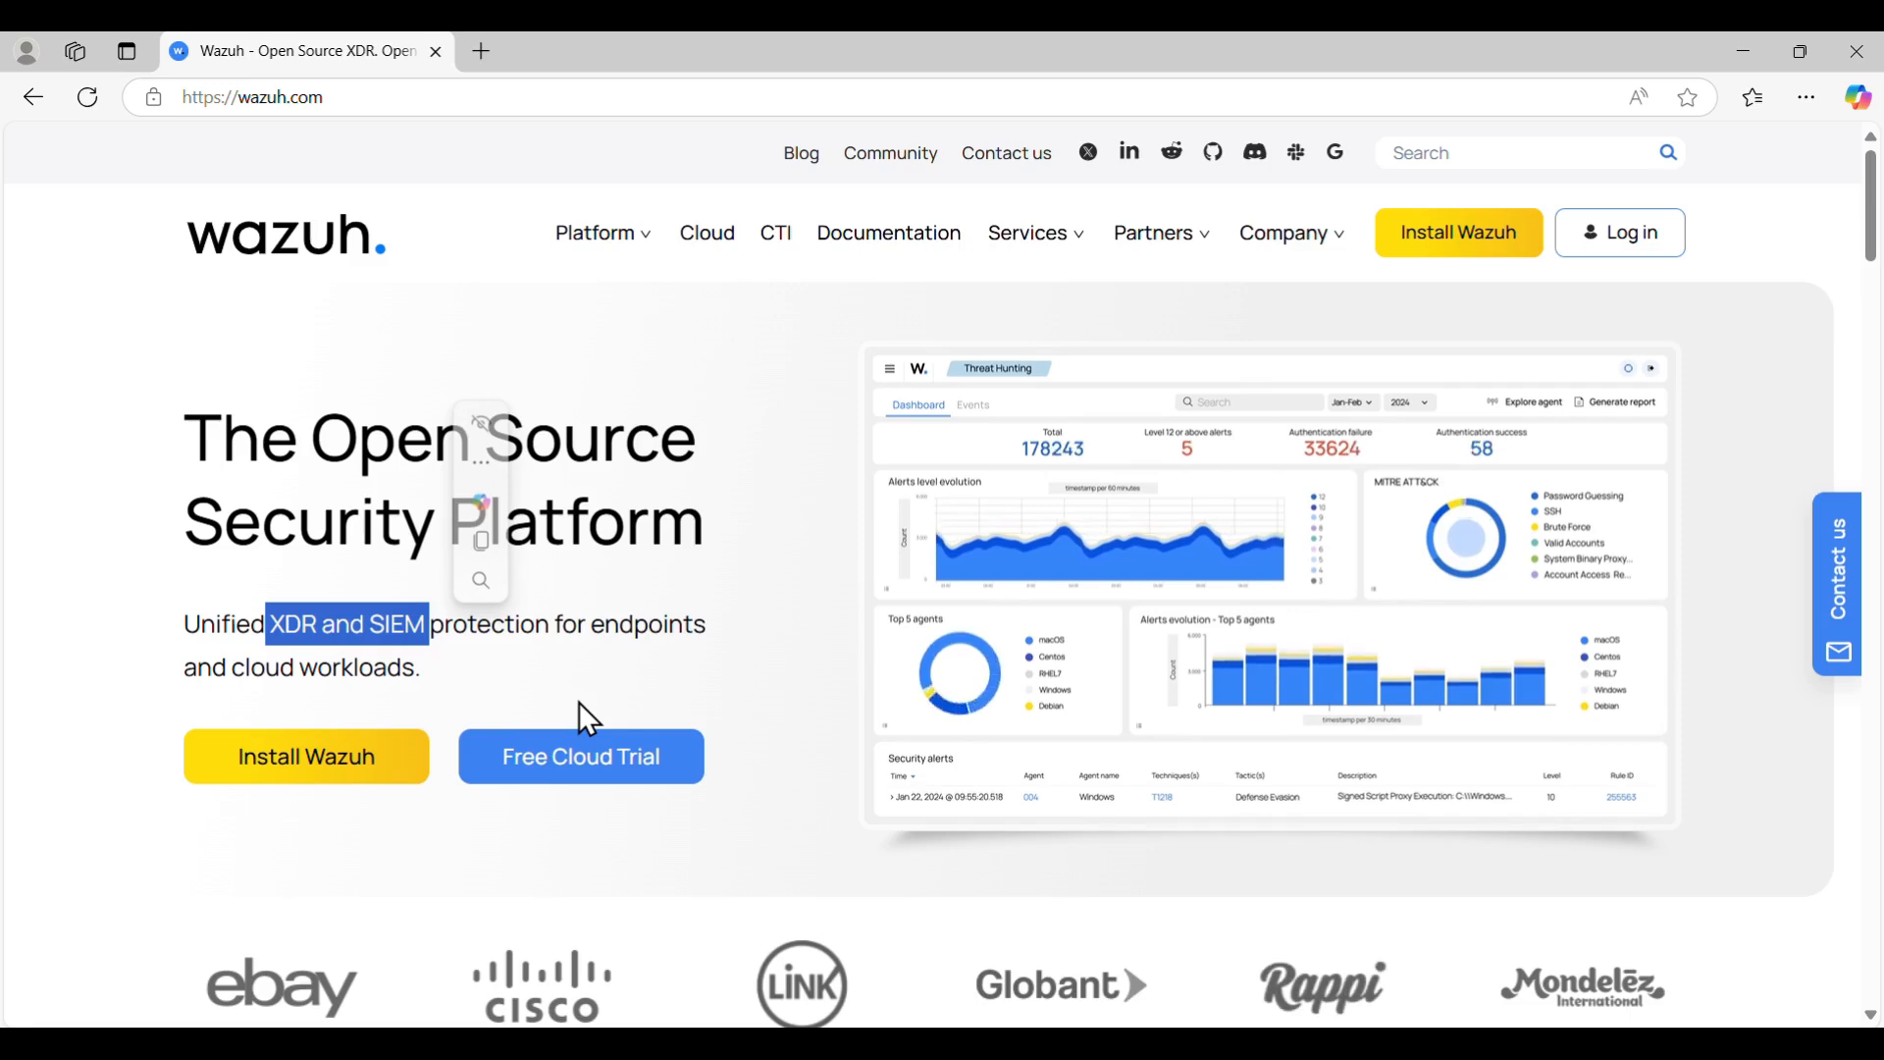
- Browse the Wazuh homepage, then open the Install Wazuh page at its central components list
{"action": "left_click", "coordinate": [829, 567]}
{"action": "scroll", "coordinate": [830, 567], "scroll_direction": "down", "scroll_amount": 1}
{"action": "scroll", "coordinate": [830, 567], "scroll_direction": "down", "scroll_amount": 9}
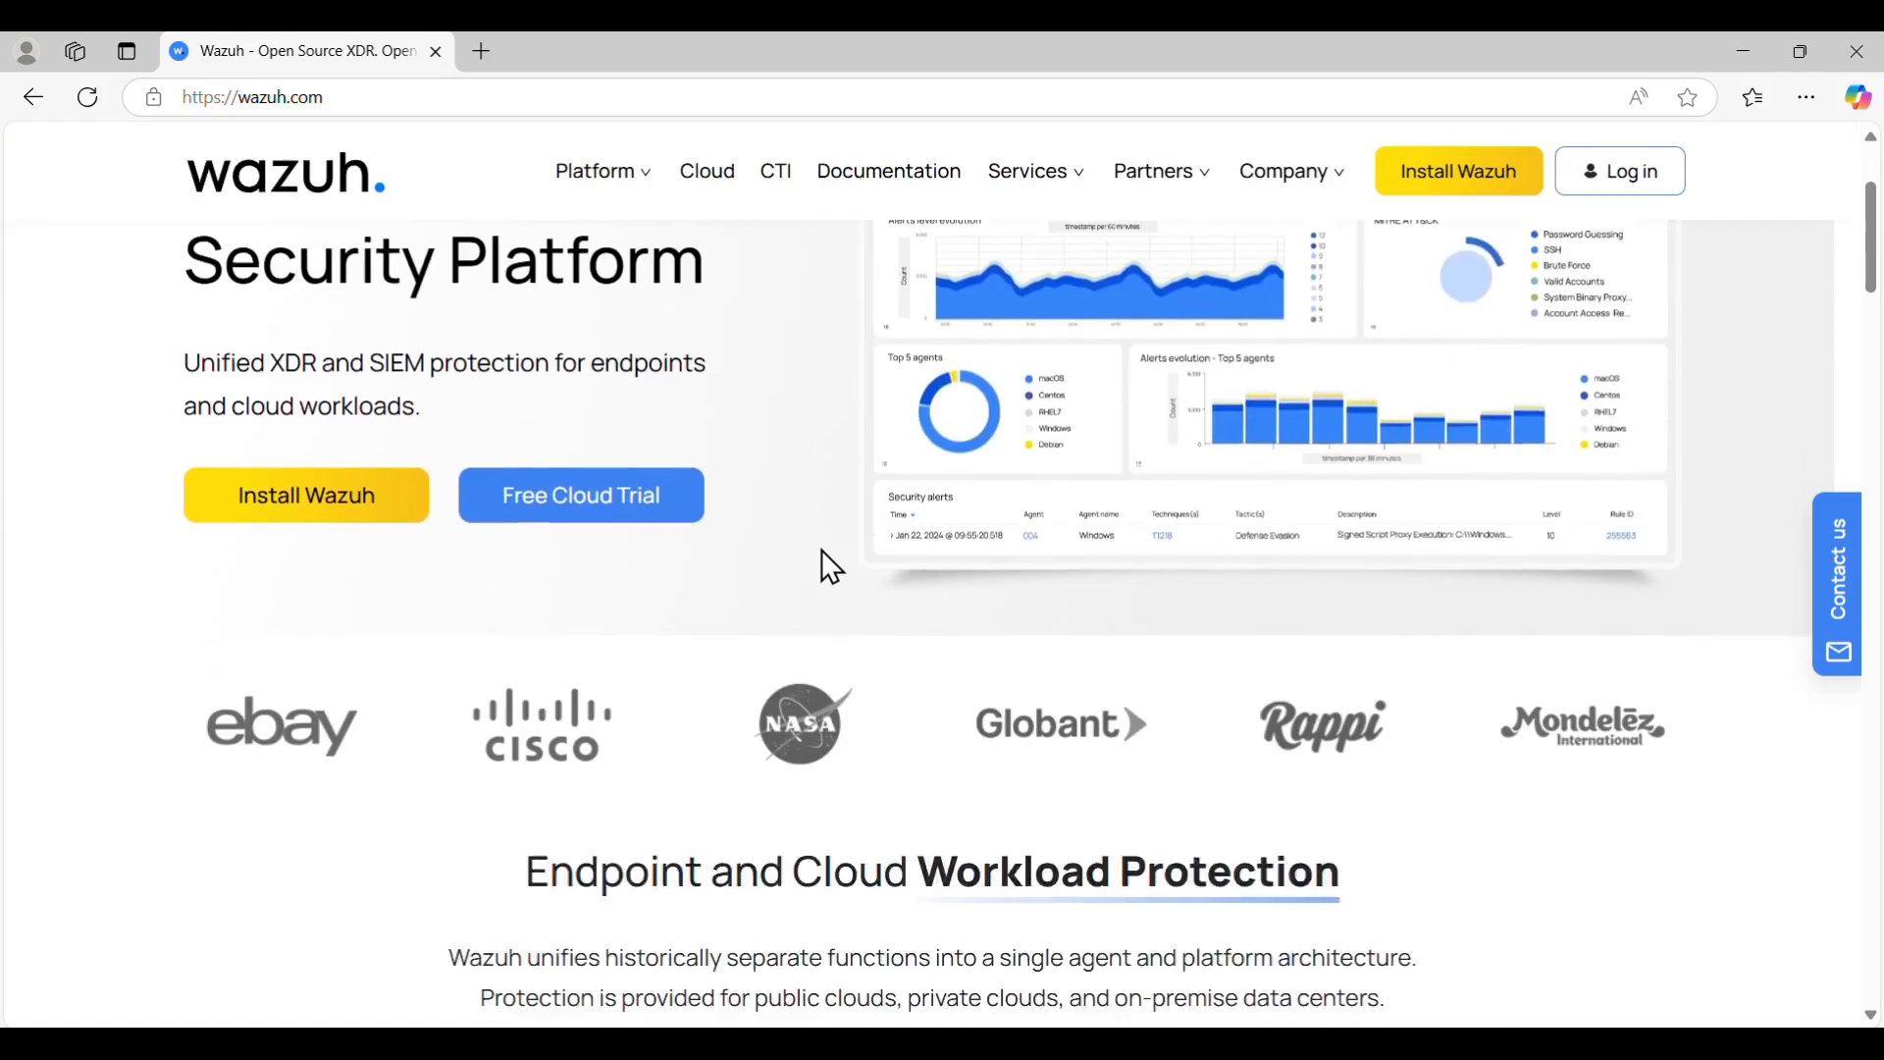
{"action": "scroll", "coordinate": [829, 568], "scroll_direction": "up", "scroll_amount": 2}
{"action": "scroll", "coordinate": [821, 550], "scroll_direction": "down", "scroll_amount": 2}
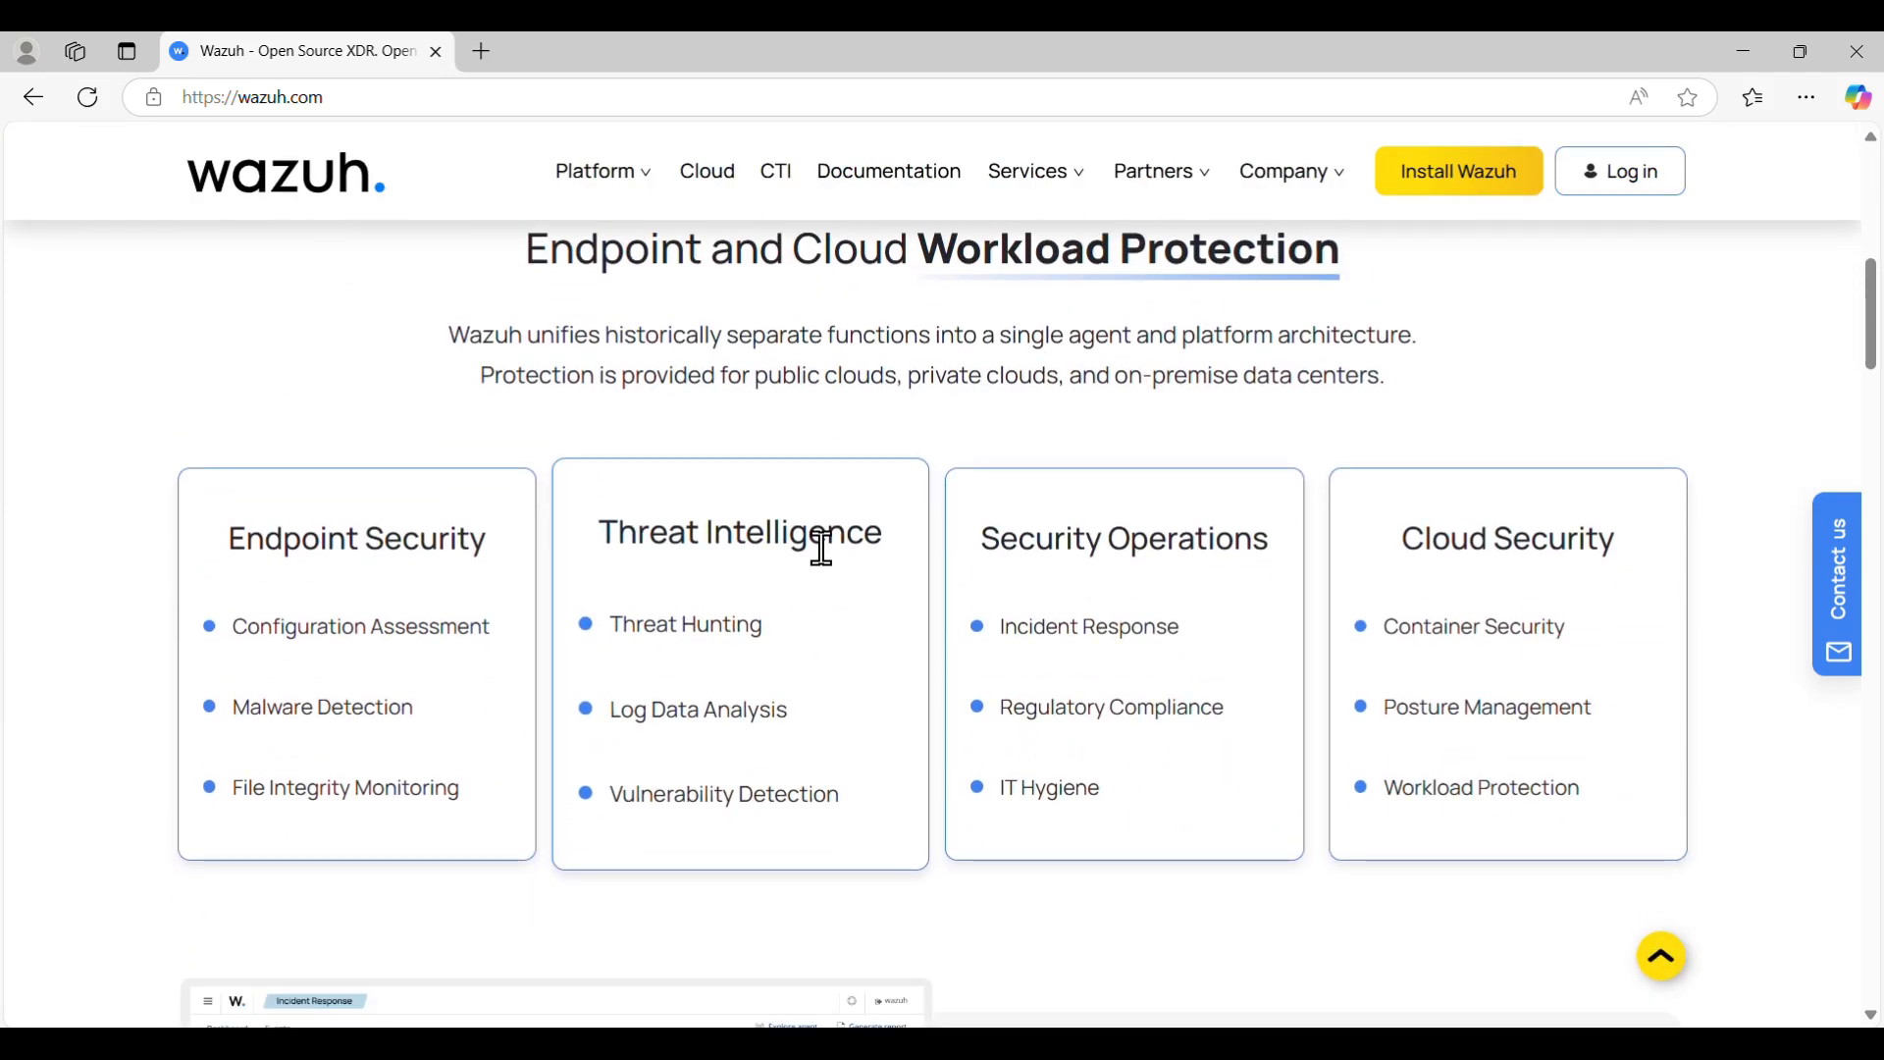
{"action": "scroll", "coordinate": [821, 550], "scroll_direction": "down", "scroll_amount": 3}
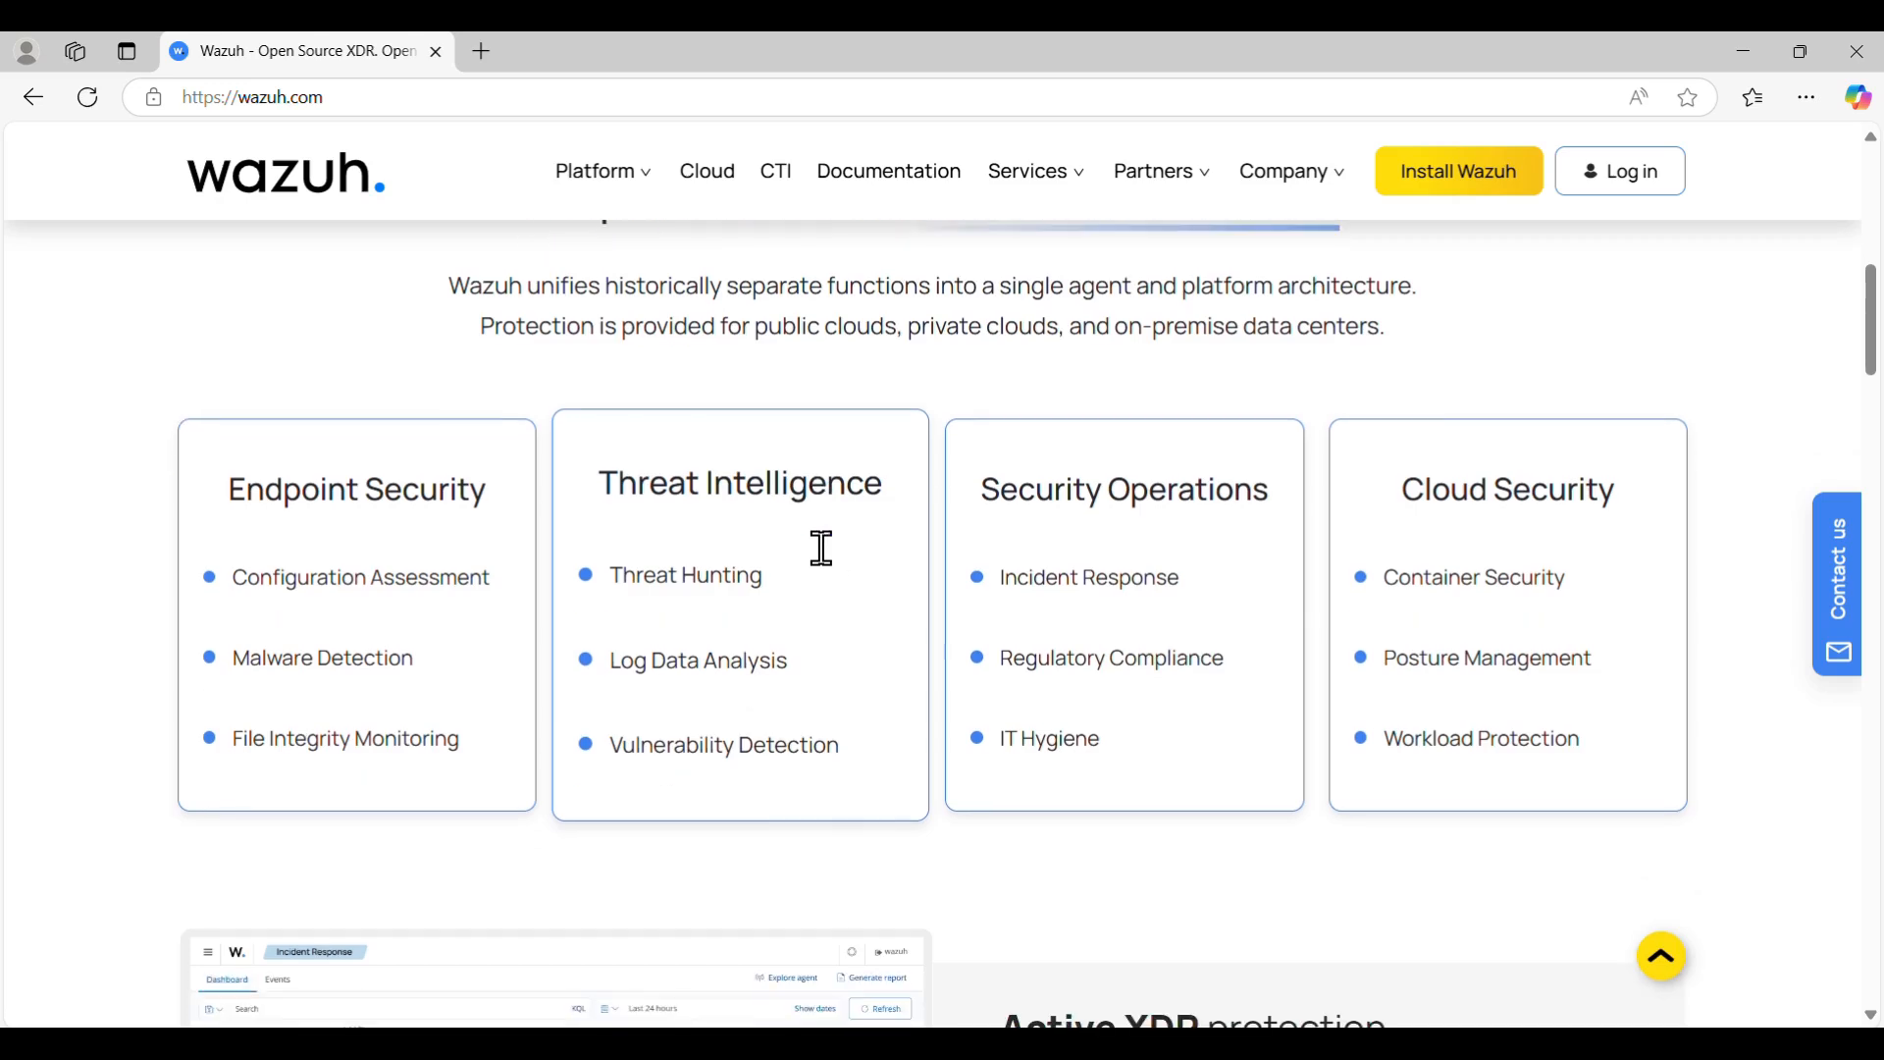
{"action": "scroll", "coordinate": [821, 550], "scroll_direction": "down", "scroll_amount": 15}
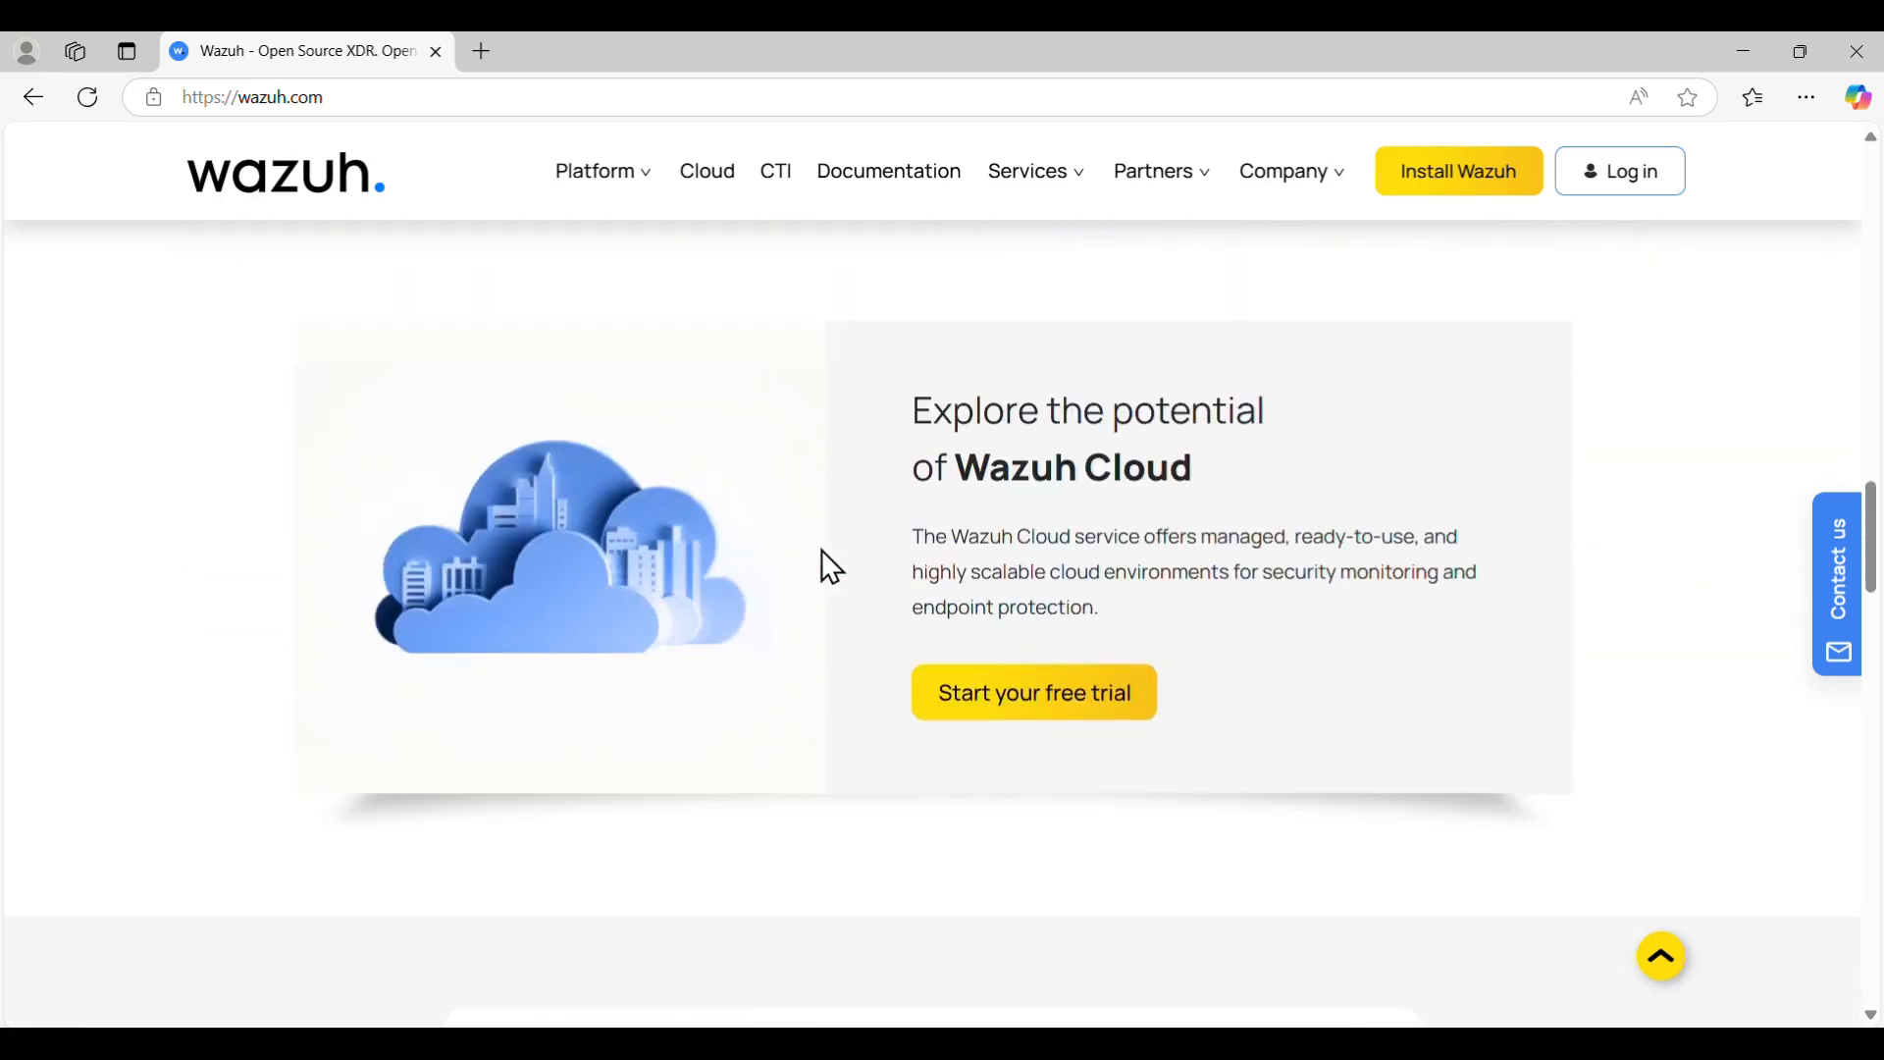
{"action": "scroll", "coordinate": [822, 550], "scroll_direction": "down", "scroll_amount": 1}
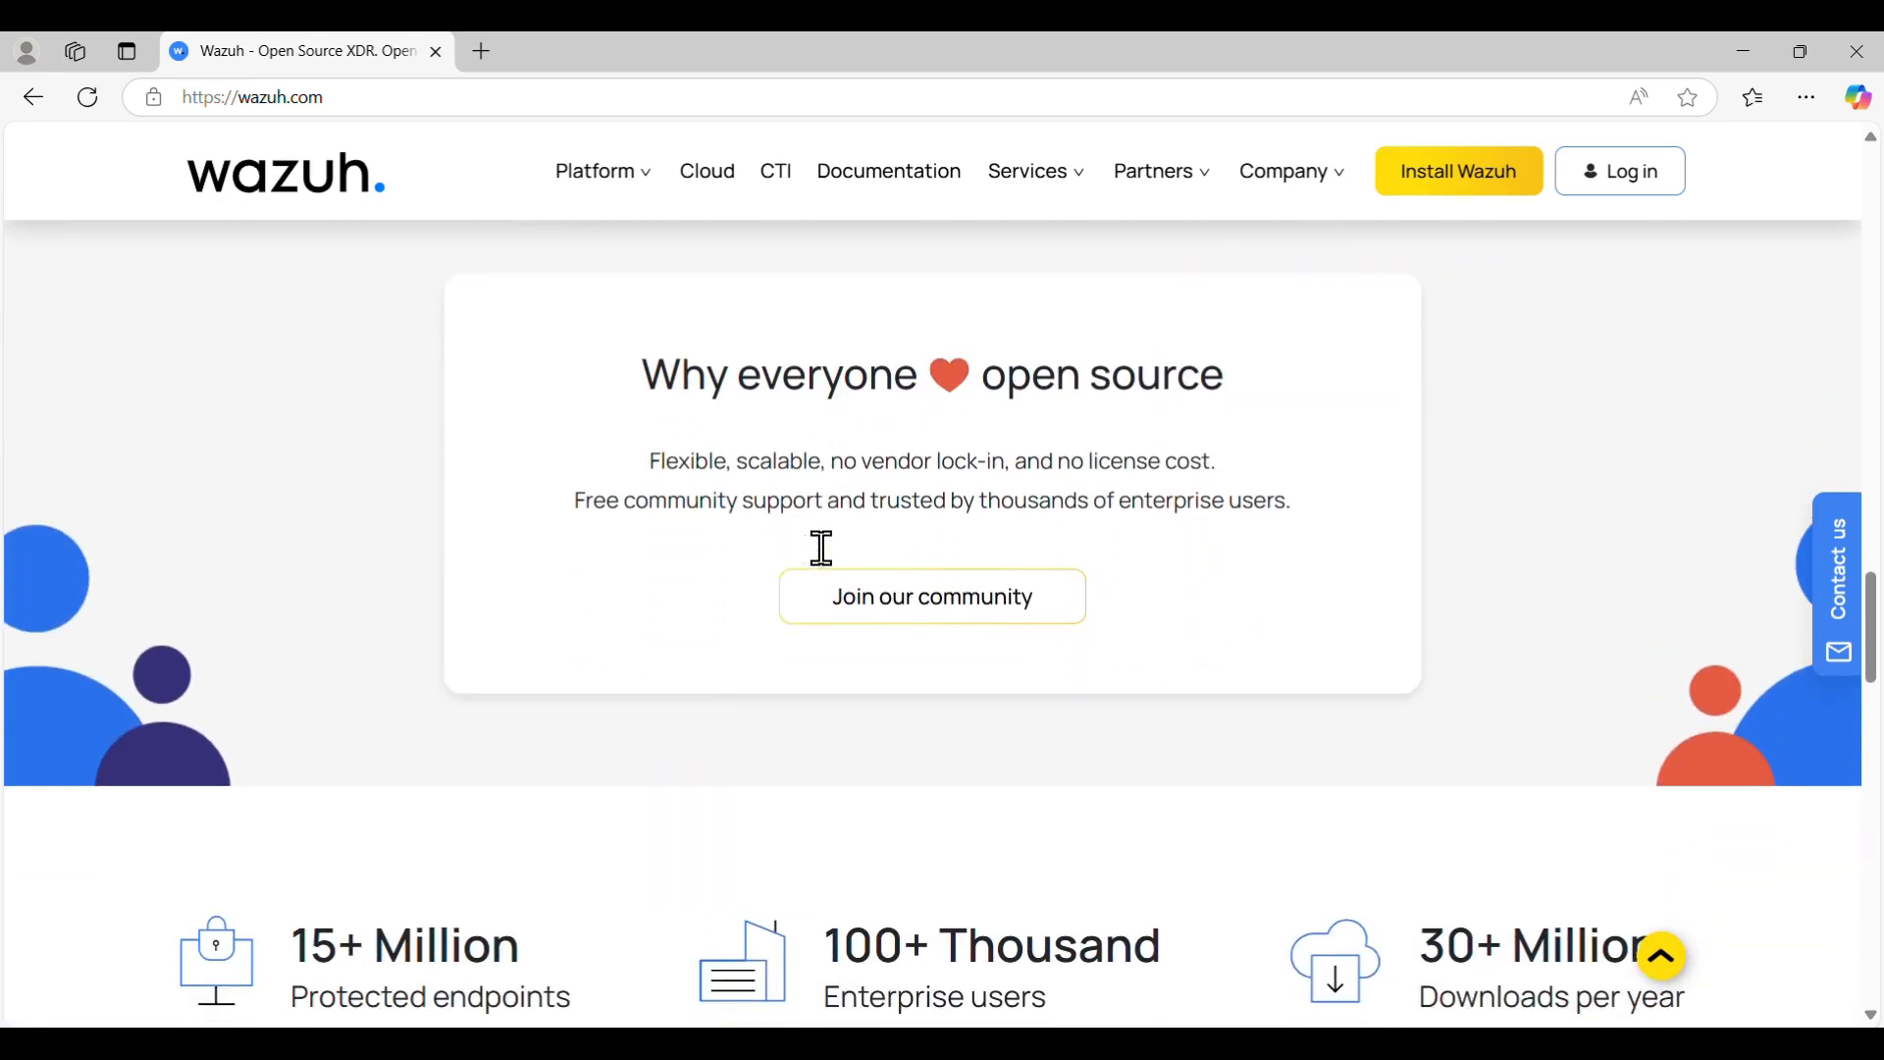
{"action": "left_click", "coordinate": [1430, 183]}
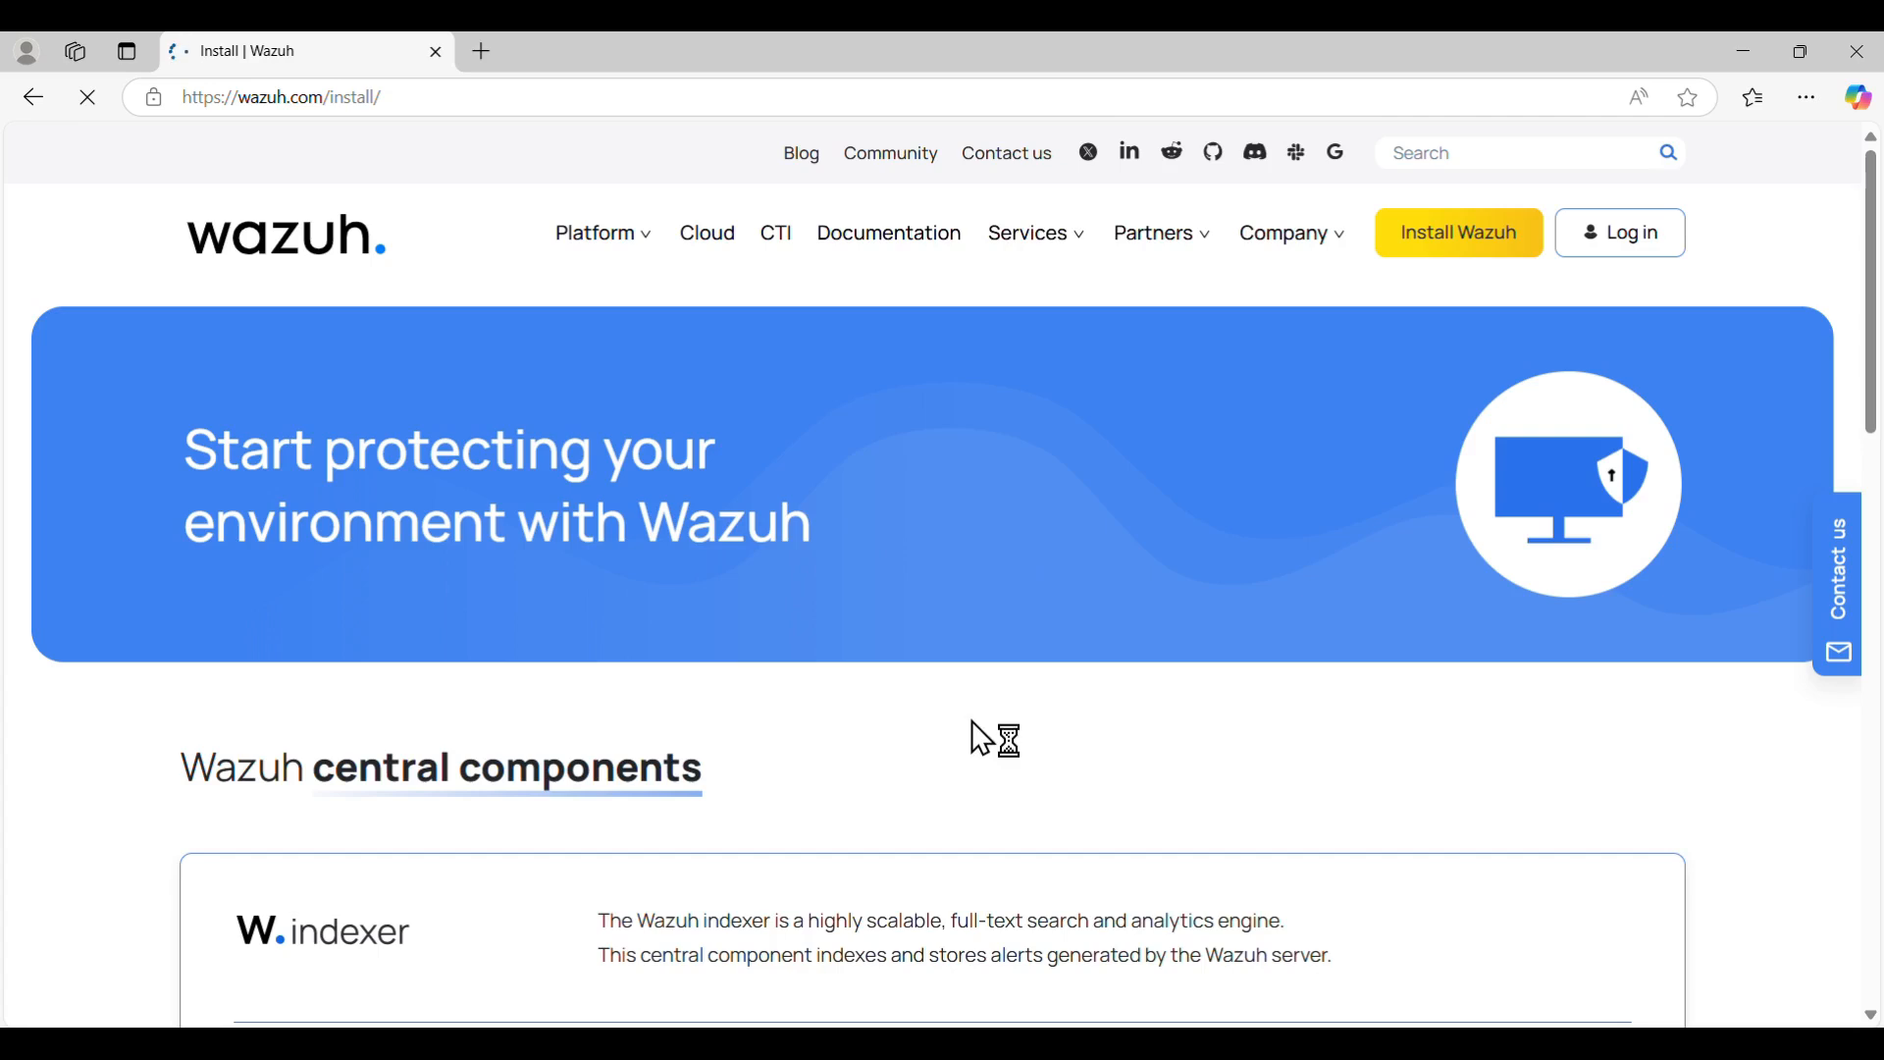
{"action": "scroll", "coordinate": [982, 738], "scroll_direction": "down", "scroll_amount": 5}
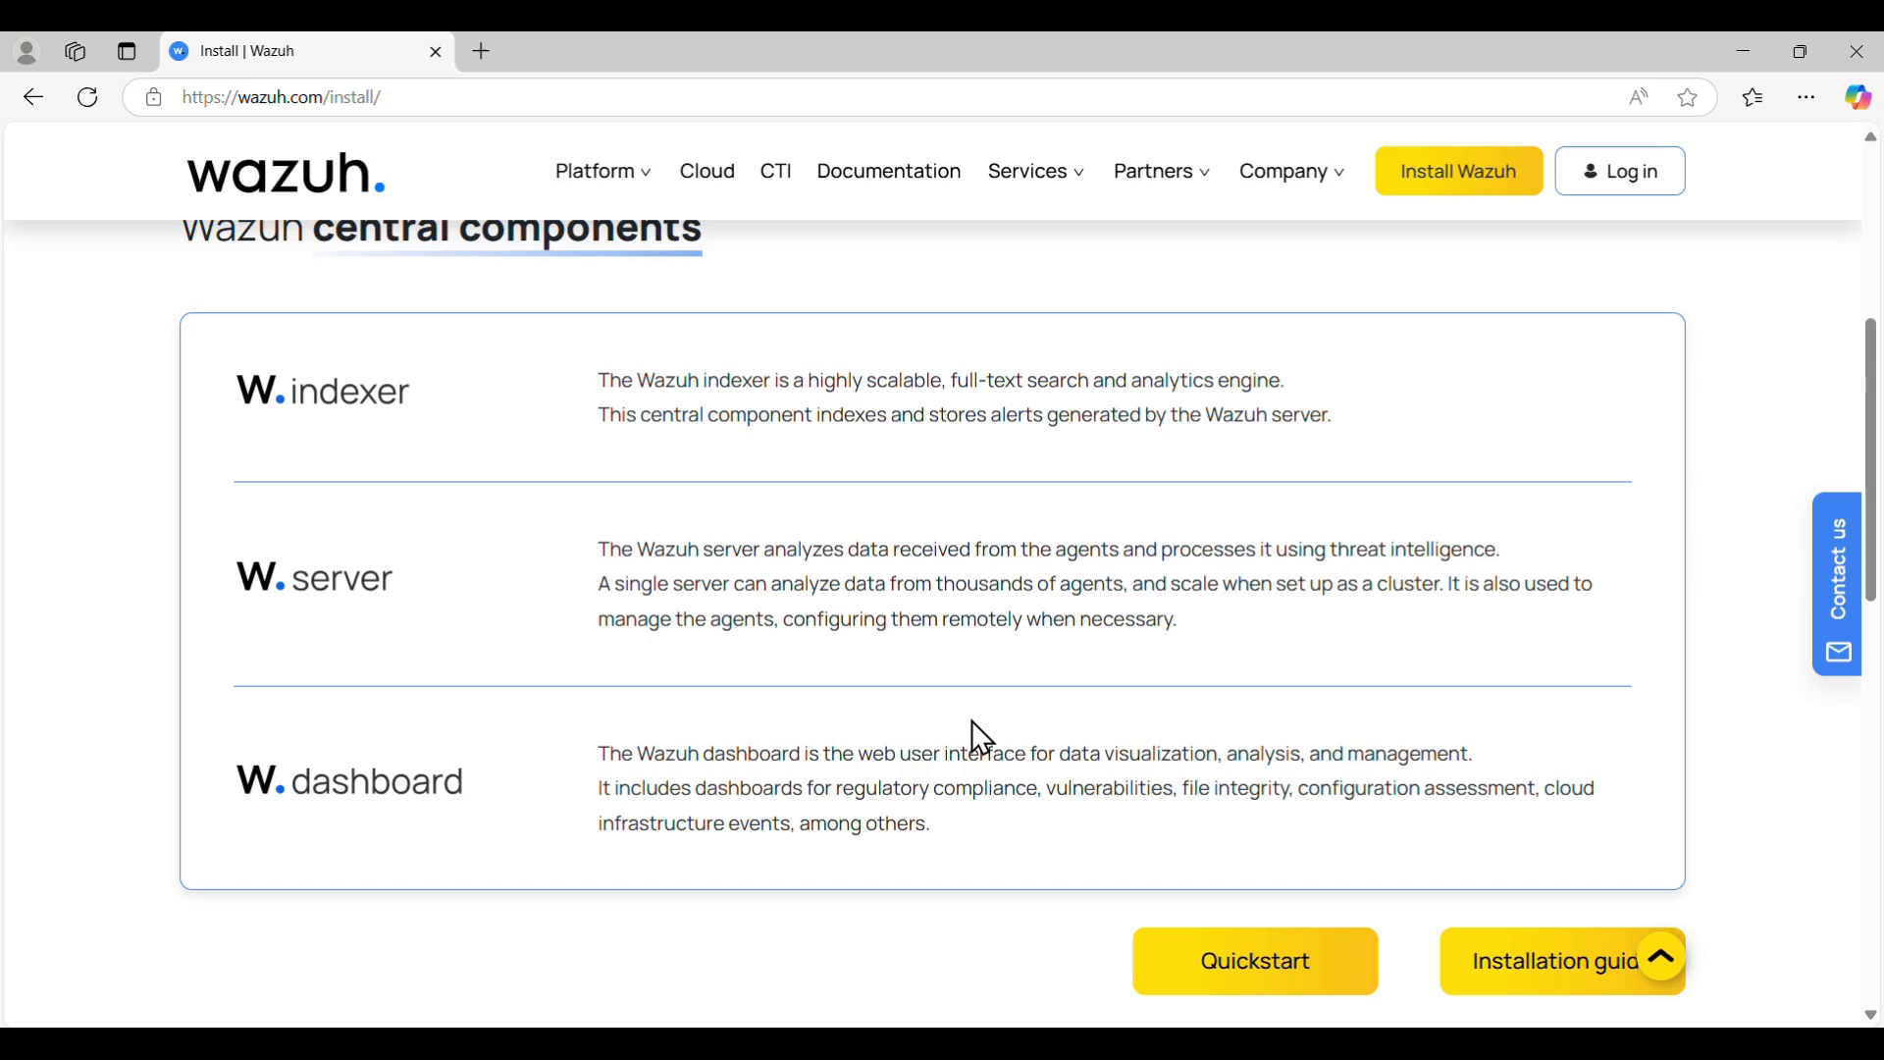
- Open the Quickstart guide in a new tab and review its hardware and OS requirements
{"action": "left_click", "coordinate": [1275, 968]}
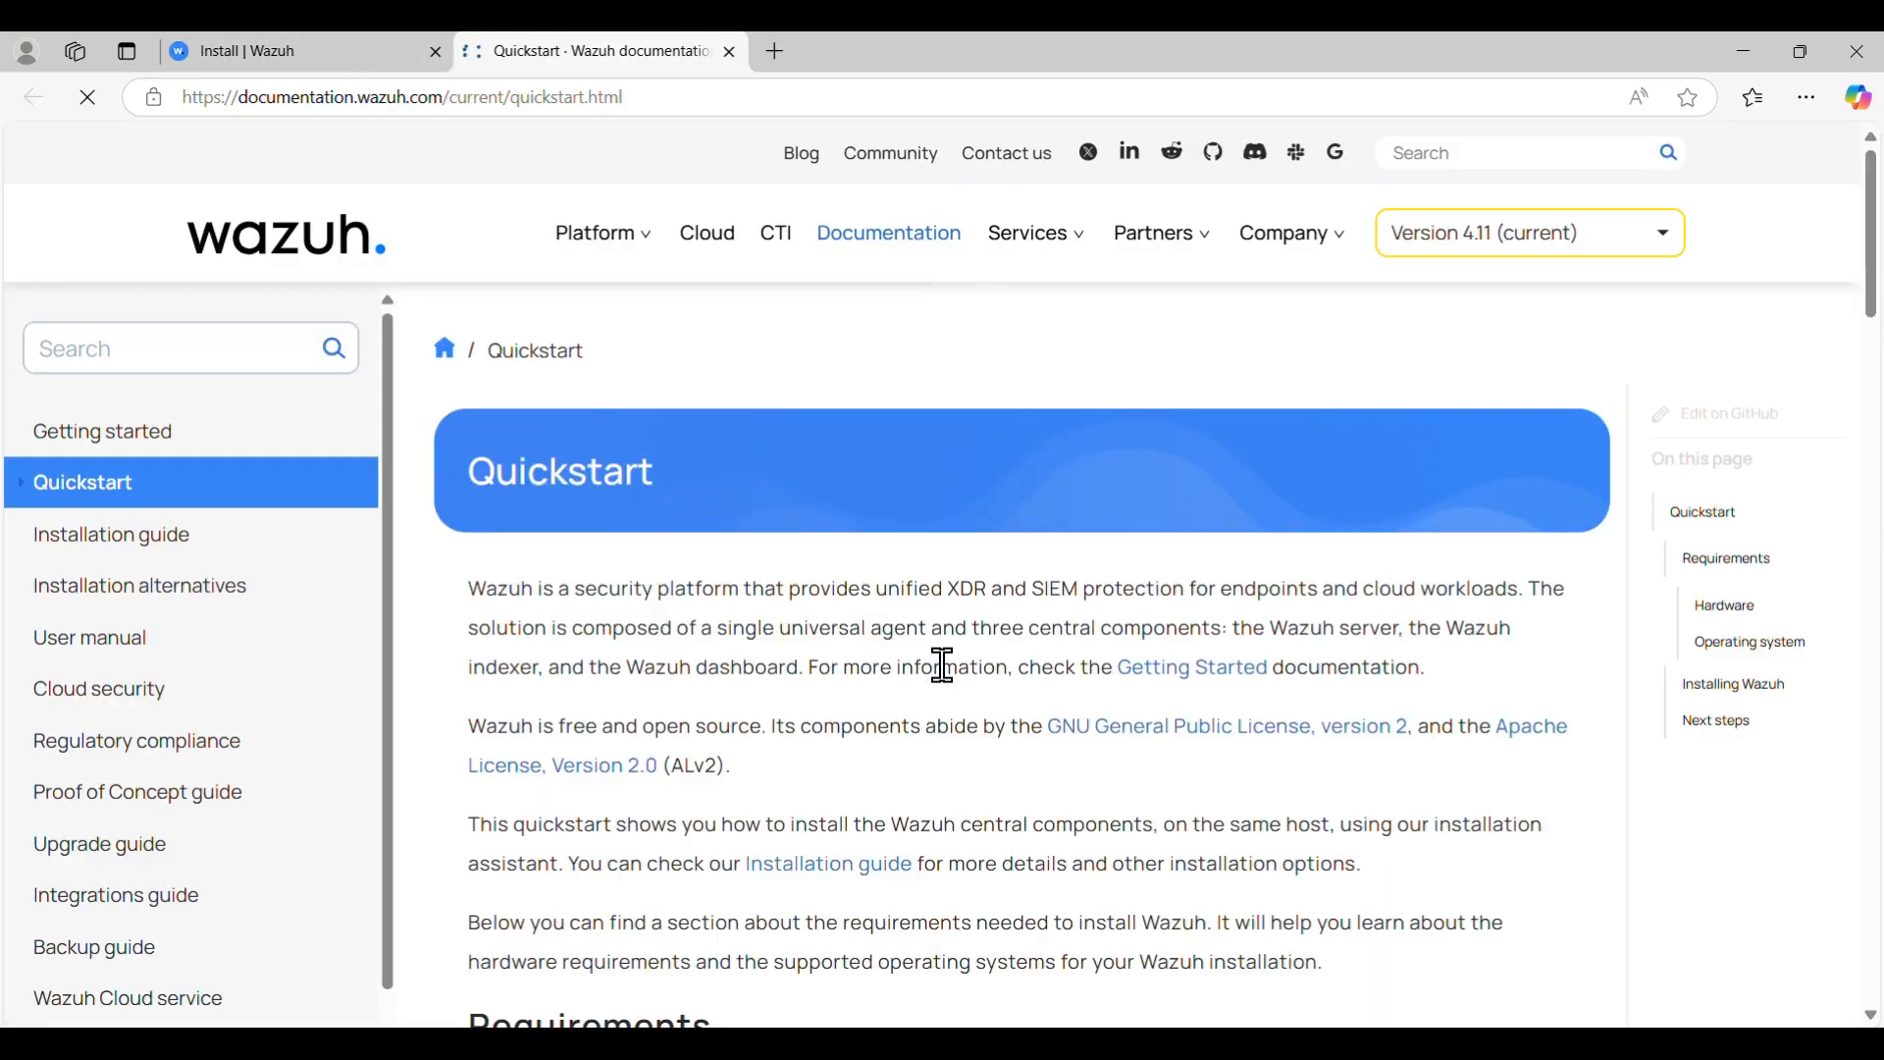
{"action": "scroll", "coordinate": [942, 667], "scroll_direction": "down", "scroll_amount": 10}
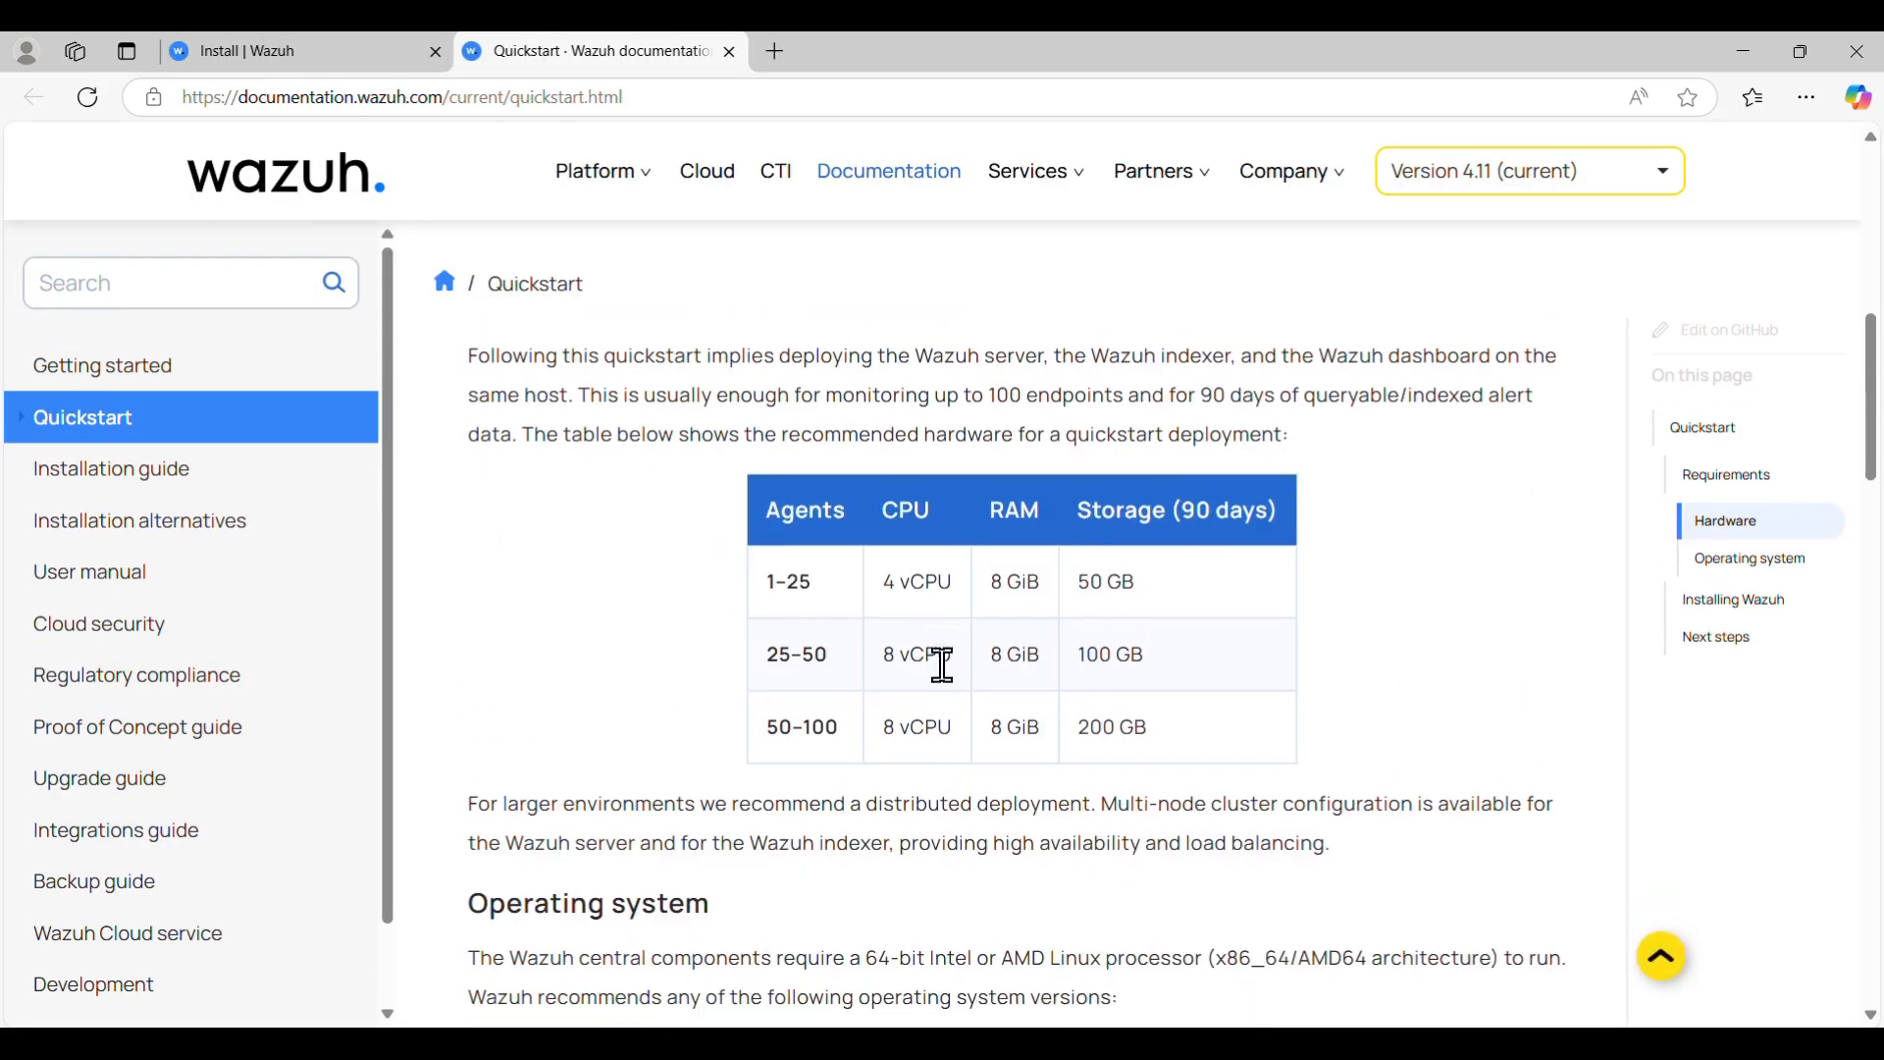
{"action": "scroll", "coordinate": [942, 667], "scroll_direction": "up", "scroll_amount": 1}
{"action": "scroll", "coordinate": [1410, 502], "scroll_direction": "down", "scroll_amount": 5}
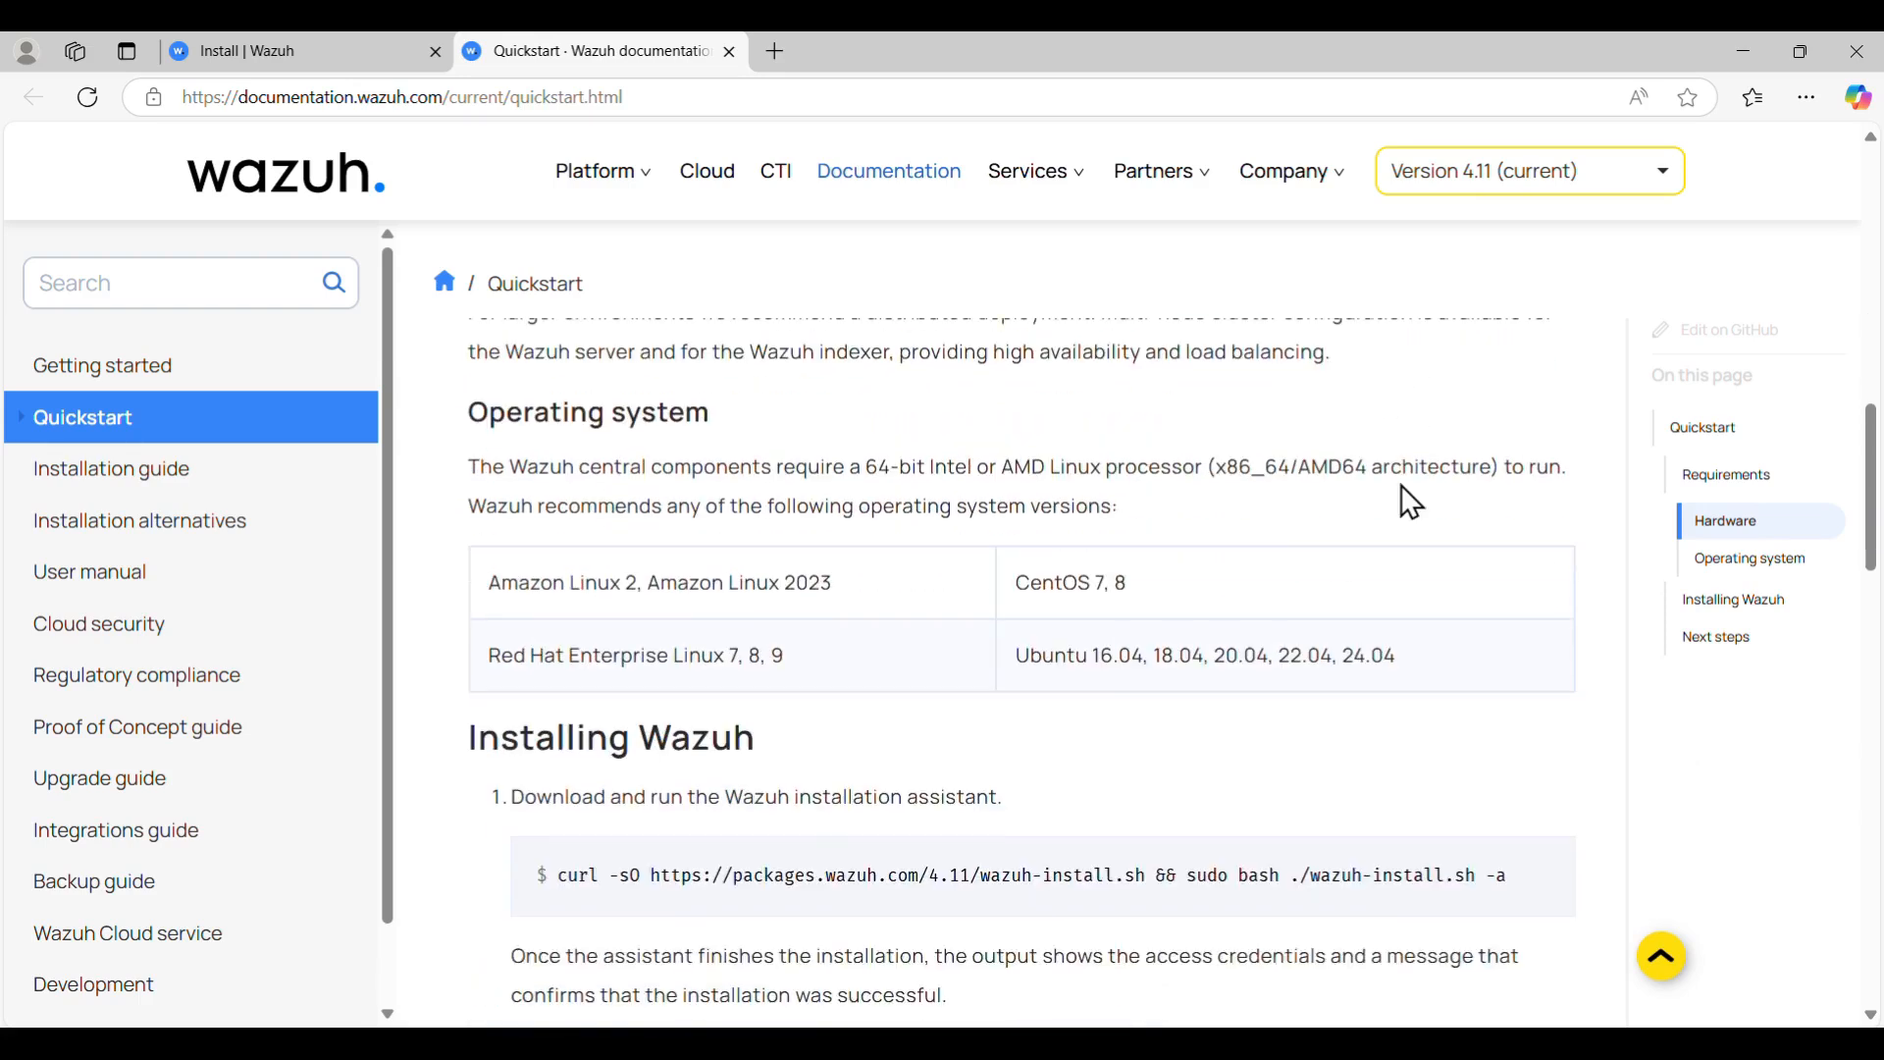
{"action": "scroll", "coordinate": [1402, 485], "scroll_direction": "down", "scroll_amount": 1}
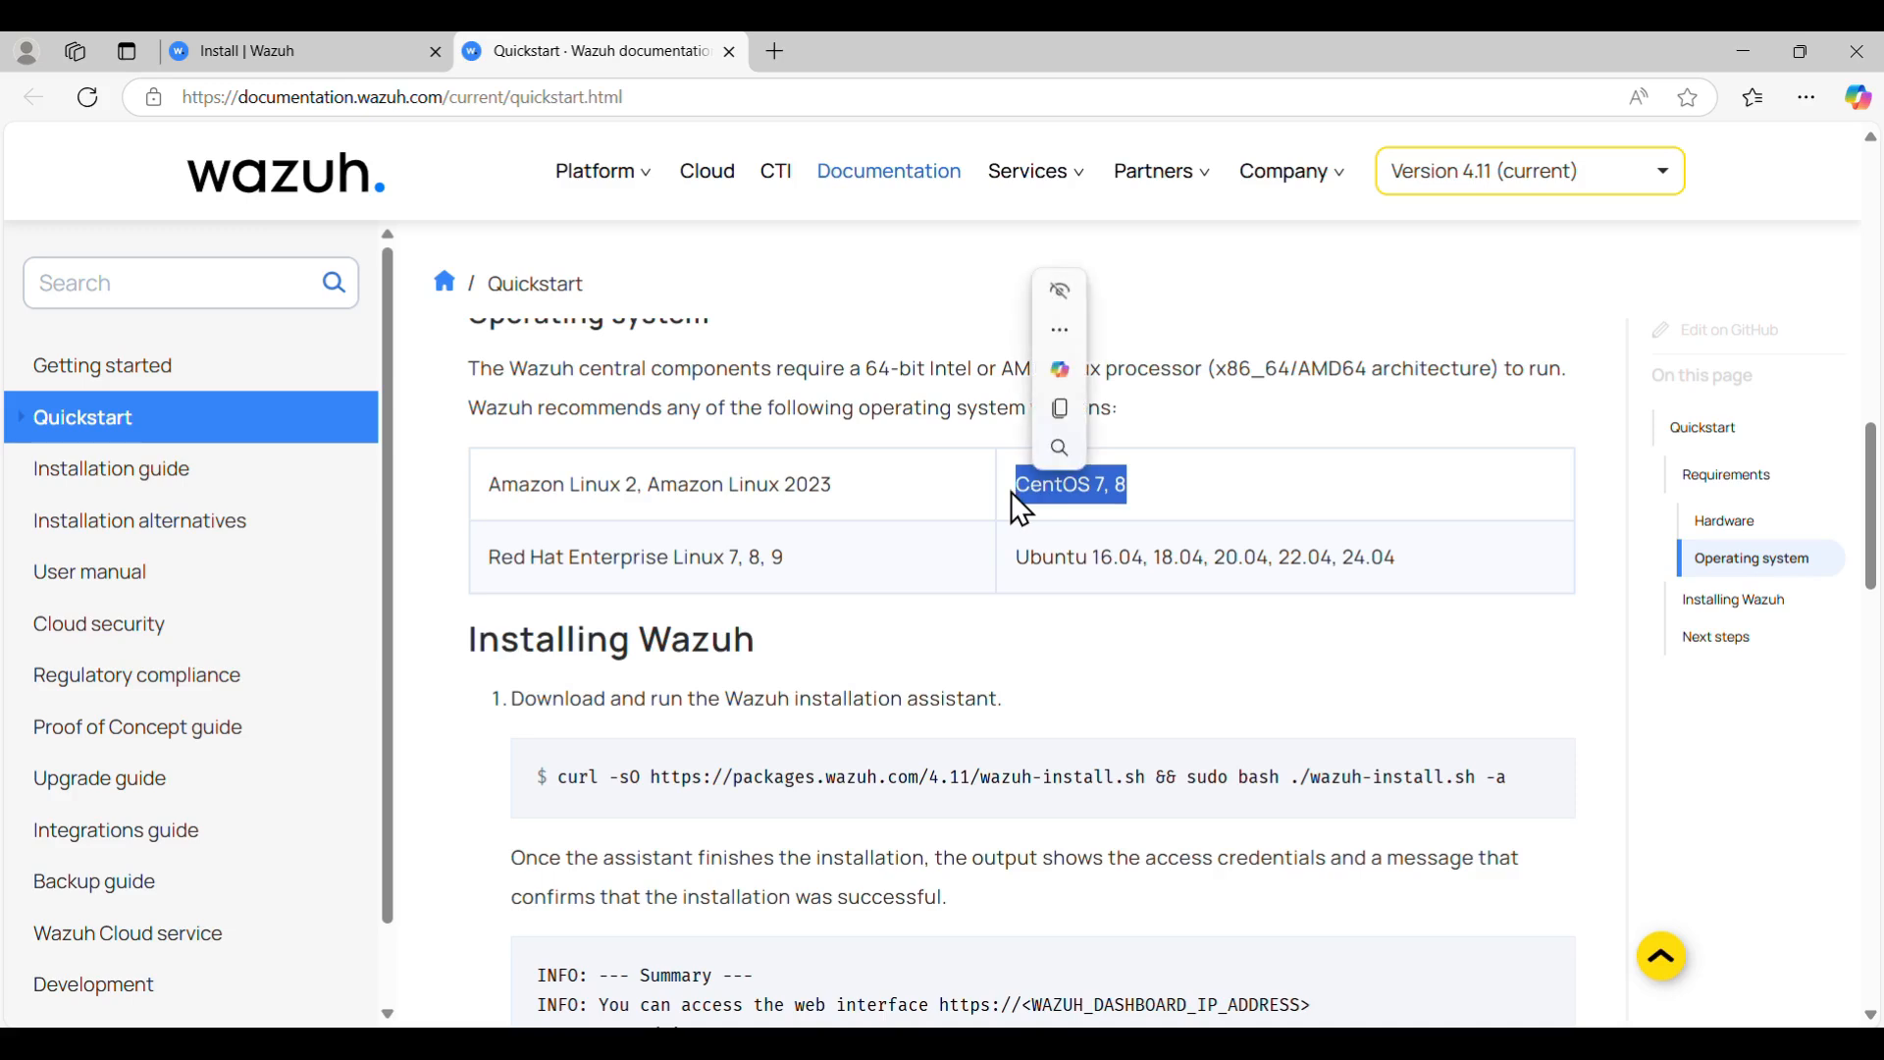
- Highlight the supported Red Hat and Ubuntu versions, then copy the Quickstart curl install command
{"action": "left_click_drag", "start_coordinate": [581, 558], "coordinate": [791, 565]}
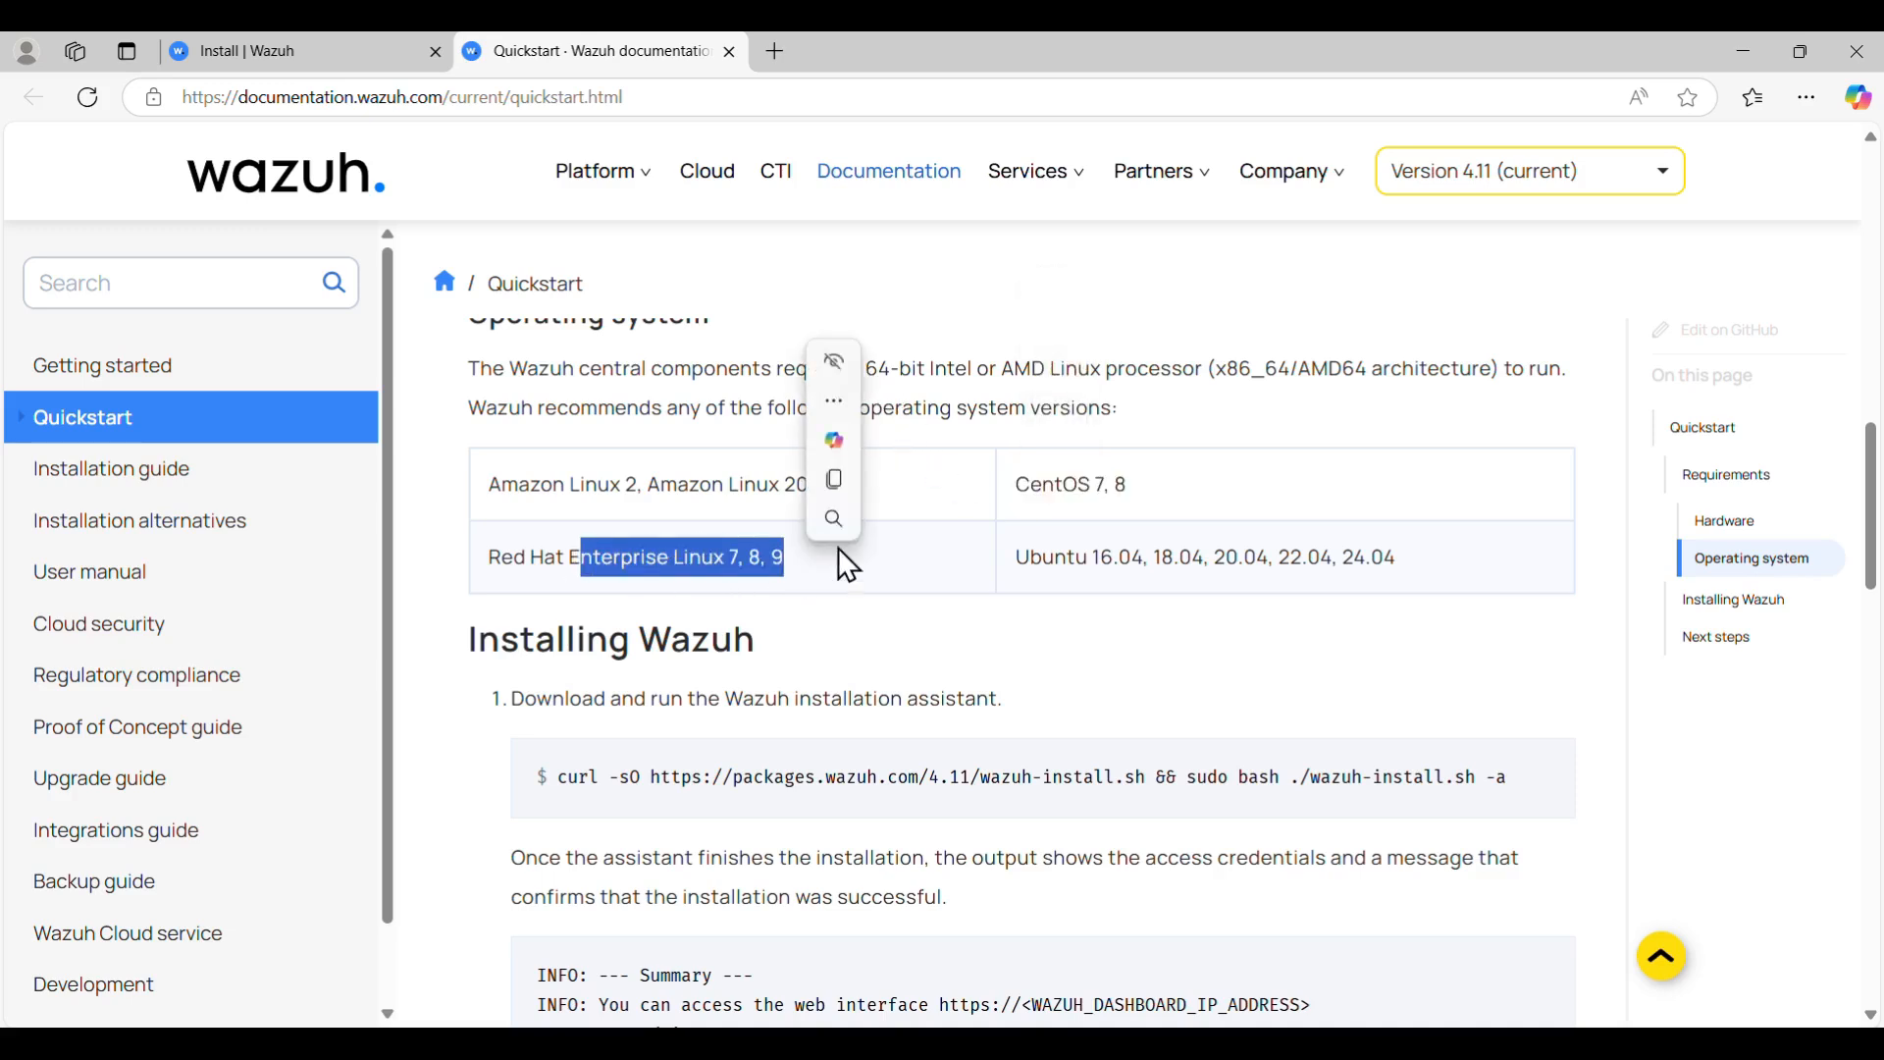
{"action": "left_click_drag", "start_coordinate": [1090, 557], "coordinate": [1145, 556]}
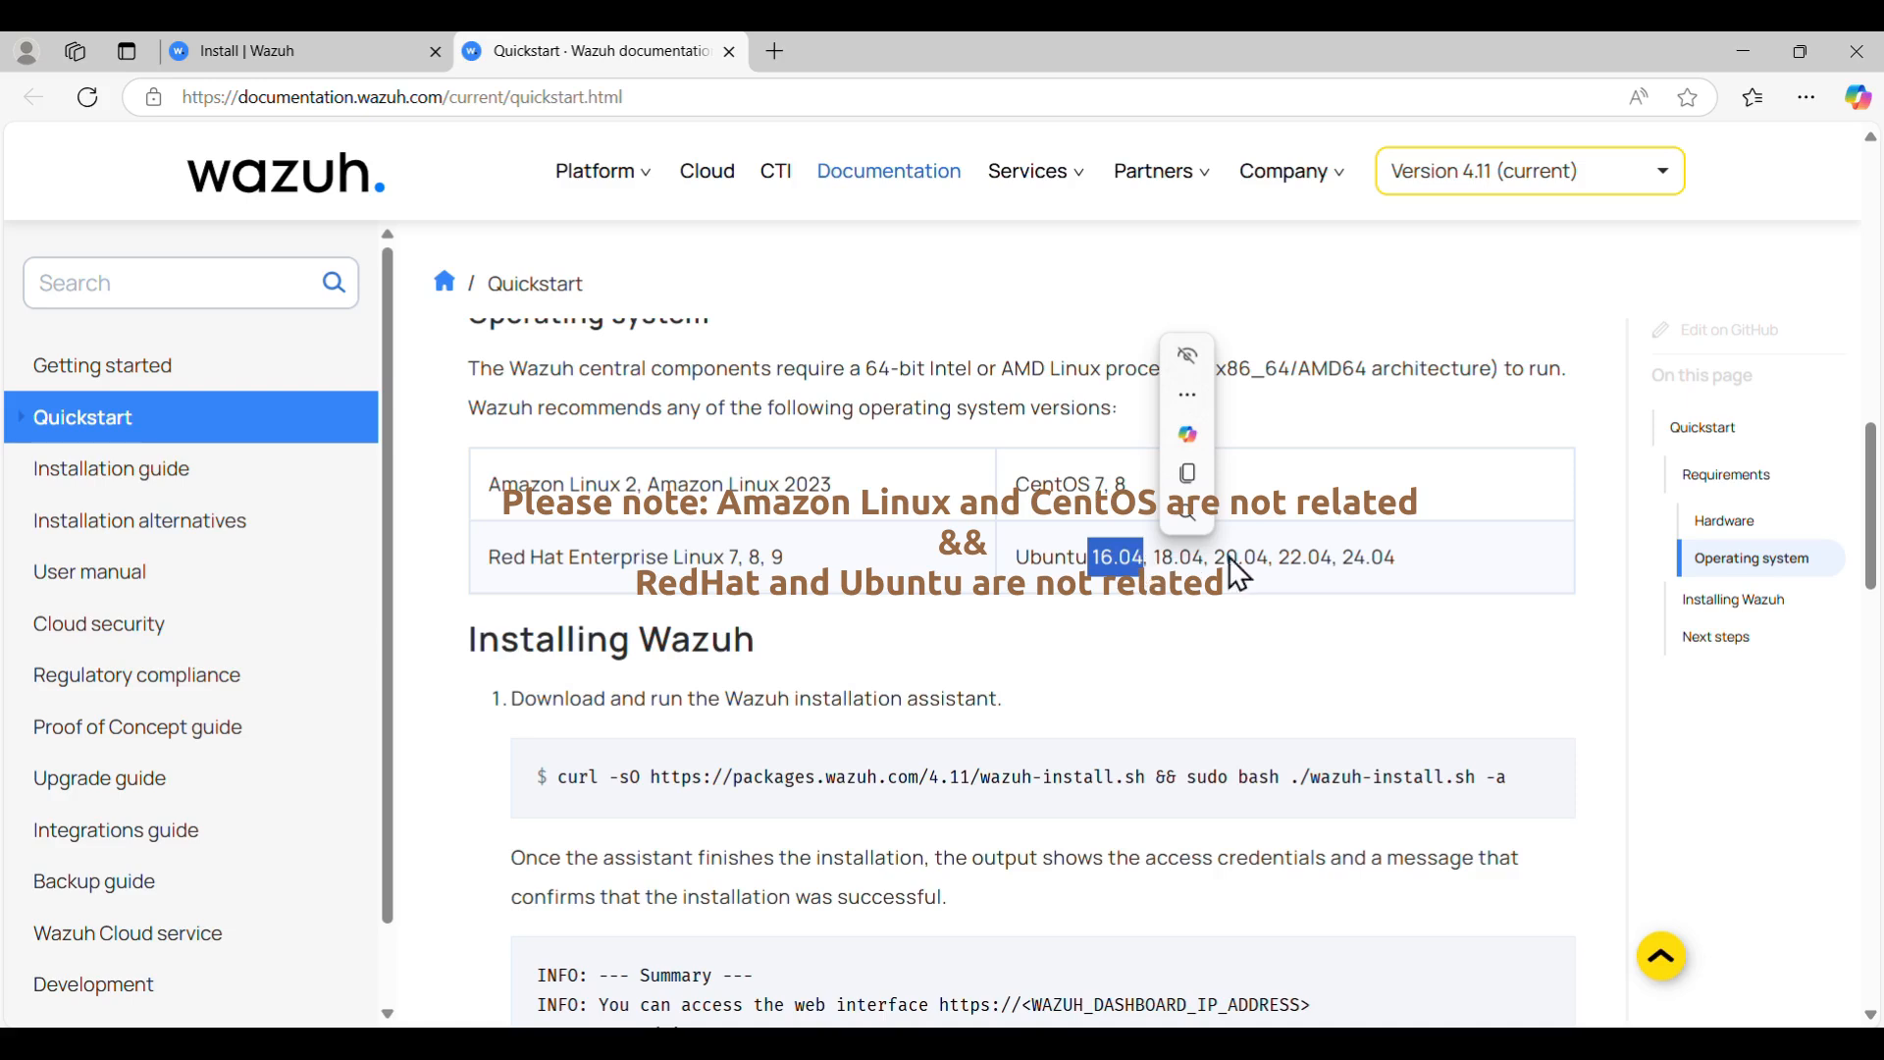
{"action": "left_click_drag", "start_coordinate": [1152, 558], "coordinate": [1408, 560]}
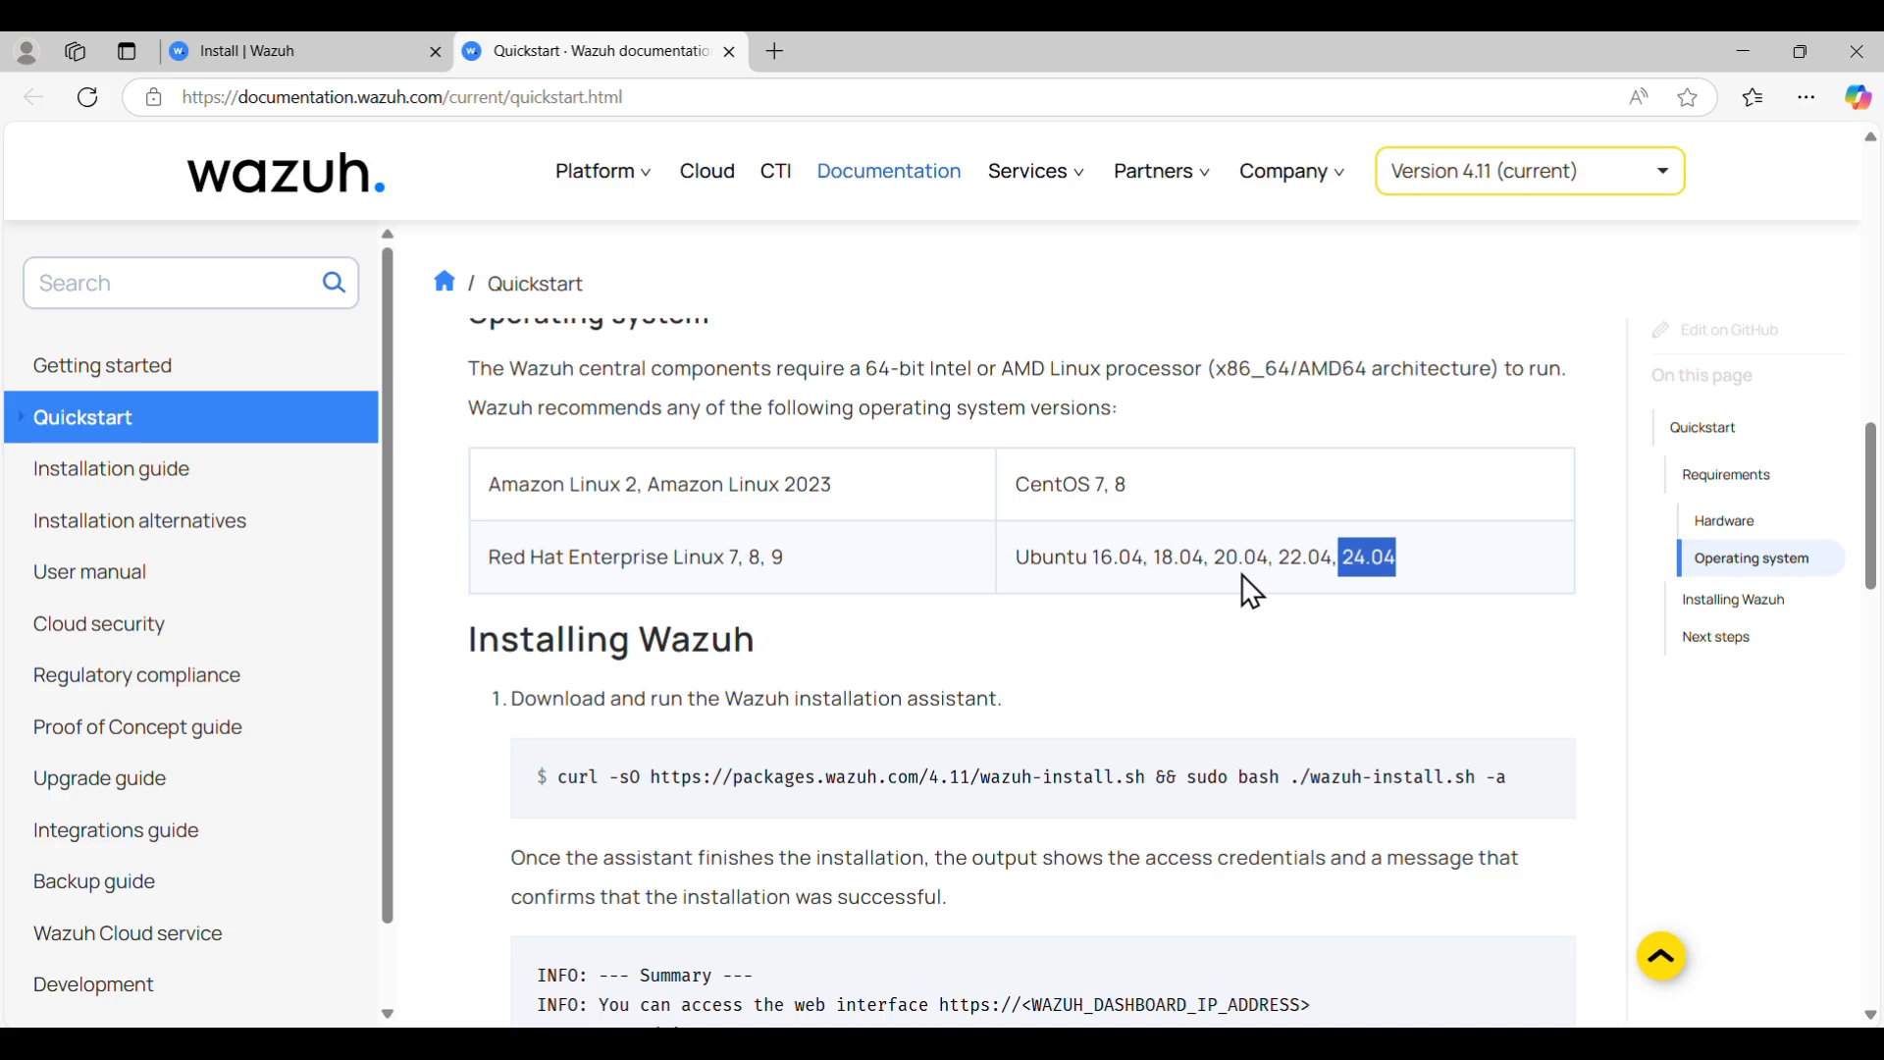
{"action": "left_click", "coordinate": [1356, 559]}
{"action": "left_click_drag", "start_coordinate": [1344, 559], "coordinate": [1397, 560]}
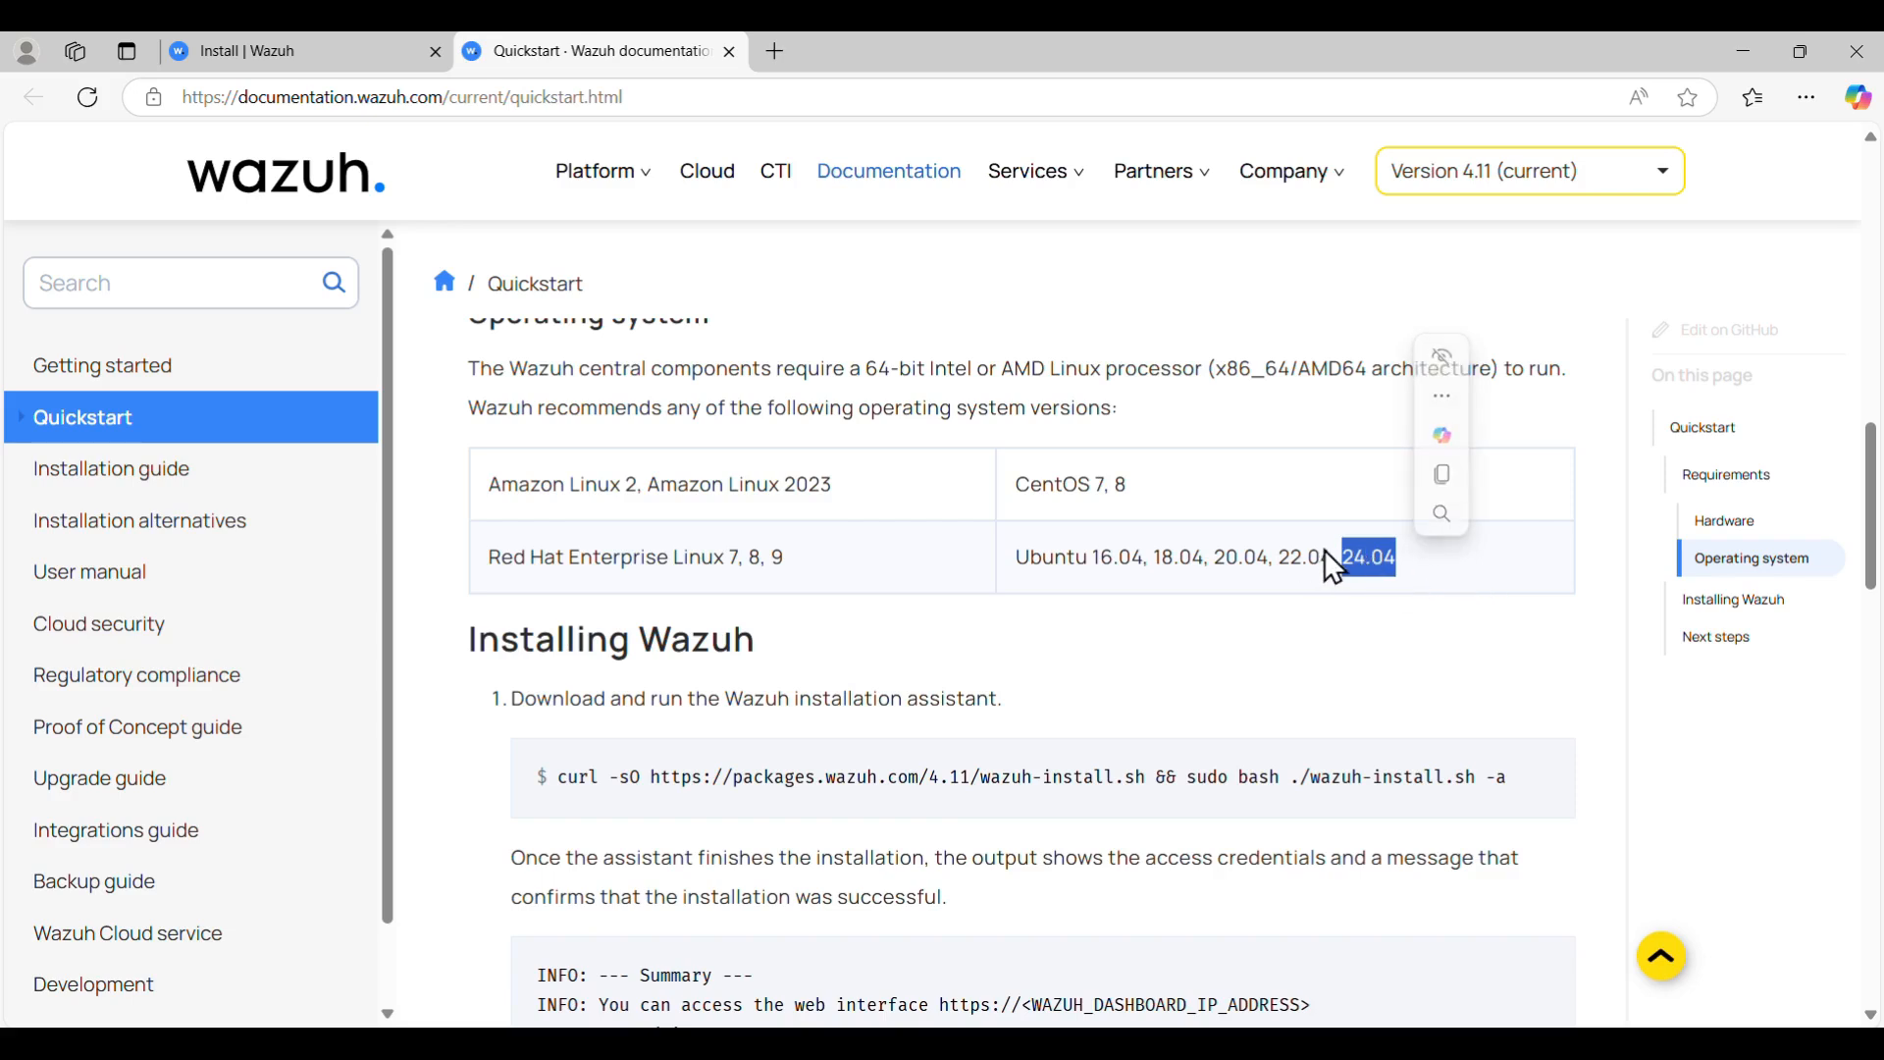
{"action": "left_click_drag", "start_coordinate": [1076, 556], "coordinate": [1438, 568]}
{"action": "left_click", "coordinate": [1262, 652]}
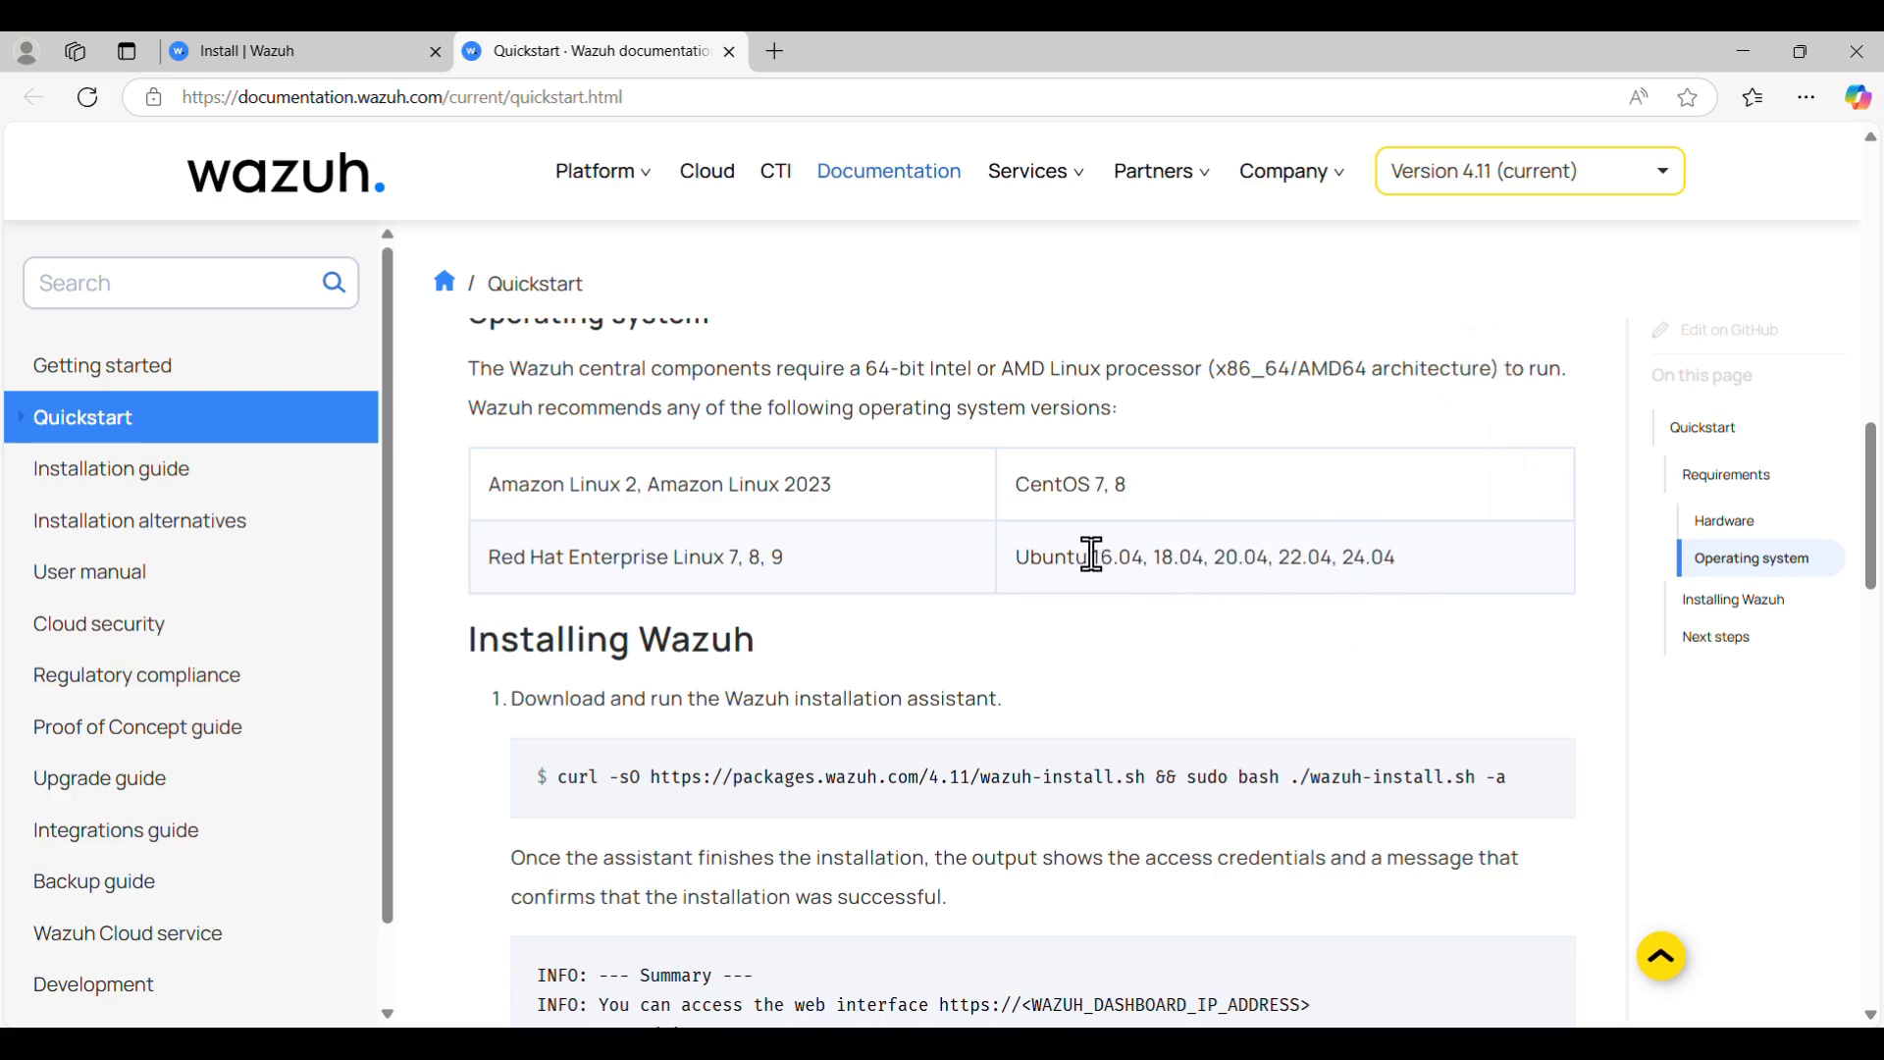
{"action": "left_click_drag", "start_coordinate": [1092, 557], "coordinate": [1463, 561]}
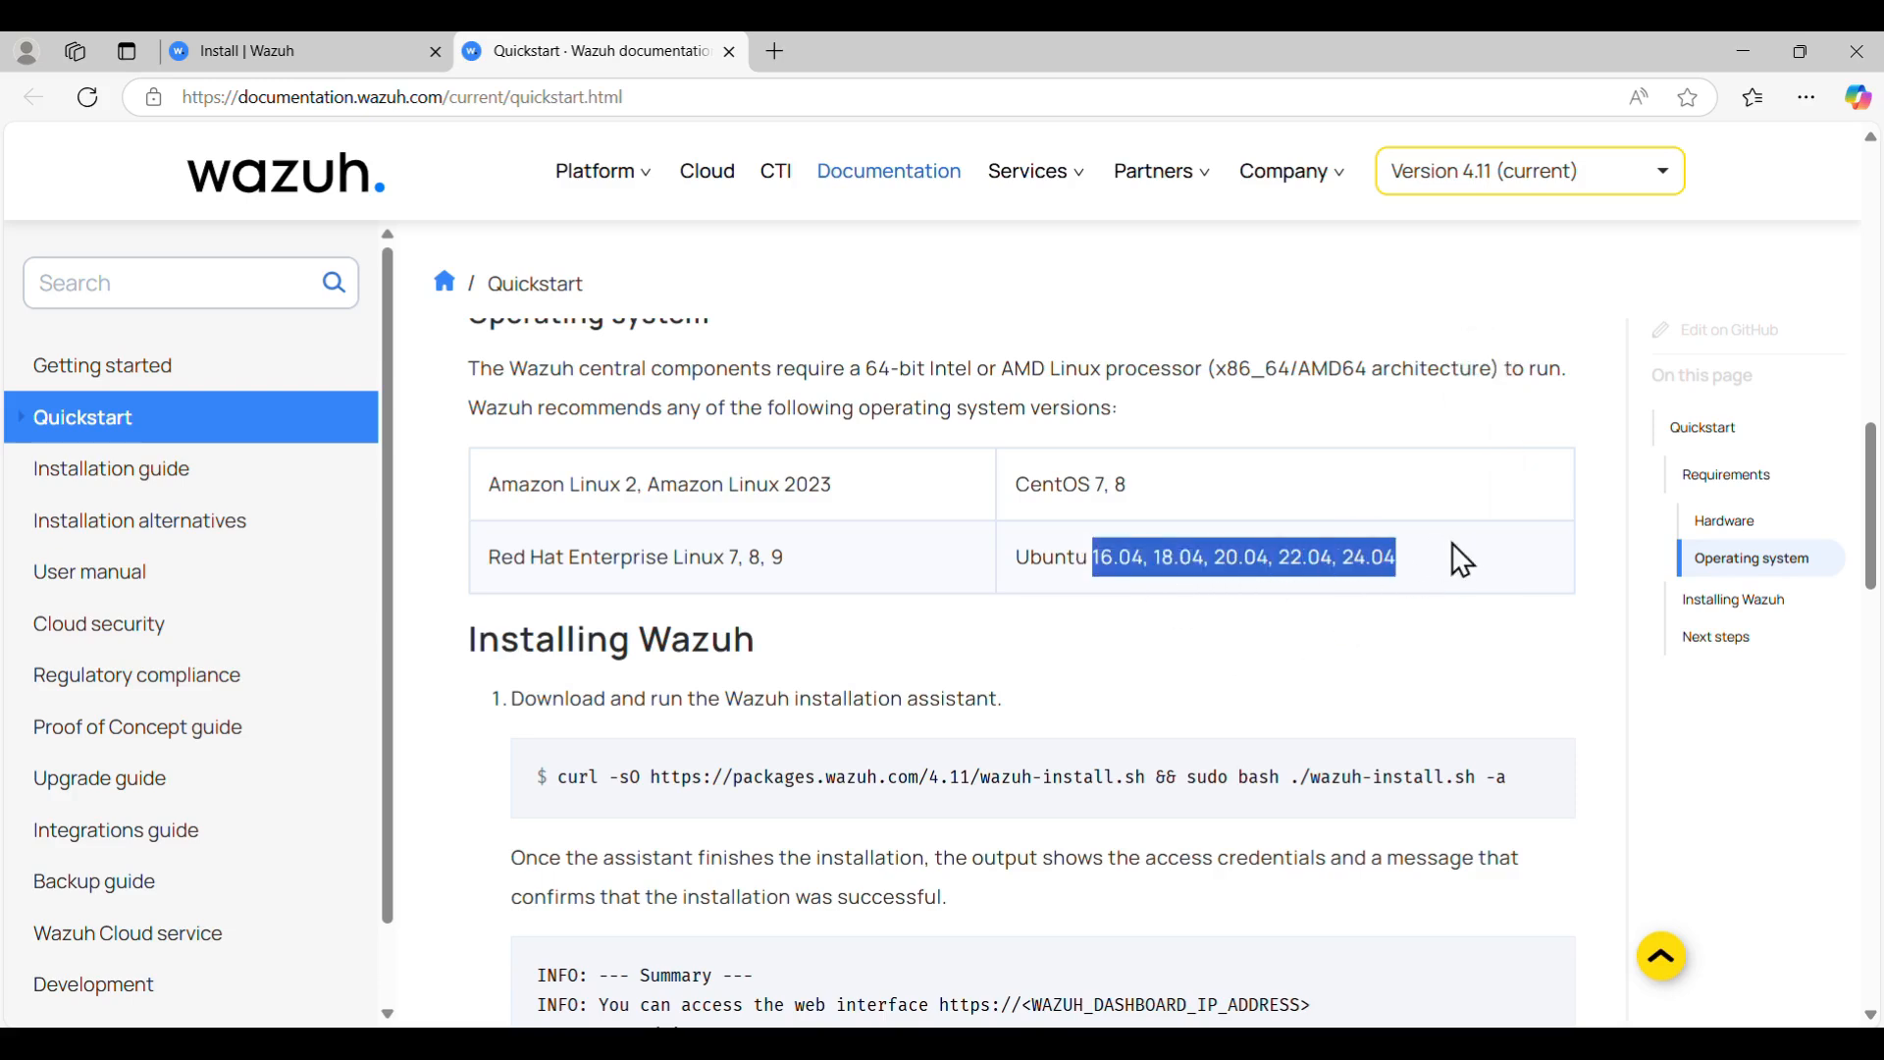
{"action": "left_click", "coordinate": [1161, 660]}
{"action": "scroll", "coordinate": [1158, 656], "scroll_direction": "down", "scroll_amount": 3}
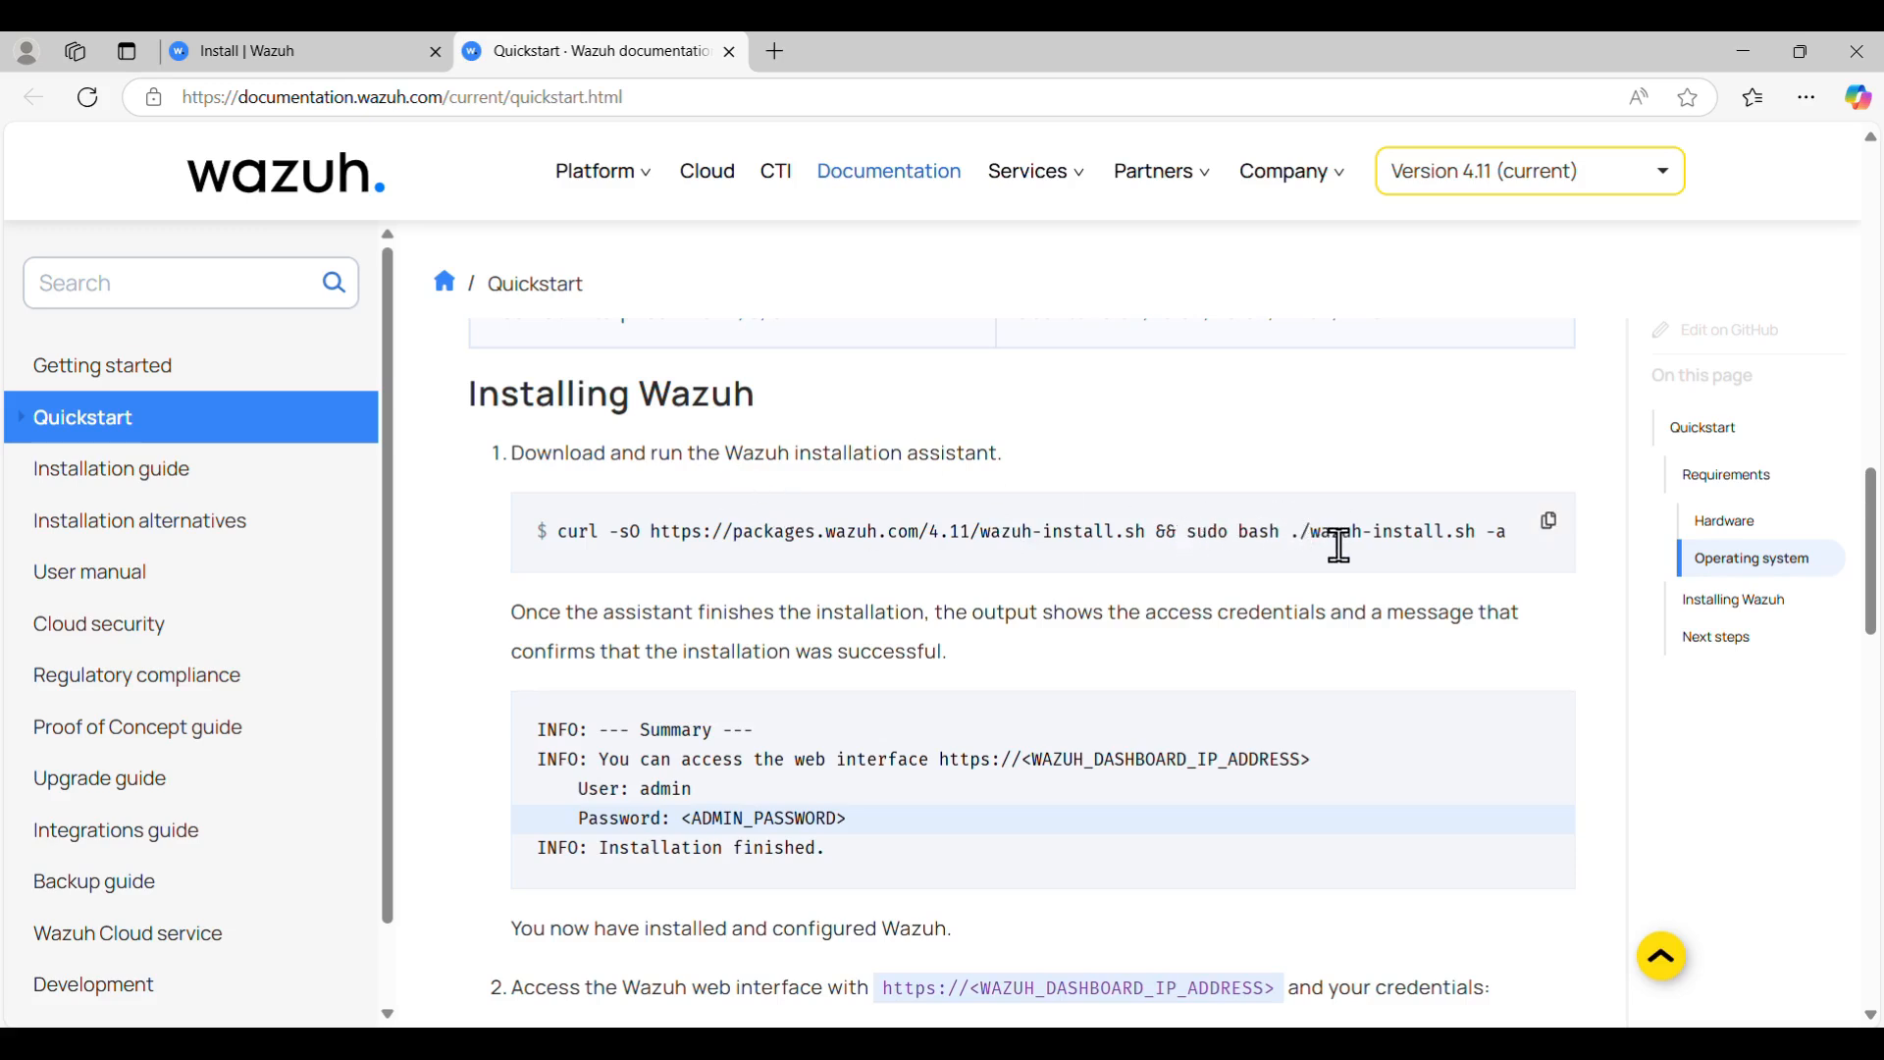
{"action": "left_click", "coordinate": [1551, 522]}
- Bring the Ubuntu24 VM window forward and log in with the account password
{"action": "left_click", "coordinate": [1551, 524]}
{"action": "mouse_move", "coordinate": [1352, 1043]}
{"action": "left_click", "coordinate": [1361, 970]}
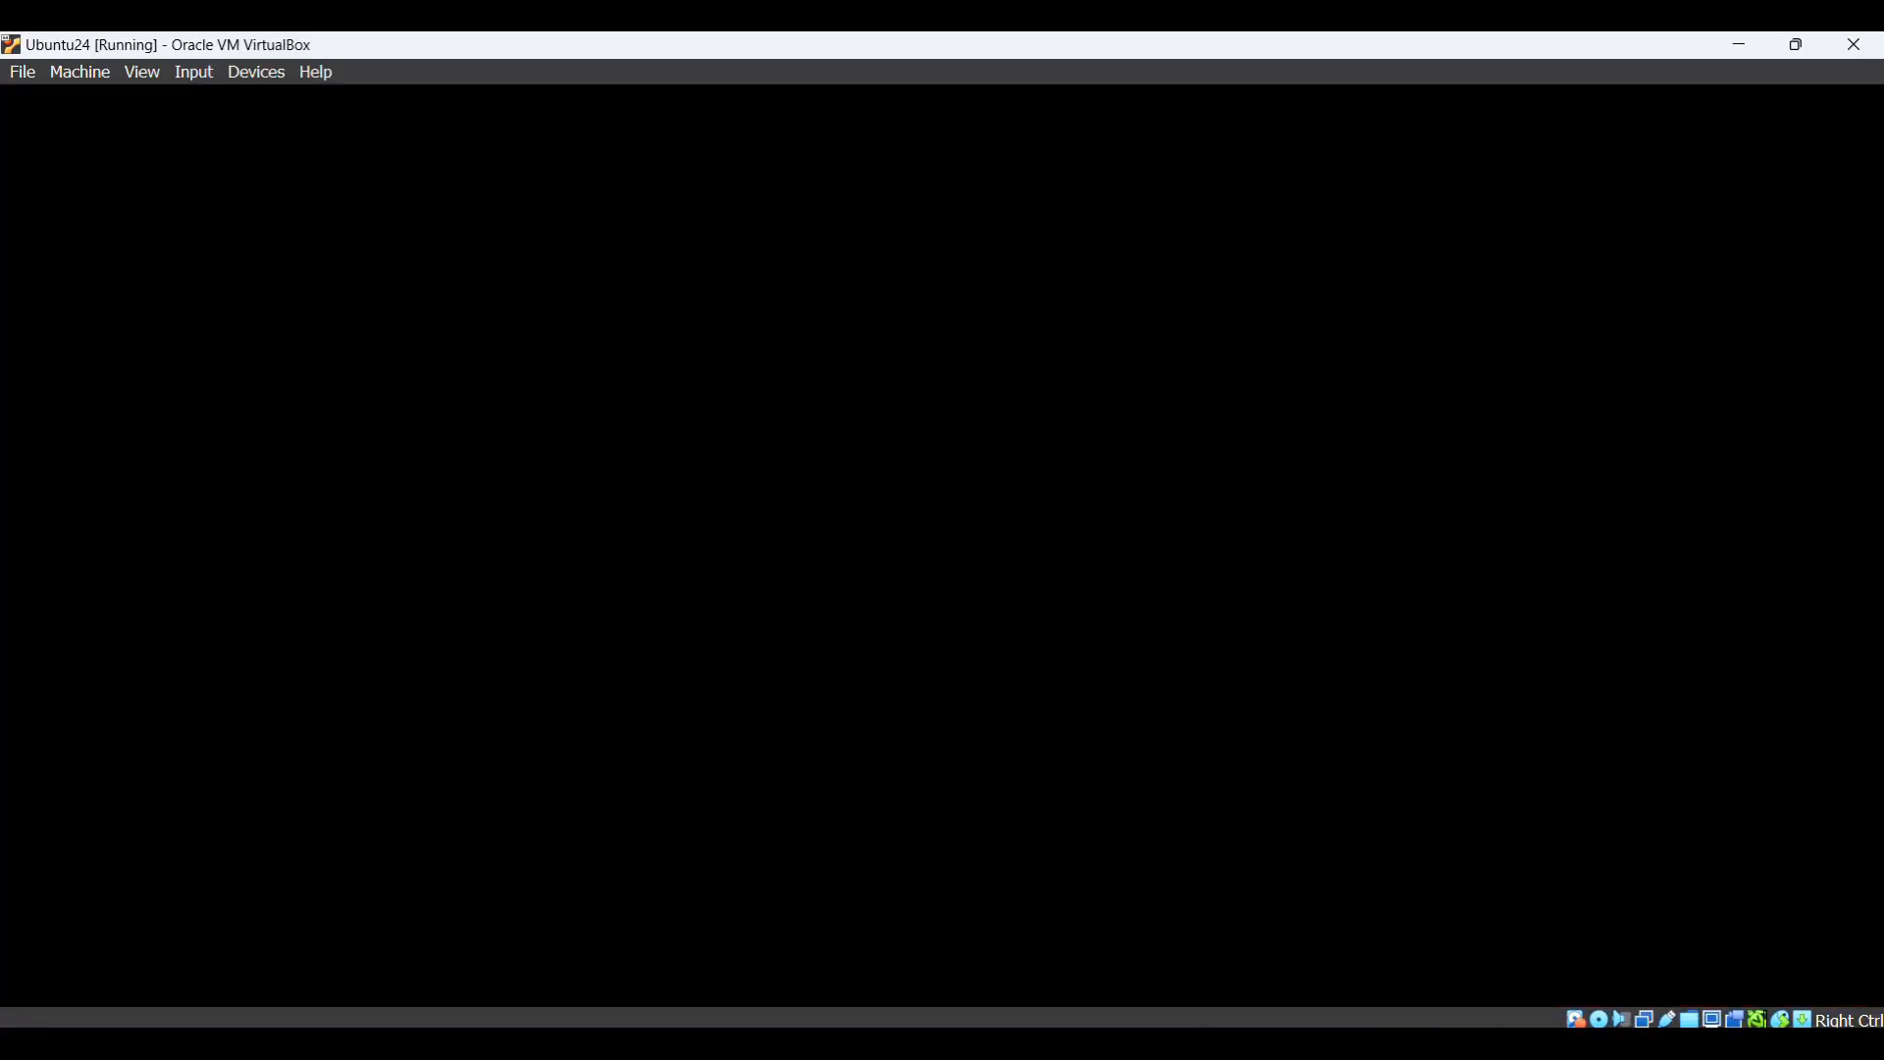
{"action": "left_click", "coordinate": [516, 244]}
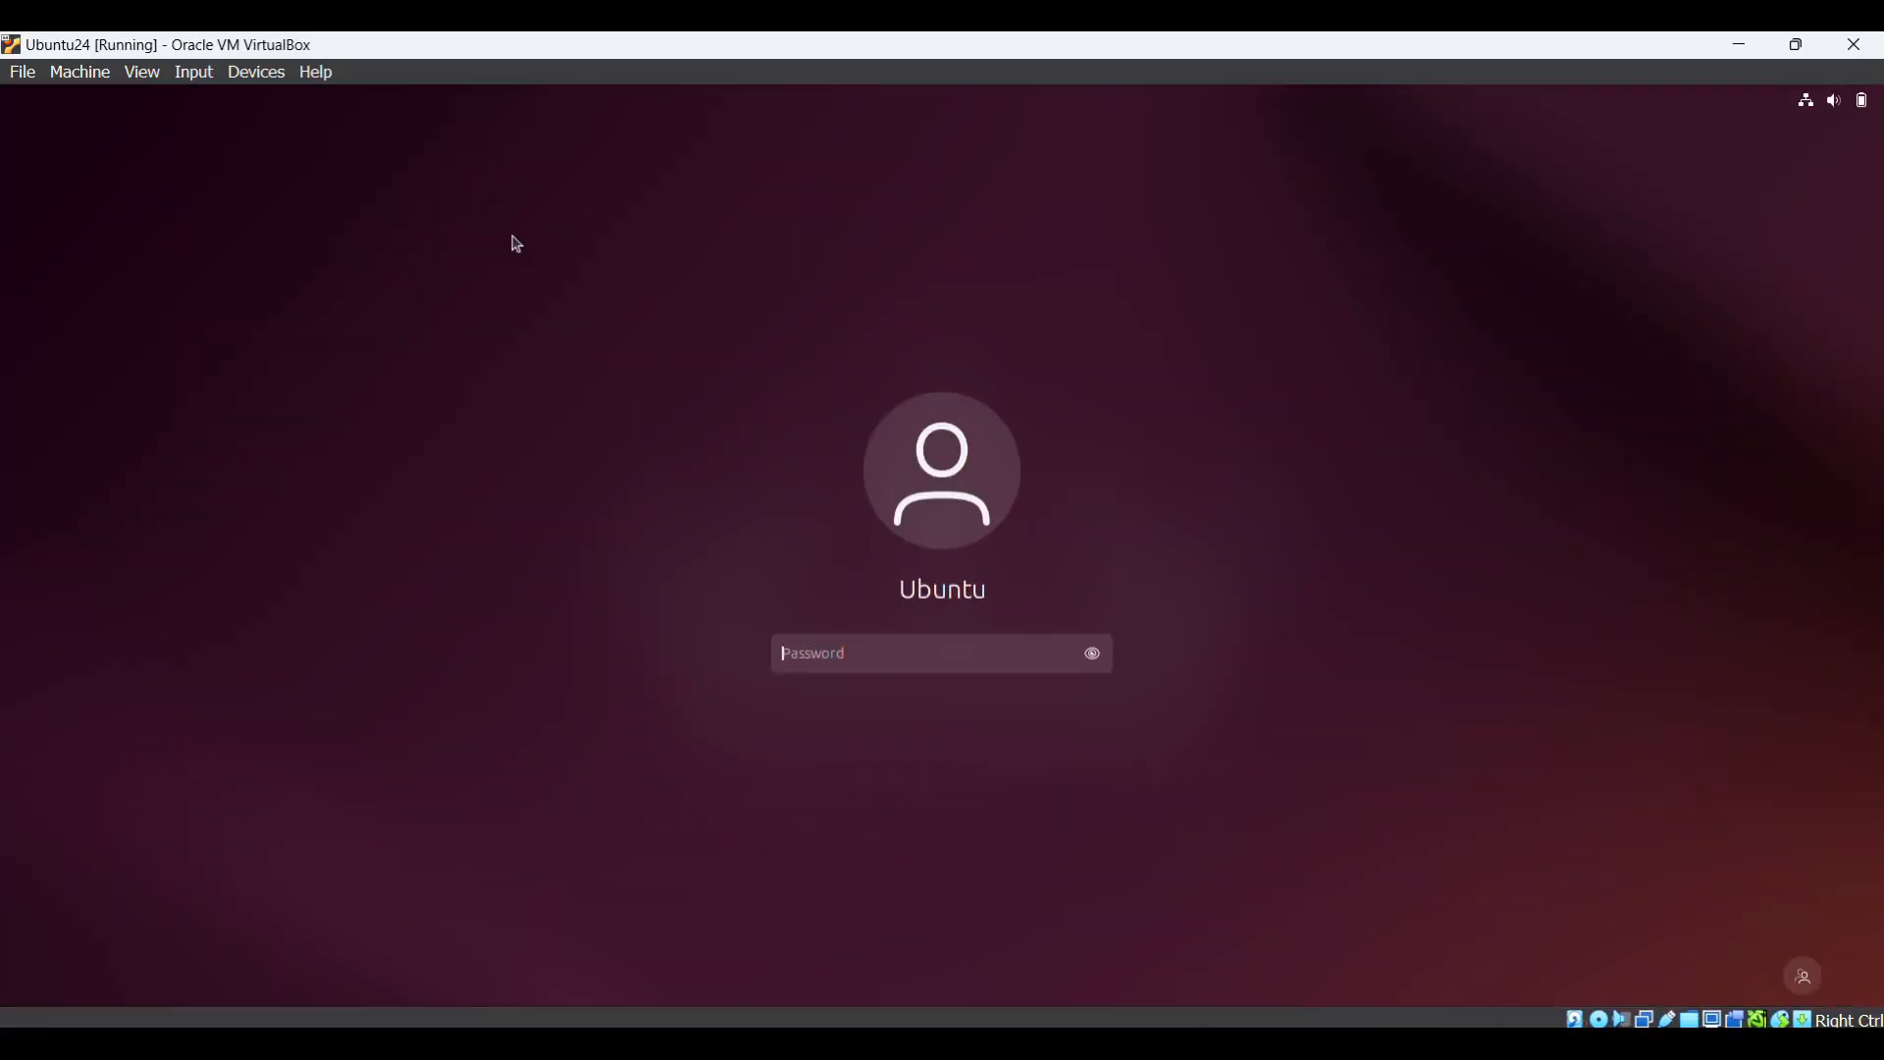
{"action": "type", "text": "p*****"}
{"action": "key", "text": "Return"}
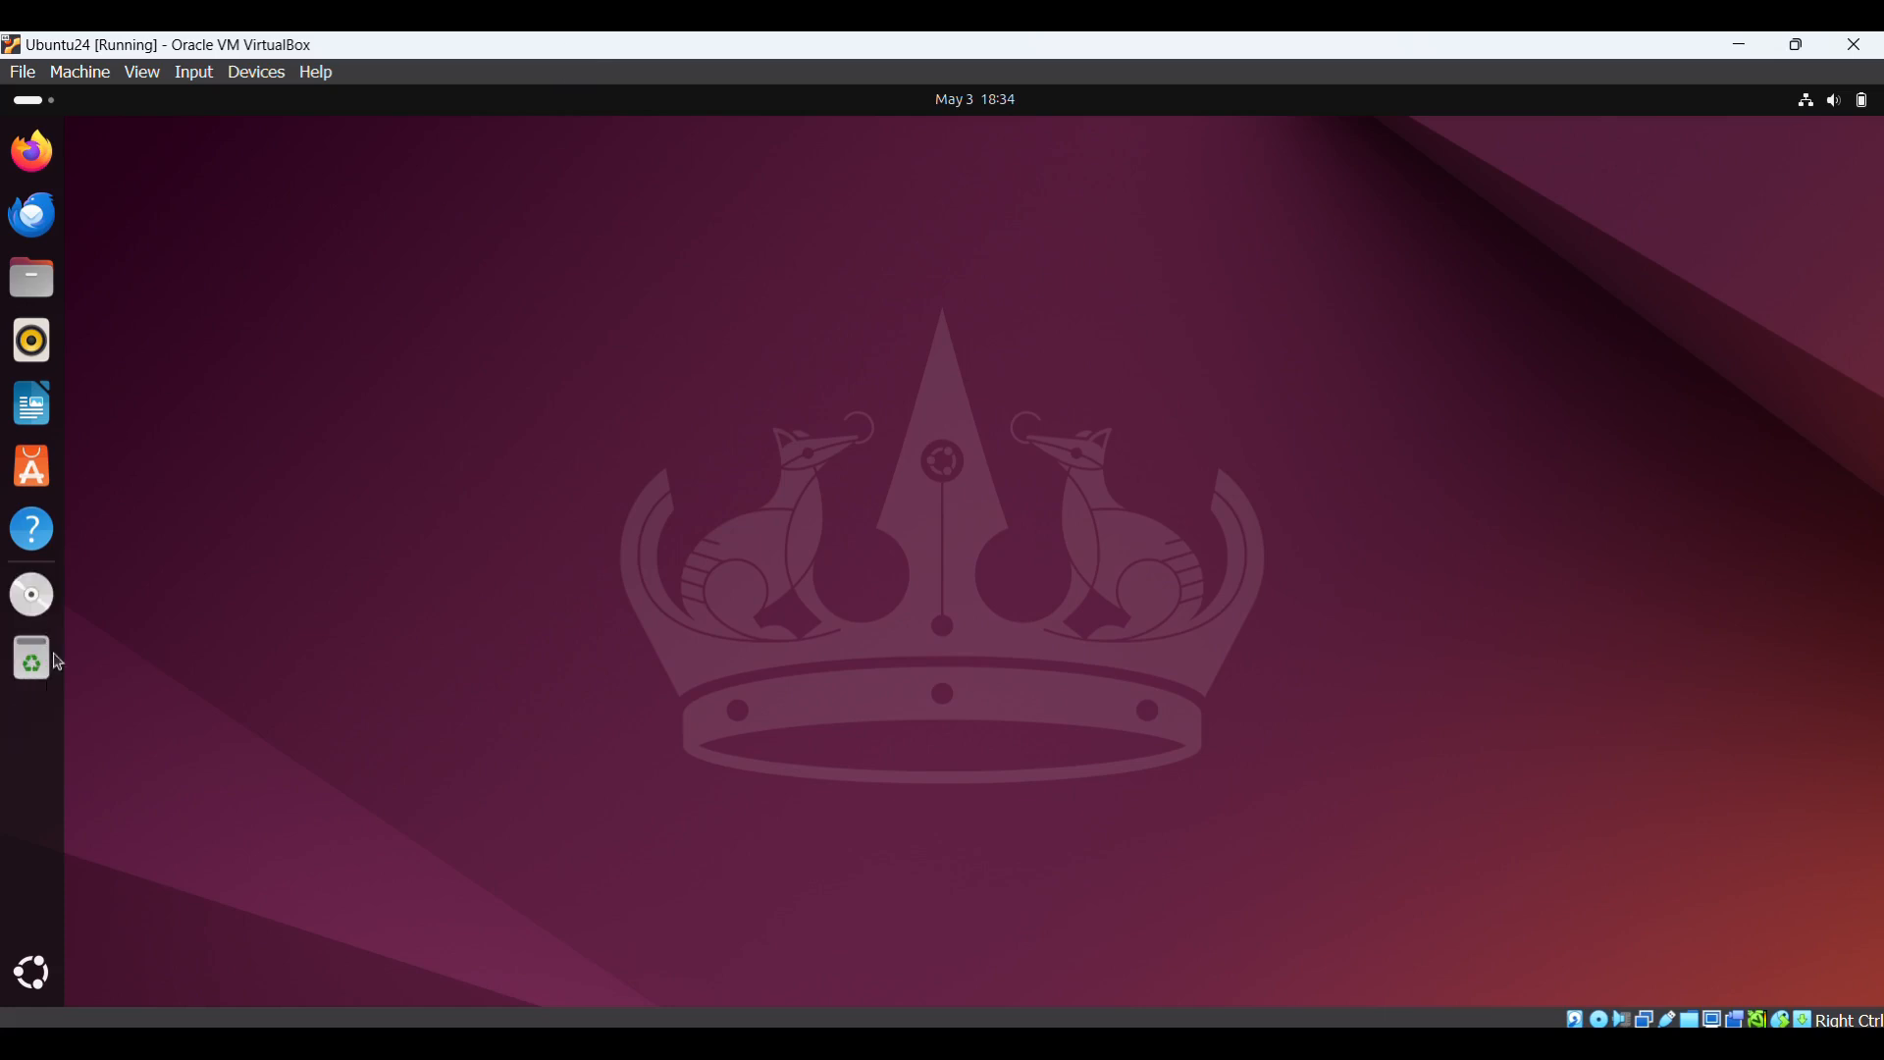
- Launch Terminal from the app search with 'ter' and maximize its window
{"action": "key", "text": "super"}
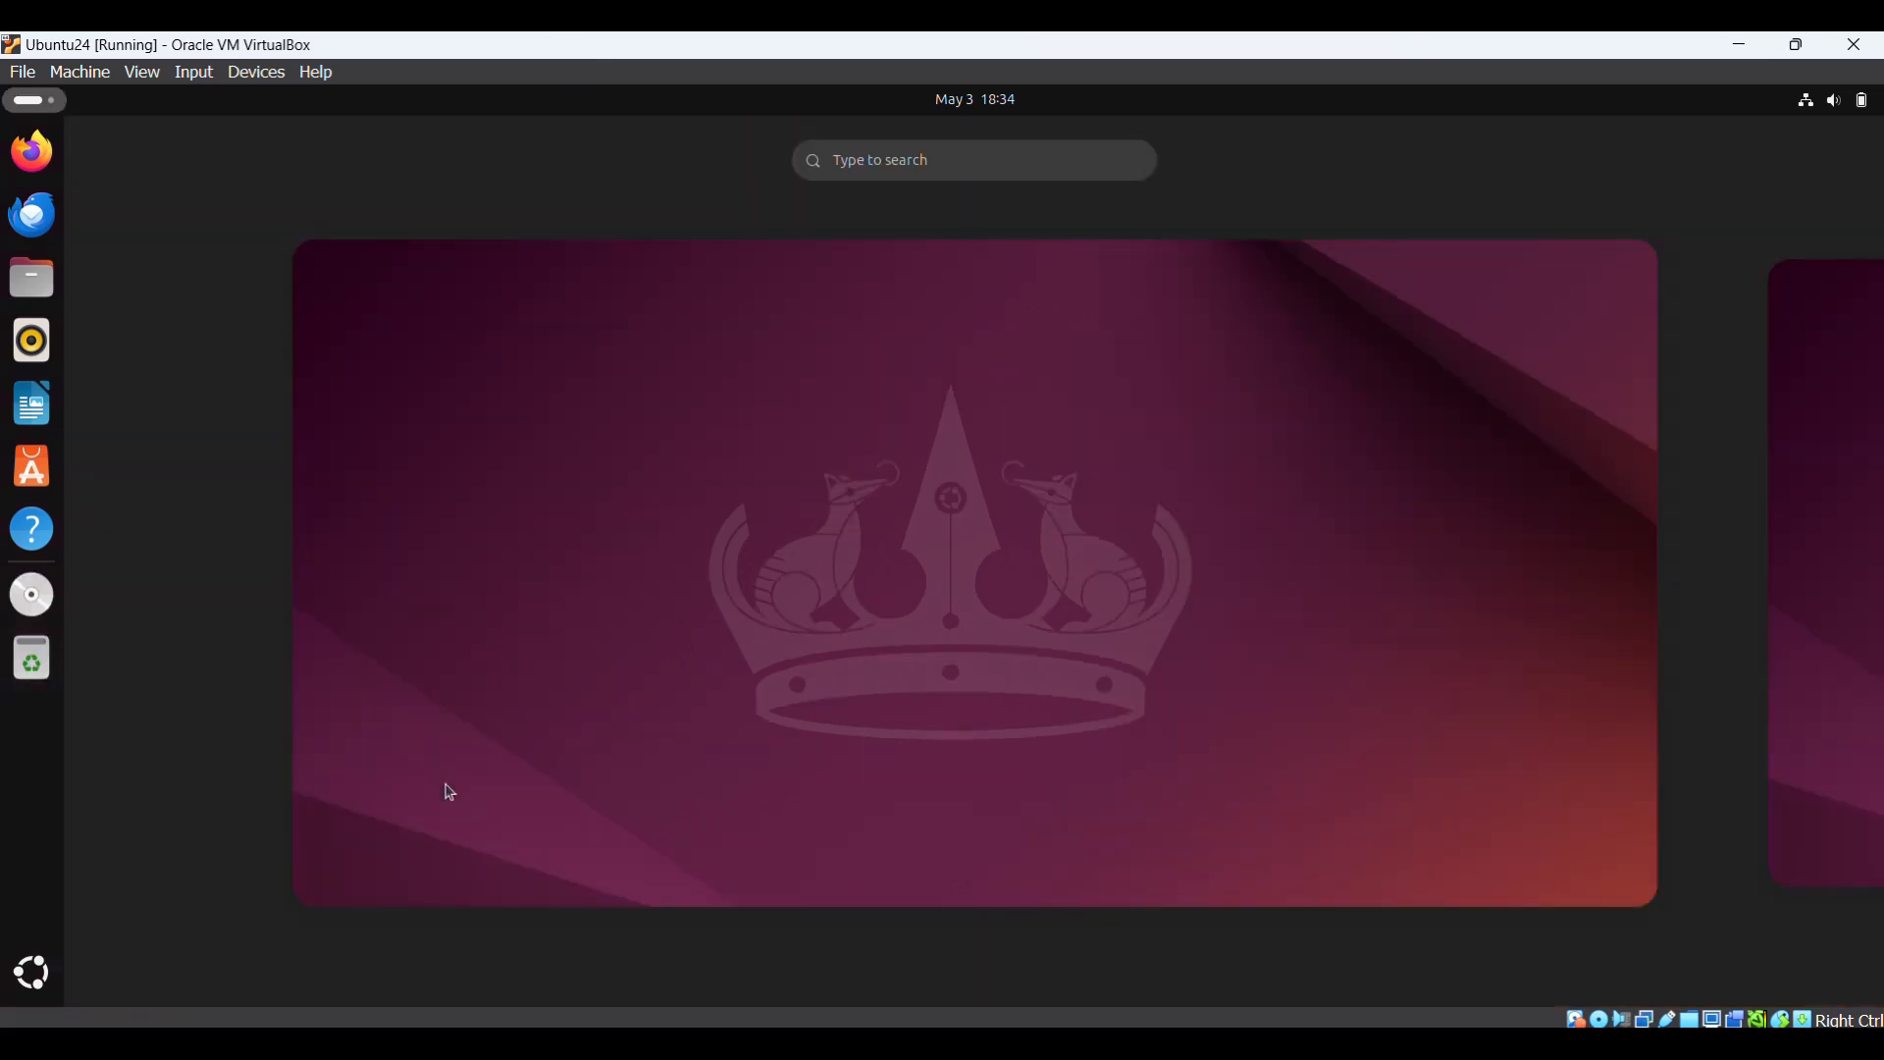
{"action": "type", "text": "ter"}
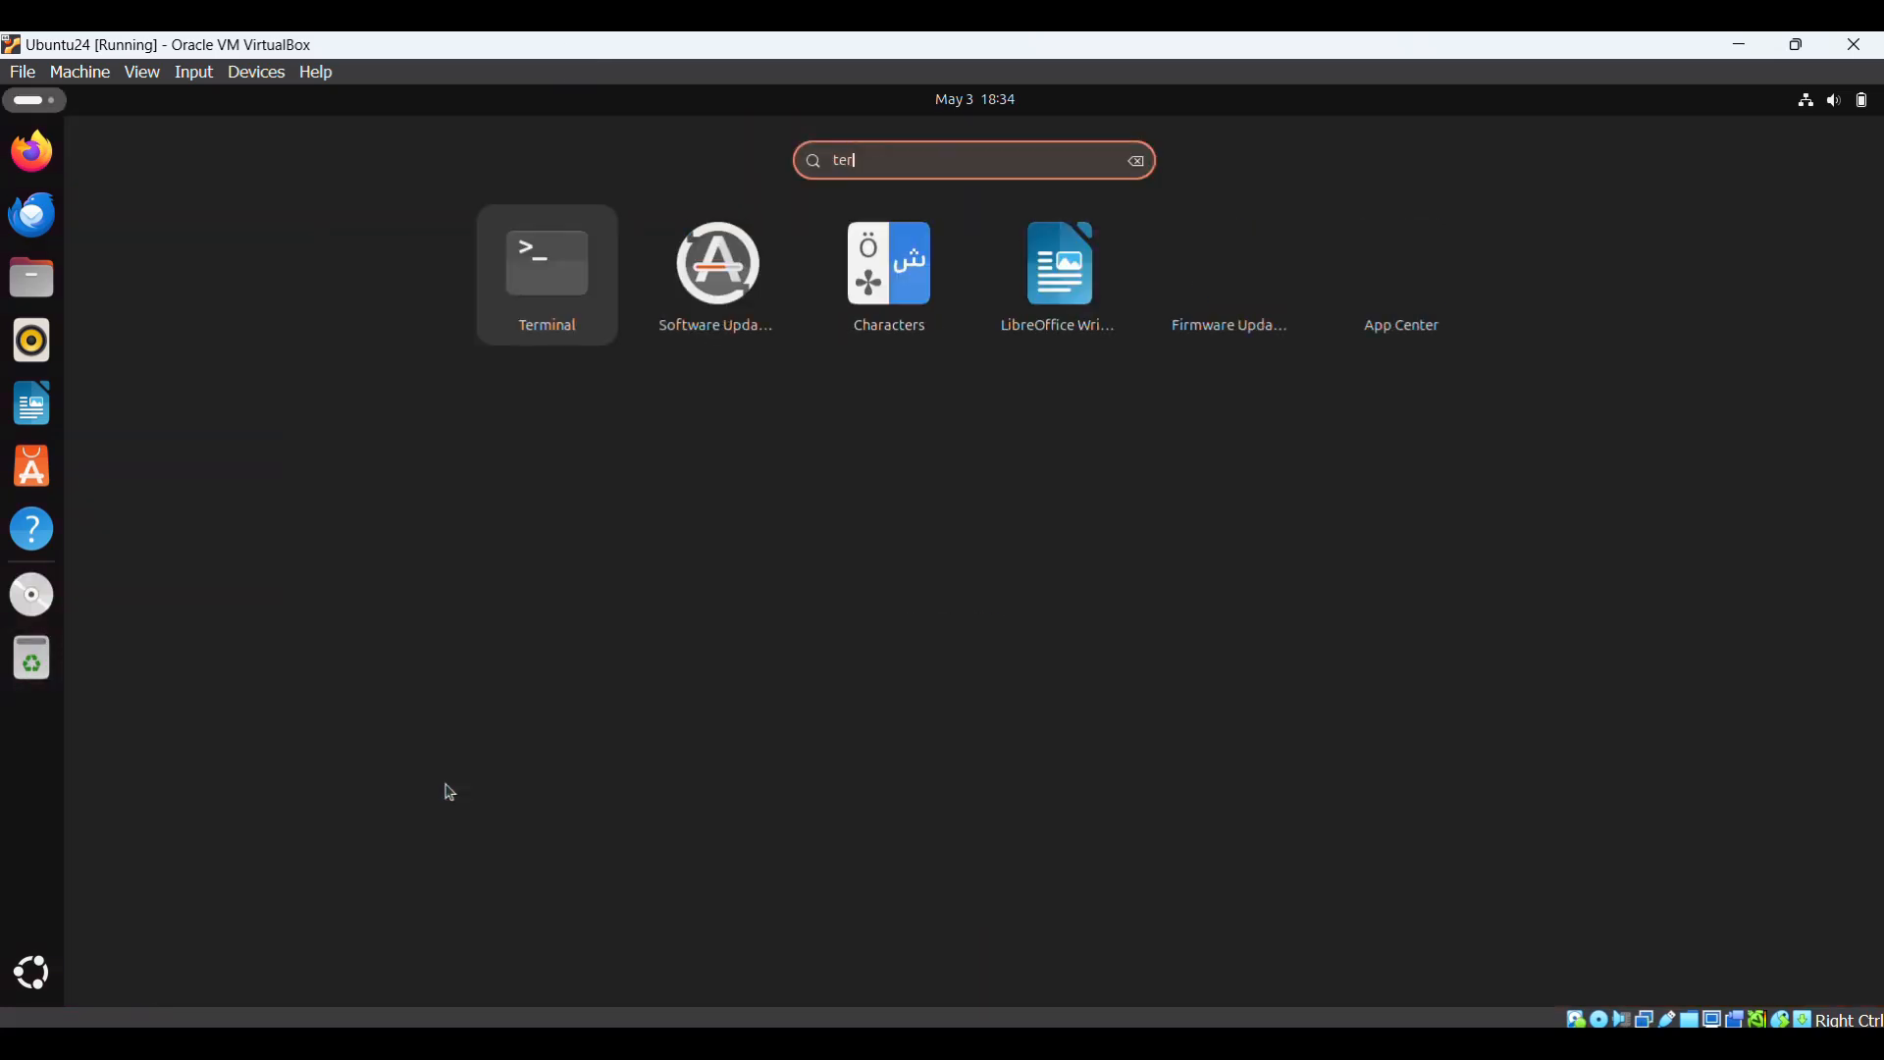
{"action": "key", "text": "Return"}
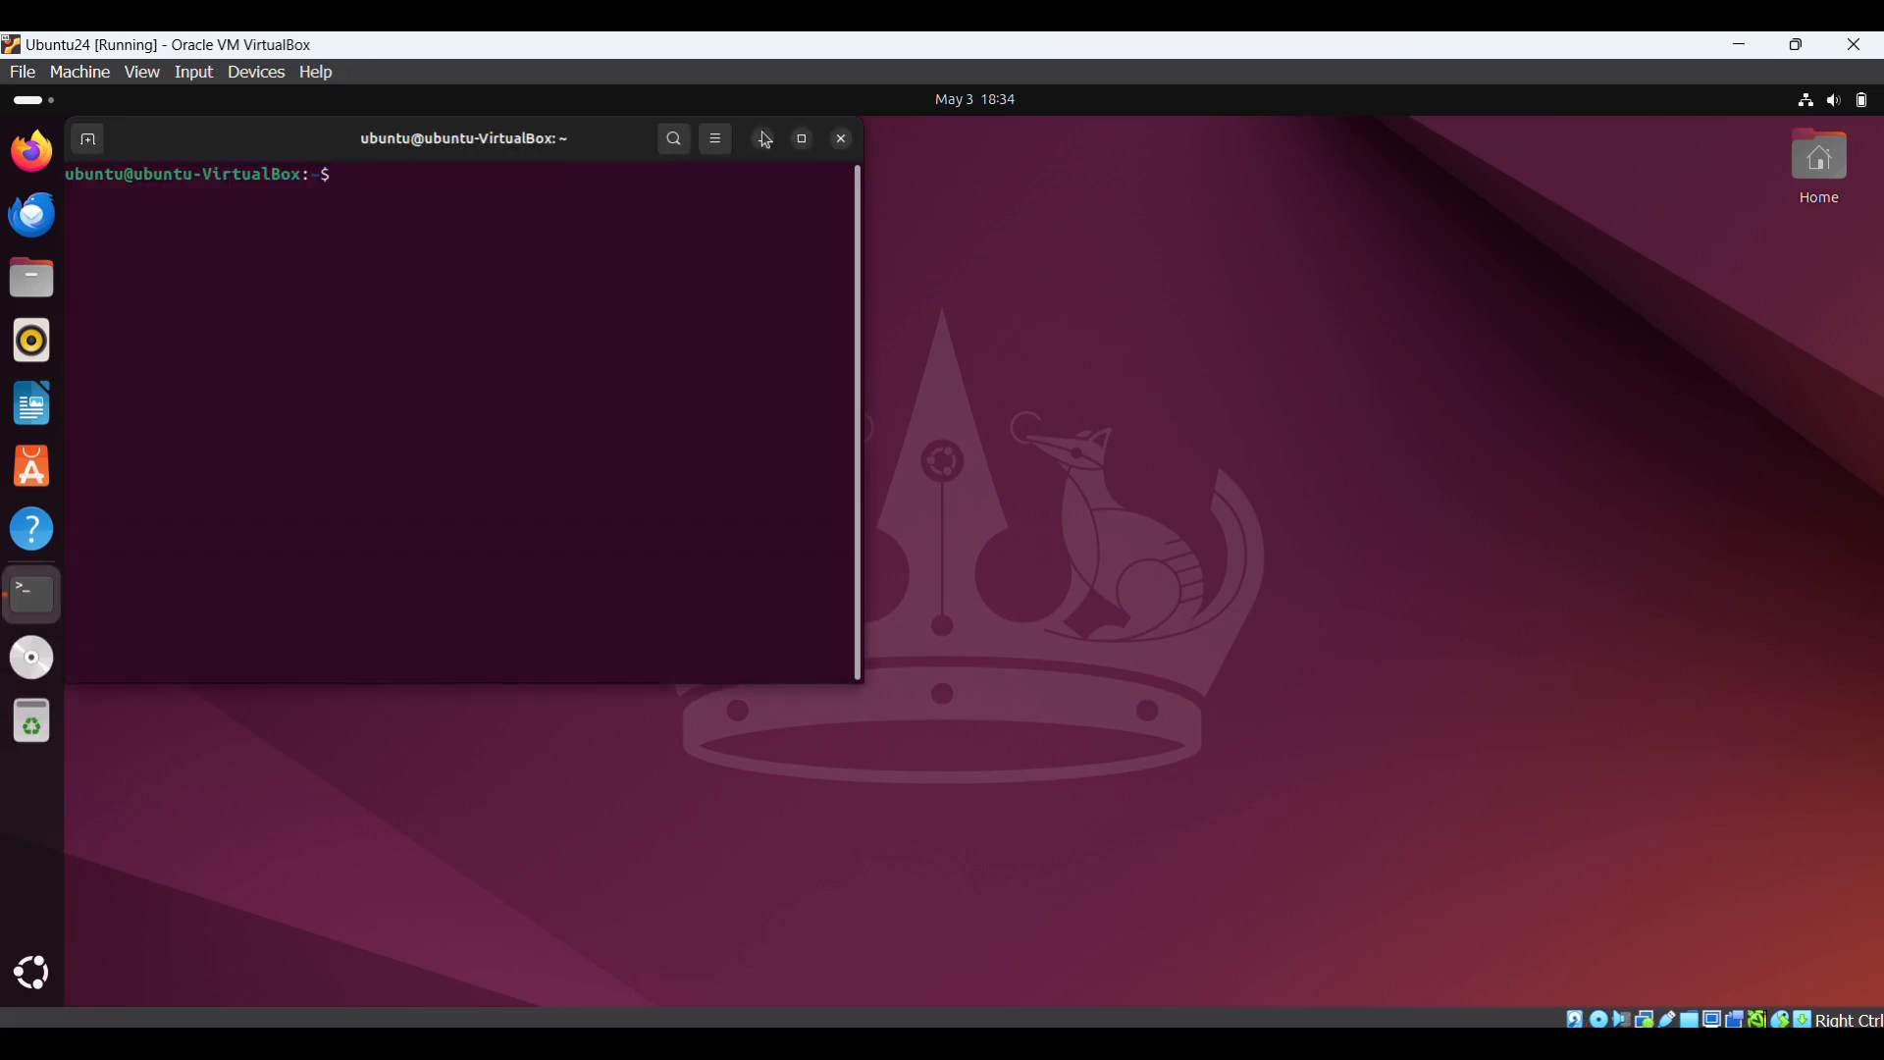
{"action": "left_click", "coordinate": [805, 147]}
{"action": "key", "text": "ctrl+plus"}
{"action": "key", "text": "ctrl+plus"}
{"action": "key", "text": "ctrl+plus"}
{"action": "key", "text": "ctrl+plus"}
{"action": "key", "text": "ctrl+plus"}
{"action": "key", "text": "ctrl+plus"}
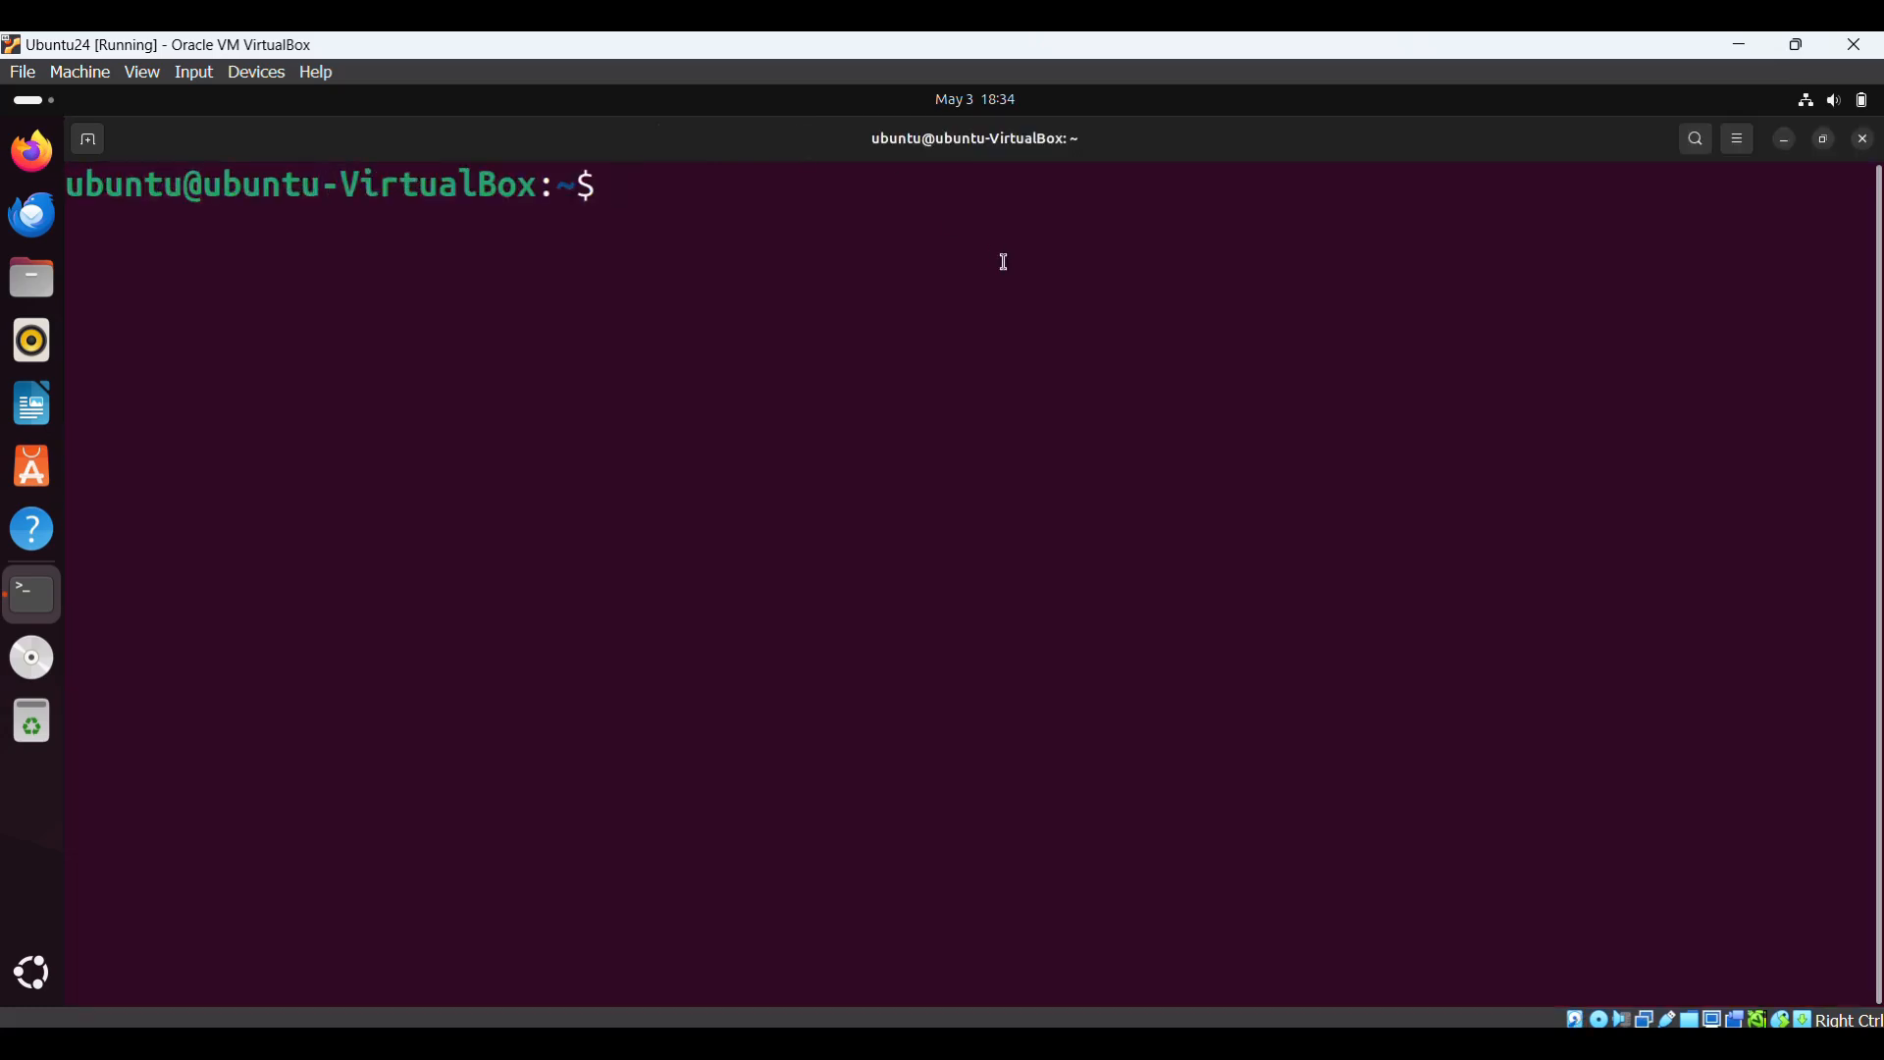
{"action": "right_click", "coordinate": [663, 201]}
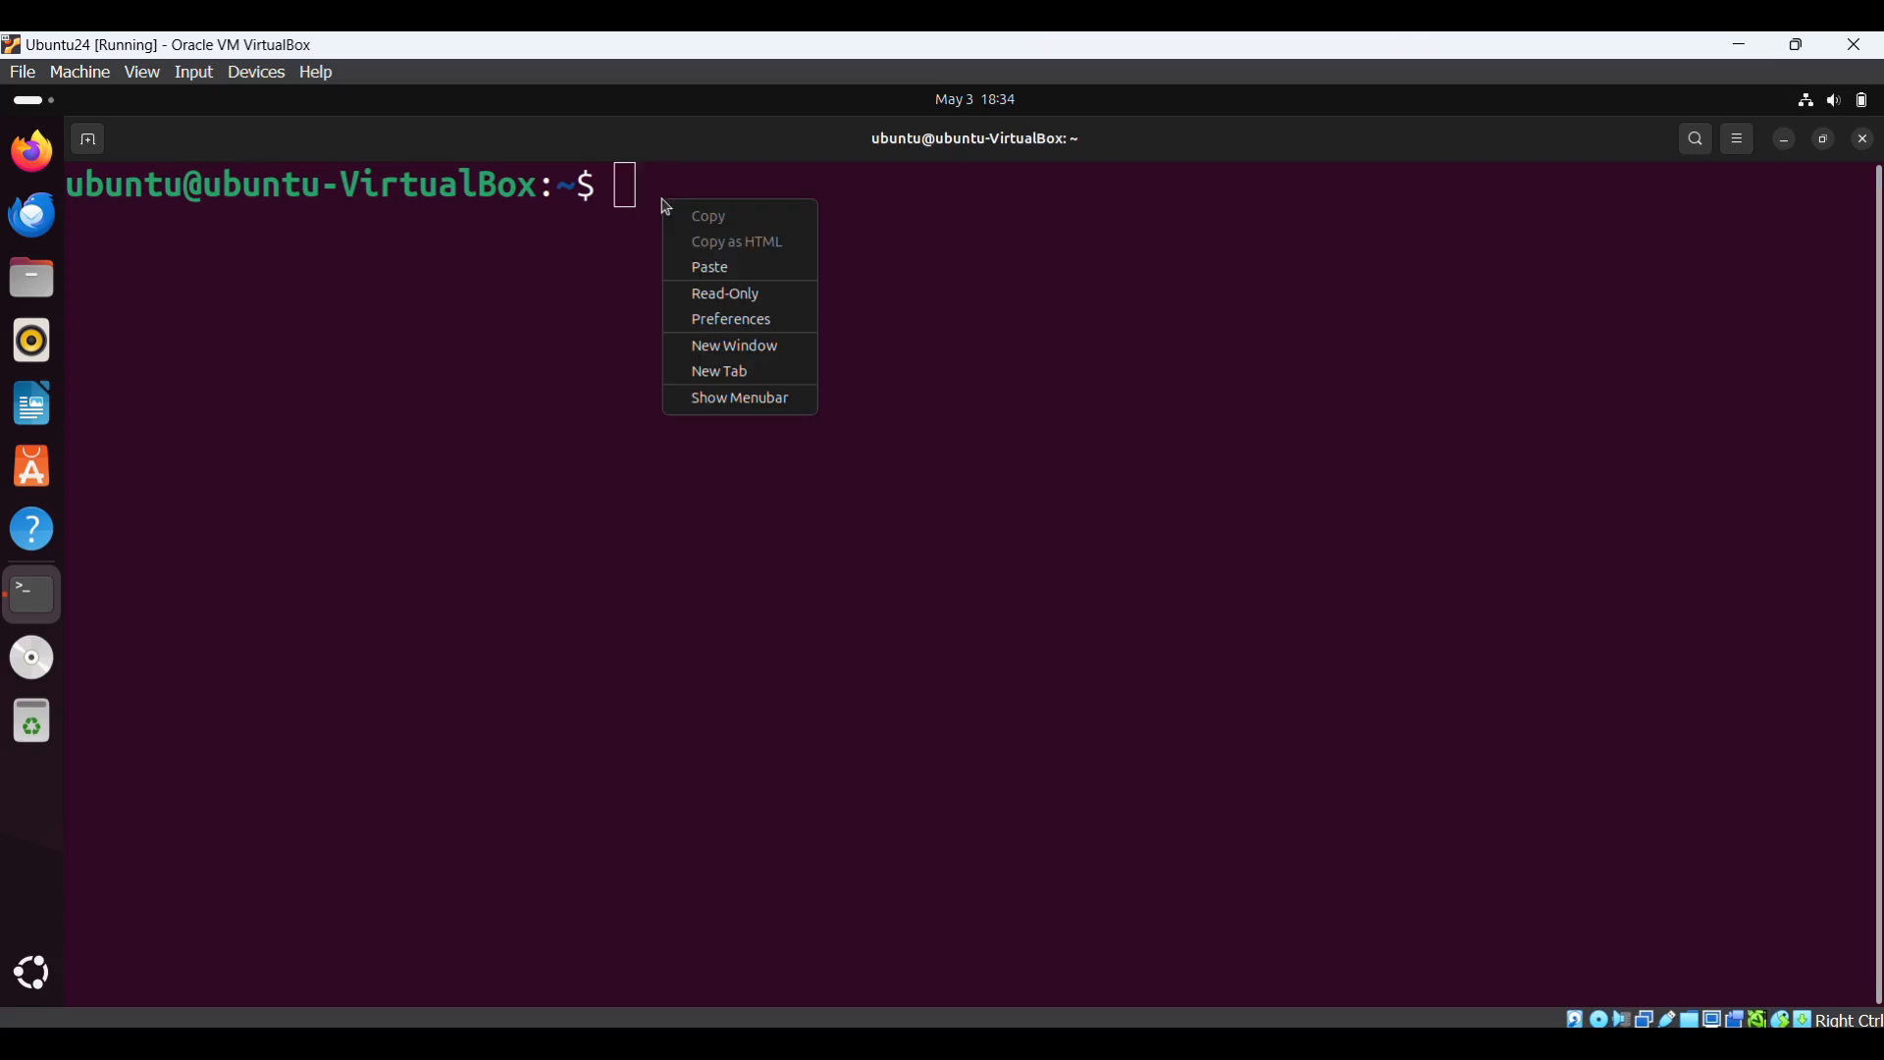
{"action": "left_click", "coordinate": [748, 268]}
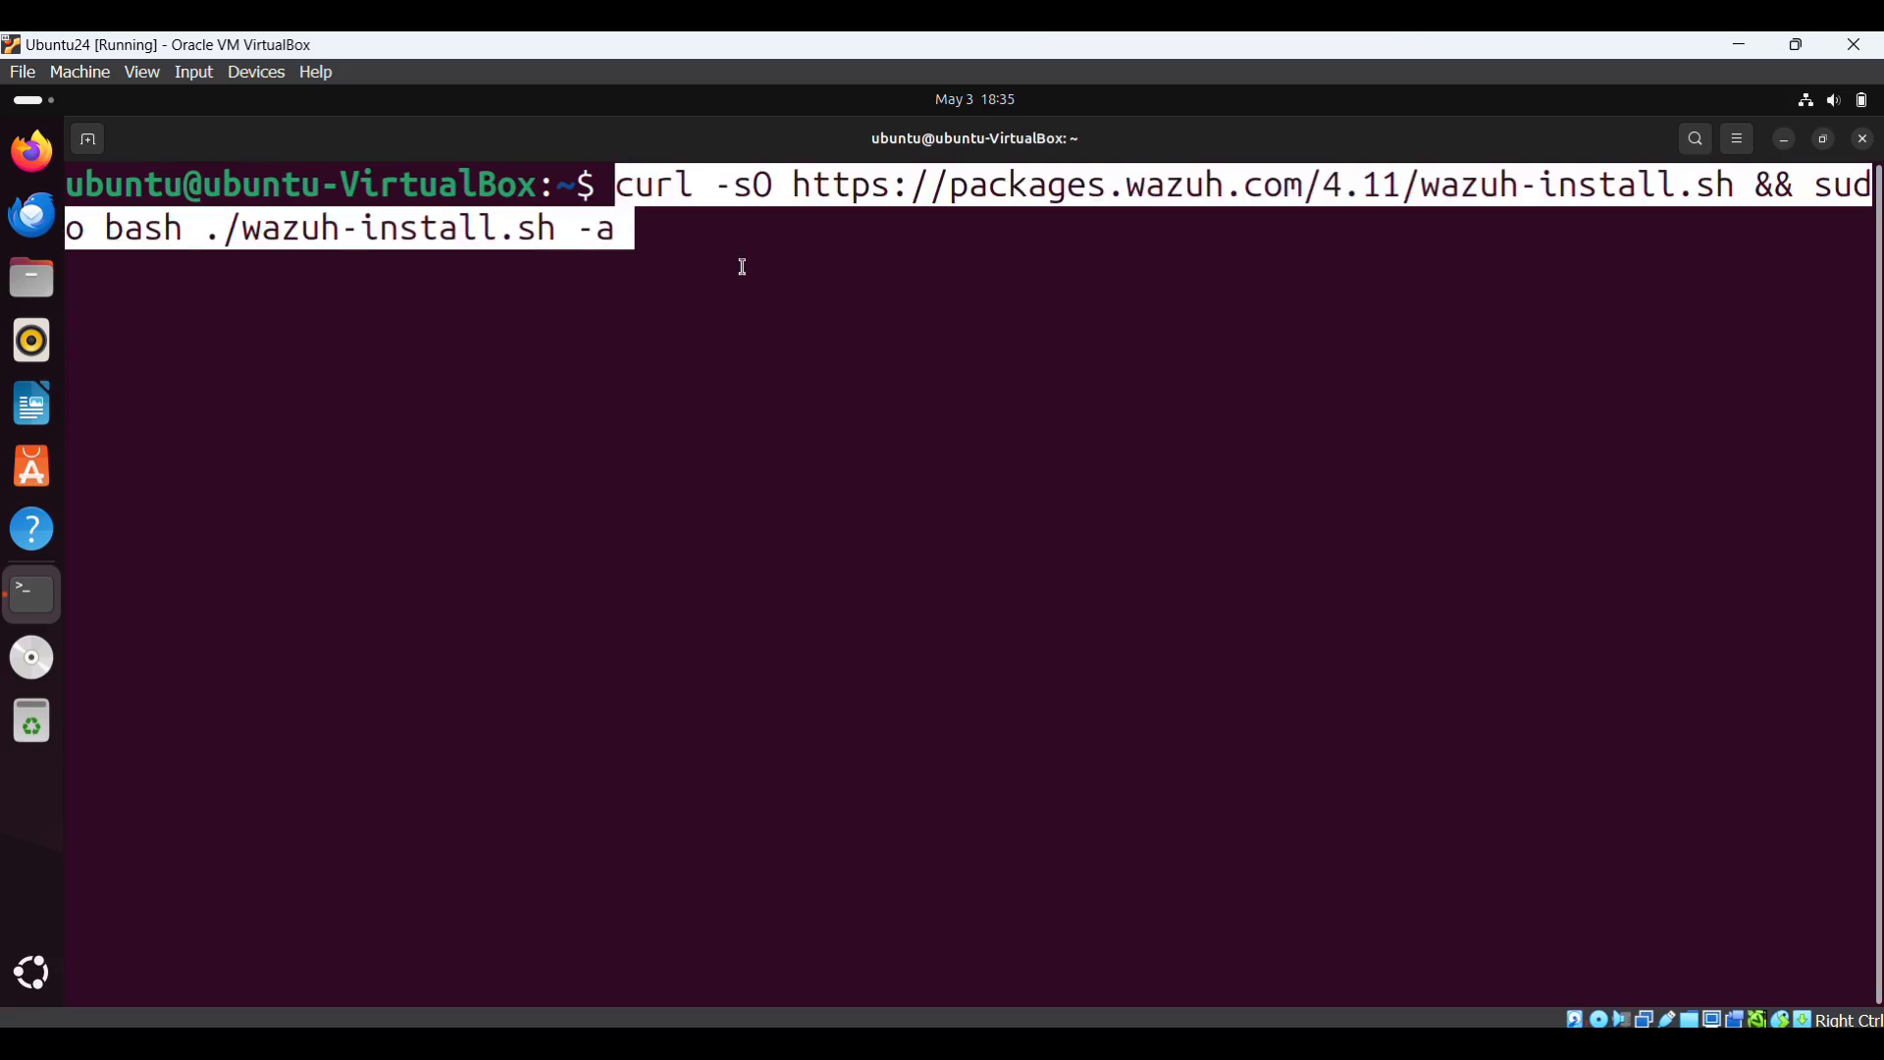
{"action": "key", "text": "BackSpace"}
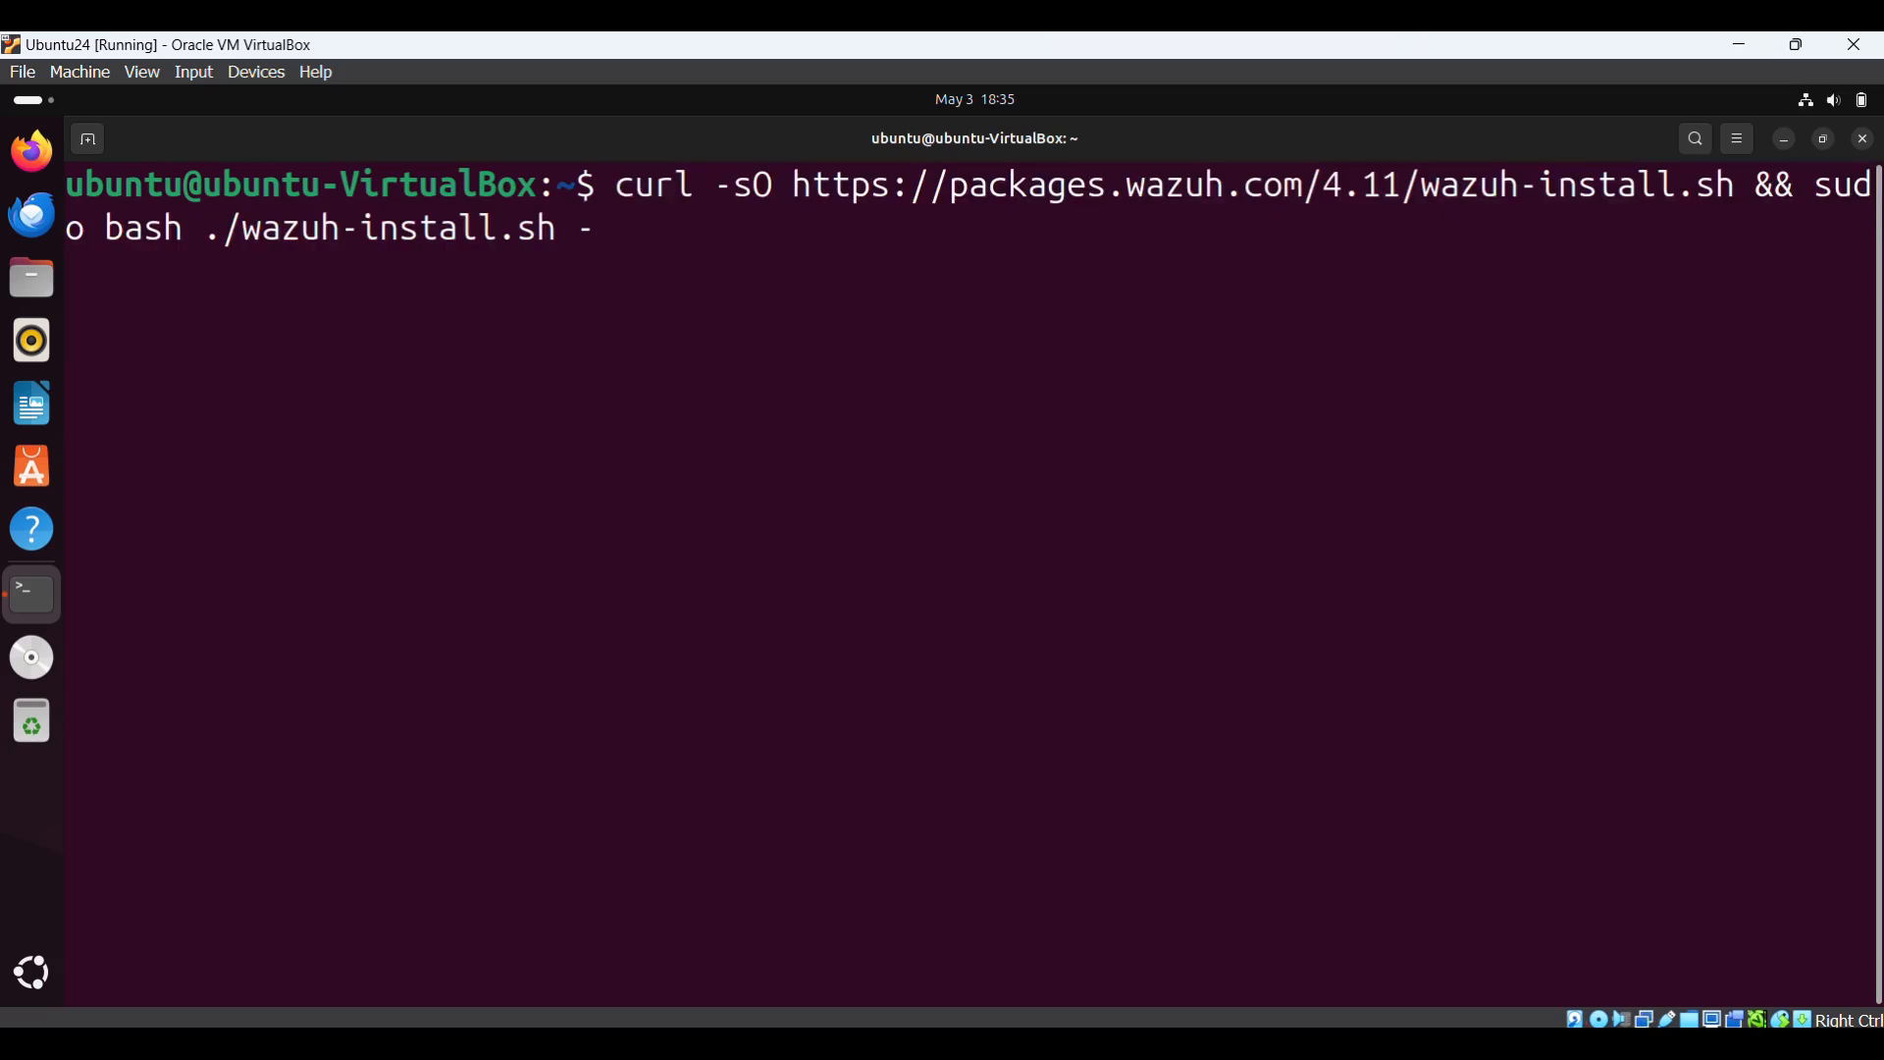
{"action": "key", "text": "BackSpace"}
{"action": "key", "text": "BackSpace"}
{"action": "key", "text": "BackSpace"}
{"action": "key", "text": "BackSpace"}
{"action": "key", "text": "BackSpace"}
{"action": "key", "text": "BackSpace"}
{"action": "key", "text": "BackSpace"}
{"action": "key", "text": "BackSpace"}
{"action": "key", "text": "BackSpace"}
{"action": "key", "text": "BackSpace"}
{"action": "key", "text": "BackSpace"}
{"action": "key", "text": "BackSpace"}
{"action": "key", "text": "BackSpace"}
{"action": "key", "text": "BackSpace"}
{"action": "key", "text": "BackSpace"}
{"action": "key", "text": "BackSpace"}
{"action": "key", "text": "BackSpace"}
{"action": "key", "text": "BackSpace"}
{"action": "key", "text": "BackSpace"}
{"action": "key", "text": "BackSpace"}
{"action": "key", "text": "BackSpace"}
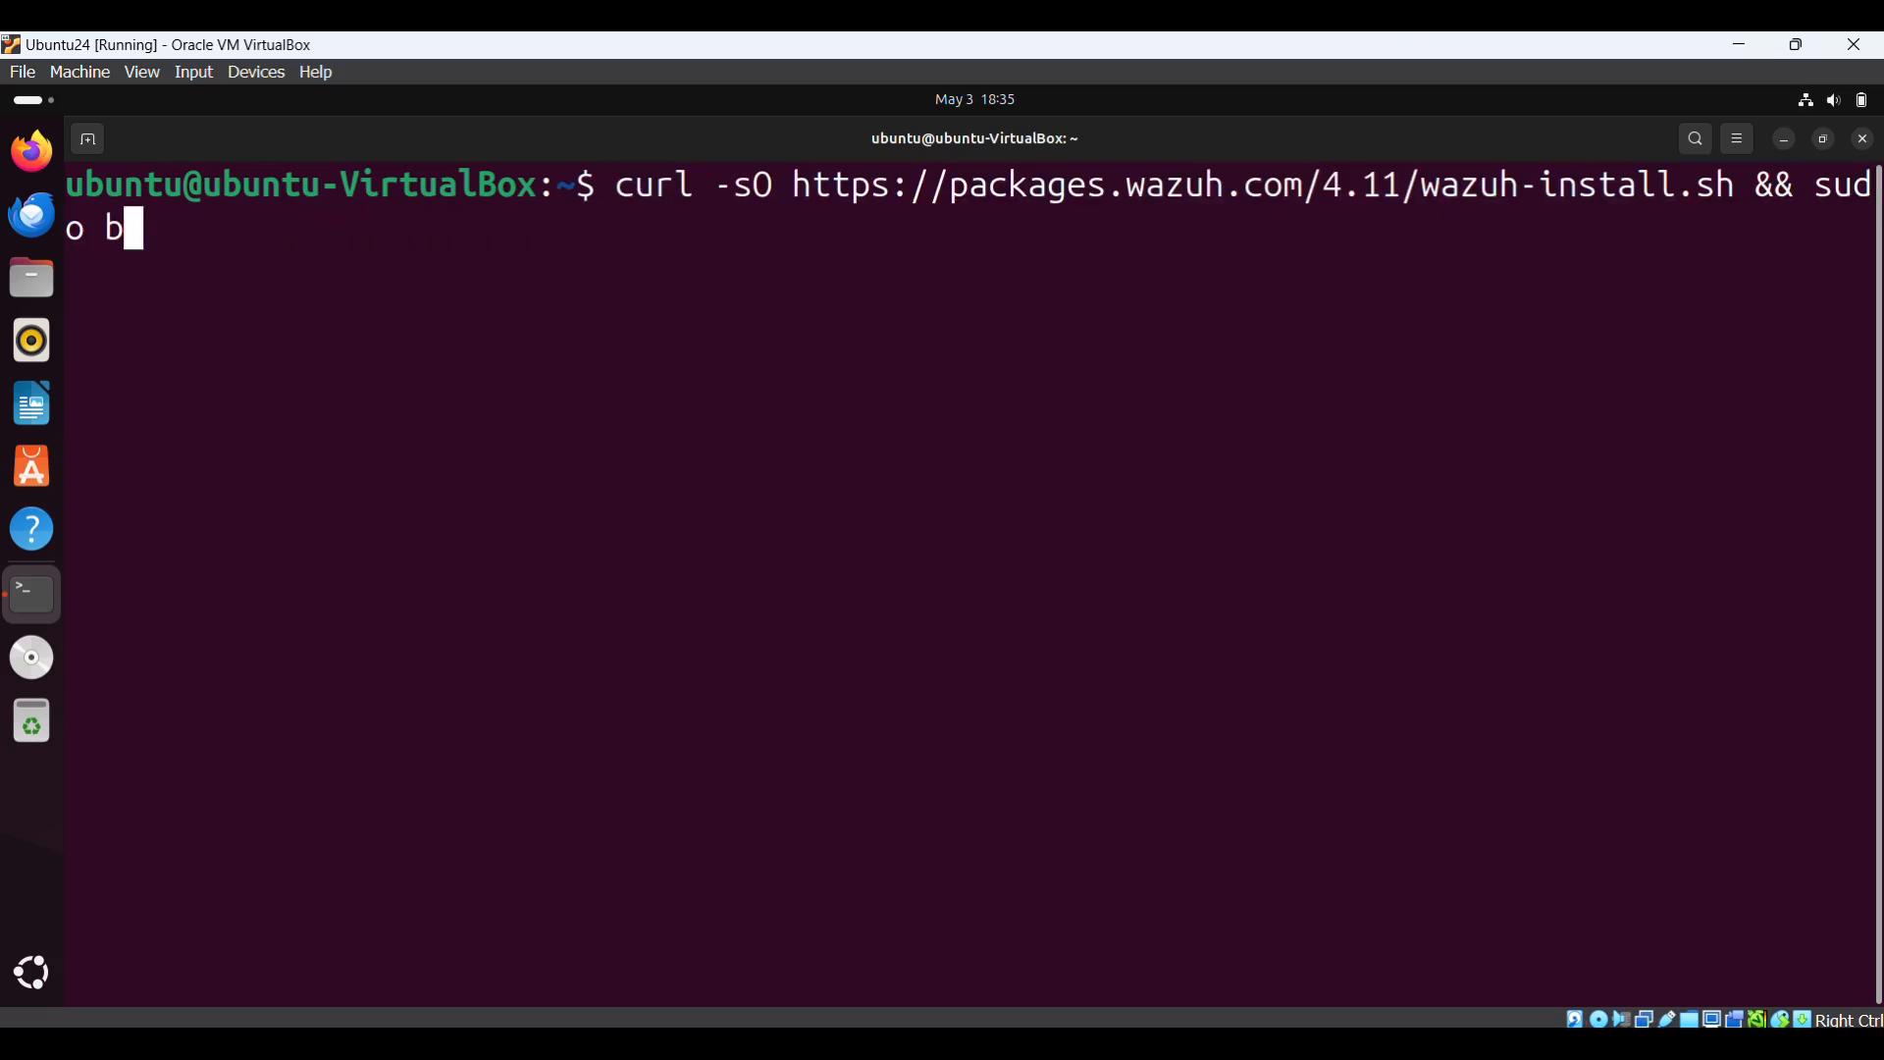
{"action": "key", "text": "BackSpace"}
{"action": "key", "text": "BackSpace"}
{"action": "key", "text": "BackSpace"}
{"action": "key", "text": "BackSpace"}
{"action": "key", "text": "BackSpace"}
{"action": "key", "text": "BackSpace"}
{"action": "key", "text": "BackSpace"}
{"action": "key", "text": "BackSpace"}
{"action": "key", "text": "BackSpace"}
{"action": "key", "text": "BackSpace"}
{"action": "key", "text": "BackSpace"}
{"action": "key", "text": "BackSpace"}
{"action": "key", "text": "BackSpace"}
{"action": "key", "text": "BackSpace"}
{"action": "key", "text": "BackSpace"}
{"action": "key", "text": "BackSpace"}
{"action": "key", "text": "BackSpace"}
{"action": "key", "text": "BackSpace"}
{"action": "key", "text": "BackSpace"}
{"action": "key", "text": "BackSpace"}
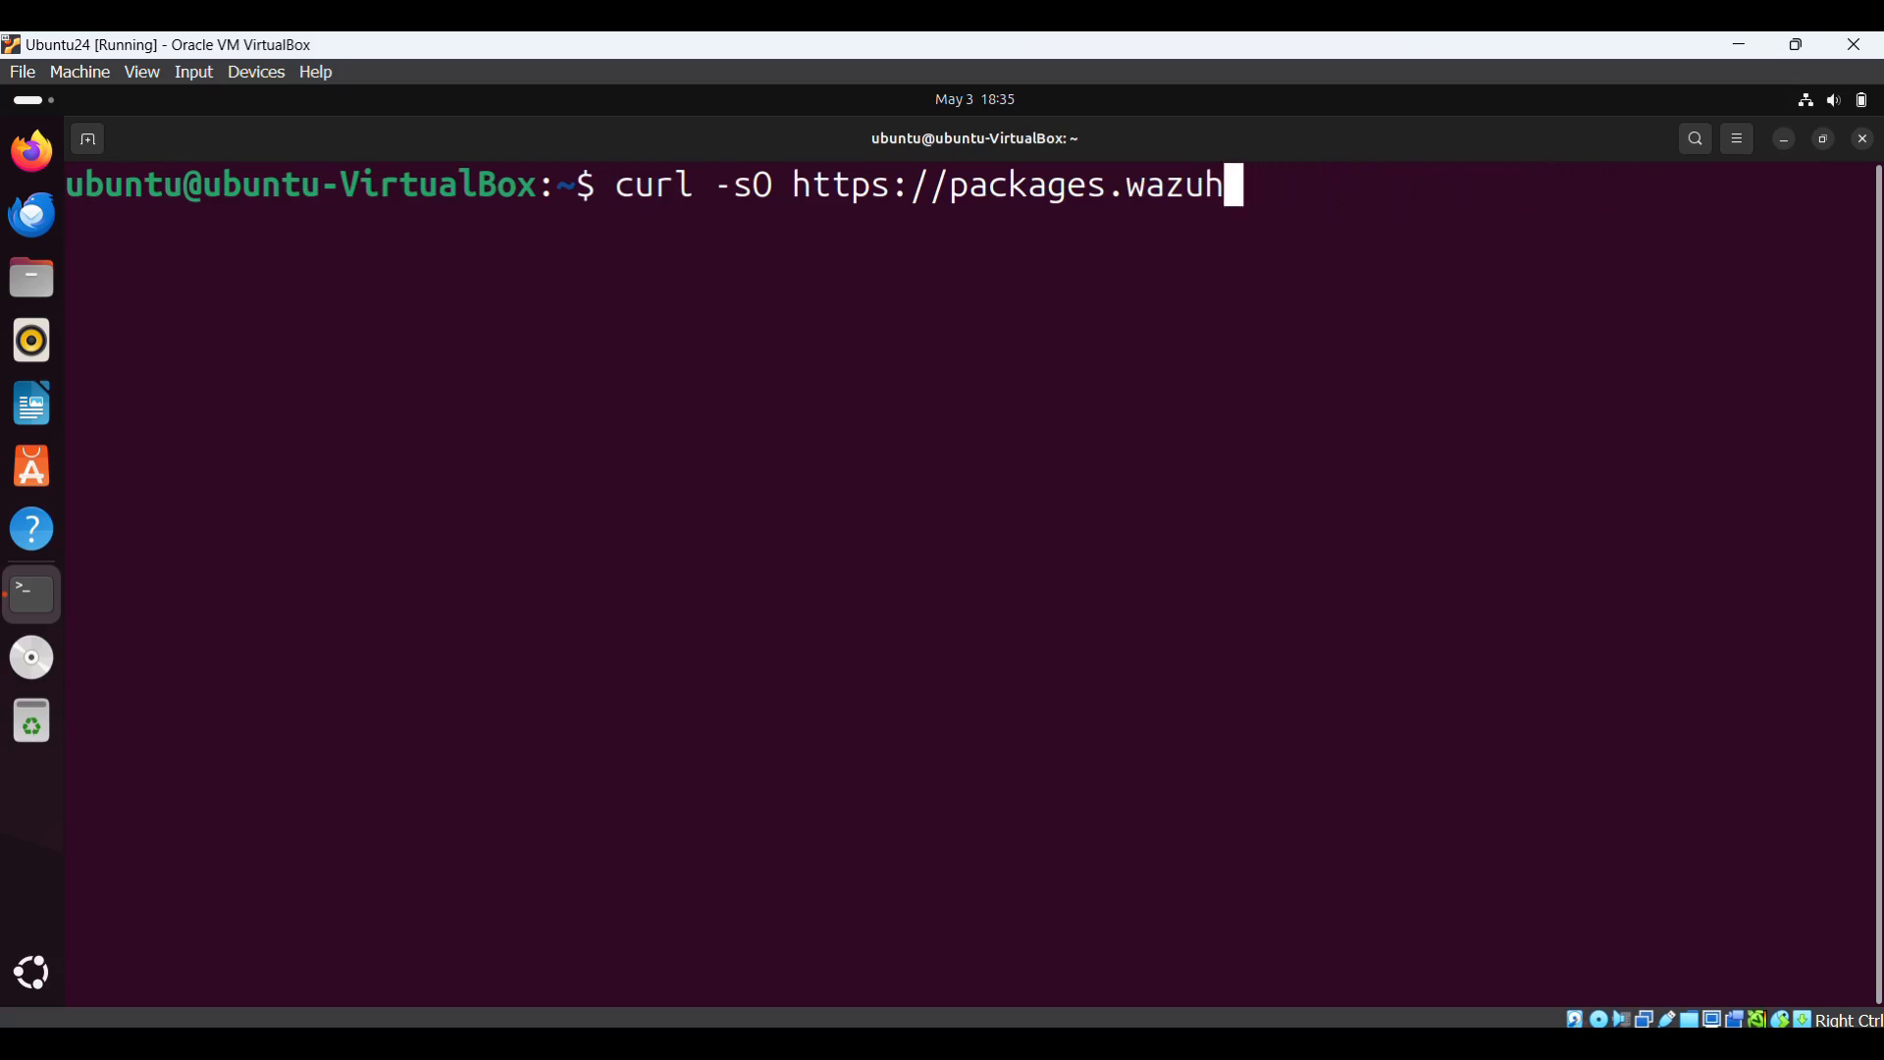
{"action": "key", "text": "BackSpace"}
{"action": "key", "text": "BackSpace"}
{"action": "key", "text": "BackSpace"}
{"action": "key", "text": "BackSpace"}
{"action": "key", "text": "BackSpace"}
{"action": "key", "text": "BackSpace"}
{"action": "key", "text": "BackSpace"}
{"action": "key", "text": "BackSpace"}
{"action": "key", "text": "BackSpace"}
{"action": "key", "text": "BackSpace"}
{"action": "key", "text": "BackSpace"}
{"action": "key", "text": "BackSpace"}
{"action": "key", "text": "BackSpace"}
{"action": "key", "text": "BackSpace"}
{"action": "key", "text": "BackSpace"}
{"action": "key", "text": "BackSpace"}
{"action": "key", "text": "BackSpace"}
{"action": "key", "text": "BackSpace"}
{"action": "key", "text": "BackSpace"}
{"action": "key", "text": "BackSpace"}
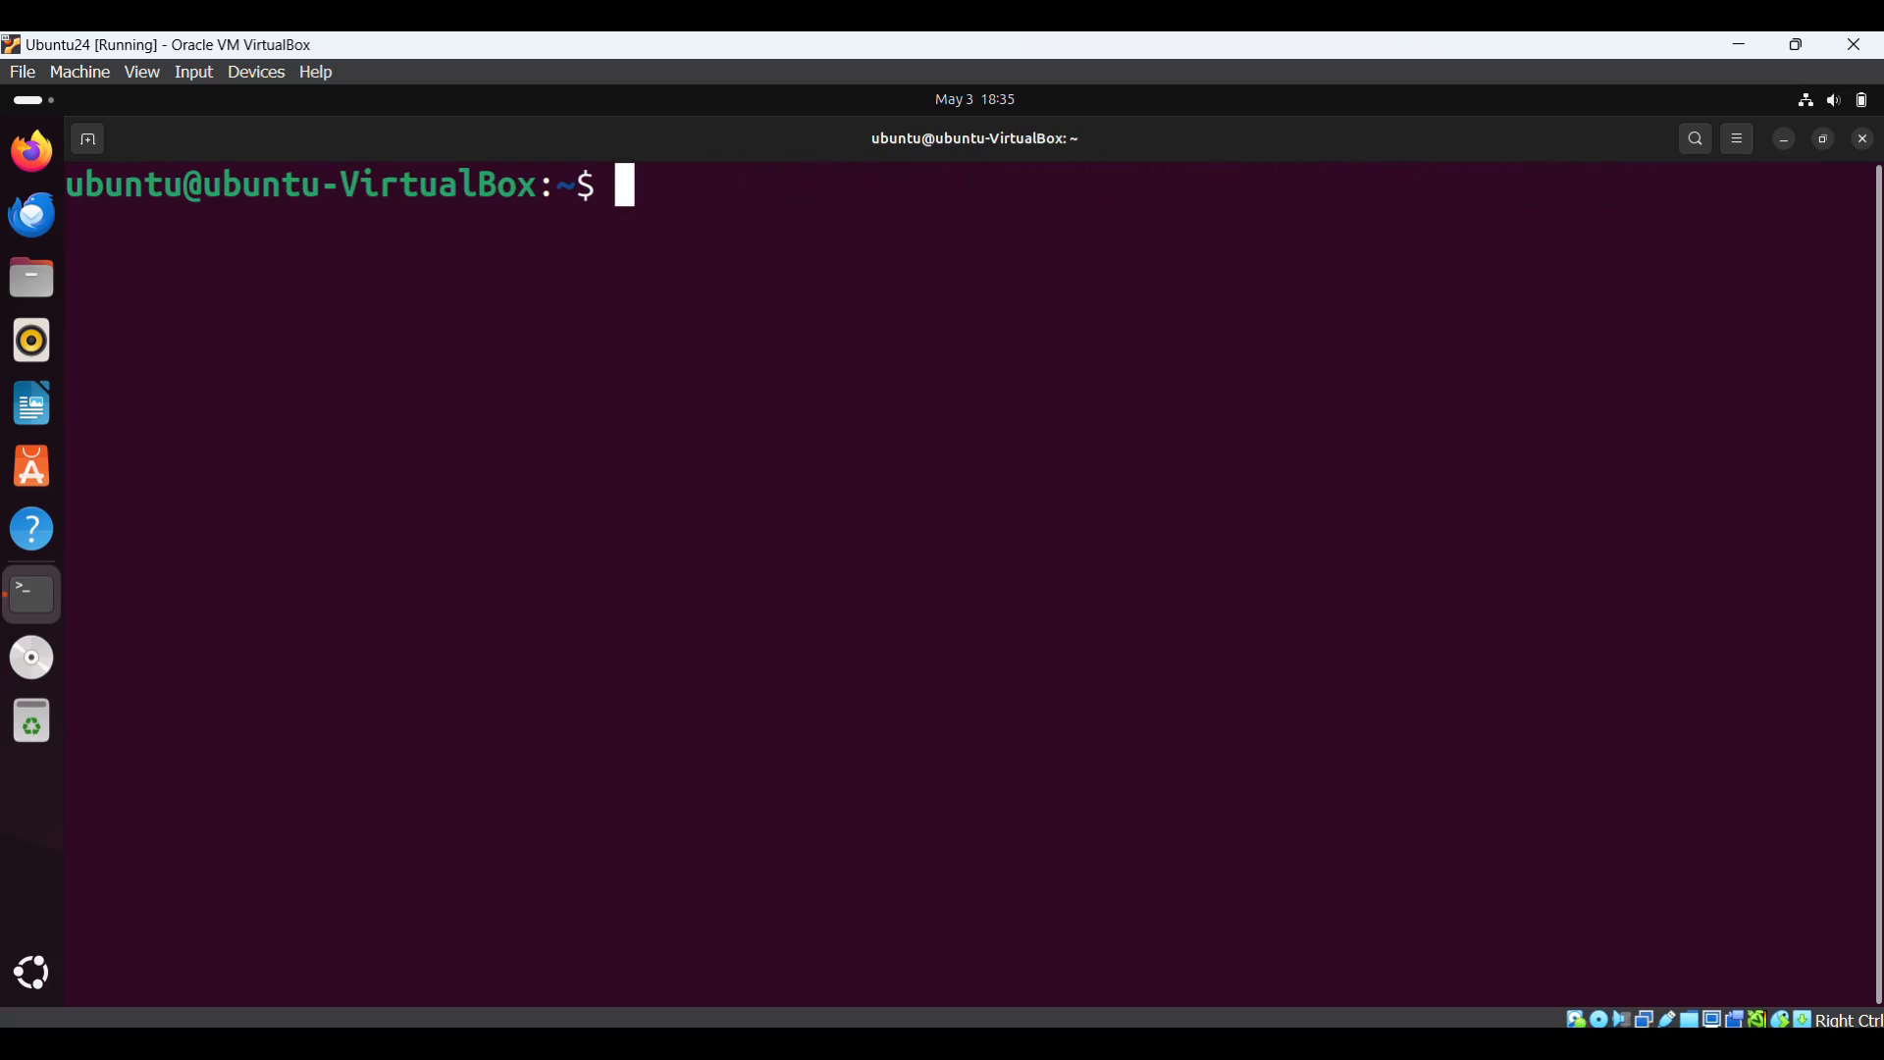
{"action": "type", "text": "sudo a"}
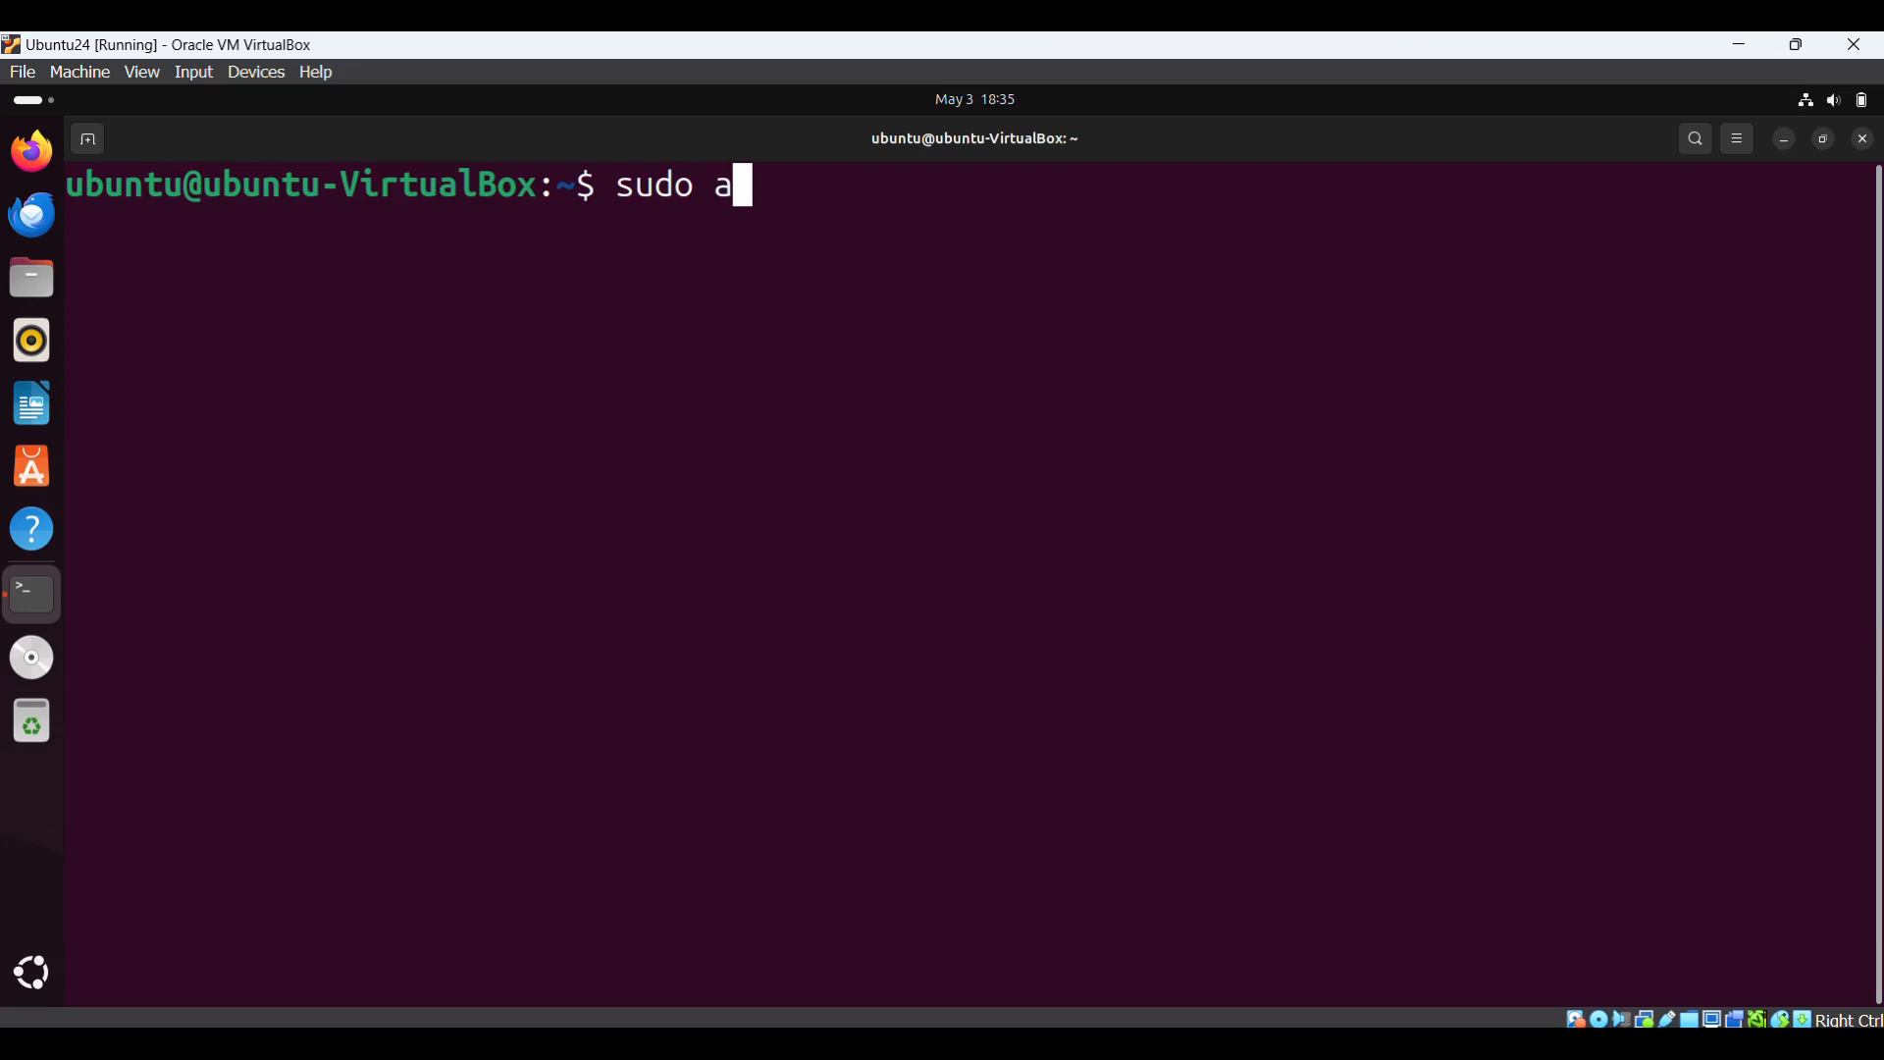
{"action": "type", "text": "pt up"}
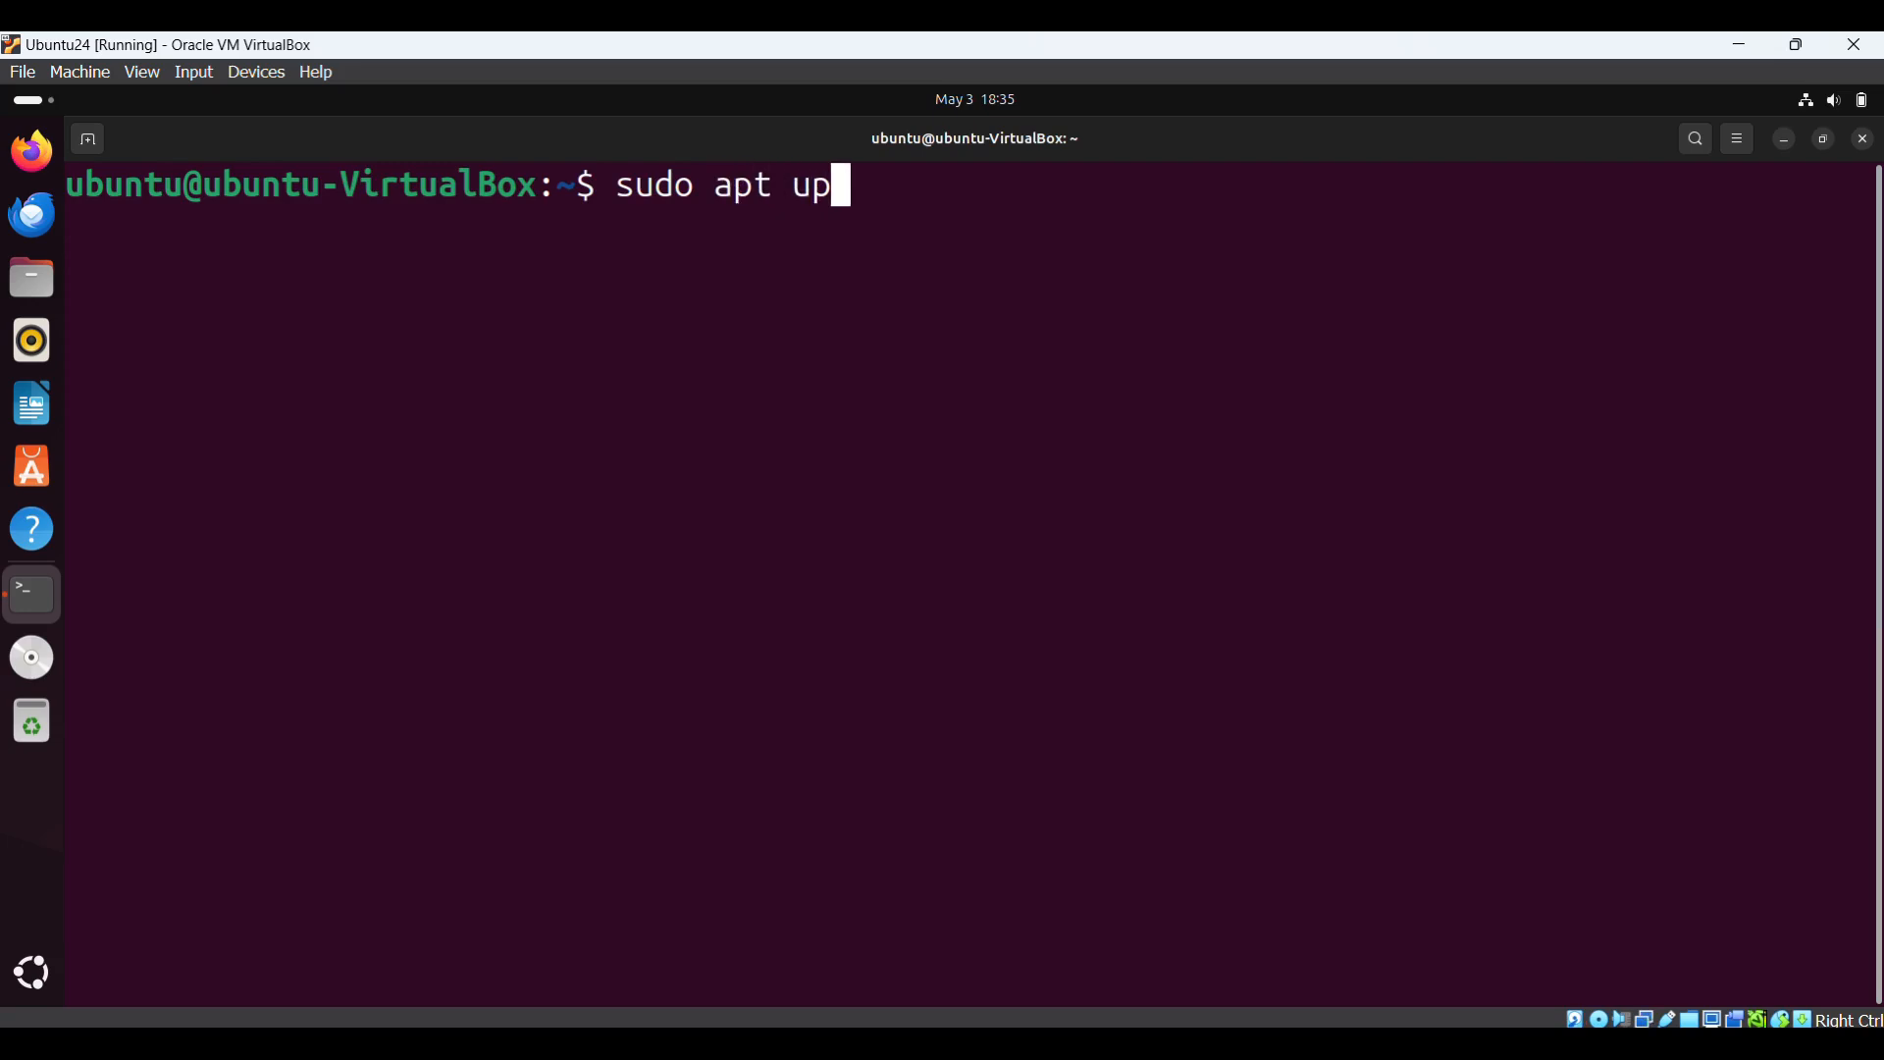
{"action": "type", "text": "da"}
{"action": "type", "text": "te"}
{"action": "key", "text": "BackSpace"}
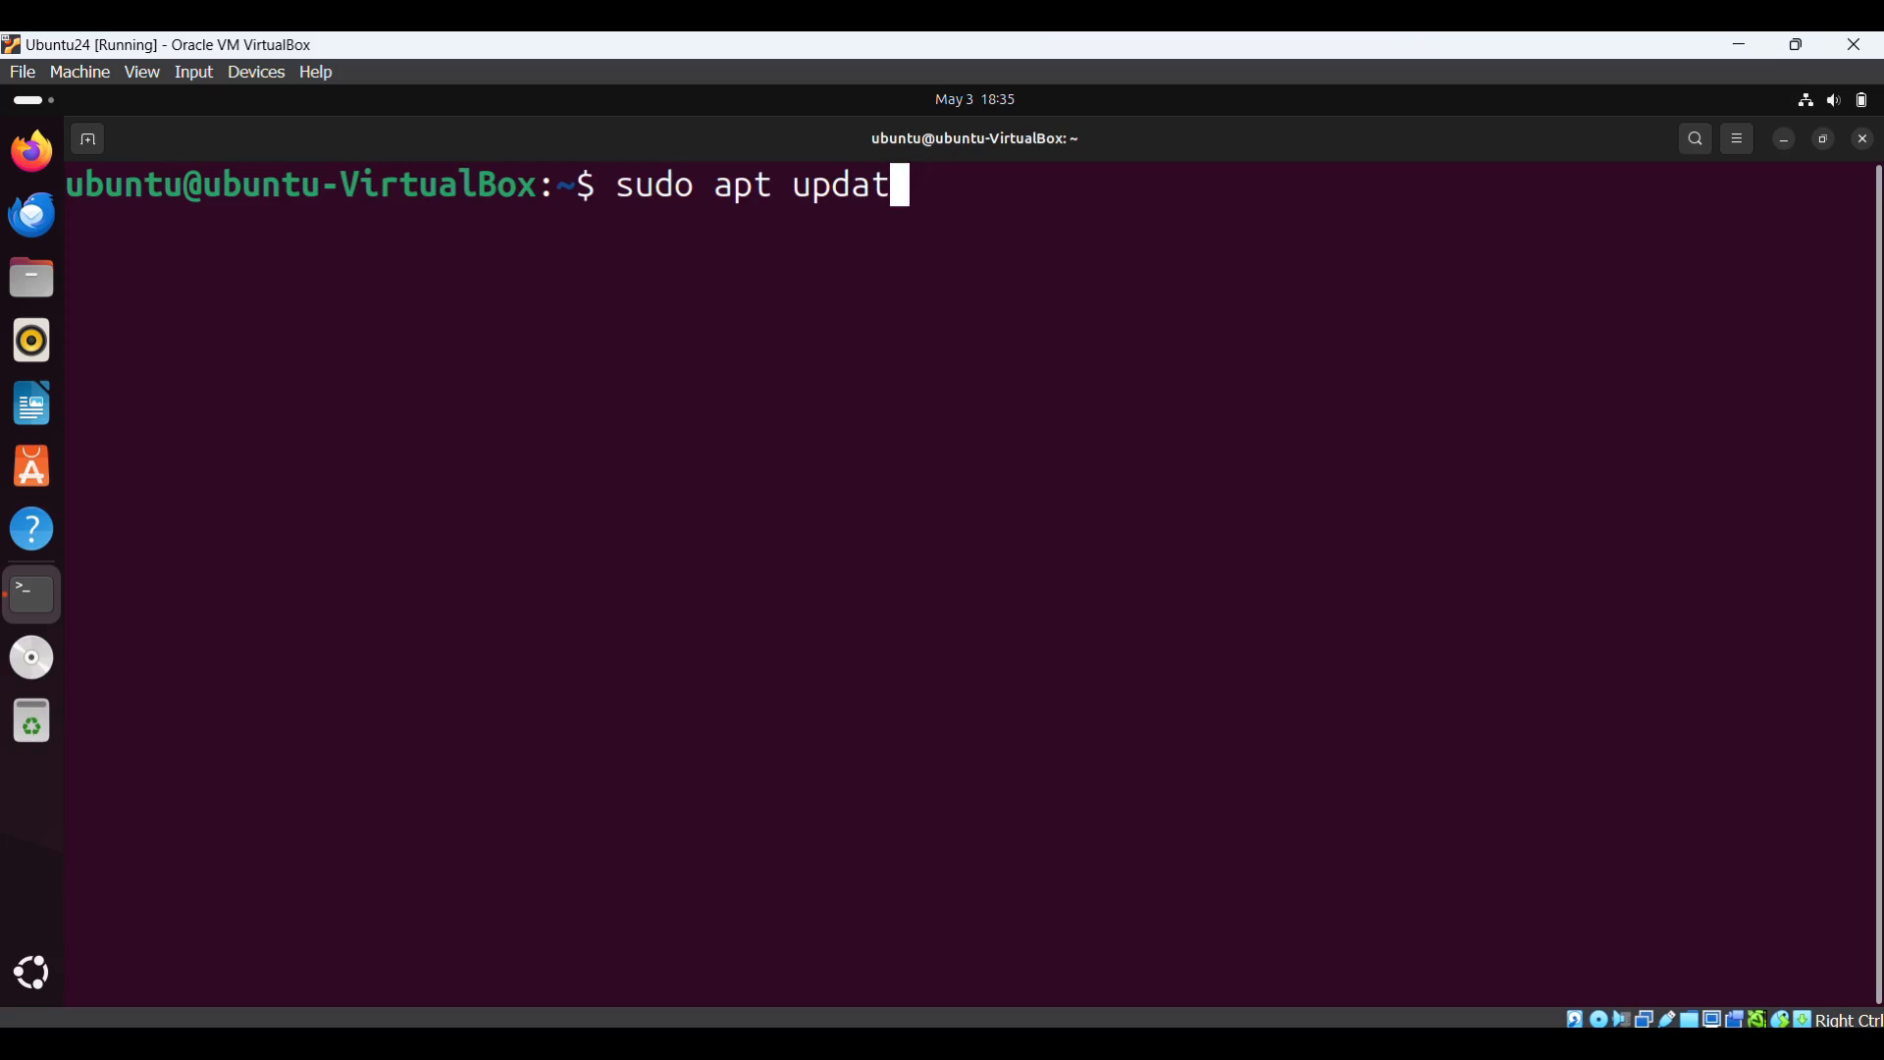
{"action": "key", "text": "BackSpace"}
{"action": "key", "text": "BackSpace"}
{"action": "key", "text": "BackSpace"}
{"action": "key", "text": "BackSpace"}
{"action": "key", "text": "BackSpace"}
{"action": "key", "text": "BackSpace"}
{"action": "key", "text": "BackSpace"}
{"action": "key", "text": "BackSpace"}
{"action": "key", "text": "BackSpace"}
{"action": "key", "text": "BackSpace"}
{"action": "key", "text": "BackSpace"}
{"action": "key", "text": "BackSpace"}
{"action": "key", "text": "BackSpace"}
{"action": "key", "text": "BackSpace"}
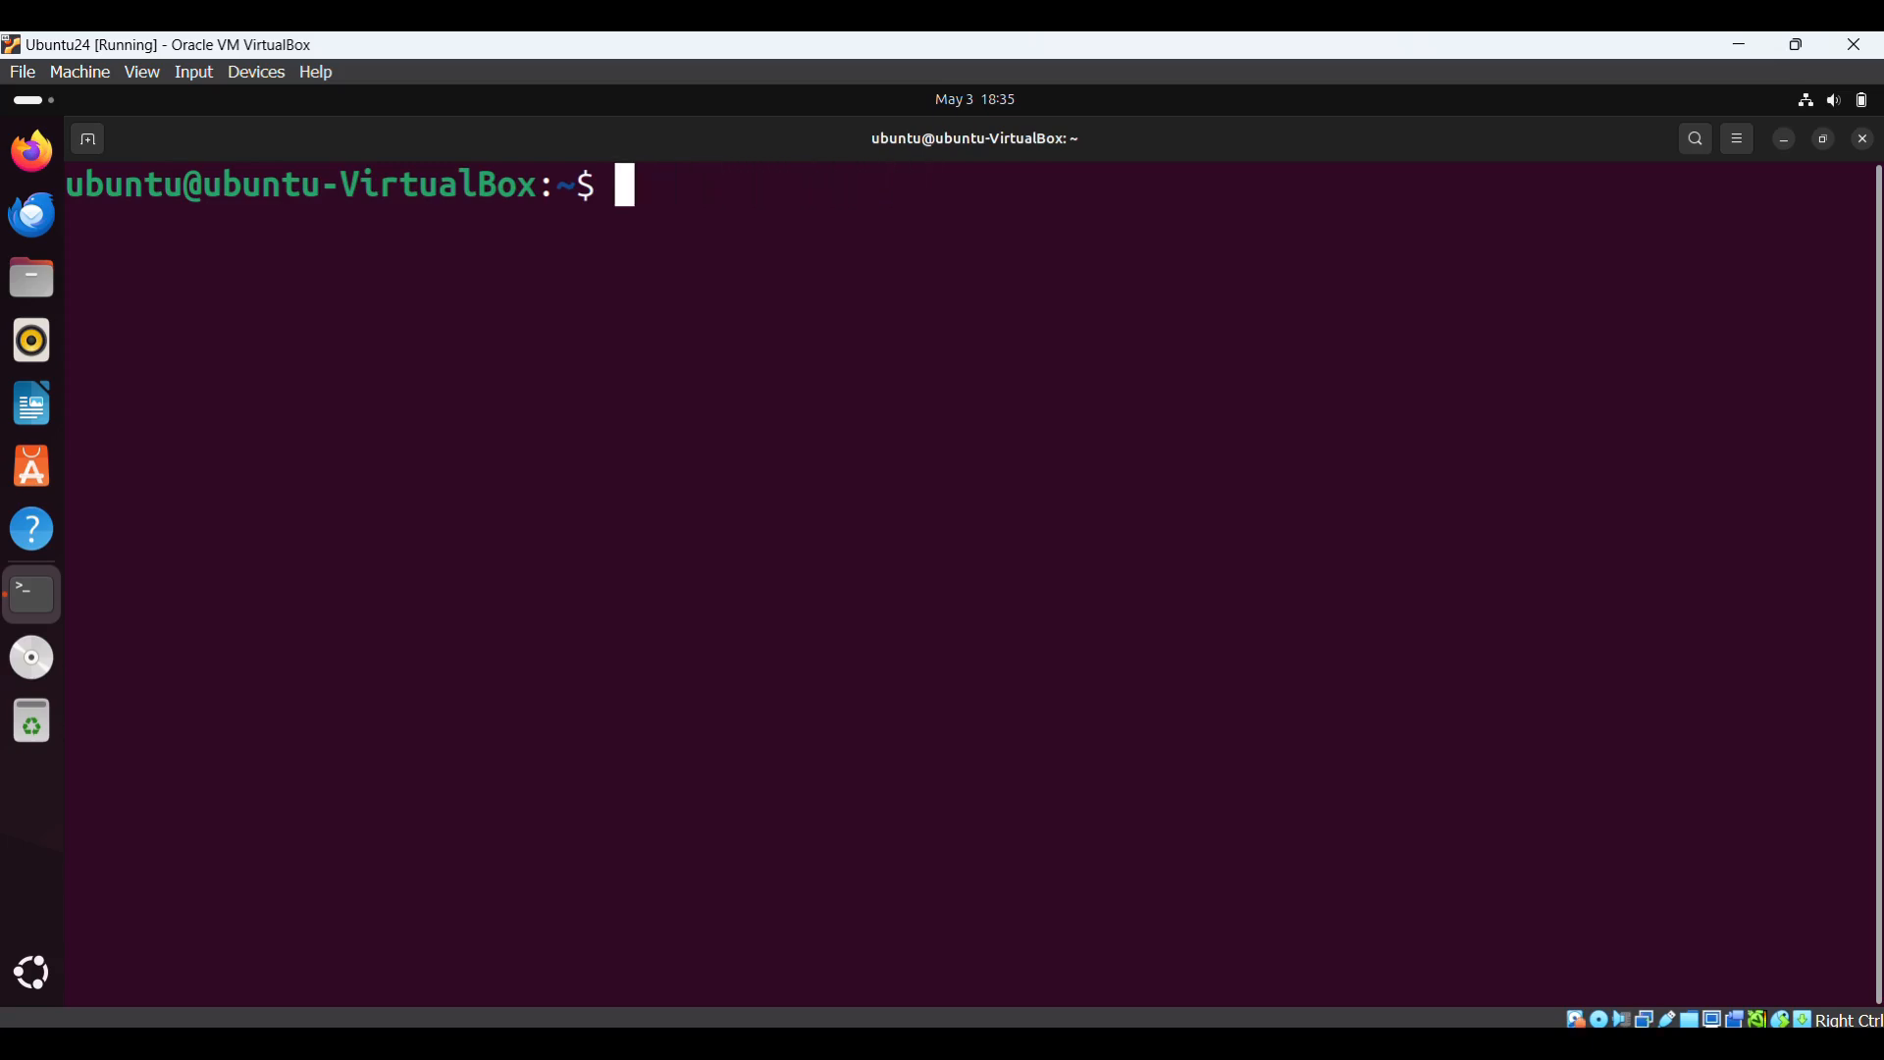
{"action": "right_click", "coordinate": [742, 268]}
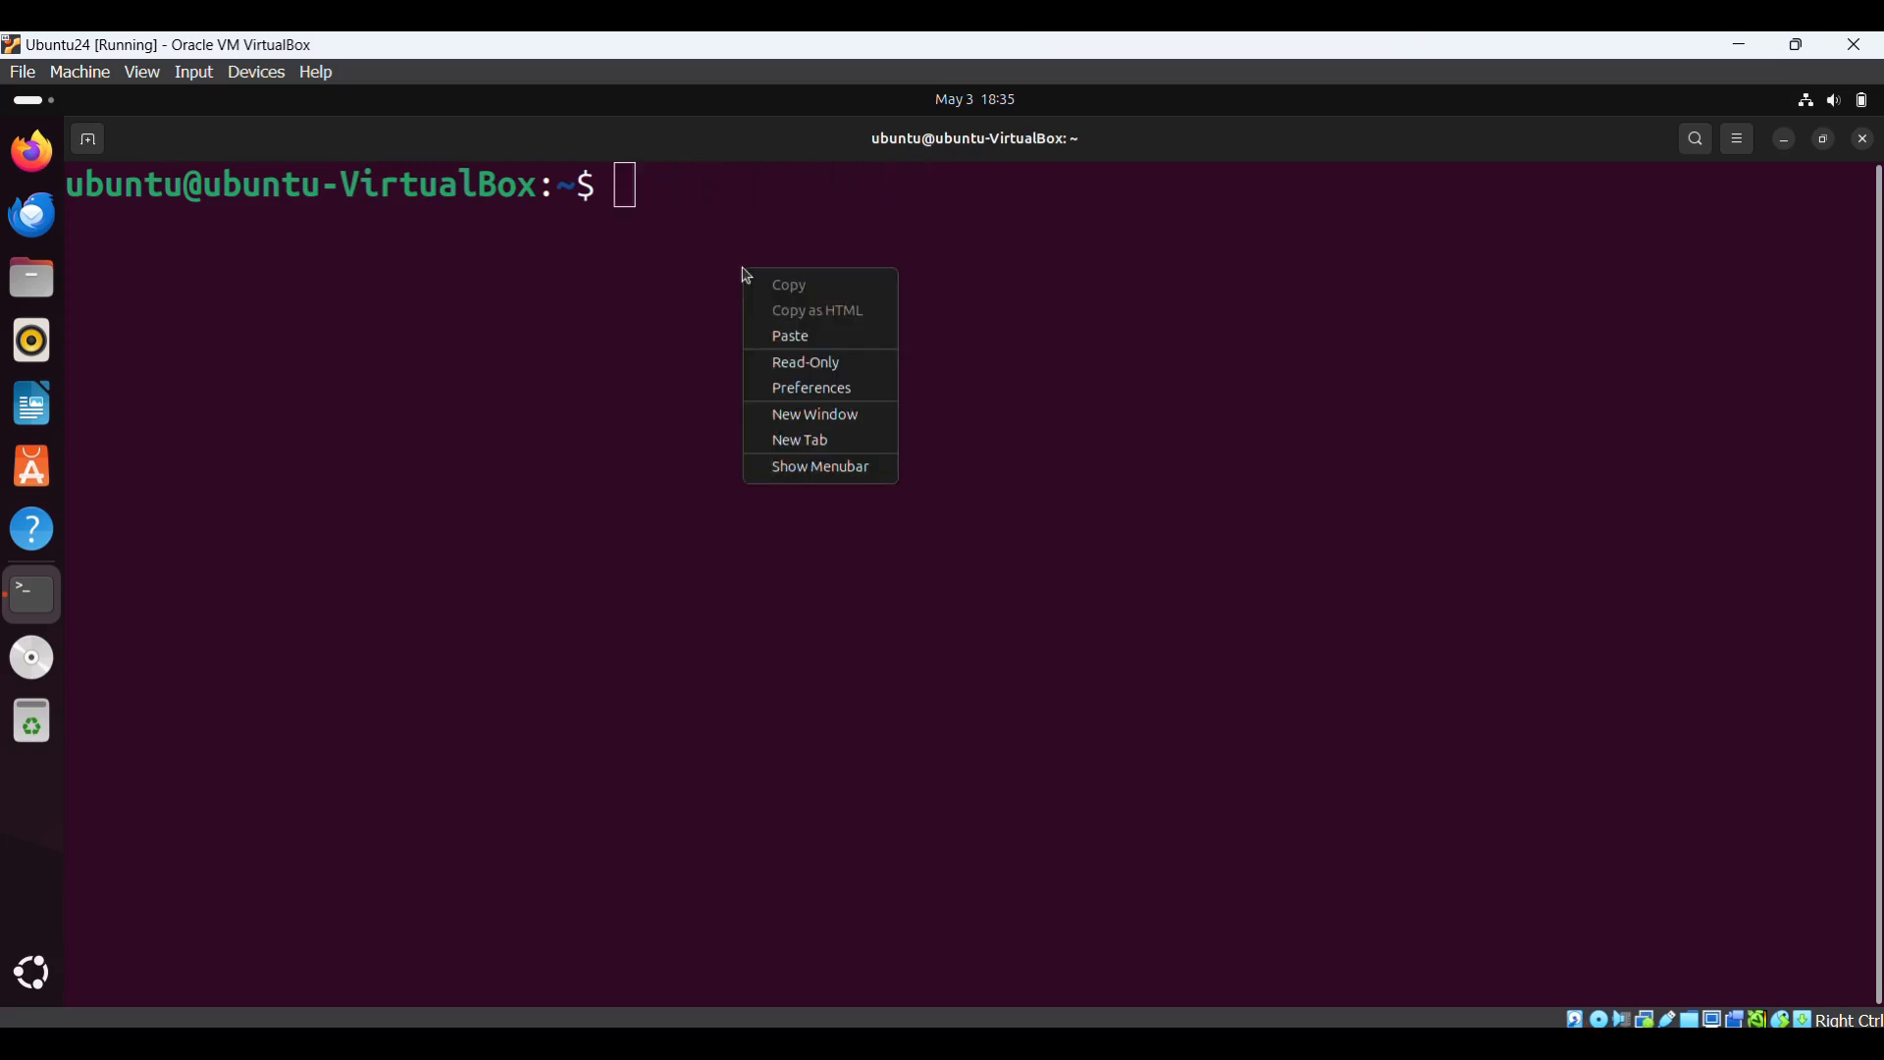
{"action": "left_click", "coordinate": [794, 336]}
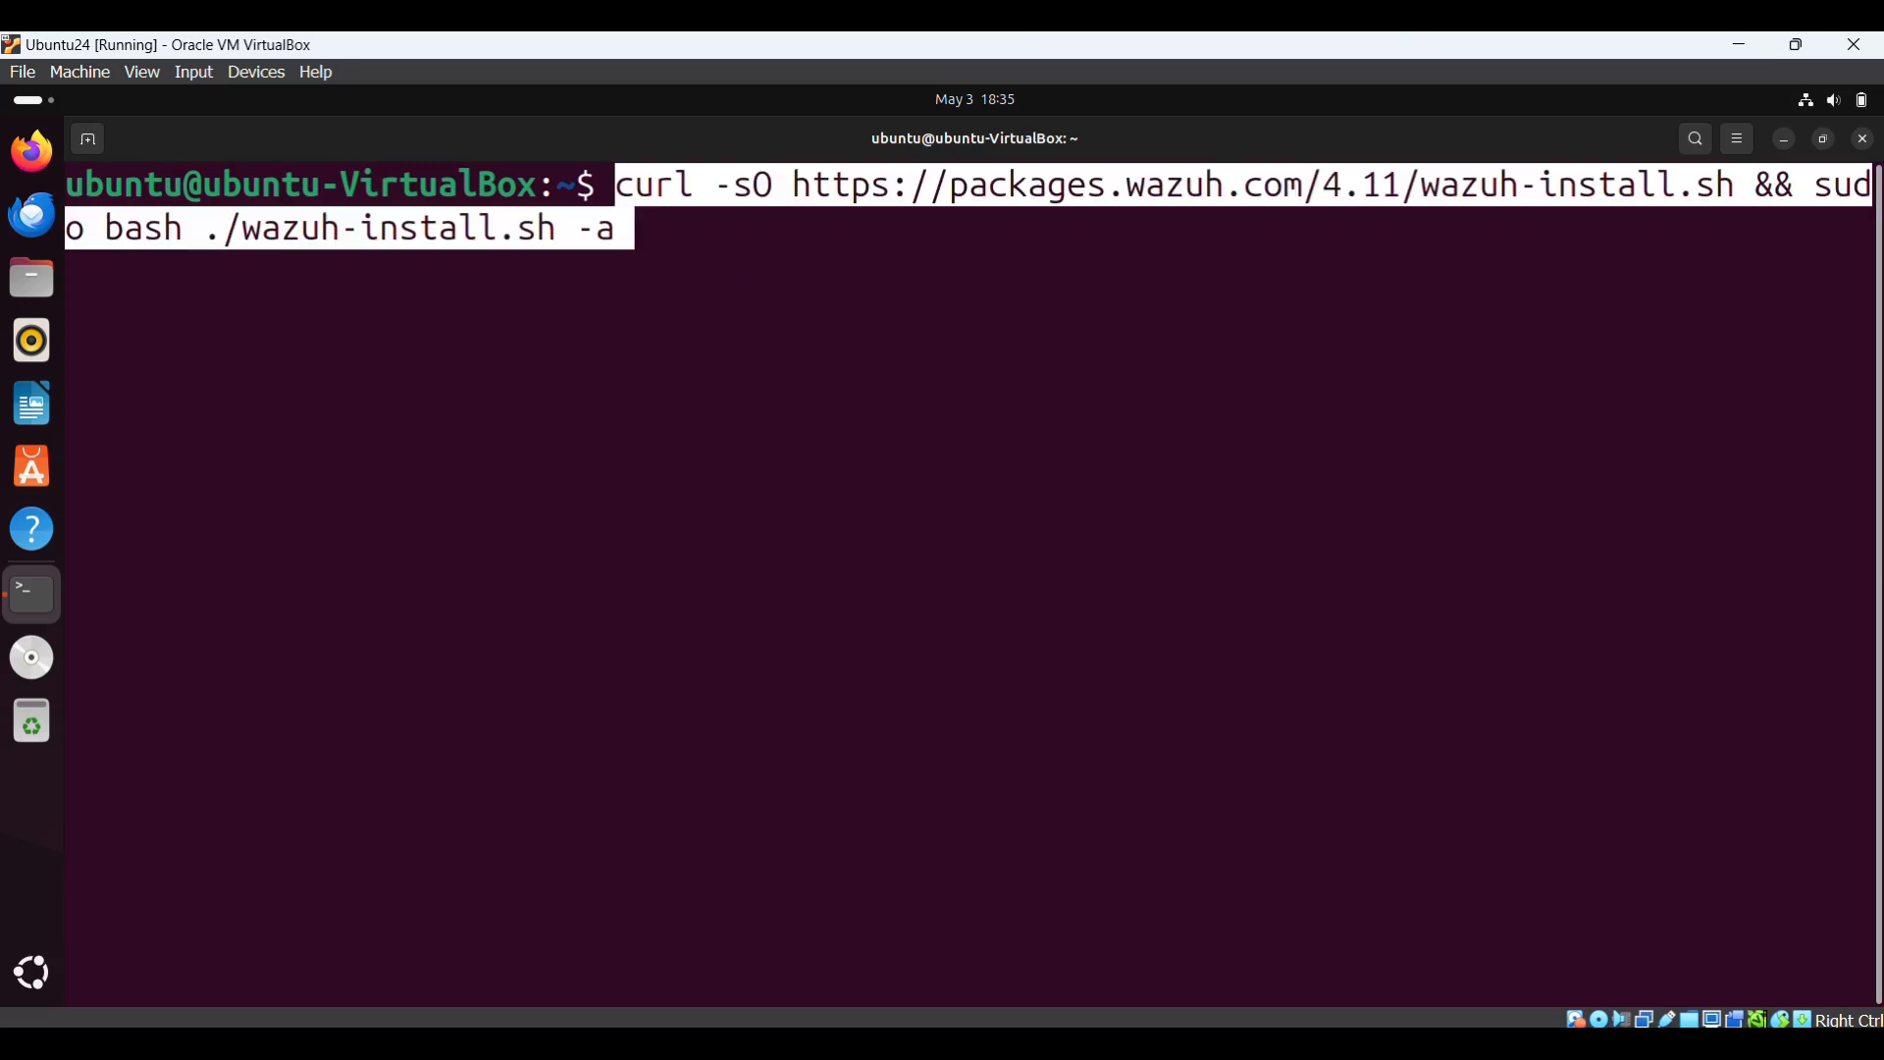
{"action": "key", "text": "Return"}
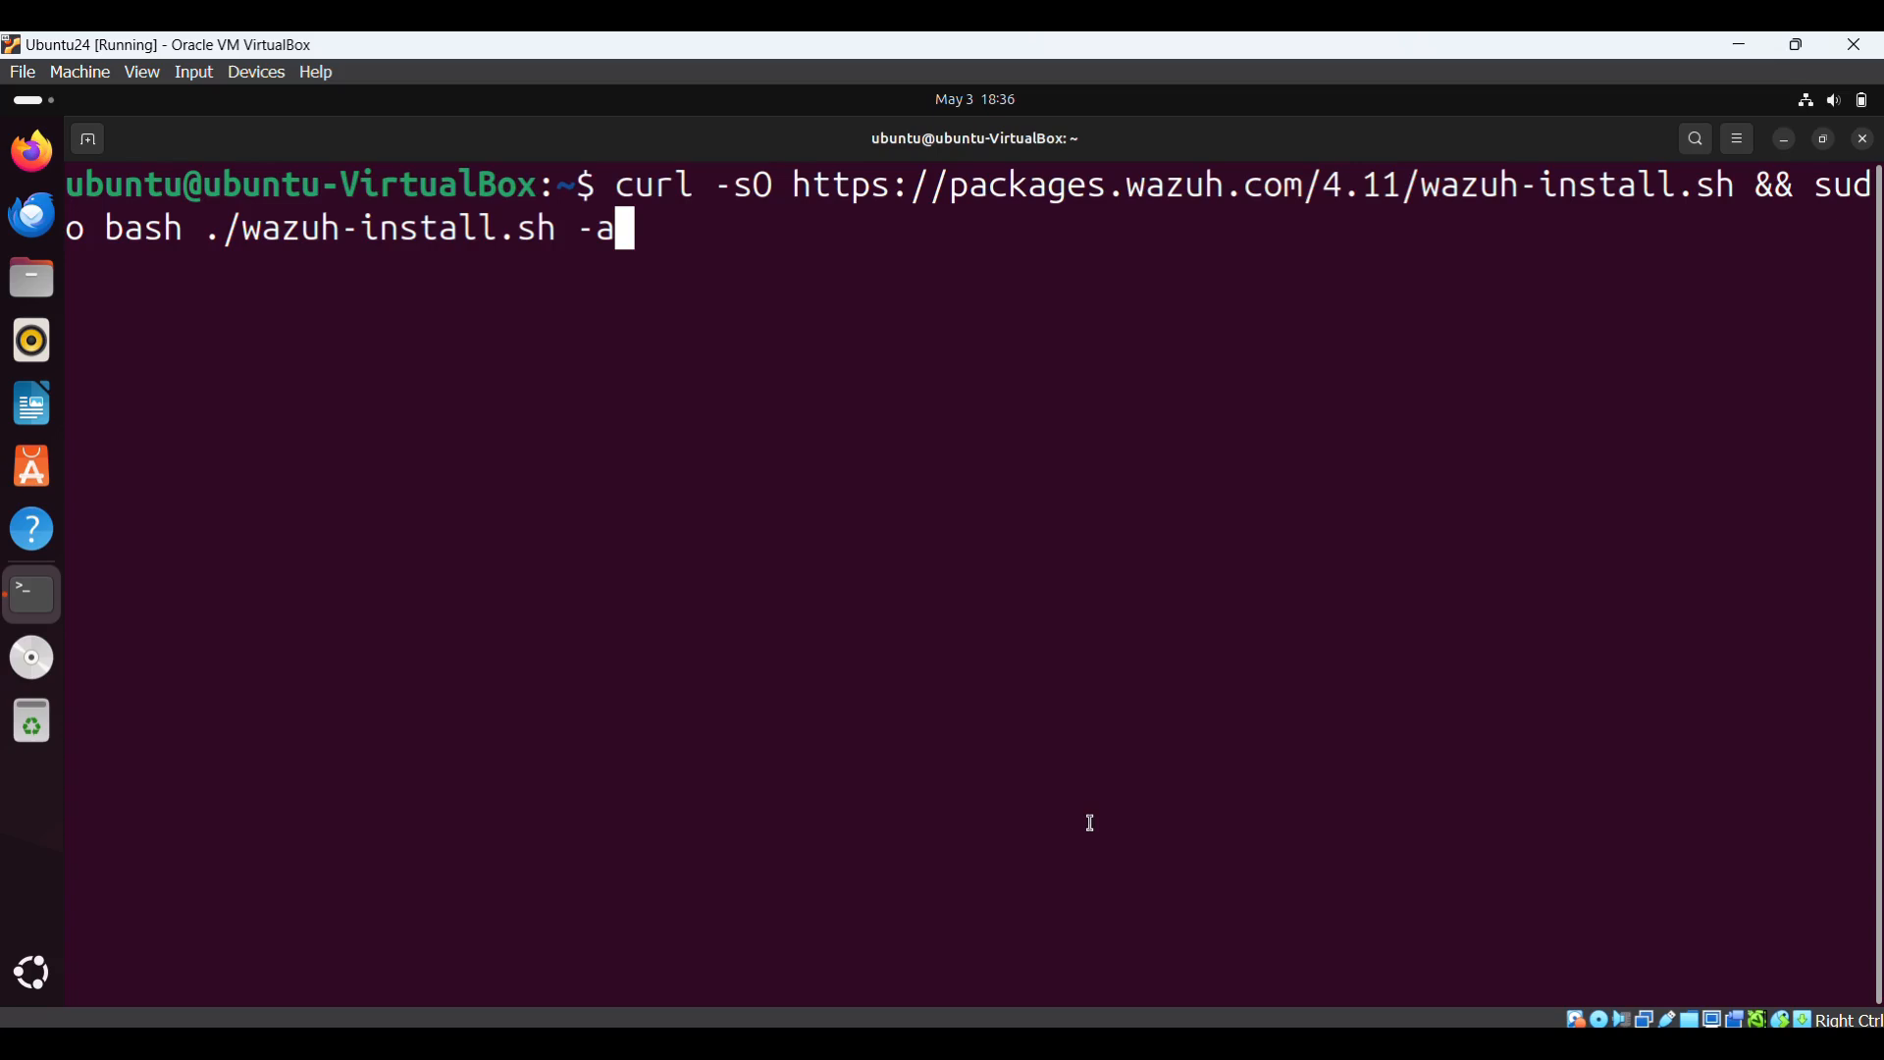
{"action": "key", "text": "BackSpace"}
{"action": "key", "text": "BackSpace"}
{"action": "key", "text": "BackSpace"}
{"action": "key", "text": "BackSpace"}
{"action": "key", "text": "BackSpace"}
{"action": "key", "text": "BackSpace"}
{"action": "key", "text": "BackSpace"}
{"action": "key", "text": "BackSpace"}
{"action": "key", "text": "BackSpace"}
{"action": "key", "text": "BackSpace"}
{"action": "key", "text": "BackSpace"}
{"action": "key", "text": "BackSpace"}
{"action": "key", "text": "BackSpace"}
{"action": "key", "text": "BackSpace"}
{"action": "key", "text": "BackSpace"}
{"action": "key", "text": "BackSpace"}
{"action": "key", "text": "BackSpace"}
{"action": "key", "text": "BackSpace"}
{"action": "key", "text": "BackSpace"}
{"action": "key", "text": "BackSpace"}
{"action": "key", "text": "BackSpace"}
{"action": "key", "text": "BackSpace"}
{"action": "key", "text": "BackSpace"}
{"action": "key", "text": "BackSpace"}
{"action": "key", "text": "BackSpace"}
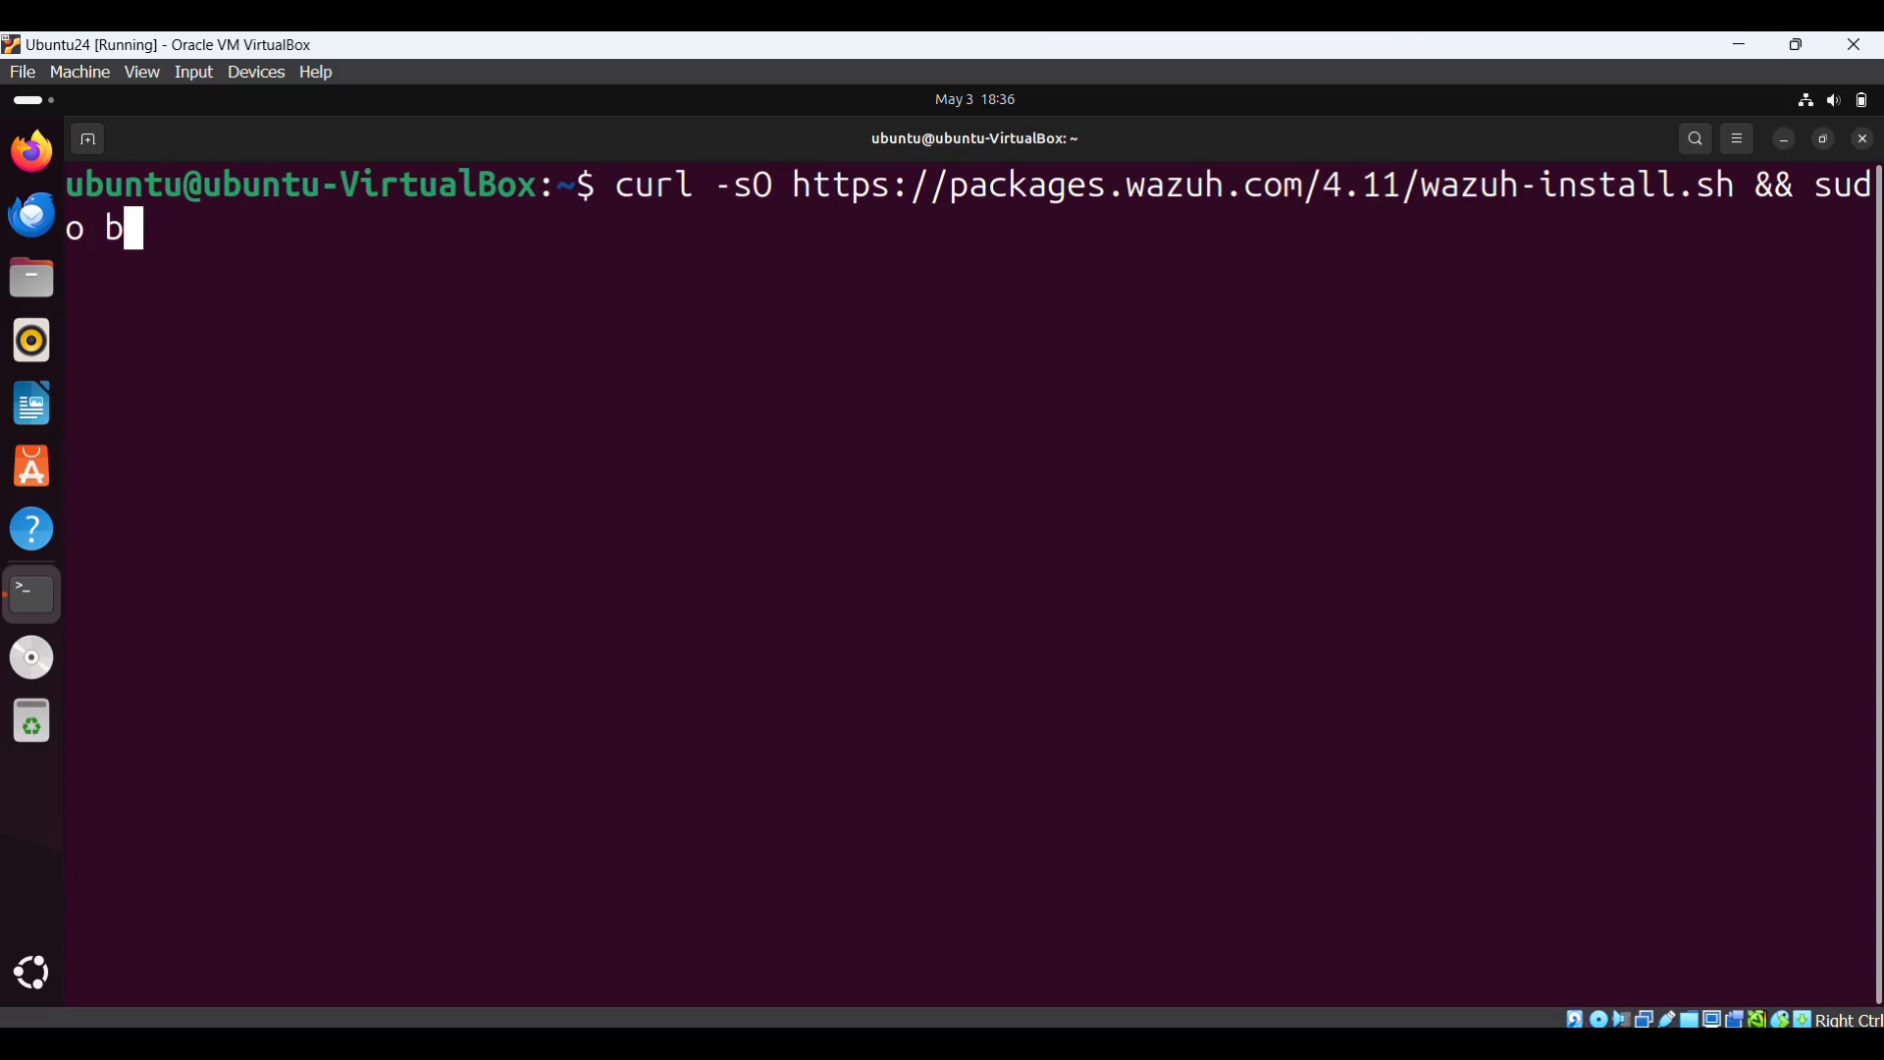
{"action": "key", "text": "ctrl+u"}
{"action": "type", "text": "ls"}
{"action": "key", "text": "BackSpace"}
{"action": "key", "text": "BackSpace"}
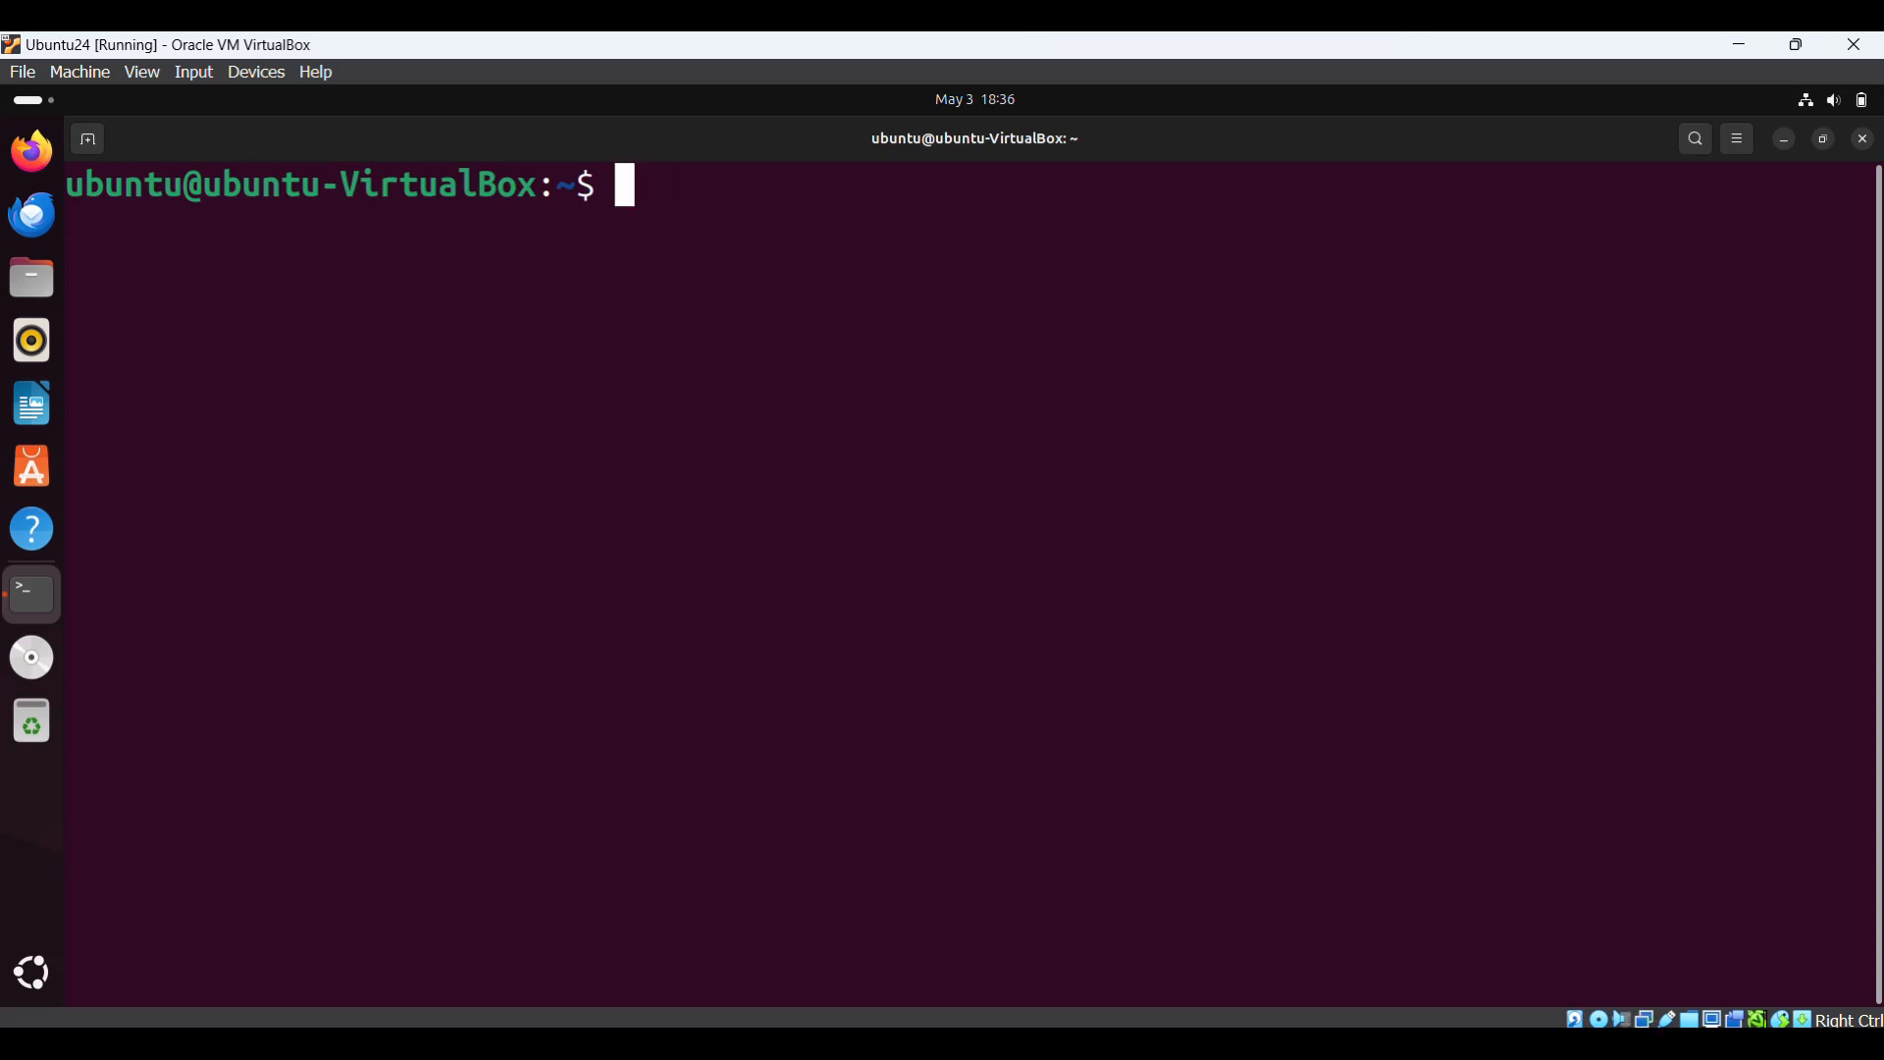
{"action": "type", "text": "sudo "}
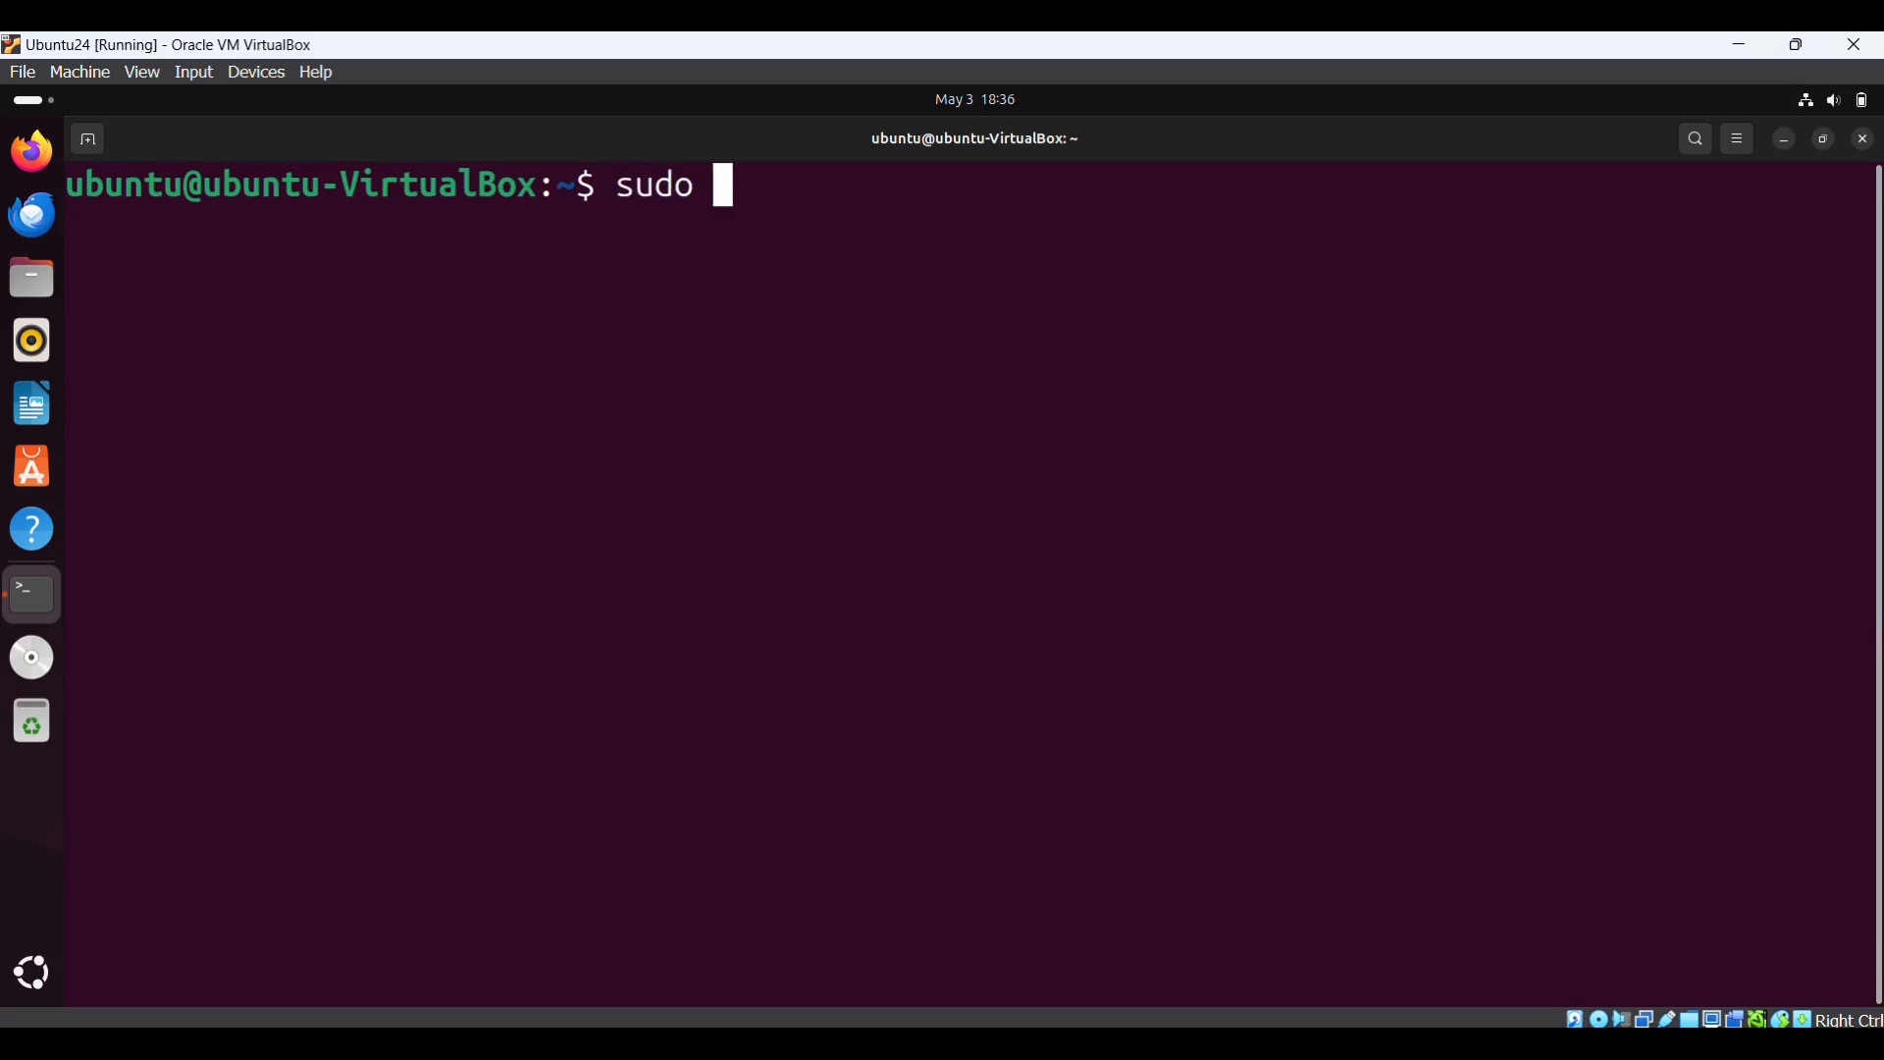
{"action": "type", "text": "systemctl"}
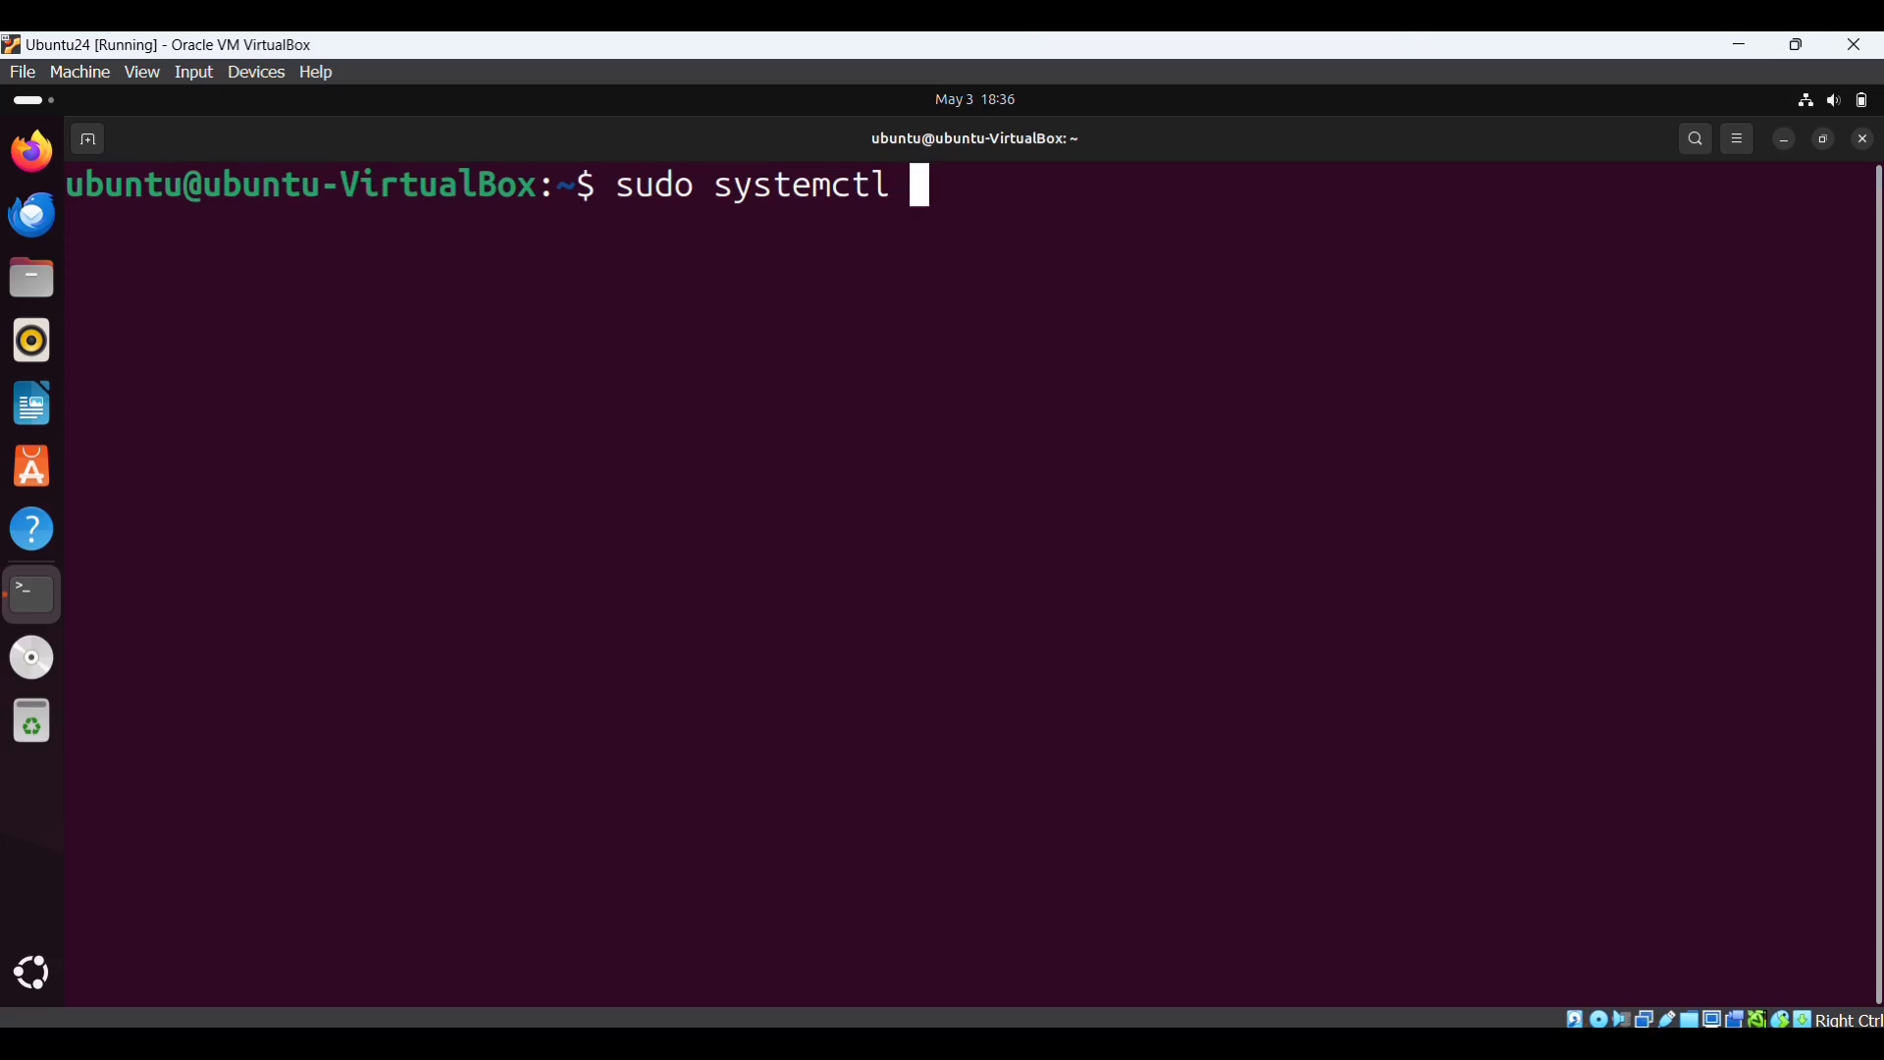
{"action": "type", "text": " status wazuh-manager"}
- Confirm wazuh-manager is active (running) via sudo systemctl status, then clear the screen
{"action": "key", "text": "Return"}
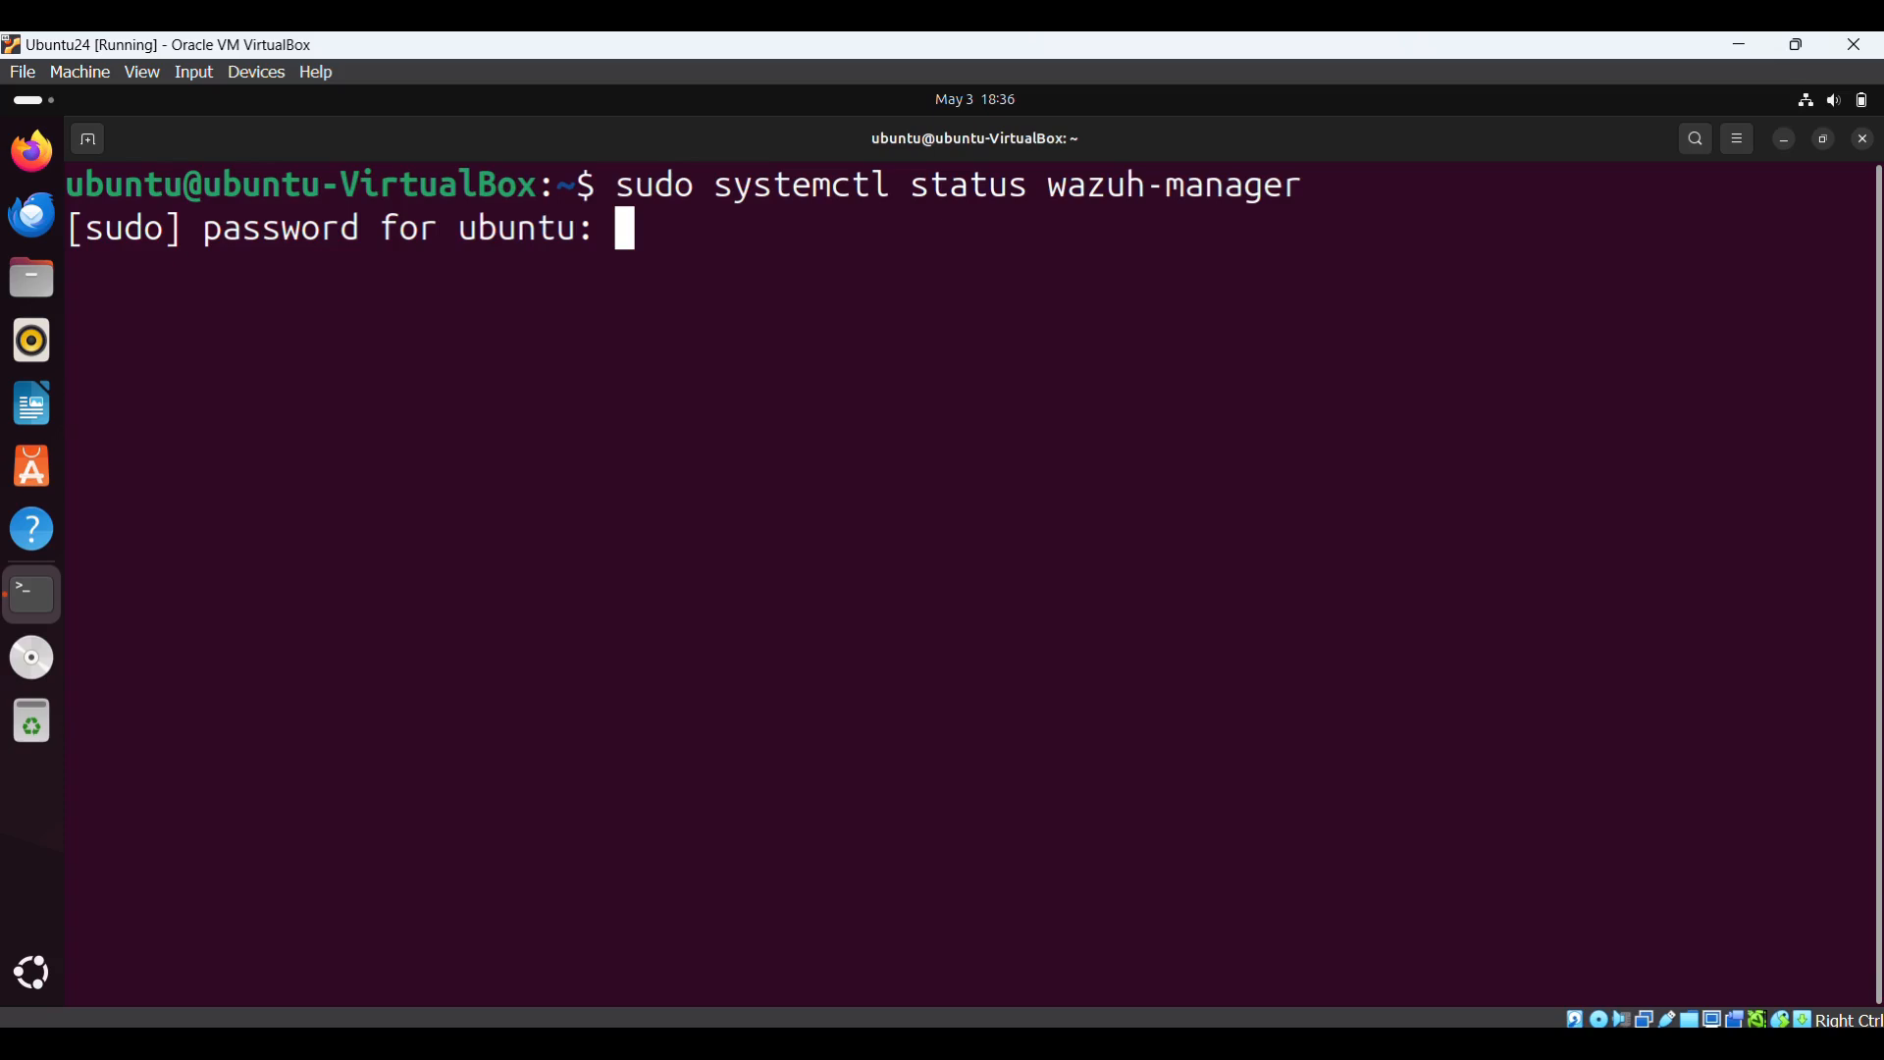
{"action": "key", "text": "Return"}
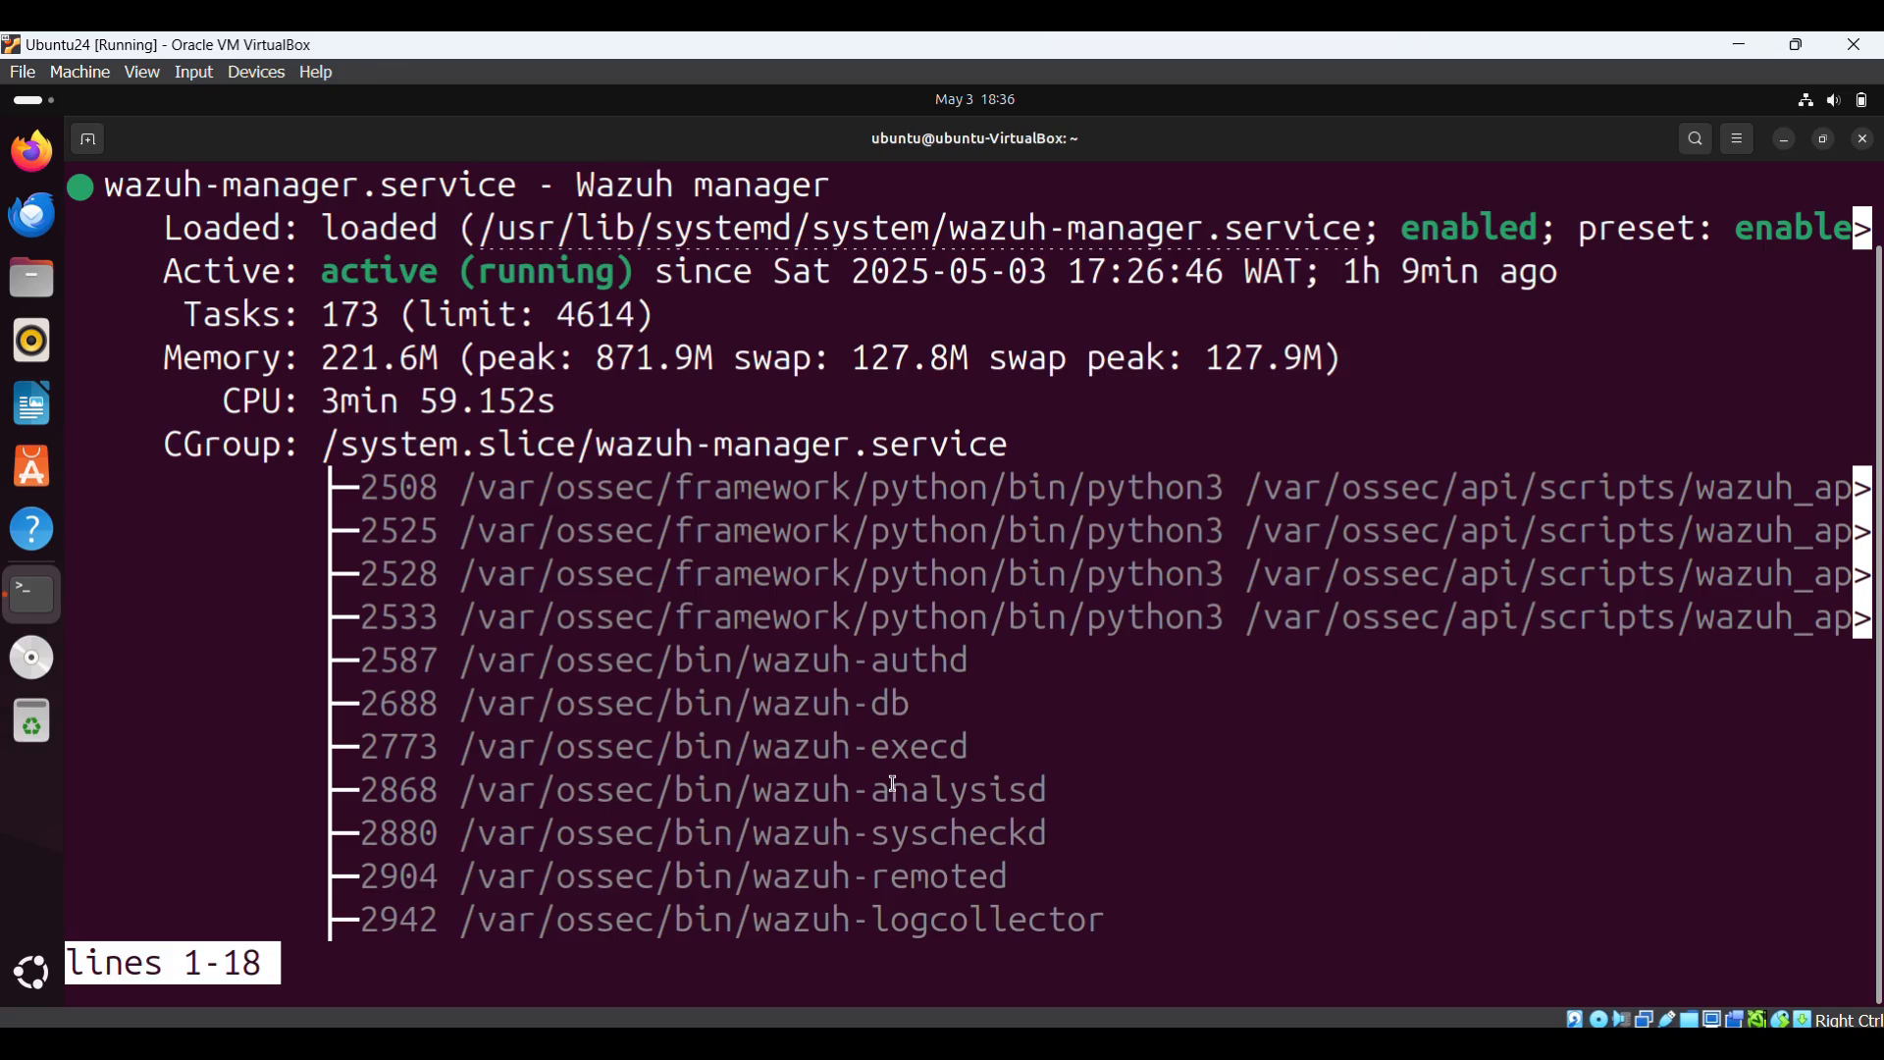
{"action": "left_click_drag", "start_coordinate": [324, 272], "coordinate": [652, 277]}
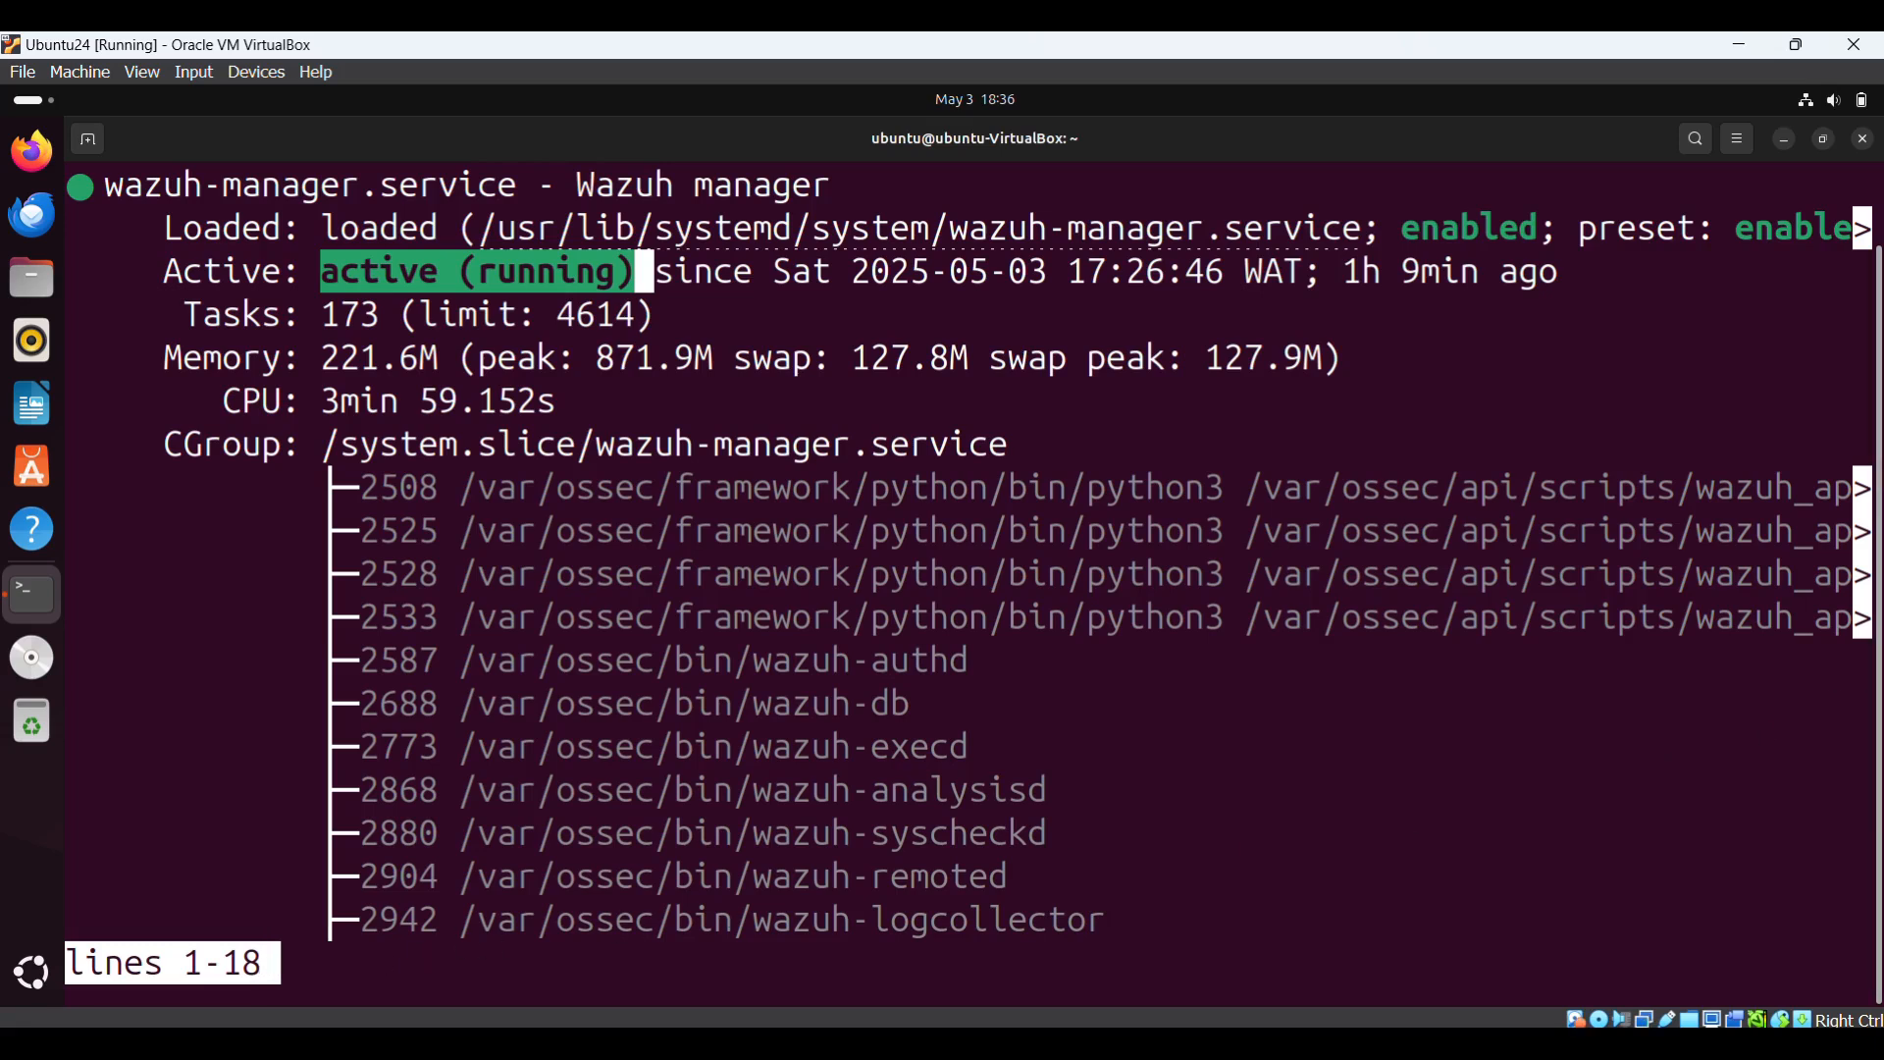
{"action": "key", "text": "q"}
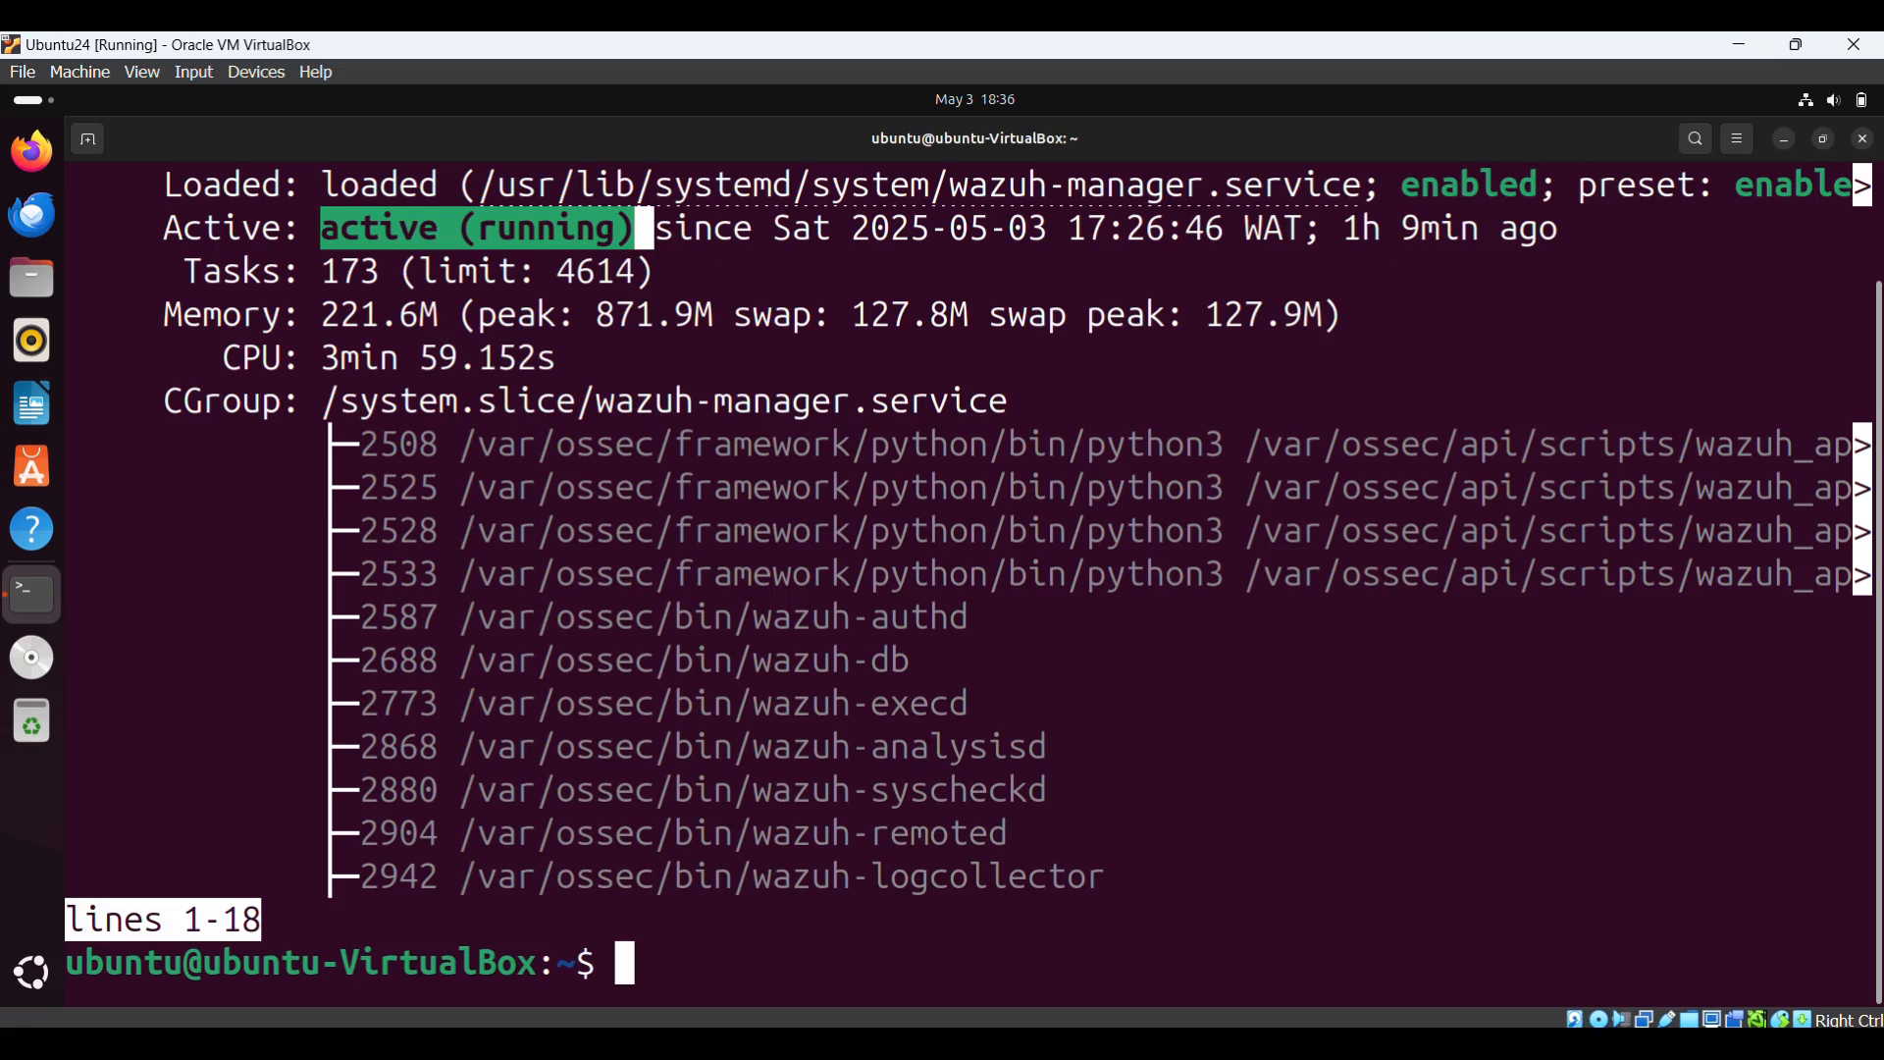
{"action": "type", "text": "clear"}
{"action": "key", "text": "Return"}
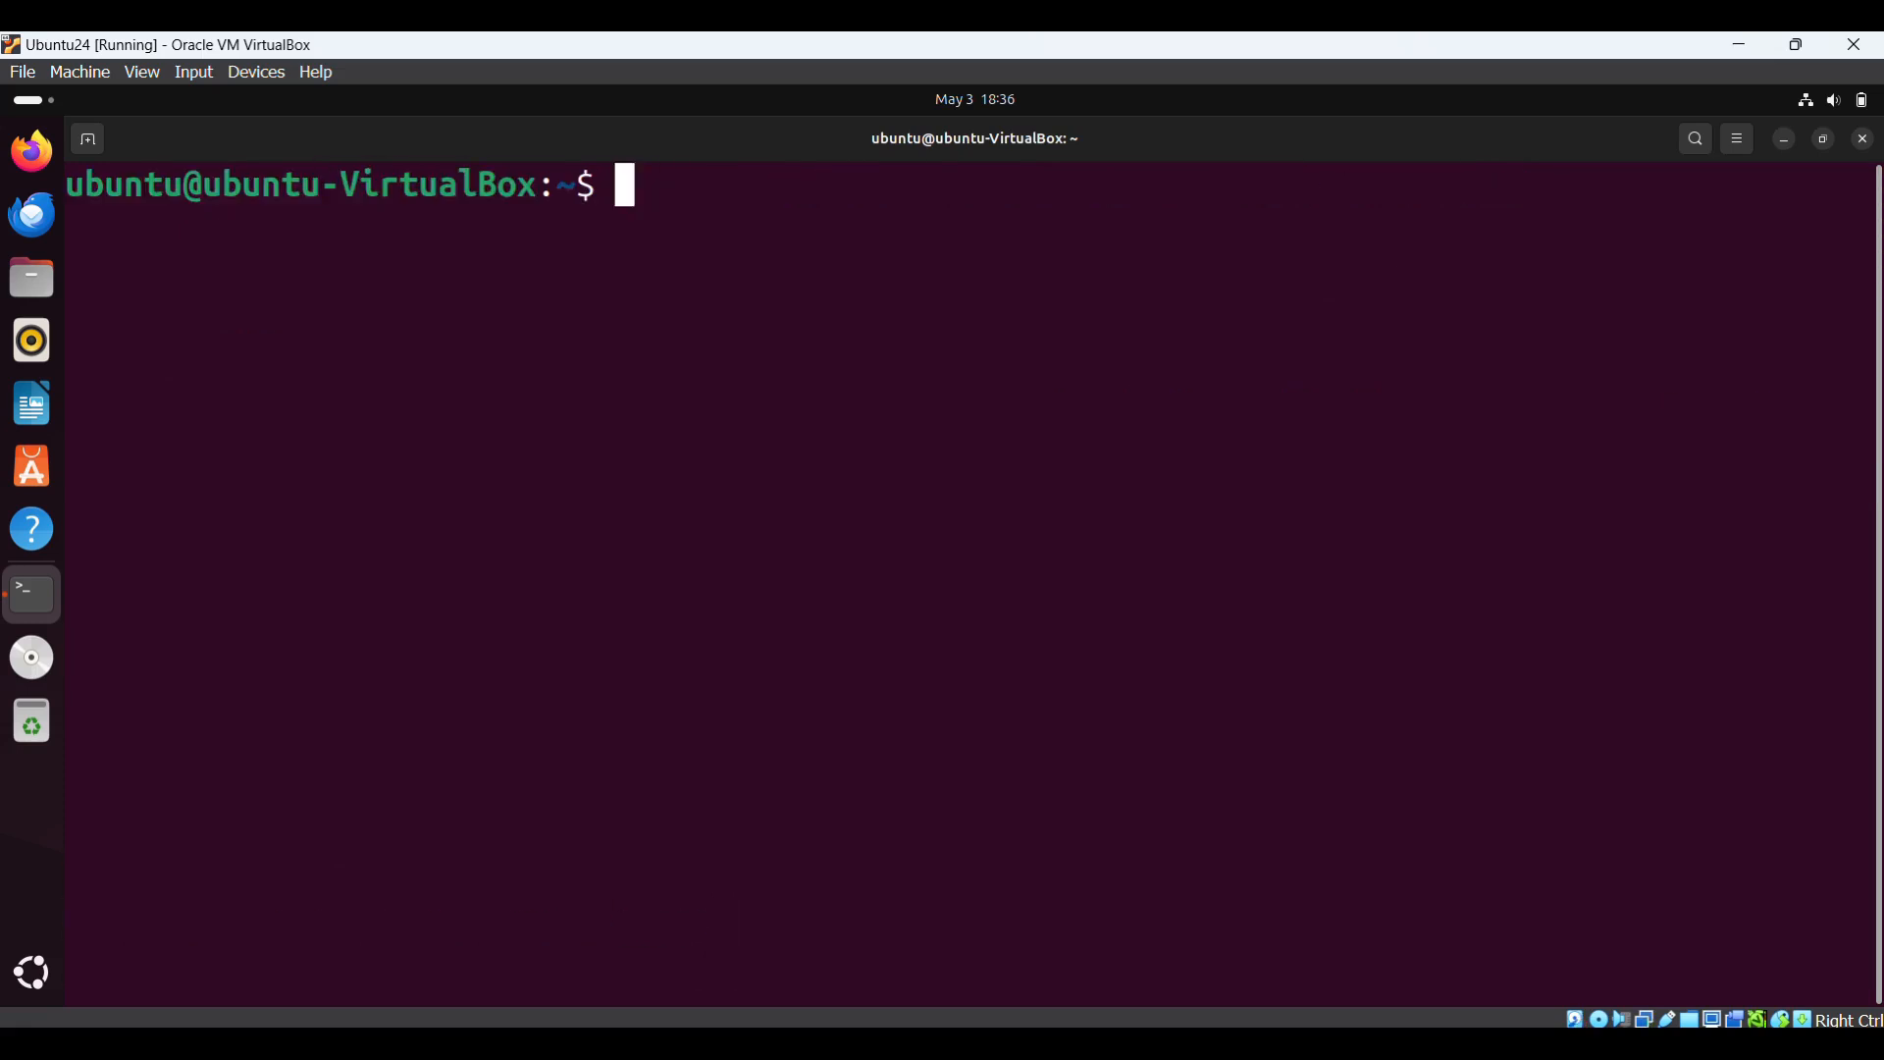
- Run ifconfig, select enp0s8's address 192.168.133.246, and launch Firefox
{"action": "type", "text": "ifconfig"}
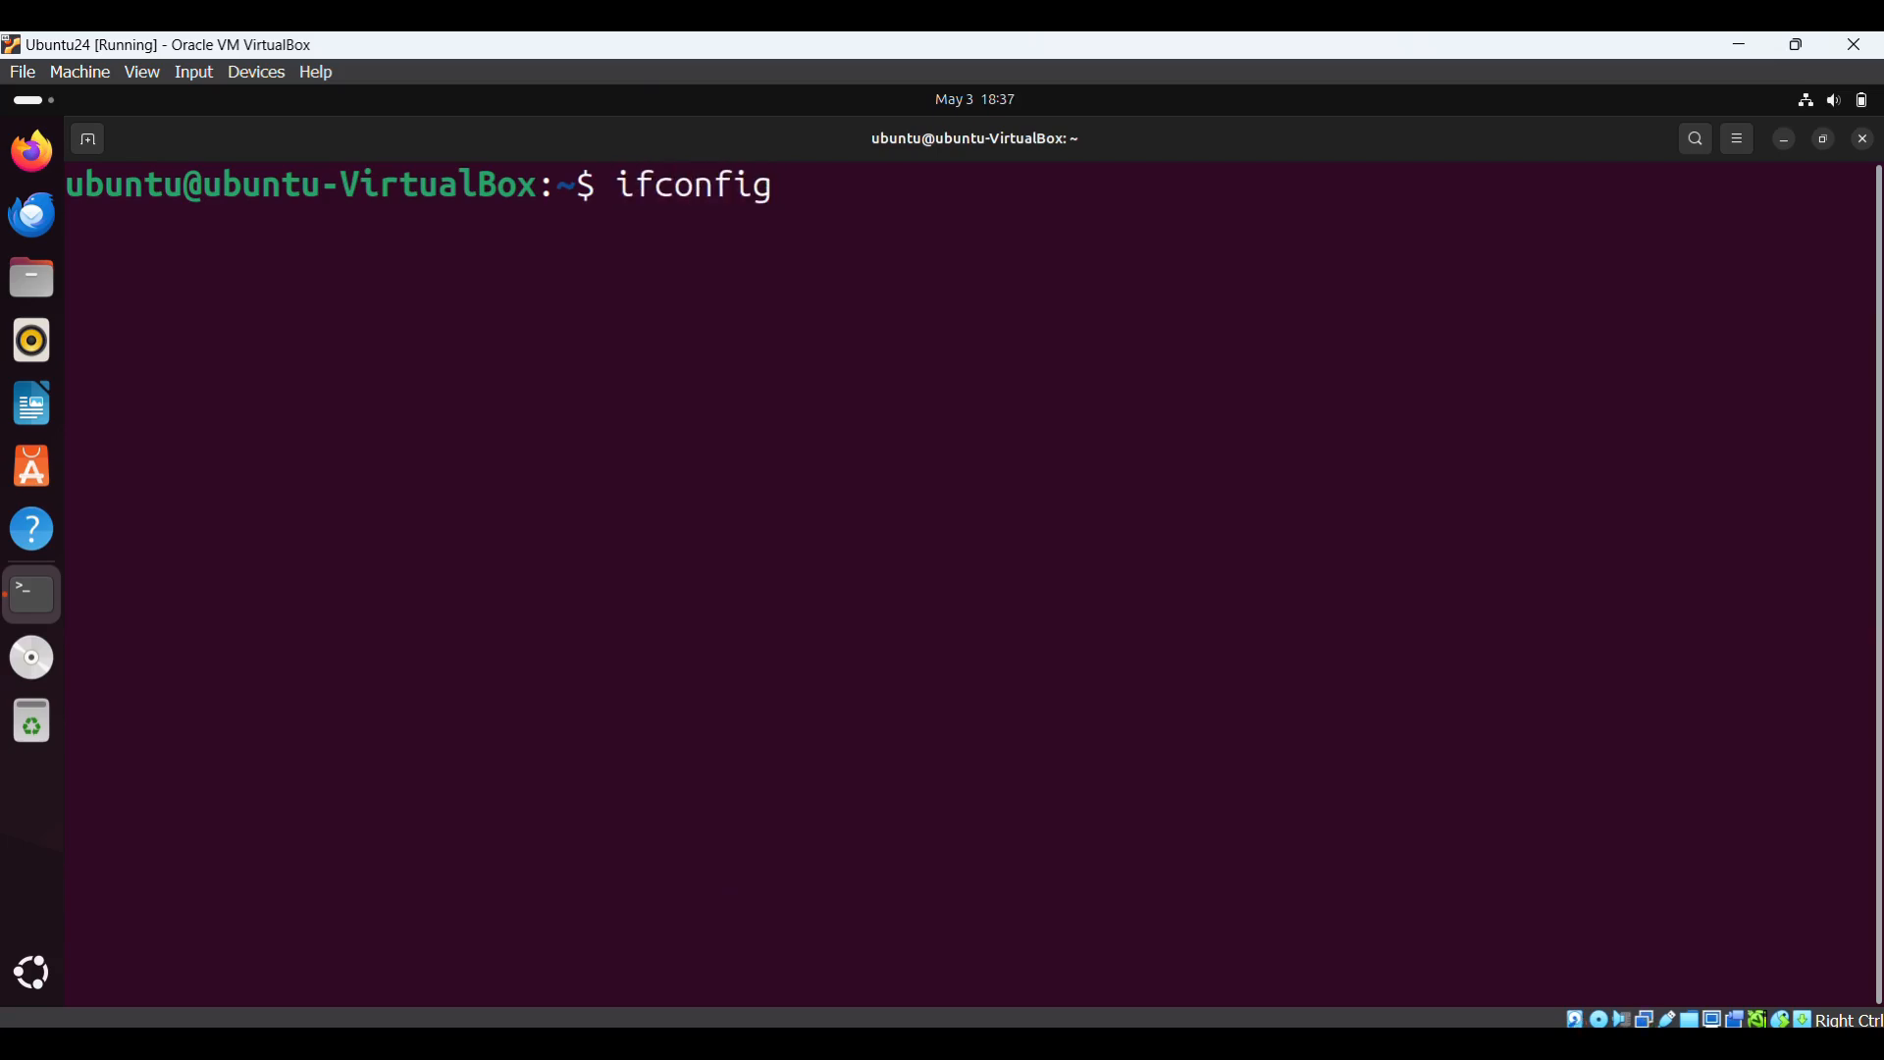
{"action": "key", "text": "Return"}
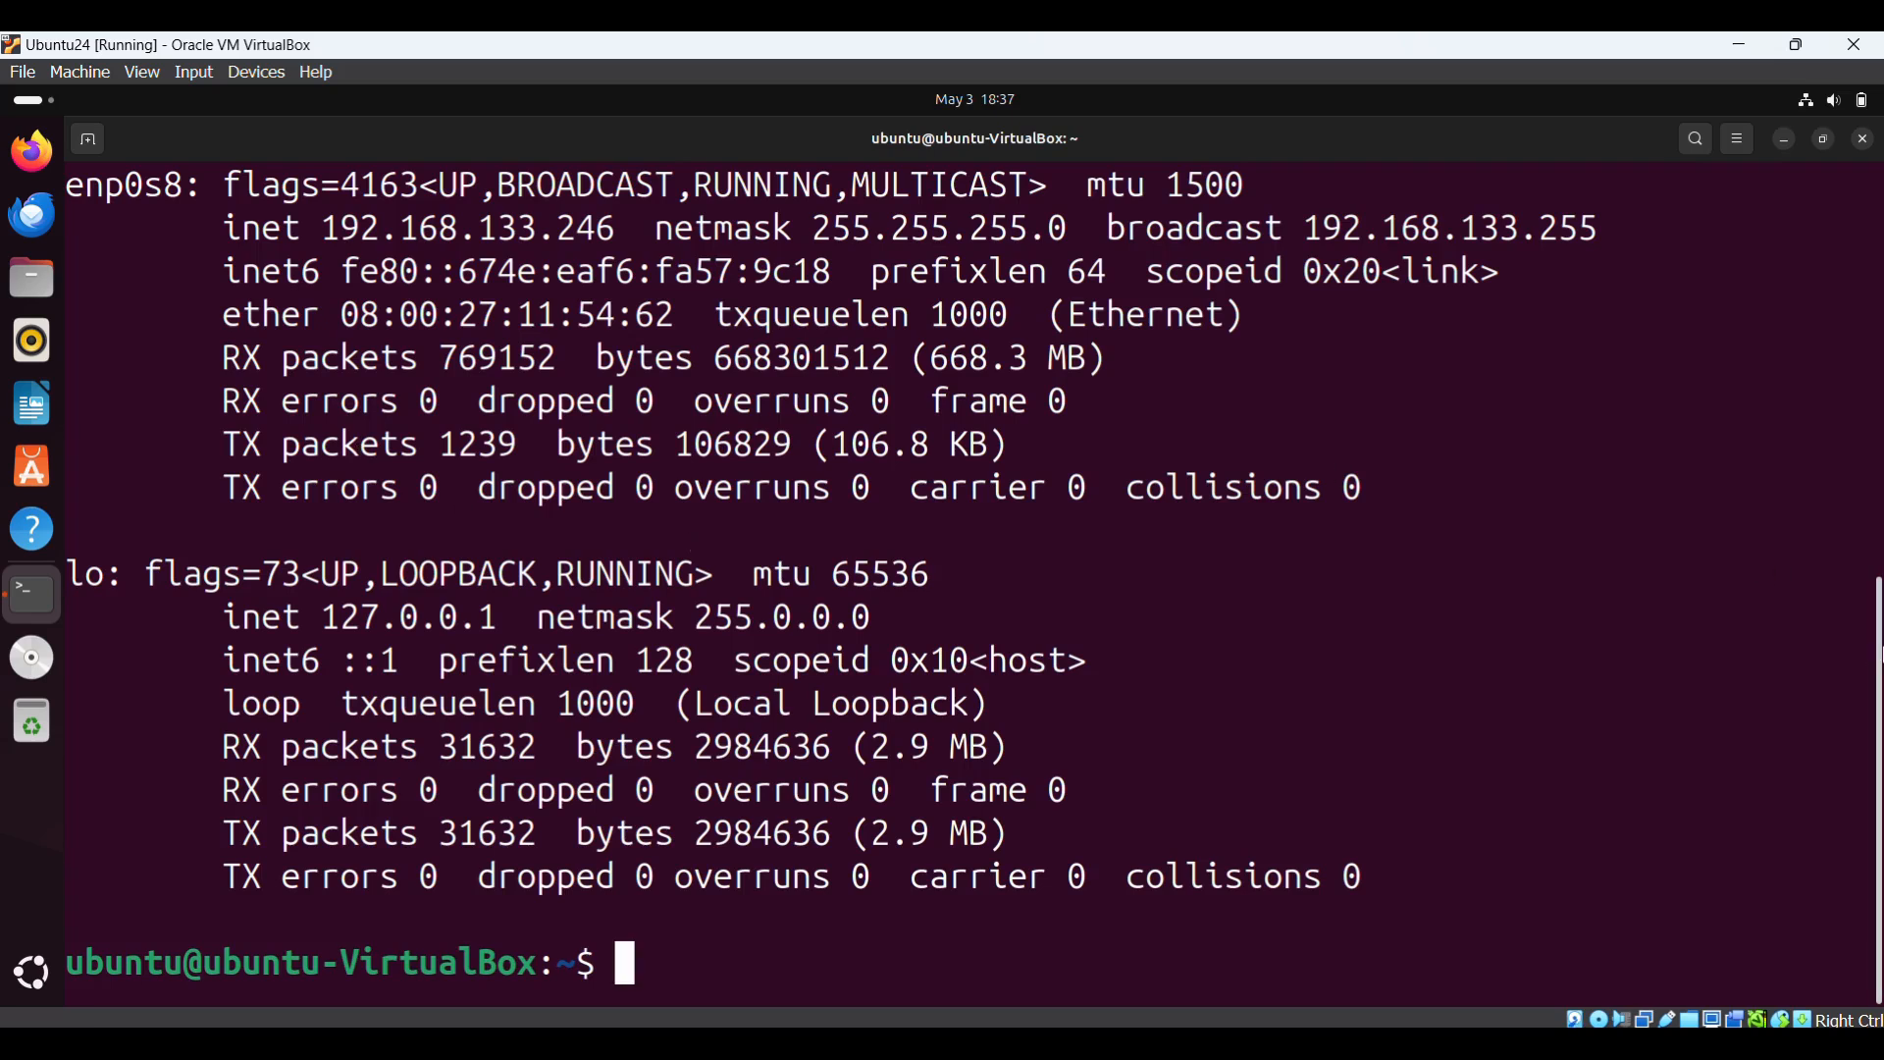
{"action": "scroll", "coordinate": [1880, 460], "scroll_direction": "up", "scroll_amount": 6}
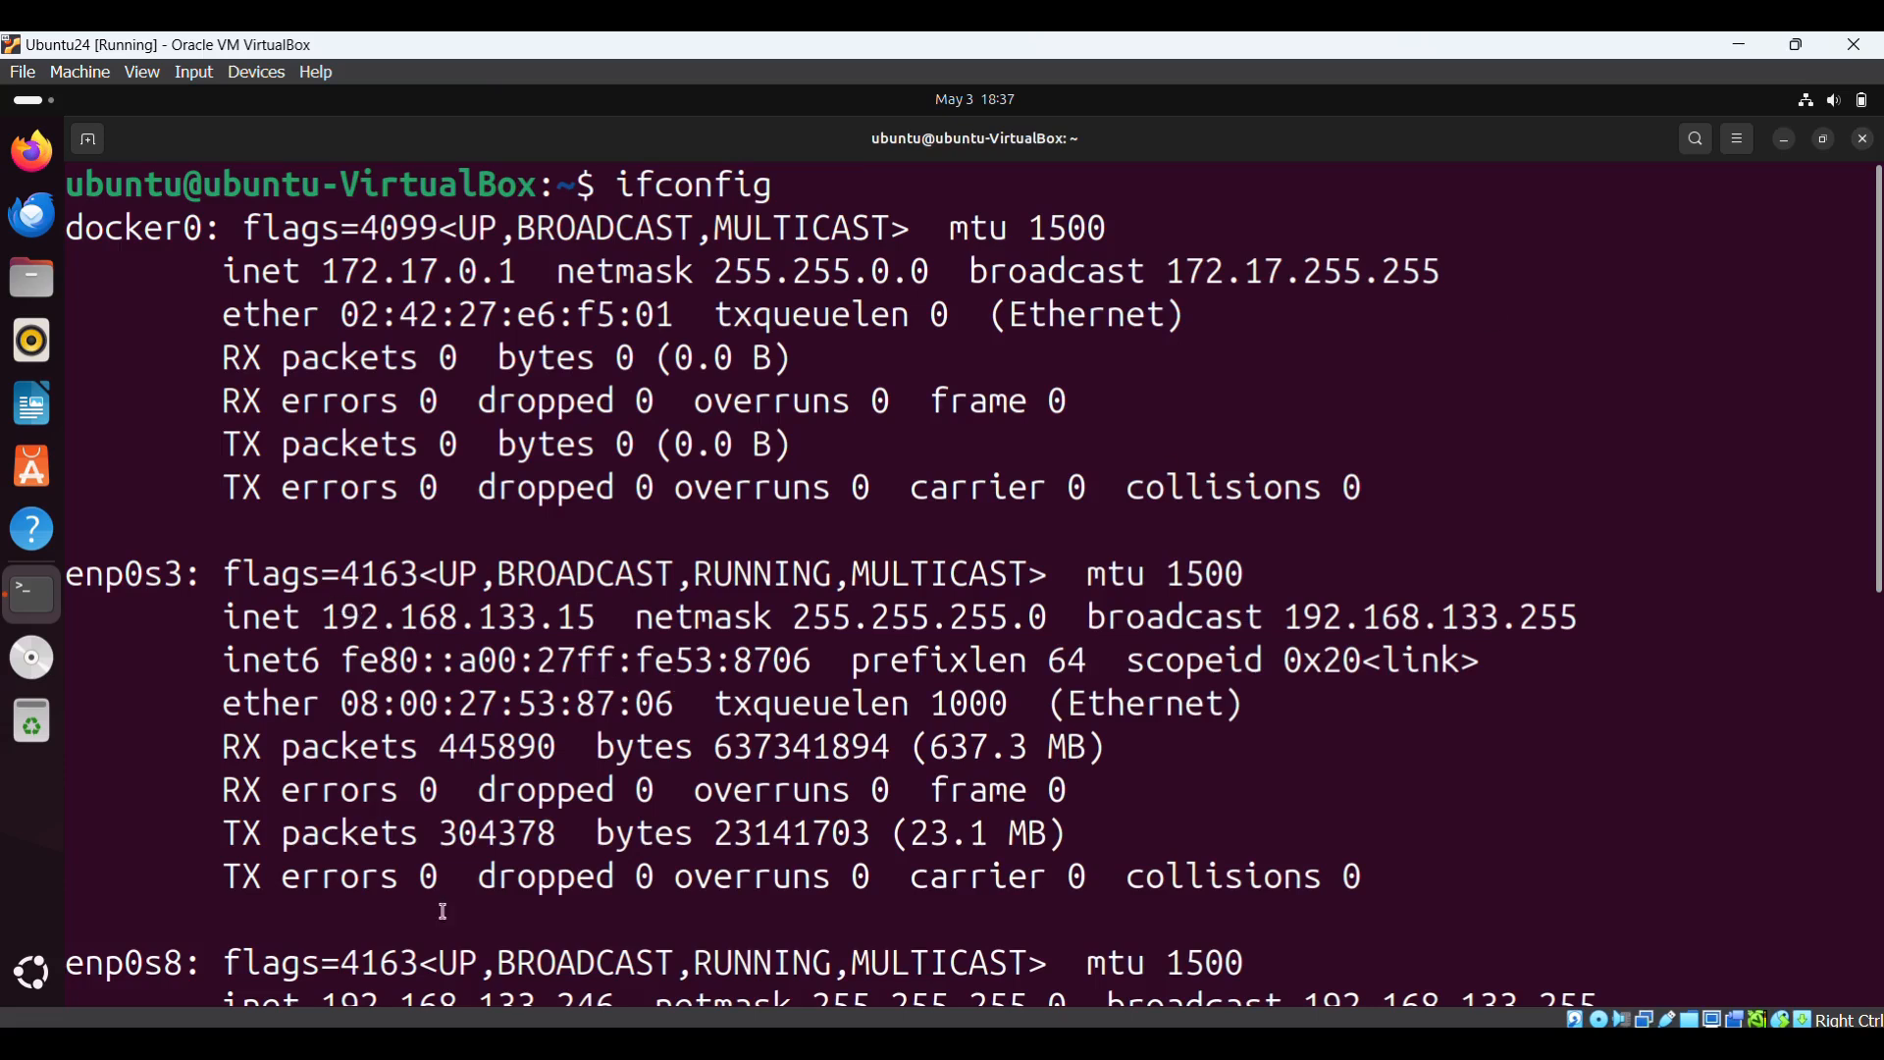
{"action": "left_click_drag", "start_coordinate": [1879, 553], "coordinate": [1879, 724]}
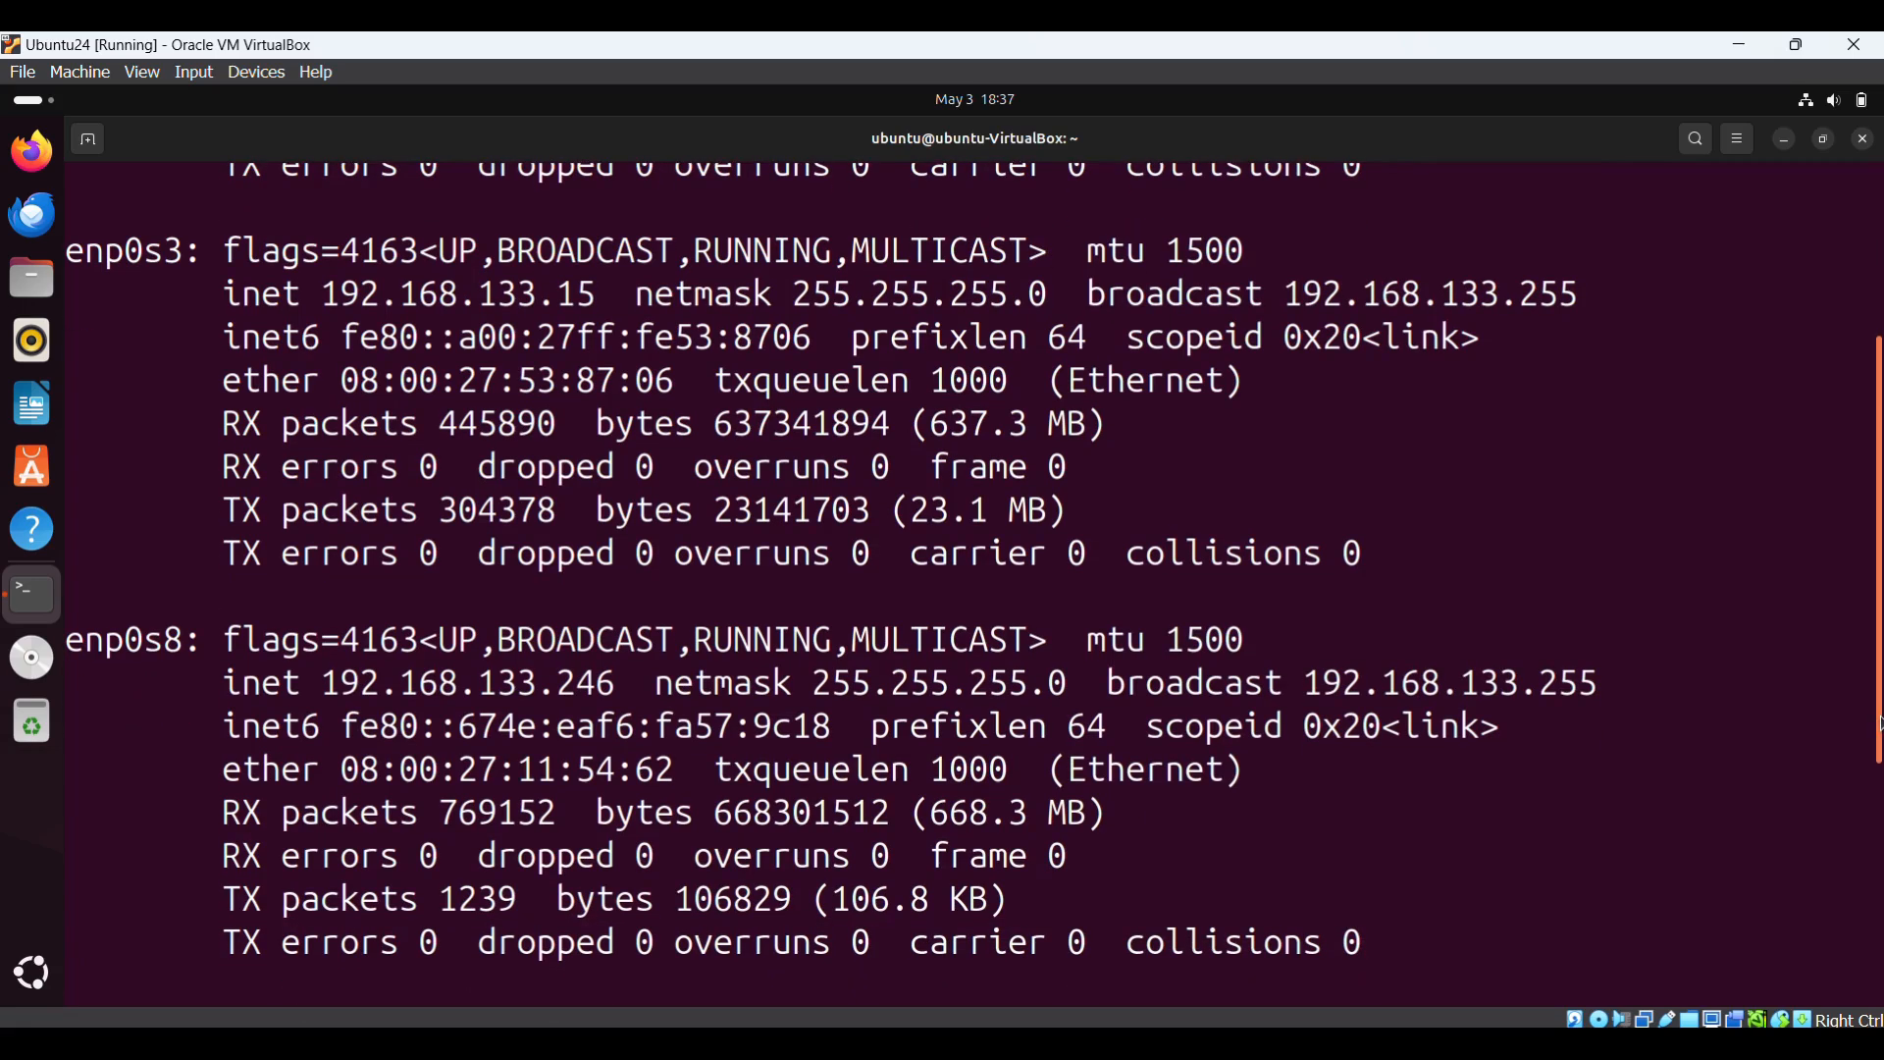
{"action": "left_click_drag", "start_coordinate": [325, 684], "coordinate": [620, 686]}
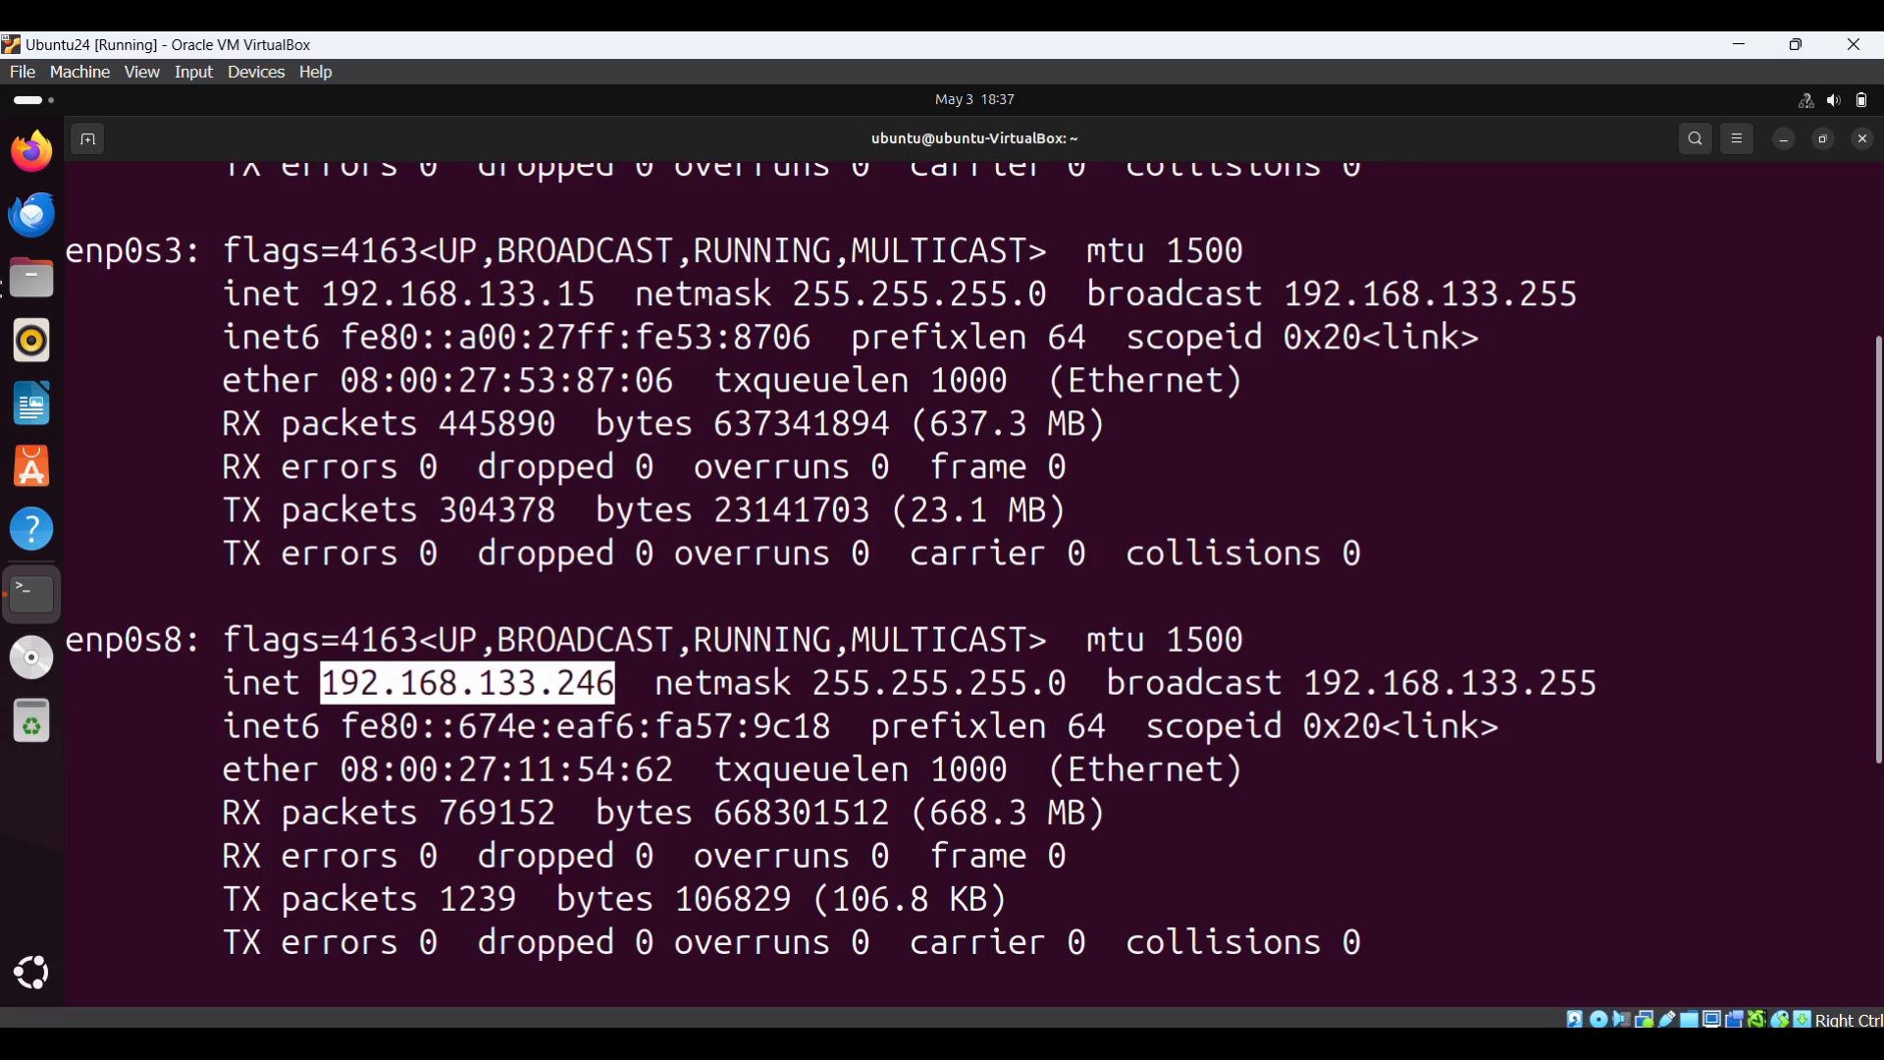
{"action": "left_click", "coordinate": [33, 153]}
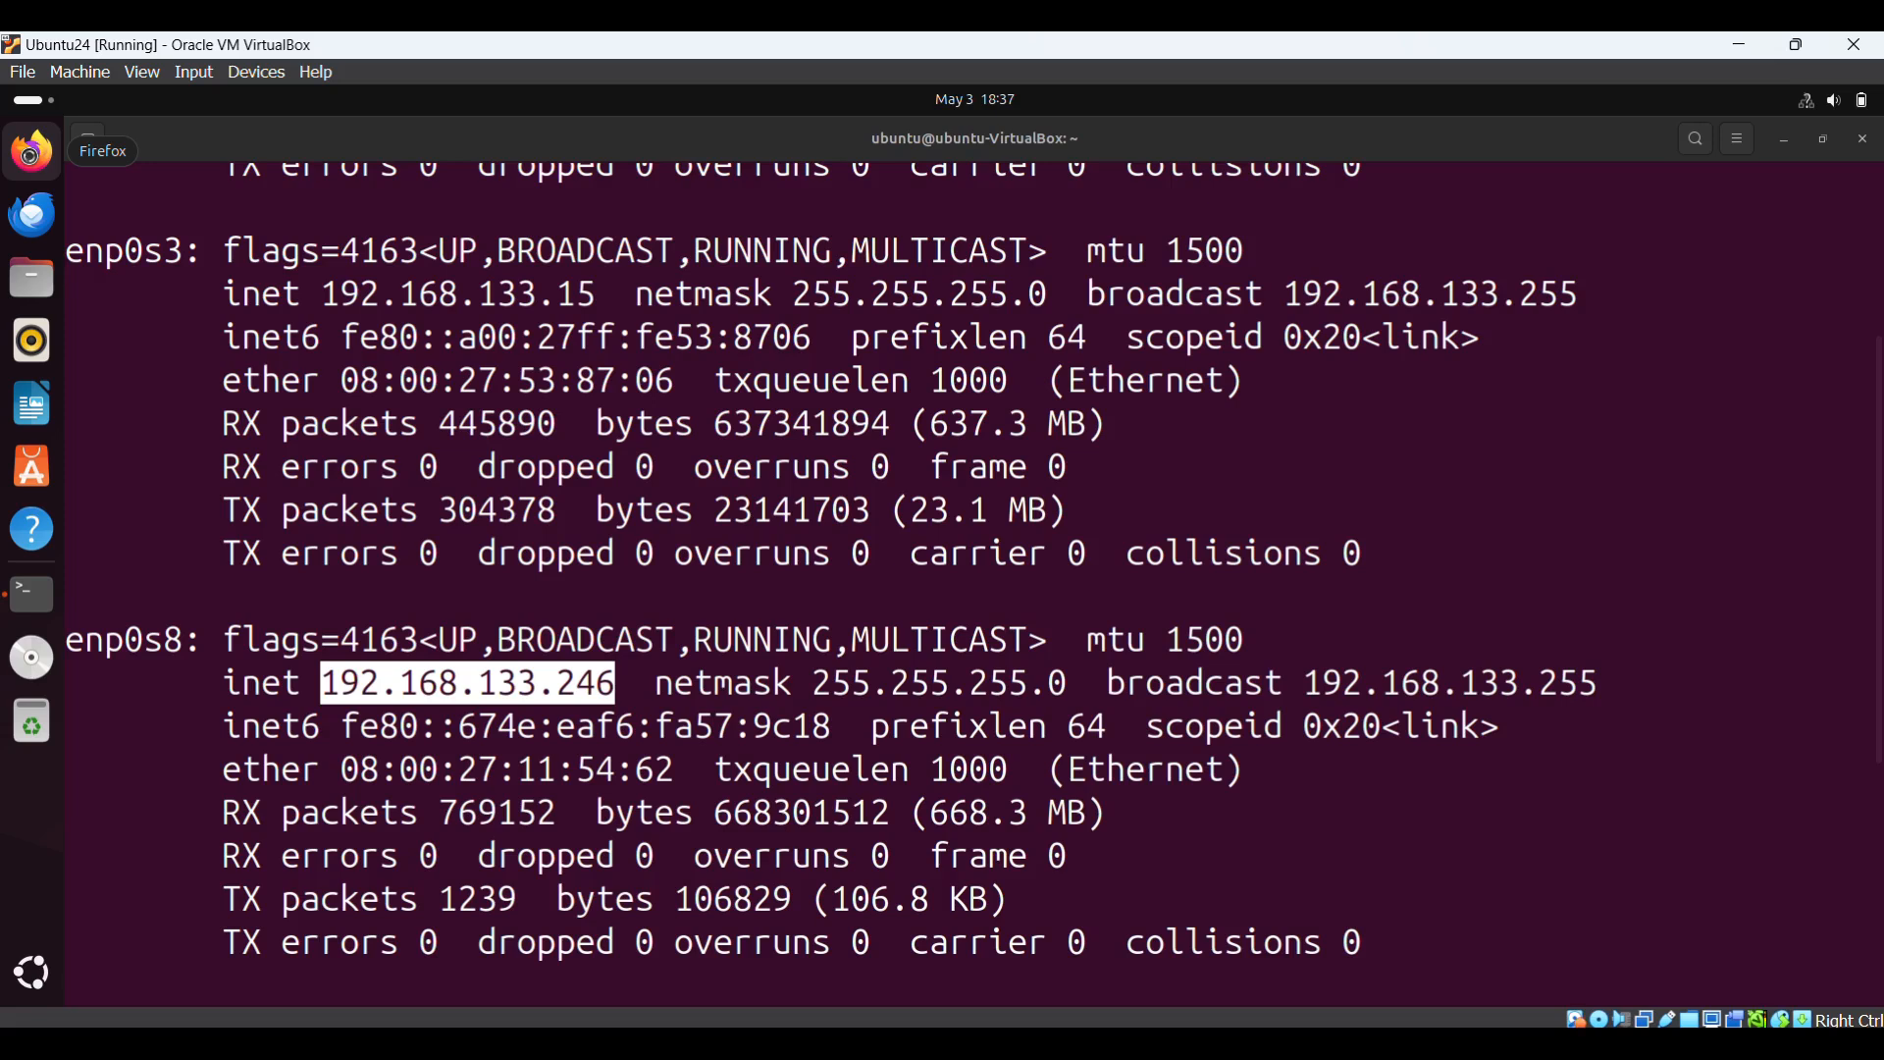
{"action": "left_click", "coordinate": [33, 157]}
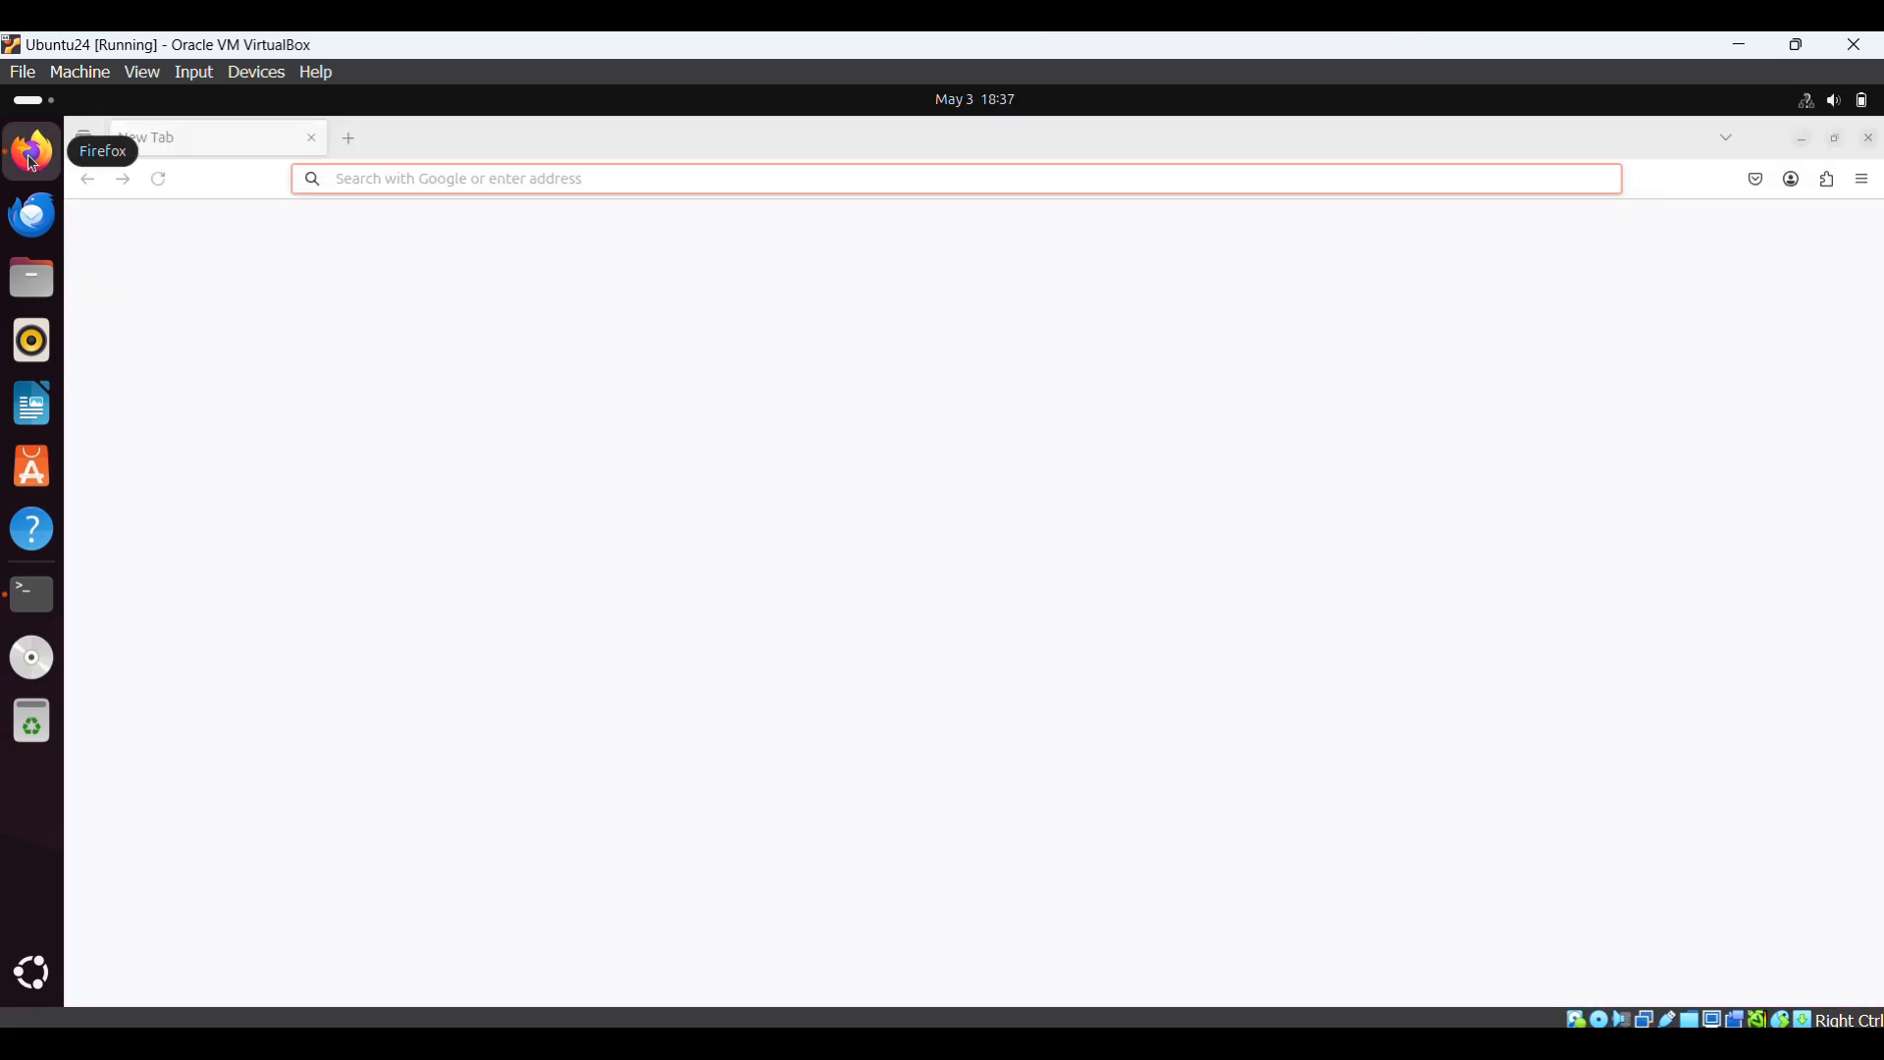
{"action": "left_click", "coordinate": [493, 183]}
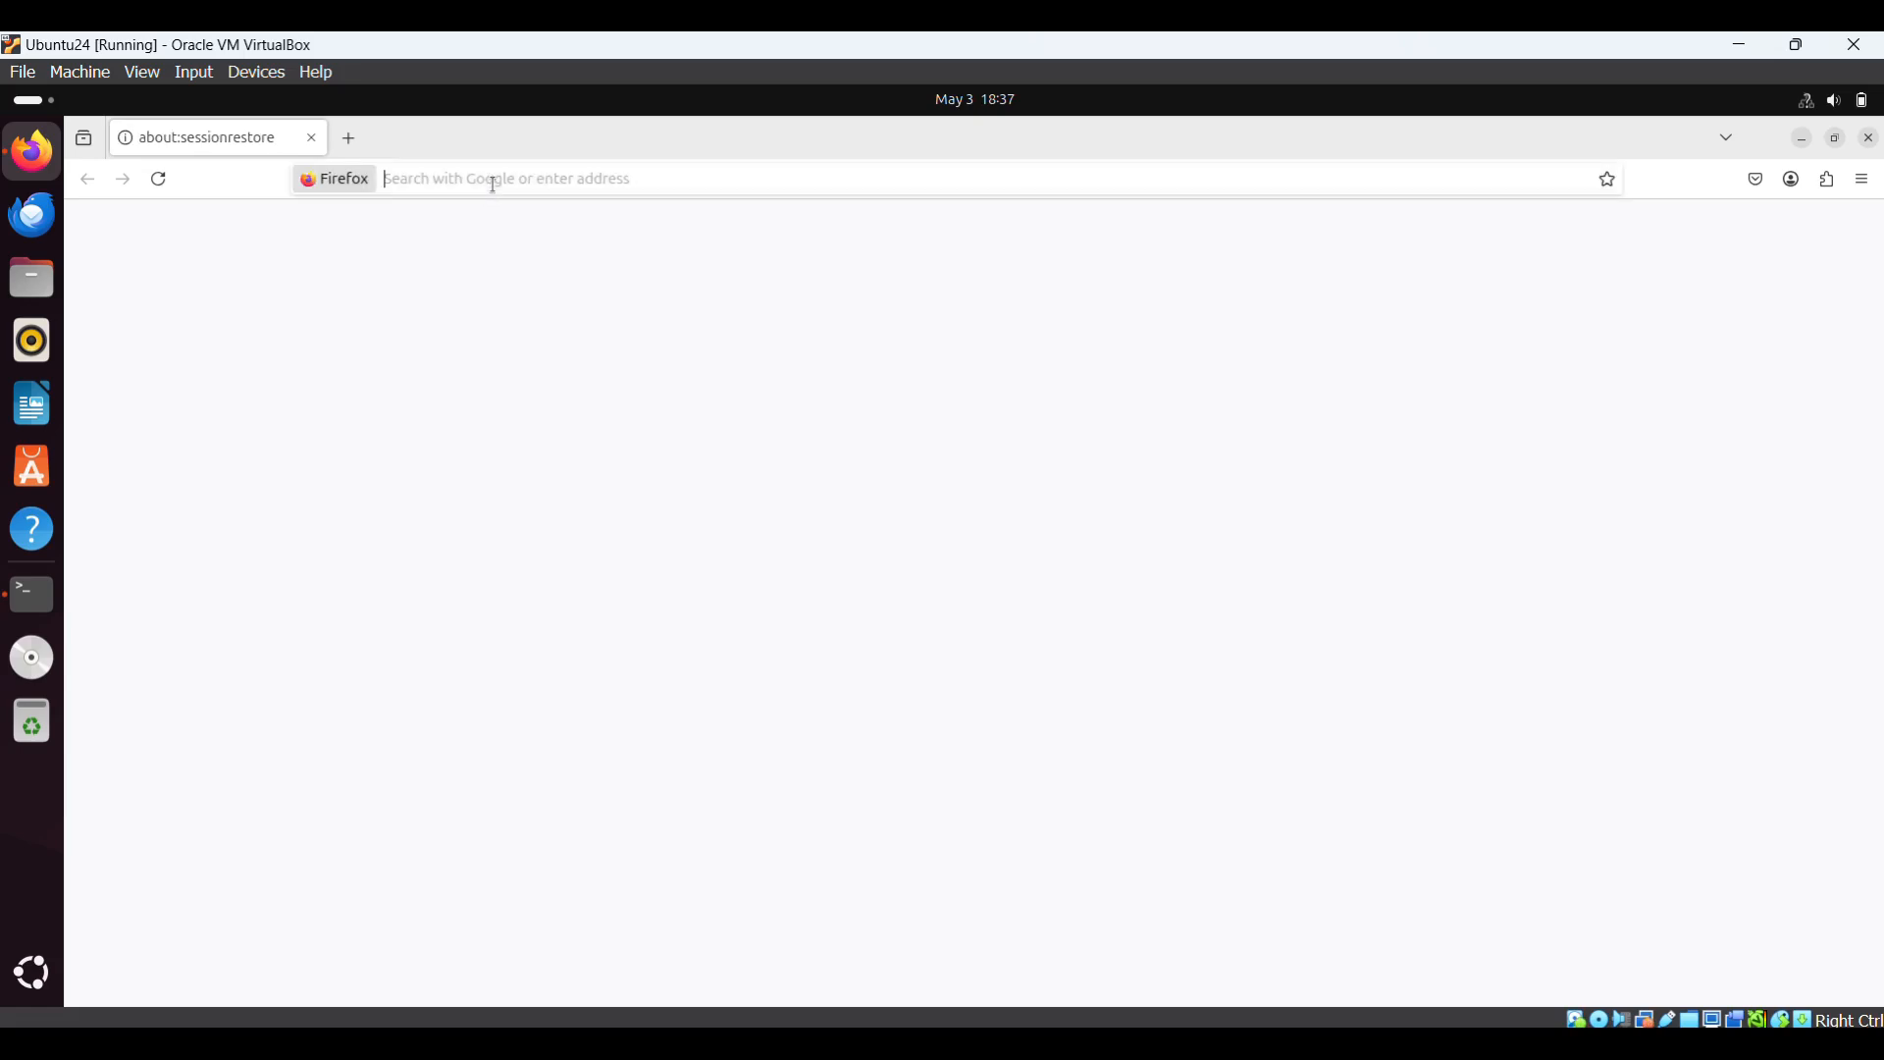
{"action": "type", "text": "h"}
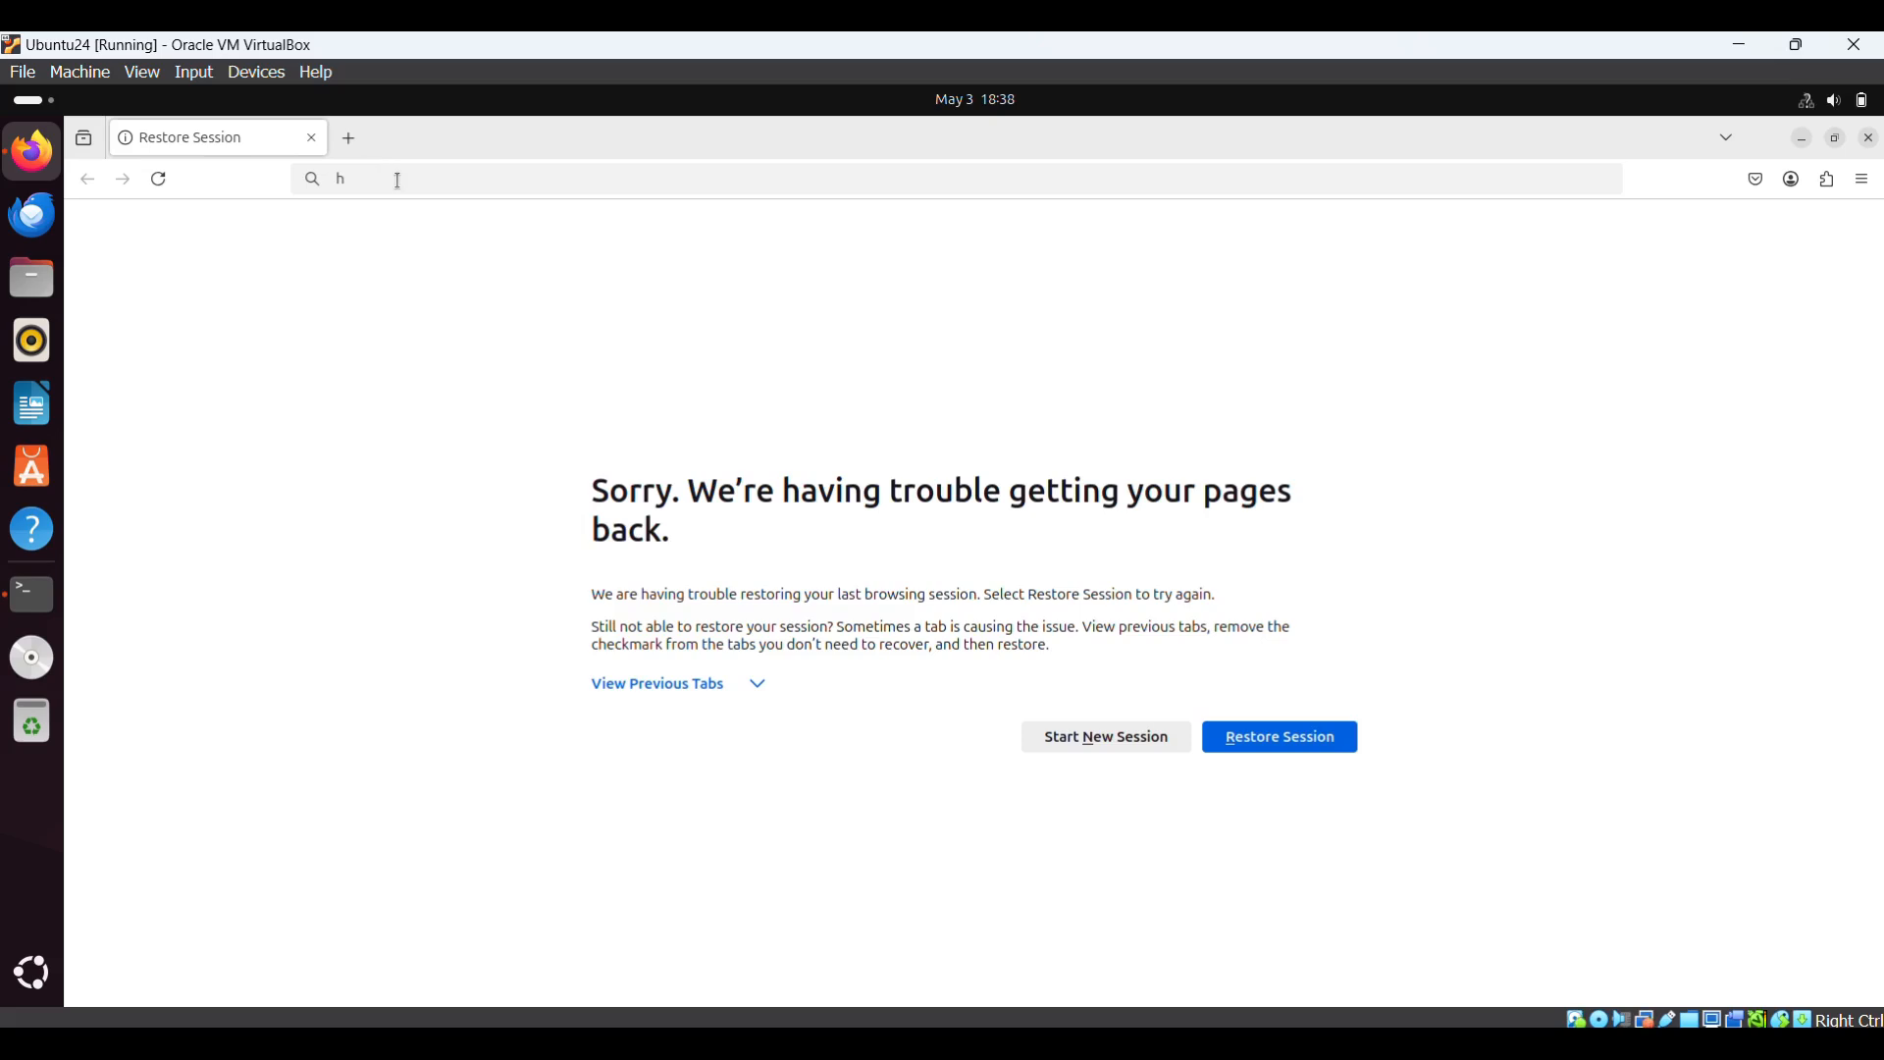
{"action": "type", "text": "tt"}
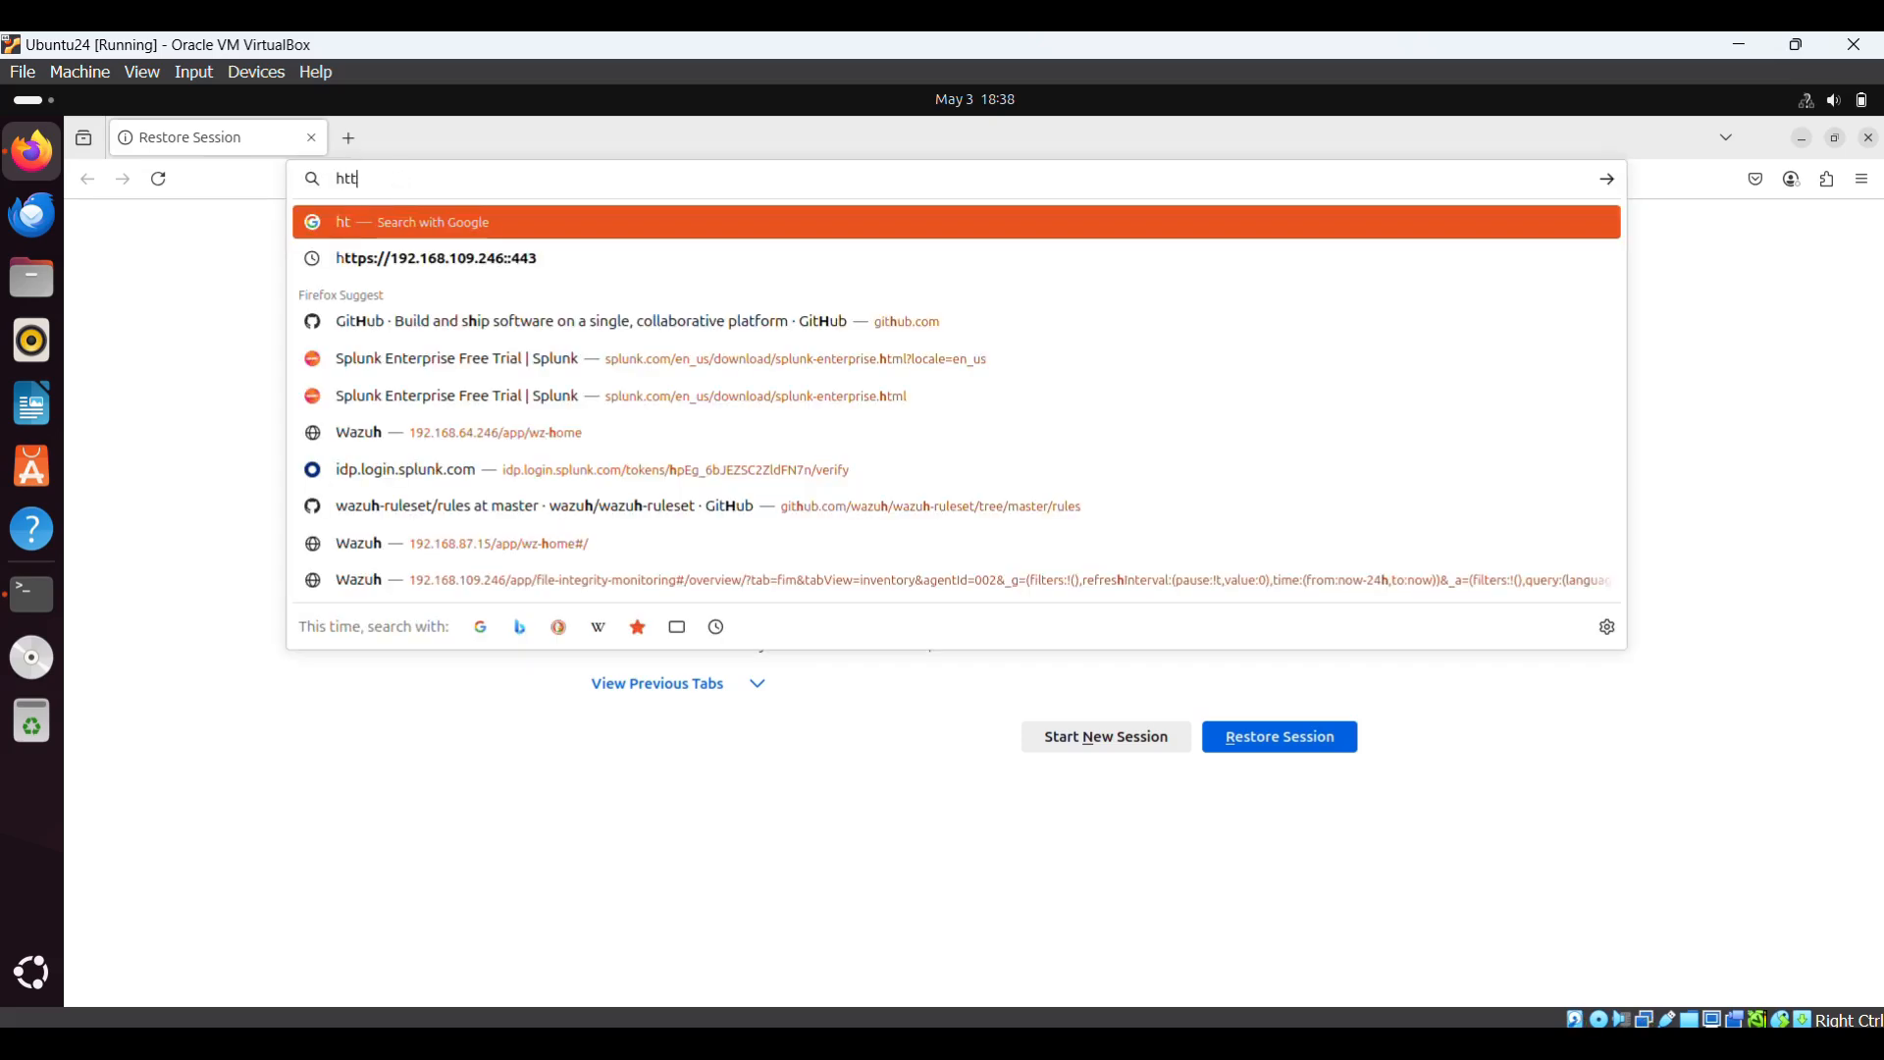
{"action": "type", "text": "ps"}
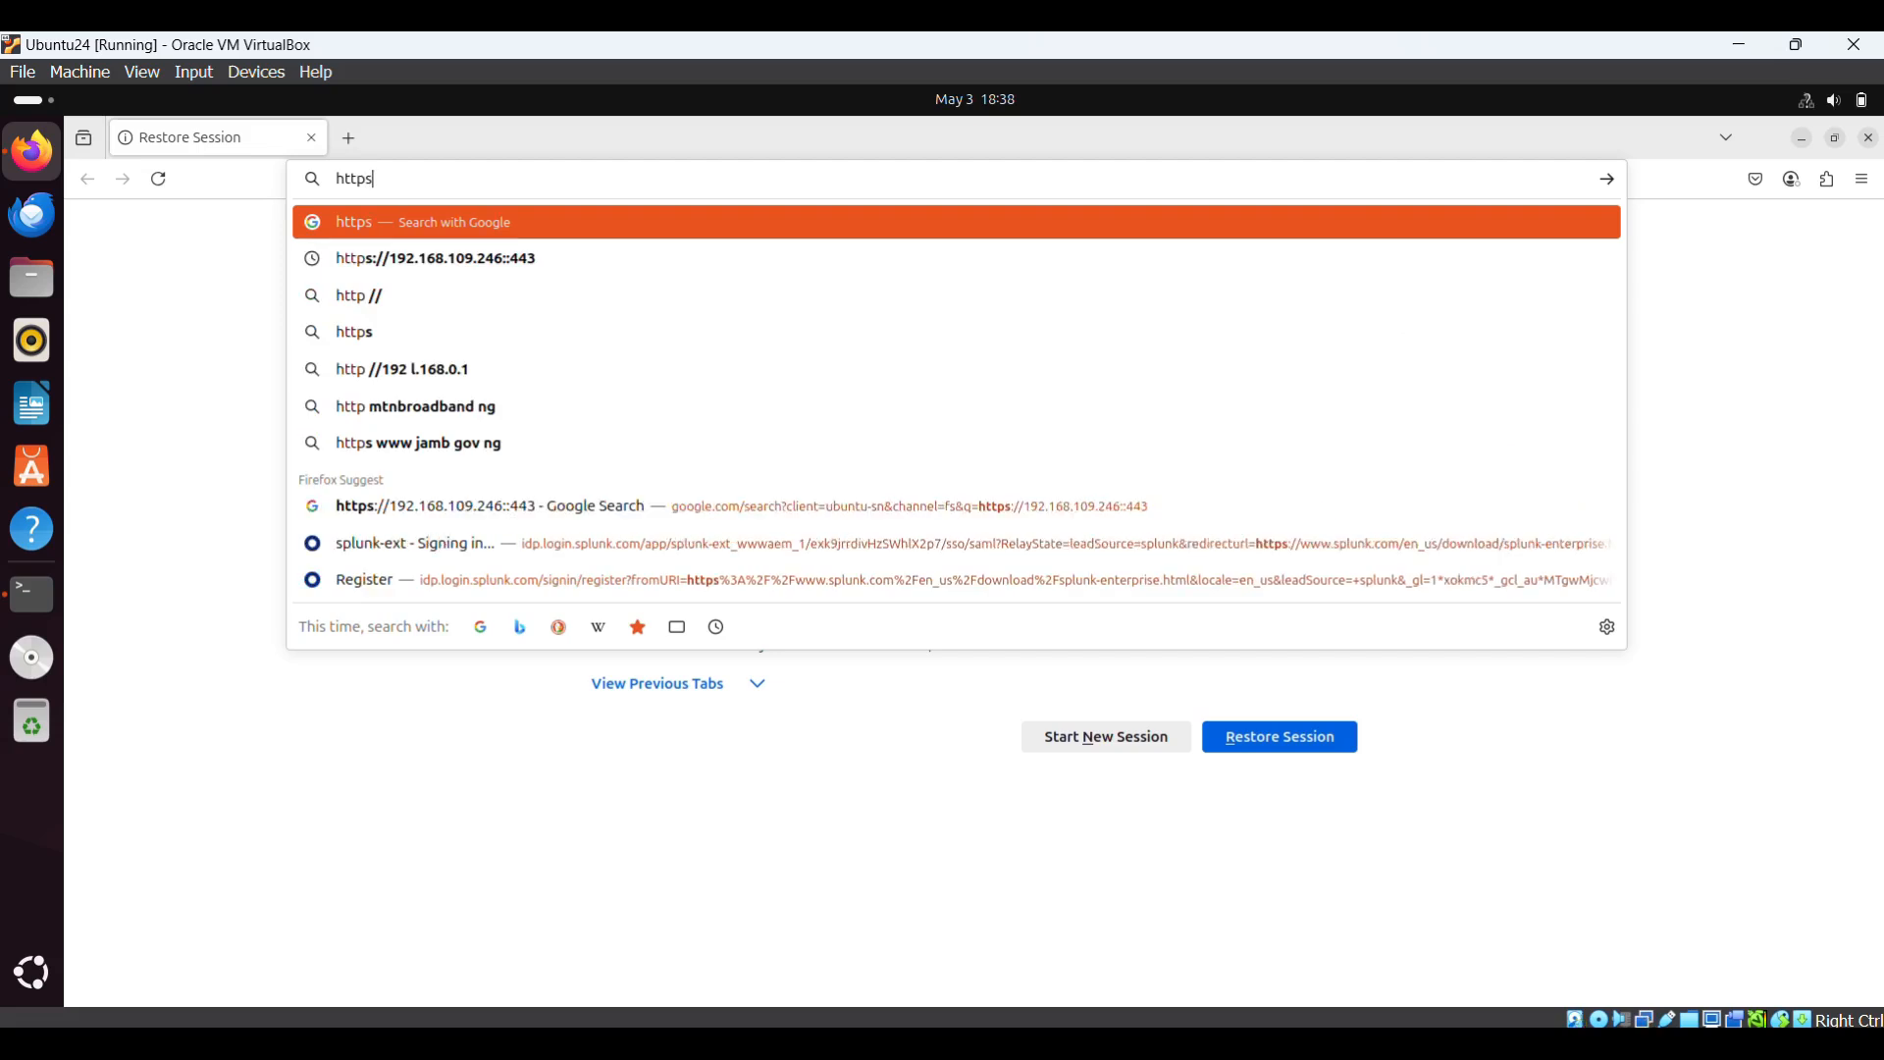
{"action": "type", "text": "://1"}
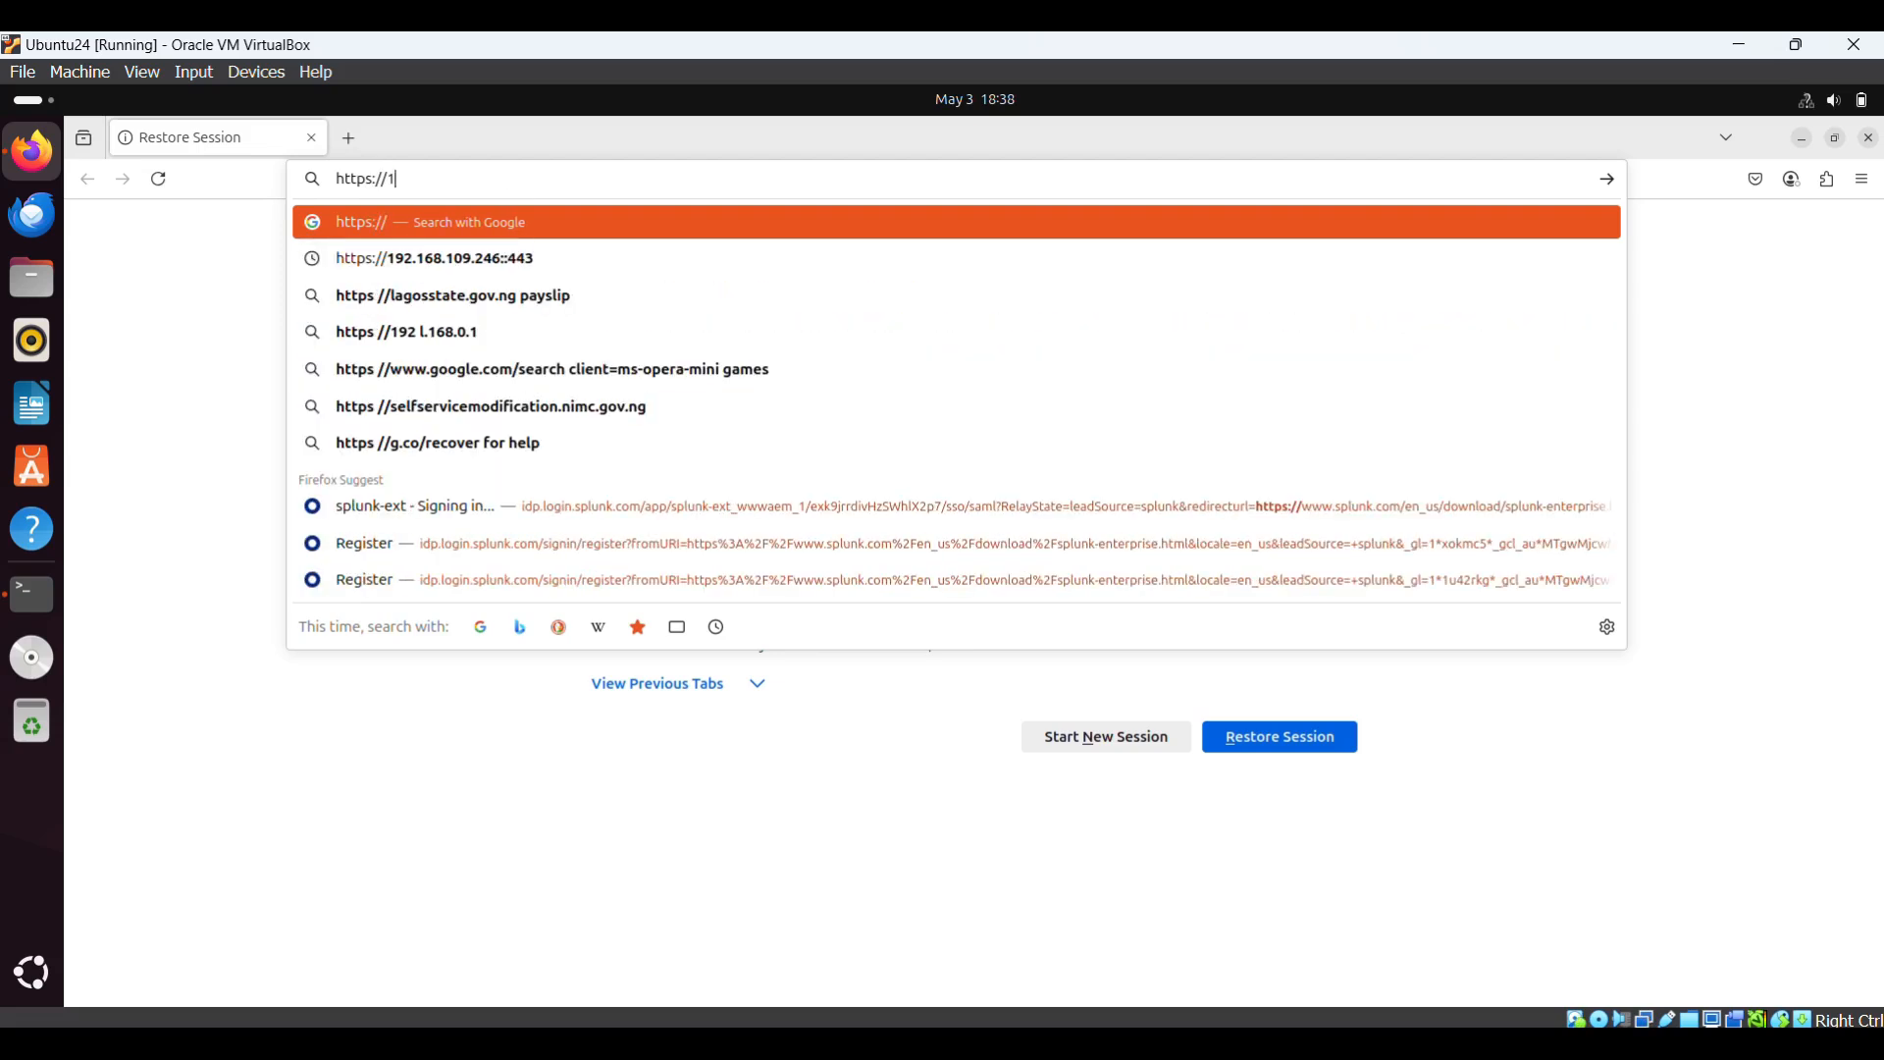
{"action": "type", "text": "92.168.109.246/"}
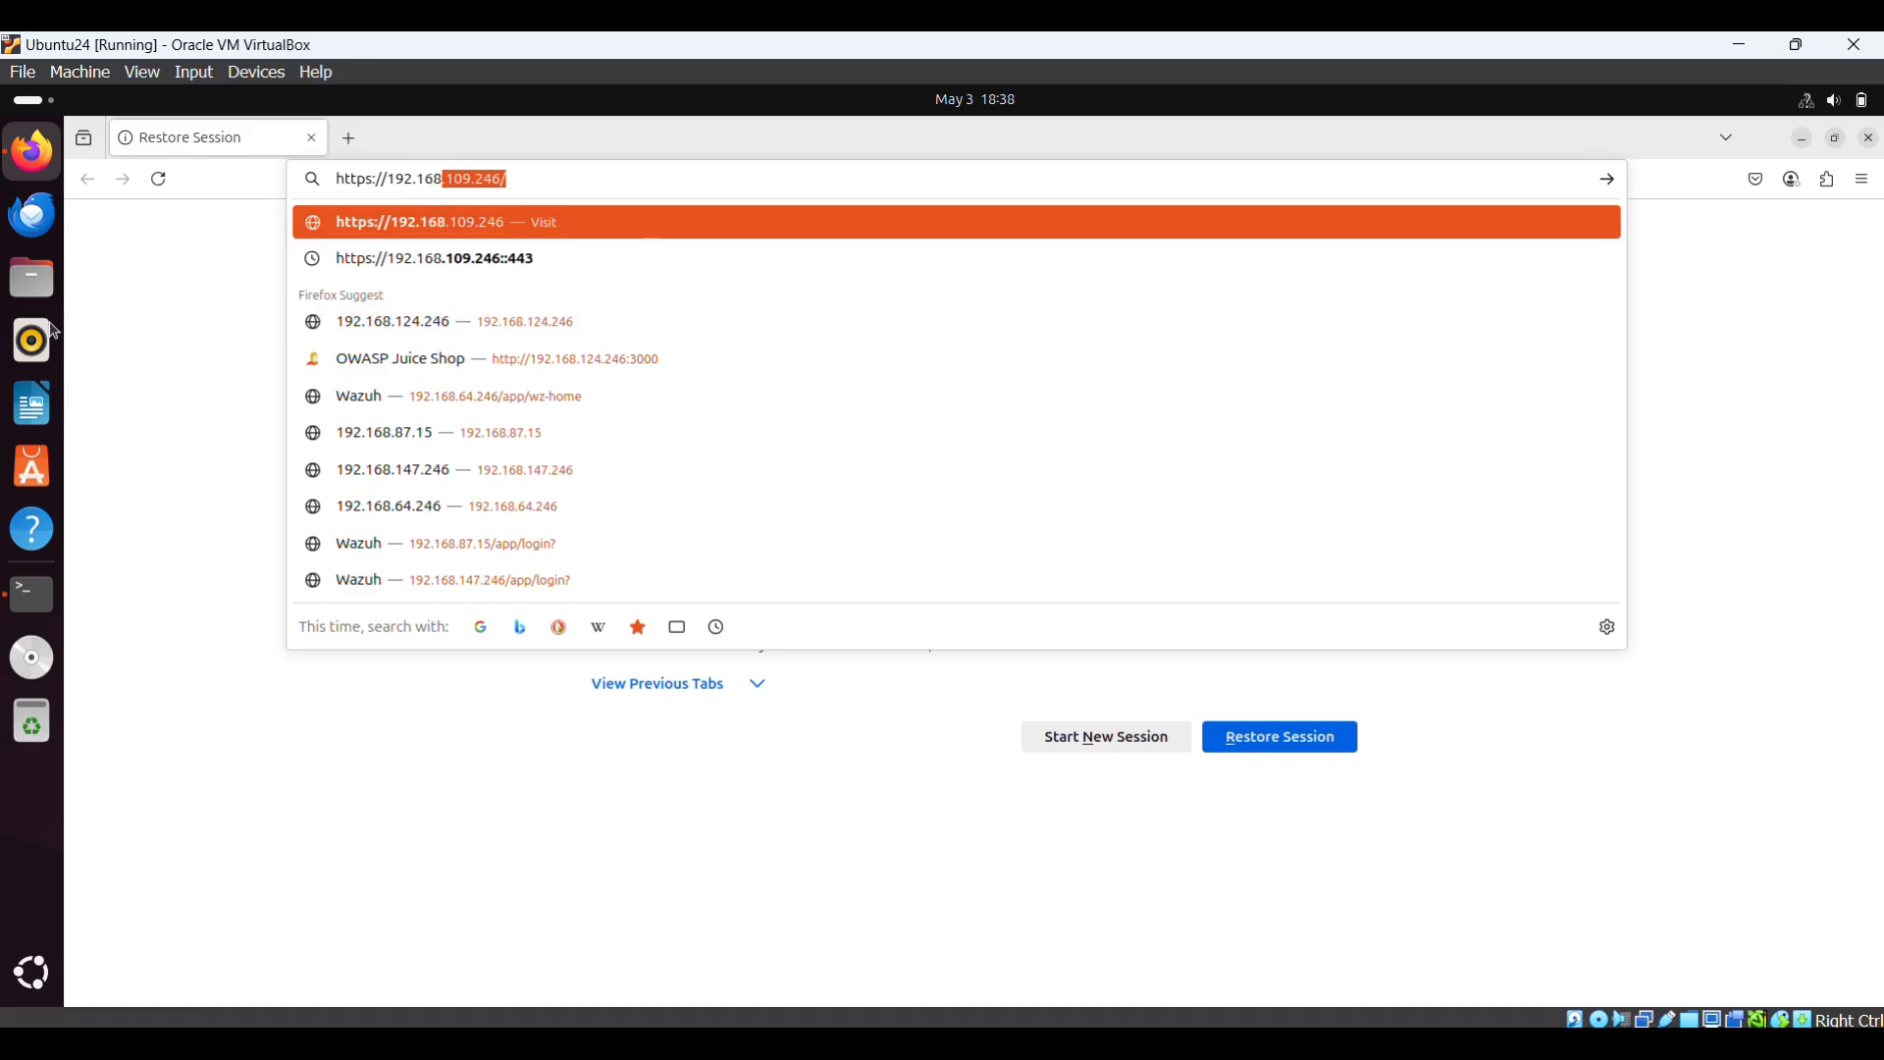
{"action": "left_click", "coordinate": [26, 623]}
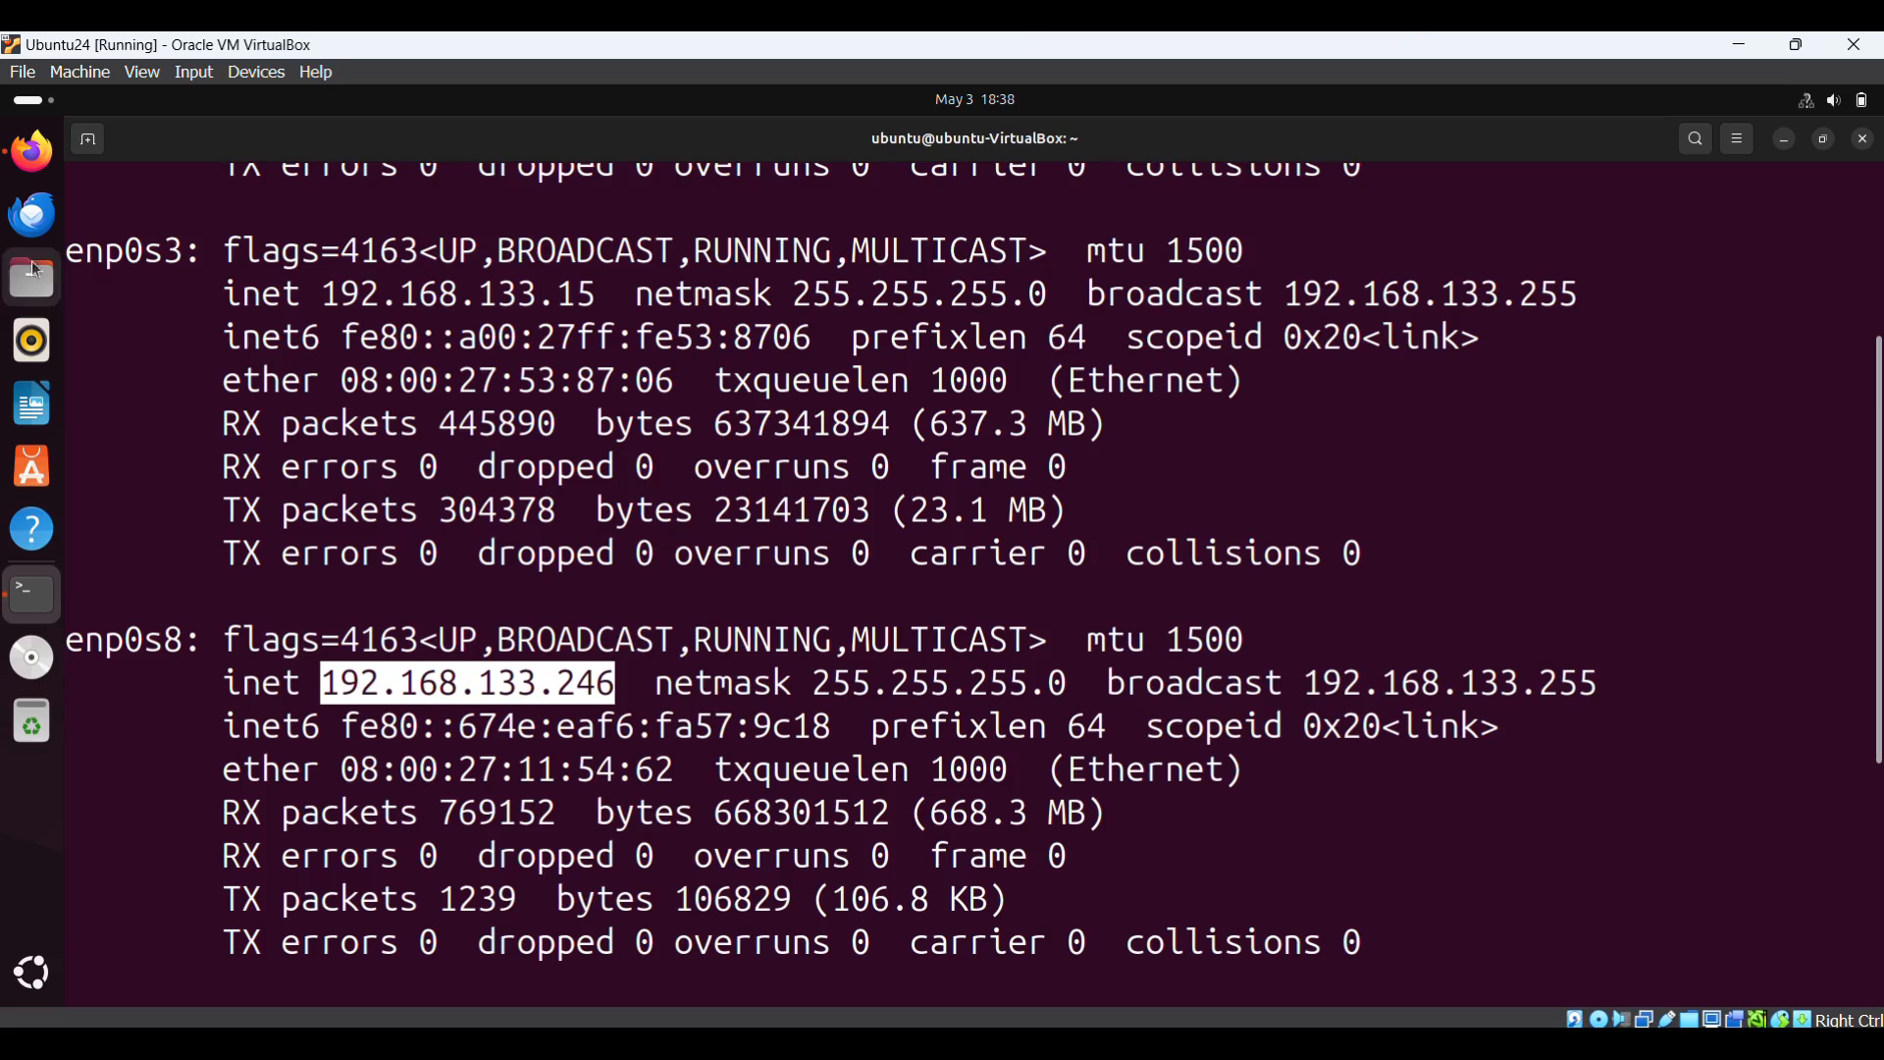
{"action": "left_click", "coordinate": [33, 145]}
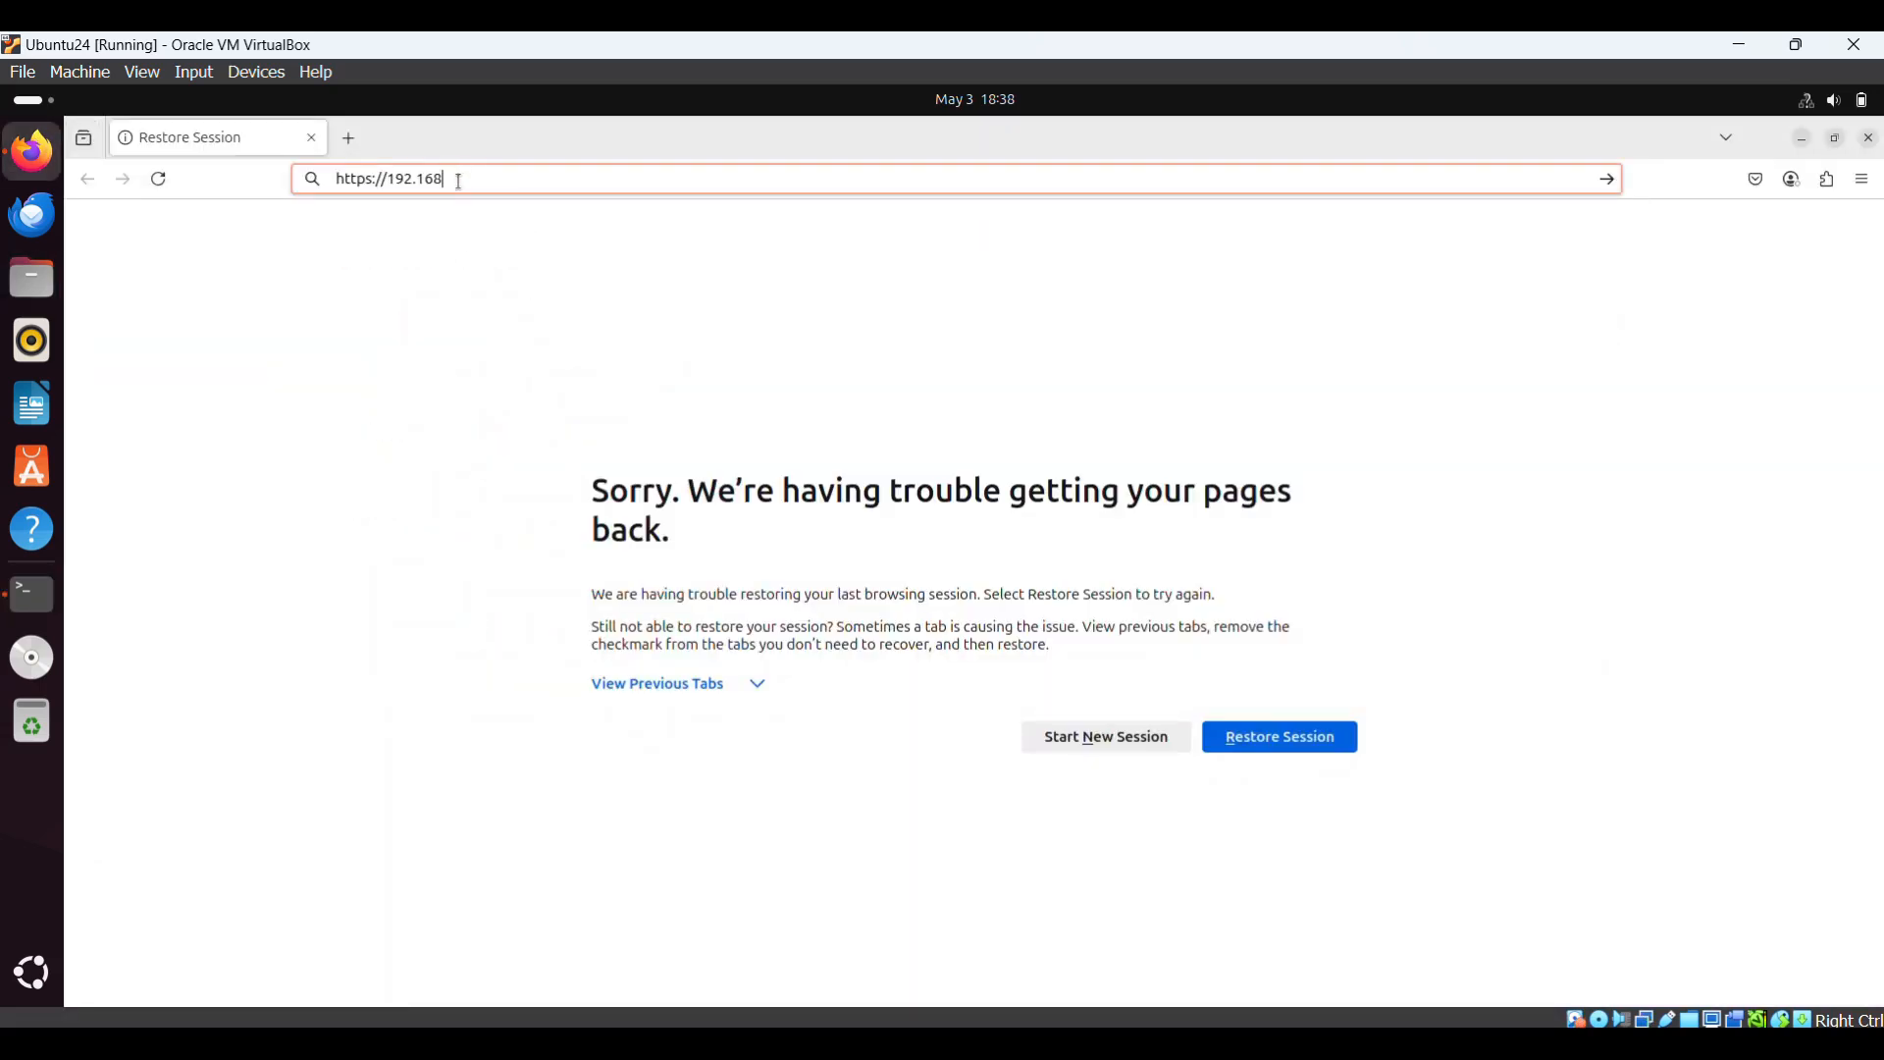
{"action": "type", "text": "."}
{"action": "type", "text": "13"}
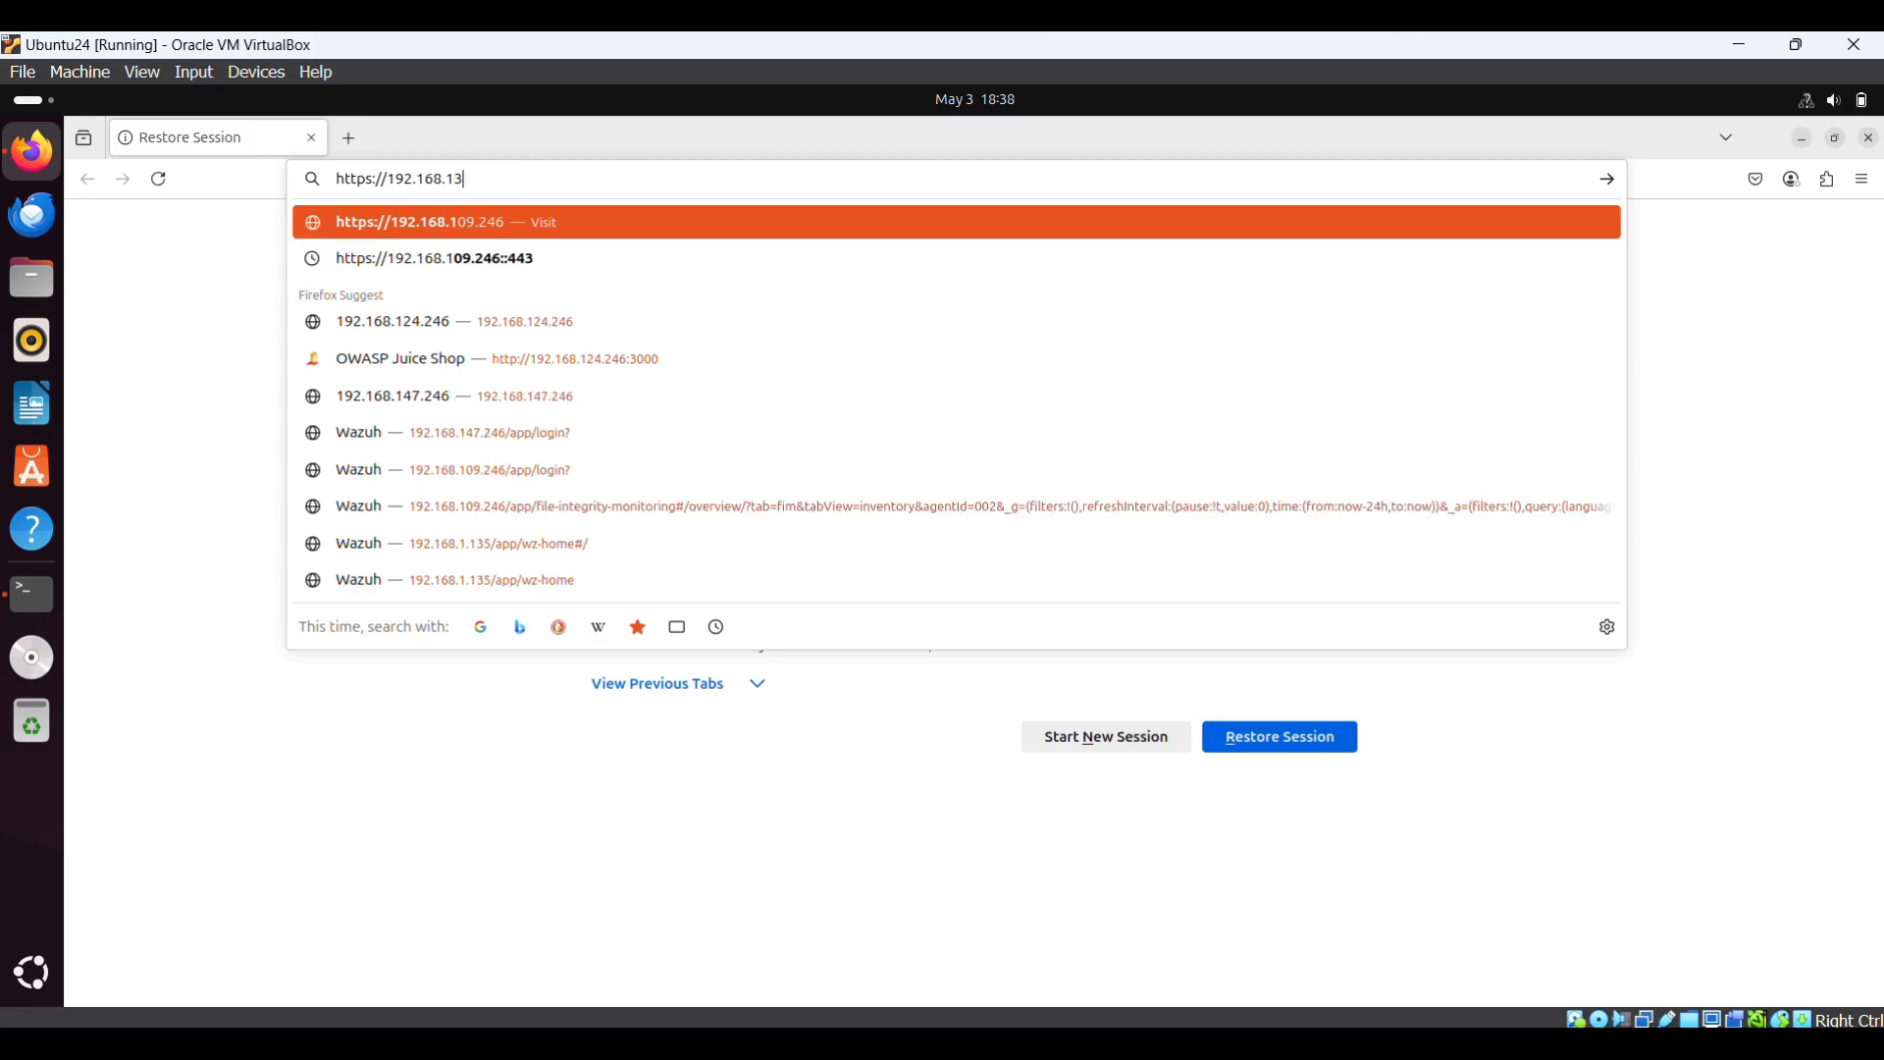
{"action": "type", "text": "3.246"}
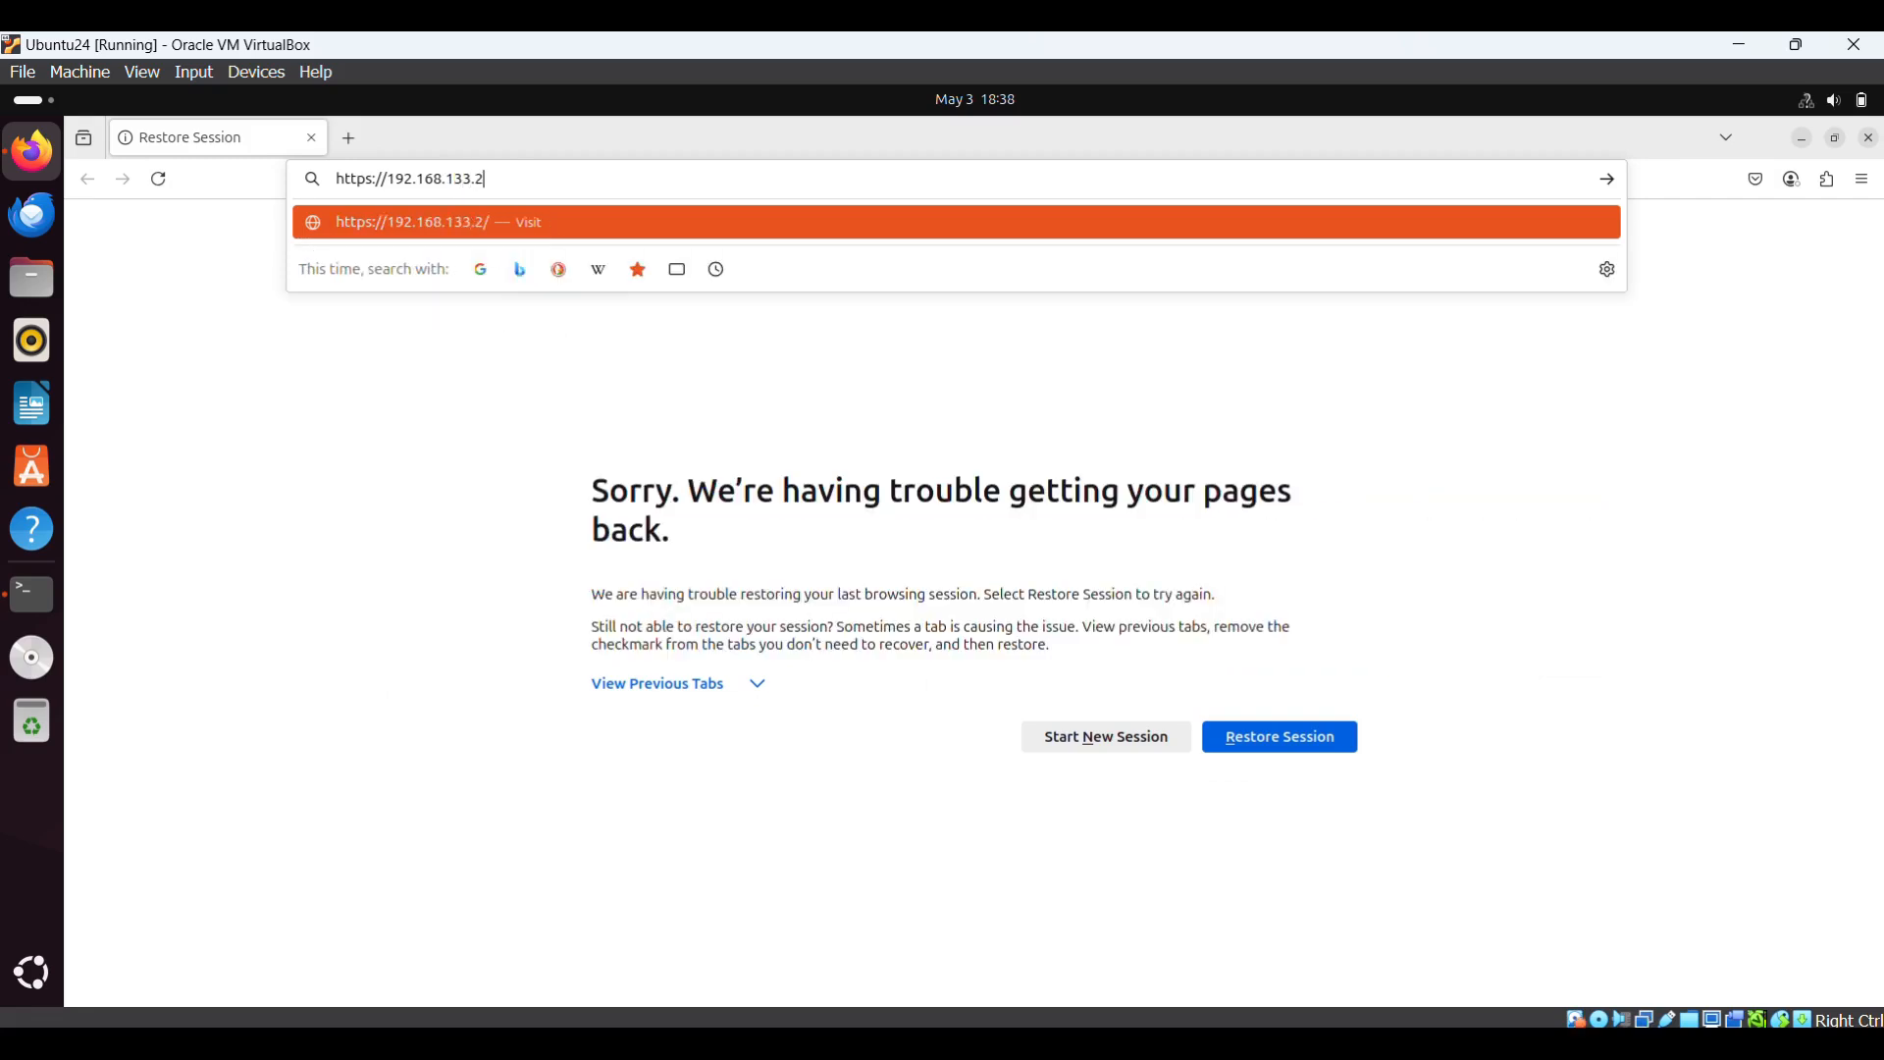
{"action": "type", "text": ":443"}
{"action": "key", "text": "Return"}
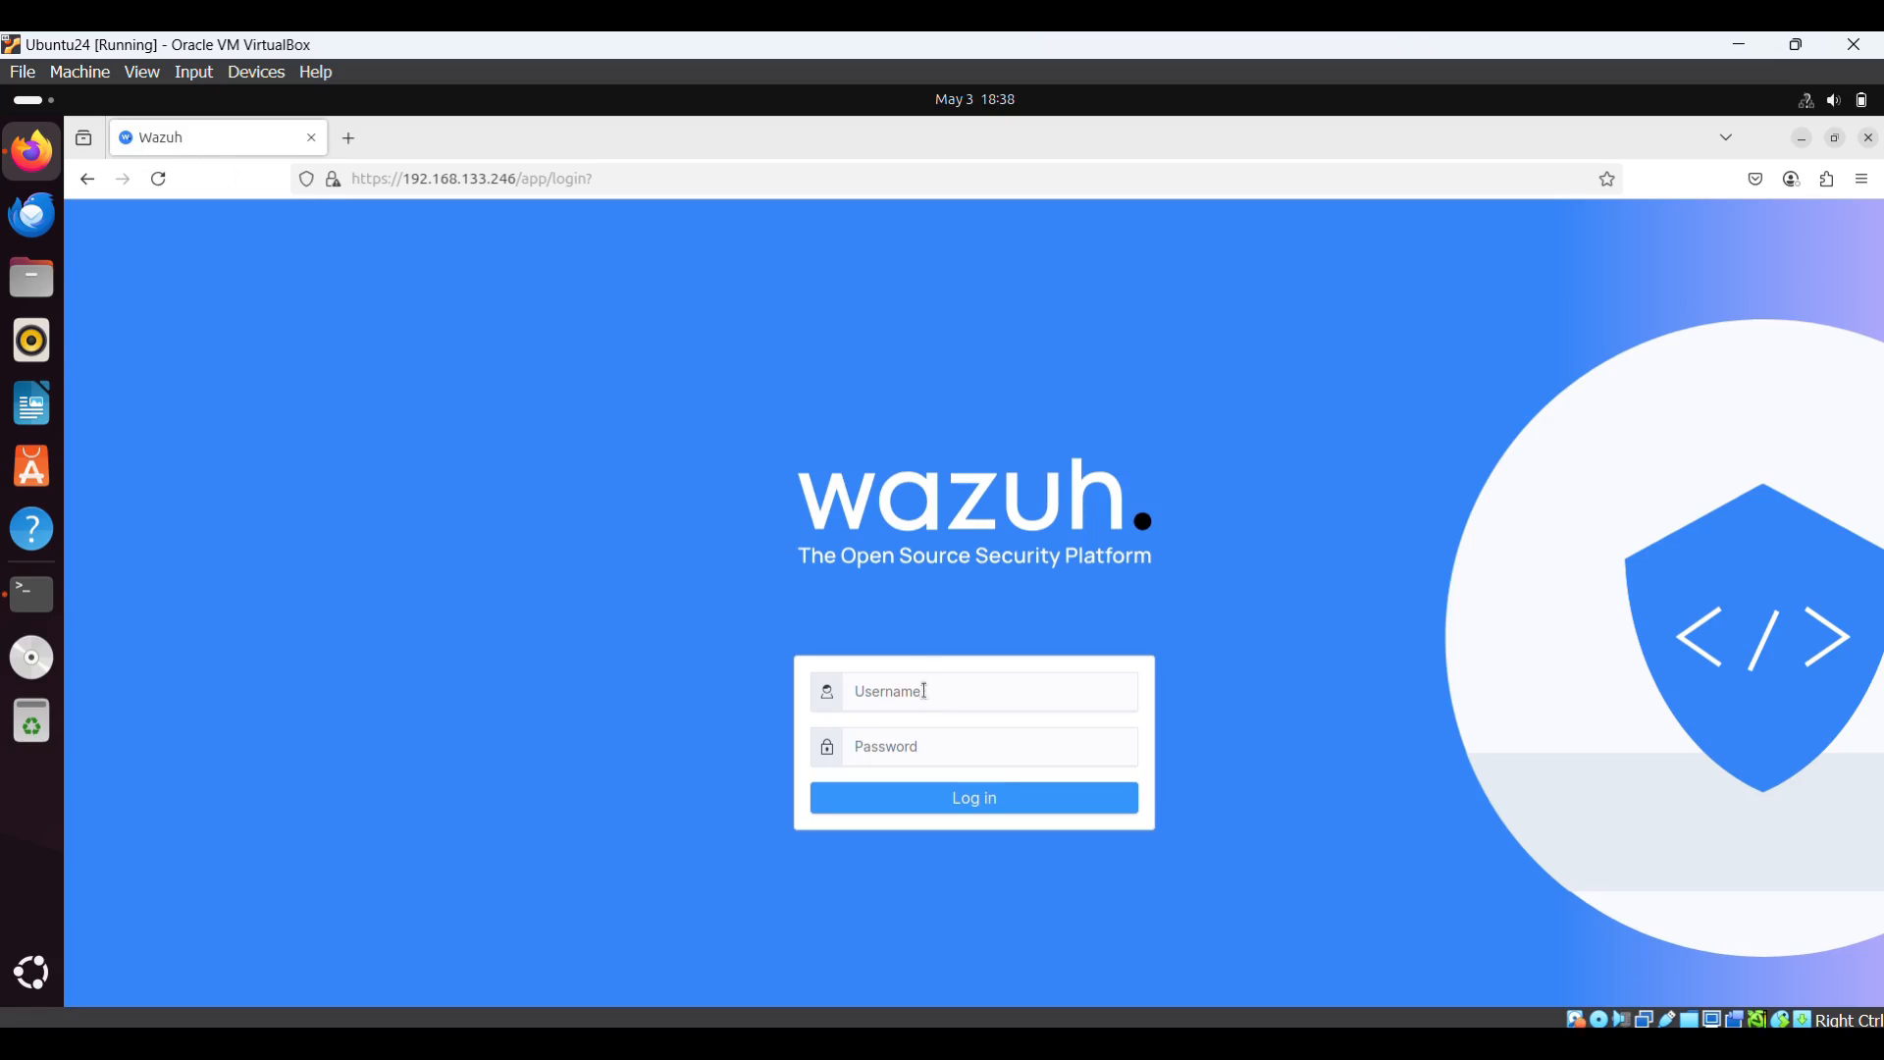
- Log in to the Wazuh dashboard as admin with the account password
{"action": "left_click", "coordinate": [925, 692]}
{"action": "type", "text": "admi"}
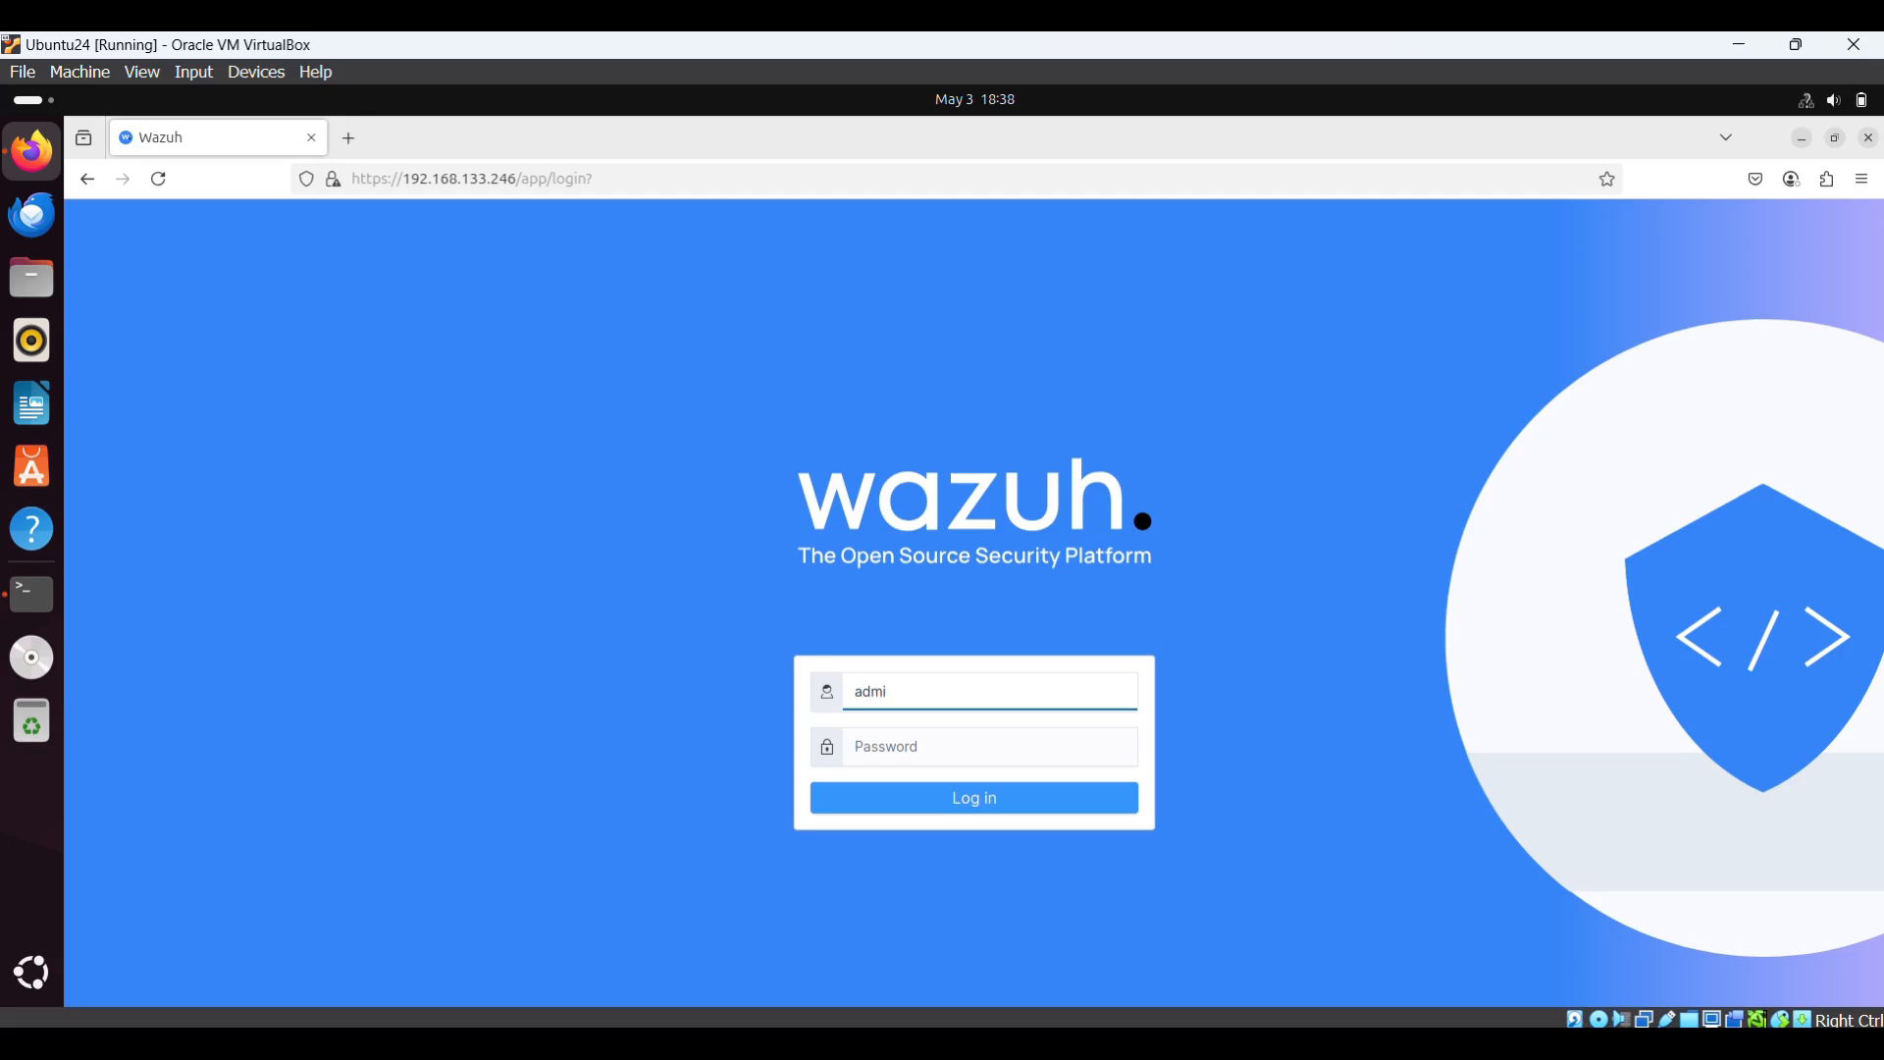
{"action": "type", "text": "n"}
{"action": "left_click", "coordinate": [913, 749]}
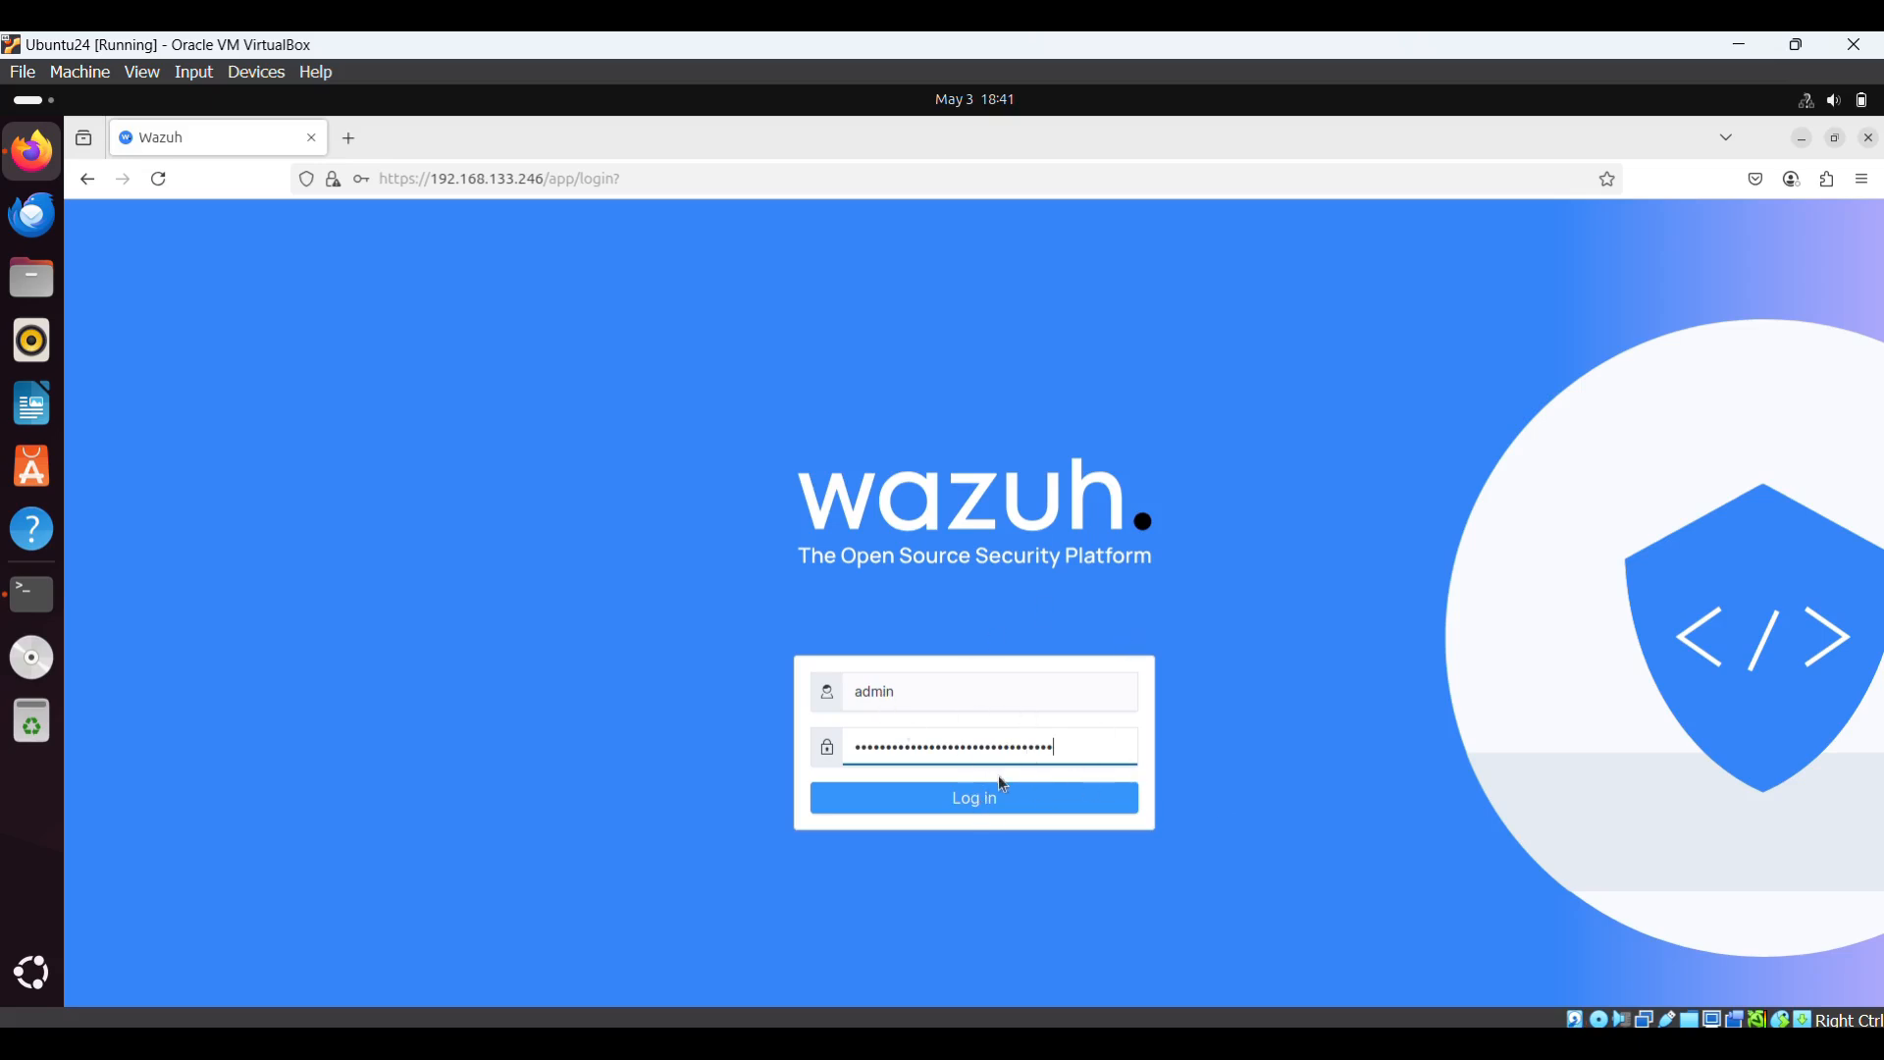
{"action": "left_click", "coordinate": [992, 803]}
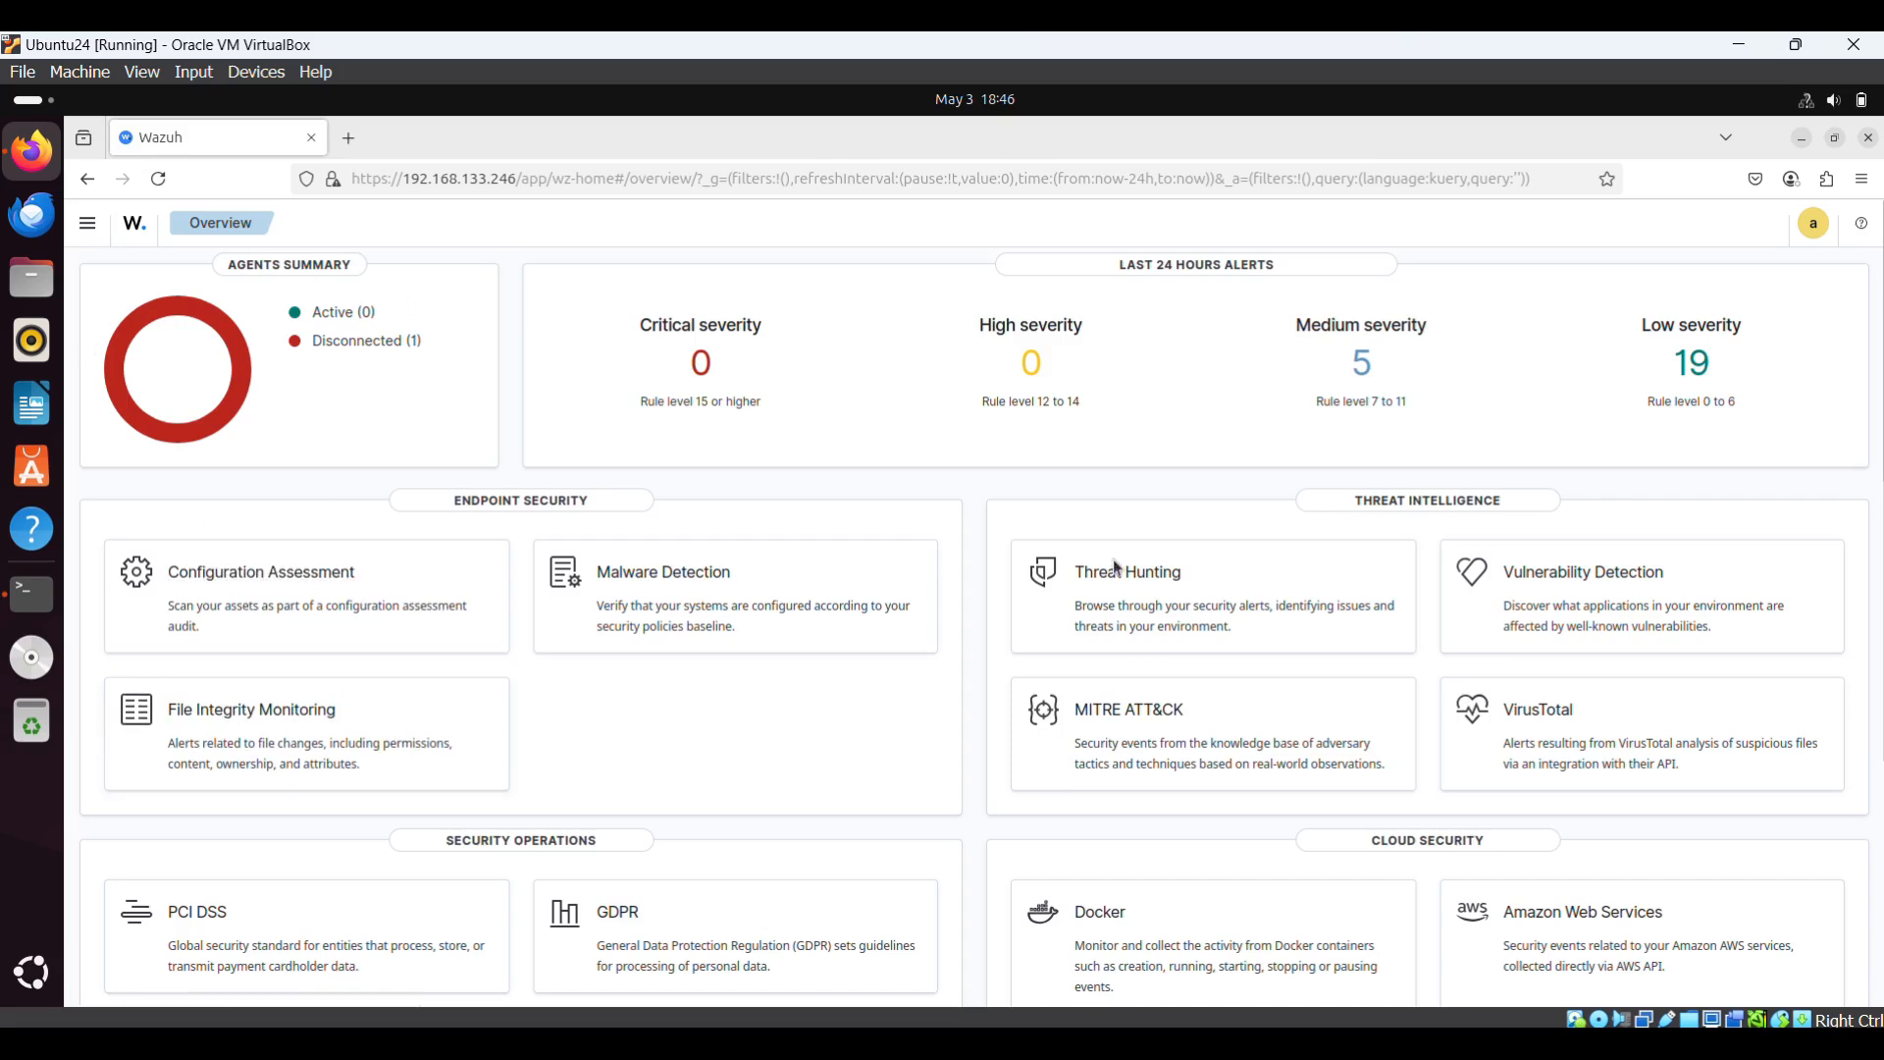
- Expand Endpoint security, Threat intelligence and Cloud security in the menu, then open File Integrity Monitoring
{"action": "left_click", "coordinate": [92, 229]}
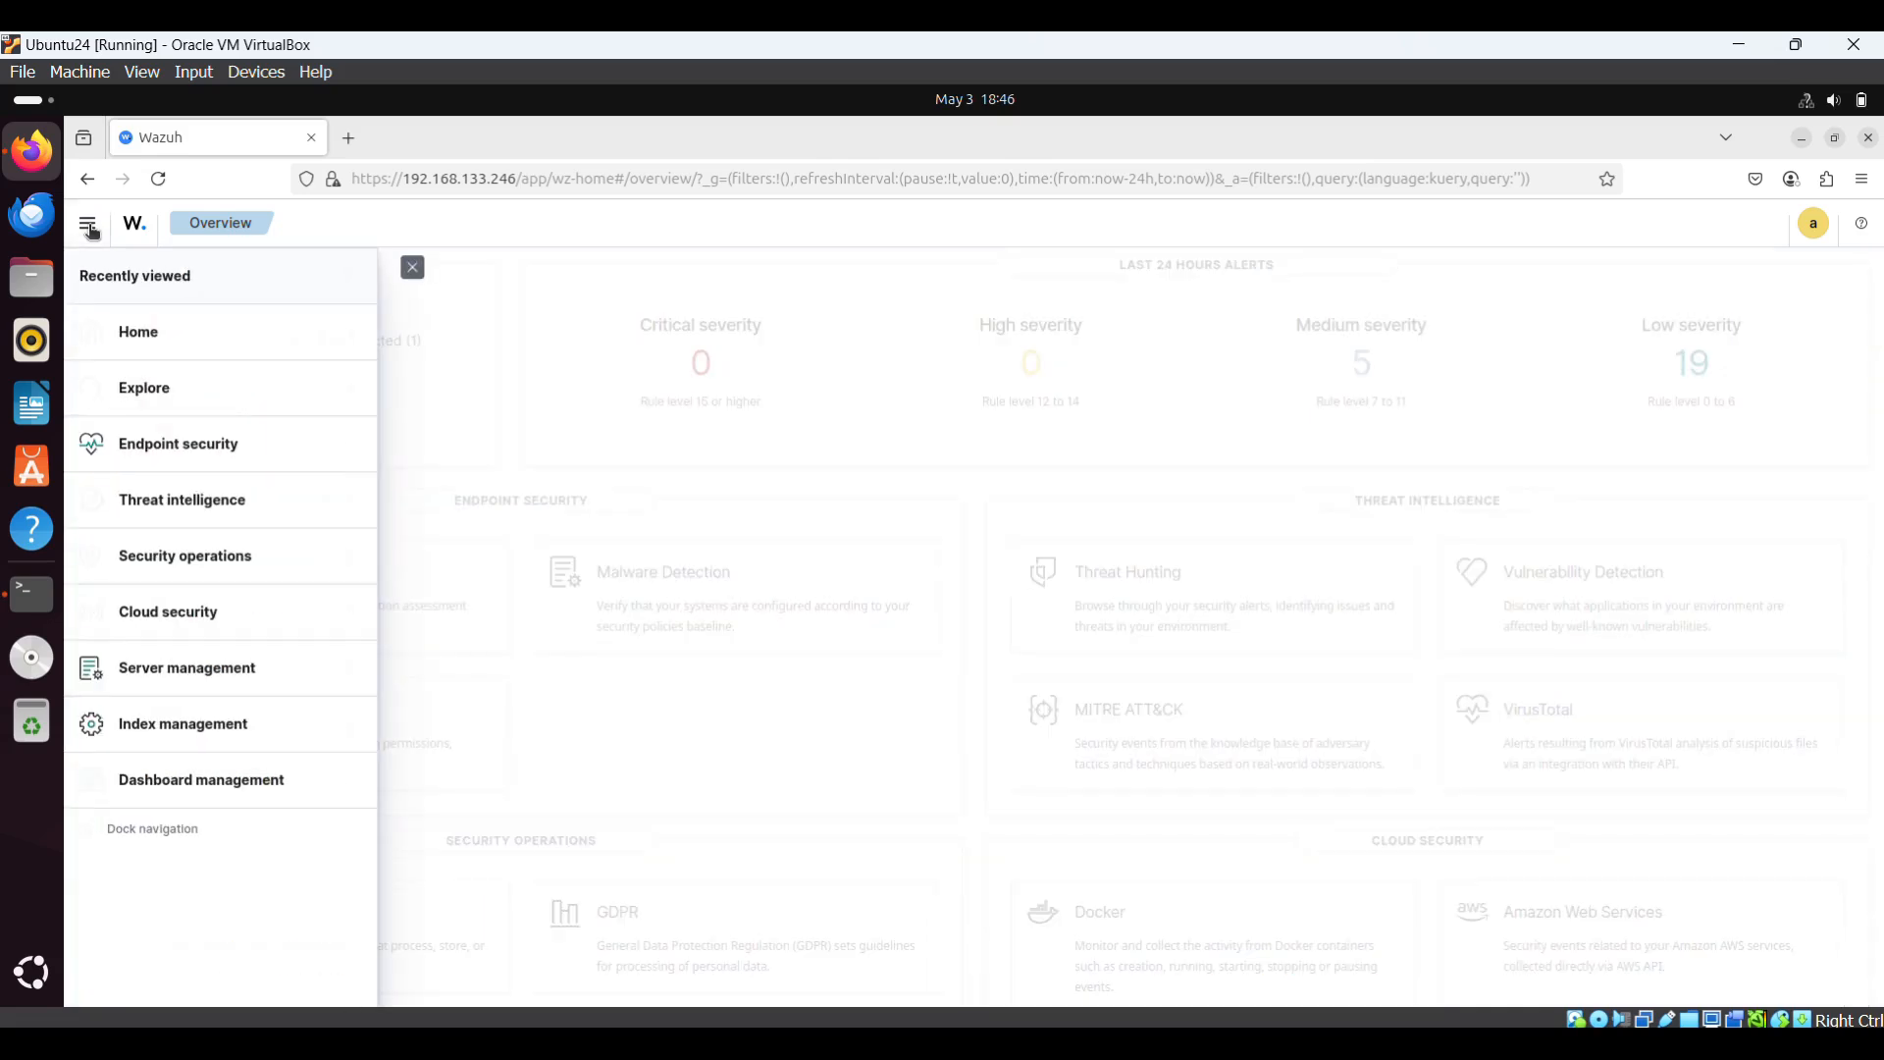
{"action": "left_click", "coordinate": [352, 449]}
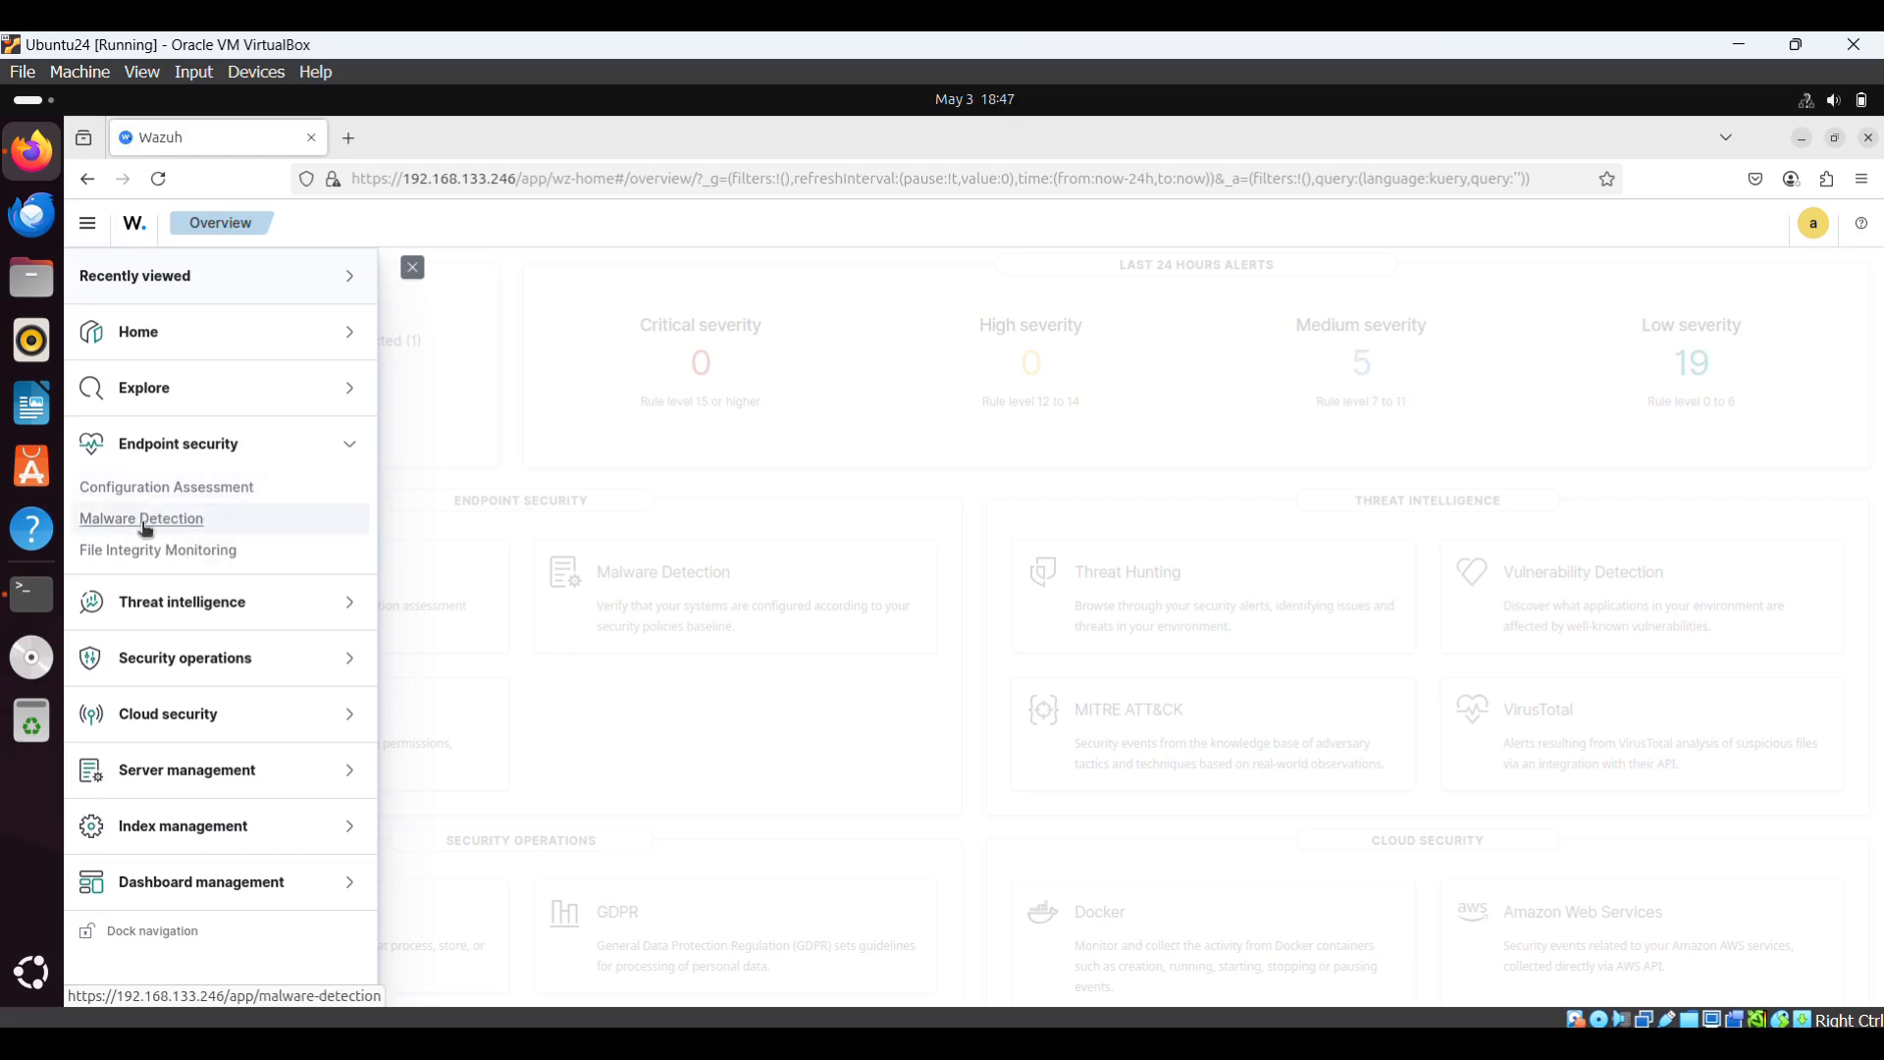
{"action": "left_click", "coordinate": [350, 618]}
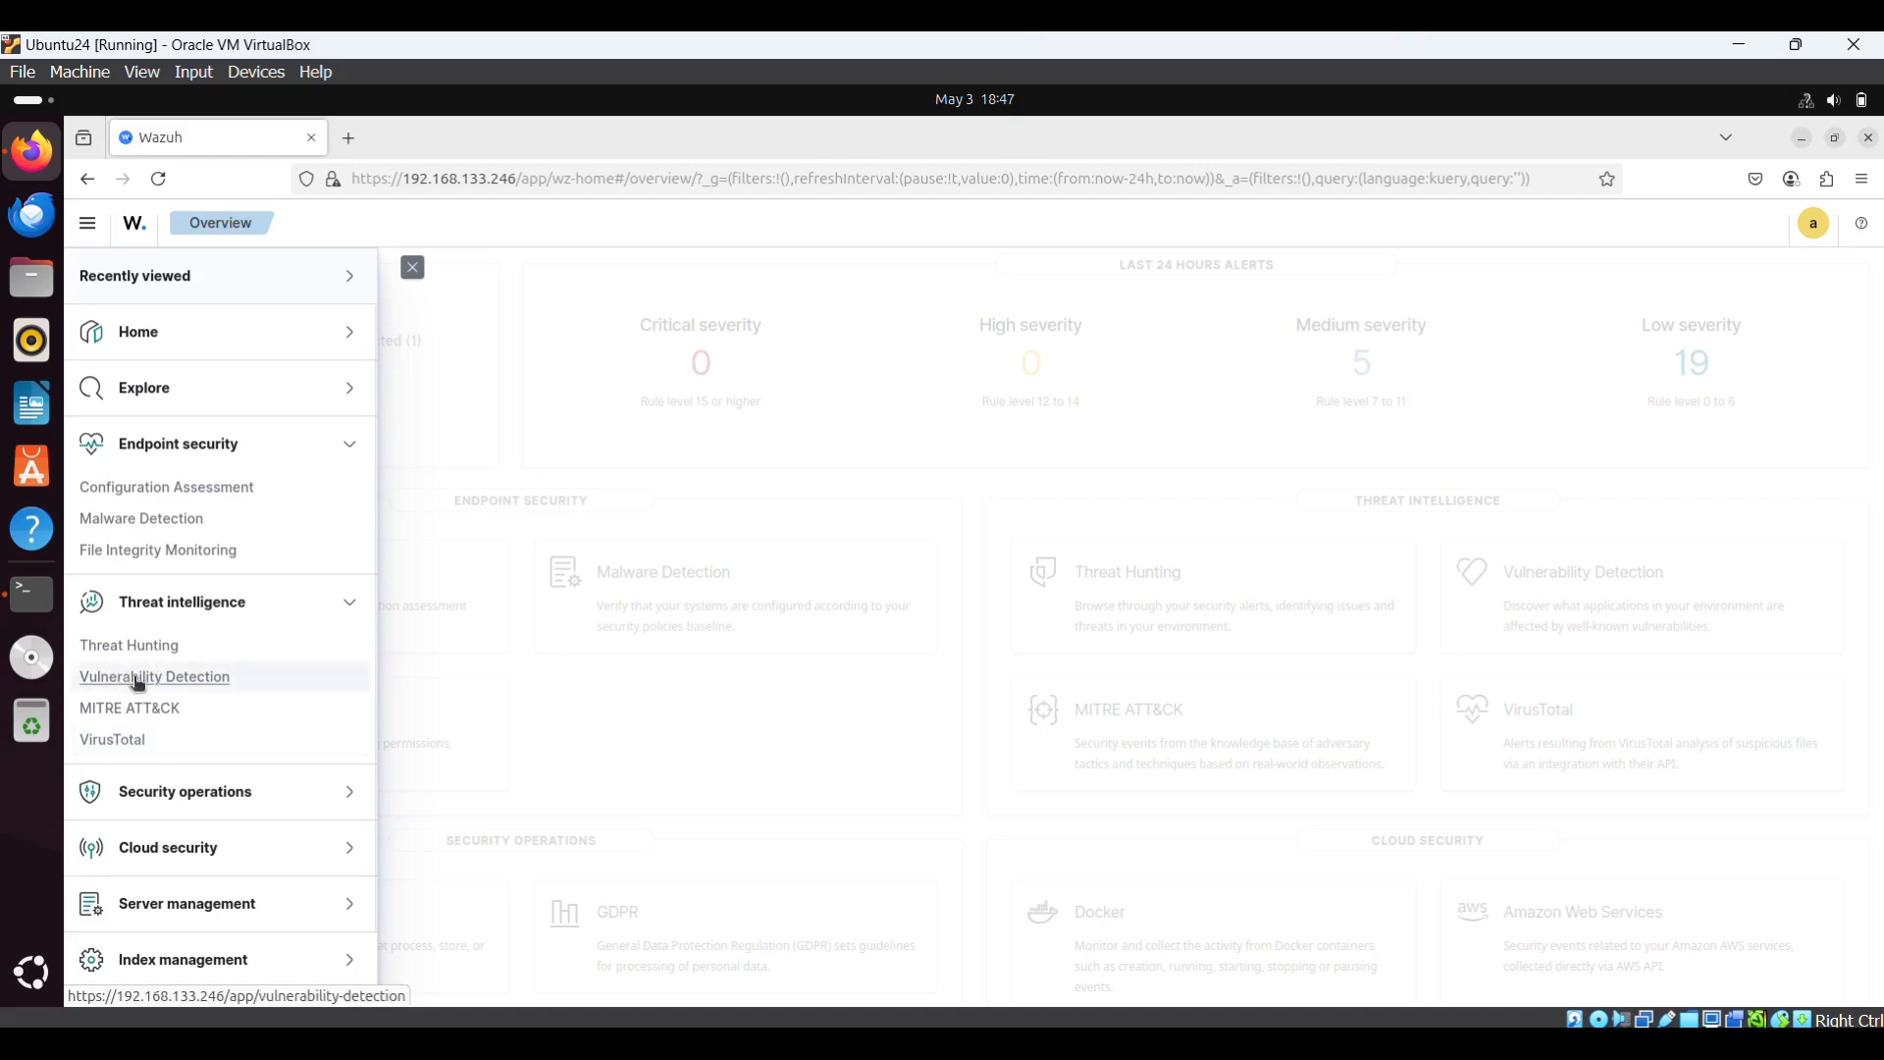
{"action": "left_click", "coordinate": [351, 850]}
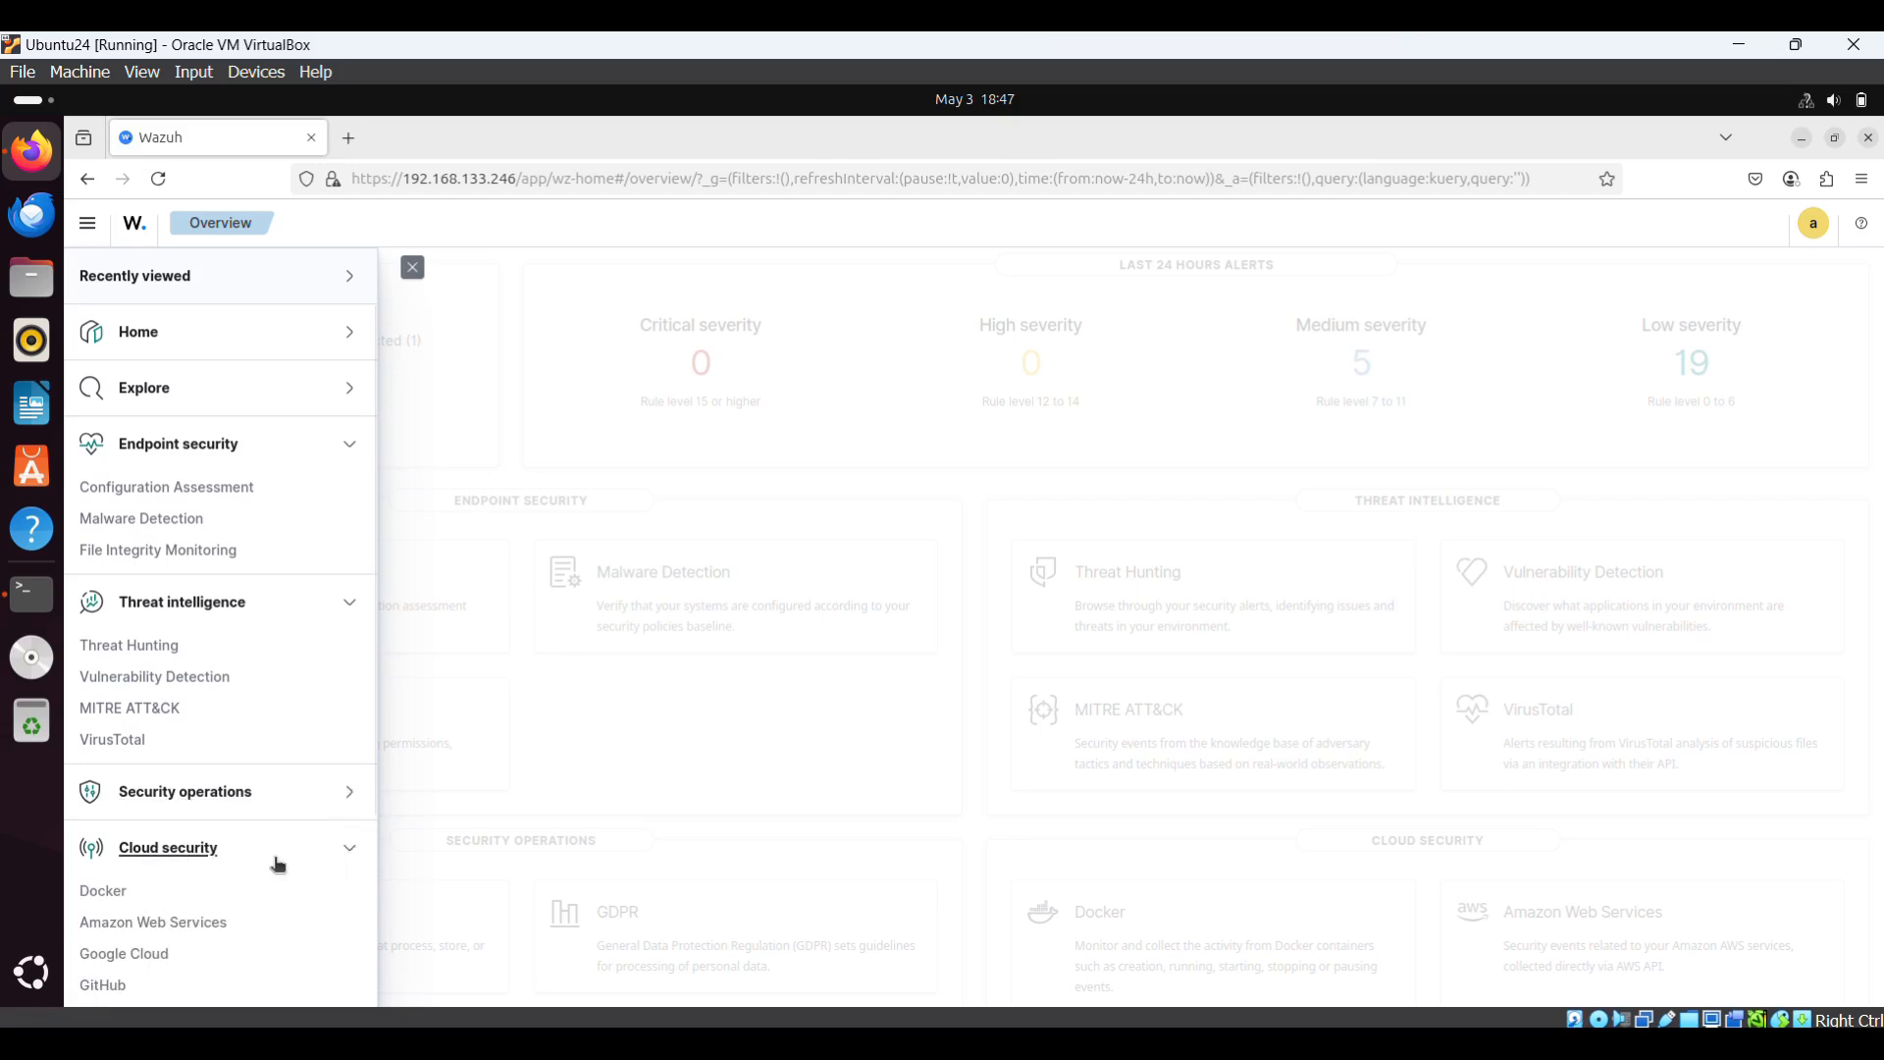
{"action": "scroll", "coordinate": [277, 864], "scroll_direction": "down", "scroll_amount": 5}
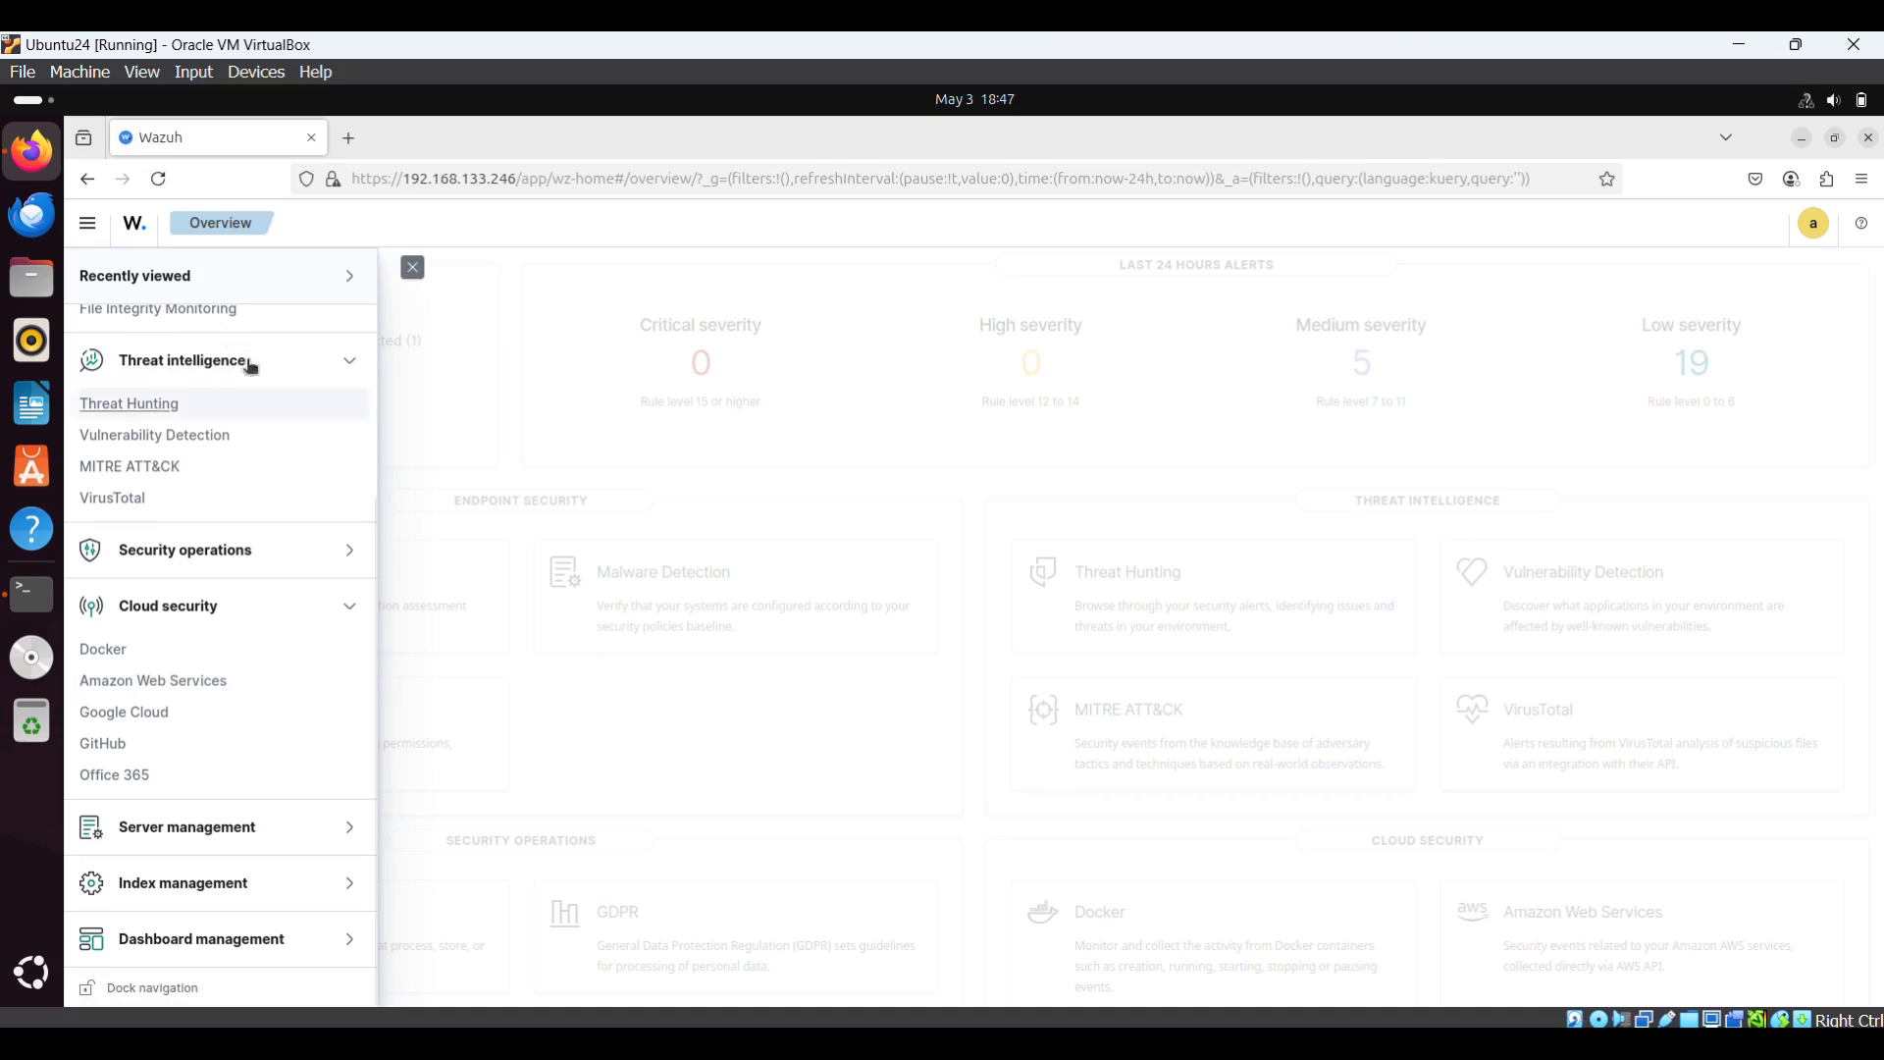
{"action": "scroll", "coordinate": [272, 459], "scroll_direction": "up", "scroll_amount": 3}
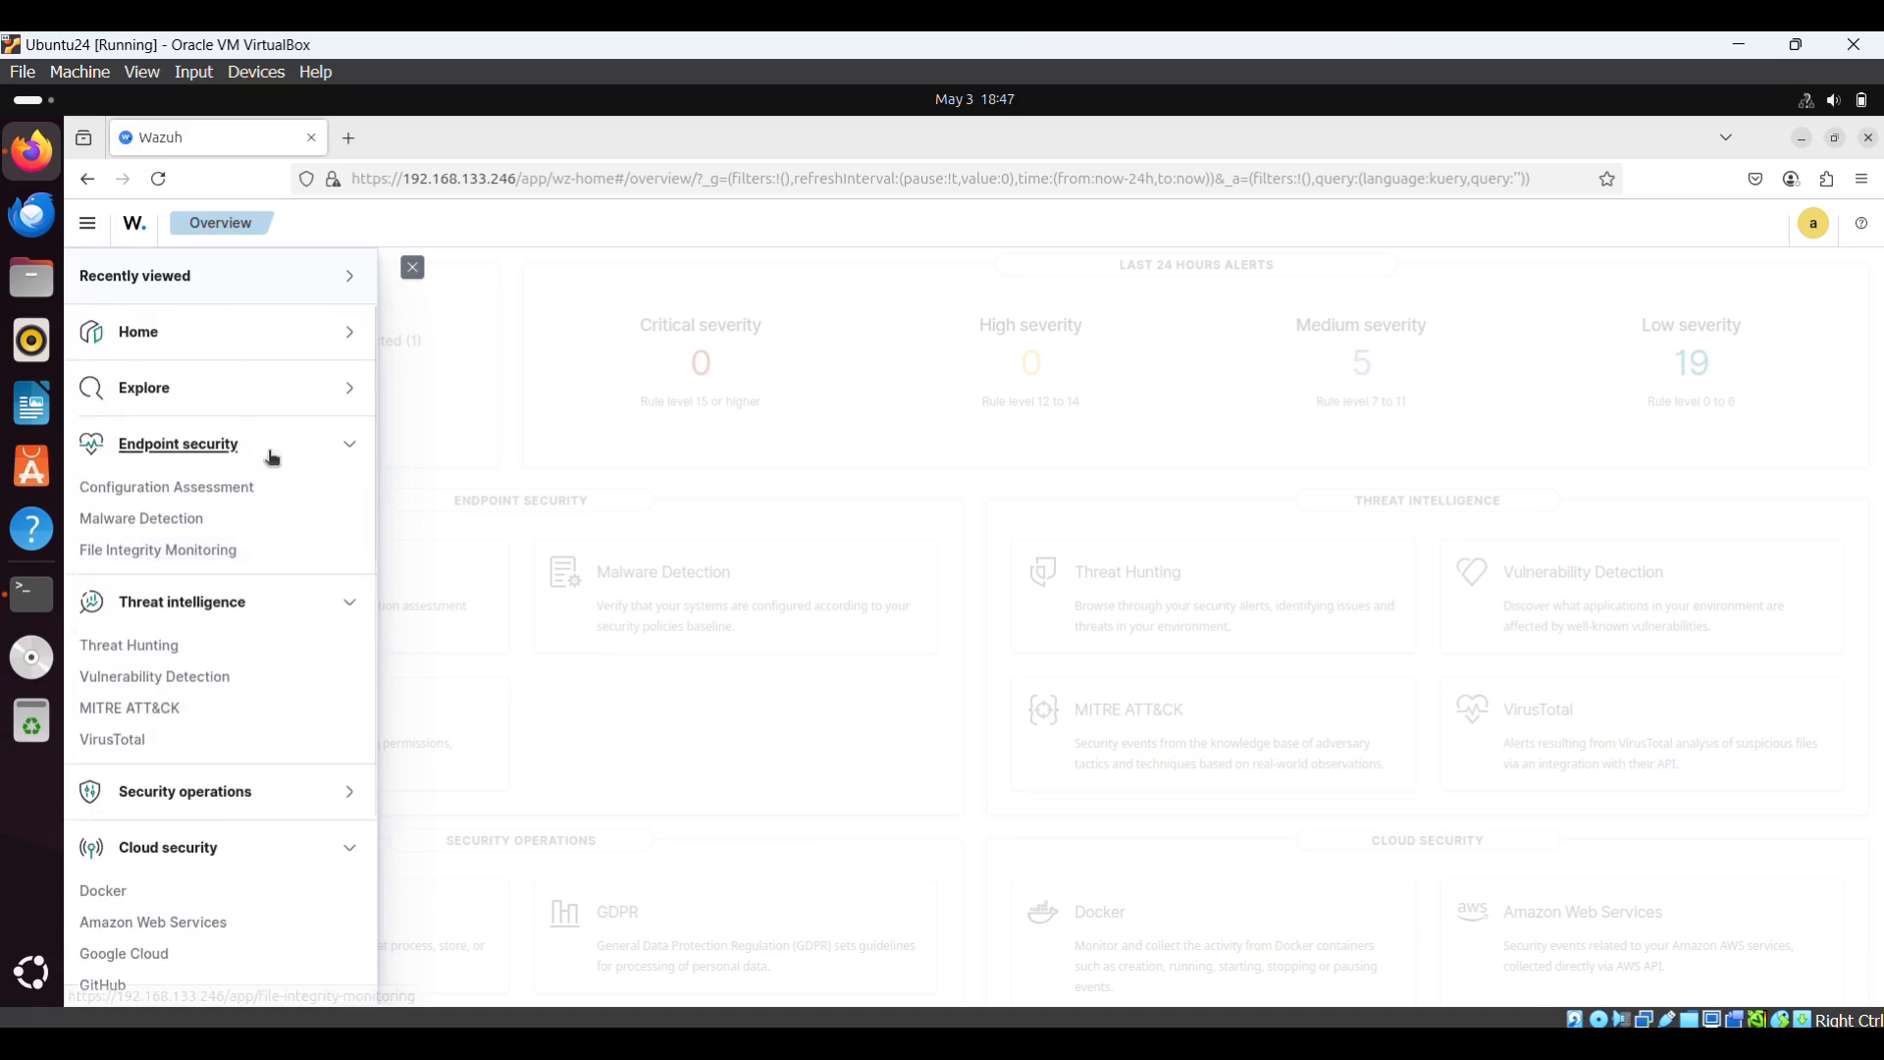
{"action": "left_click", "coordinate": [173, 552]}
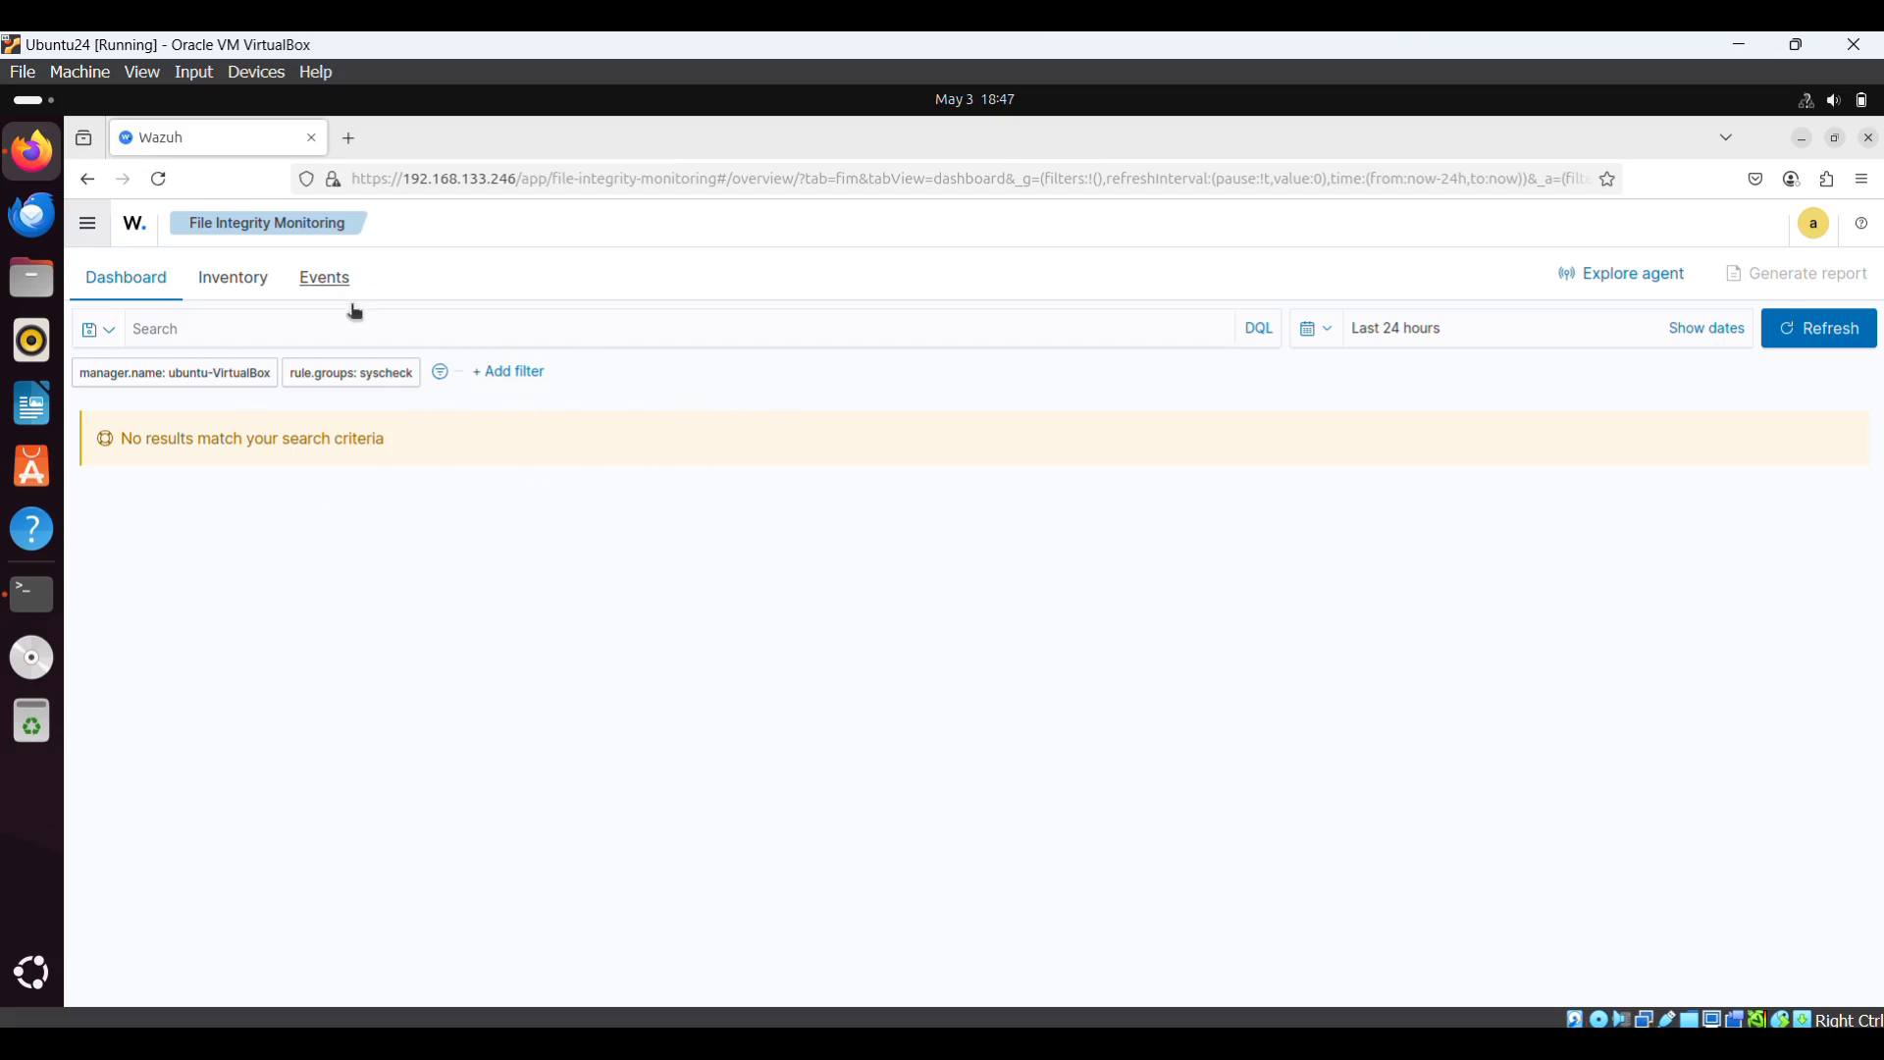
- Return to the dashboard Overview via Home, then bring the Wazuh Quickstart docs forward
{"action": "left_click", "coordinate": [89, 225]}
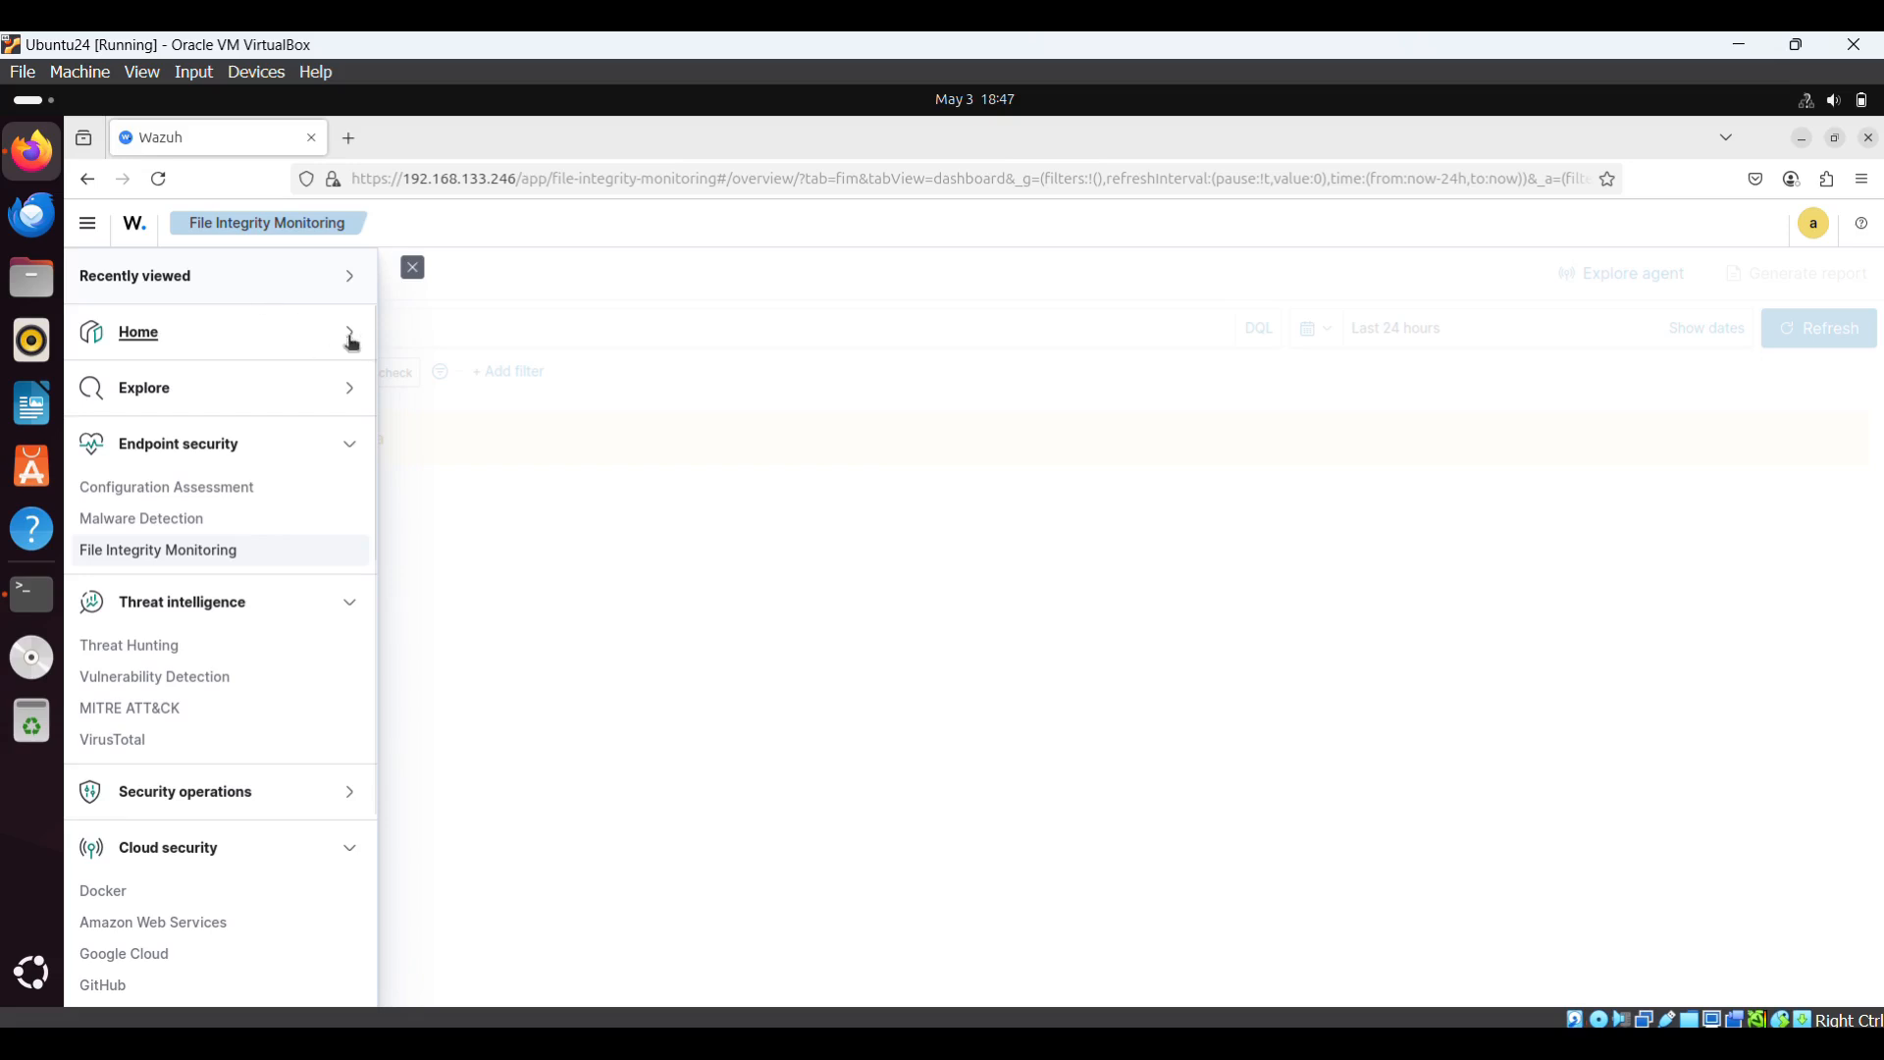
{"action": "left_click", "coordinate": [324, 352]}
{"action": "left_click", "coordinate": [116, 376]}
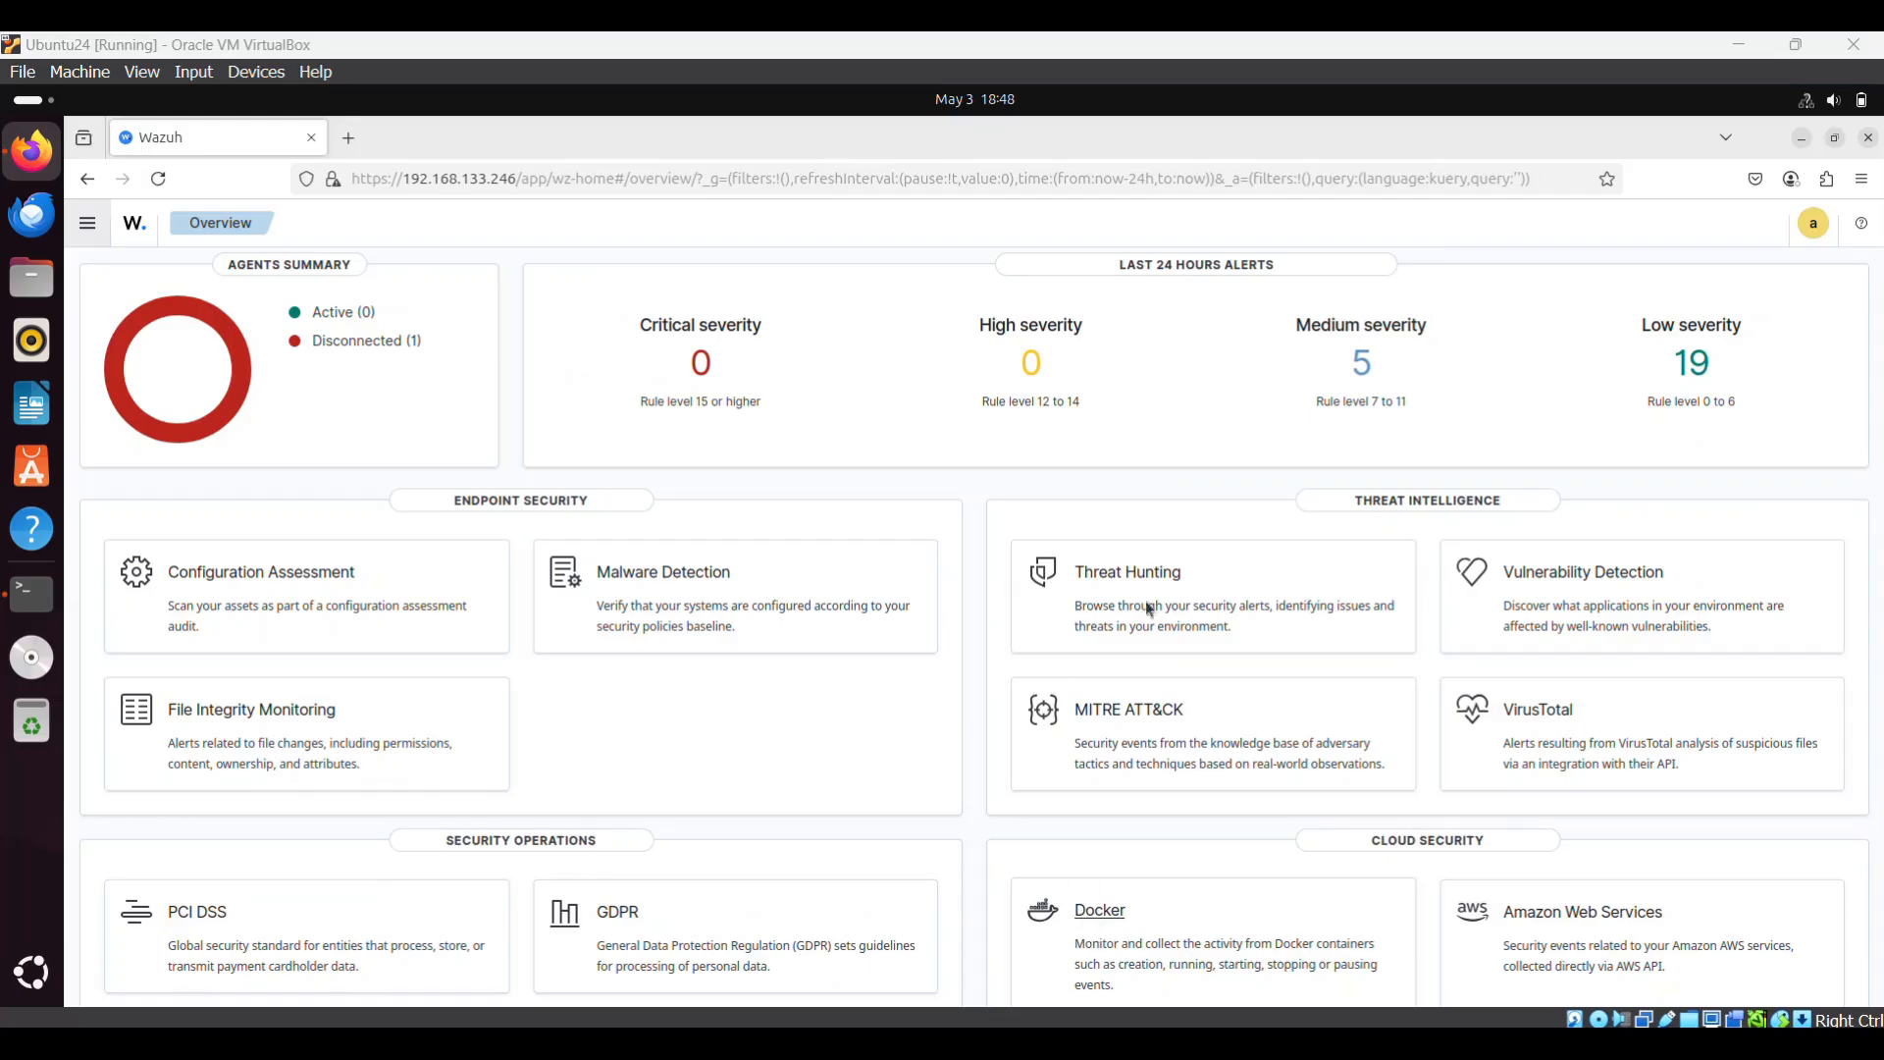
{"action": "mouse_move", "coordinate": [1080, 1042]}
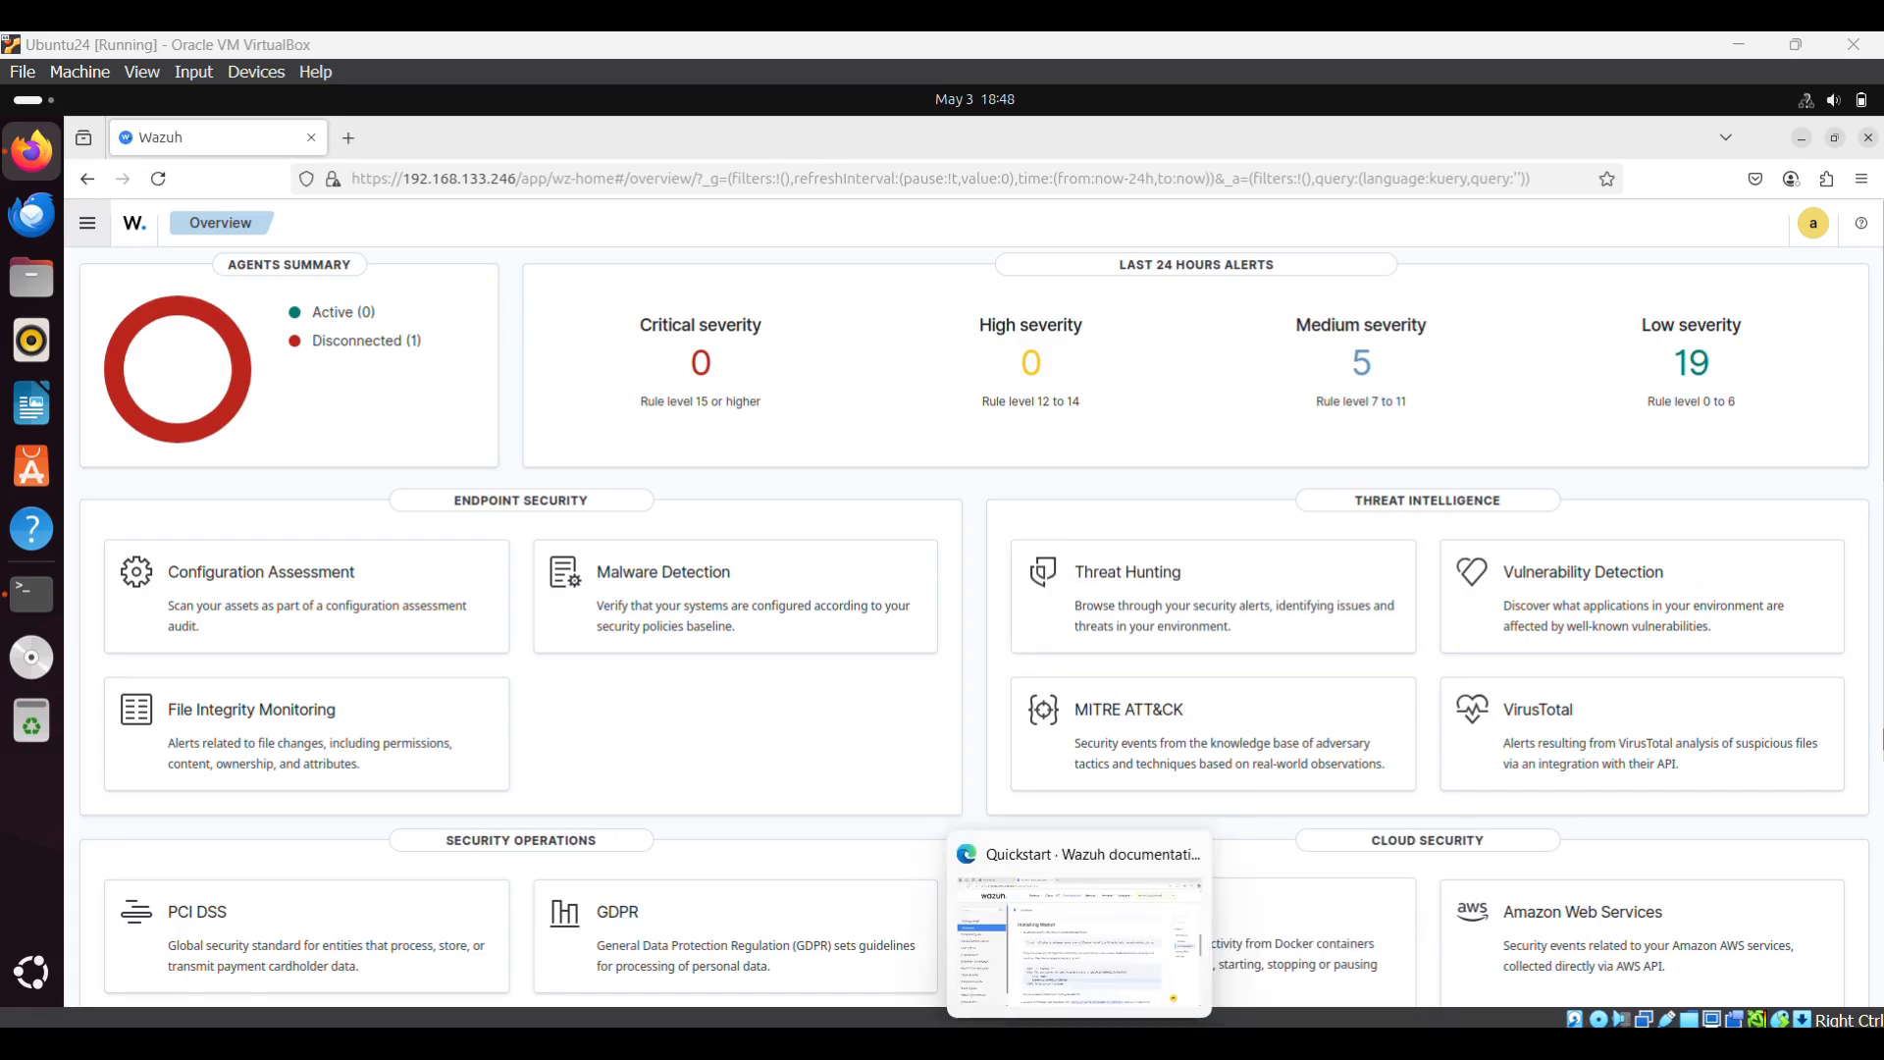
{"action": "left_click", "coordinate": [1079, 938]}
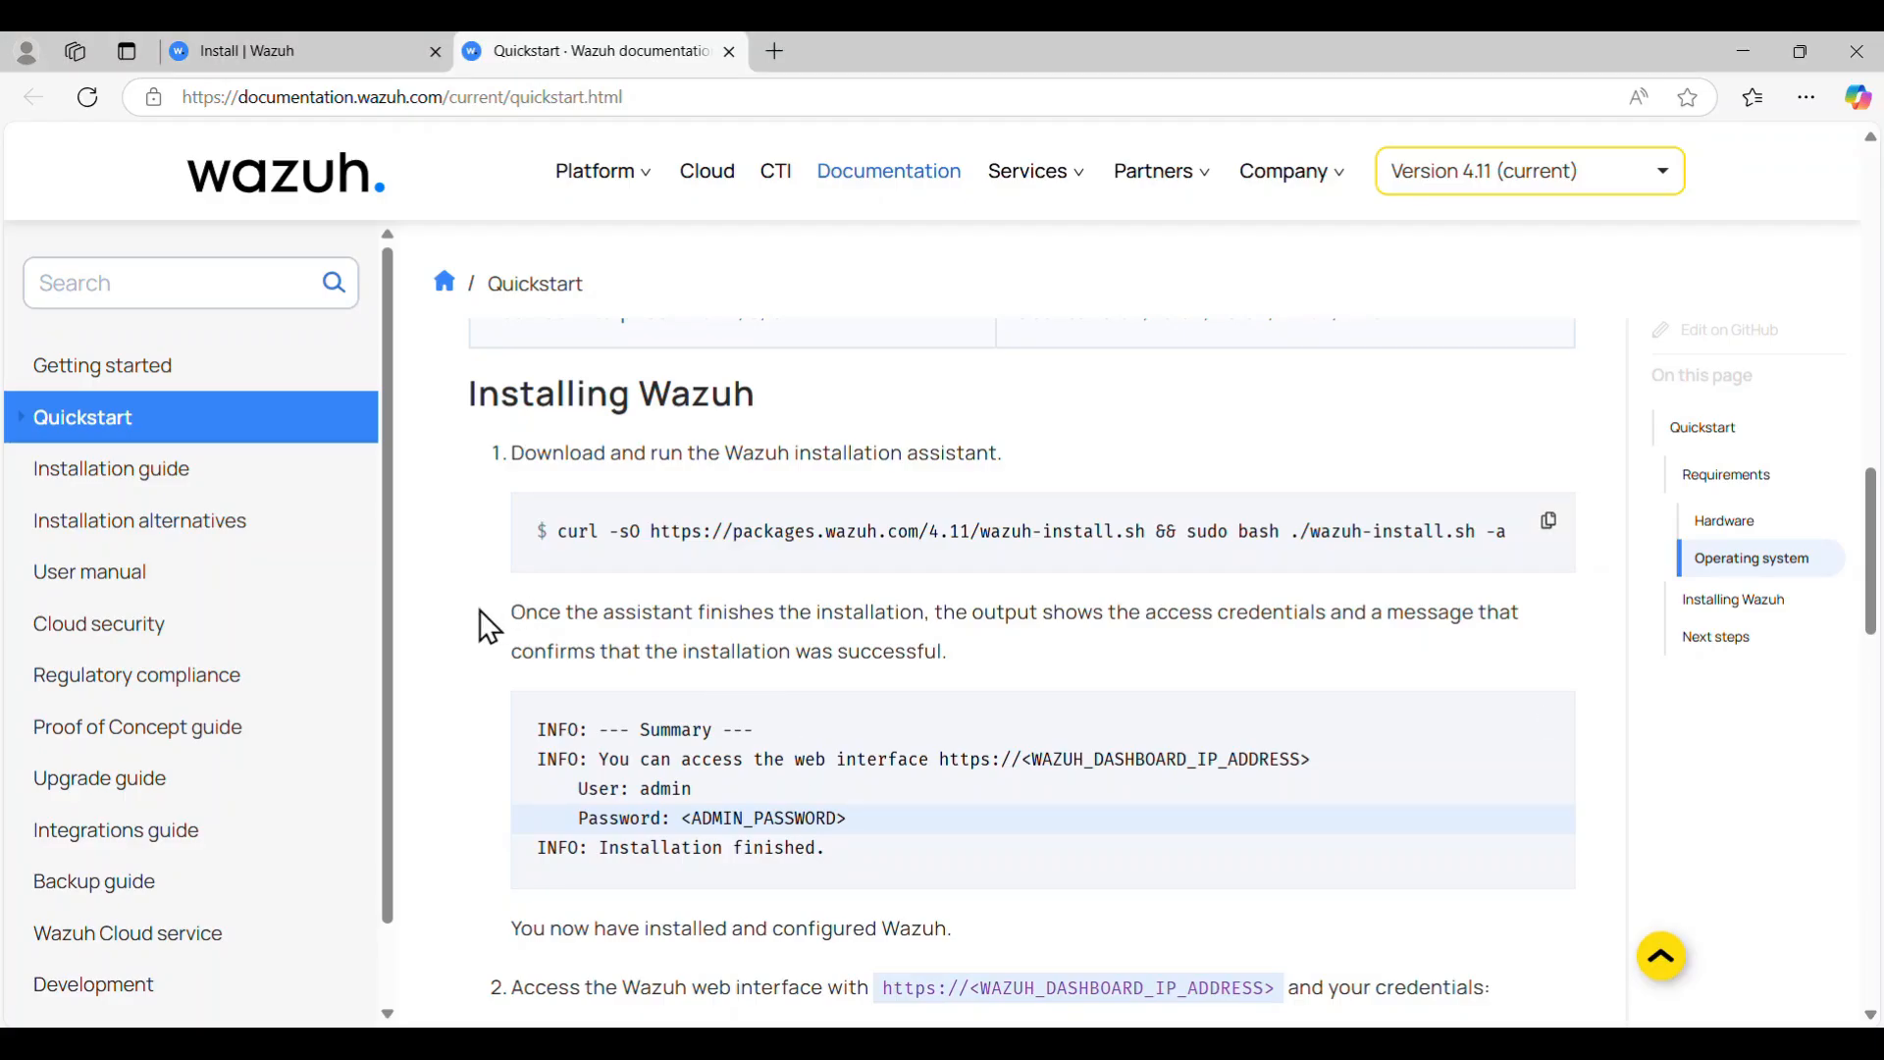
- Scroll the Quickstart page to Next steps and highlight the sentence about deploying the Wazuh agent
{"action": "scroll", "coordinate": [481, 613], "scroll_direction": "down", "scroll_amount": 10}
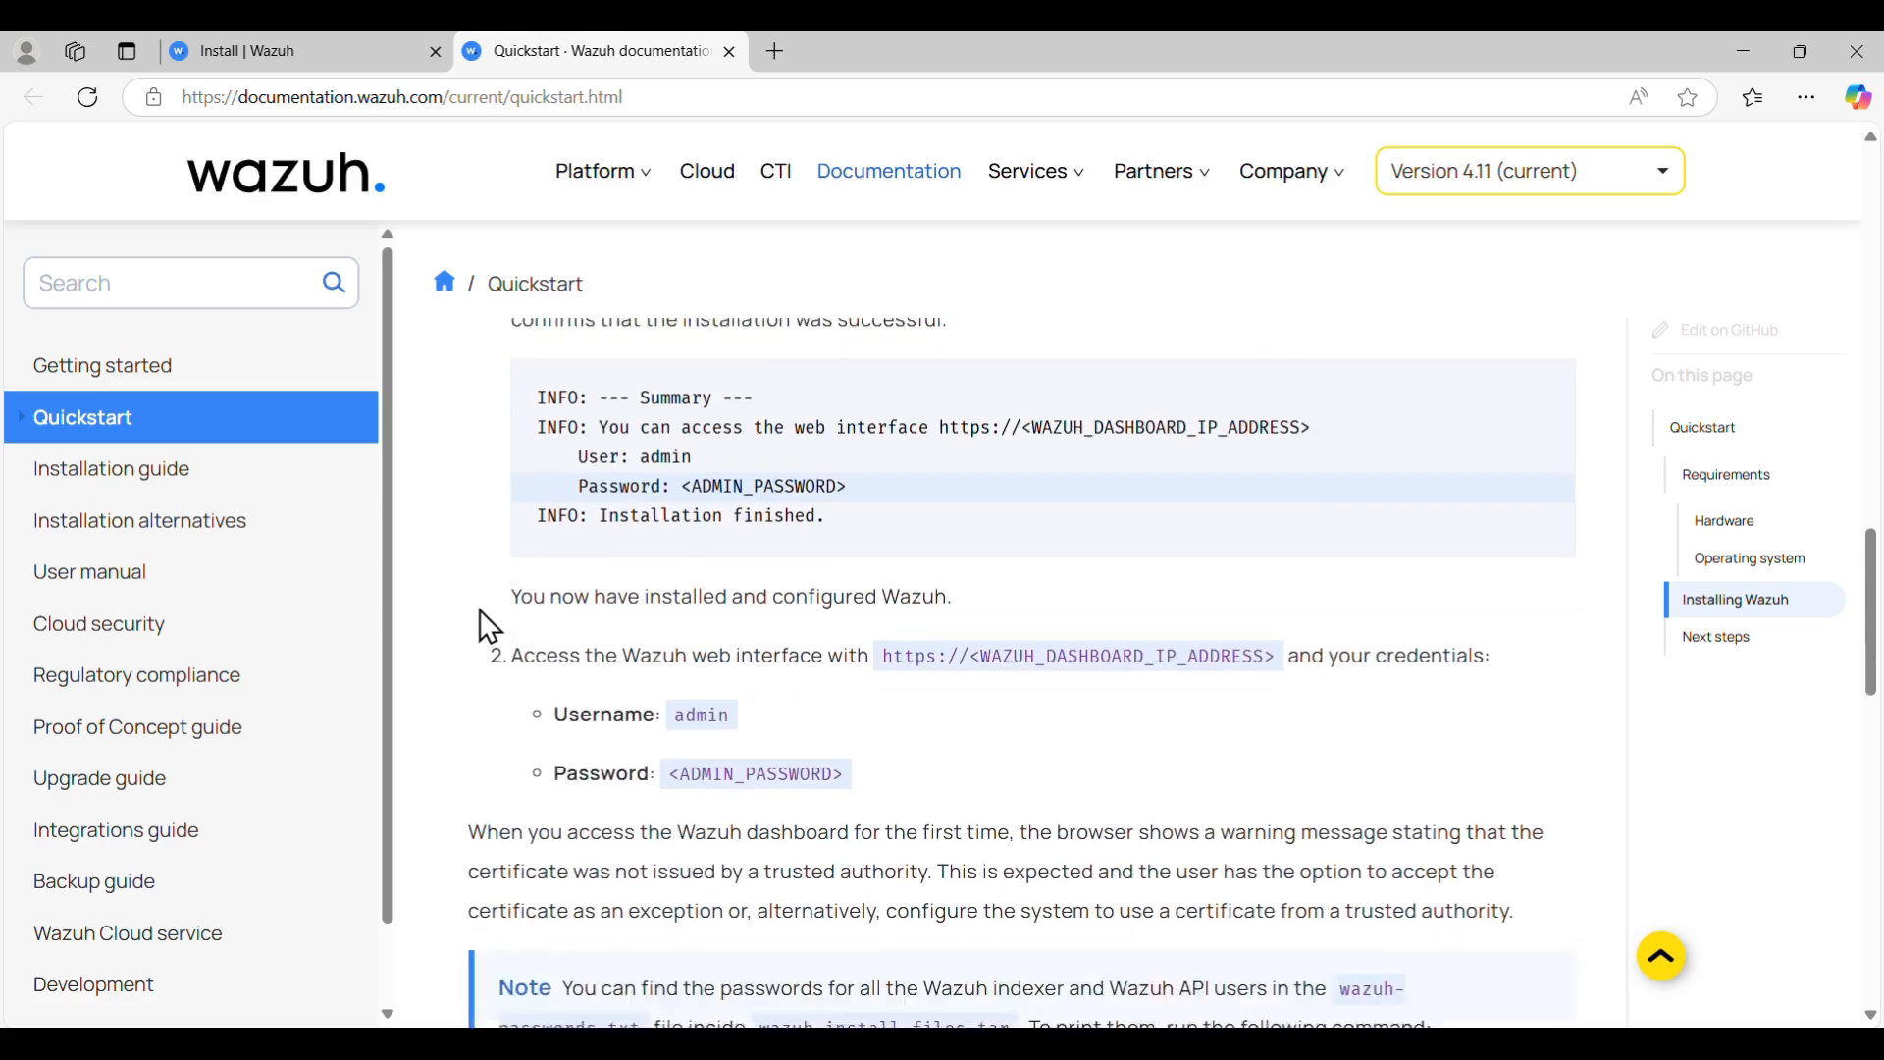
{"action": "scroll", "coordinate": [480, 612], "scroll_direction": "down", "scroll_amount": 10}
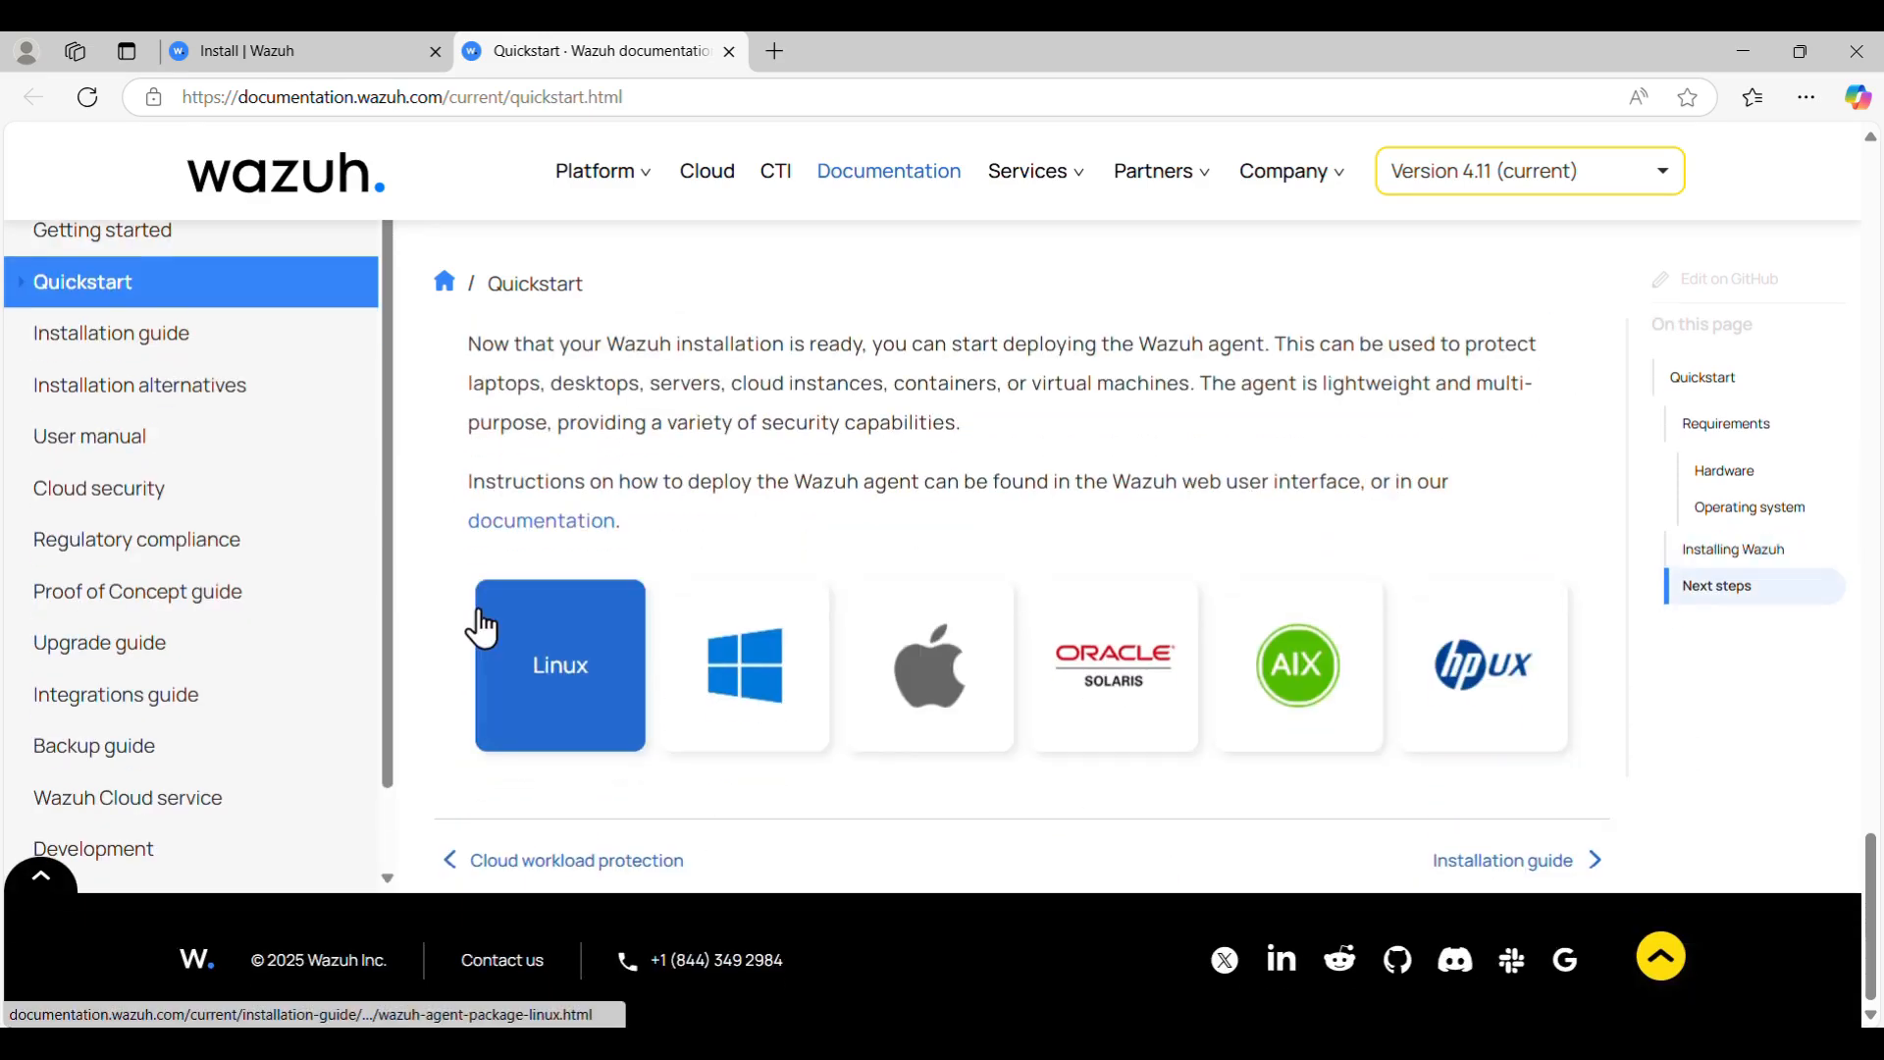
{"action": "scroll", "coordinate": [479, 612], "scroll_direction": "up", "scroll_amount": 8}
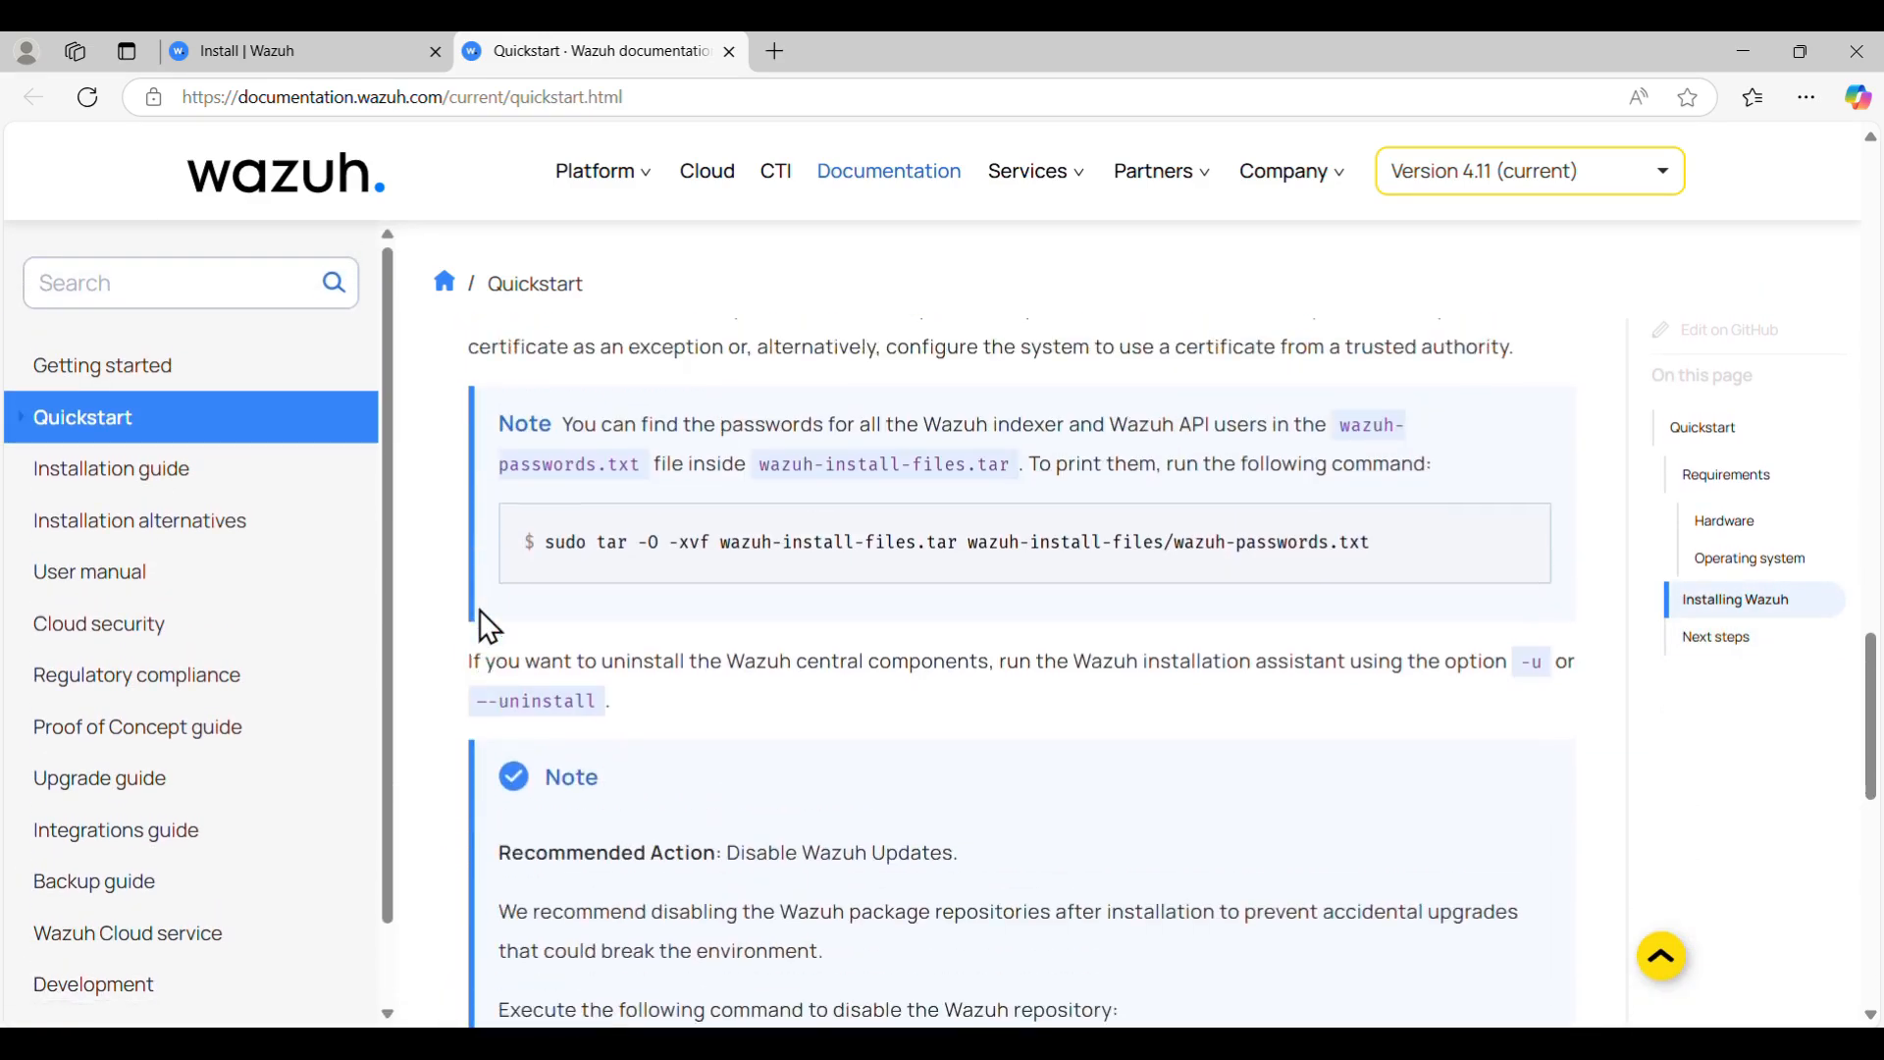
{"action": "scroll", "coordinate": [479, 609], "scroll_direction": "down", "scroll_amount": 9}
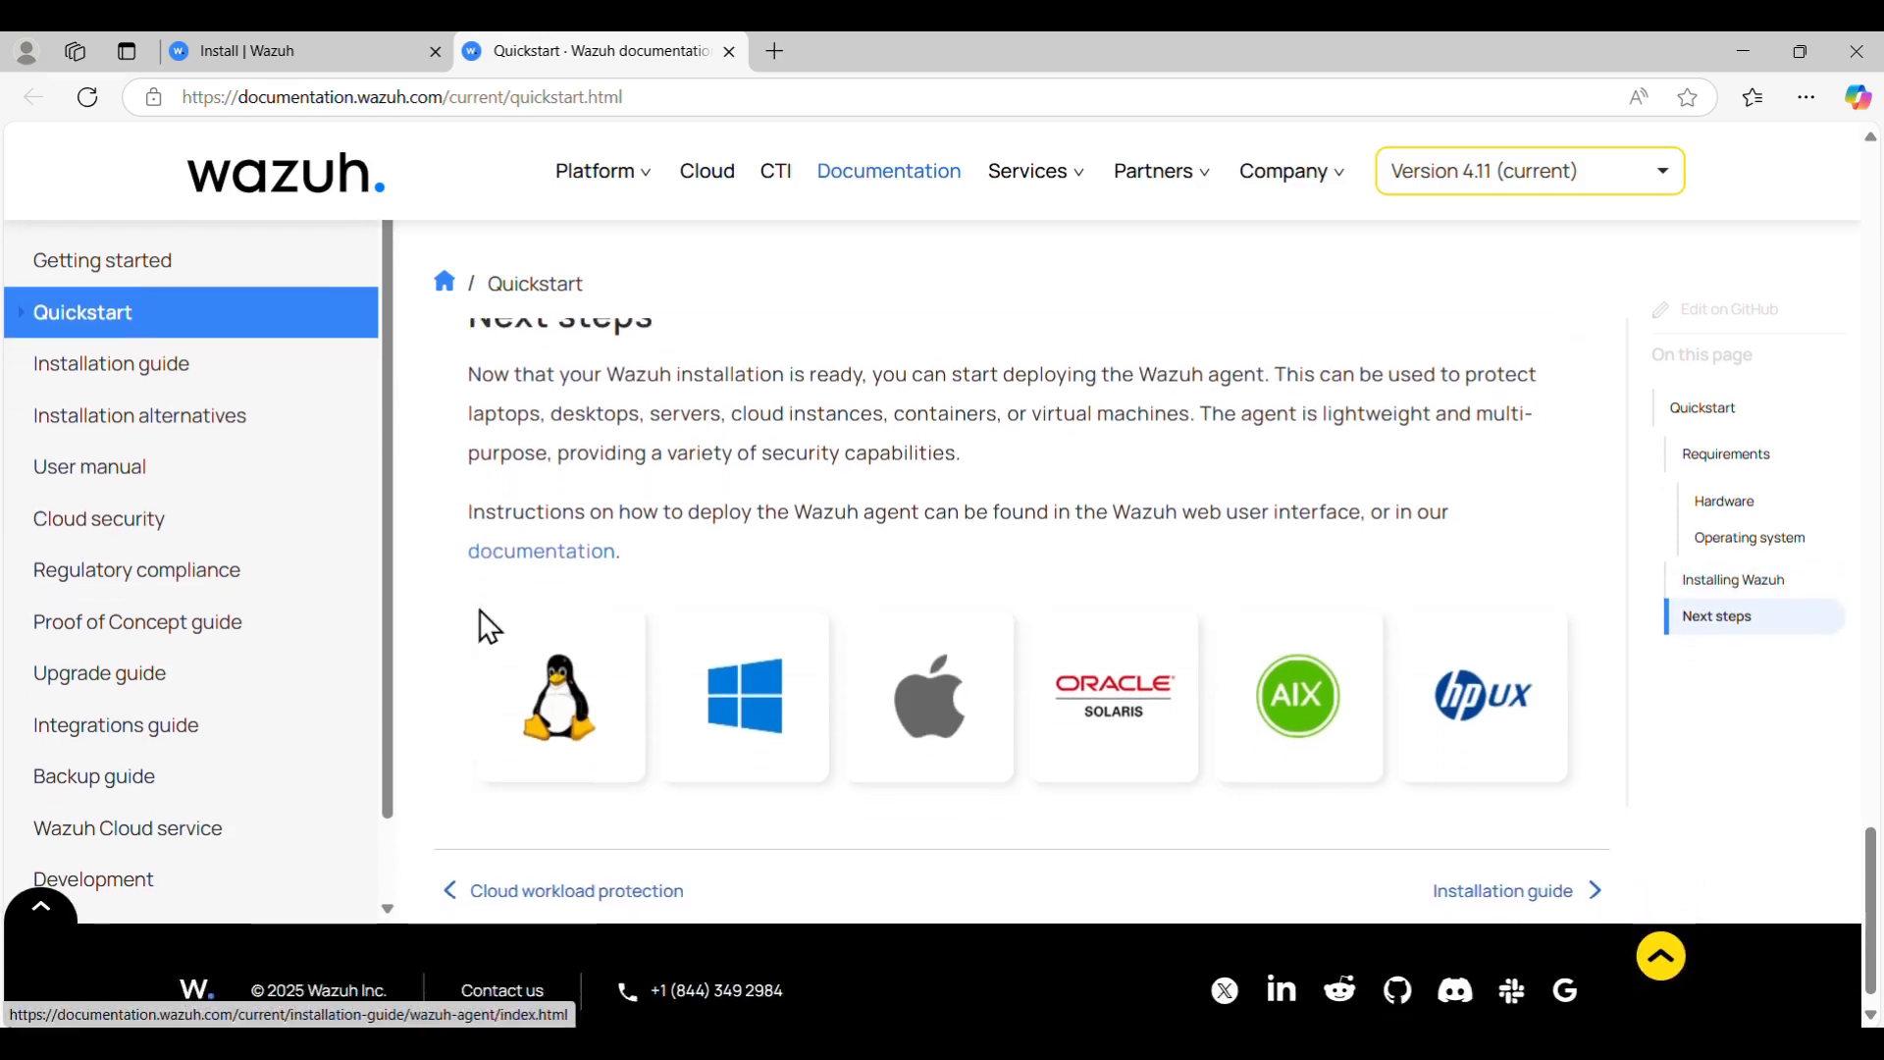
{"action": "scroll", "coordinate": [703, 520], "scroll_direction": "up", "scroll_amount": 2}
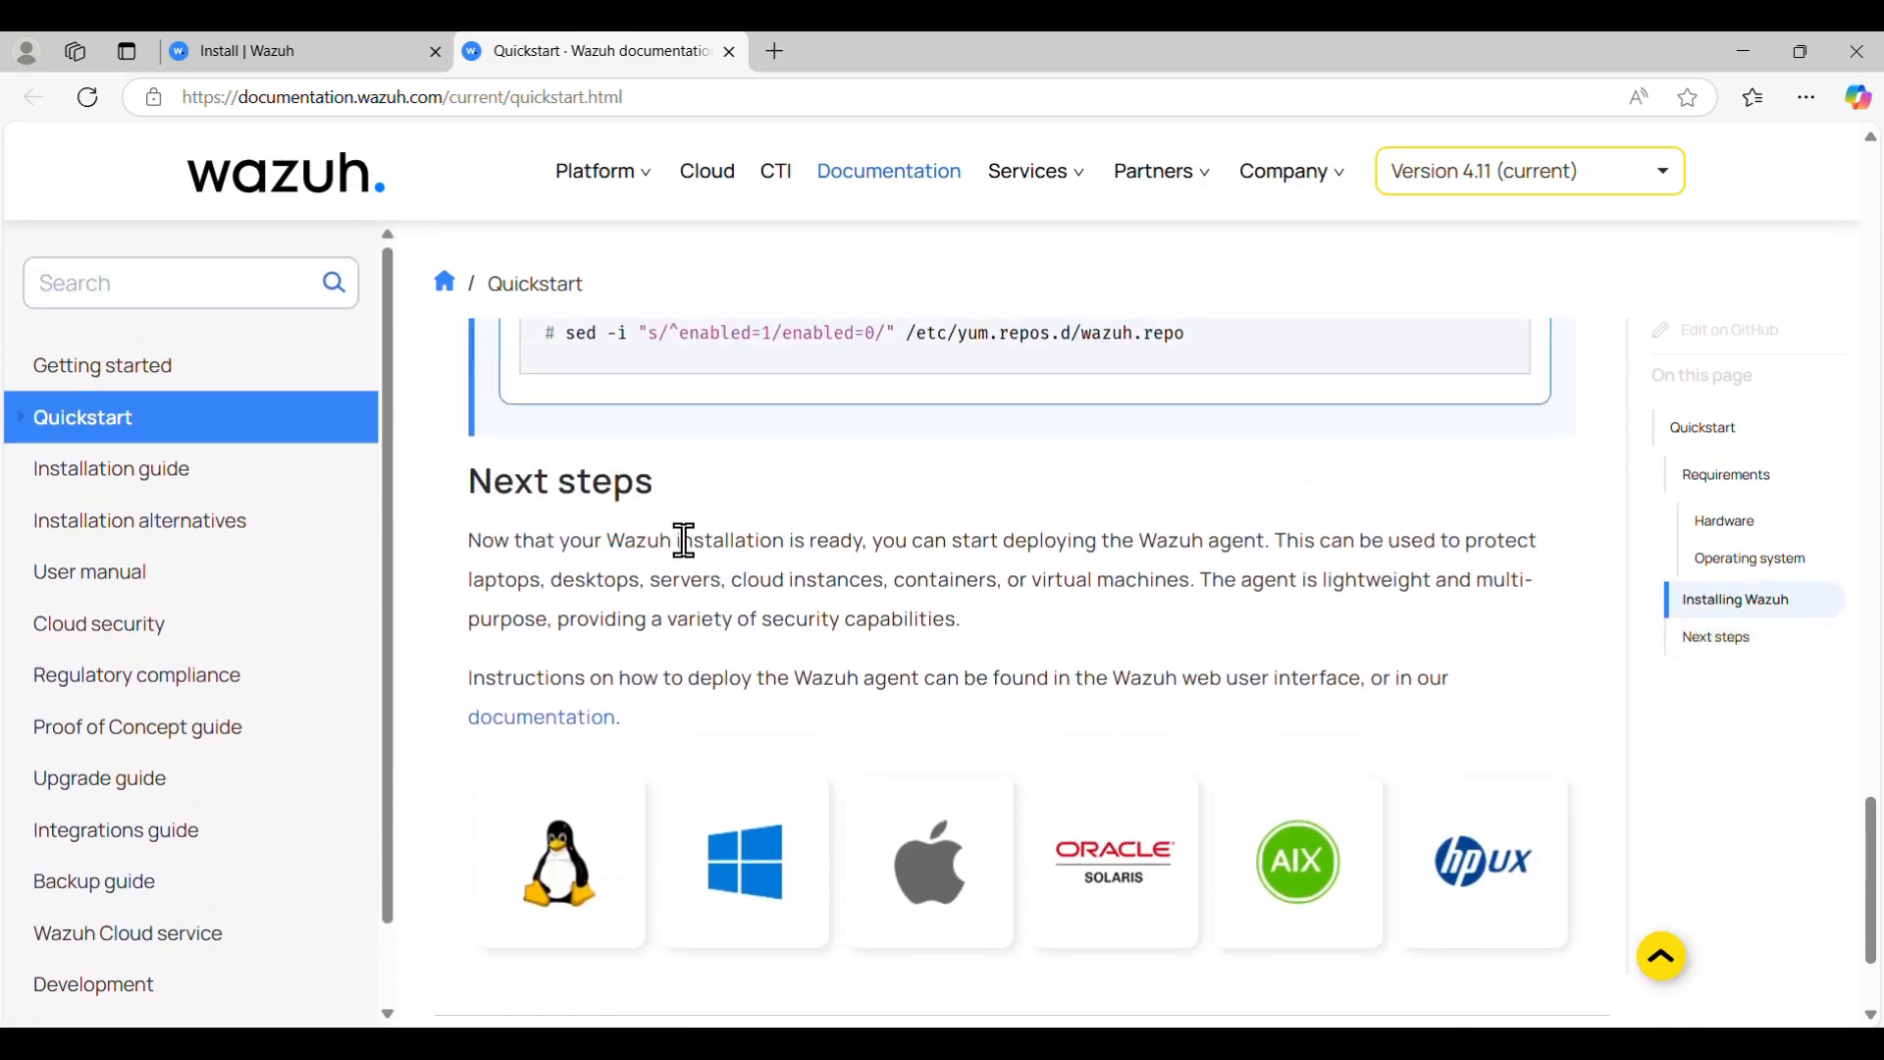
{"action": "scroll", "coordinate": [697, 543], "scroll_direction": "up", "scroll_amount": 5}
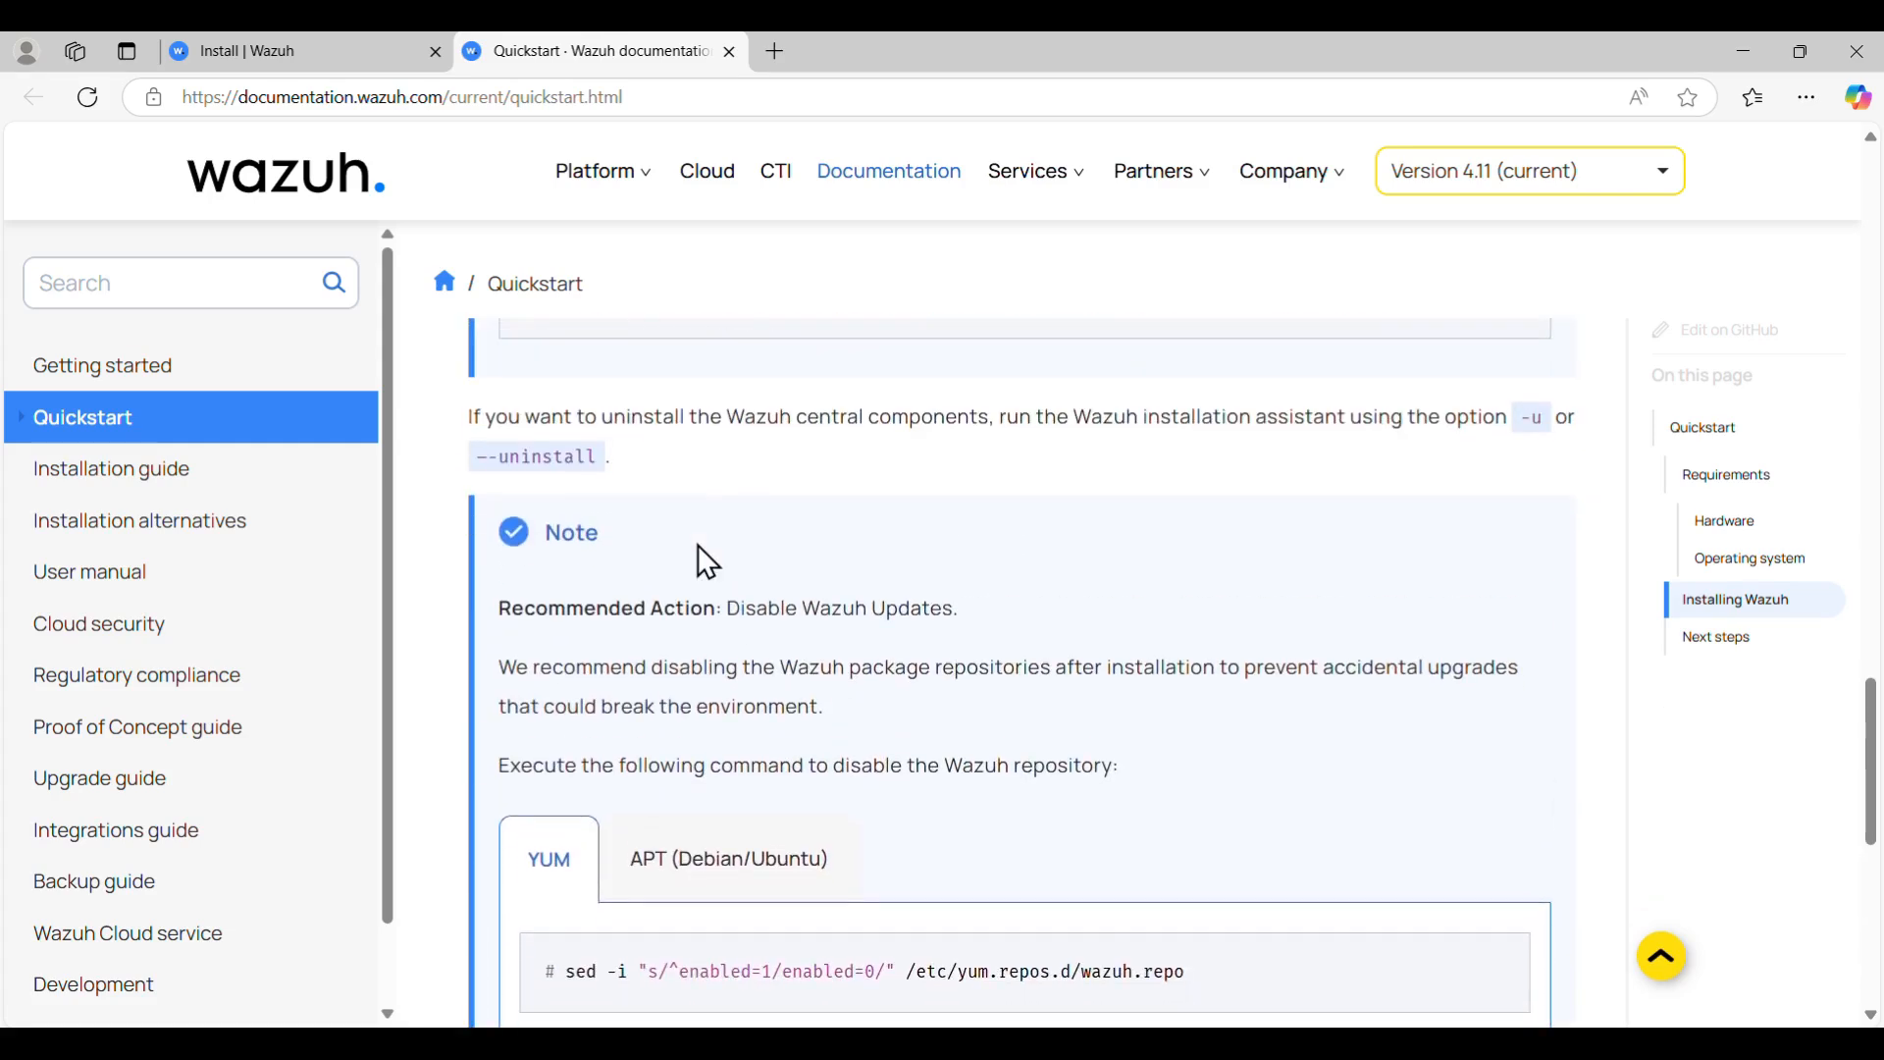
{"action": "scroll", "coordinate": [698, 545], "scroll_direction": "down", "scroll_amount": 6}
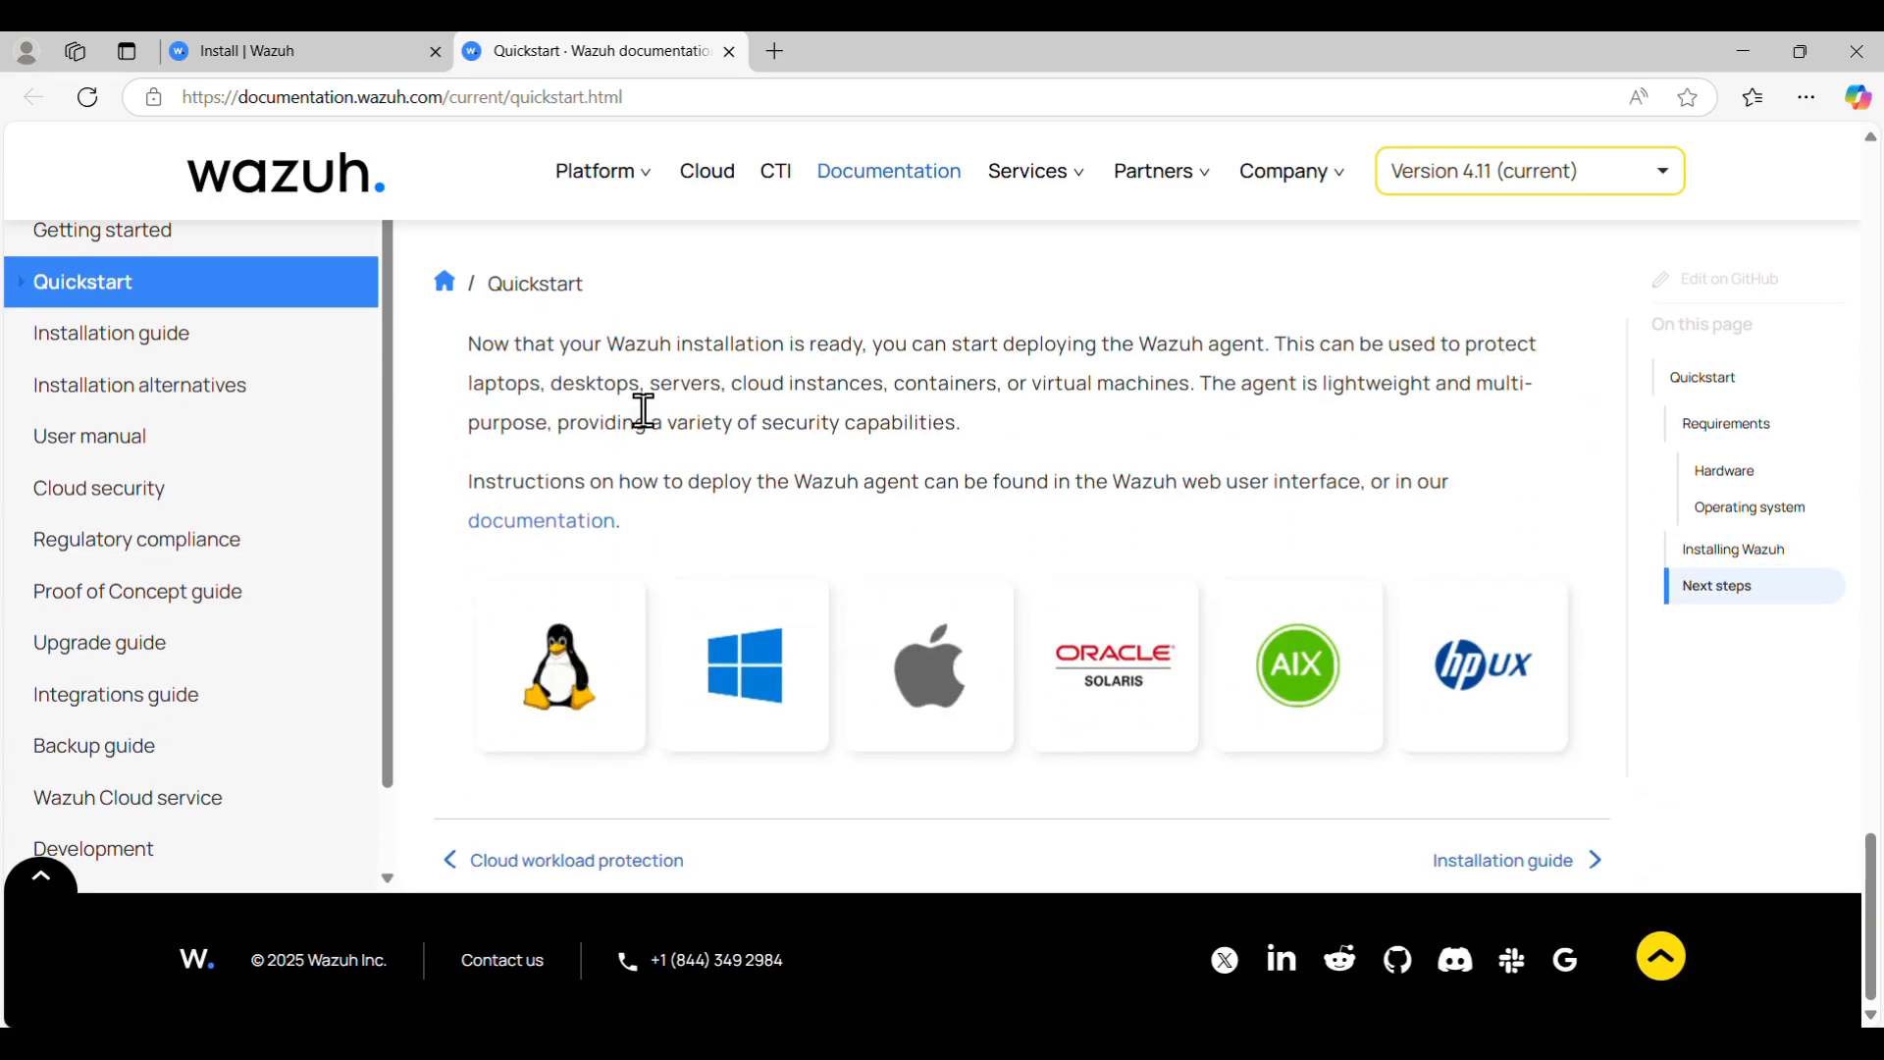
{"action": "left_click_drag", "start_coordinate": [883, 345], "coordinate": [1275, 352]}
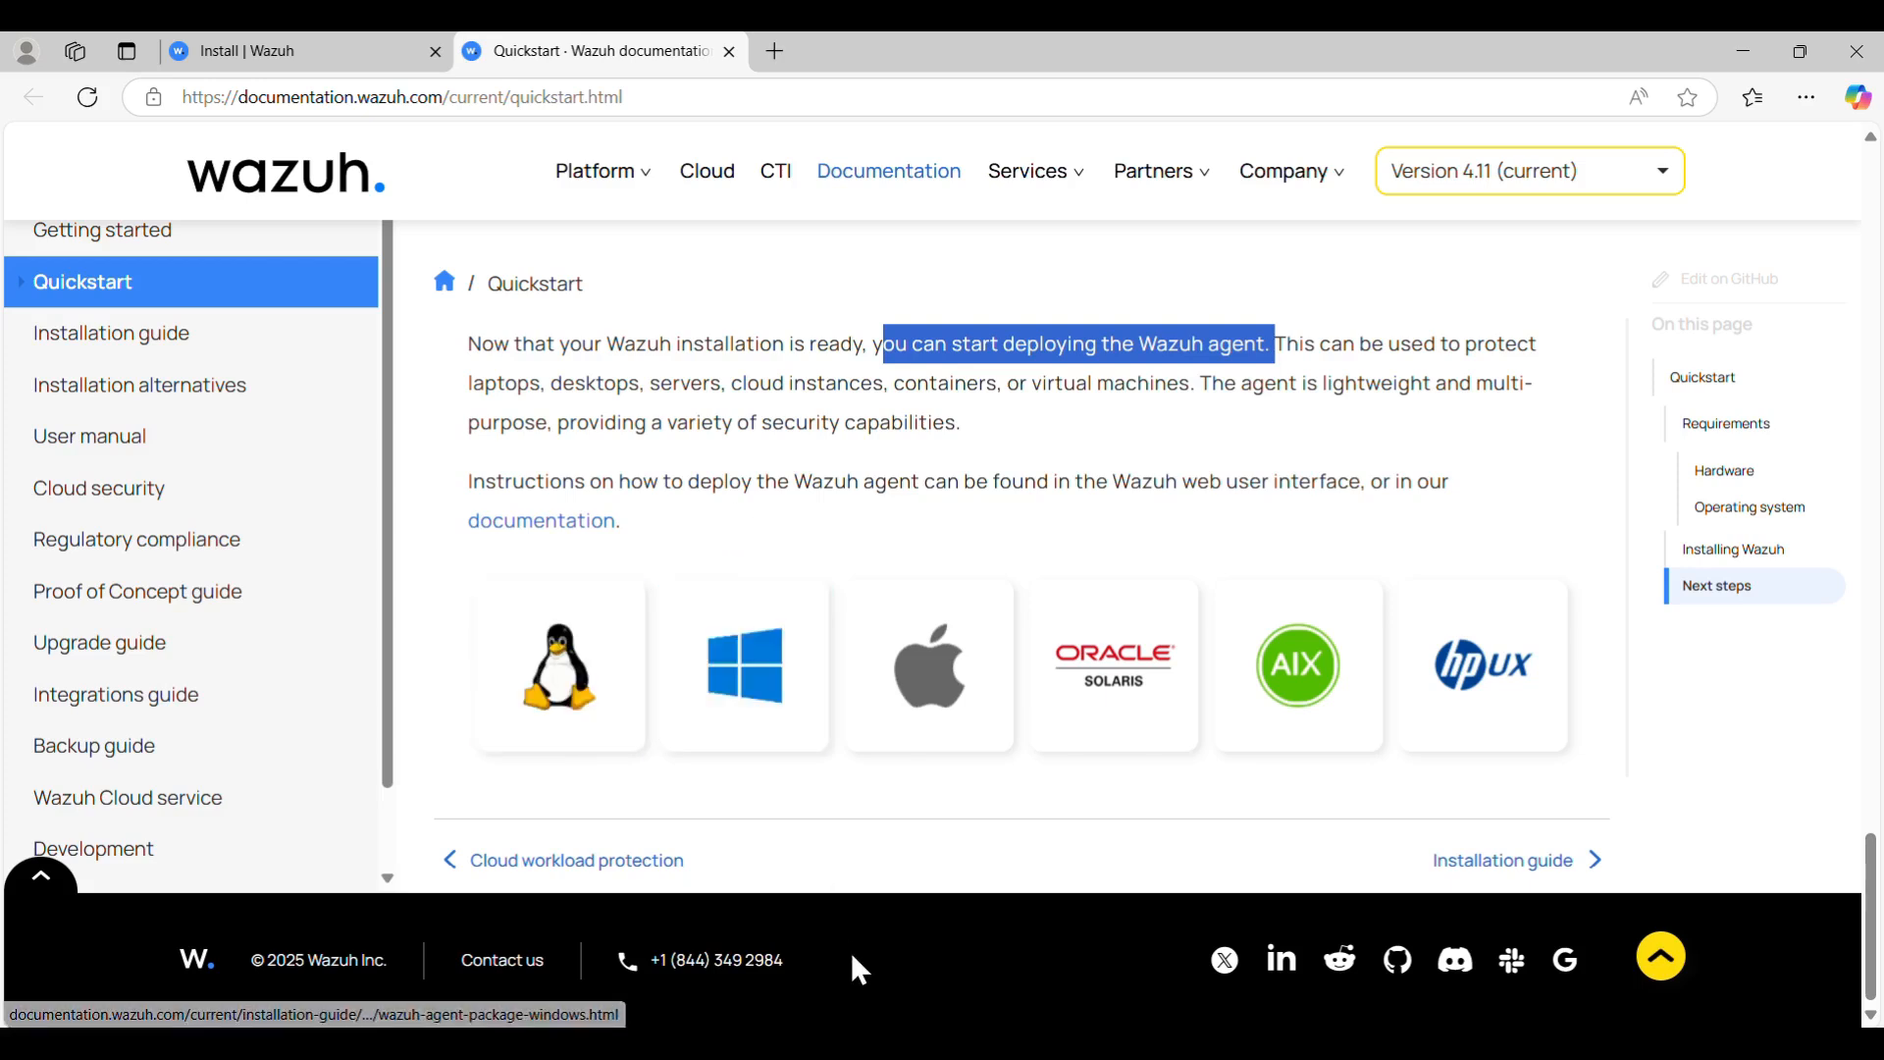
- Open the Windows agent installation guide and scroll down to its installation instructions
{"action": "left_click", "coordinate": [740, 667]}
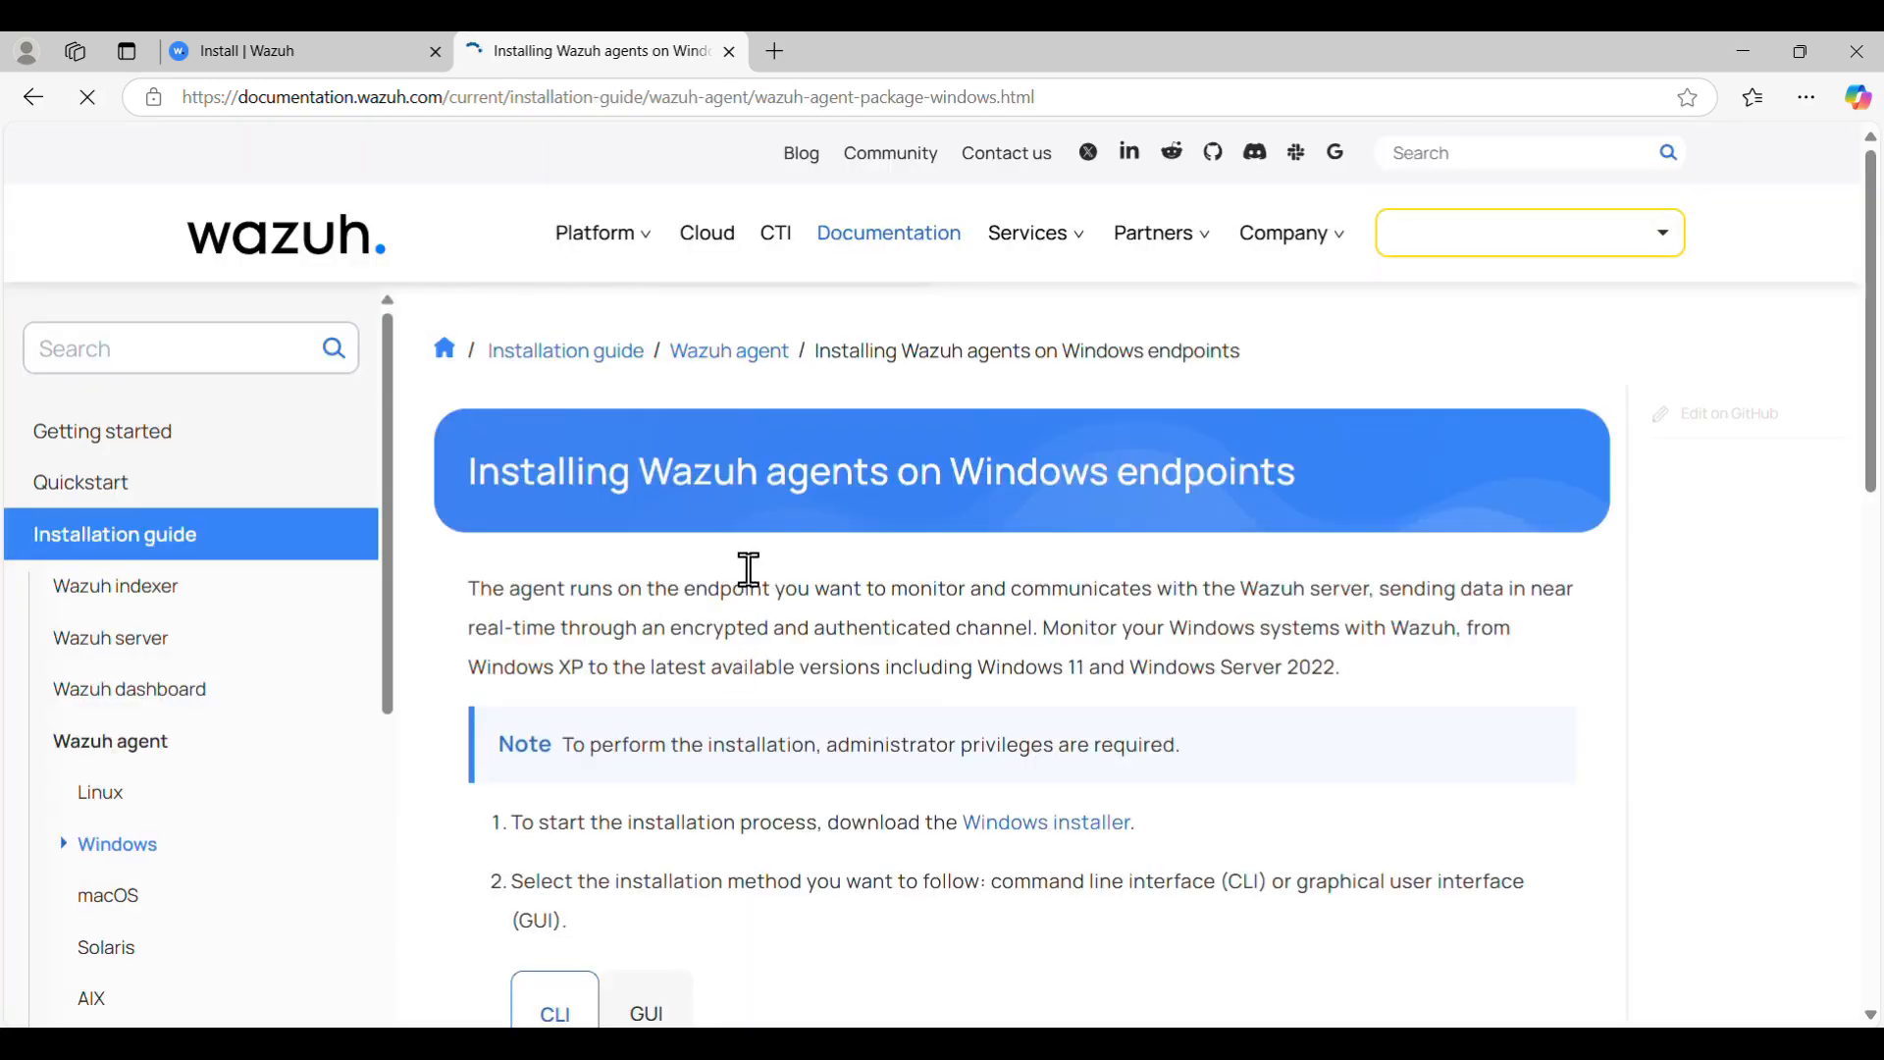
{"action": "scroll", "coordinate": [856, 633], "scroll_direction": "down", "scroll_amount": 3}
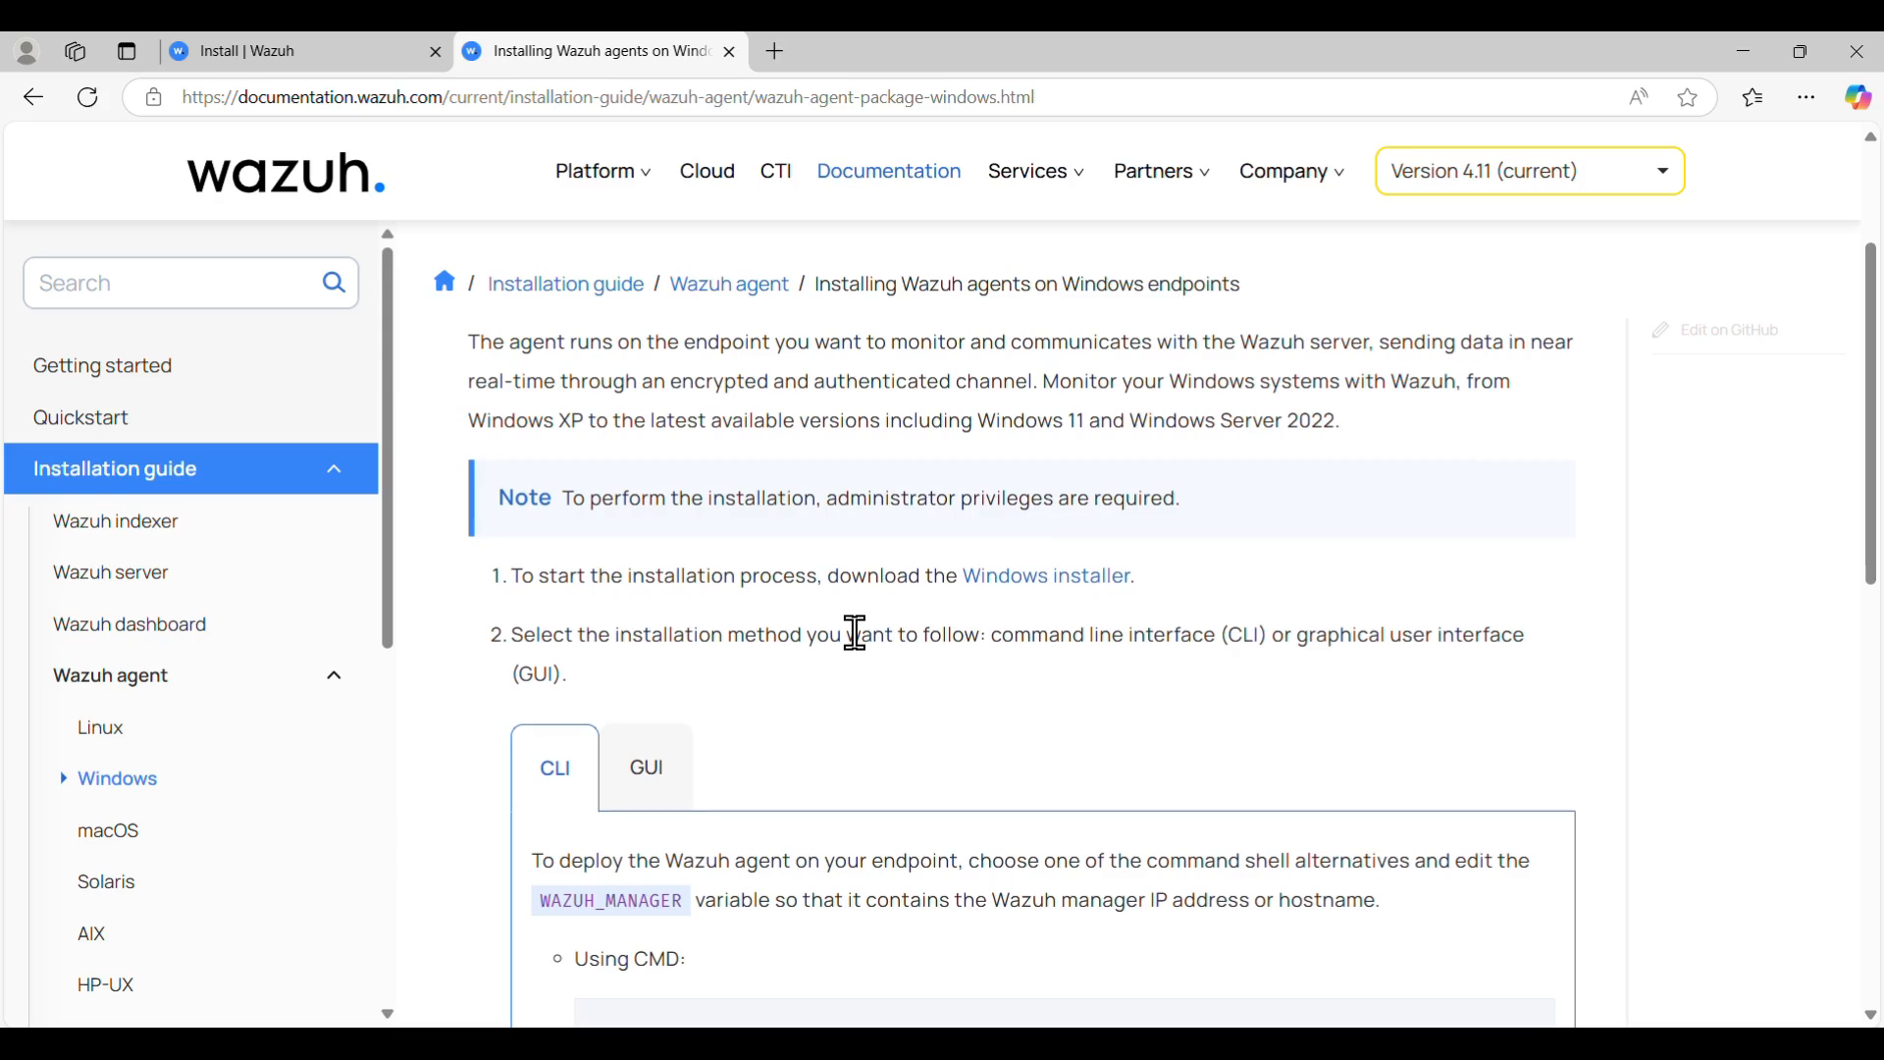
{"action": "scroll", "coordinate": [856, 638], "scroll_direction": "down", "scroll_amount": 2}
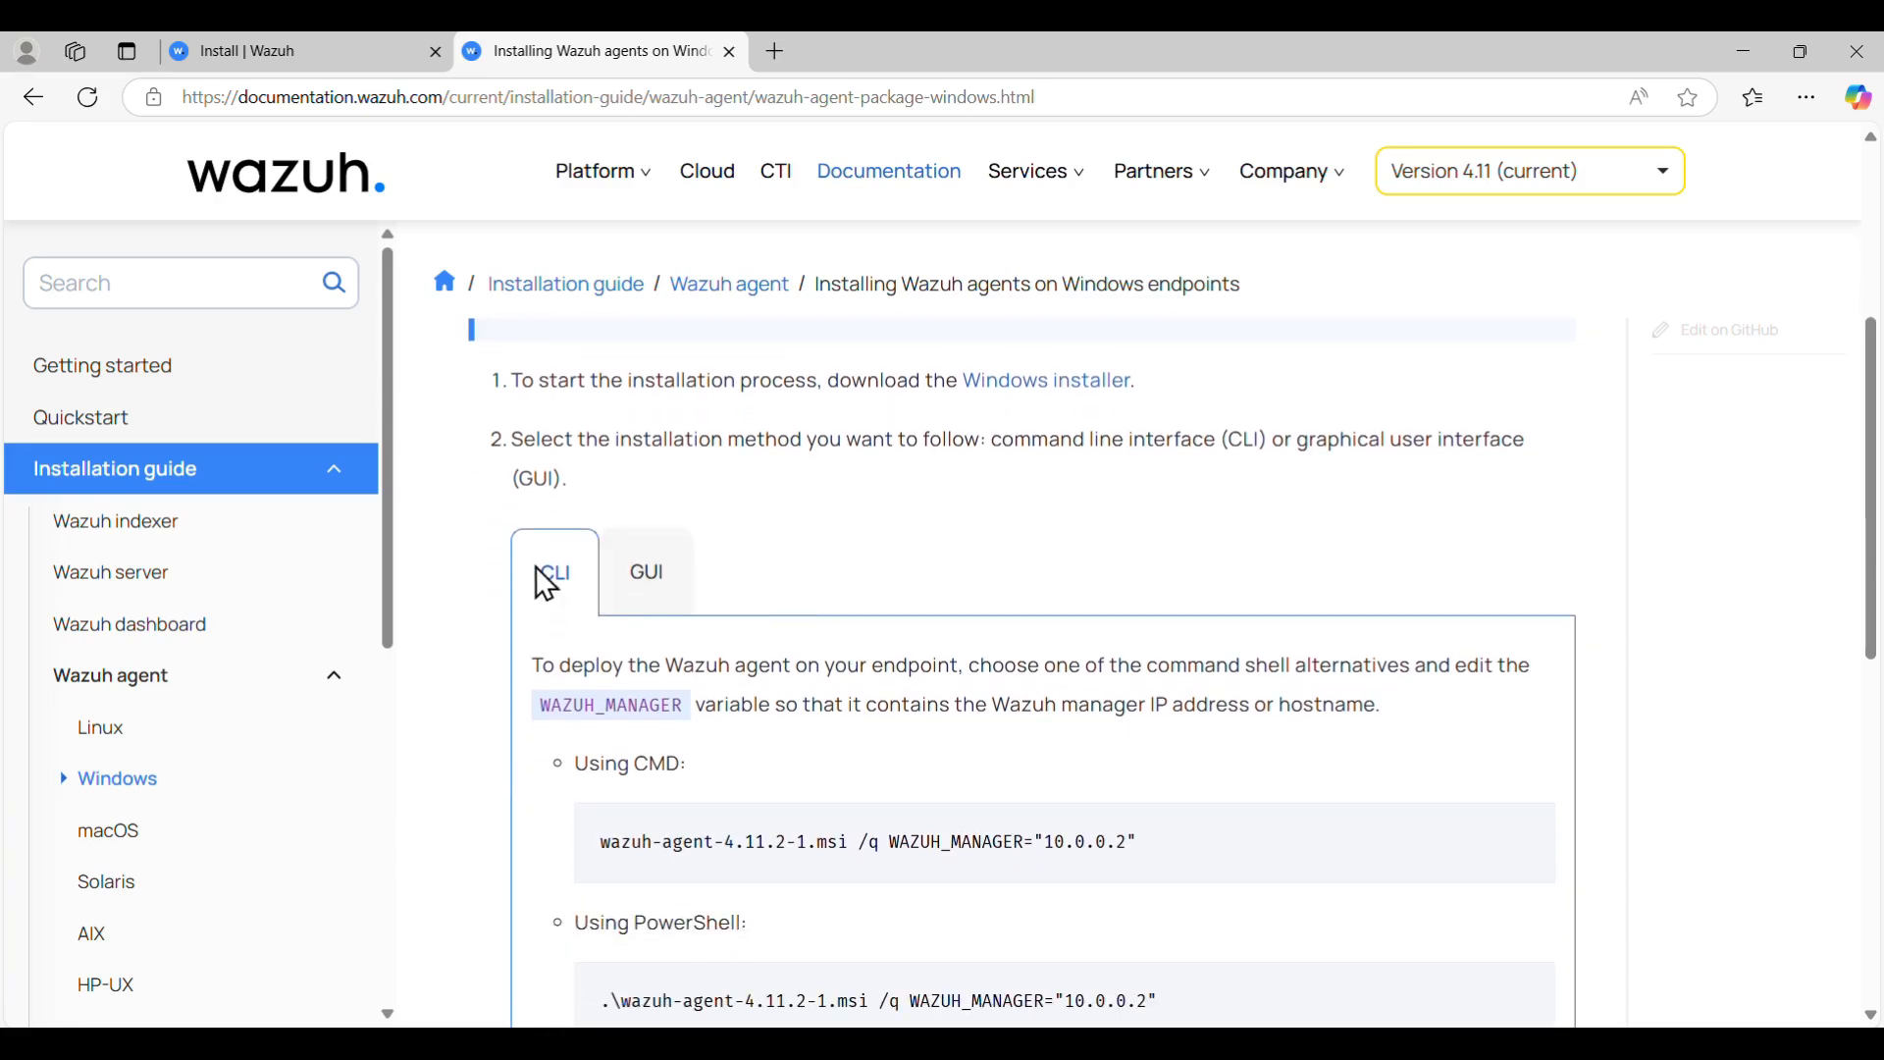
- Review the GUI tab's Wazuh Agent example with Manager IP and Authentication key fields
{"action": "left_click", "coordinate": [649, 578]}
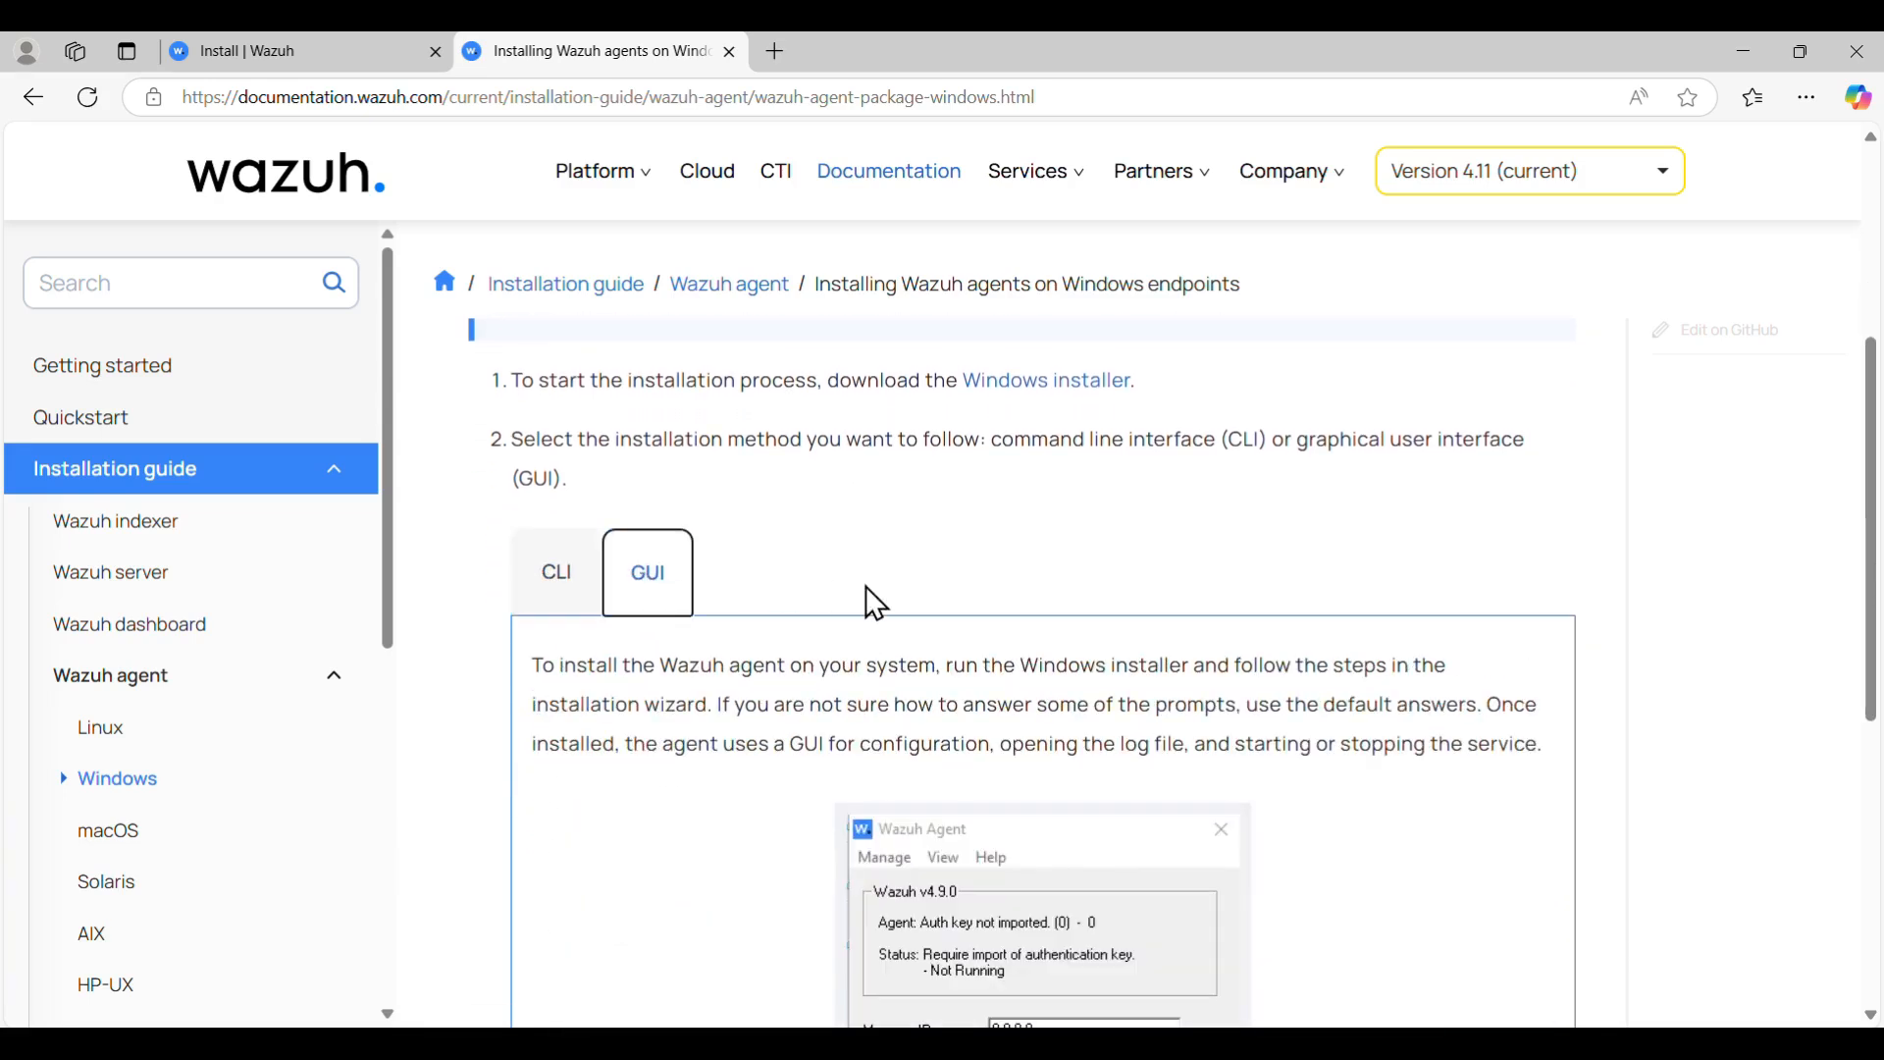
{"action": "scroll", "coordinate": [867, 588], "scroll_direction": "up", "scroll_amount": 3}
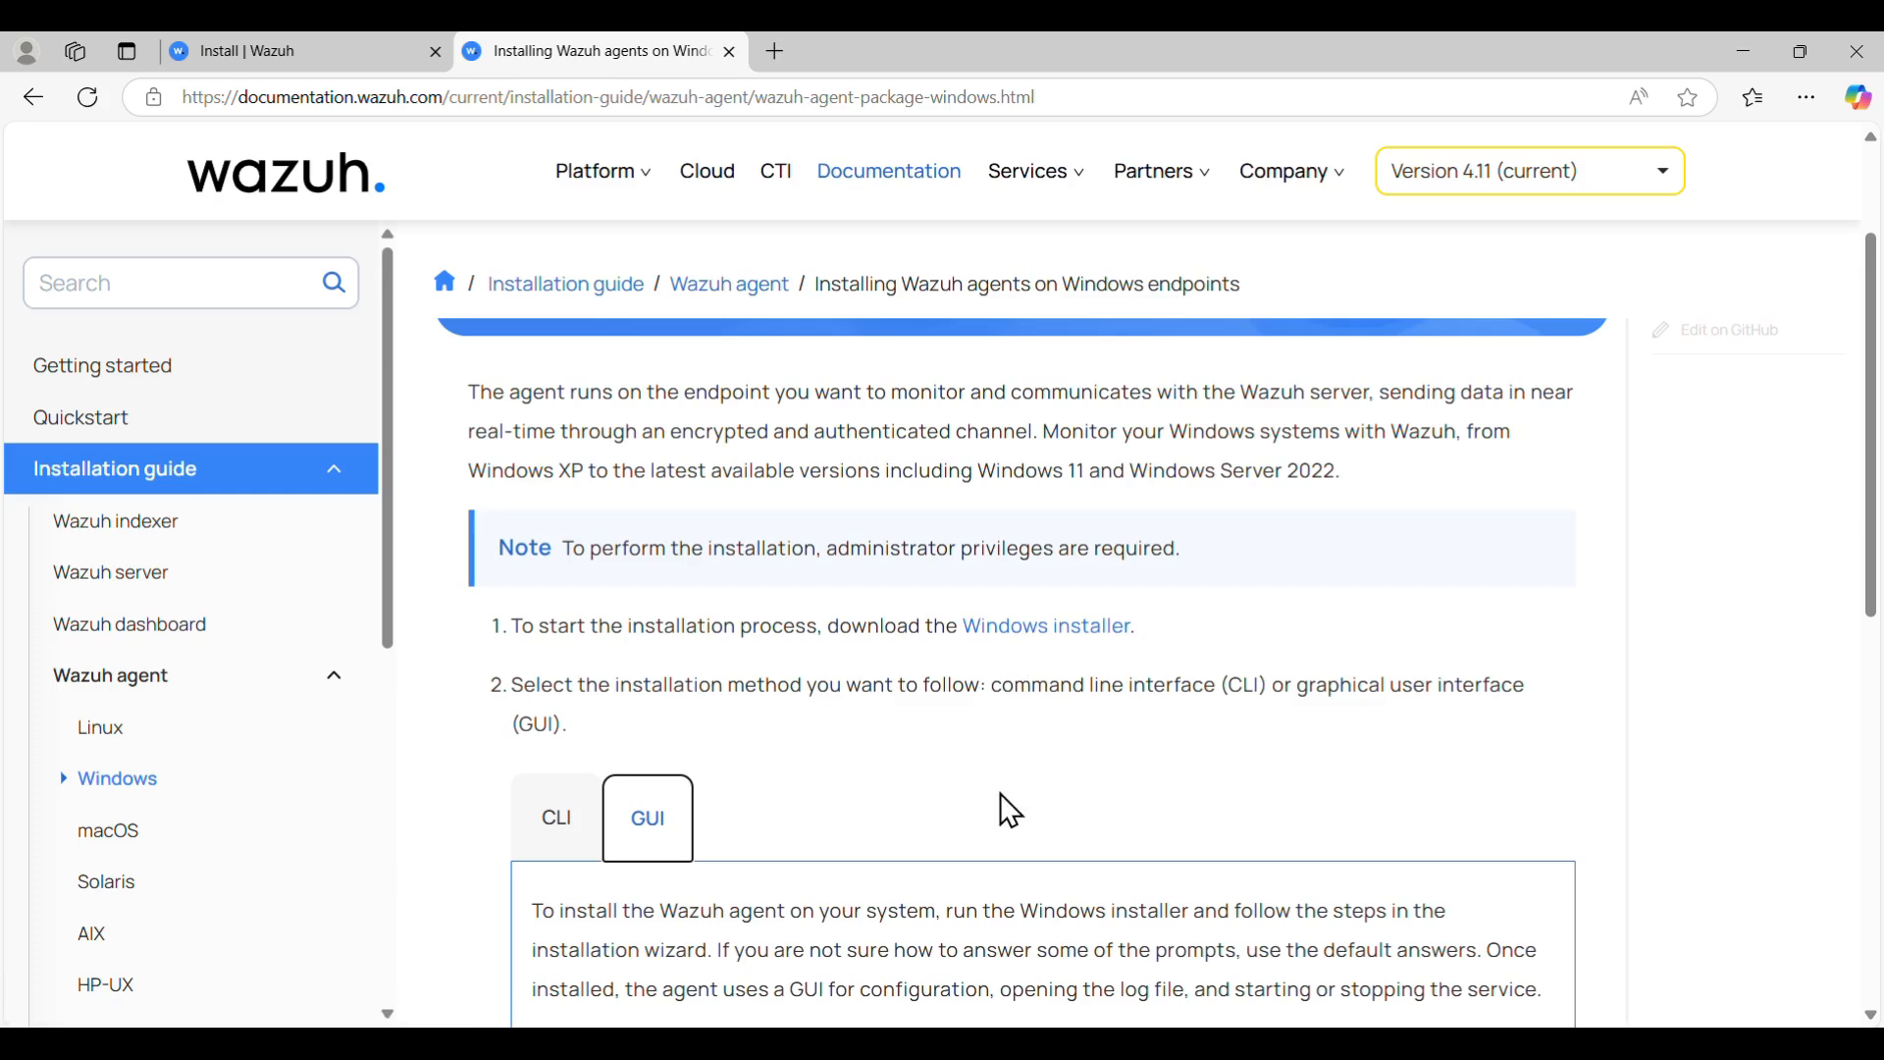
{"action": "scroll", "coordinate": [999, 793], "scroll_direction": "down", "scroll_amount": 1}
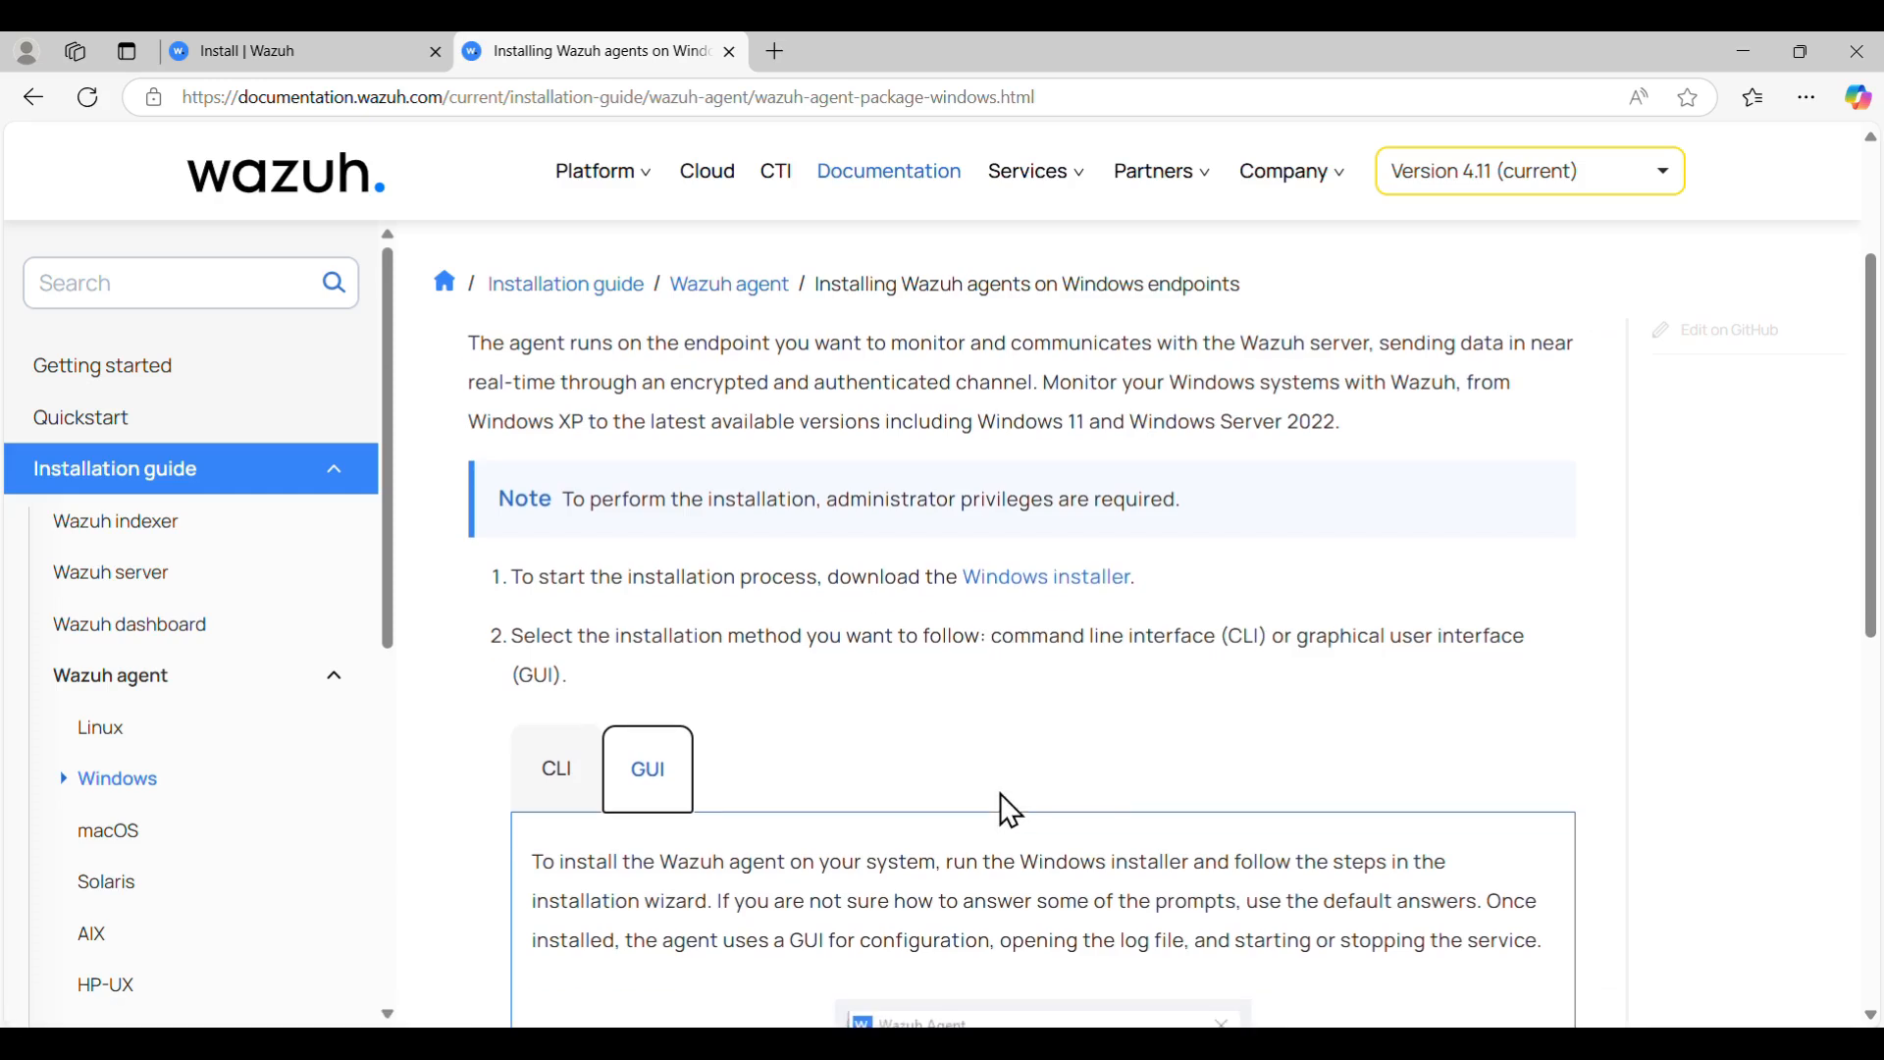
{"action": "scroll", "coordinate": [1097, 769], "scroll_direction": "down", "scroll_amount": 7}
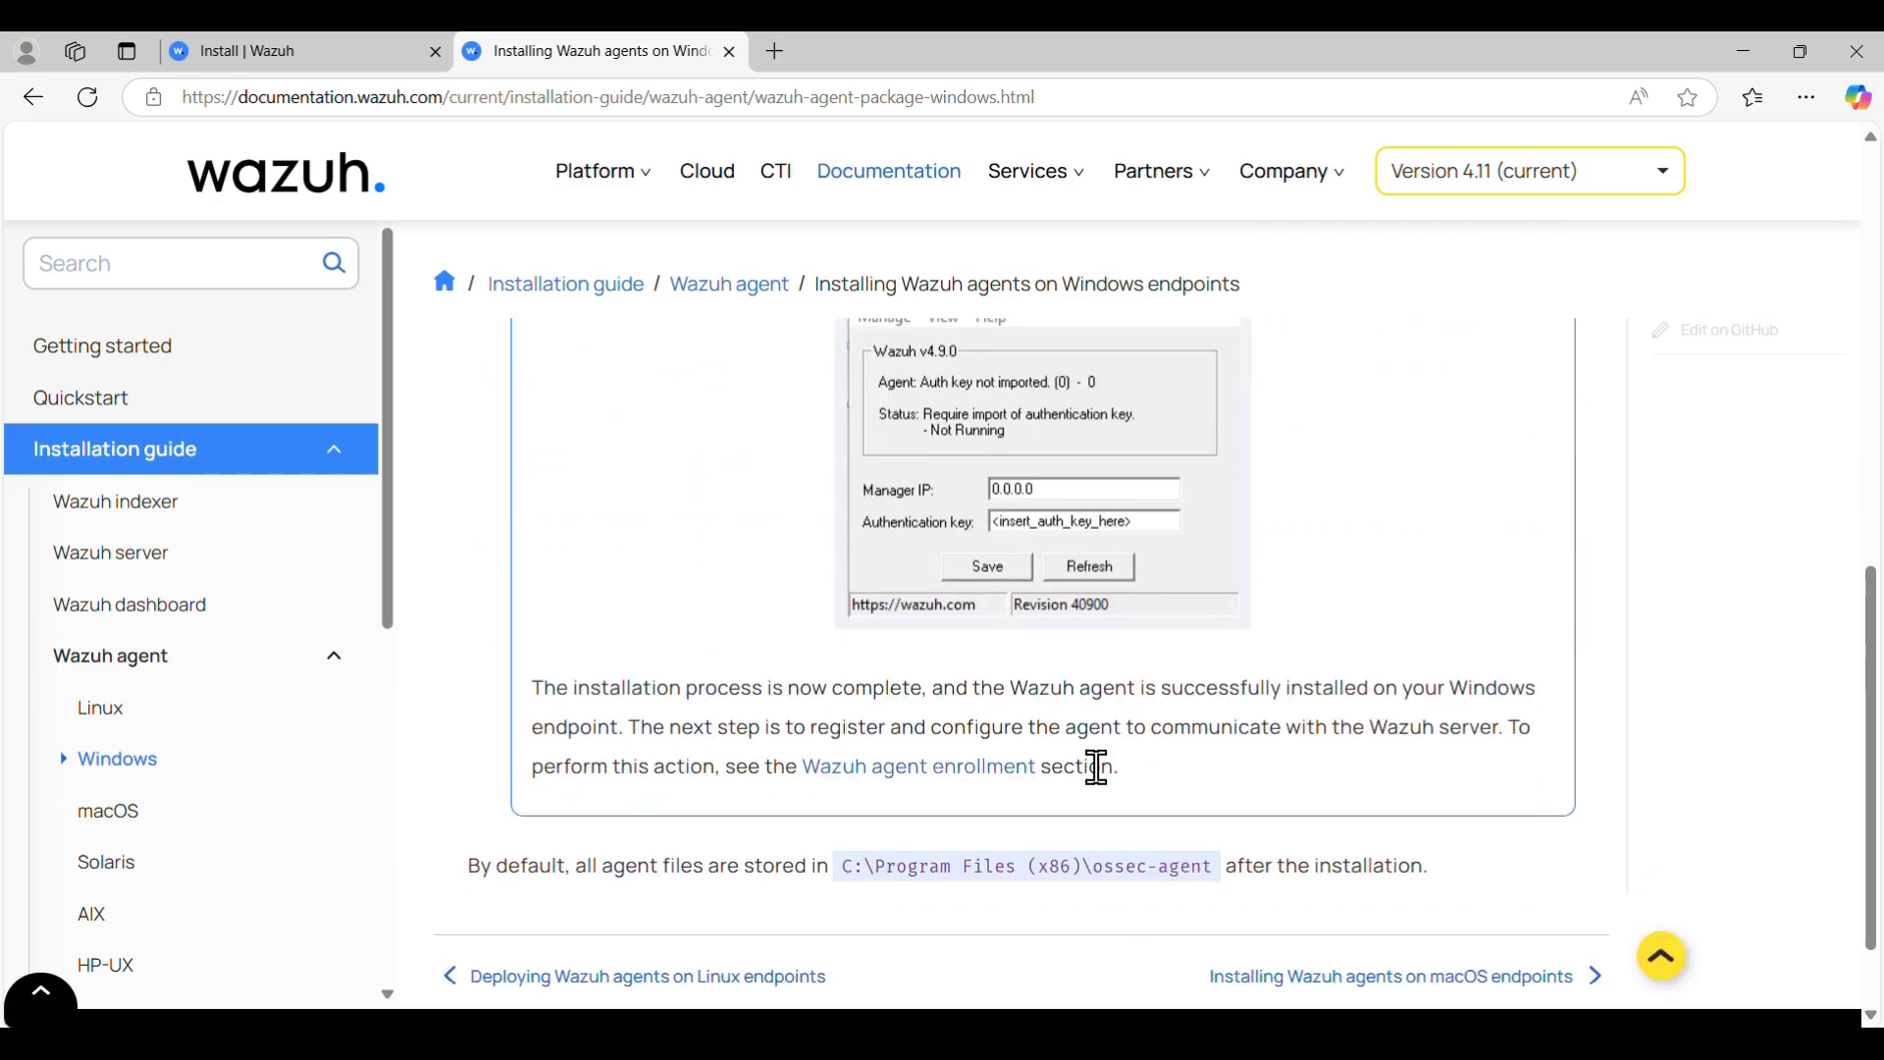
{"action": "scroll", "coordinate": [1097, 769], "scroll_direction": "up", "scroll_amount": 1}
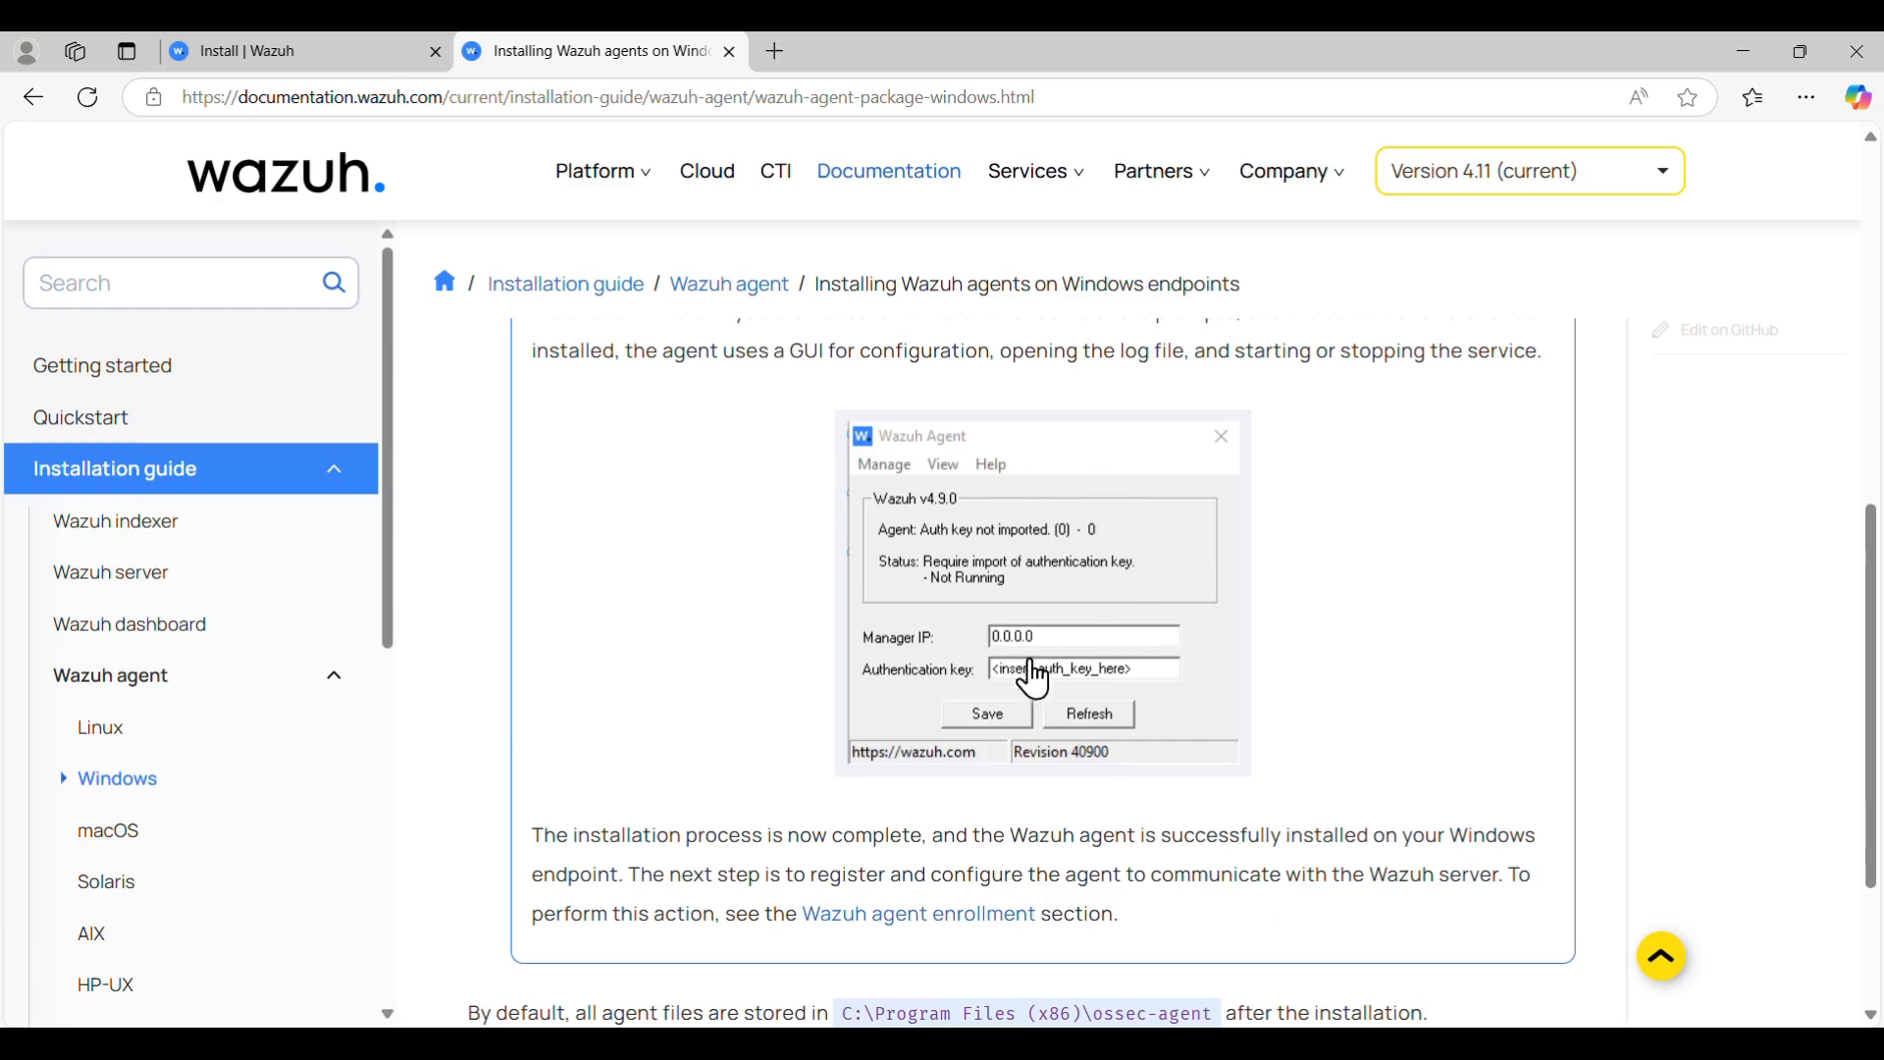
{"action": "left_click", "coordinate": [1355, 1043]}
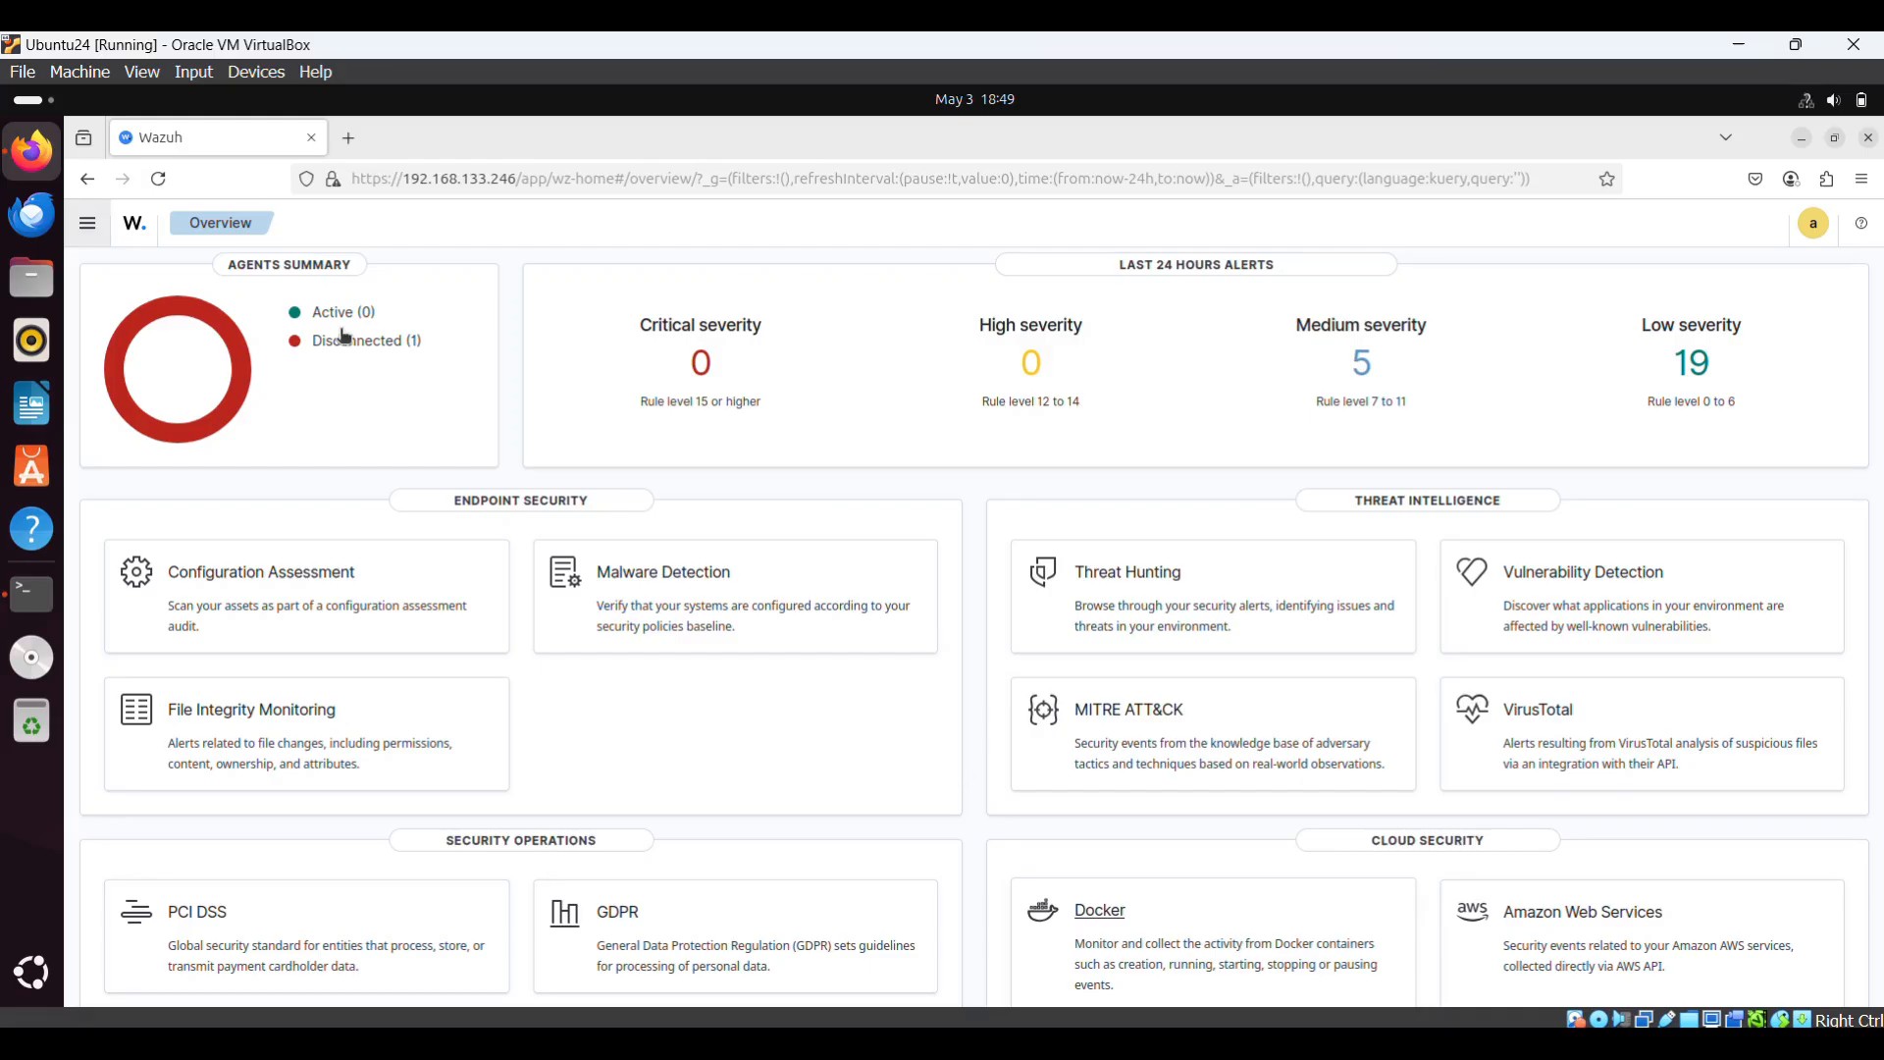
- Select the manager's enp0s8 address 192.168.133.246 in the Ubuntu terminal, then return to the Windows agent docs
{"action": "left_click", "coordinate": [40, 619]}
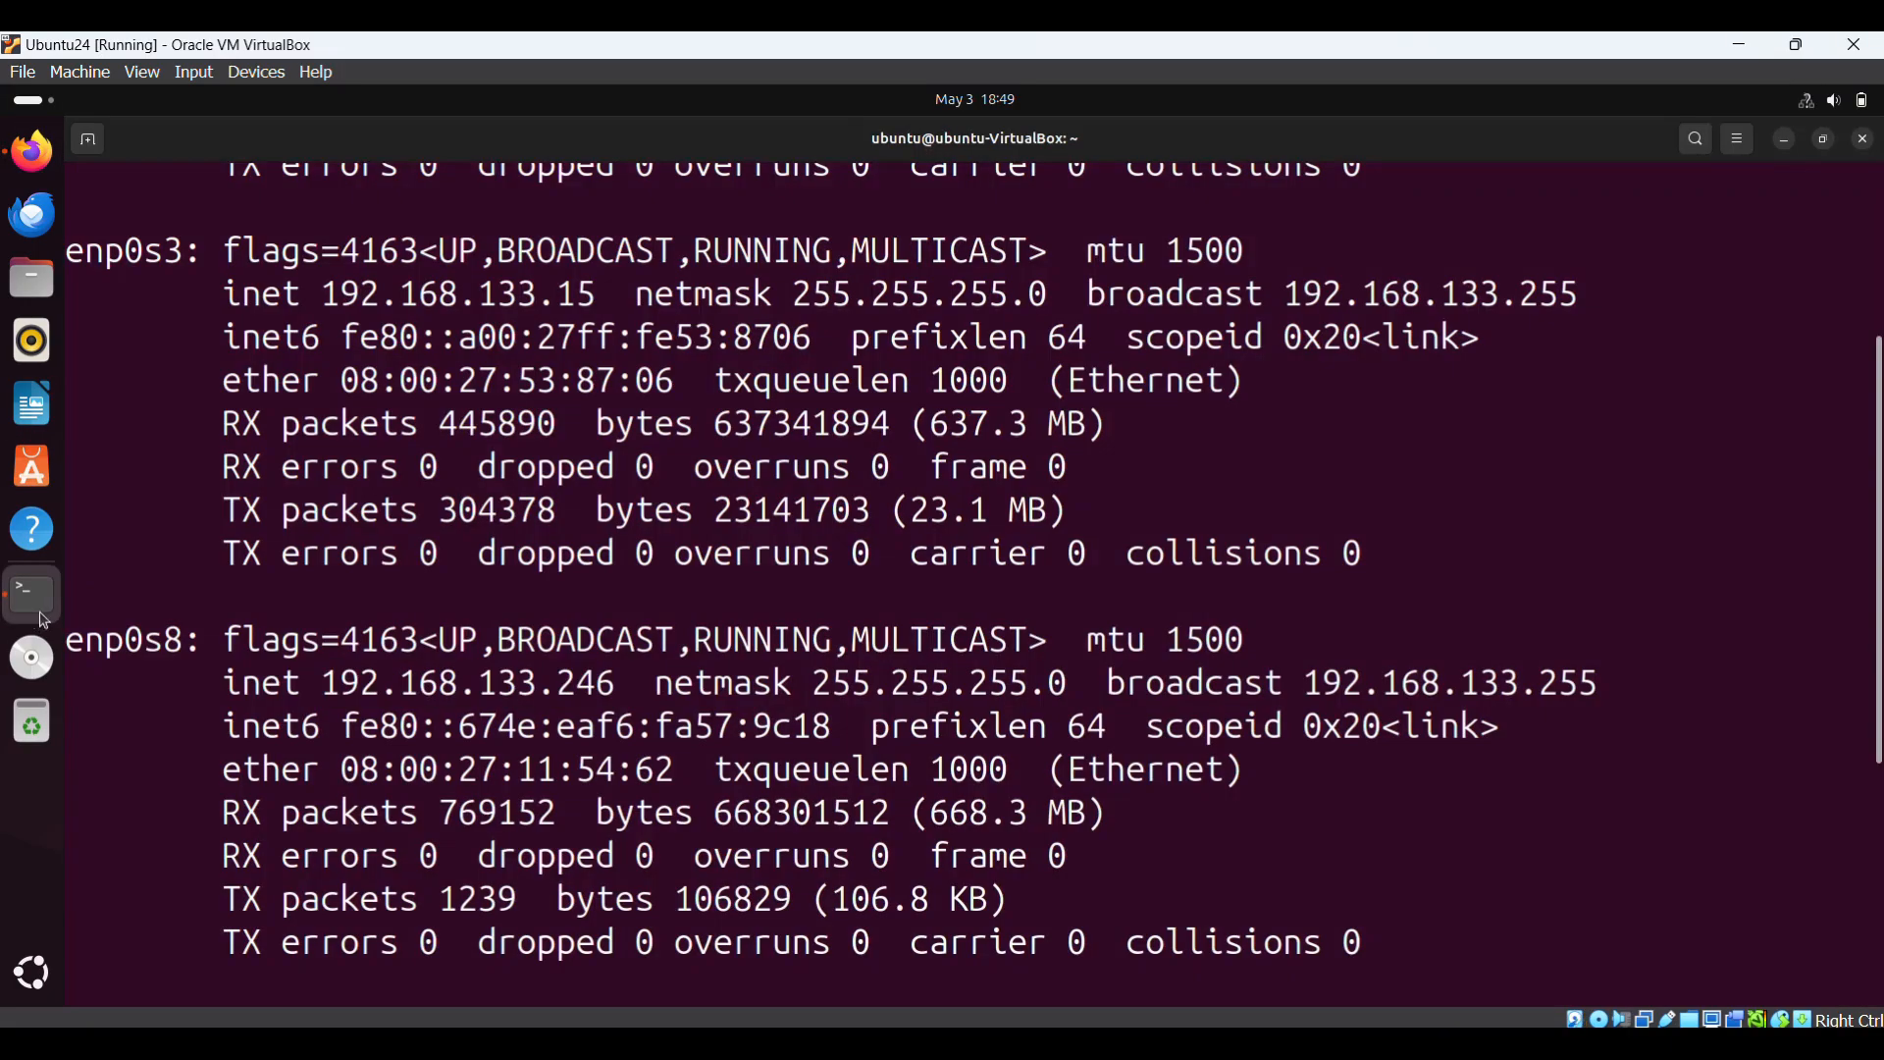
{"action": "left_click_drag", "start_coordinate": [315, 692], "coordinate": [668, 685]}
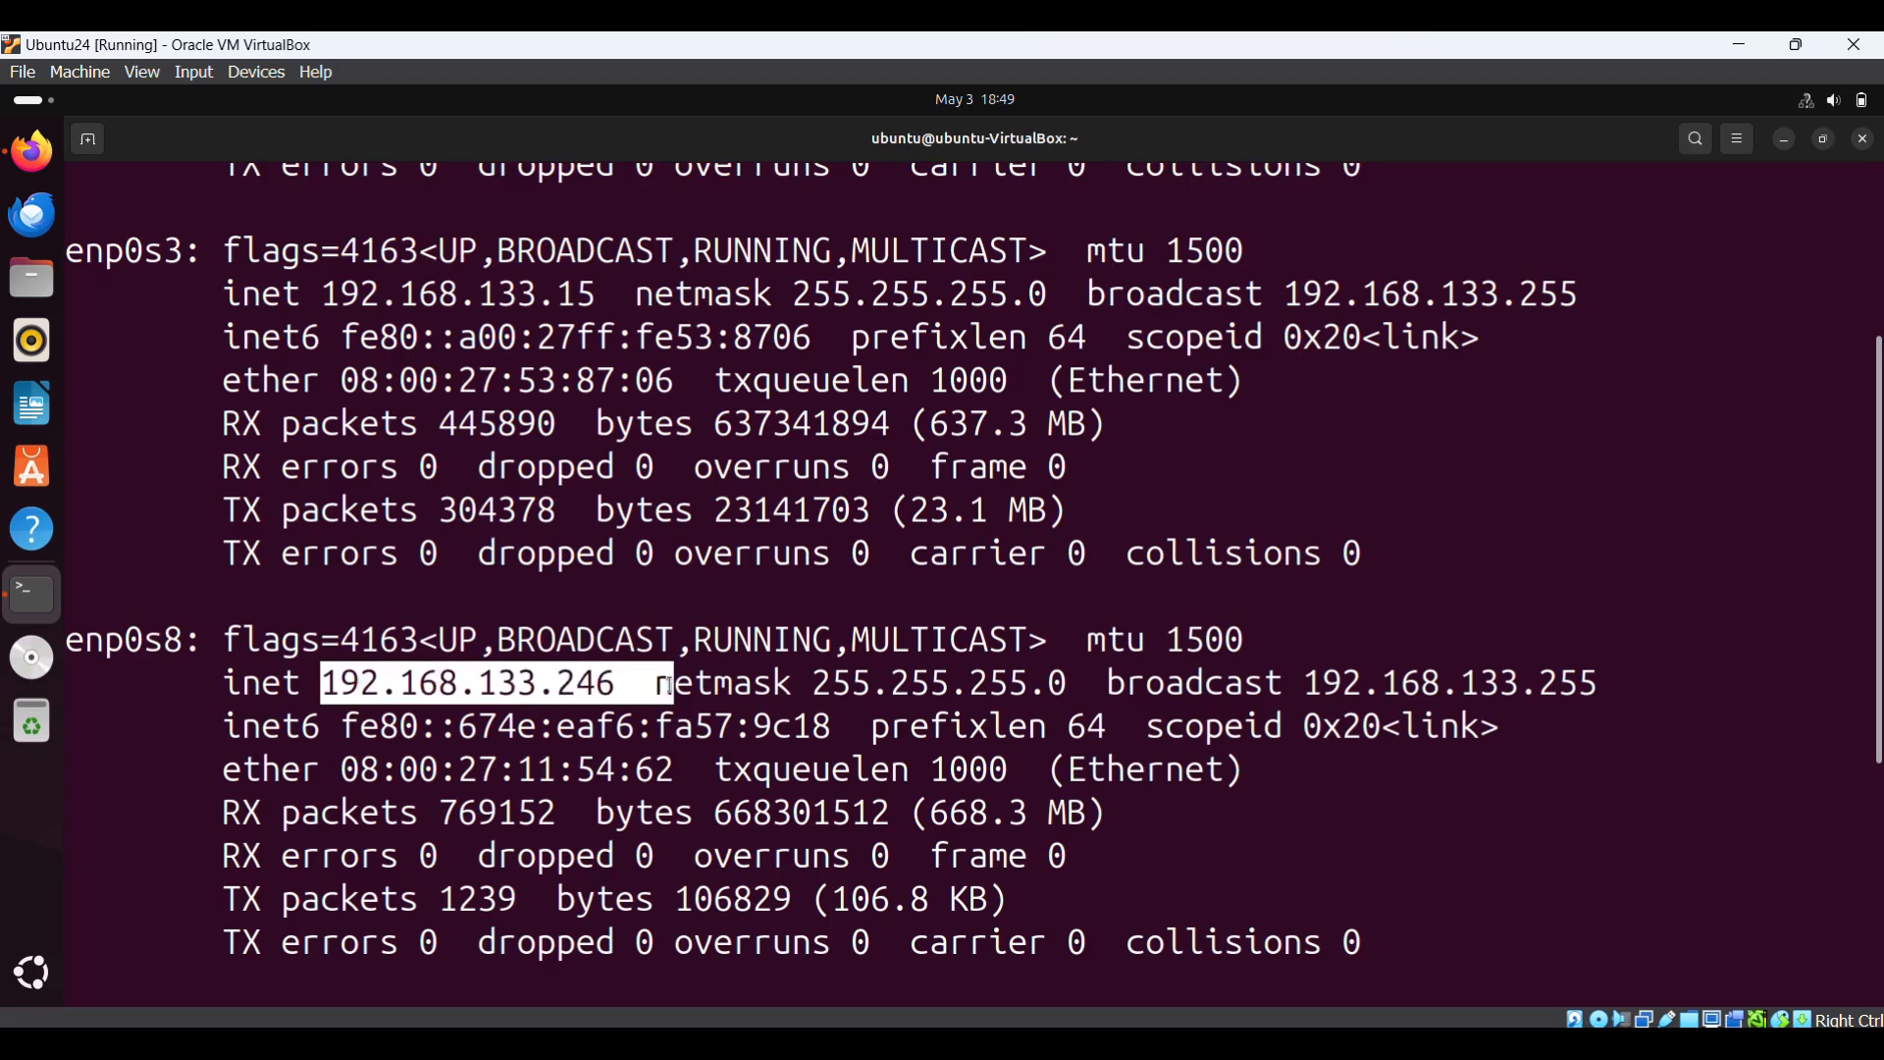
{"action": "mouse_move", "coordinate": [1242, 1045]}
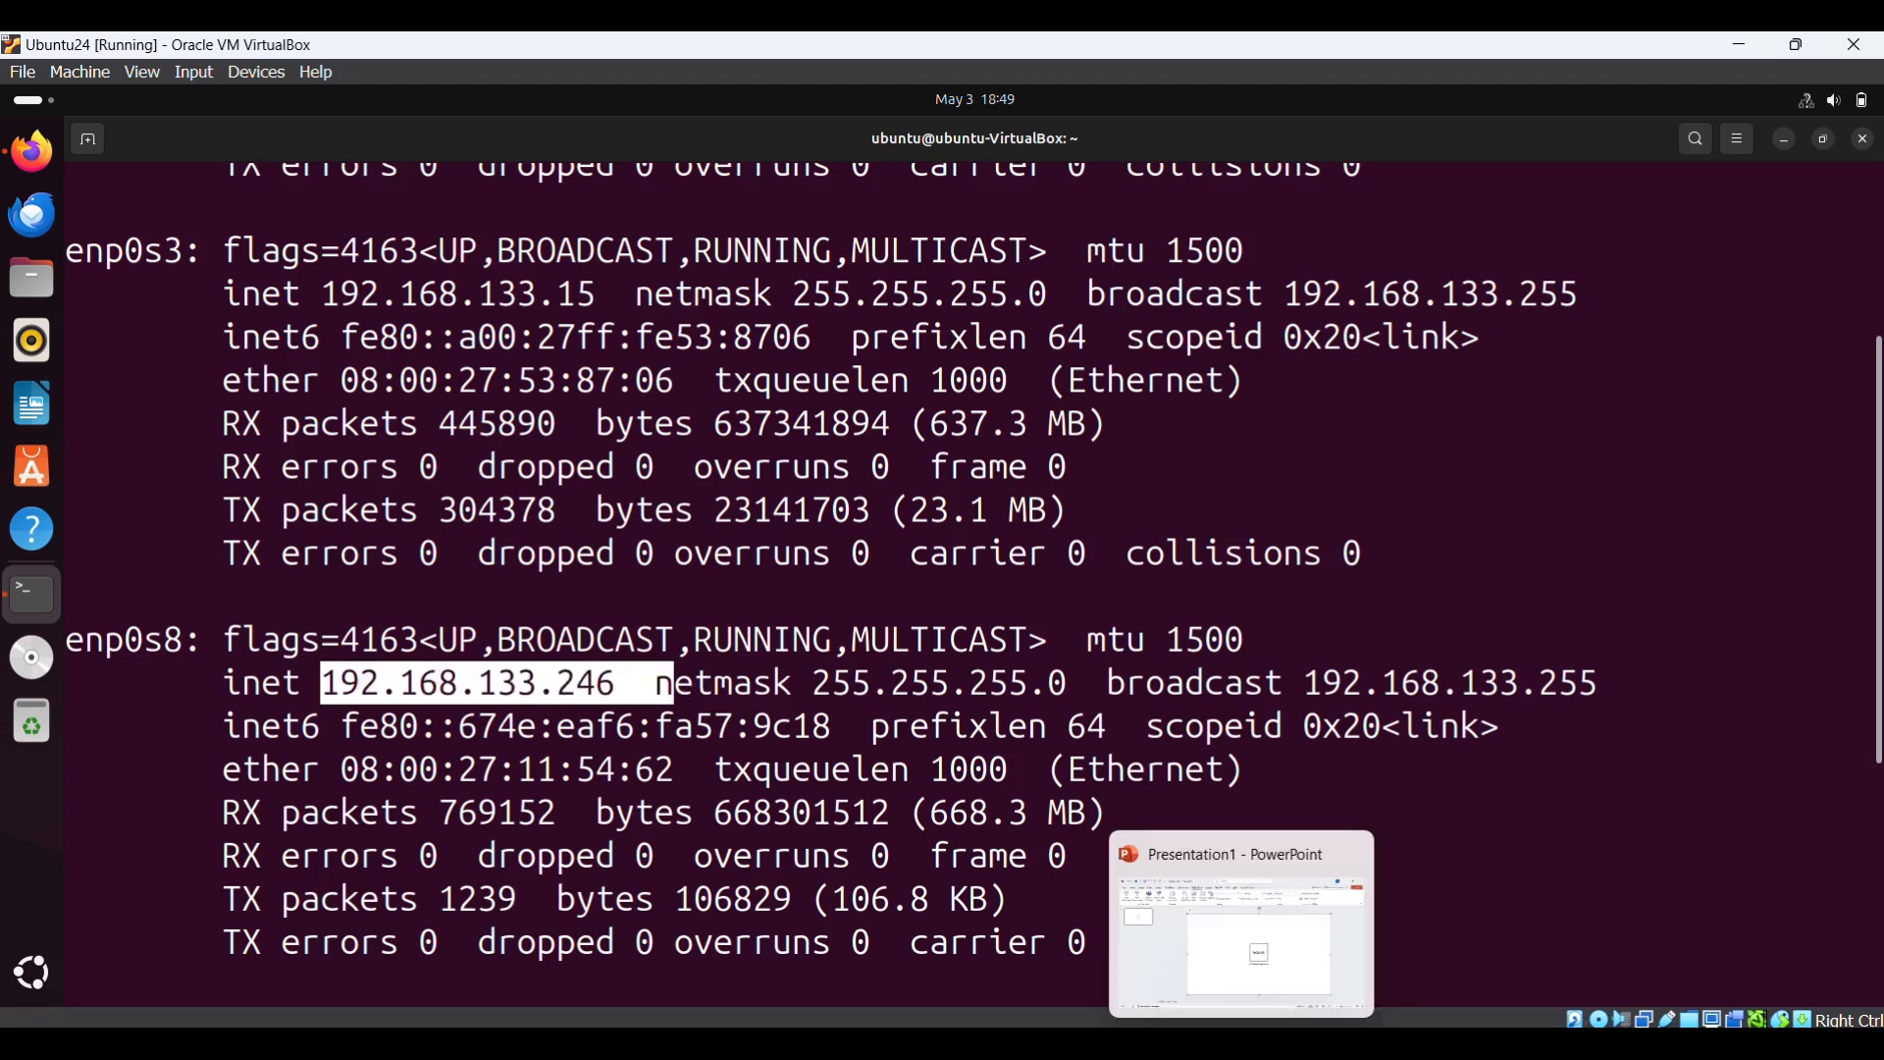
{"action": "left_click", "coordinate": [1026, 1046]}
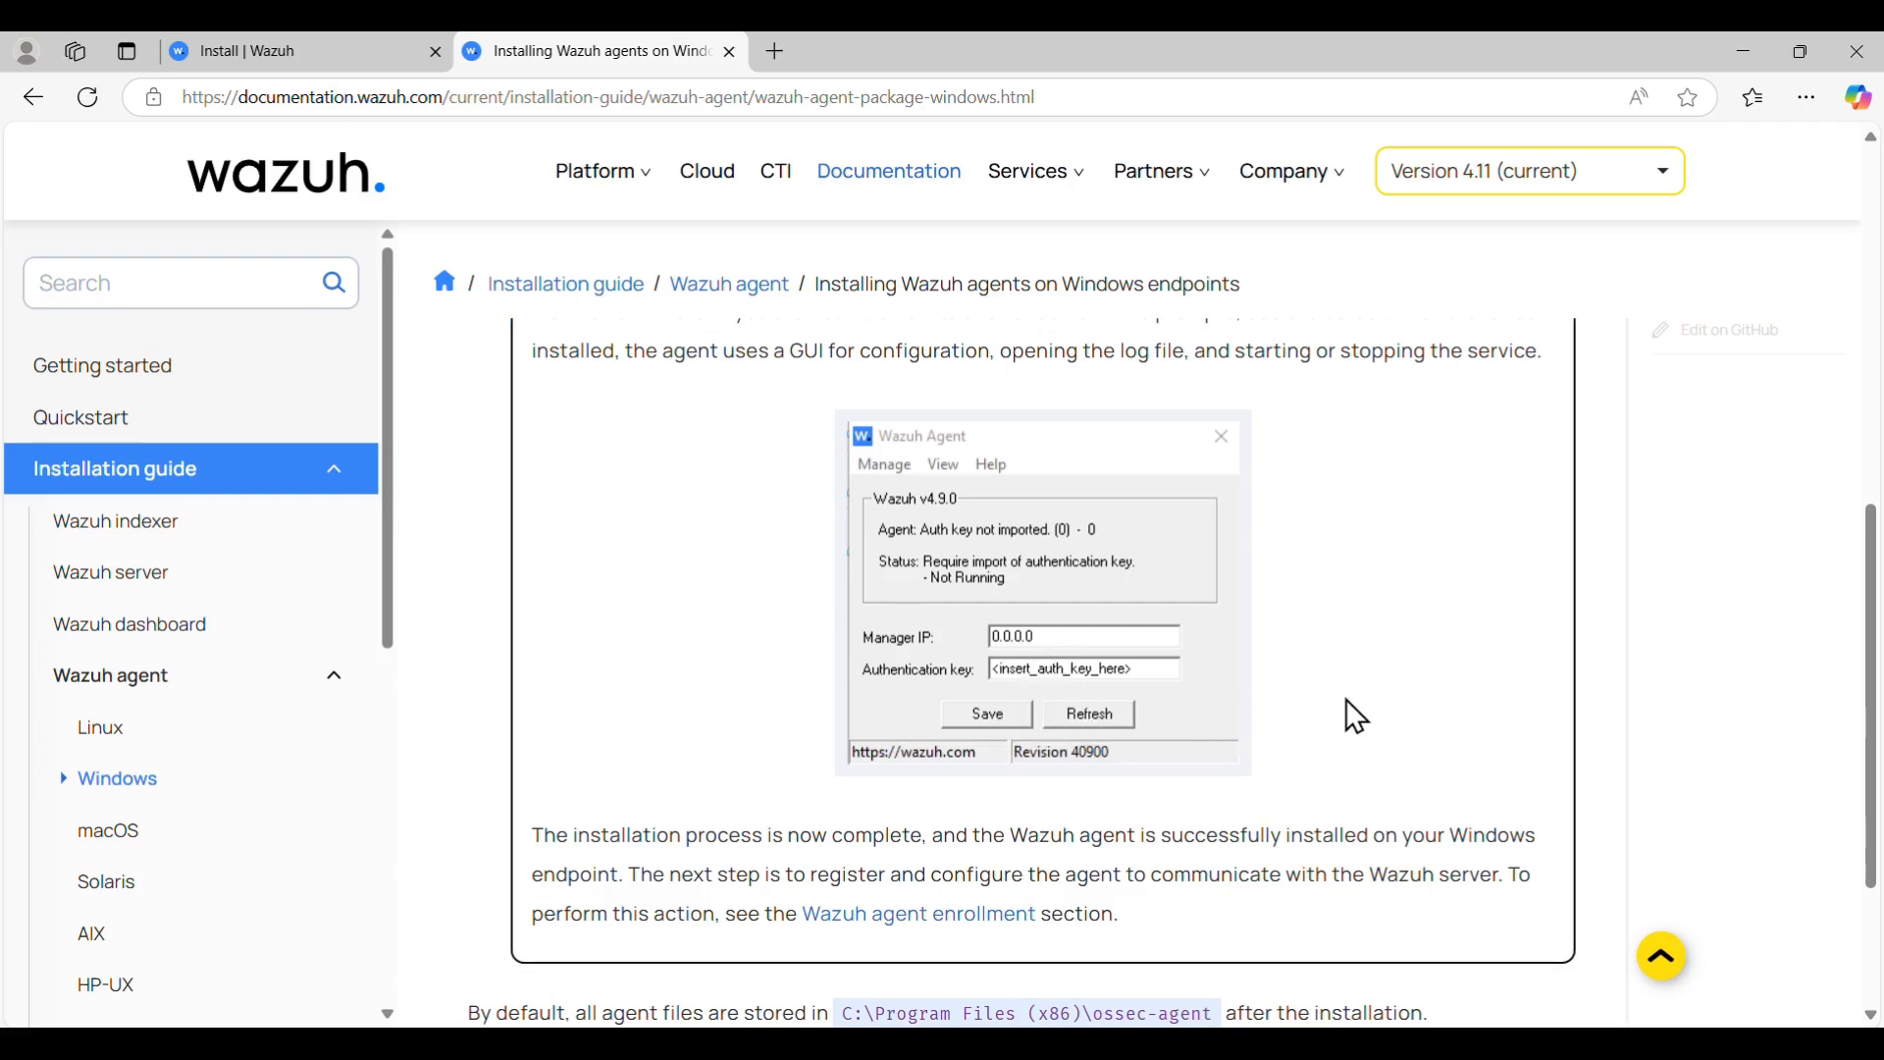
{"action": "scroll", "coordinate": [1347, 701], "scroll_direction": "down", "scroll_amount": 3}
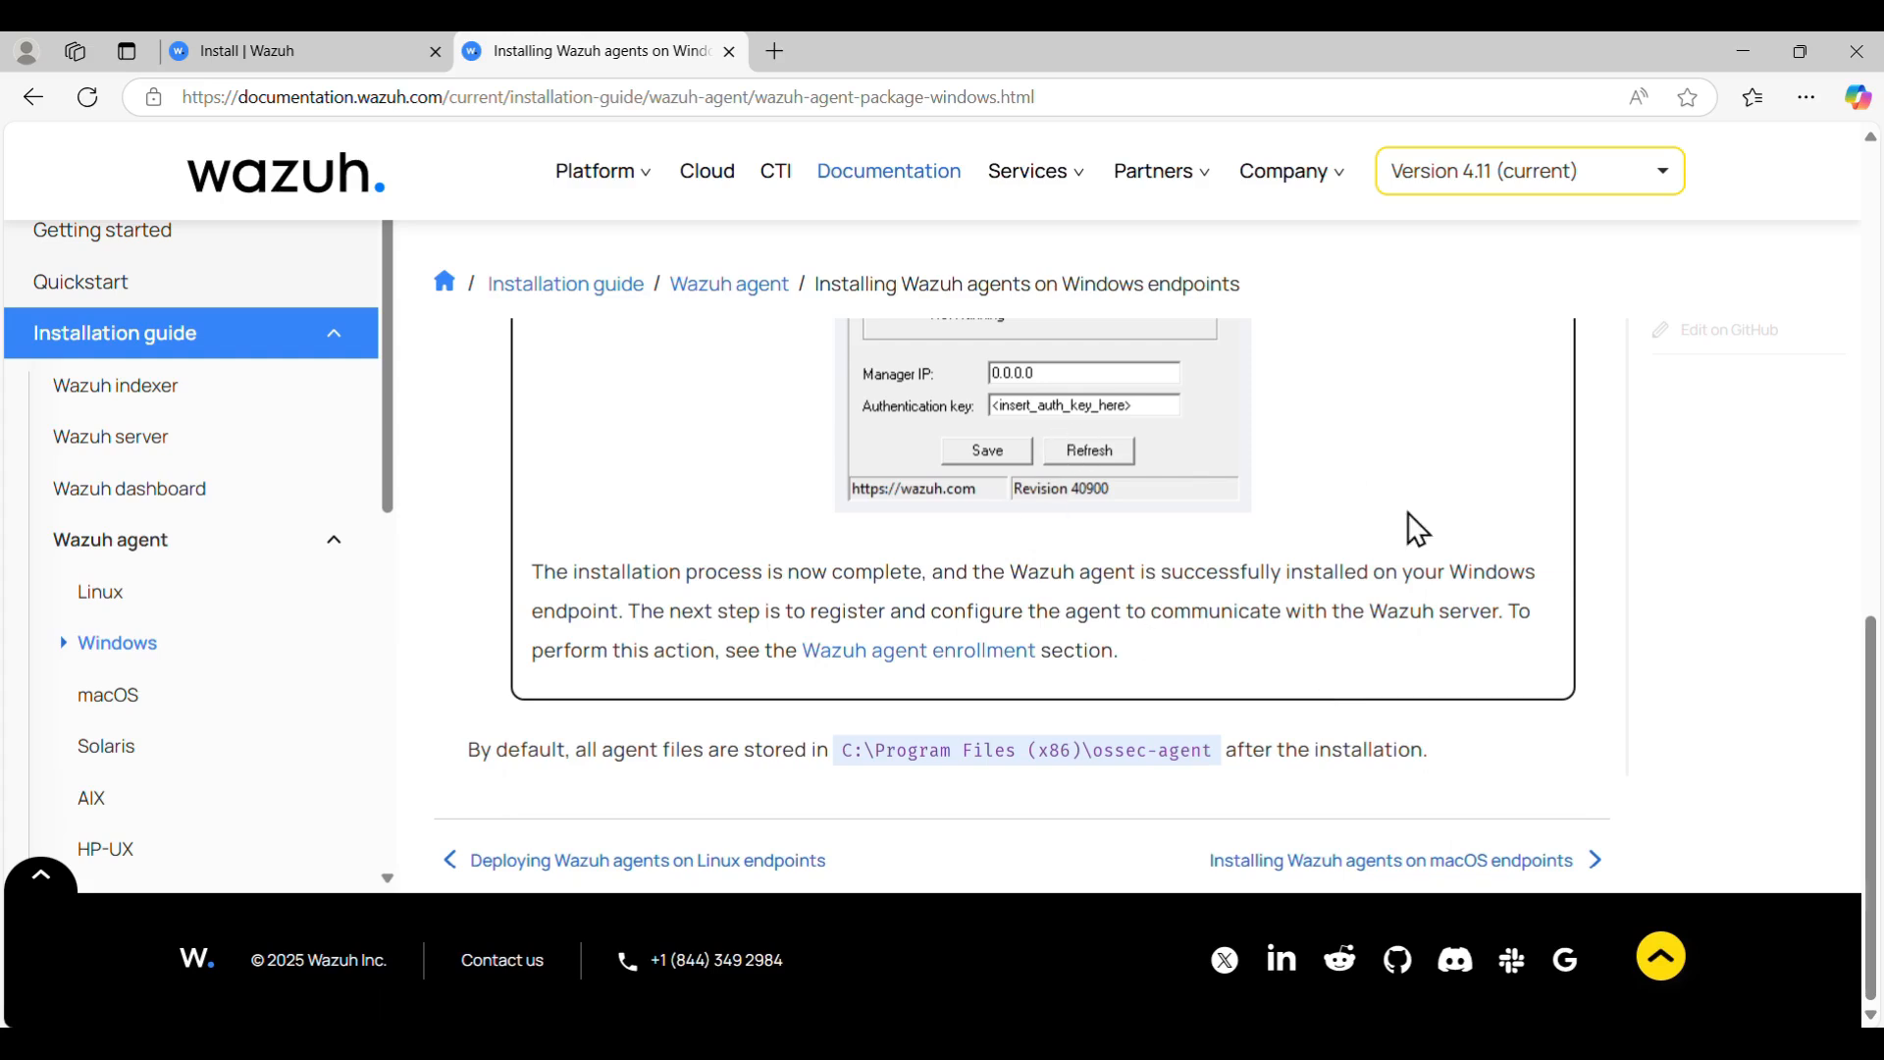
- Scroll back up the docs page and bring the ossec-agent folder in File Explorer forward
{"action": "scroll", "coordinate": [1409, 513], "scroll_direction": "up", "scroll_amount": 3}
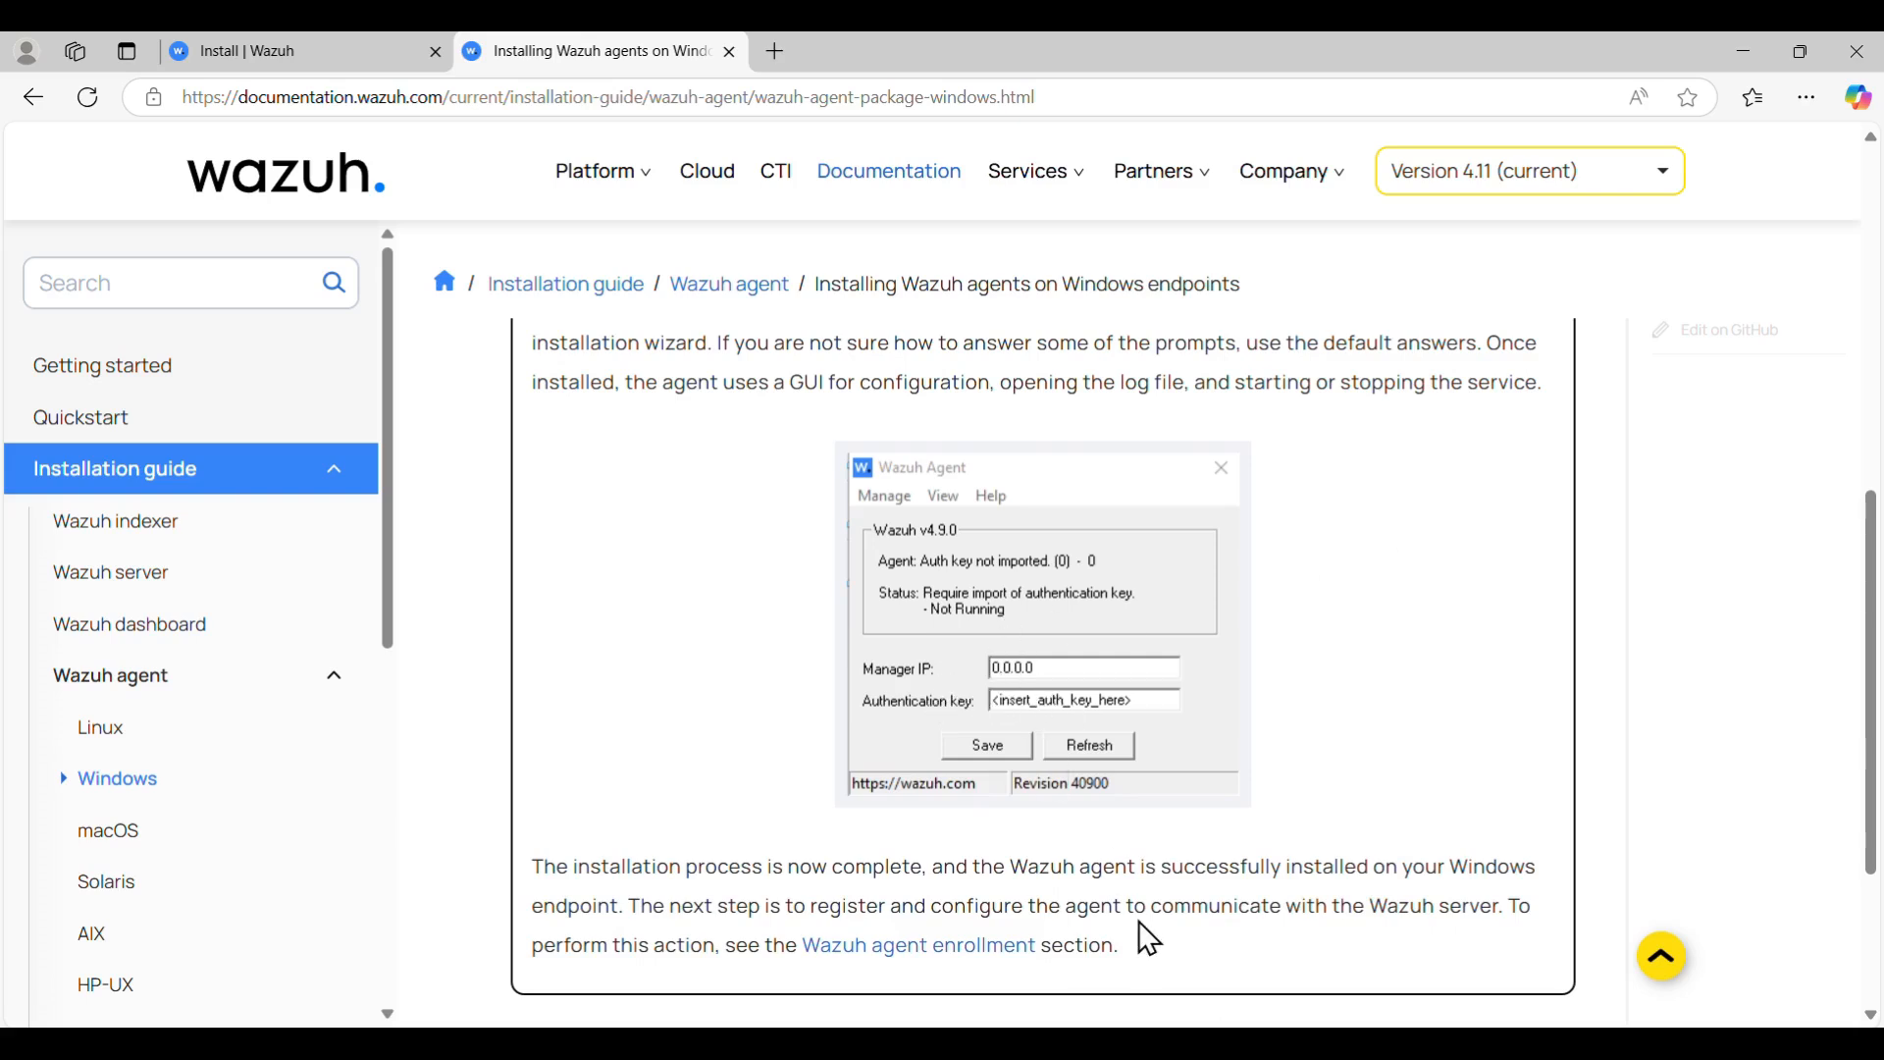
{"action": "left_click", "coordinate": [1025, 1044]}
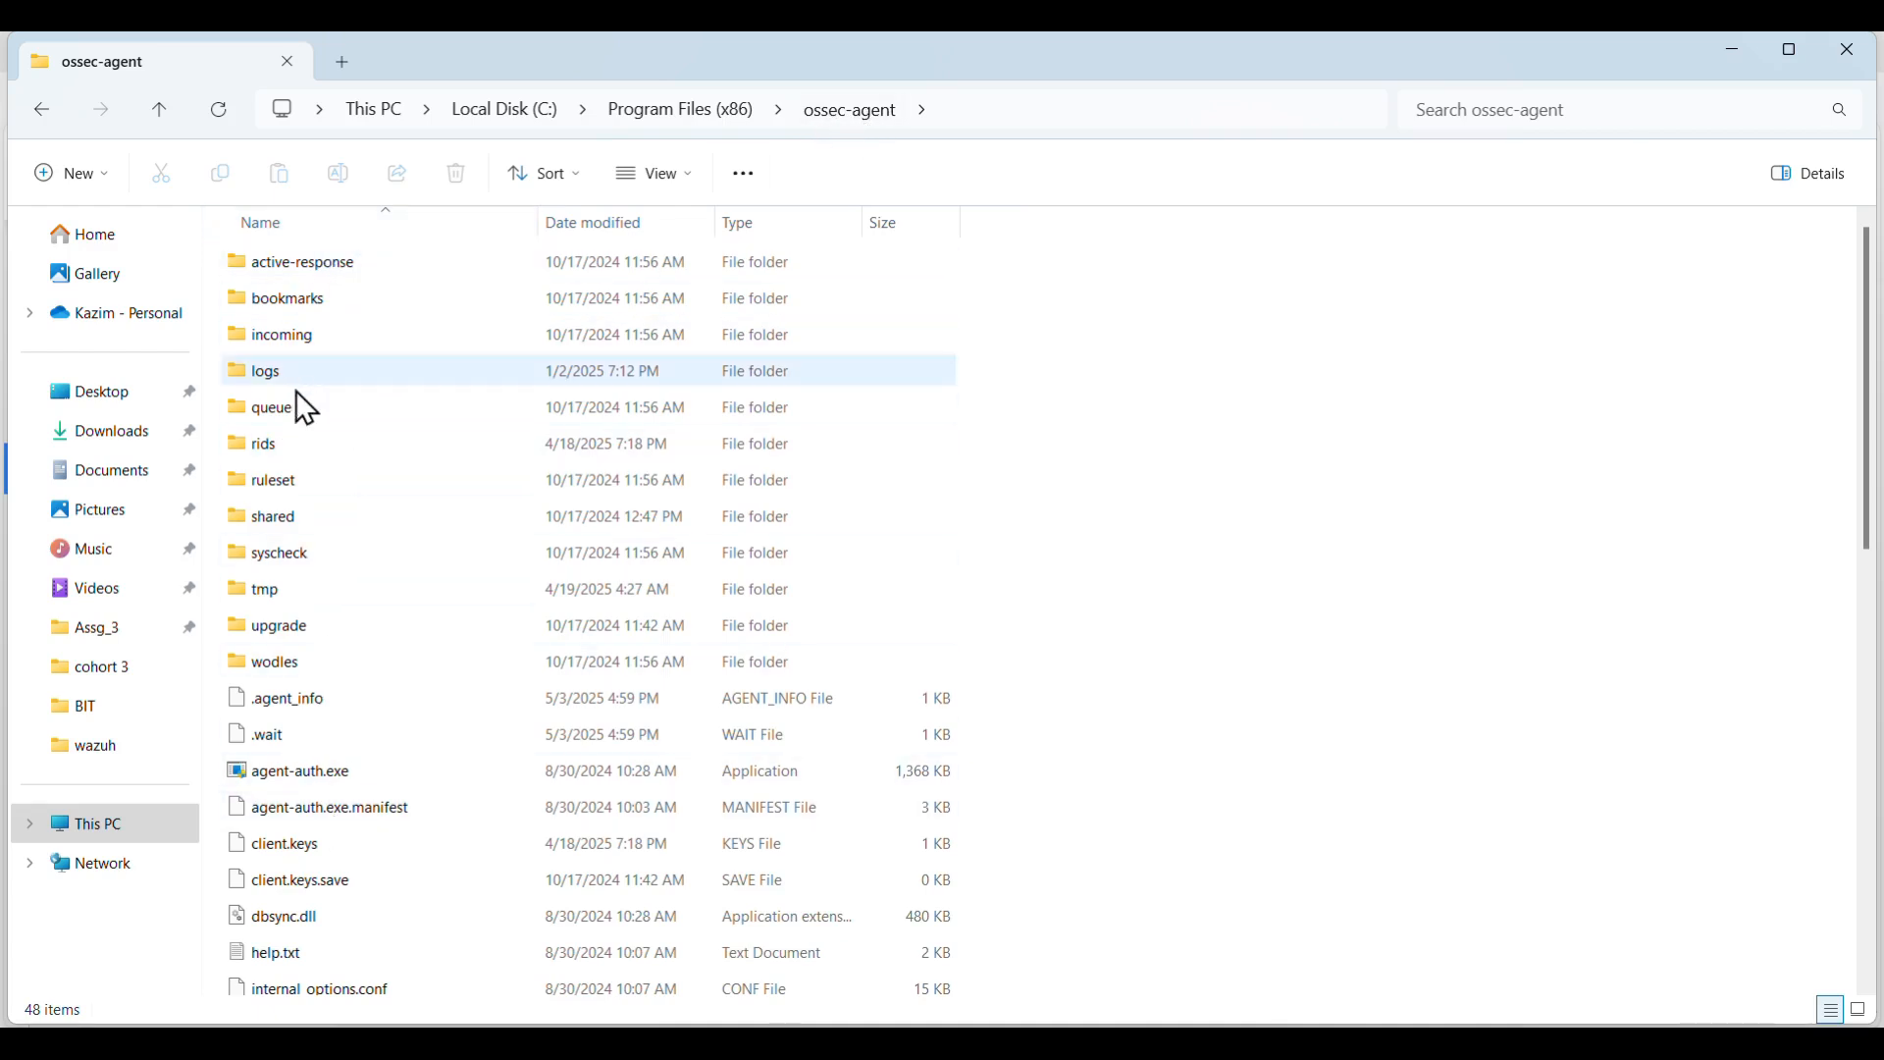
{"action": "left_click", "coordinate": [284, 475]}
- Launch win32ui.exe from the ossec-agent folder and move the Wazuh Agent window up and right
{"action": "key", "text": "Down"}
{"action": "key", "text": "Down"}
{"action": "key", "text": "Down"}
{"action": "key", "text": "Down"}
{"action": "key", "text": "Down"}
{"action": "key", "text": "Down"}
{"action": "key", "text": "Down"}
{"action": "key", "text": "Down"}
{"action": "key", "text": "Down"}
{"action": "key", "text": "Down"}
{"action": "key", "text": "Down"}
{"action": "key", "text": "Down"}
{"action": "key", "text": "Down"}
{"action": "key", "text": "Down"}
{"action": "key", "text": "Down"}
{"action": "key", "text": "Down"}
{"action": "key", "text": "Down"}
{"action": "key", "text": "Down"}
{"action": "key", "text": "Down"}
{"action": "key", "text": "Down"}
{"action": "key", "text": "Down"}
{"action": "key", "text": "Down"}
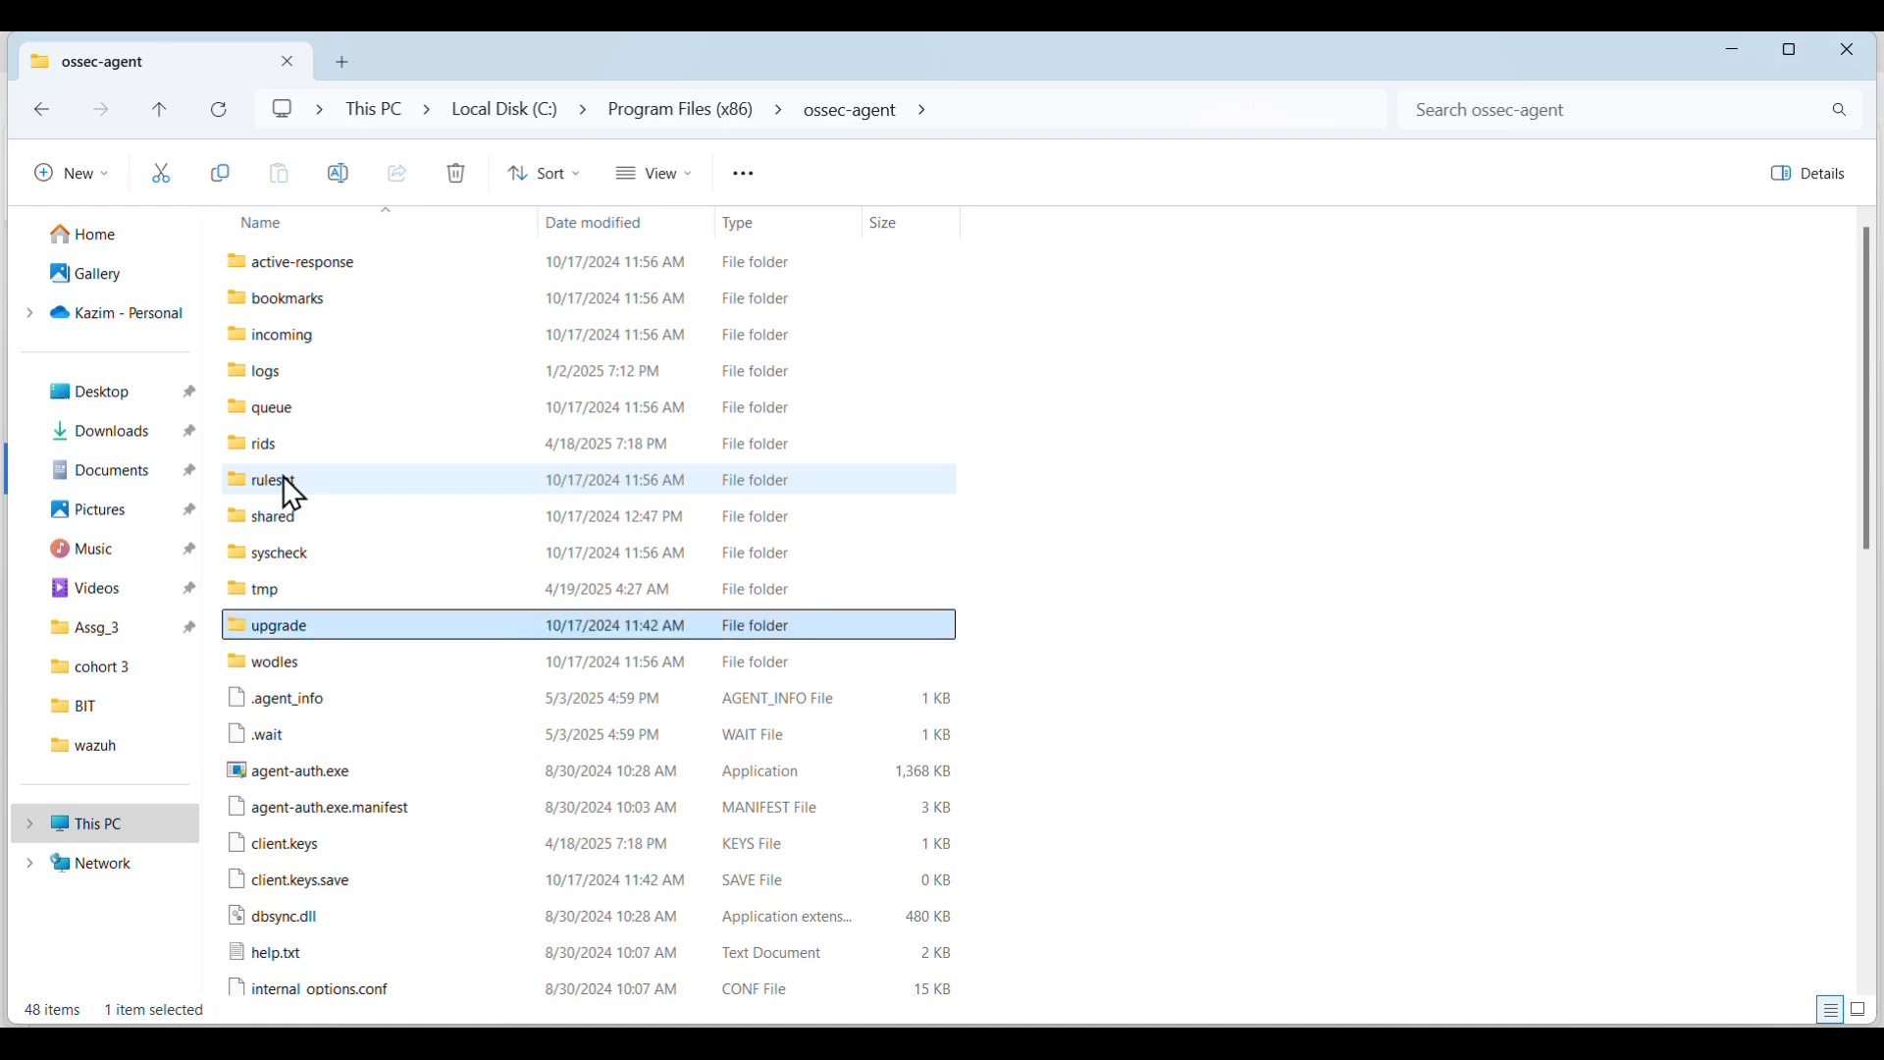
{"action": "key", "text": "Down"}
{"action": "key", "text": "Down"}
{"action": "key", "text": "Down"}
{"action": "key", "text": "Down"}
{"action": "key", "text": "Down"}
{"action": "key", "text": "Down"}
{"action": "key", "text": "Down"}
{"action": "key", "text": "Down"}
{"action": "key", "text": "Down"}
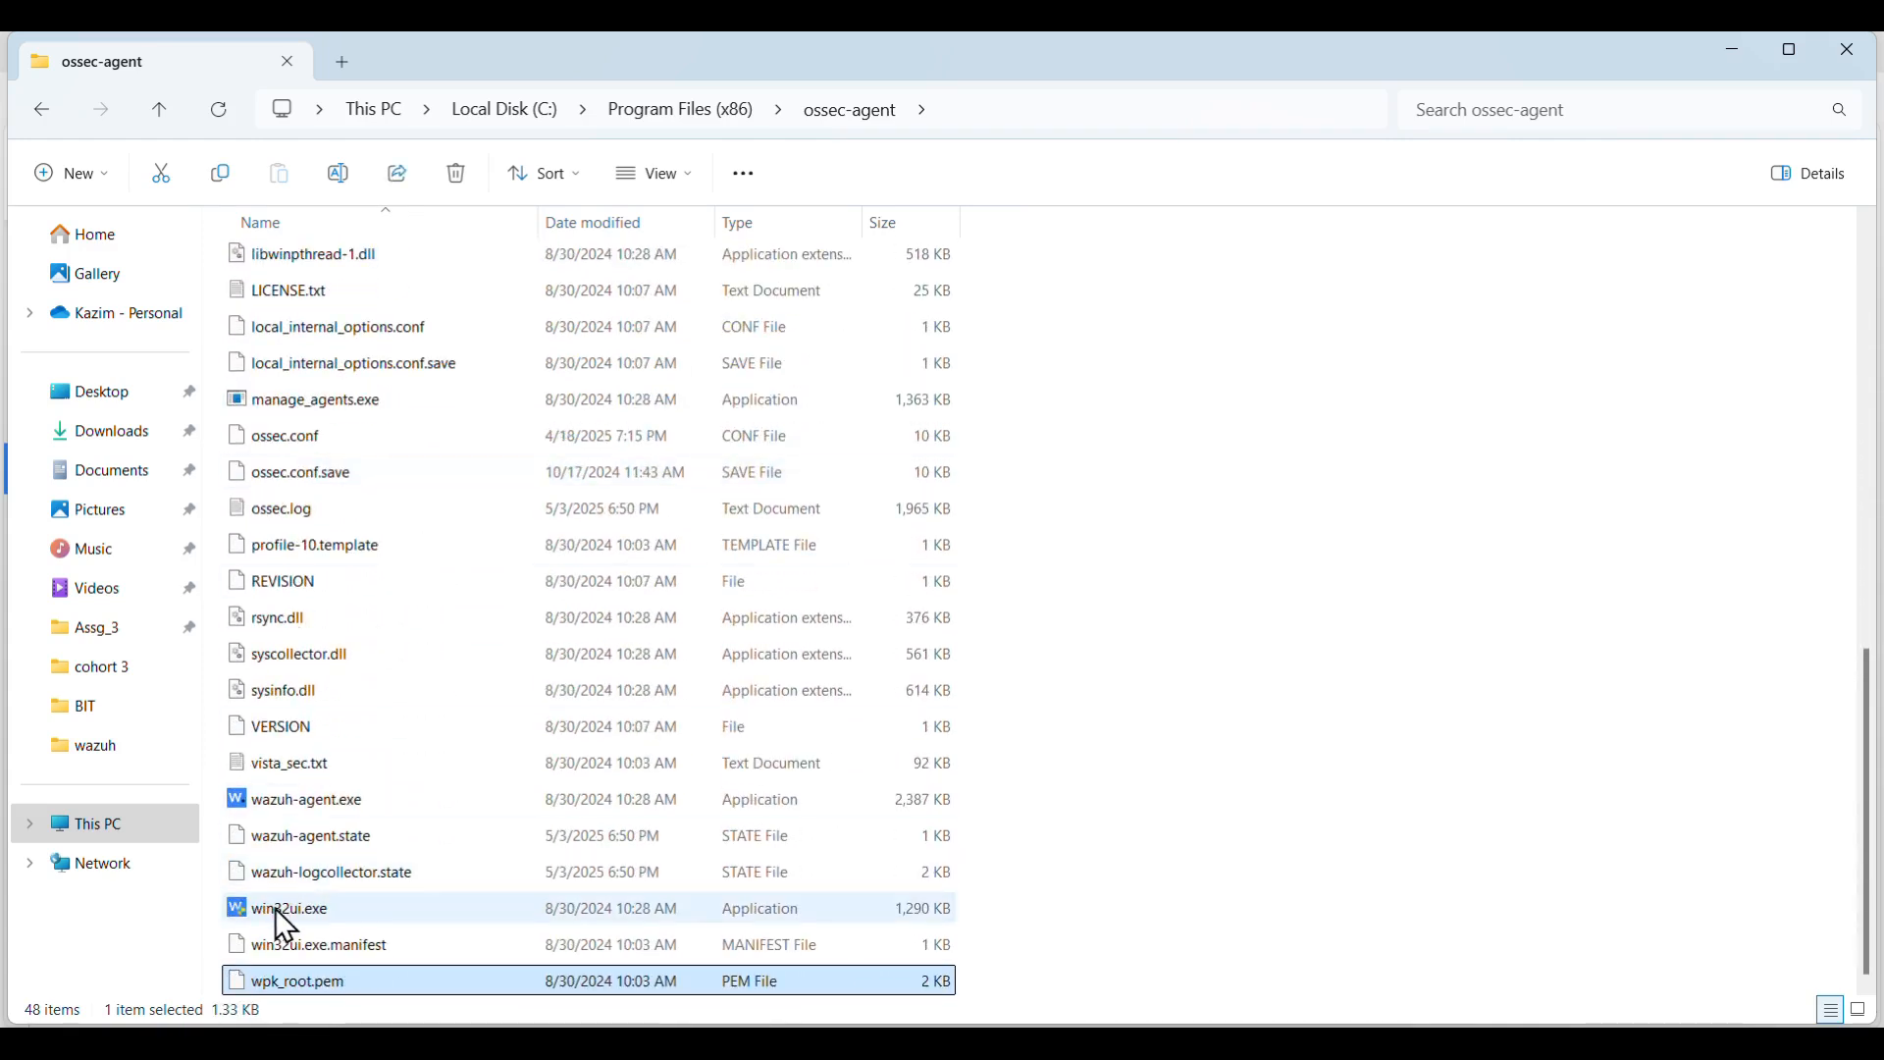
{"action": "left_click", "coordinate": [277, 911]}
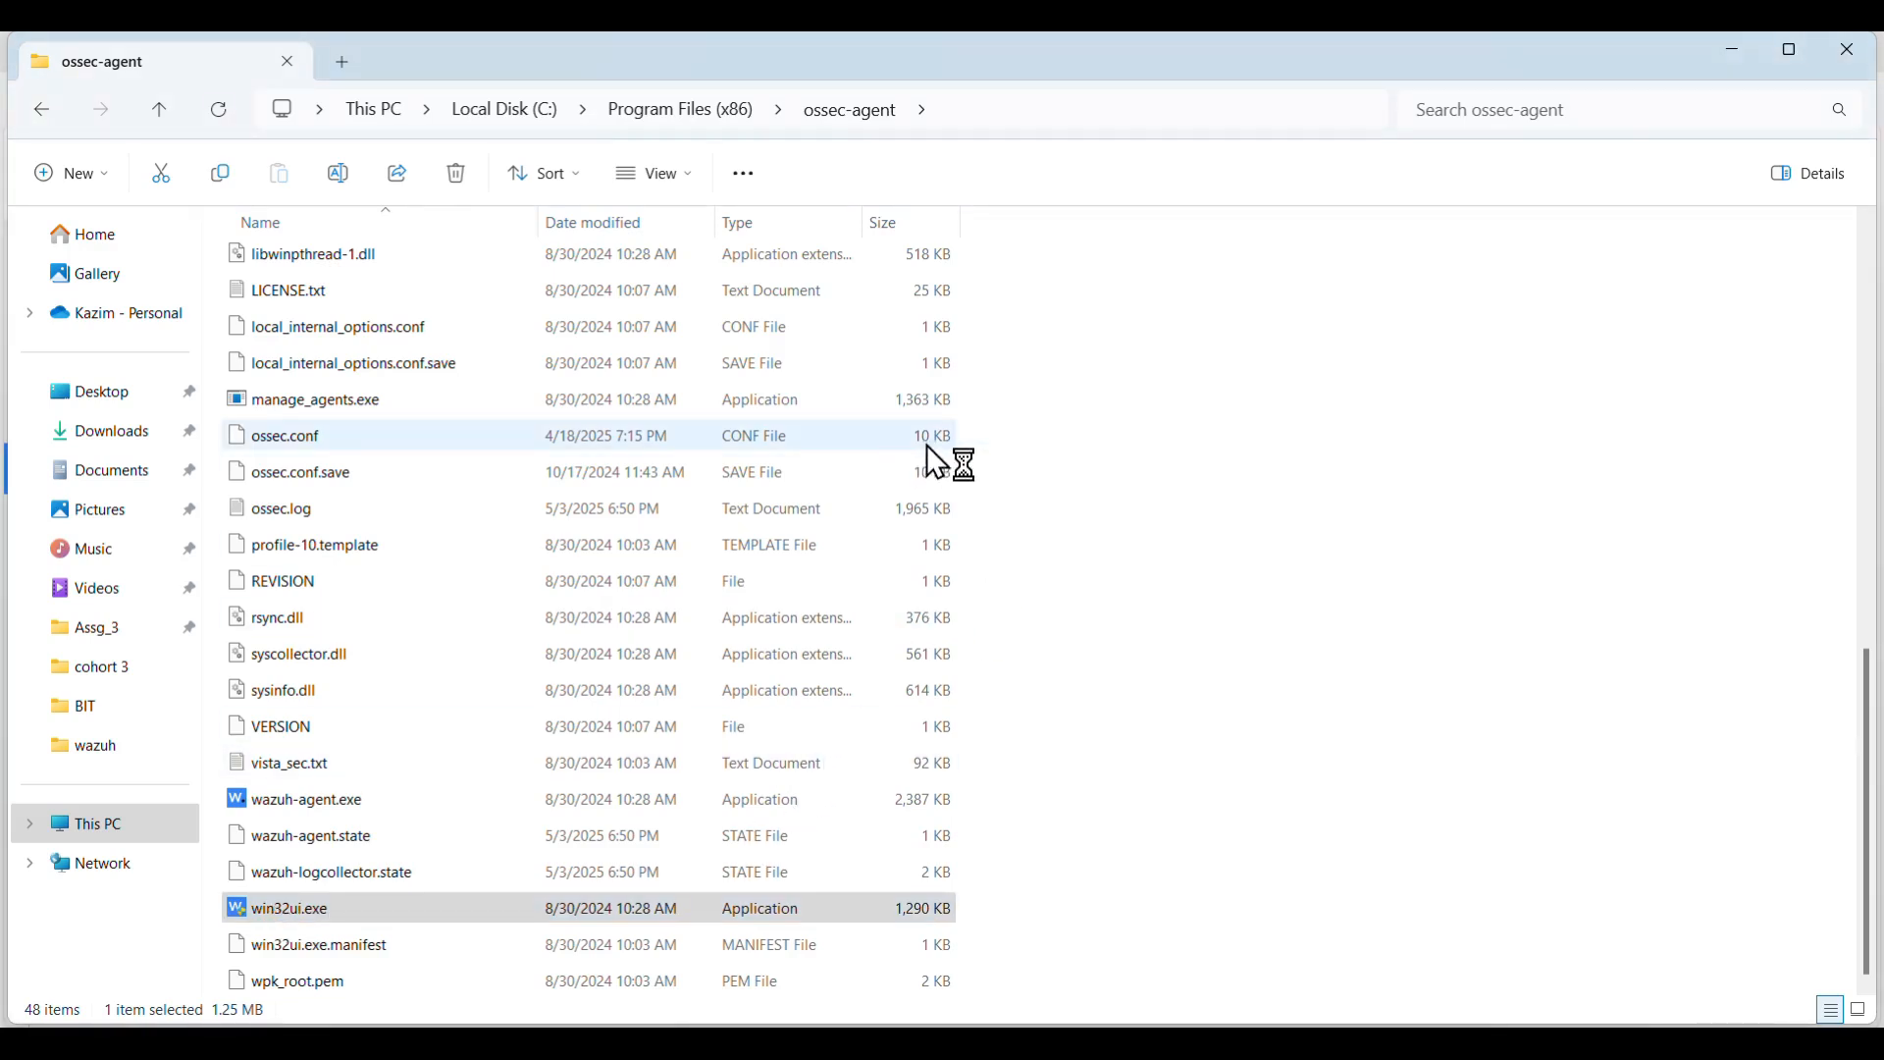
{"action": "left_click_drag", "start_coordinate": [935, 368], "coordinate": [1058, 308]}
- Change the Manager IP from .87. to .133., making it 192.168.133.246, and close the window
{"action": "left_click", "coordinate": [1101, 515]}
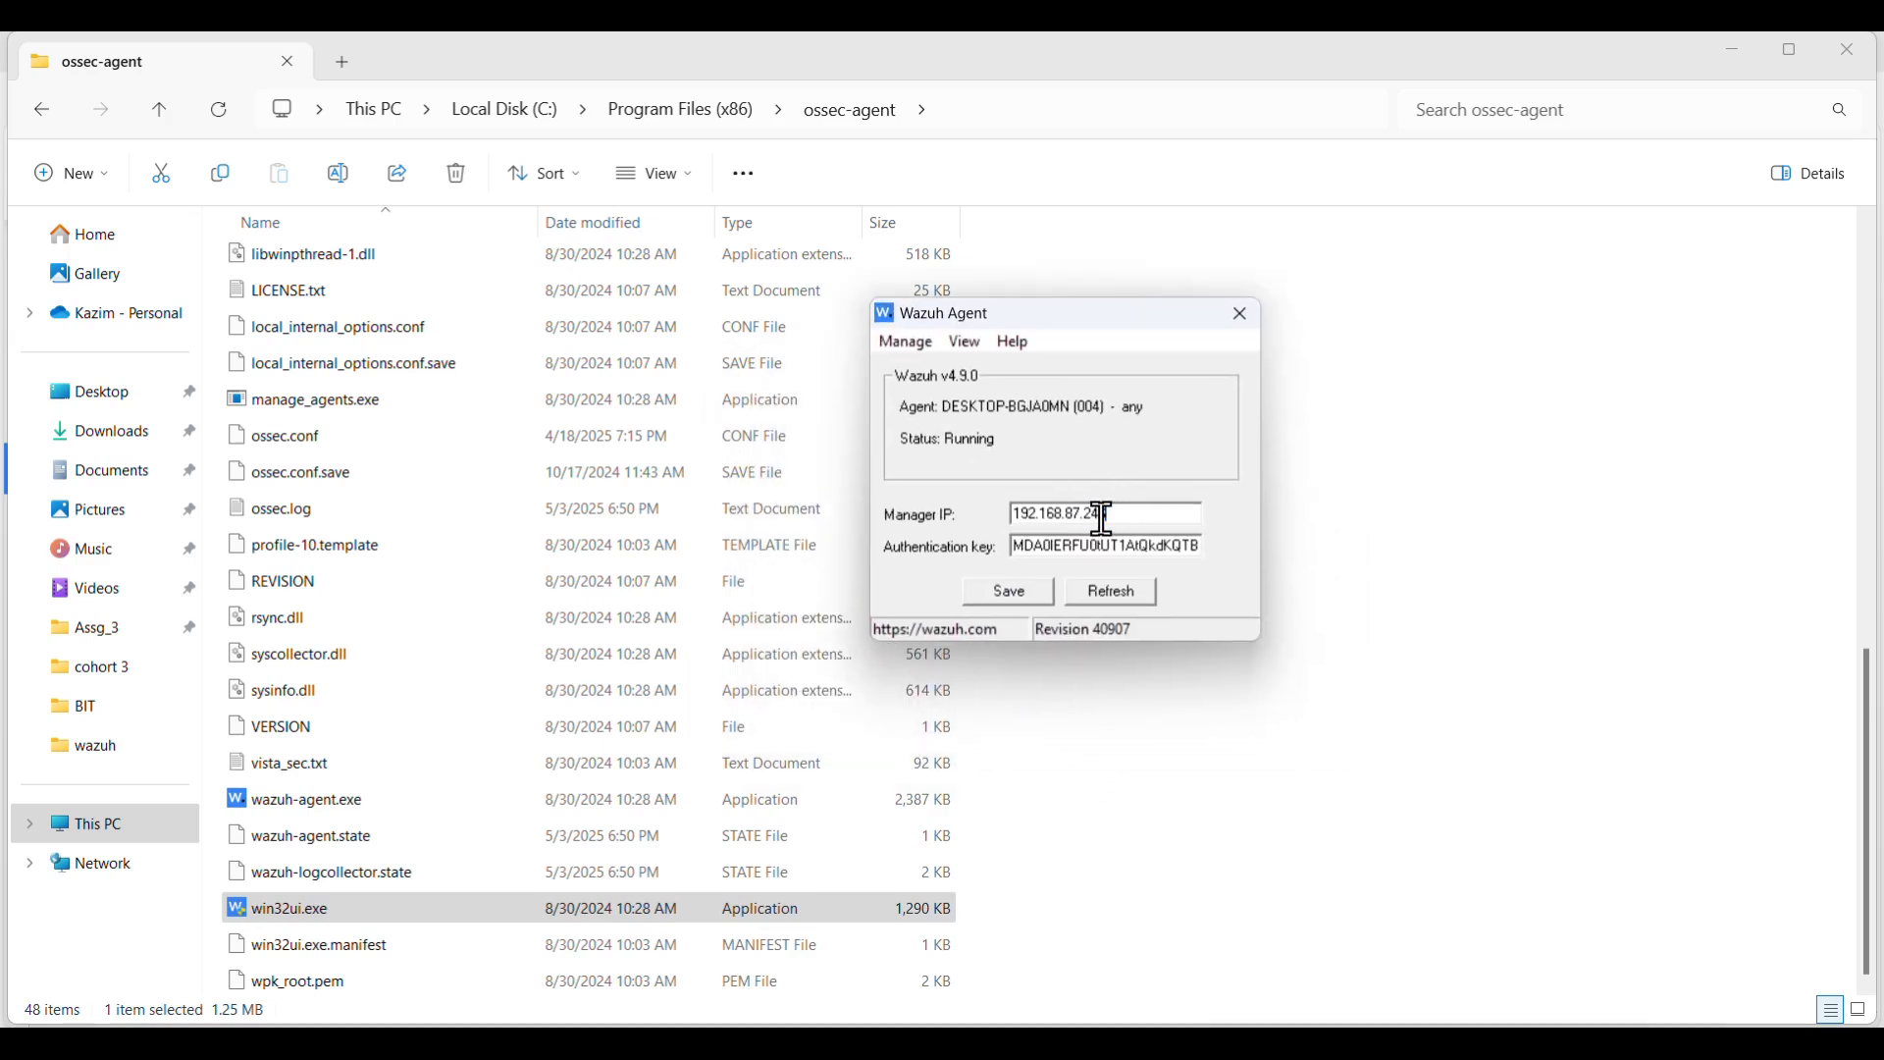
{"action": "key", "text": "Left"}
{"action": "key", "text": "Left"}
{"action": "key", "text": "BackSpace"}
{"action": "key", "text": "BackSpace"}
{"action": "key", "text": "BackSpace"}
{"action": "key", "text": "BackSpace"}
{"action": "type", "text": ".133."}
{"action": "left_click_drag", "start_coordinate": [1131, 517], "coordinate": [1001, 525]}
{"action": "left_click", "coordinate": [1242, 315]}
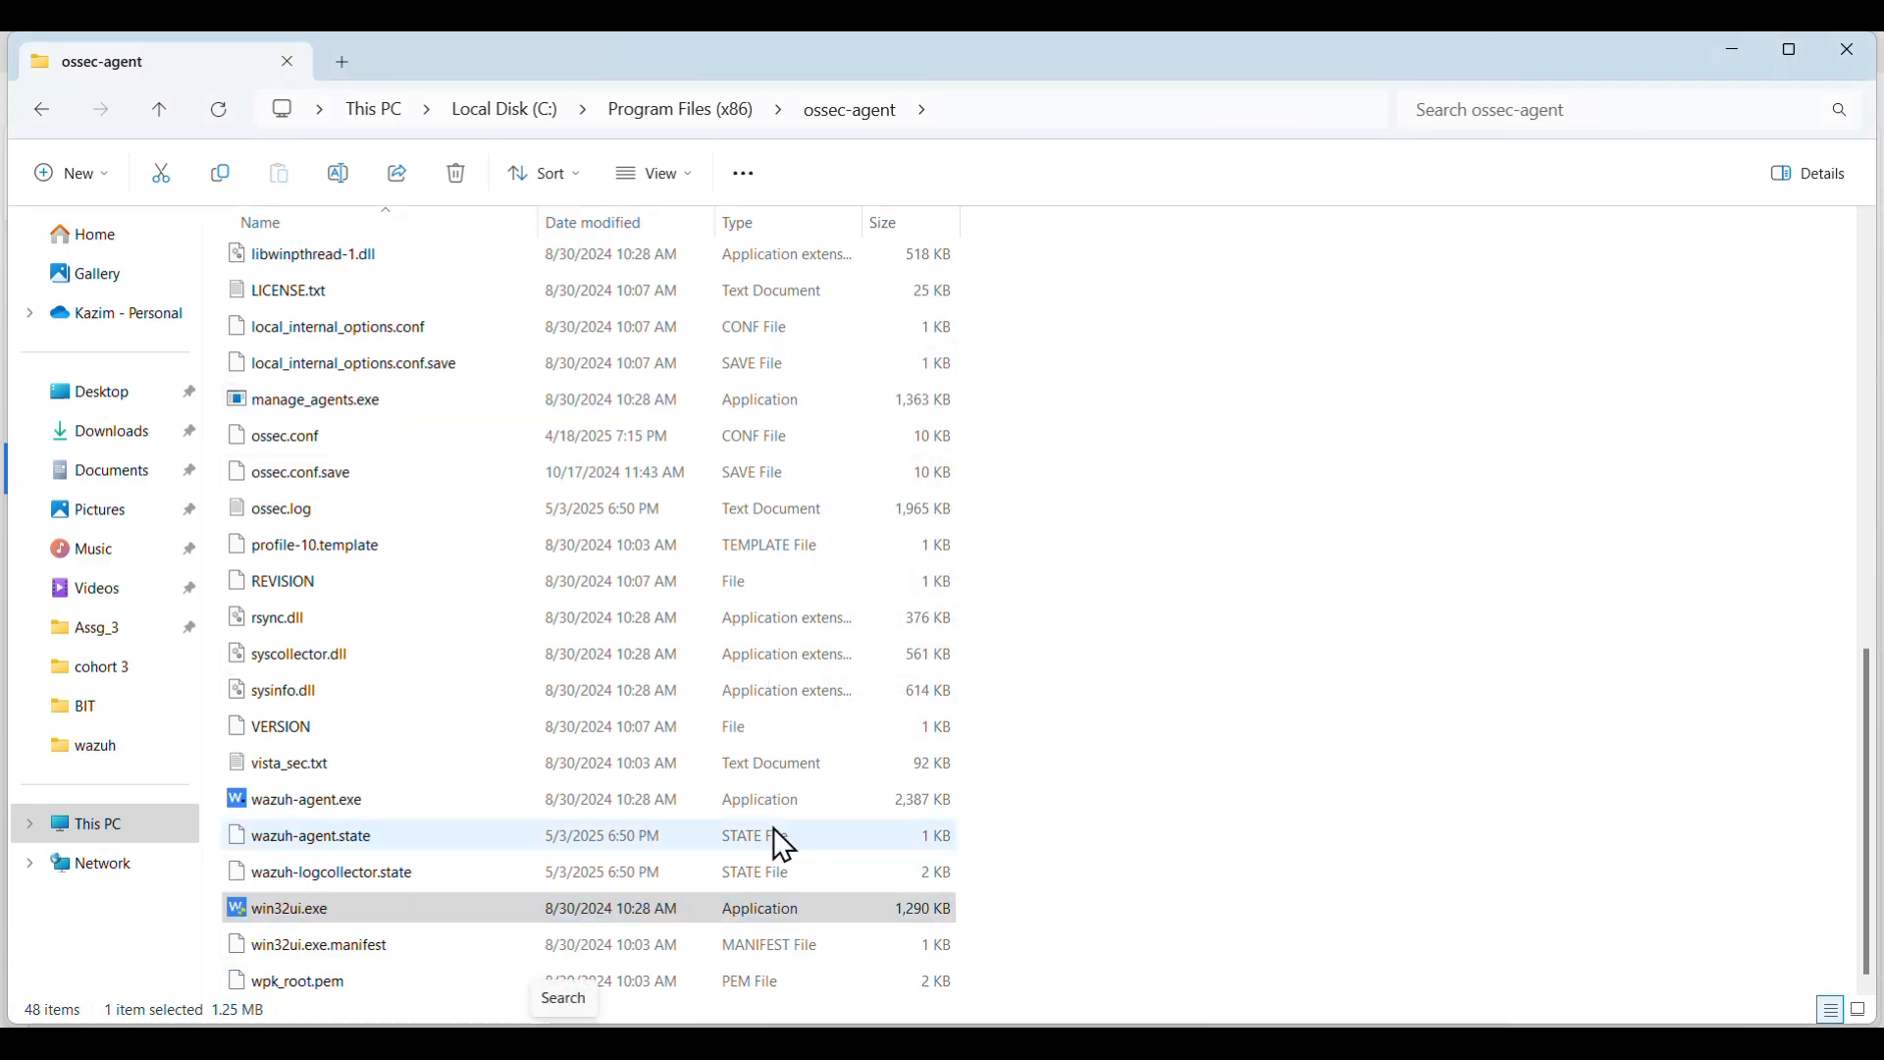
- Launch the Windows Services console with services.msc and scroll to the Wazuh service
{"action": "key", "text": "super+r"}
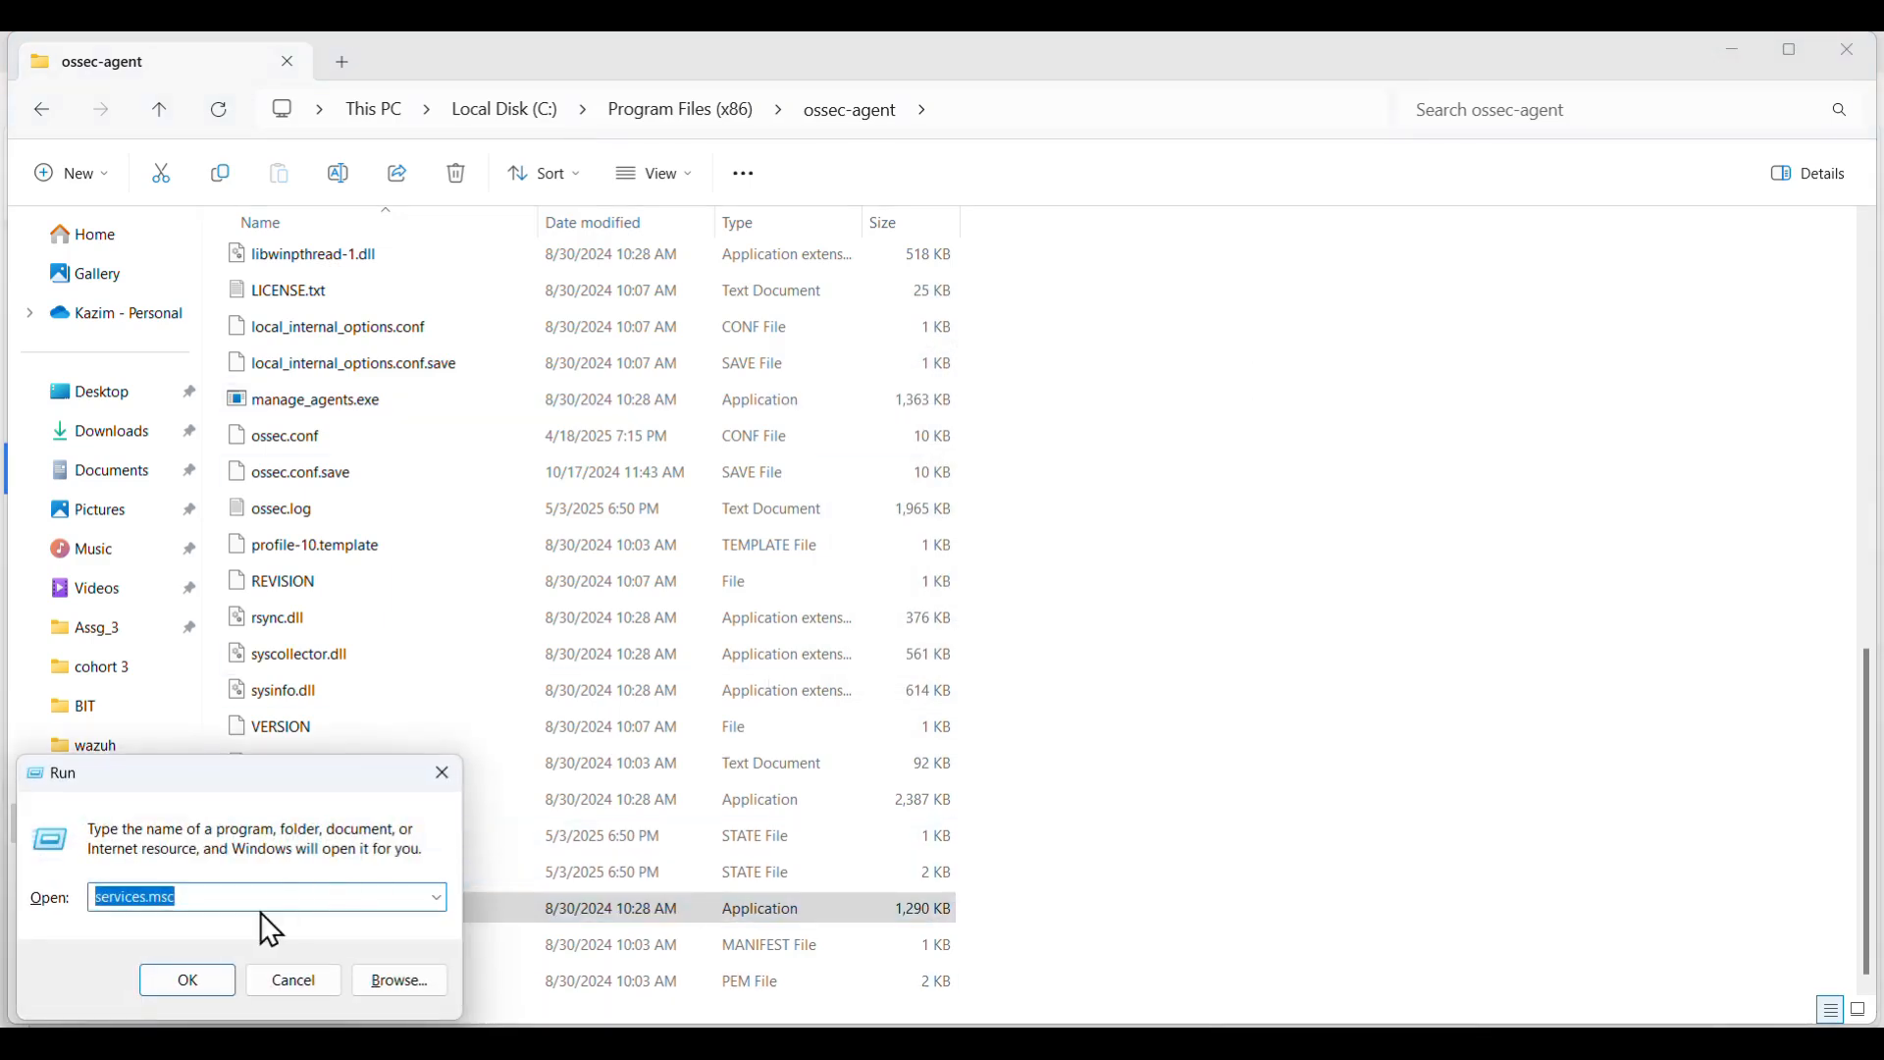
{"action": "left_click", "coordinate": [210, 970]}
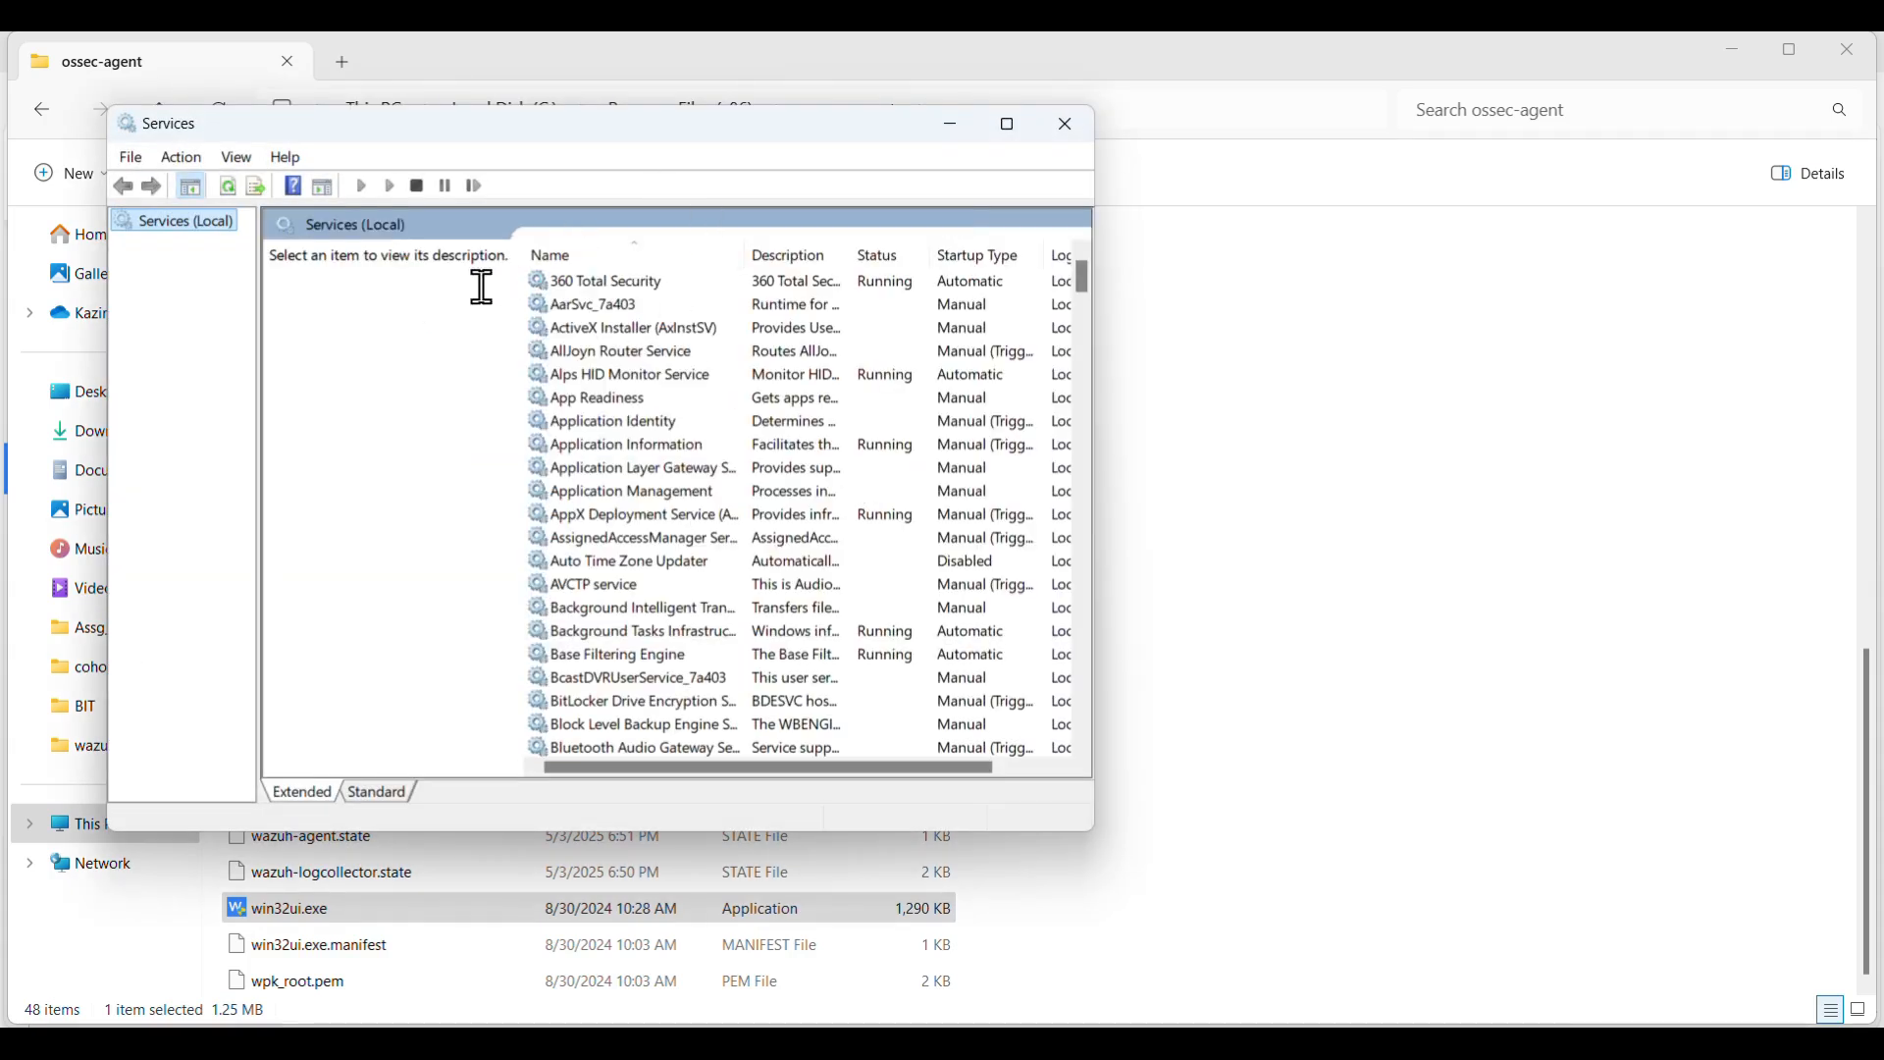
{"action": "left_click_drag", "start_coordinate": [1086, 275], "coordinate": [1055, 801]}
{"action": "left_click_drag", "start_coordinate": [1080, 280], "coordinate": [1076, 666]}
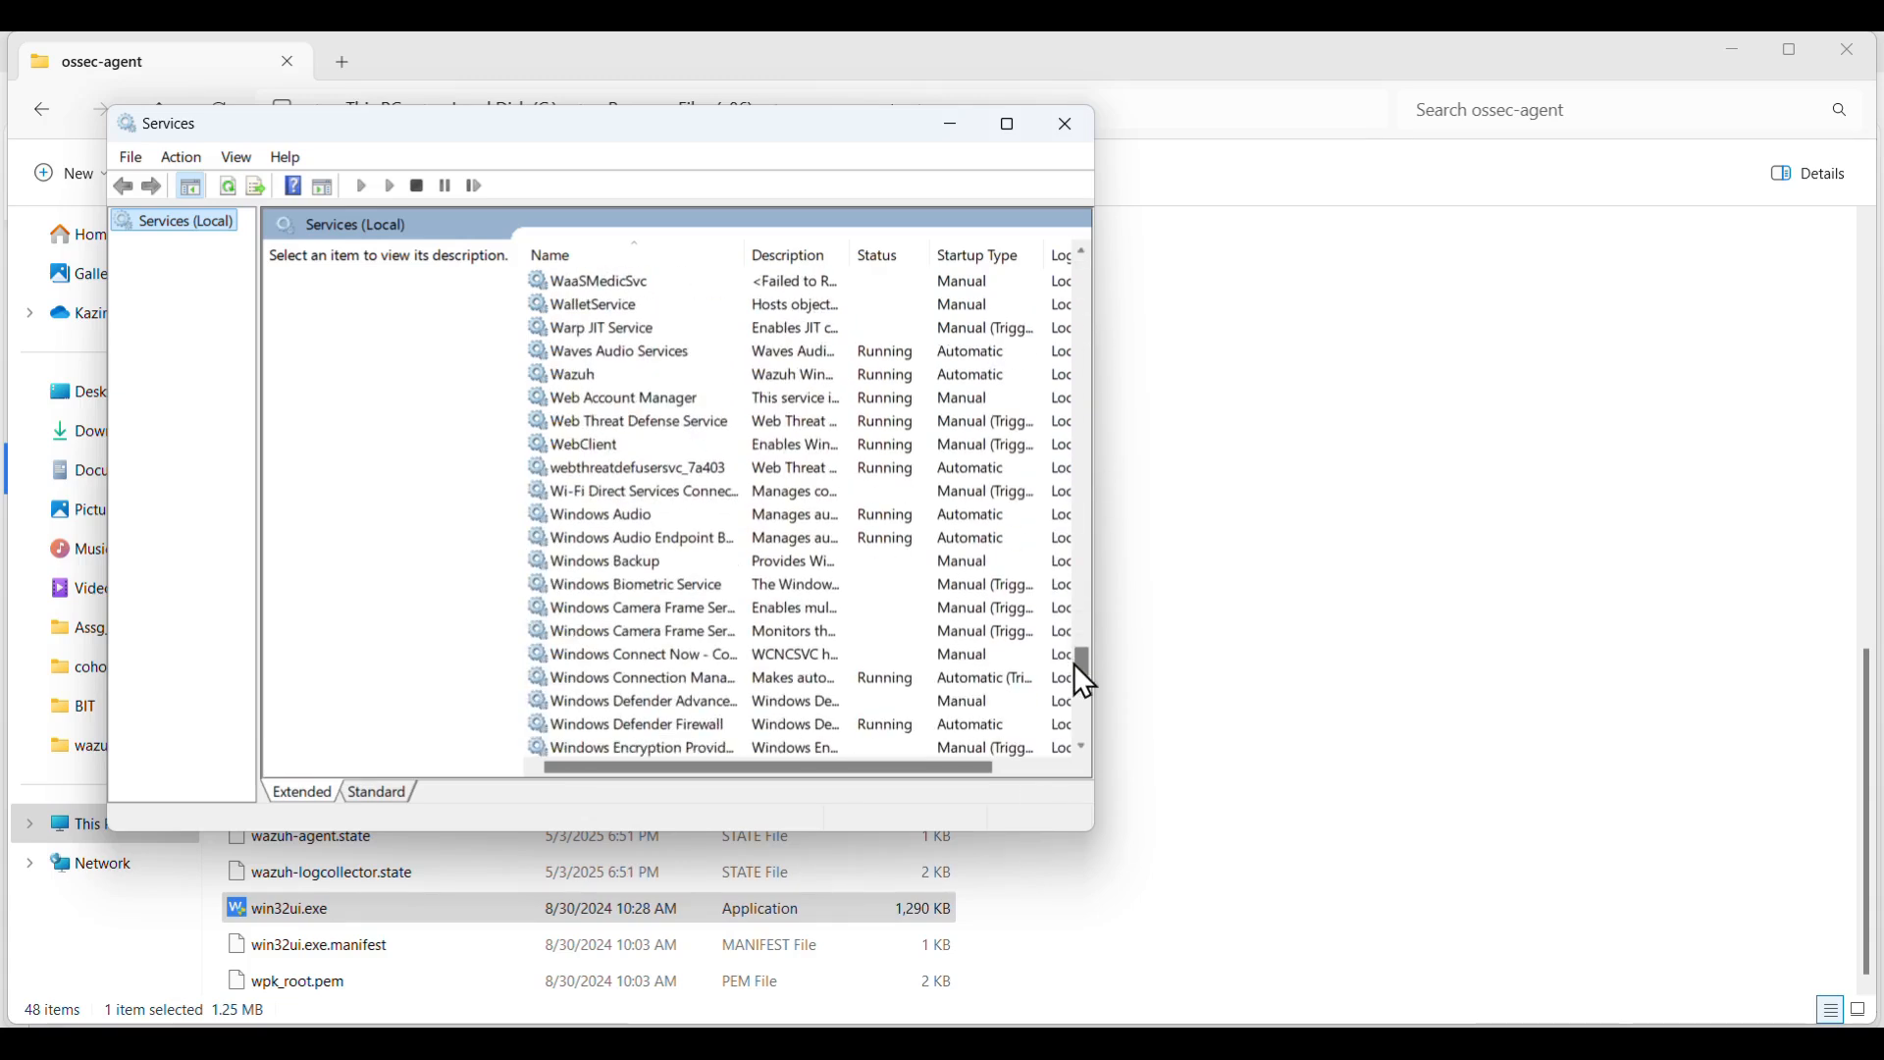
- Restart the Wazuh agent service, then switch to the Ubuntu24 VM terminal
{"action": "left_click", "coordinate": [591, 371]}
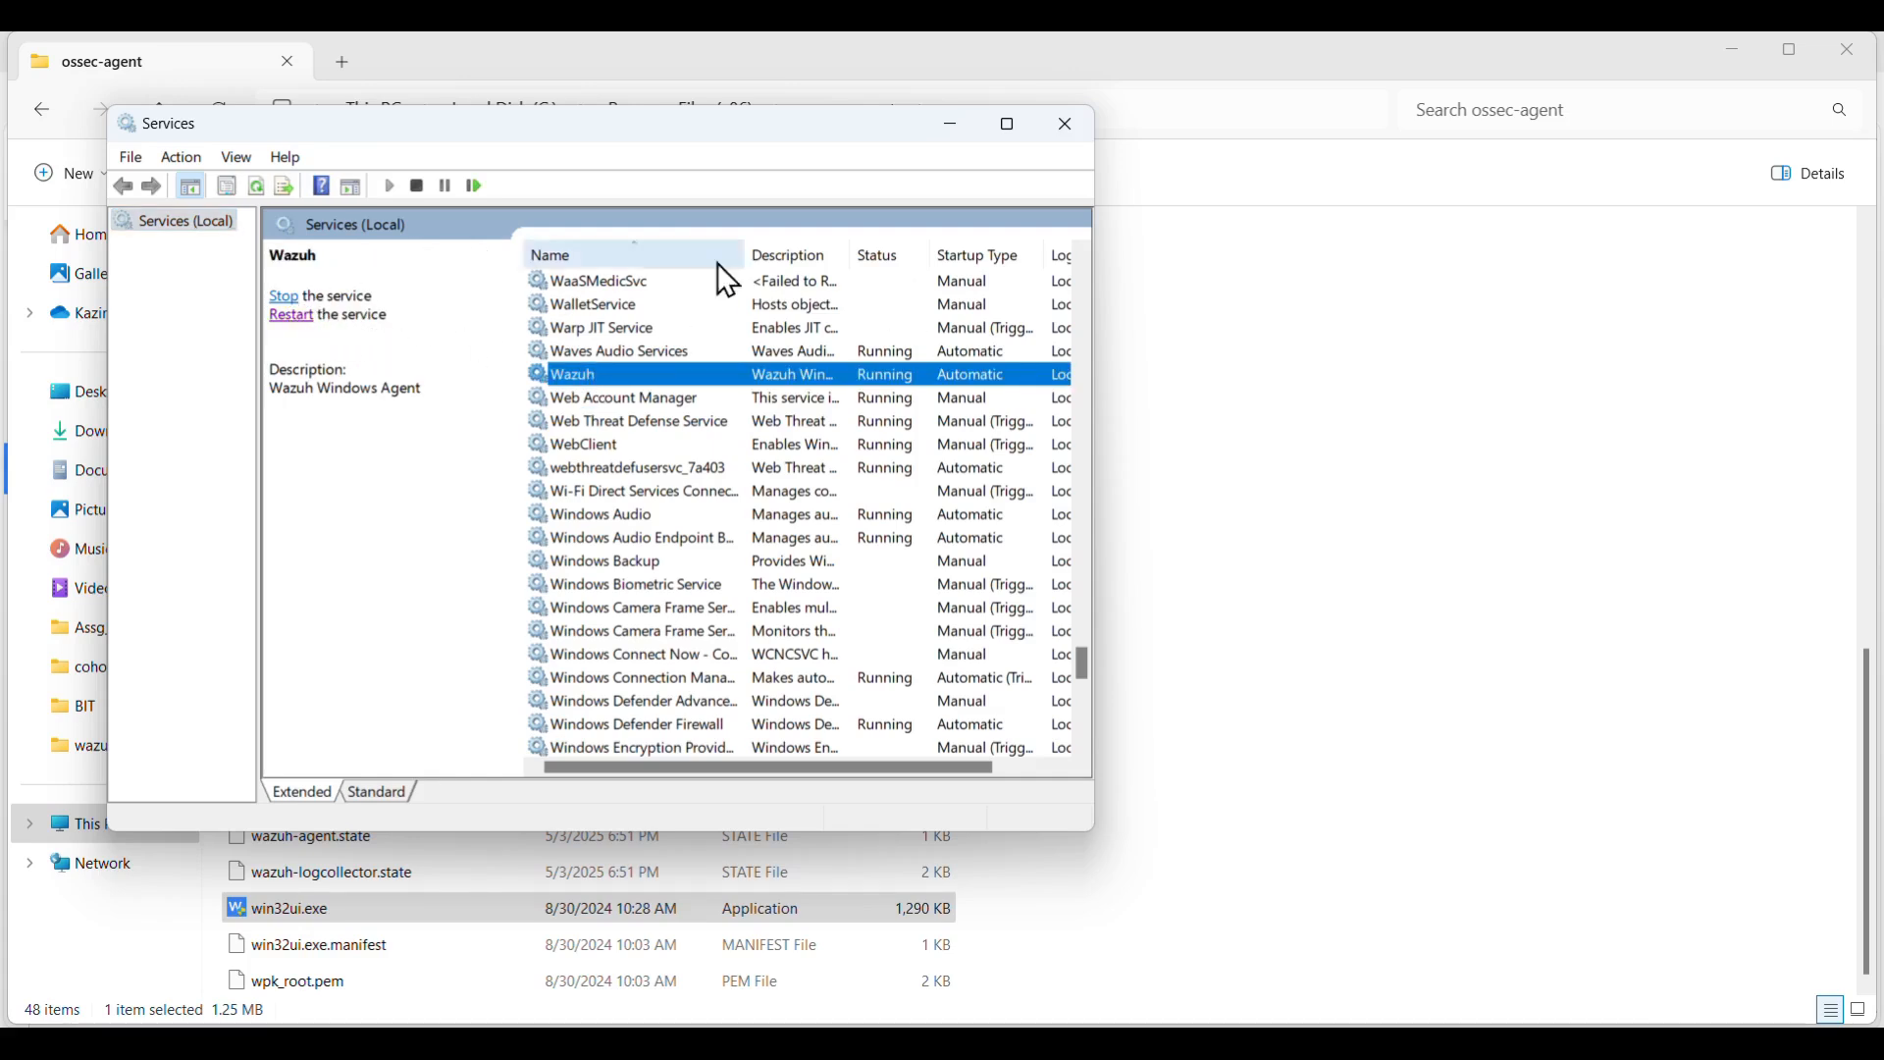
{"action": "mouse_move", "coordinate": [1374, 1042]}
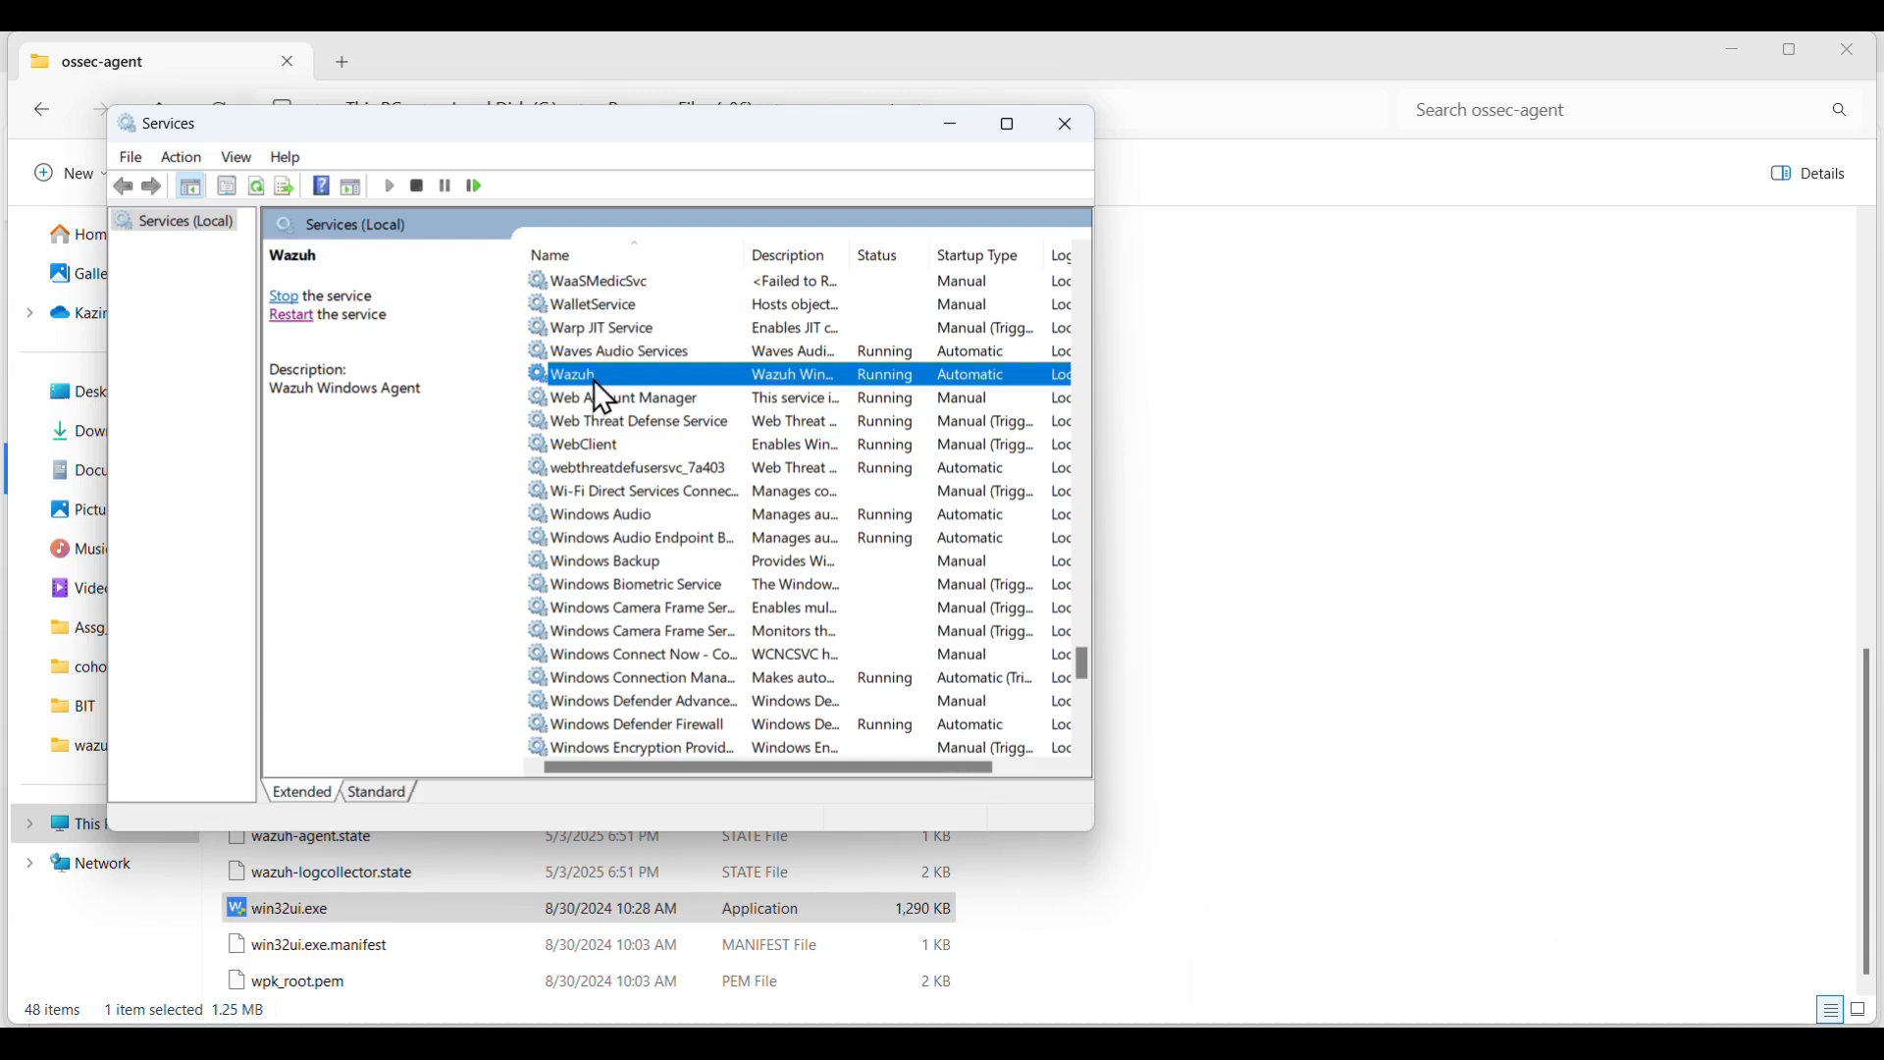
{"action": "left_click", "coordinate": [283, 297]}
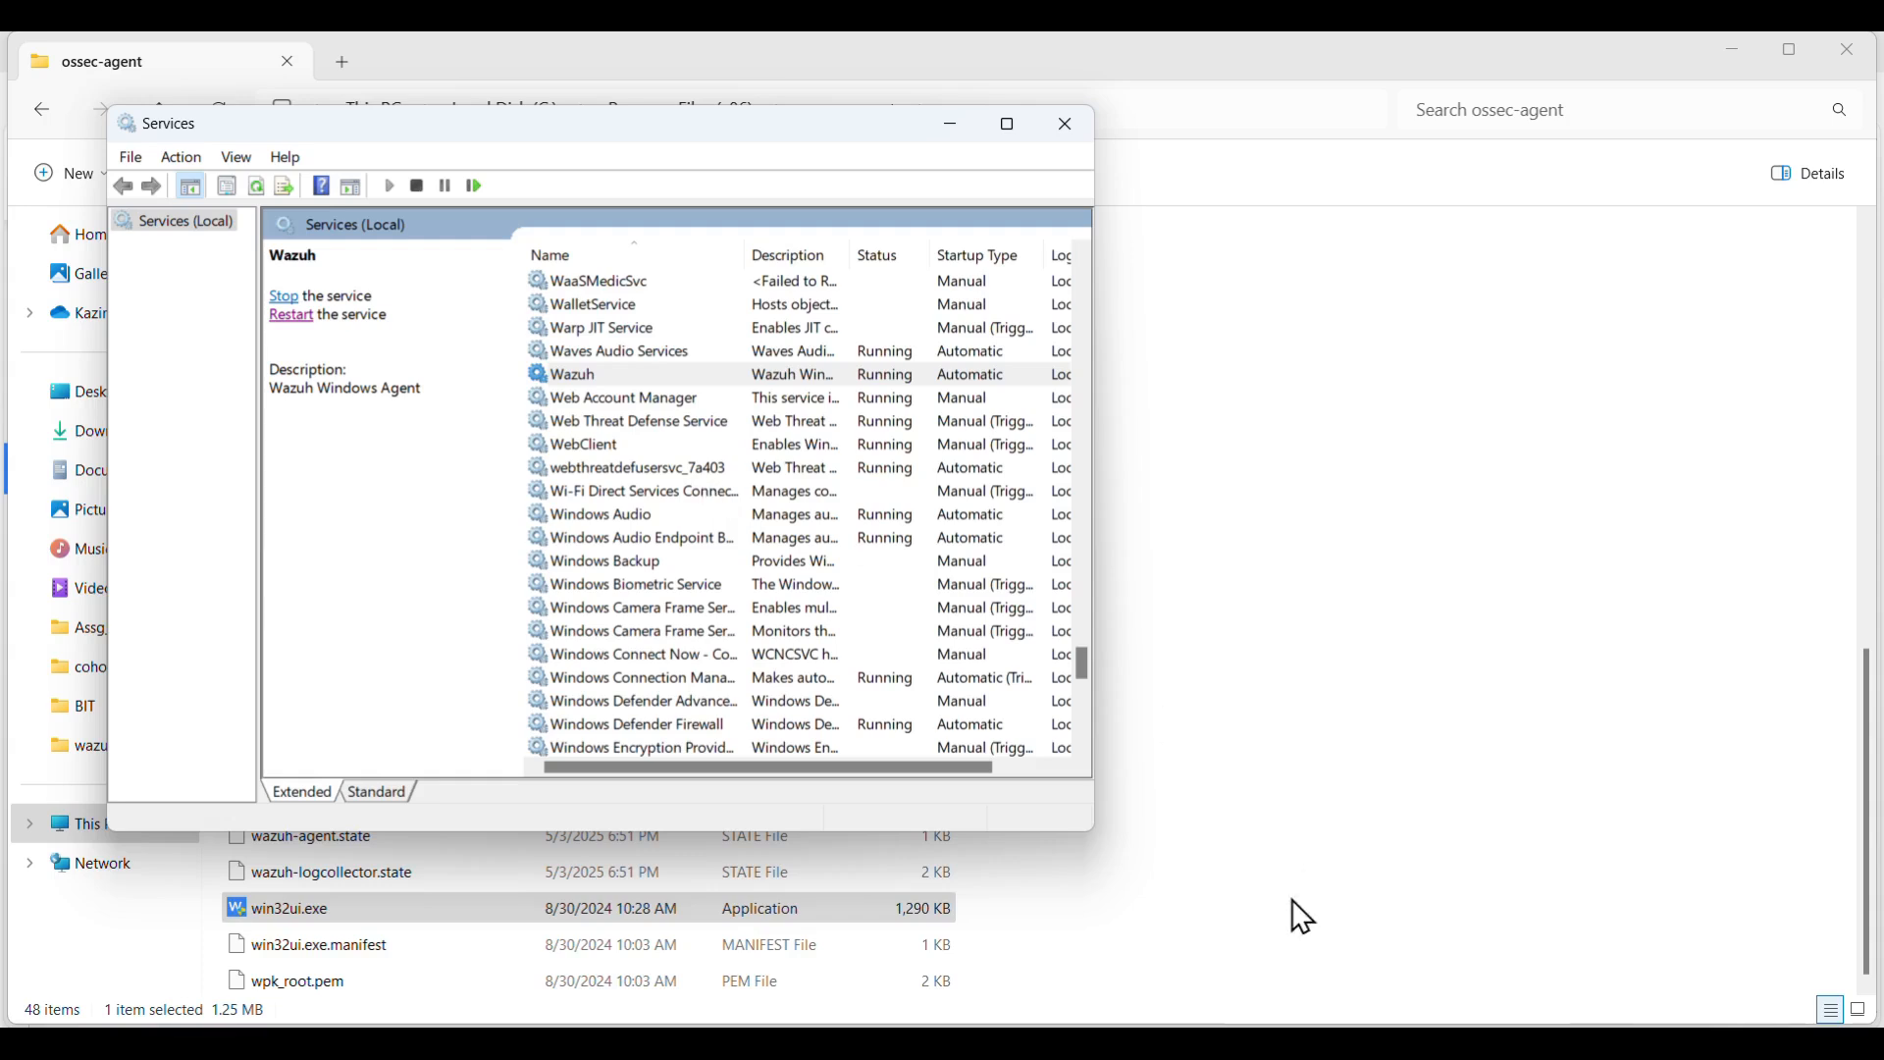
{"action": "mouse_move", "coordinate": [1052, 1044]}
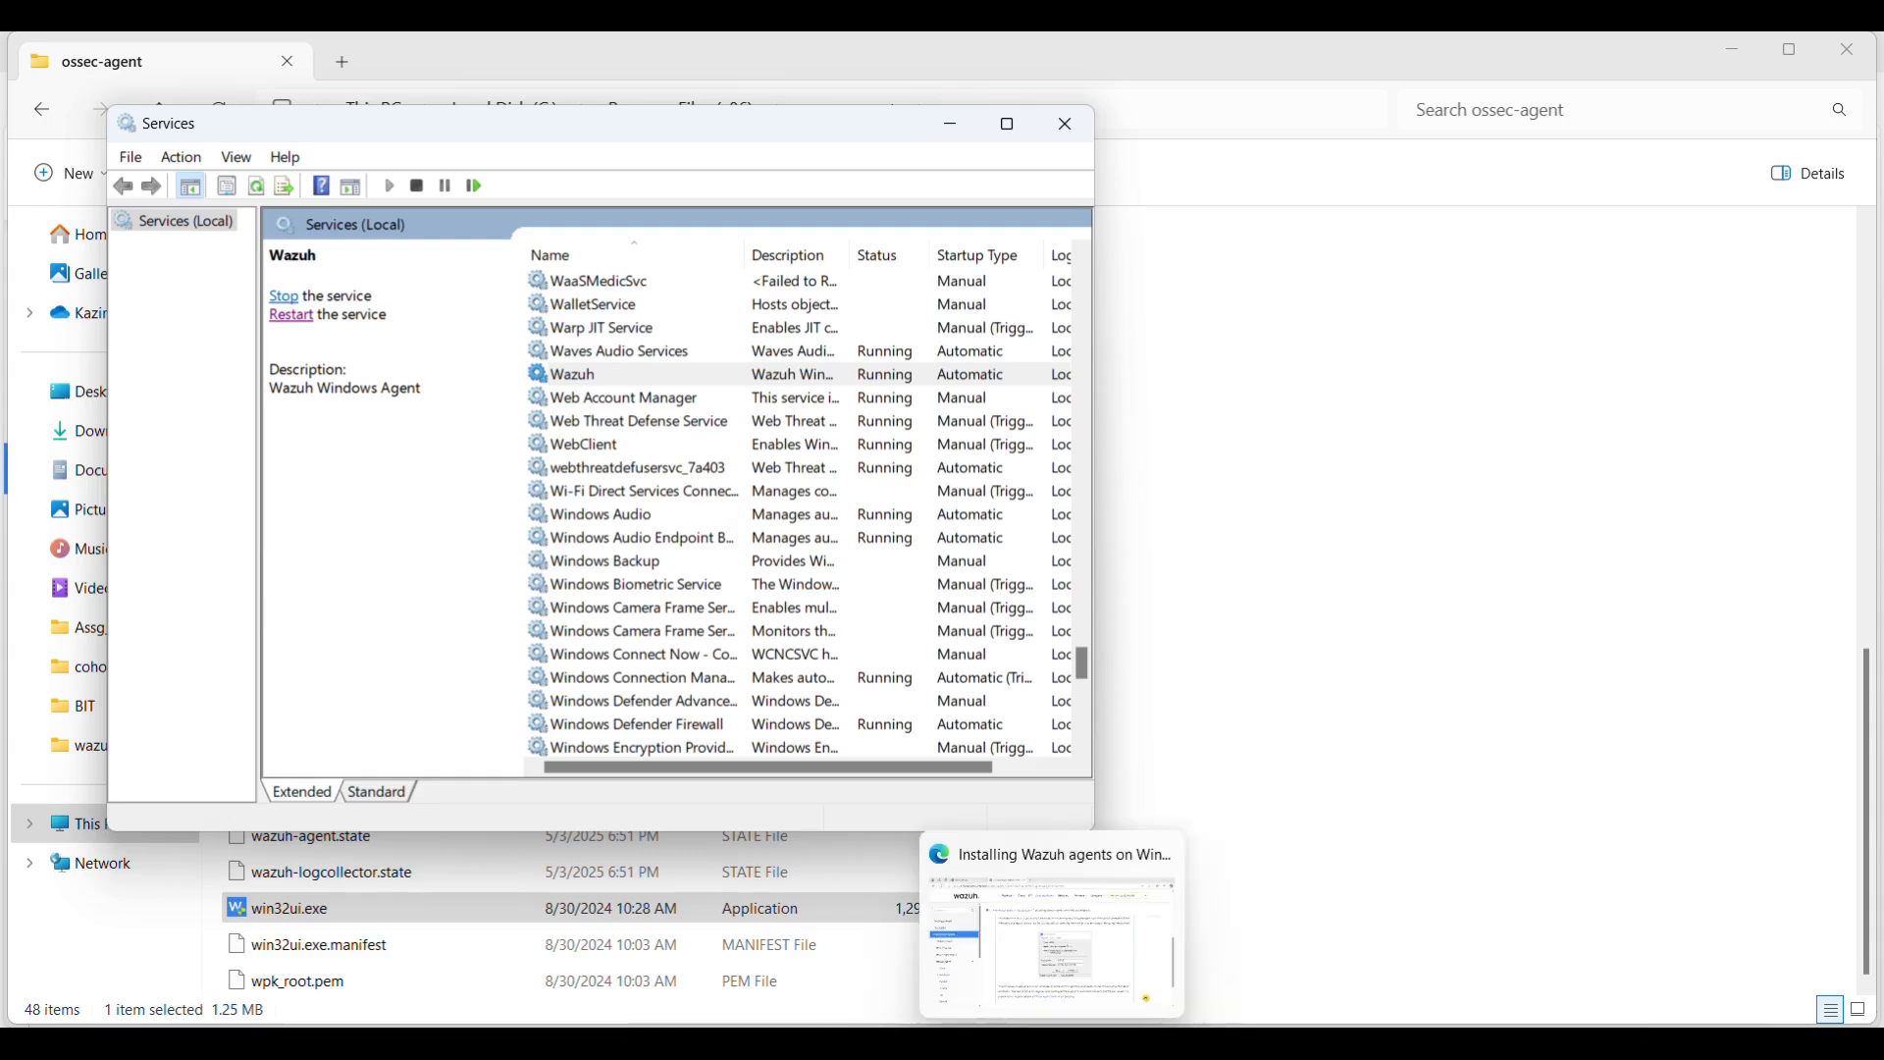
{"action": "mouse_move", "coordinate": [1215, 1044]}
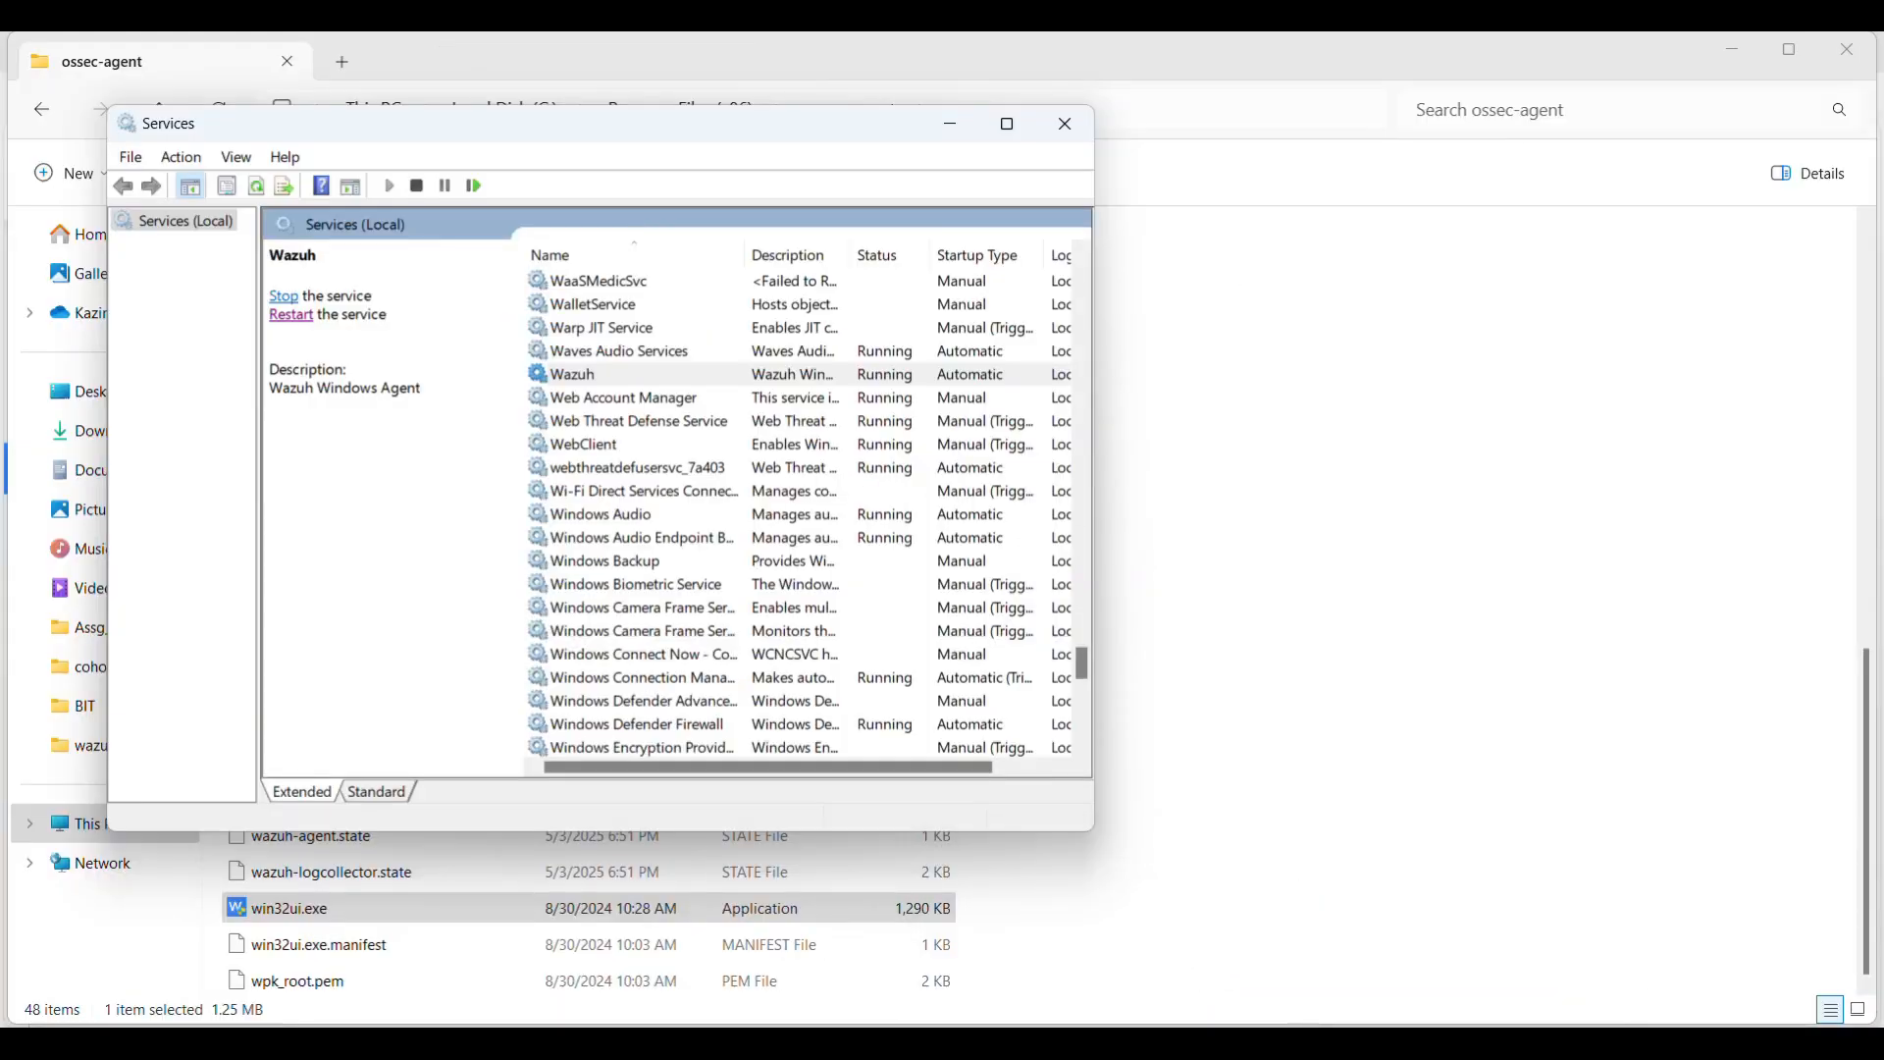
{"action": "left_click", "coordinate": [1320, 942]}
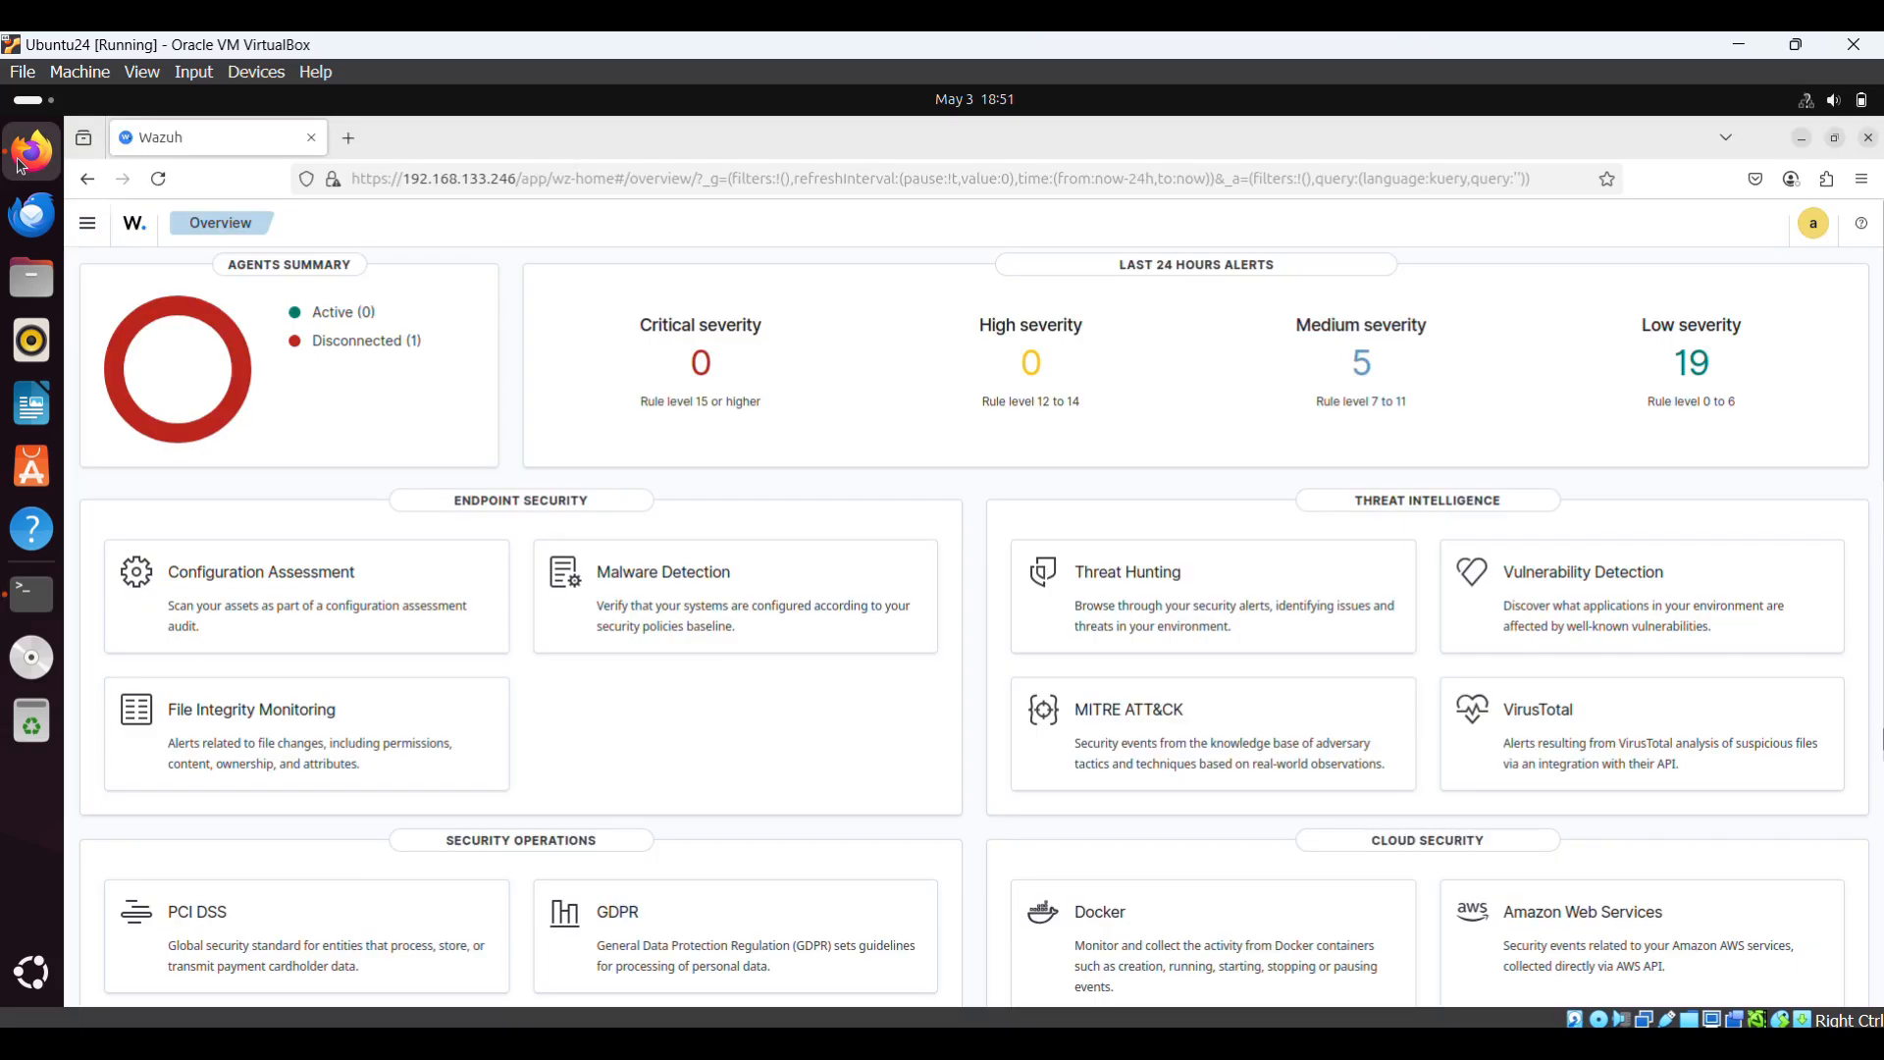
- Reload the Wazuh dashboard Overview in Firefox, then return to the ossec-agent folder on the host
{"action": "left_click", "coordinate": [32, 152]}
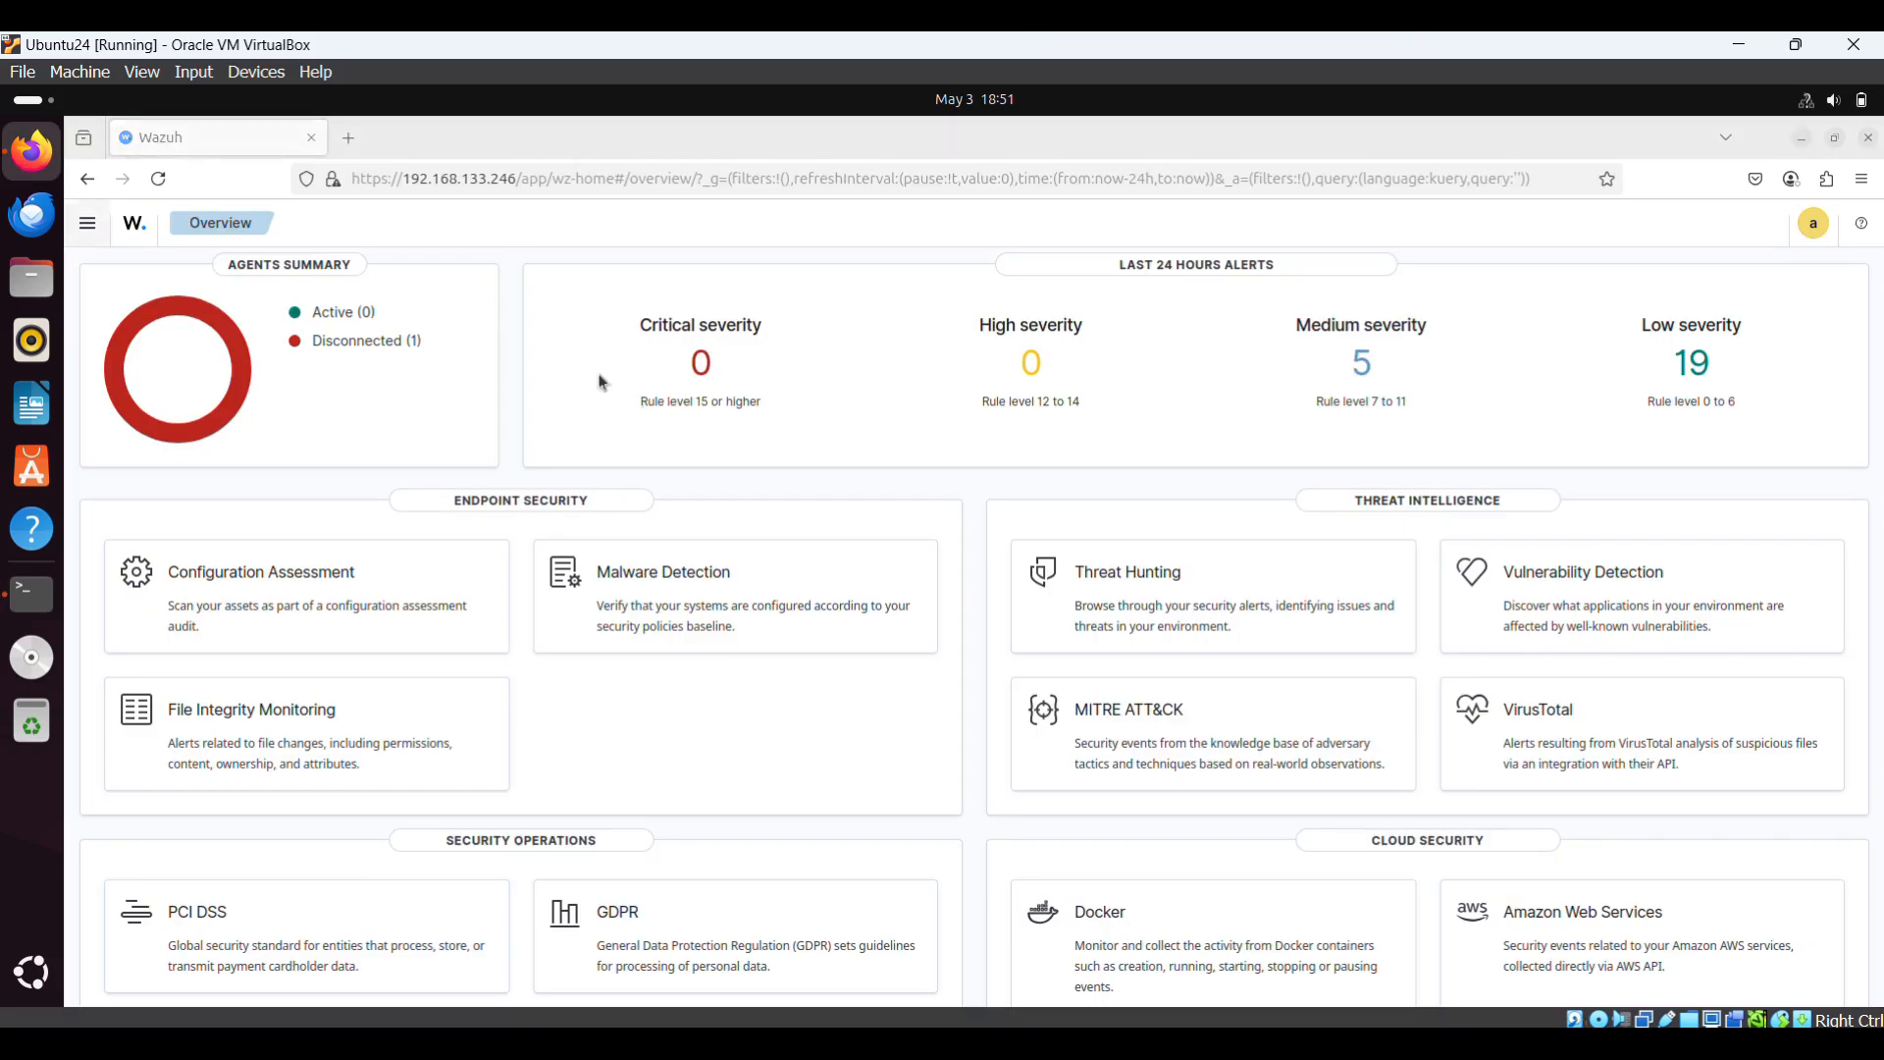
{"action": "key", "text": "F5"}
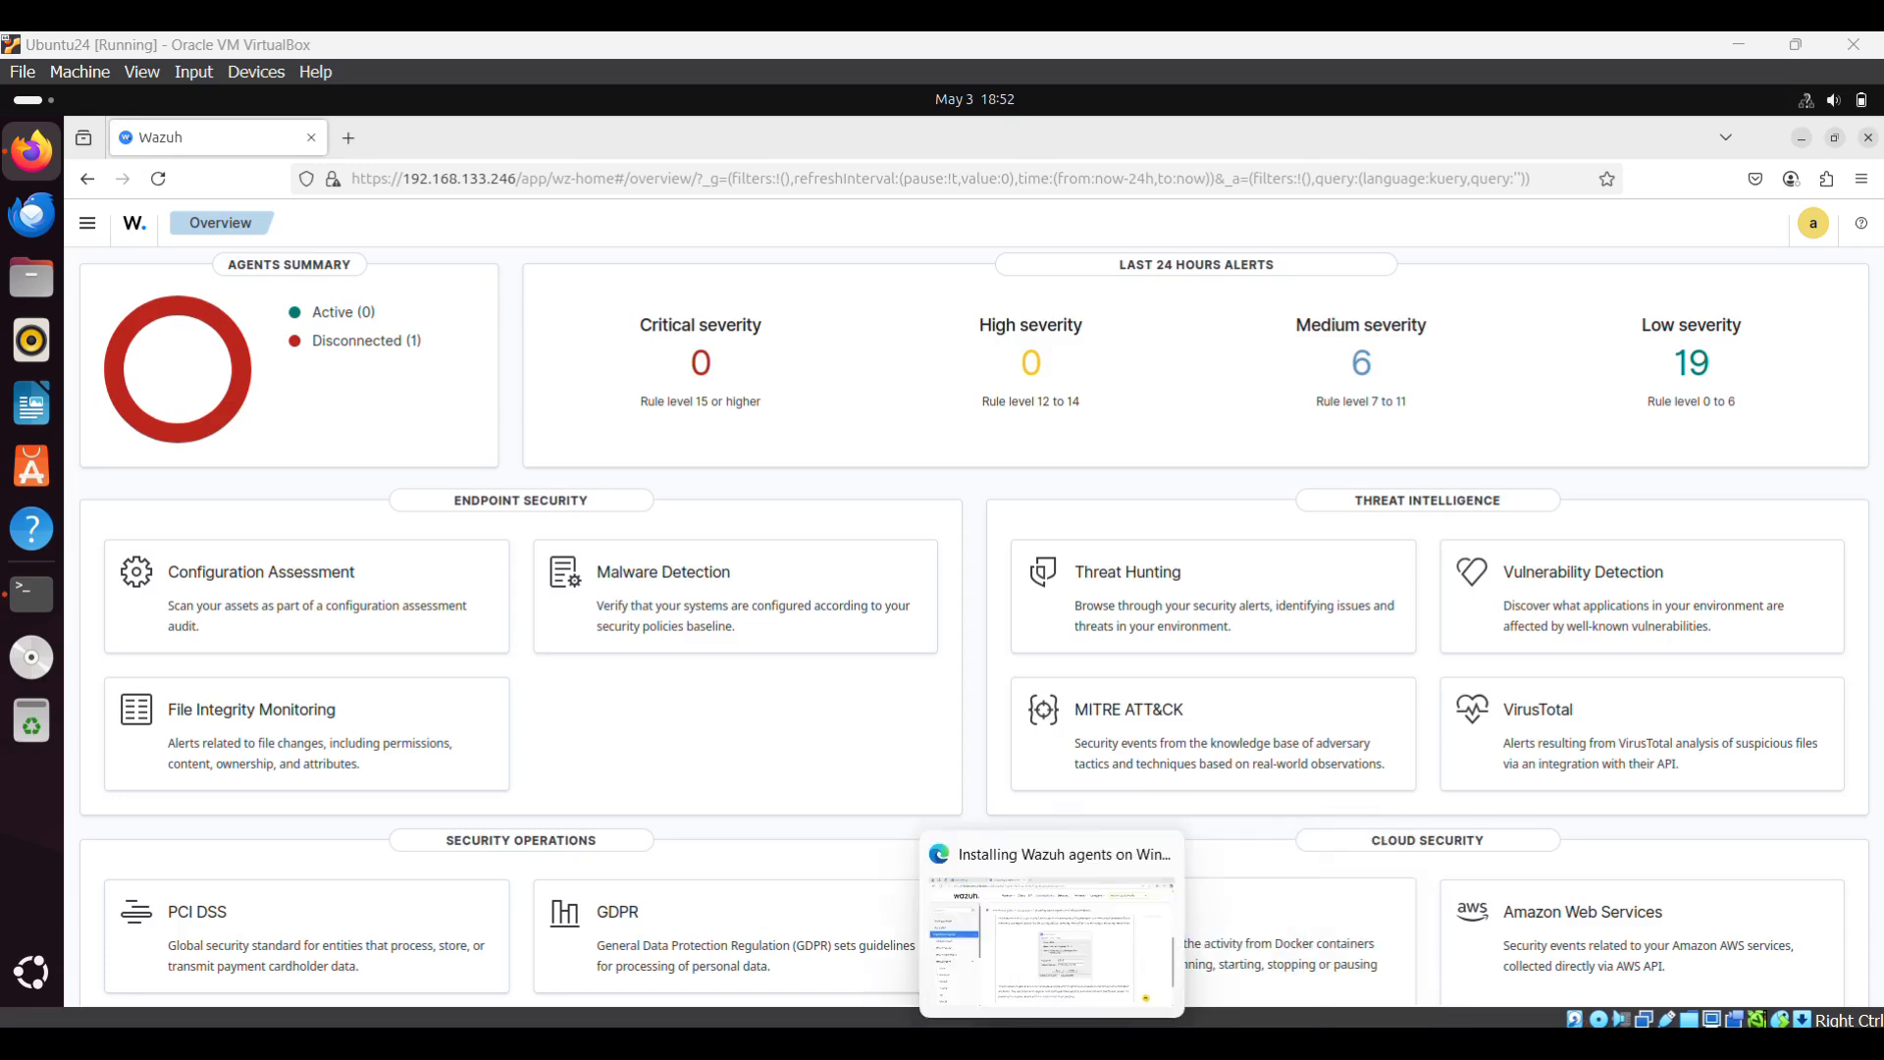
{"action": "left_click", "coordinate": [999, 1043]}
- Relaunch win32ui.exe and replace the Manager IP's 87 subnet with 133
{"action": "double_click", "coordinate": [333, 901]}
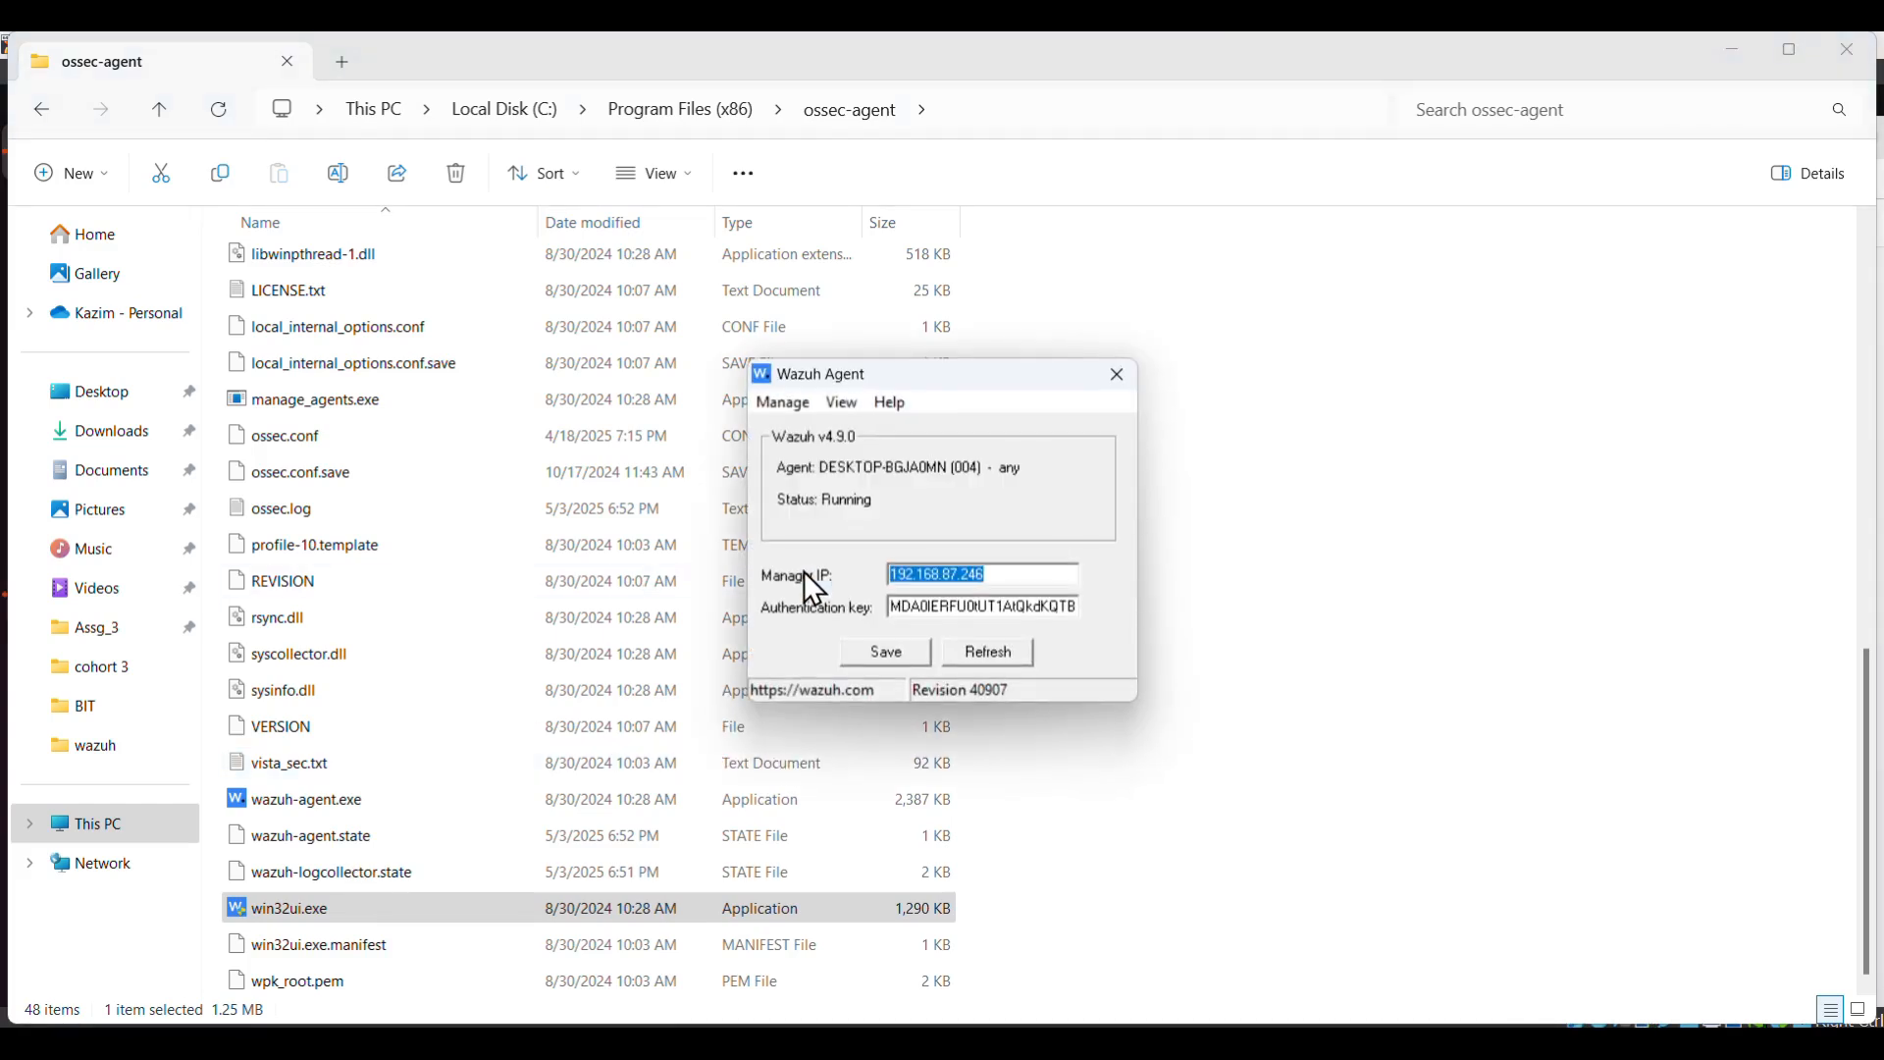
{"action": "left_click", "coordinate": [958, 574]}
{"action": "key", "text": "BackSpace"}
{"action": "key", "text": "BackSpace"}
{"action": "type", "text": "133"}
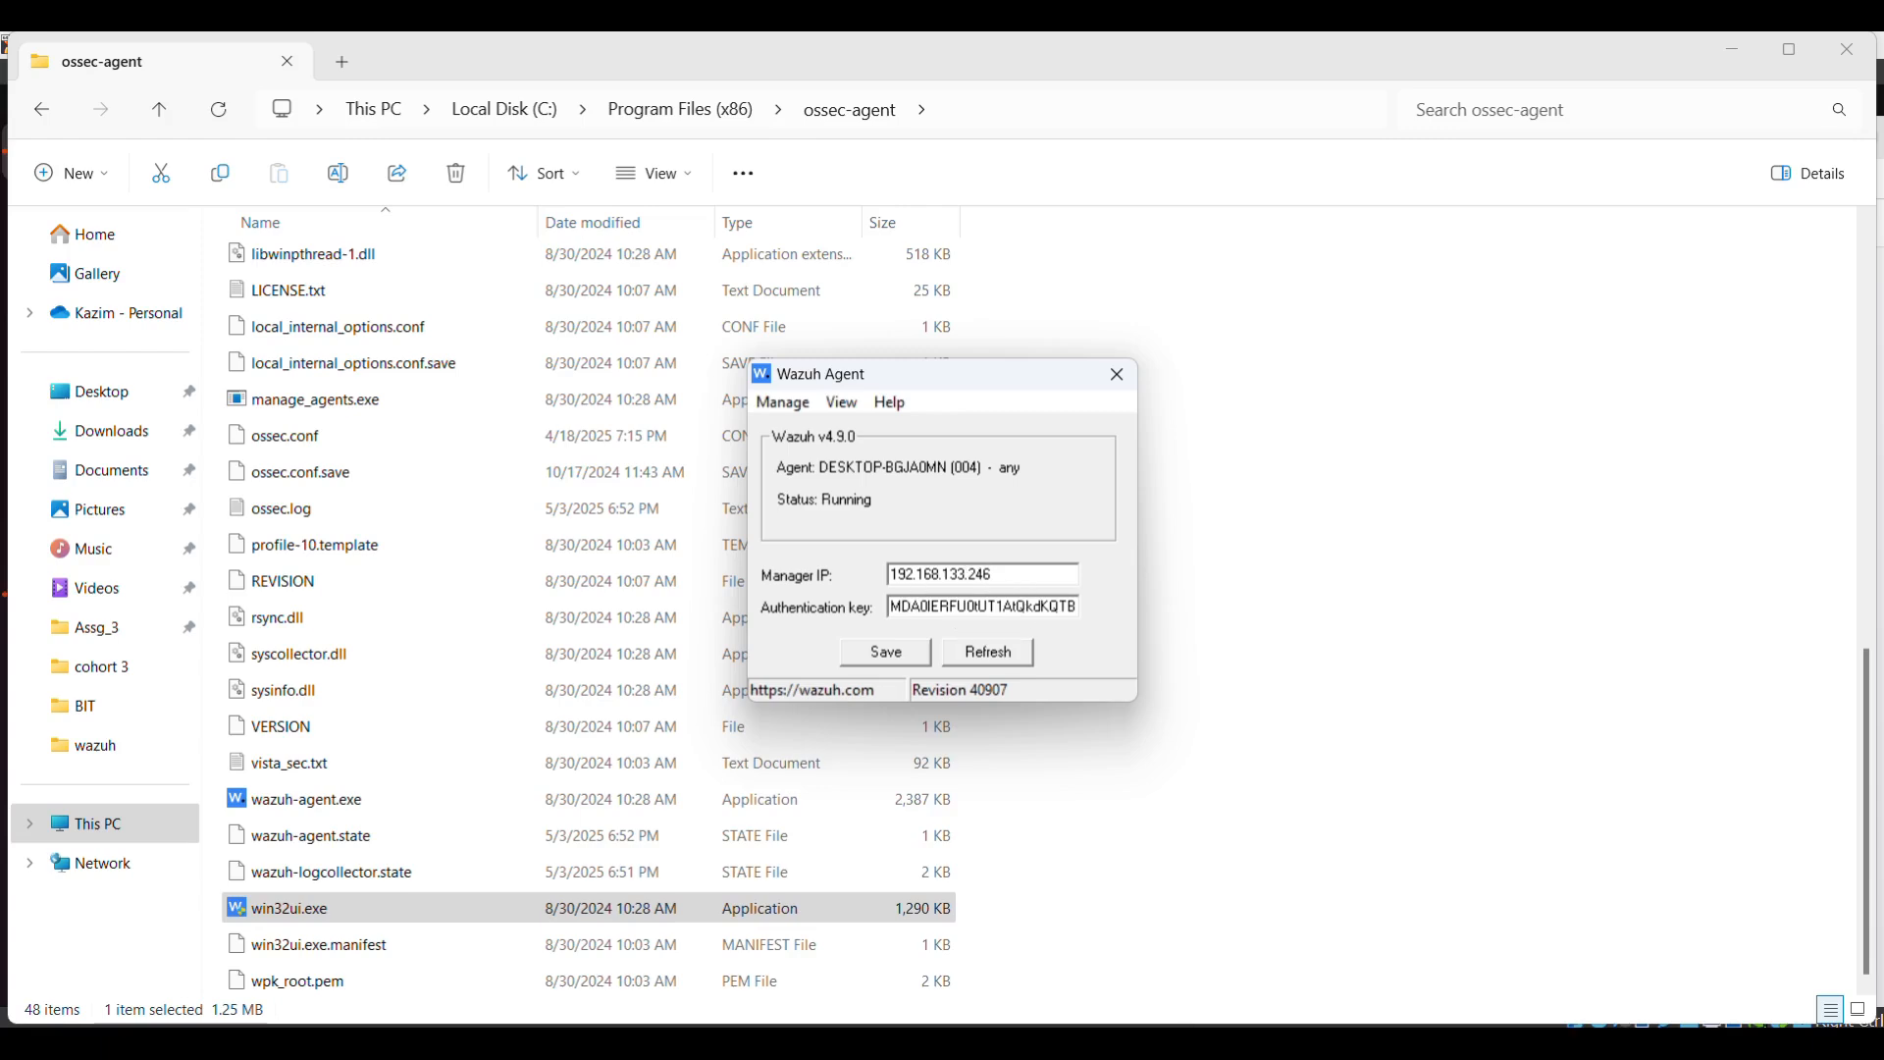
- Verify the VM's address in the Ubuntu terminal, then save Manager IP 192.168.133.246 and close the agent window
{"action": "left_click", "coordinate": [1295, 1042]}
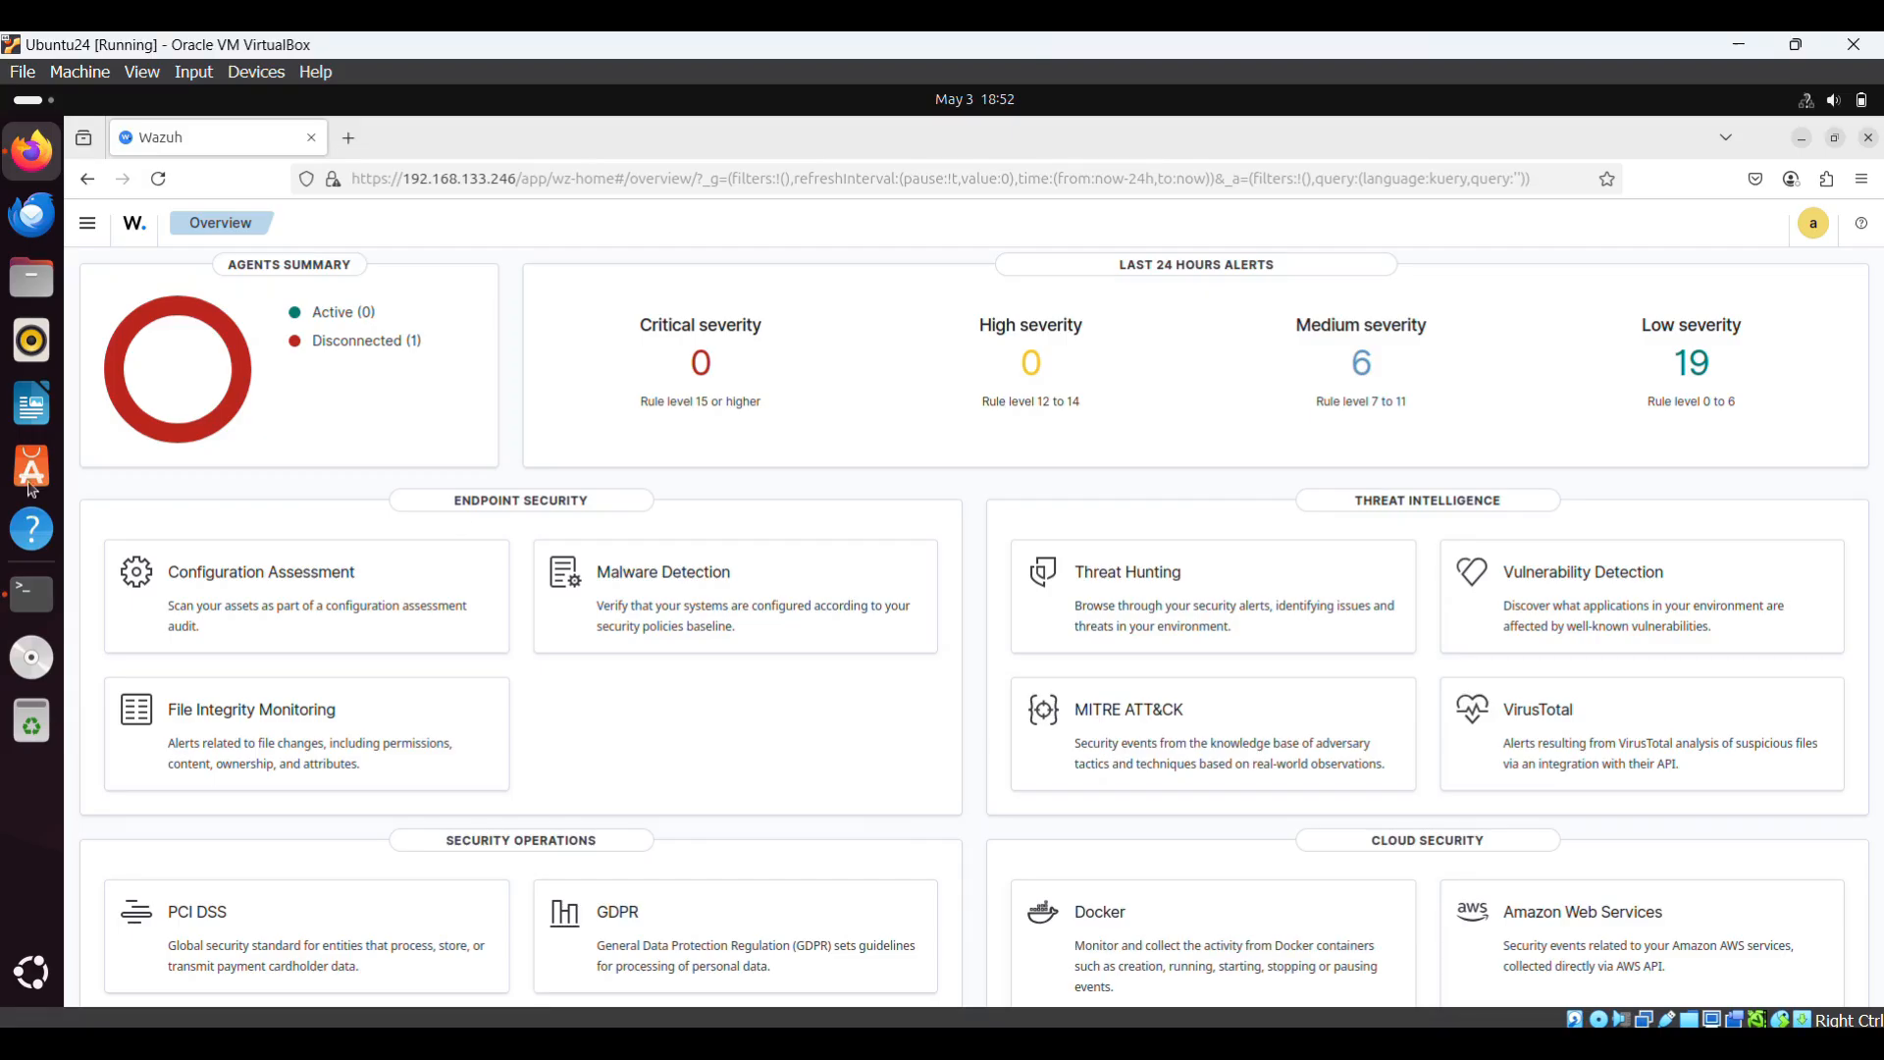
{"action": "left_click", "coordinate": [30, 597]}
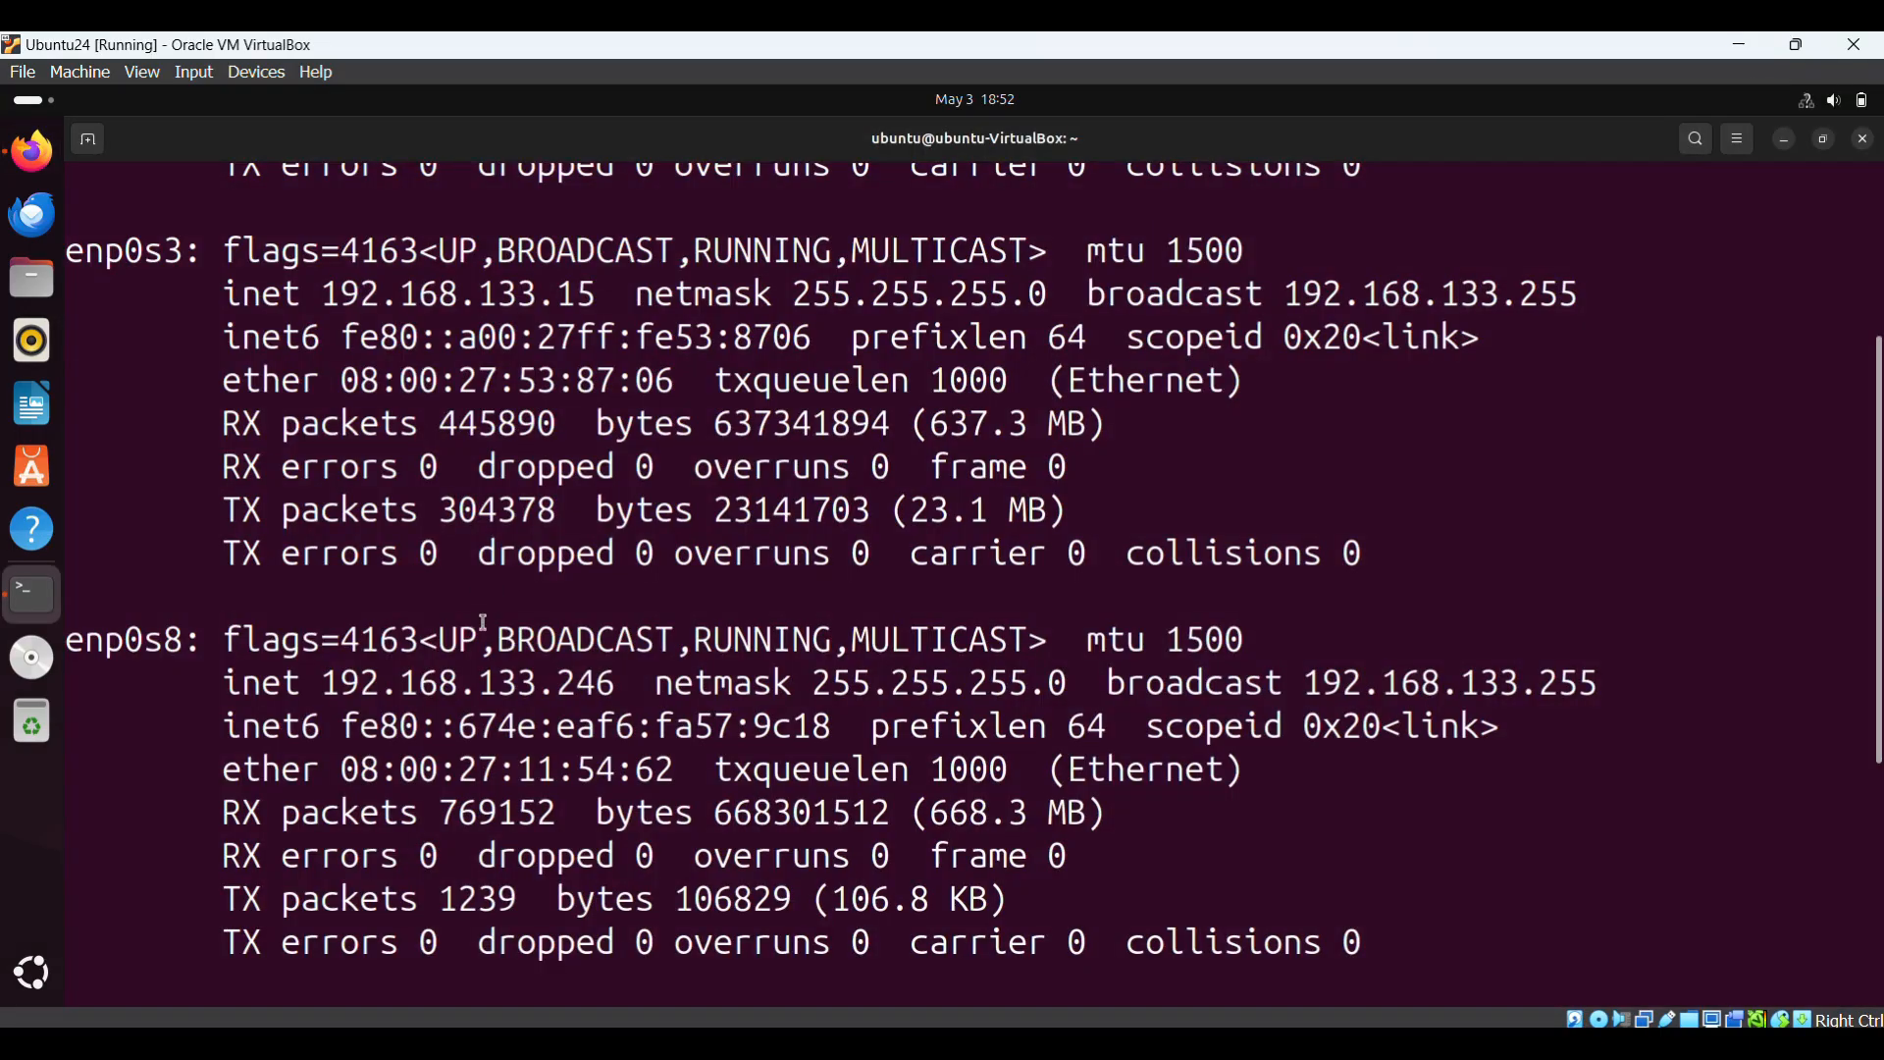
{"action": "left_click", "coordinate": [1743, 43]}
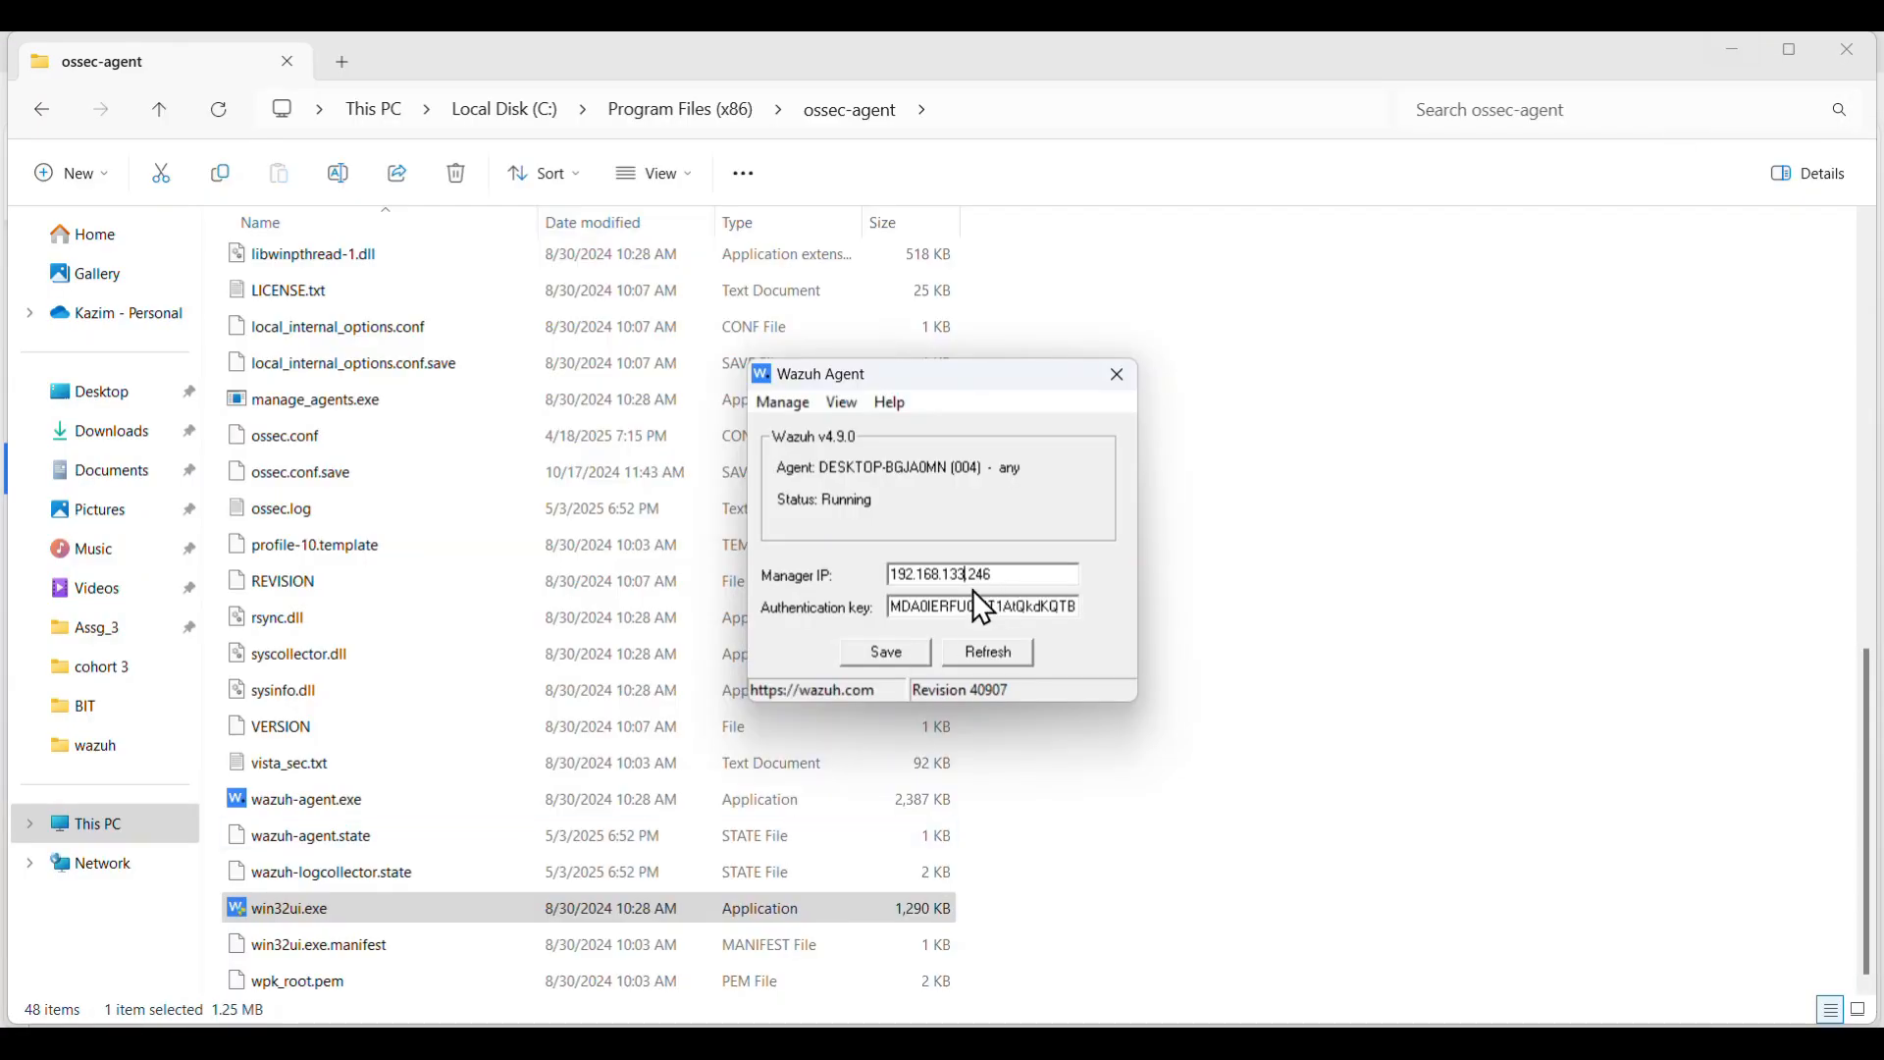
{"action": "left_click", "coordinate": [899, 651]}
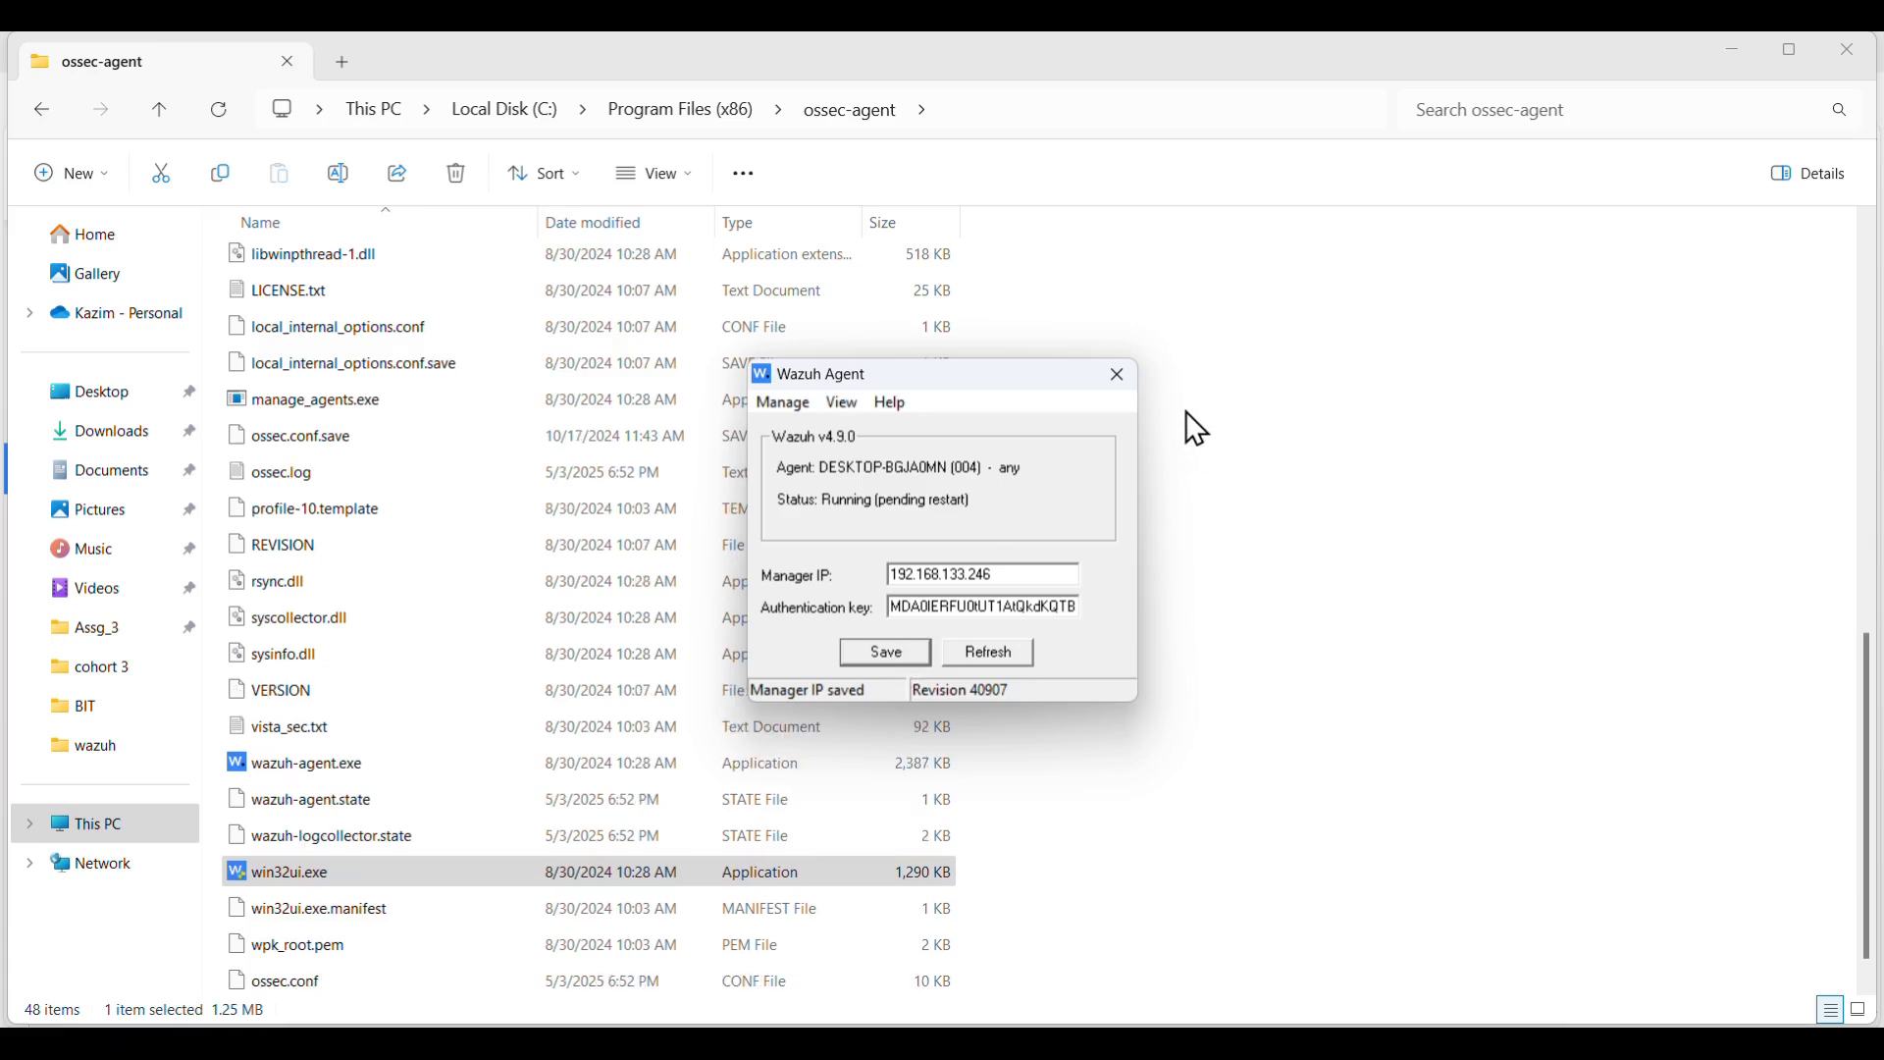
{"action": "left_click", "coordinate": [1118, 375]}
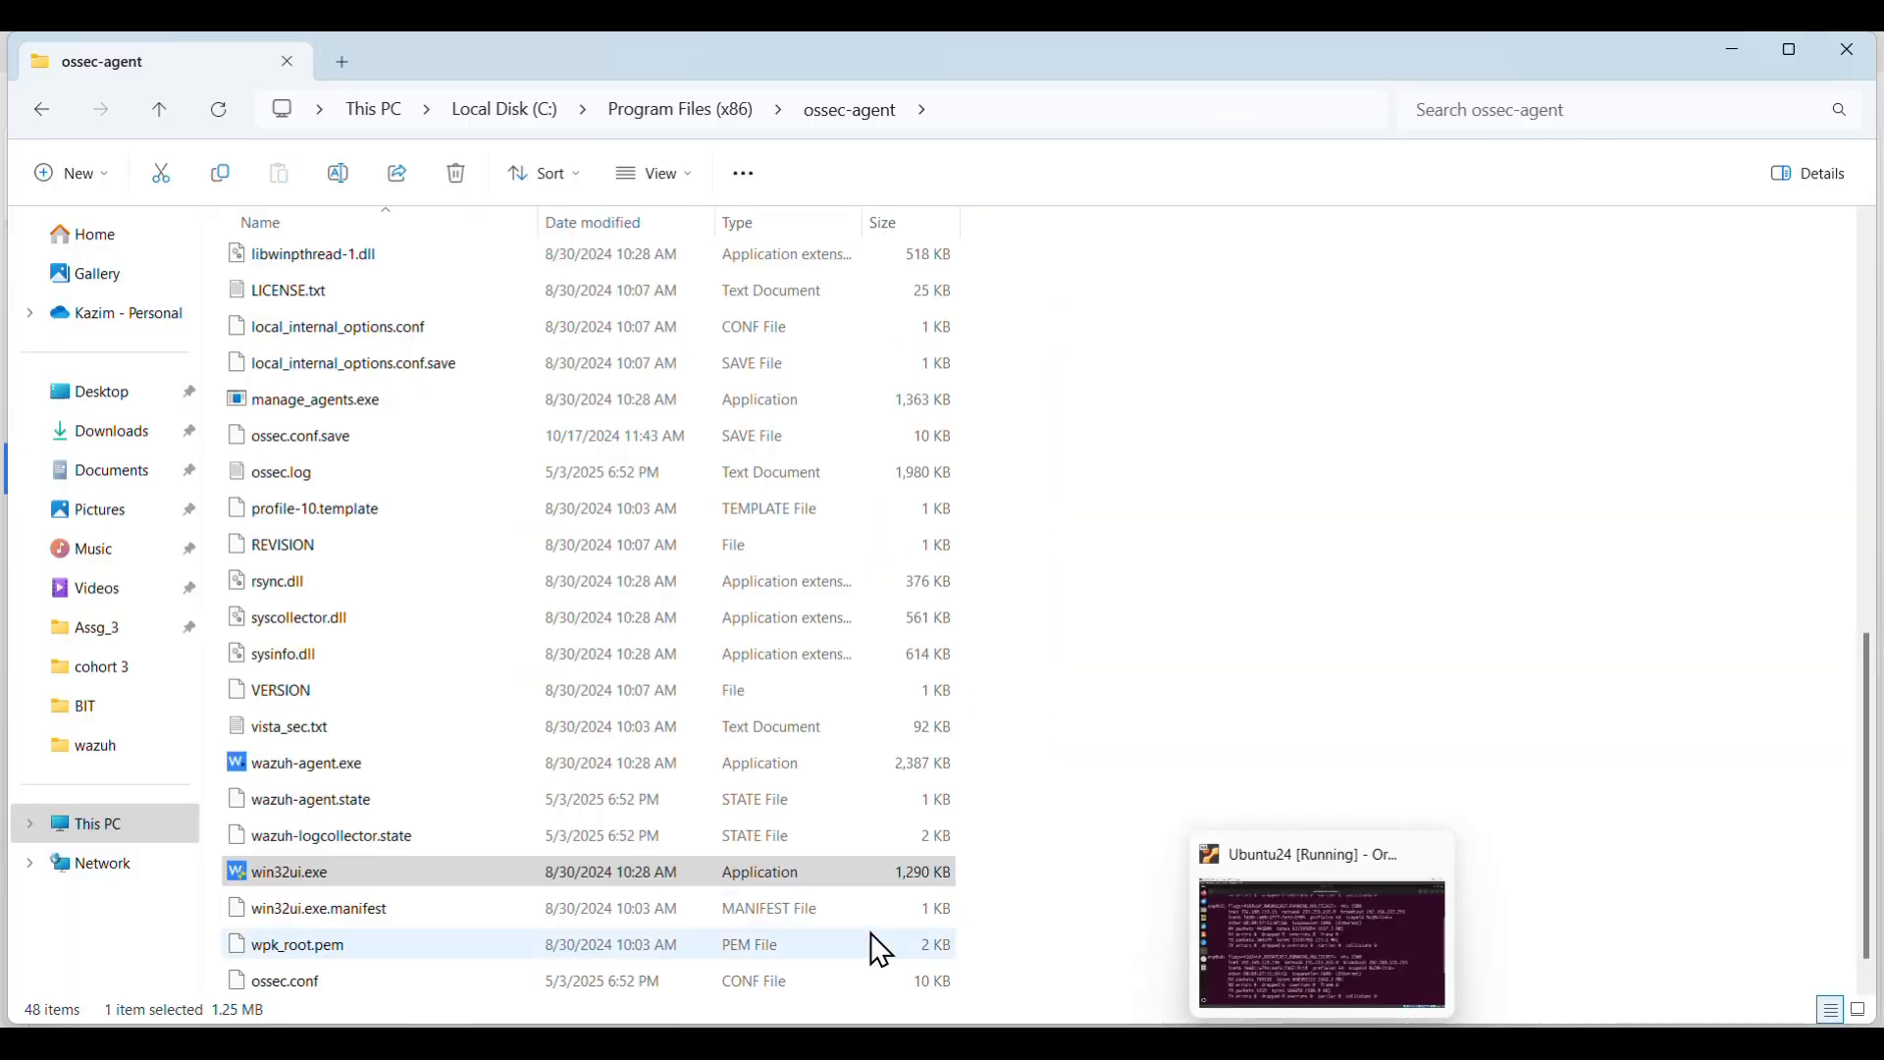
- Bring up the Run dialog over the ossec-agent folder
{"action": "mouse_move", "coordinate": [1504, 850]}
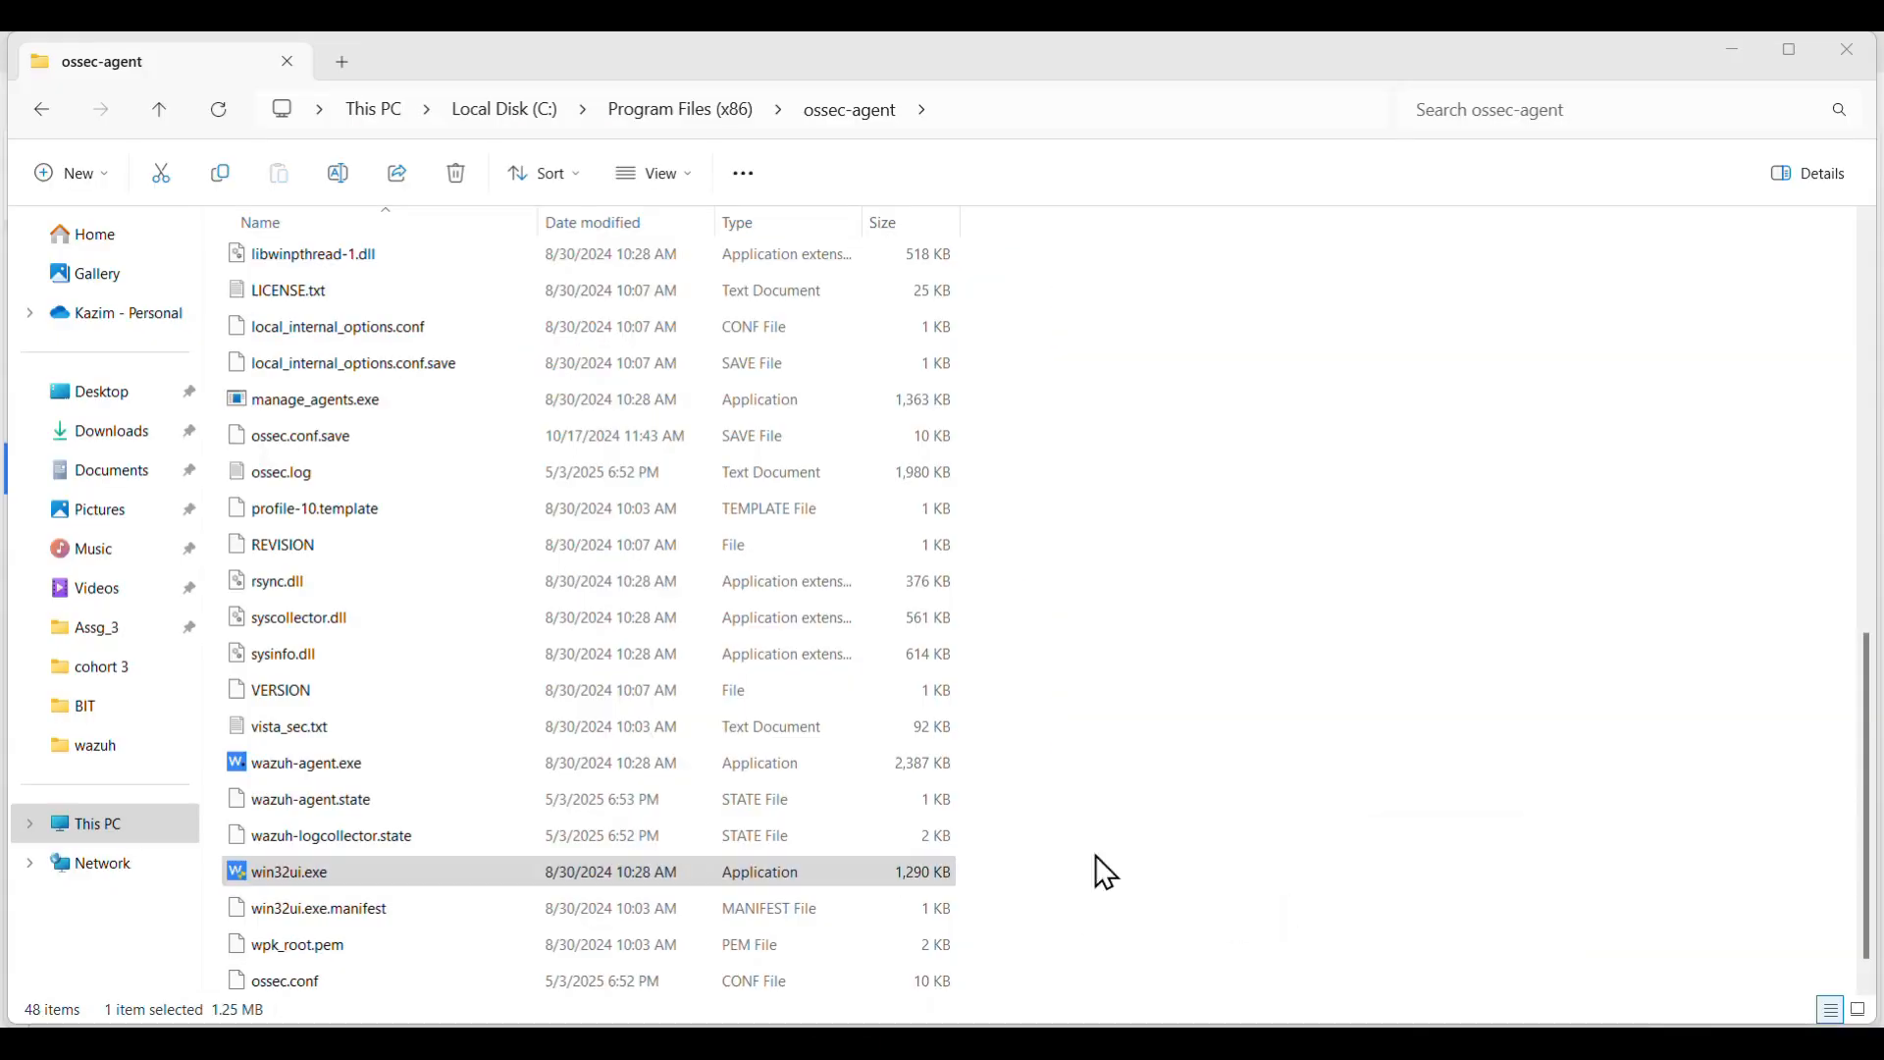
{"action": "mouse_move", "coordinate": [1431, 1042]}
{"action": "left_click", "coordinate": [1510, 846]}
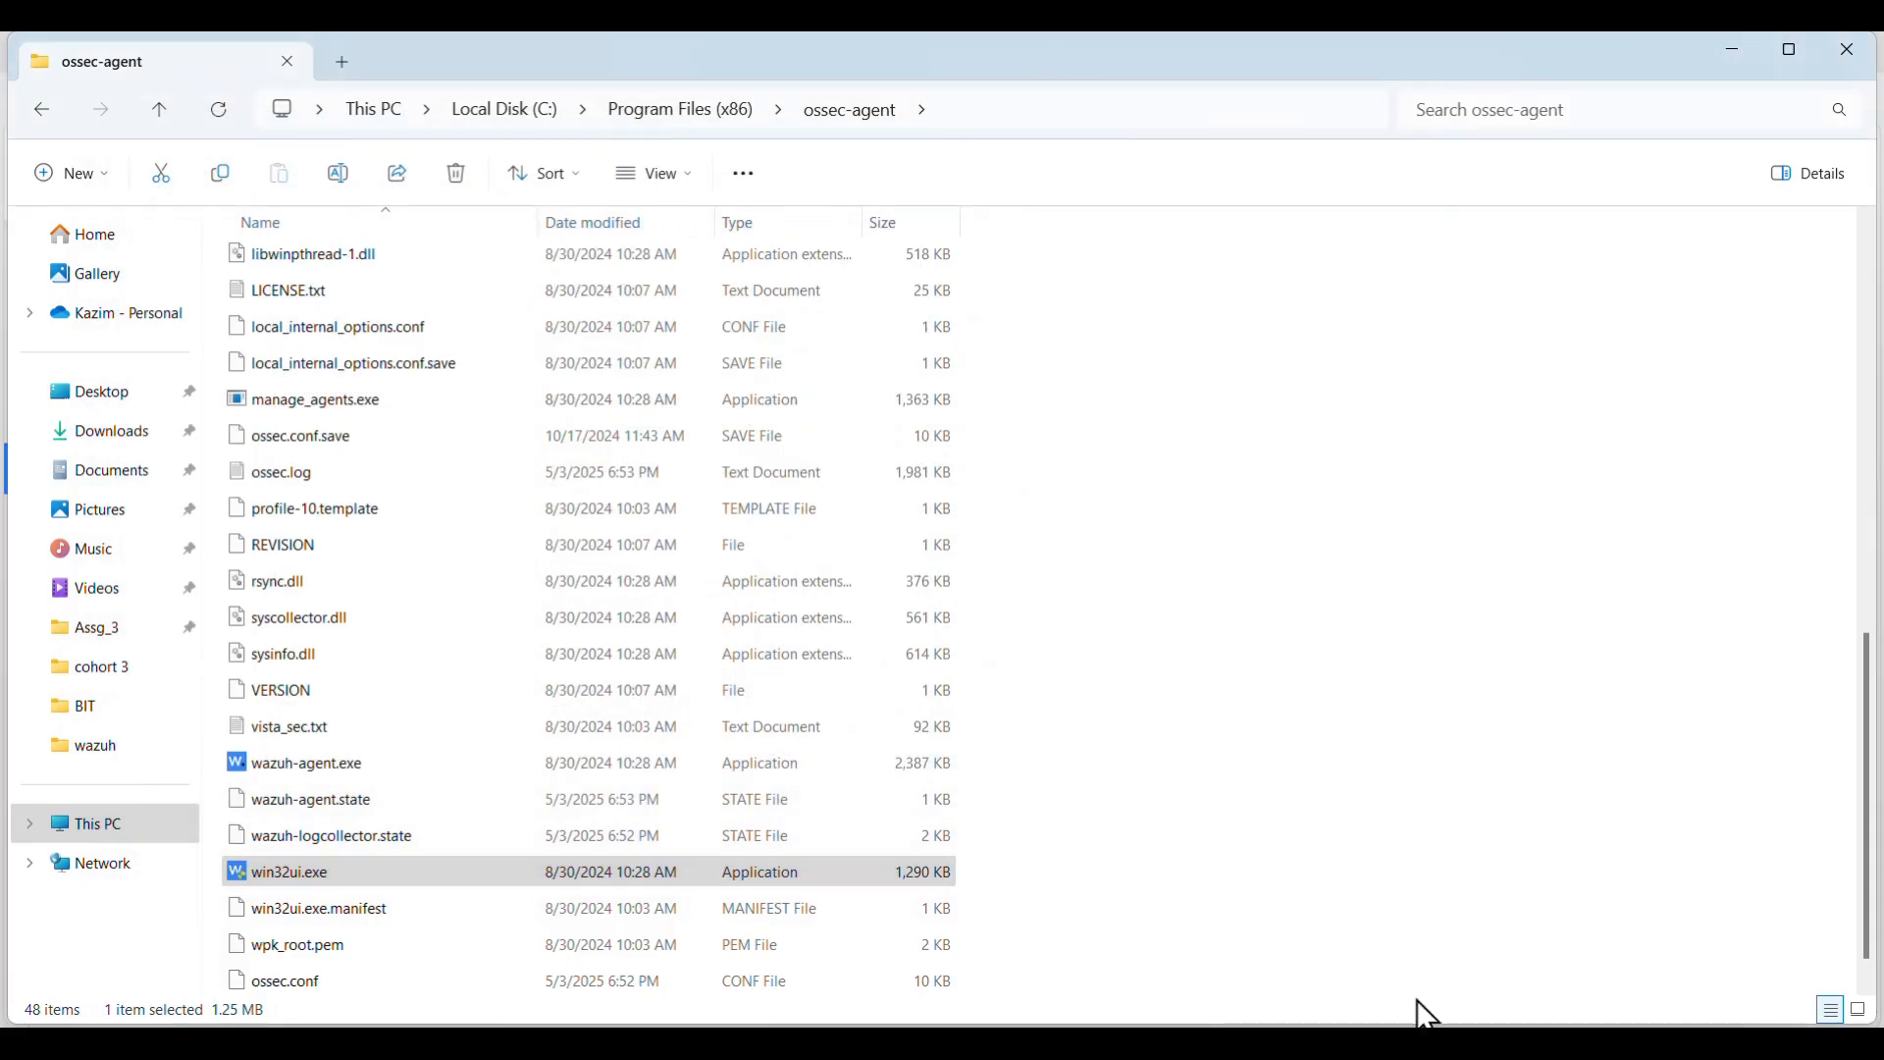
{"action": "left_click", "coordinate": [1409, 1042]}
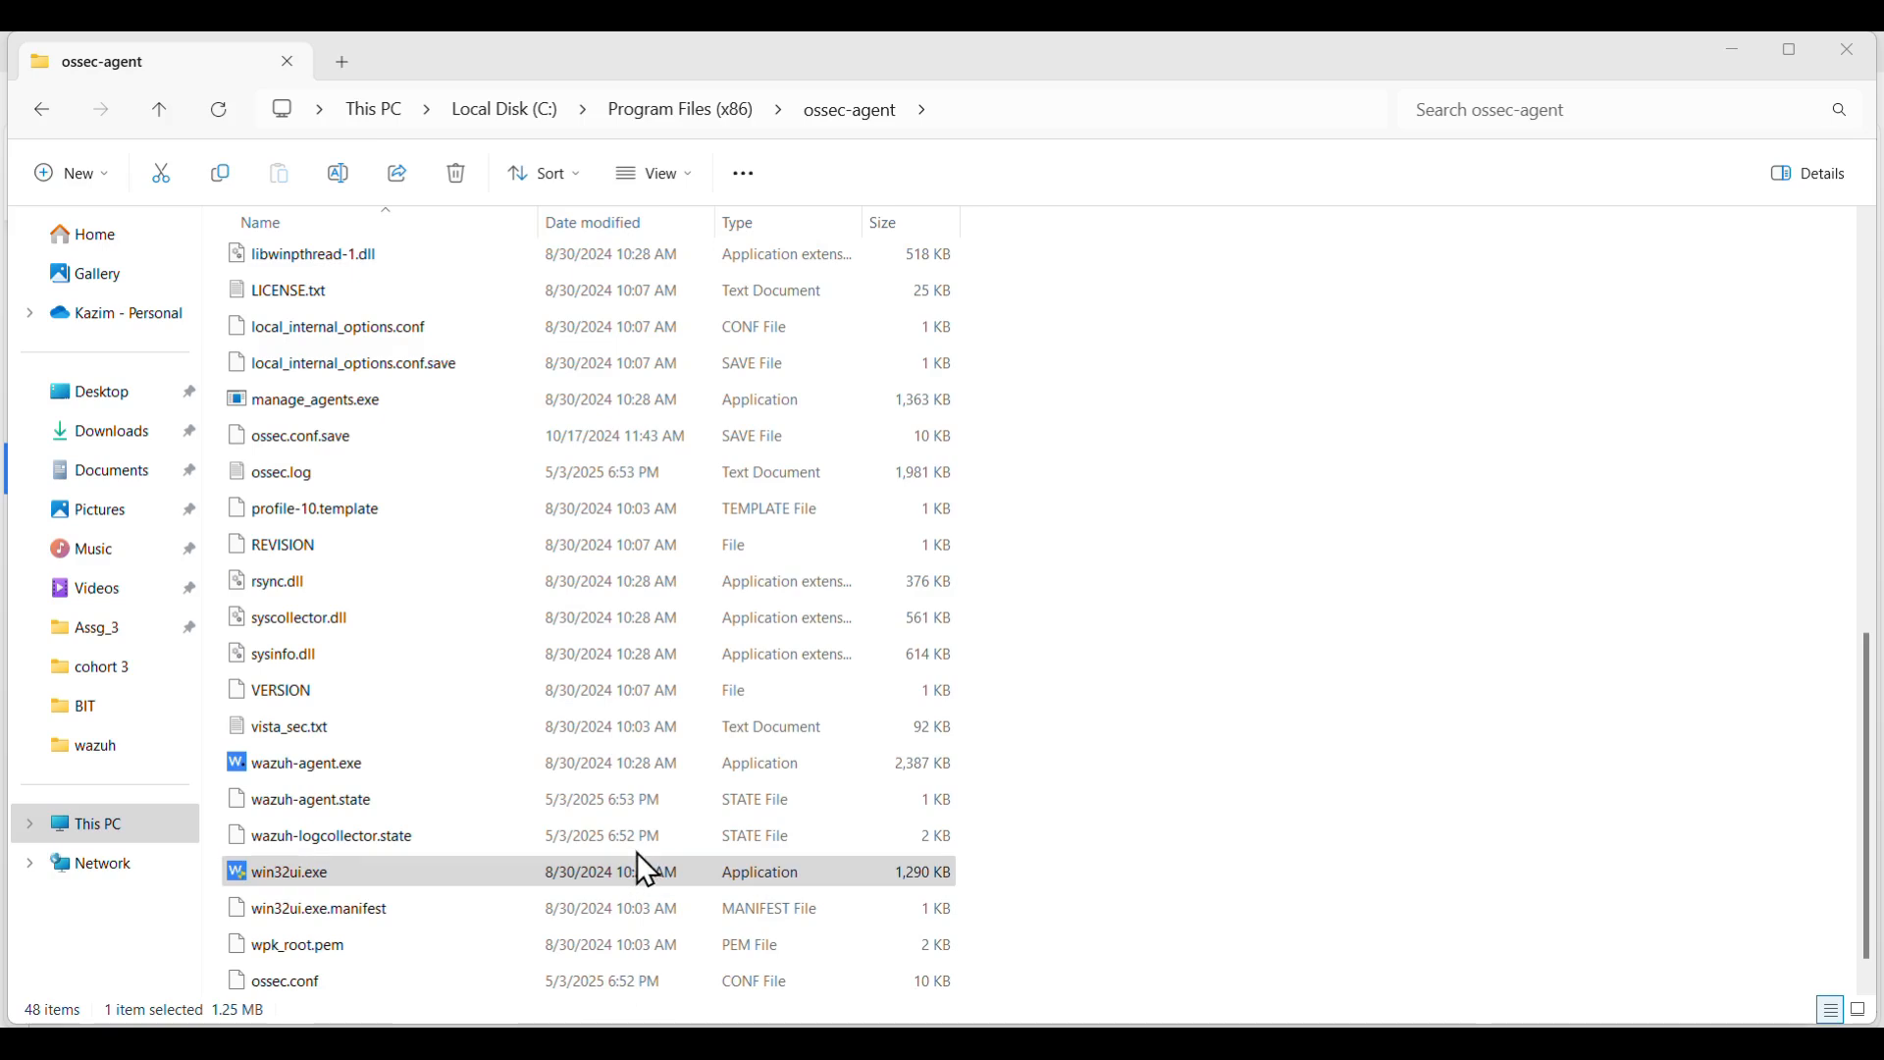
{"action": "key", "text": "super+r"}
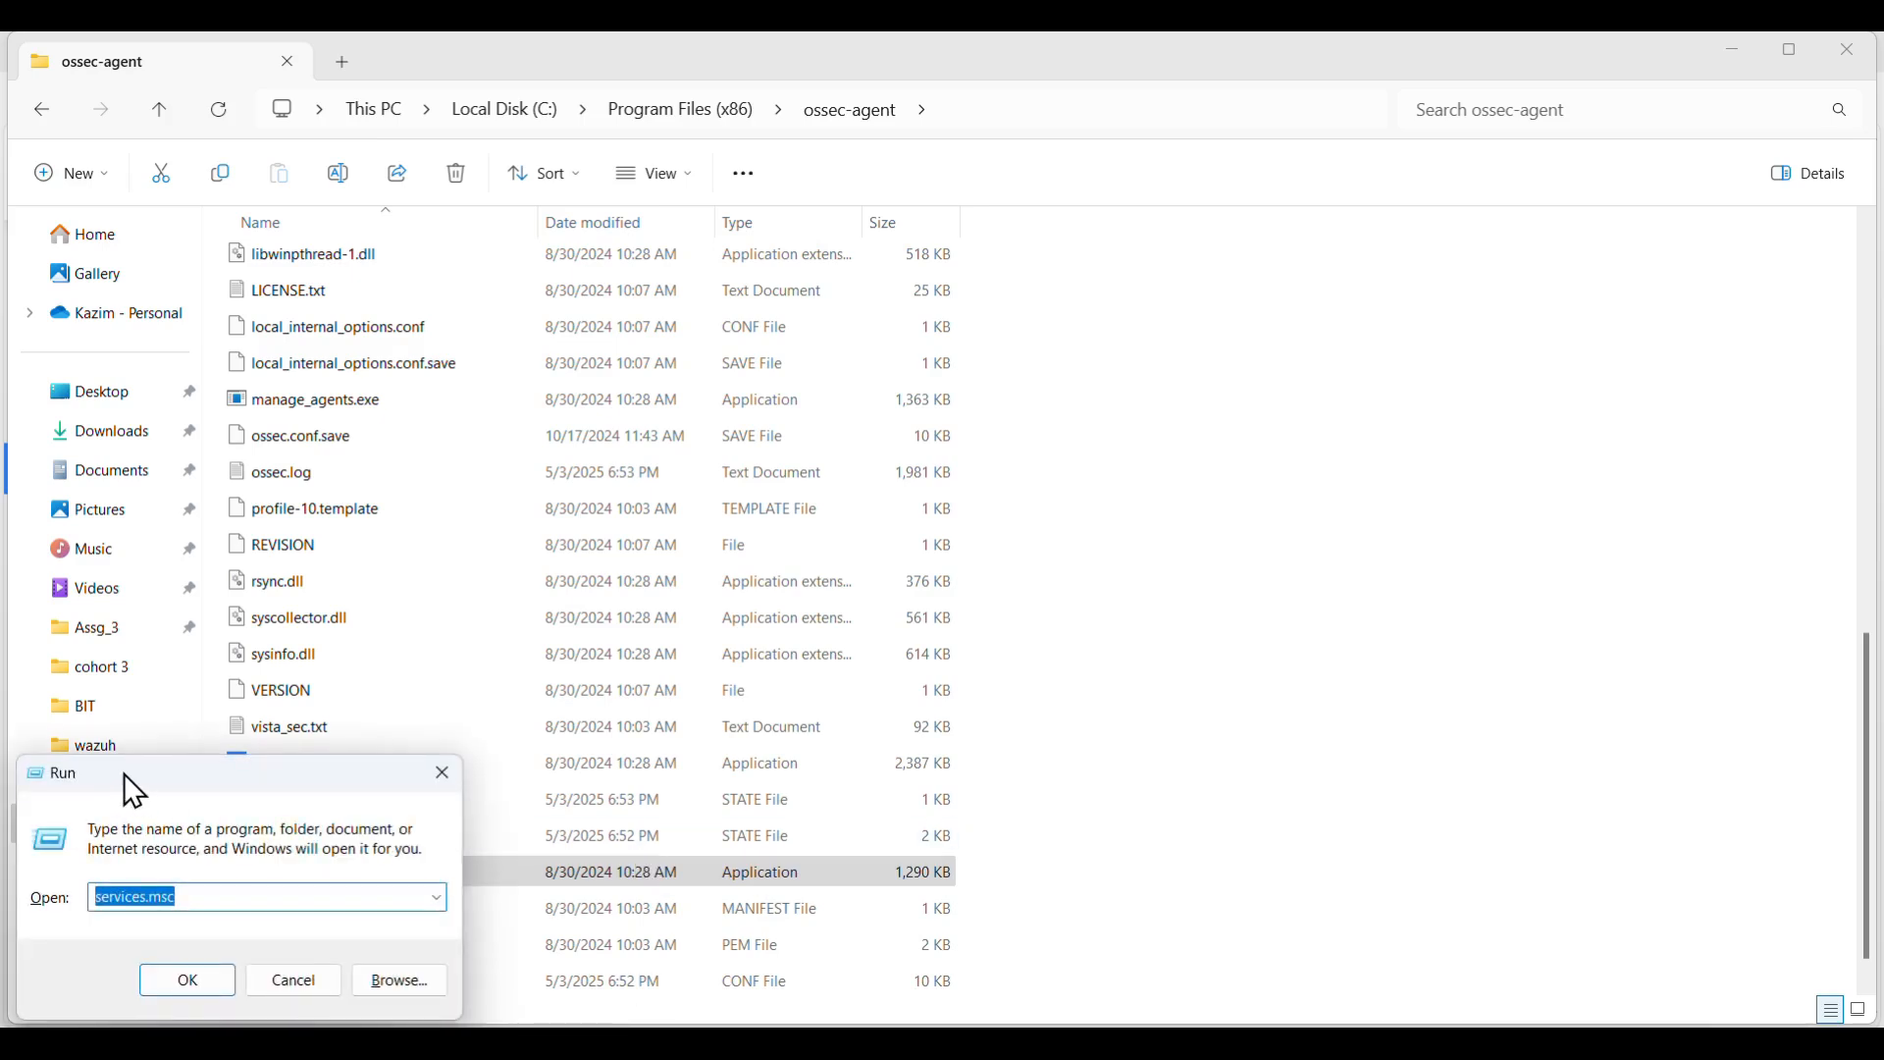
- Run services.msc from the centred Run dialog and move the Services window right
{"action": "left_click_drag", "start_coordinate": [129, 773], "coordinate": [984, 381]}
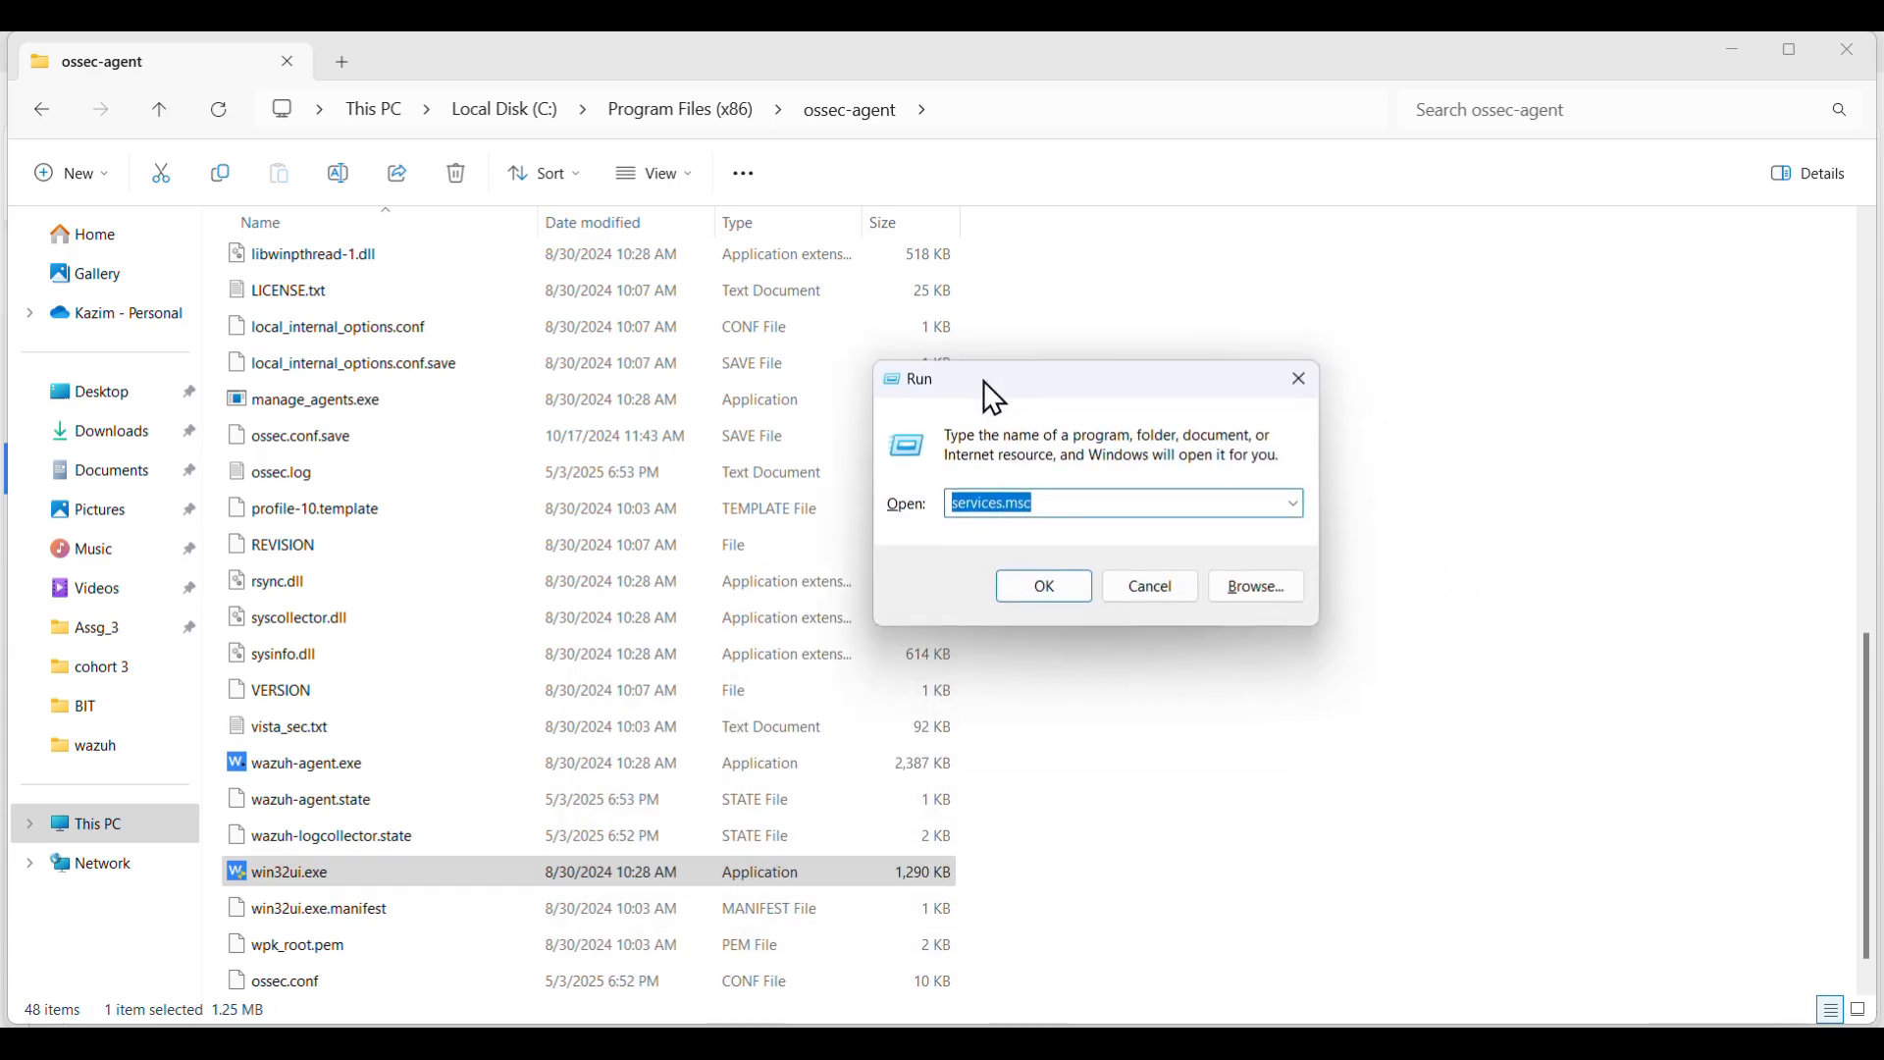
{"action": "left_click", "coordinate": [1057, 510]}
{"action": "left_click", "coordinate": [1044, 593]}
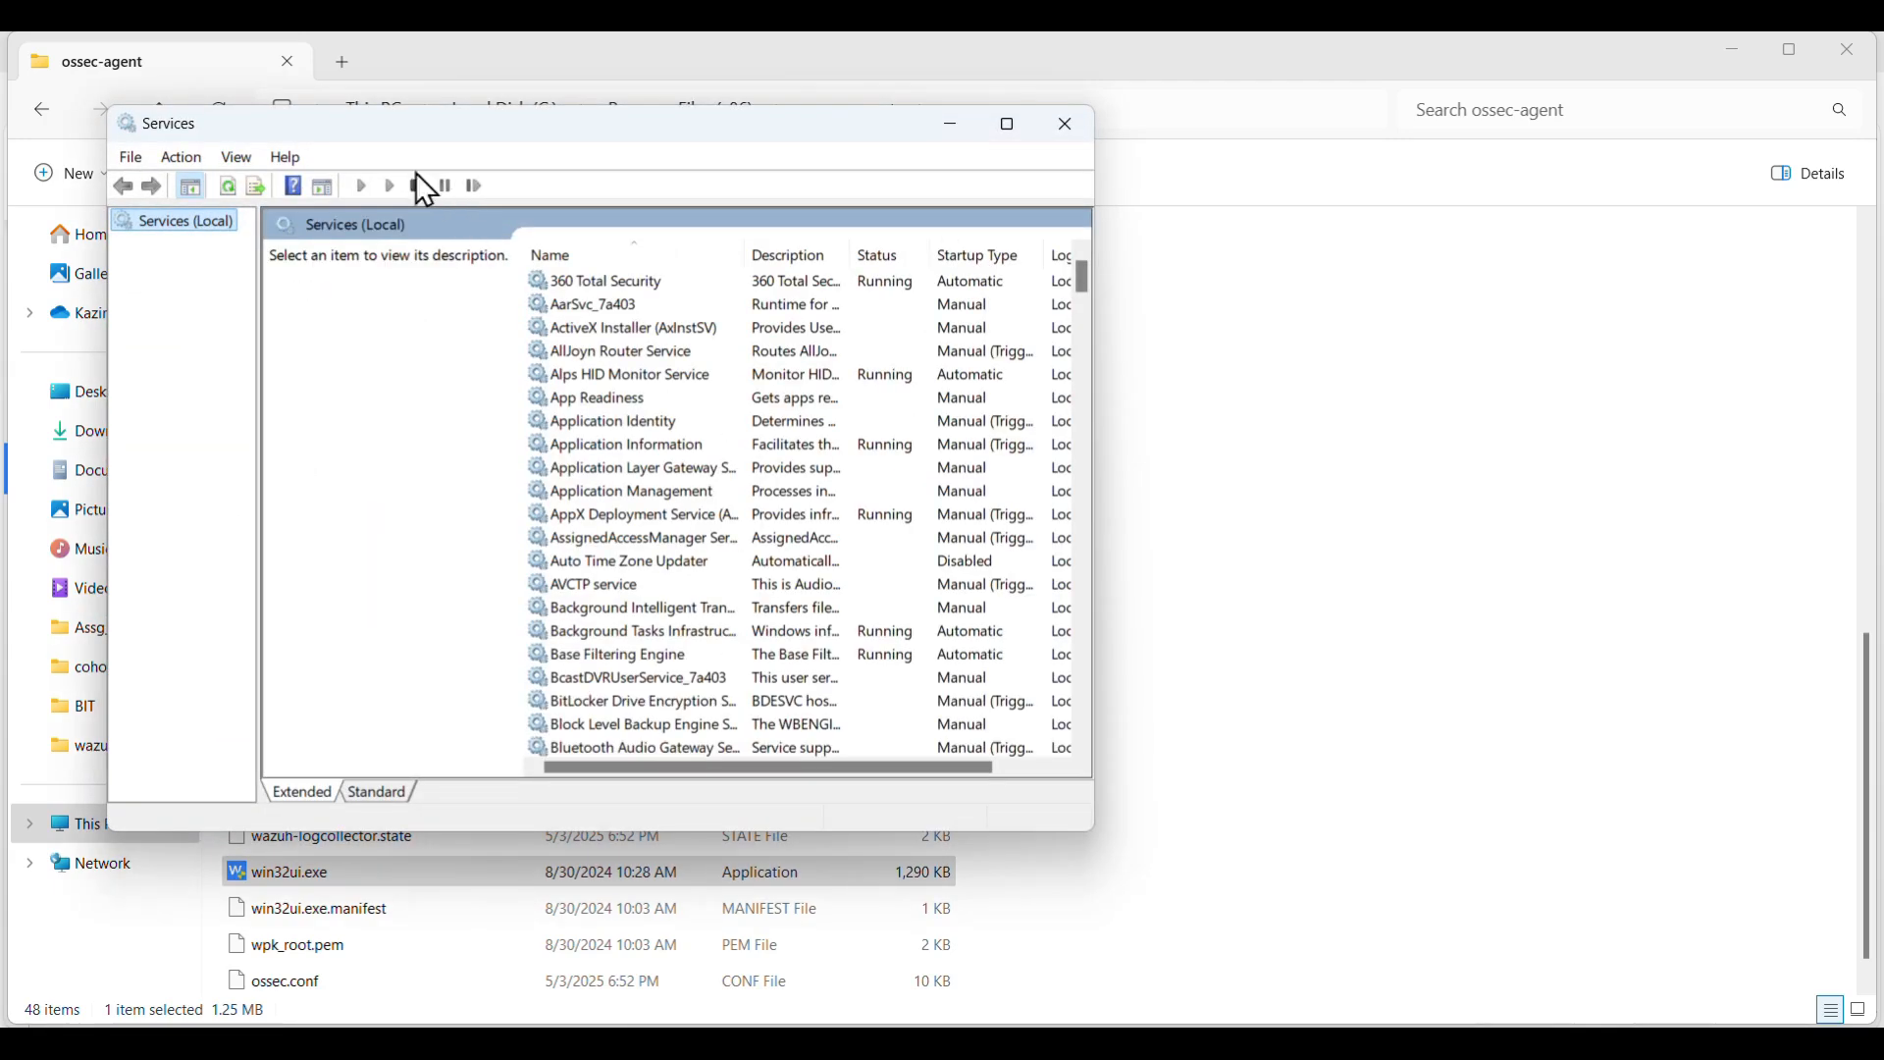
{"action": "left_click_drag", "start_coordinate": [403, 135], "coordinate": [648, 169]}
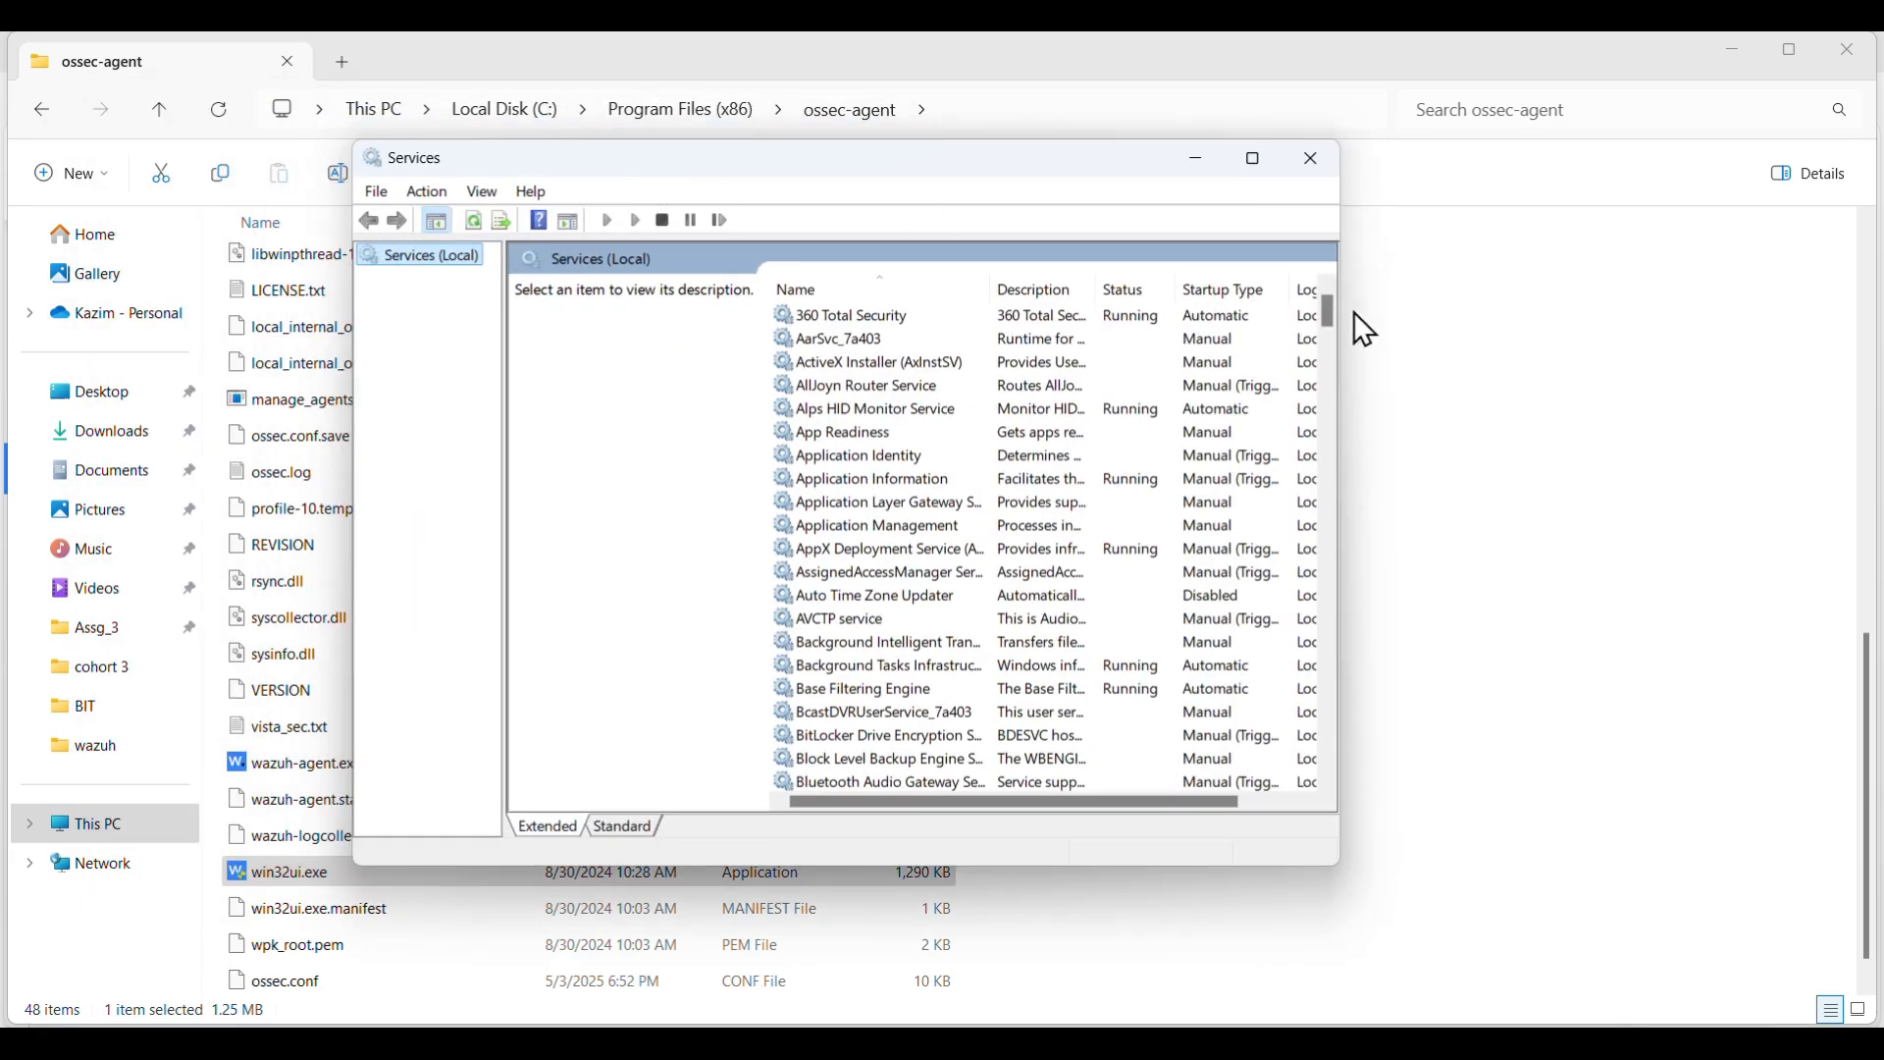
- Restart the Wazuh service, then bring the Ubuntu24 VM window to the front
{"action": "left_click_drag", "start_coordinate": [1333, 311], "coordinate": [1333, 700]}
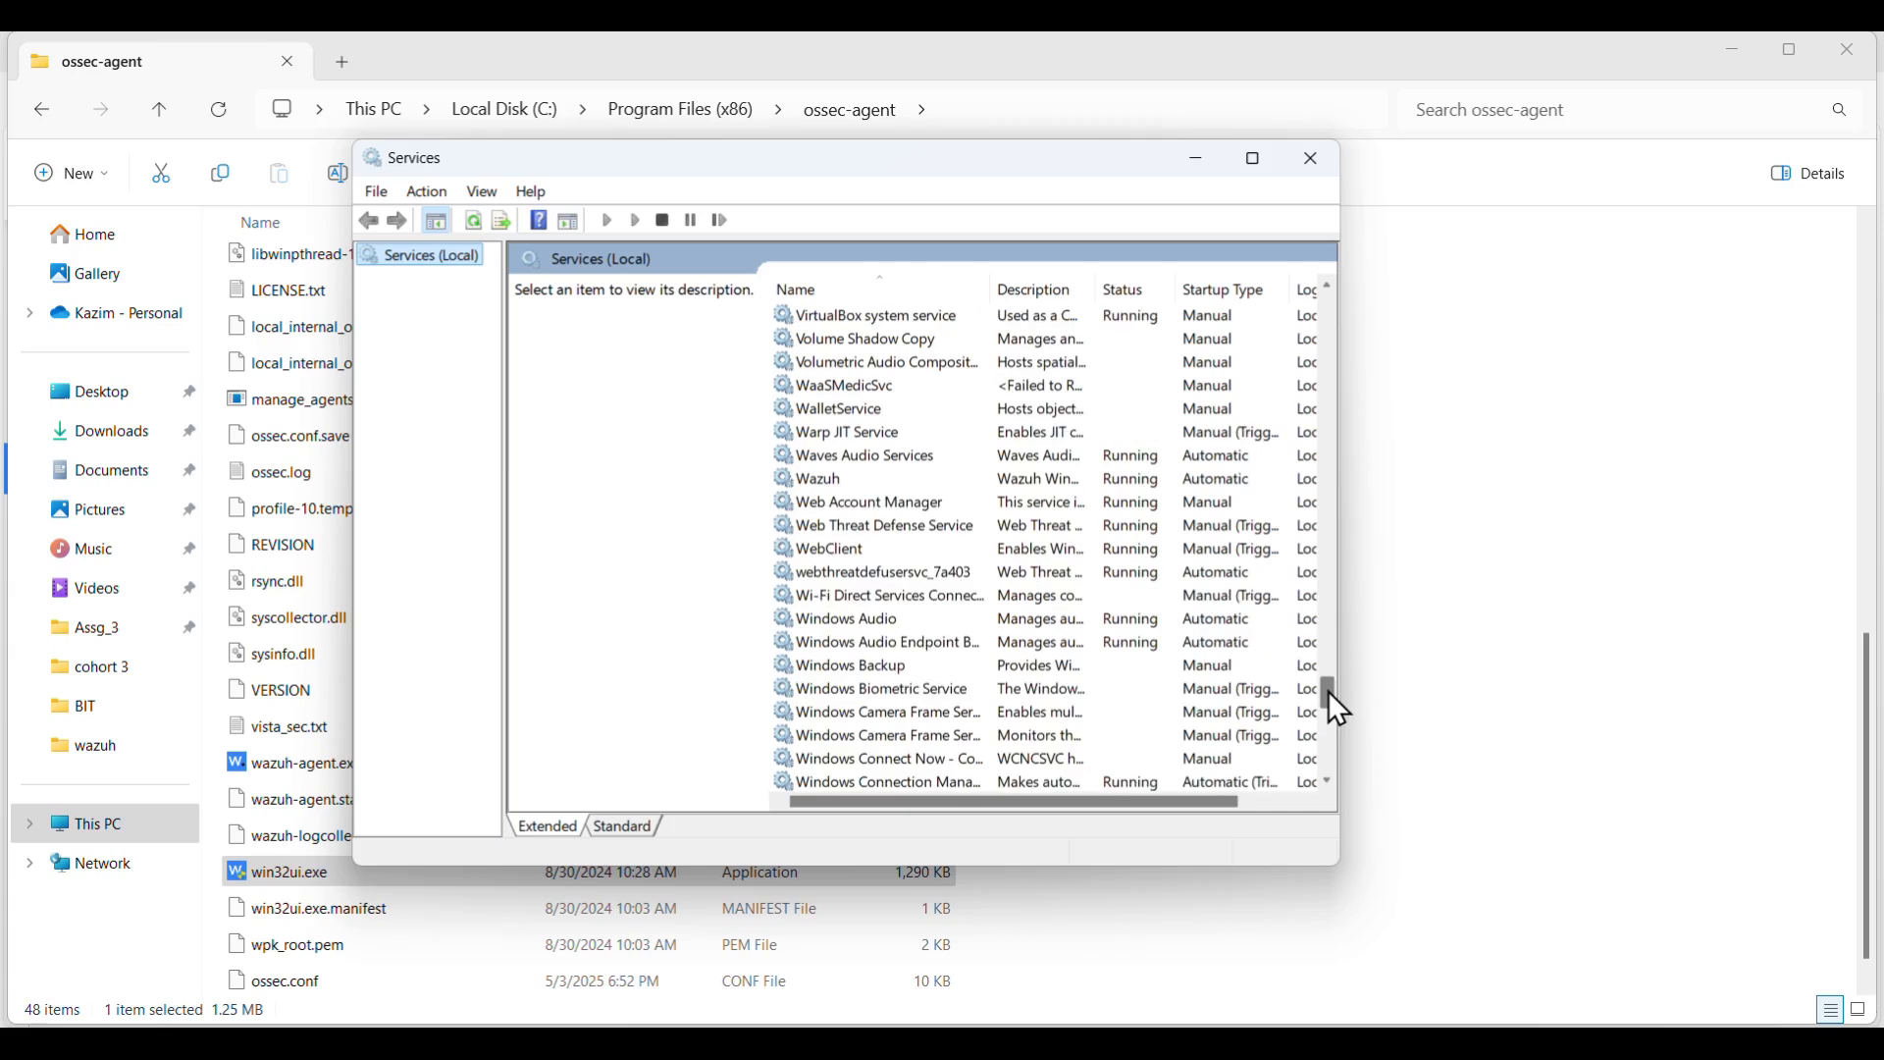
{"action": "left_click", "coordinate": [820, 478]}
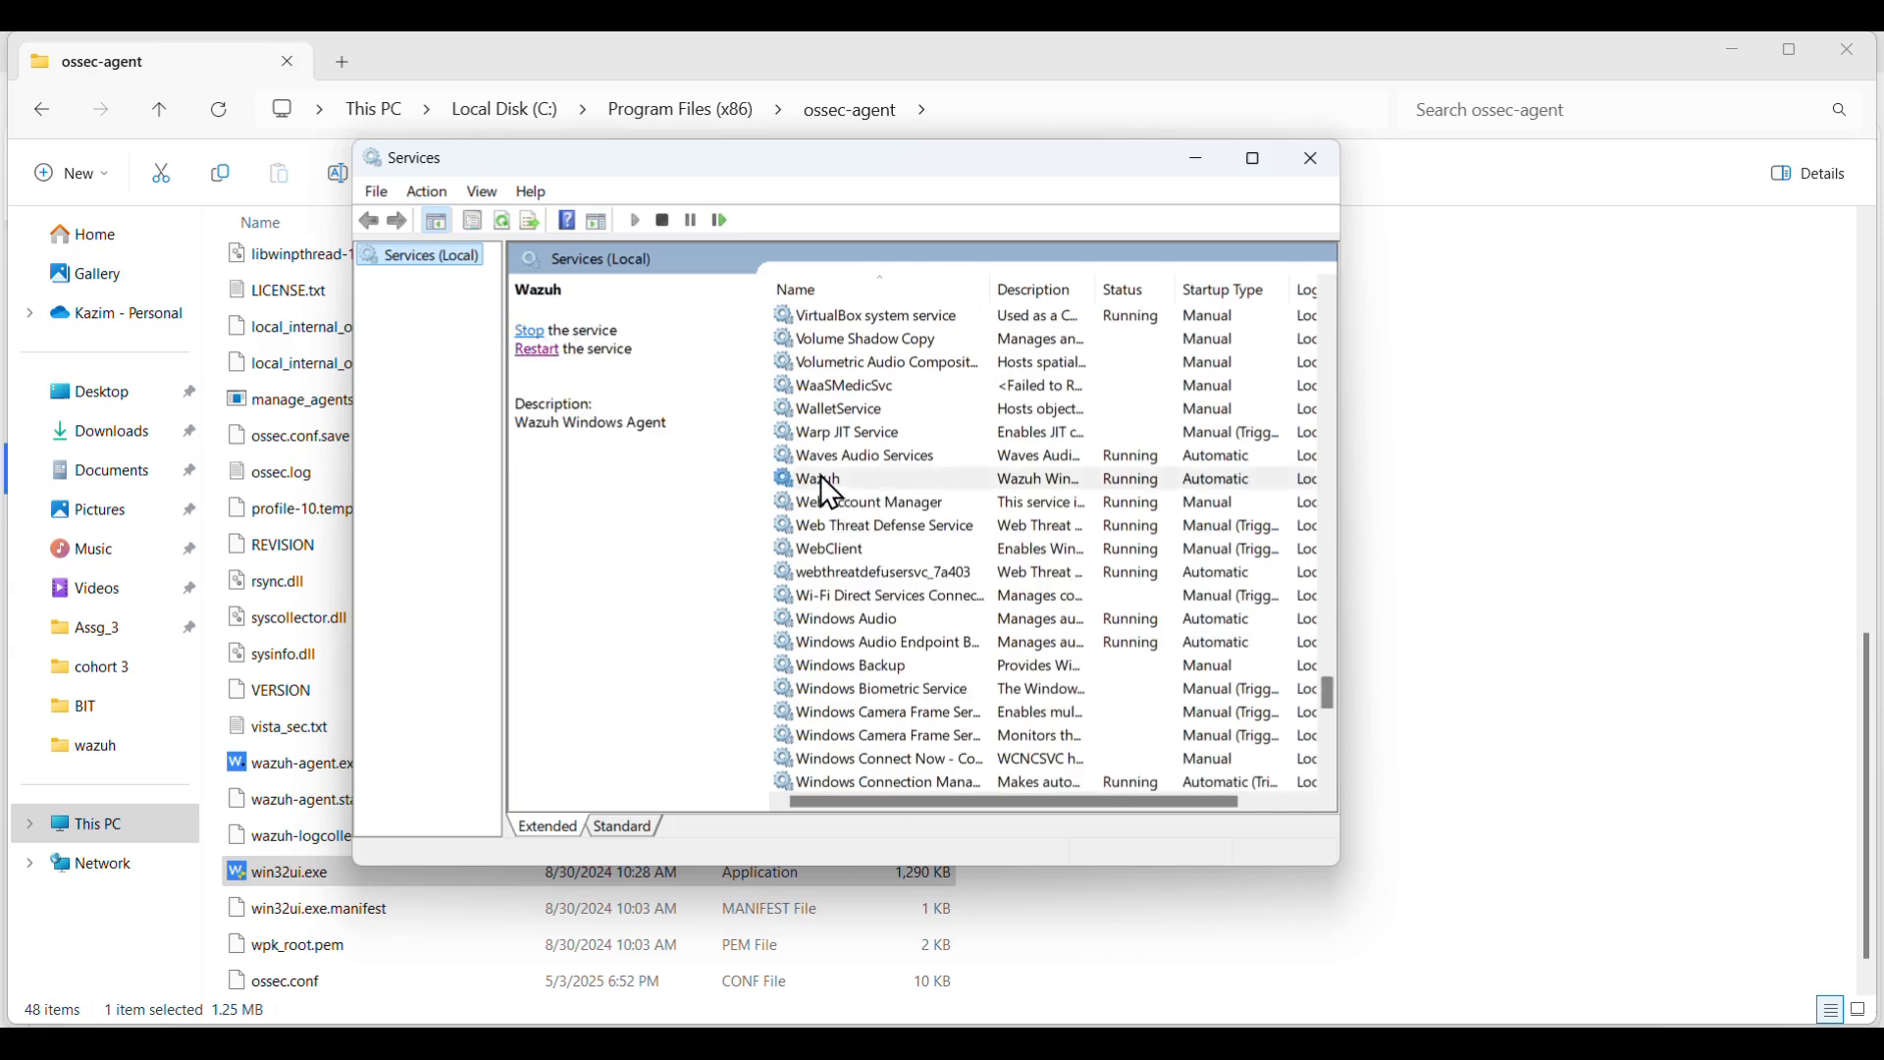
{"action": "left_click", "coordinate": [537, 352]}
{"action": "left_click", "coordinate": [1323, 1042]}
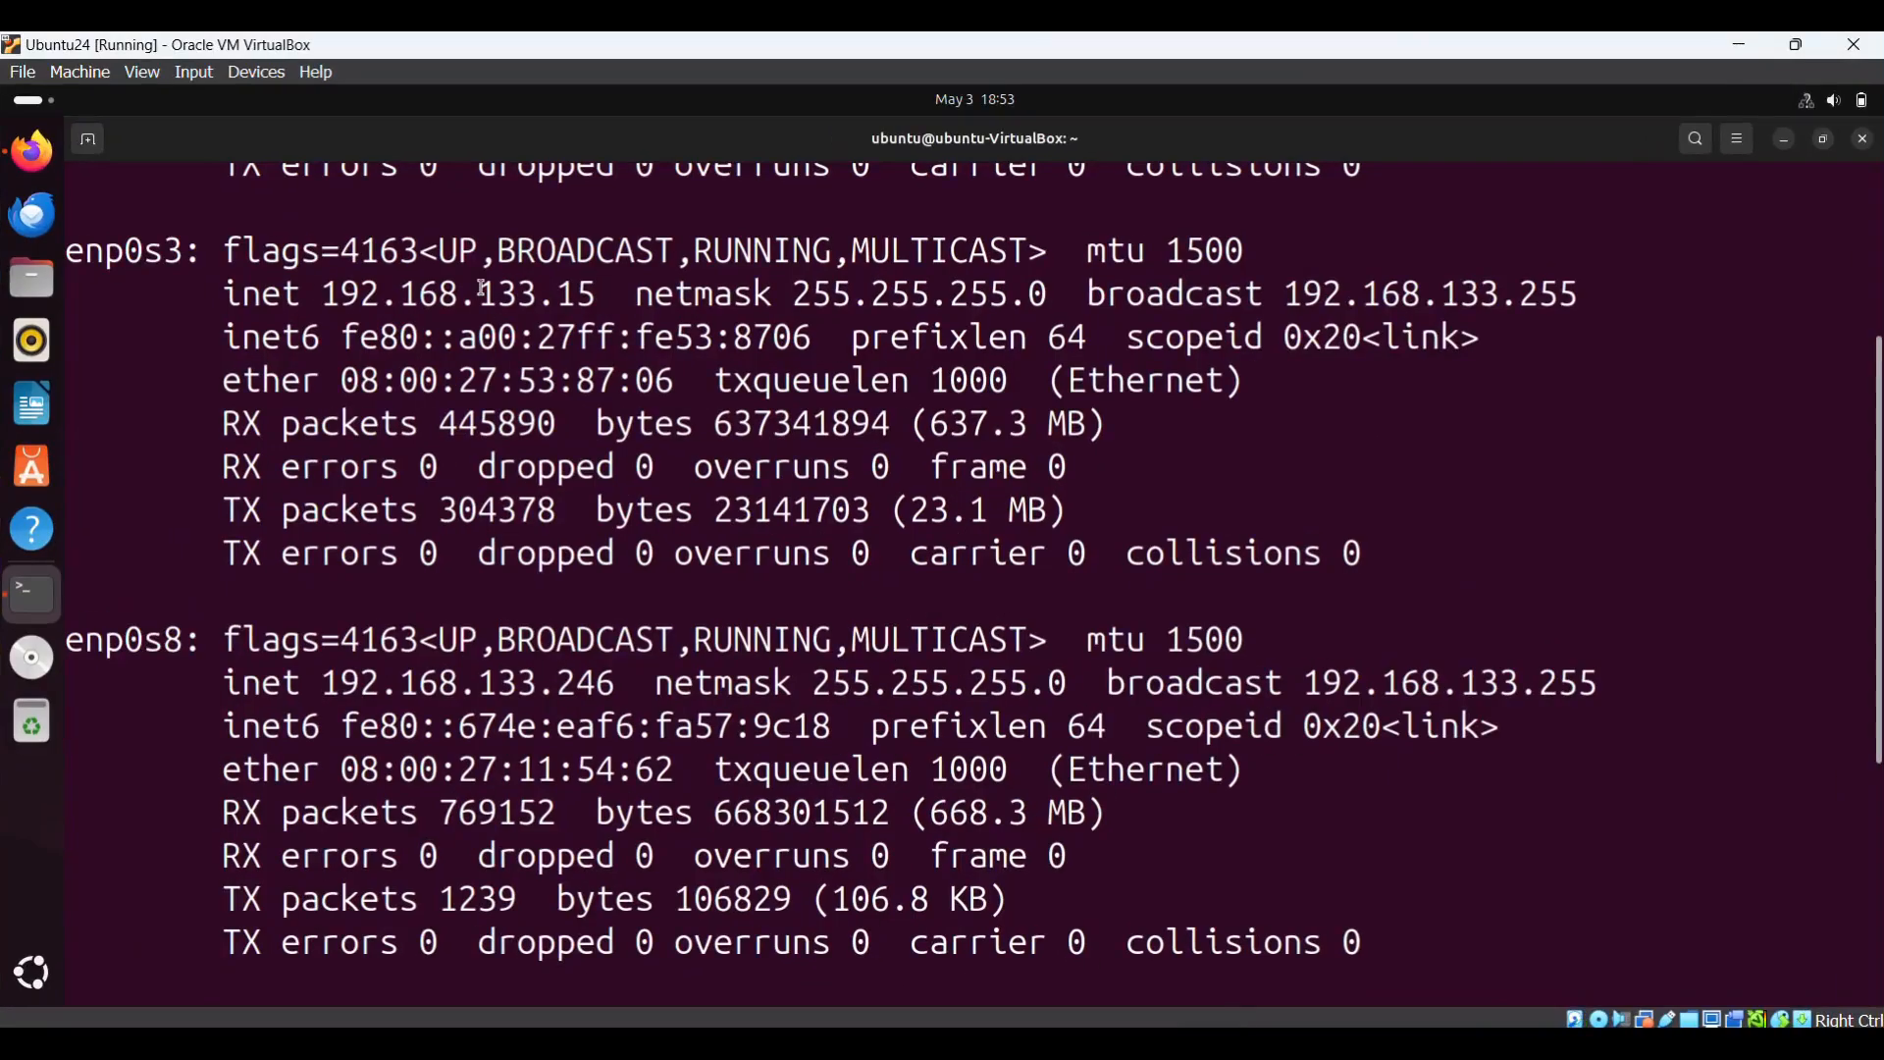
- Reload the Wazuh dashboard in Firefox and open the Active (1) list showing Windows agent 004
{"action": "left_click", "coordinate": [55, 152]}
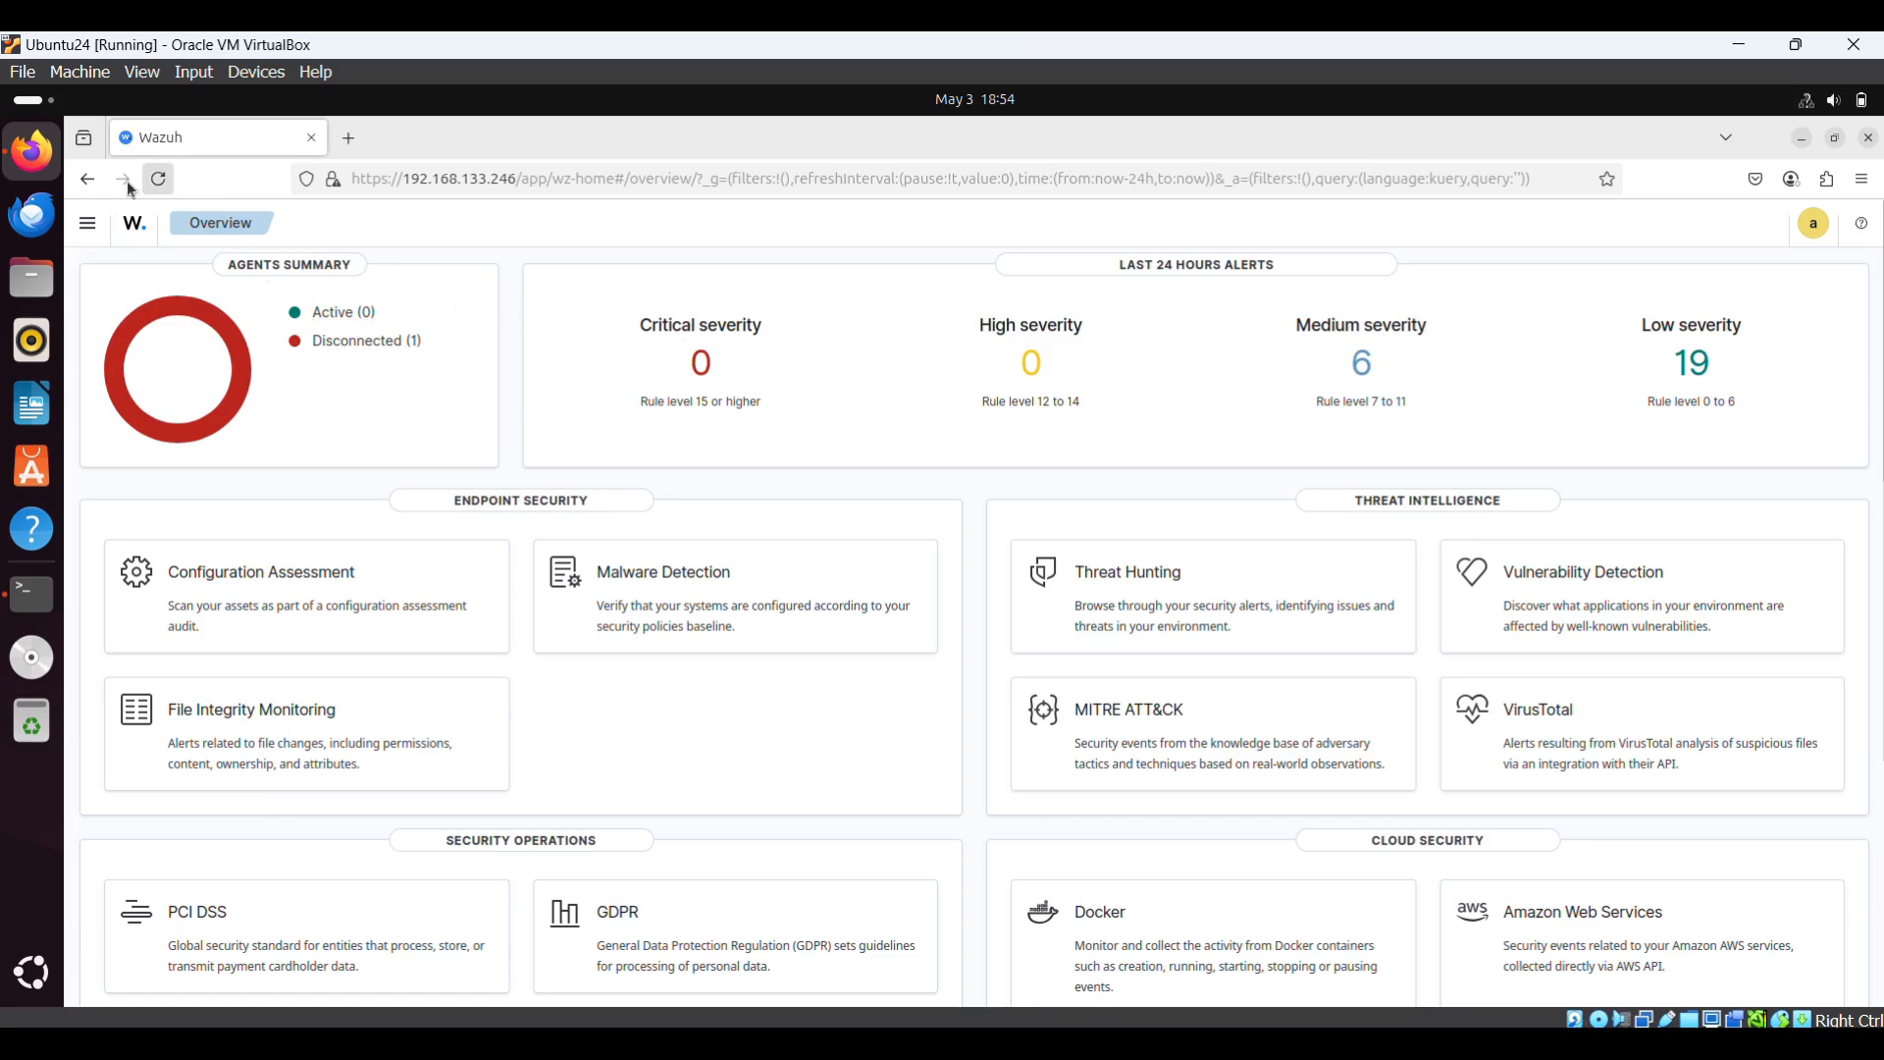
{"action": "left_click", "coordinate": [158, 177]}
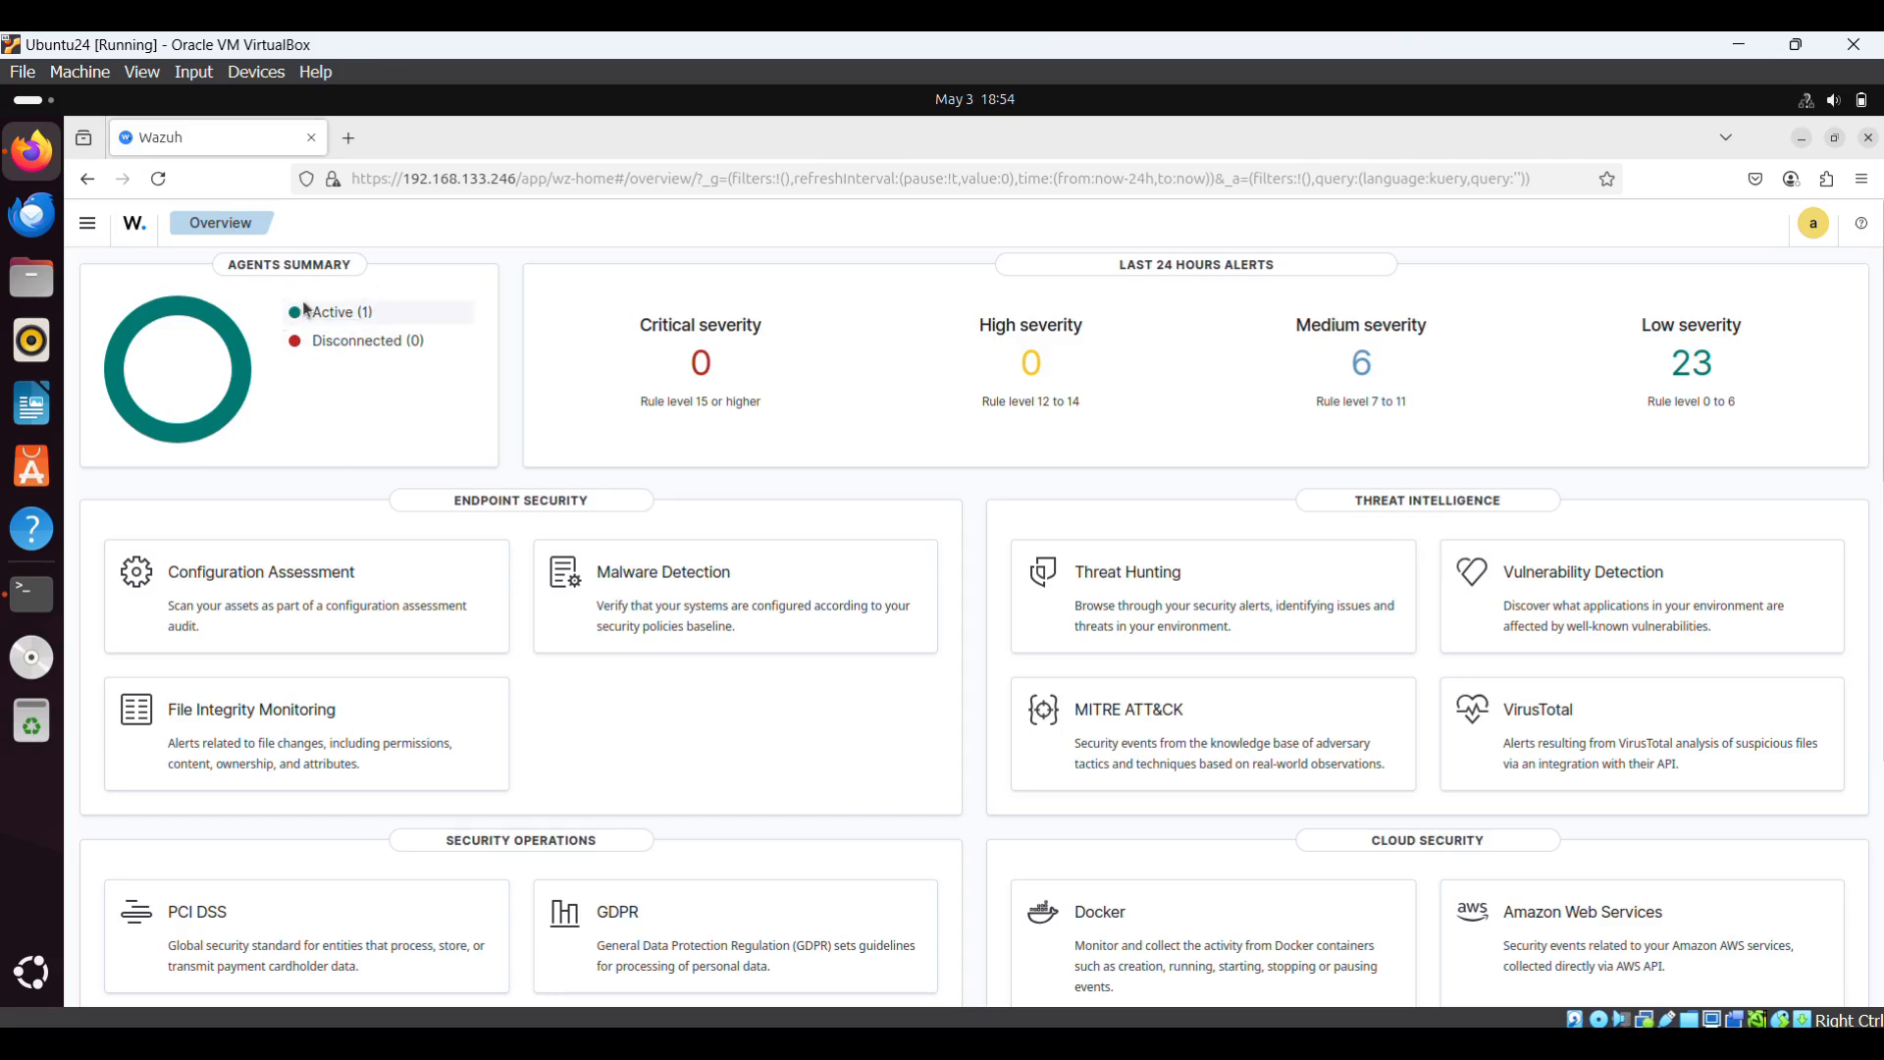
{"action": "left_click", "coordinate": [334, 312]}
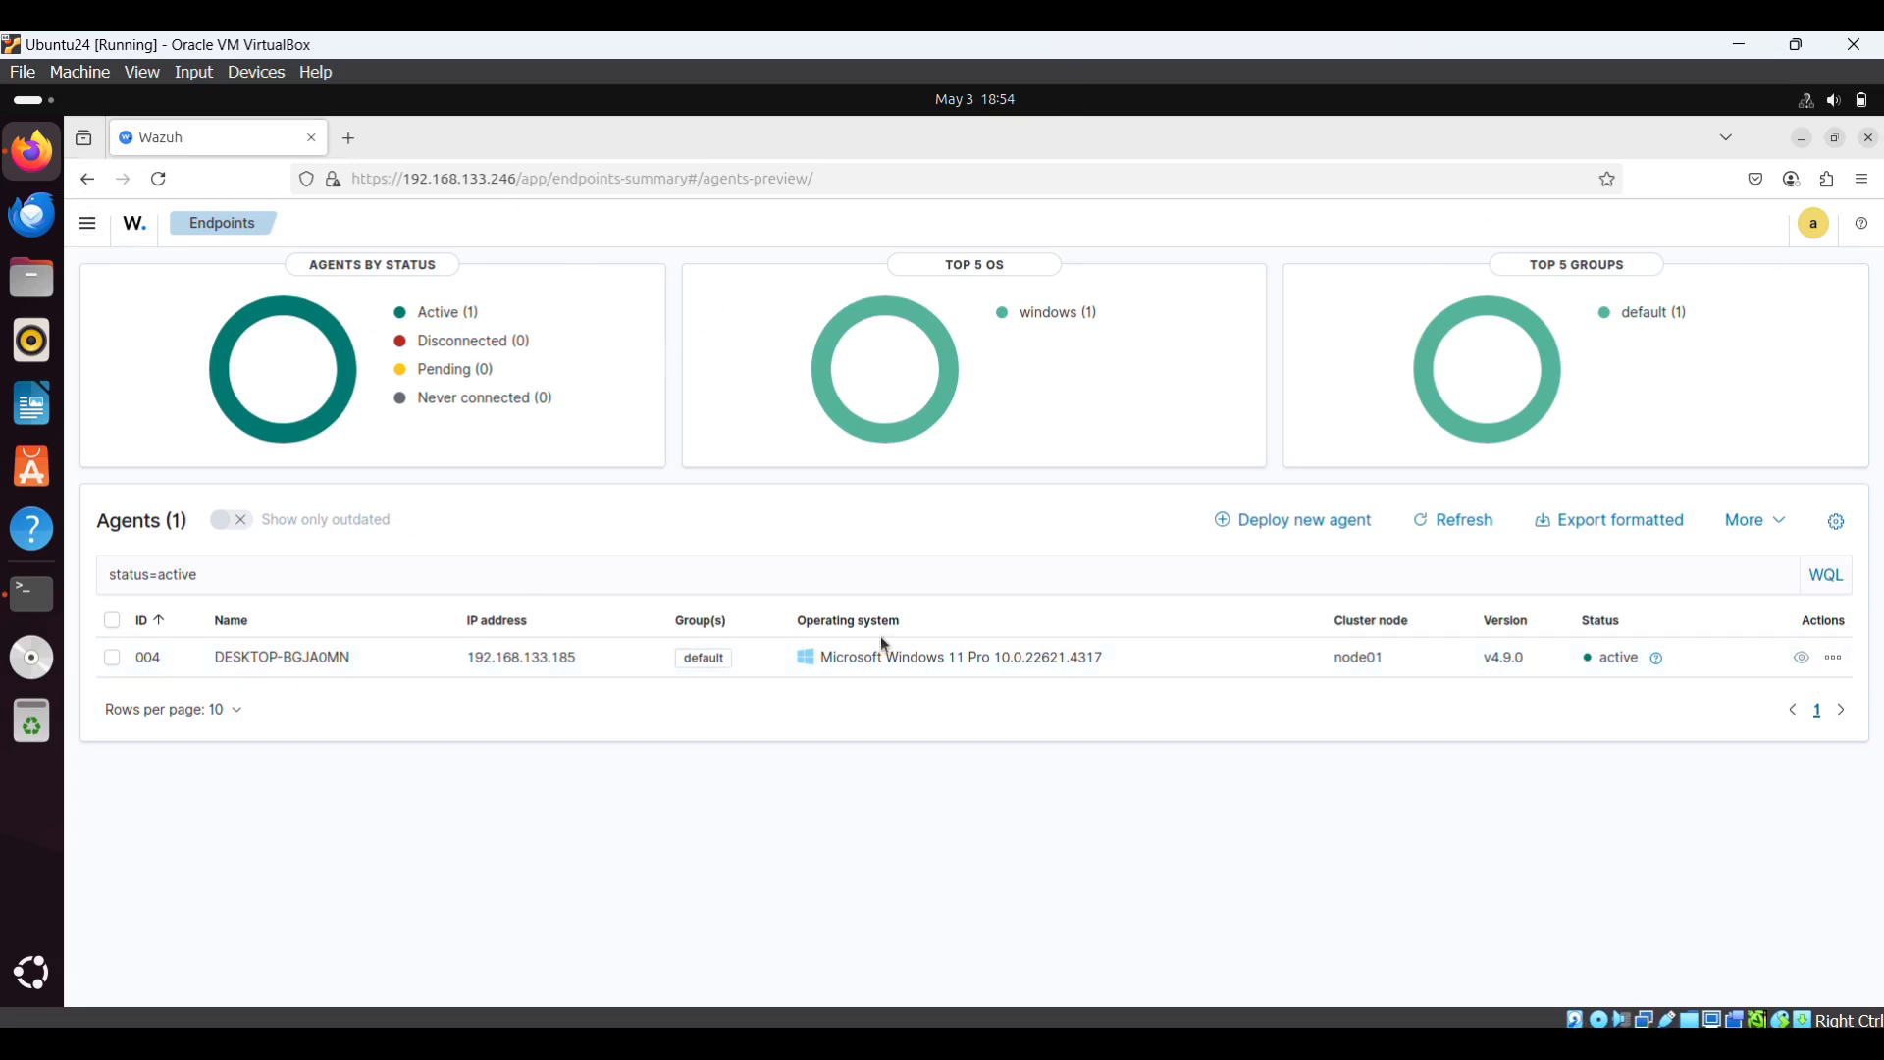
- Switch to VirtualBox Manager and select the powered-off Kali Purple VM
{"action": "mouse_move", "coordinate": [1214, 1043]}
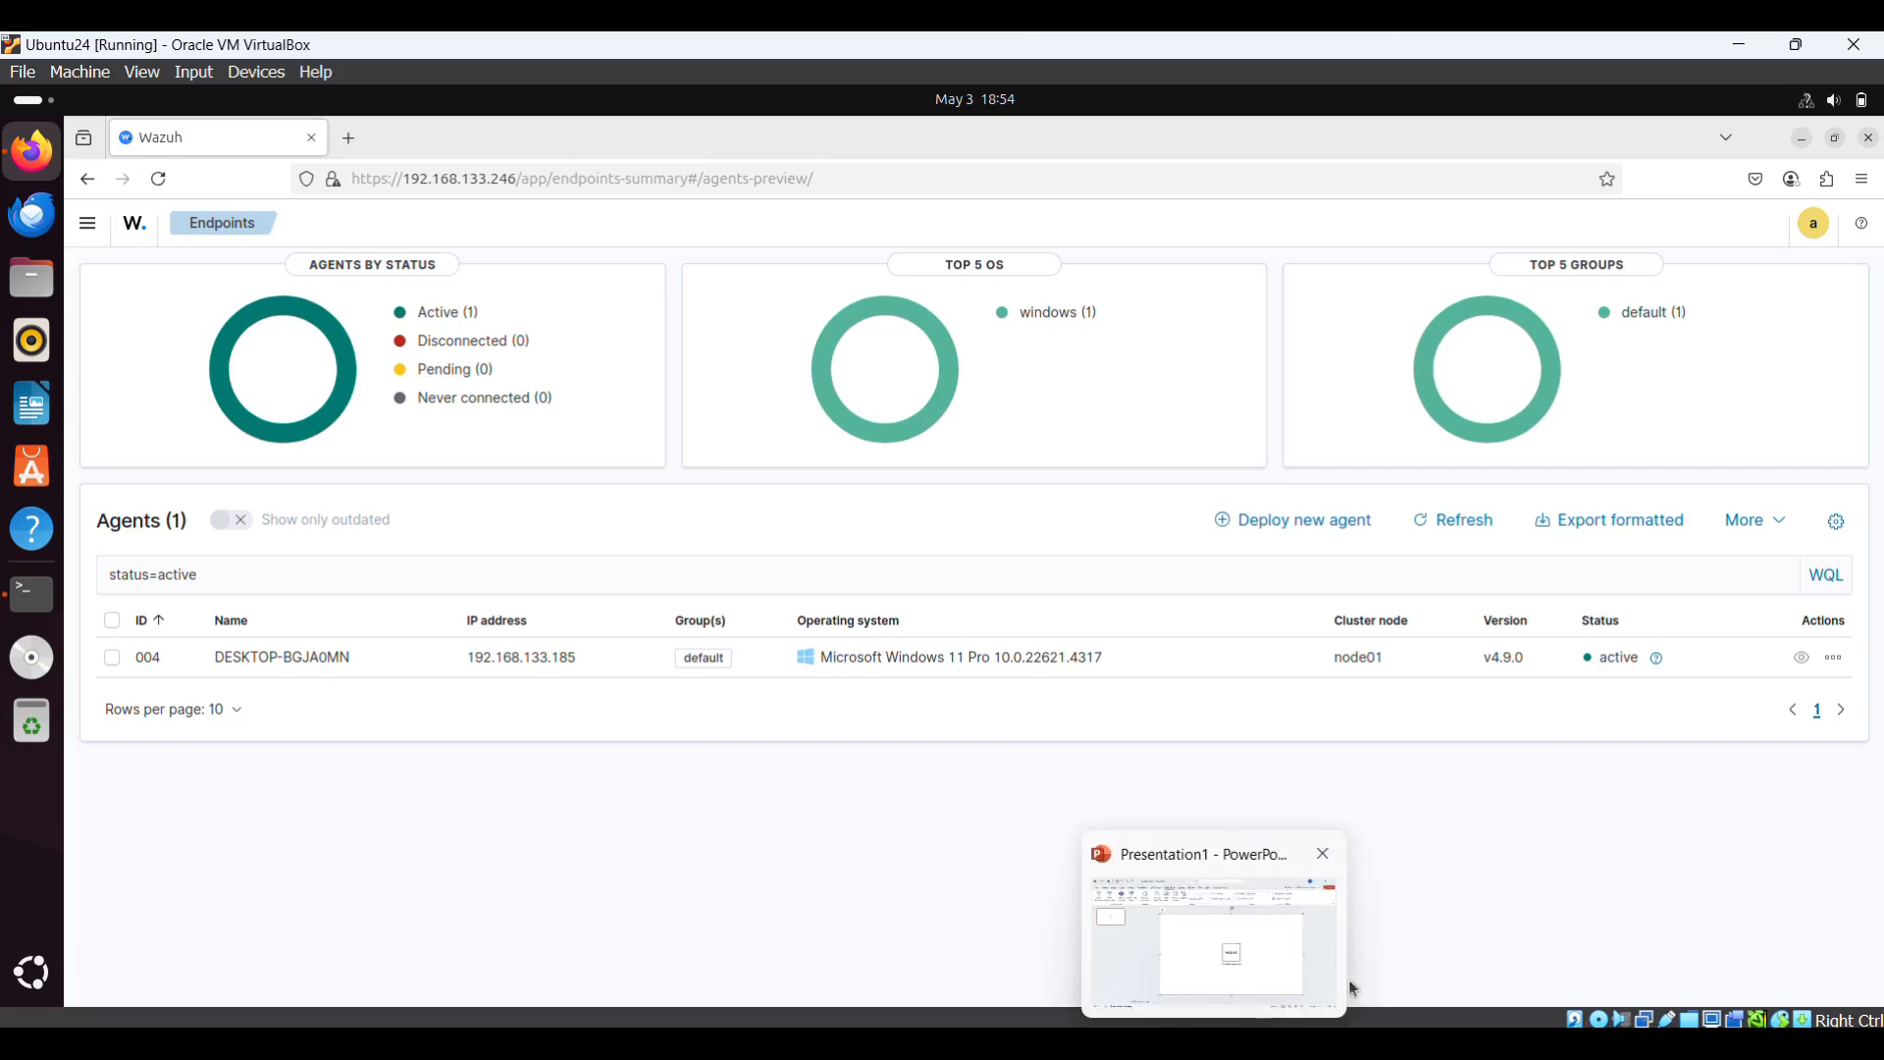
{"action": "left_click", "coordinate": [1267, 1042]}
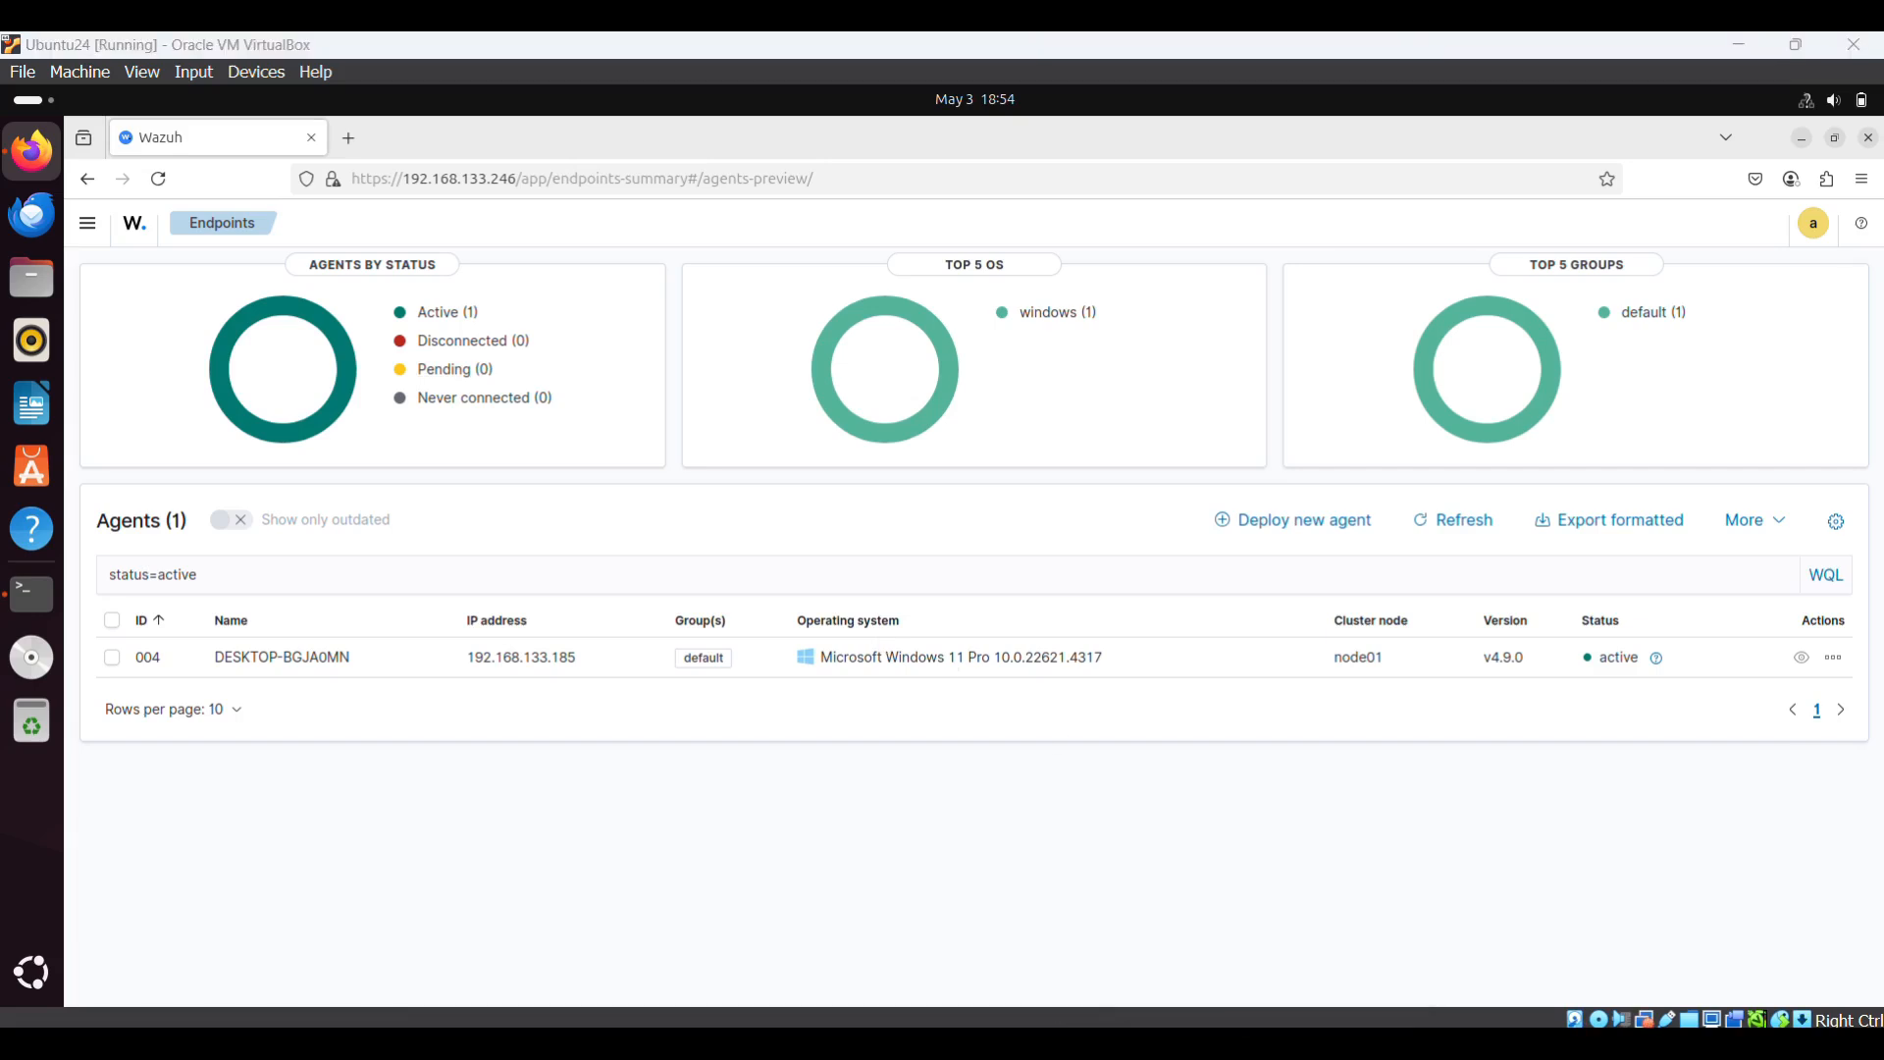
{"action": "left_click", "coordinate": [208, 185]}
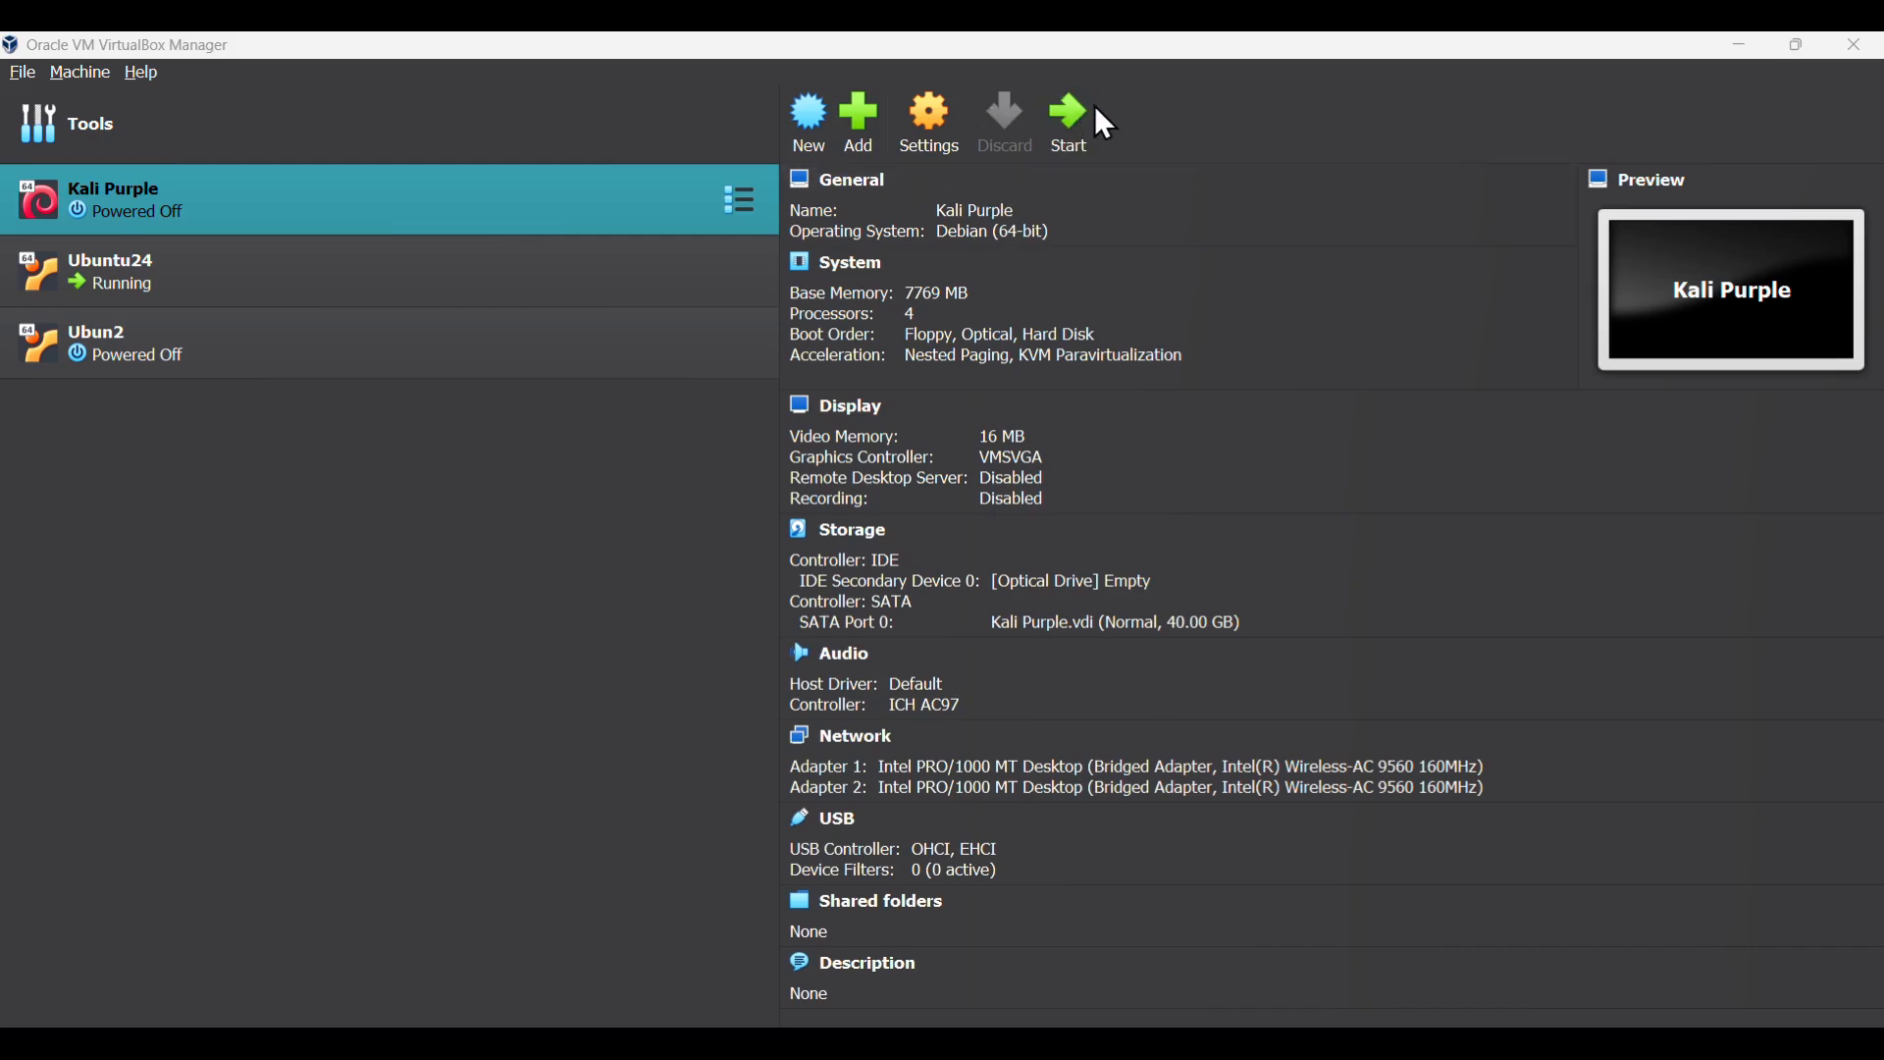
- Power on the Kali Purple VM and bring the Wazuh documentation in Edge back to the front
{"action": "left_click", "coordinate": [1065, 125]}
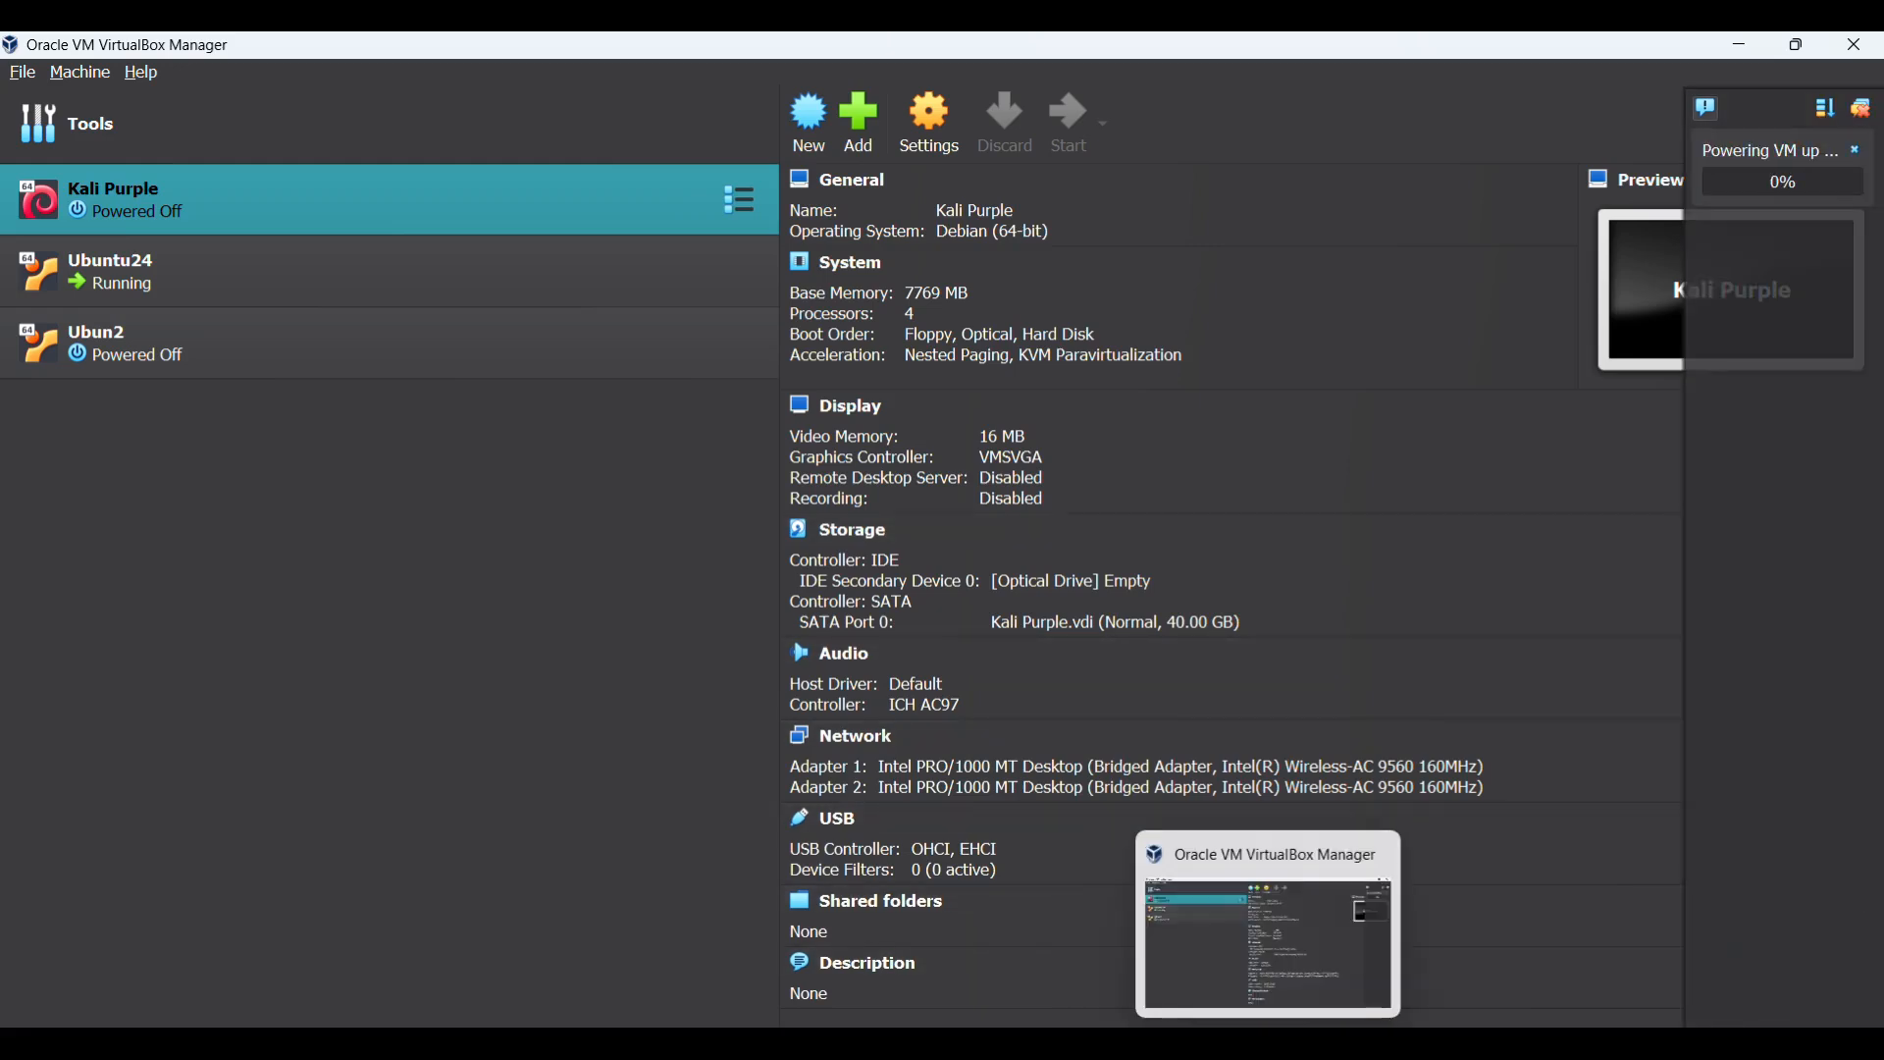
{"action": "left_click", "coordinate": [1052, 1044]}
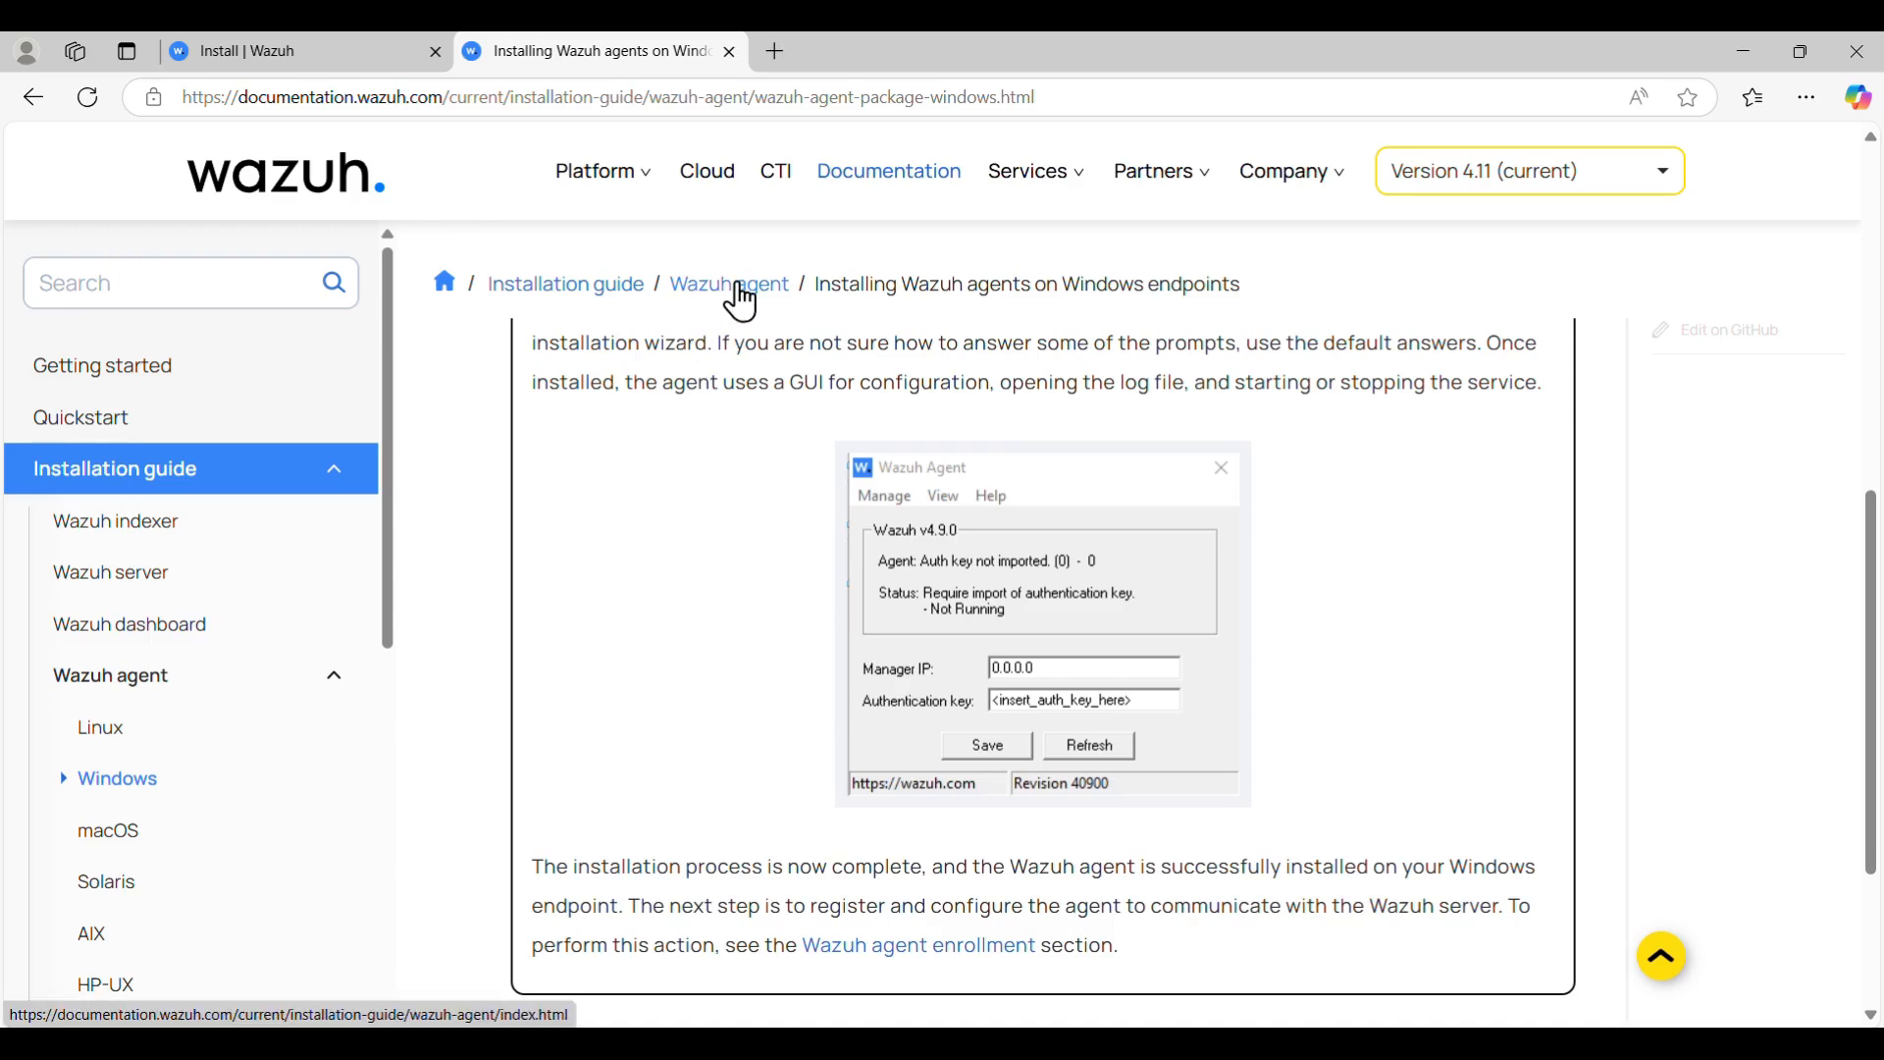
- Go from the Quickstart page to the Linux agent deployment guide and show the APT repository commands
{"action": "left_click", "coordinate": [35, 93]}
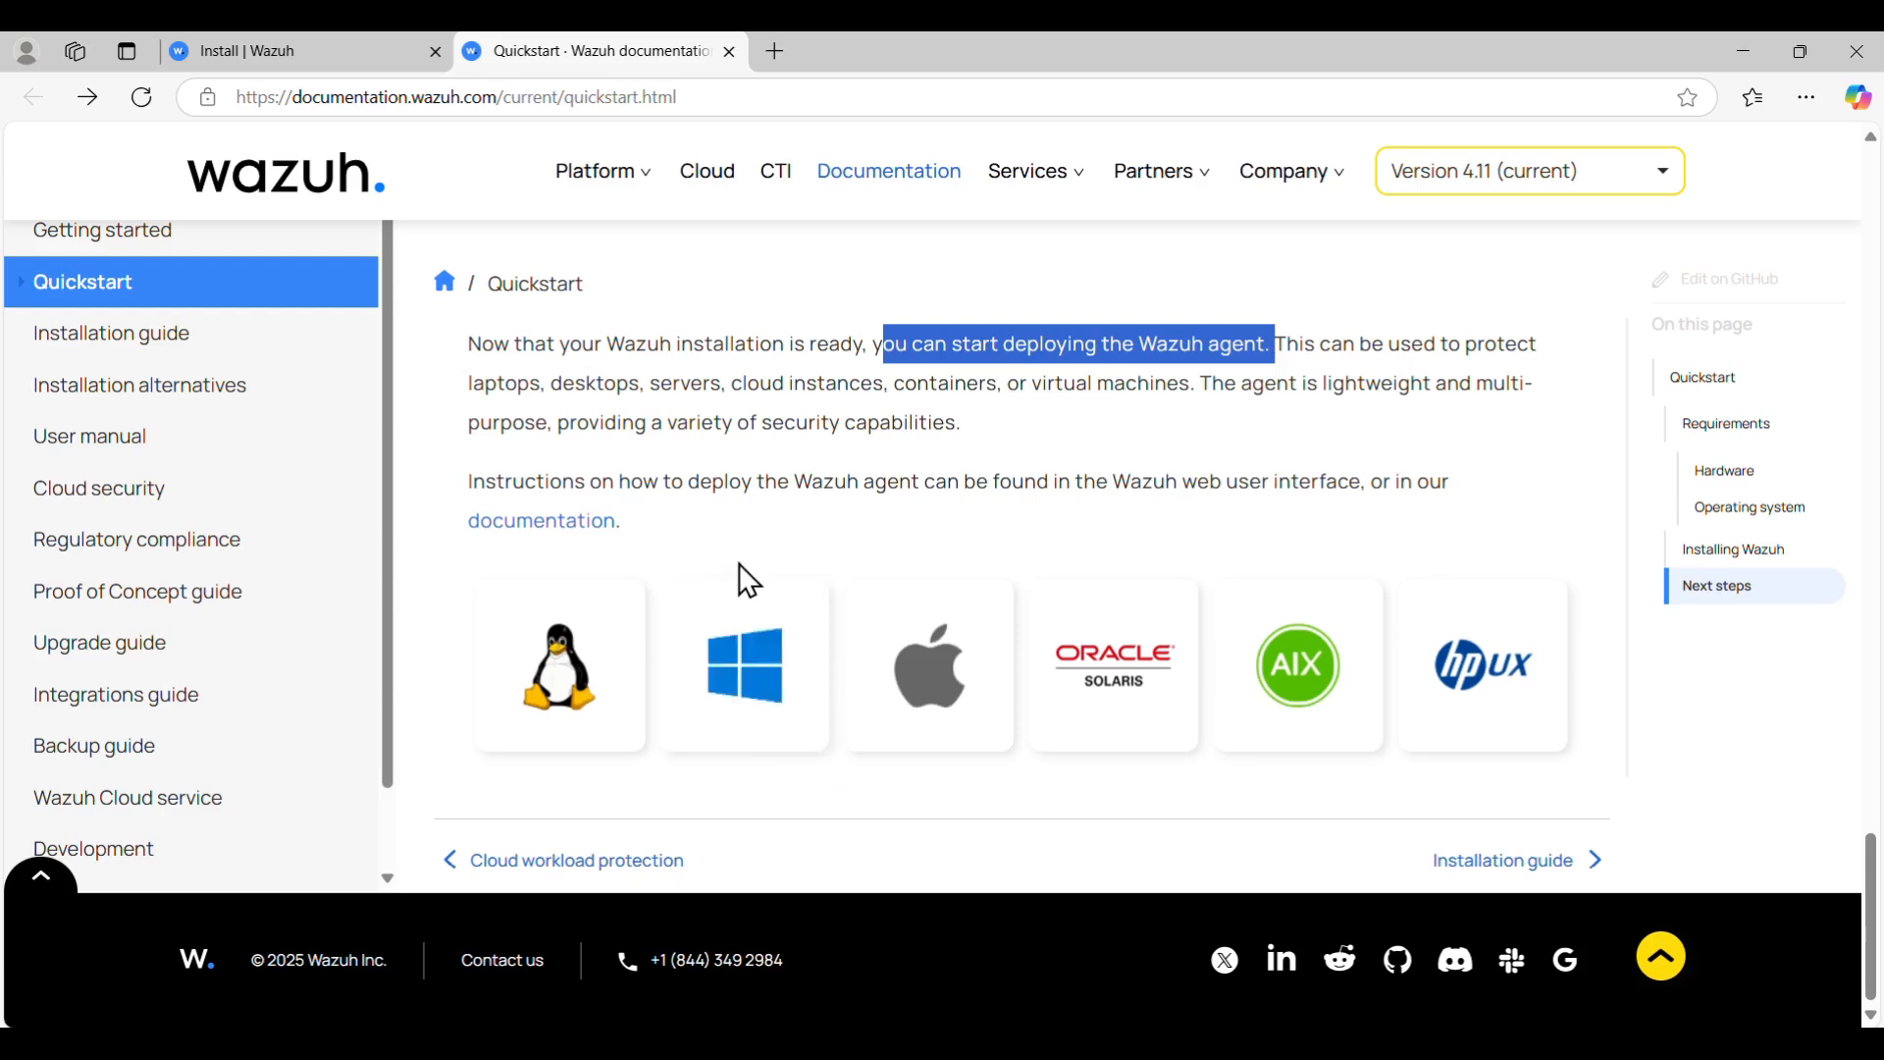
{"action": "left_click", "coordinate": [562, 689]}
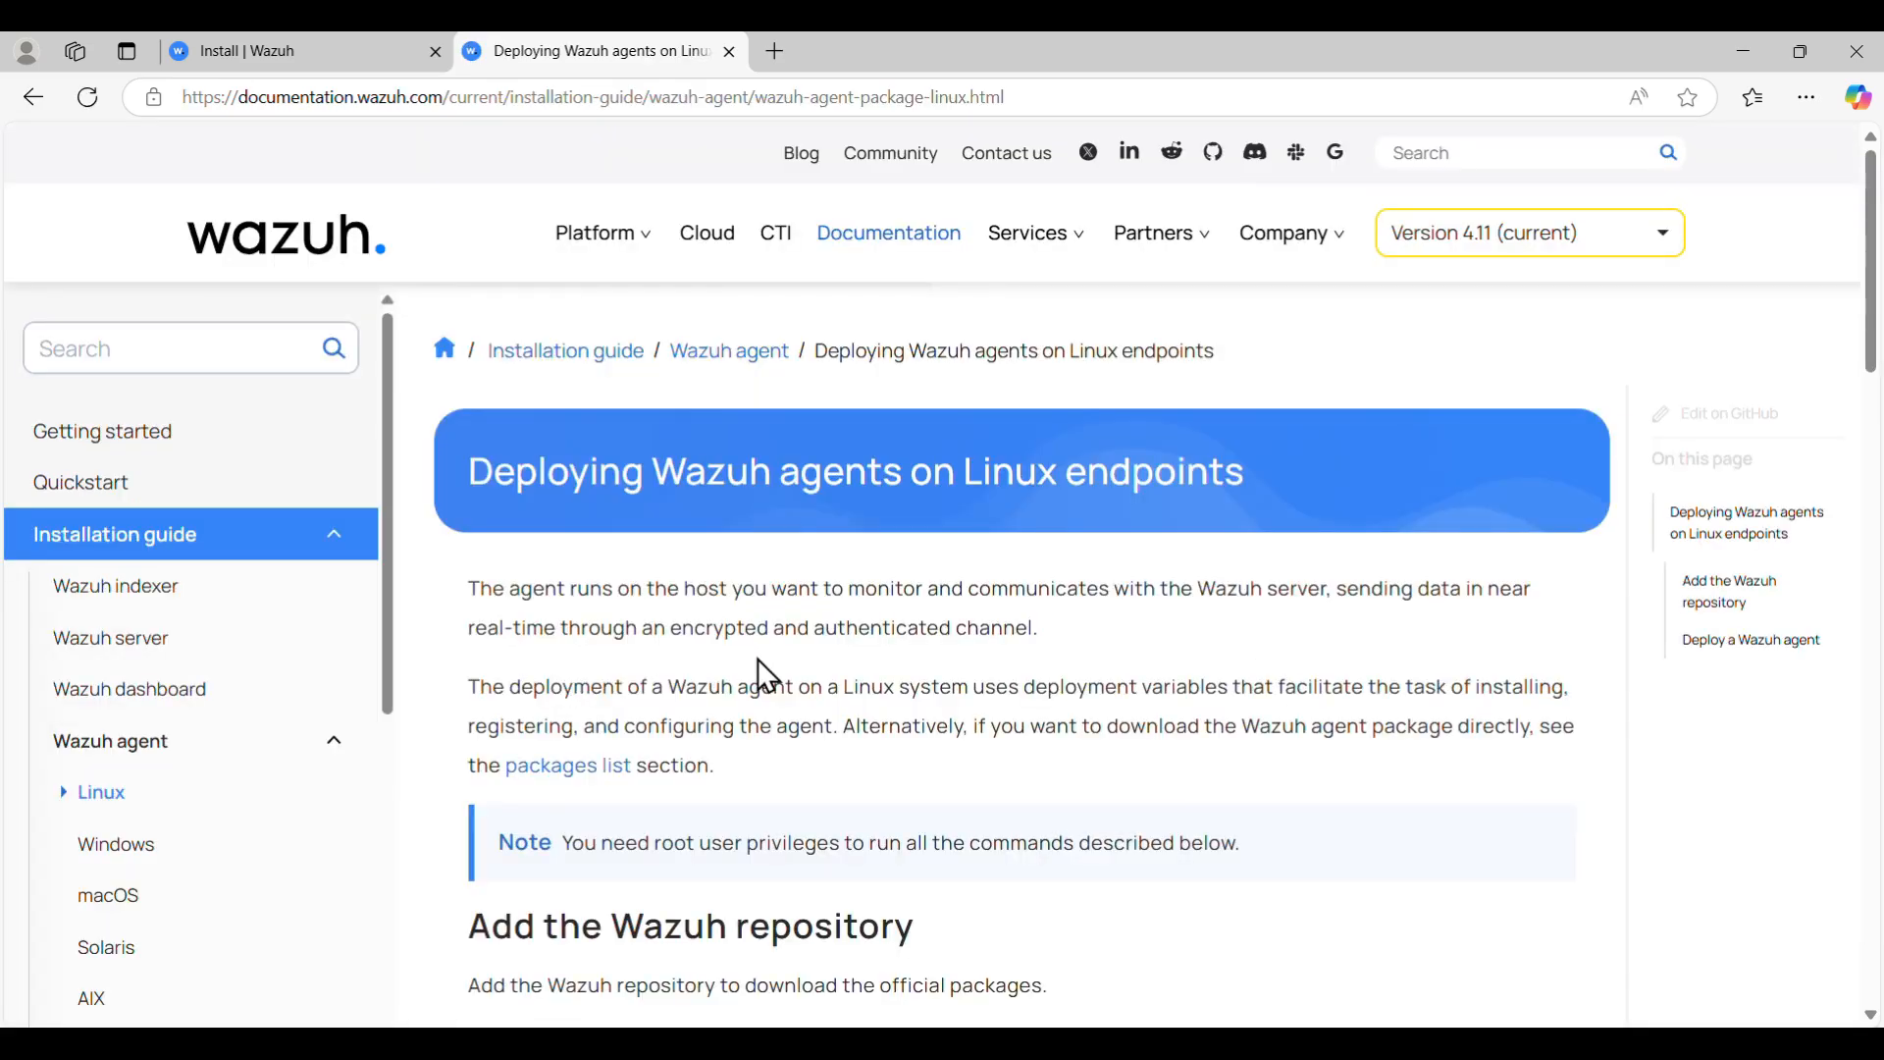
{"action": "scroll", "coordinate": [759, 659], "scroll_direction": "down", "scroll_amount": 4}
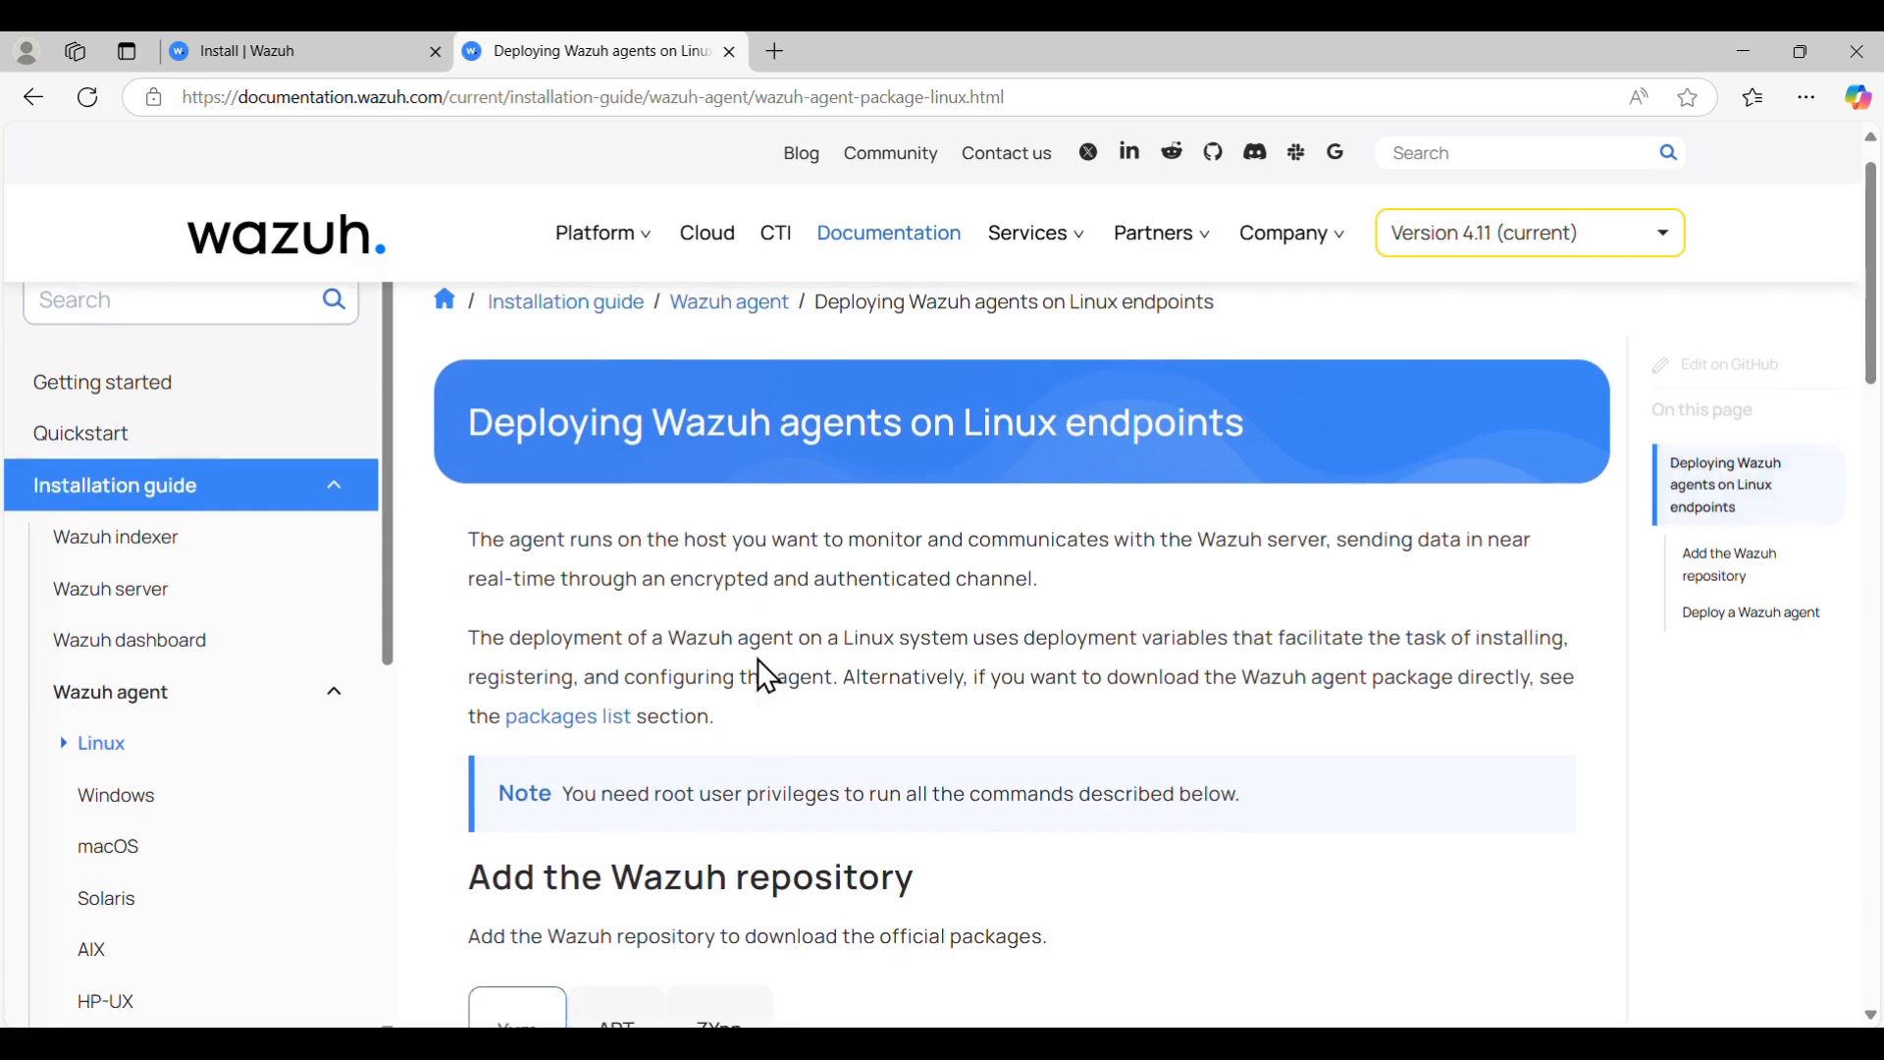
{"action": "scroll", "coordinate": [762, 676], "scroll_direction": "up", "scroll_amount": 2}
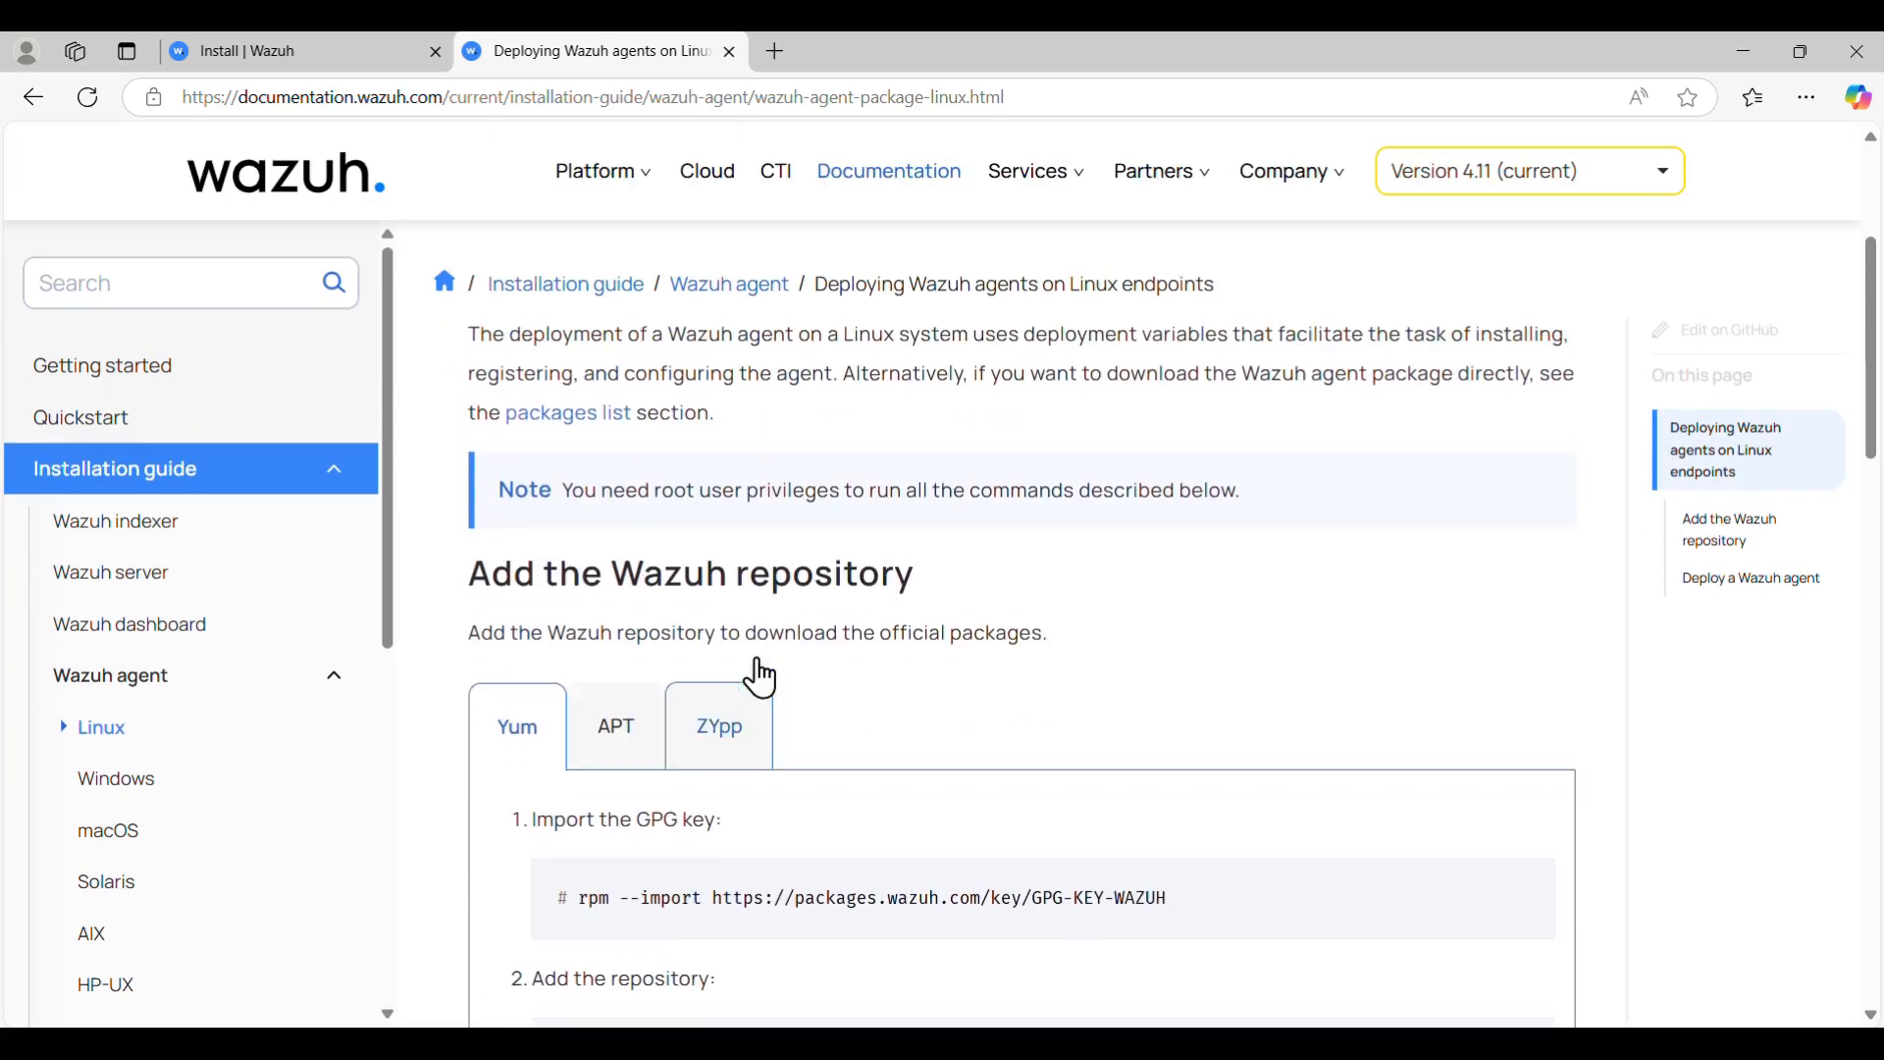
{"action": "scroll", "coordinate": [763, 675], "scroll_direction": "down", "scroll_amount": 1}
{"action": "scroll", "coordinate": [758, 676], "scroll_direction": "down", "scroll_amount": 3}
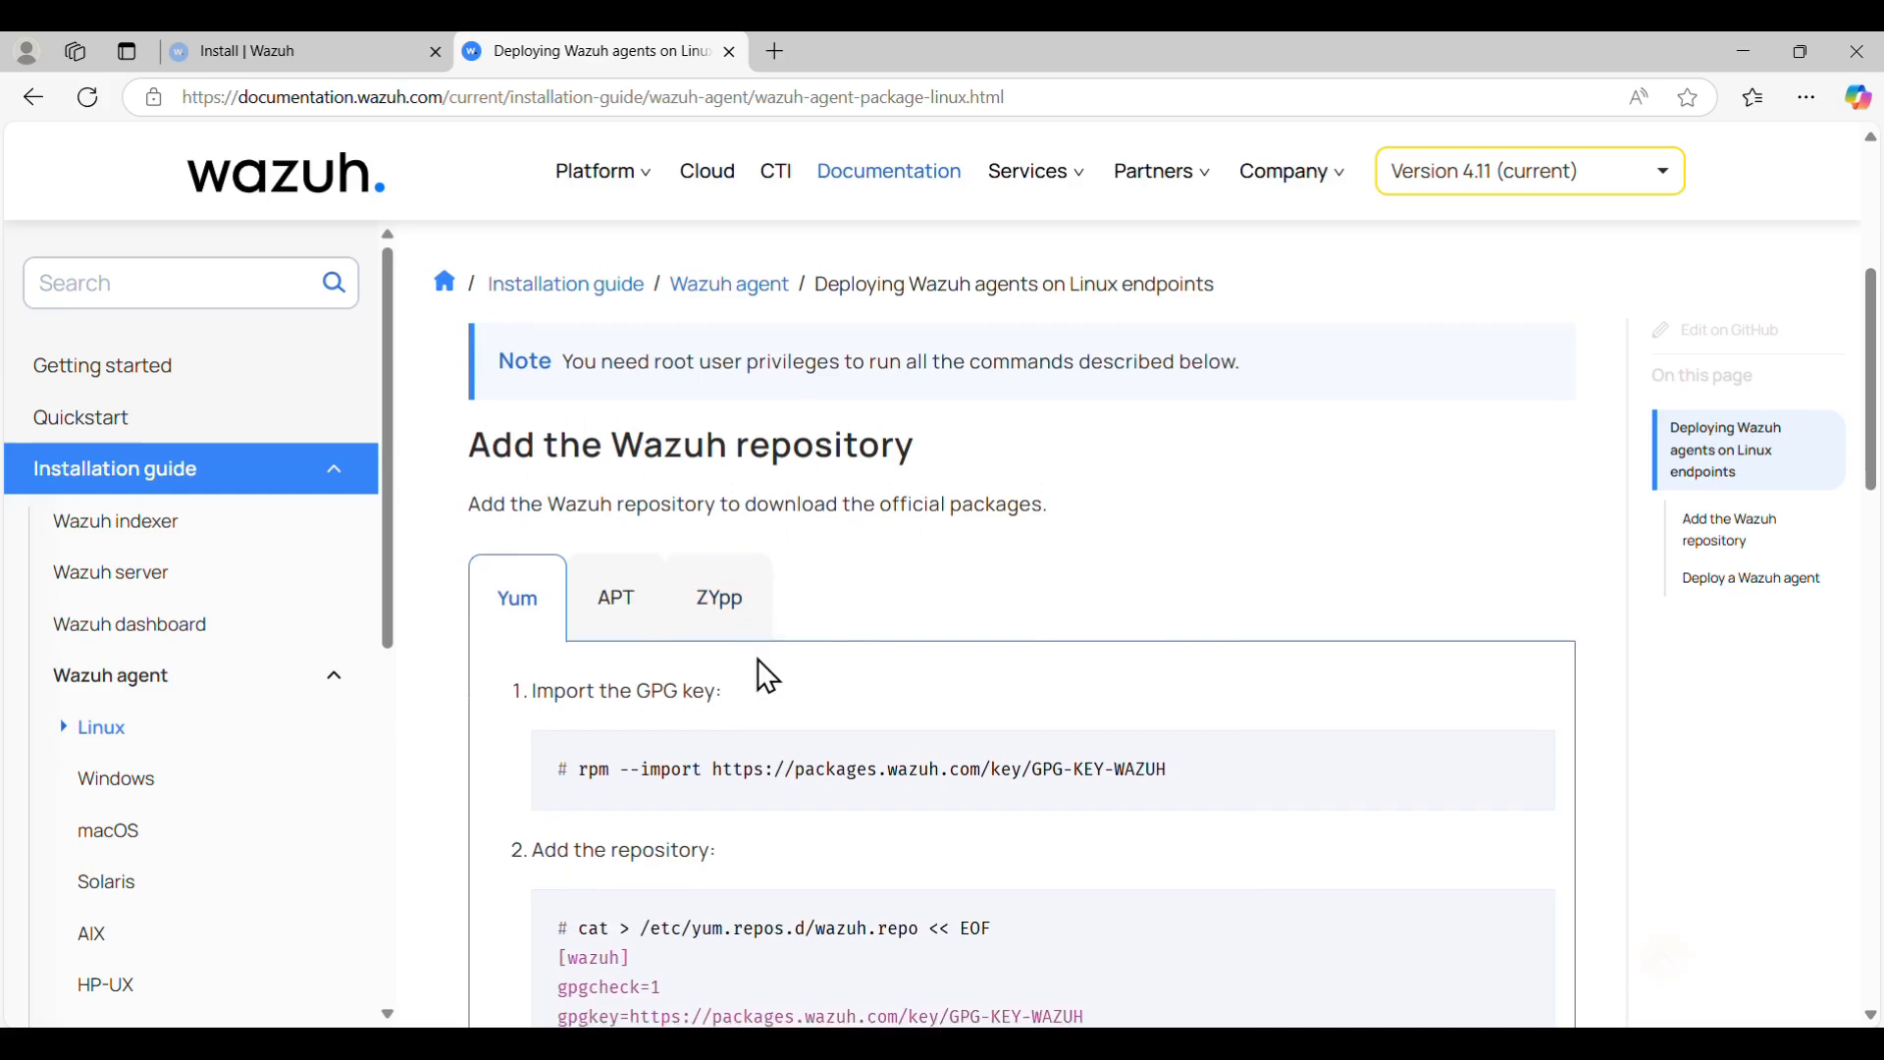
{"action": "left_click", "coordinate": [628, 557]}
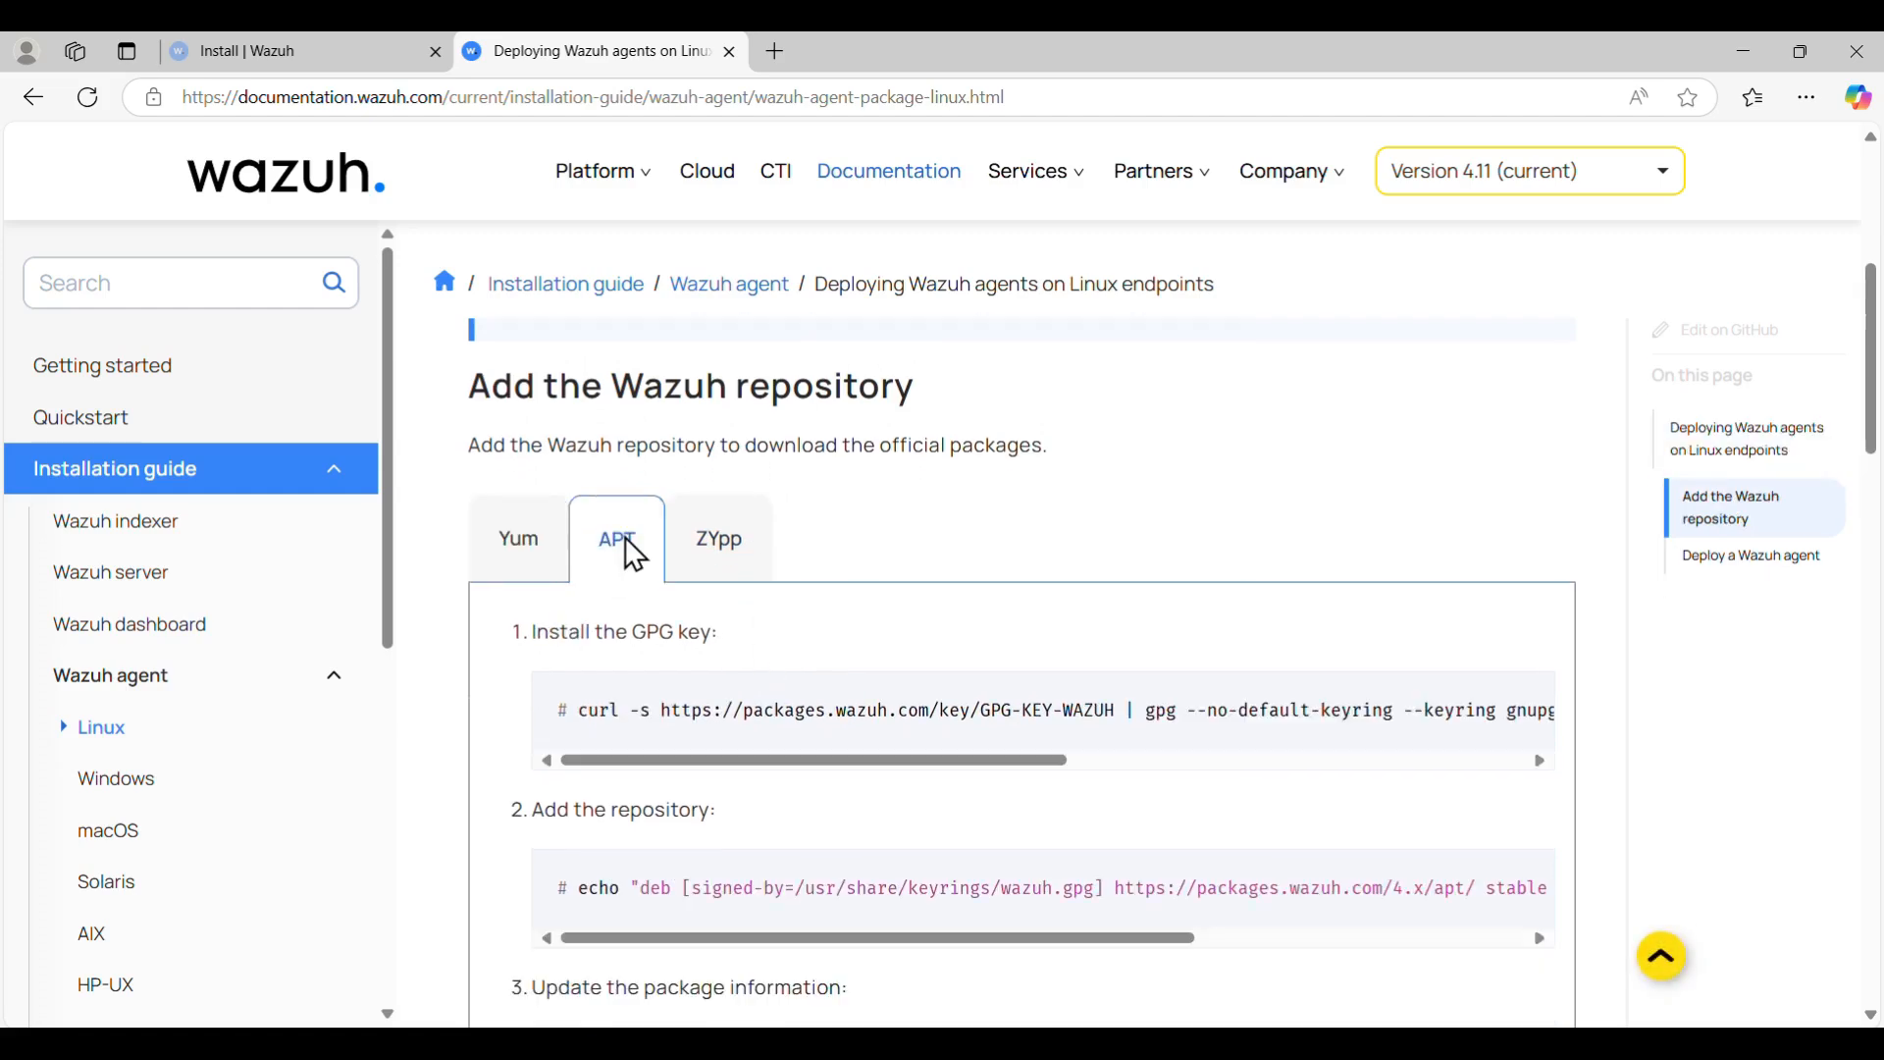
- Read through the APT steps, highlighting the manager IP and the systemctl commands
{"action": "scroll", "coordinate": [1003, 538], "scroll_direction": "down", "scroll_amount": 2}
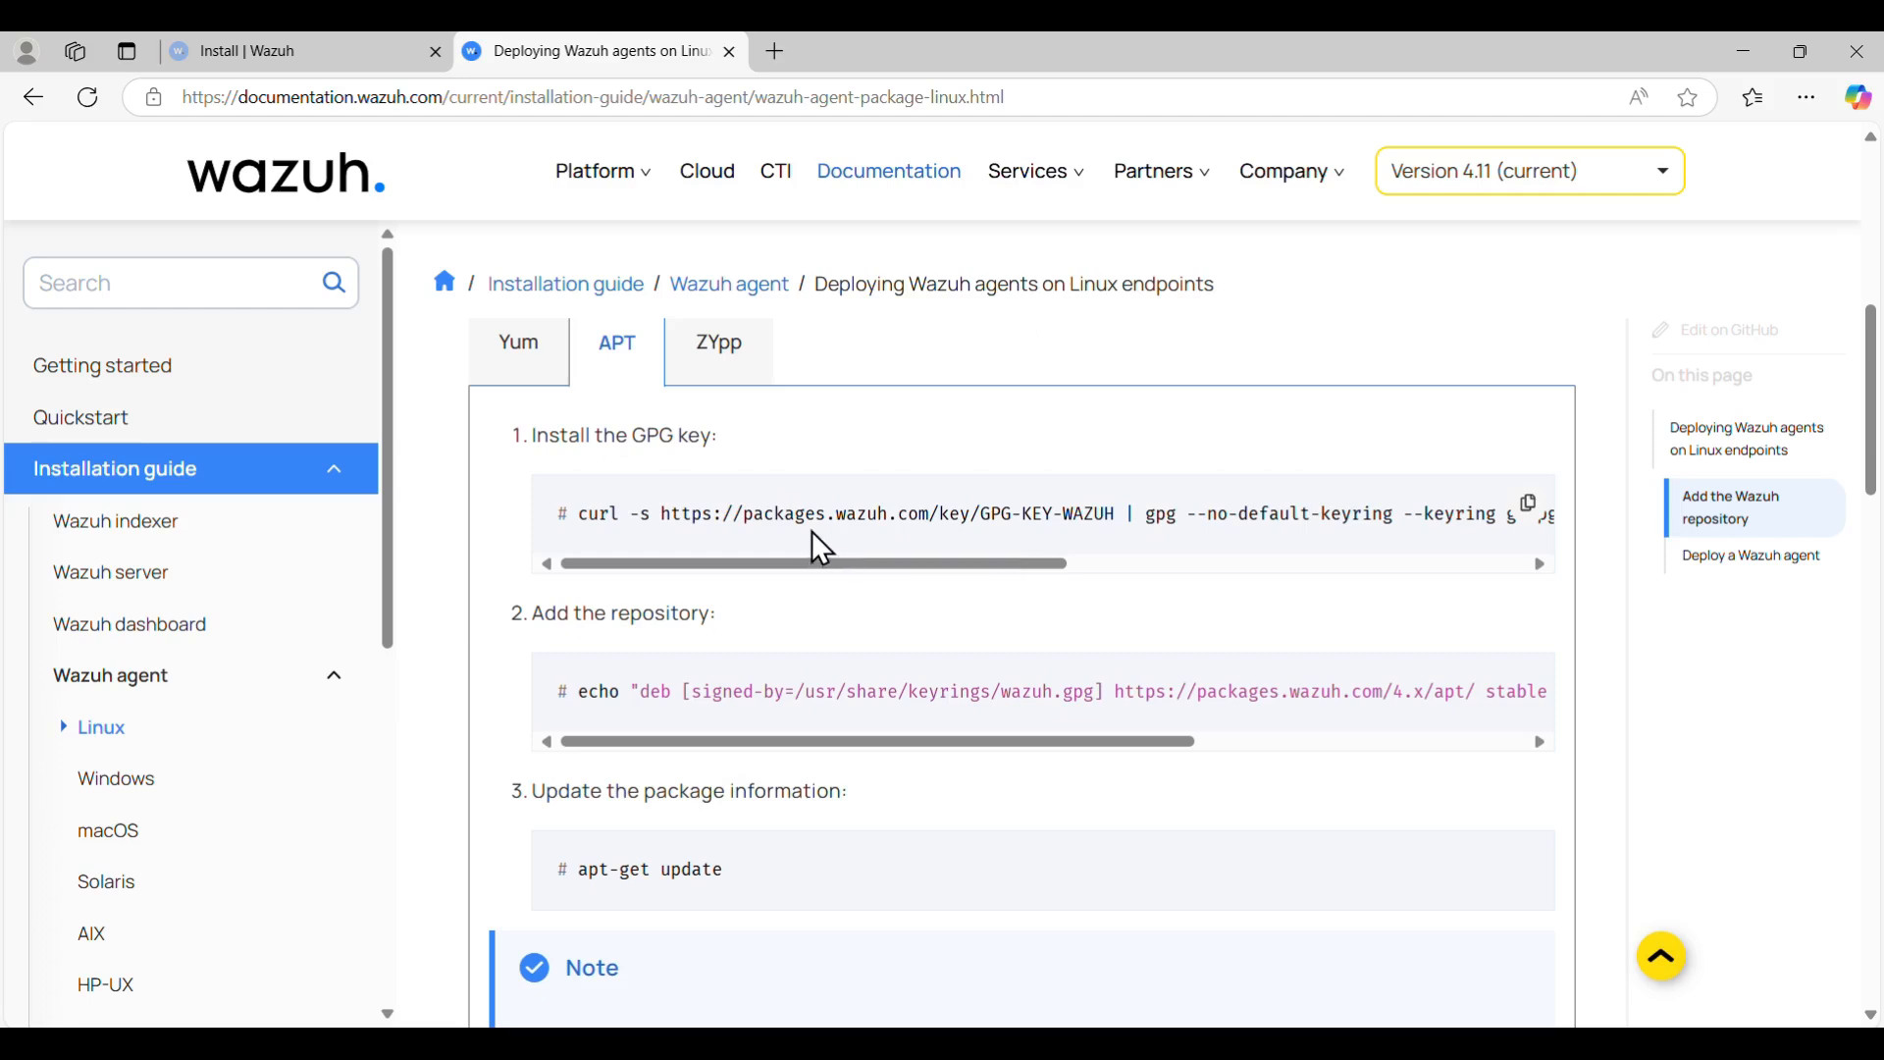
{"action": "left_click_drag", "start_coordinate": [823, 566], "coordinate": [699, 579]}
{"action": "mouse_move", "coordinate": [655, 742]}
{"action": "left_mouse_down"}
{"action": "mouse_move", "coordinate": [1025, 771]}
{"action": "mouse_move", "coordinate": [668, 768]}
{"action": "left_mouse_up"}
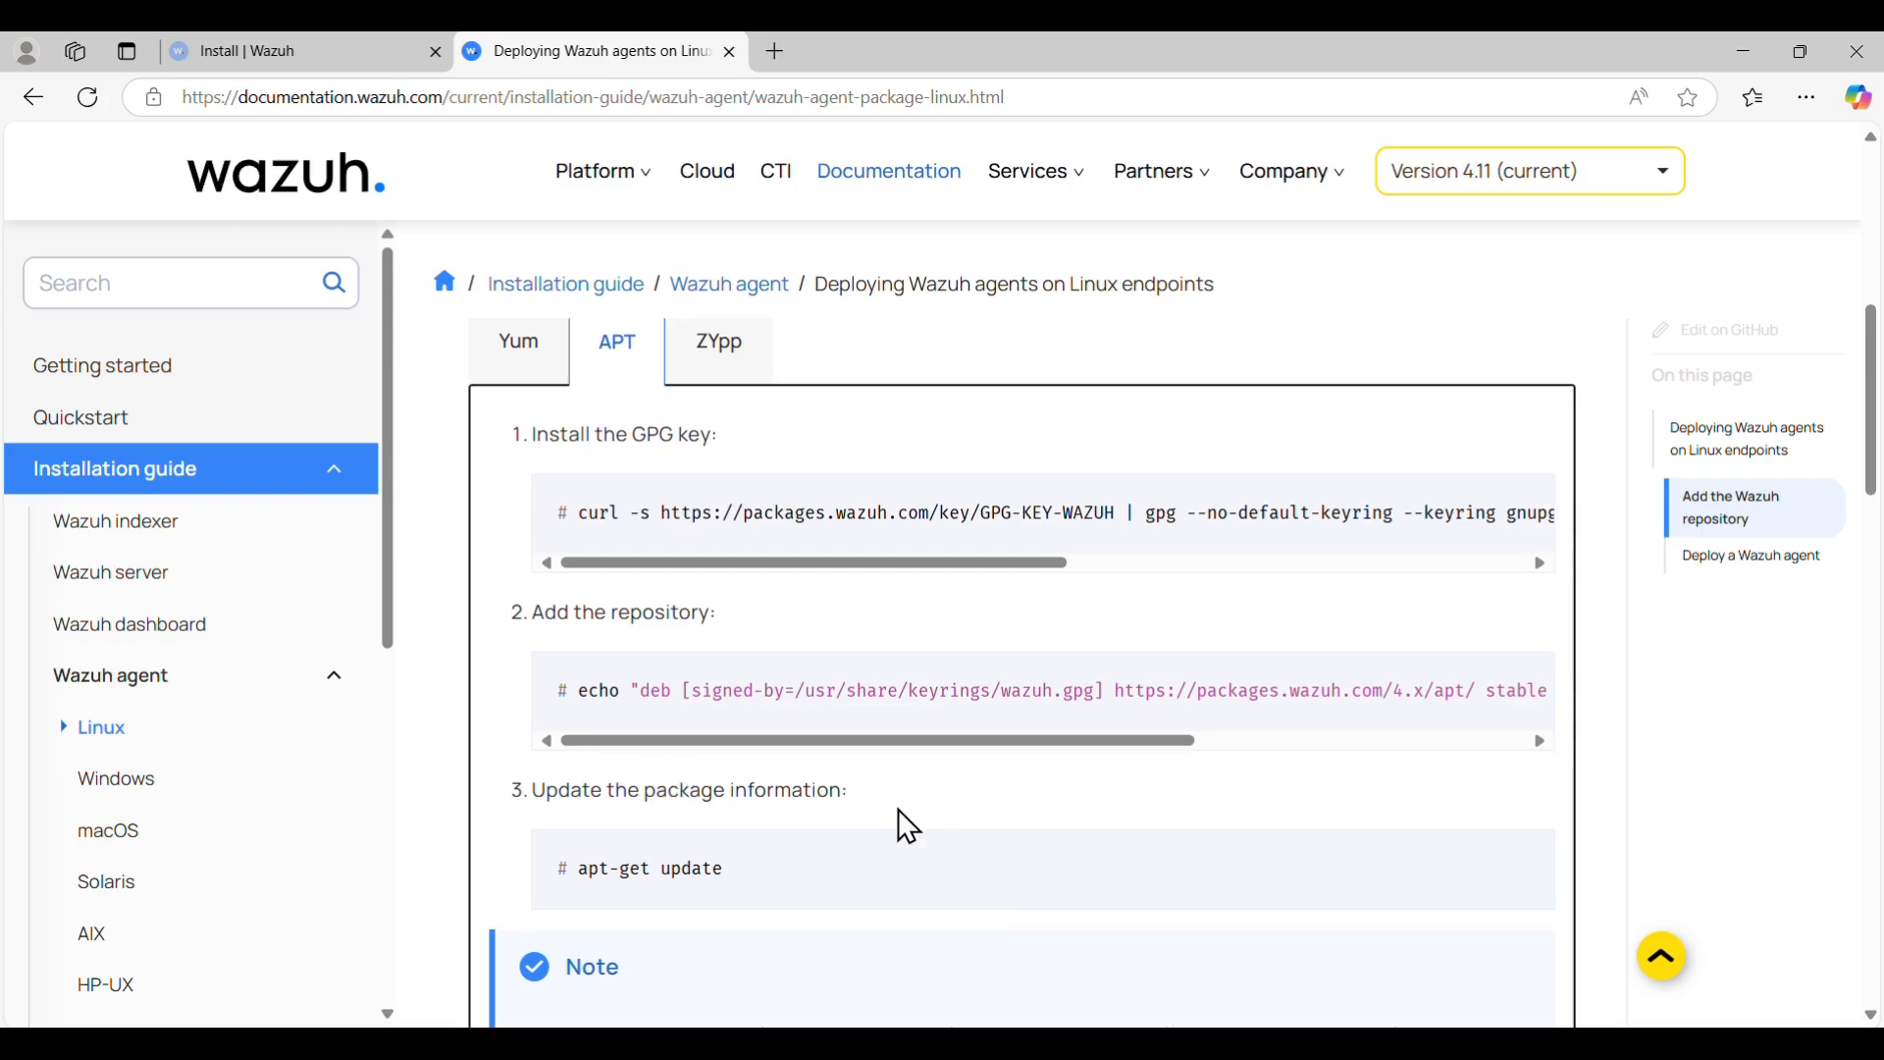
{"action": "scroll", "coordinate": [900, 813], "scroll_direction": "down", "scroll_amount": 5}
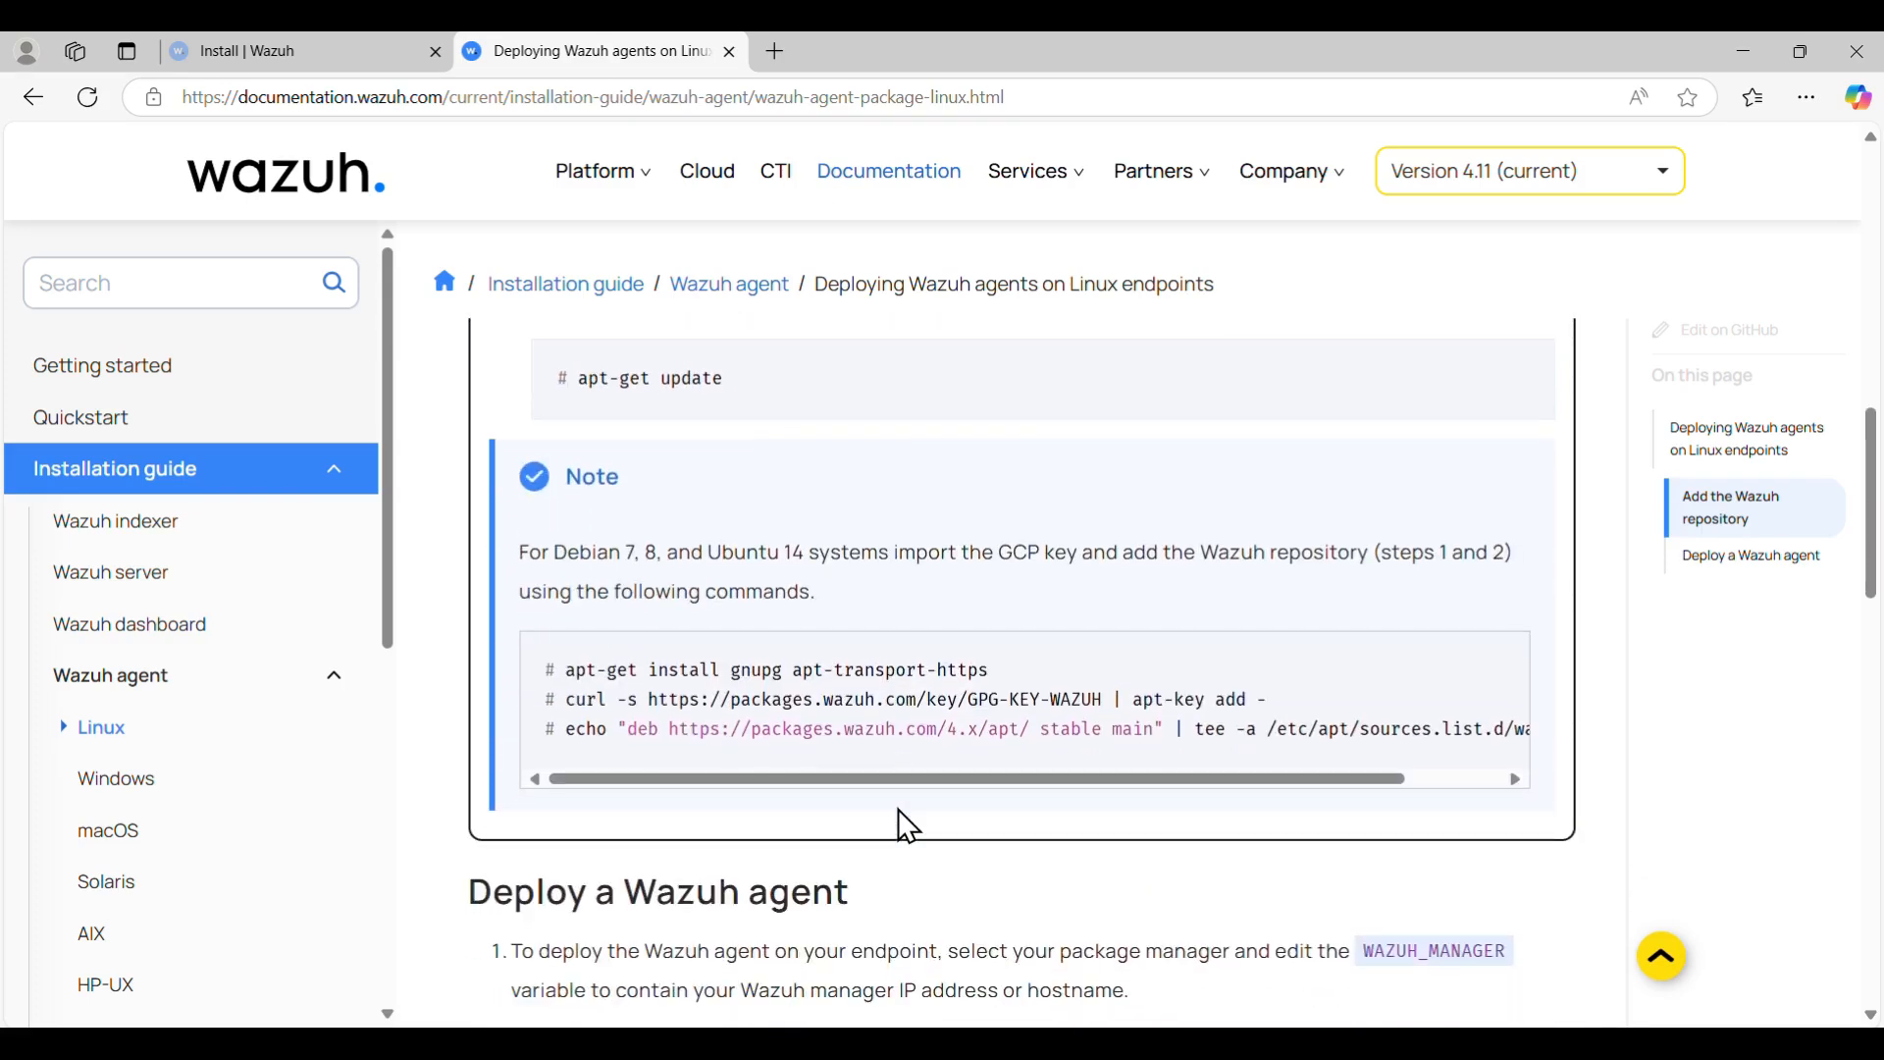
{"action": "scroll", "coordinate": [900, 813], "scroll_direction": "down", "scroll_amount": 4}
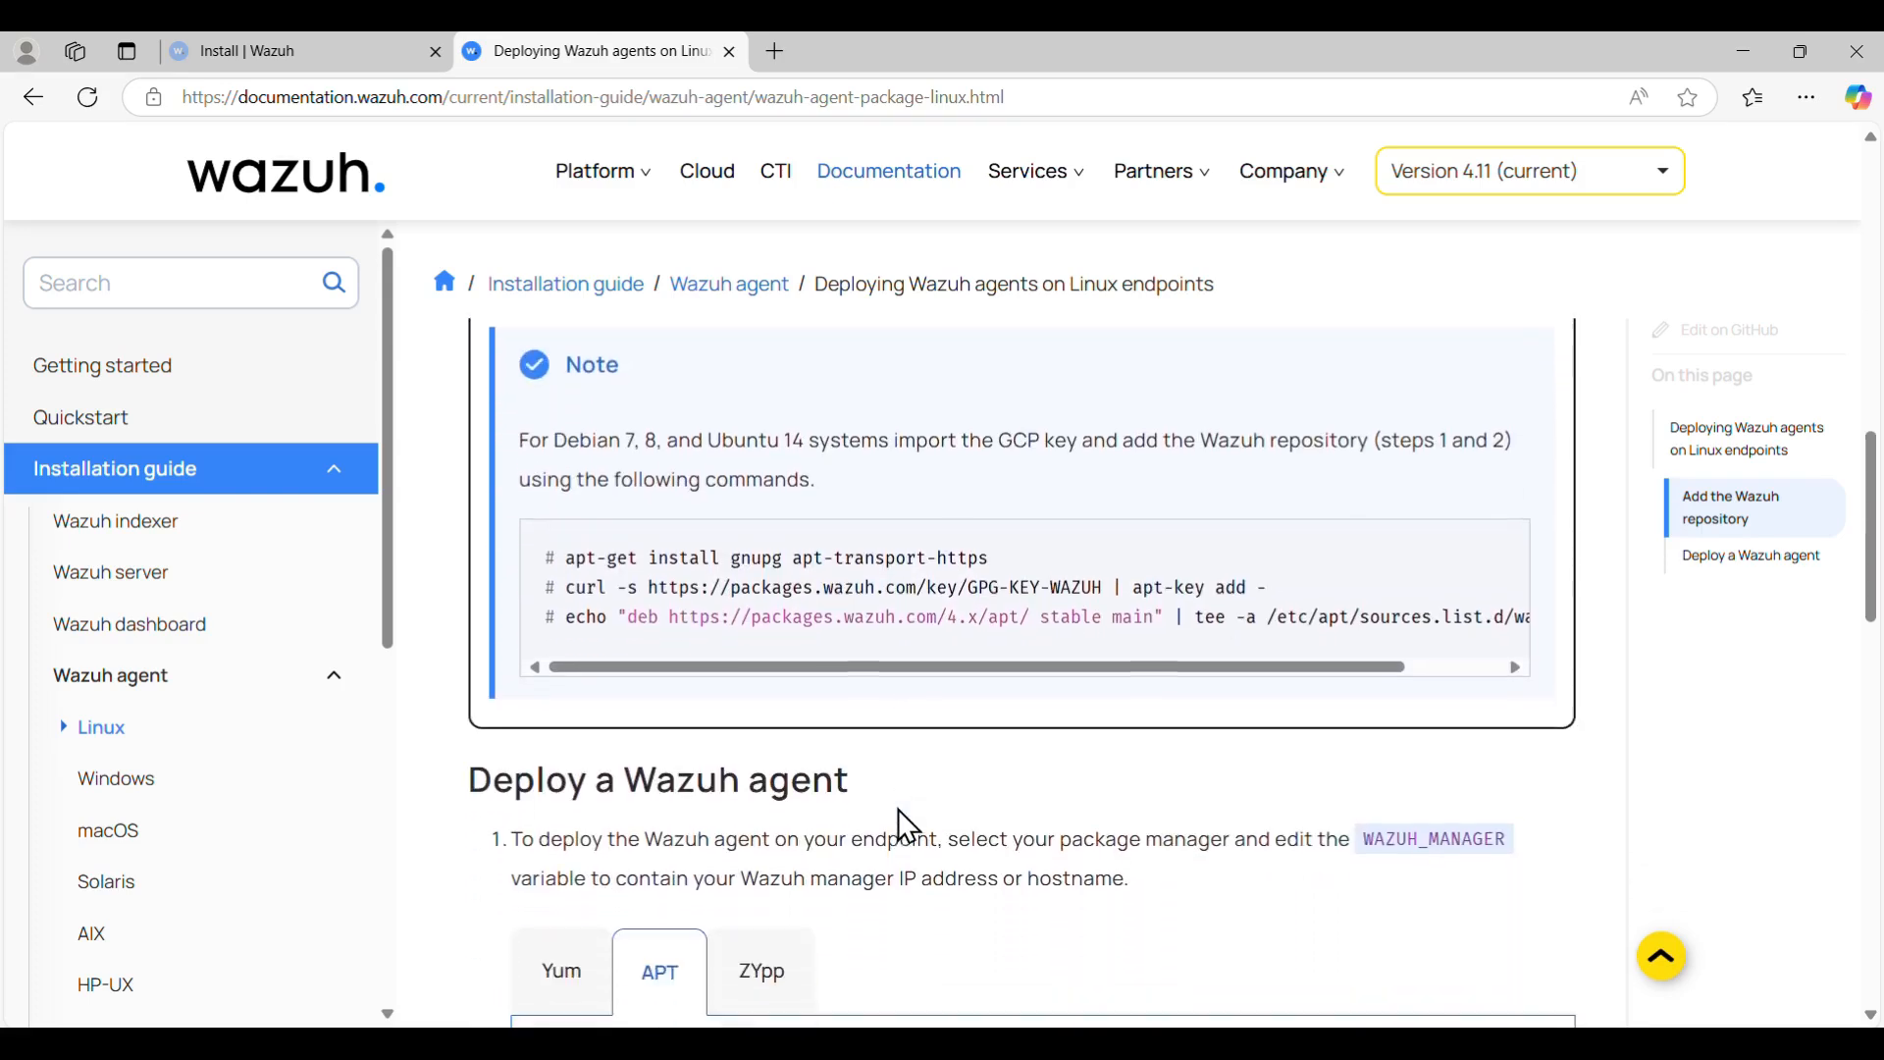
{"action": "scroll", "coordinate": [900, 809], "scroll_direction": "down", "scroll_amount": 1}
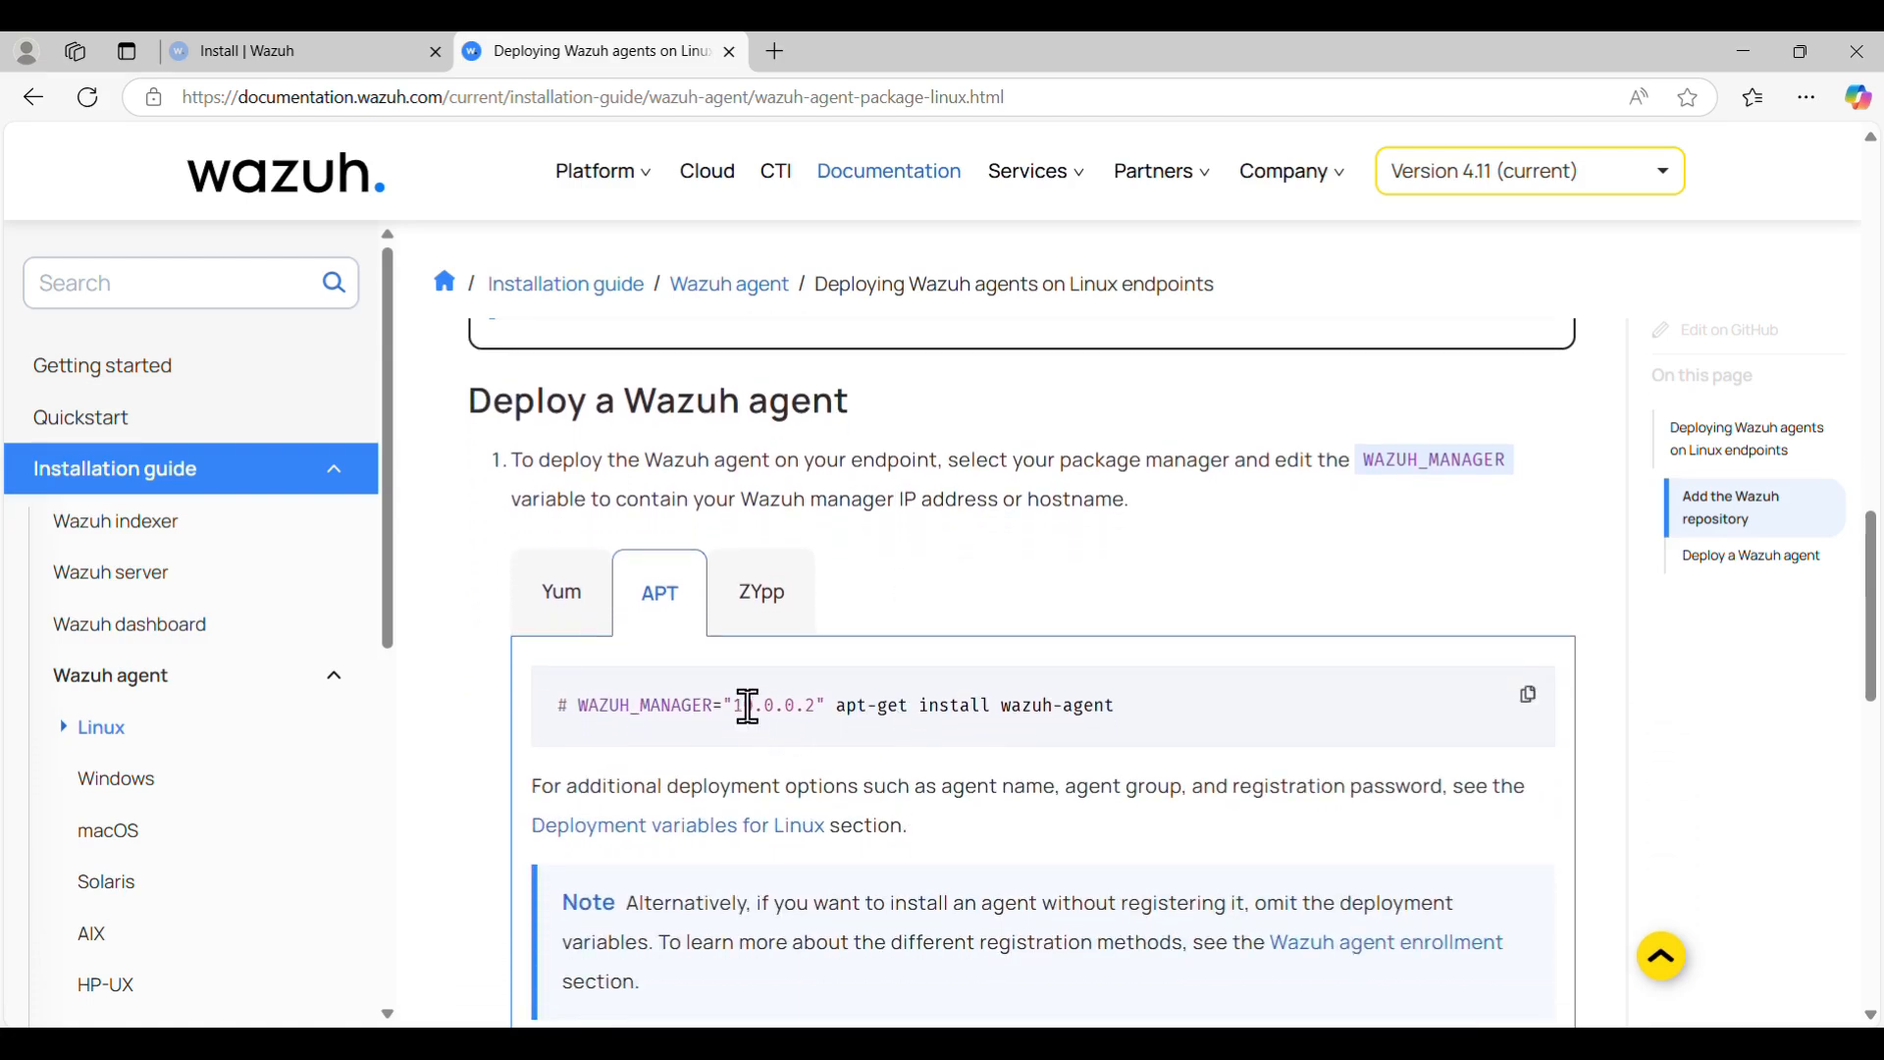
{"action": "left_click_drag", "start_coordinate": [734, 705], "coordinate": [821, 707]}
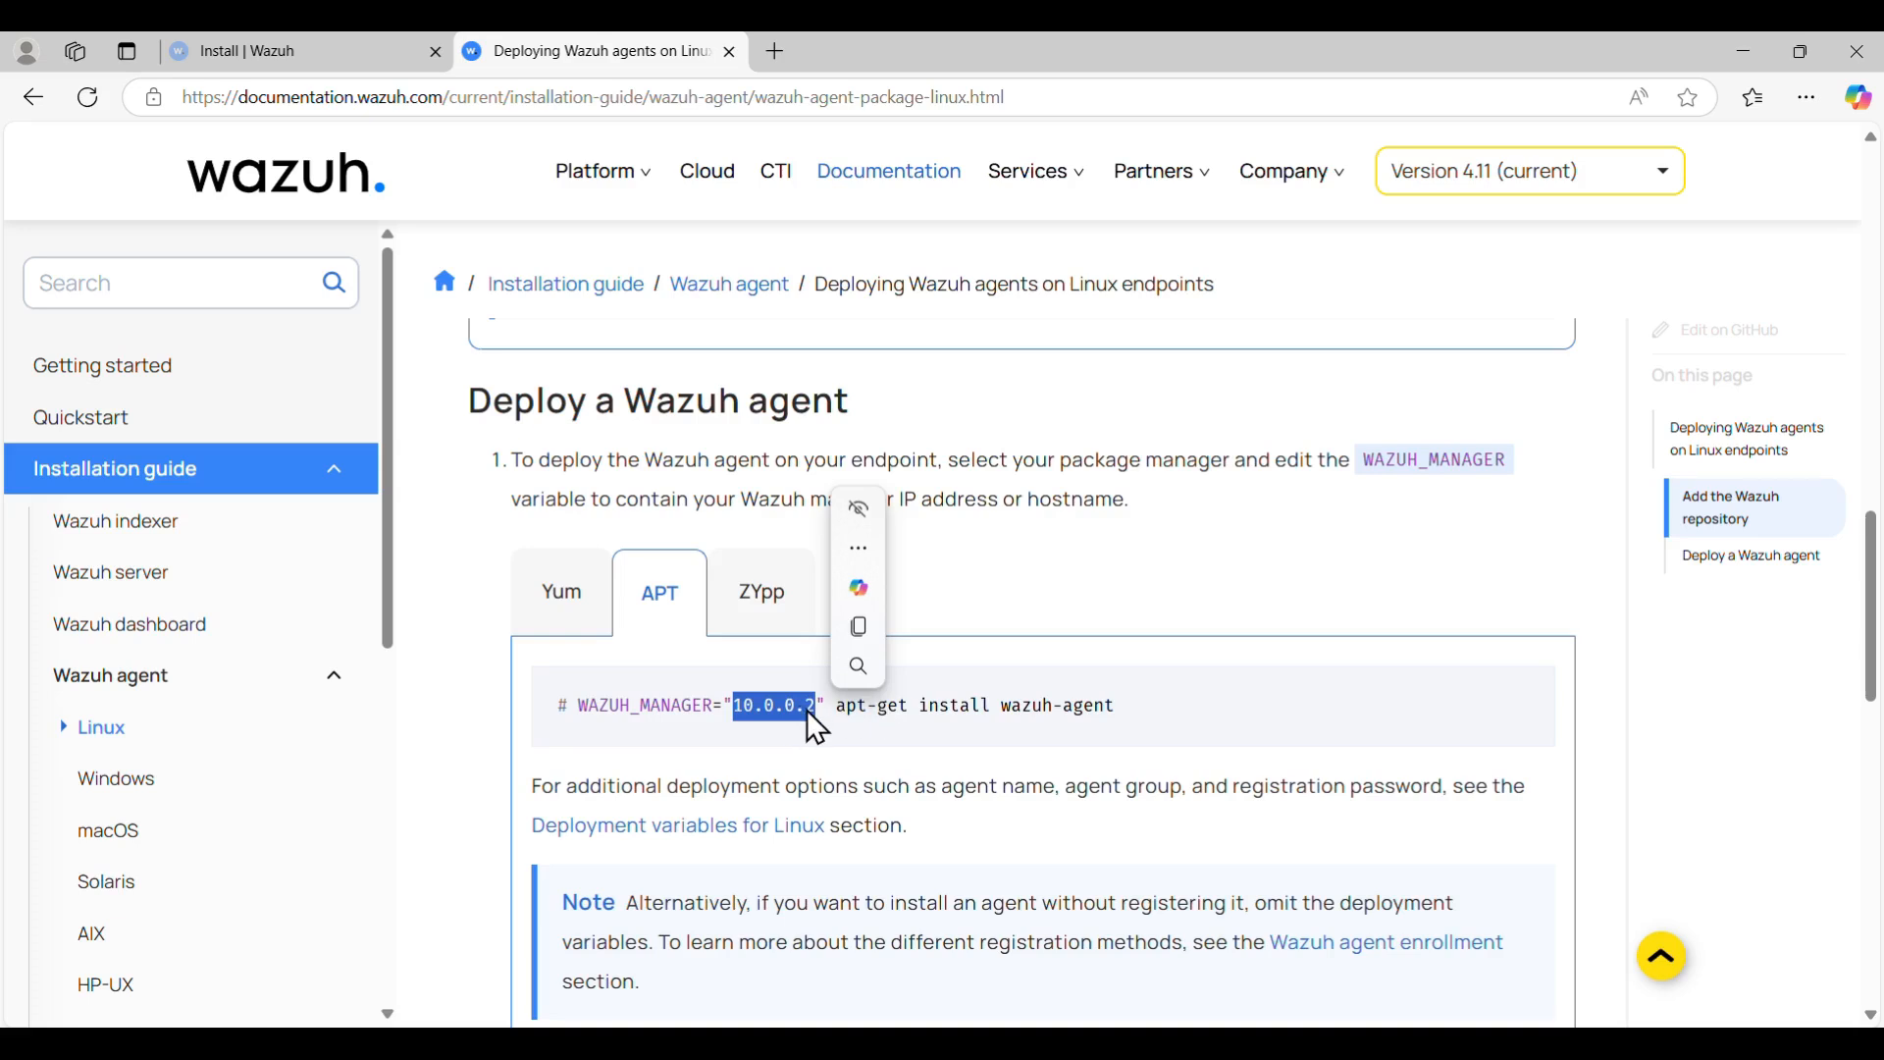
{"action": "left_click", "coordinate": [1039, 815]}
{"action": "scroll", "coordinate": [1039, 814], "scroll_direction": "down", "scroll_amount": 5}
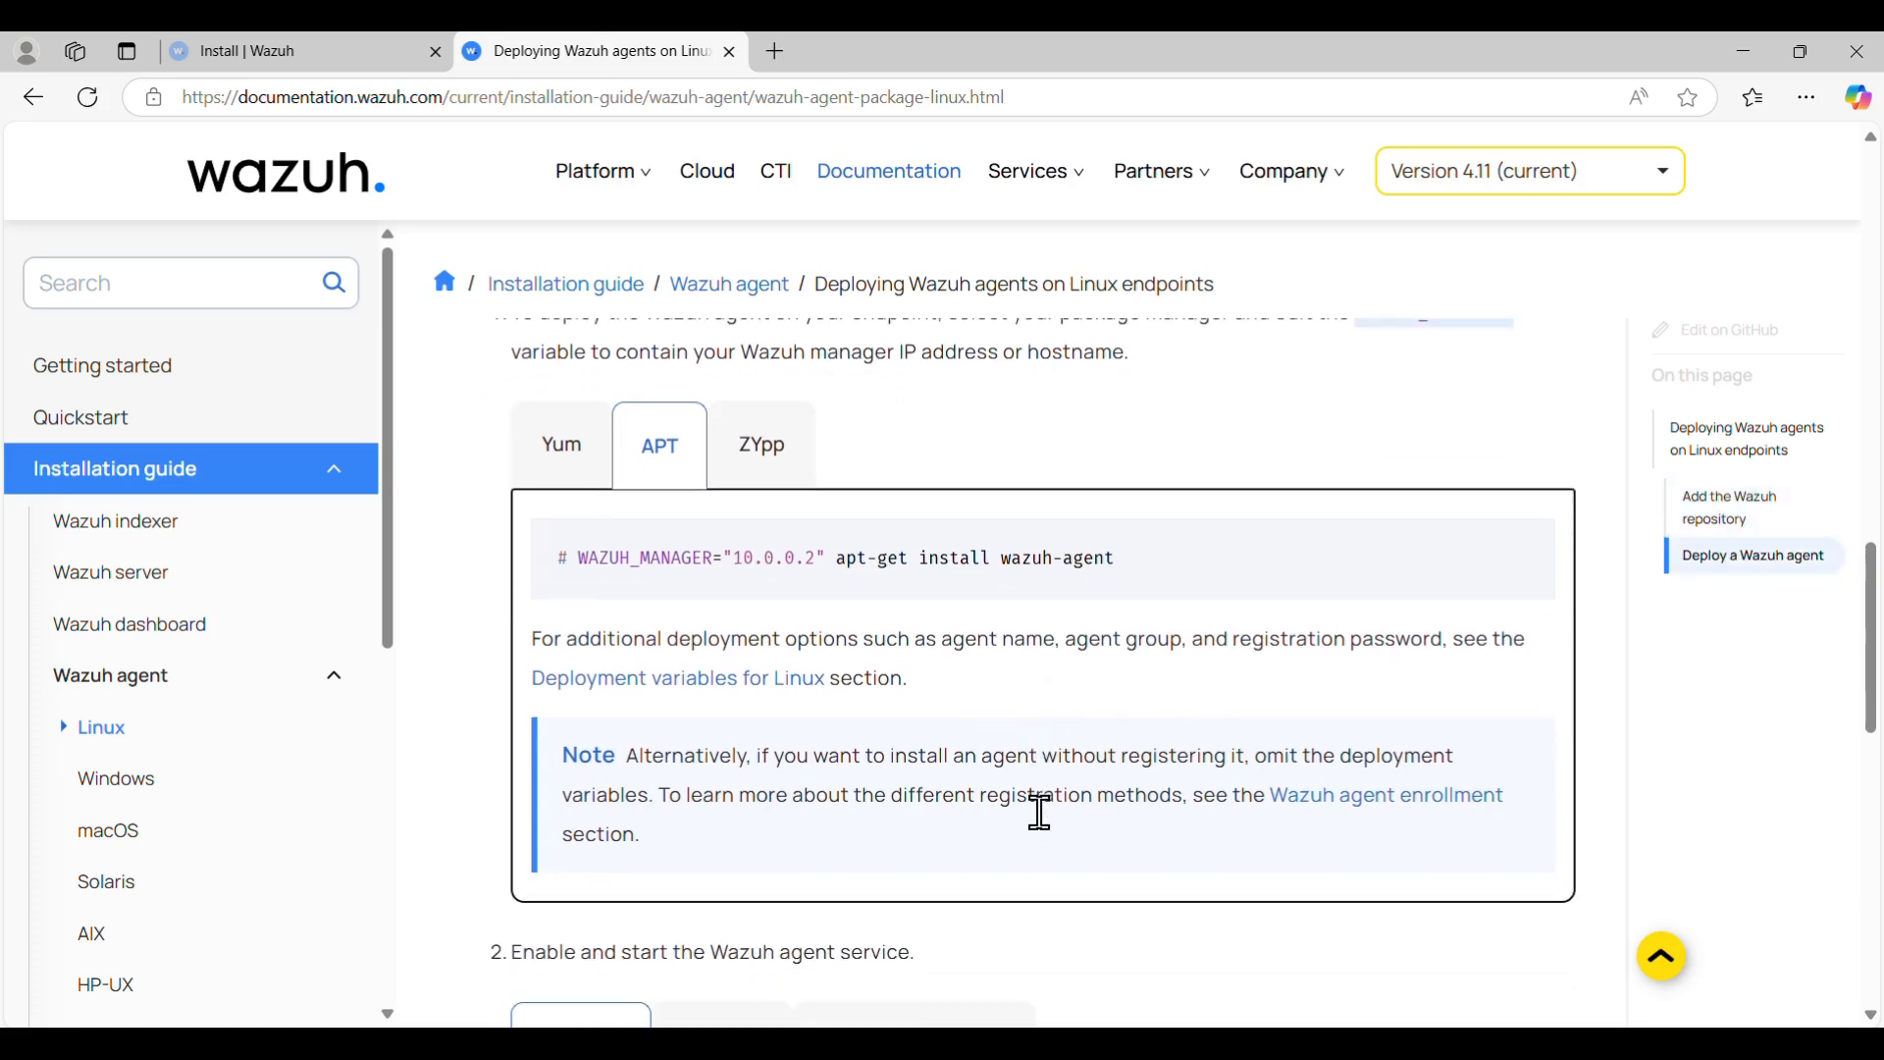
{"action": "scroll", "coordinate": [1039, 814], "scroll_direction": "up", "scroll_amount": 2}
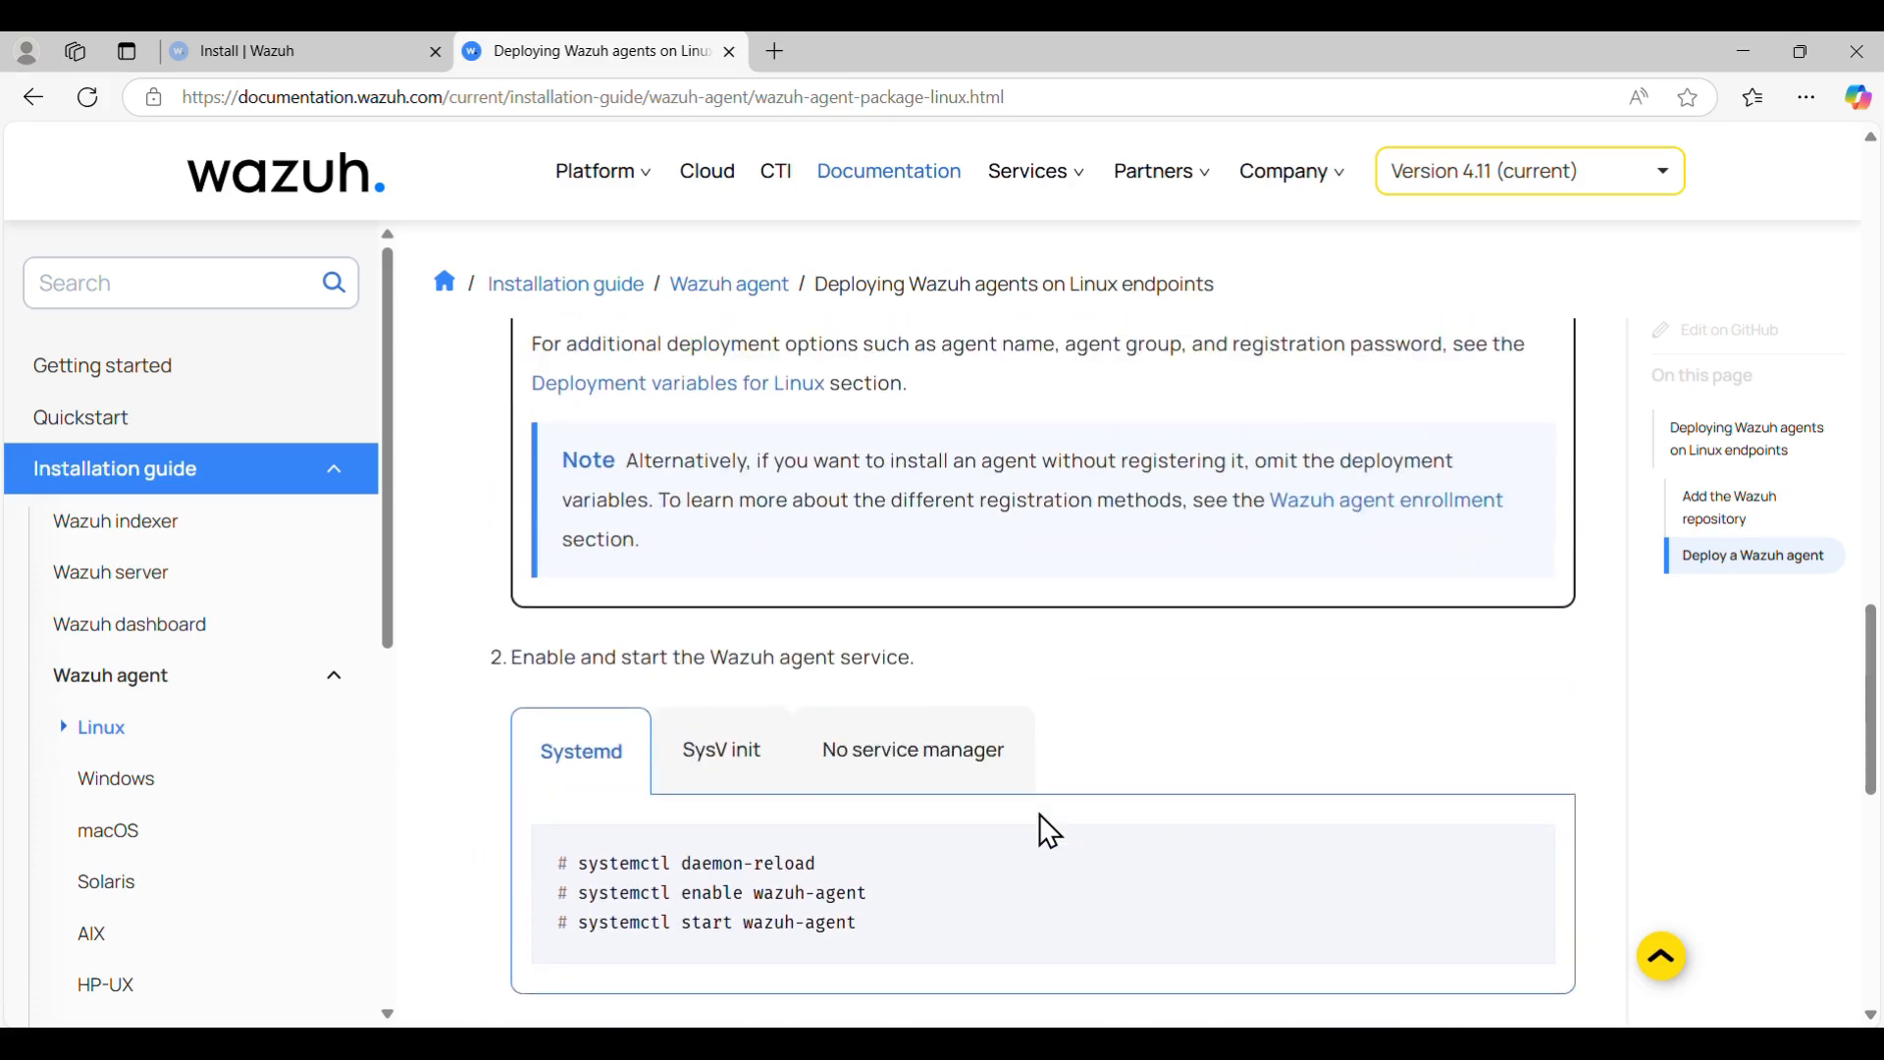
{"action": "scroll", "coordinate": [1039, 815], "scroll_direction": "down", "scroll_amount": 1}
{"action": "left_click_drag", "start_coordinate": [911, 832], "coordinate": [563, 786]}
{"action": "left_click", "coordinate": [1158, 601]}
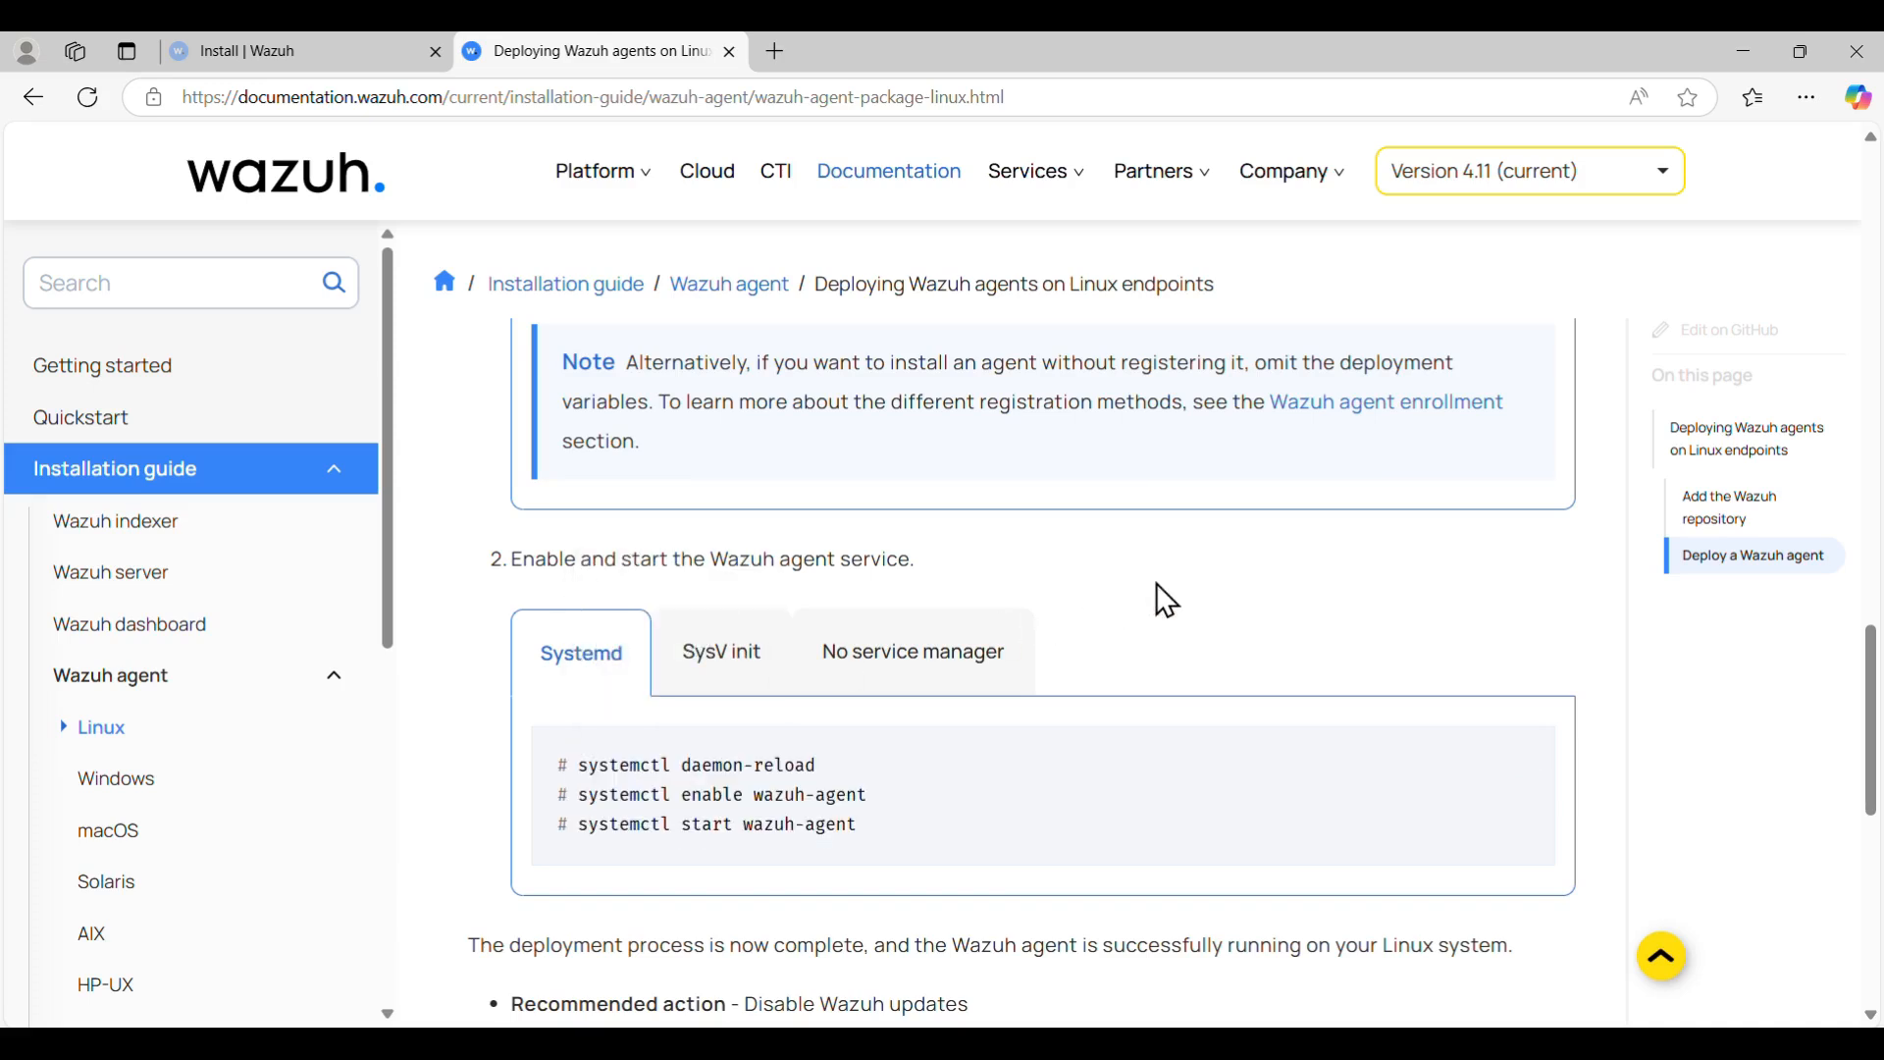
- Copy the APT GPG key install command from its code block
{"action": "scroll", "coordinate": [1166, 601], "scroll_direction": "up", "scroll_amount": 1}
{"action": "scroll", "coordinate": [1158, 587], "scroll_direction": "up", "scroll_amount": 6}
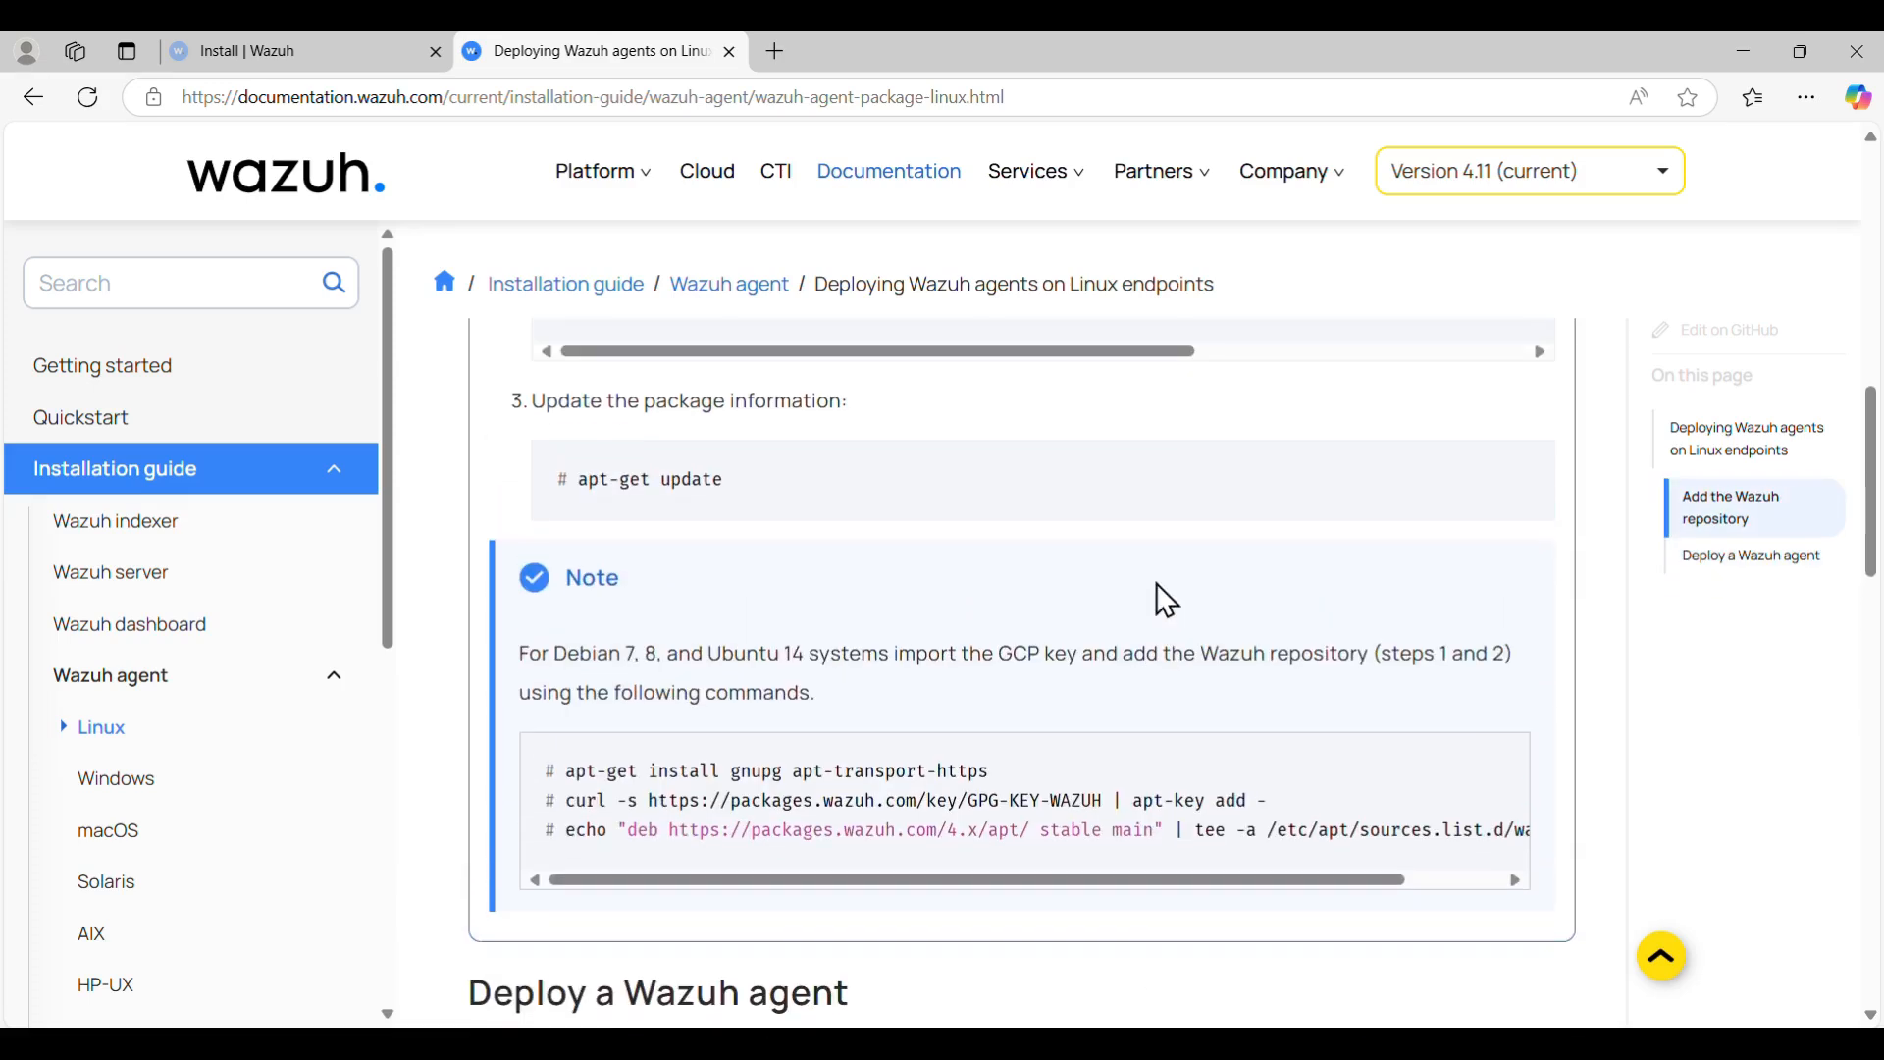
{"action": "scroll", "coordinate": [1157, 583], "scroll_direction": "up", "scroll_amount": 3}
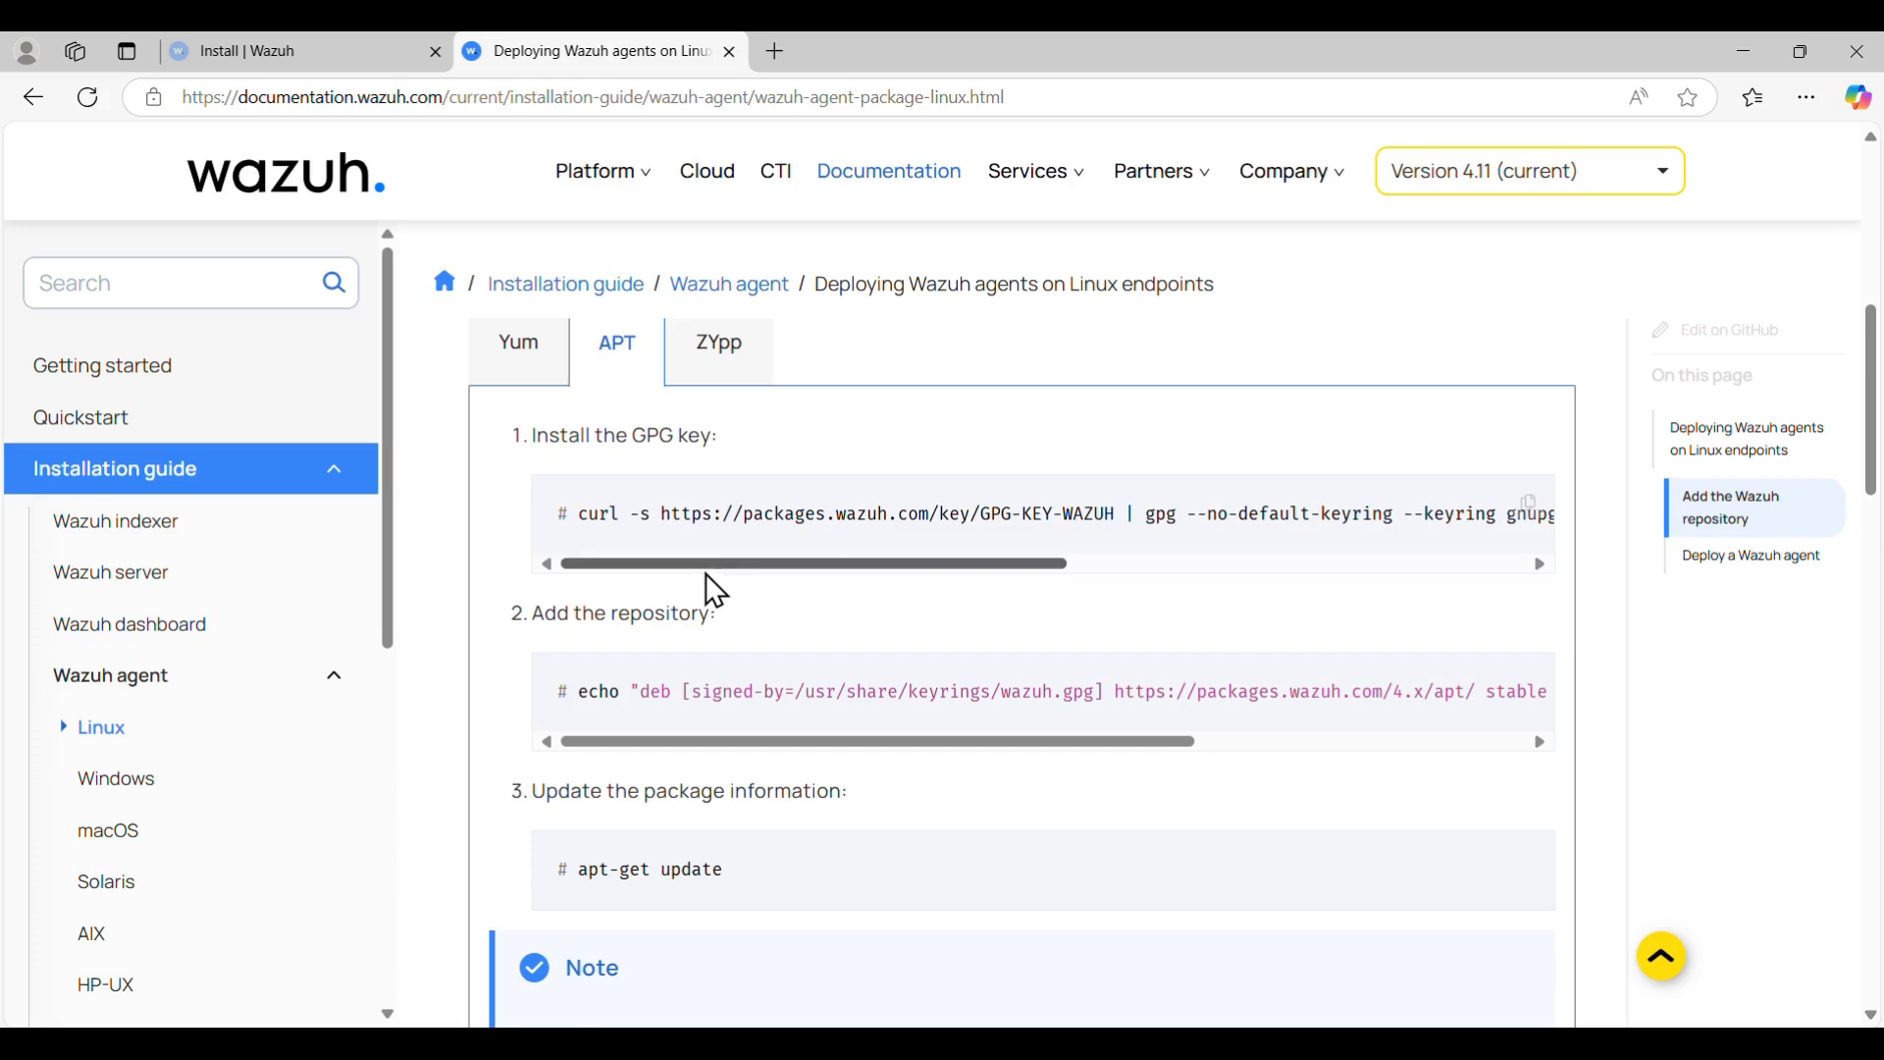
{"action": "left_click_drag", "start_coordinate": [706, 563], "coordinate": [628, 544]}
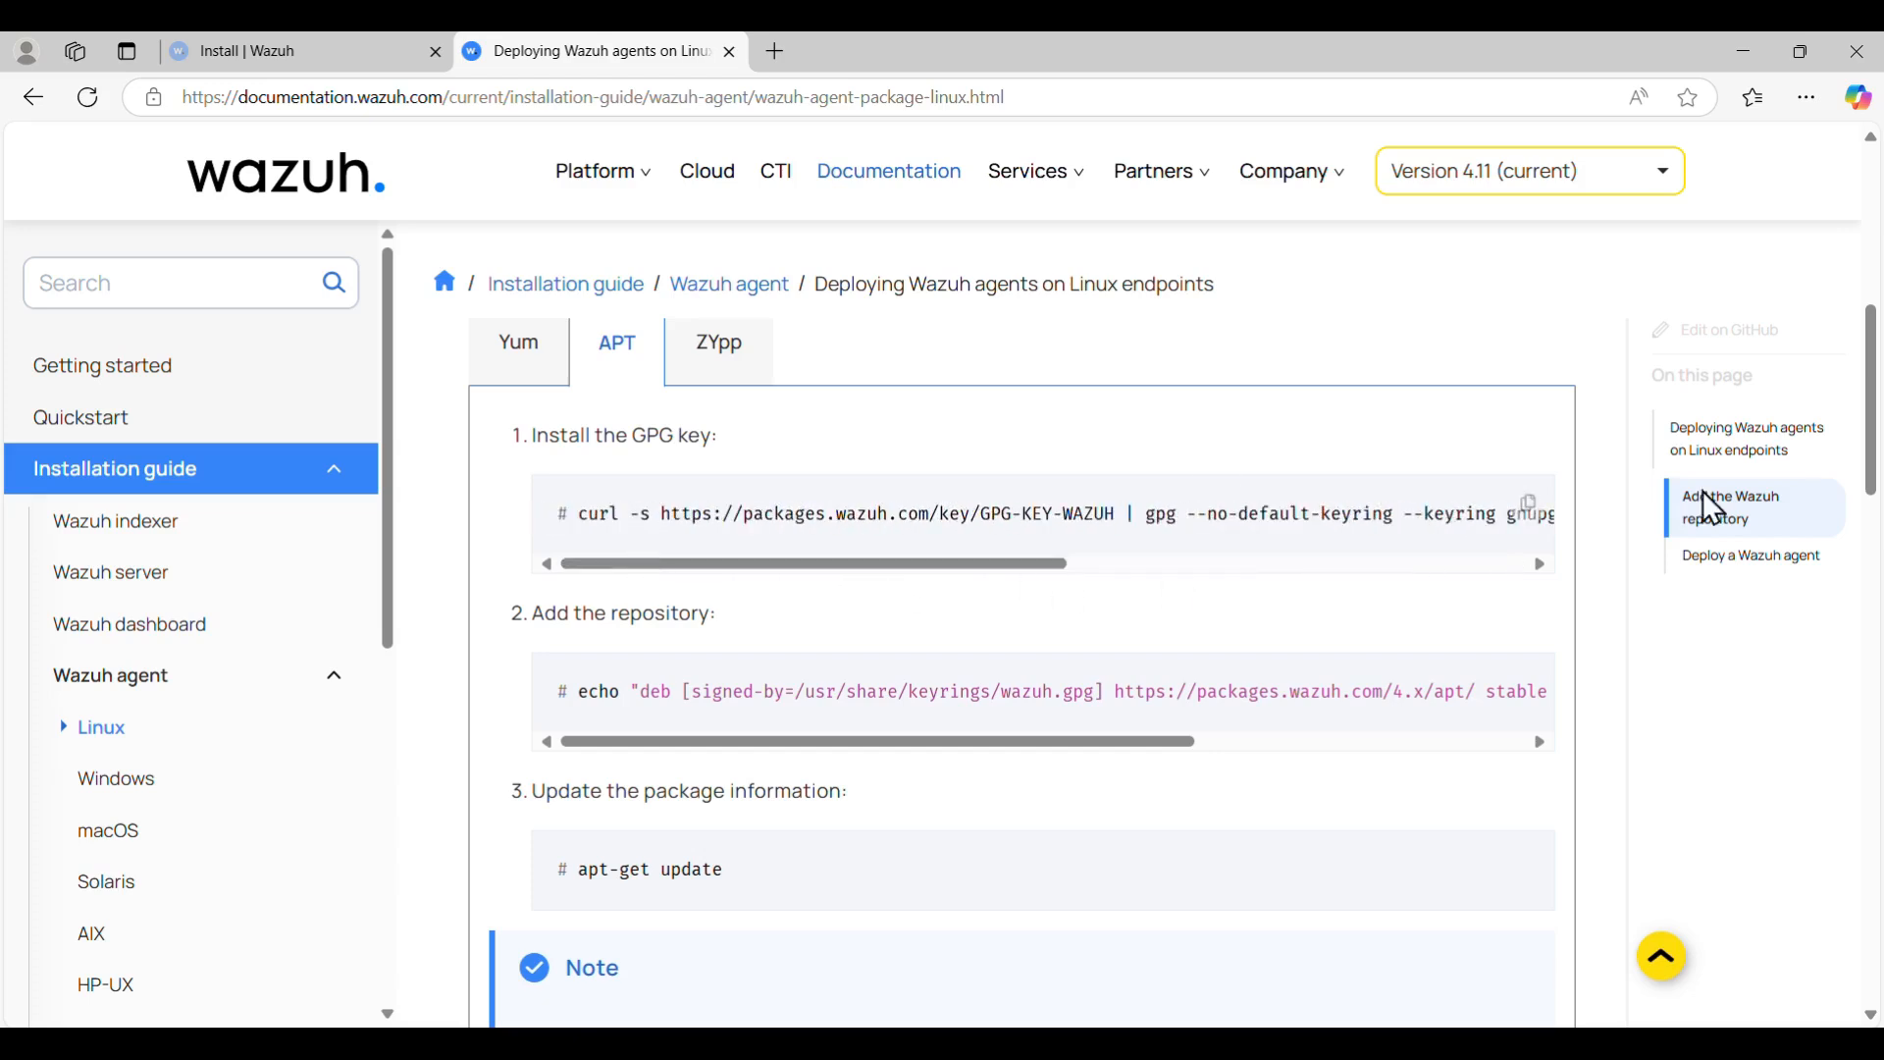
{"action": "left_click", "coordinate": [1529, 506]}
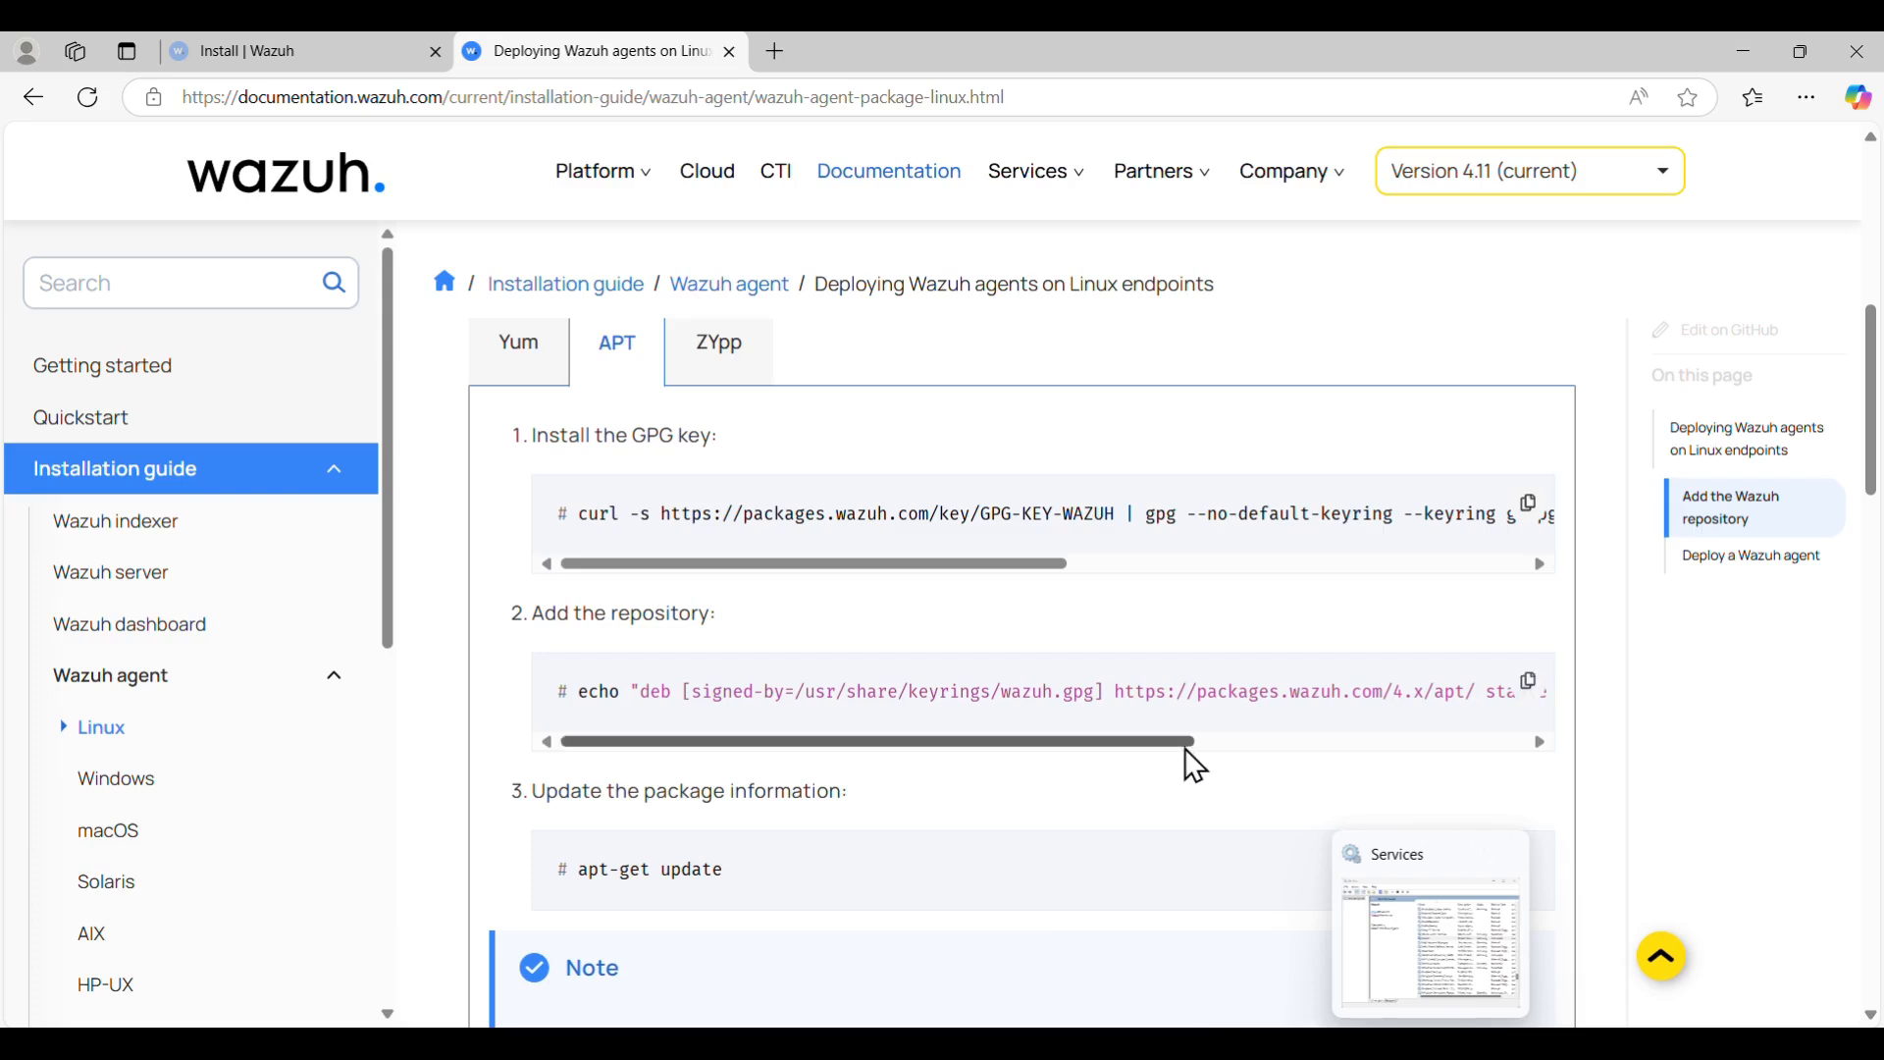
- Switch to the running Kali Purple VM window and log in with the account's username and password
{"action": "left_click", "coordinate": [1266, 1044]}
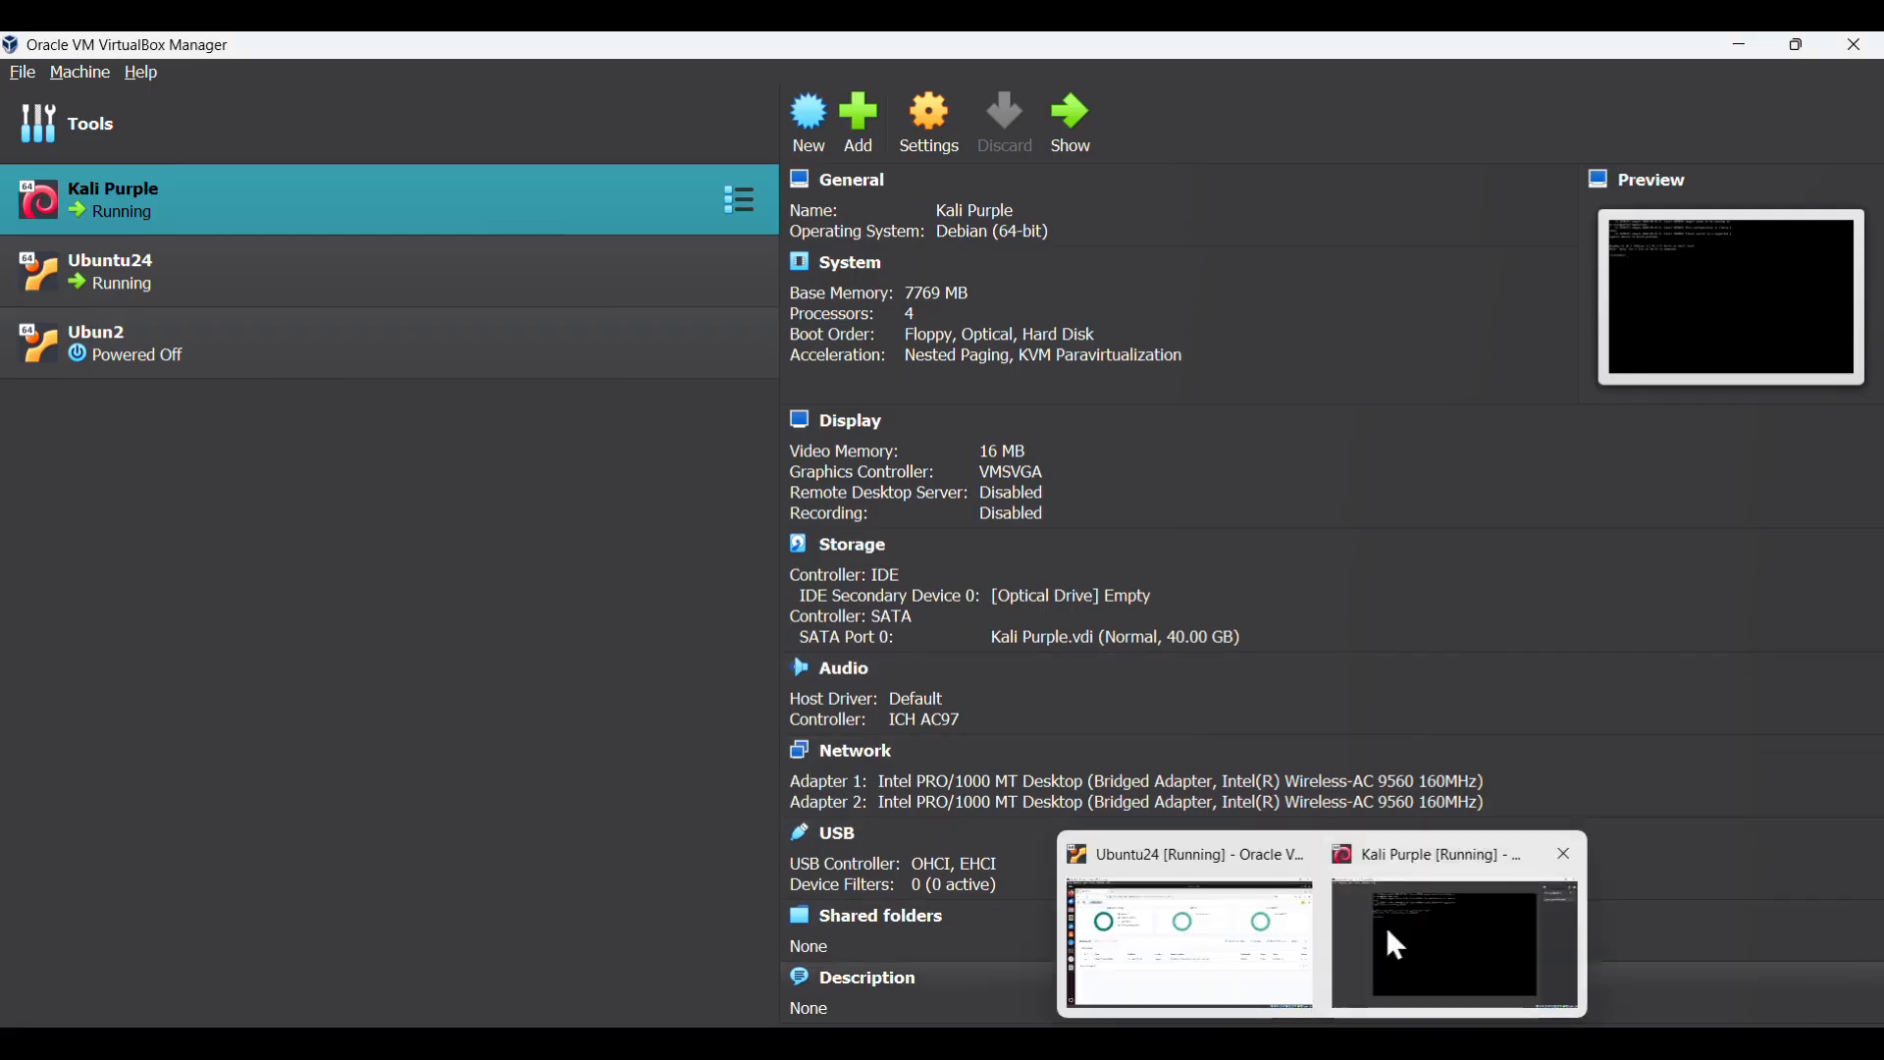
{"action": "left_click", "coordinate": [1441, 942]}
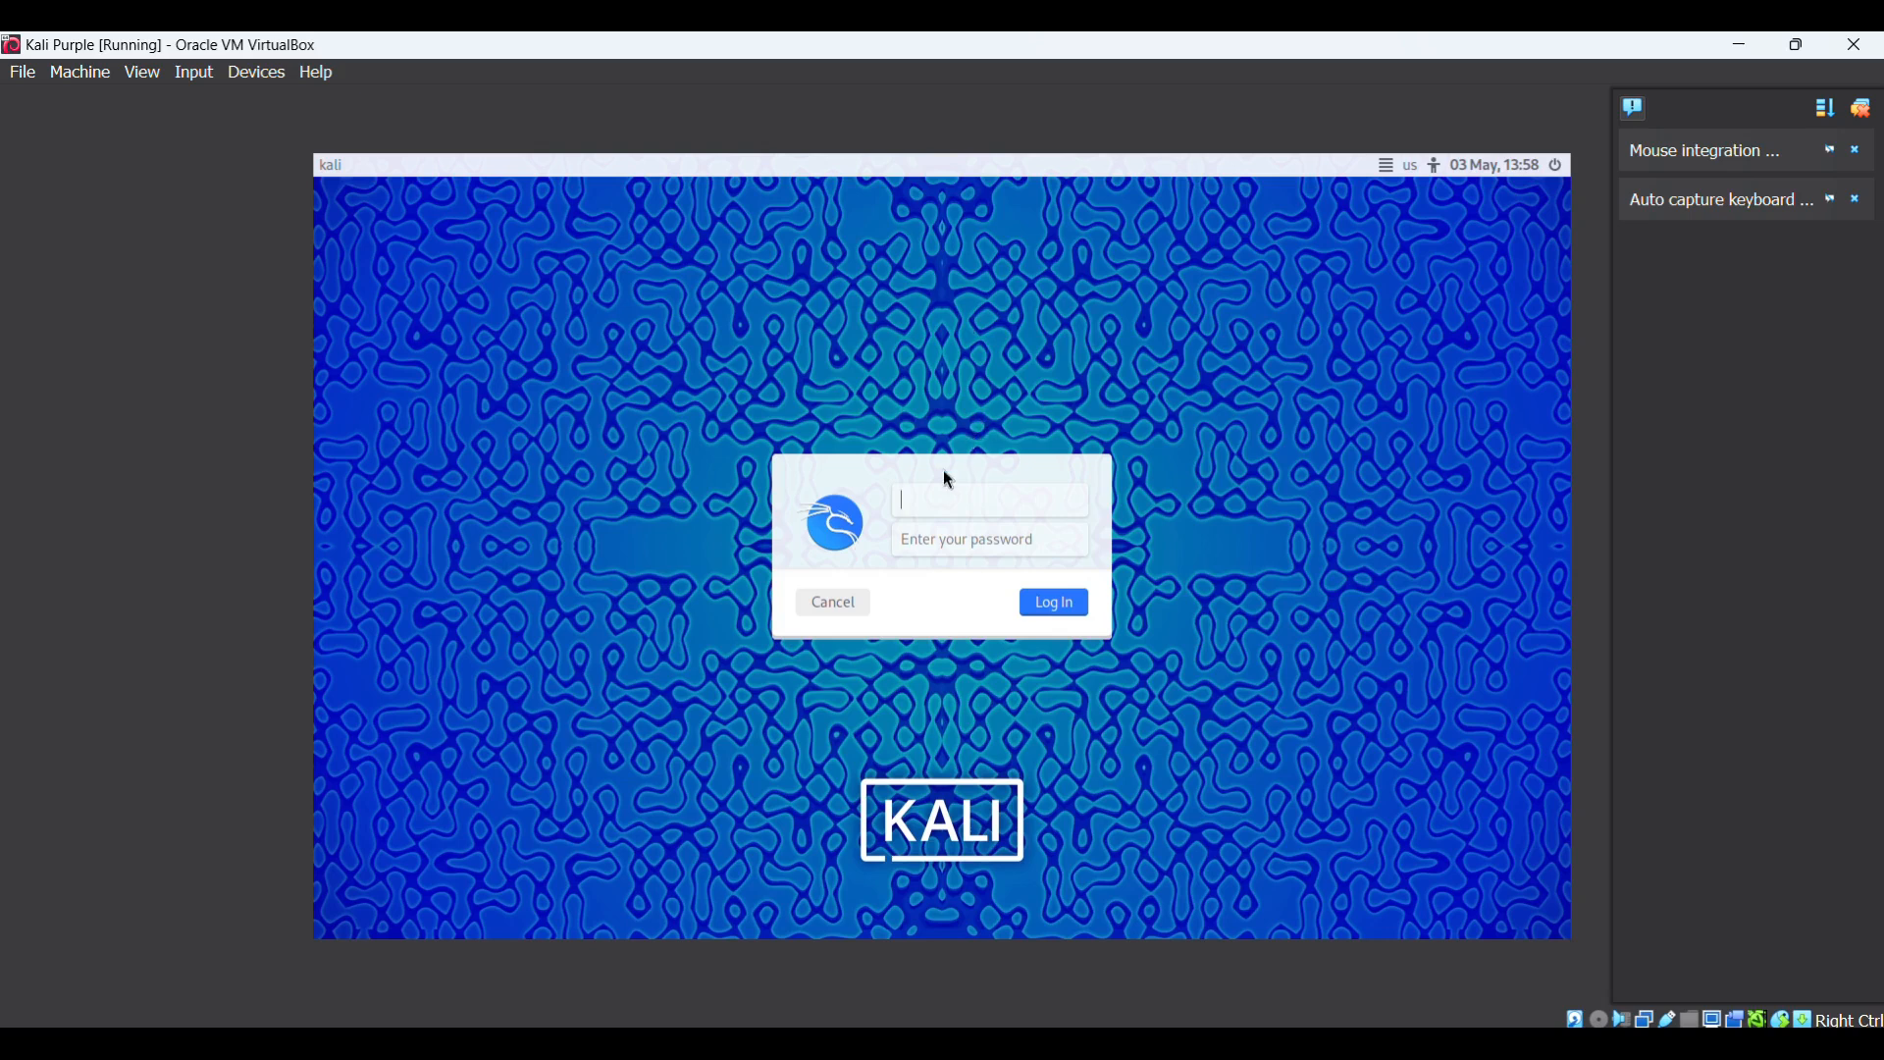
{"action": "type", "text": "k"}
{"action": "key", "text": "Tab"}
{"action": "type", "text": "kali"}
{"action": "key", "text": "Return"}
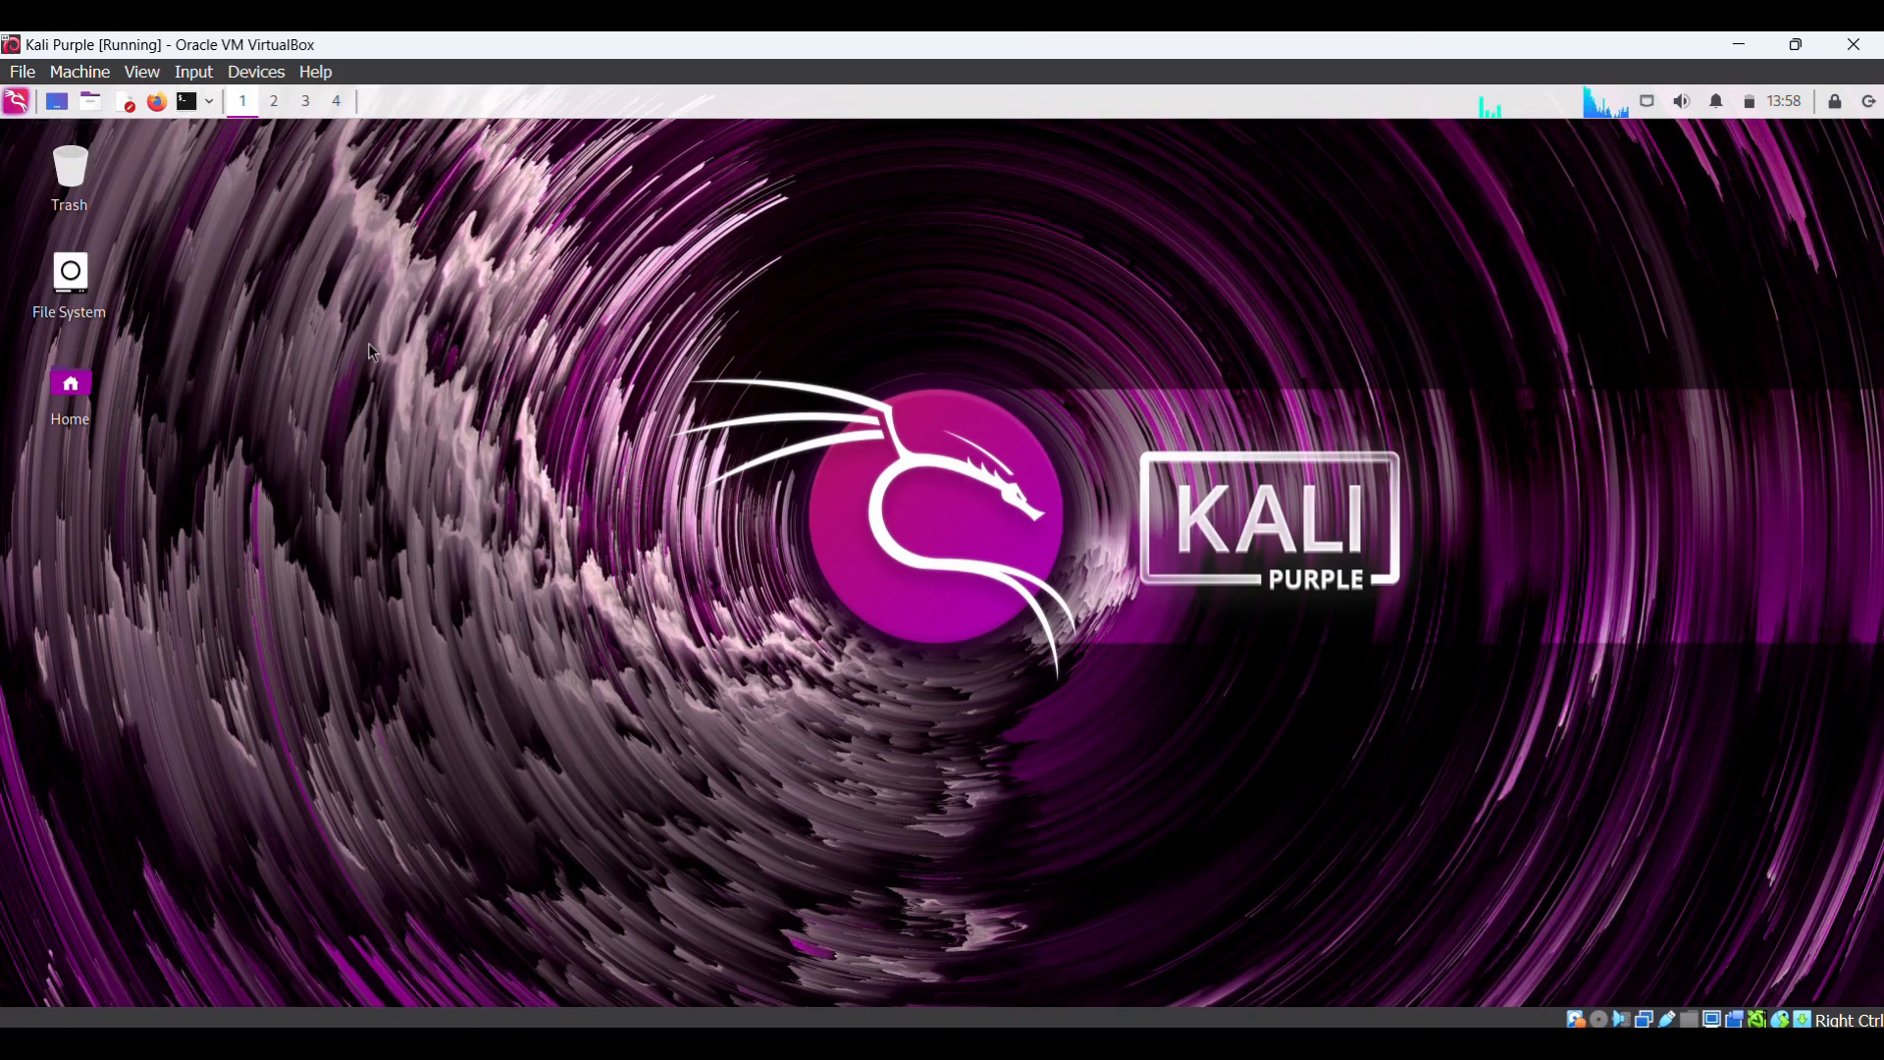
- Open a terminal with enlarged text and load wazuh.com in Firefox
{"action": "left_click", "coordinate": [186, 101]}
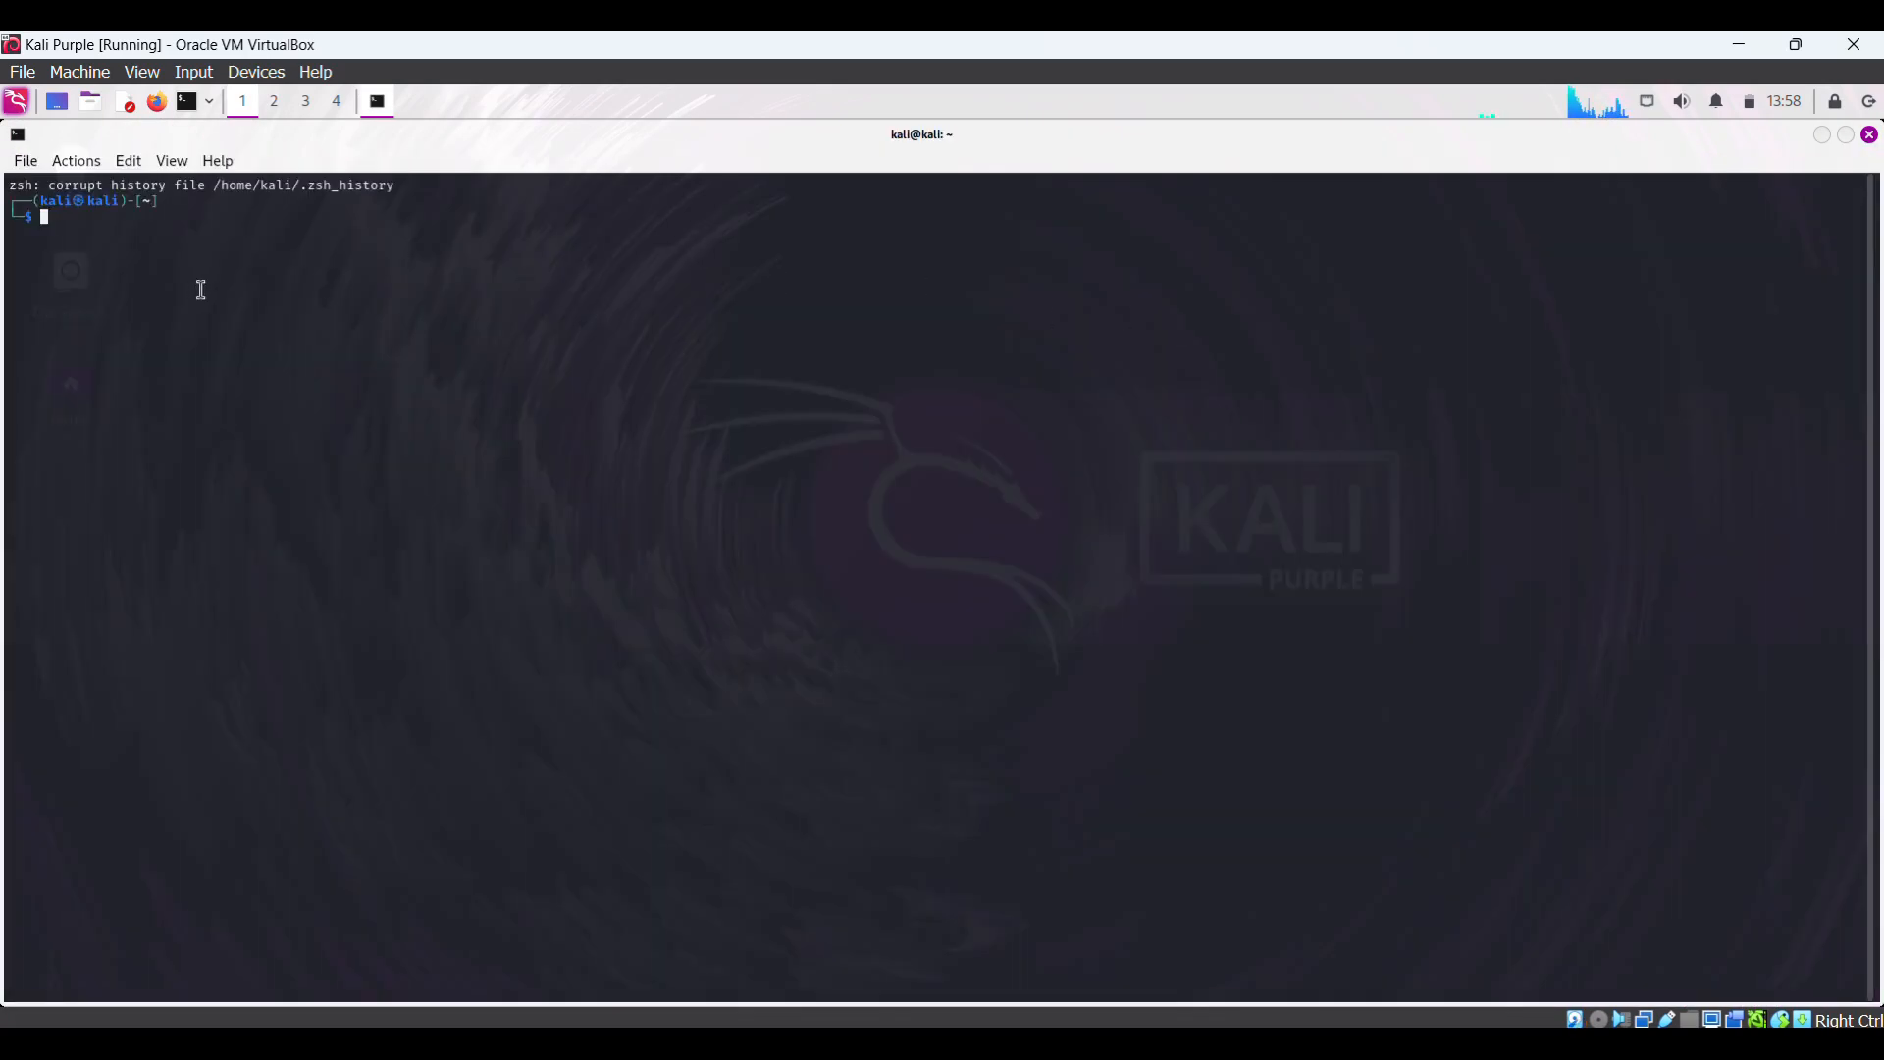
{"action": "key", "text": "ctrl+plus"}
{"action": "key", "text": "ctrl+plus"}
{"action": "key", "text": "ctrl+plus"}
{"action": "key", "text": "ctrl+plus"}
{"action": "key", "text": "ctrl+plus"}
{"action": "key", "text": "ctrl+plus"}
{"action": "key", "text": "ctrl+plus"}
{"action": "key", "text": "ctrl+plus"}
{"action": "key", "text": "ctrl+plus"}
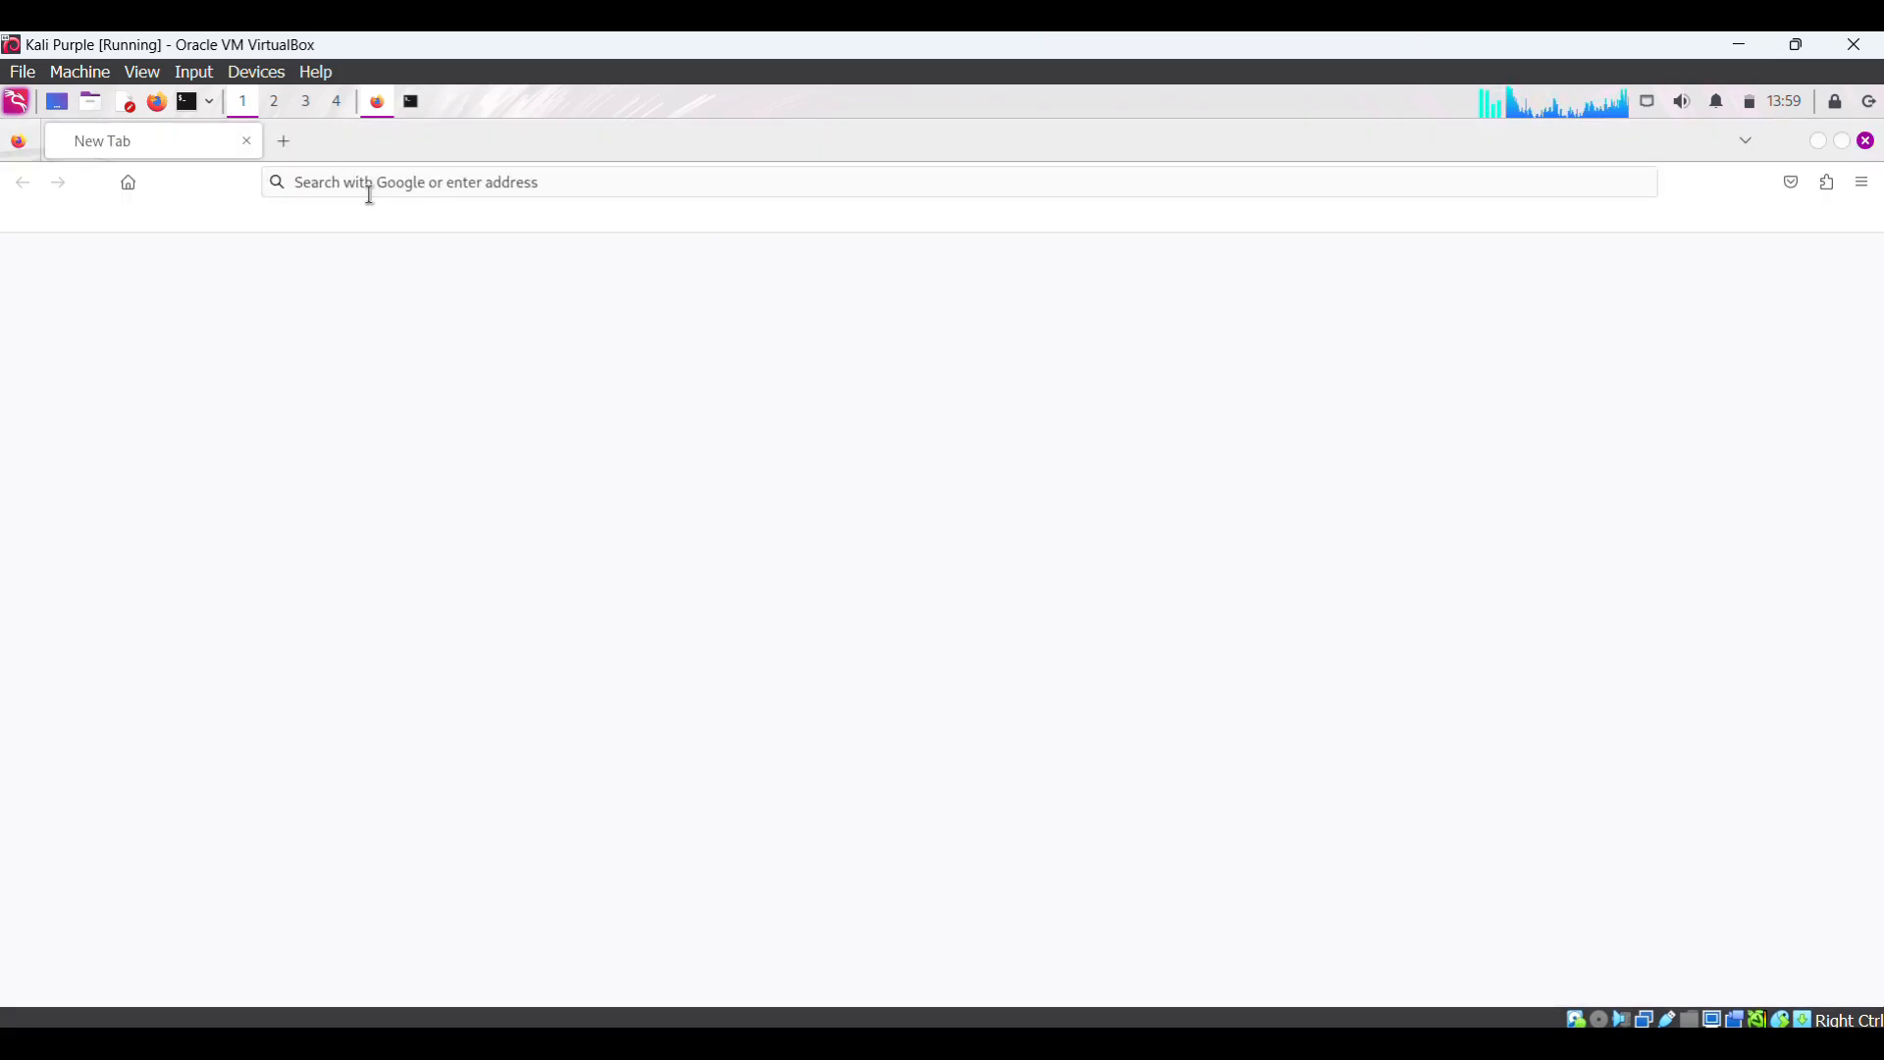
{"action": "left_click", "coordinate": [491, 181]}
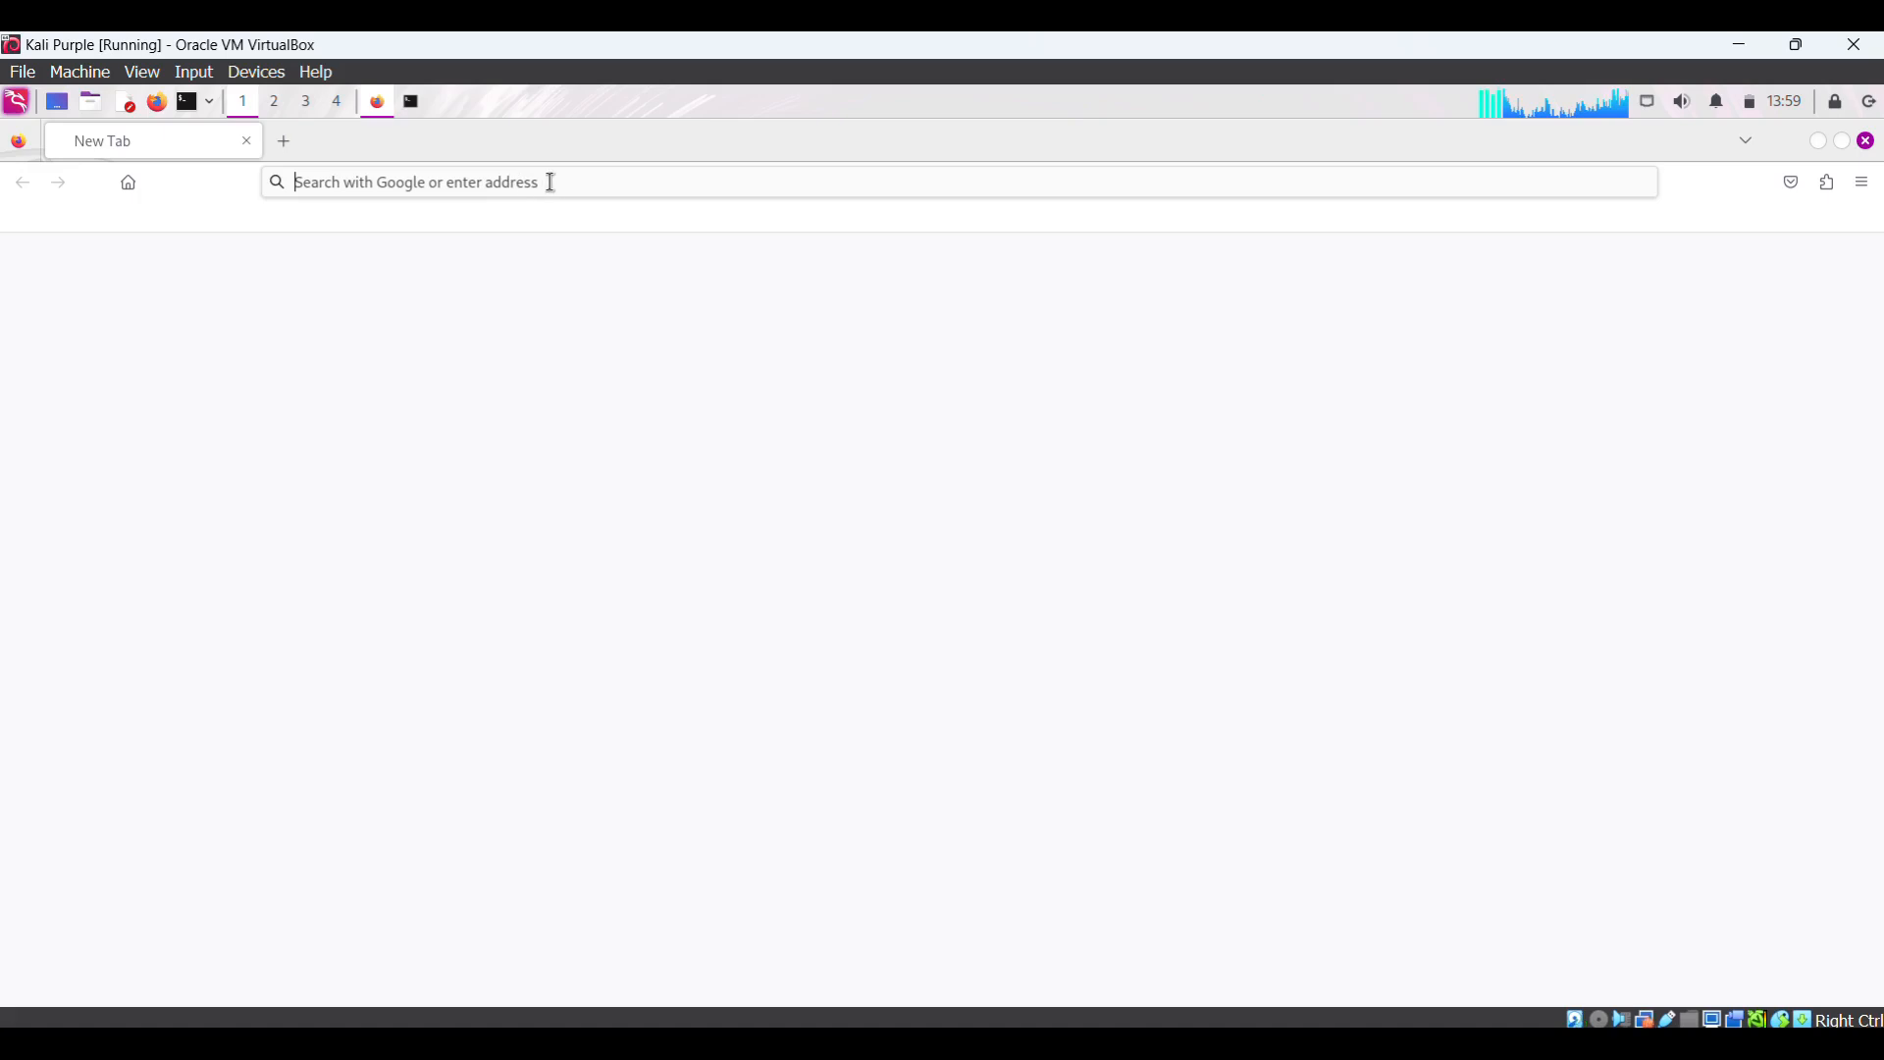
{"action": "type", "text": "wazuh"}
{"action": "key", "text": "Return"}
{"action": "type", "text": ".com"}
{"action": "key", "text": "Return"}
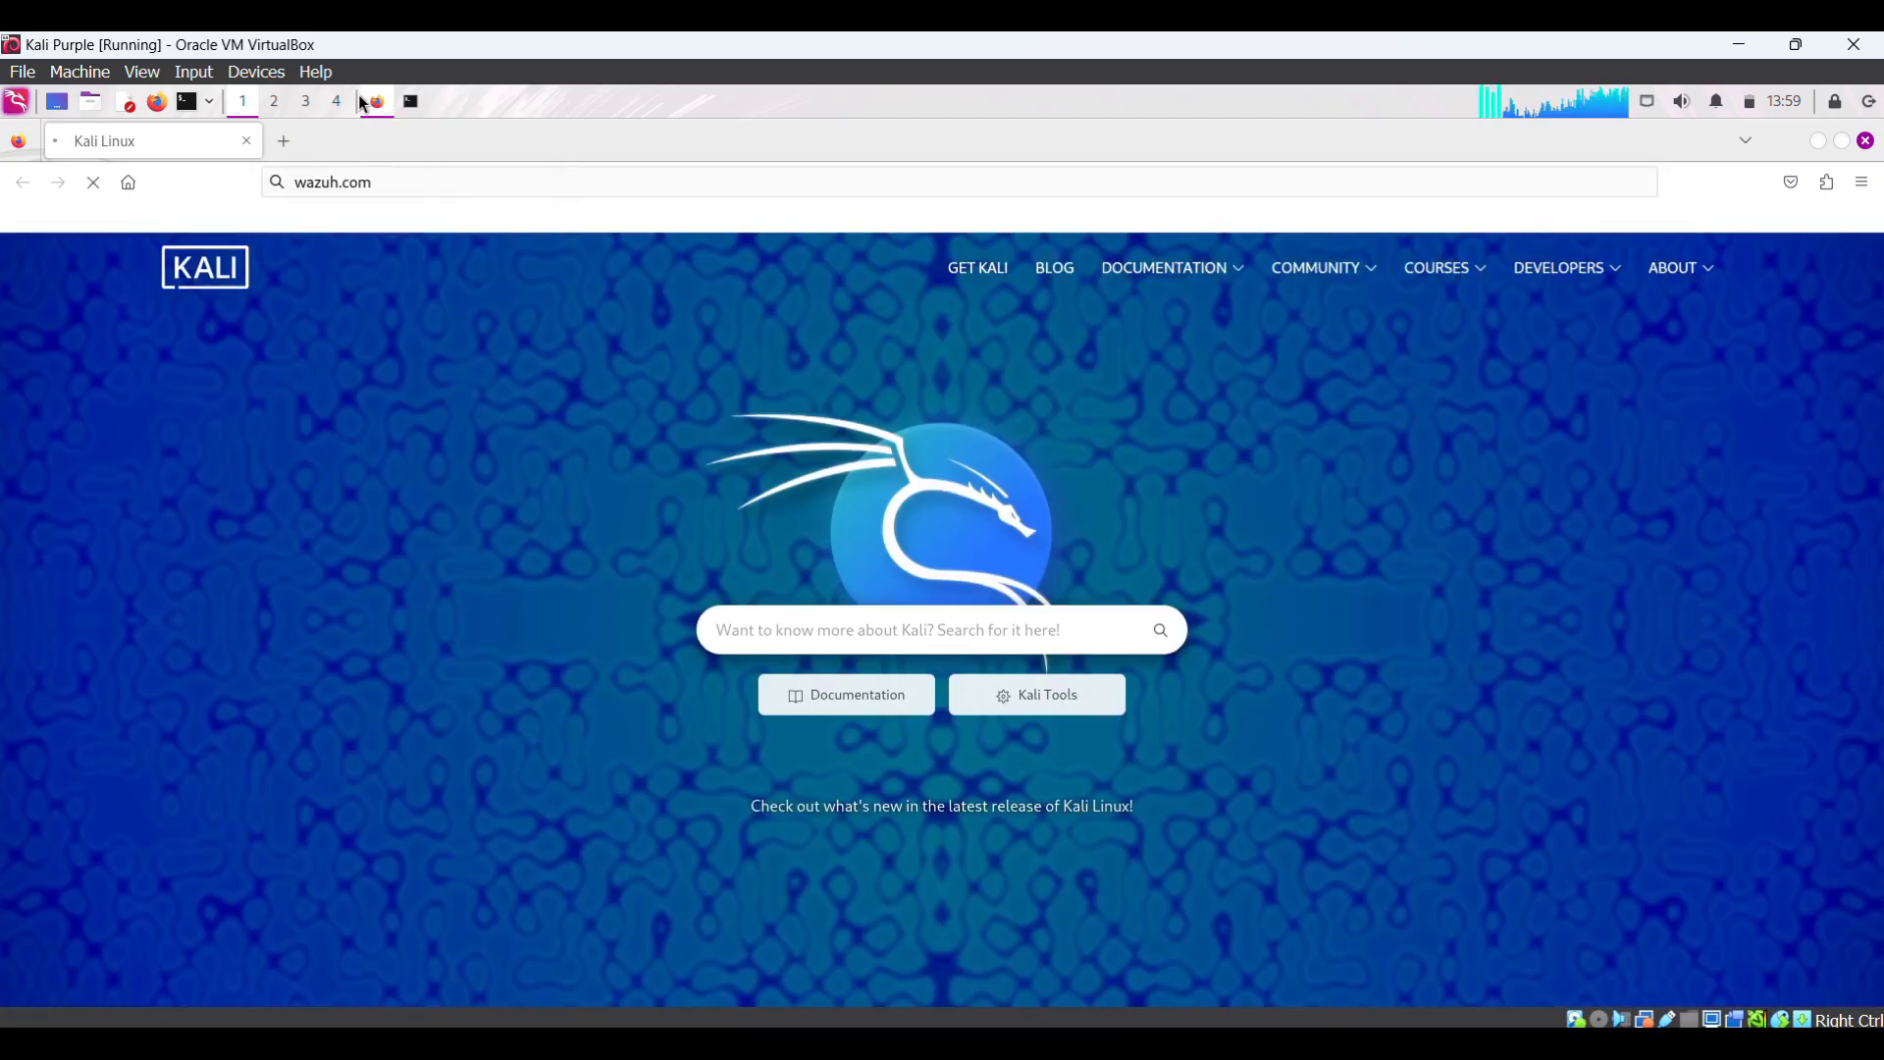
- Run sudo apt update in the terminal and enter the sudo password
{"action": "left_click", "coordinate": [410, 102]}
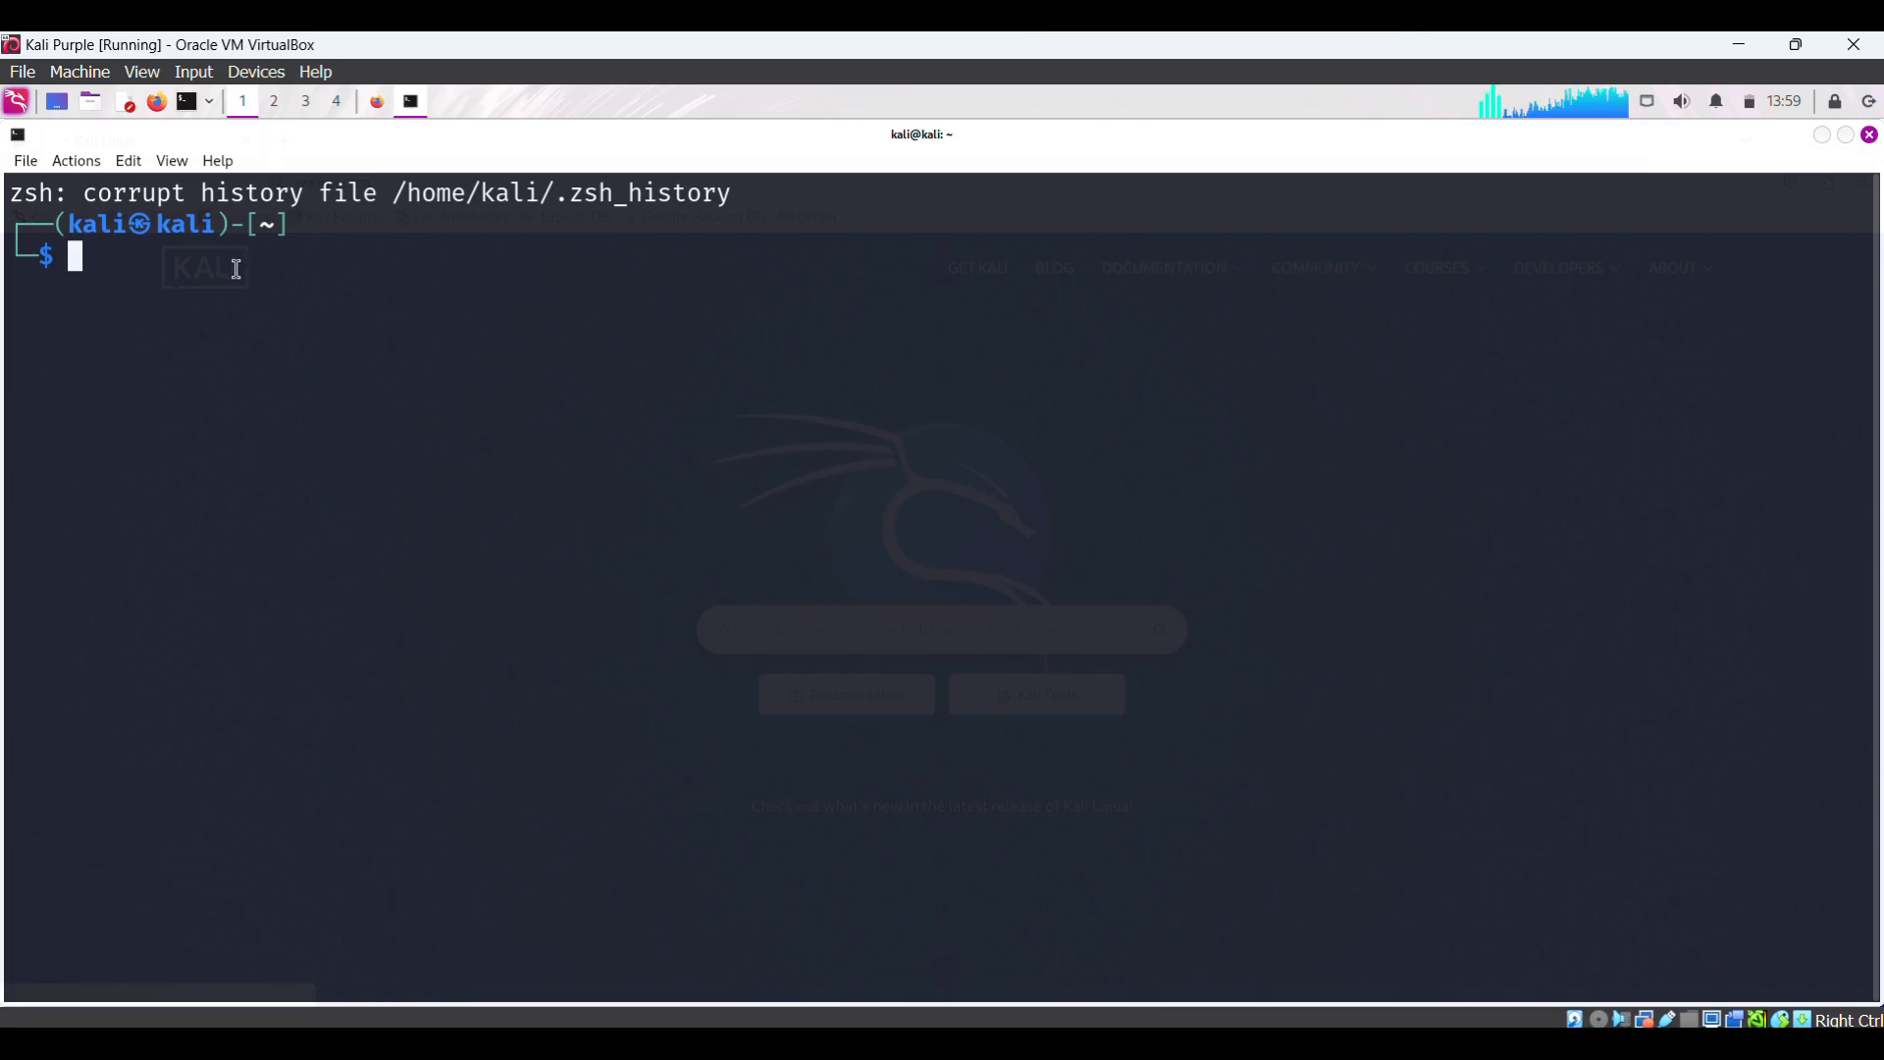
{"action": "type", "text": "sudo "}
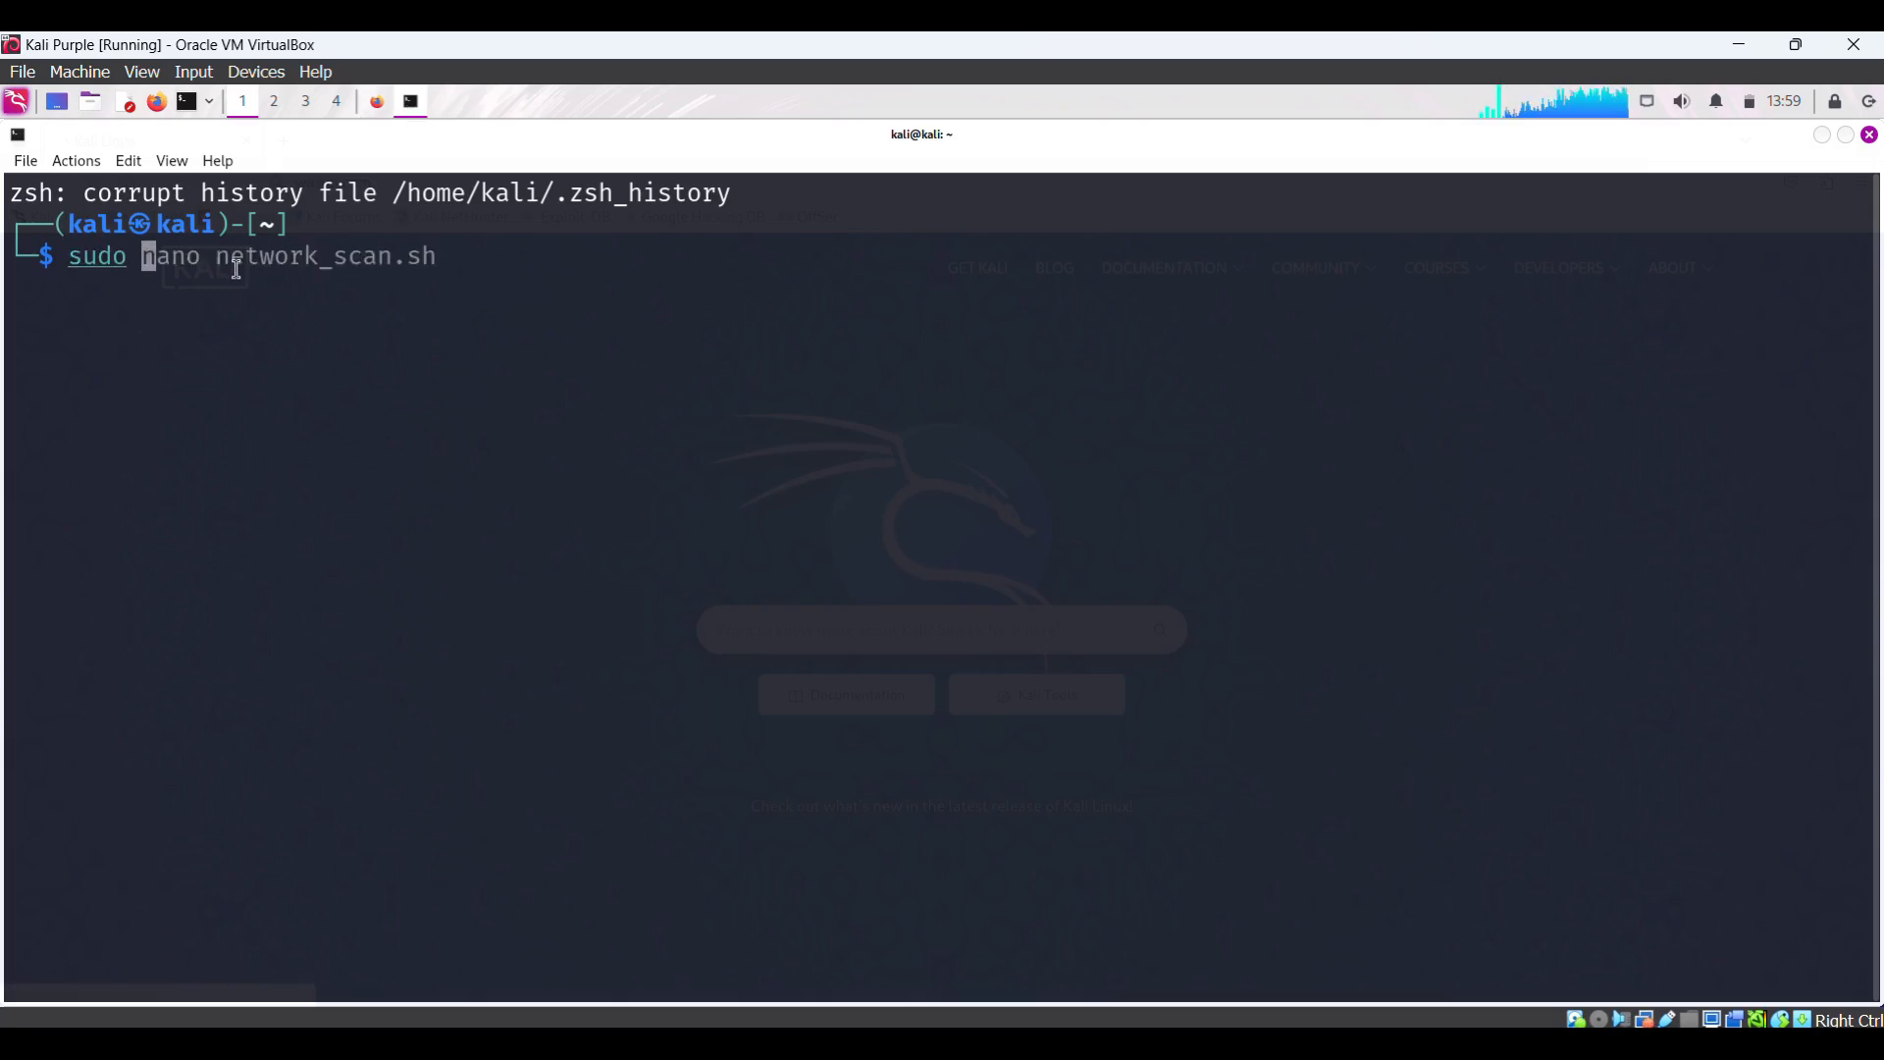
{"action": "type", "text": "apt up"}
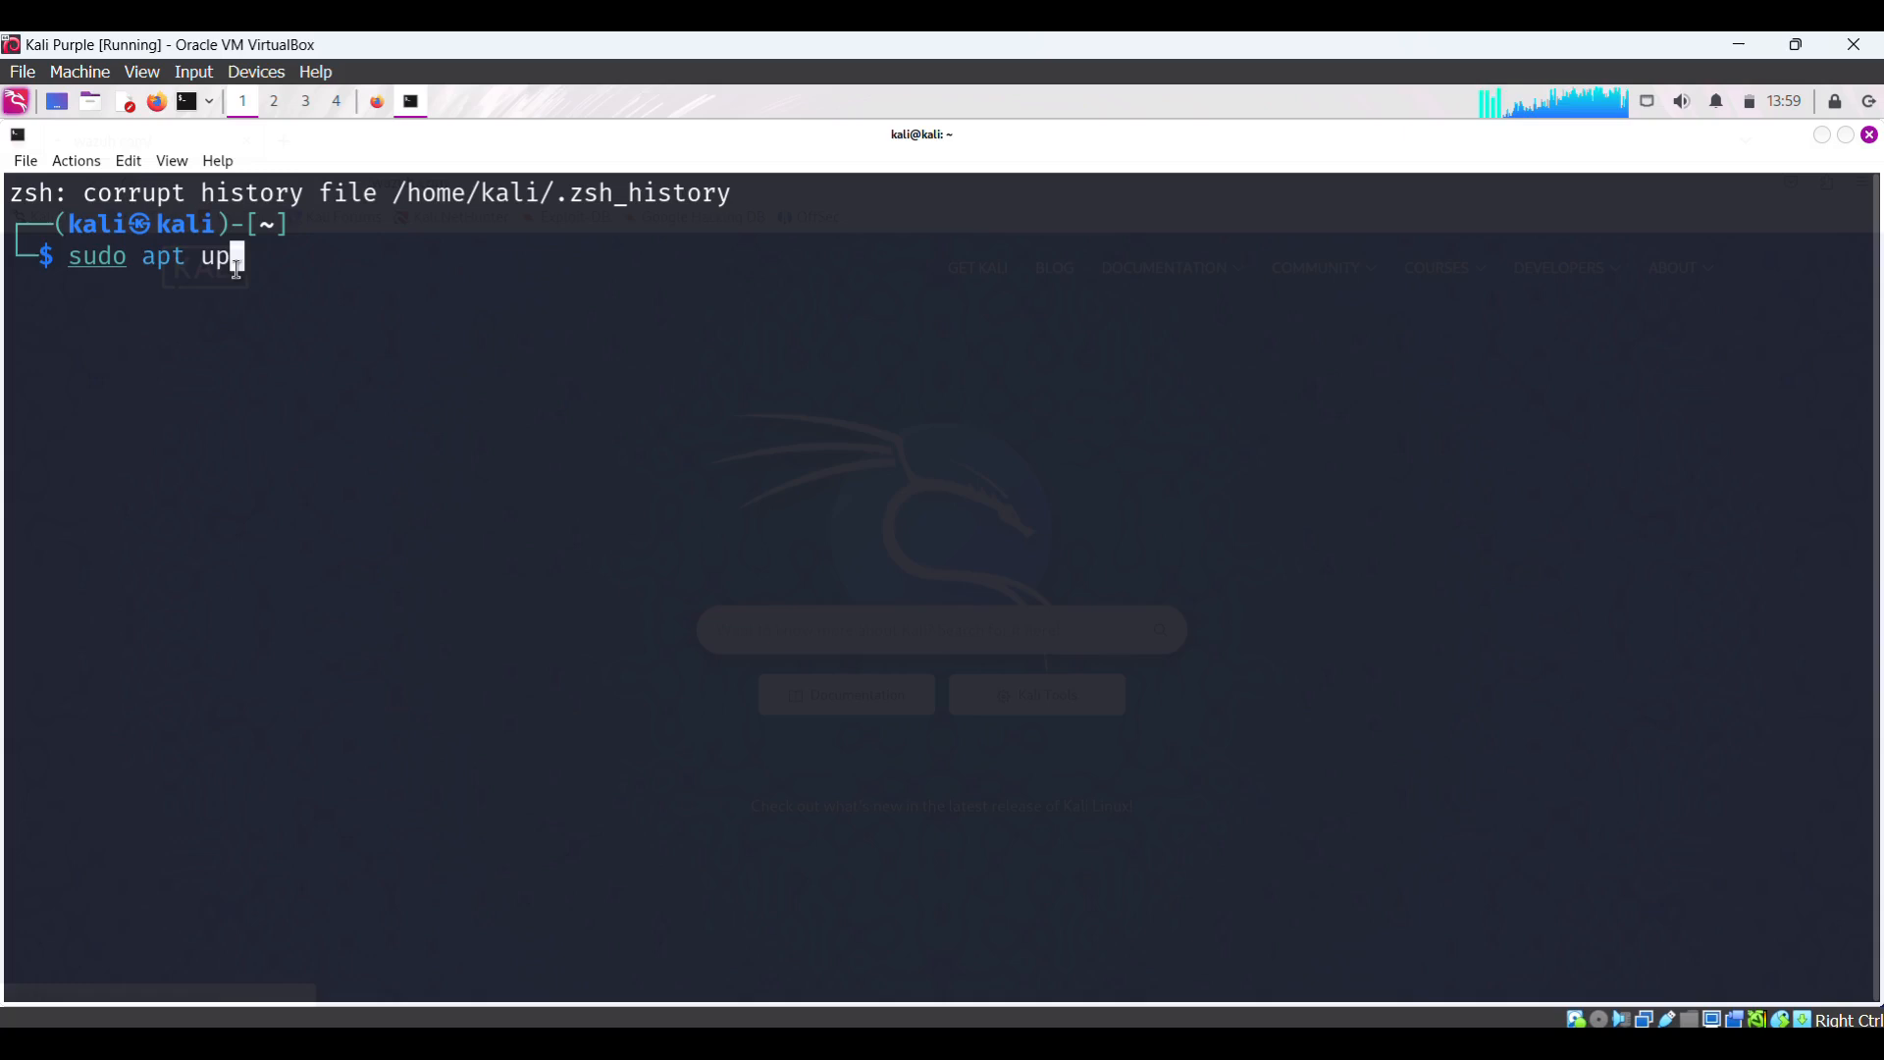
{"action": "type", "text": "date"}
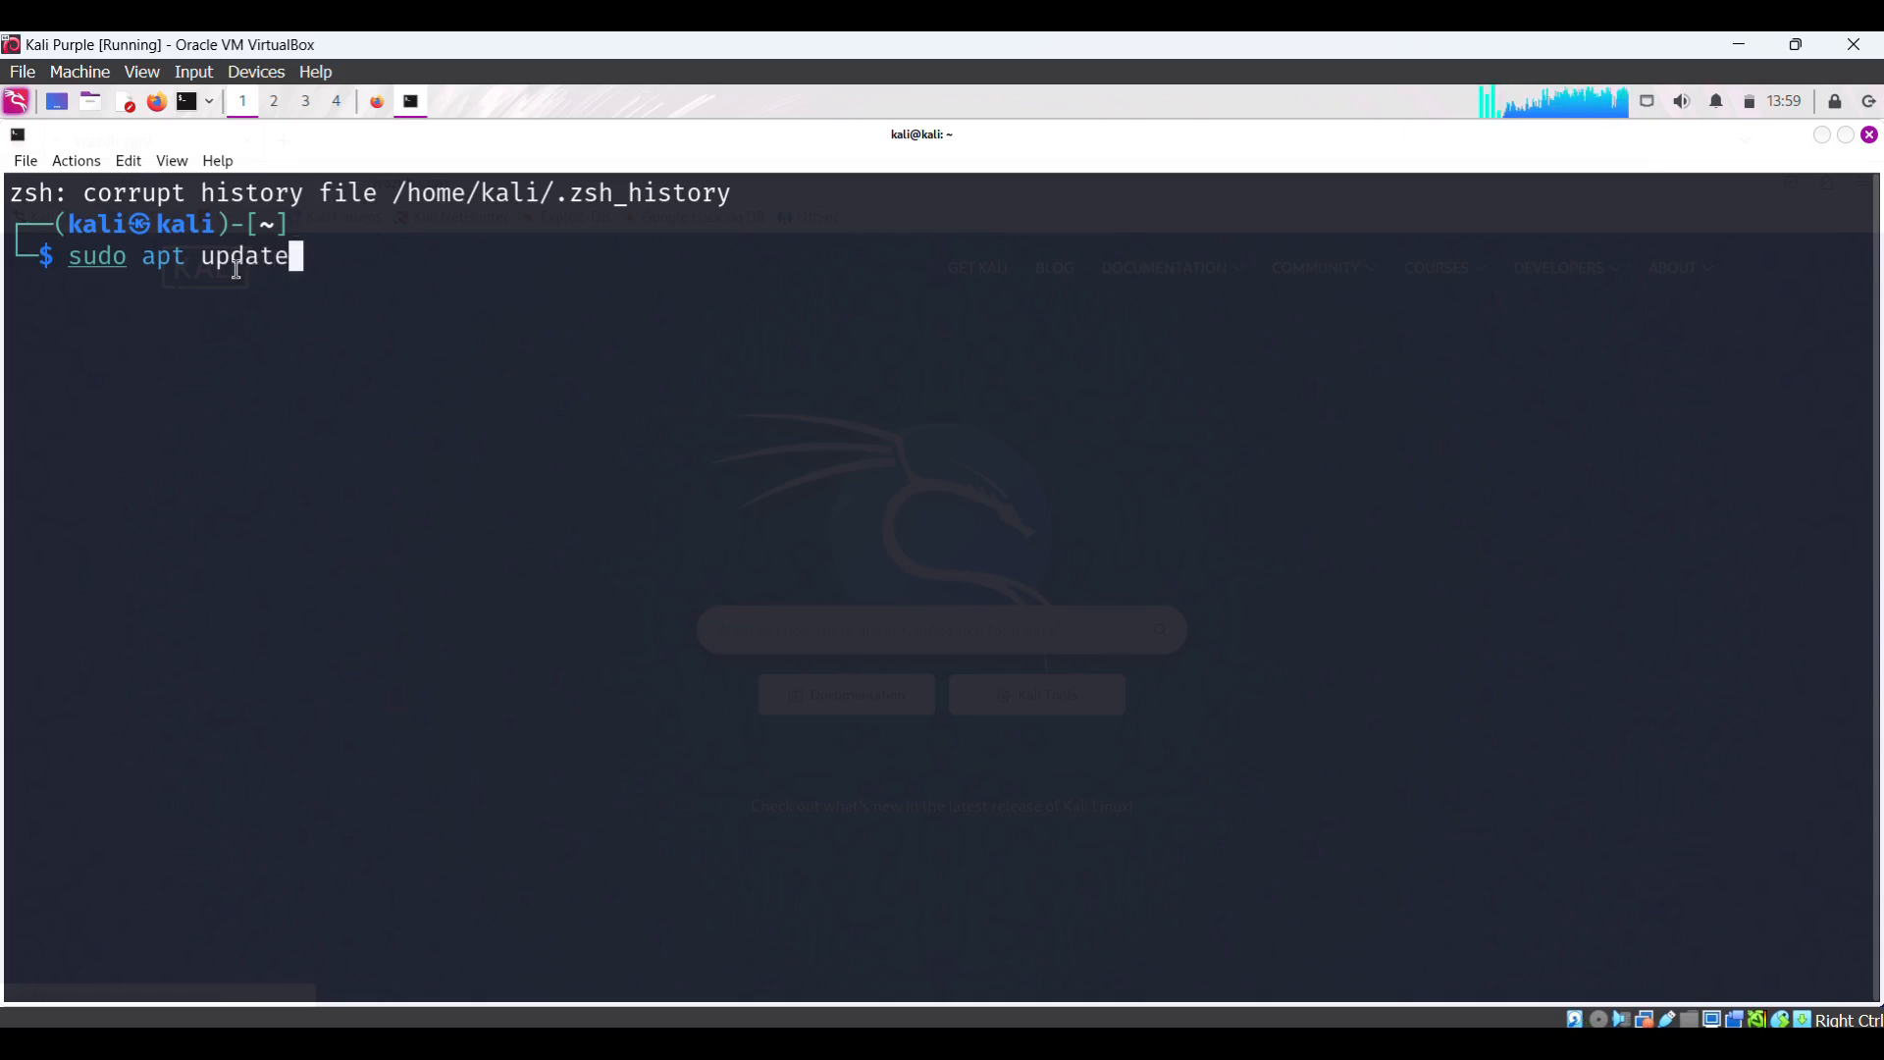
{"action": "key", "text": "Return"}
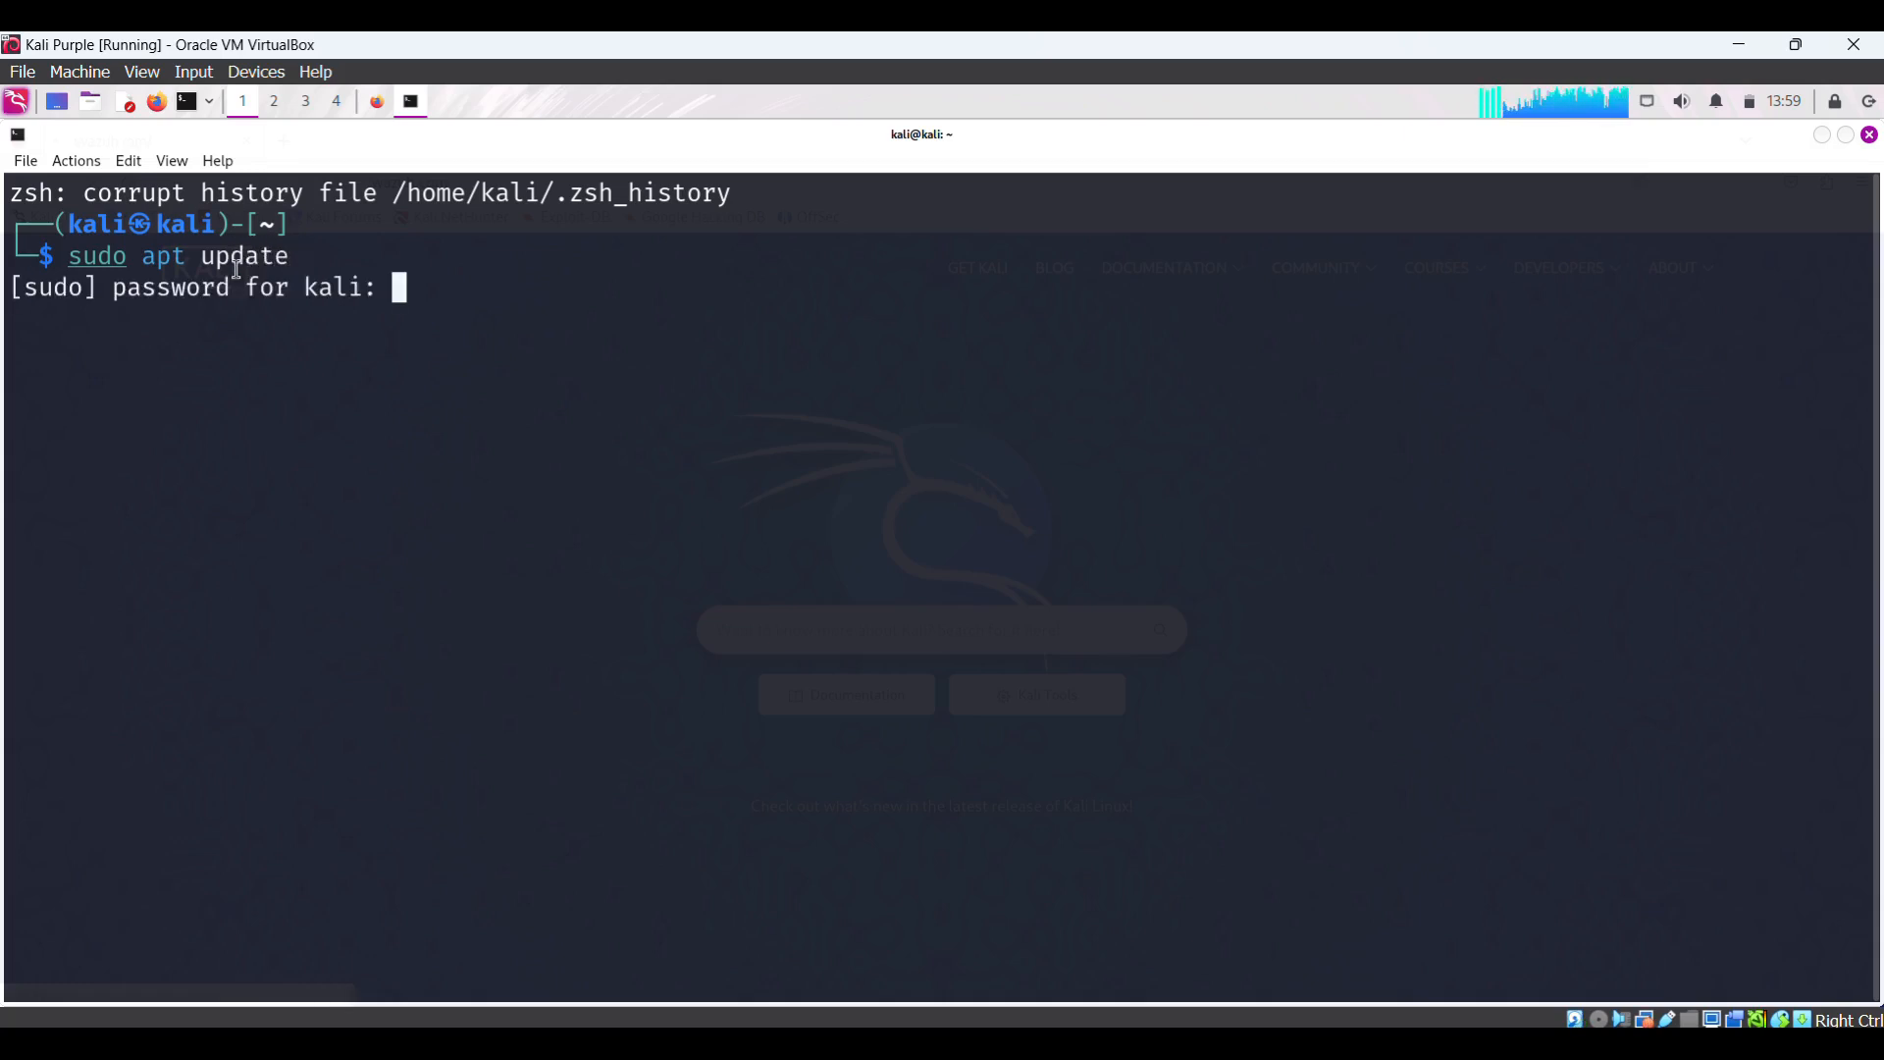
{"action": "key", "text": "Return"}
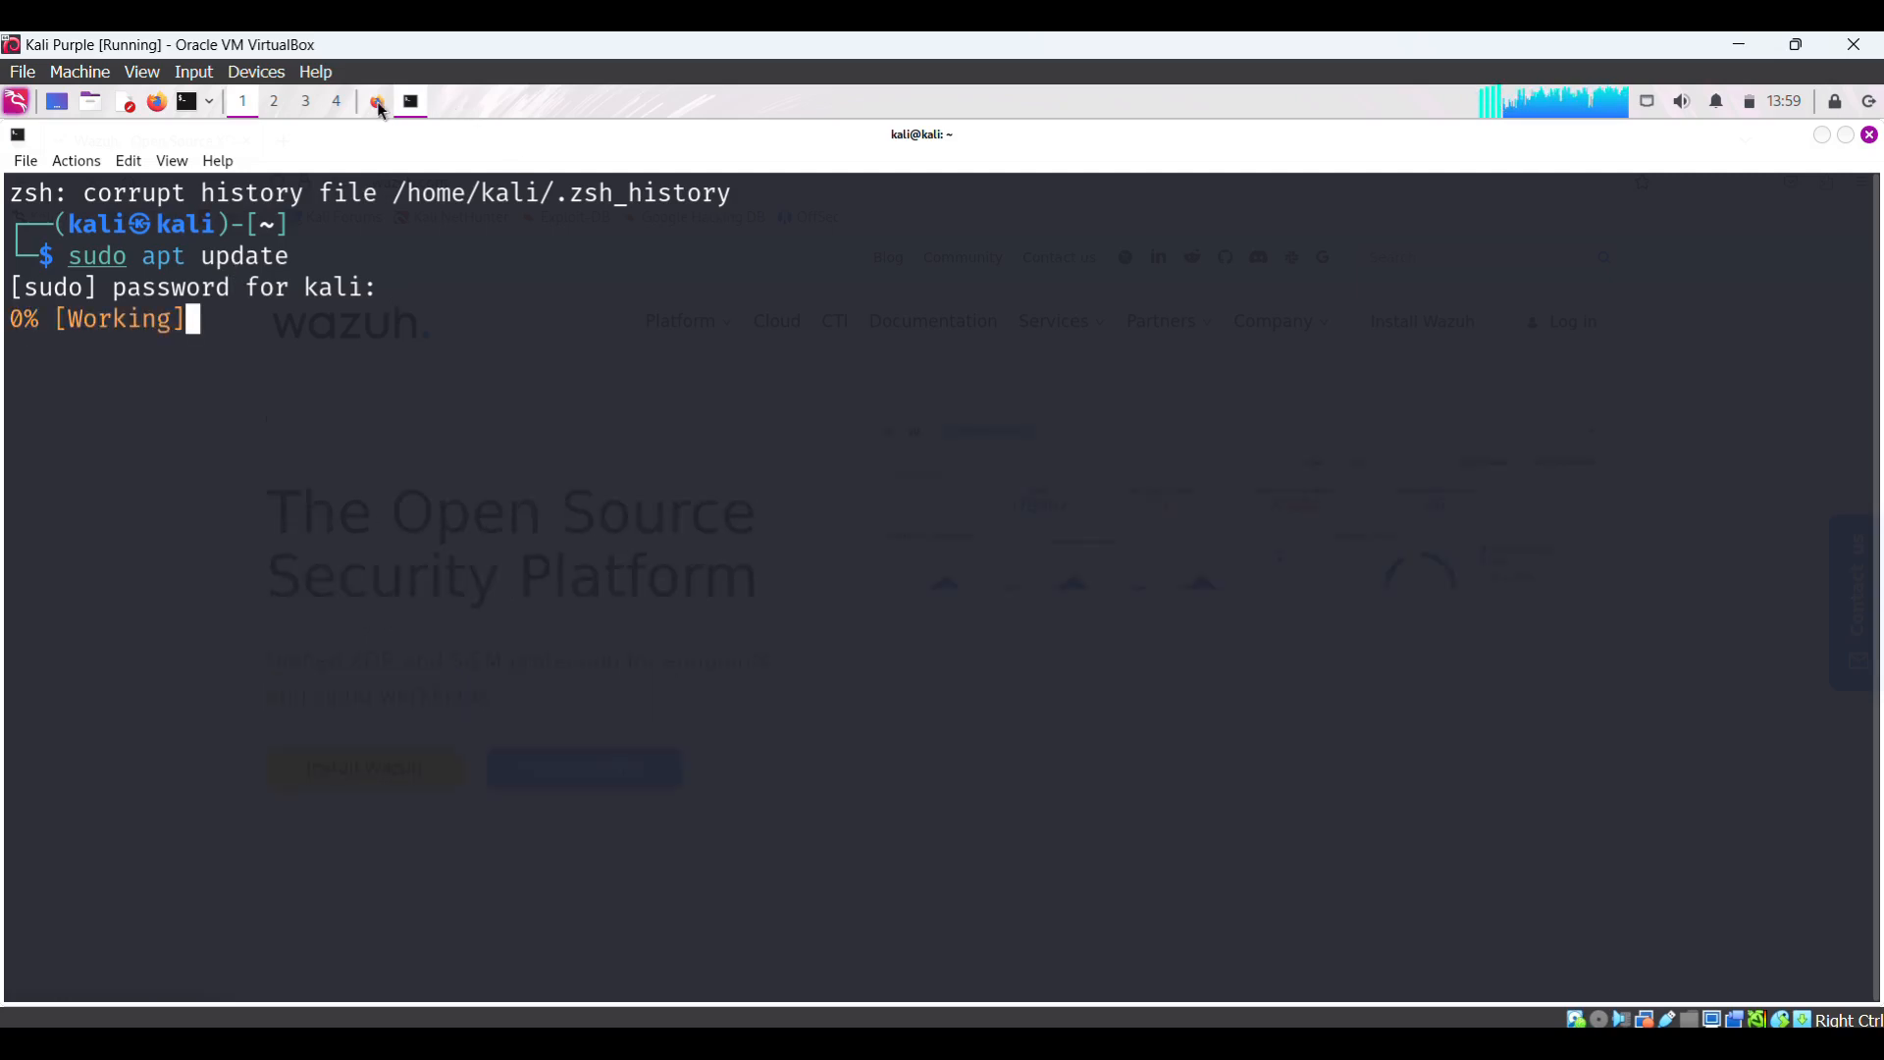
- Open the Wazuh install page on wazuh.com and then its Quickstart guide
{"action": "left_click", "coordinate": [374, 102]}
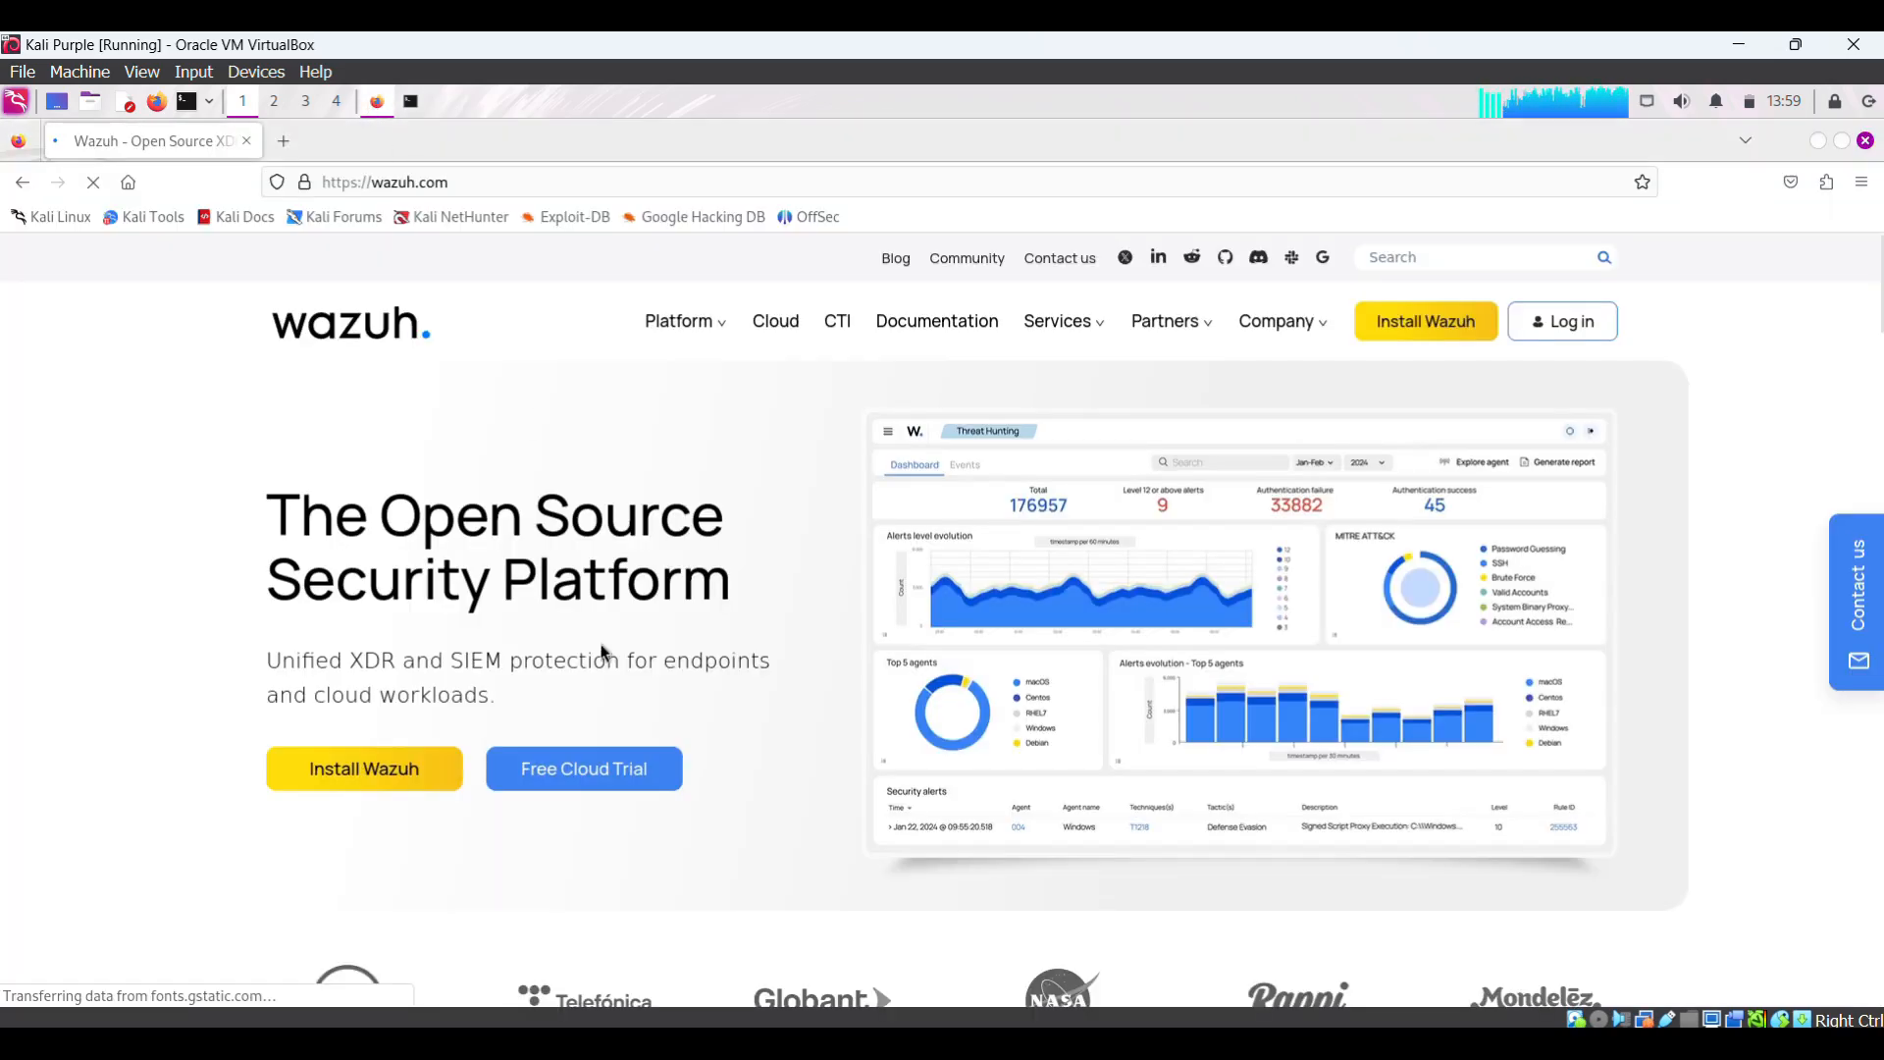
{"action": "left_click", "coordinate": [357, 769]}
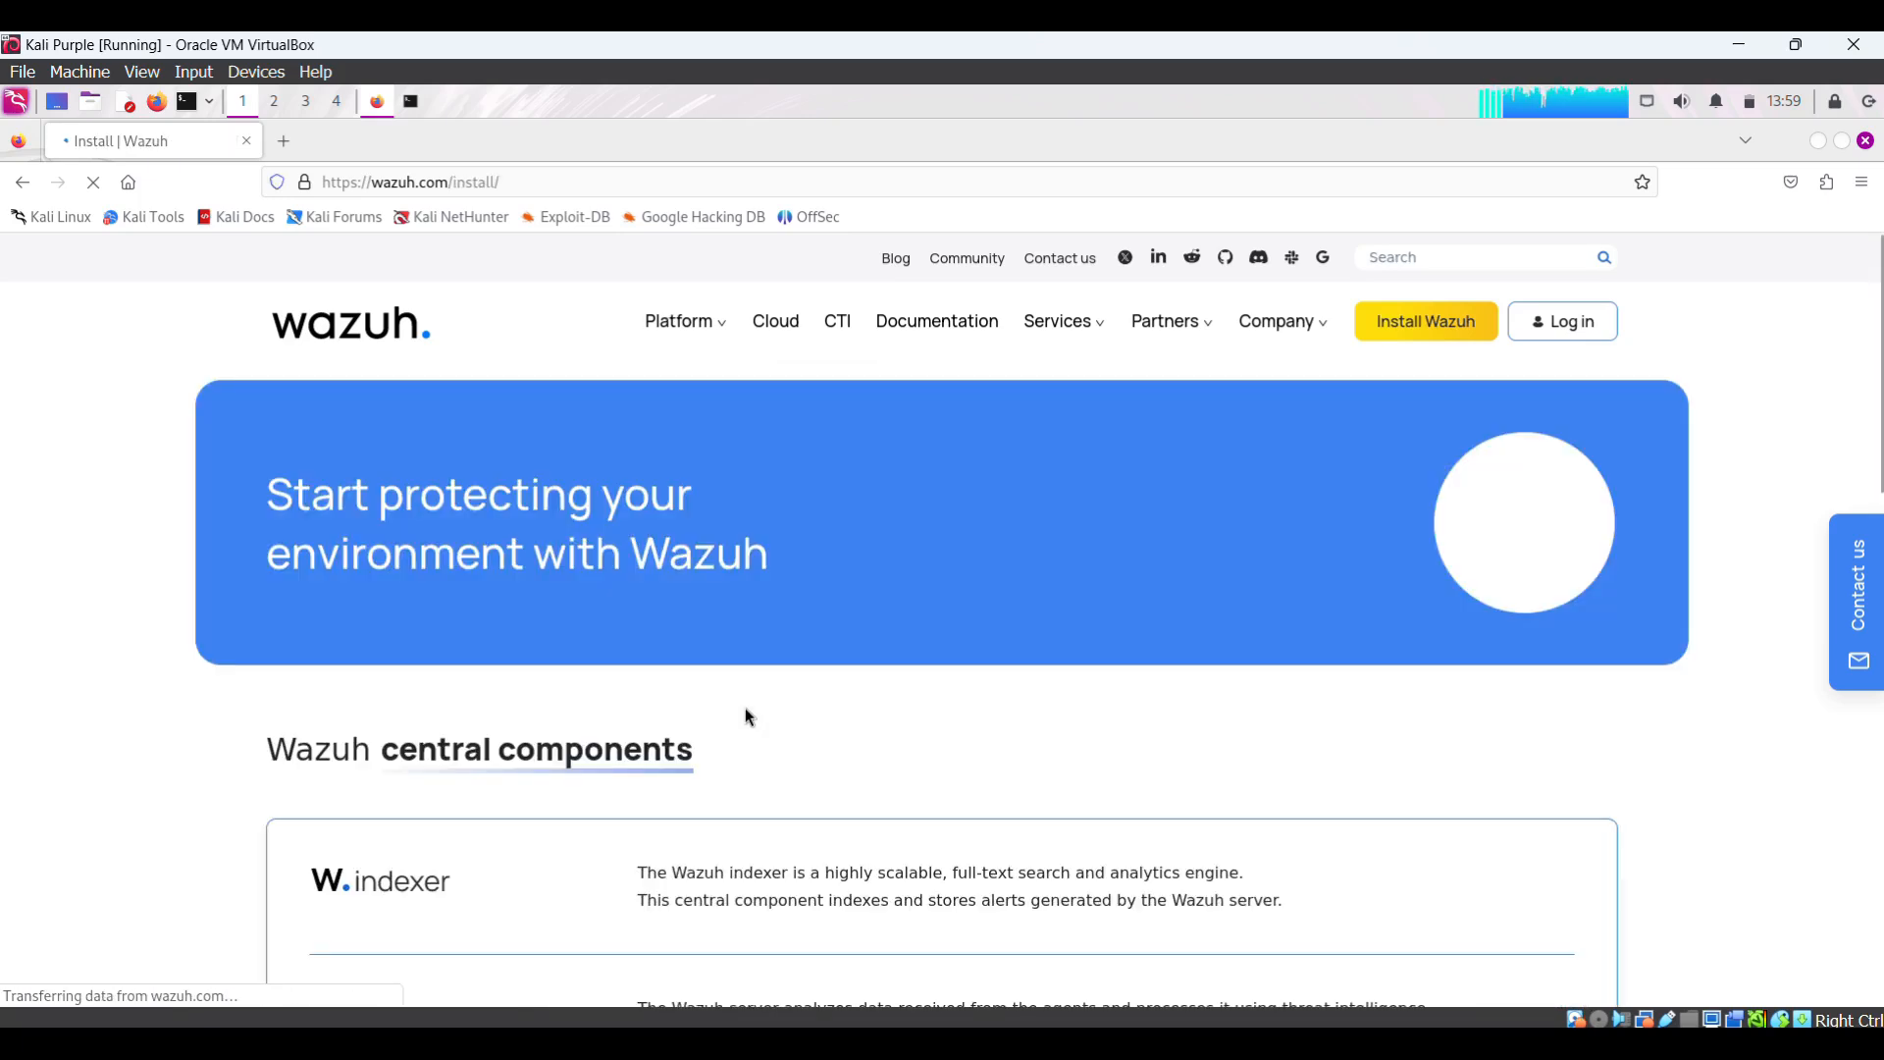
{"action": "scroll", "coordinate": [745, 715], "scroll_direction": "down", "scroll_amount": 1}
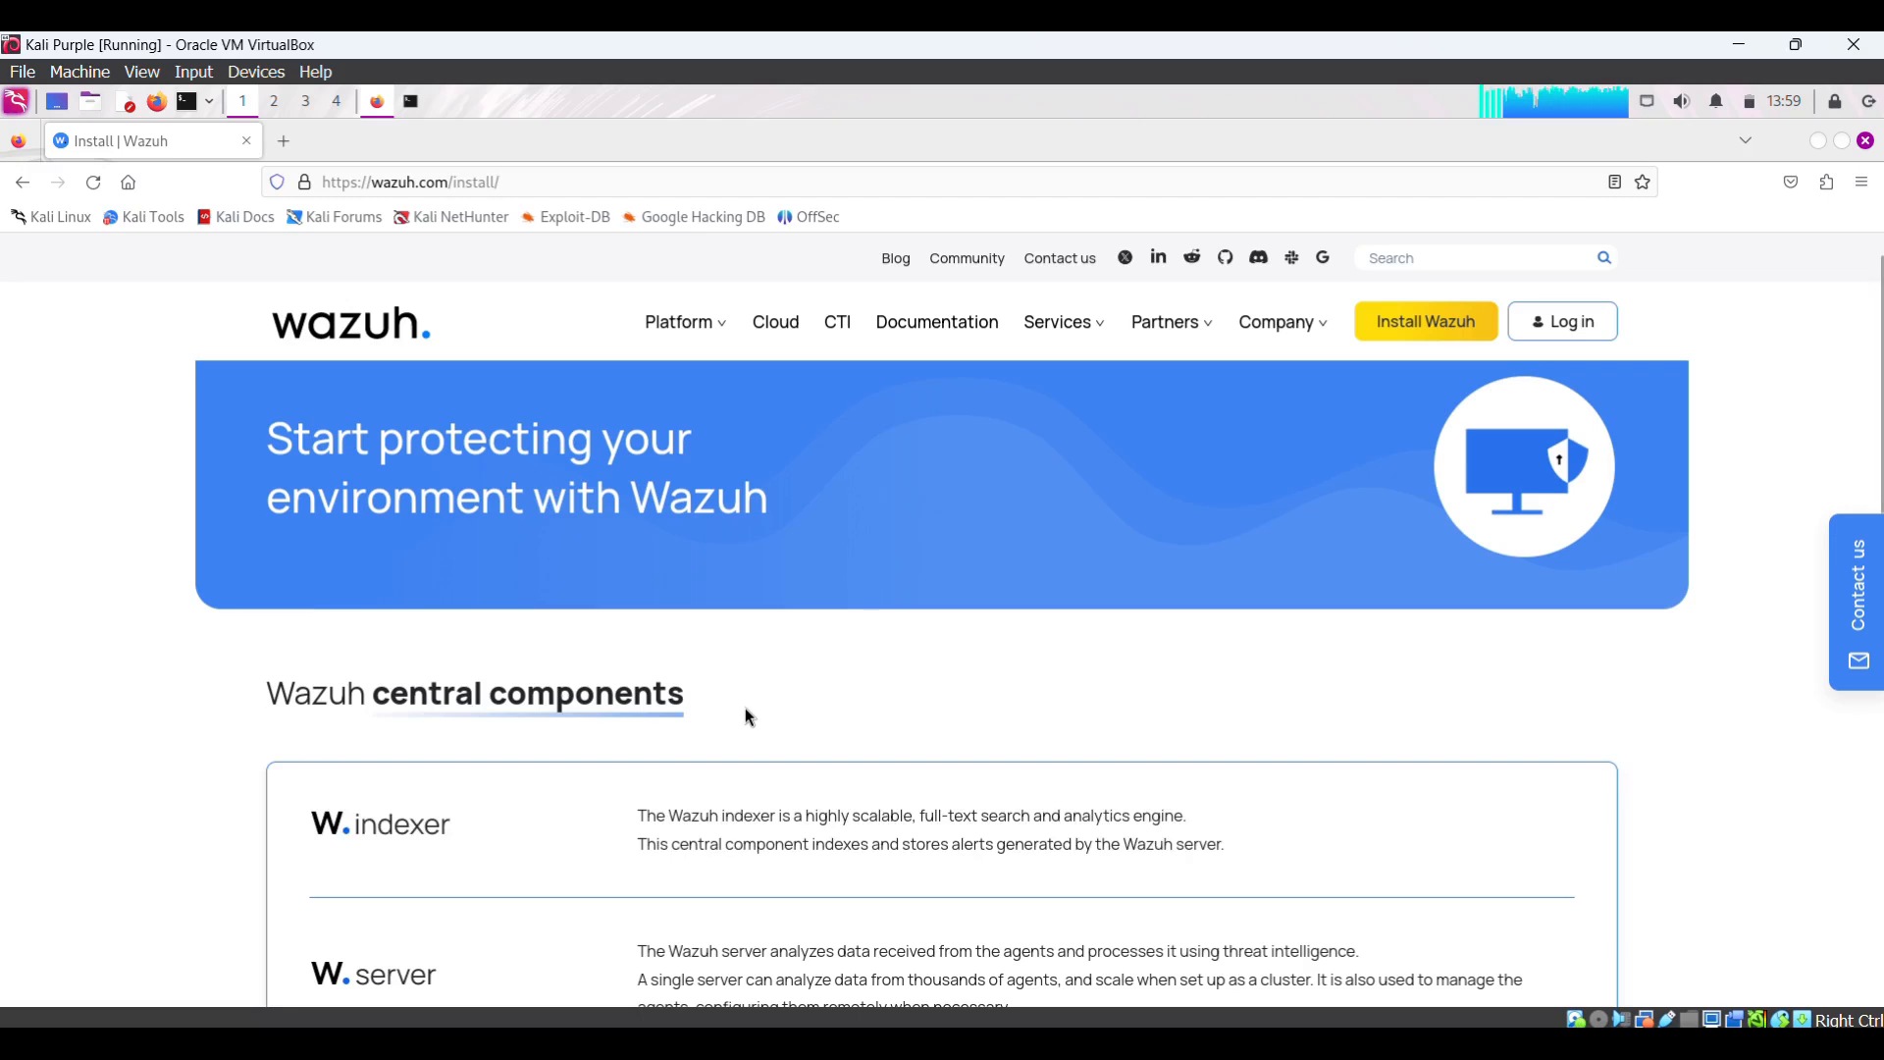
{"action": "scroll", "coordinate": [745, 711], "scroll_direction": "down", "scroll_amount": 2}
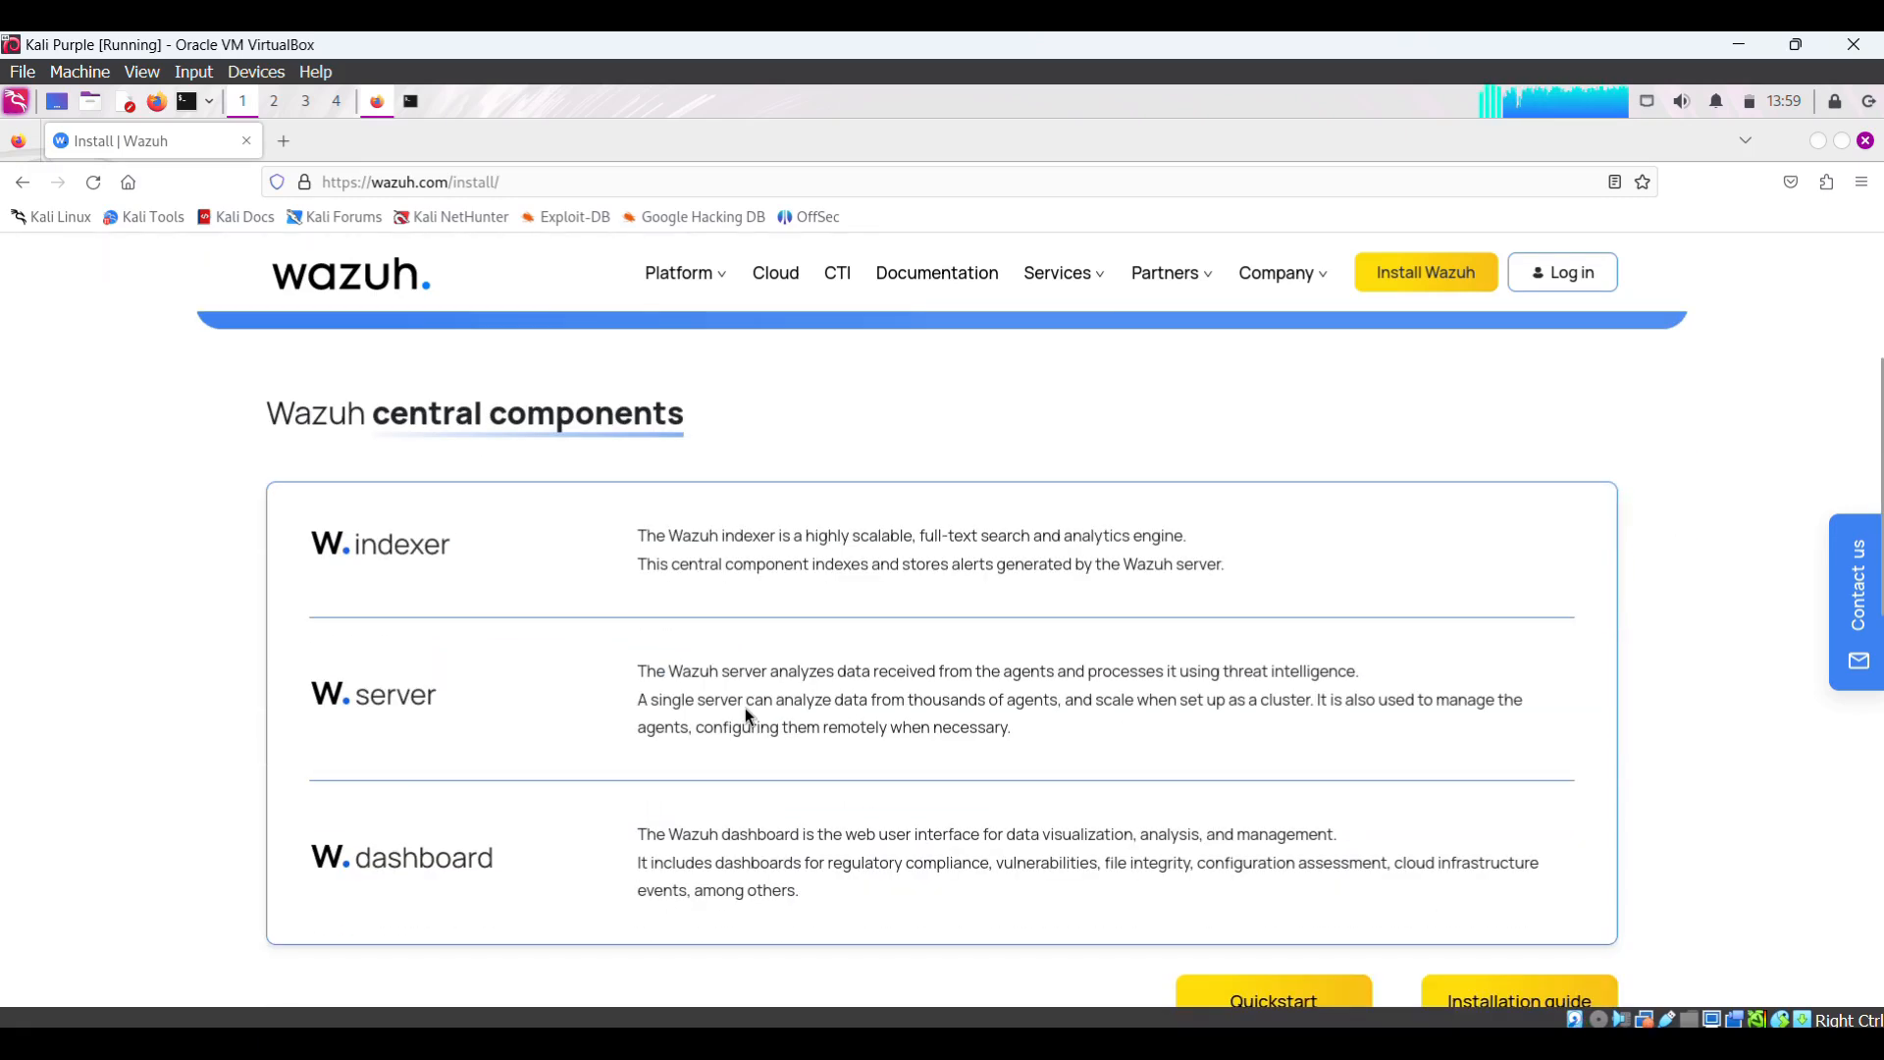
{"action": "scroll", "coordinate": [1106, 765], "scroll_direction": "down", "scroll_amount": 5}
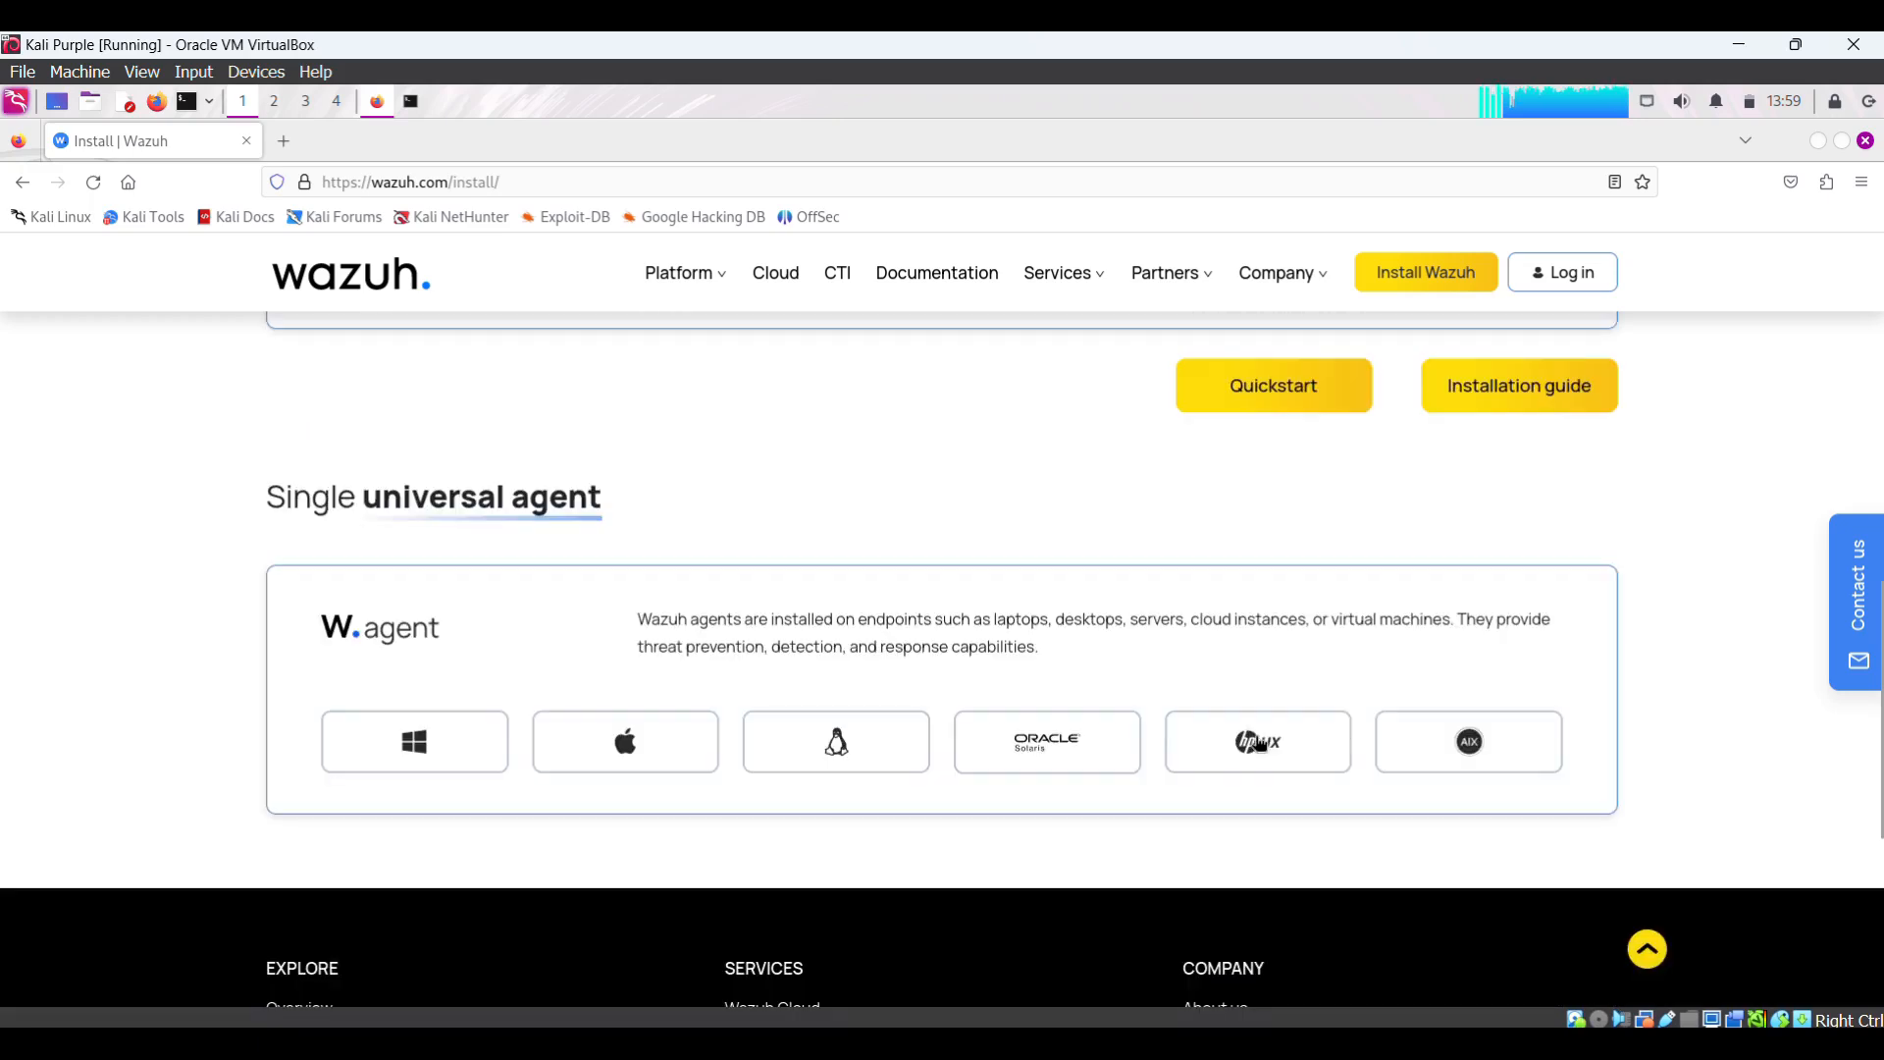
{"action": "left_click", "coordinate": [1280, 394]}
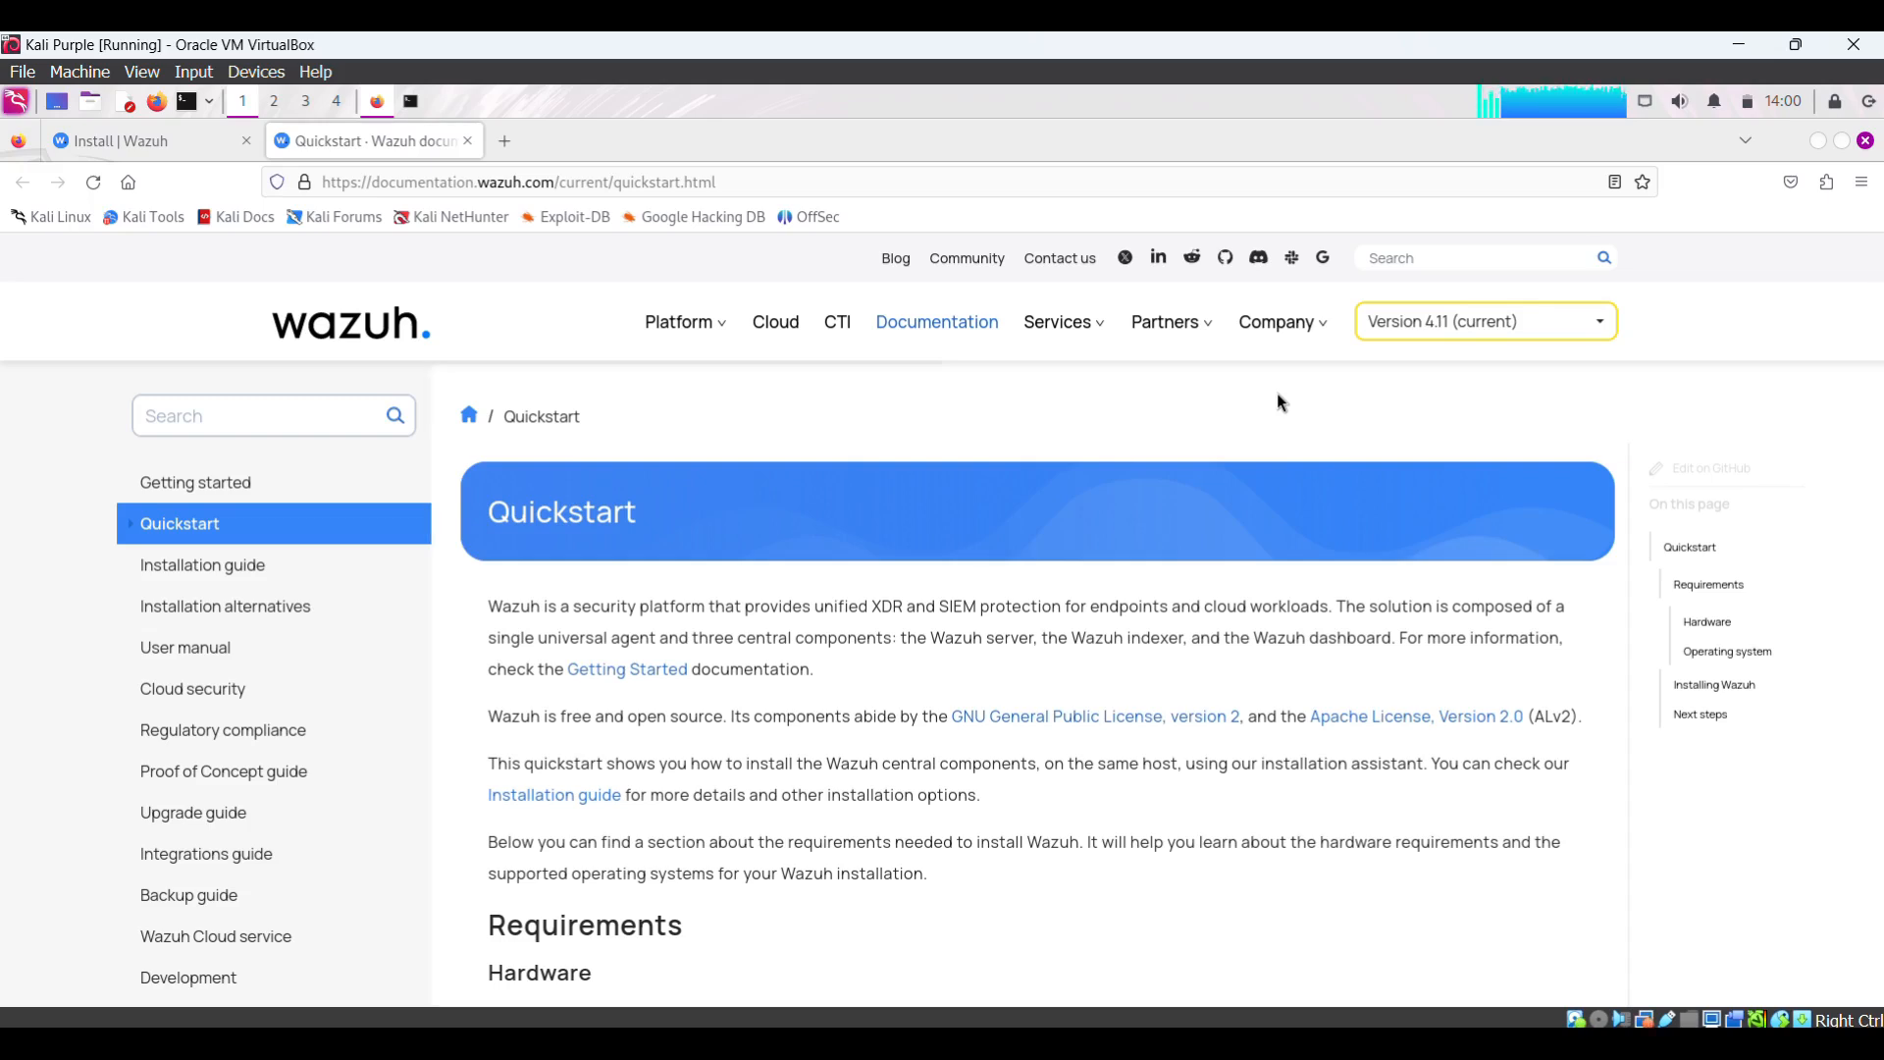
- Open the Linux agent deployment page, choose APT, and copy the GPG key install command
{"action": "scroll", "coordinate": [1278, 395], "scroll_direction": "down", "scroll_amount": 2}
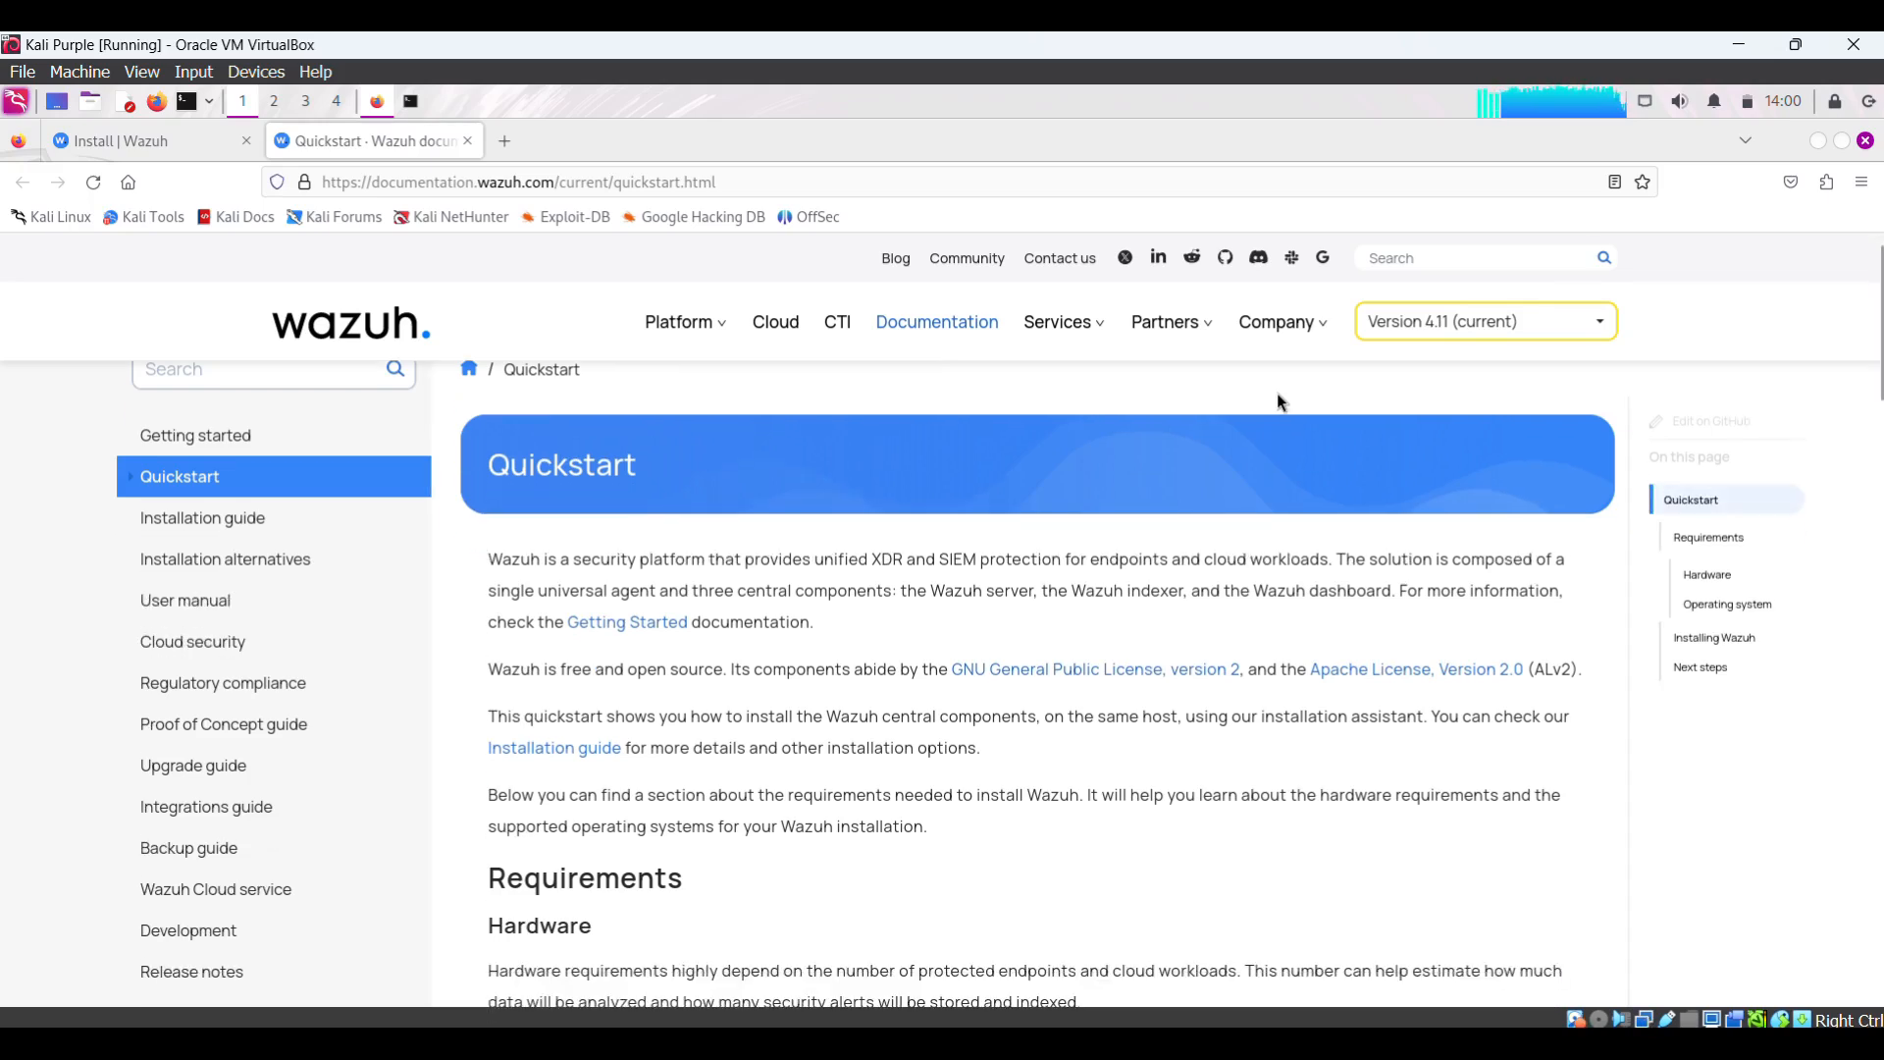
{"action": "scroll", "coordinate": [1278, 394], "scroll_direction": "down", "scroll_amount": 10}
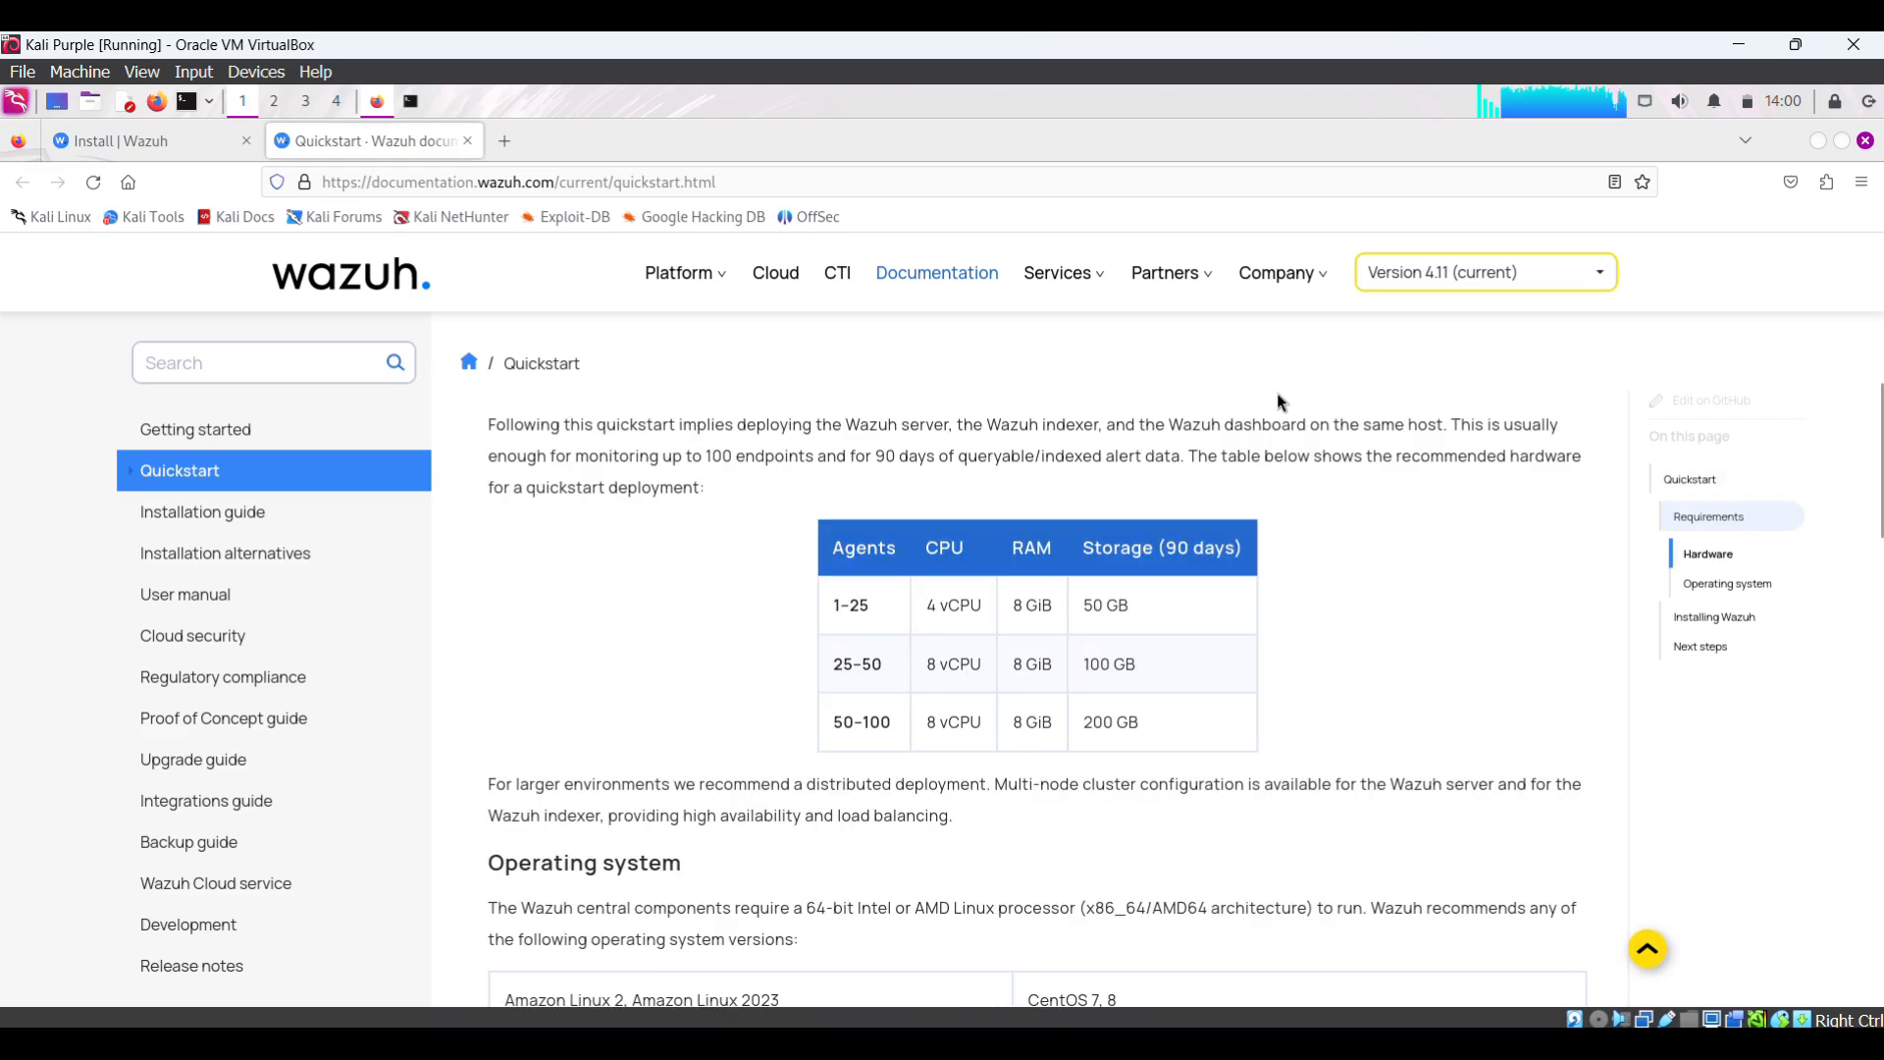
{"action": "scroll", "coordinate": [1278, 395], "scroll_direction": "down", "scroll_amount": 10}
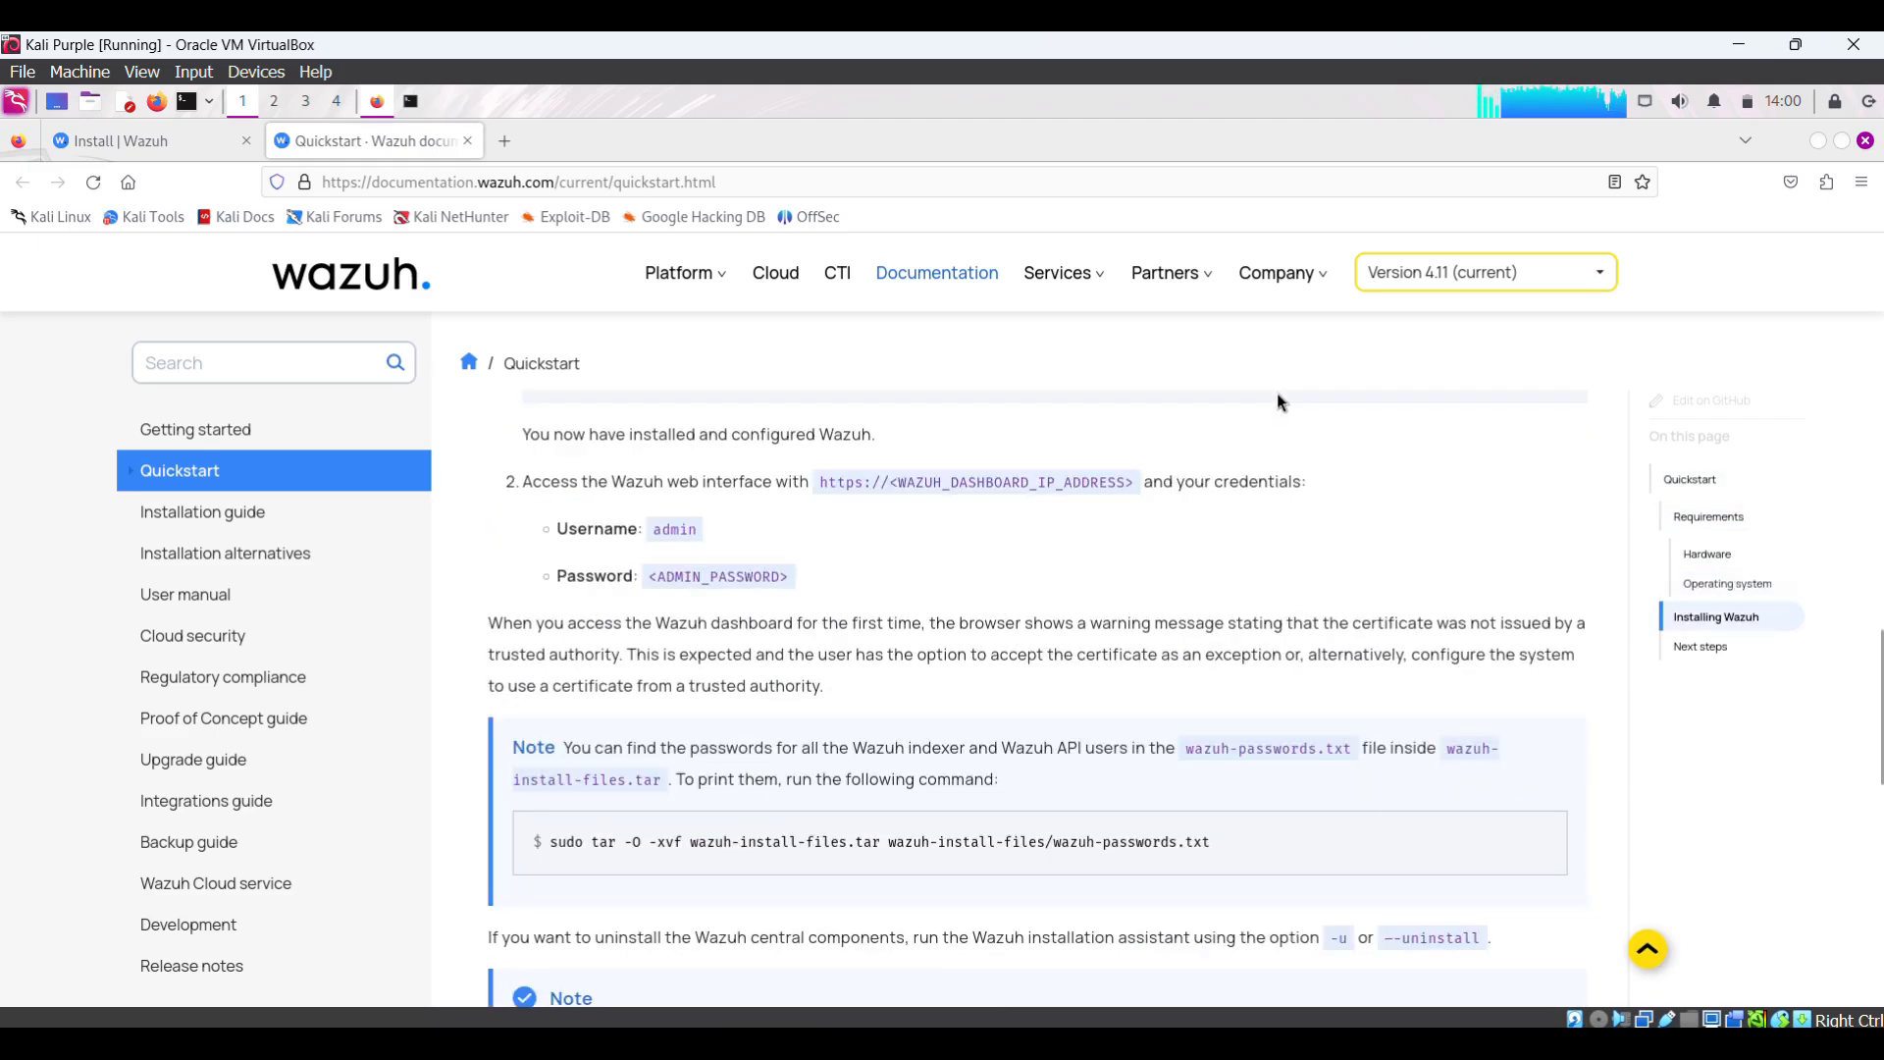
{"action": "scroll", "coordinate": [1276, 392], "scroll_direction": "down", "scroll_amount": 5}
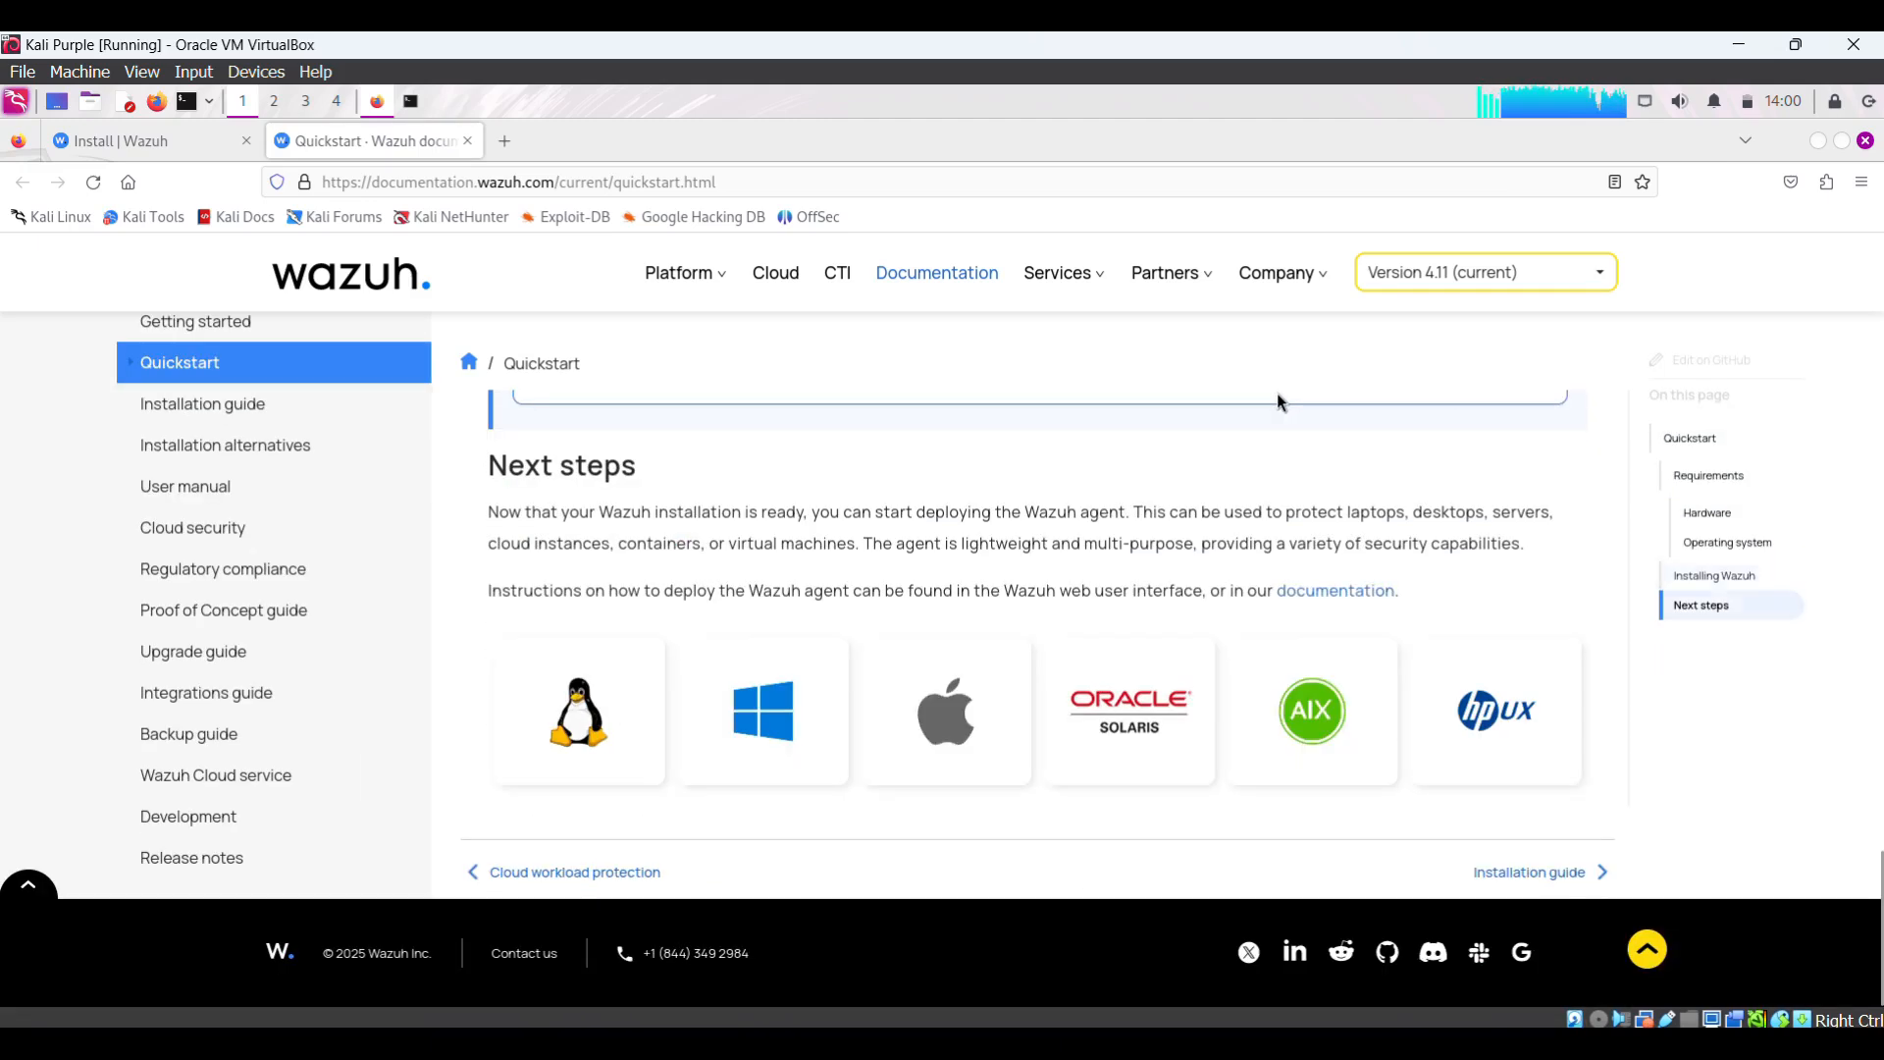
{"action": "left_click", "coordinate": [583, 714]}
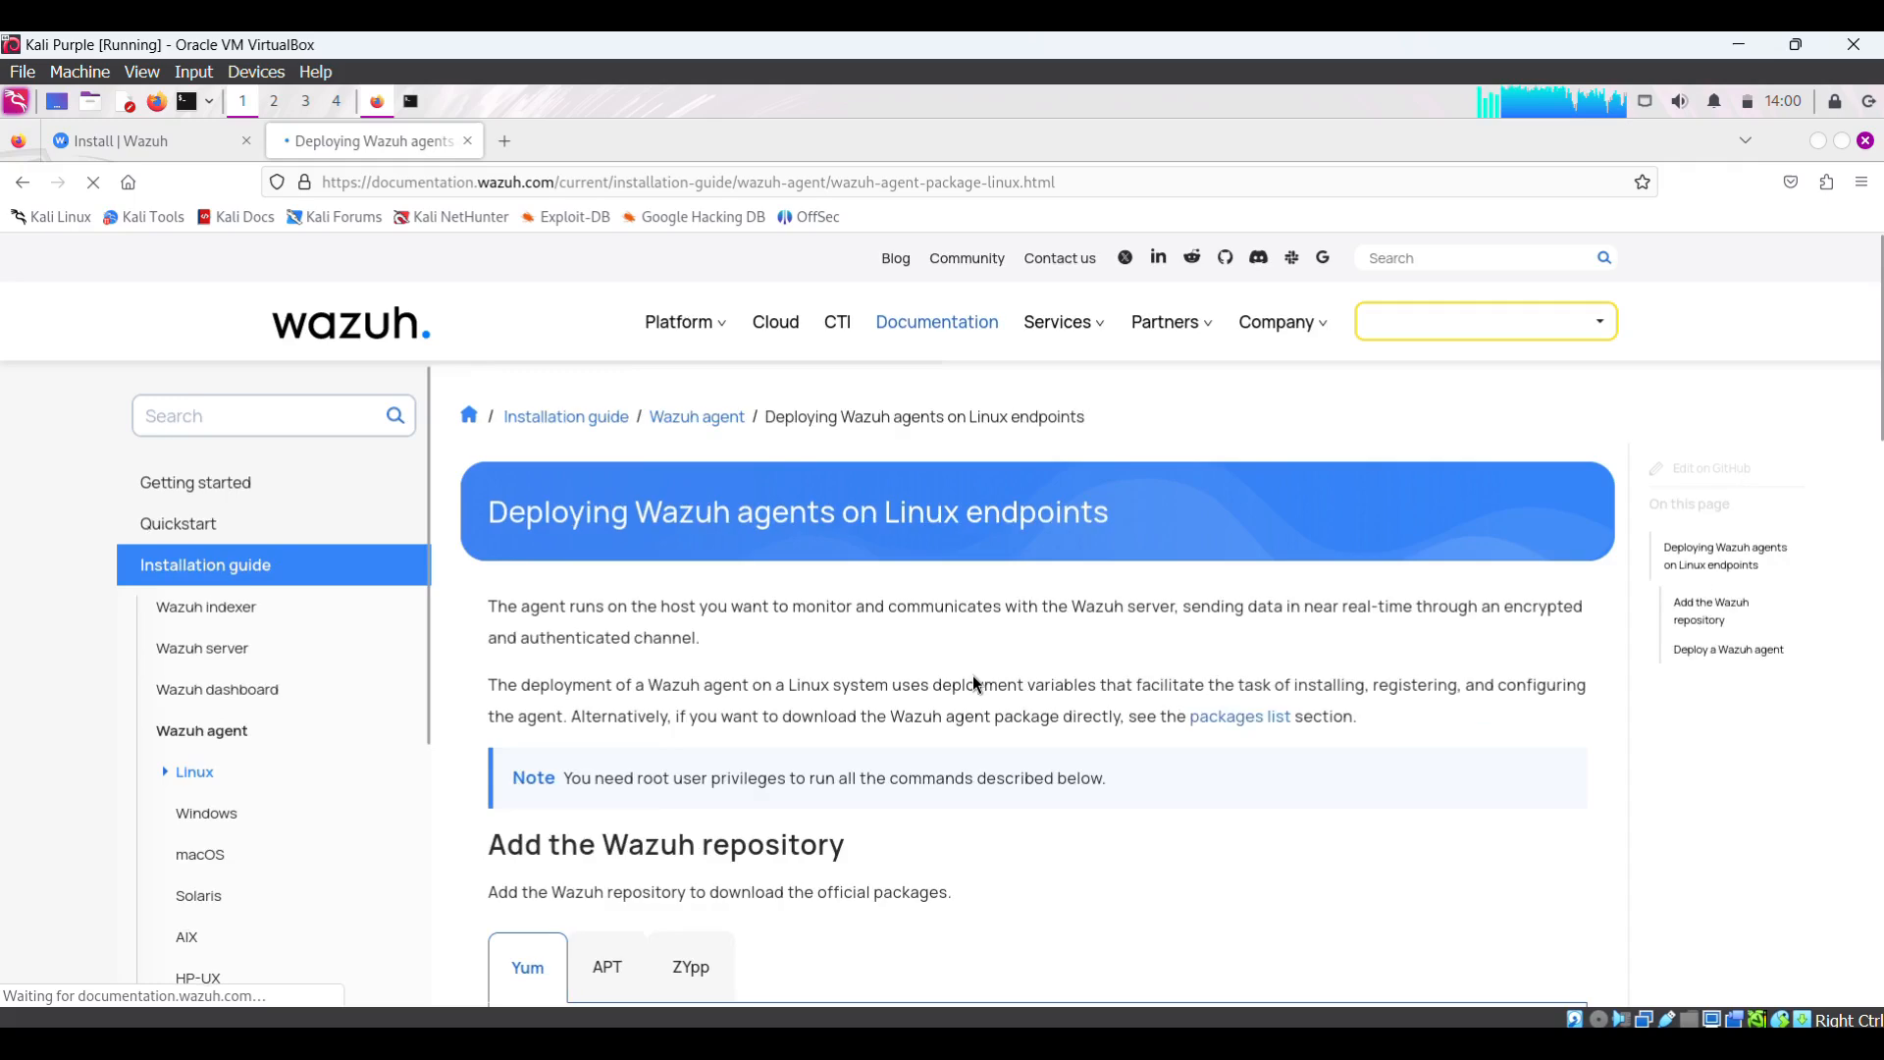
{"action": "scroll", "coordinate": [973, 675], "scroll_direction": "down", "scroll_amount": 2}
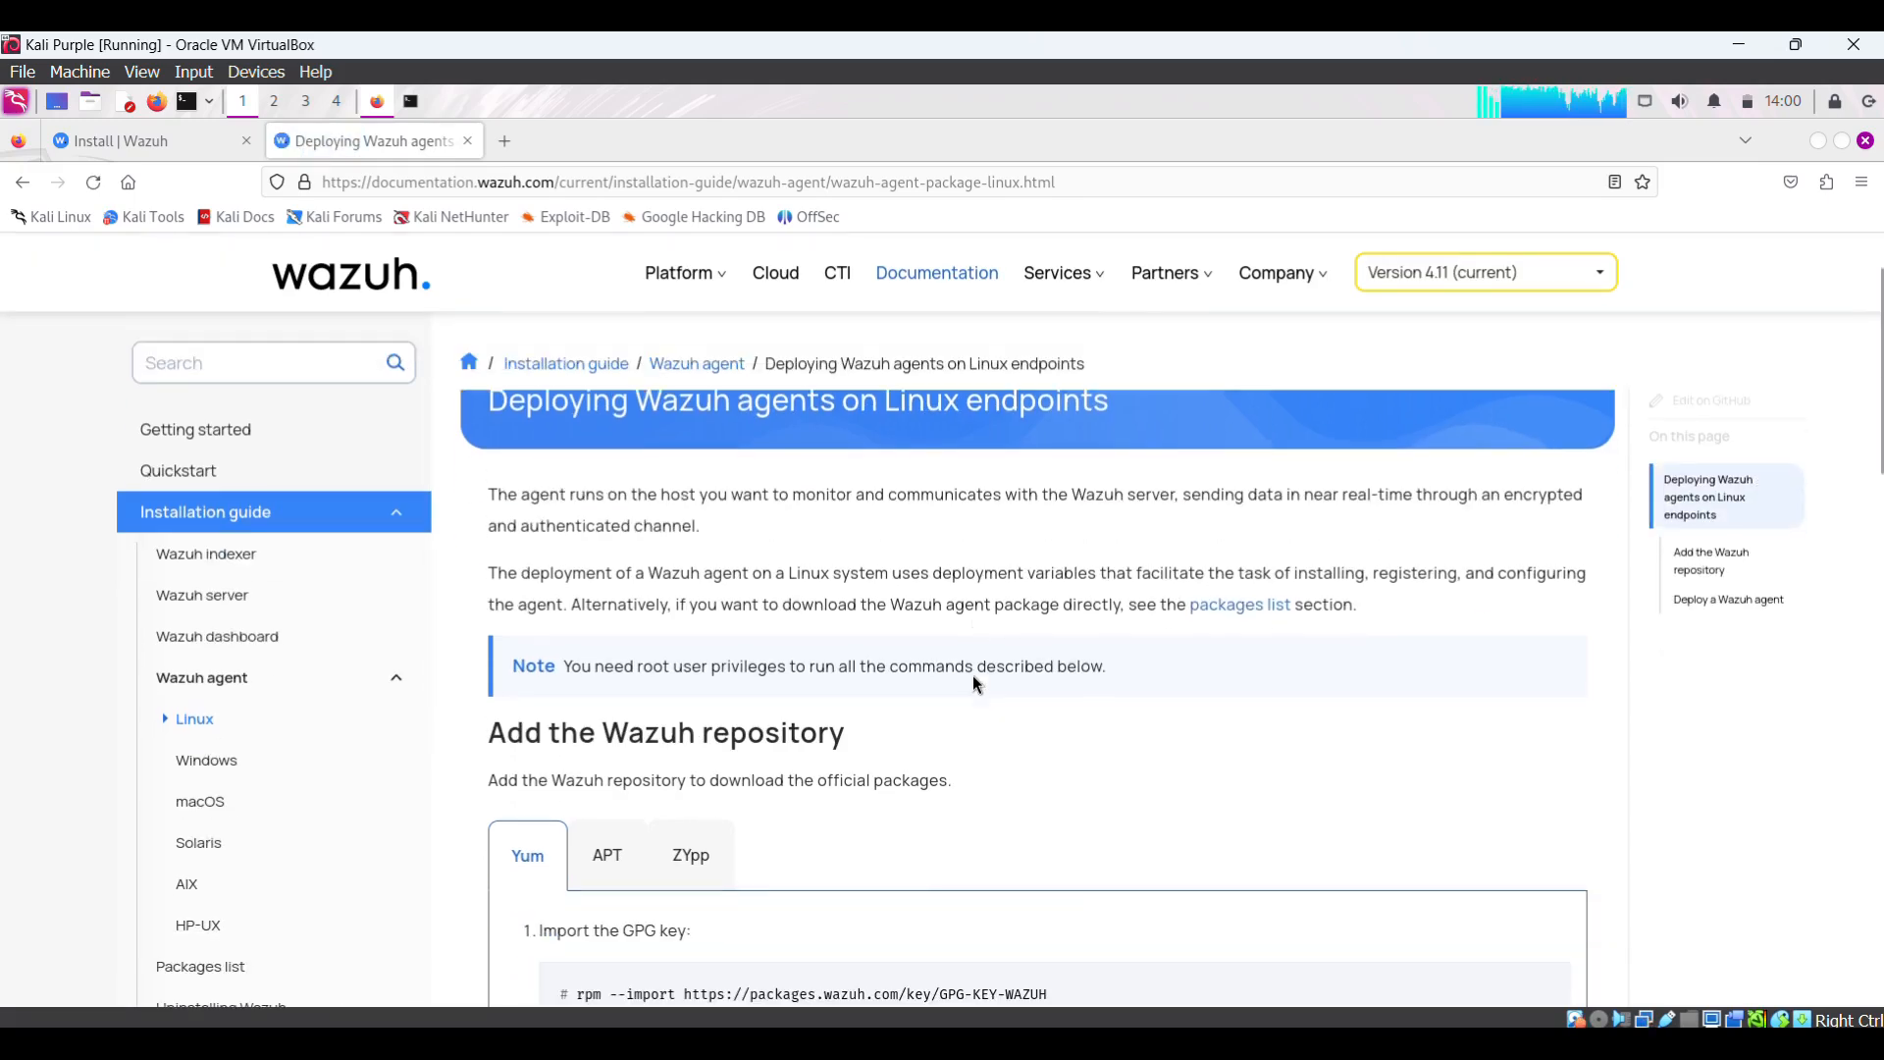
{"action": "scroll", "coordinate": [579, 849], "scroll_direction": "down", "scroll_amount": 2}
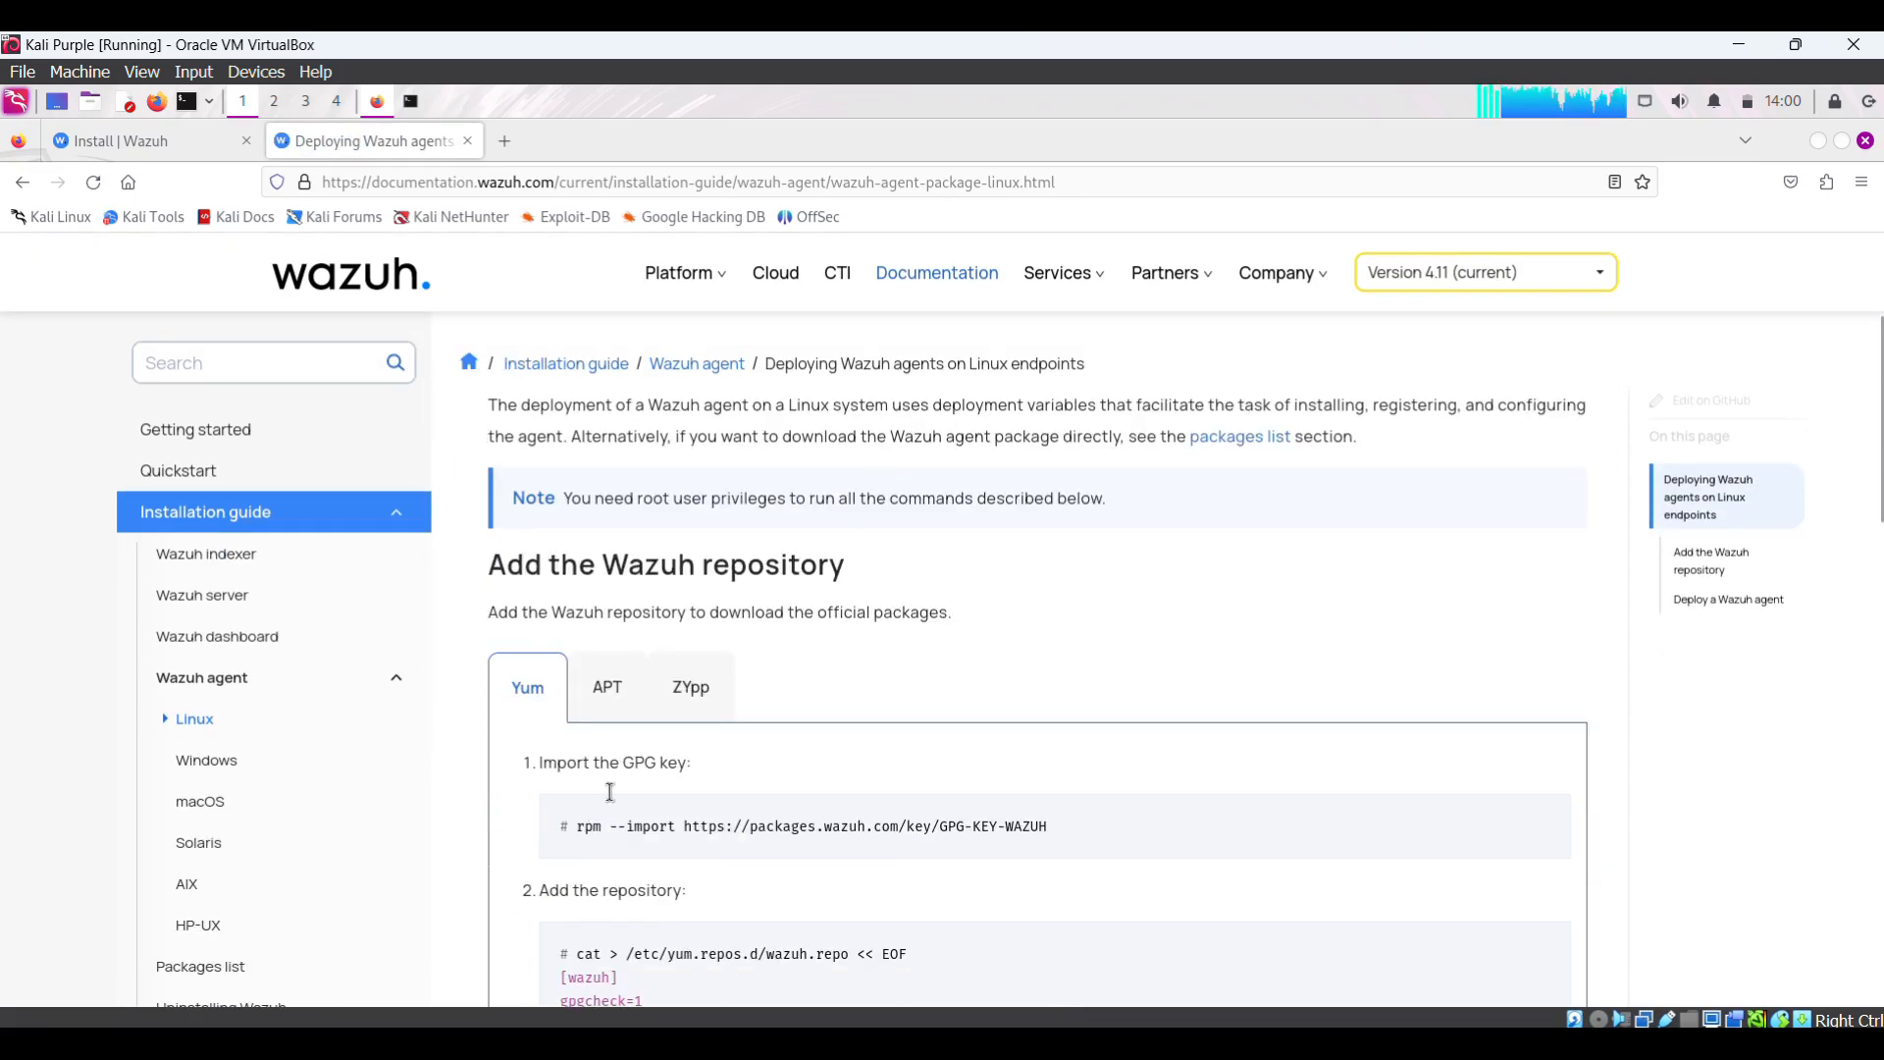
{"action": "left_click", "coordinate": [616, 690]}
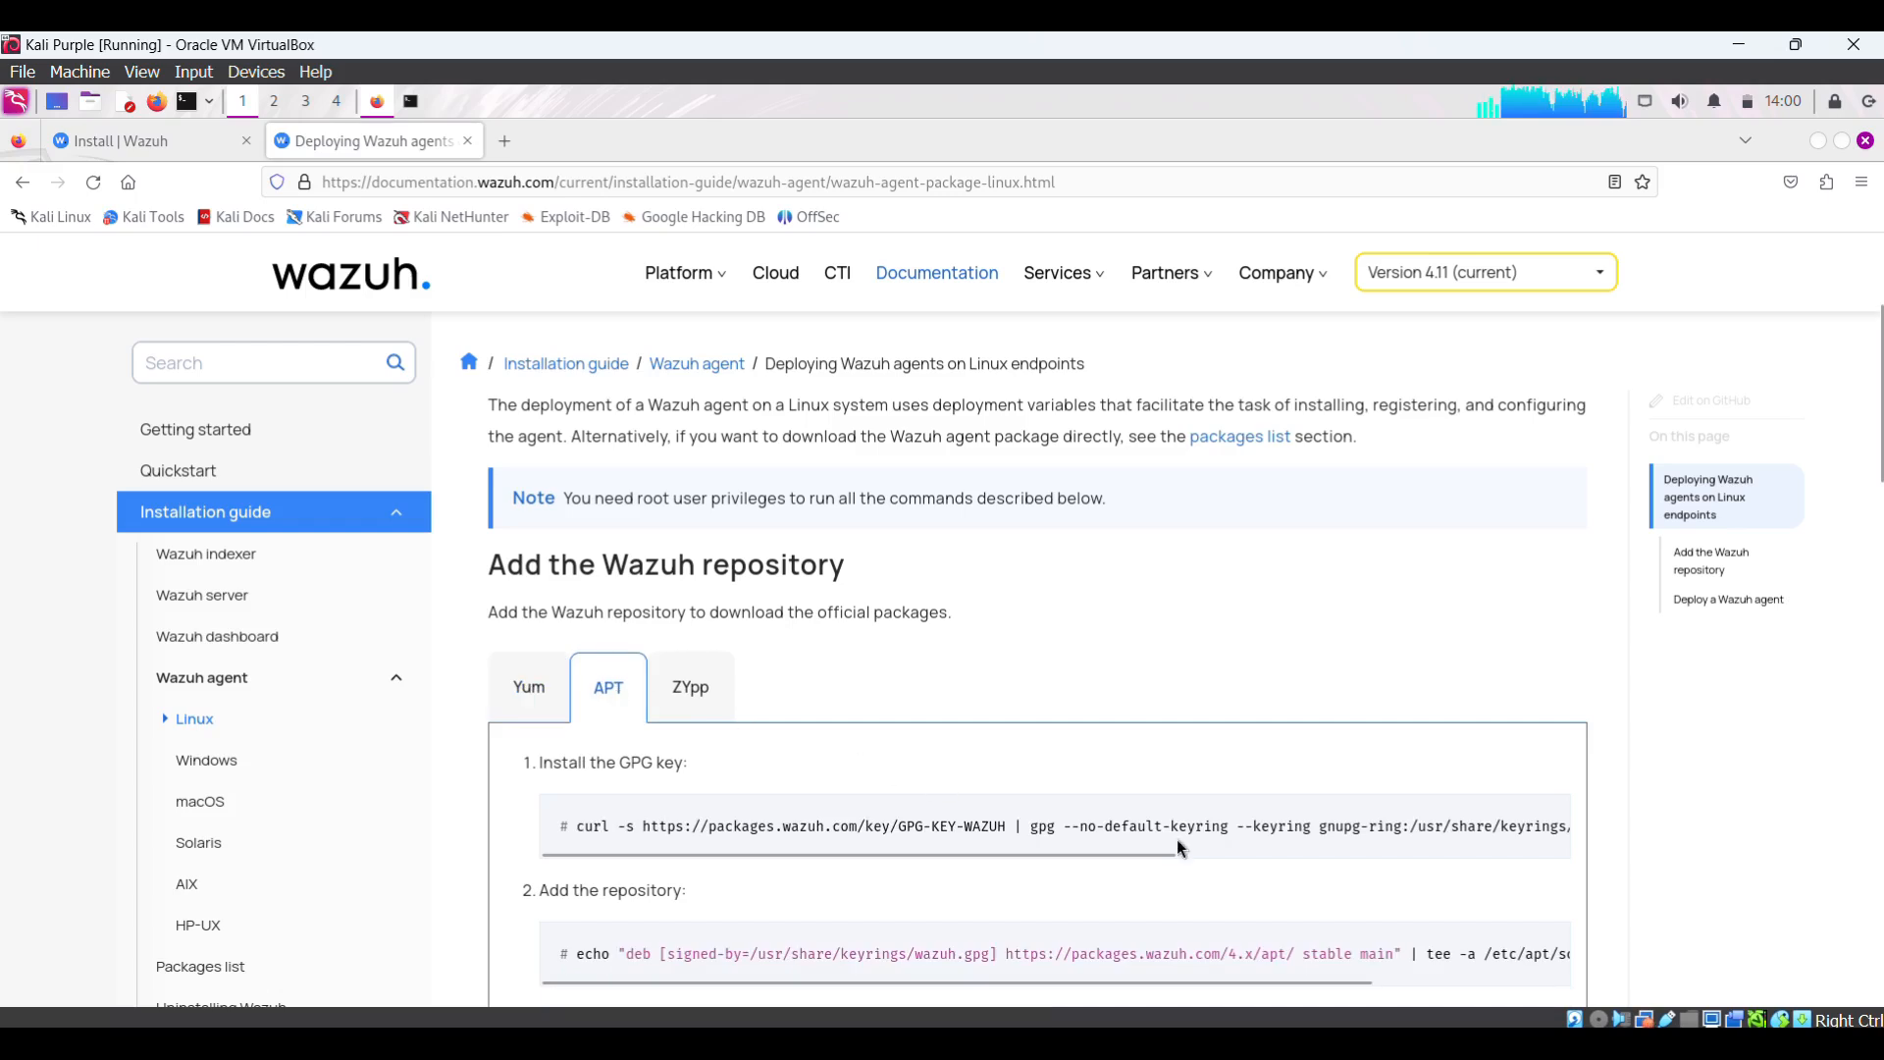
{"action": "left_click", "coordinate": [1549, 820]}
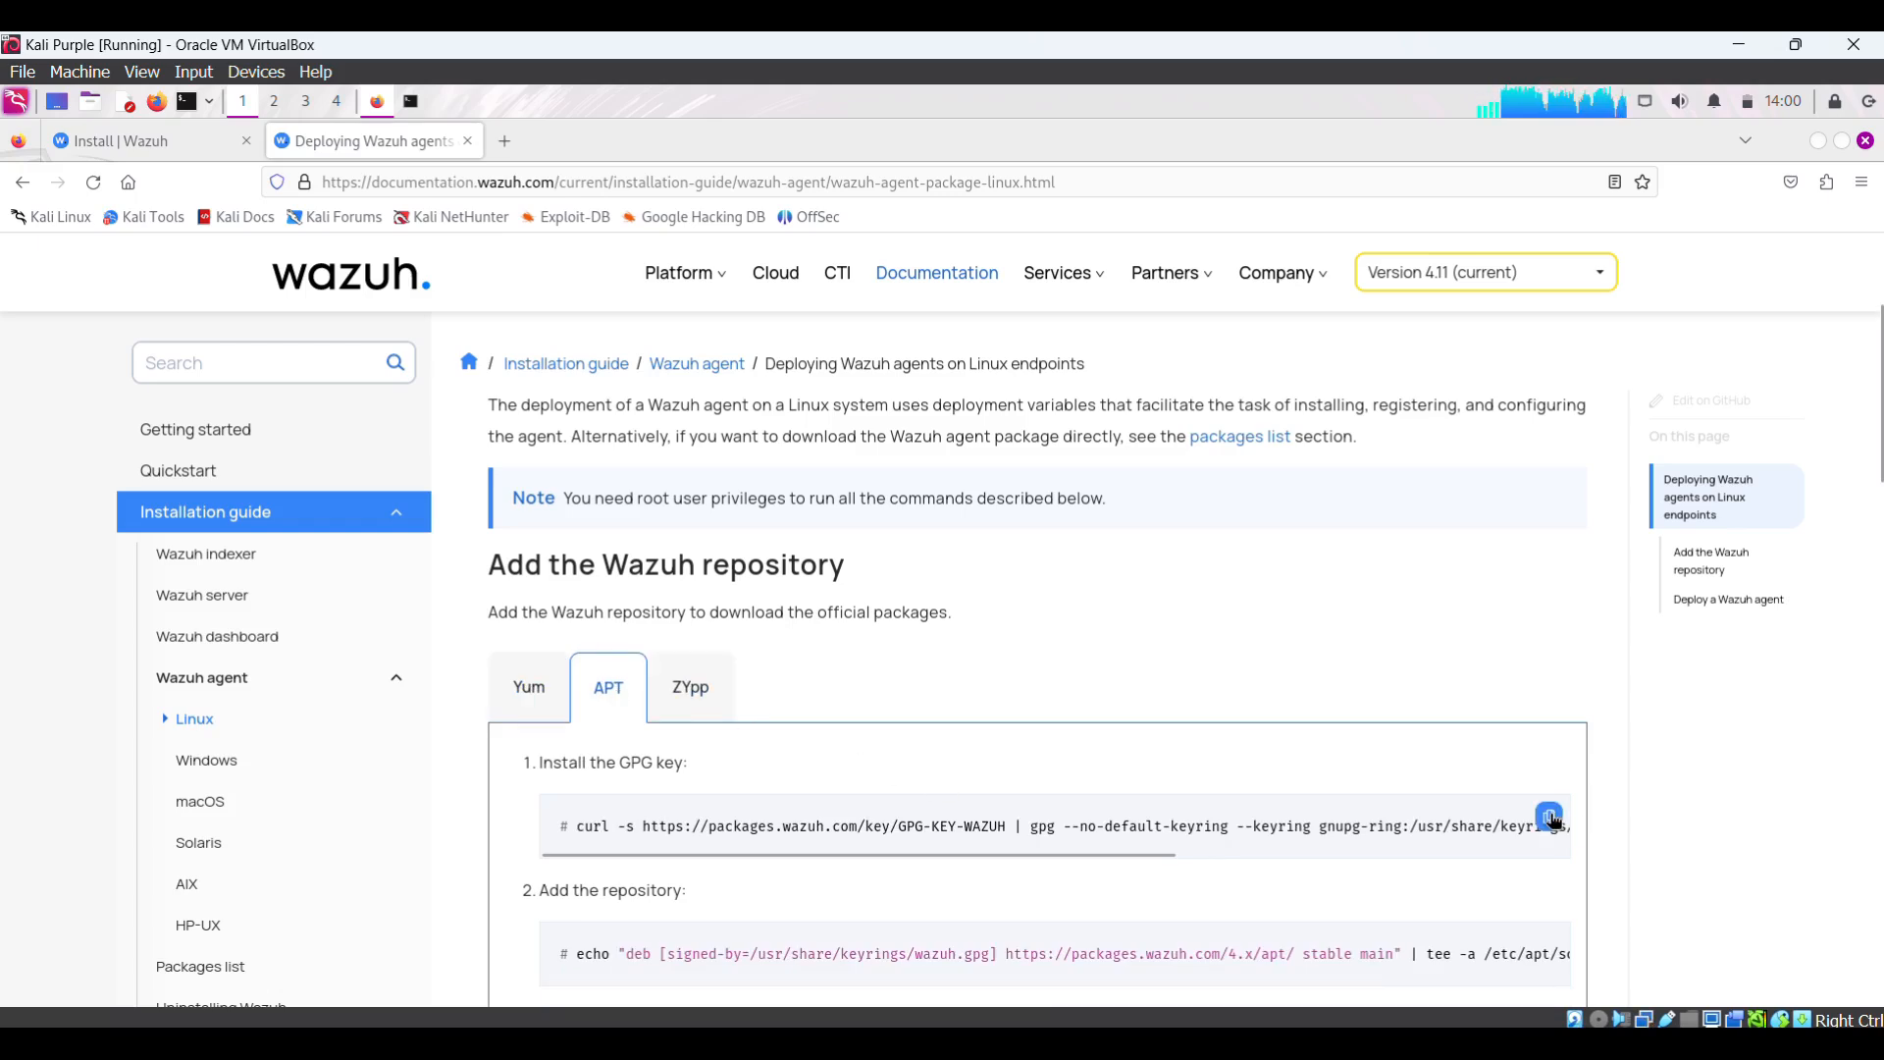
{"action": "left_click", "coordinate": [1550, 821]}
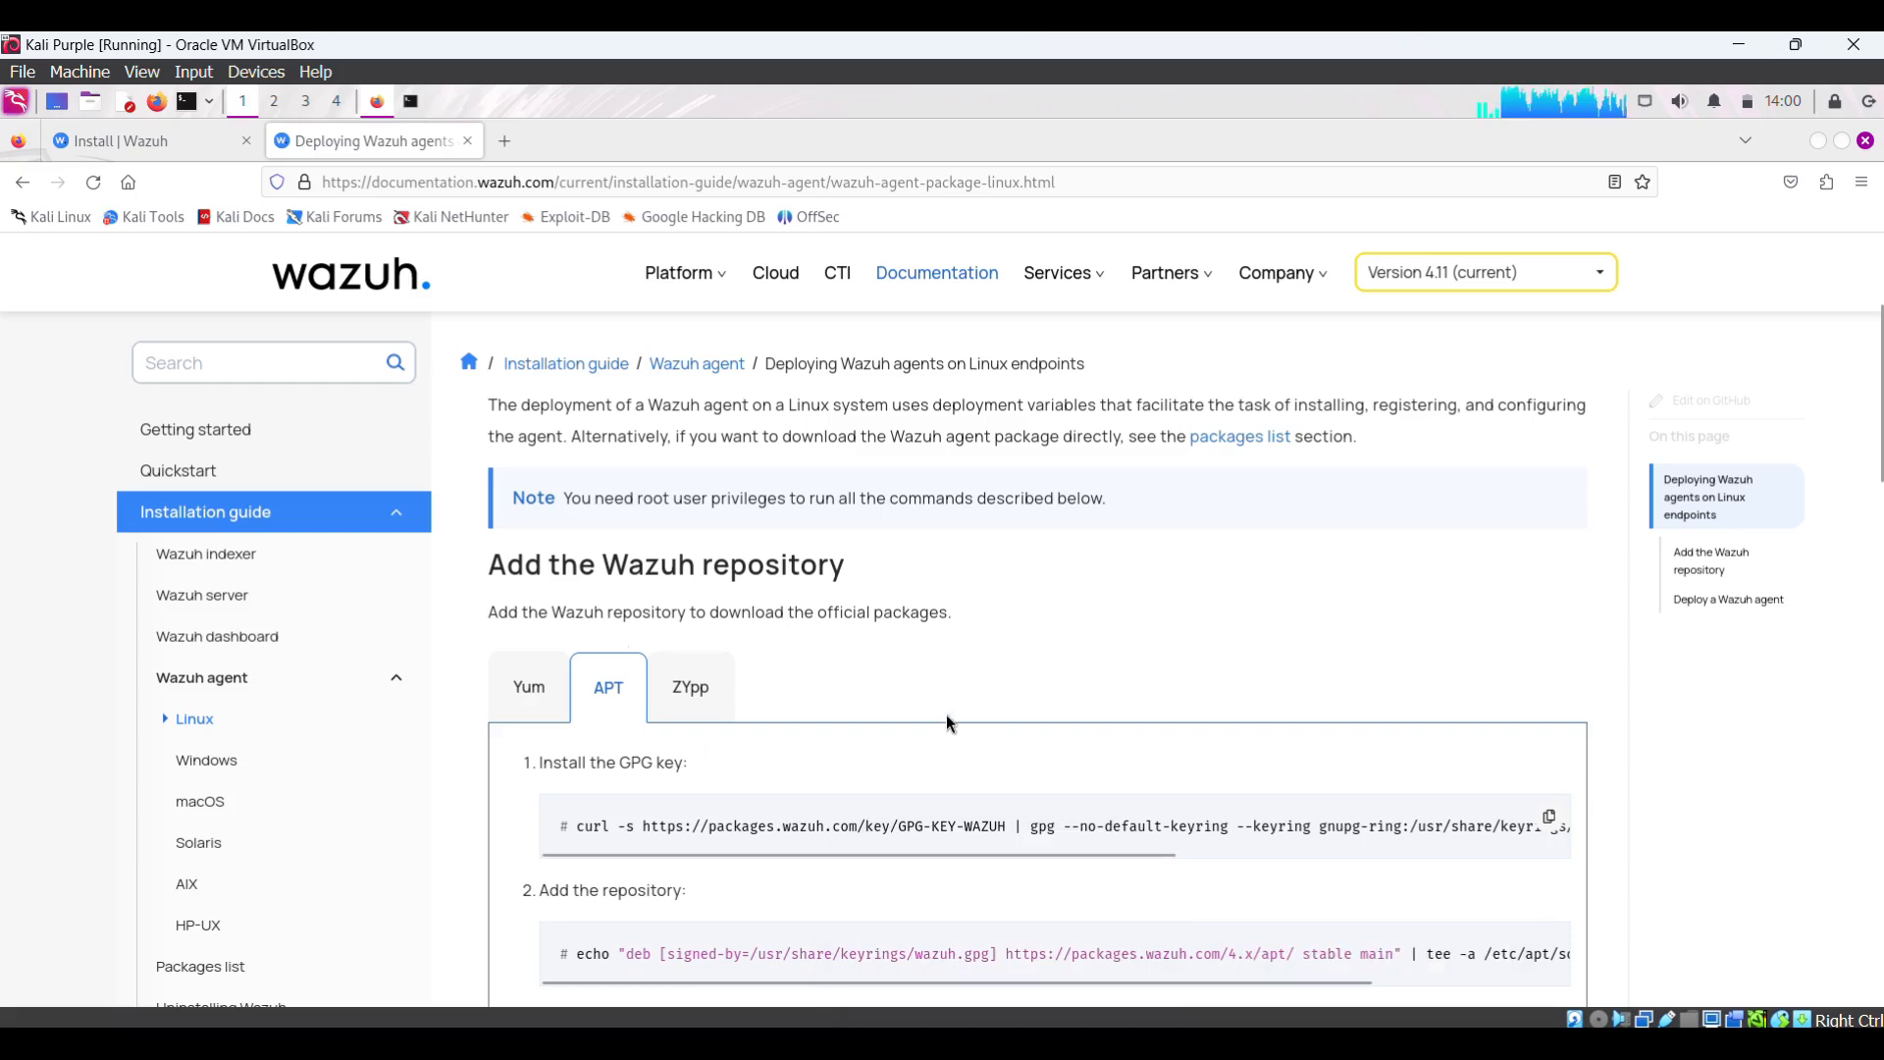
- Clear the Kali terminal and discard an accidentally pasted nmap command
{"action": "left_click", "coordinate": [411, 103]}
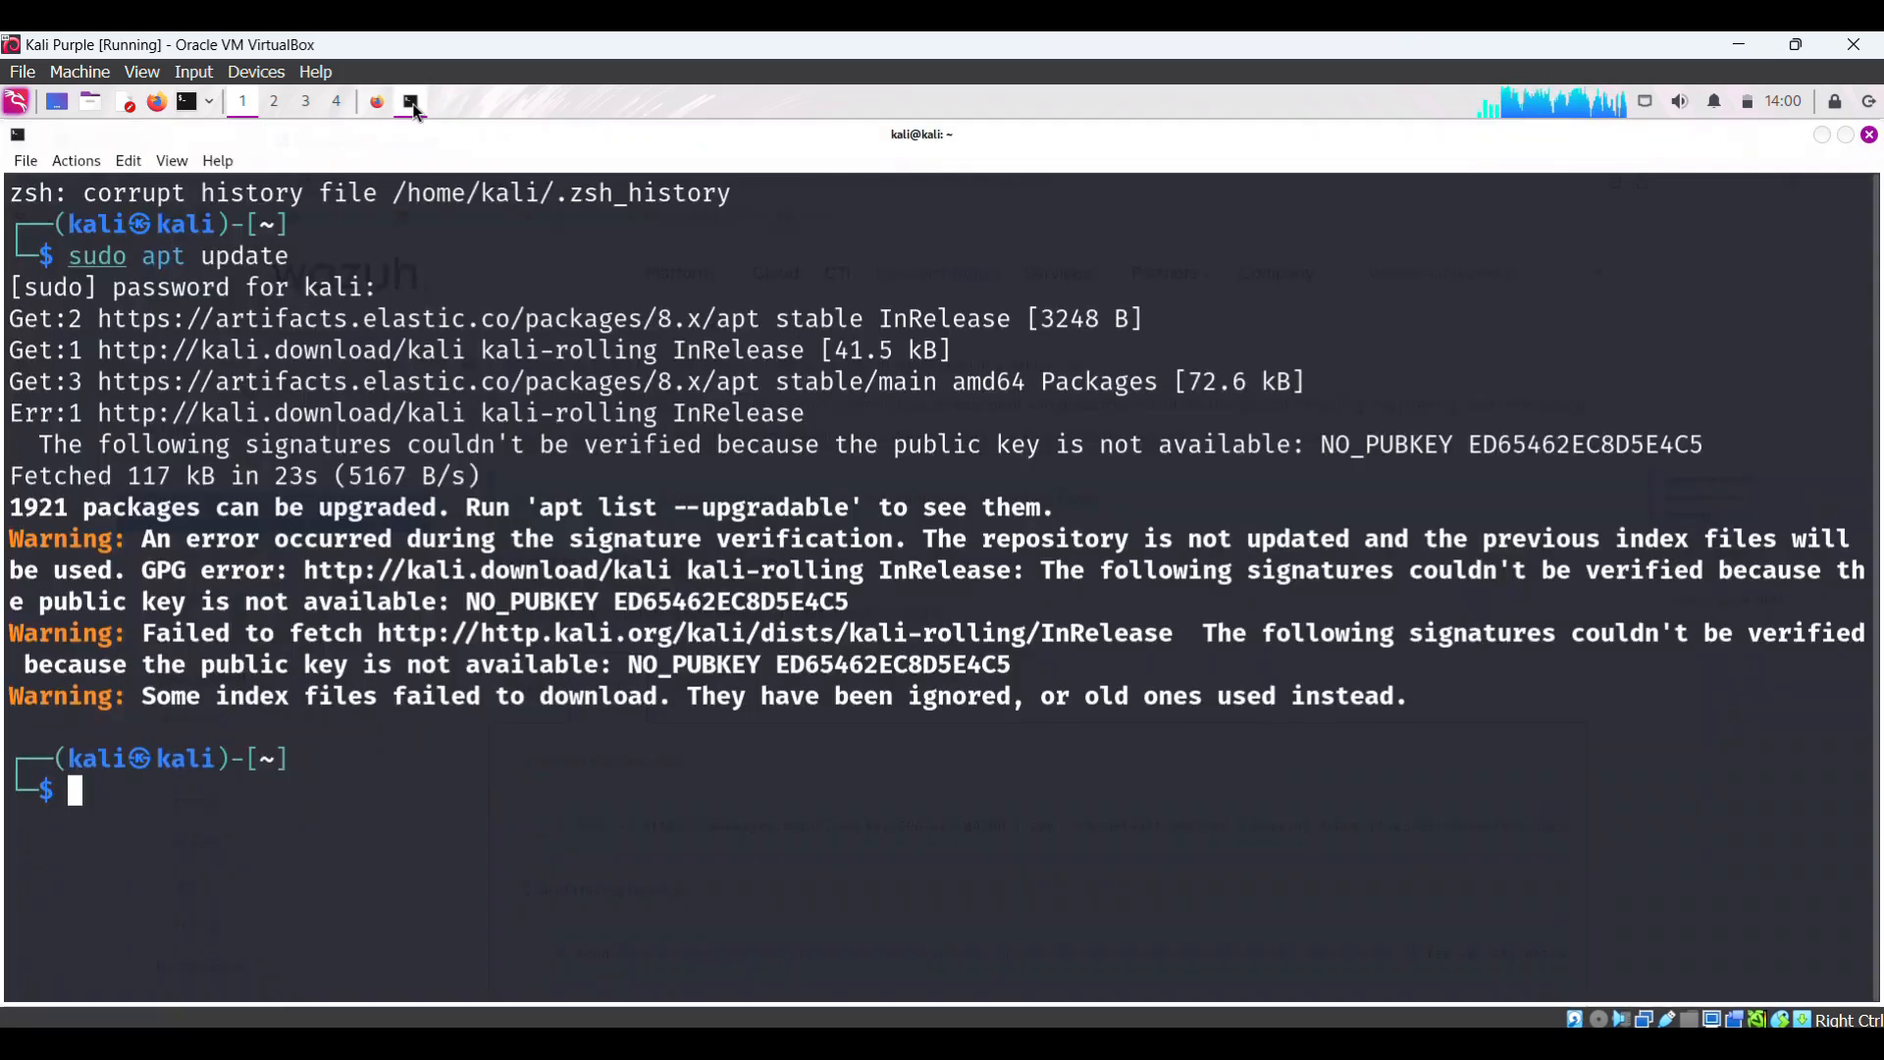
{"action": "type", "text": "clear"}
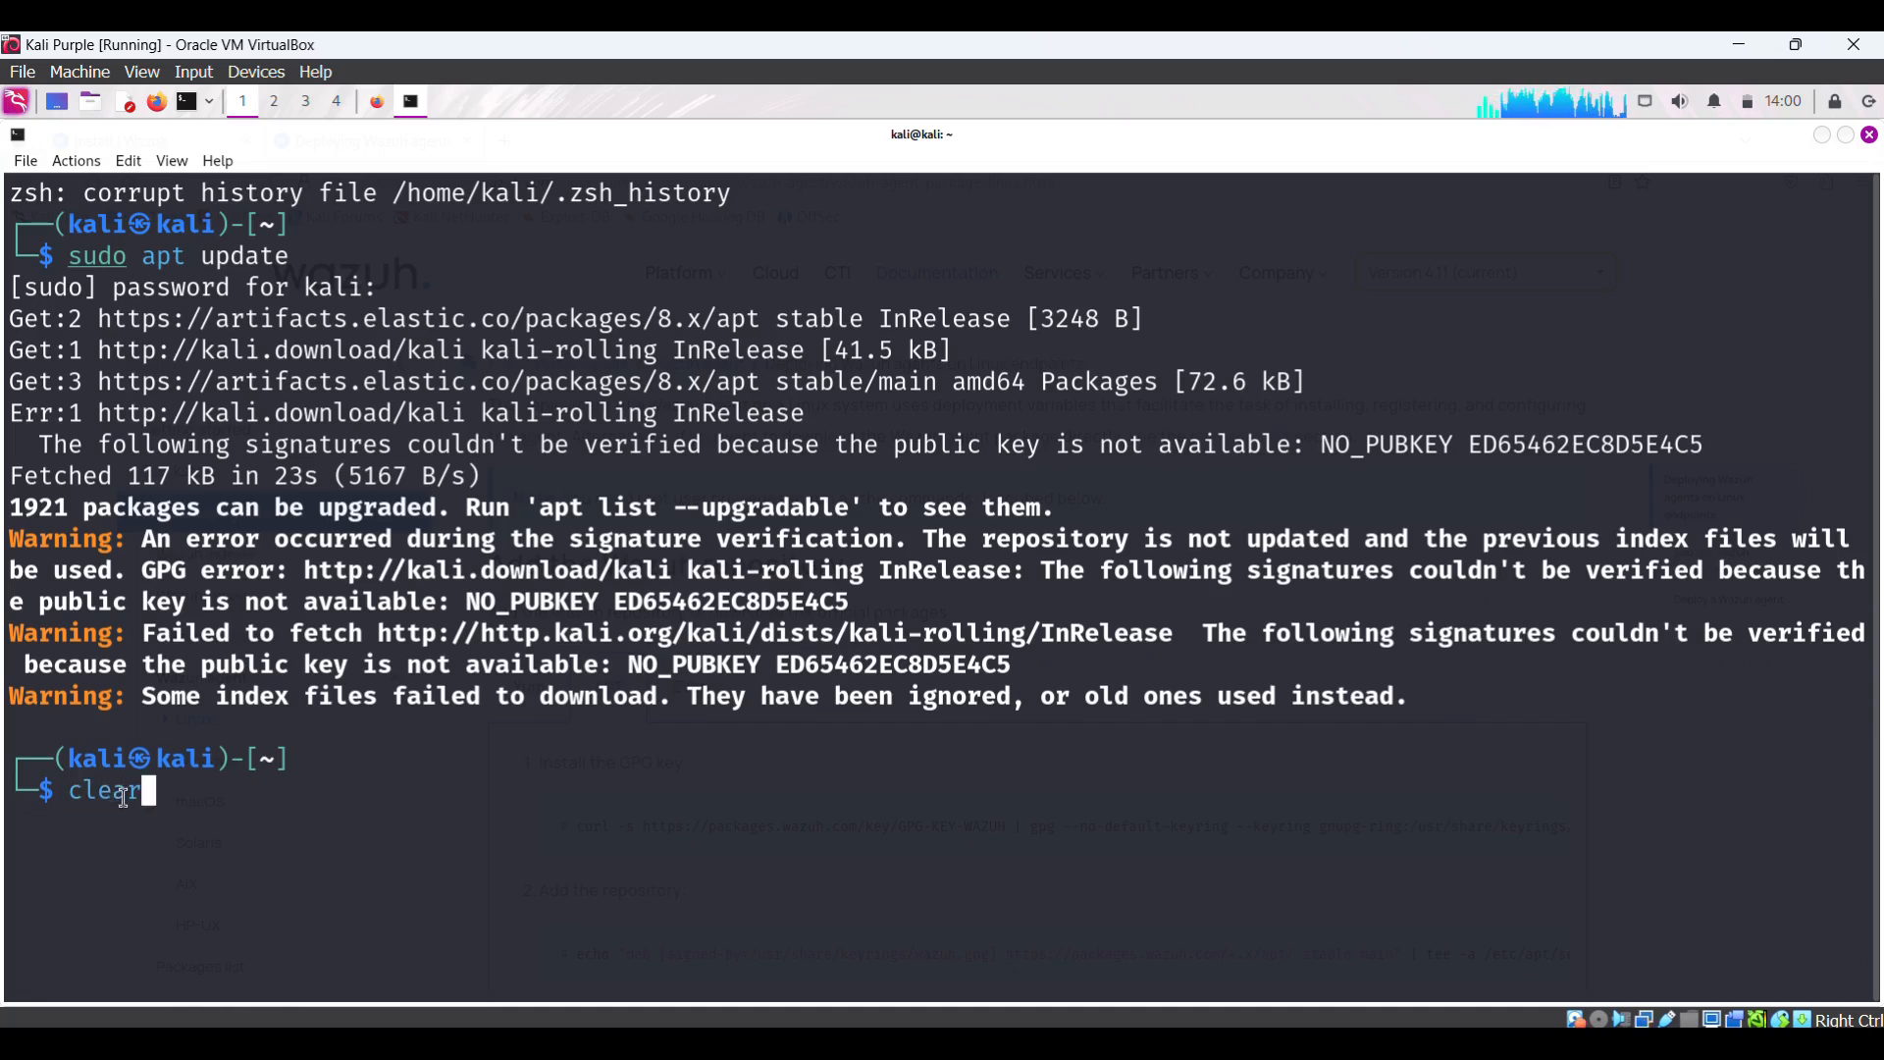
{"action": "key", "text": "Return"}
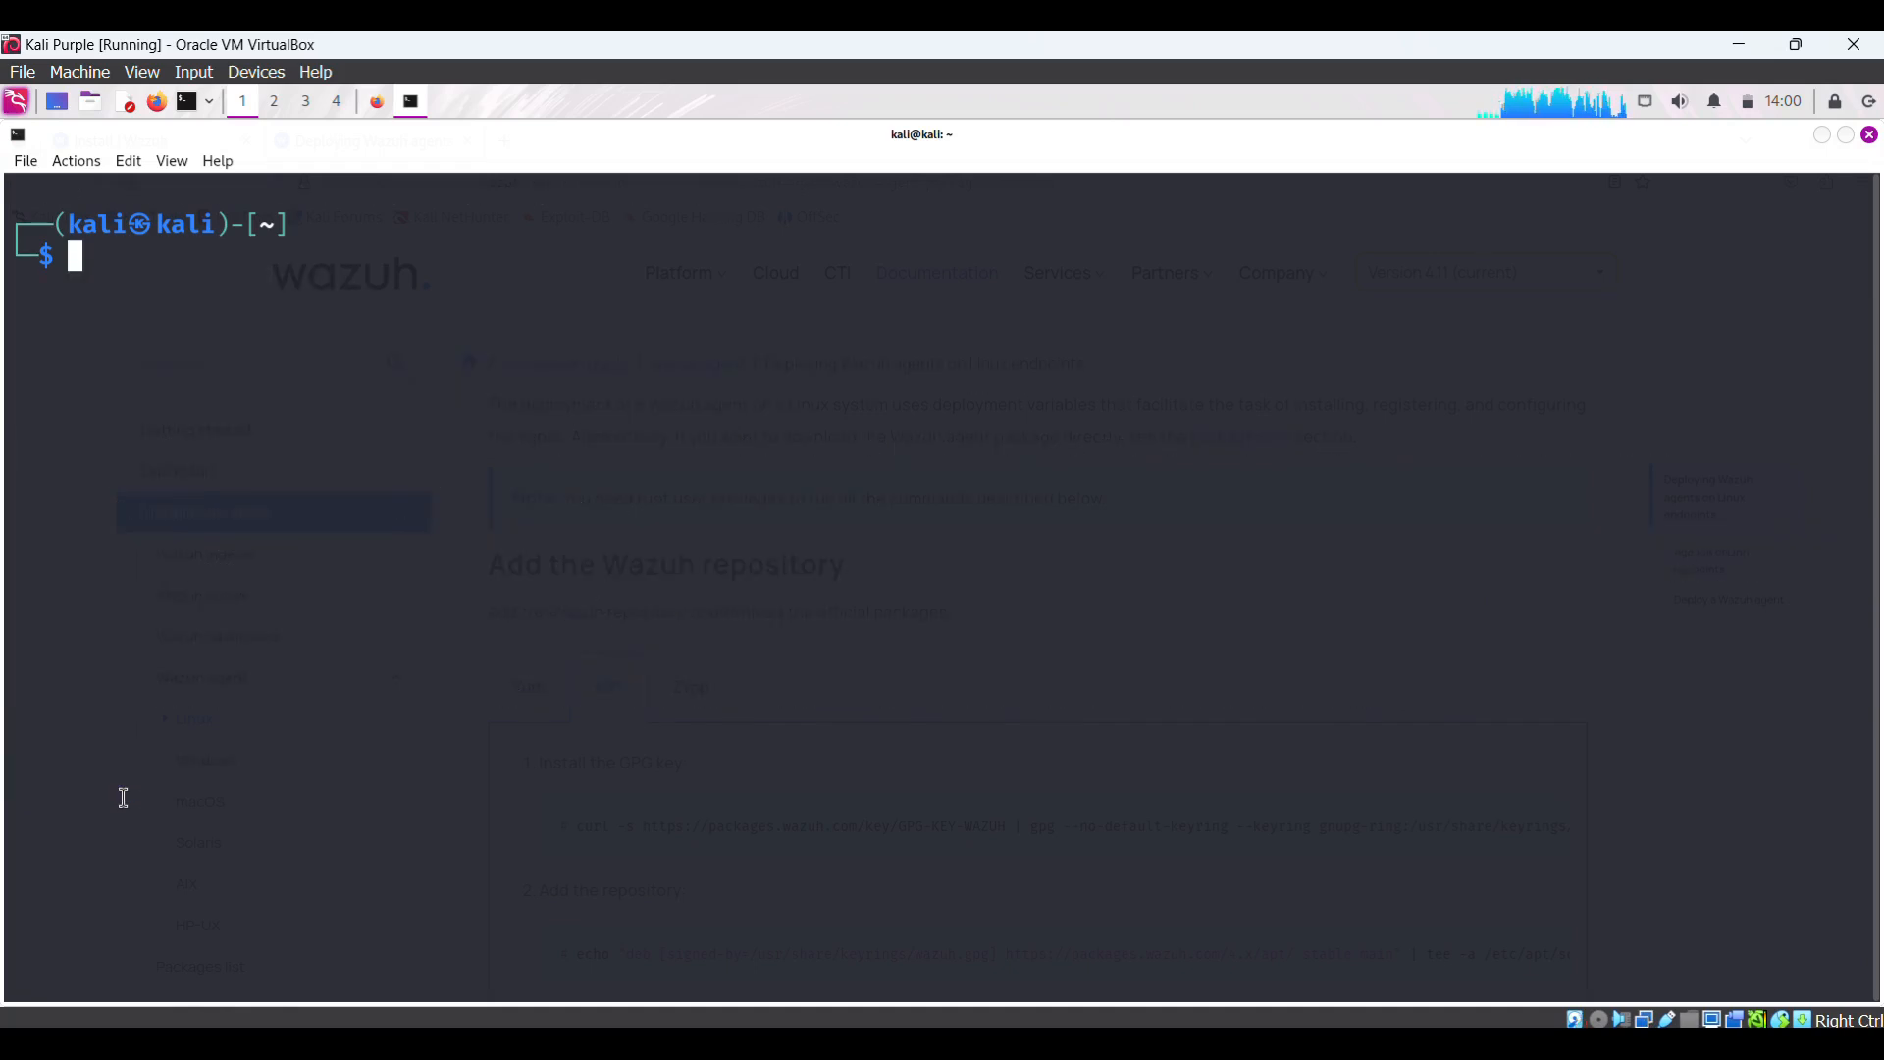
{"action": "right_click", "coordinate": [113, 275]}
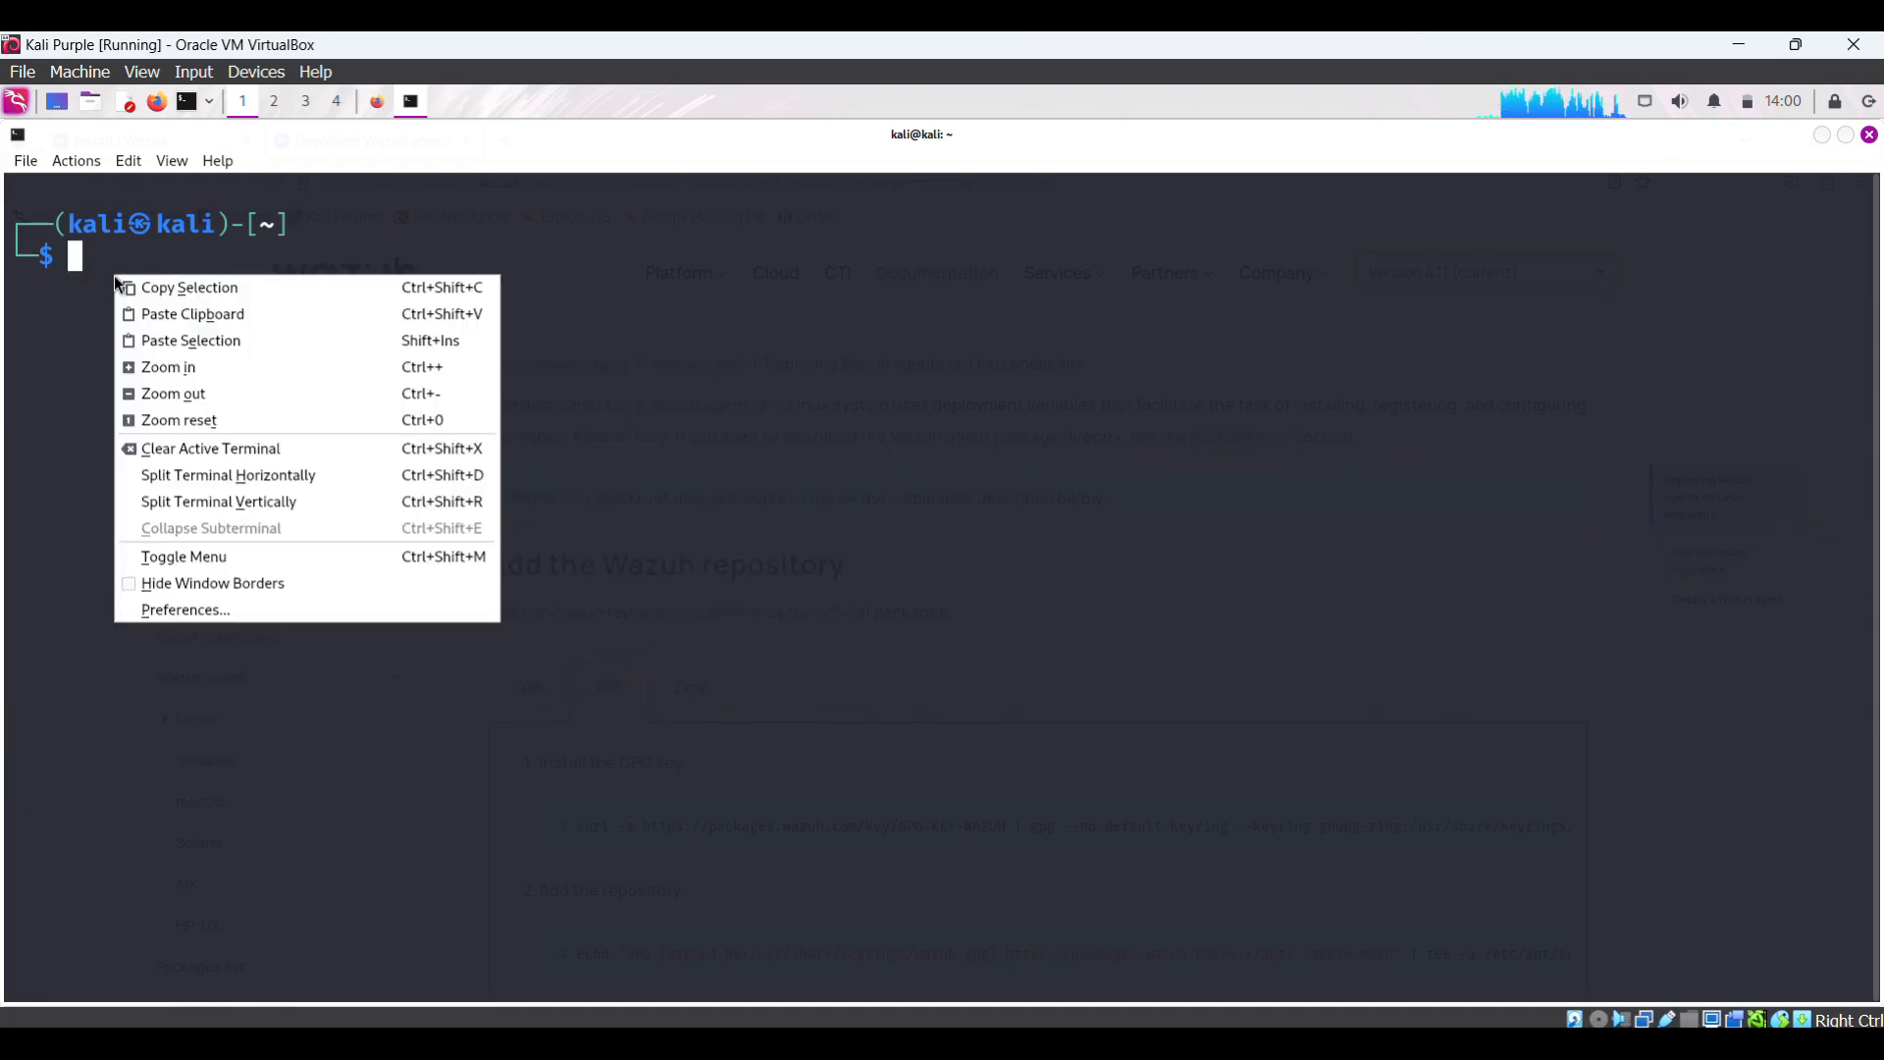
{"action": "left_click", "coordinate": [216, 340]}
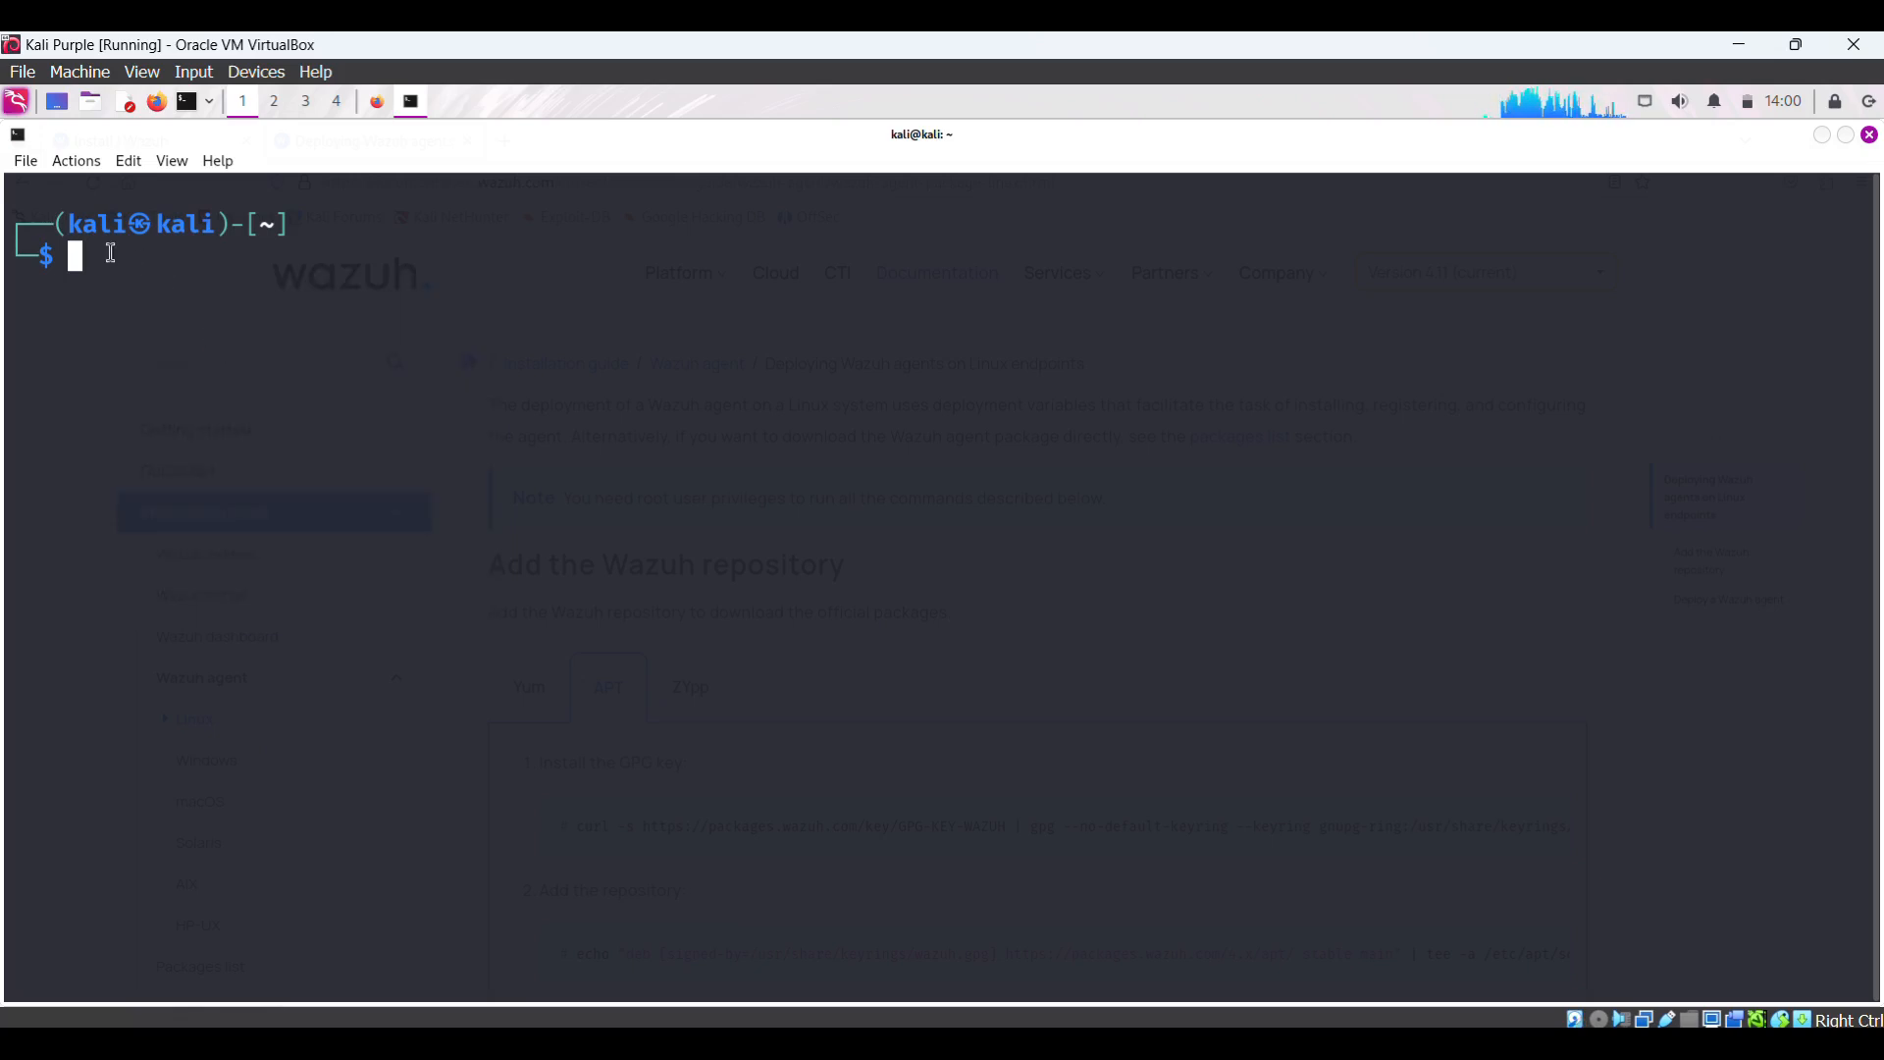
{"action": "key", "text": "ctrl+shift+v"}
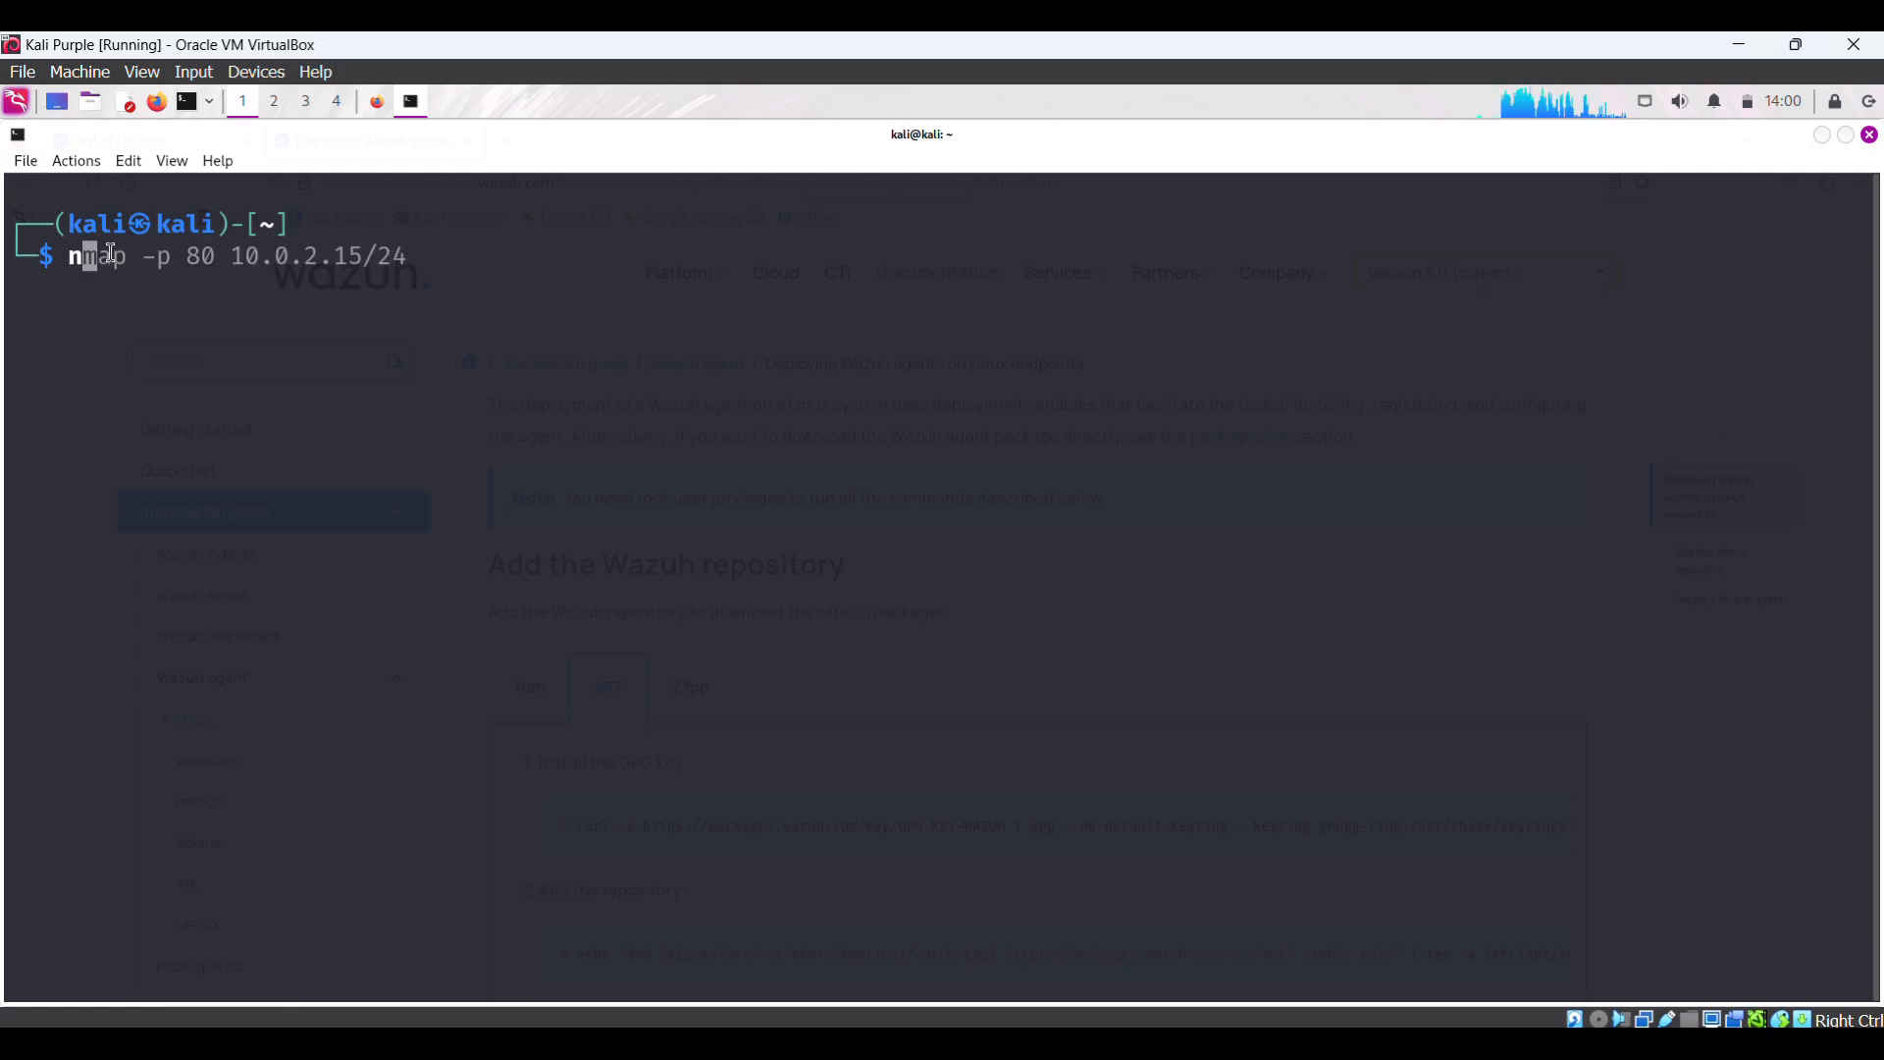
{"action": "key", "text": "ctrl+u"}
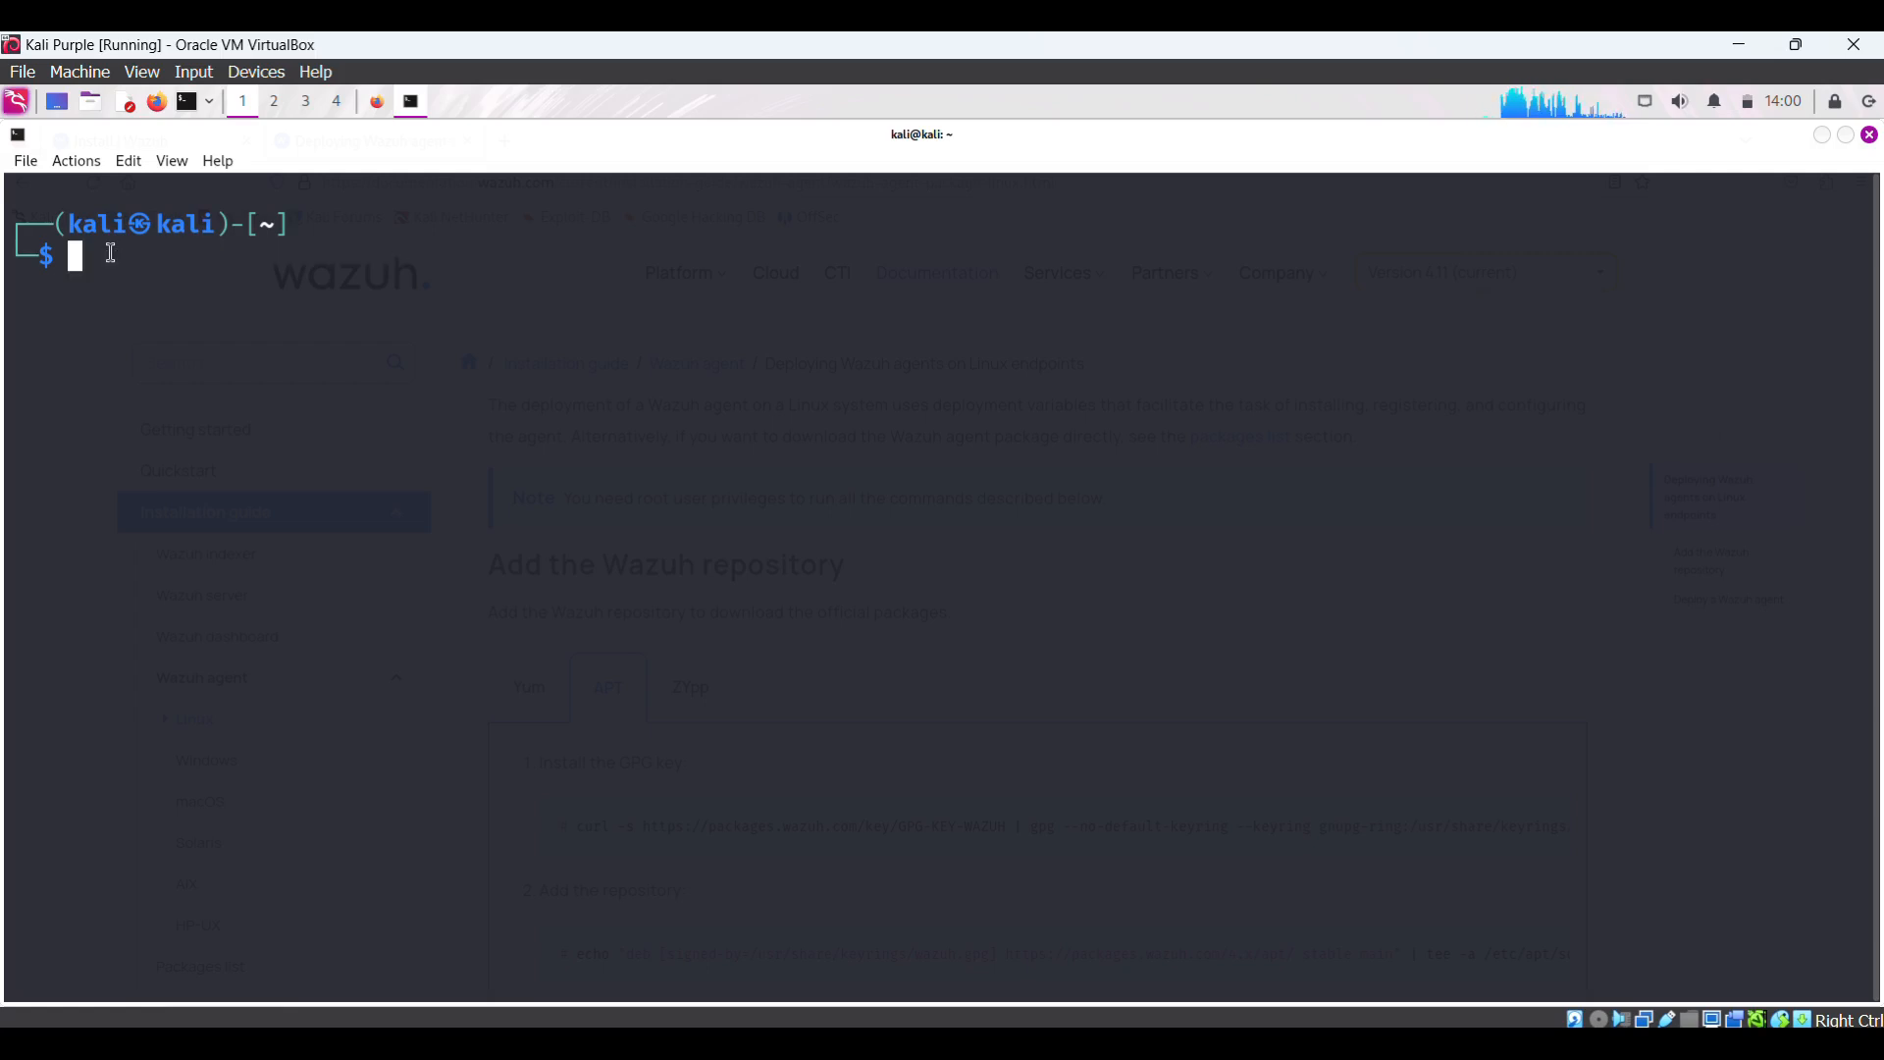
- Paste and run the GPG key import without sudo, then interrupt it after Permission denied errors
{"action": "right_click", "coordinate": [113, 254]}
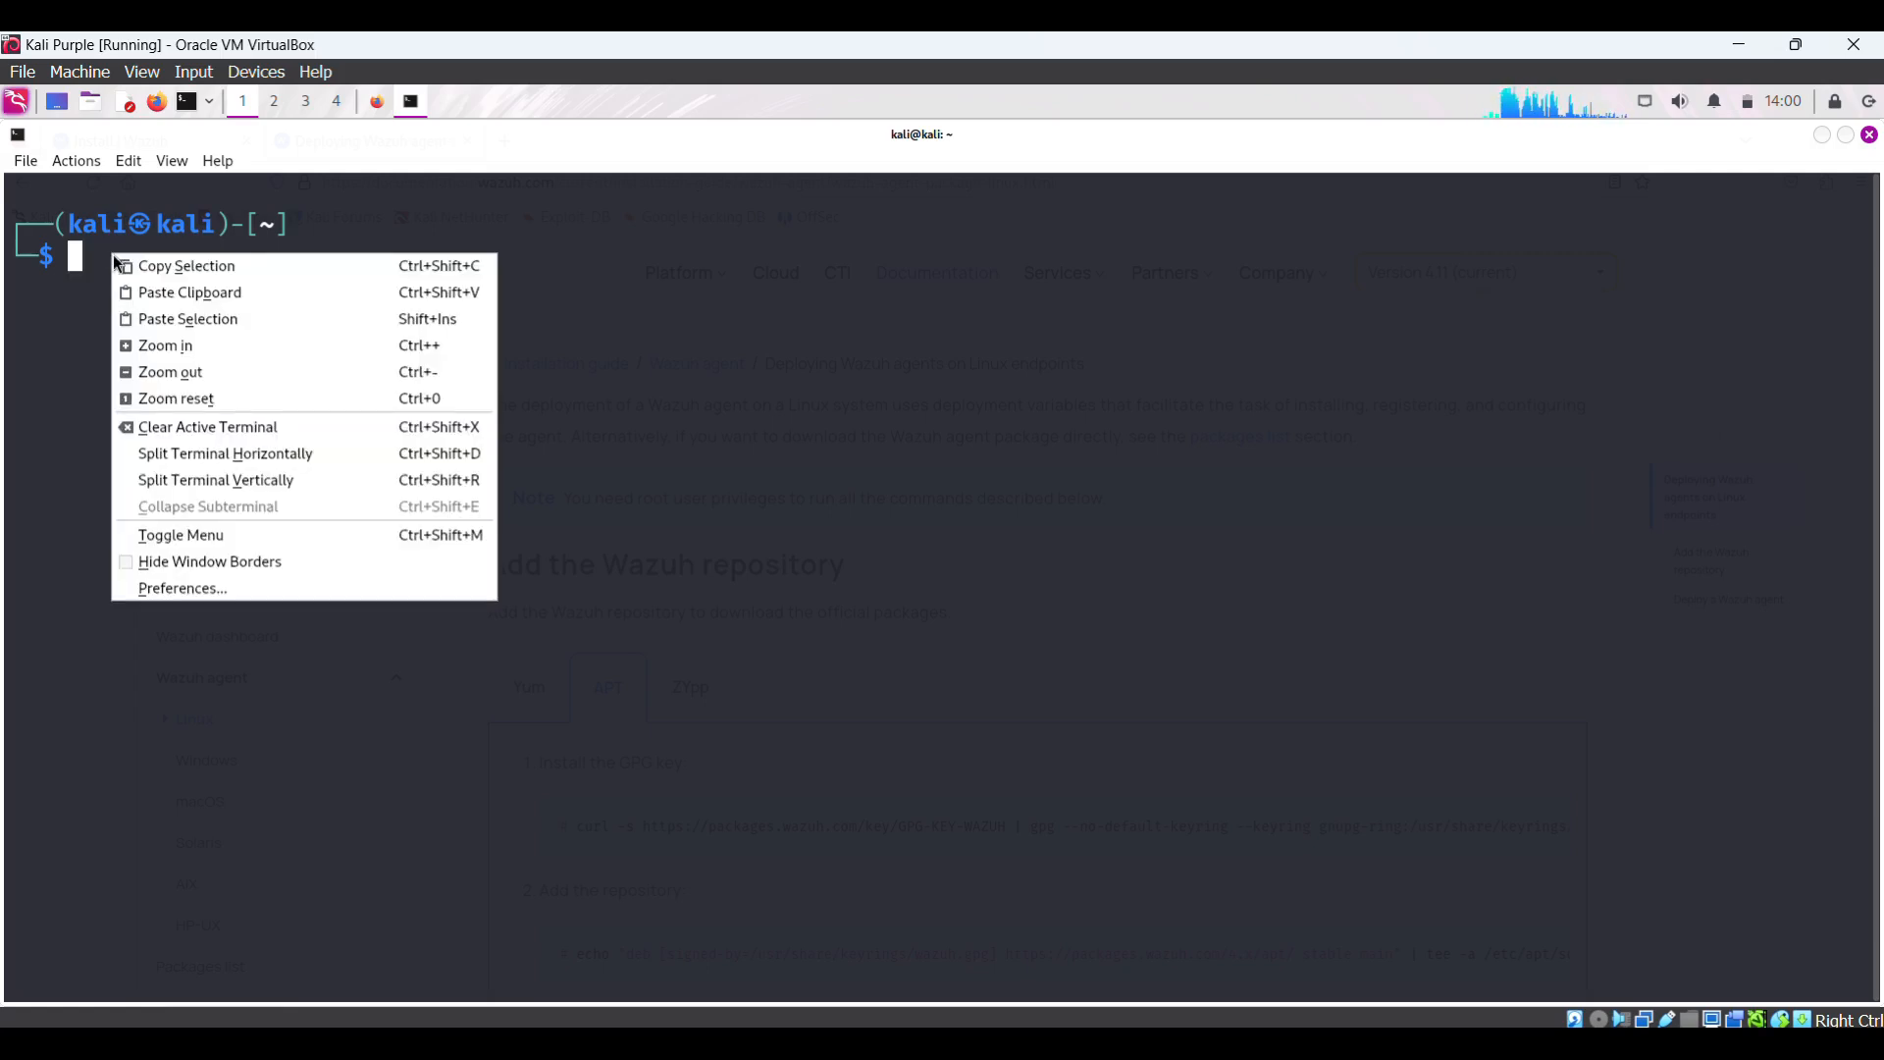
{"action": "left_click", "coordinate": [221, 302]}
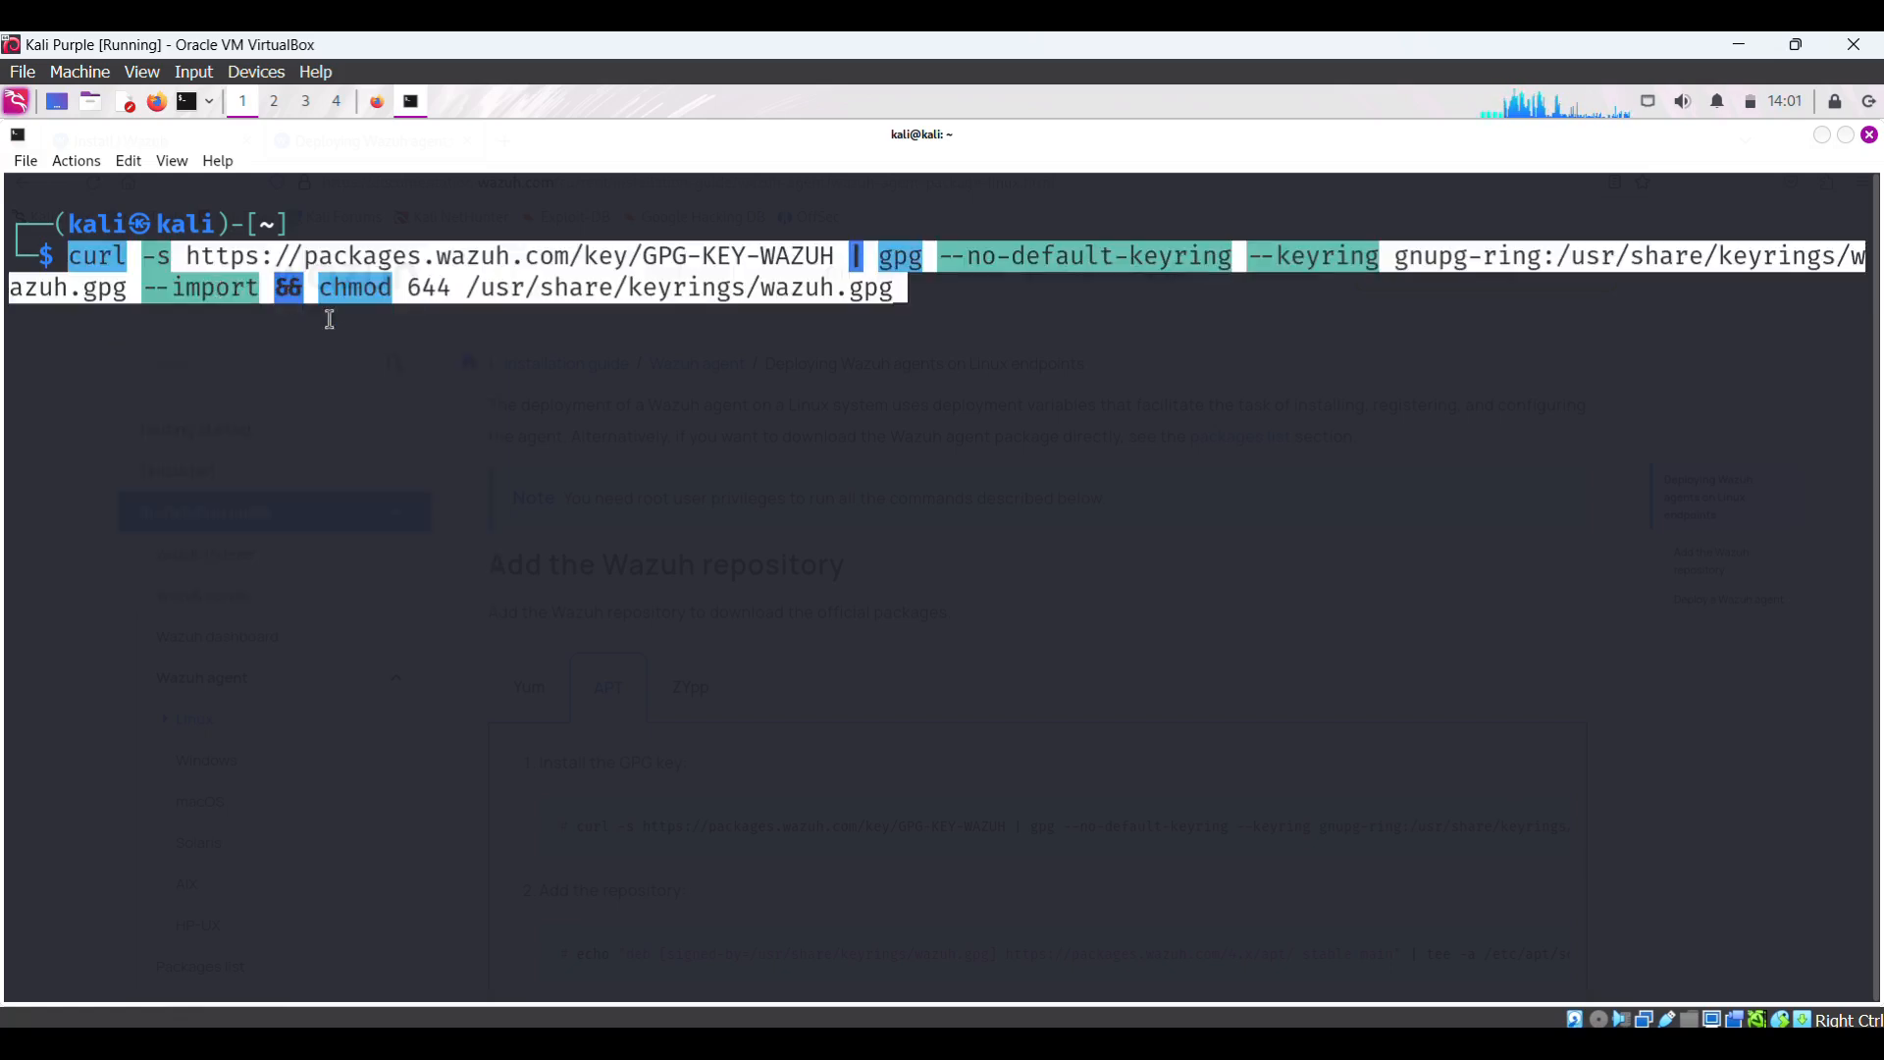
{"action": "key", "text": "Return"}
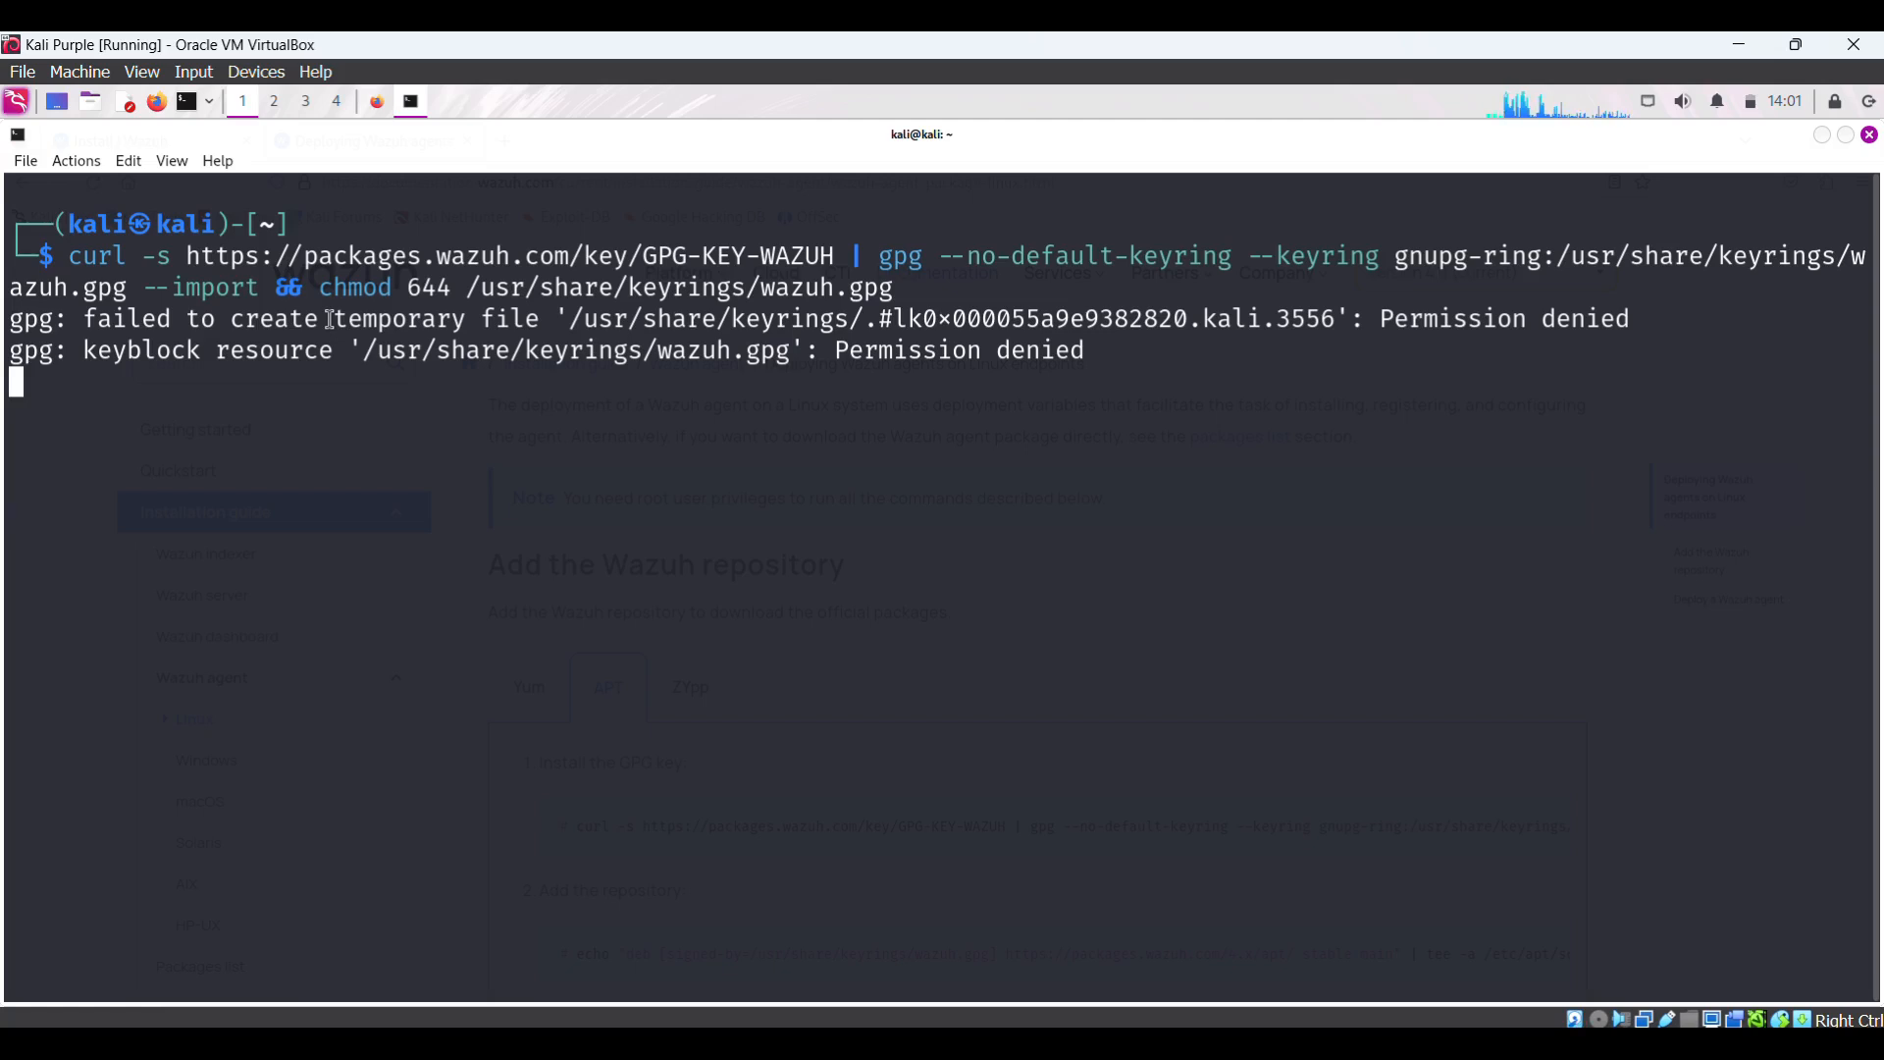
{"action": "key", "text": "ctrl+c"}
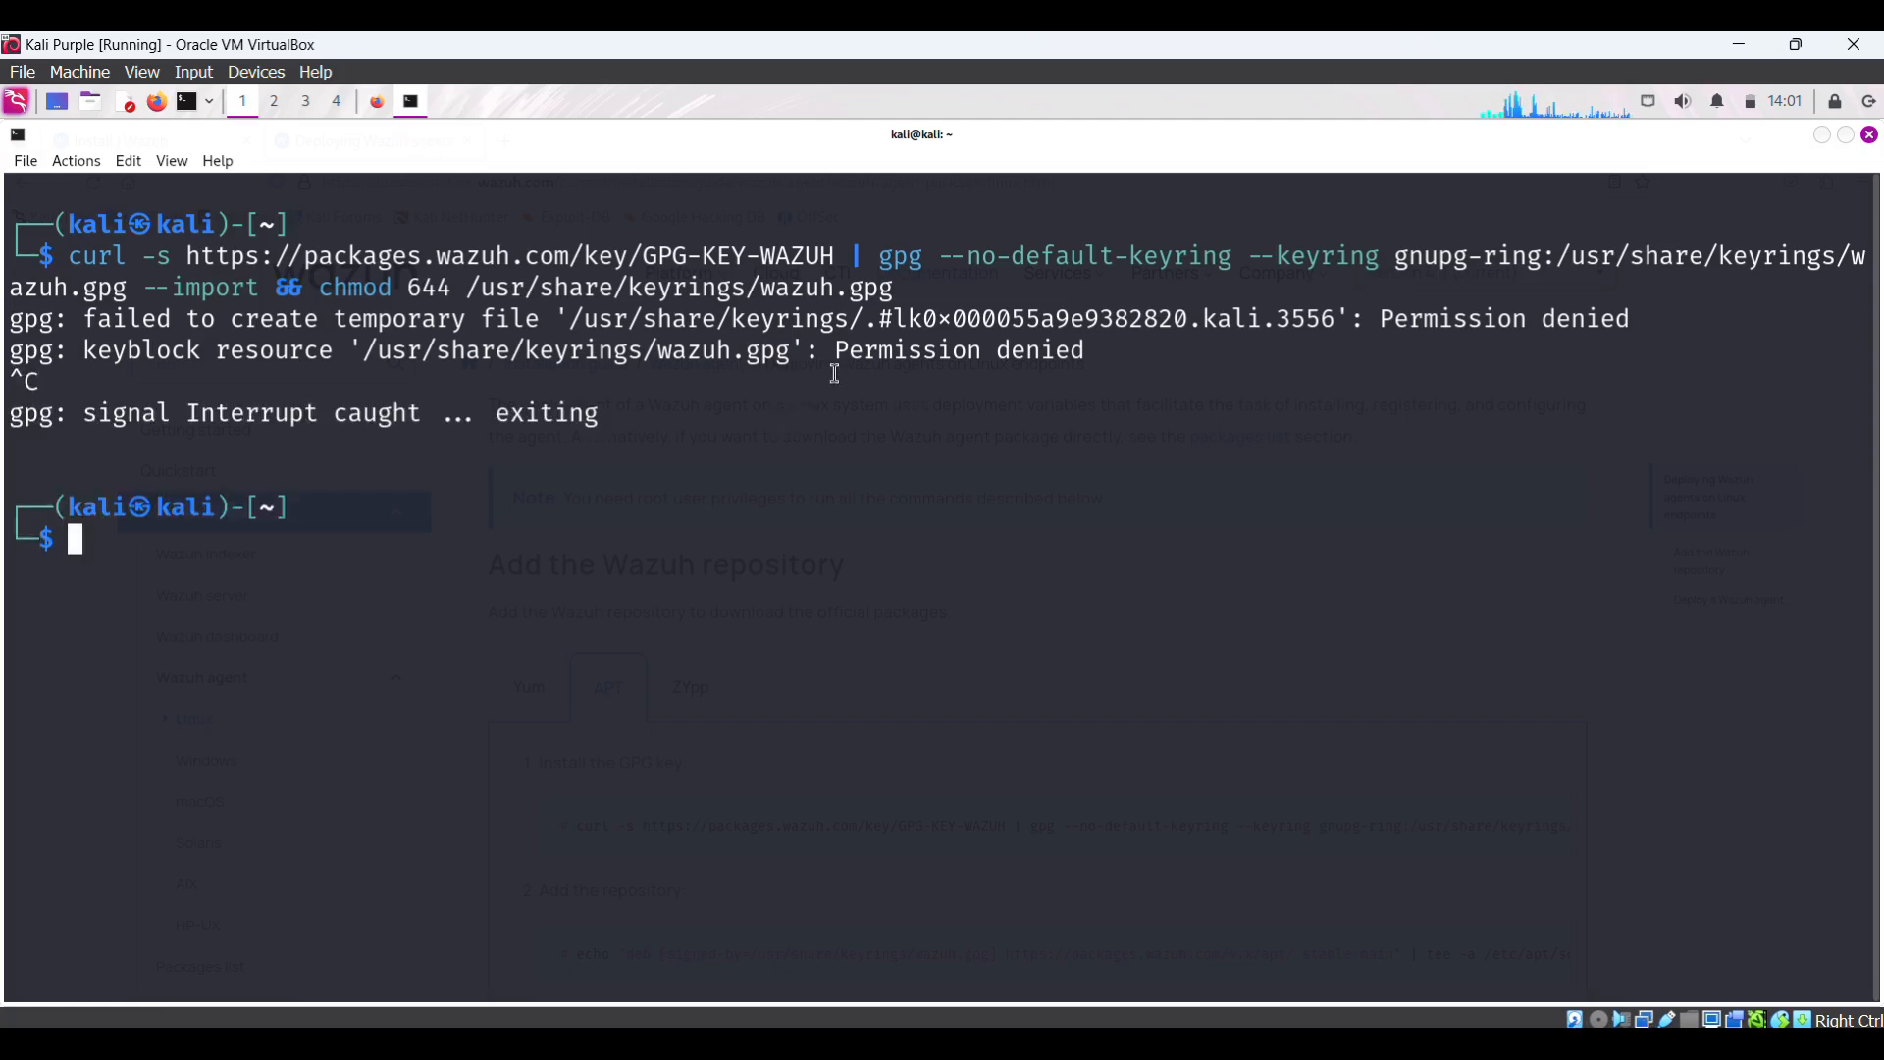
{"action": "left_click", "coordinate": [218, 107]}
- Launch Root Terminal Emulator, authenticate with the password, and maximize its window
{"action": "left_click", "coordinate": [255, 138]}
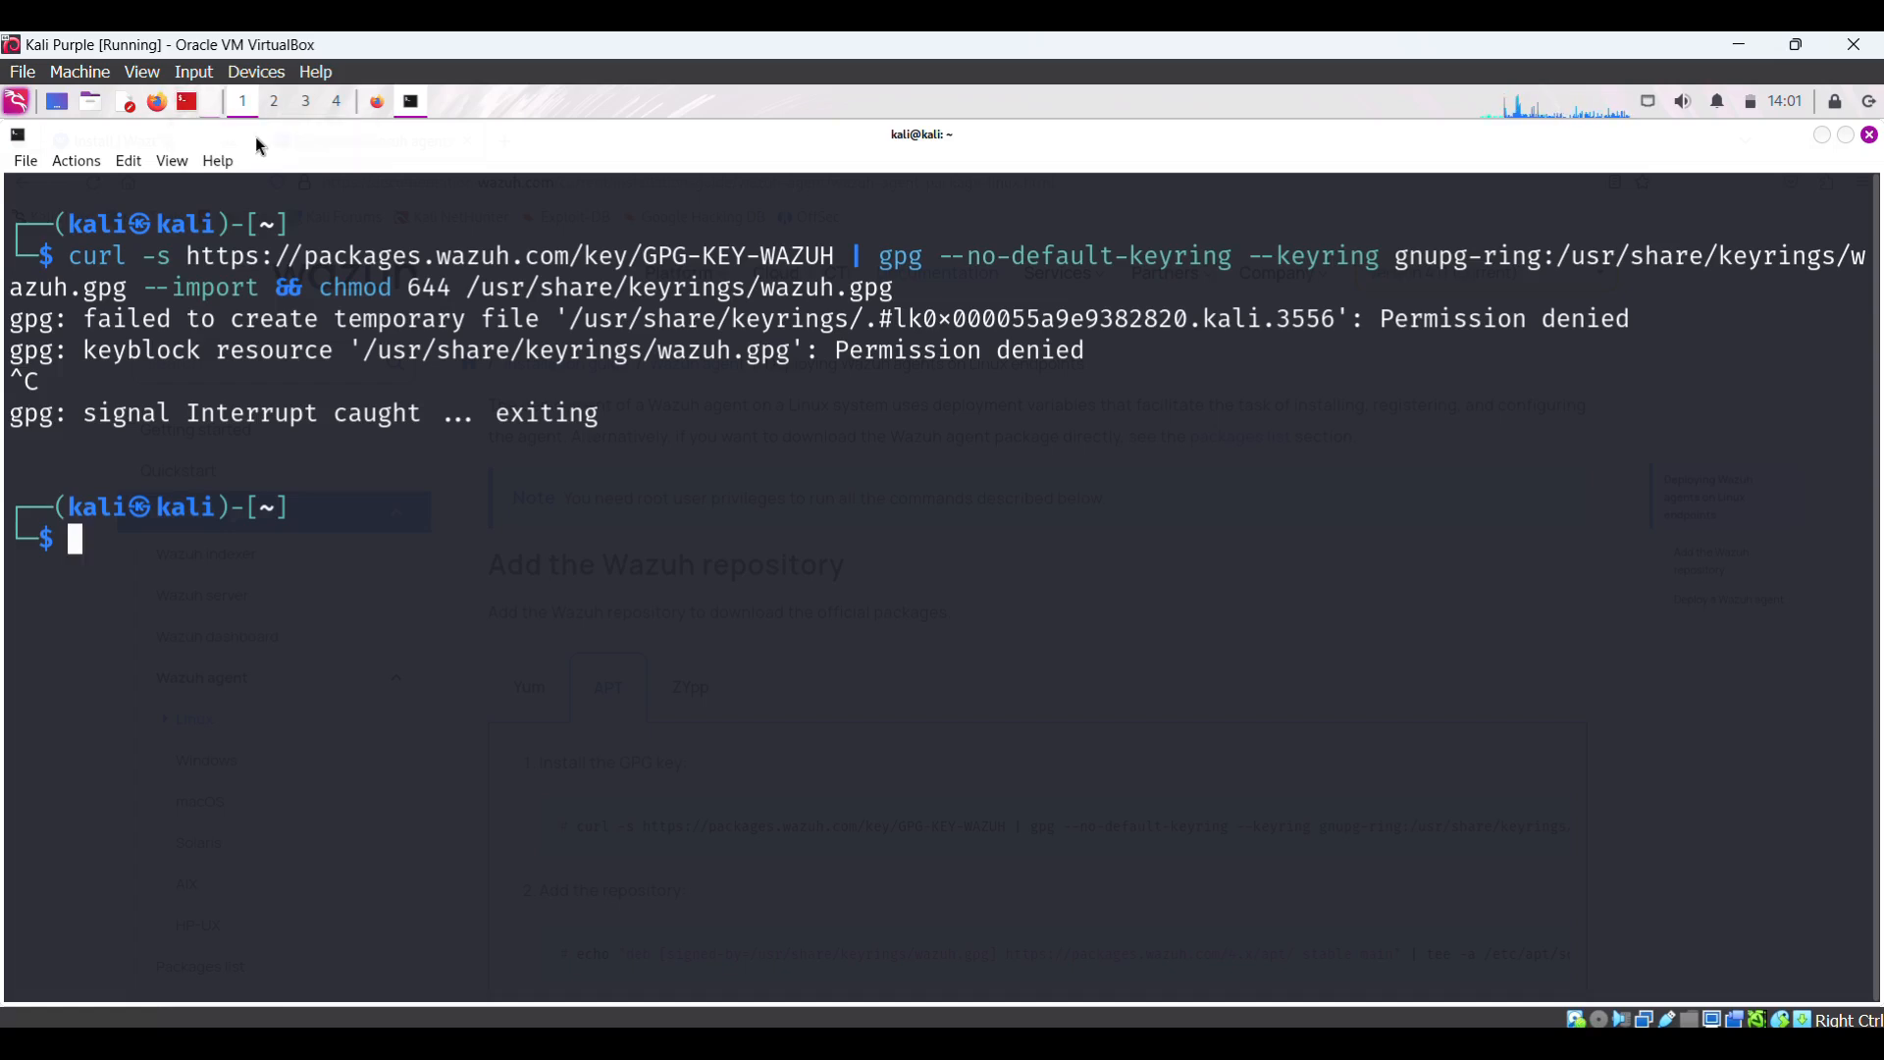
{"action": "type", "text": "kali"}
{"action": "key", "text": "Return"}
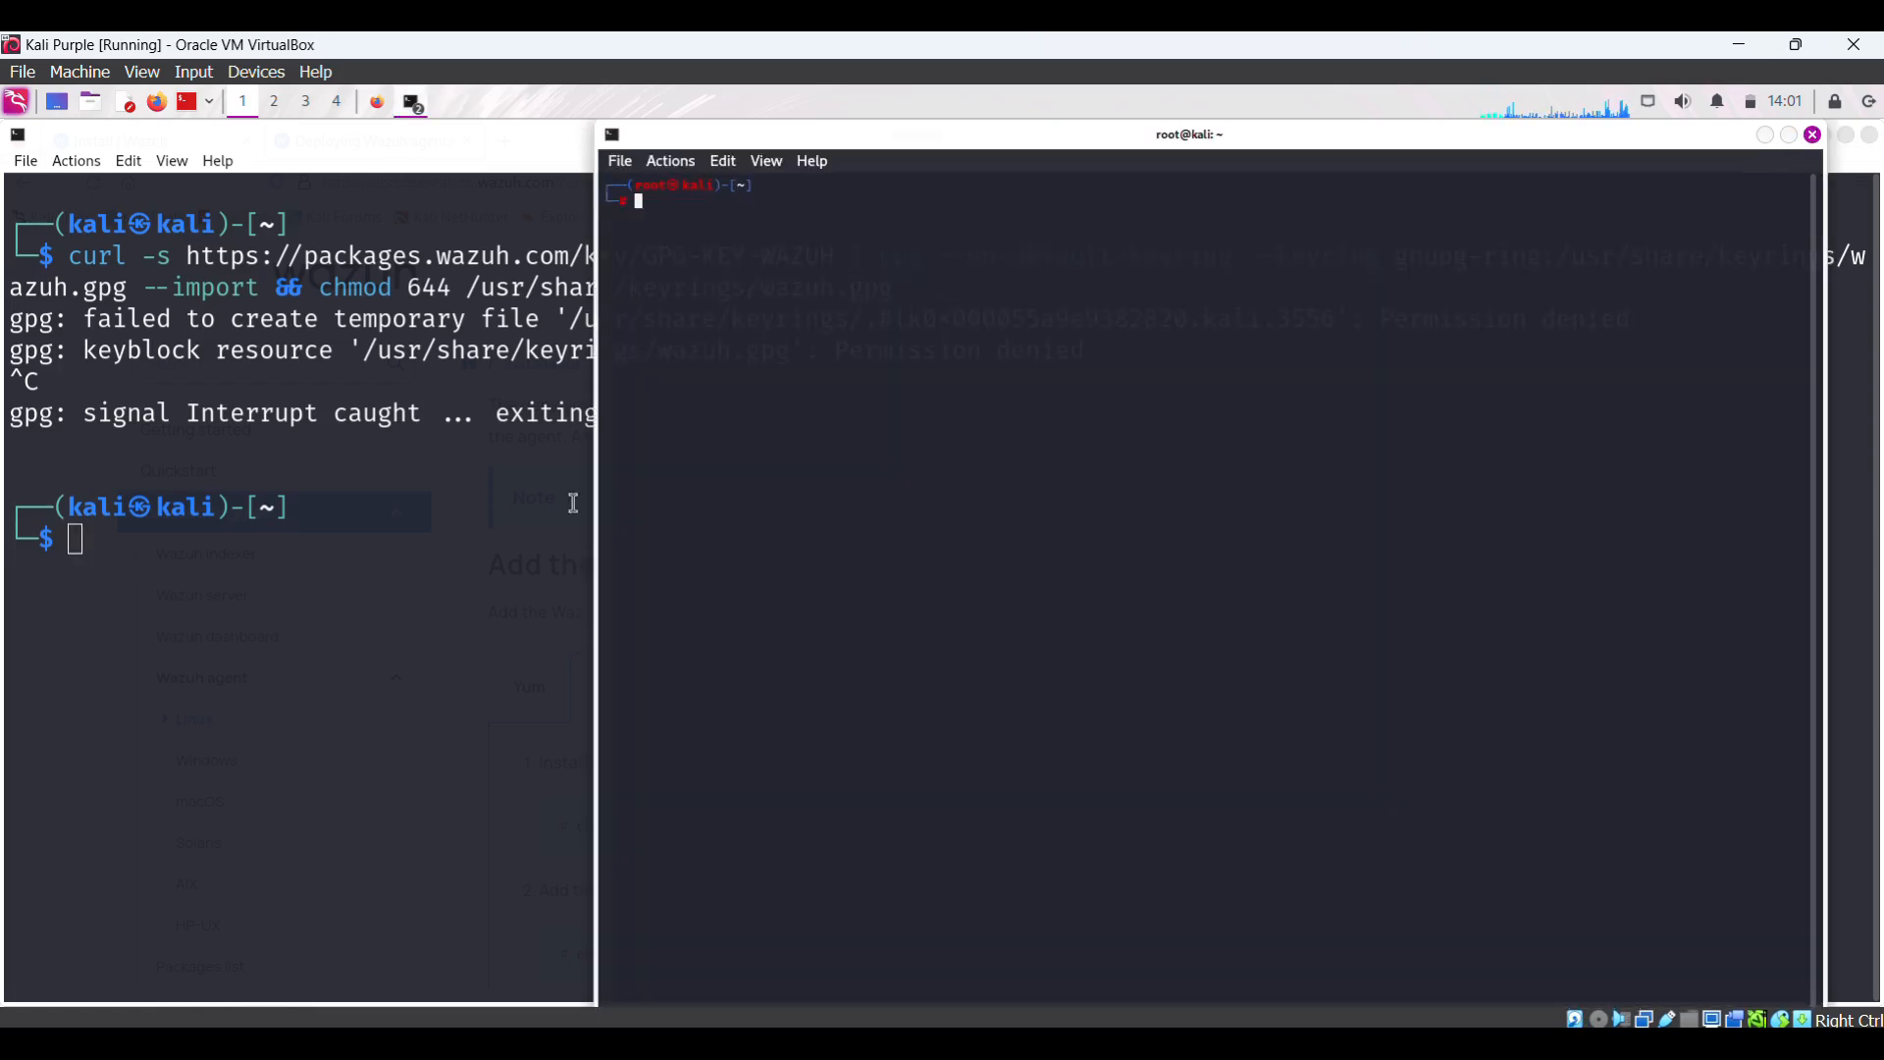
{"action": "left_click", "coordinate": [1790, 136]}
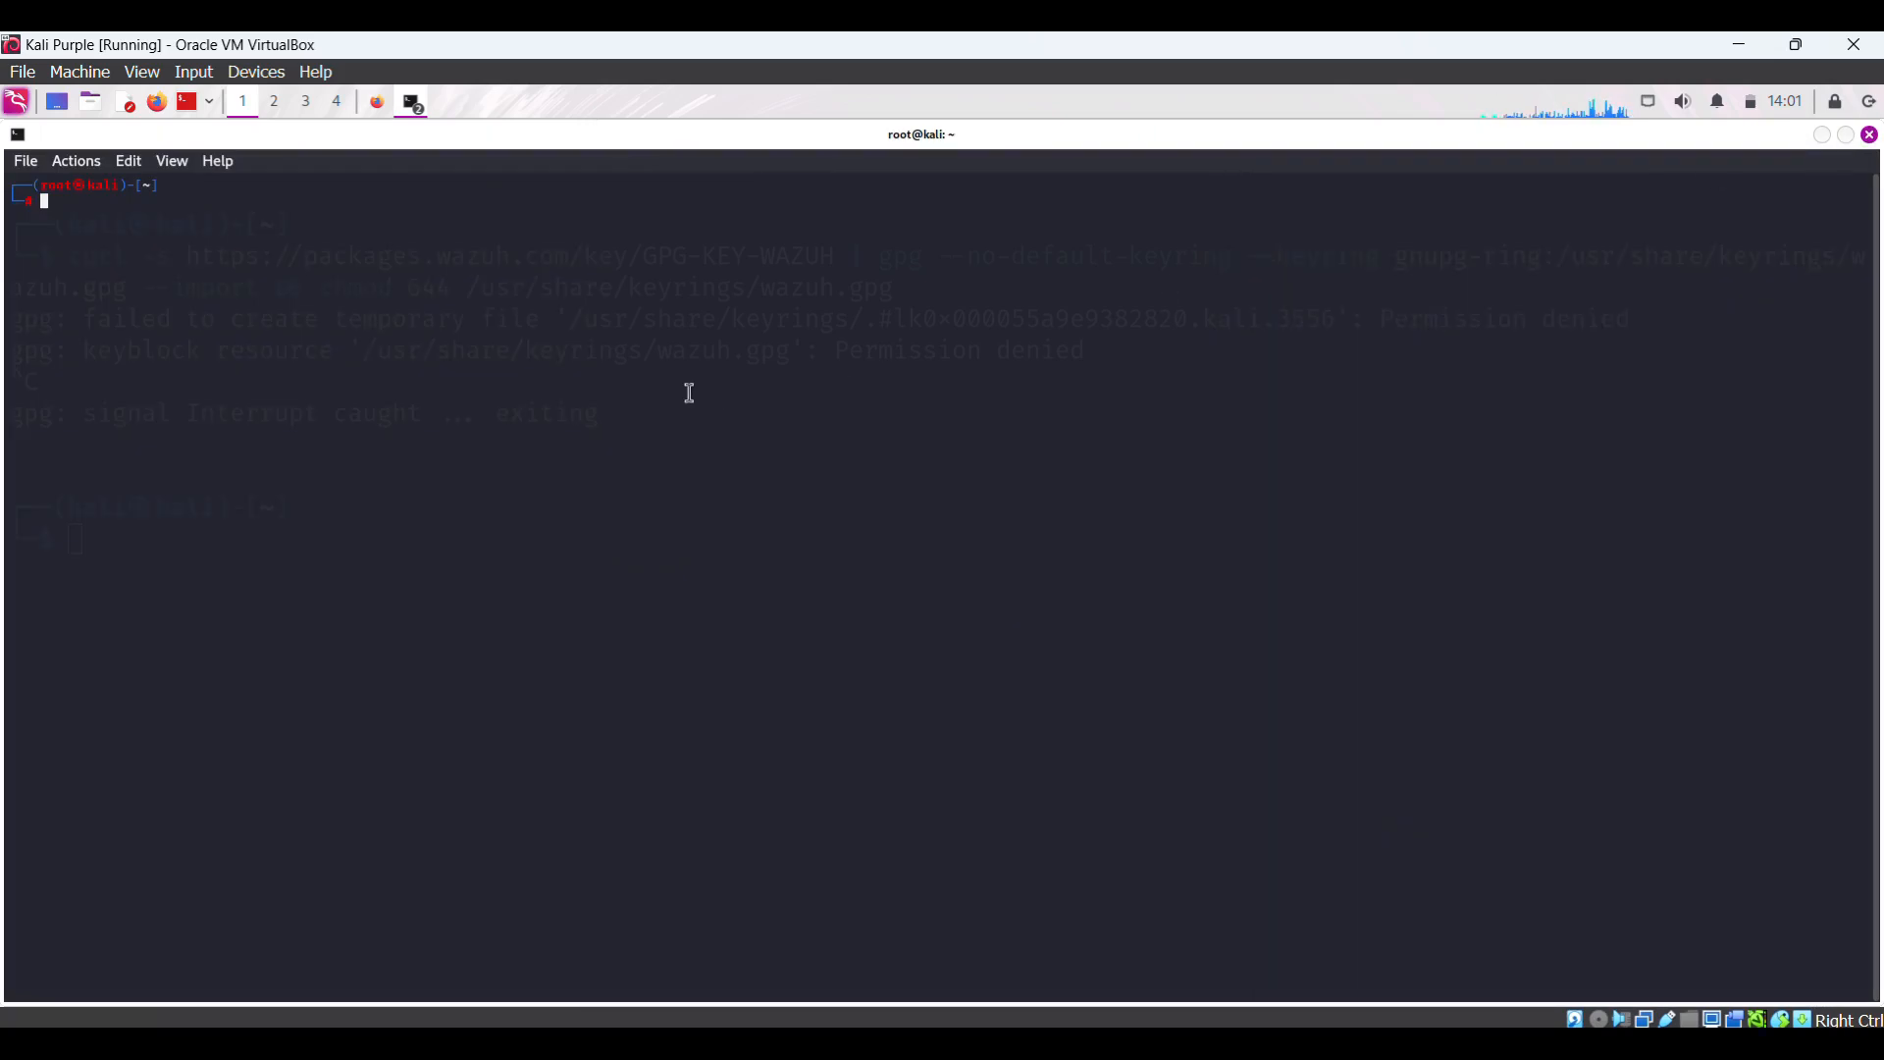
- Enlarge the root terminal text and run the pasted GPG key import, confirming 'imported: 1'
{"action": "key", "text": "ctrl+plus"}
{"action": "key", "text": "ctrl+plus"}
{"action": "key", "text": "ctrl+plus"}
{"action": "key", "text": "ctrl+plus"}
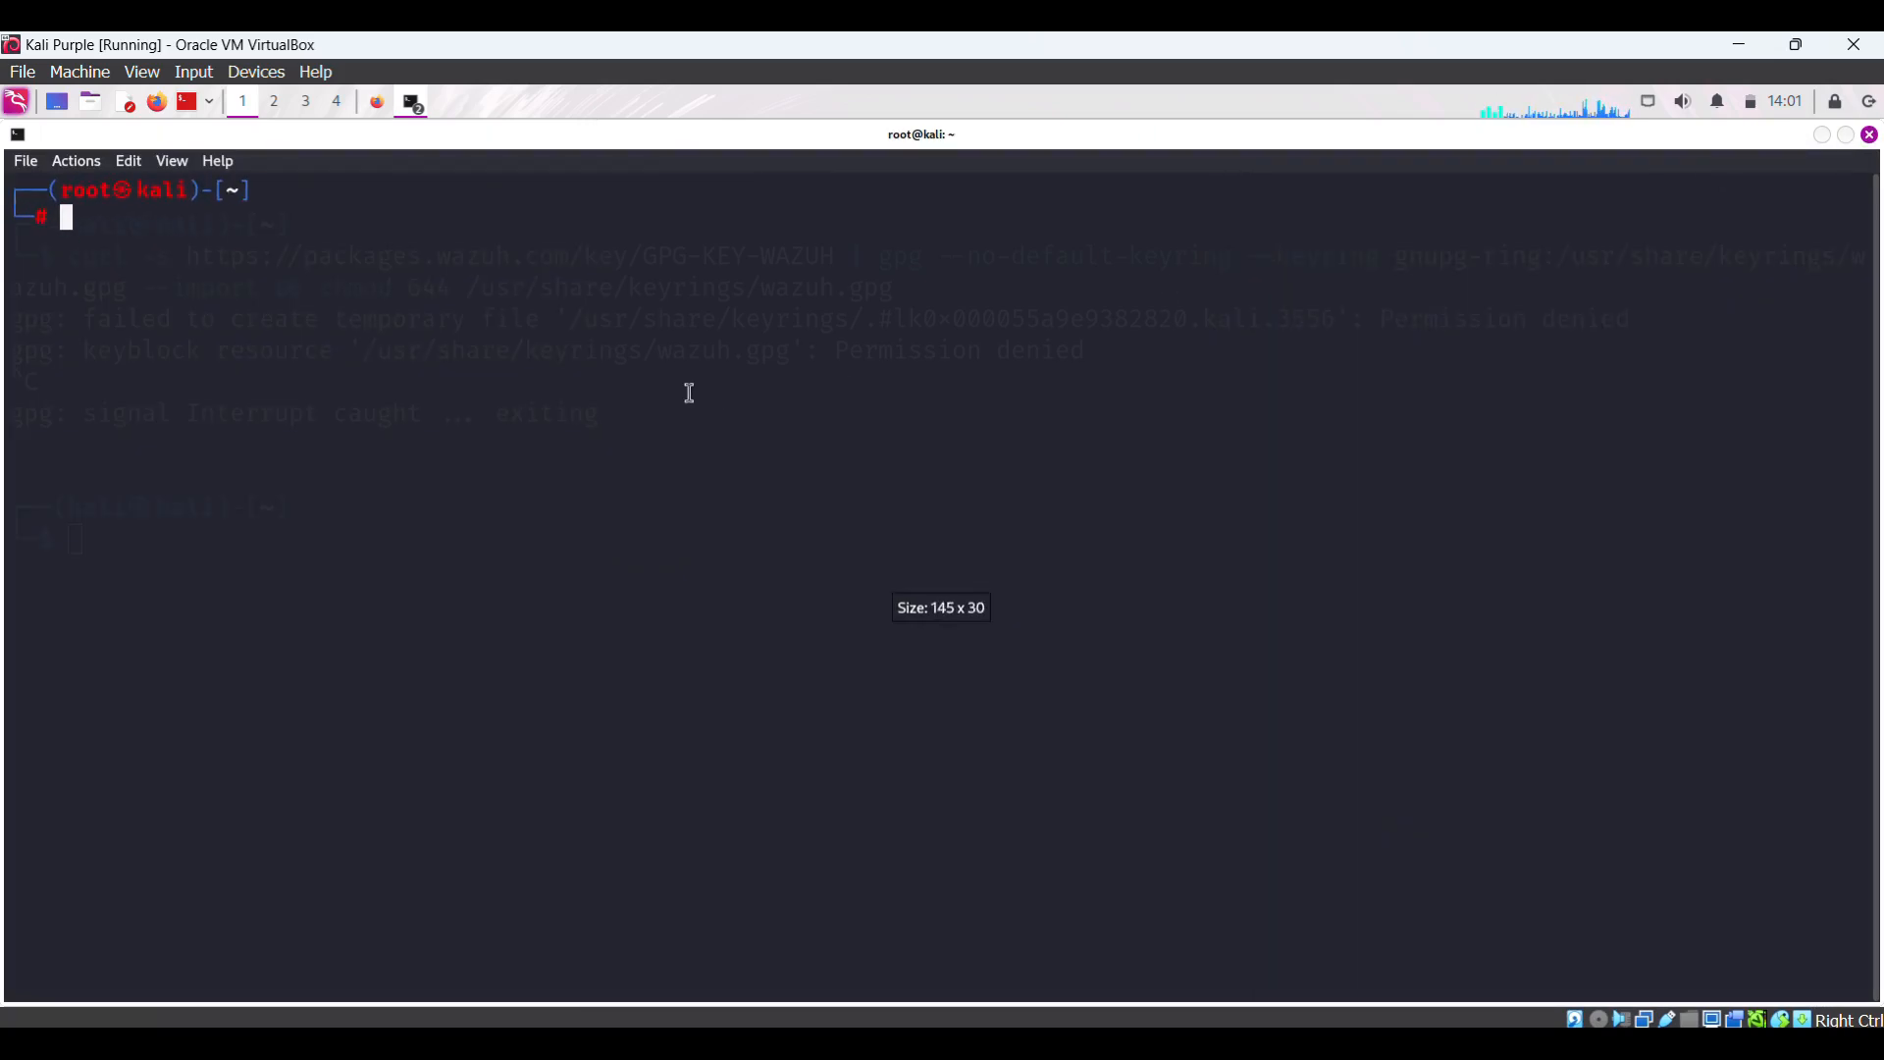
{"action": "key", "text": "ctrl+plus"}
{"action": "key", "text": "ctrl+plus"}
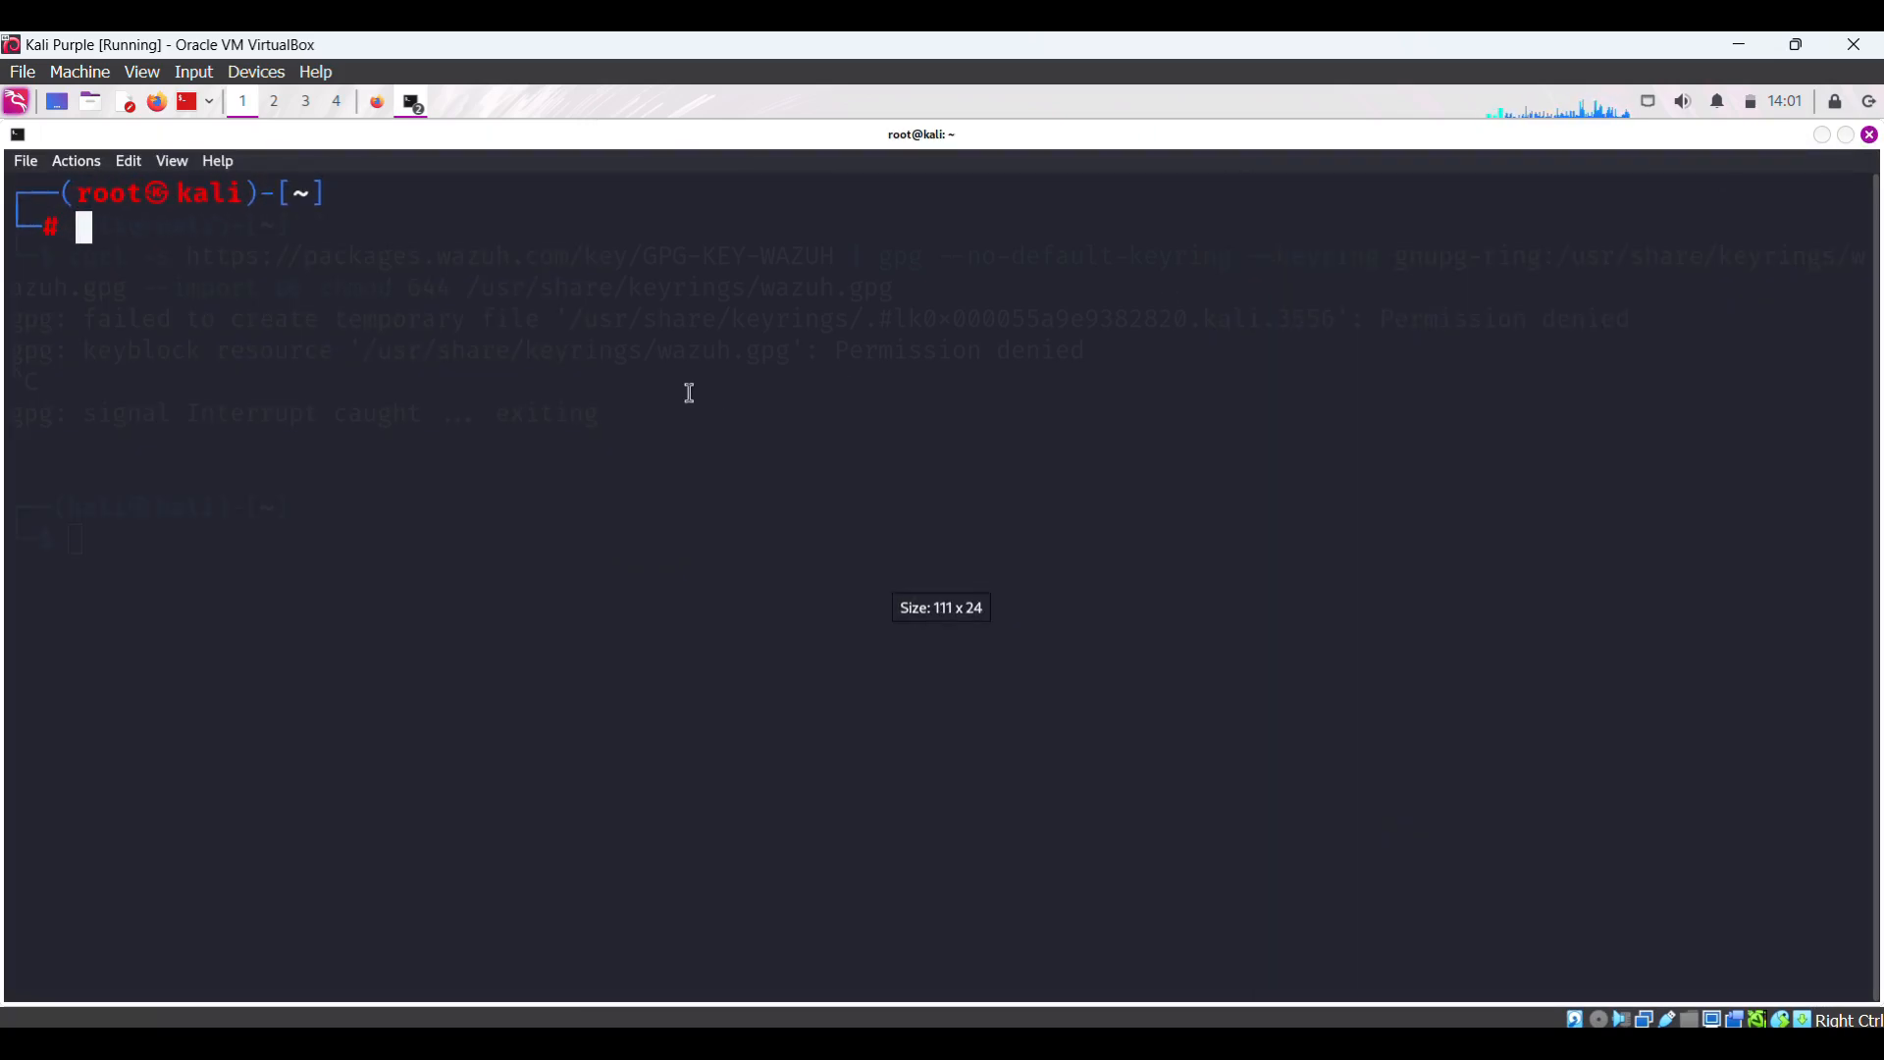
{"action": "right_click", "coordinate": [115, 236]}
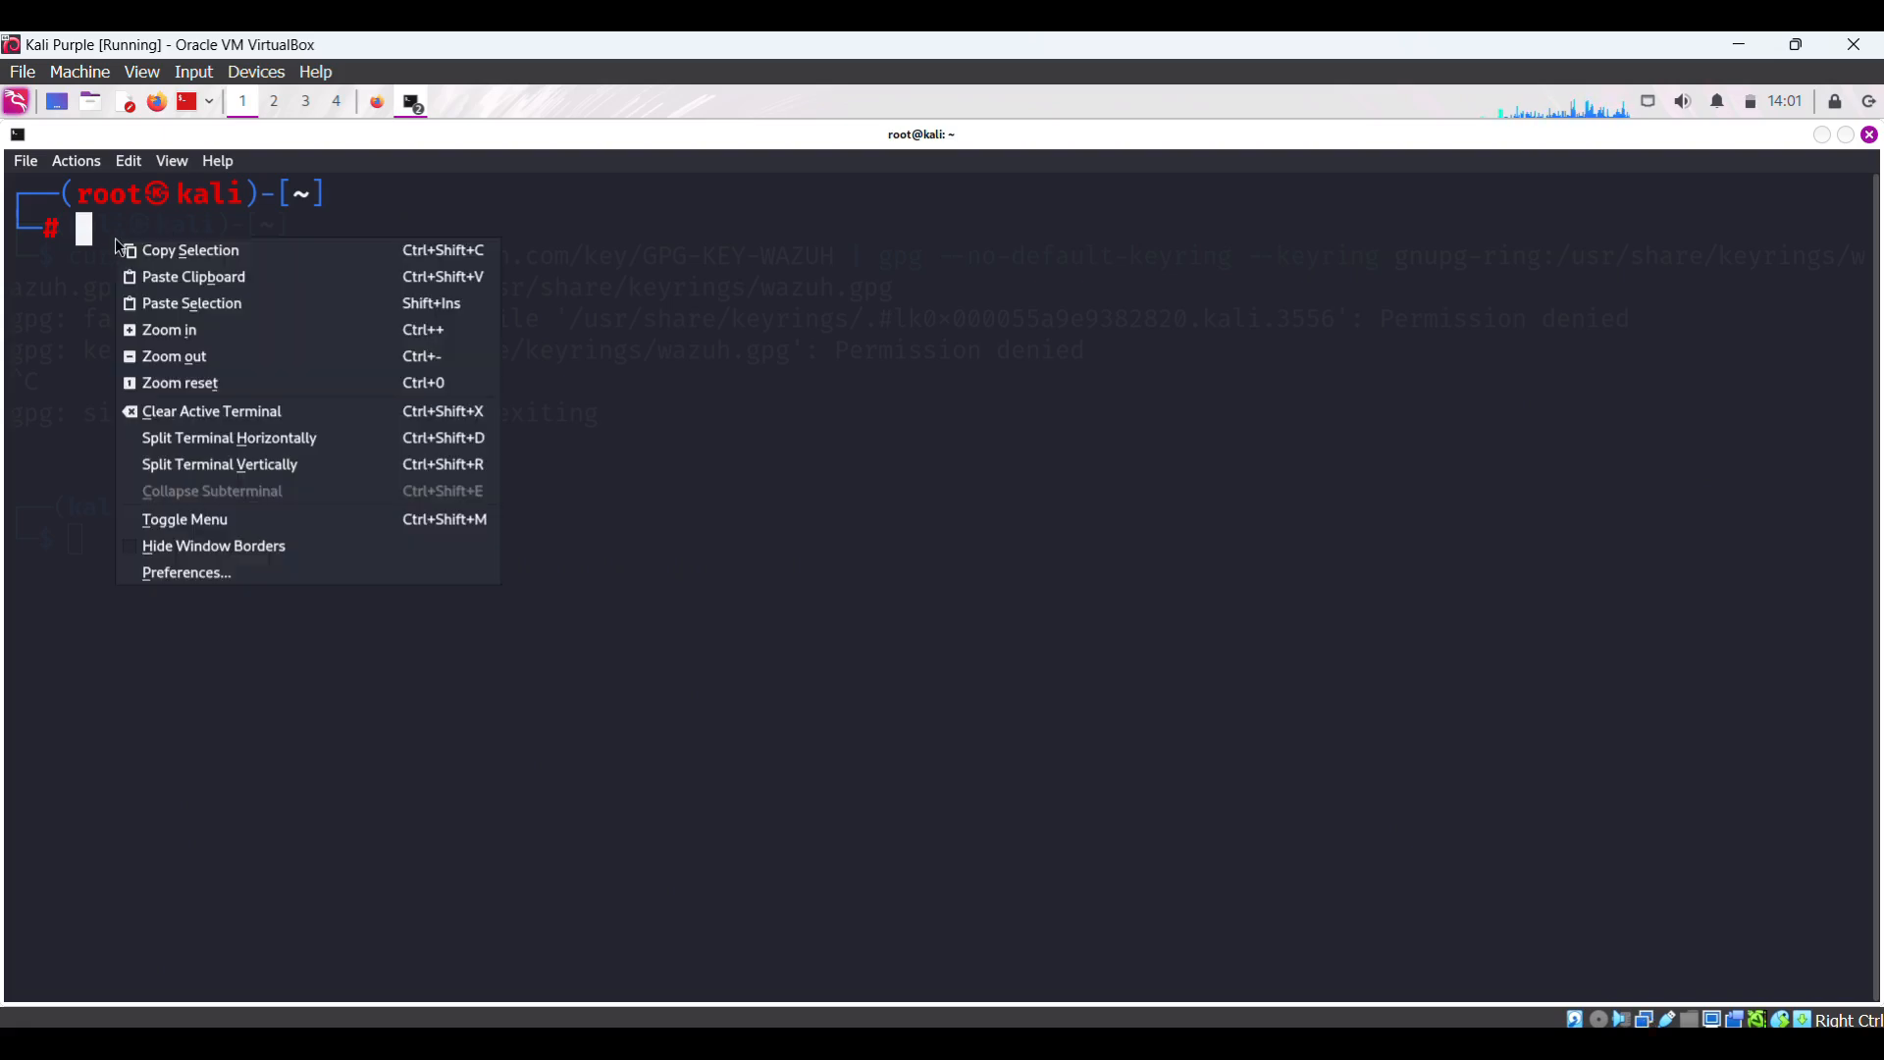
{"action": "left_click", "coordinate": [231, 287]}
{"action": "key", "text": "Return"}
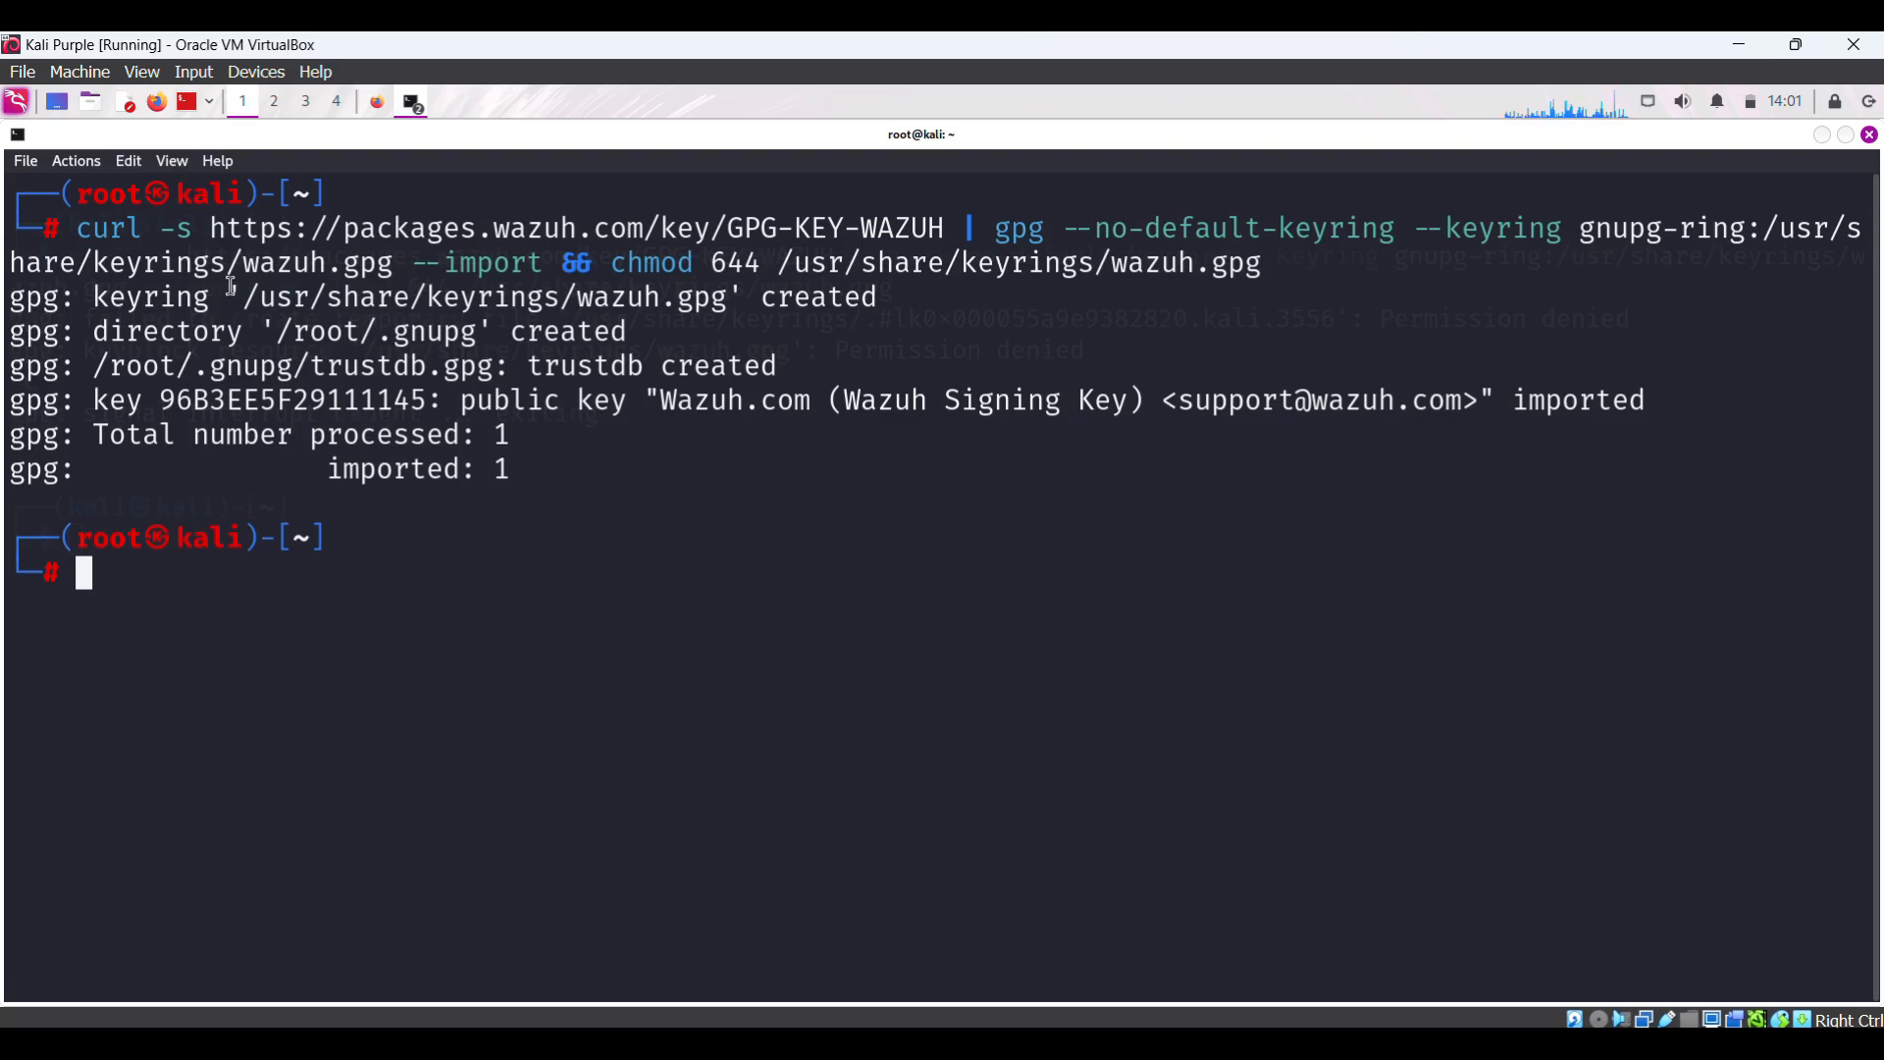
{"action": "left_click_drag", "start_coordinate": [537, 470], "coordinate": [310, 469]}
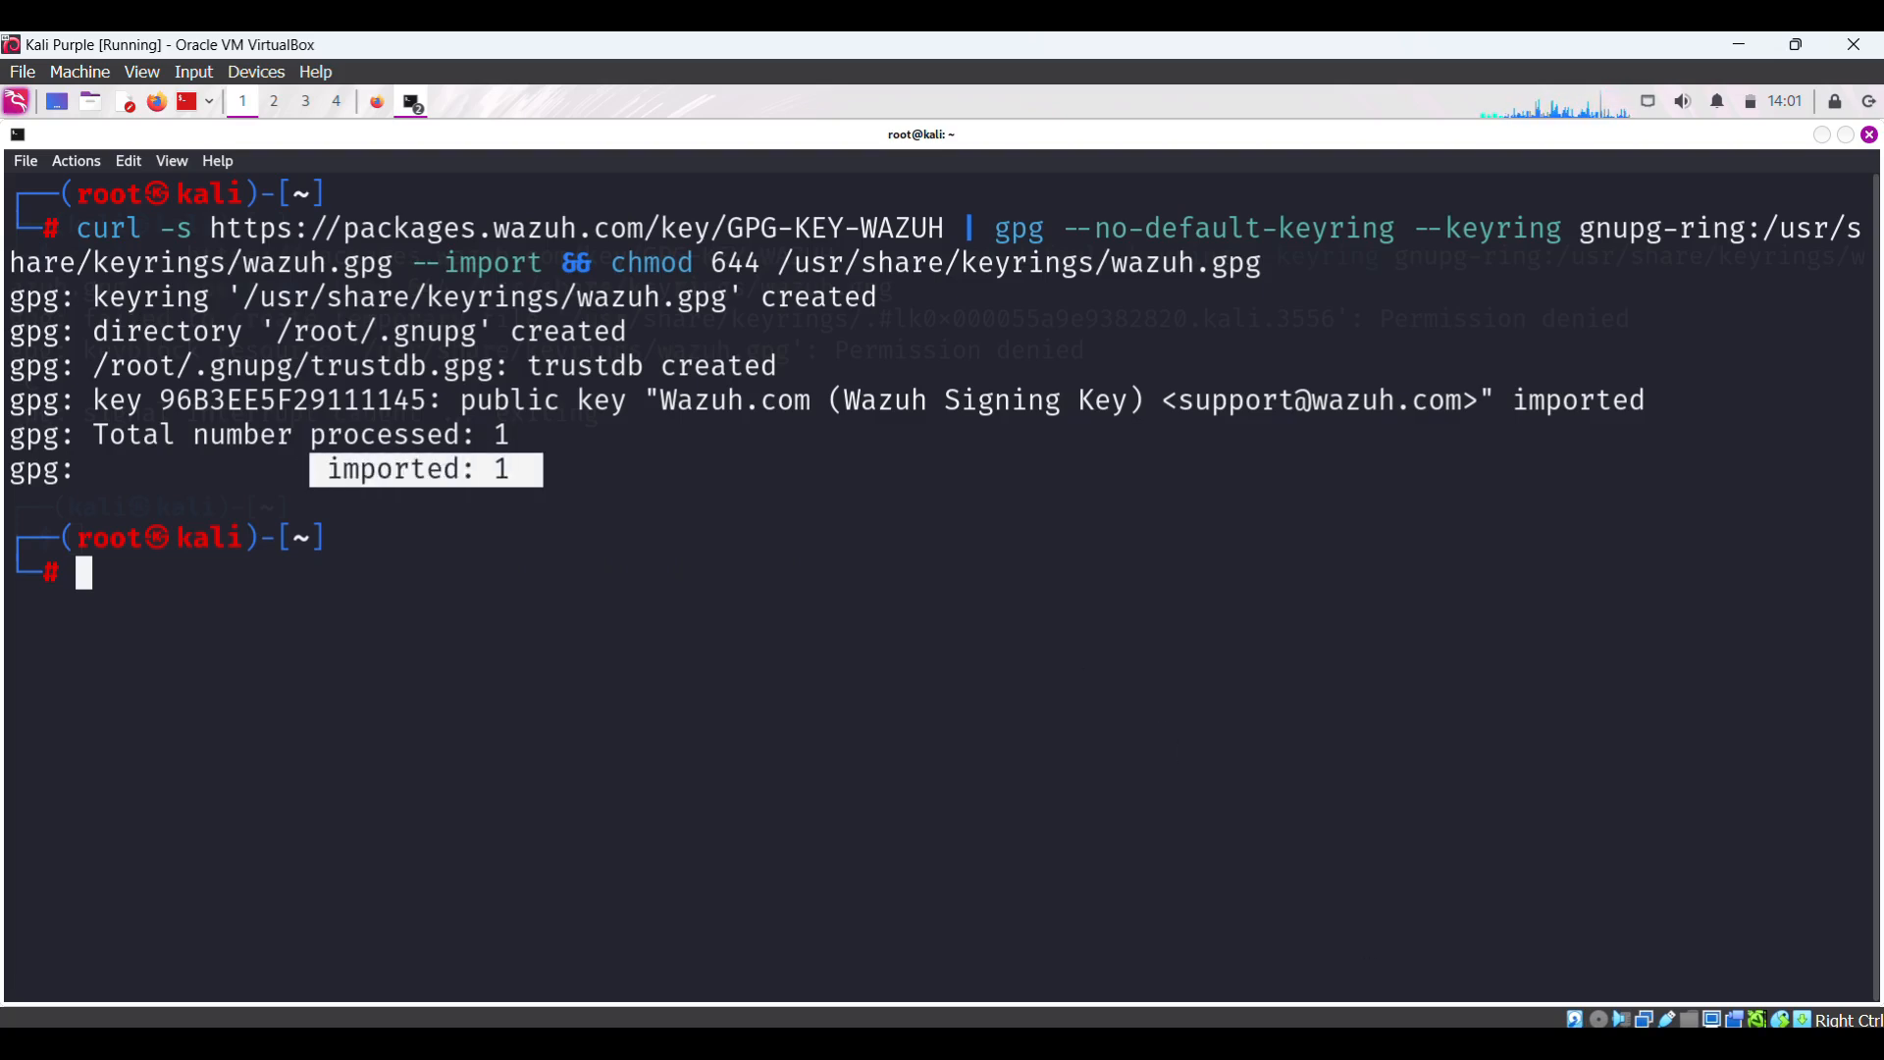
- Return to the Wazuh Linux agent docs in Firefox and scroll further down
{"action": "mouse_move", "coordinate": [1214, 1042]}
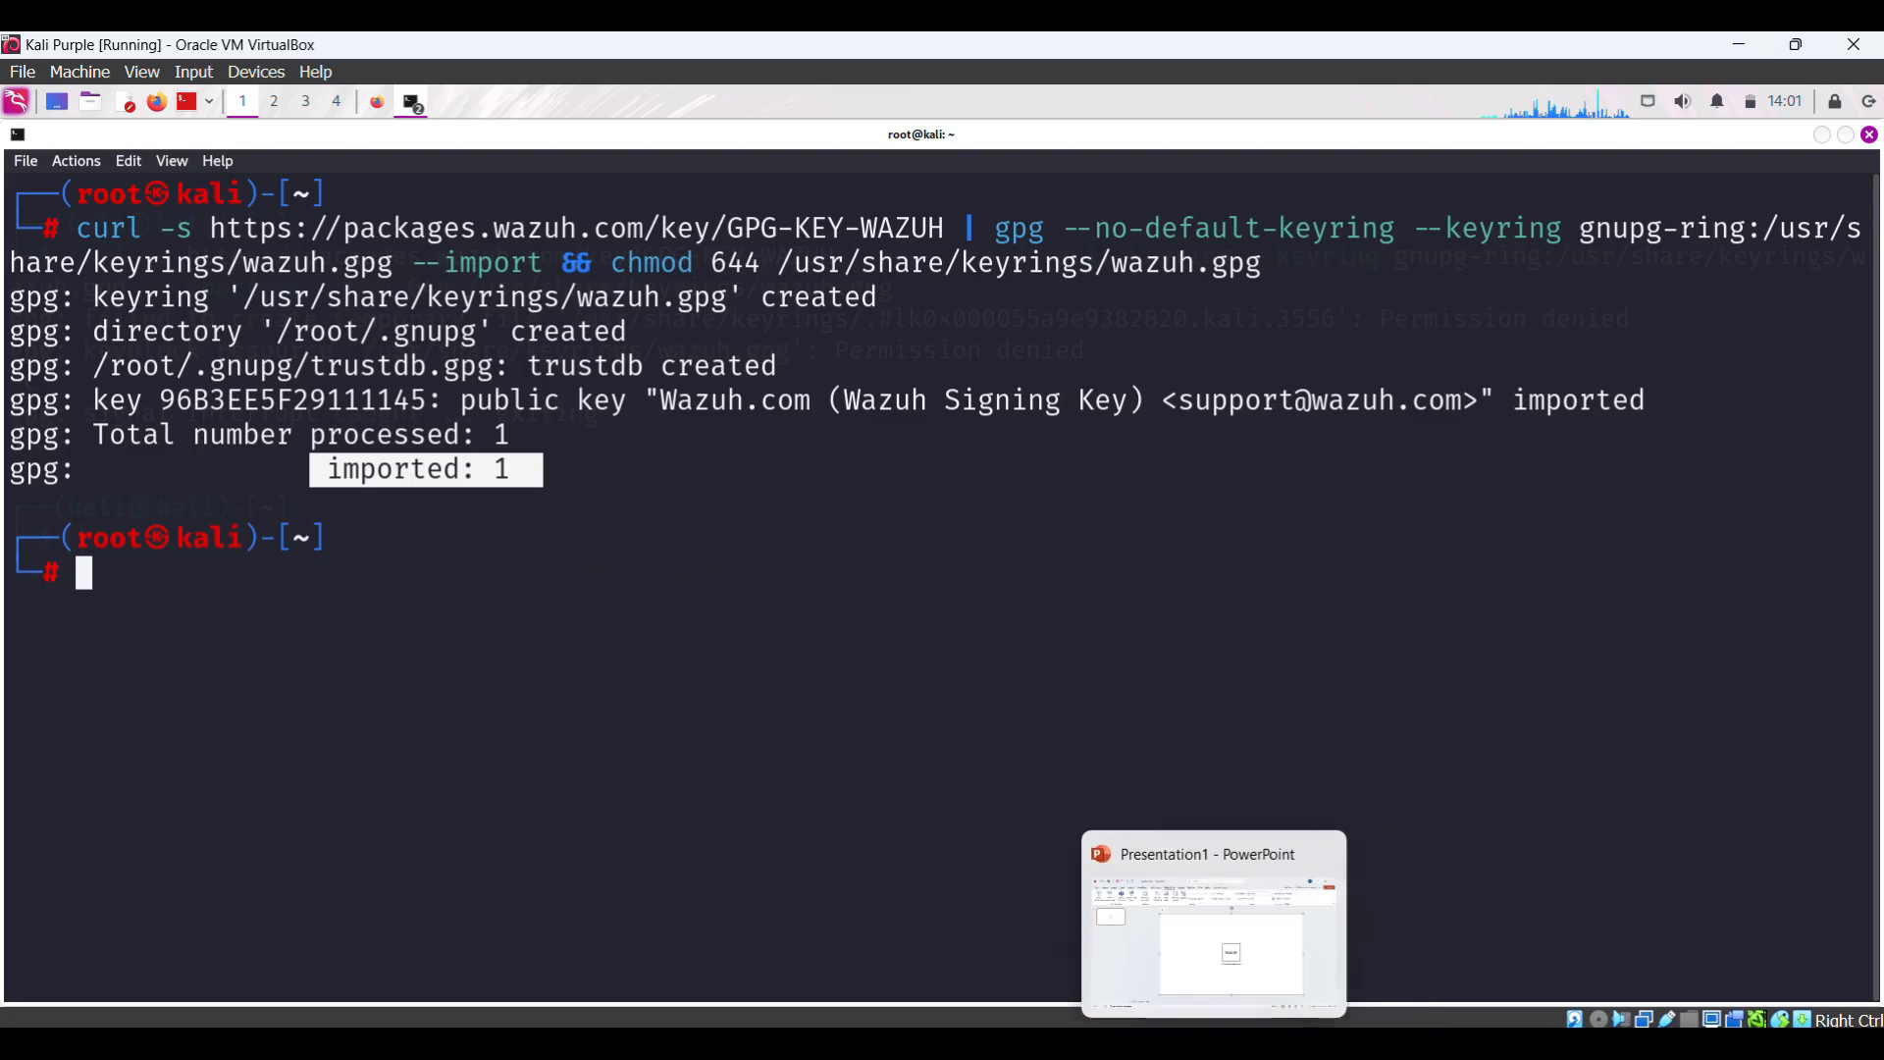
{"action": "left_click", "coordinate": [375, 110]}
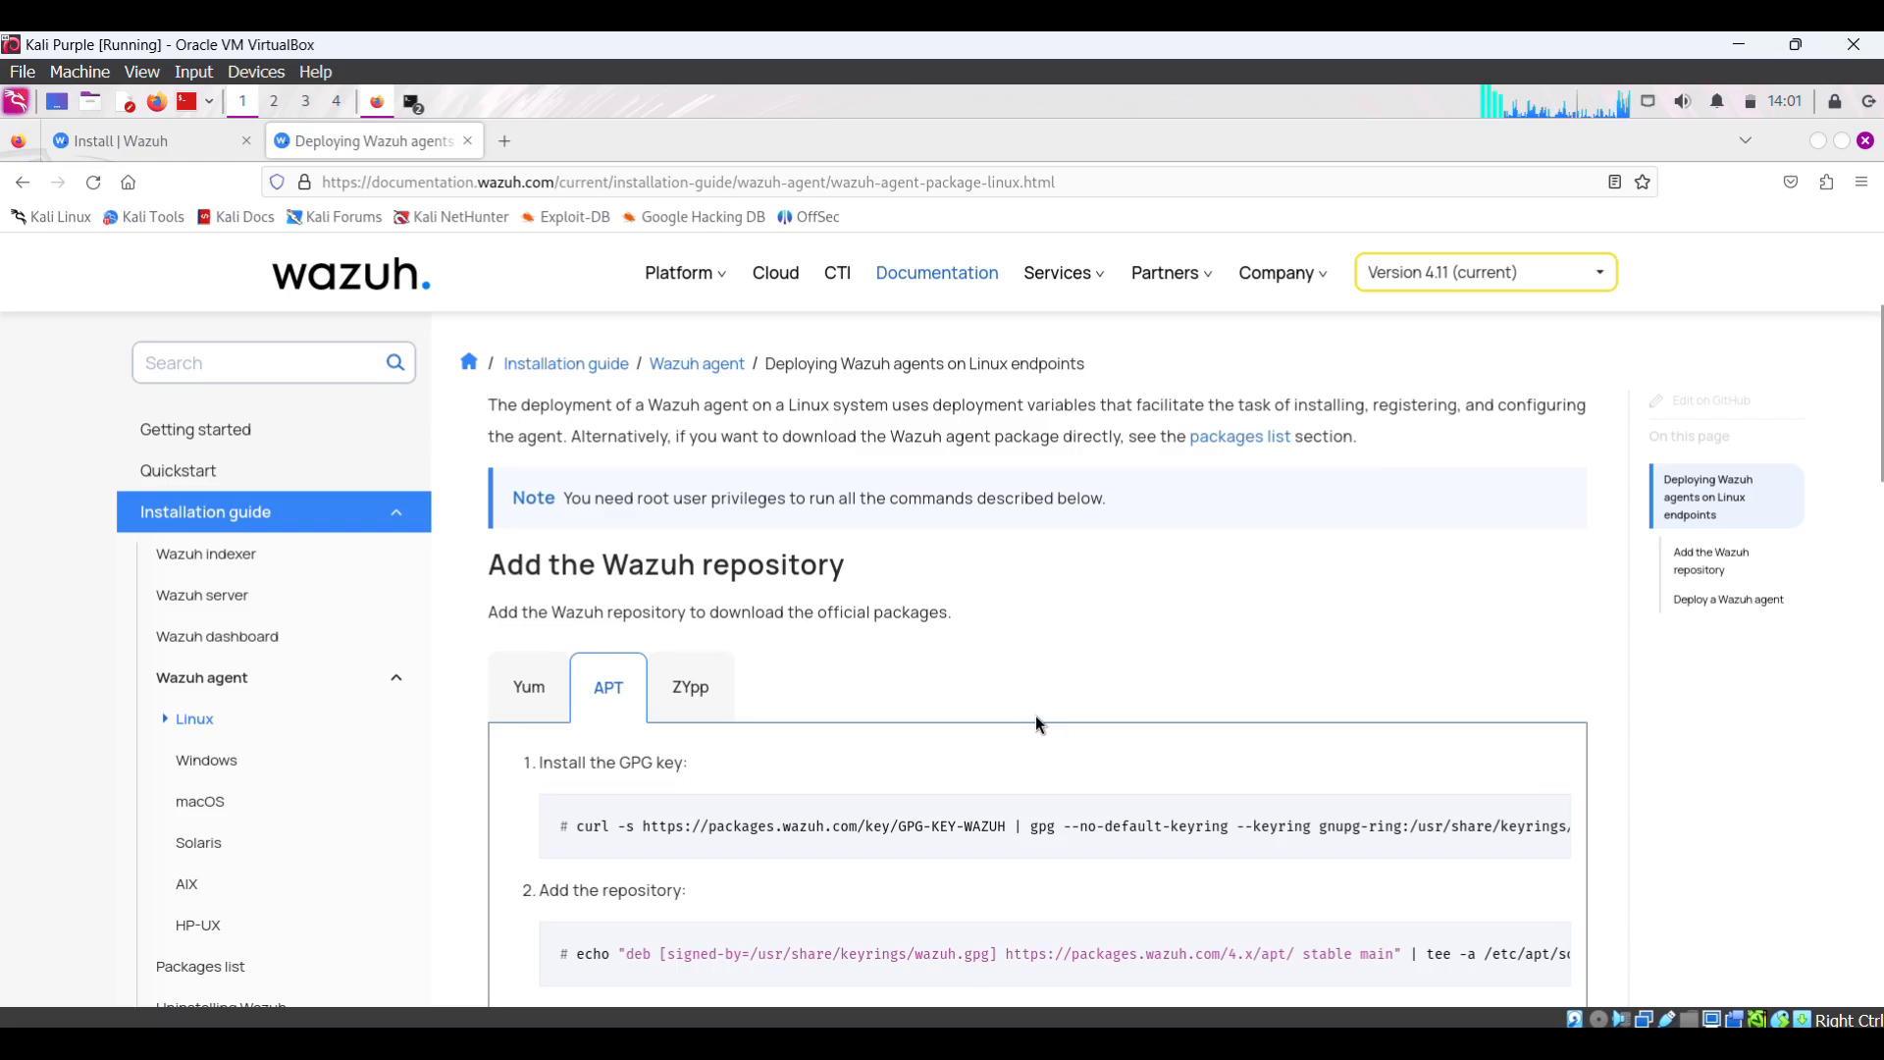
{"action": "scroll", "coordinate": [1036, 724], "scroll_direction": "down", "scroll_amount": 3}
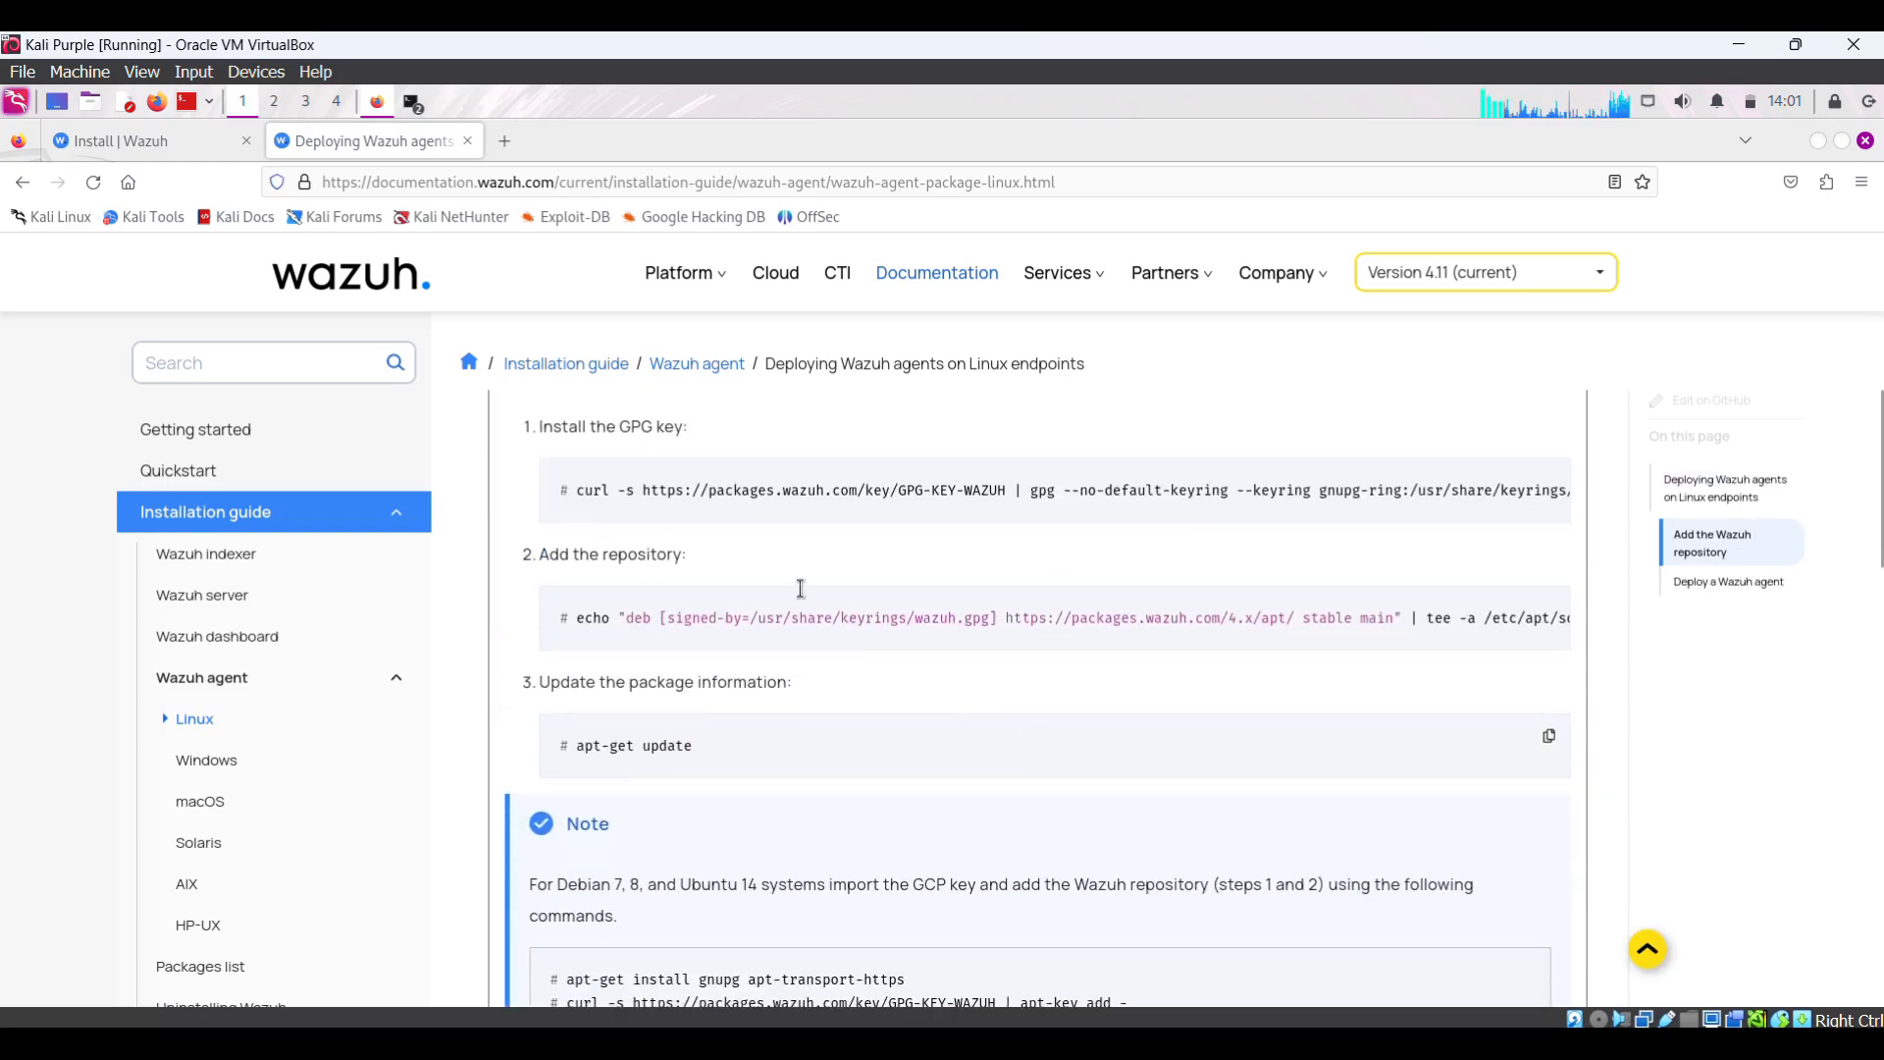
- Copy the 'Add the repository' command and run it as root to create /etc/apt/sources.list.d/wazuh.list
{"action": "left_click", "coordinate": [1553, 614]}
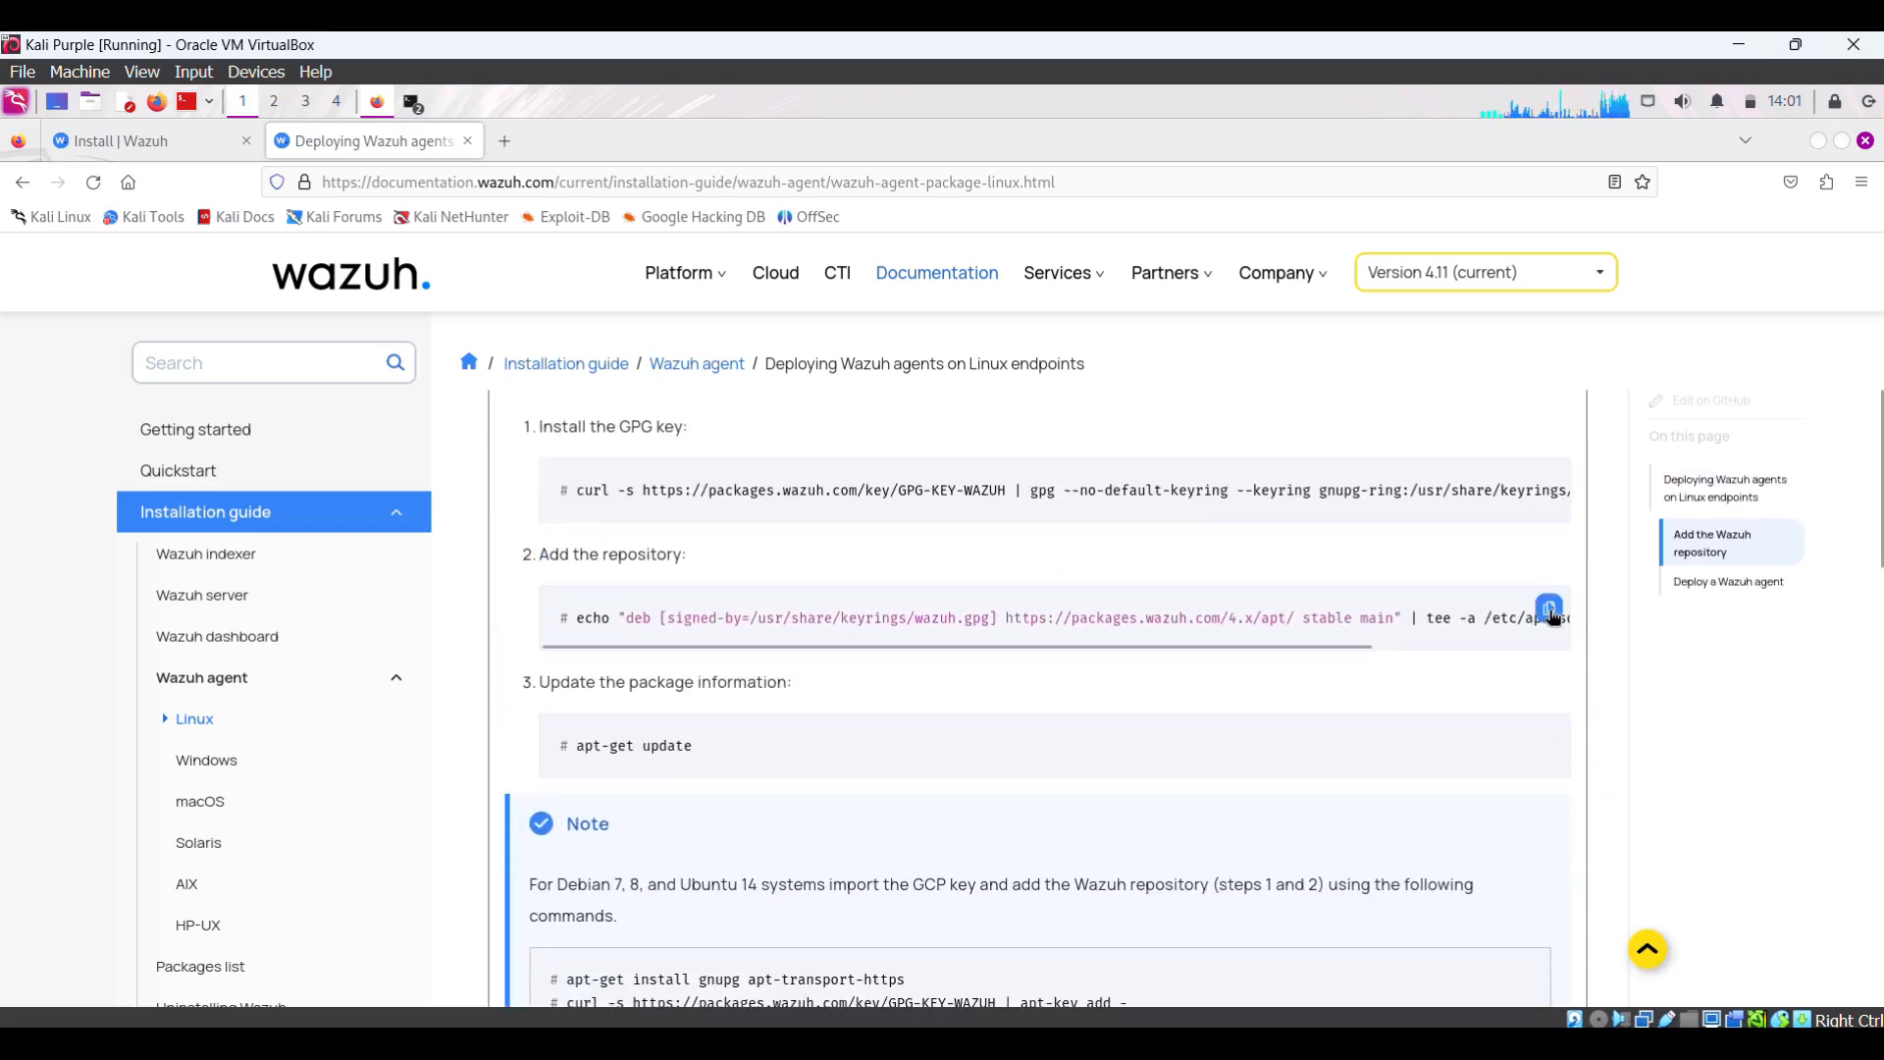
{"action": "left_click", "coordinate": [1552, 614]}
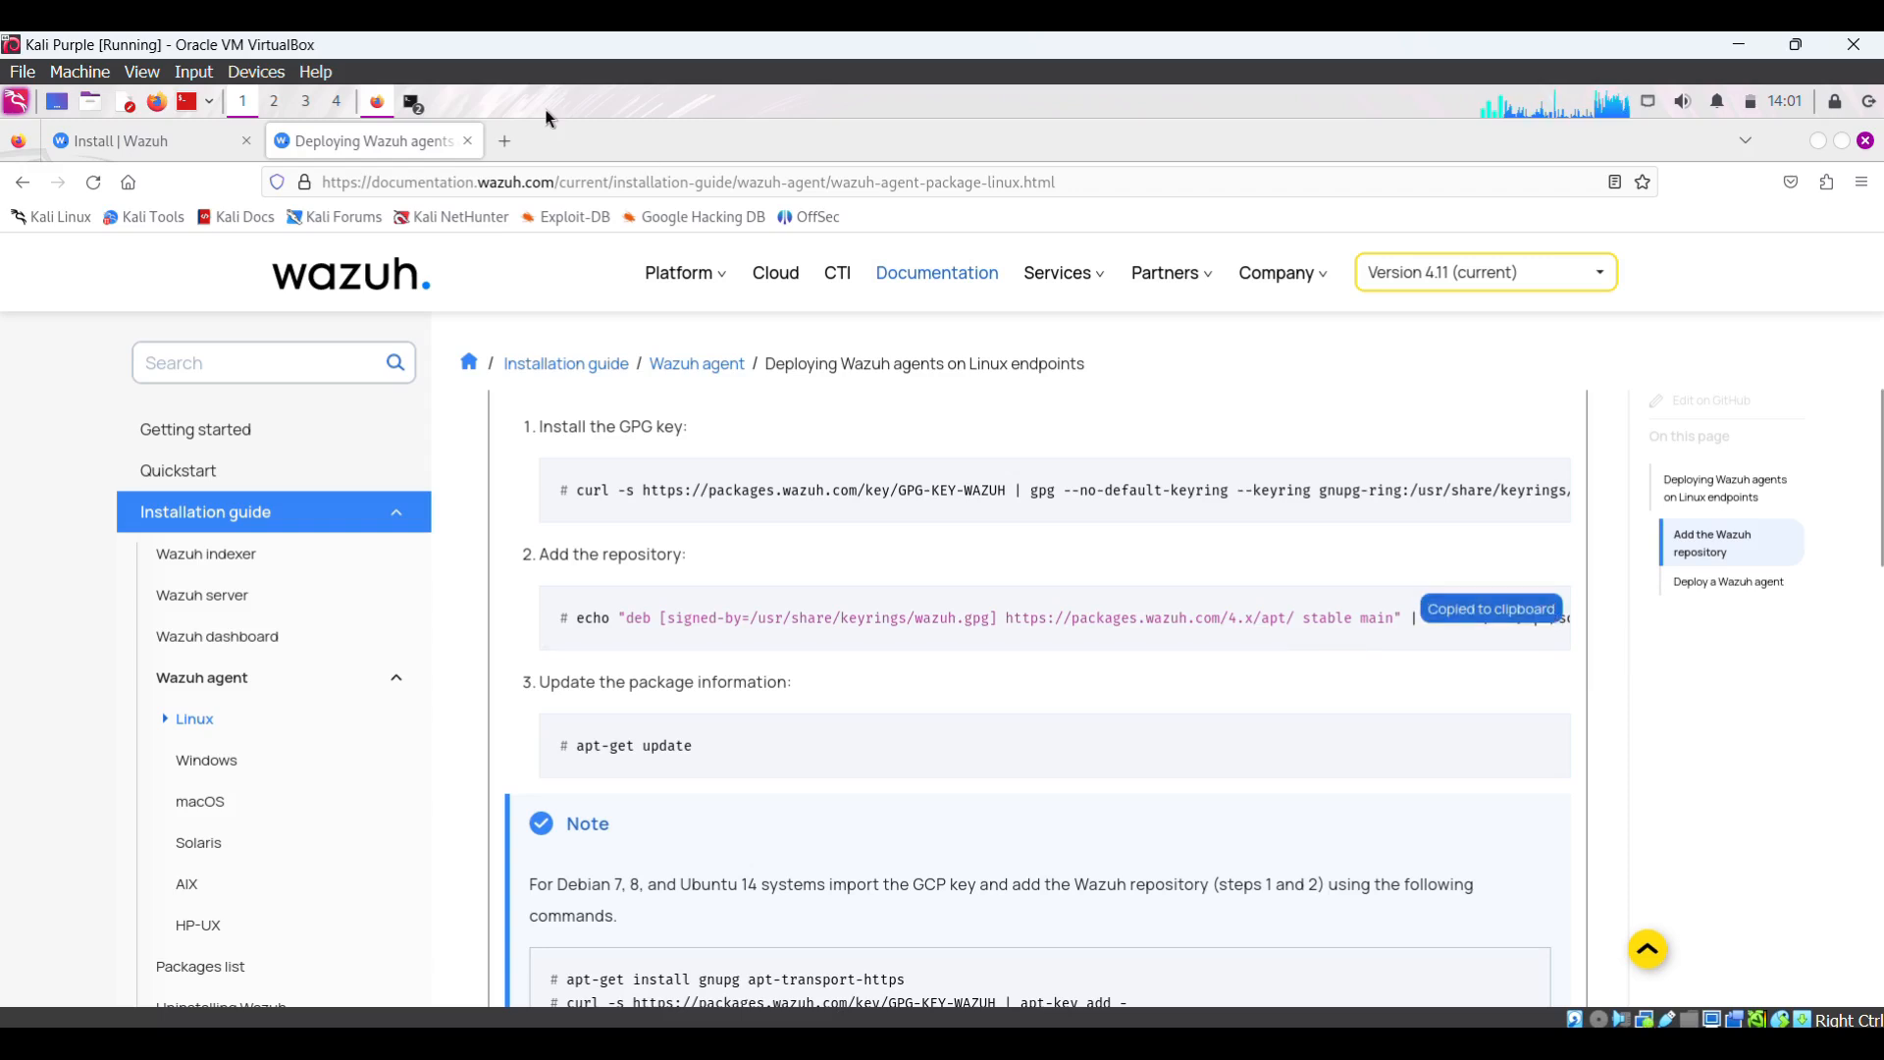
{"action": "left_click", "coordinate": [412, 106]}
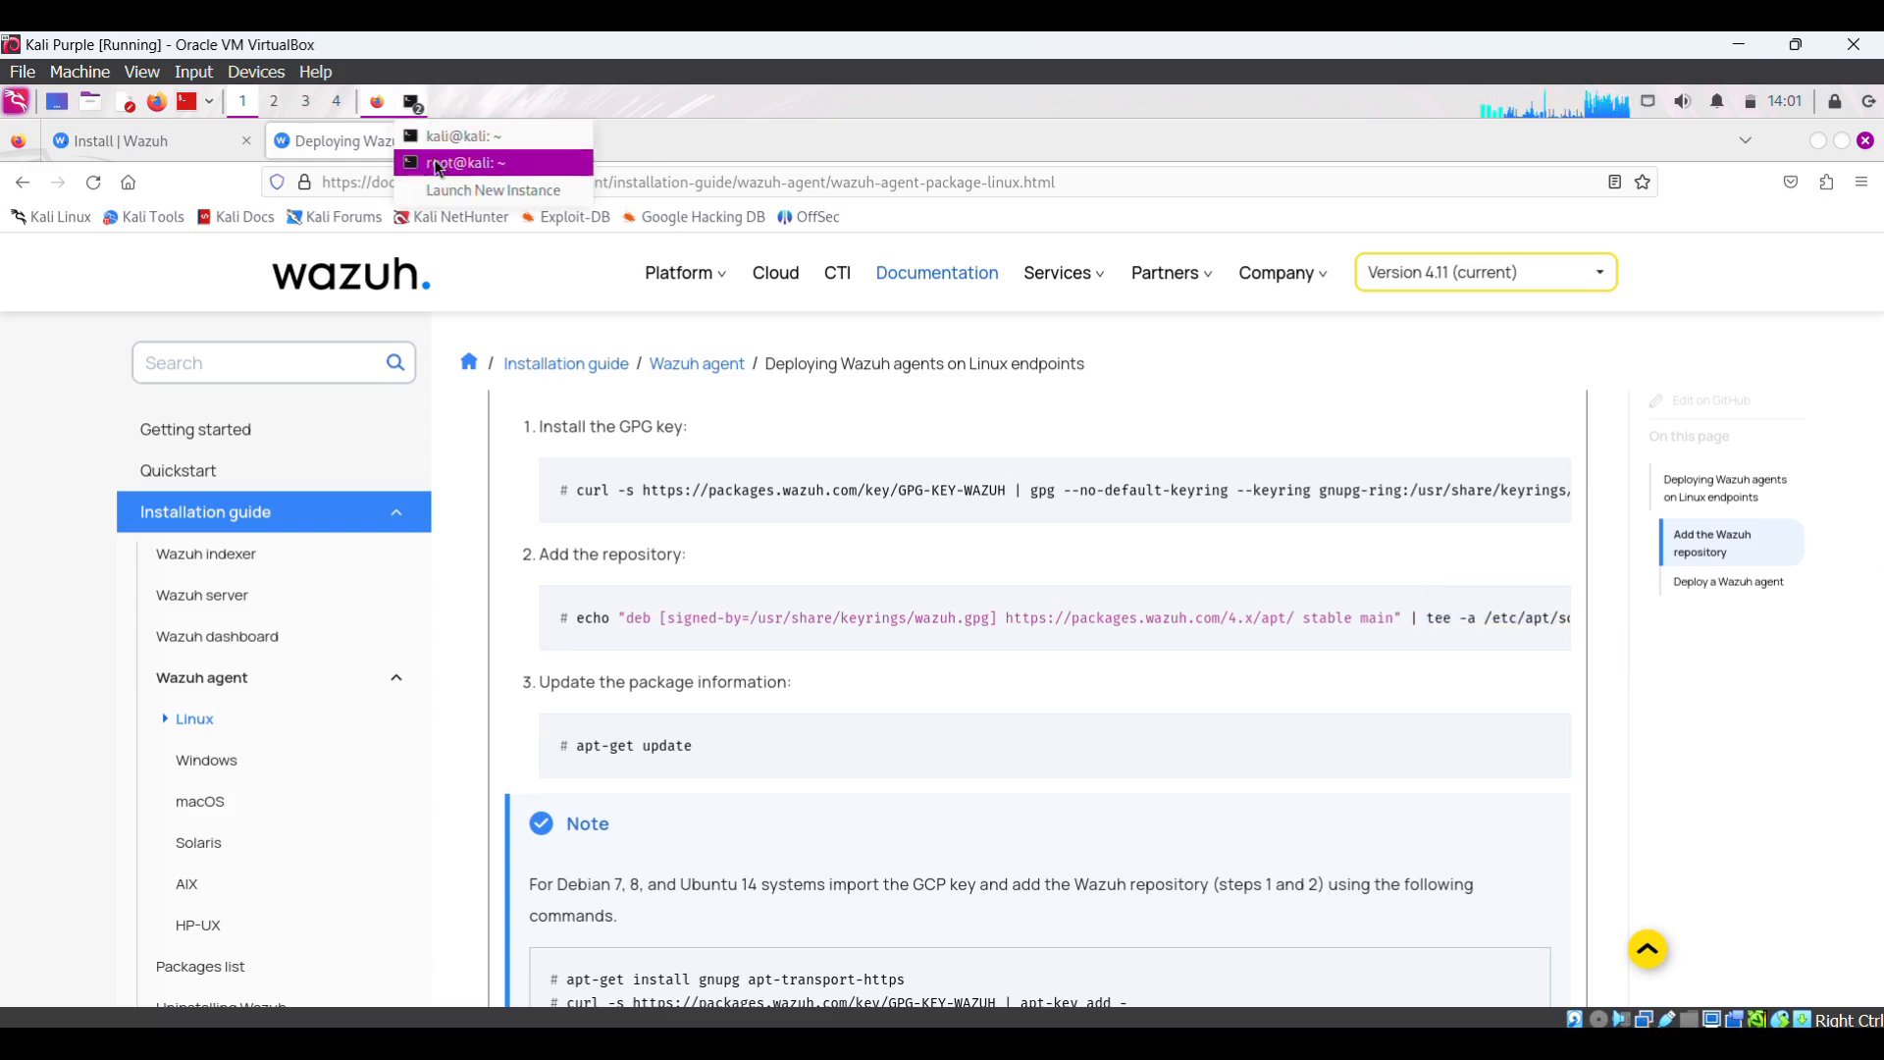
{"action": "left_click", "coordinate": [466, 169]}
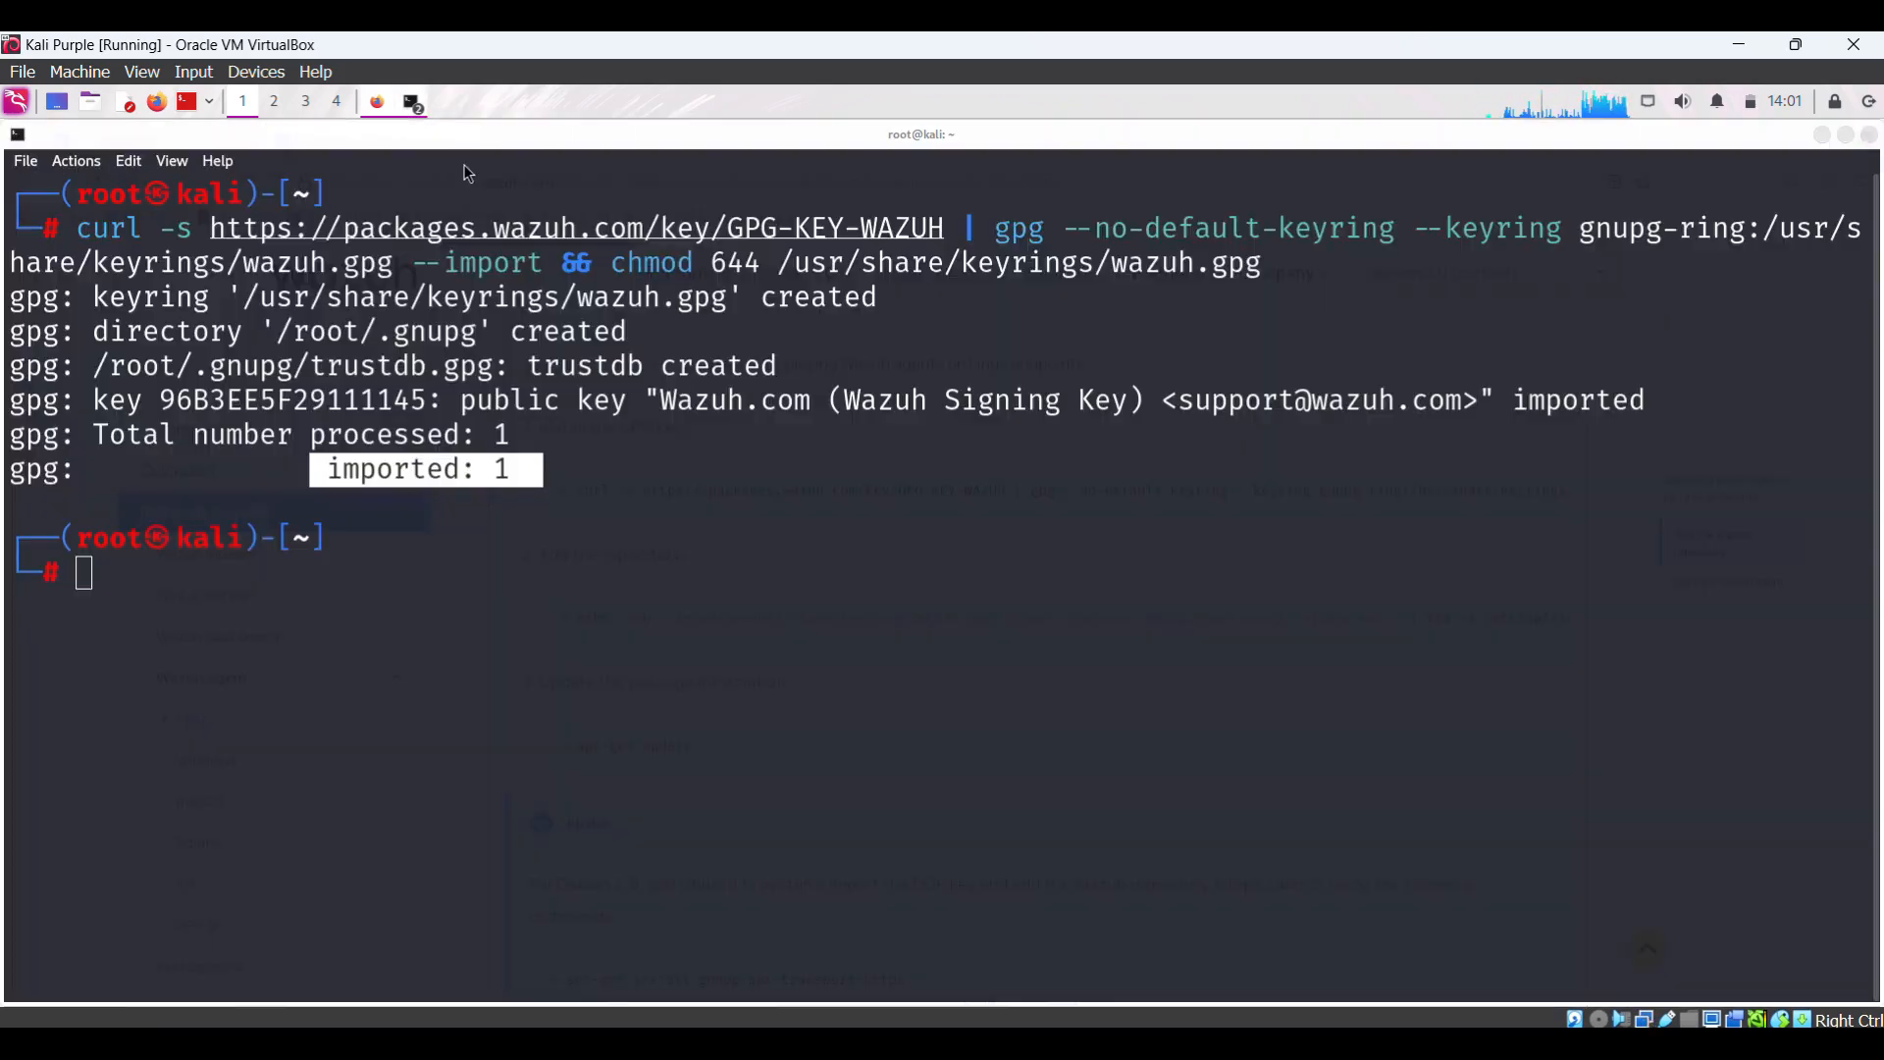
{"action": "left_click", "coordinate": [153, 565]}
{"action": "right_click", "coordinate": [154, 569]}
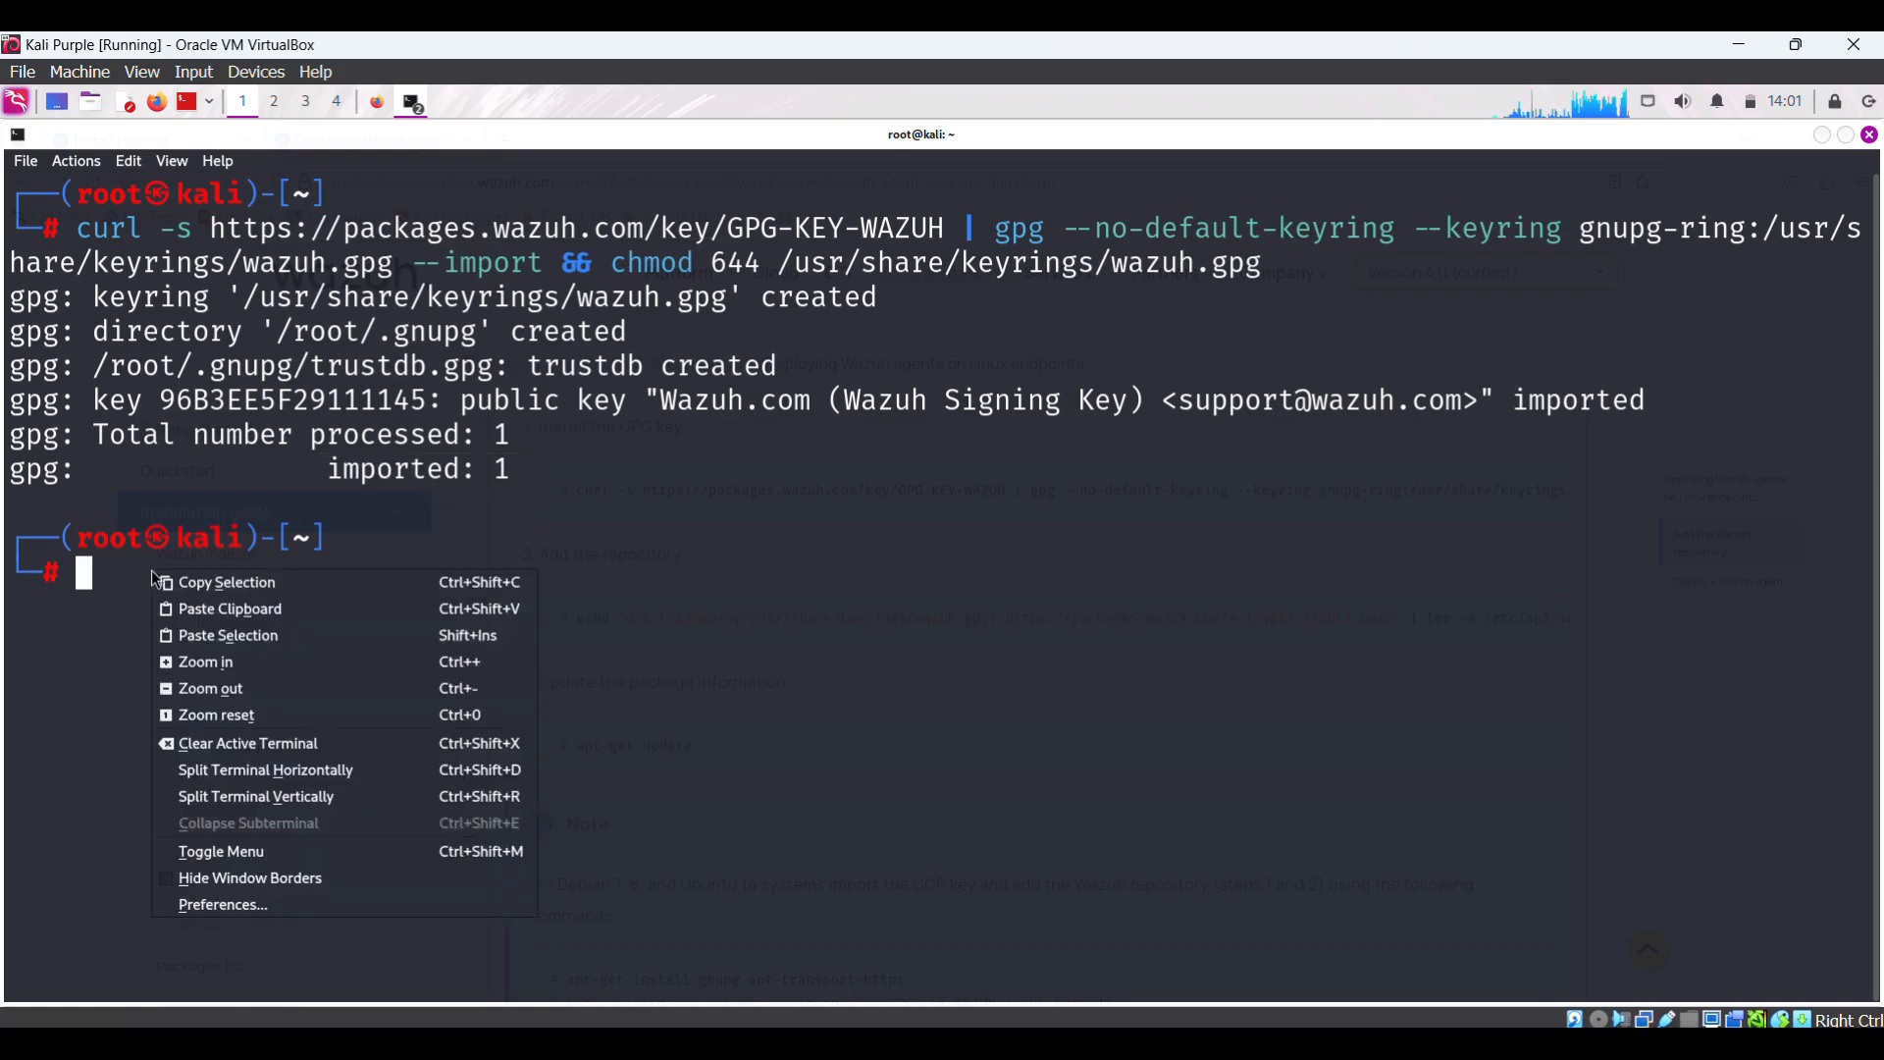
{"action": "left_click", "coordinate": [242, 610]}
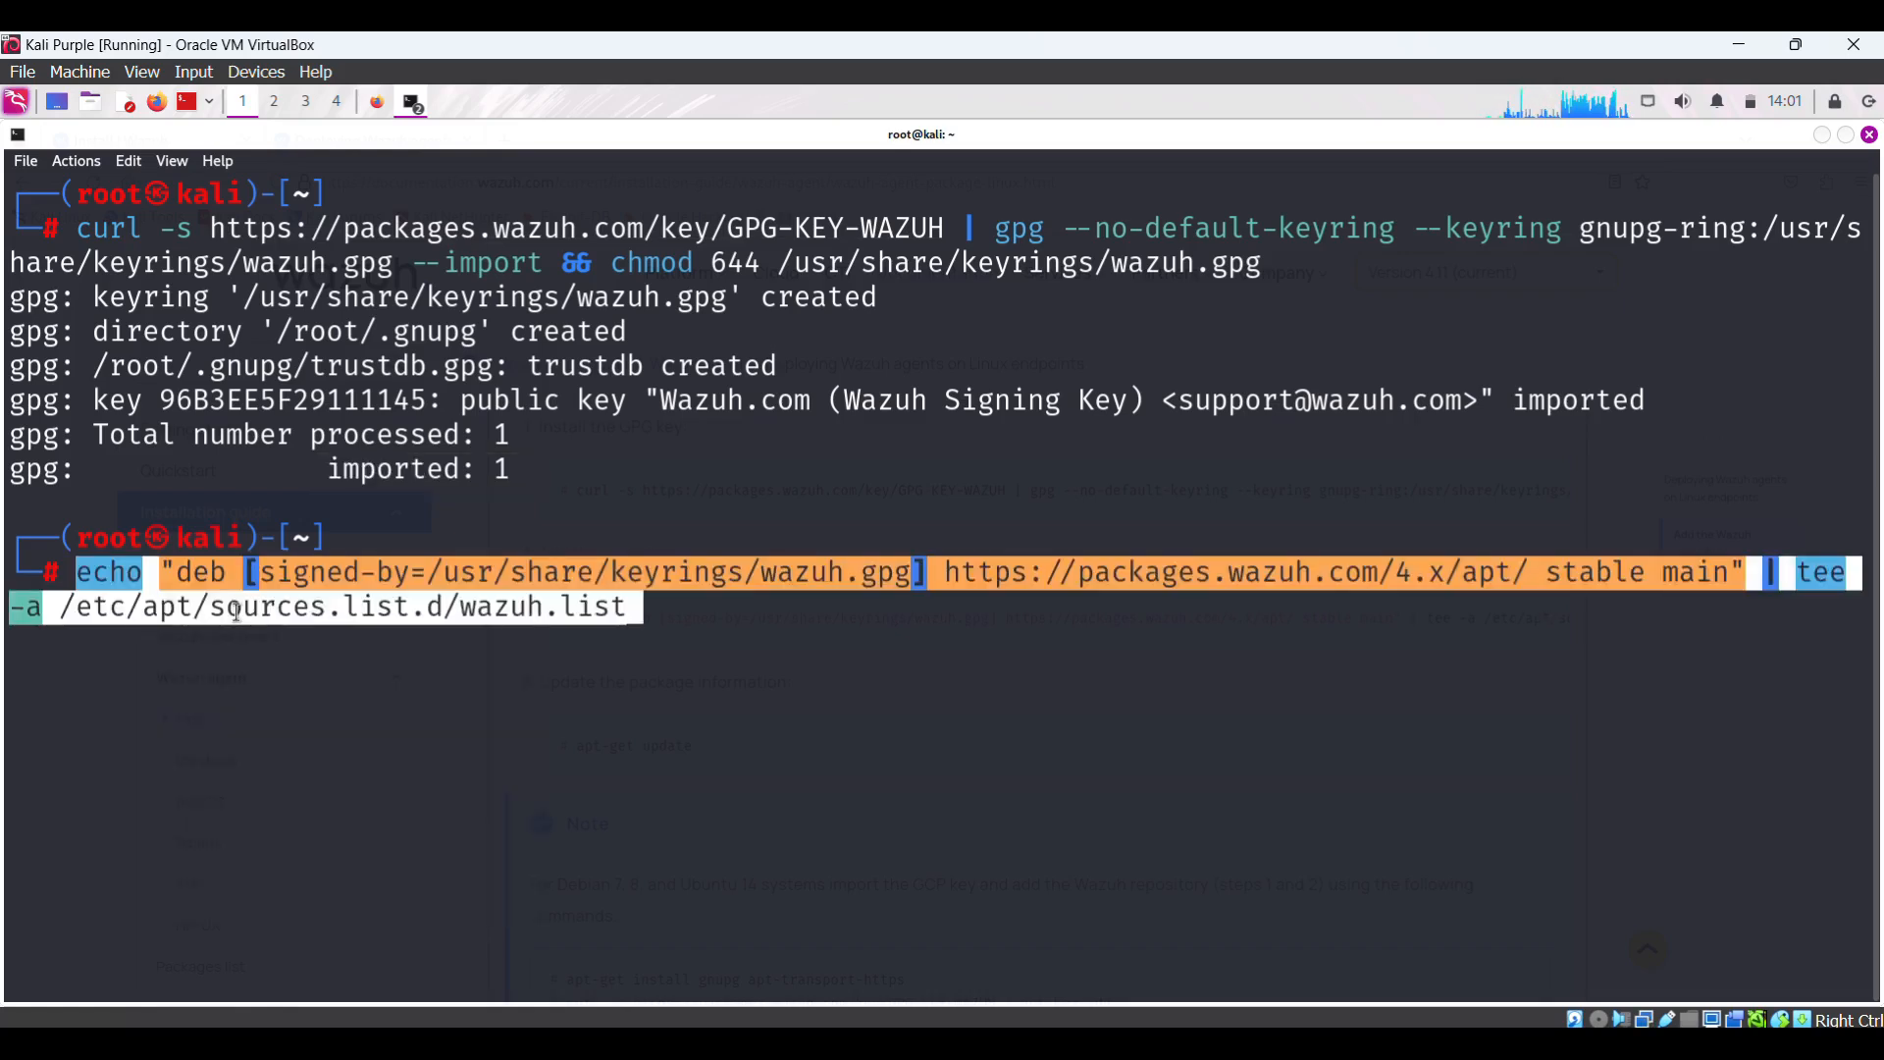
{"action": "key", "text": "Return"}
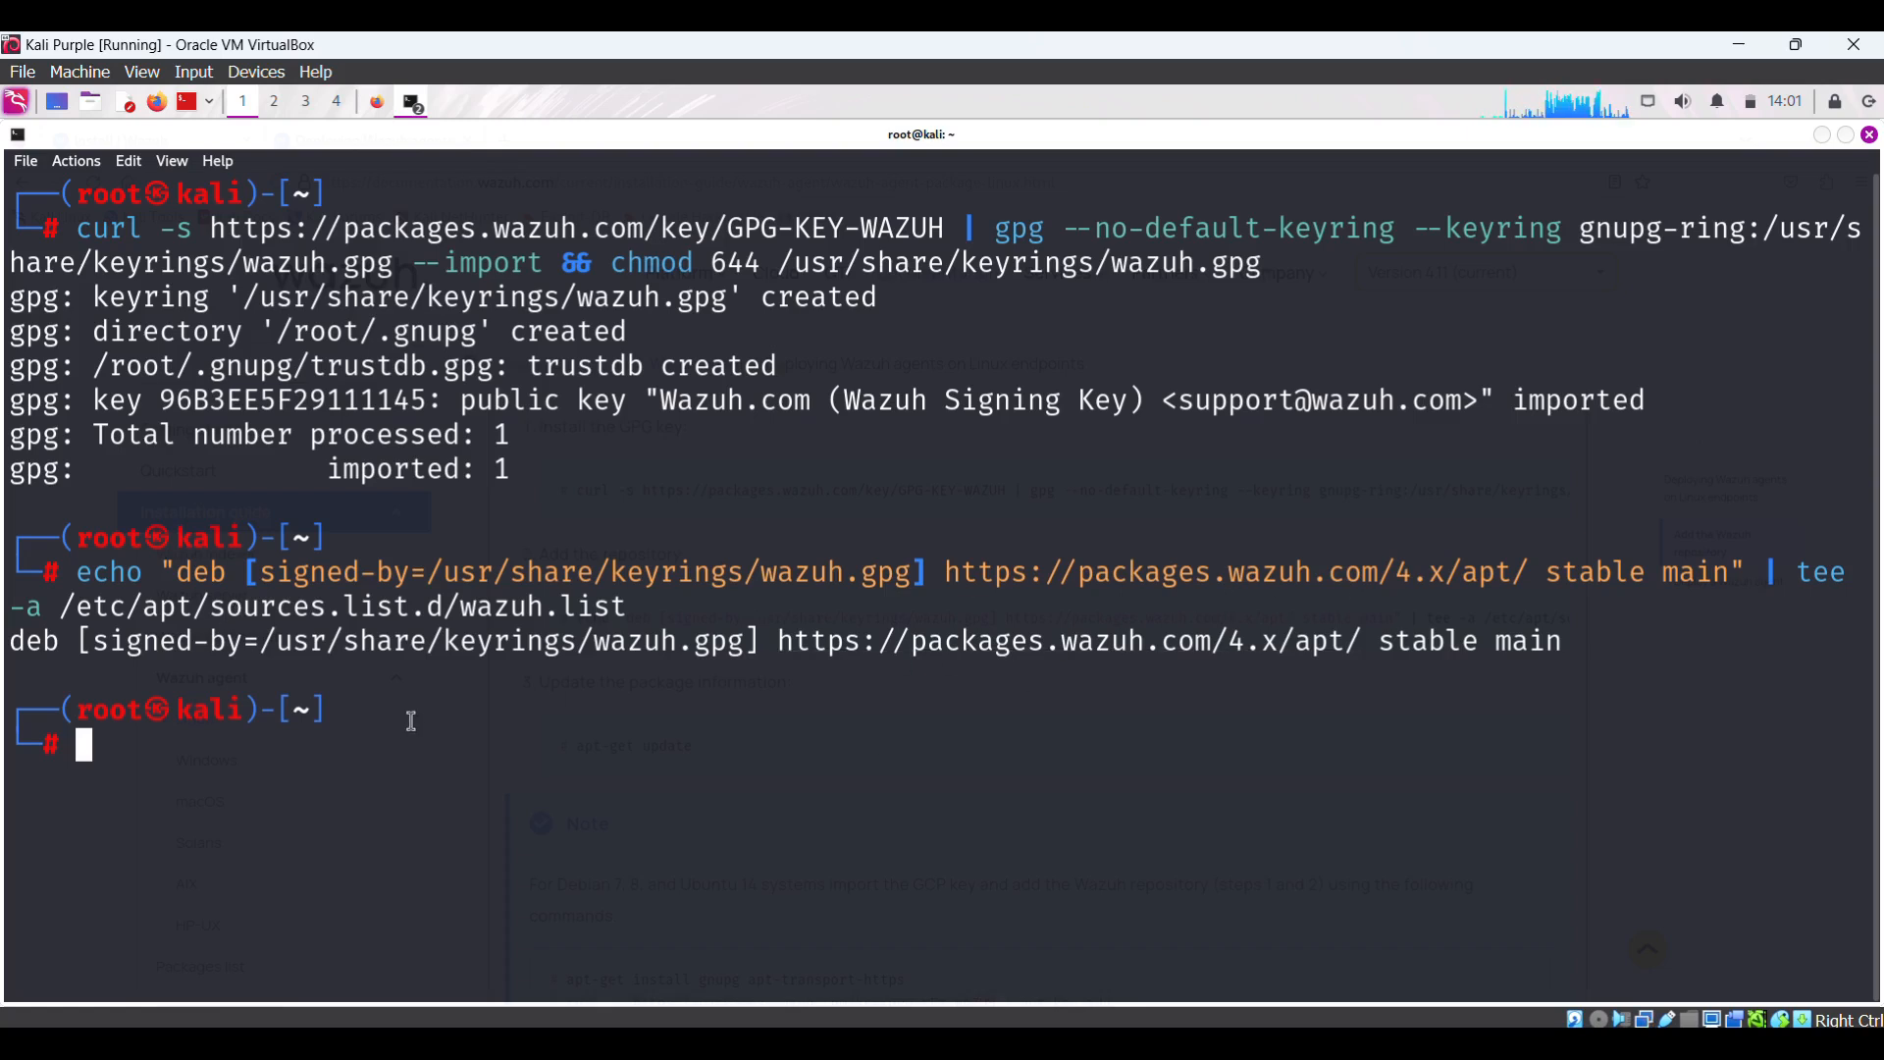
{"action": "left_click", "coordinate": [371, 106]}
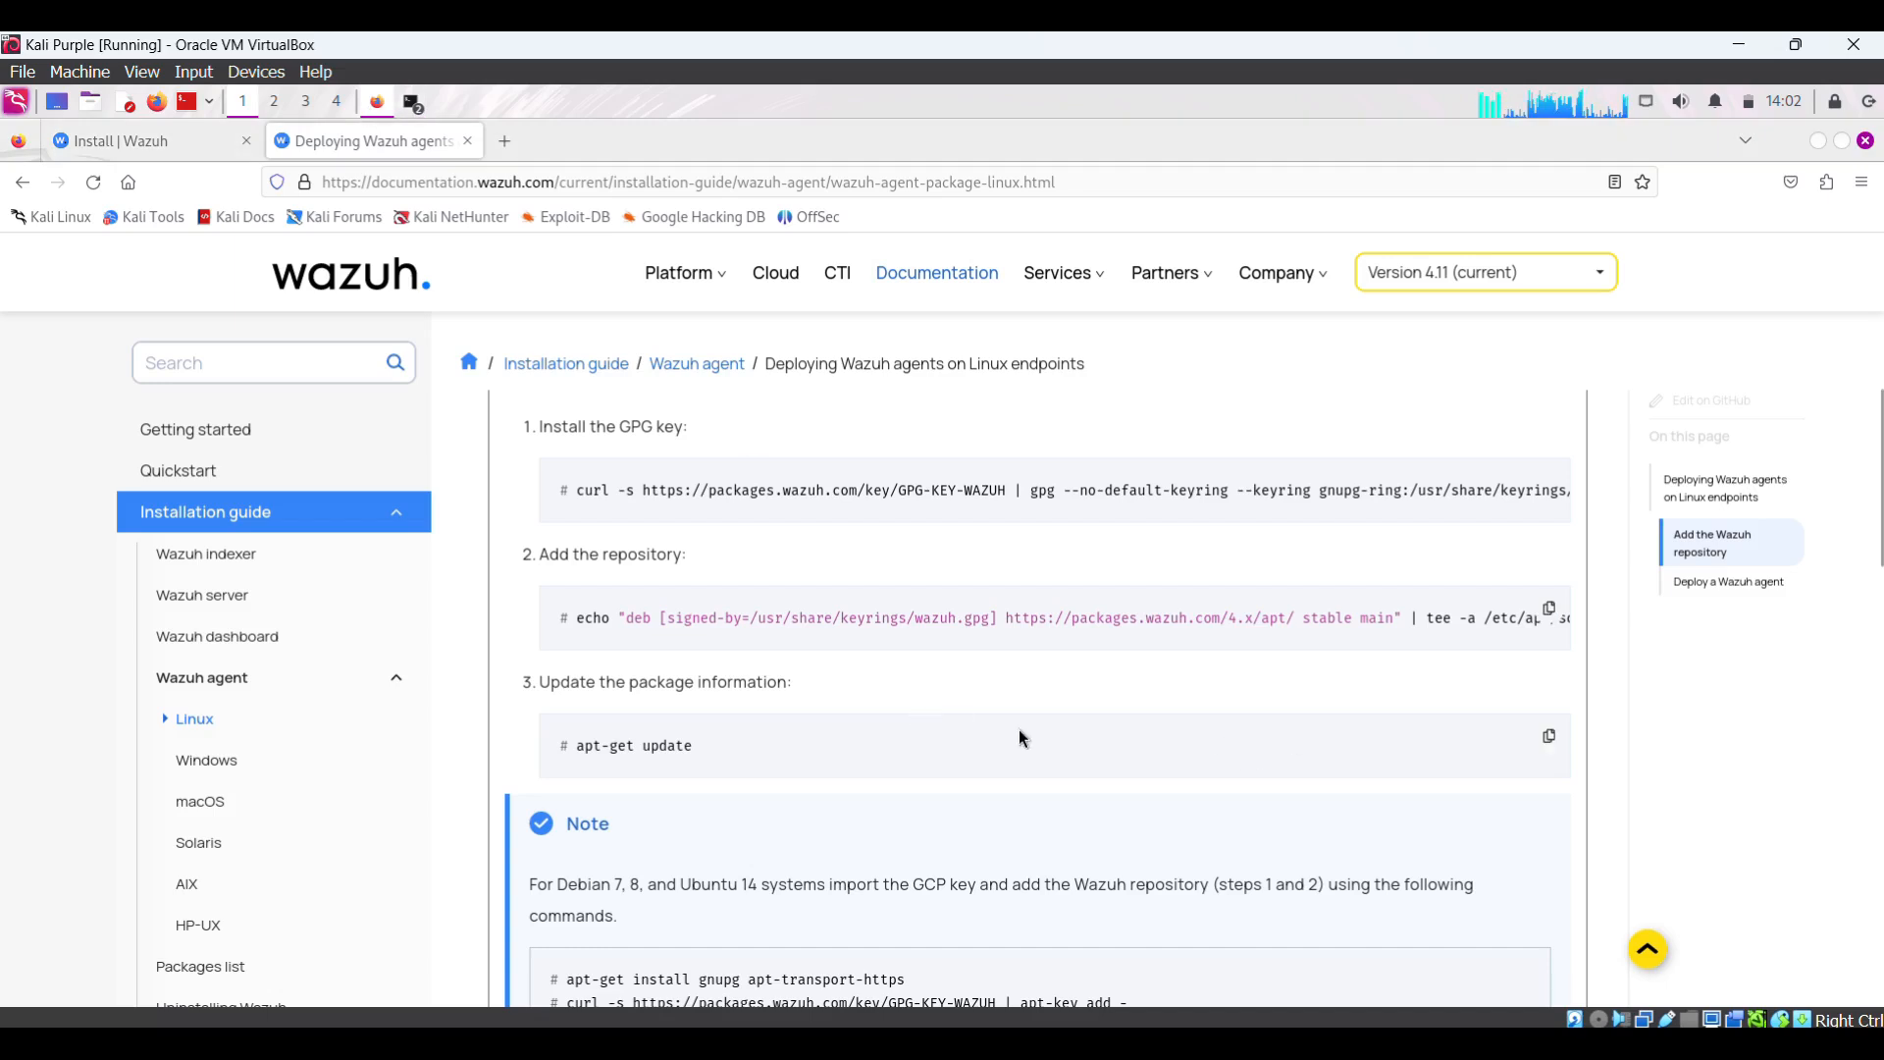
- Copy the apt-get update command from the docs and run it in the root terminal
{"action": "left_click", "coordinate": [1548, 738]}
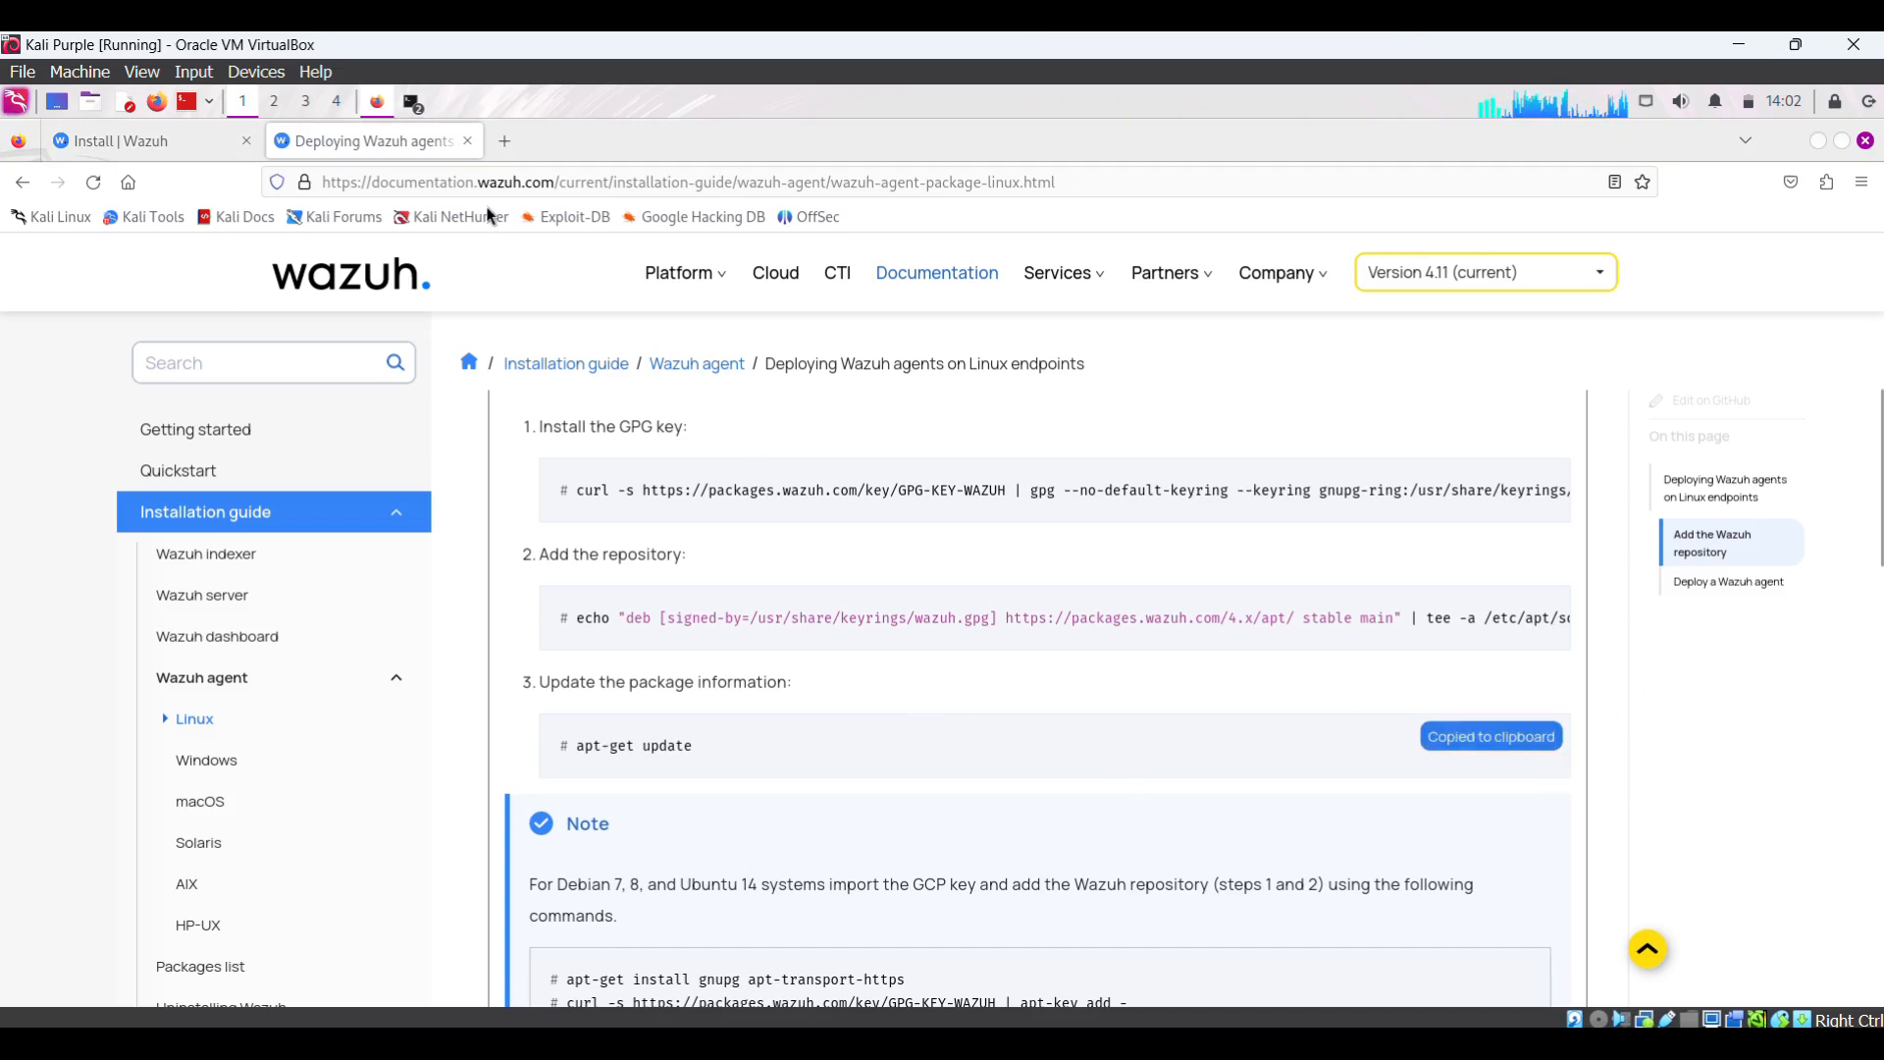
{"action": "left_click", "coordinate": [412, 102]}
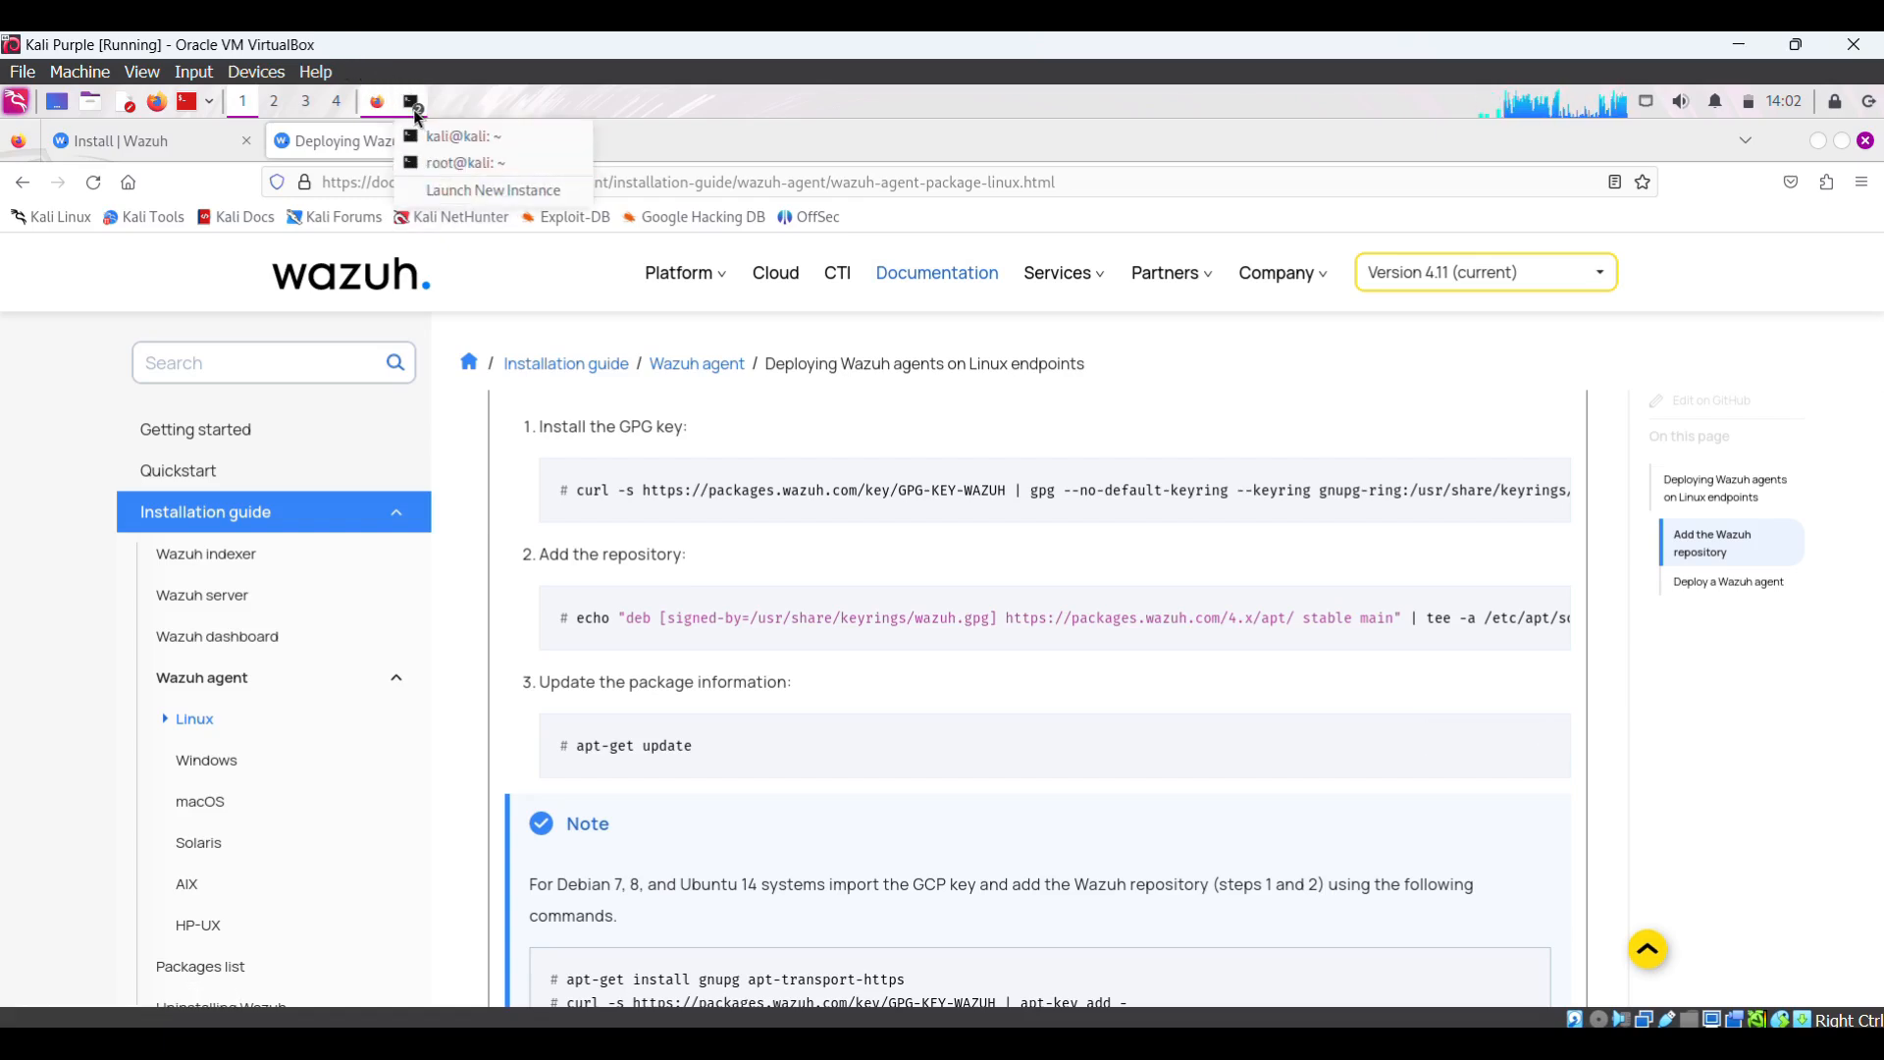
{"action": "left_click", "coordinate": [461, 163]}
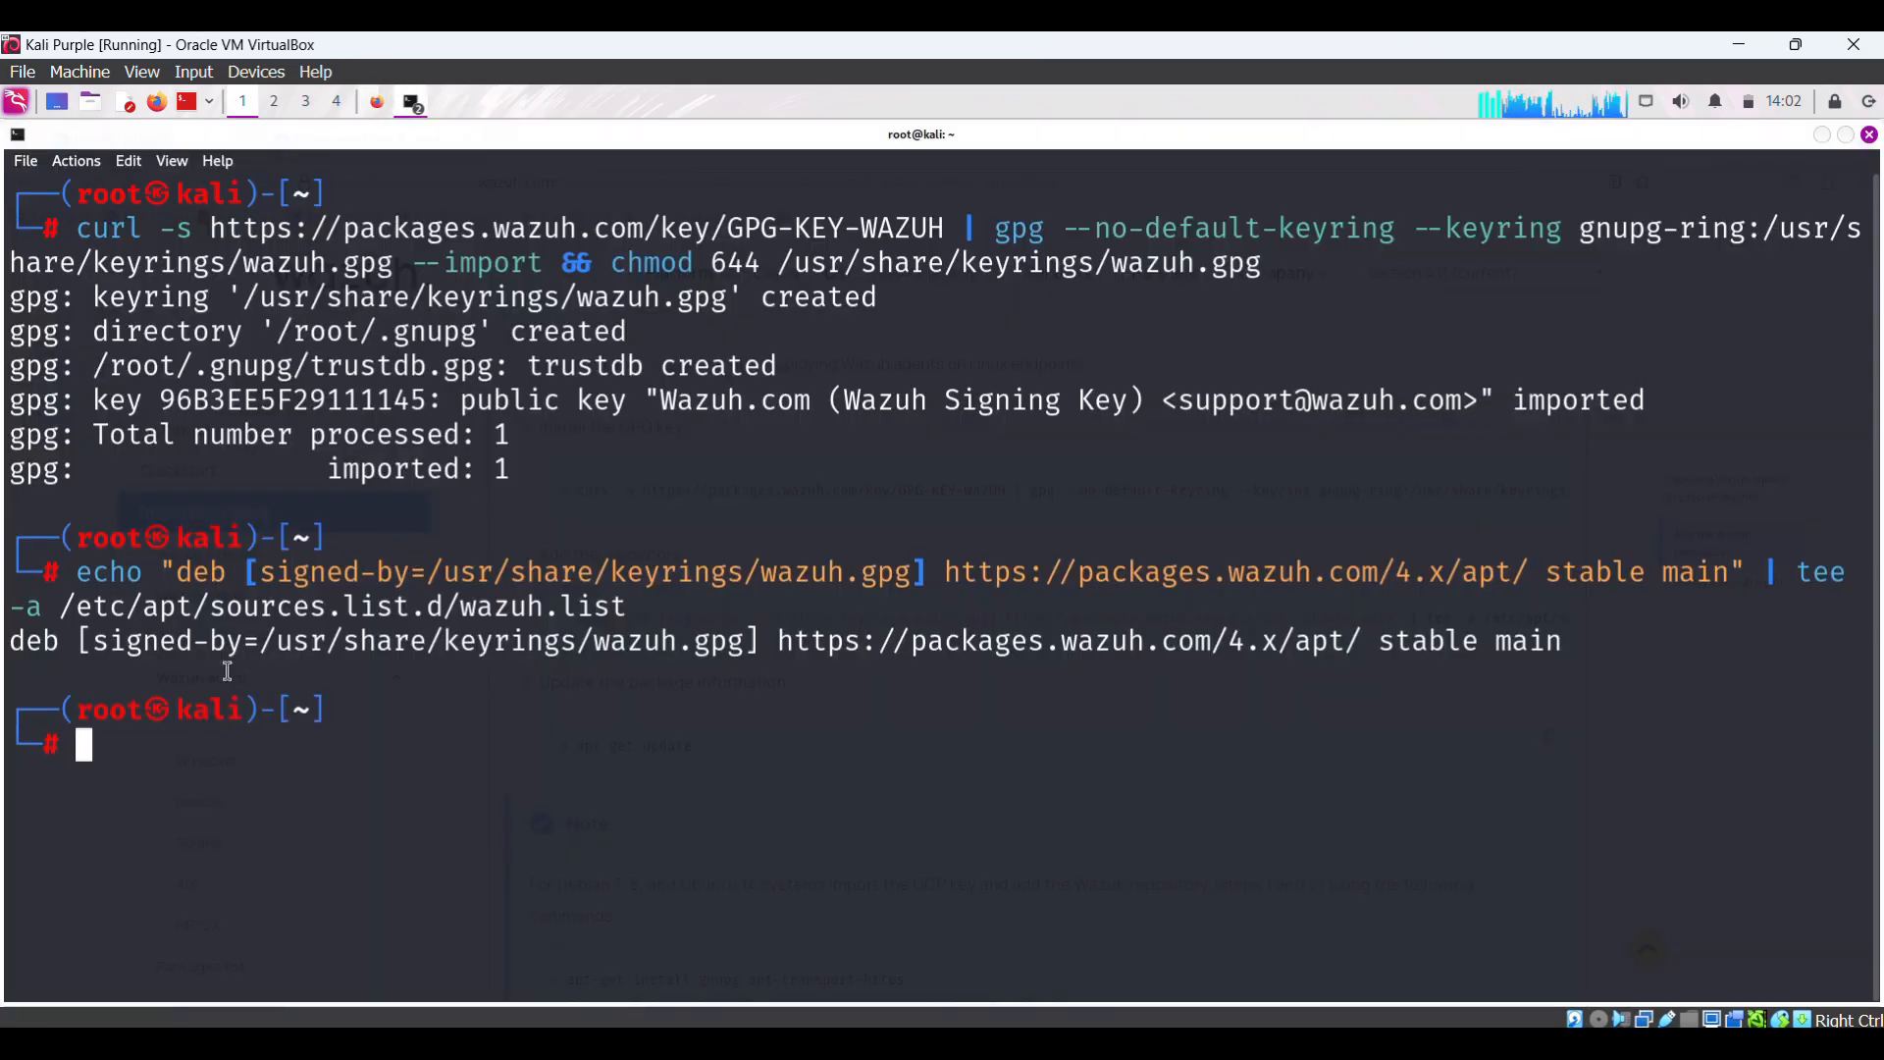
{"action": "right_click", "coordinate": [144, 748]}
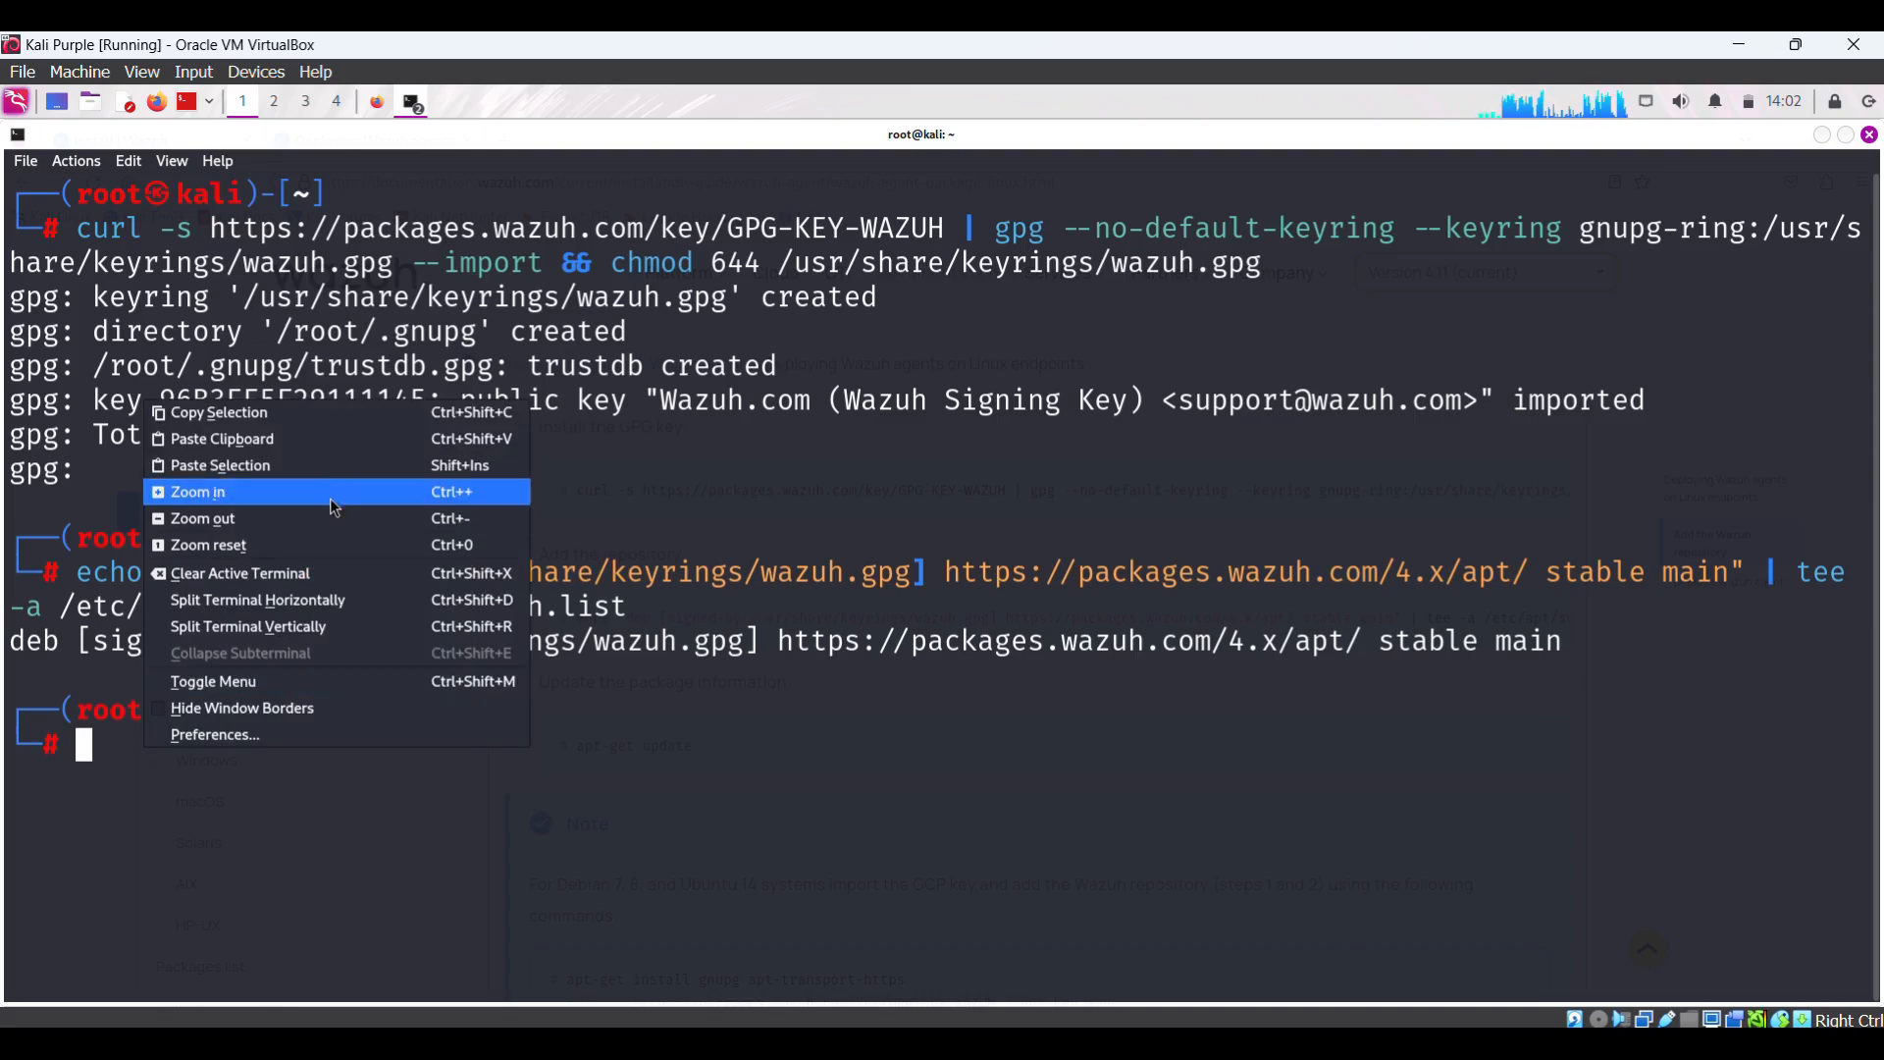
{"action": "left_click", "coordinate": [288, 450]}
{"action": "key", "text": "Return"}
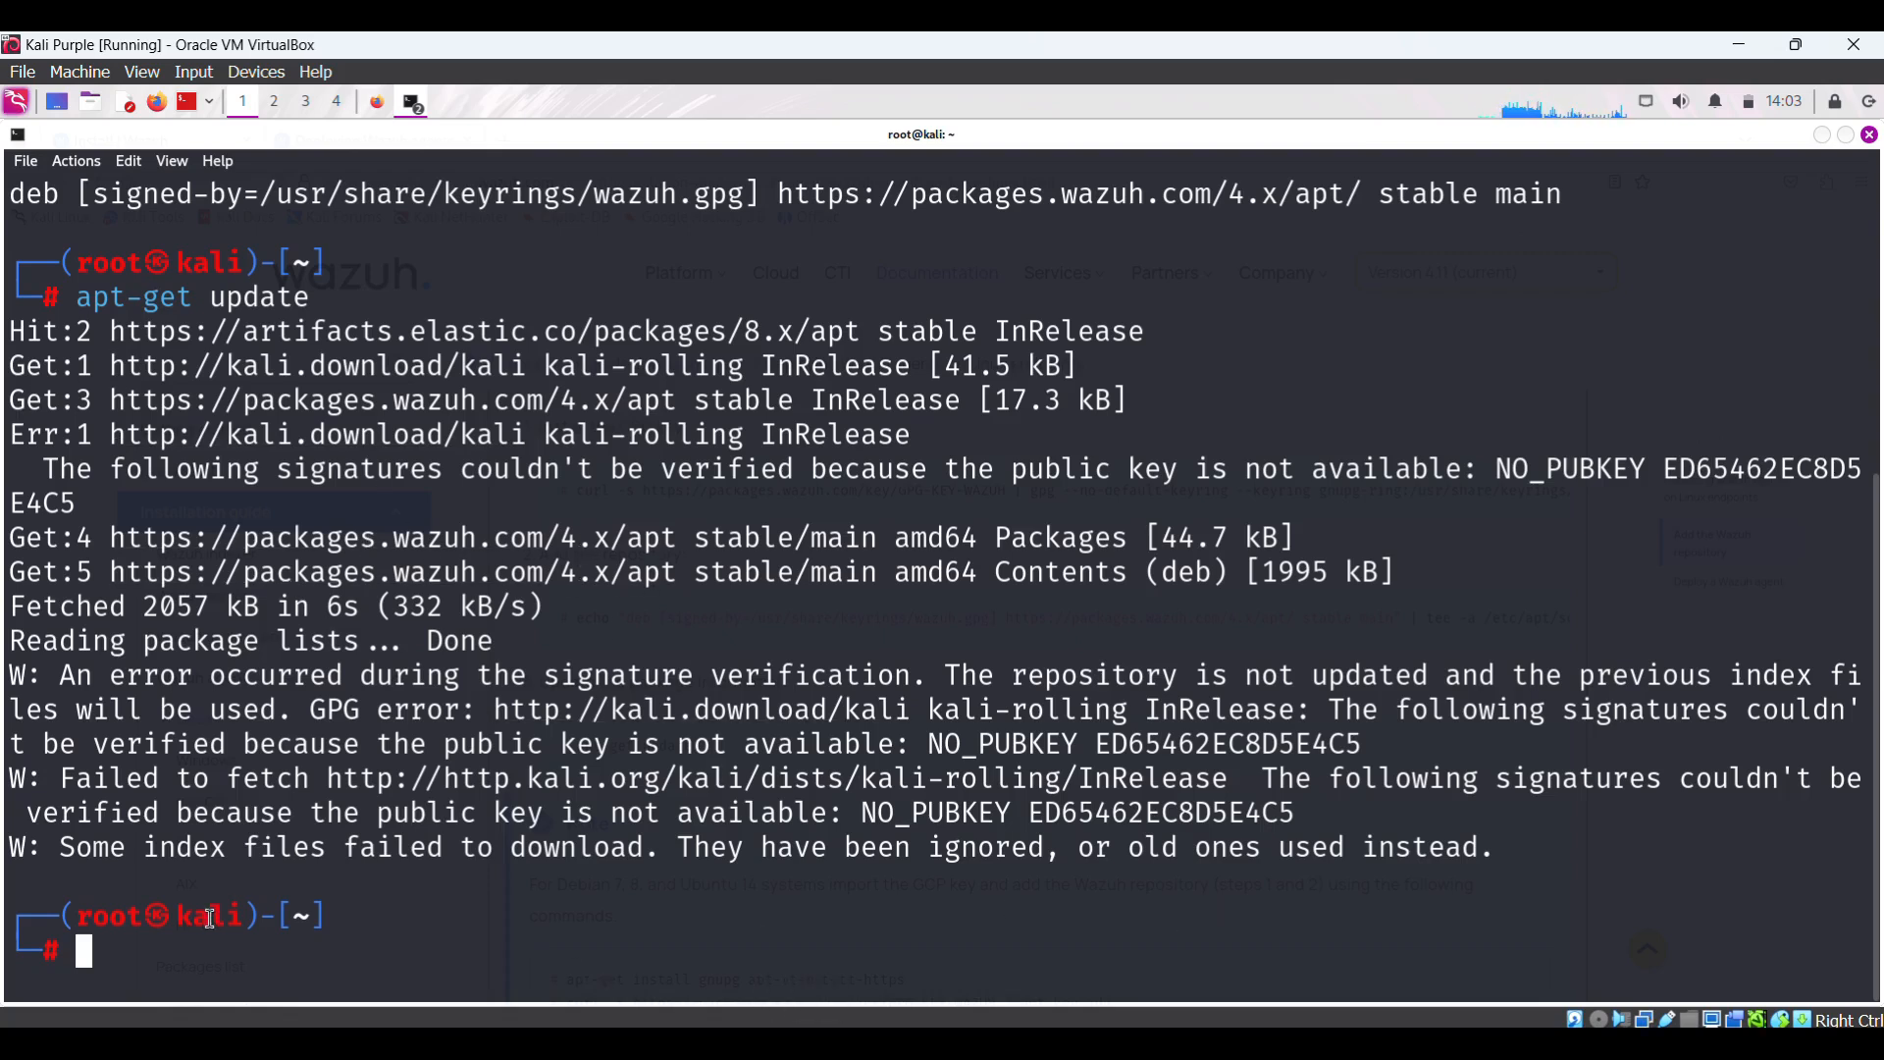
- Clear the root terminal and return to the Wazuh docs in Firefox
{"action": "type", "text": "clear"}
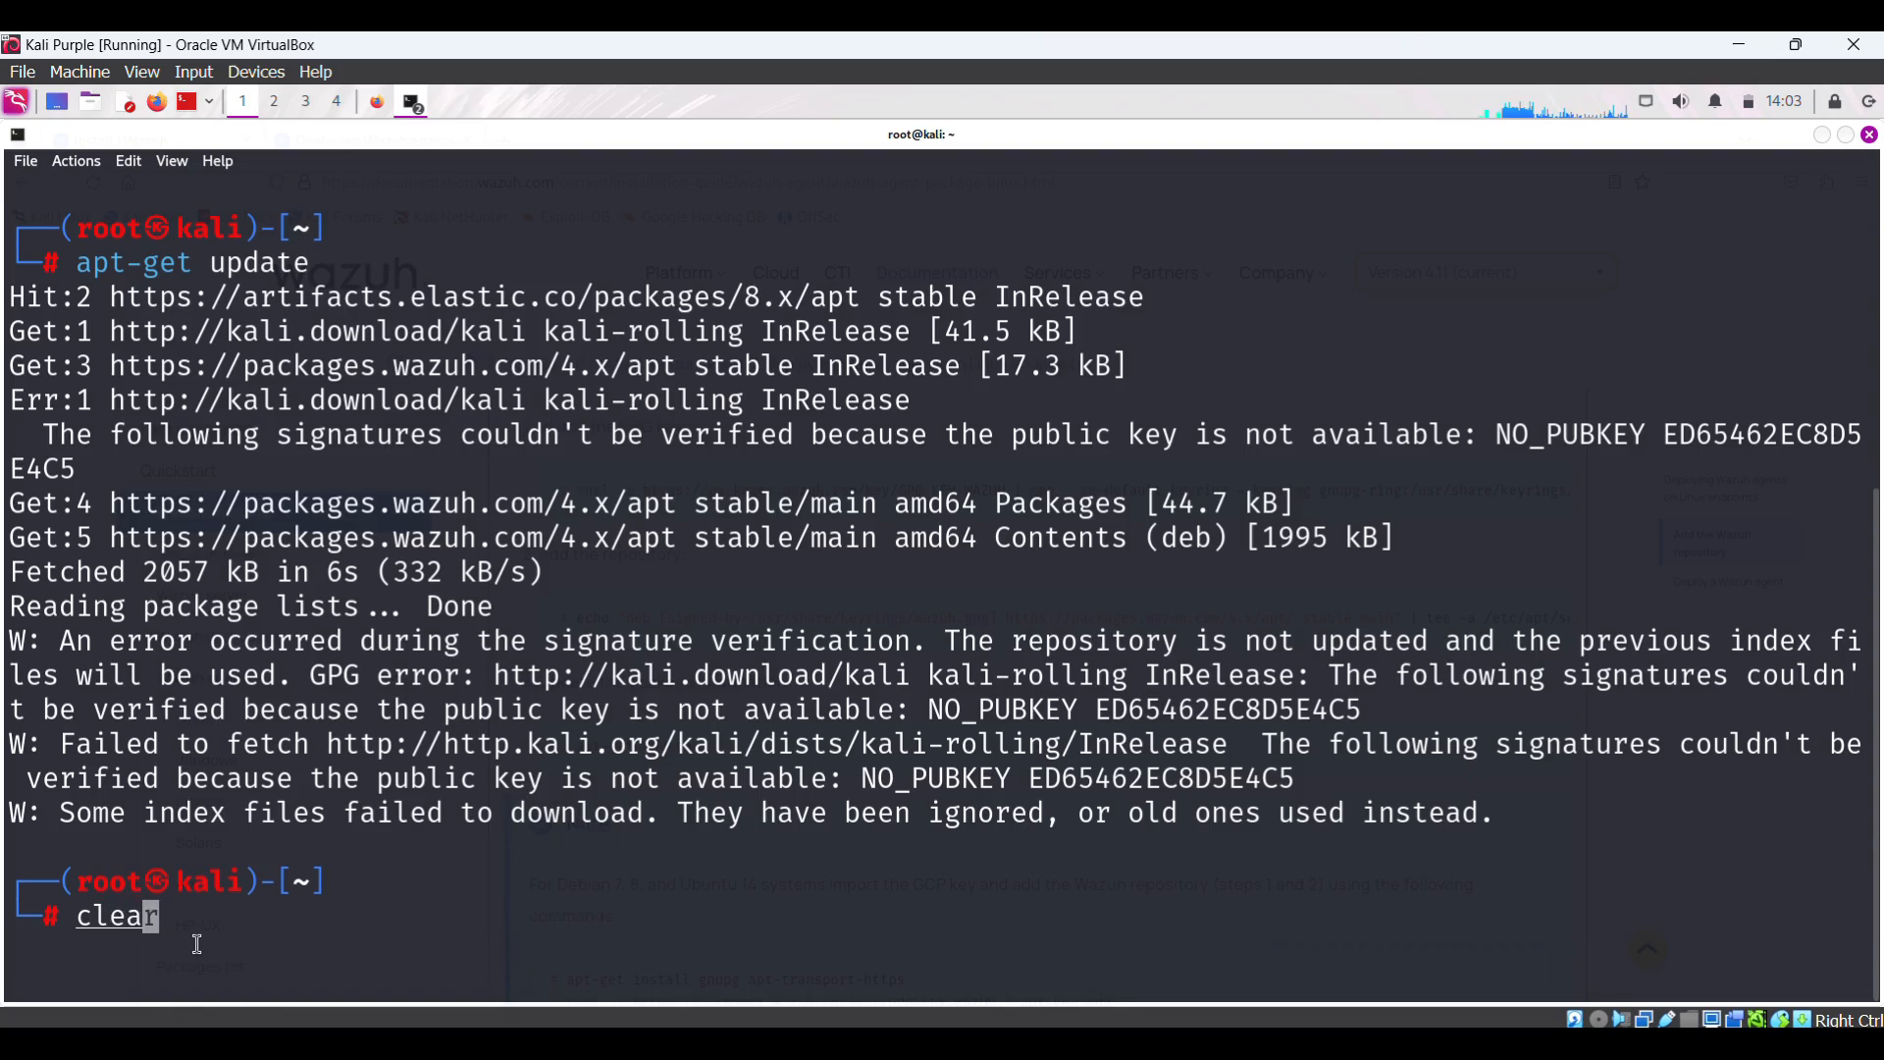
{"action": "key", "text": "Return"}
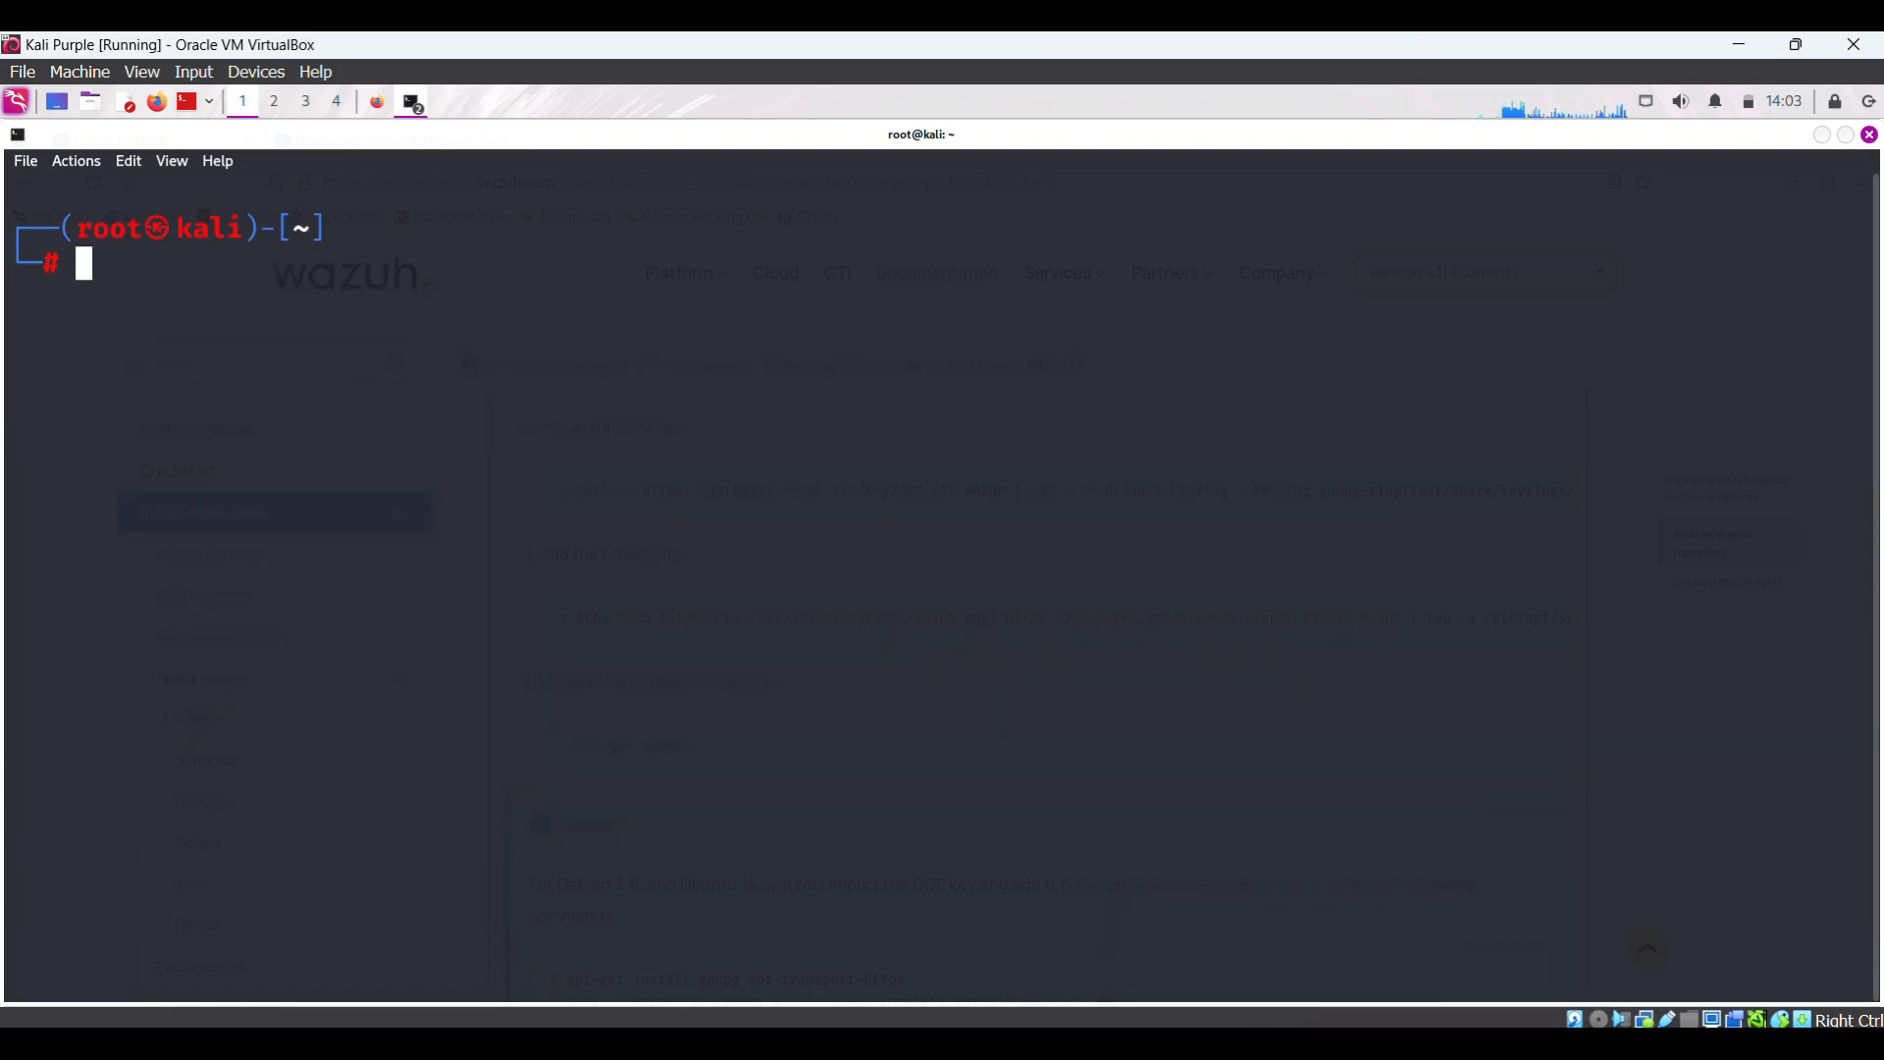
{"action": "left_click", "coordinate": [375, 110]}
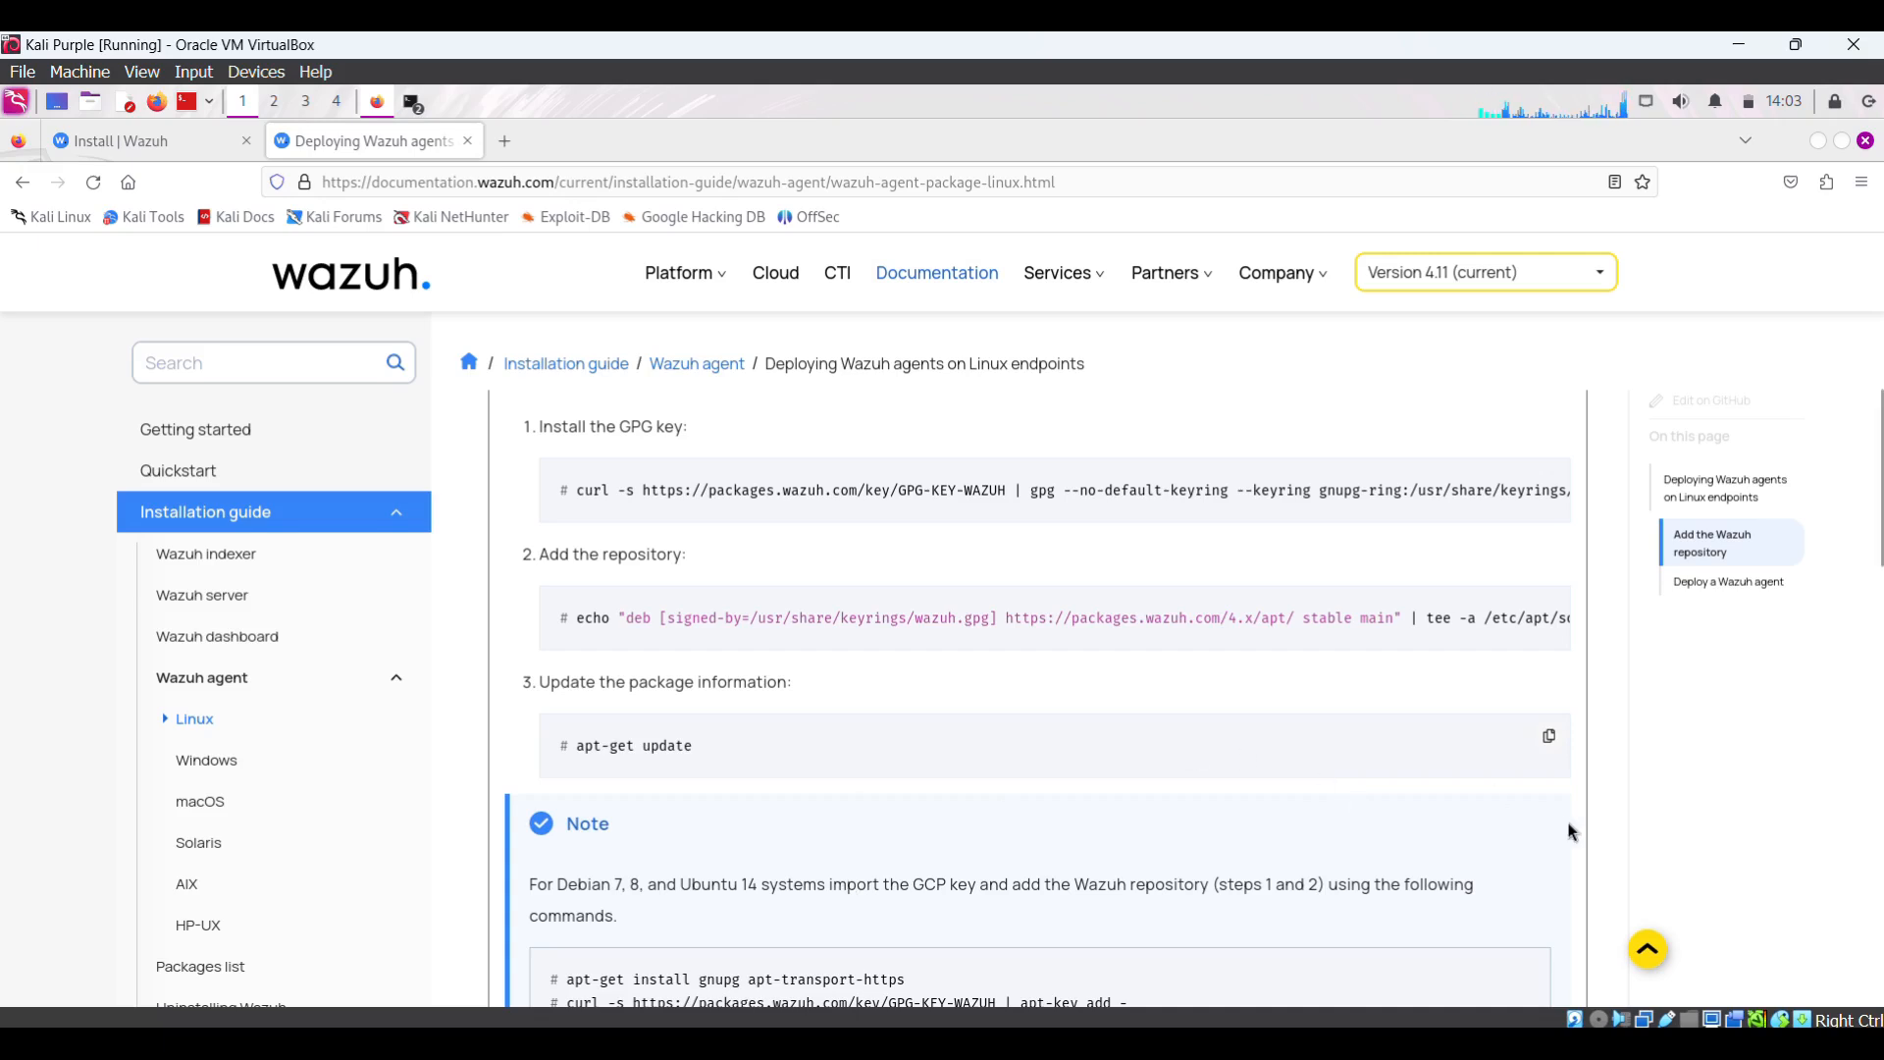
- Copy the APT command WAZUH_MANAGER="10.0.0.2" apt-get install wazuh-agent from 'Deploy a Wazuh agent'
{"action": "scroll", "coordinate": [1568, 832], "scroll_direction": "down", "scroll_amount": 5}
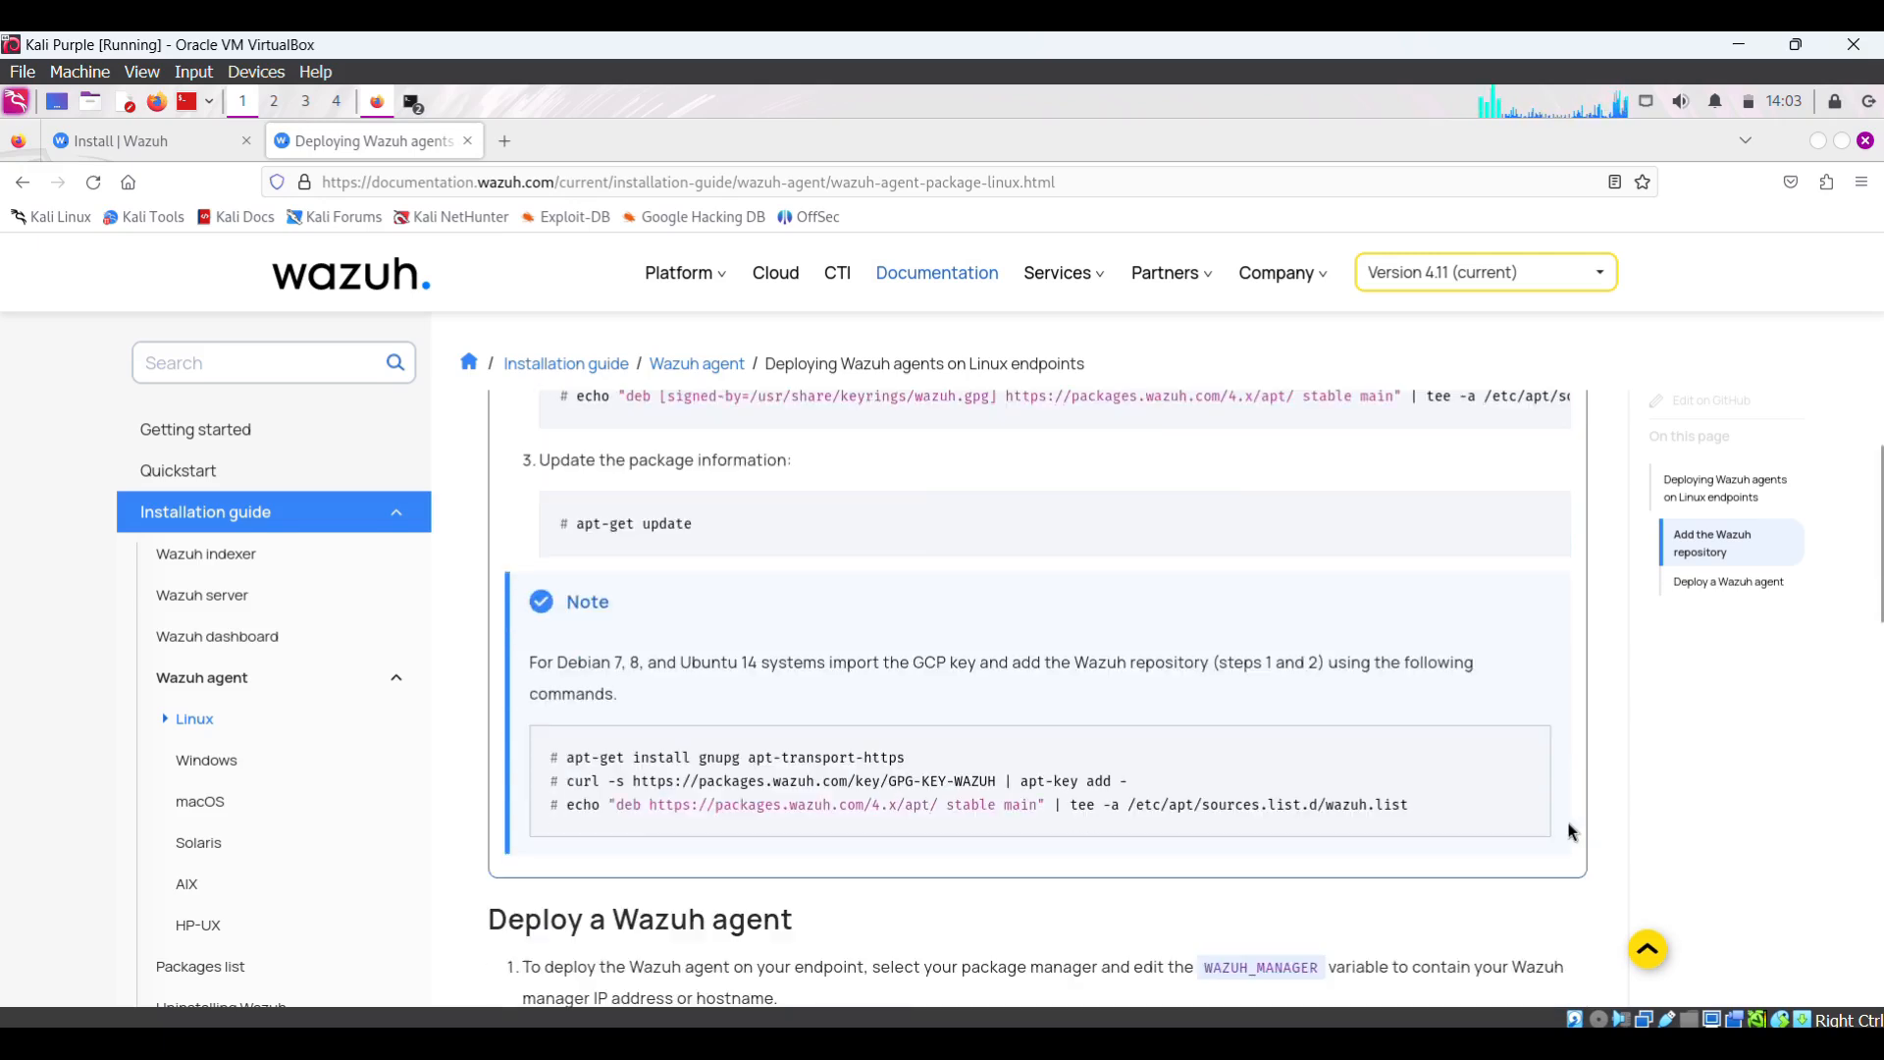
{"action": "scroll", "coordinate": [1568, 832], "scroll_direction": "down", "scroll_amount": 3}
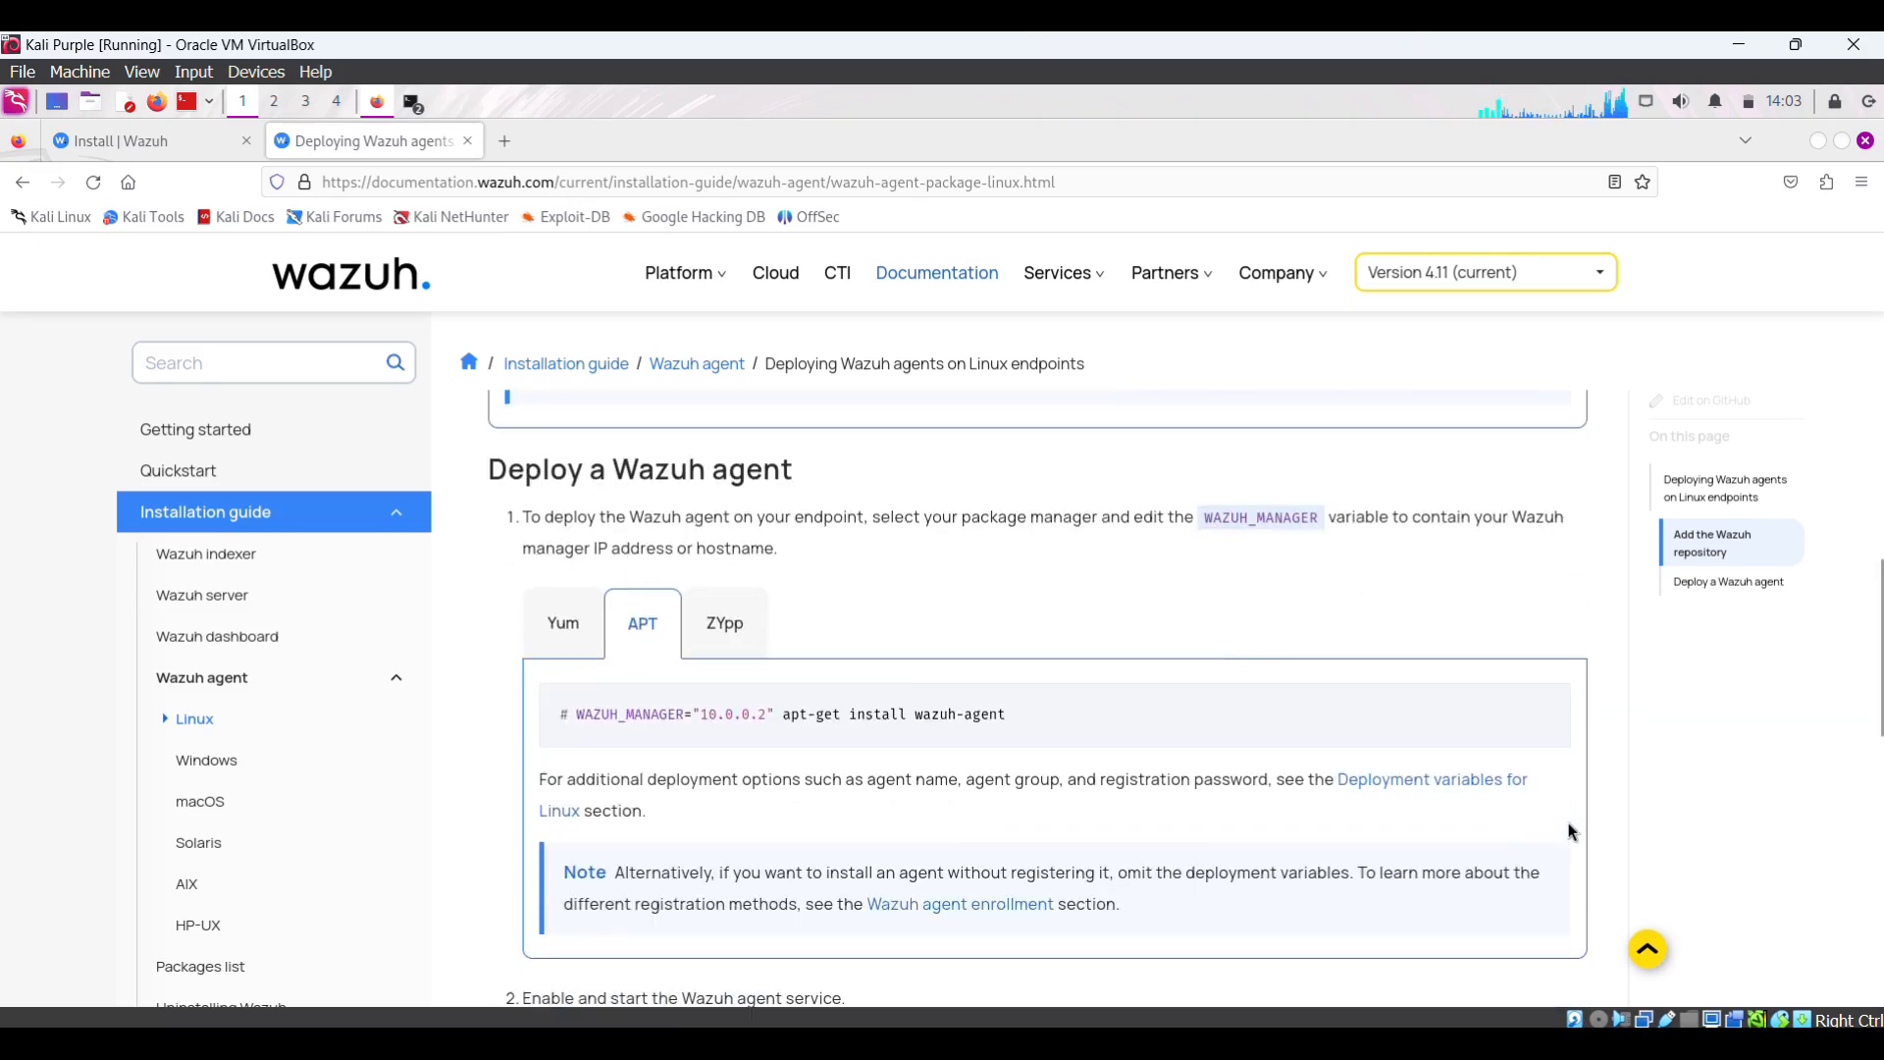
{"action": "left_click", "coordinate": [1551, 707]}
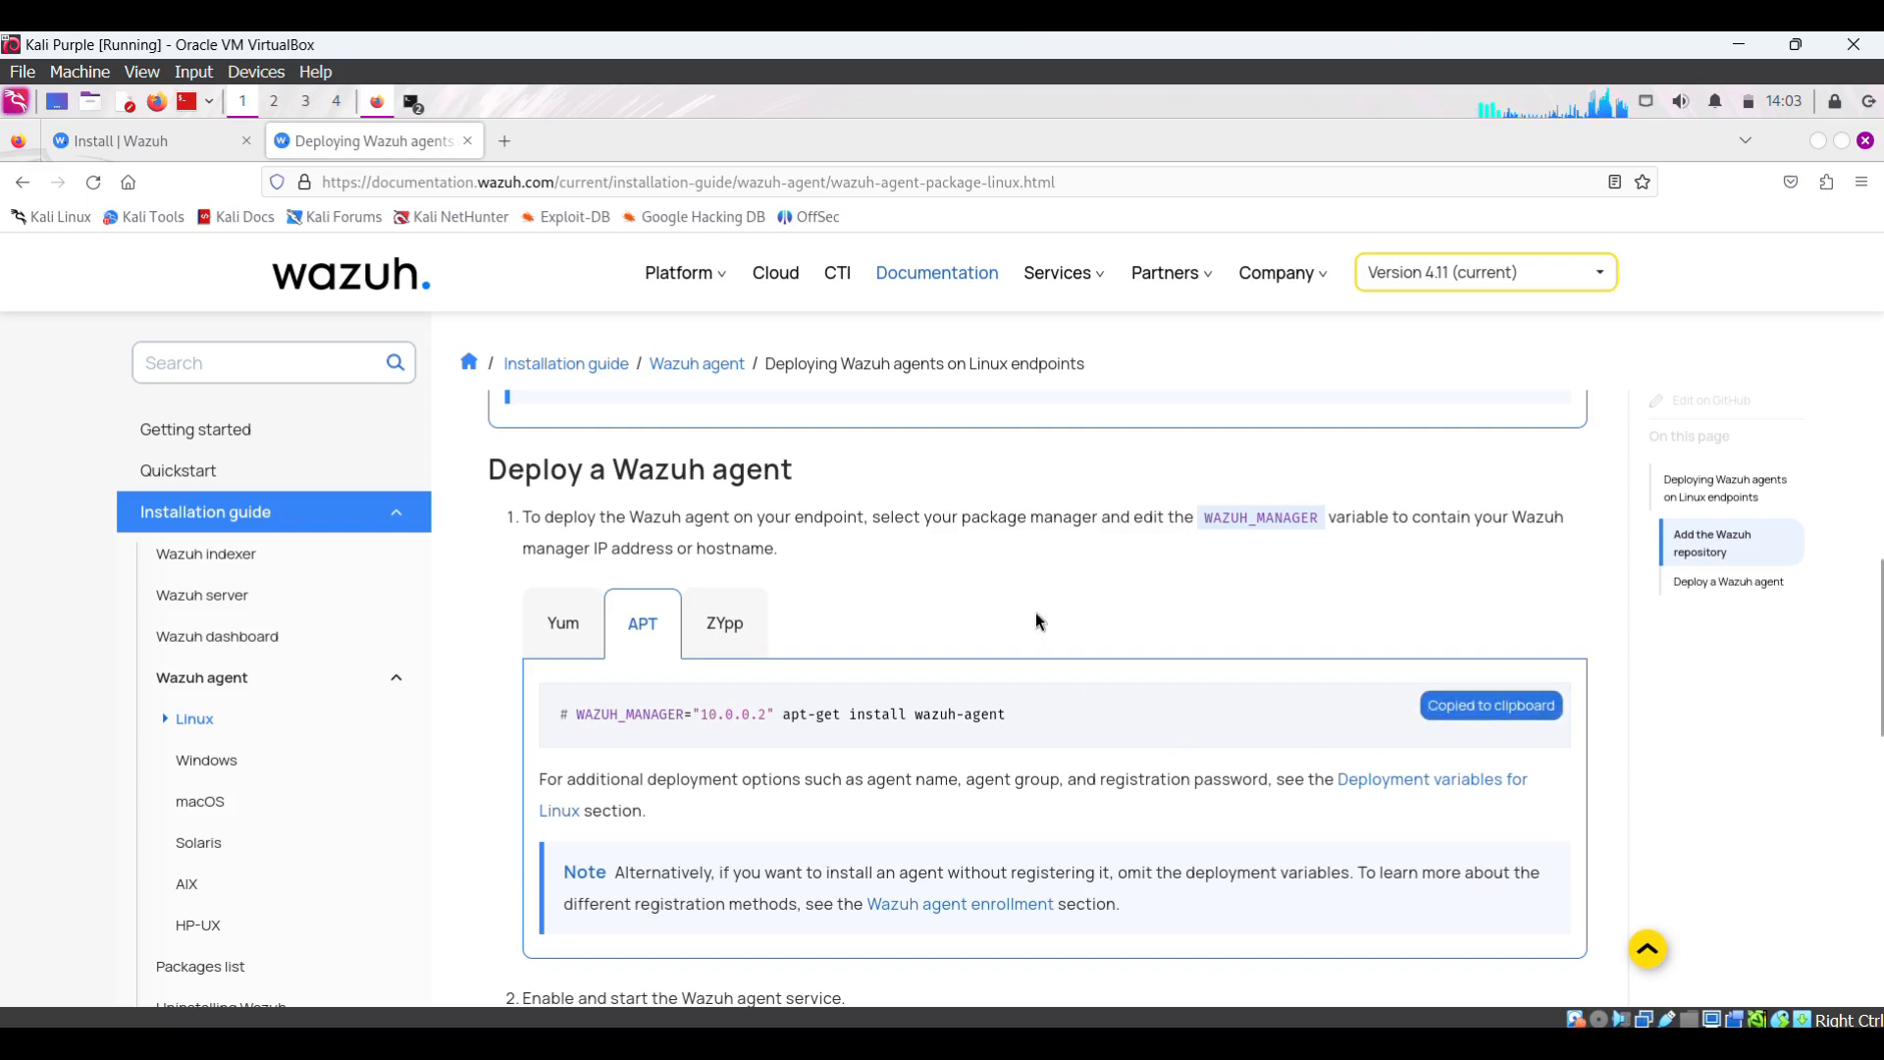
- Bring the root@kali terminal back to the front and open its paste menu
{"action": "left_click", "coordinate": [426, 110]}
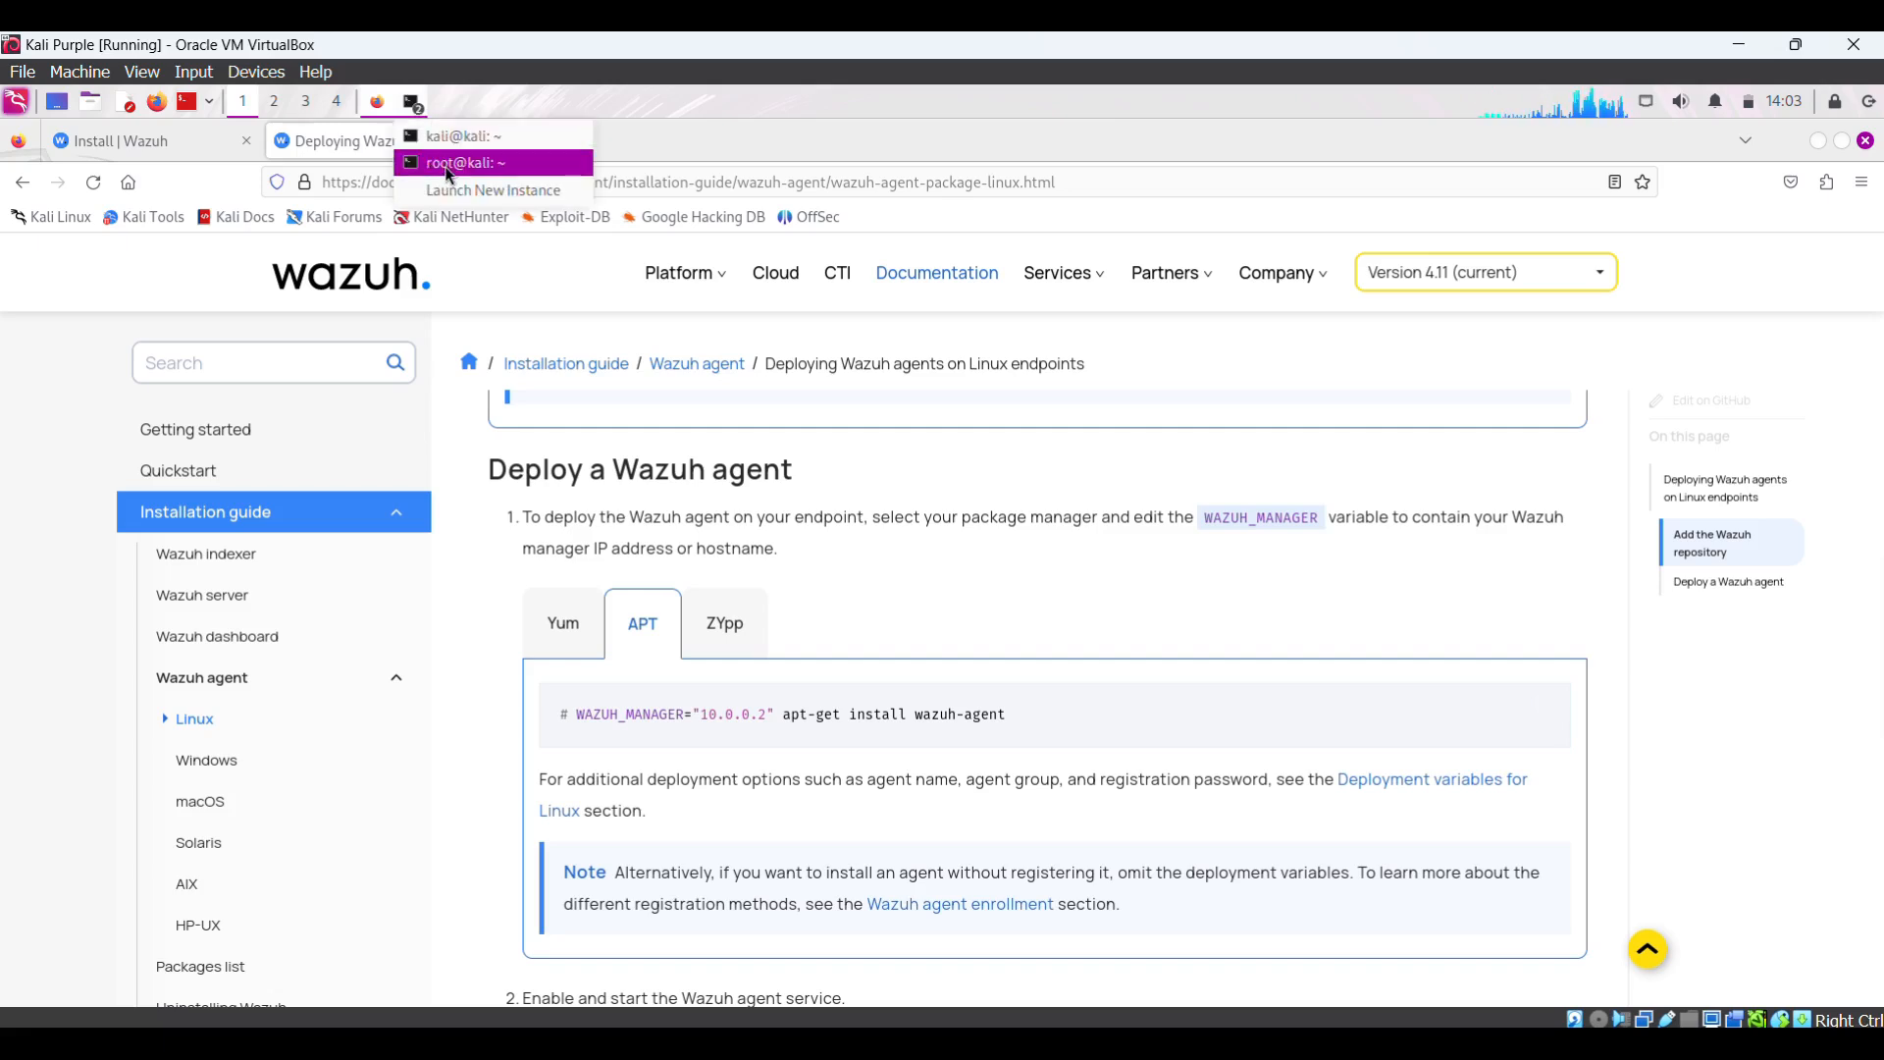
{"action": "left_click", "coordinate": [449, 176]}
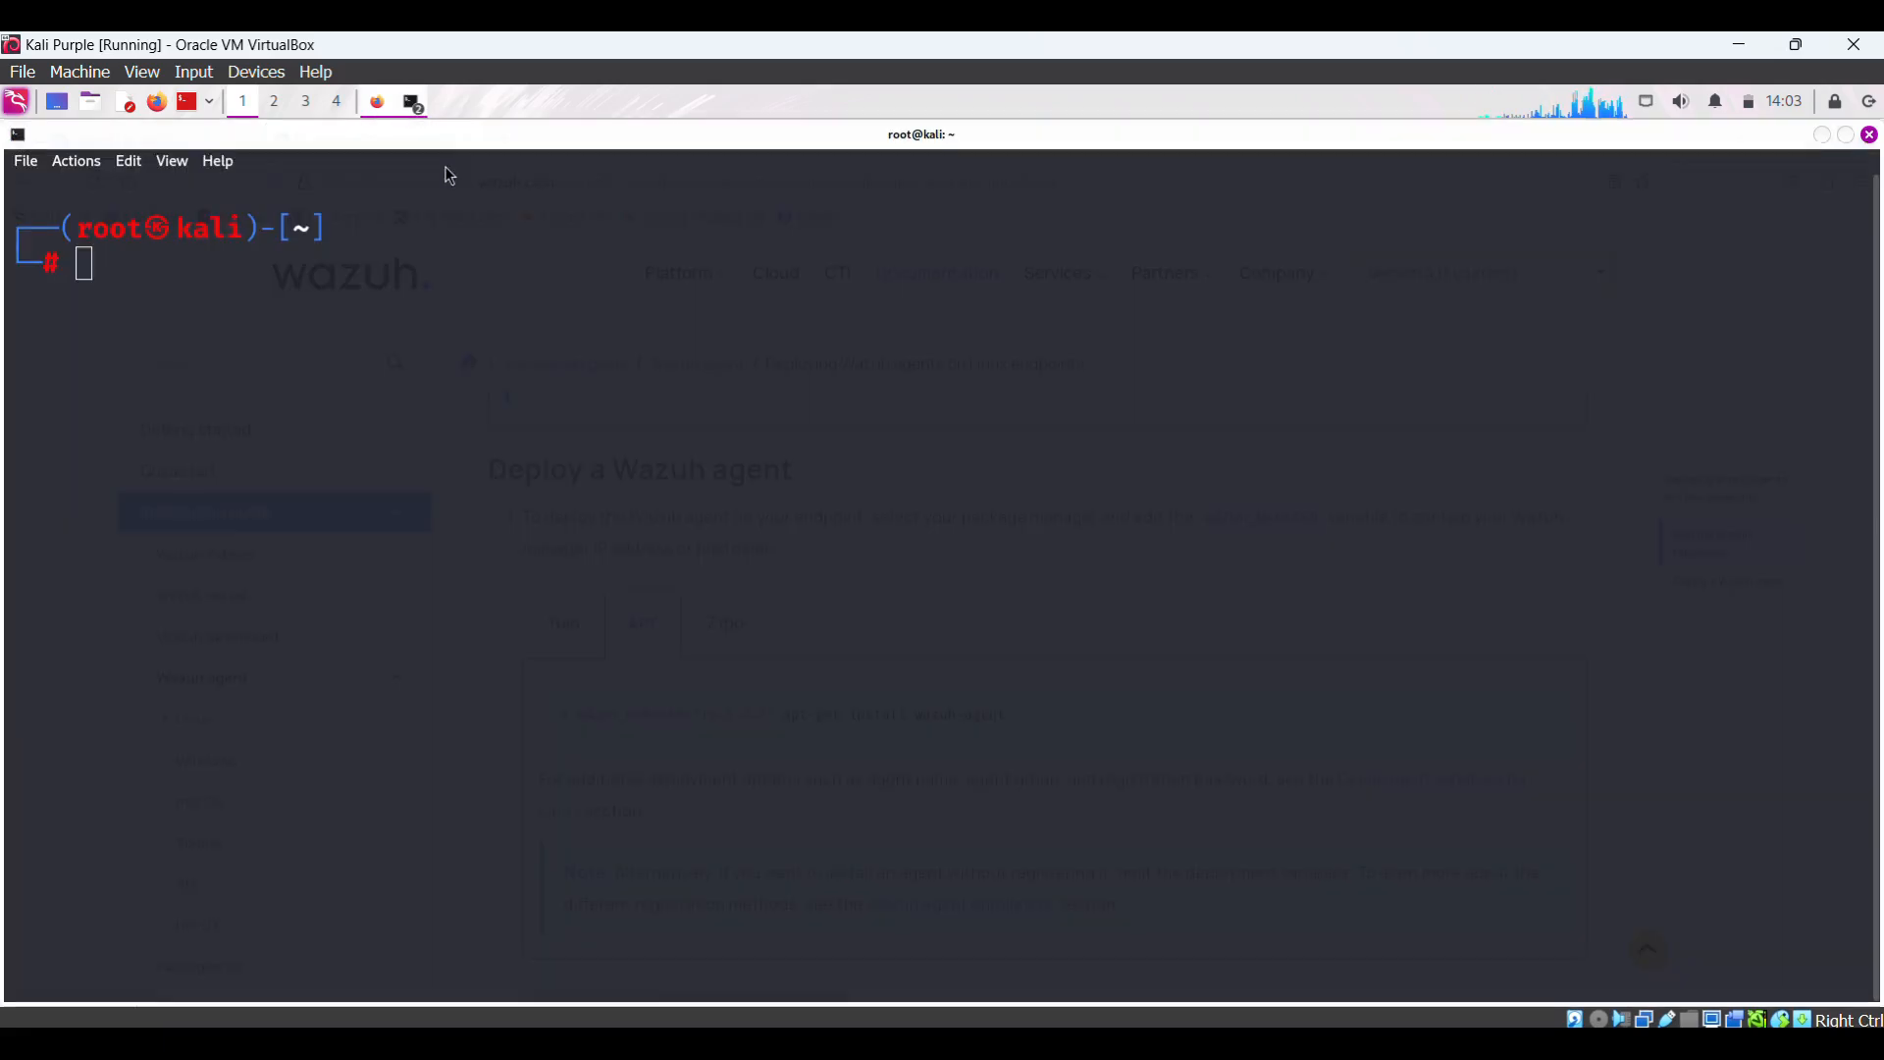
{"action": "right_click", "coordinate": [136, 274]}
- Paste the wazuh-agent install command, change the manager IP to 192.168.133.246, and run it
{"action": "left_click", "coordinate": [244, 318]}
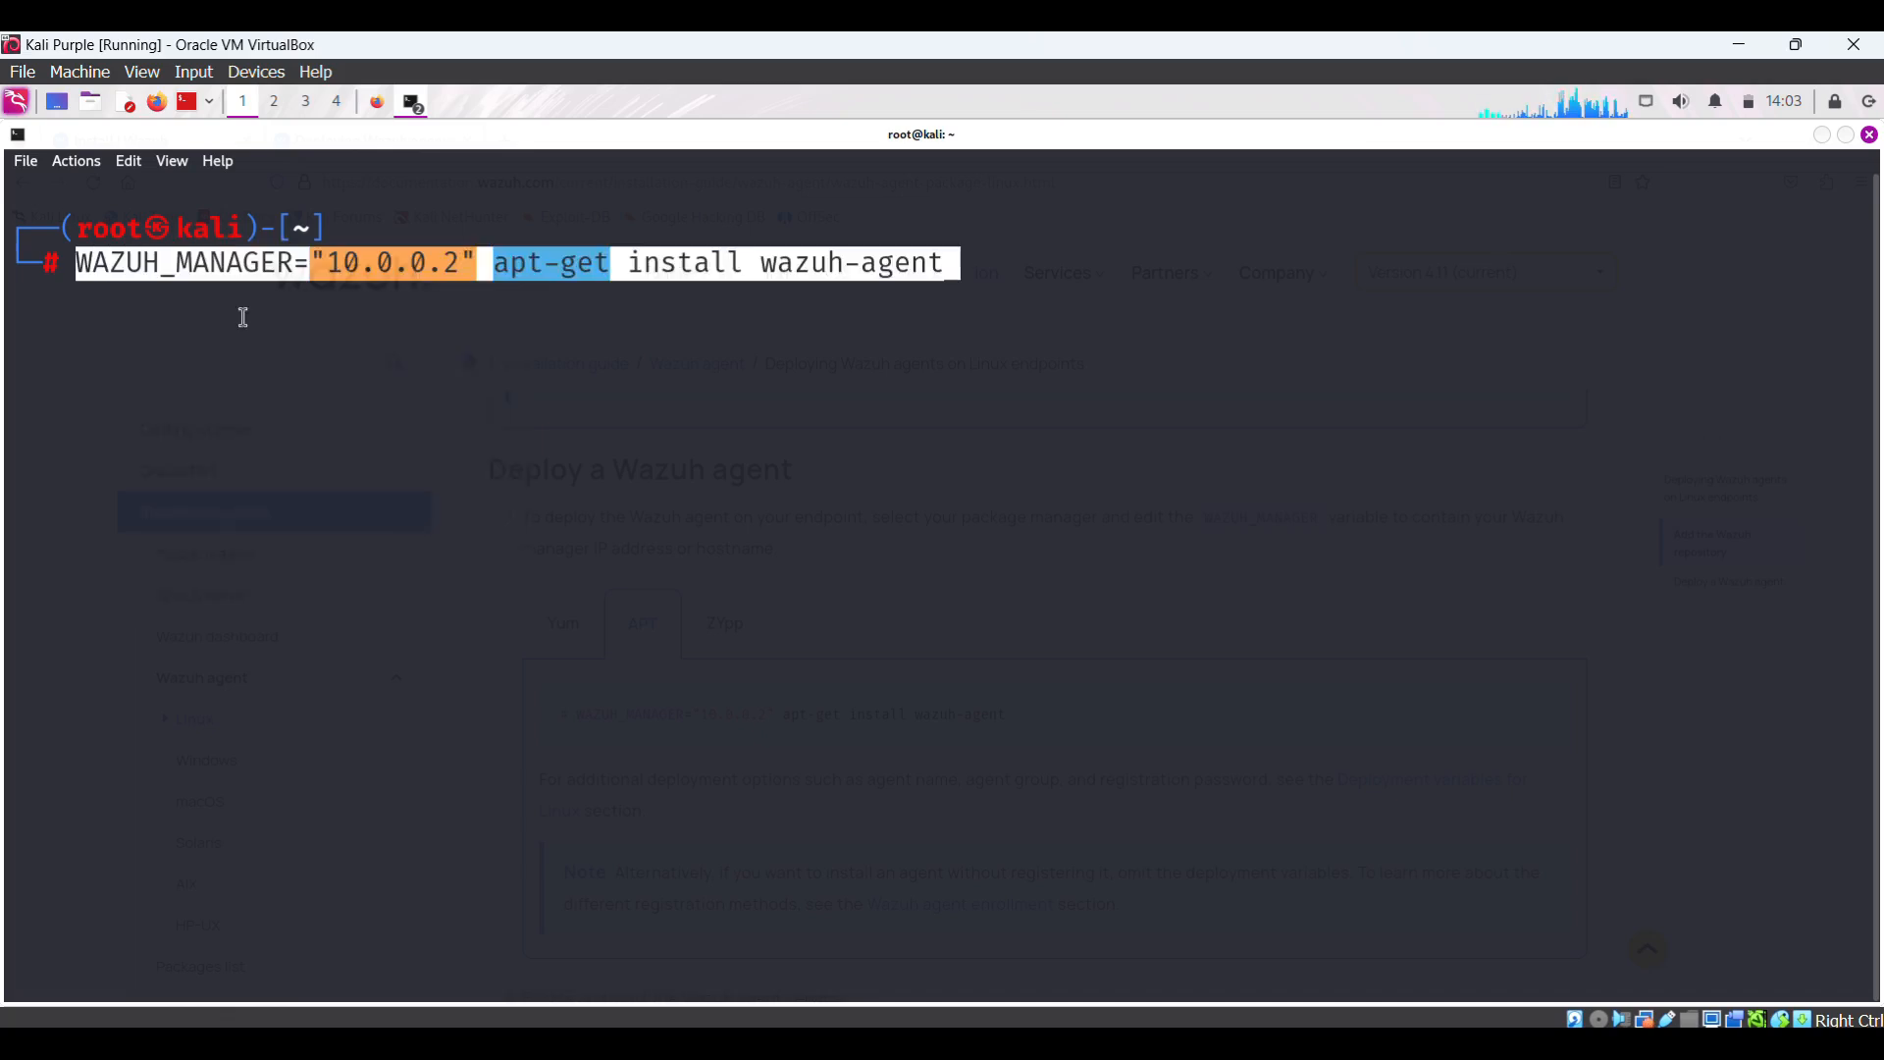
{"action": "key", "text": "Left"}
{"action": "key", "text": "Left"}
{"action": "key", "text": "Left"}
{"action": "key", "text": "Left"}
{"action": "key", "text": "Left"}
{"action": "key", "text": "Left"}
{"action": "key", "text": "Left"}
{"action": "key", "text": "Left"}
{"action": "key", "text": "Left"}
{"action": "key", "text": "Left"}
{"action": "key", "text": "Left"}
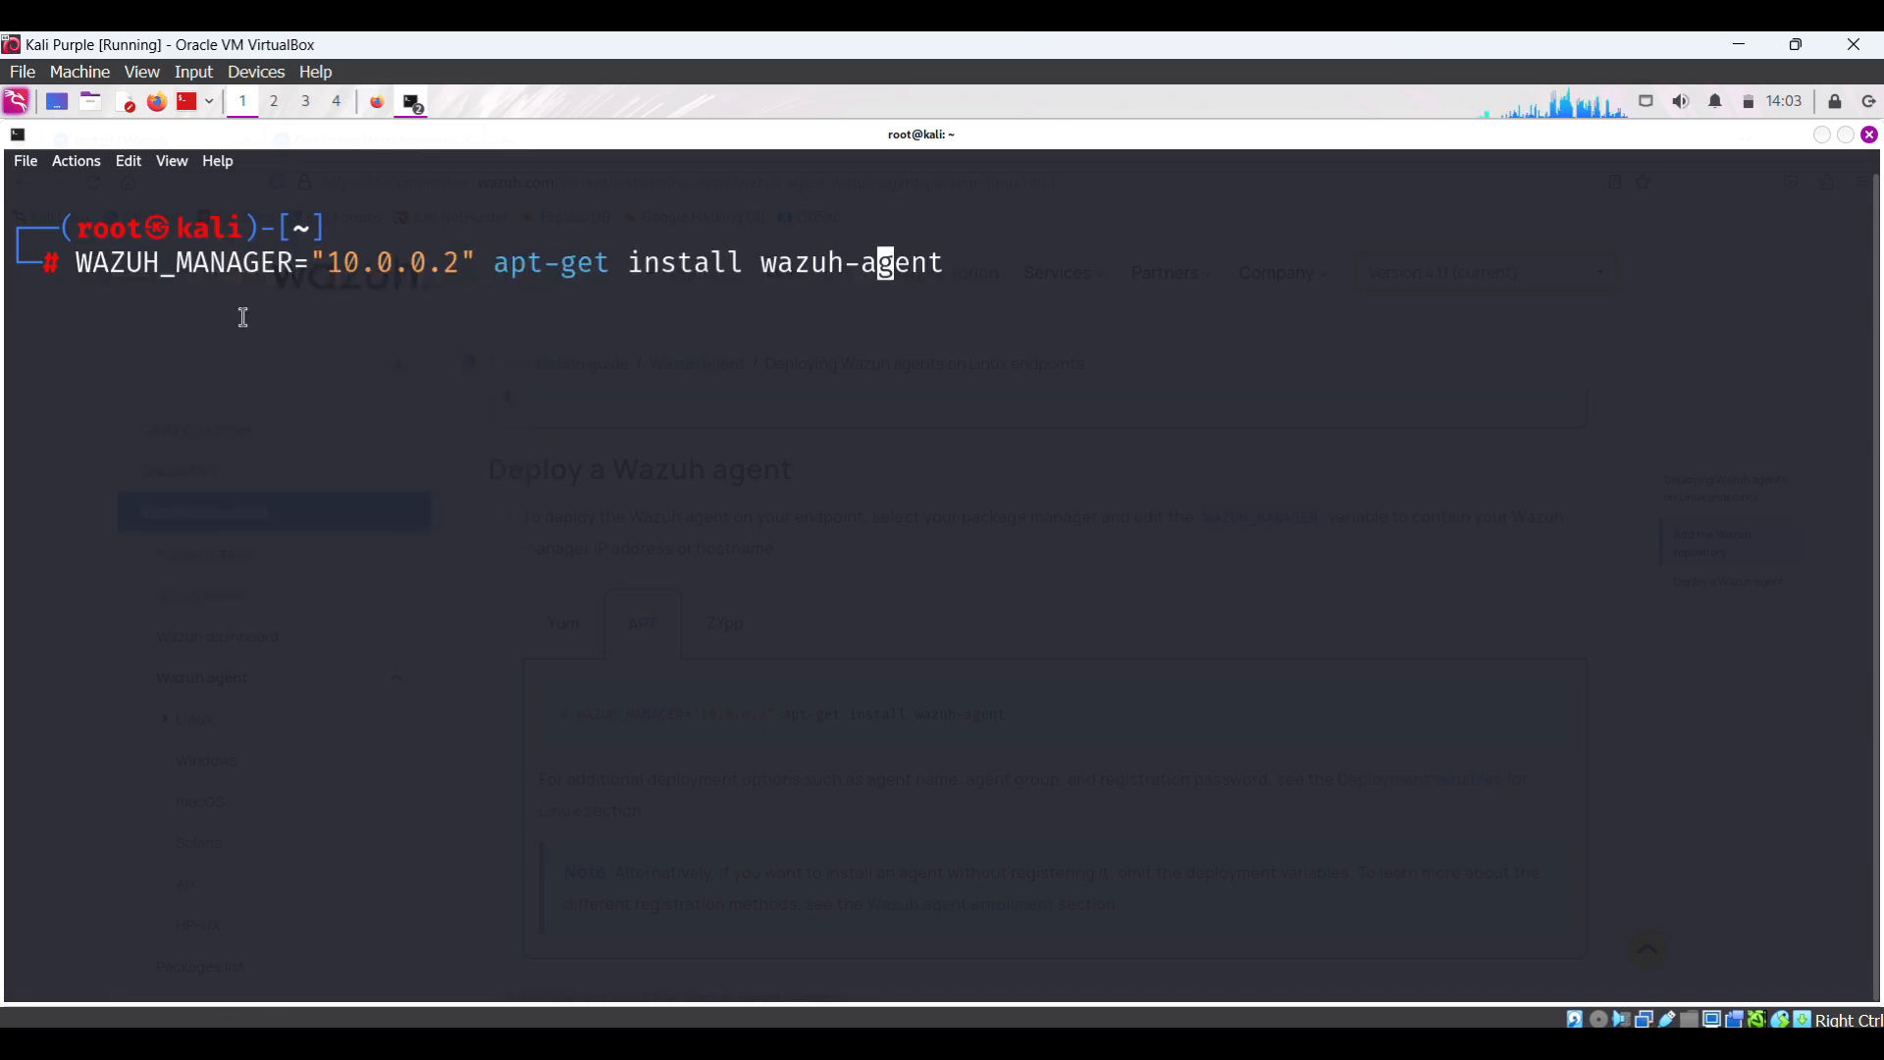
{"action": "key", "text": "Left"}
{"action": "key", "text": "Left"}
{"action": "key", "text": "Left"}
{"action": "key", "text": "Left"}
{"action": "key", "text": "Left"}
{"action": "key", "text": "Left"}
{"action": "key", "text": "Left"}
{"action": "key", "text": "Left"}
{"action": "key", "text": "Left"}
{"action": "key", "text": "Left"}
{"action": "key", "text": "Left"}
{"action": "key", "text": "Left"}
{"action": "key", "text": "Left"}
{"action": "key", "text": "Left"}
{"action": "key", "text": "Left"}
{"action": "key", "text": "Left"}
{"action": "key", "text": "Left"}
{"action": "key", "text": "Left"}
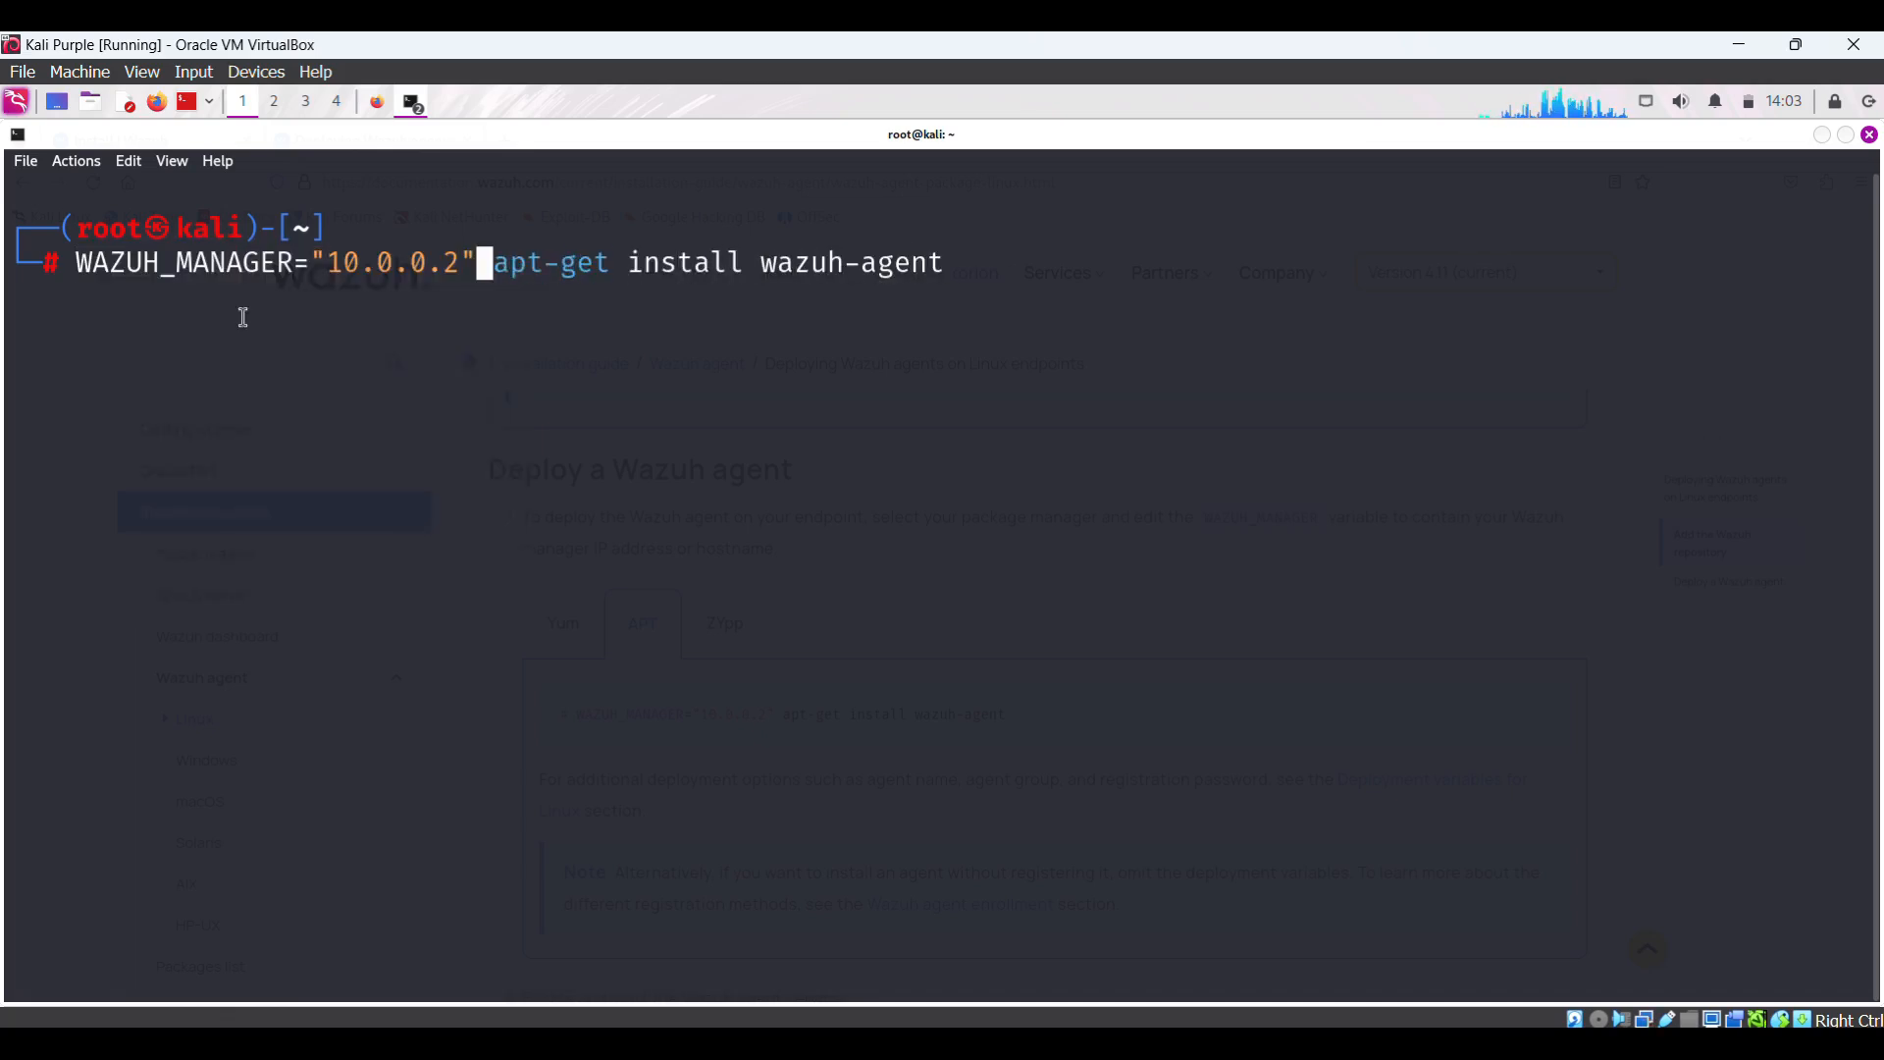
{"action": "key", "text": "BackSpace"}
{"action": "key", "text": "BackSpace"}
{"action": "key", "text": "BackSpace"}
{"action": "key", "text": "BackSpace"}
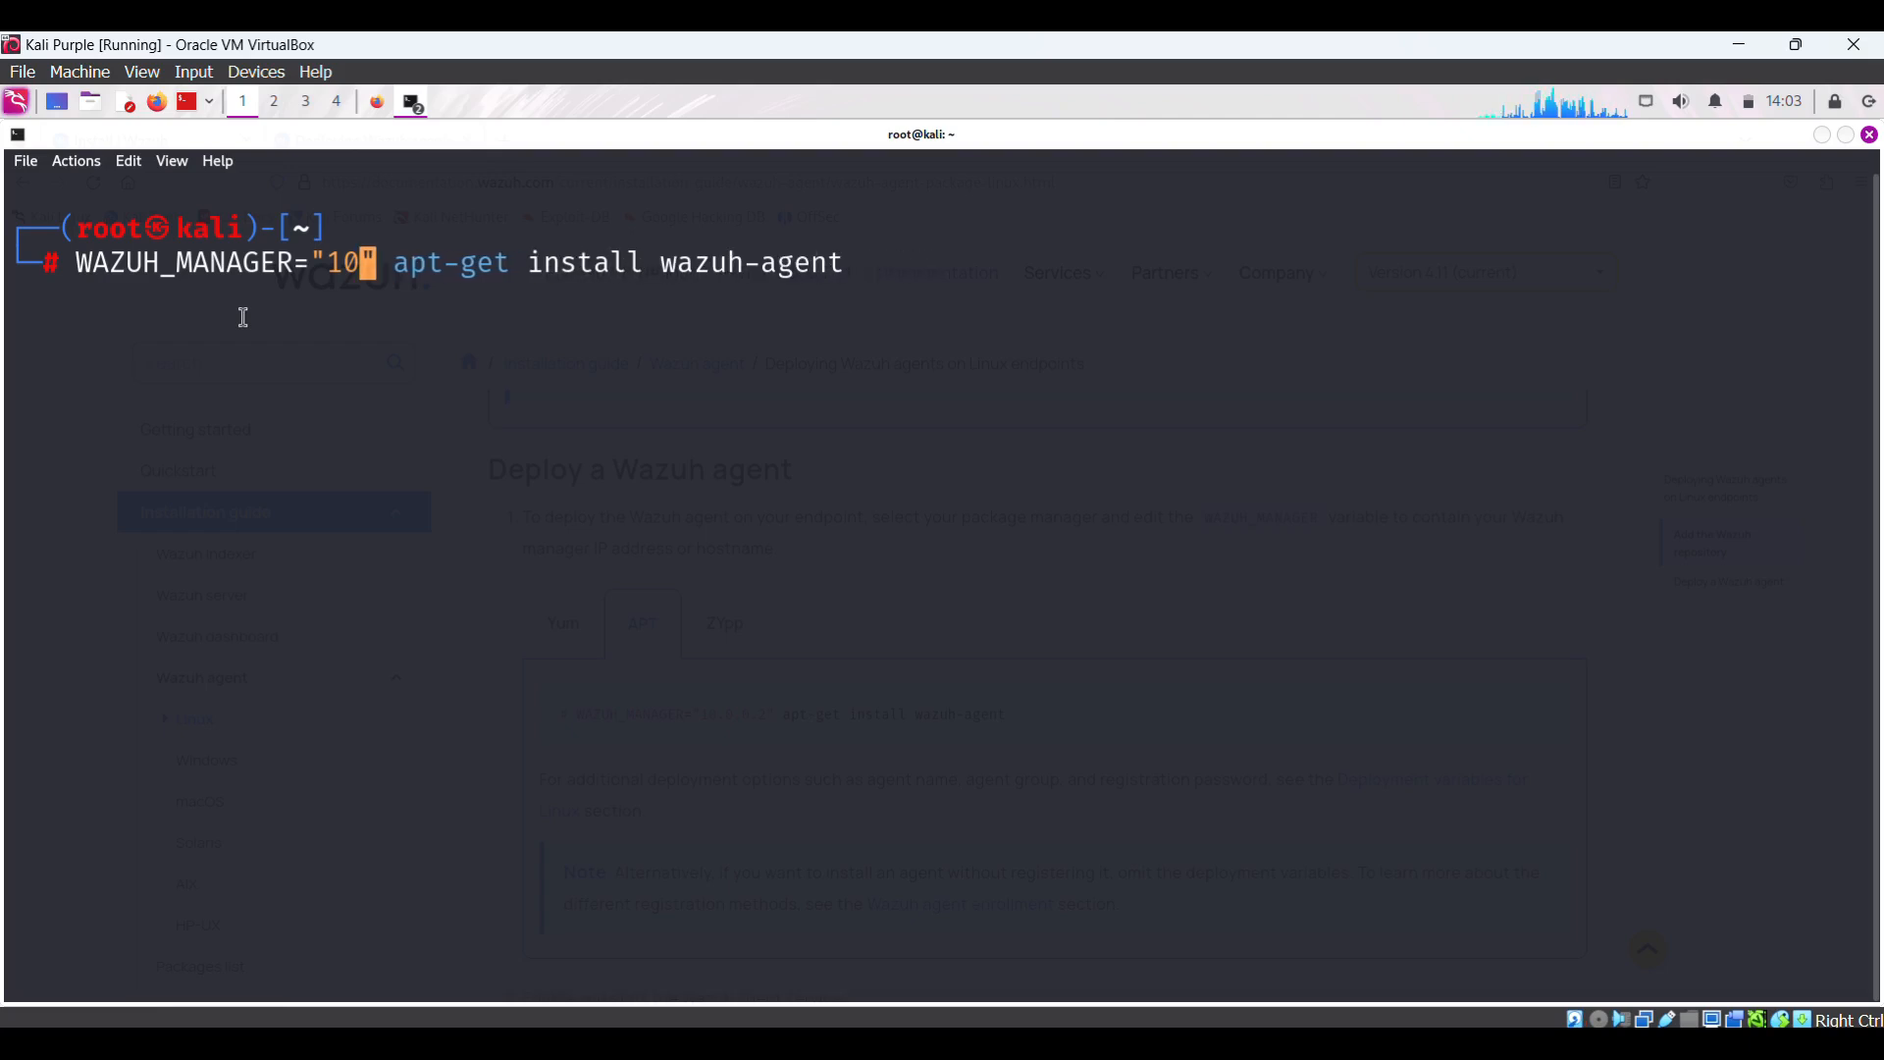
{"action": "type", "text": "92"}
{"action": "type", "text": ".168"}
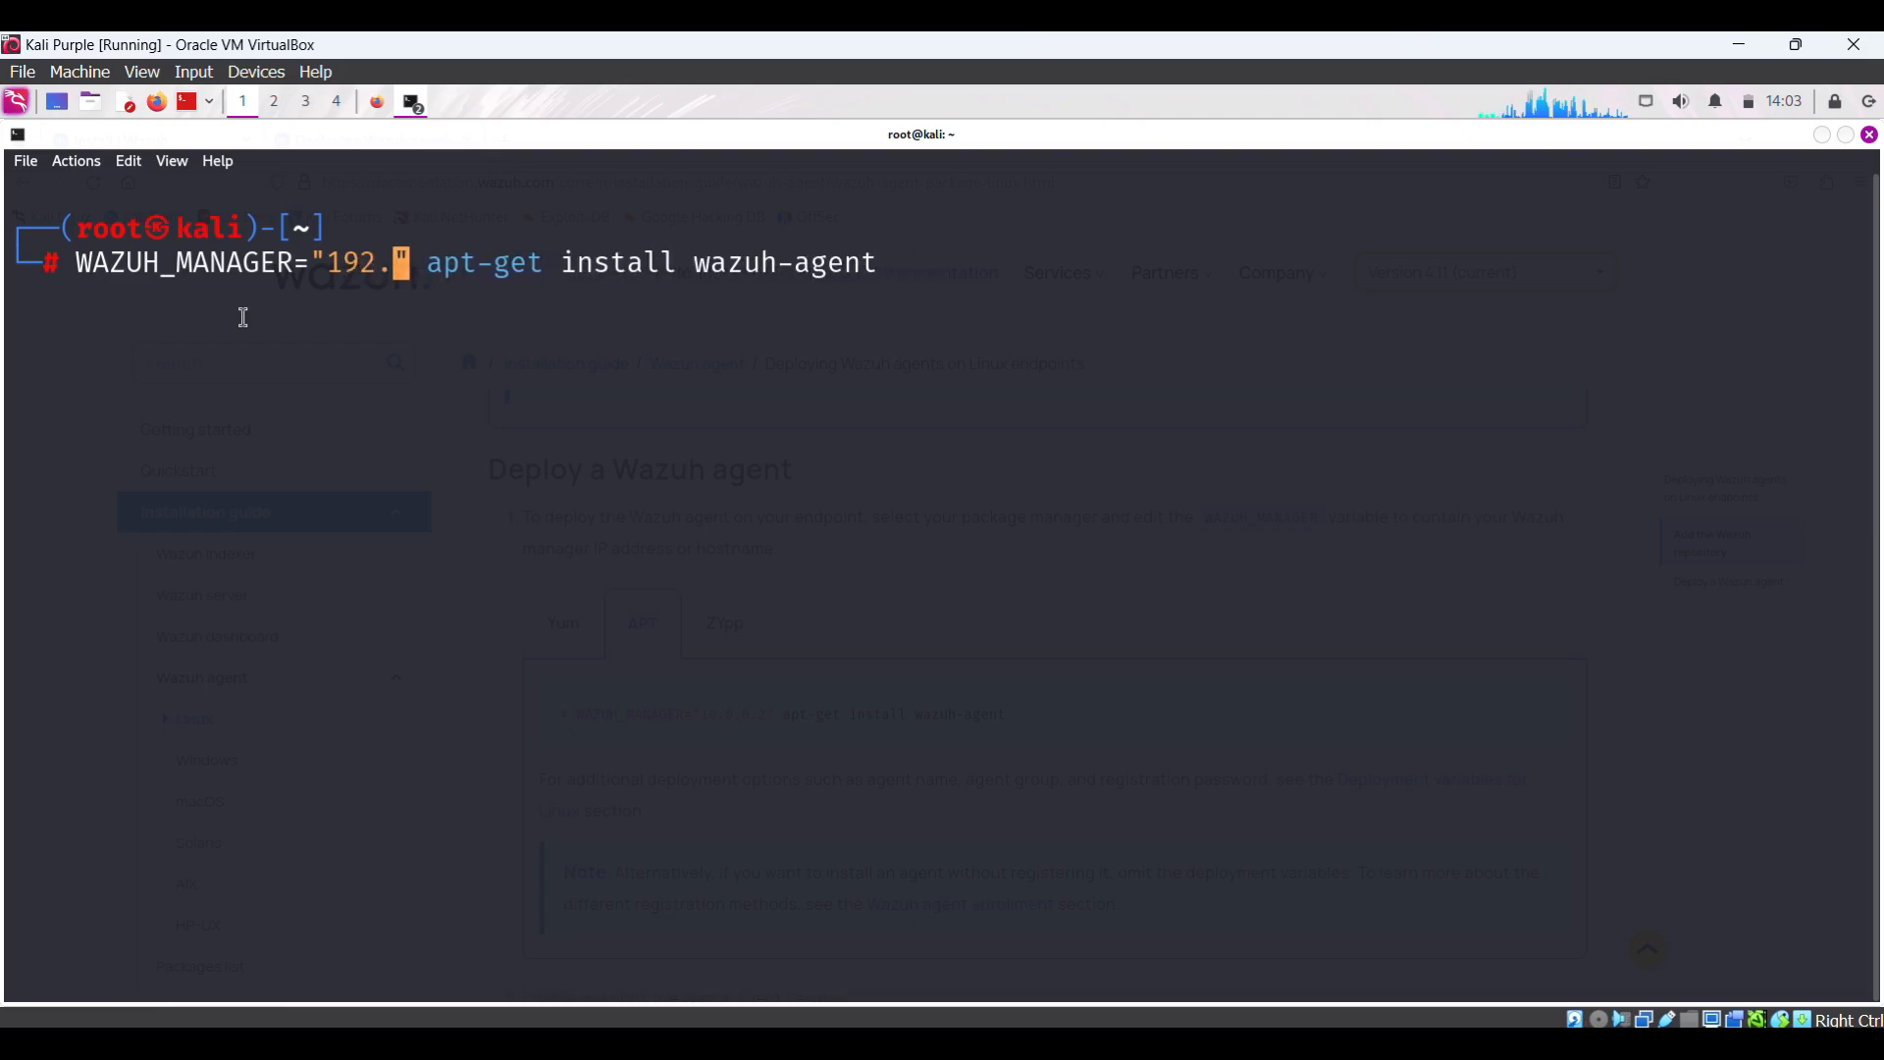
{"action": "type", "text": ".133.24"}
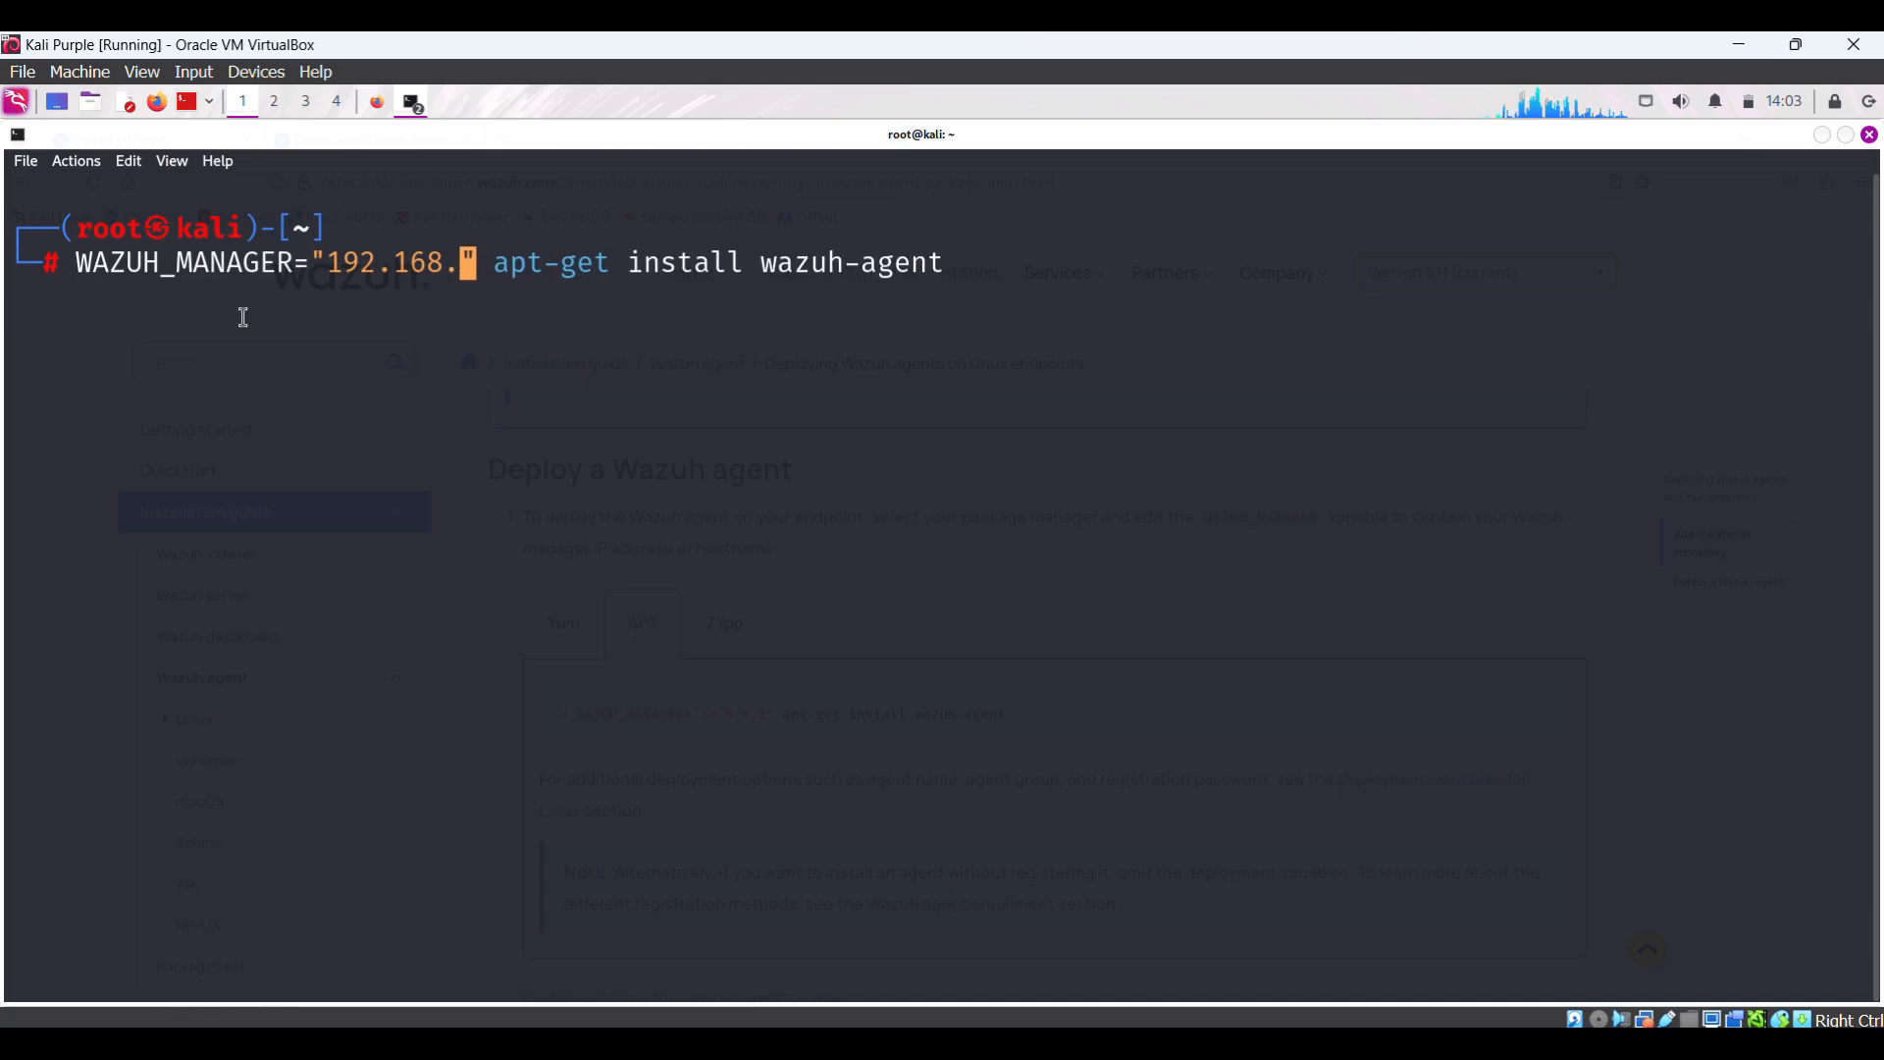
{"action": "type", "text": "6"}
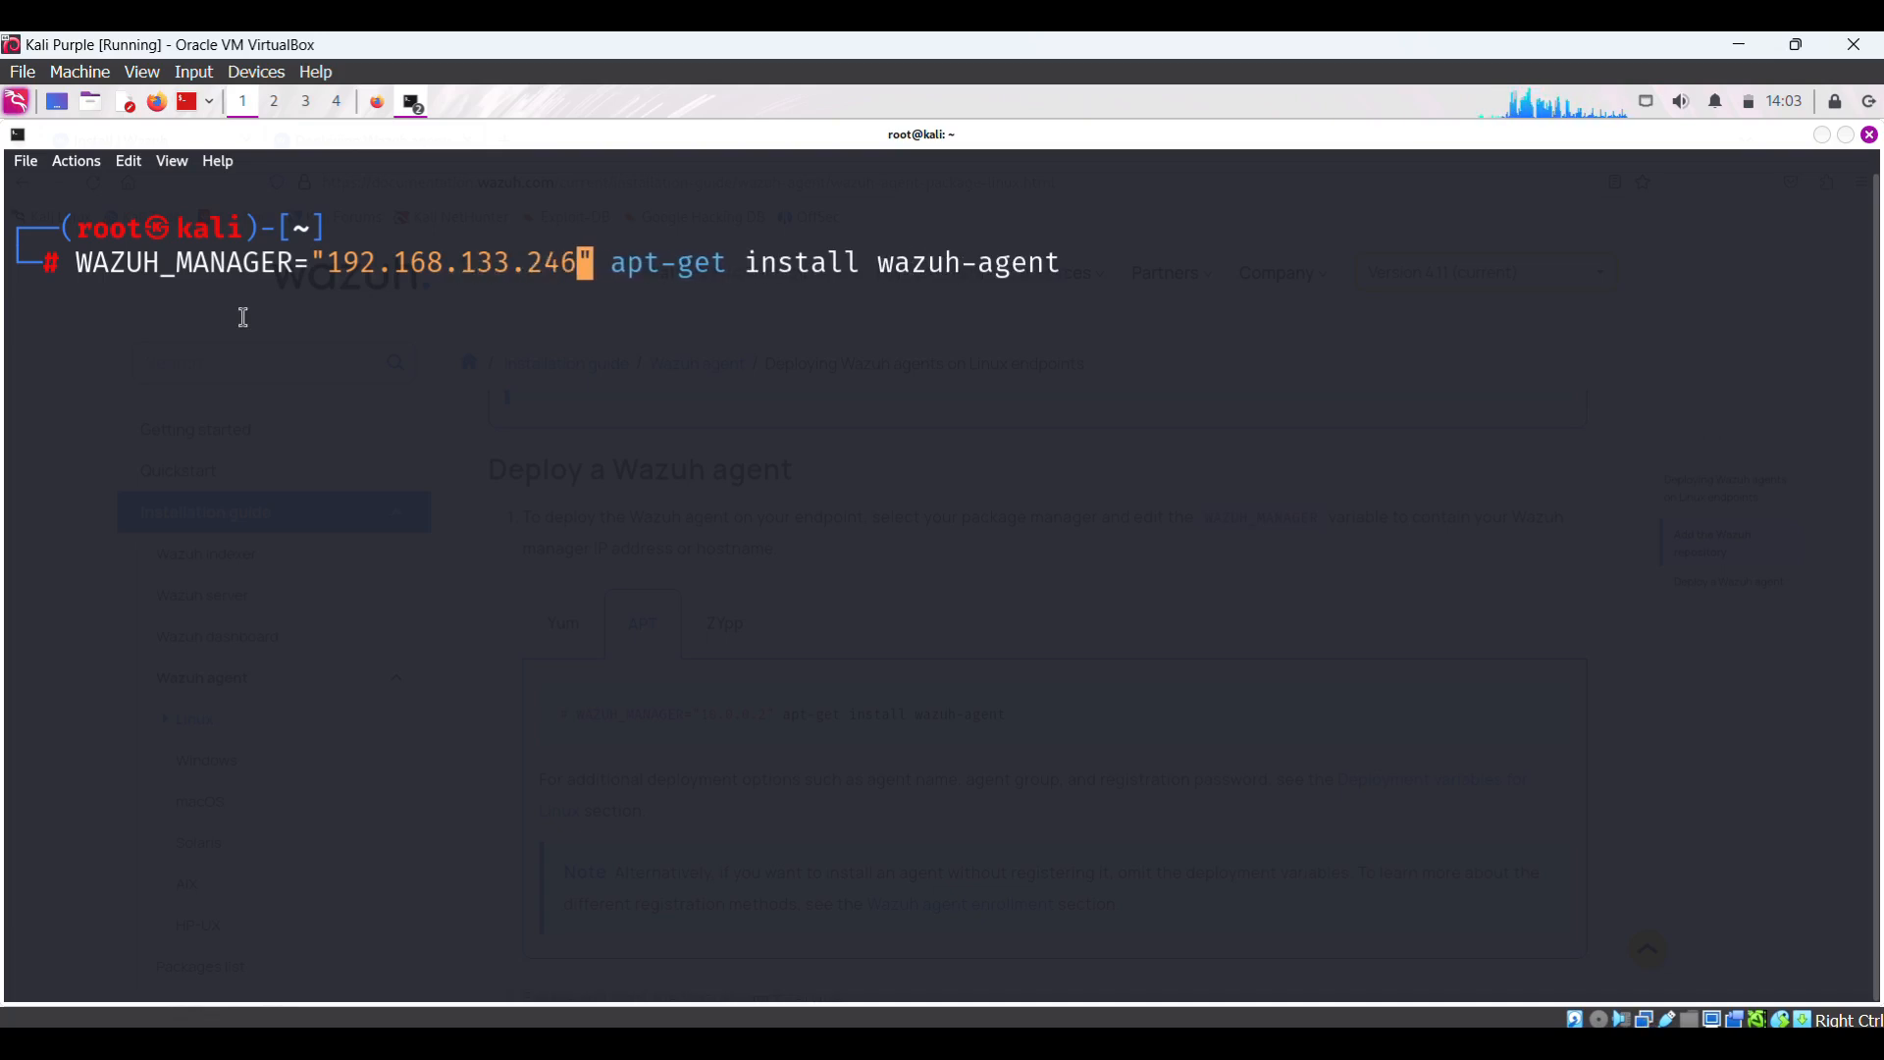
{"action": "key", "text": "Return"}
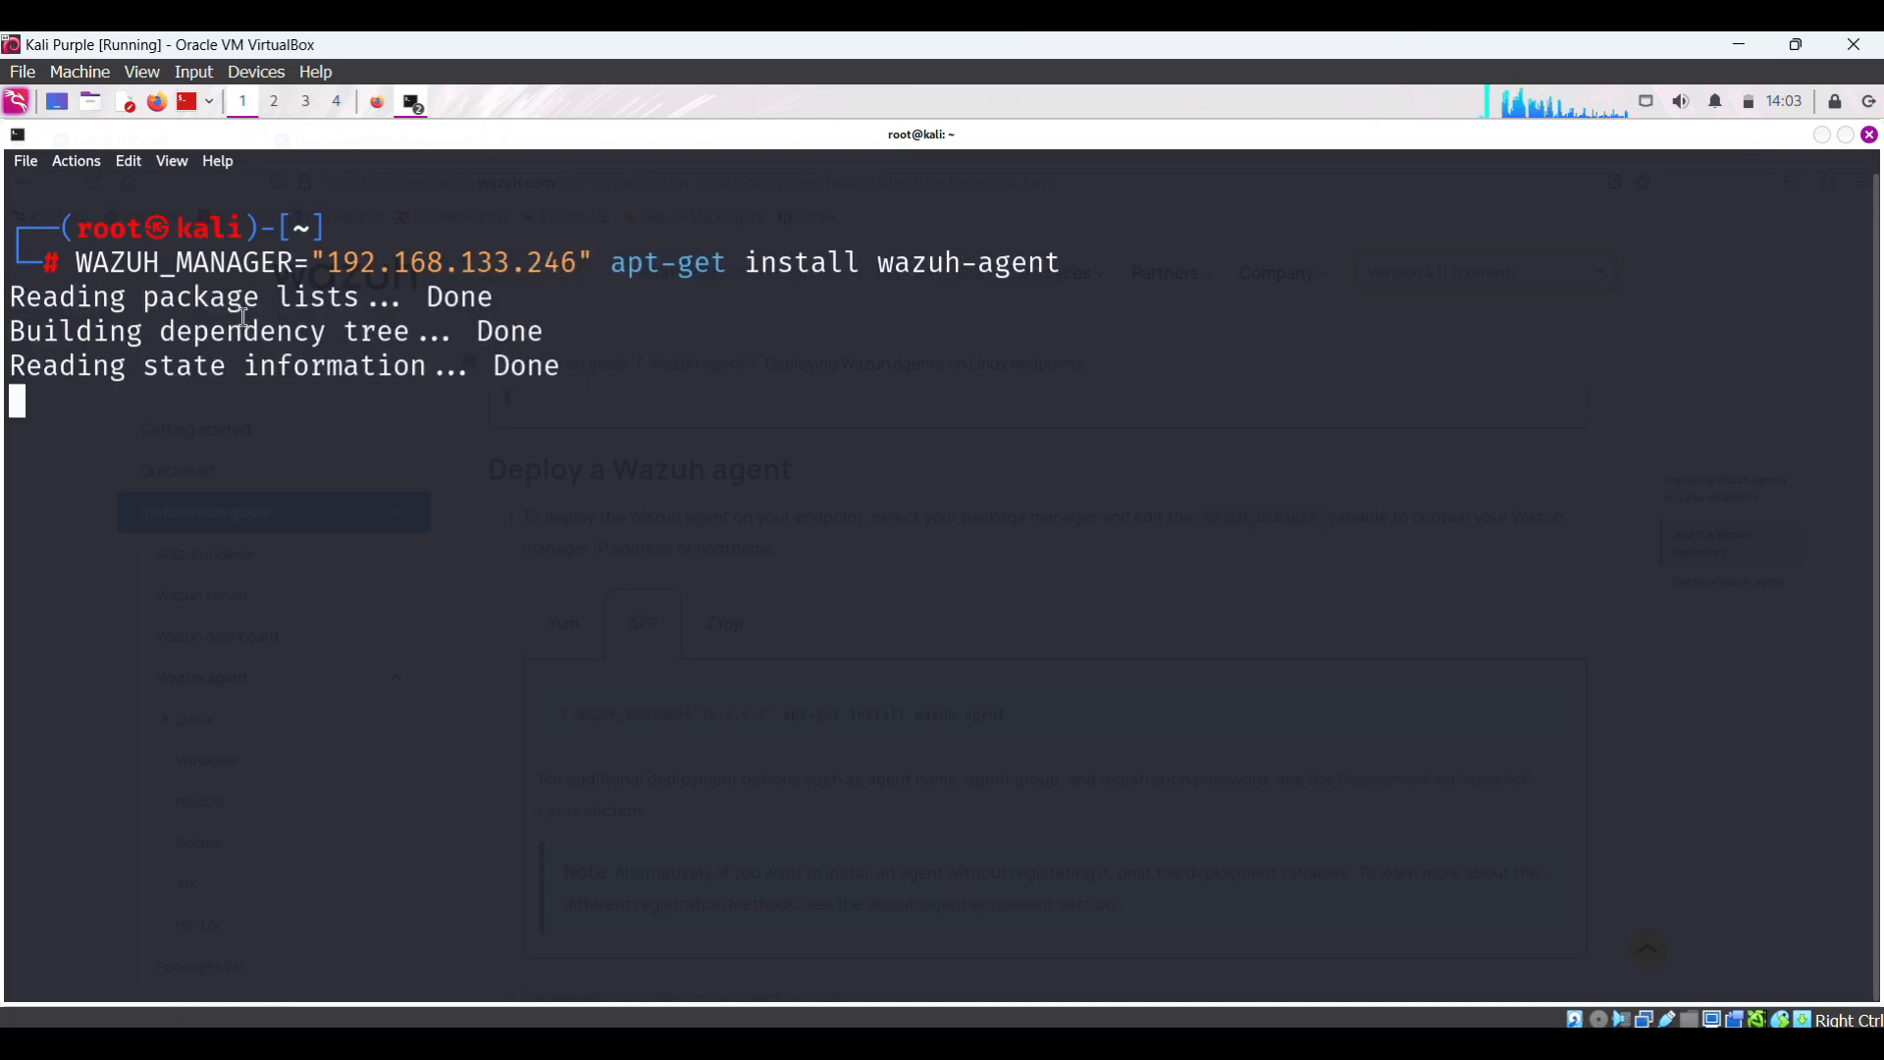
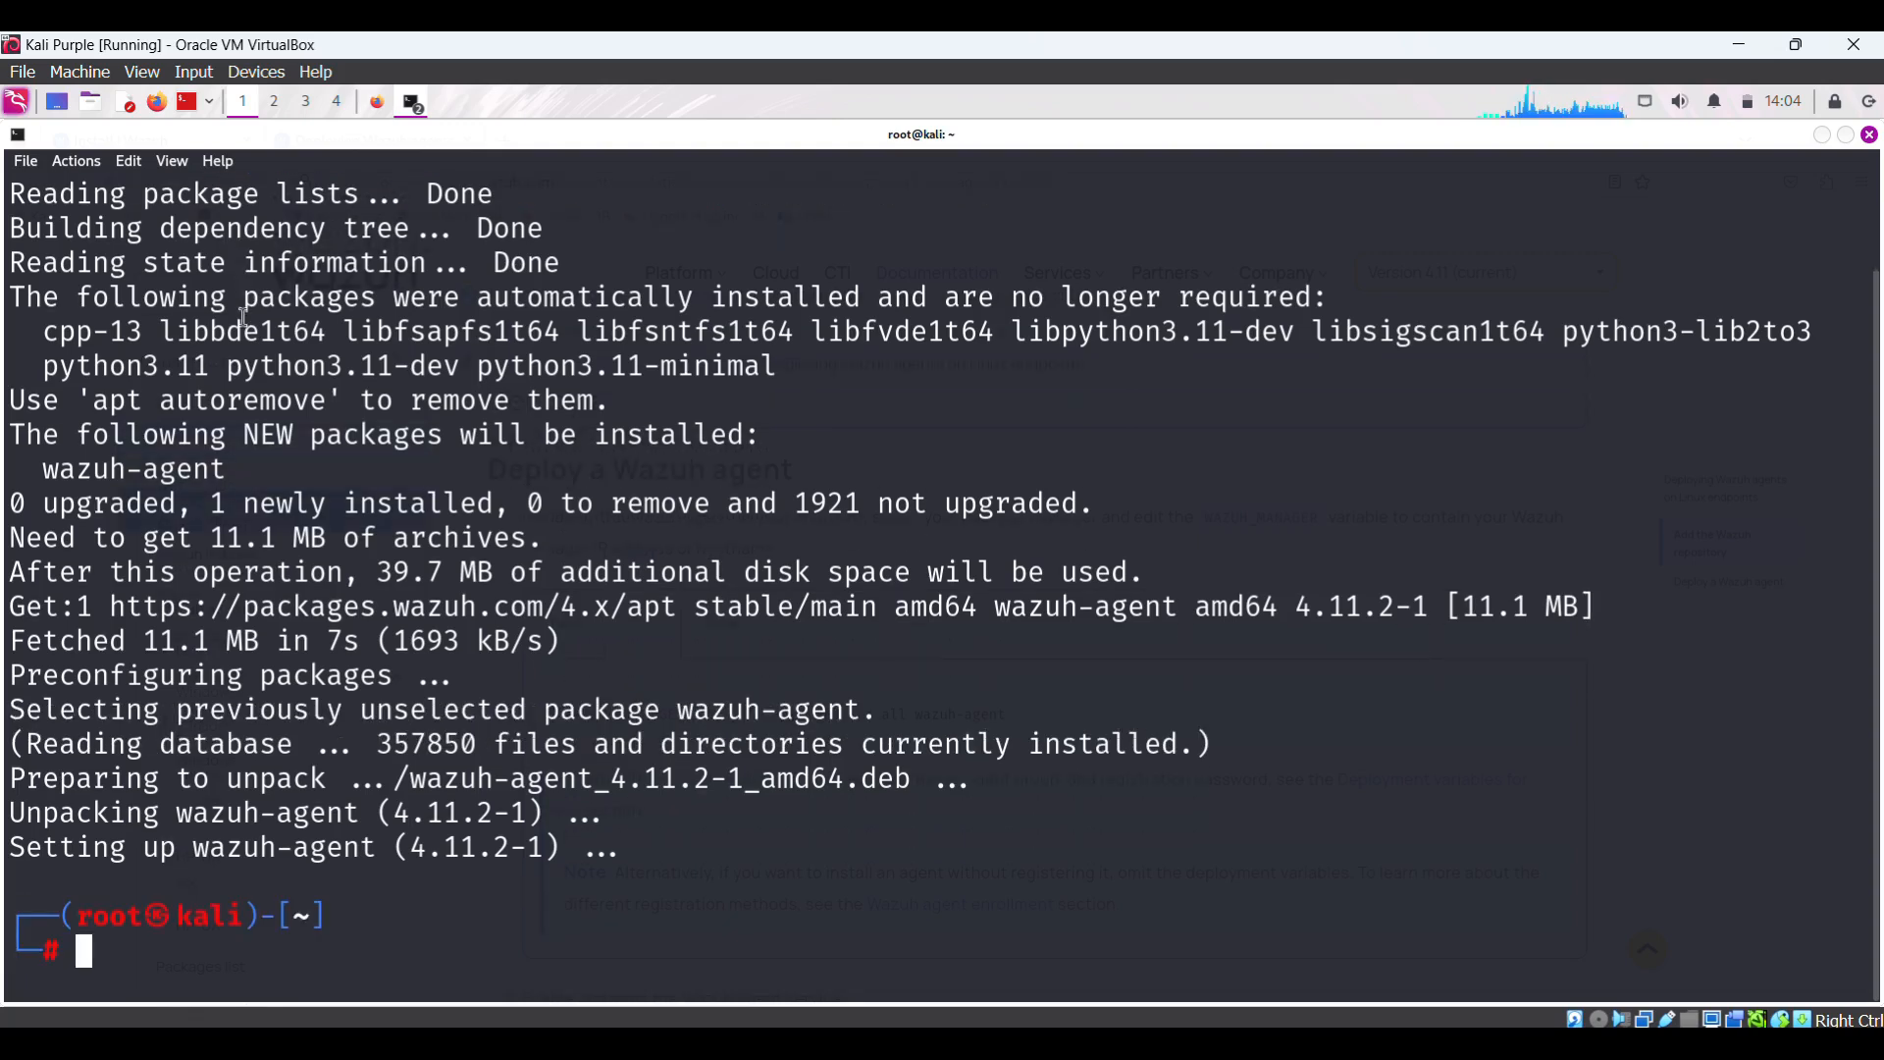
- Clear the wazuh-agent install output from the Kali root terminal and start a sudo command
{"action": "type", "text": "clear"}
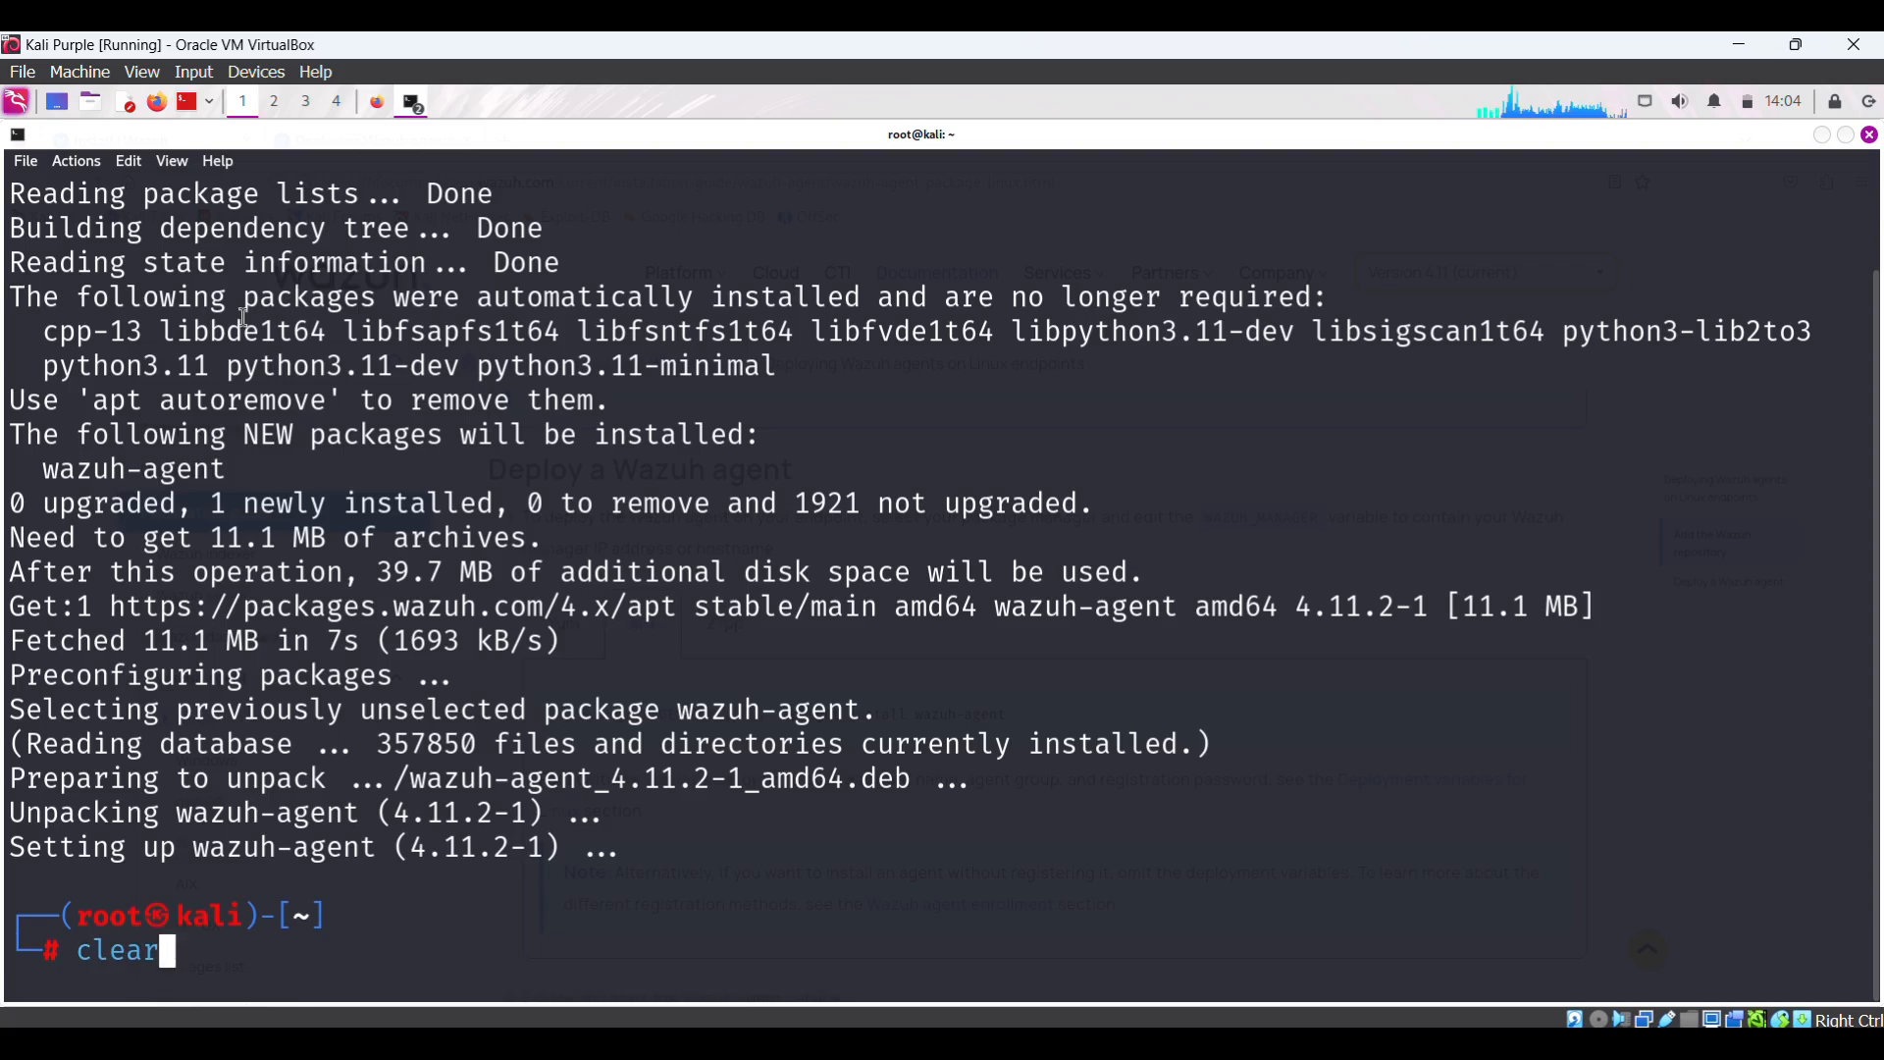
{"action": "key", "text": "Return"}
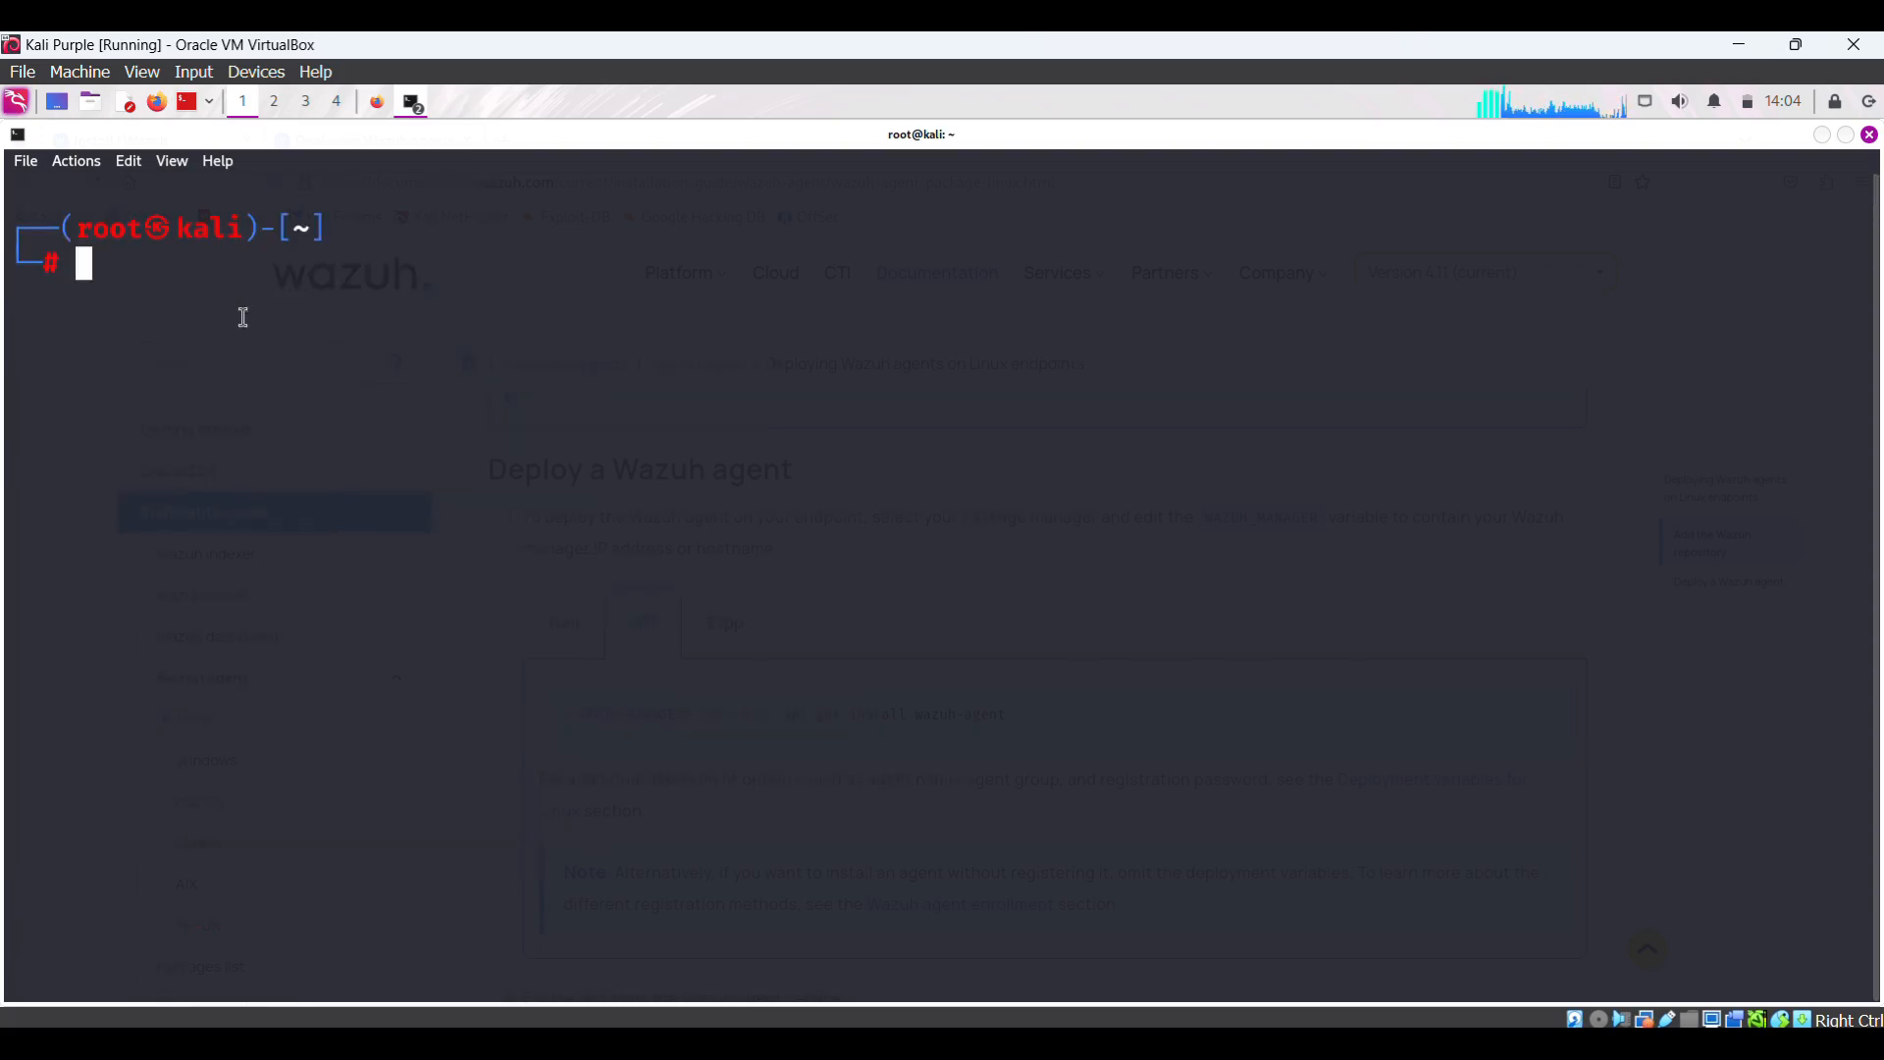
{"action": "type", "text": "sudo"}
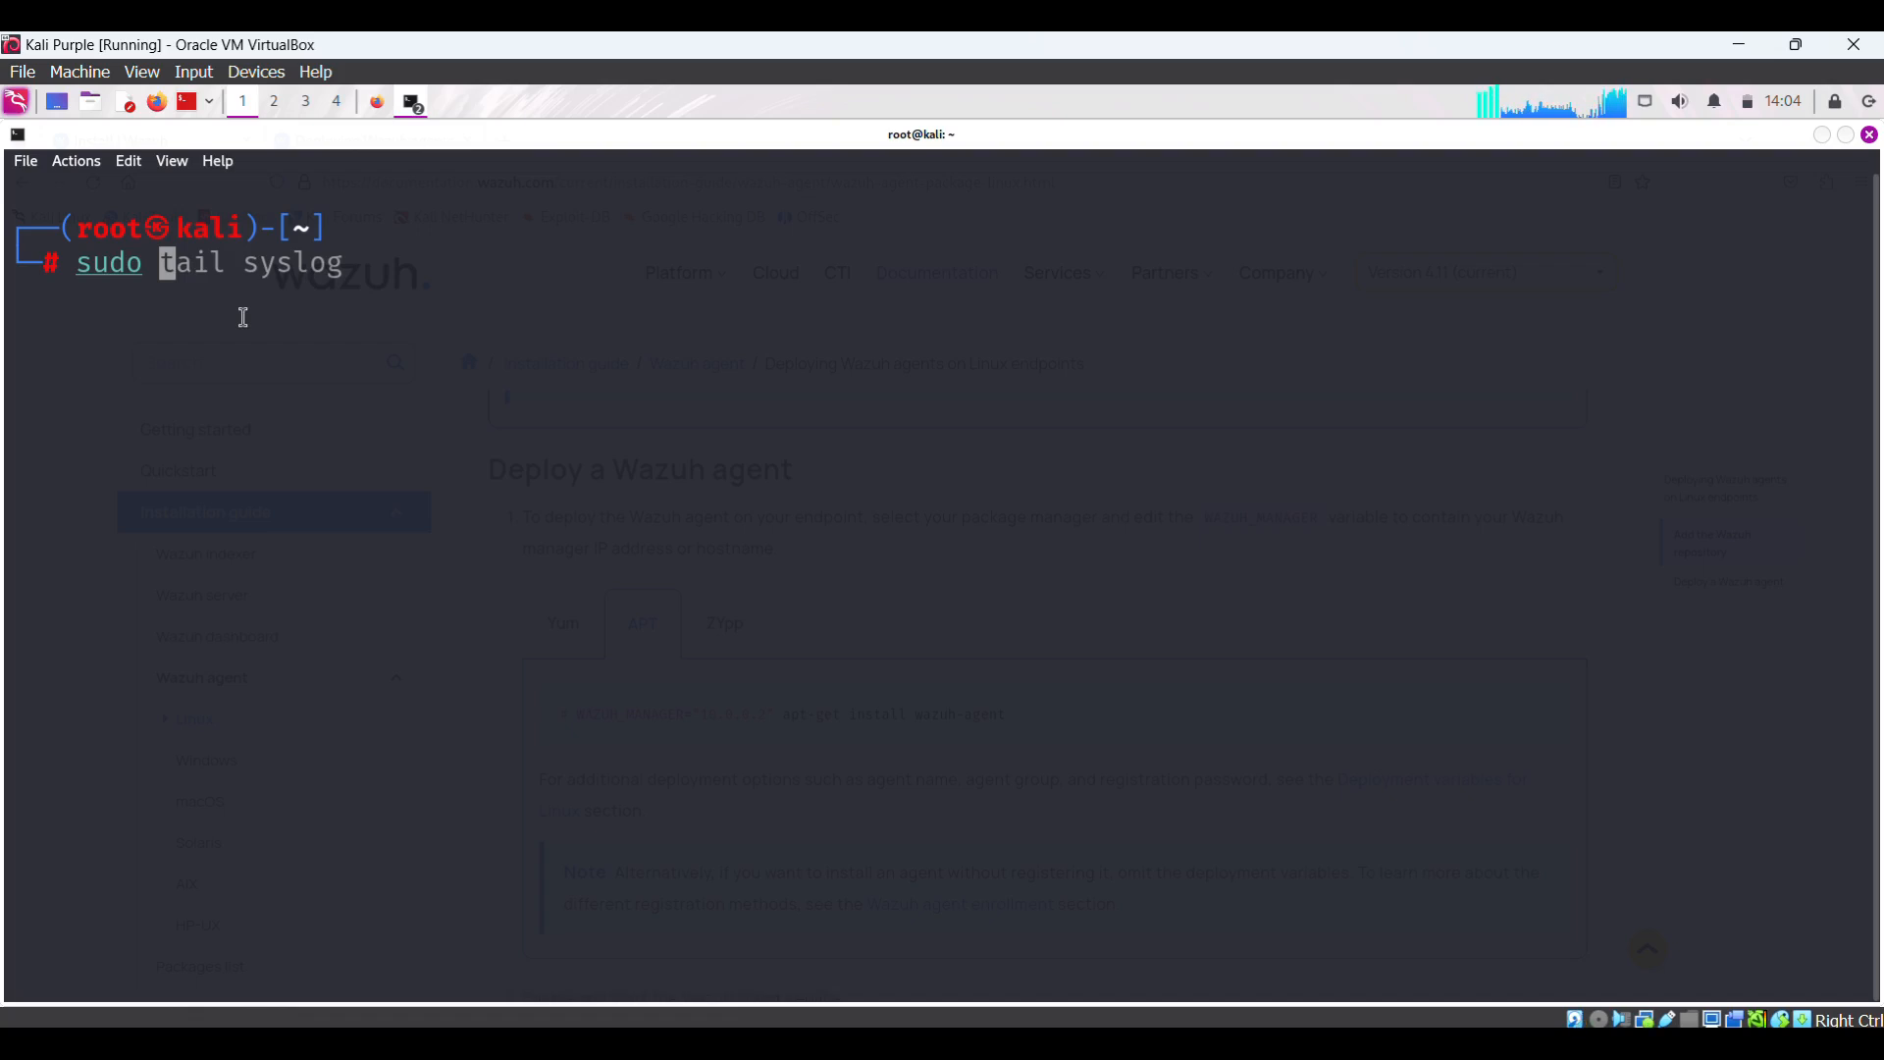
- Run sudo /var/ossec/bin/wazuh-control status and highlight the five 'not running' daemon lines
{"action": "type", "text": "/"}
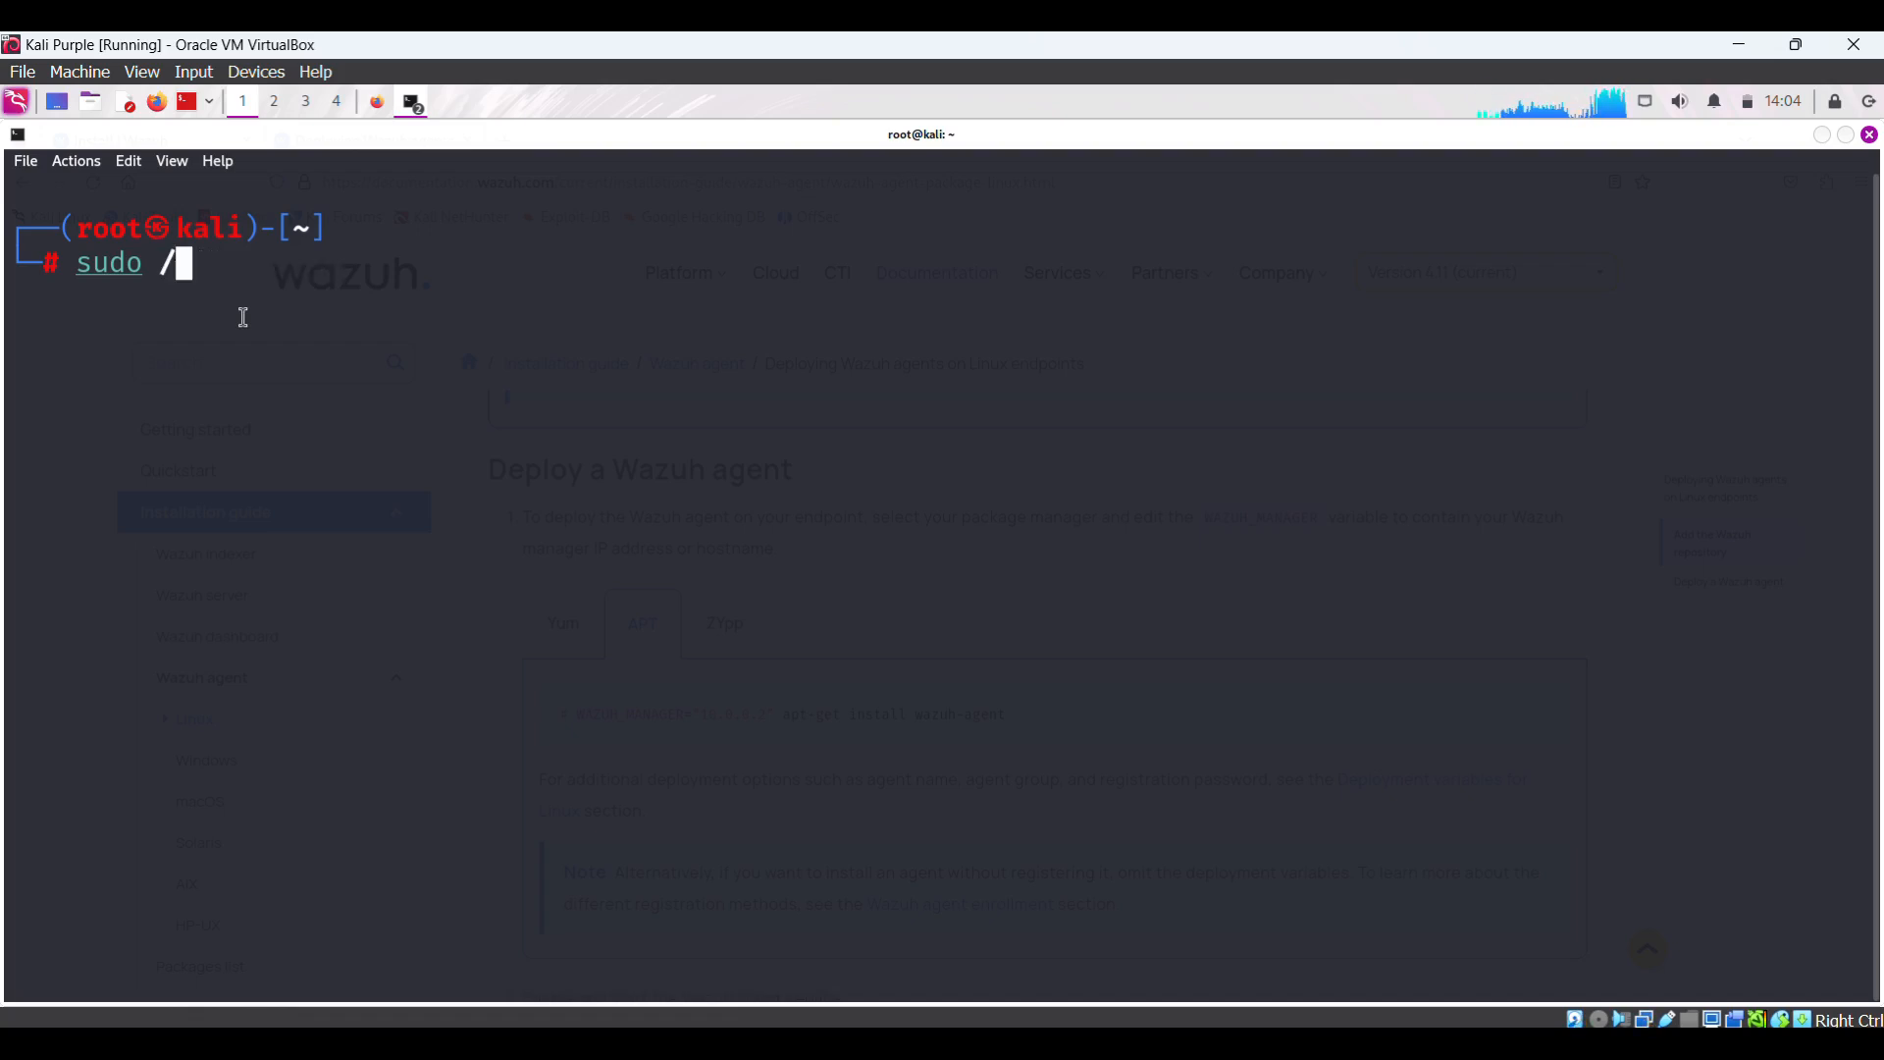
{"action": "type", "text": "var"}
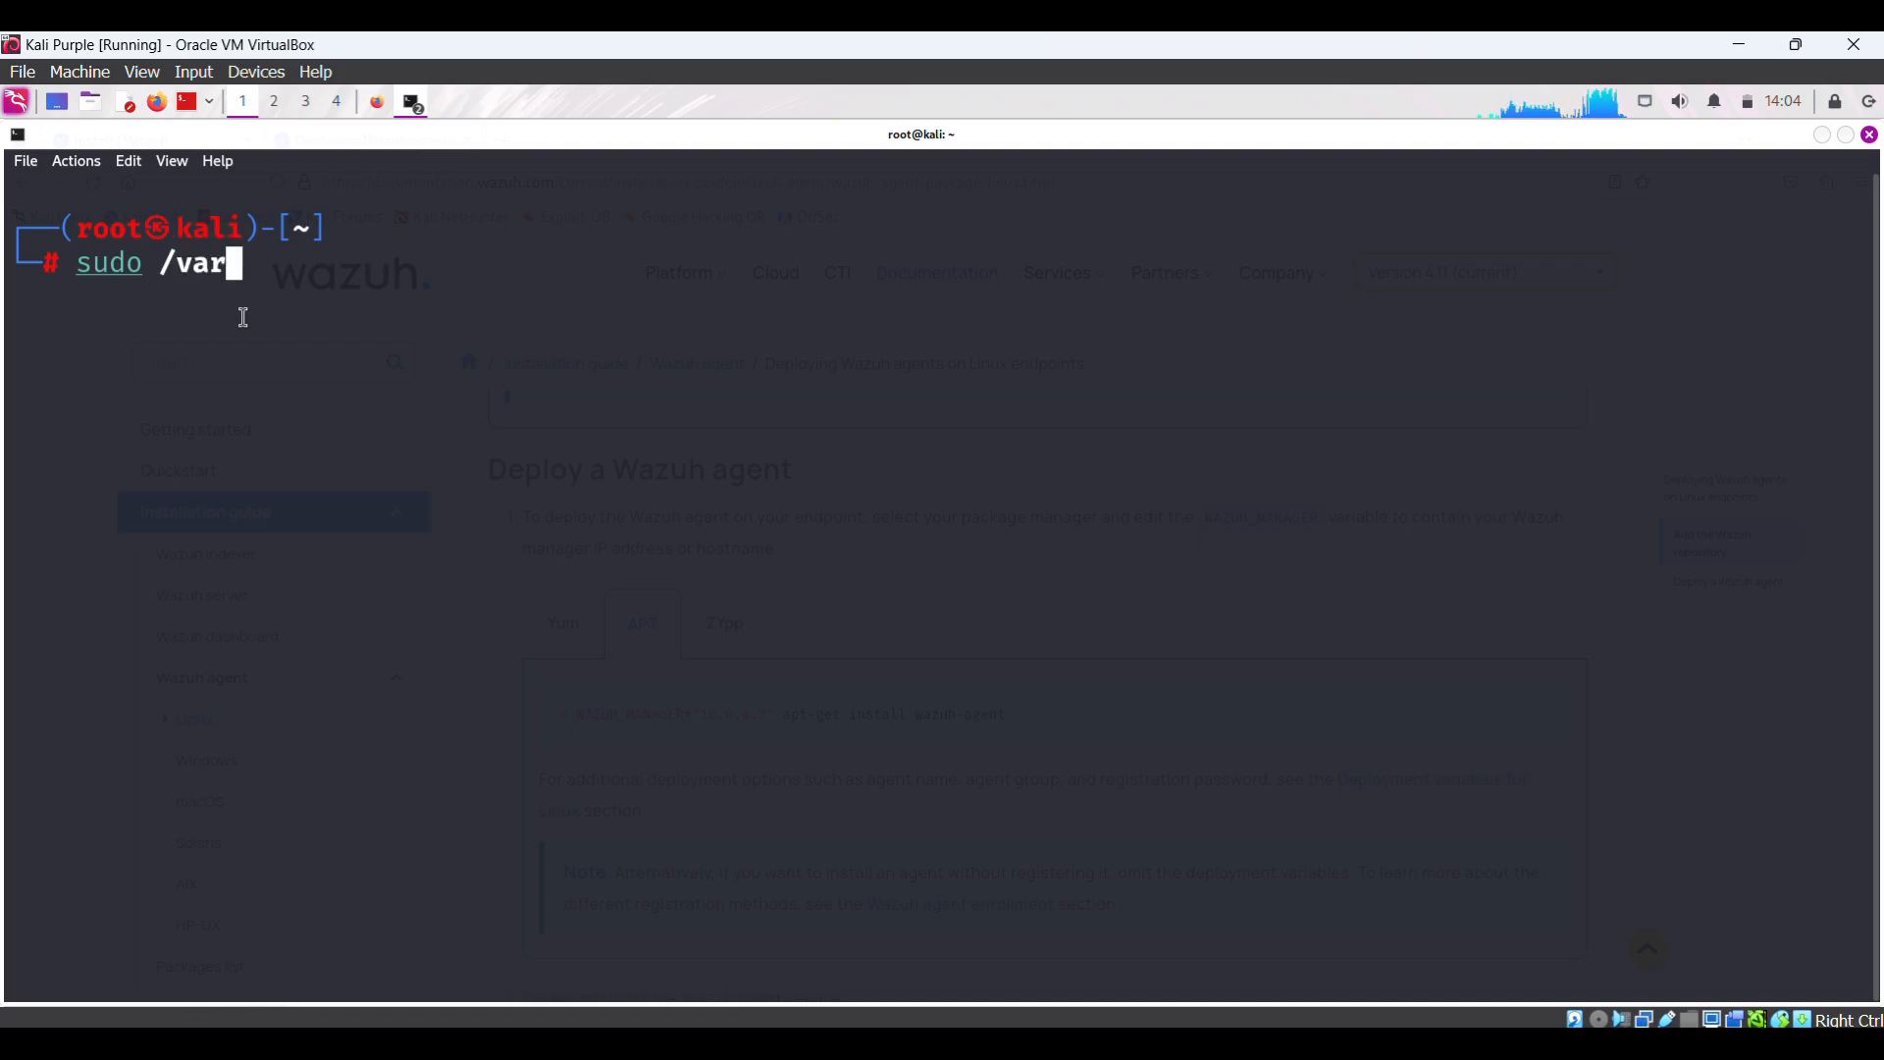
{"action": "type", "text": "/o"}
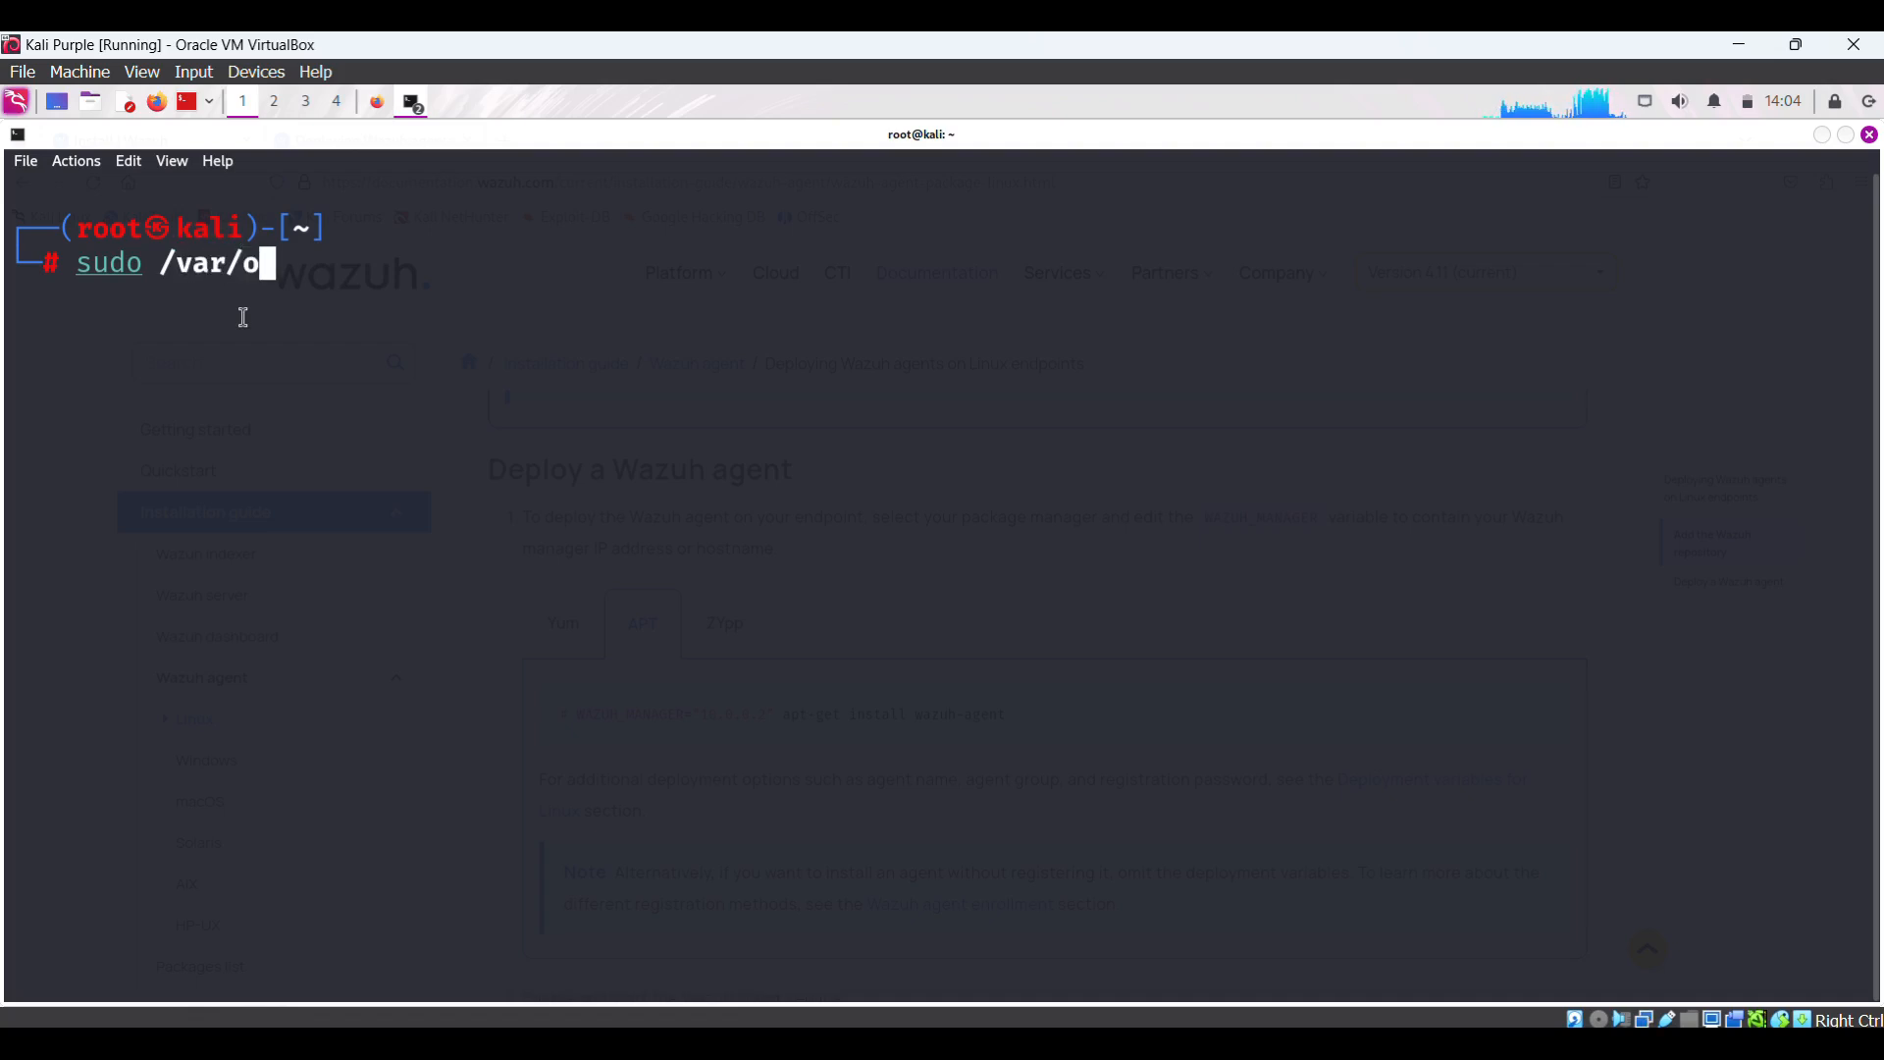
{"action": "type", "text": "ssec"}
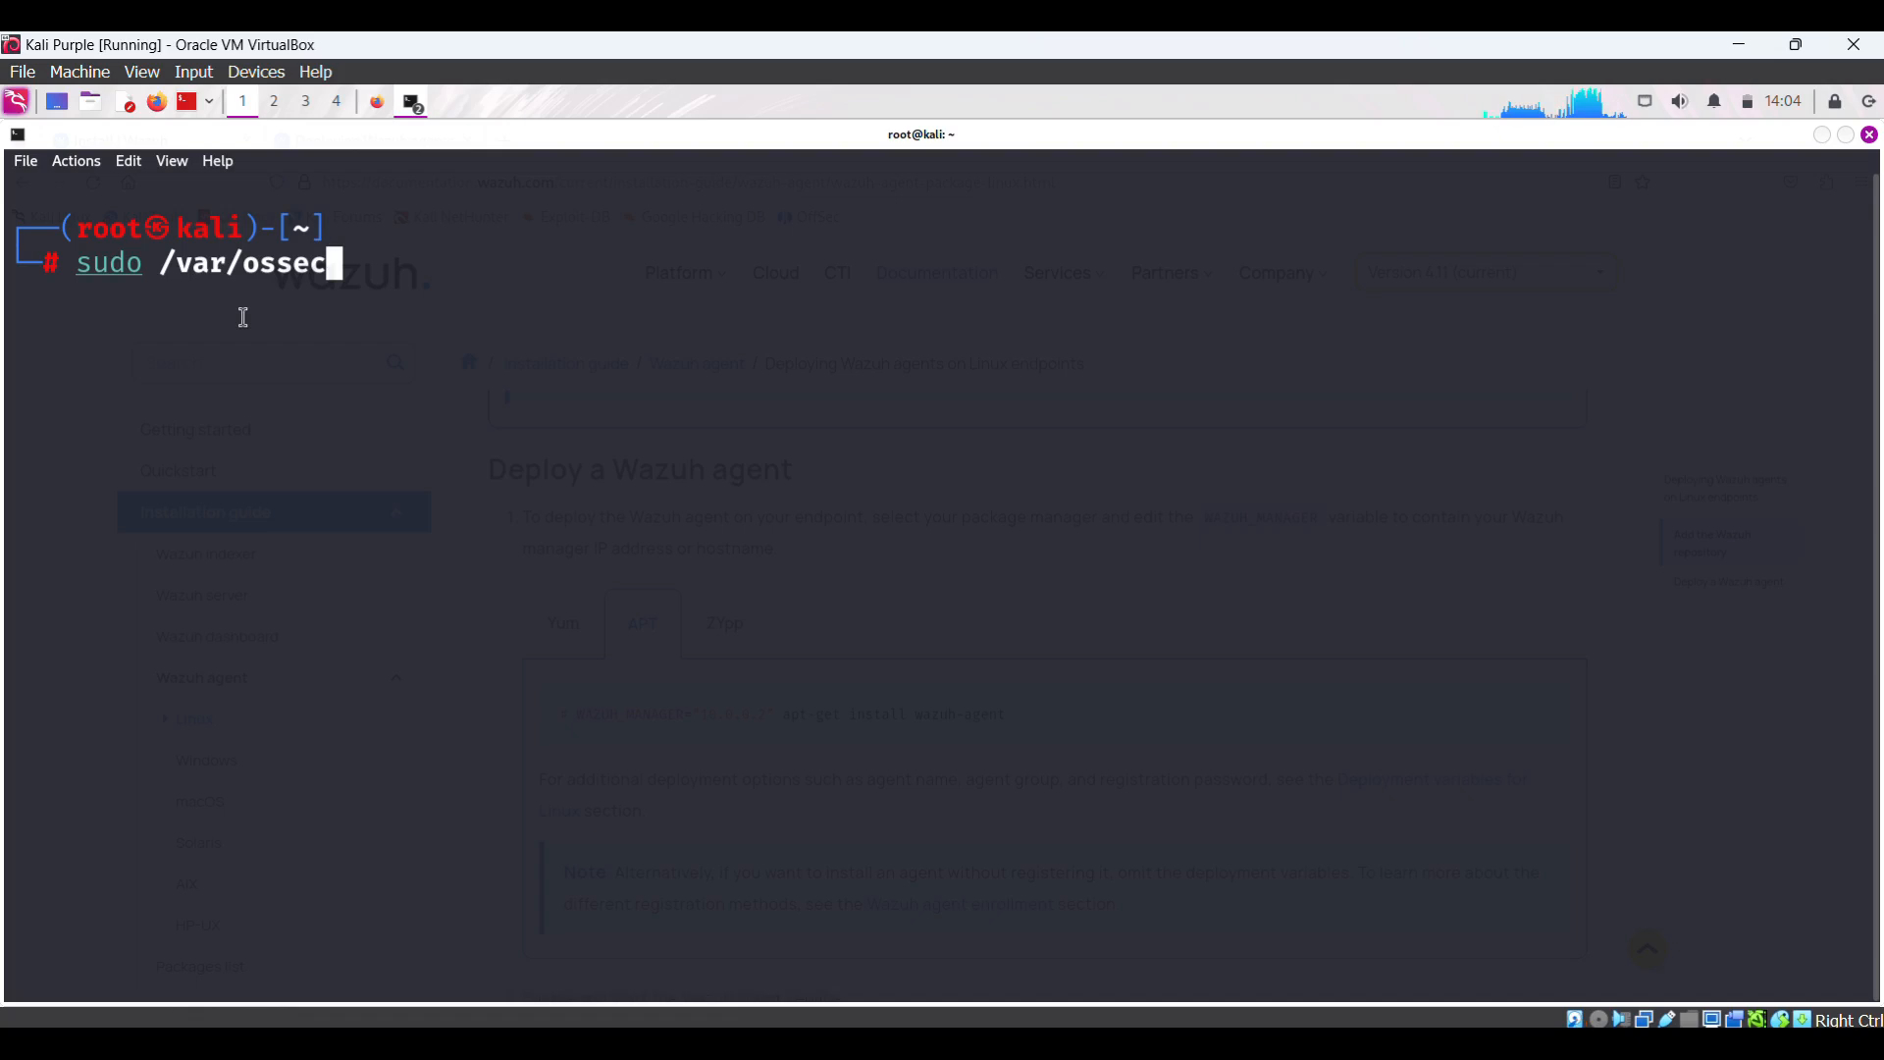
{"action": "type", "text": "/bin/"}
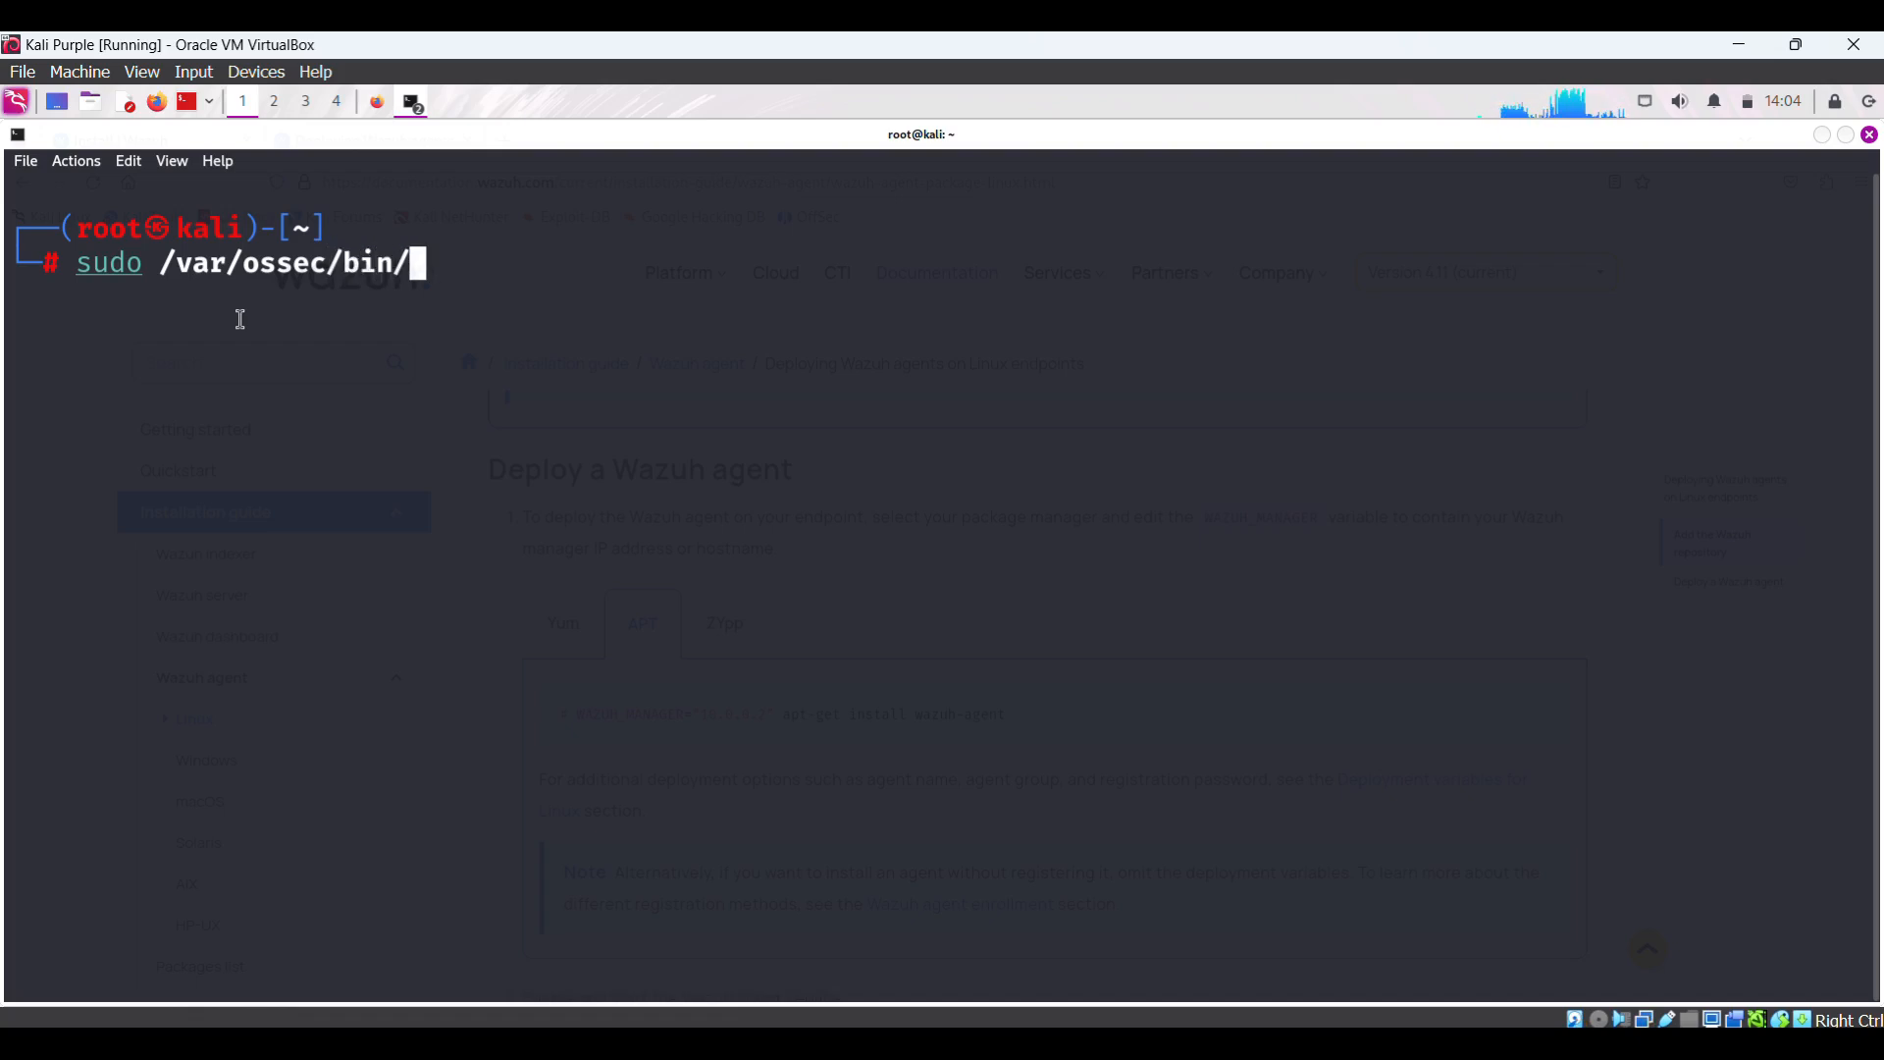
{"action": "type", "text": "wa"}
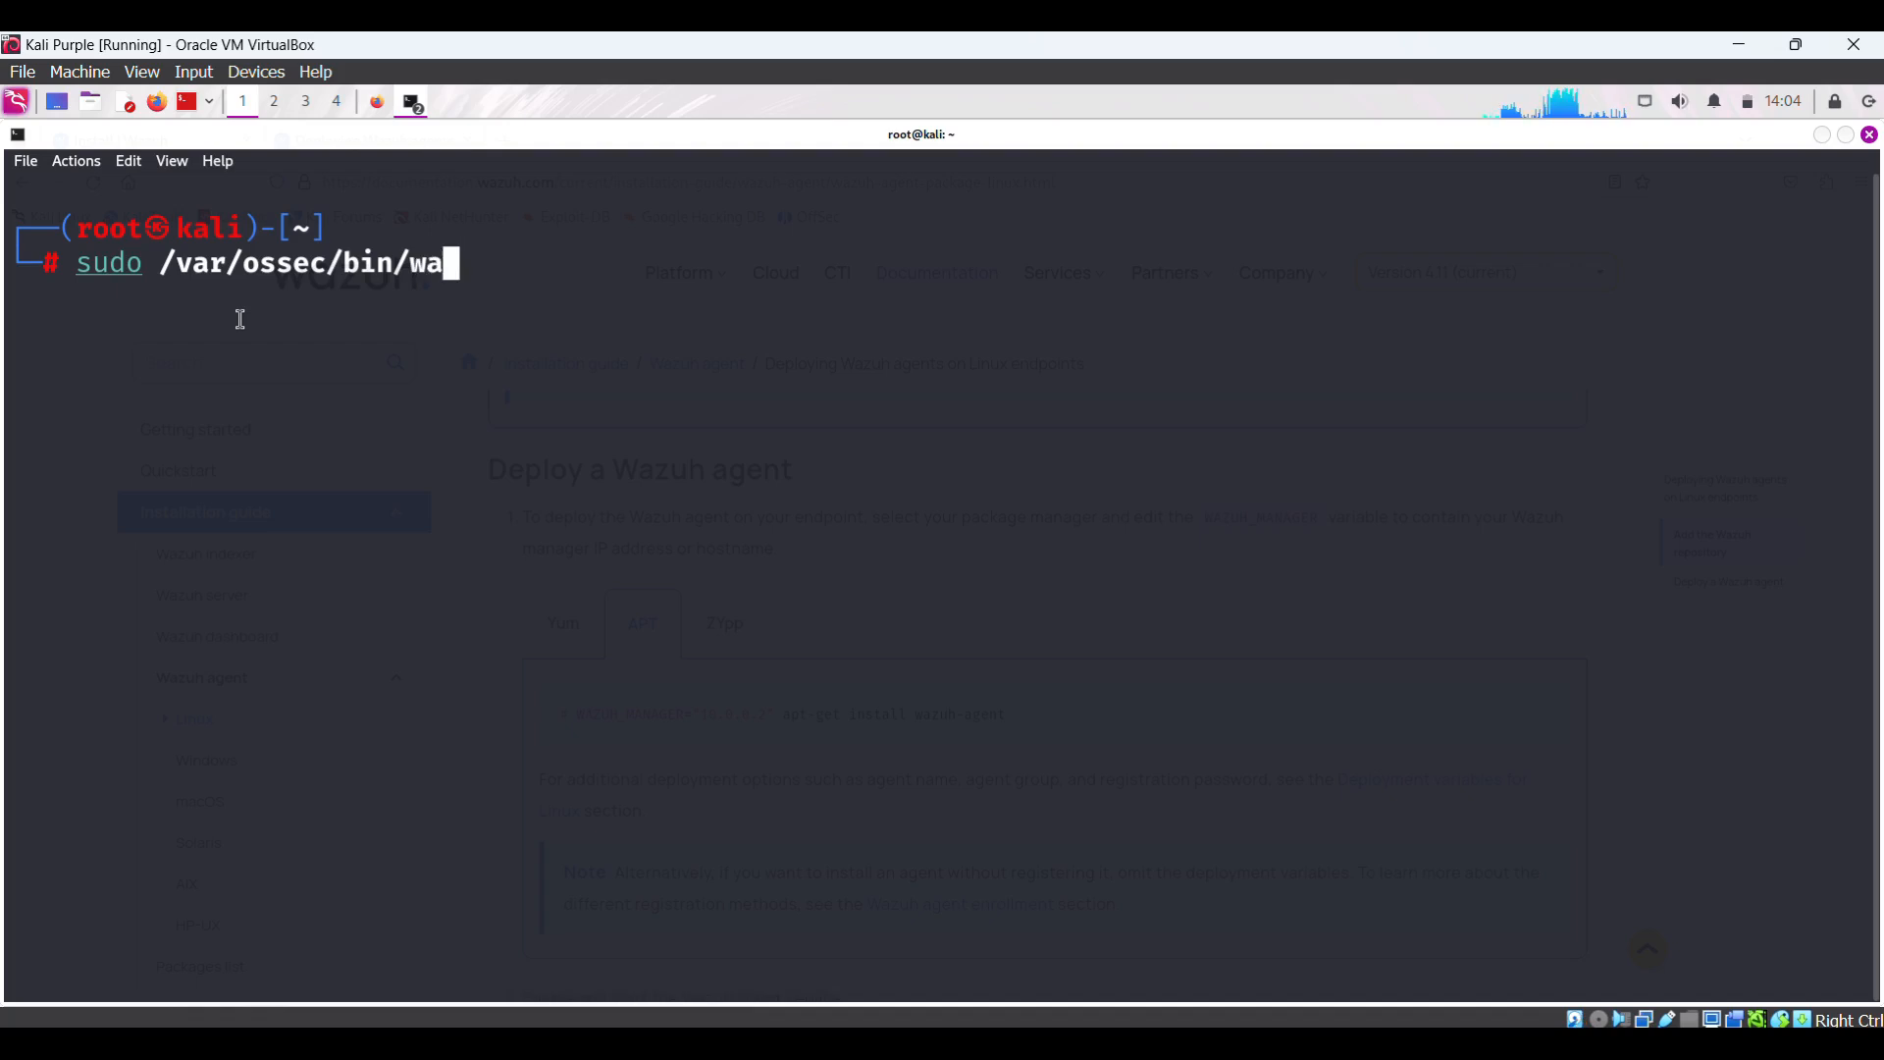
{"action": "type", "text": "zuh-cont"}
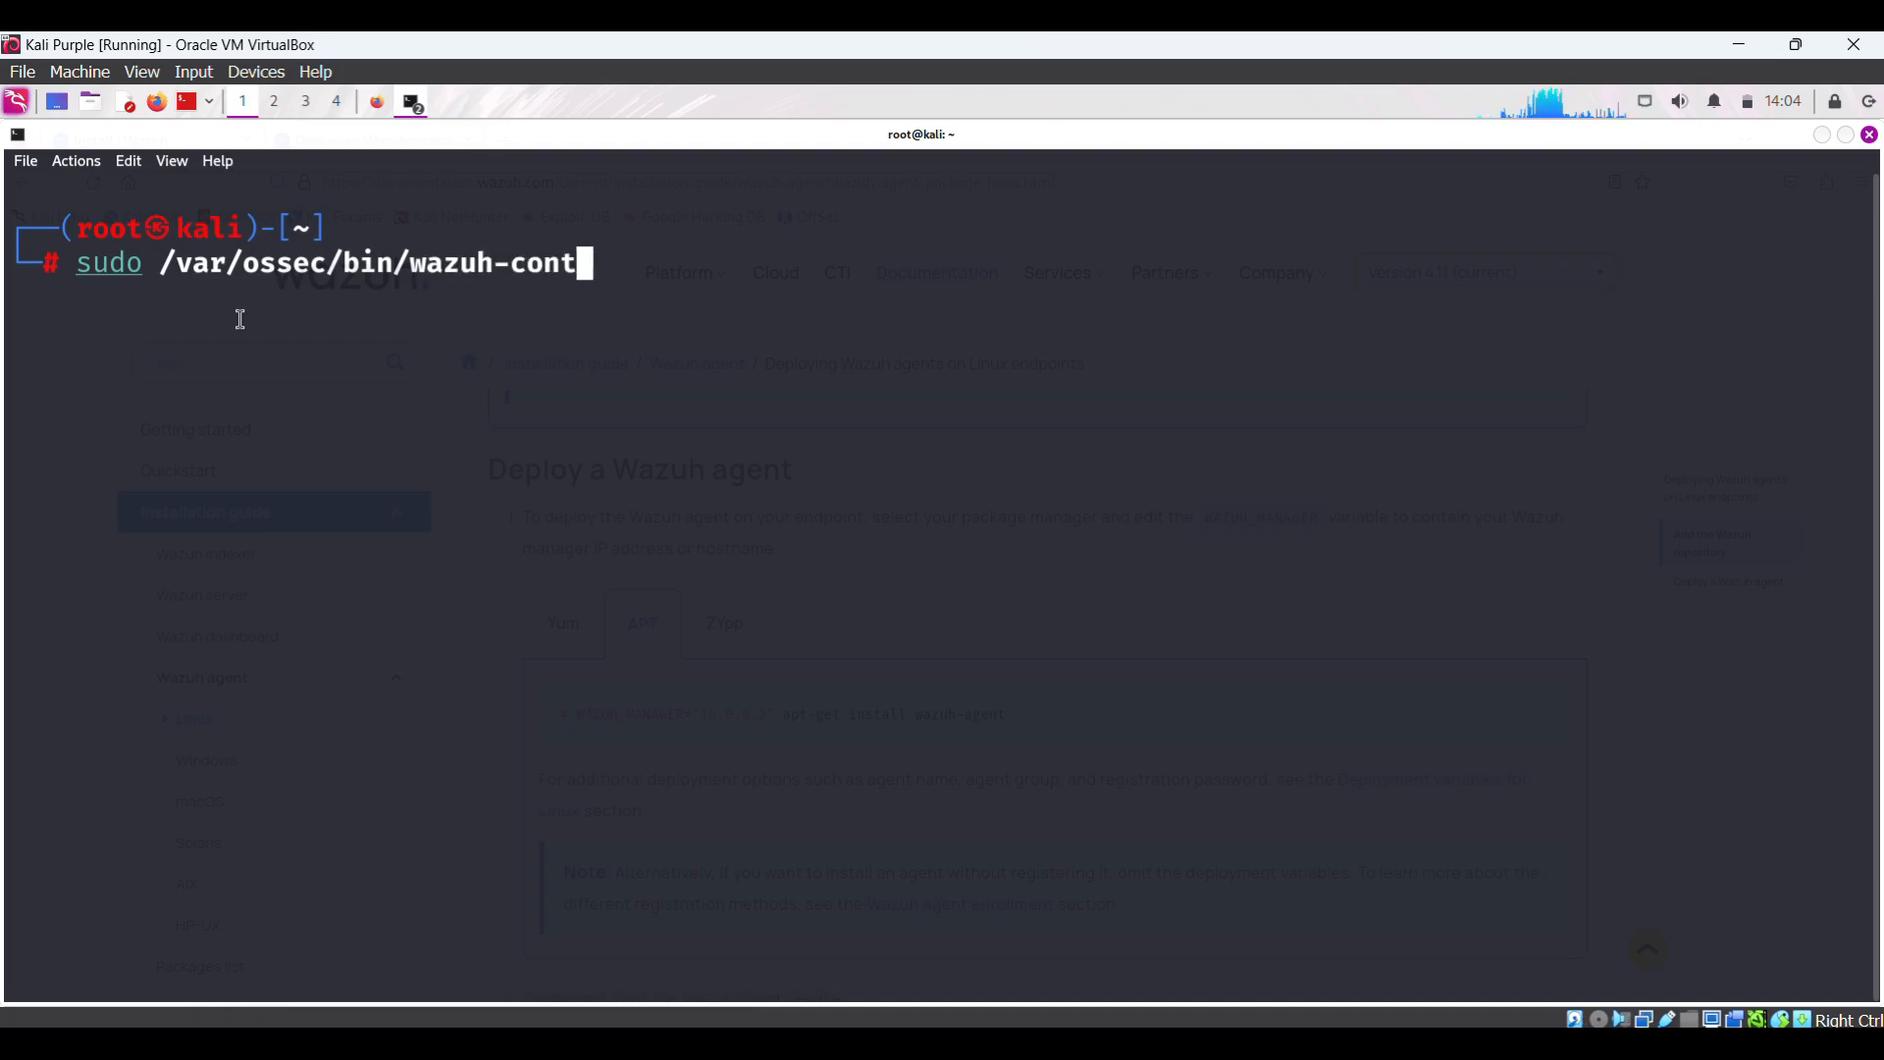
{"action": "type", "text": "rol"}
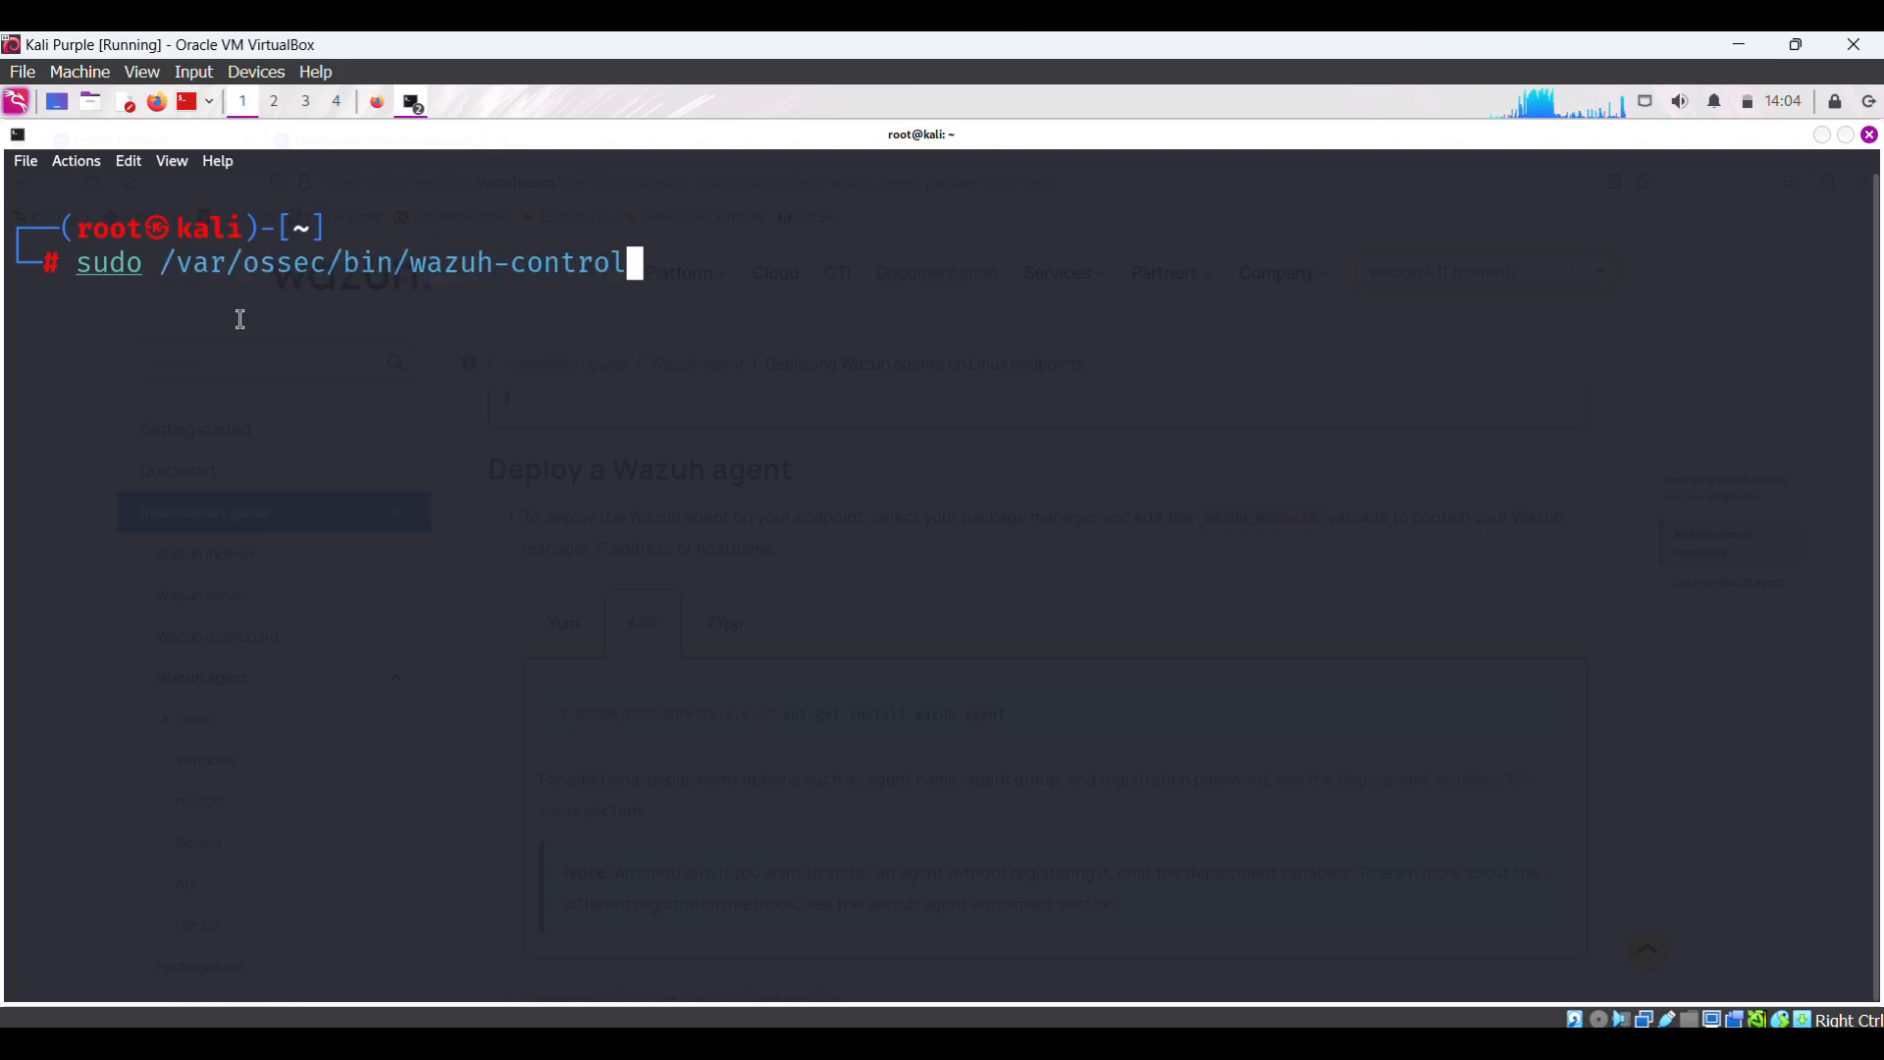
{"action": "type", "text": " st"}
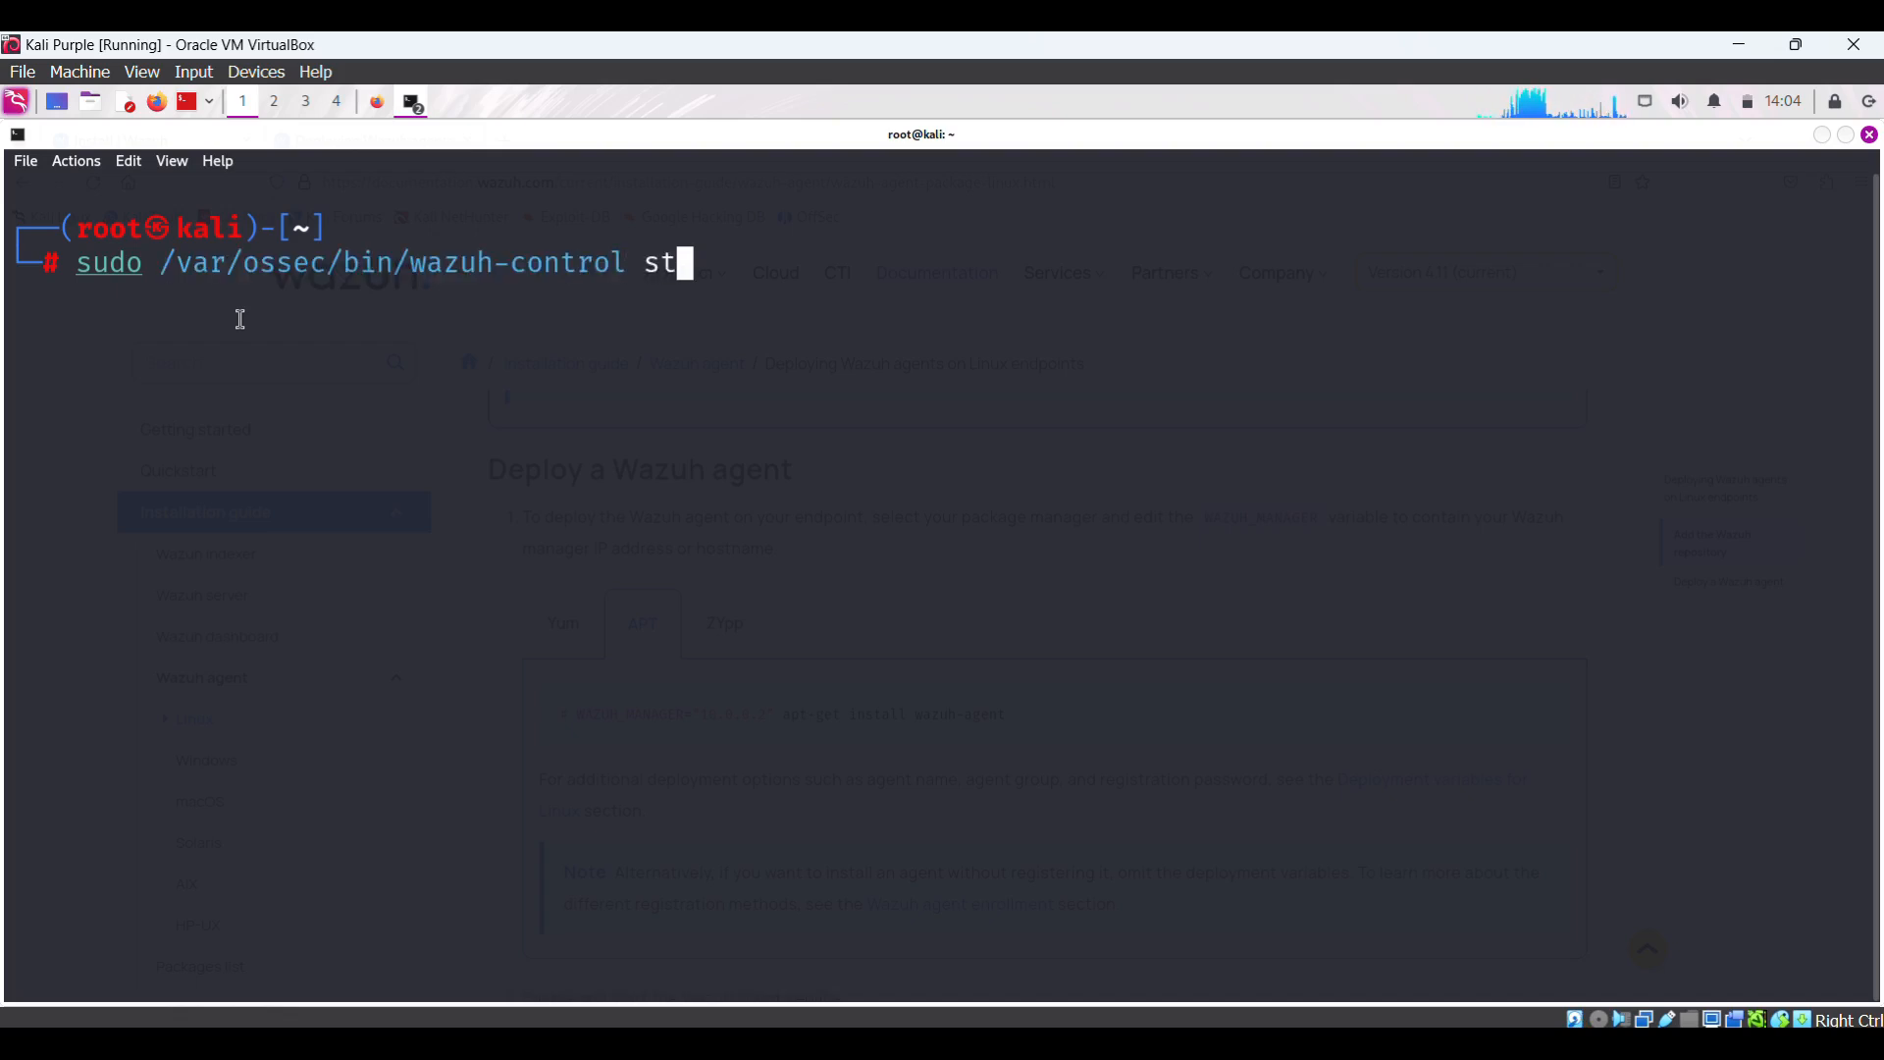
{"action": "type", "text": "atus"}
{"action": "key", "text": "Return"}
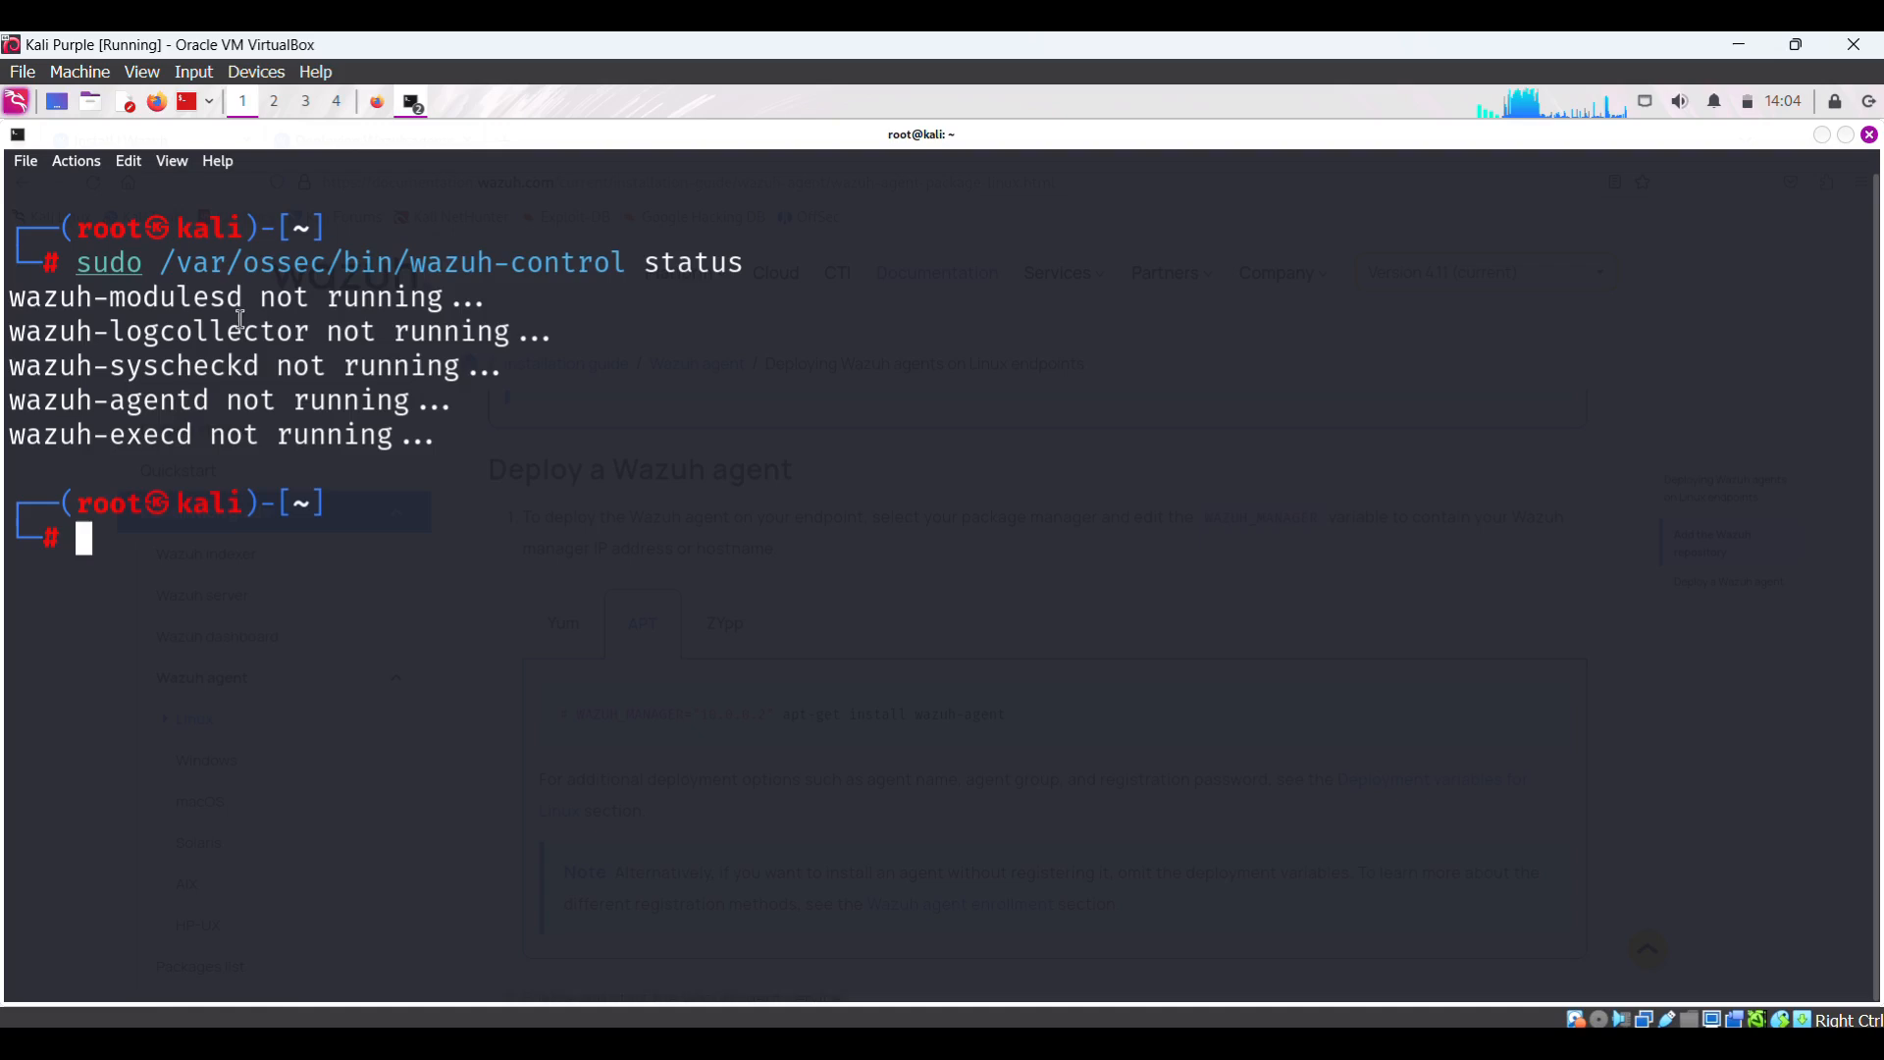
{"action": "double_click", "coordinate": [269, 297]}
{"action": "left_click_drag", "start_coordinate": [261, 297], "coordinate": [474, 441]}
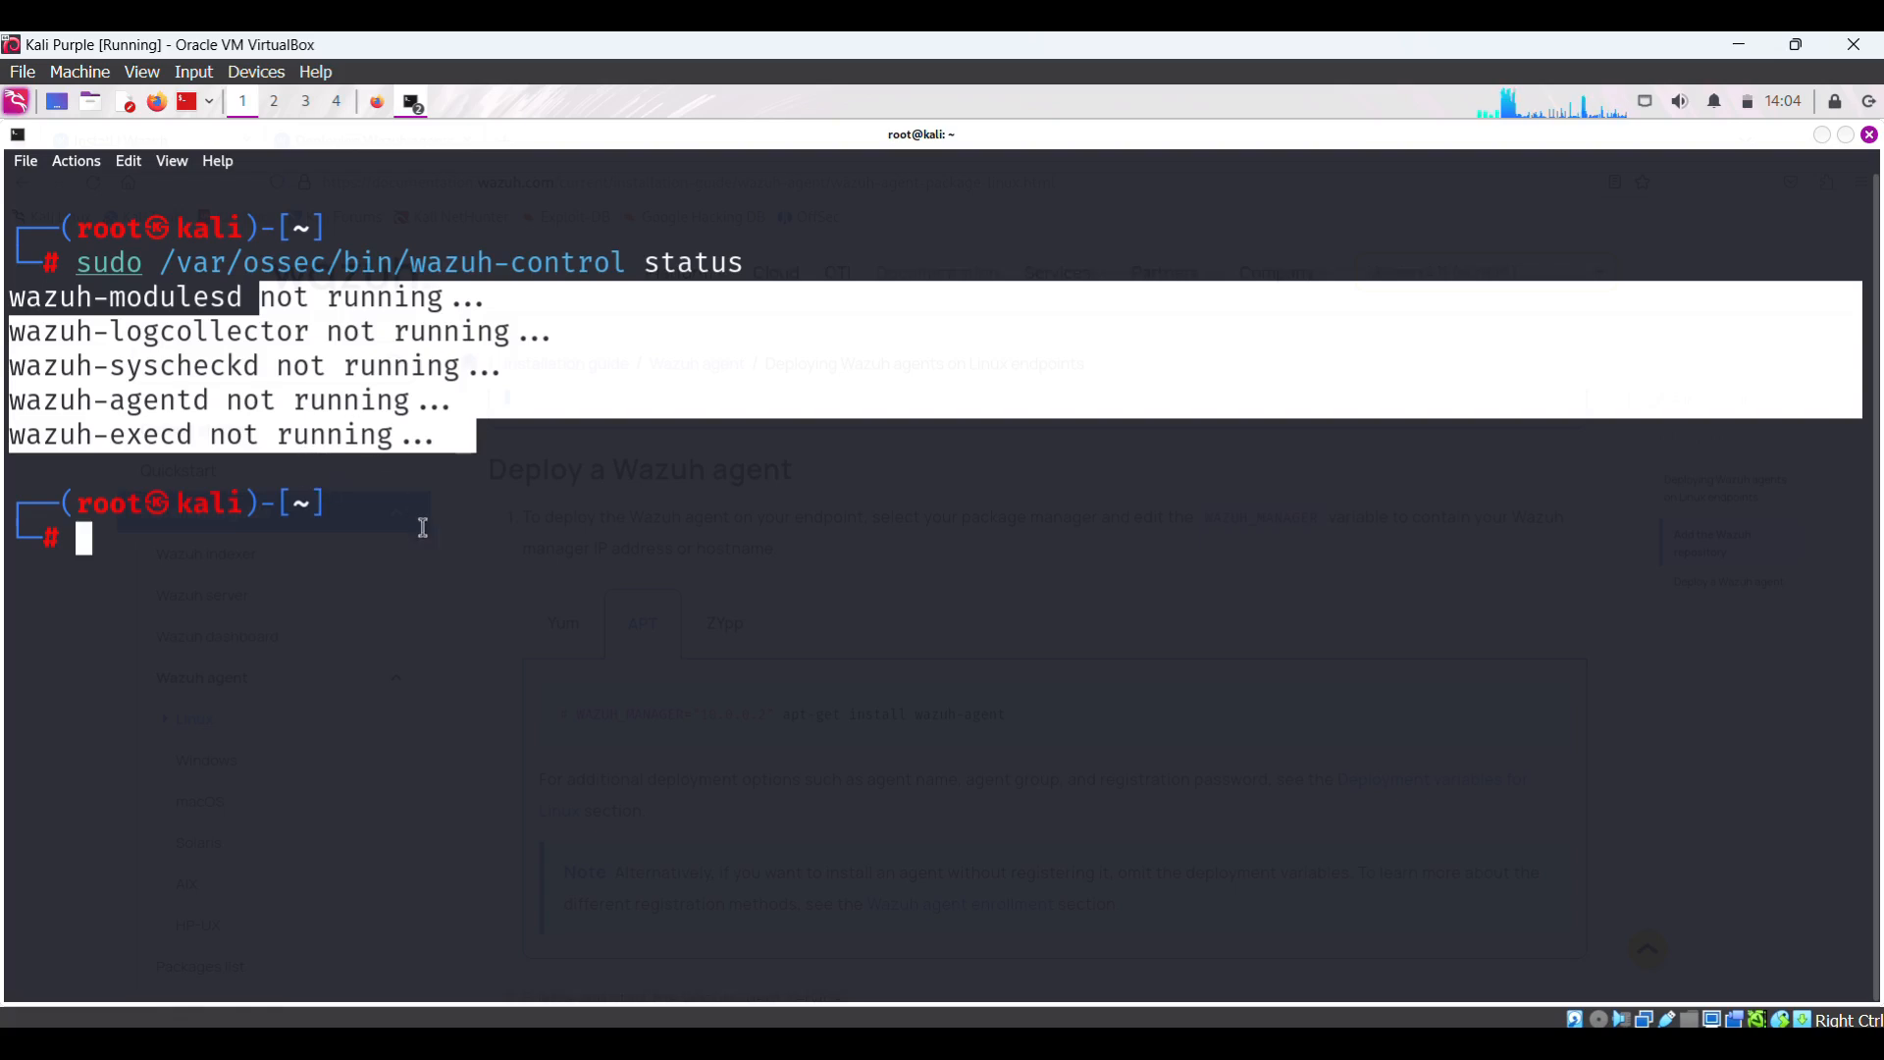
{"action": "left_click", "coordinate": [277, 565]}
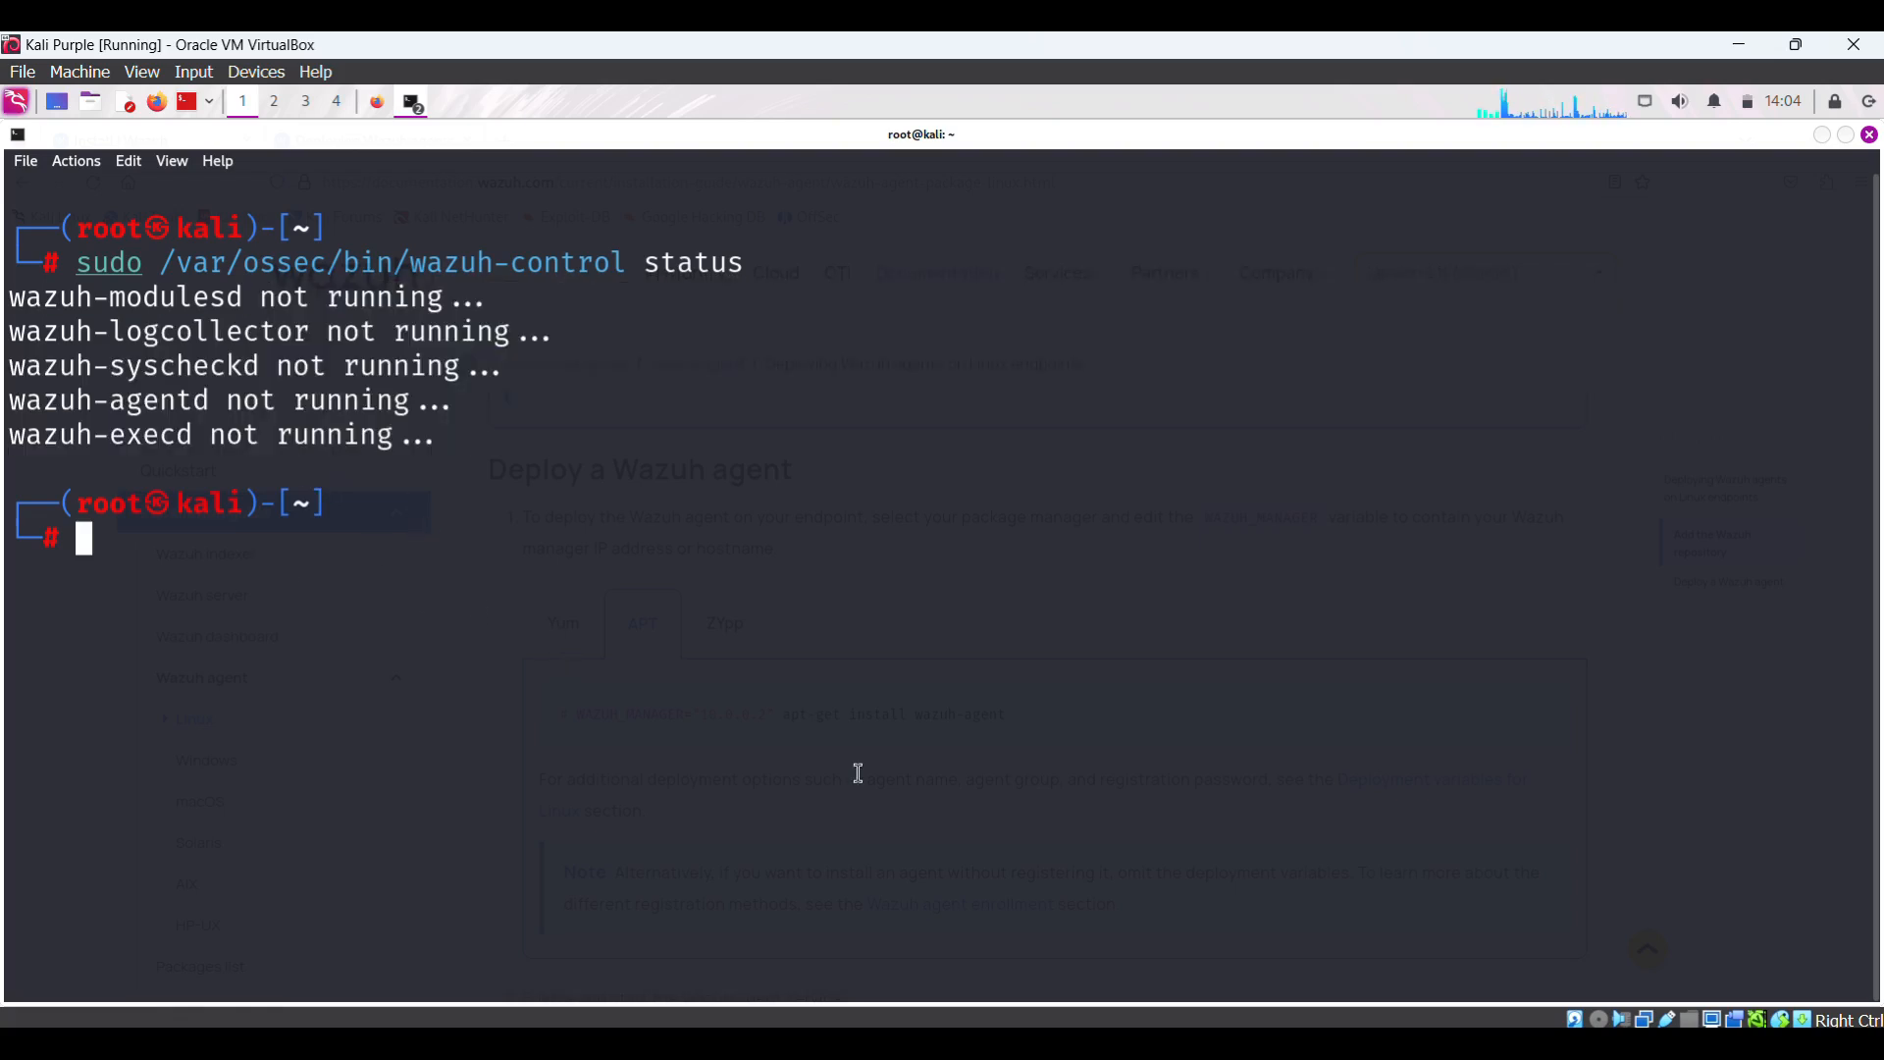
{"action": "left_click", "coordinate": [378, 102]}
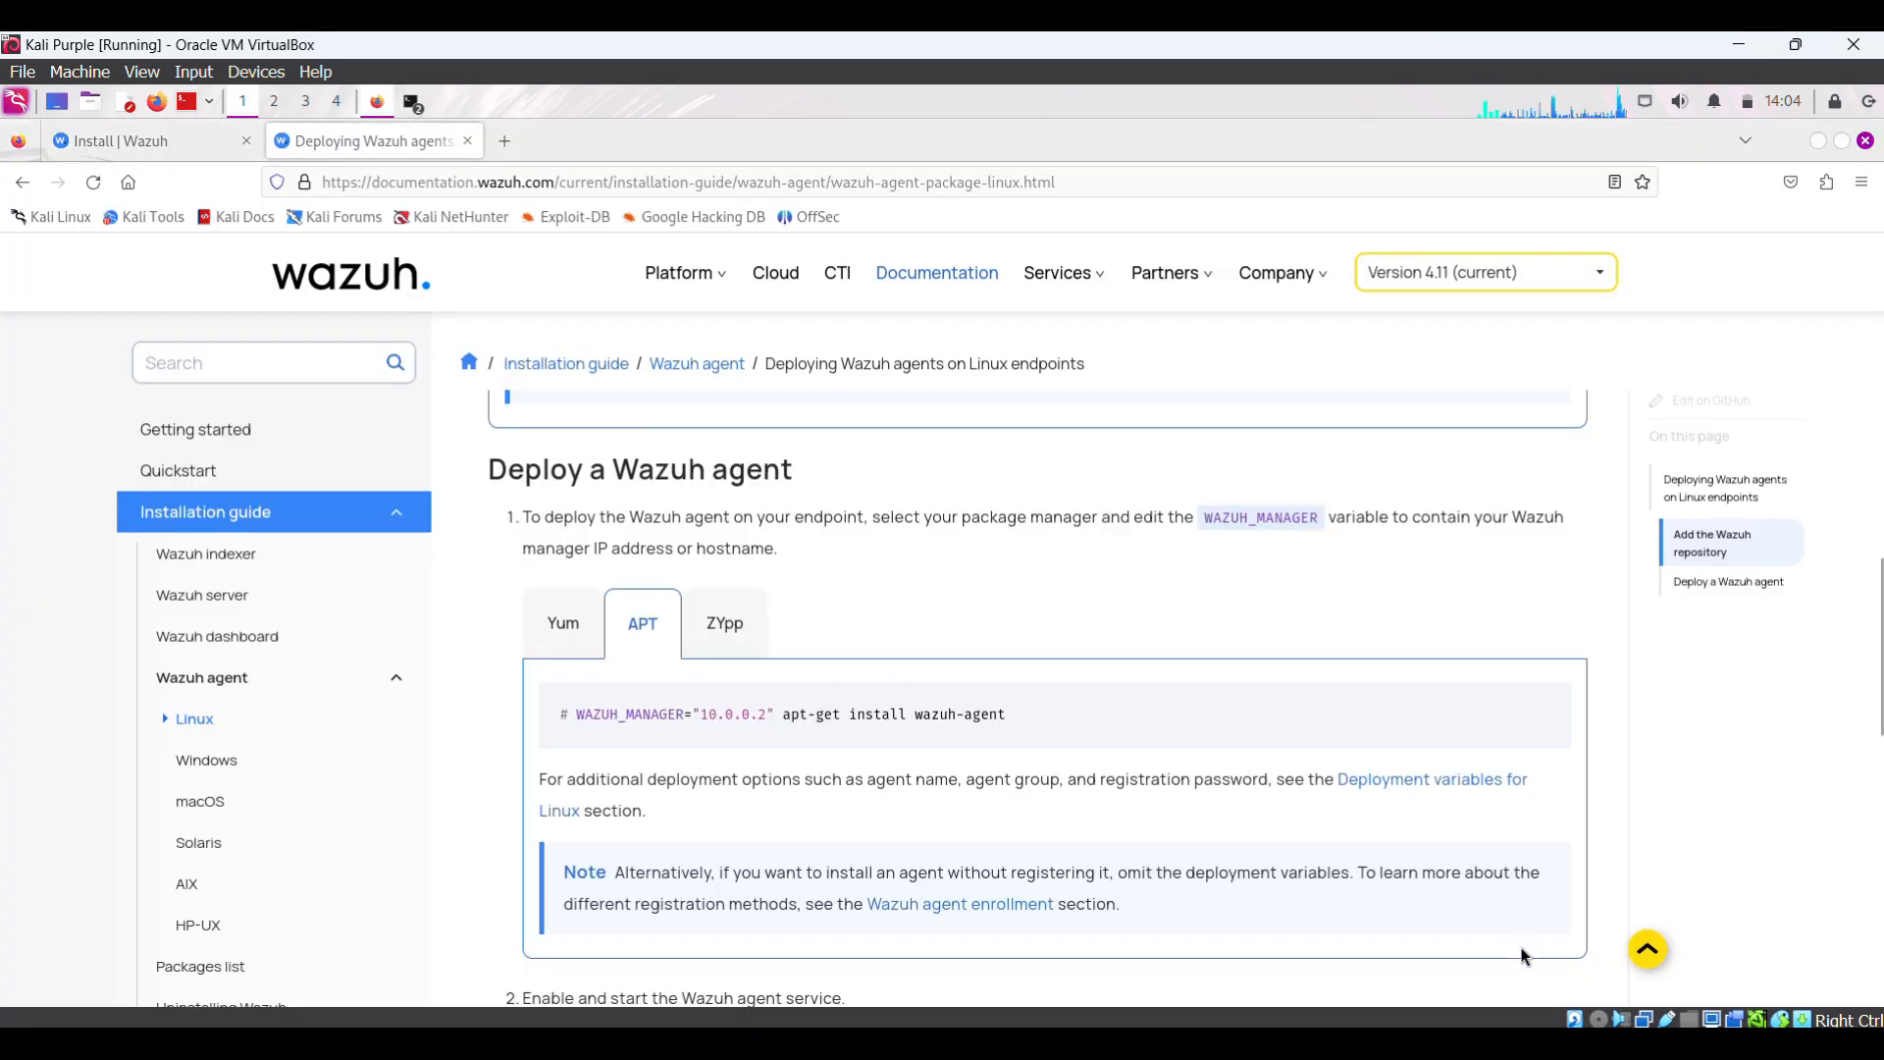
- Select the systemctl daemon-reload command in the Wazuh deployment docs
{"action": "scroll", "coordinate": [1522, 955], "scroll_direction": "down", "scroll_amount": 2}
{"action": "scroll", "coordinate": [1523, 955], "scroll_direction": "down", "scroll_amount": 4}
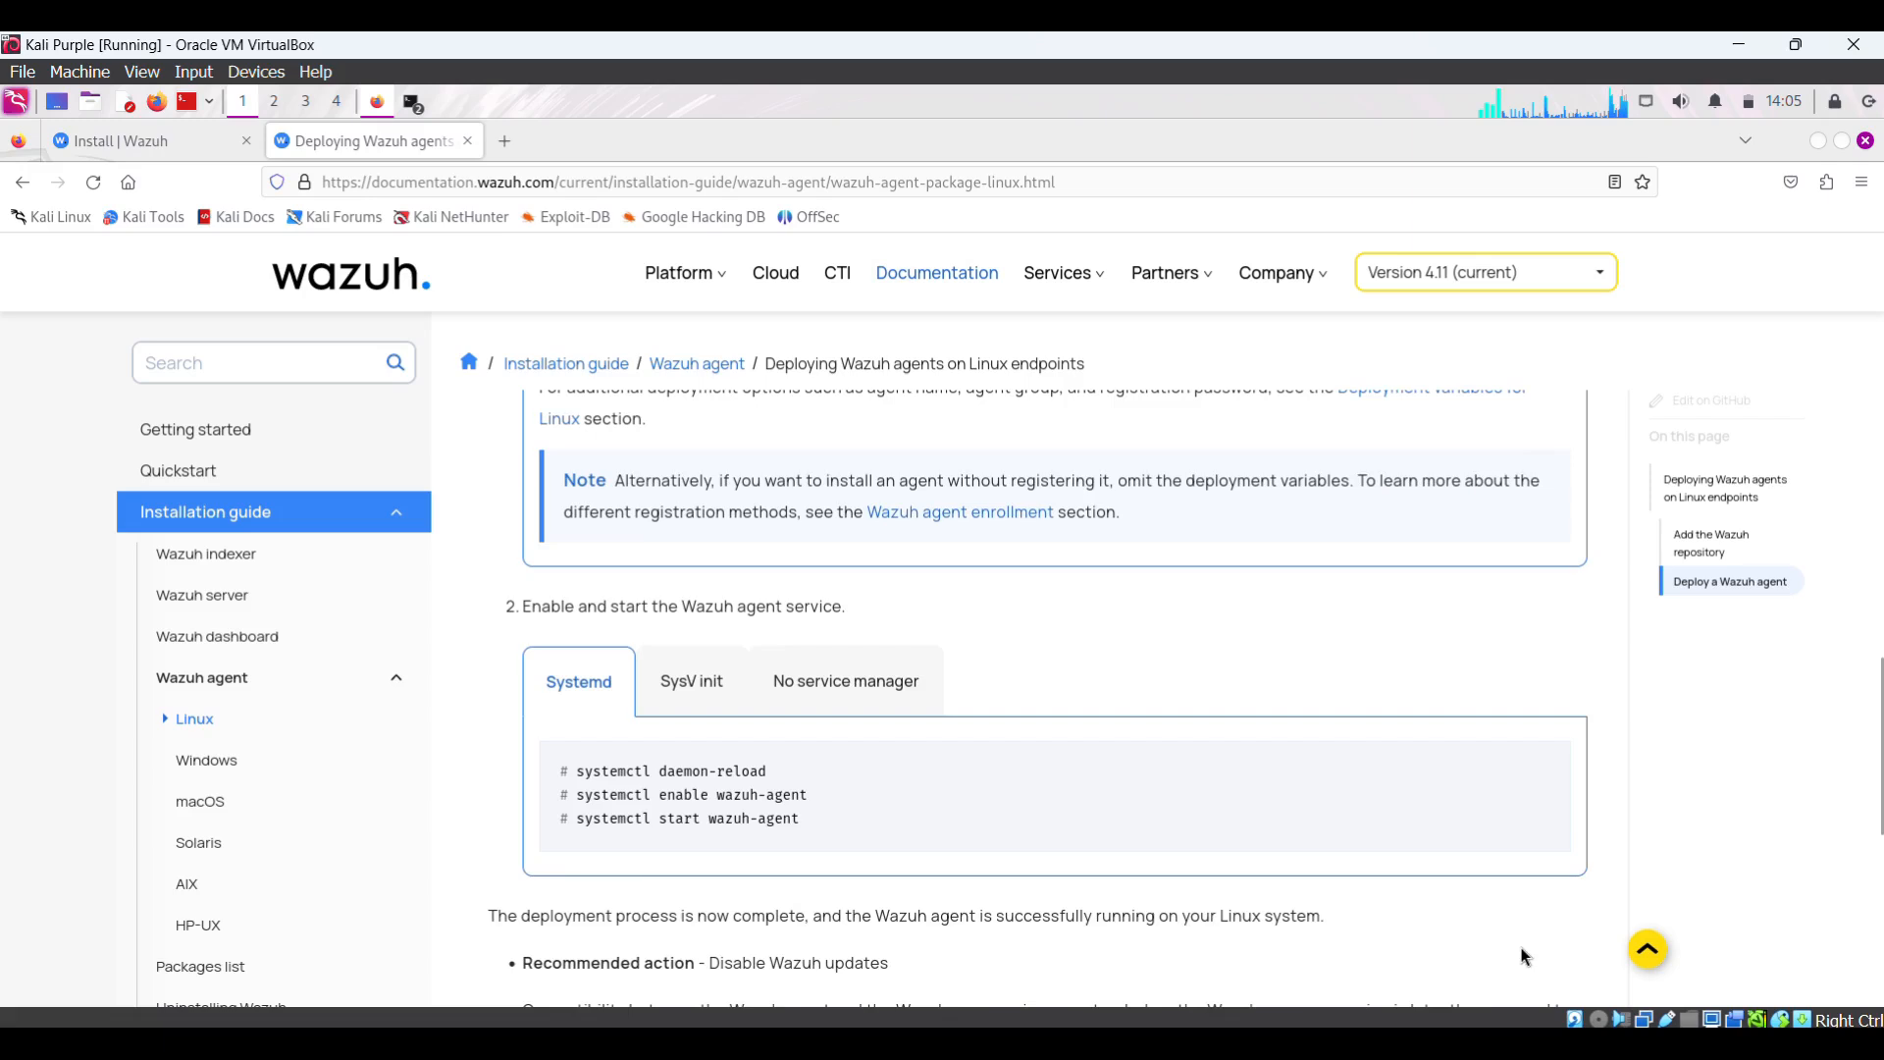
{"action": "left_click_drag", "start_coordinate": [578, 715], "coordinate": [769, 719]}
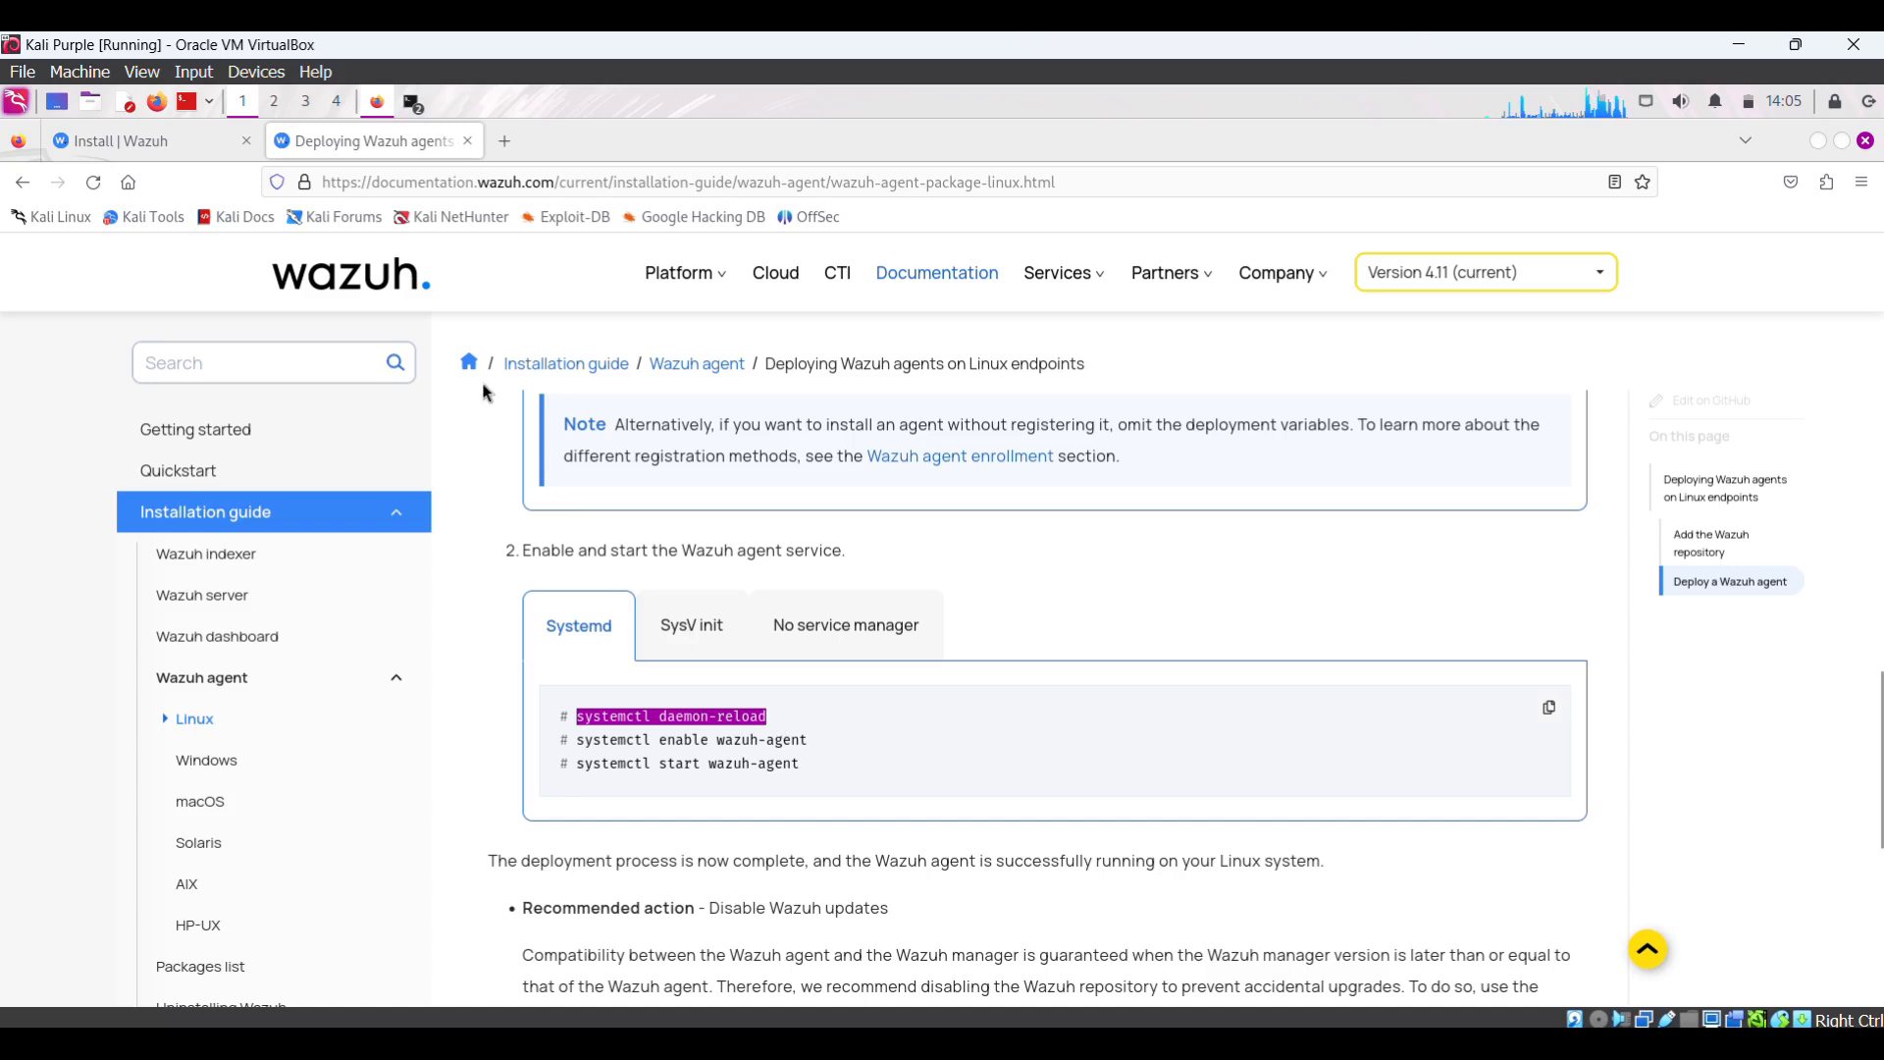
- Paste it into the root terminal, strip the ^[[200~ marker, prefix sudo, and run it
{"action": "left_click", "coordinate": [410, 104]}
{"action": "left_click", "coordinate": [466, 164]}
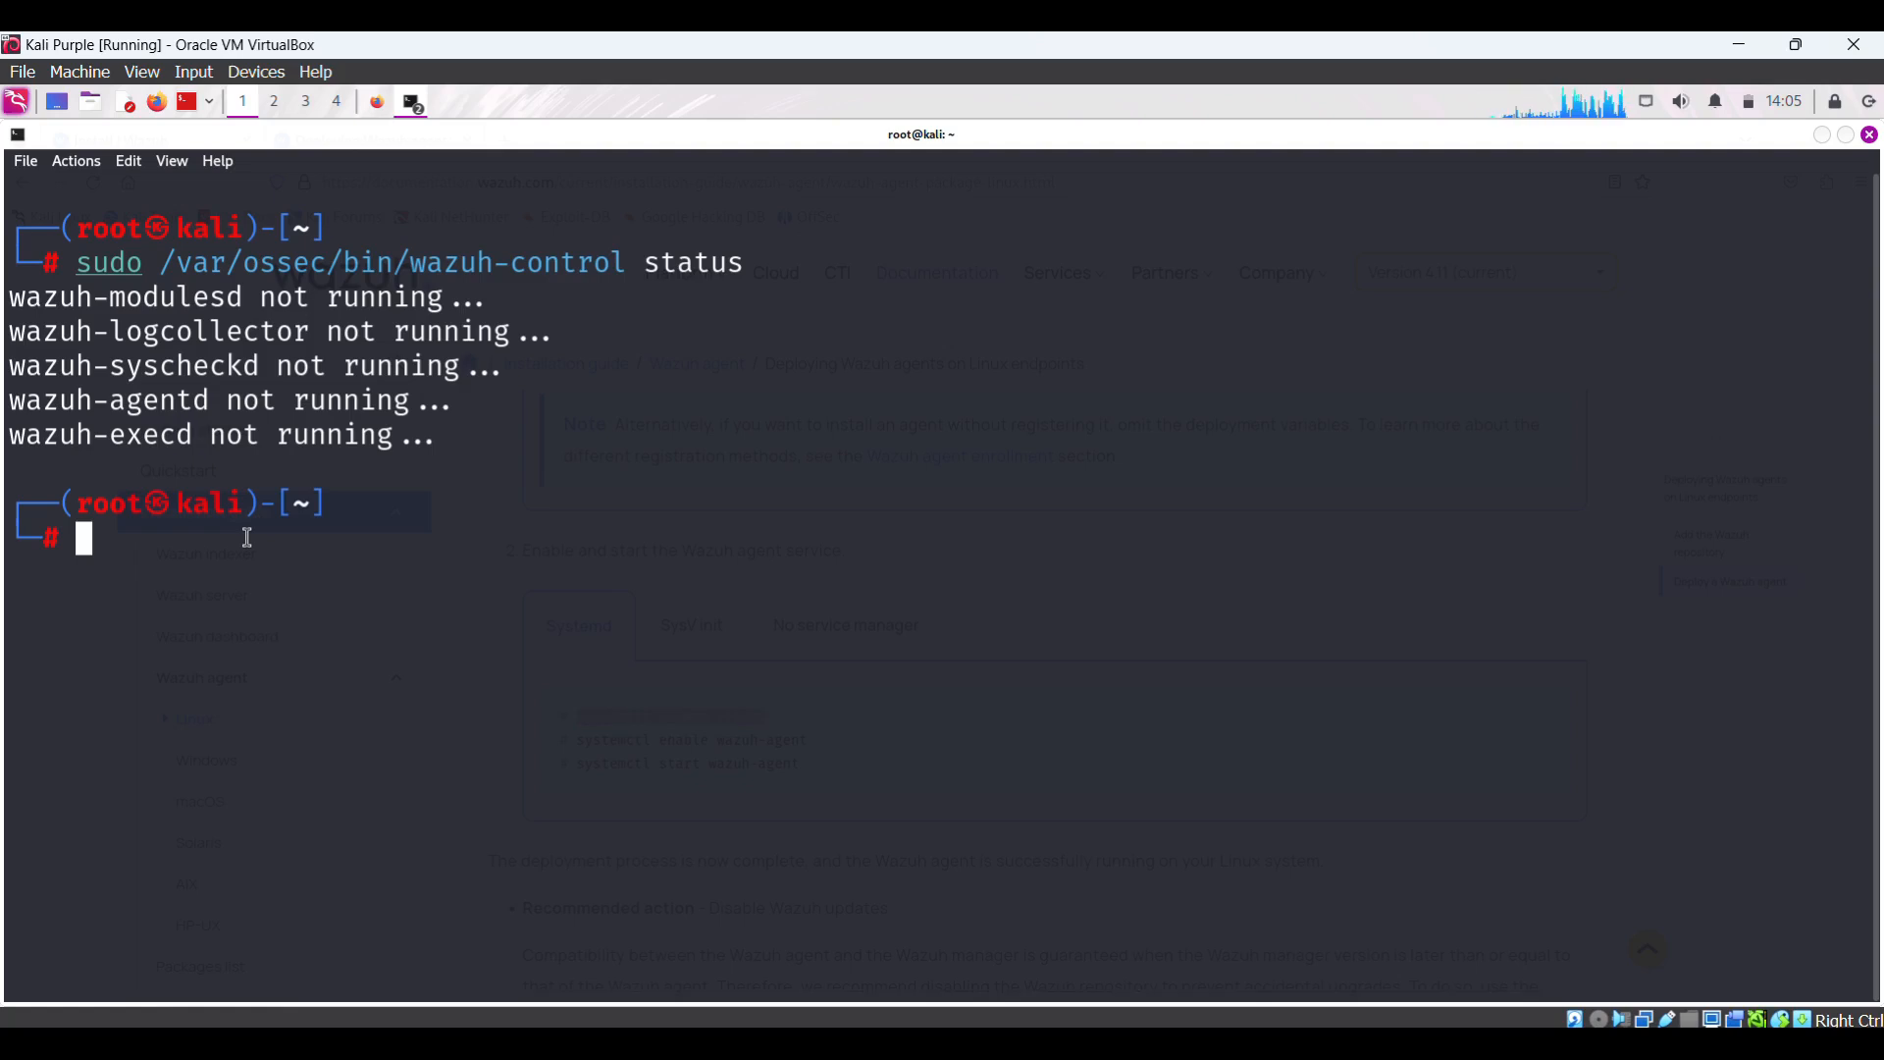
{"action": "right_click", "coordinate": [153, 550]}
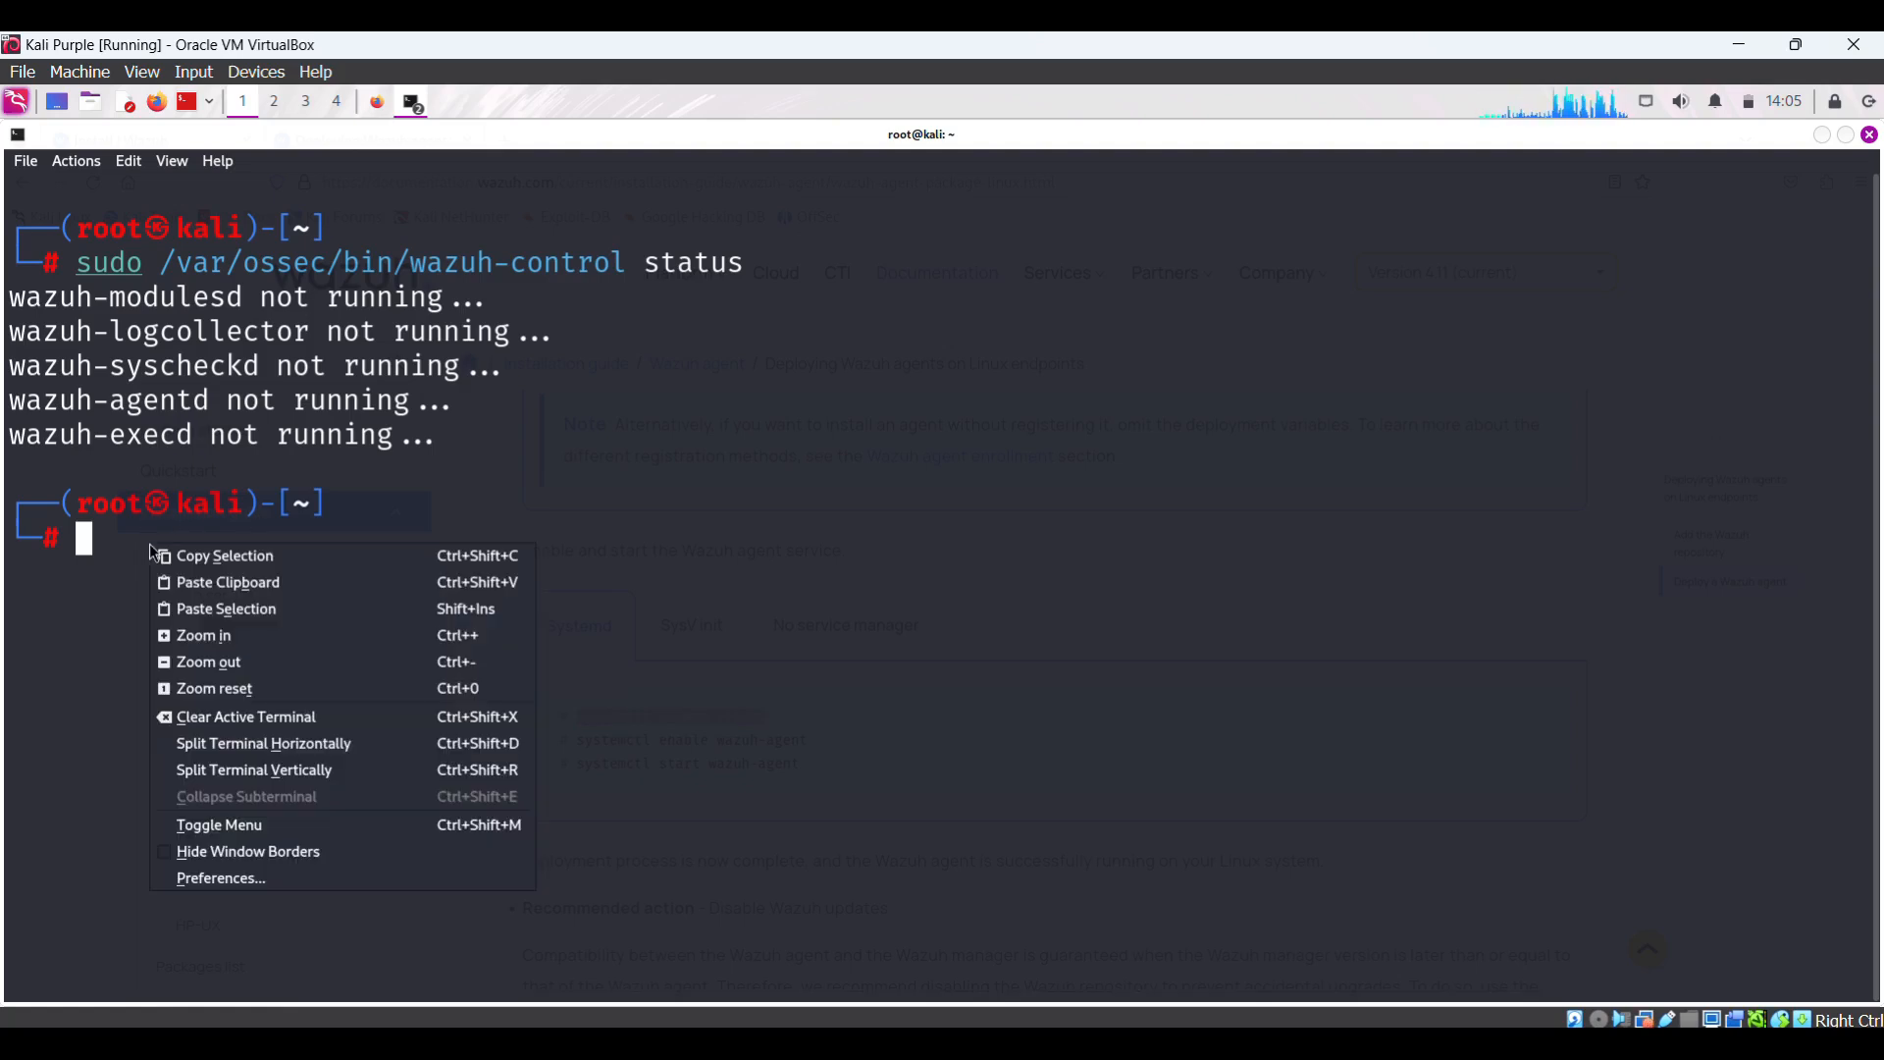
{"action": "left_click", "coordinate": [228, 587]}
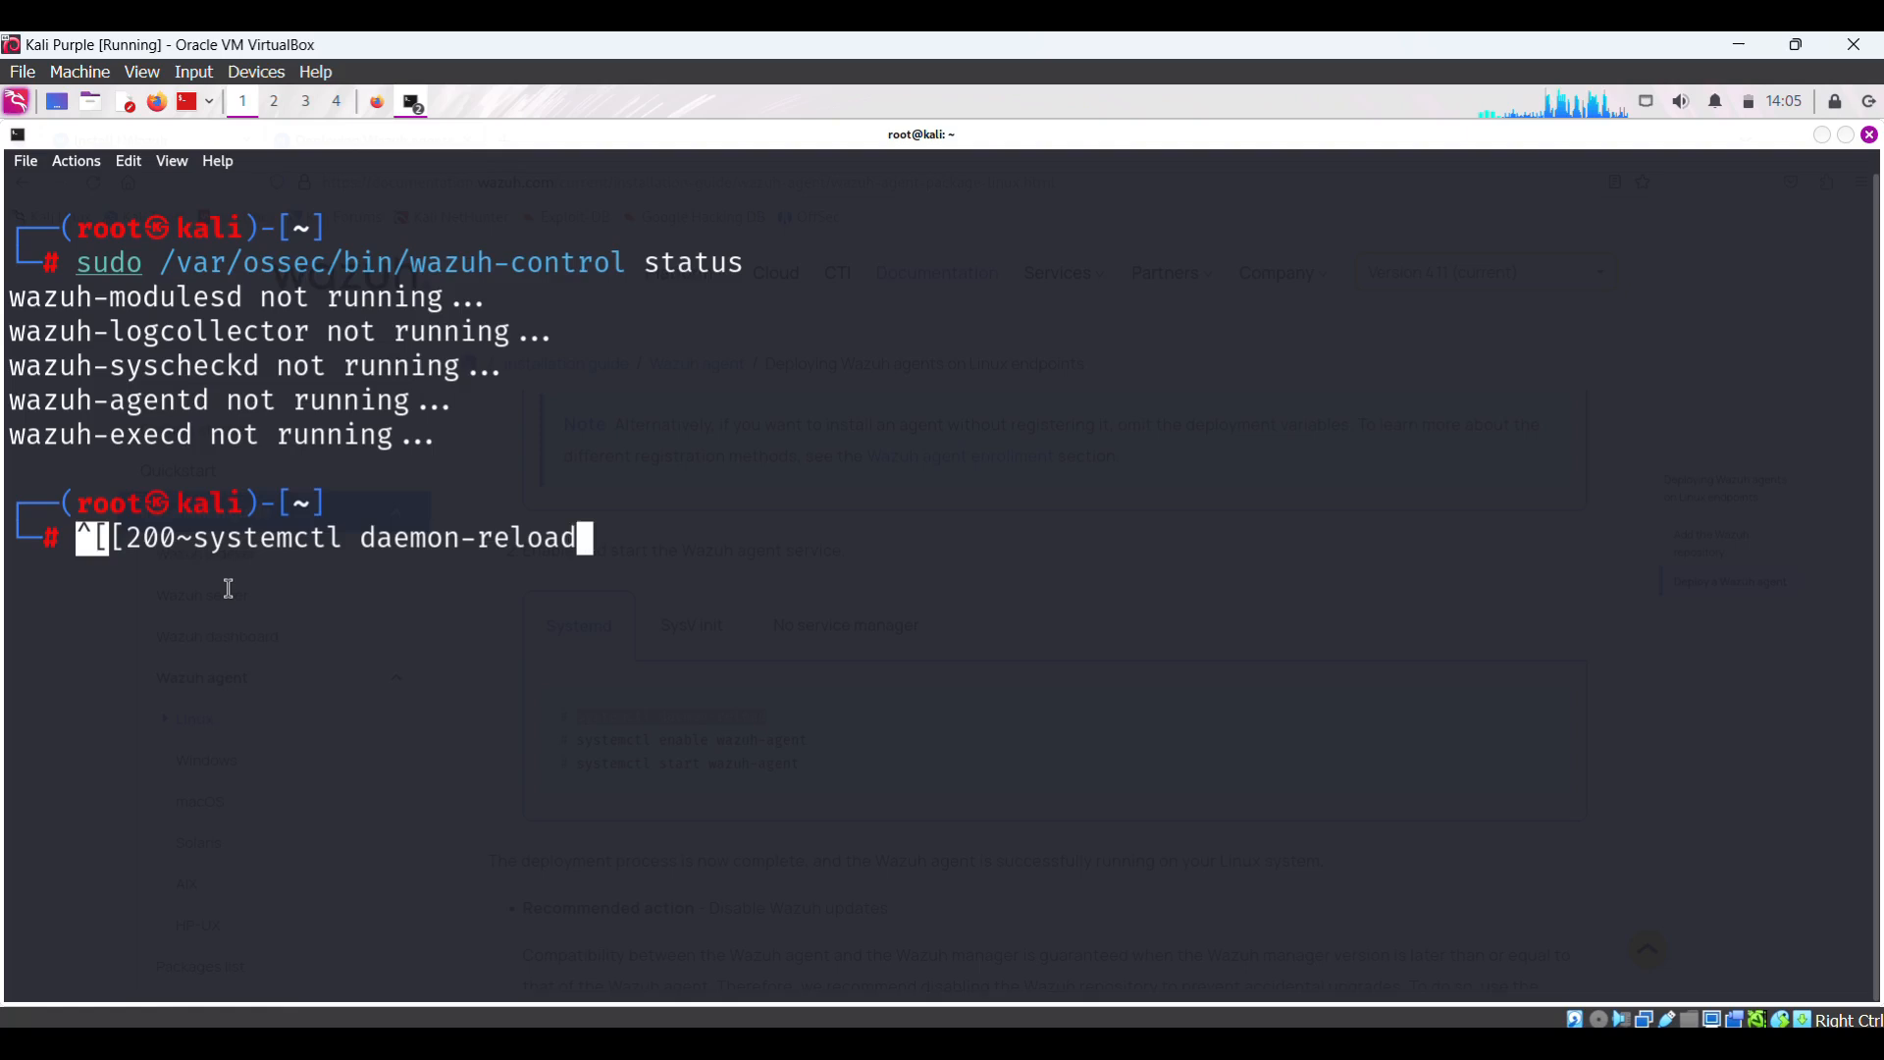
{"action": "key", "text": "BackSpace"}
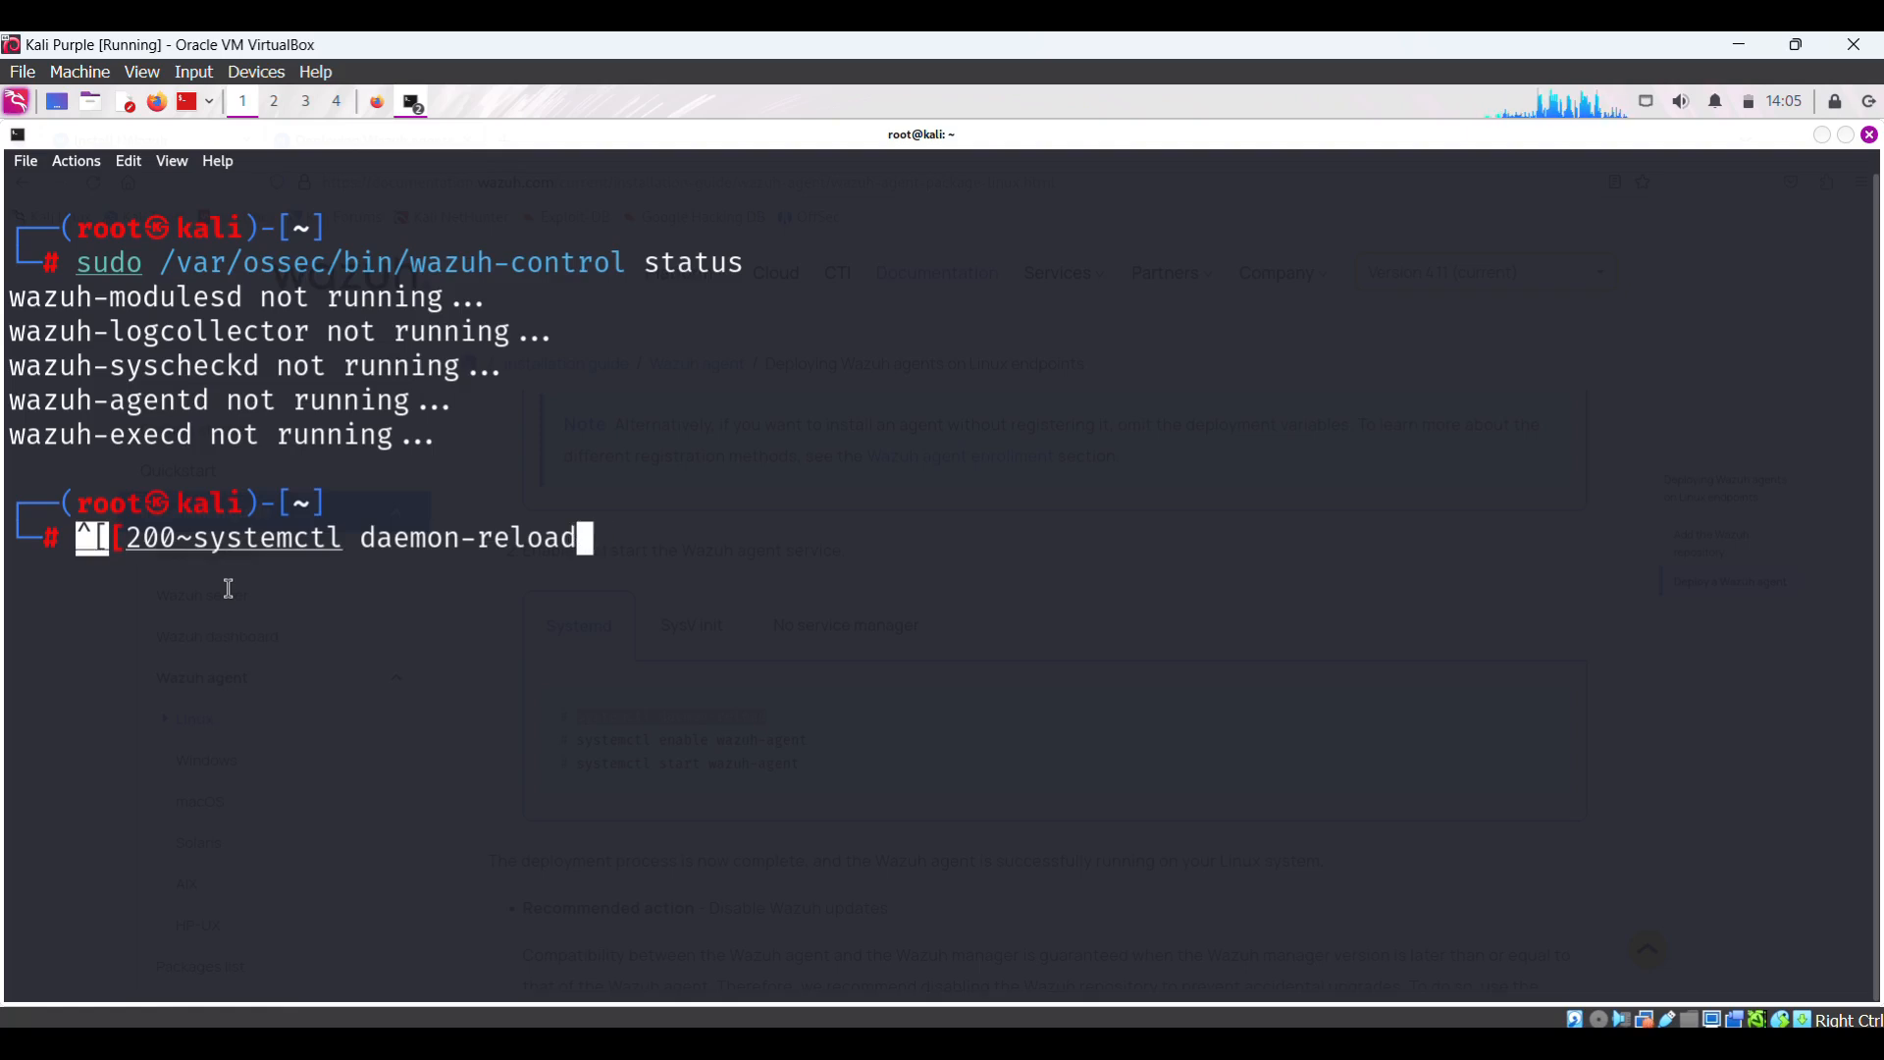
{"action": "key", "text": "Left"}
{"action": "key", "text": "Left"}
{"action": "key", "text": "Left"}
{"action": "key", "text": "Left"}
{"action": "key", "text": "Left"}
{"action": "key", "text": "Left"}
{"action": "key", "text": "Left"}
{"action": "key", "text": "Left"}
{"action": "key", "text": "Left"}
{"action": "key", "text": "Left"}
{"action": "key", "text": "Left"}
{"action": "key", "text": "Left"}
{"action": "key", "text": "Left"}
{"action": "key", "text": "Left"}
{"action": "key", "text": "Left"}
{"action": "key", "text": "Left"}
{"action": "key", "text": "Left"}
{"action": "key", "text": "Left"}
{"action": "key", "text": "Left"}
{"action": "key", "text": "Left"}
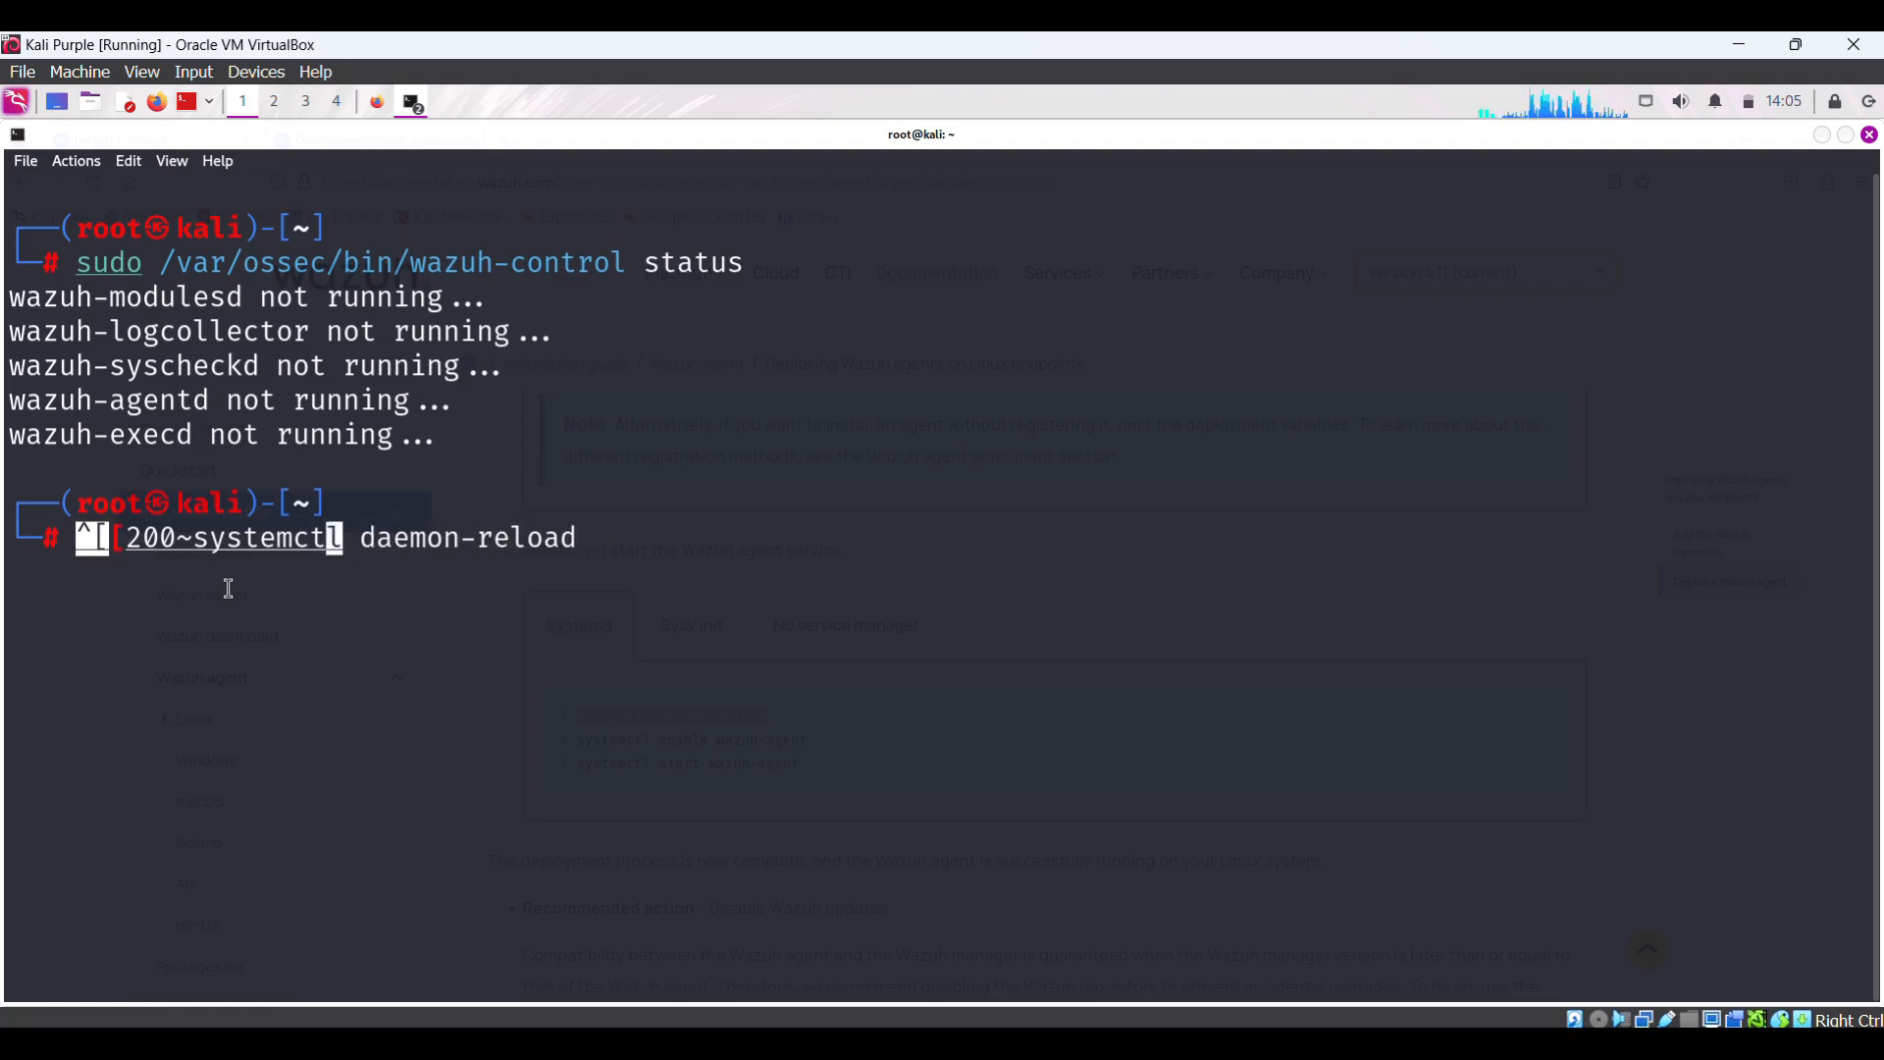
{"action": "key", "text": "Left"}
{"action": "key", "text": "BackSpace"}
{"action": "key", "text": "BackSpace"}
{"action": "key", "text": "BackSpace"}
{"action": "key", "text": "BackSpace"}
{"action": "key", "text": "BackSpace"}
{"action": "key", "text": "BackSpace"}
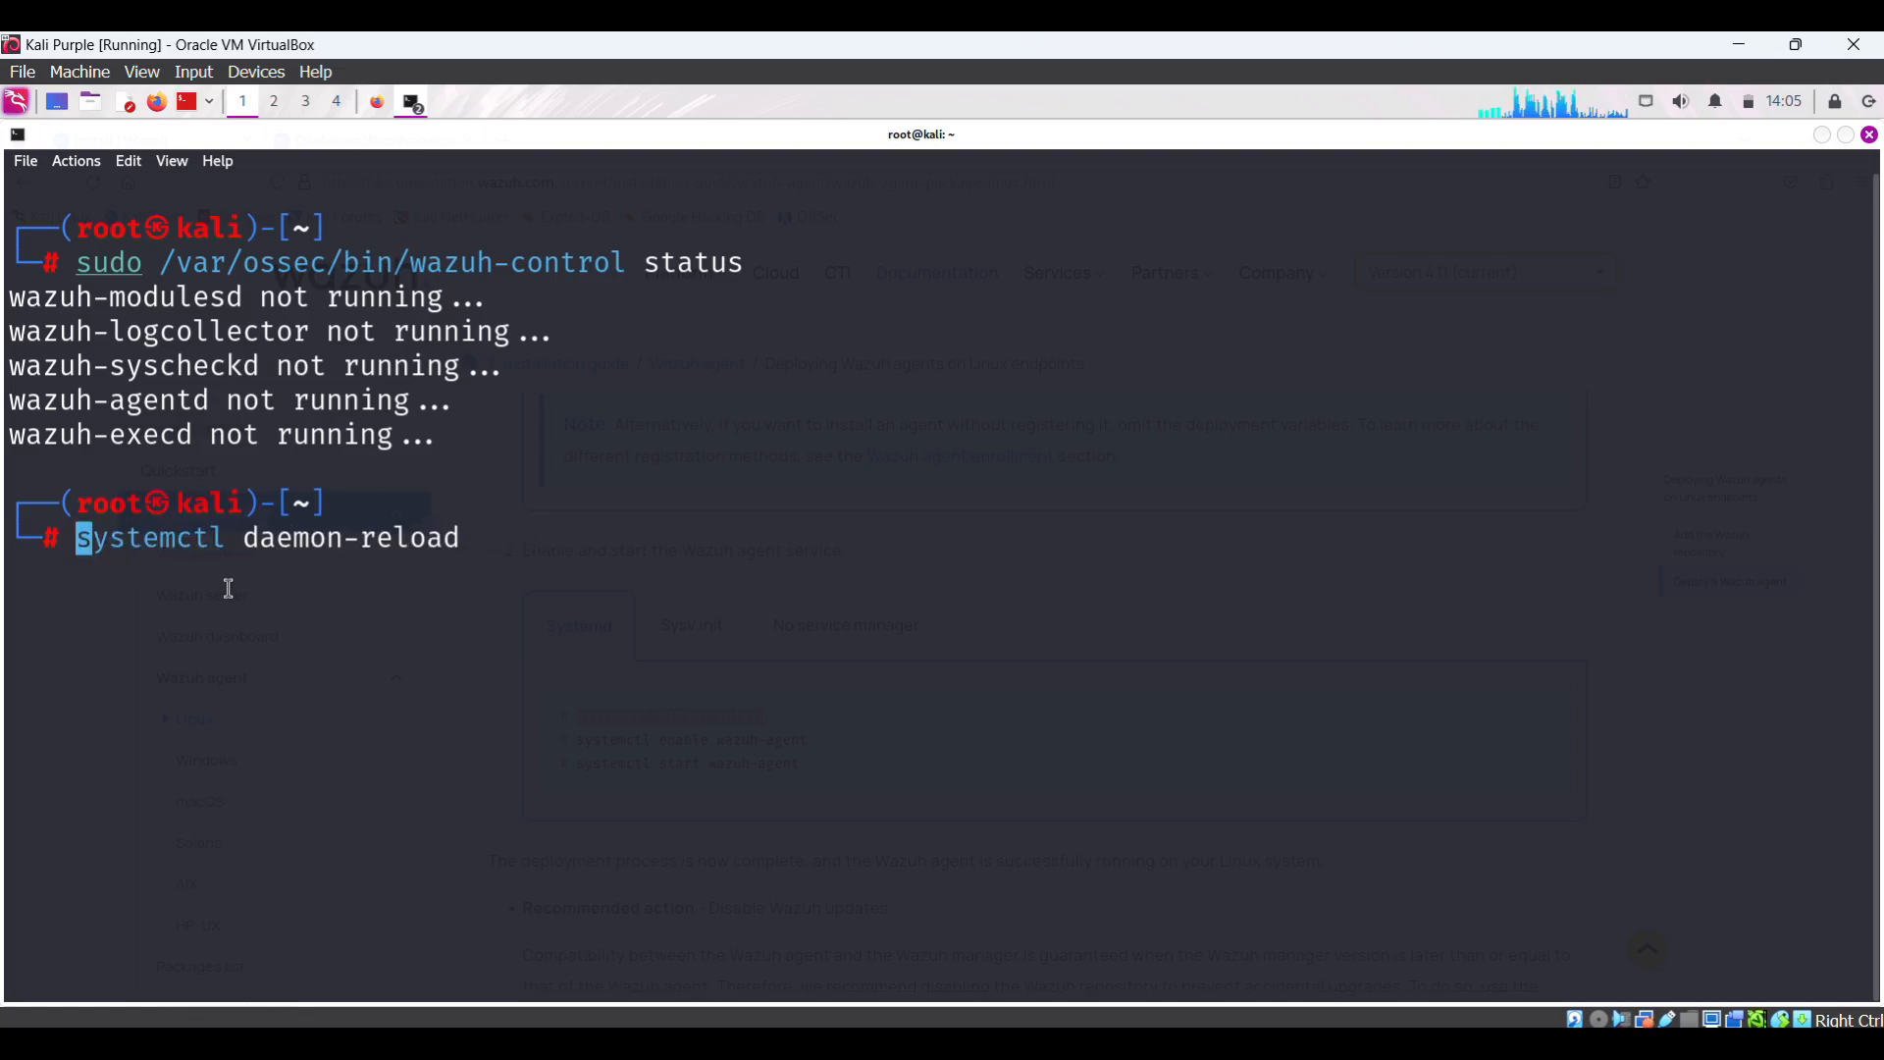
{"action": "type", "text": "sudo"}
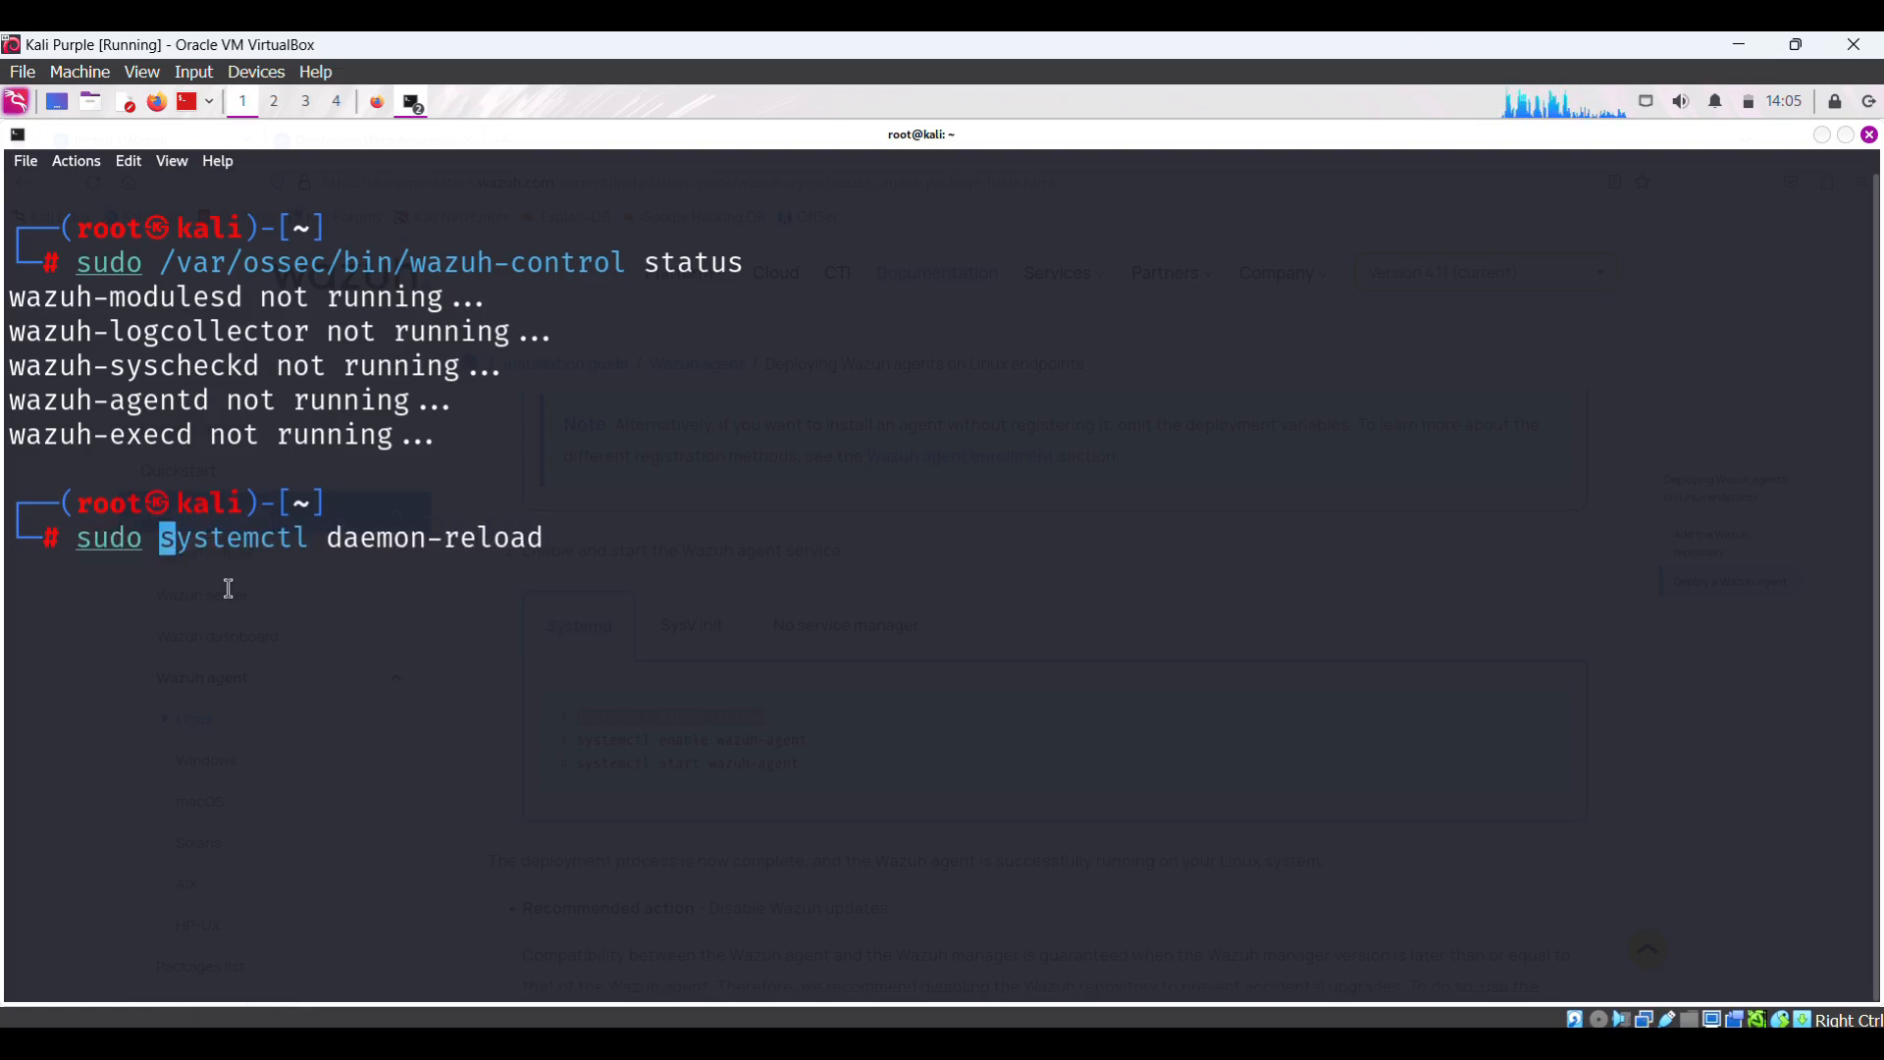
{"action": "key", "text": "Return"}
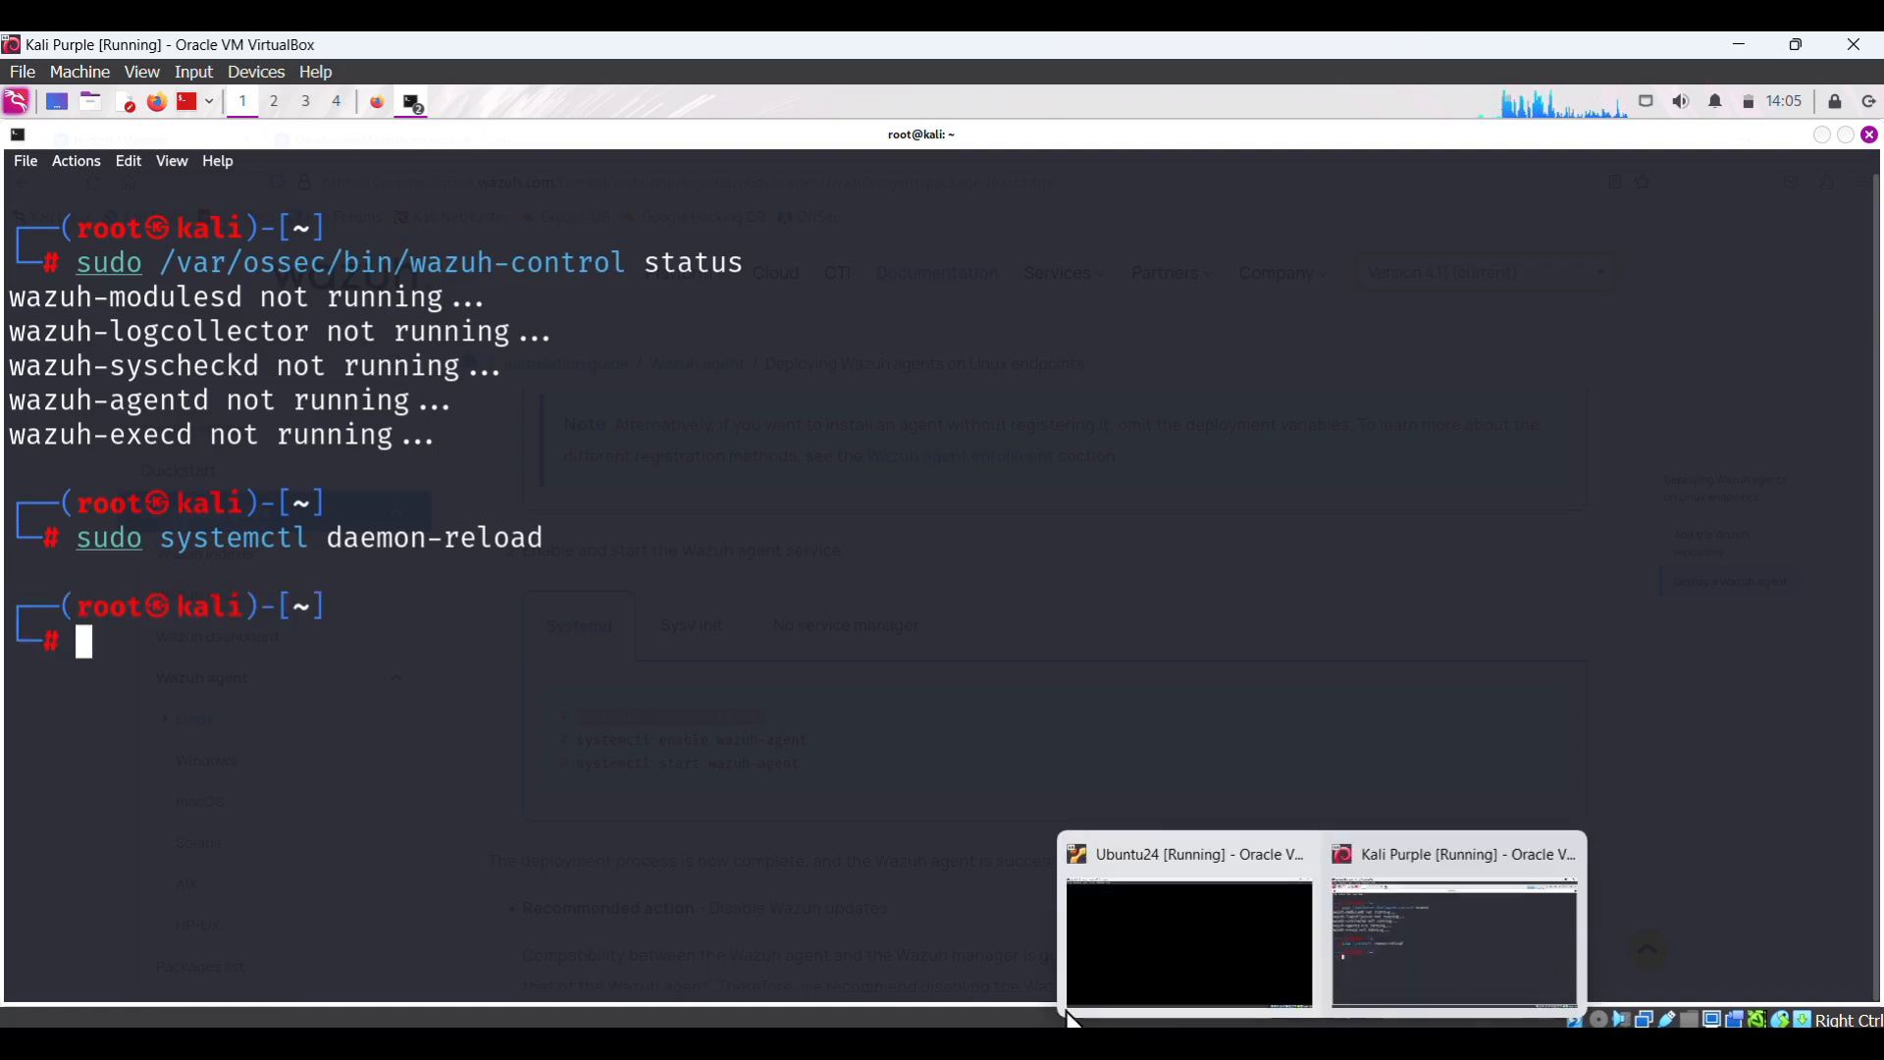
{"action": "left_click", "coordinate": [377, 105]}
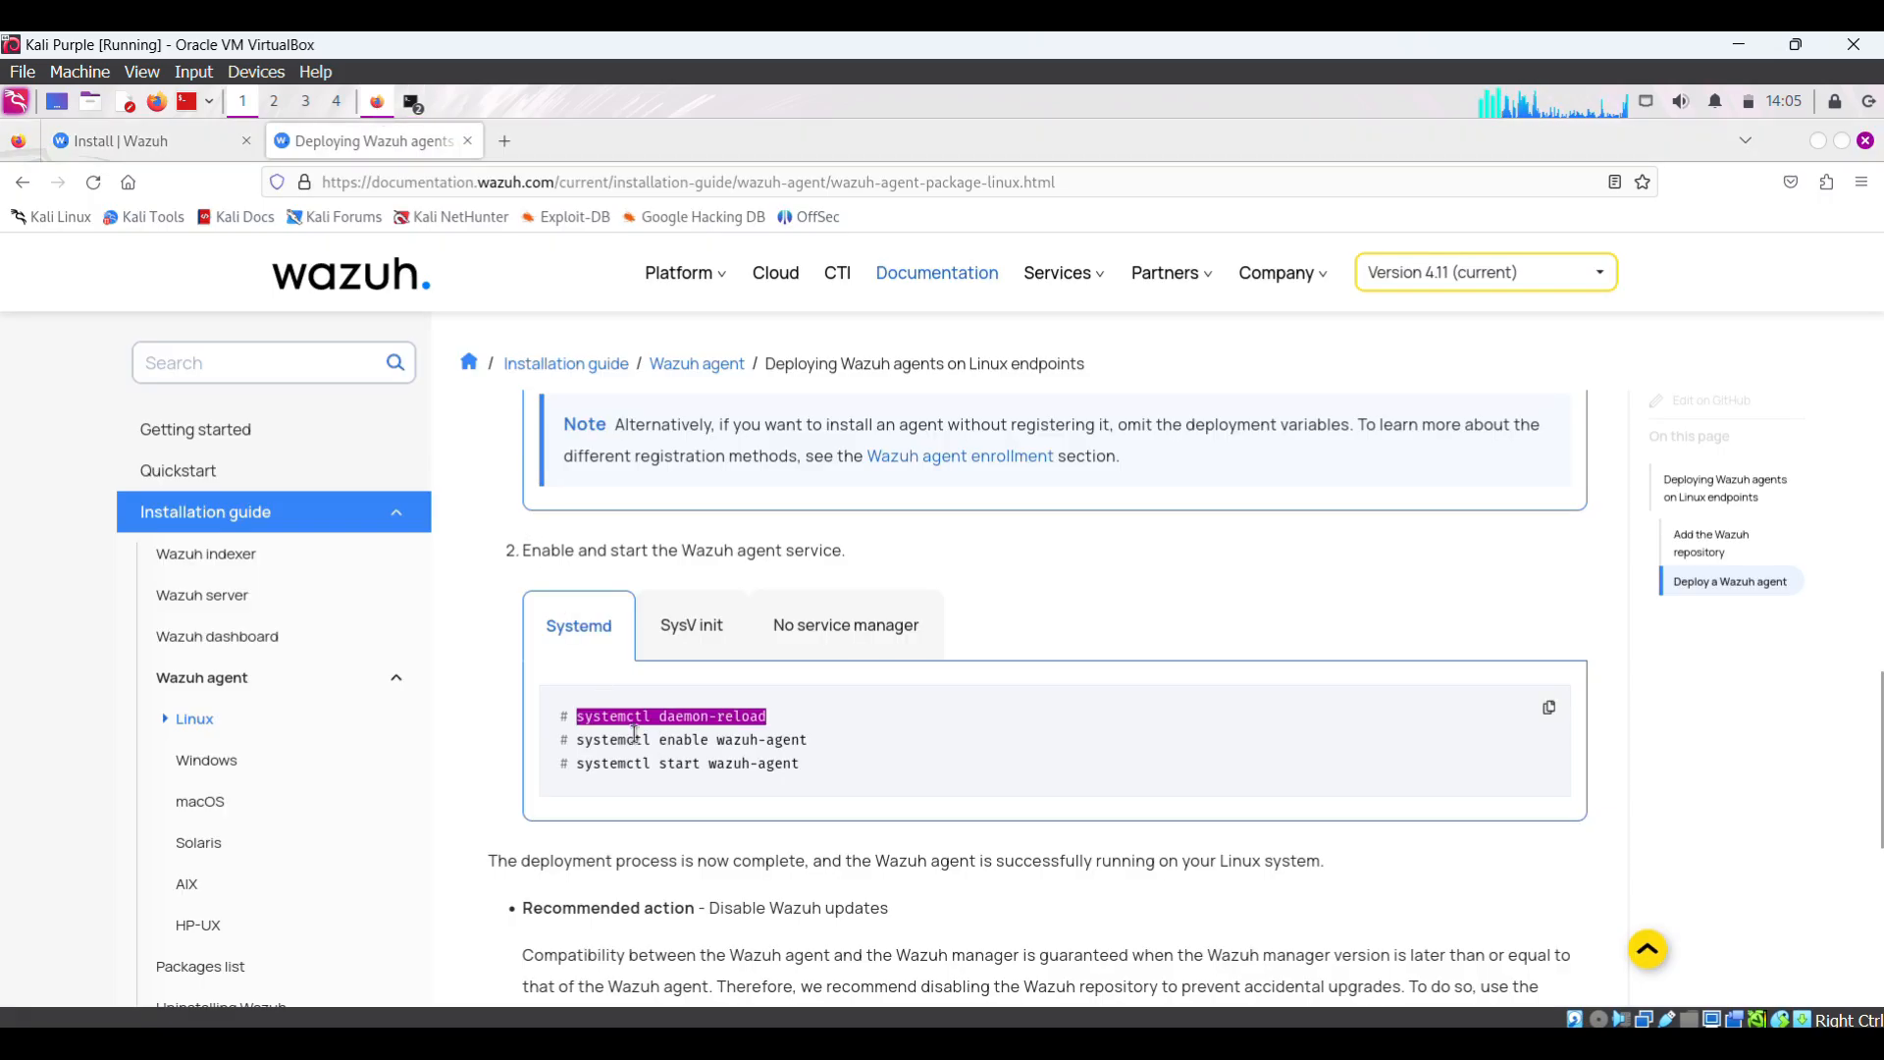
- Copy systemctl enable wazuh-agent from the docs and run it in the root terminal
{"action": "left_click_drag", "start_coordinate": [580, 741], "coordinate": [808, 737]}
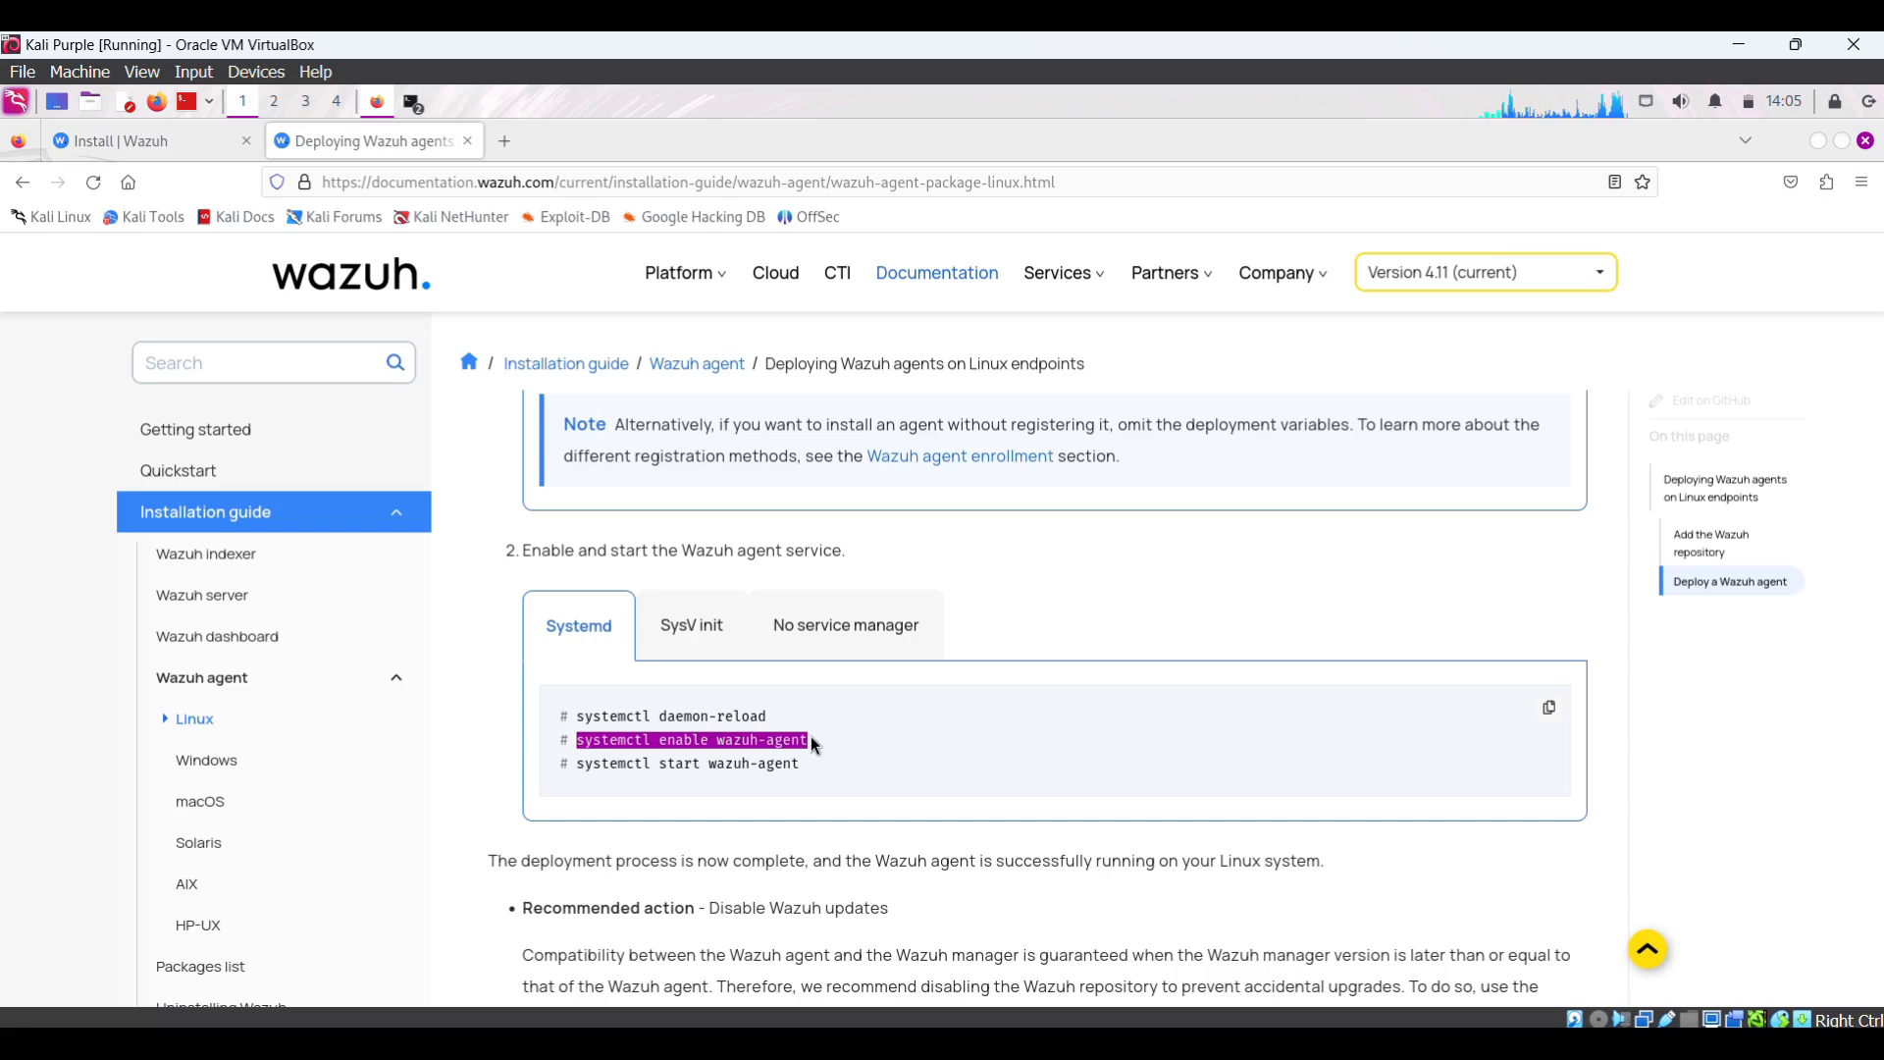
{"action": "right_click", "coordinate": [810, 739]}
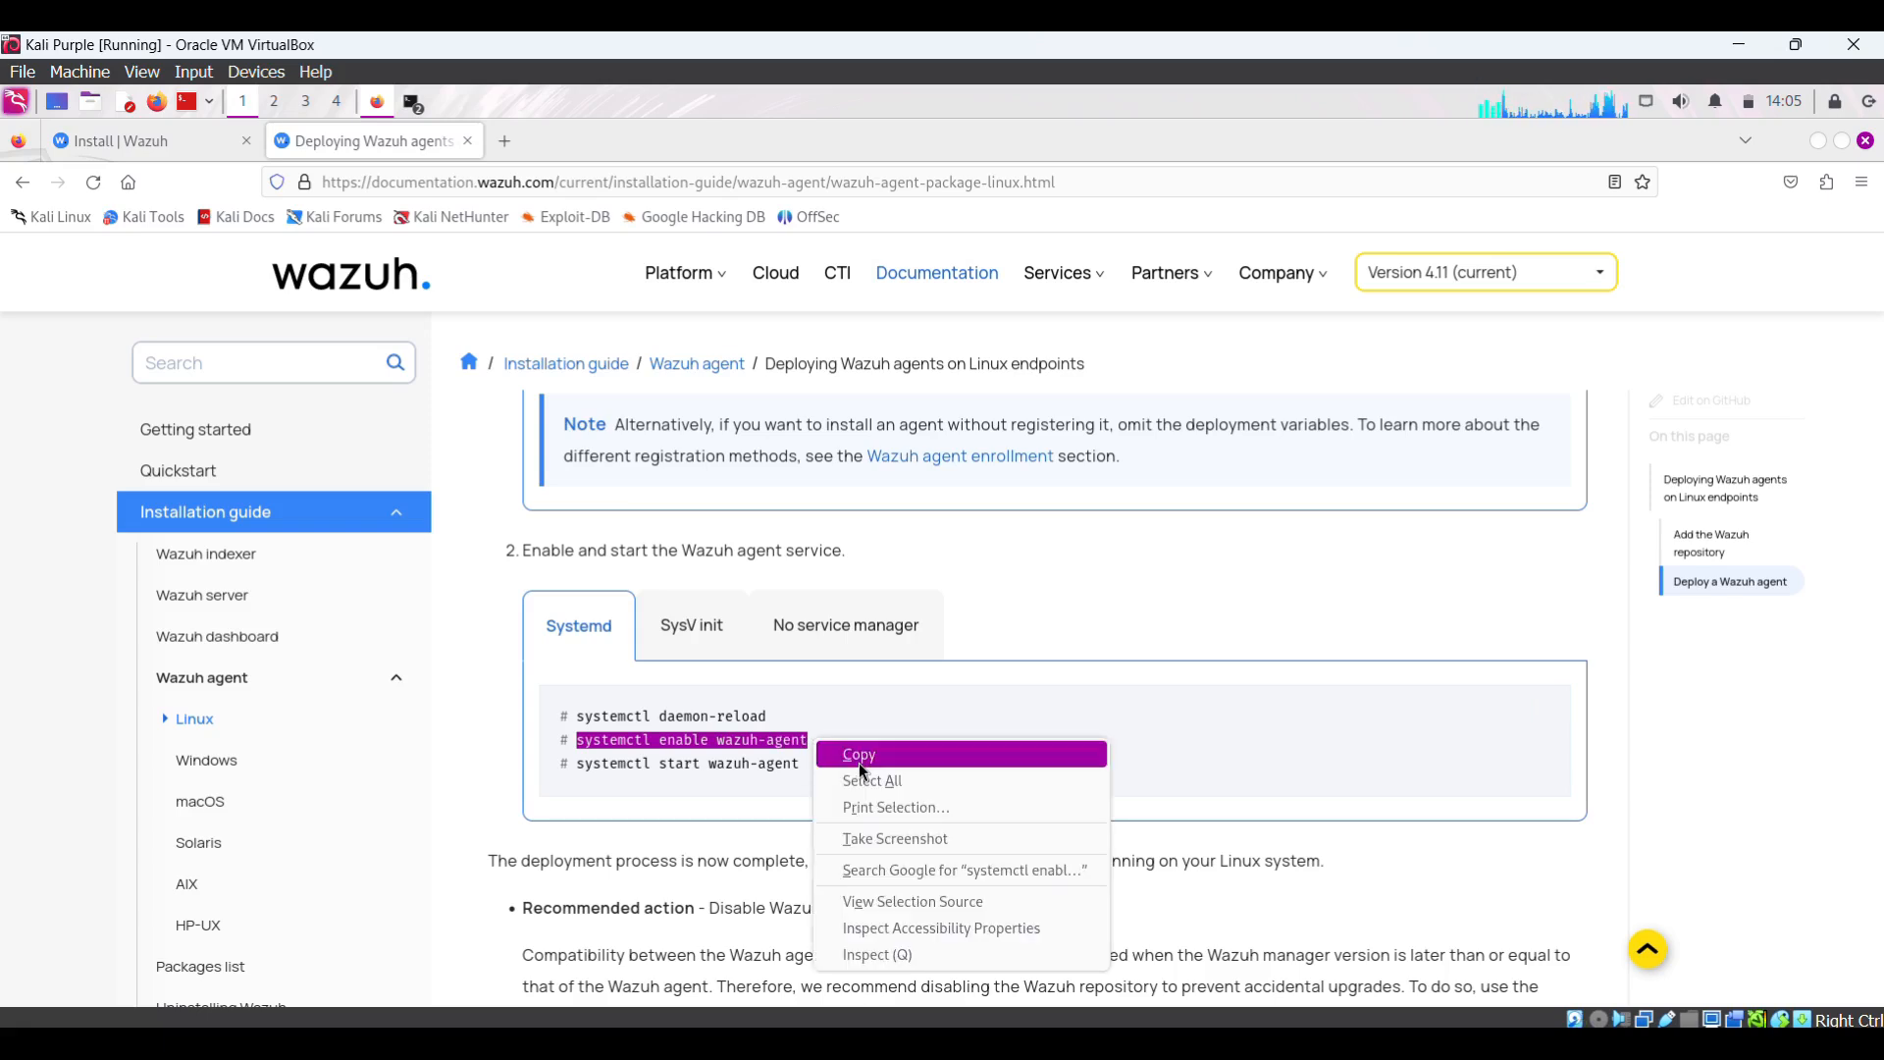
{"action": "left_click", "coordinate": [858, 755]}
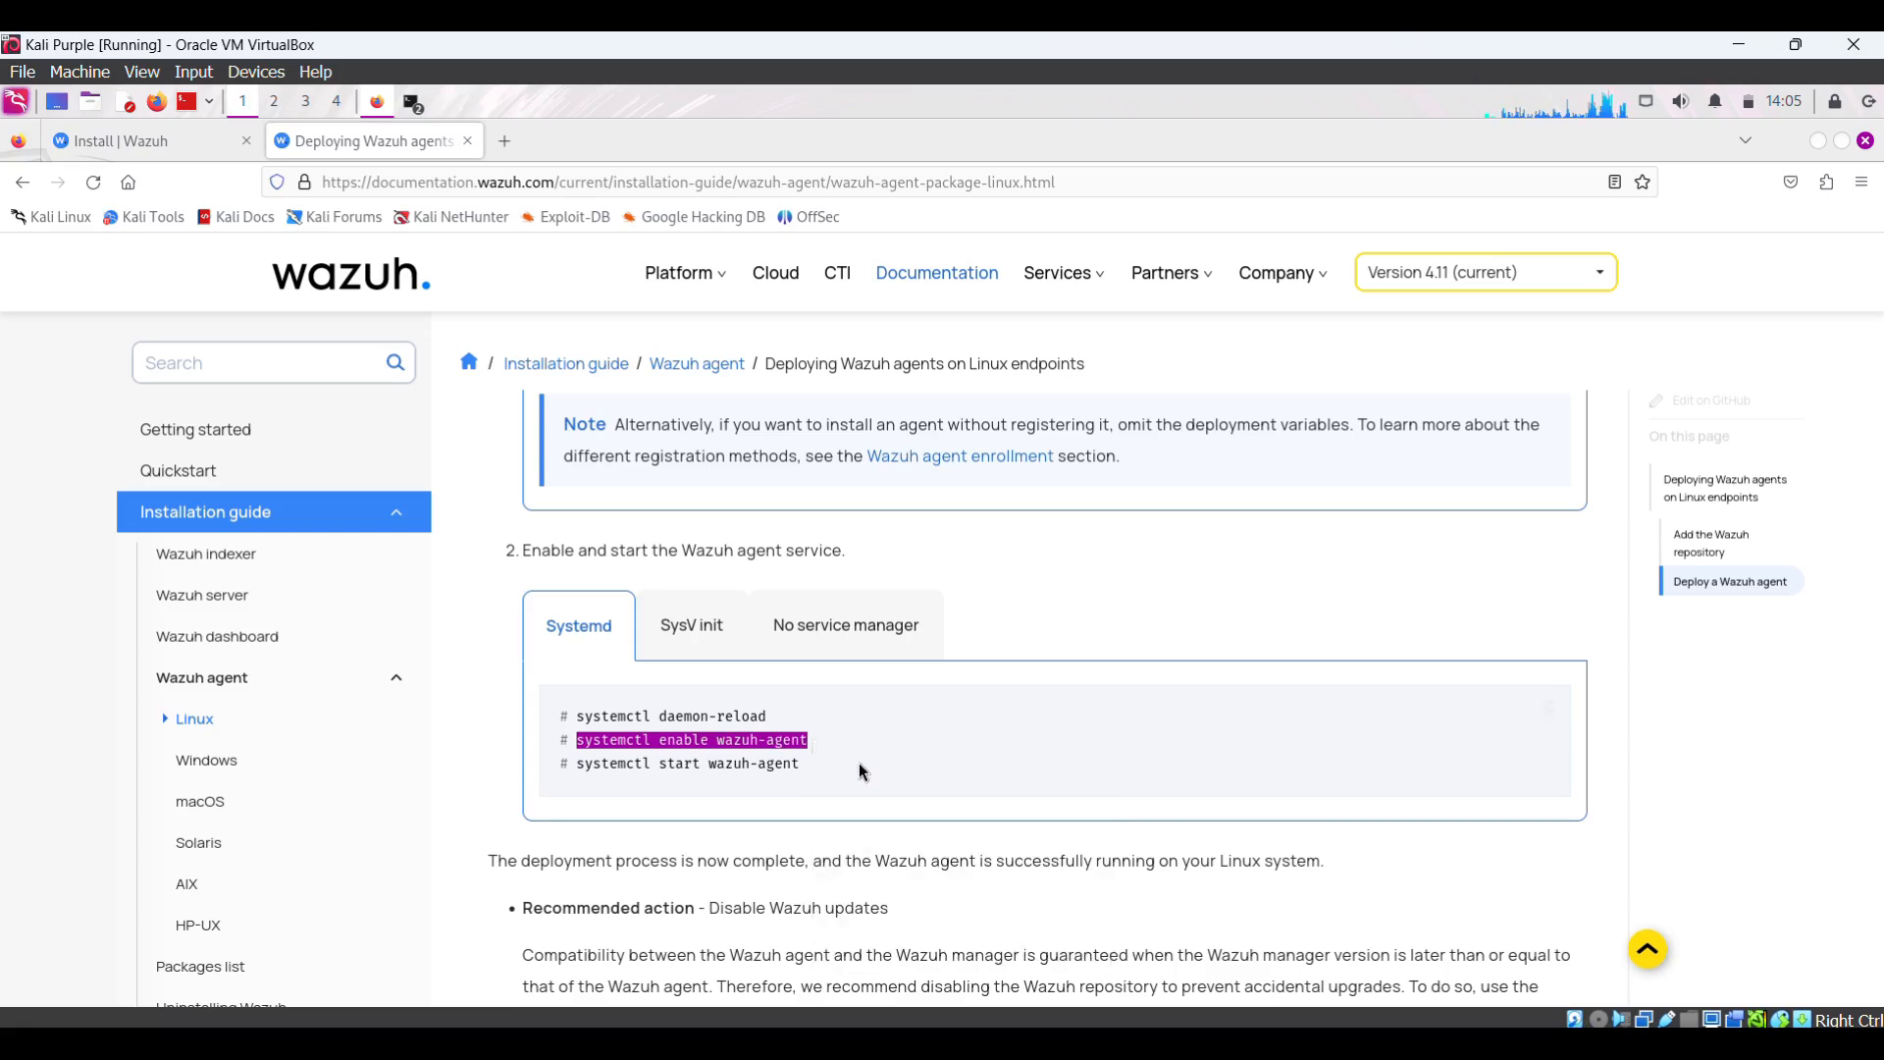
{"action": "left_click", "coordinate": [419, 103]}
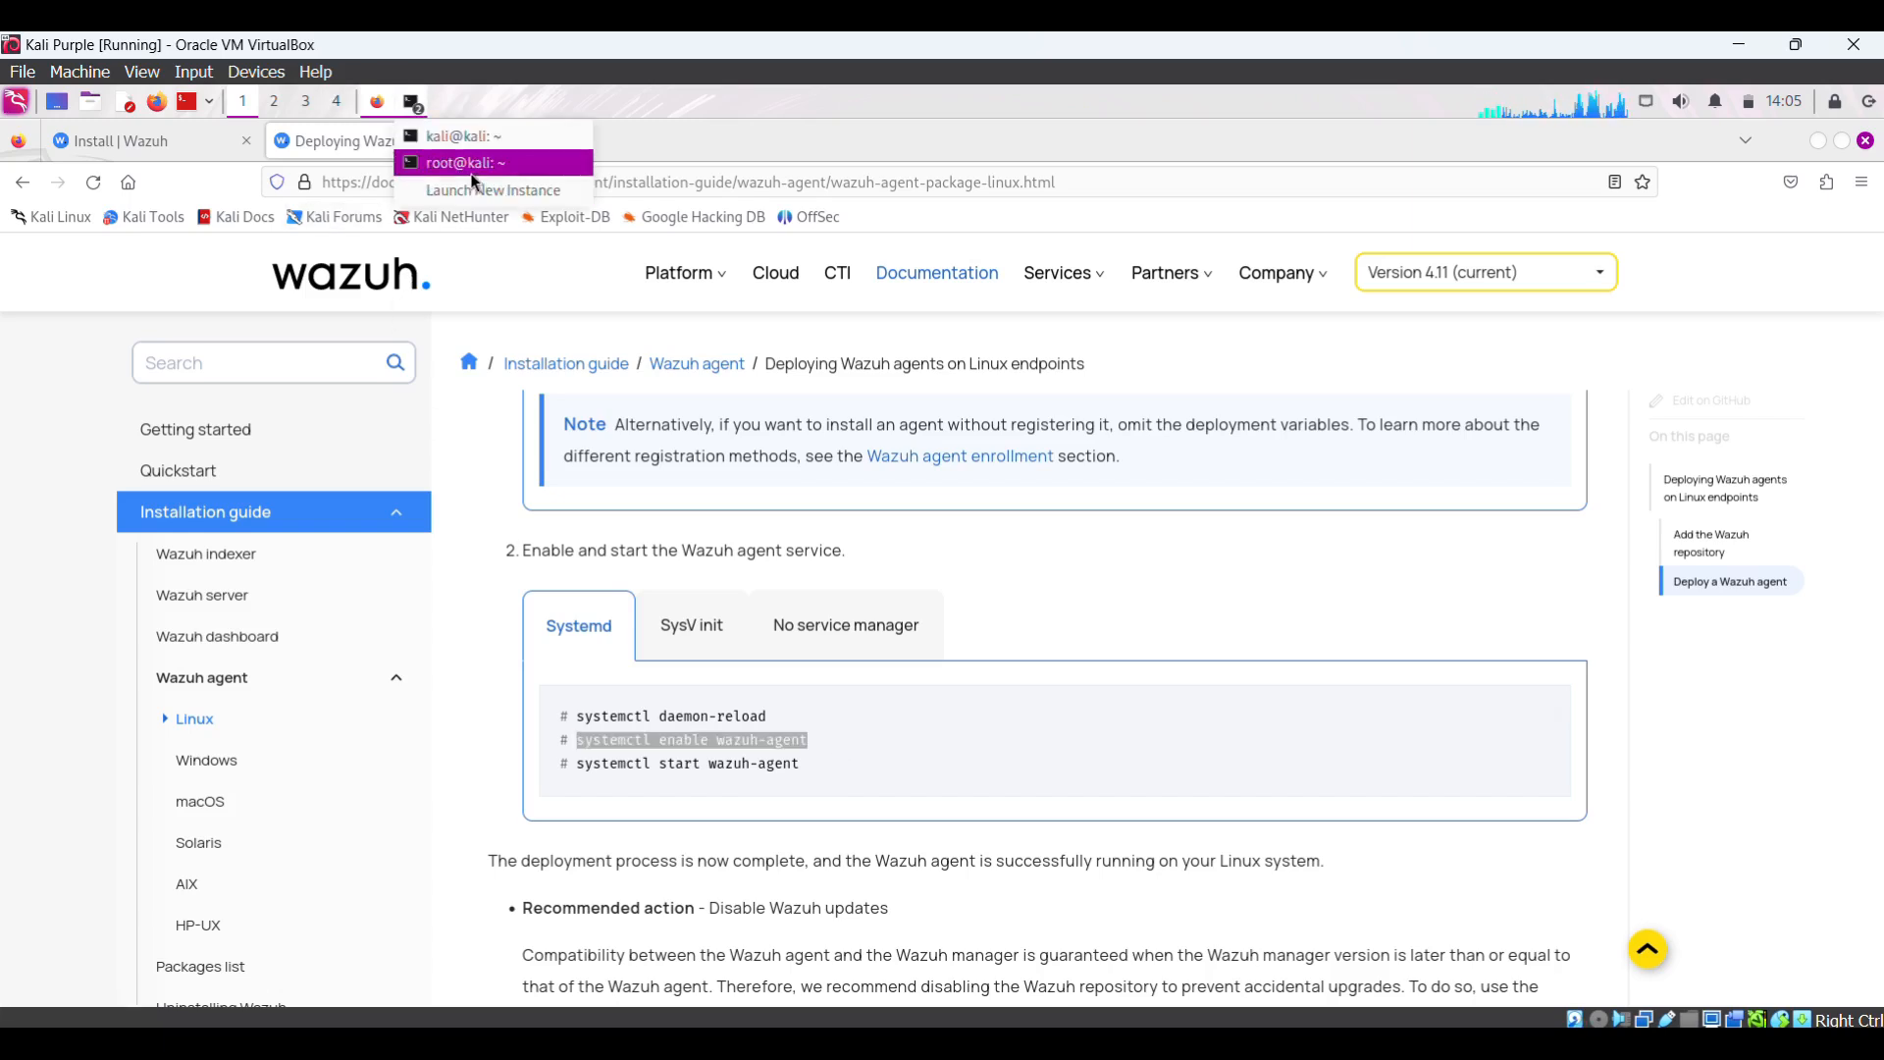
{"action": "left_click", "coordinate": [470, 169]}
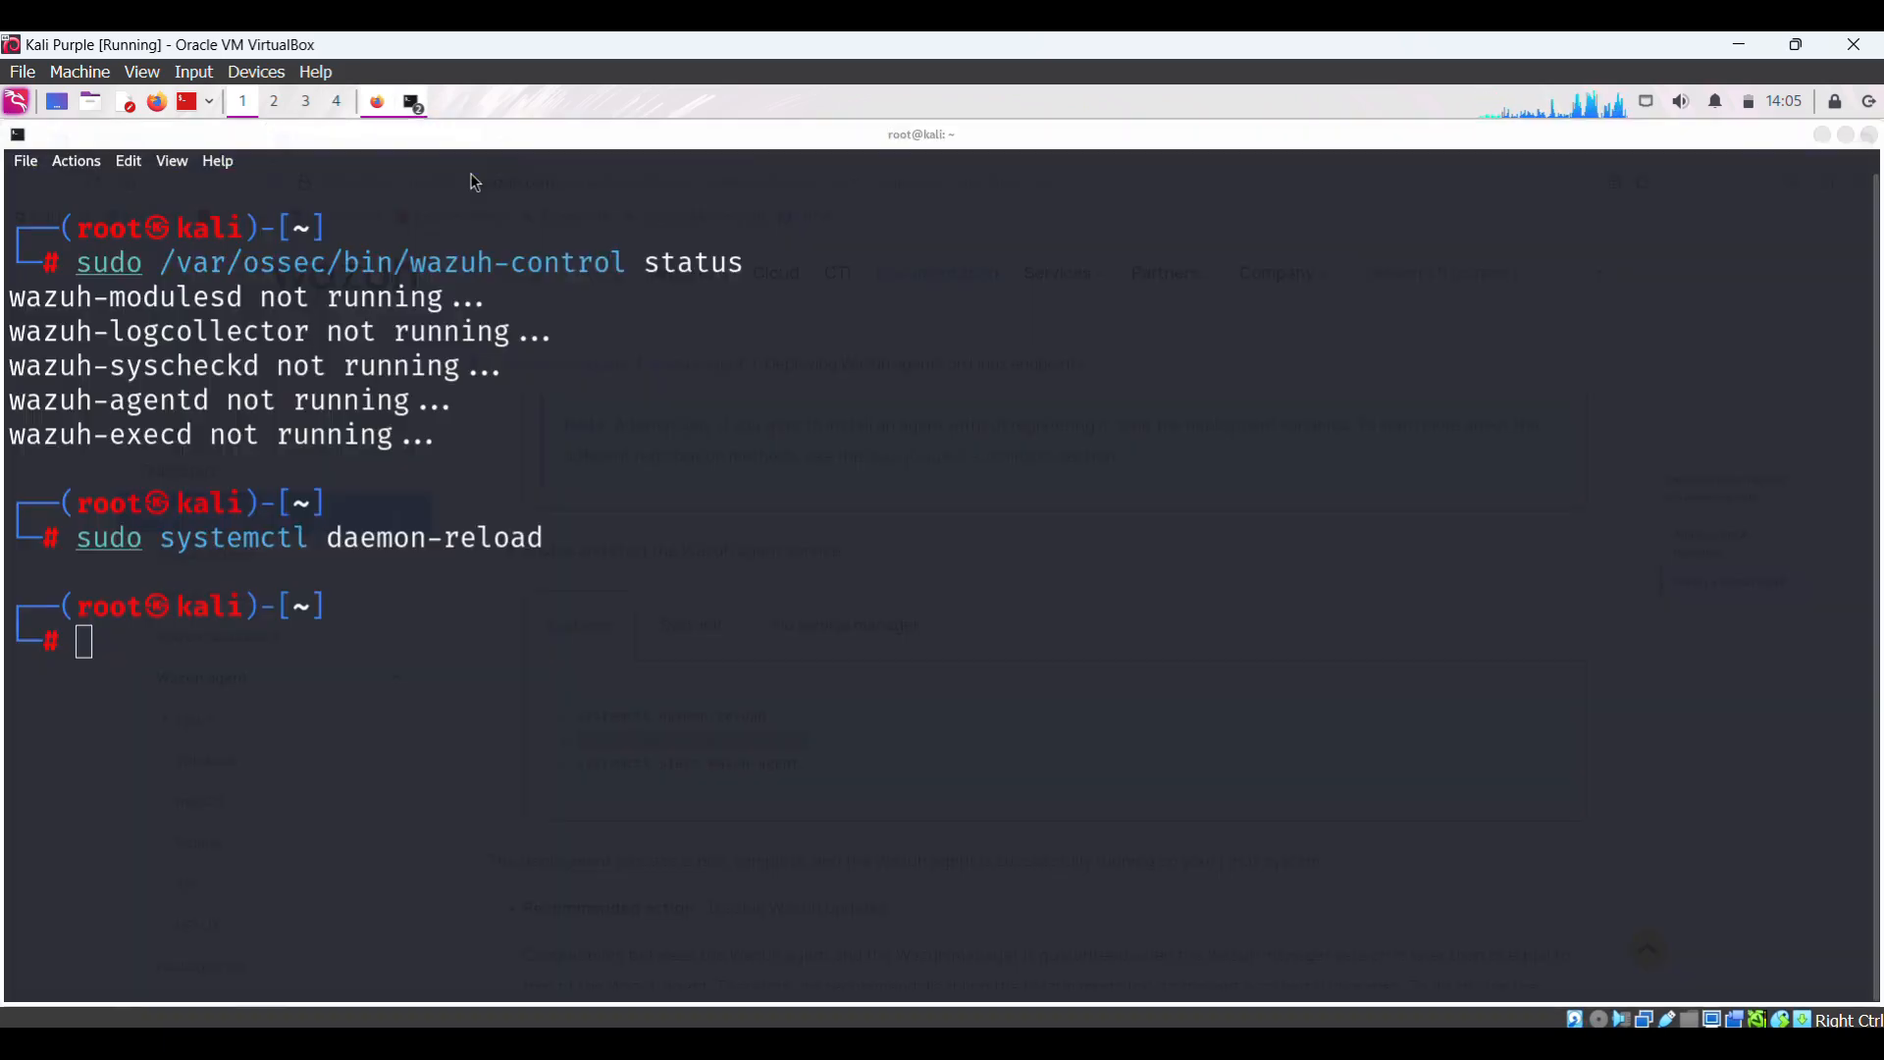
{"action": "right_click", "coordinate": [139, 659]}
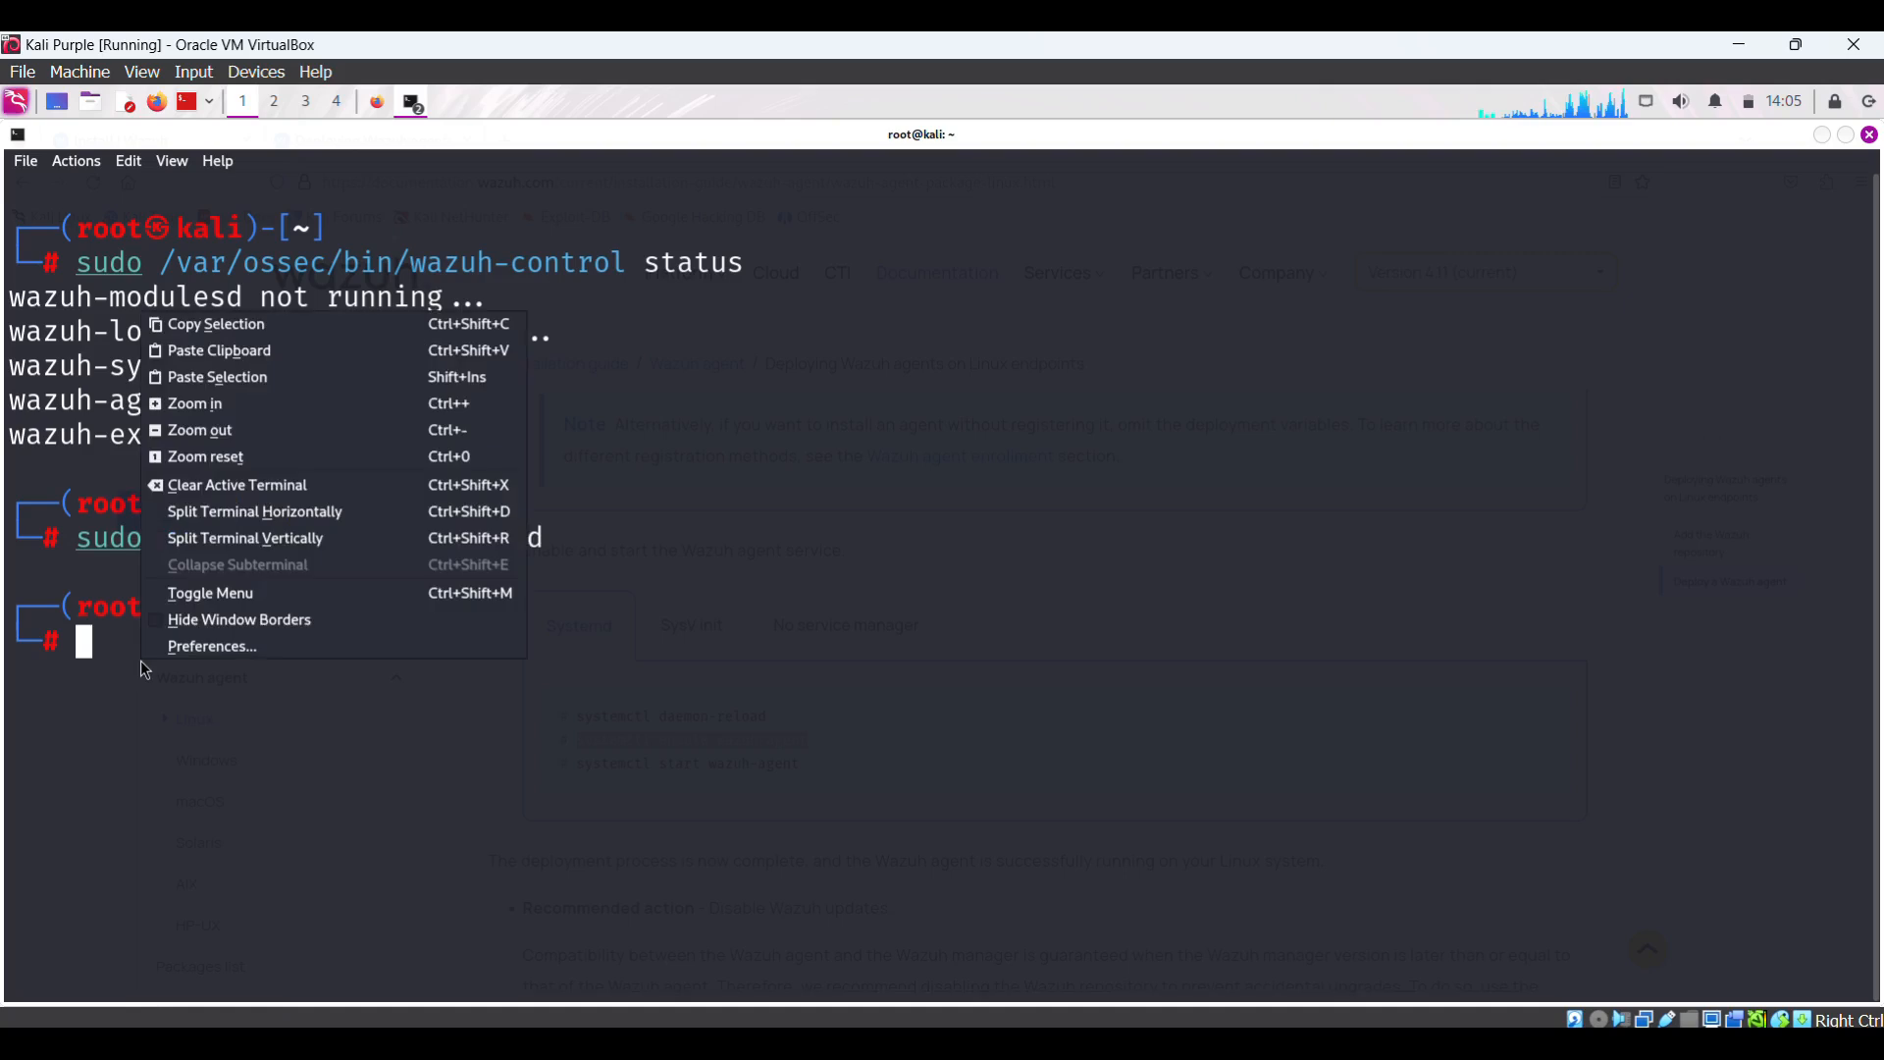
{"action": "left_click", "coordinate": [259, 354]}
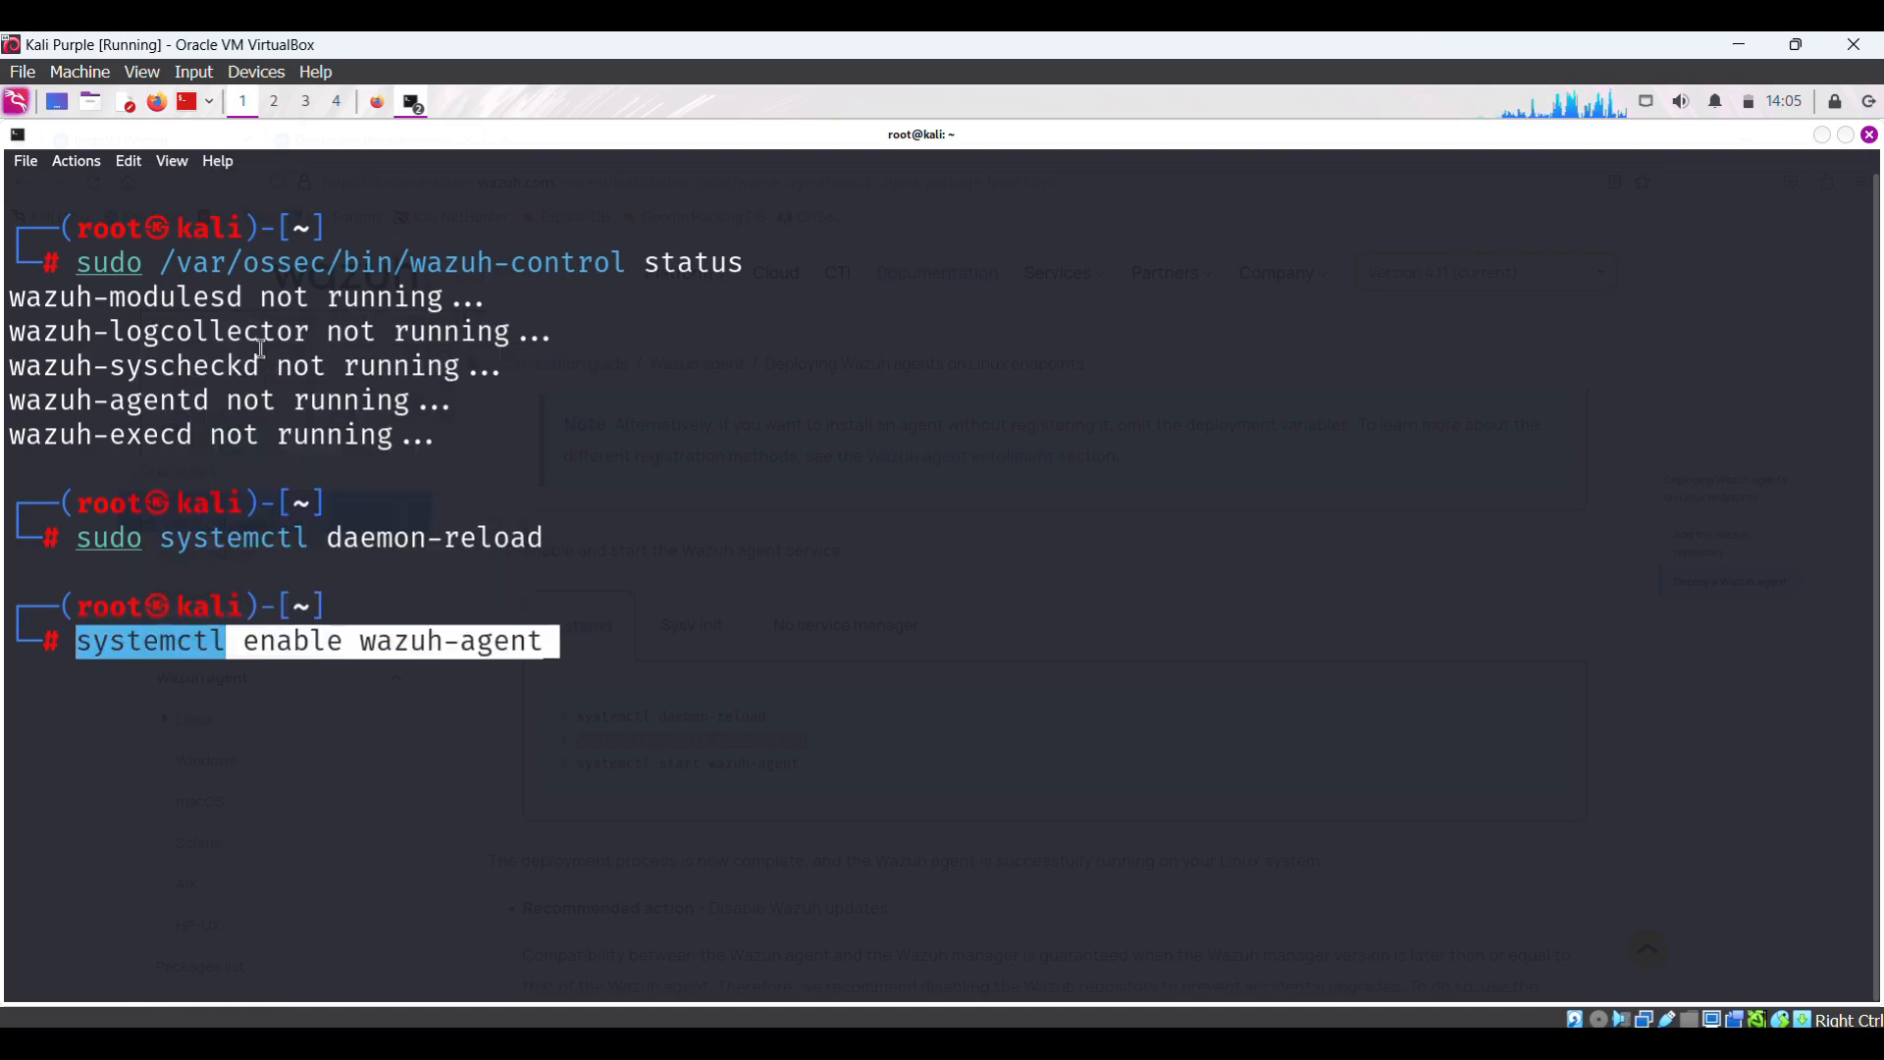
{"action": "key", "text": "Return"}
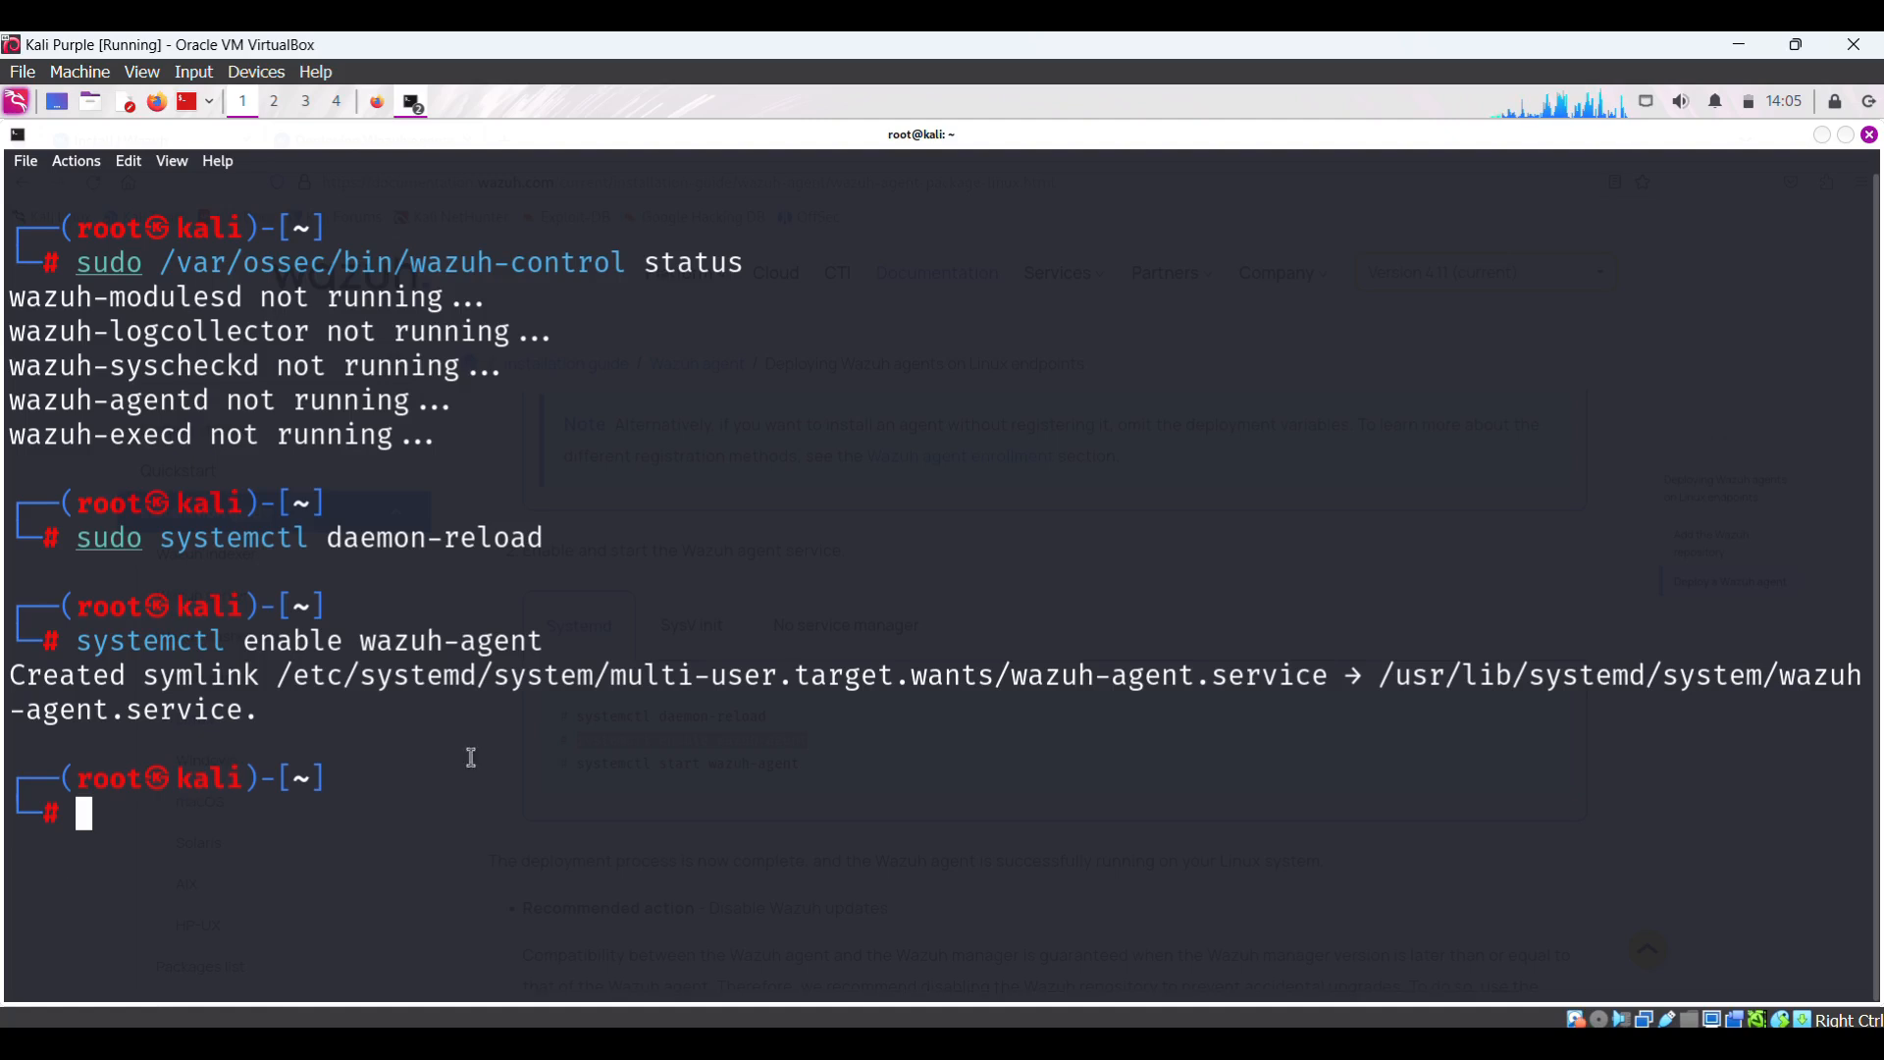
- Copy systemctl start wazuh-agent from the docs and run it in the root terminal
{"action": "left_click", "coordinate": [378, 103]}
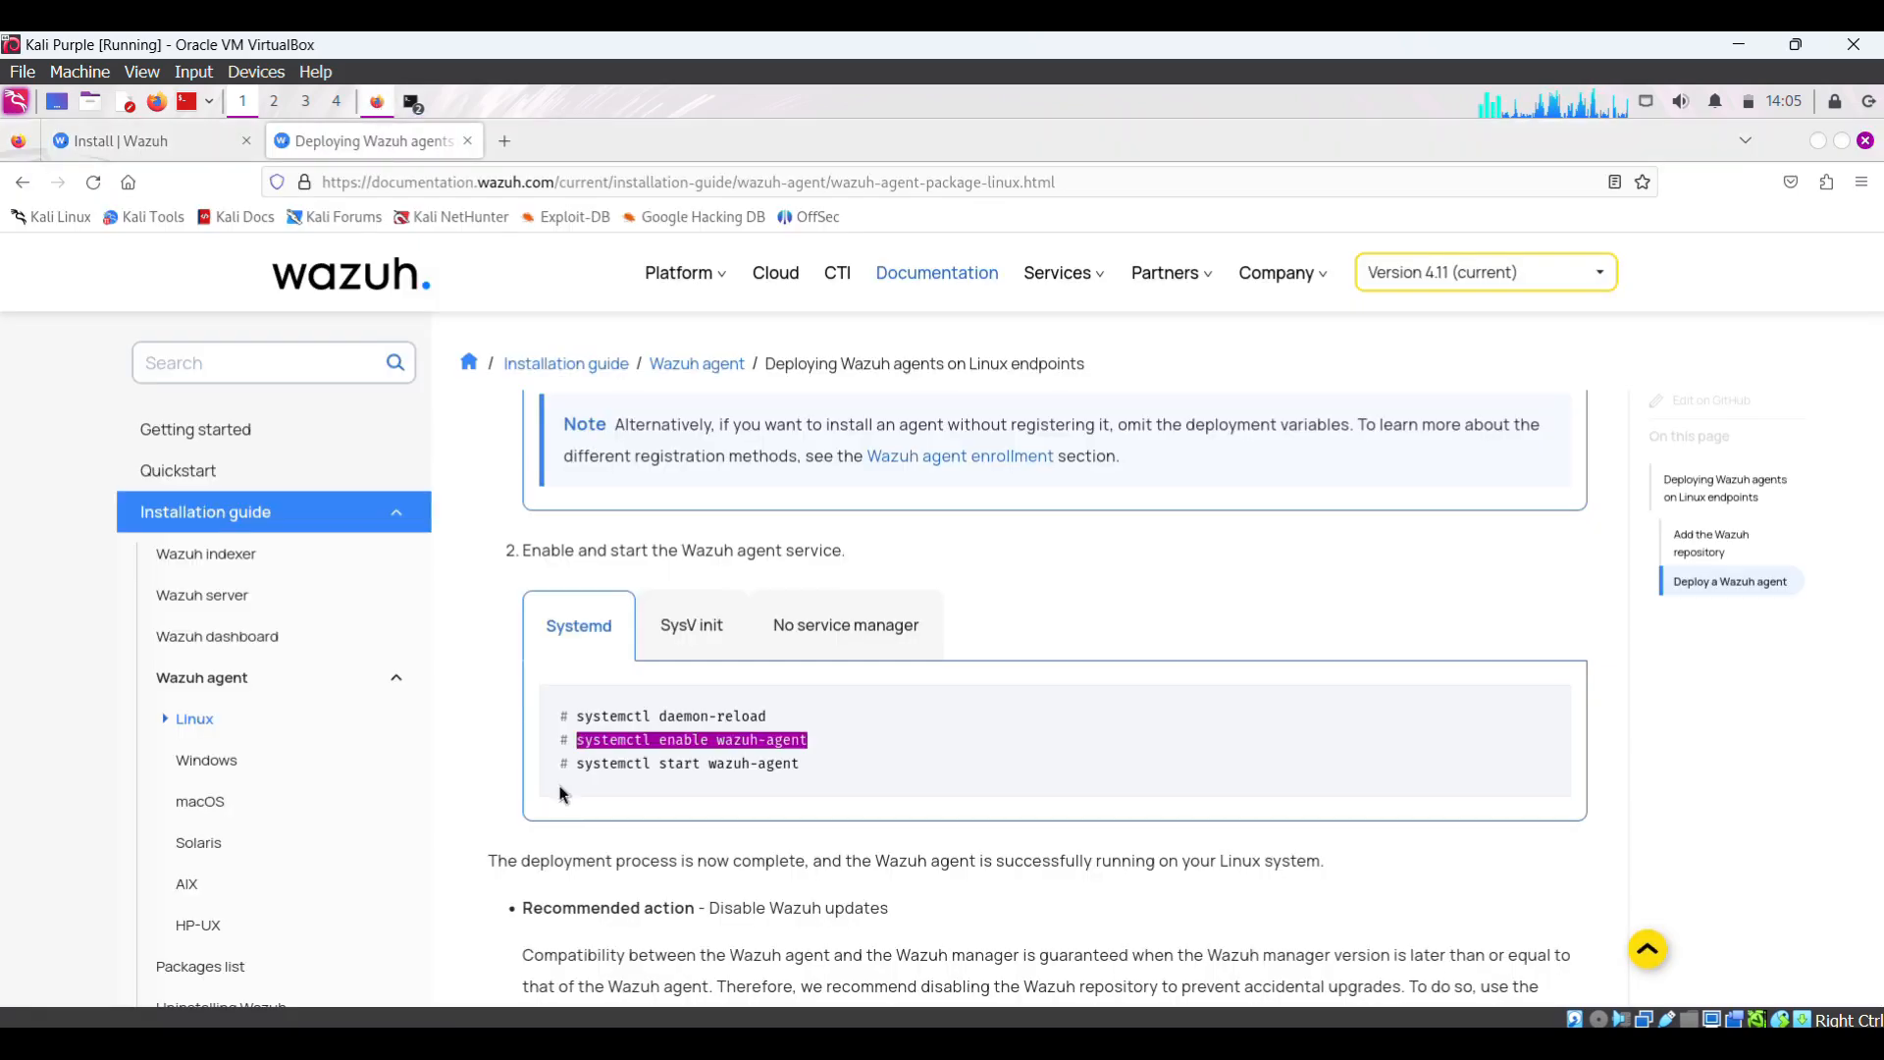
{"action": "left_click_drag", "start_coordinate": [577, 766], "coordinate": [804, 766]}
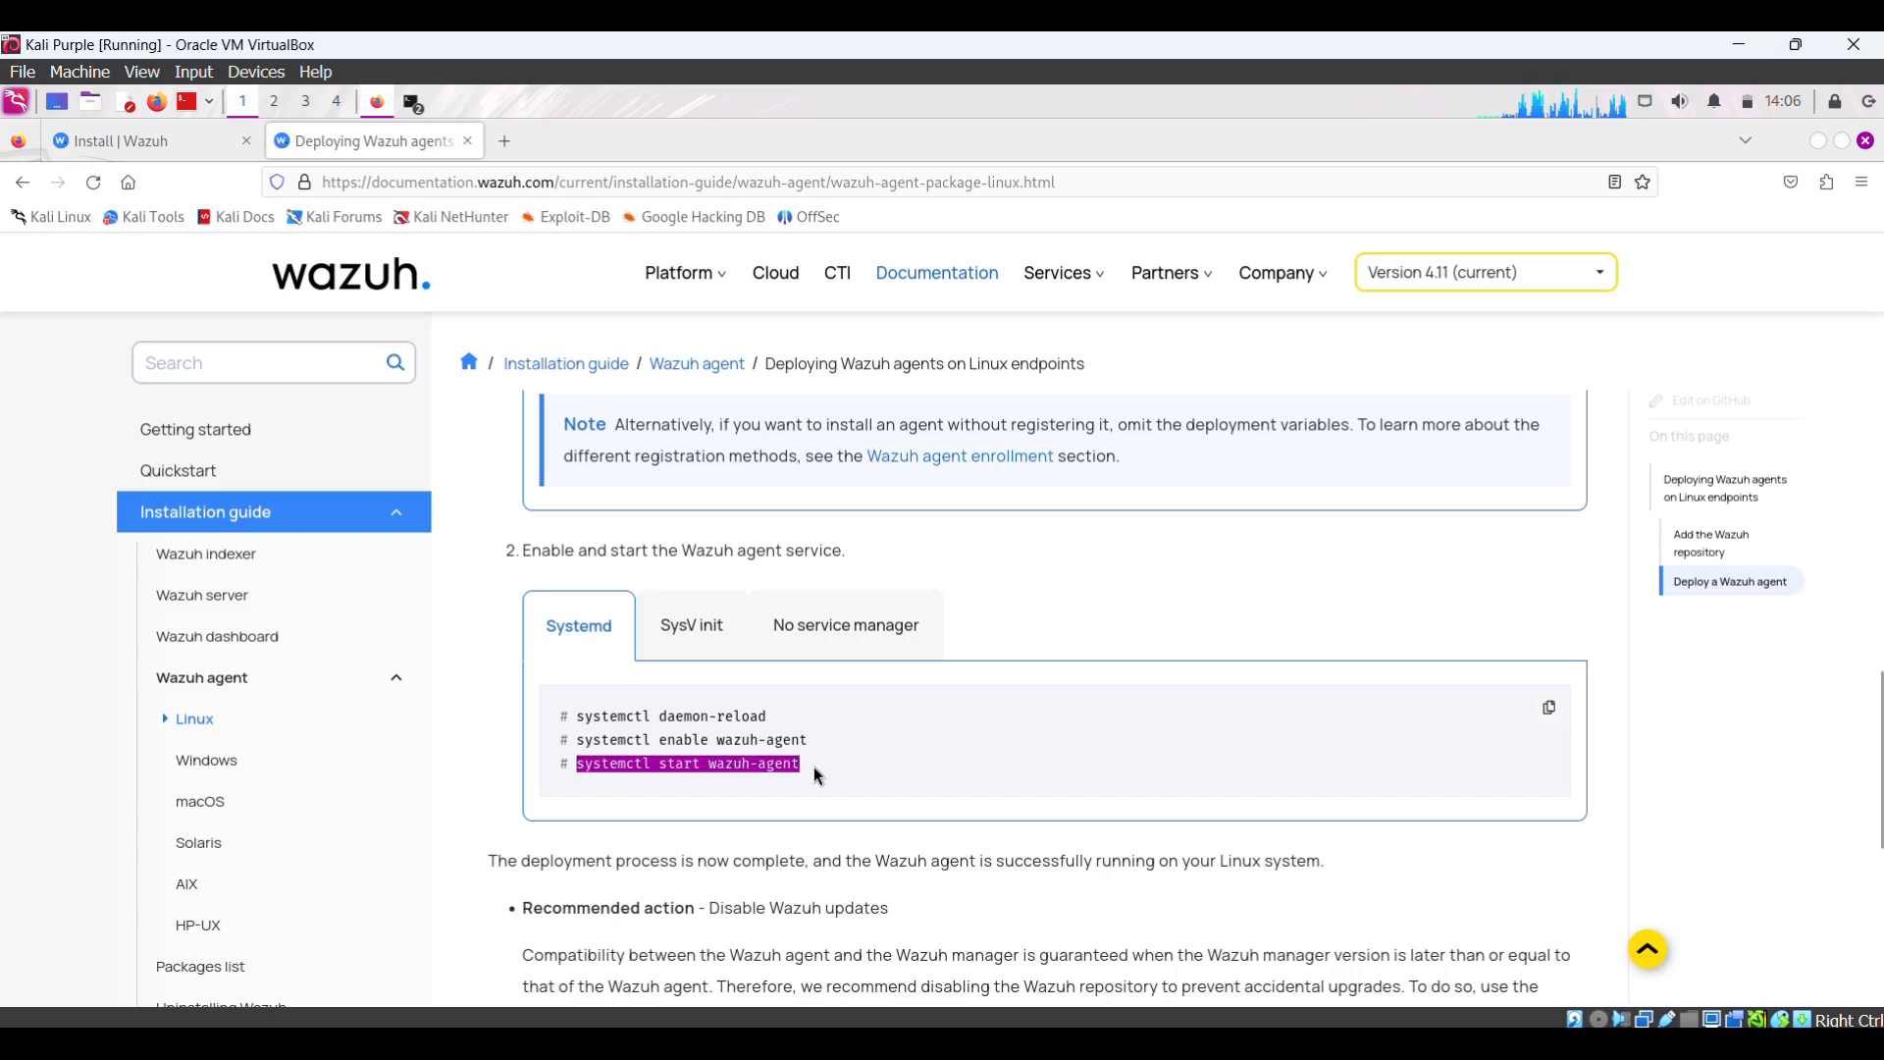
{"action": "right_click", "coordinate": [771, 763]}
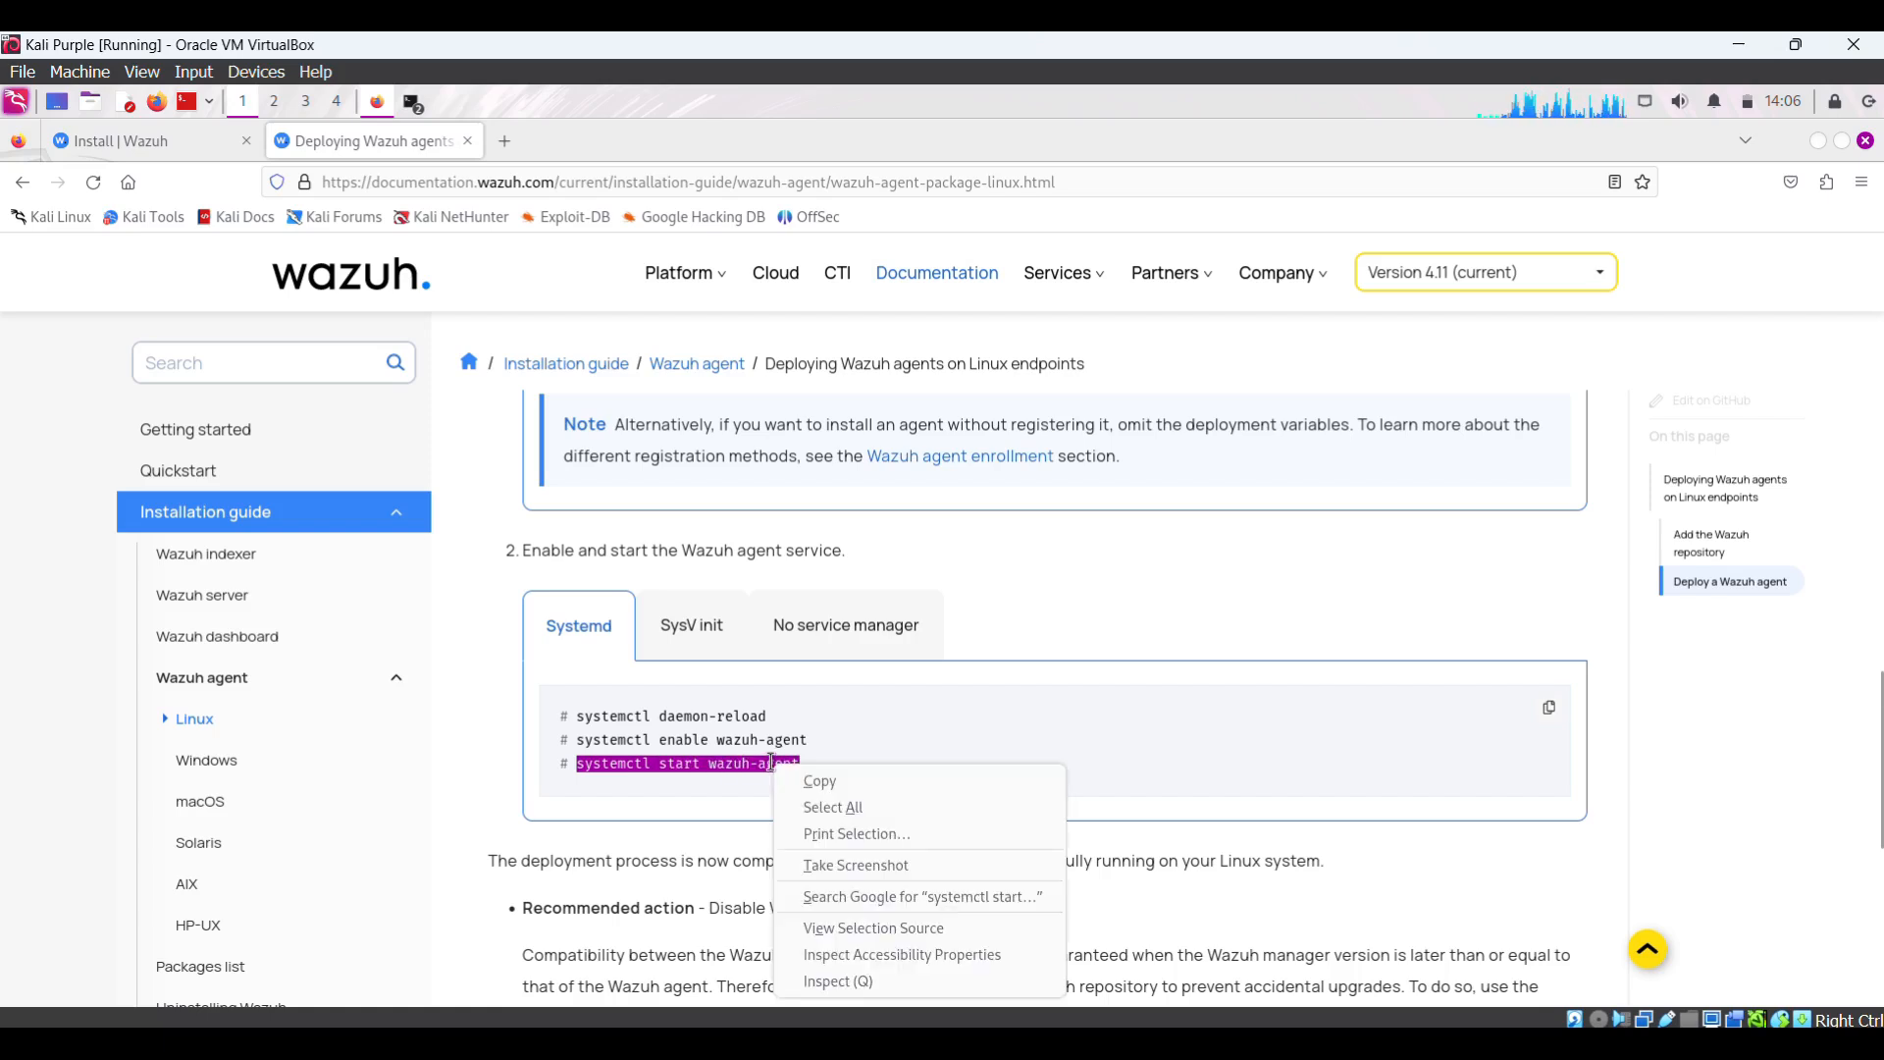
{"action": "left_click", "coordinate": [820, 782]}
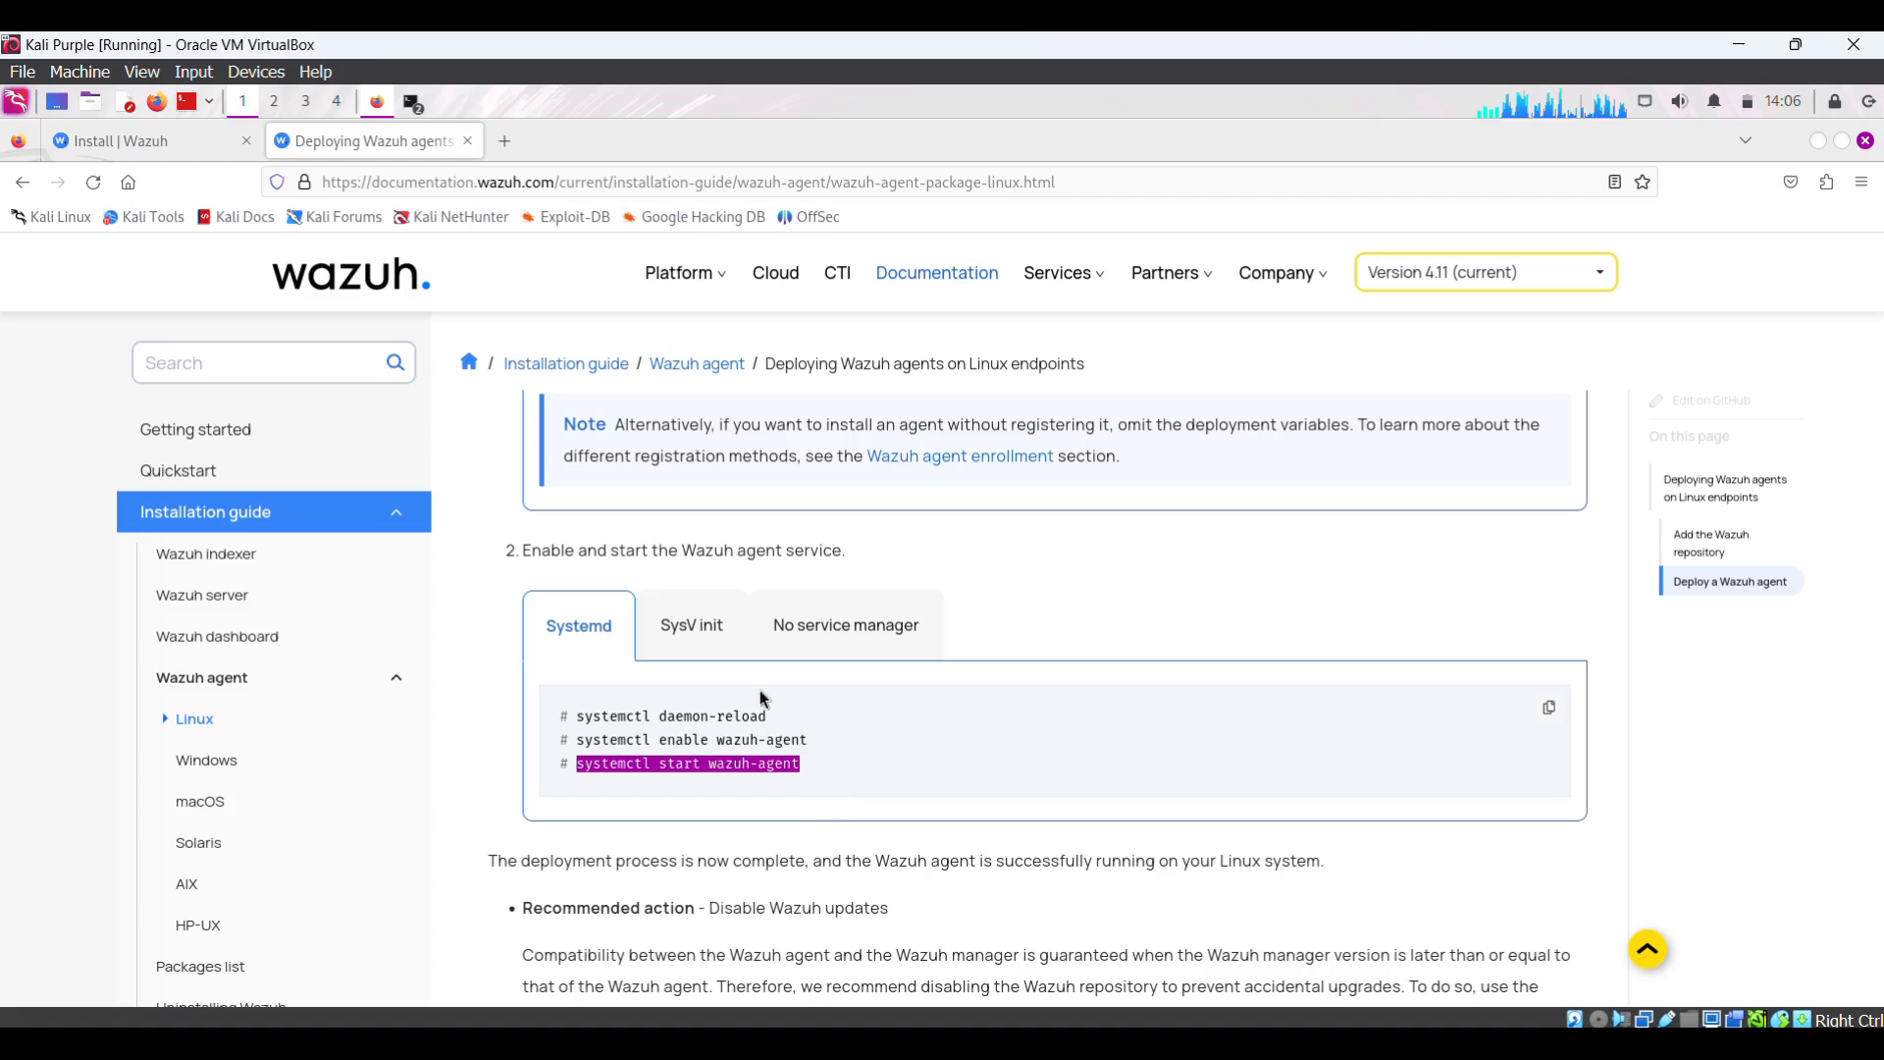
{"action": "left_click", "coordinate": [414, 104]}
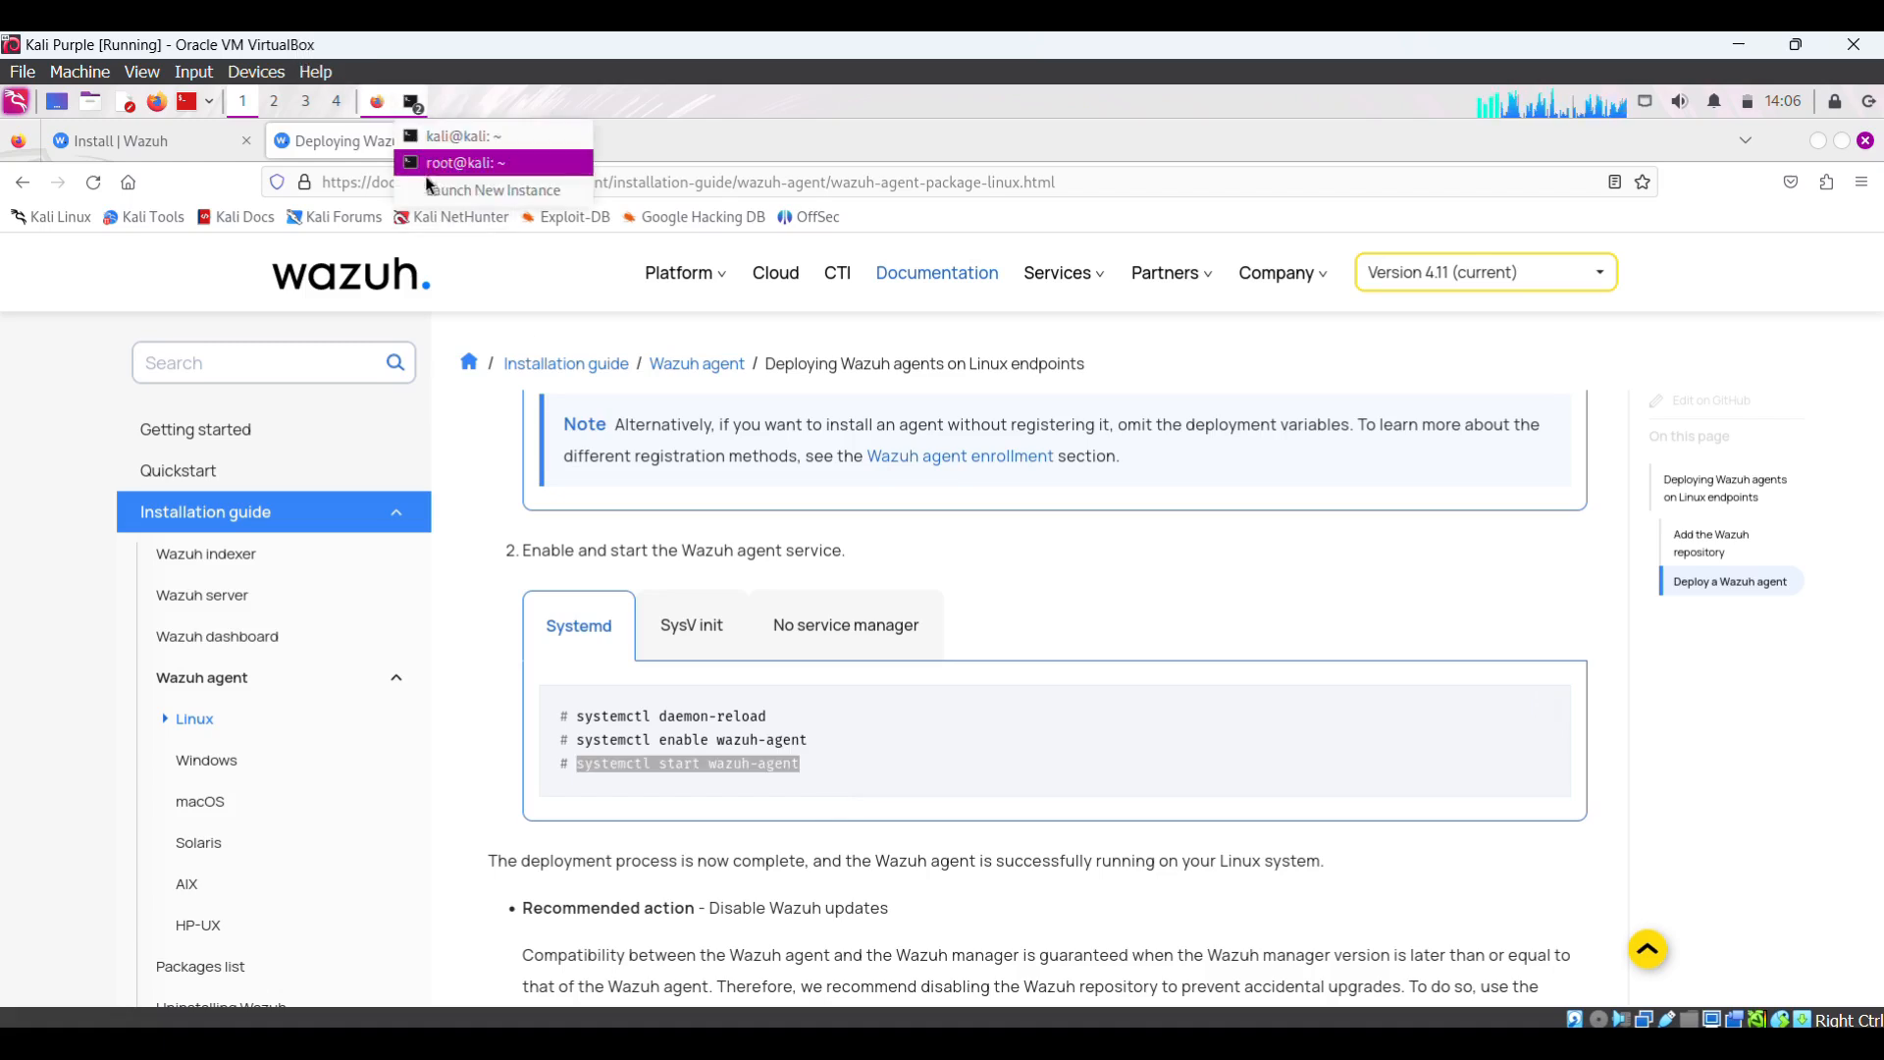
{"action": "left_click", "coordinate": [456, 163]}
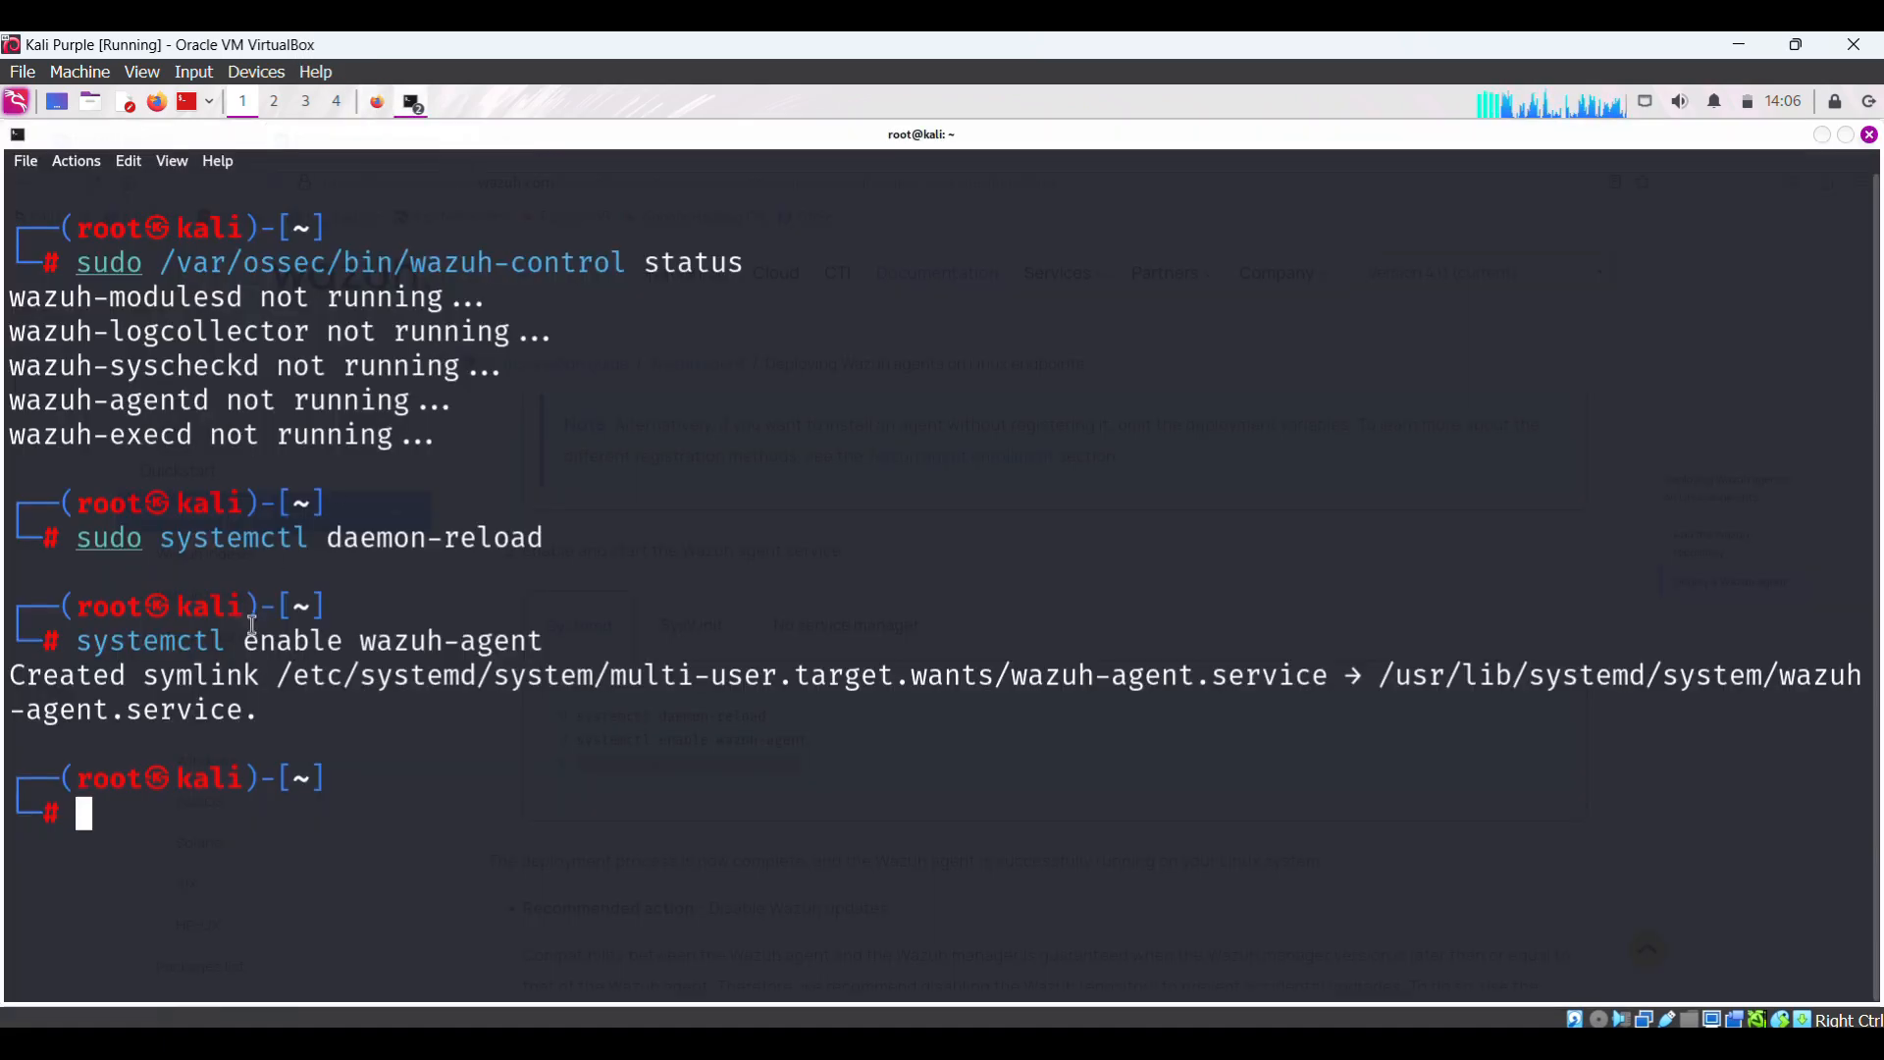
{"action": "right_click", "coordinate": [154, 811]}
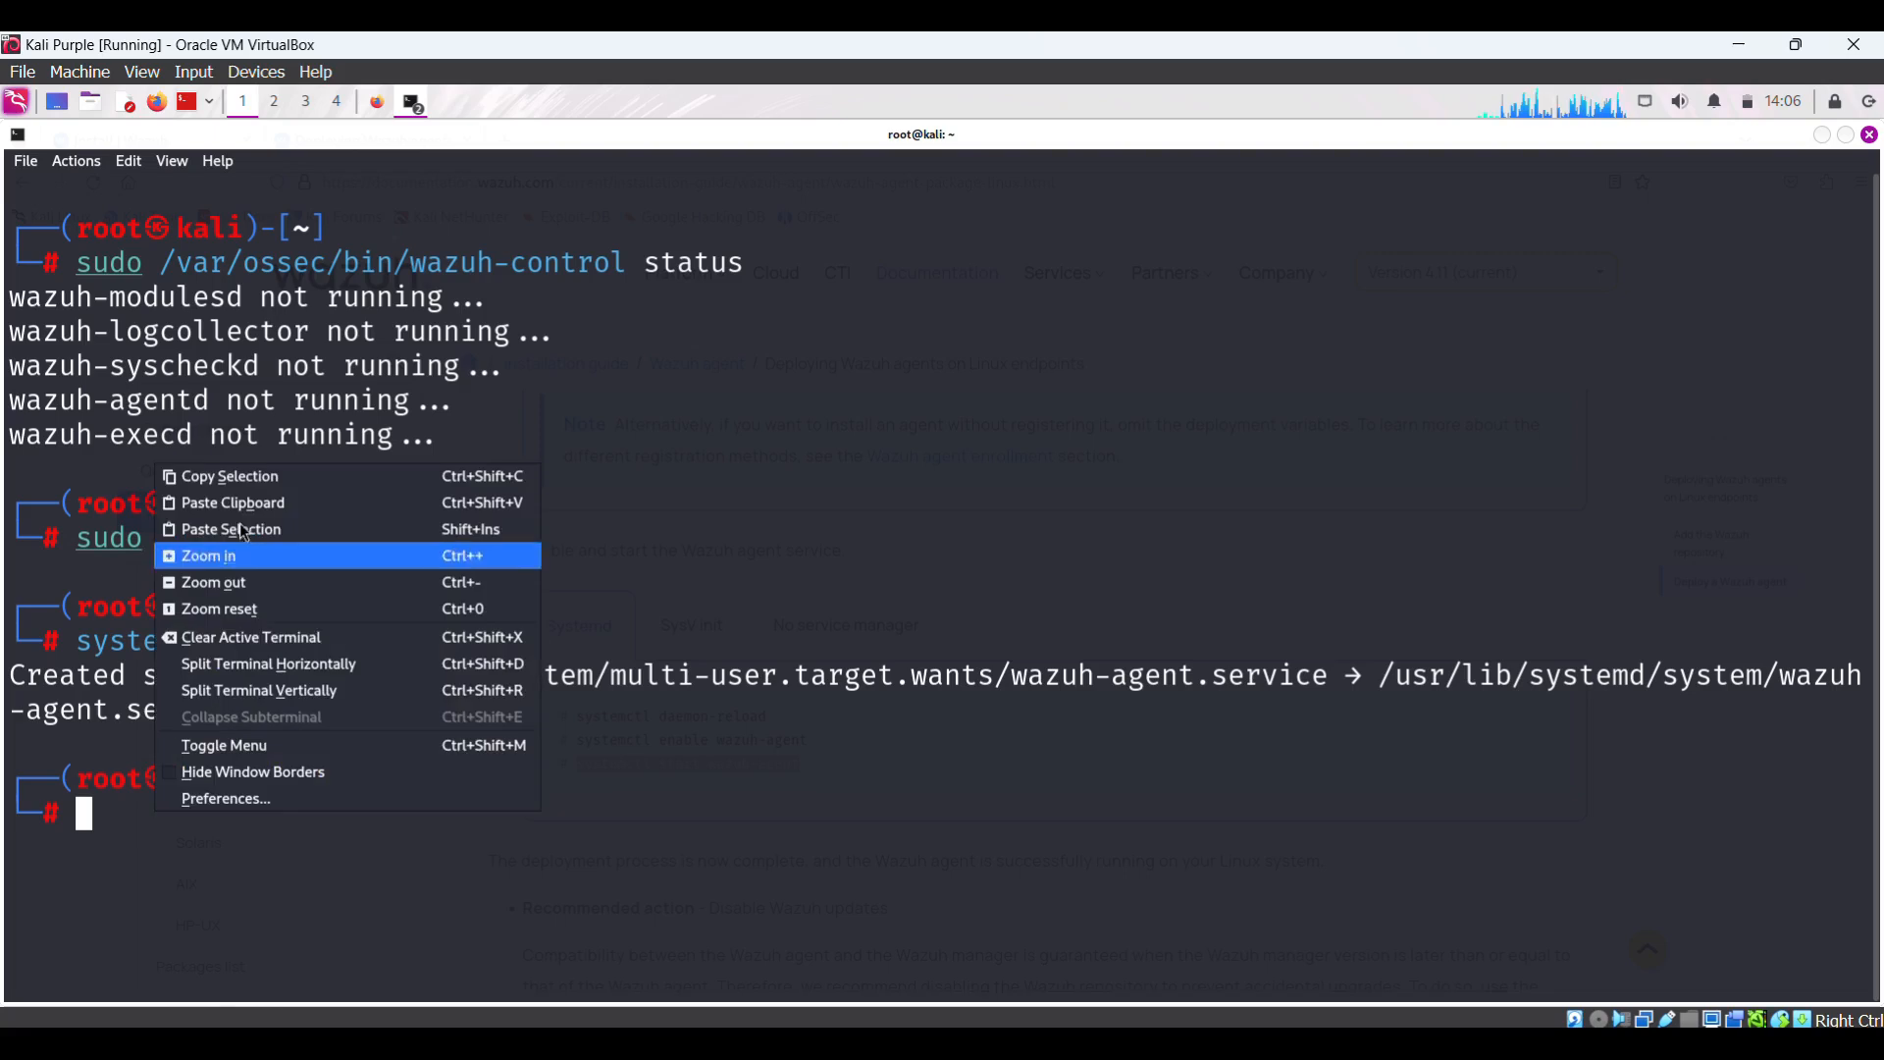
{"action": "left_click", "coordinate": [263, 504]}
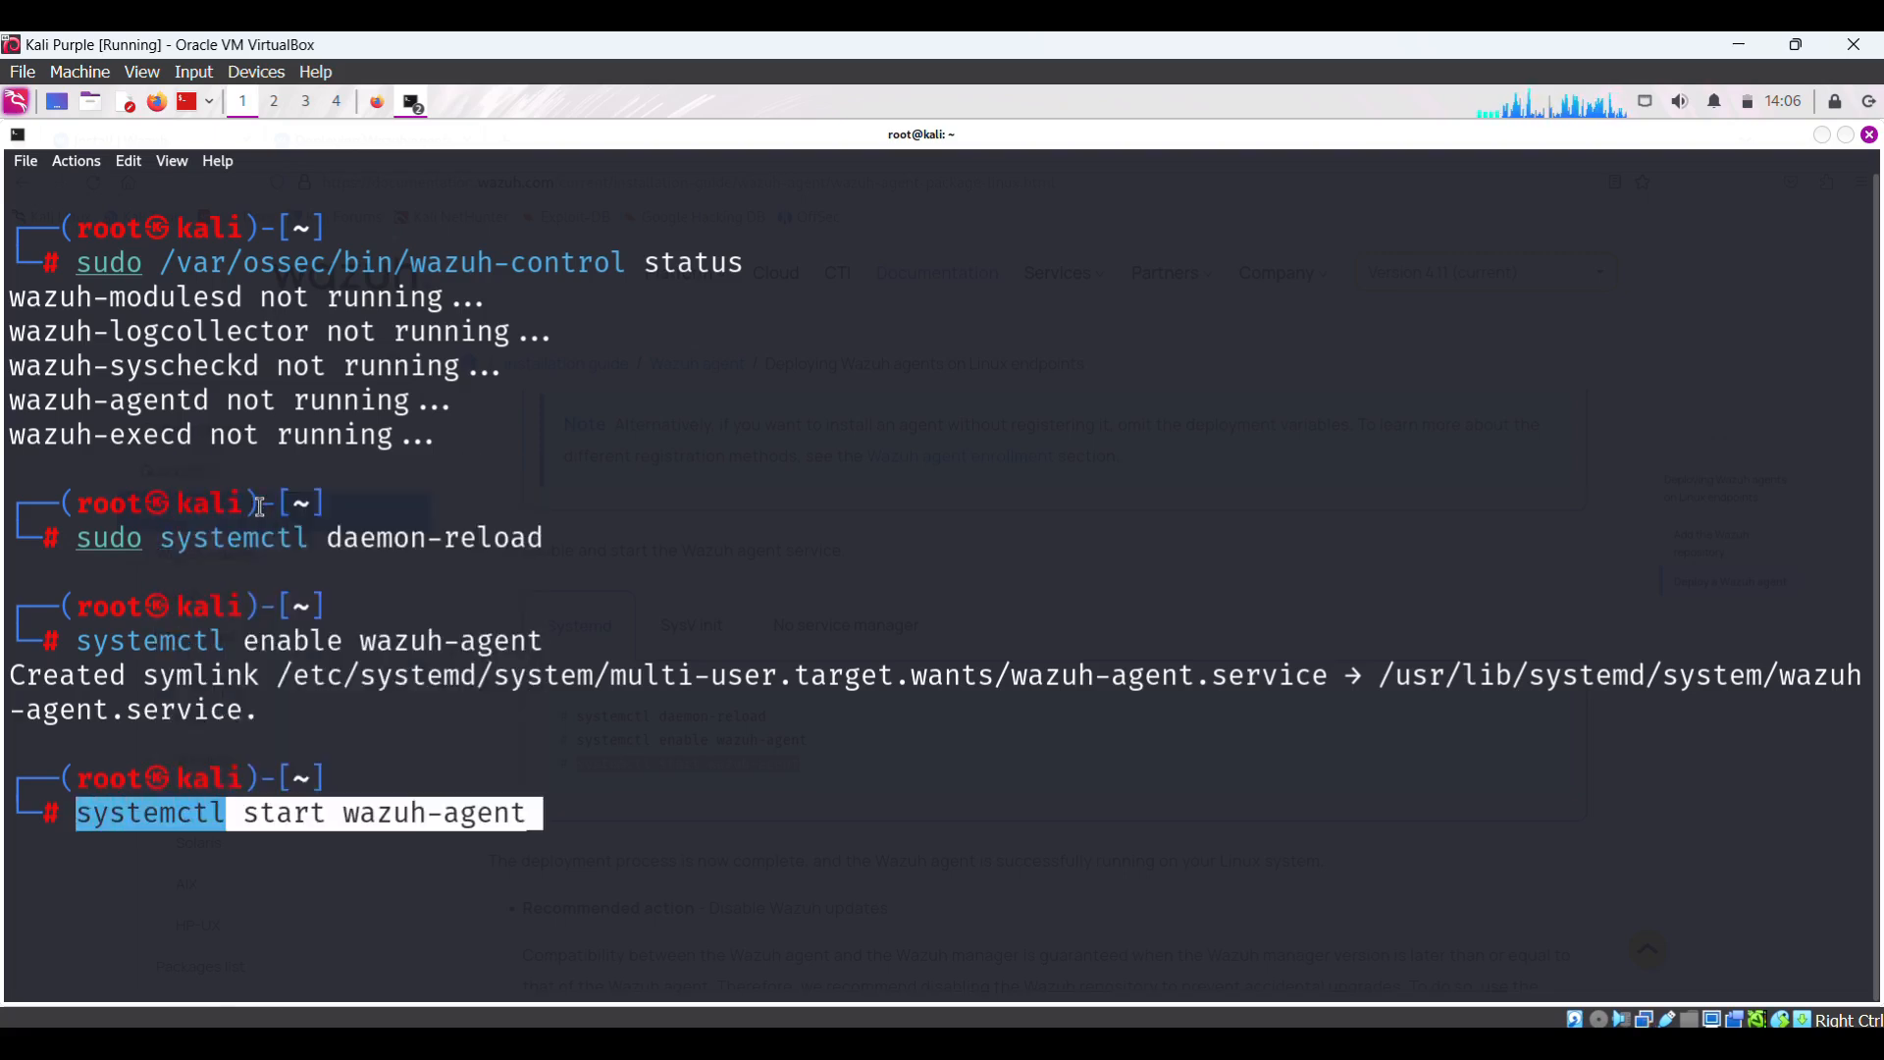
{"action": "key", "text": "Return"}
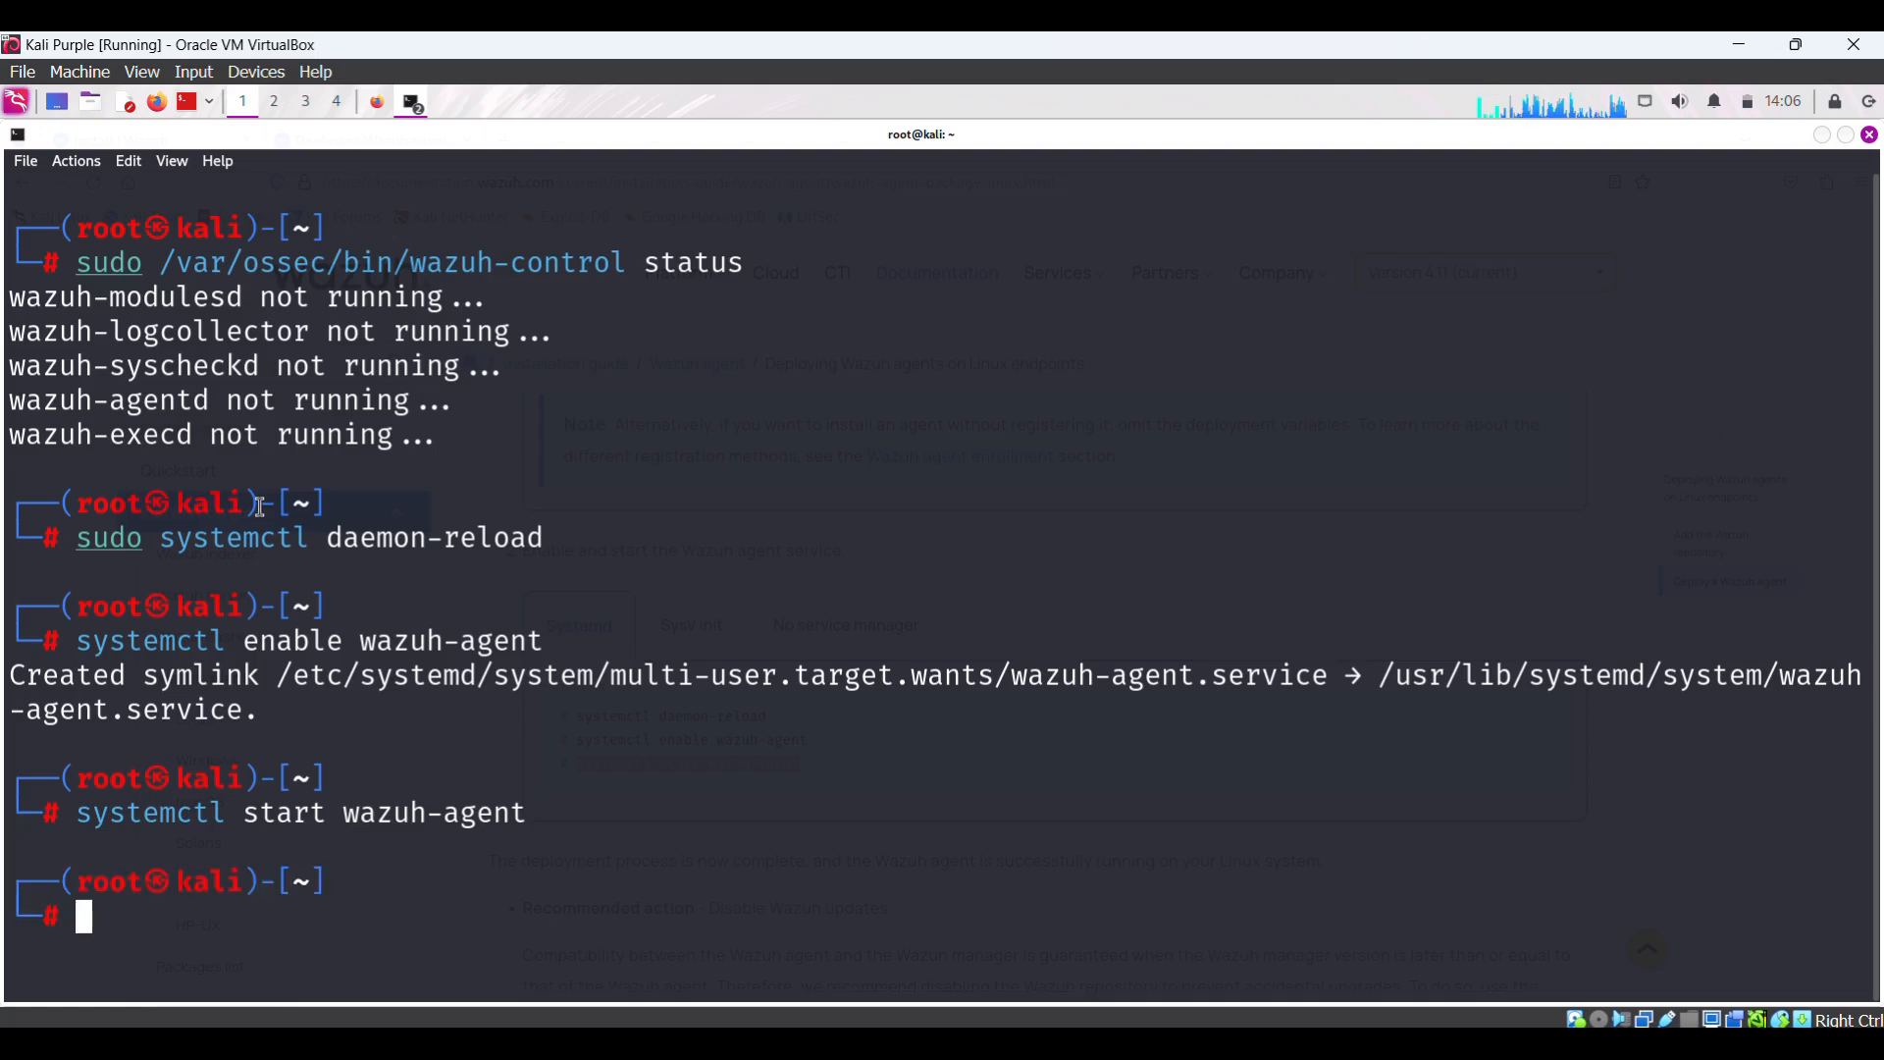
- Clear the terminal and rerun the wazuh-control status check, confirming all five daemons running
{"action": "type", "text": "clear"}
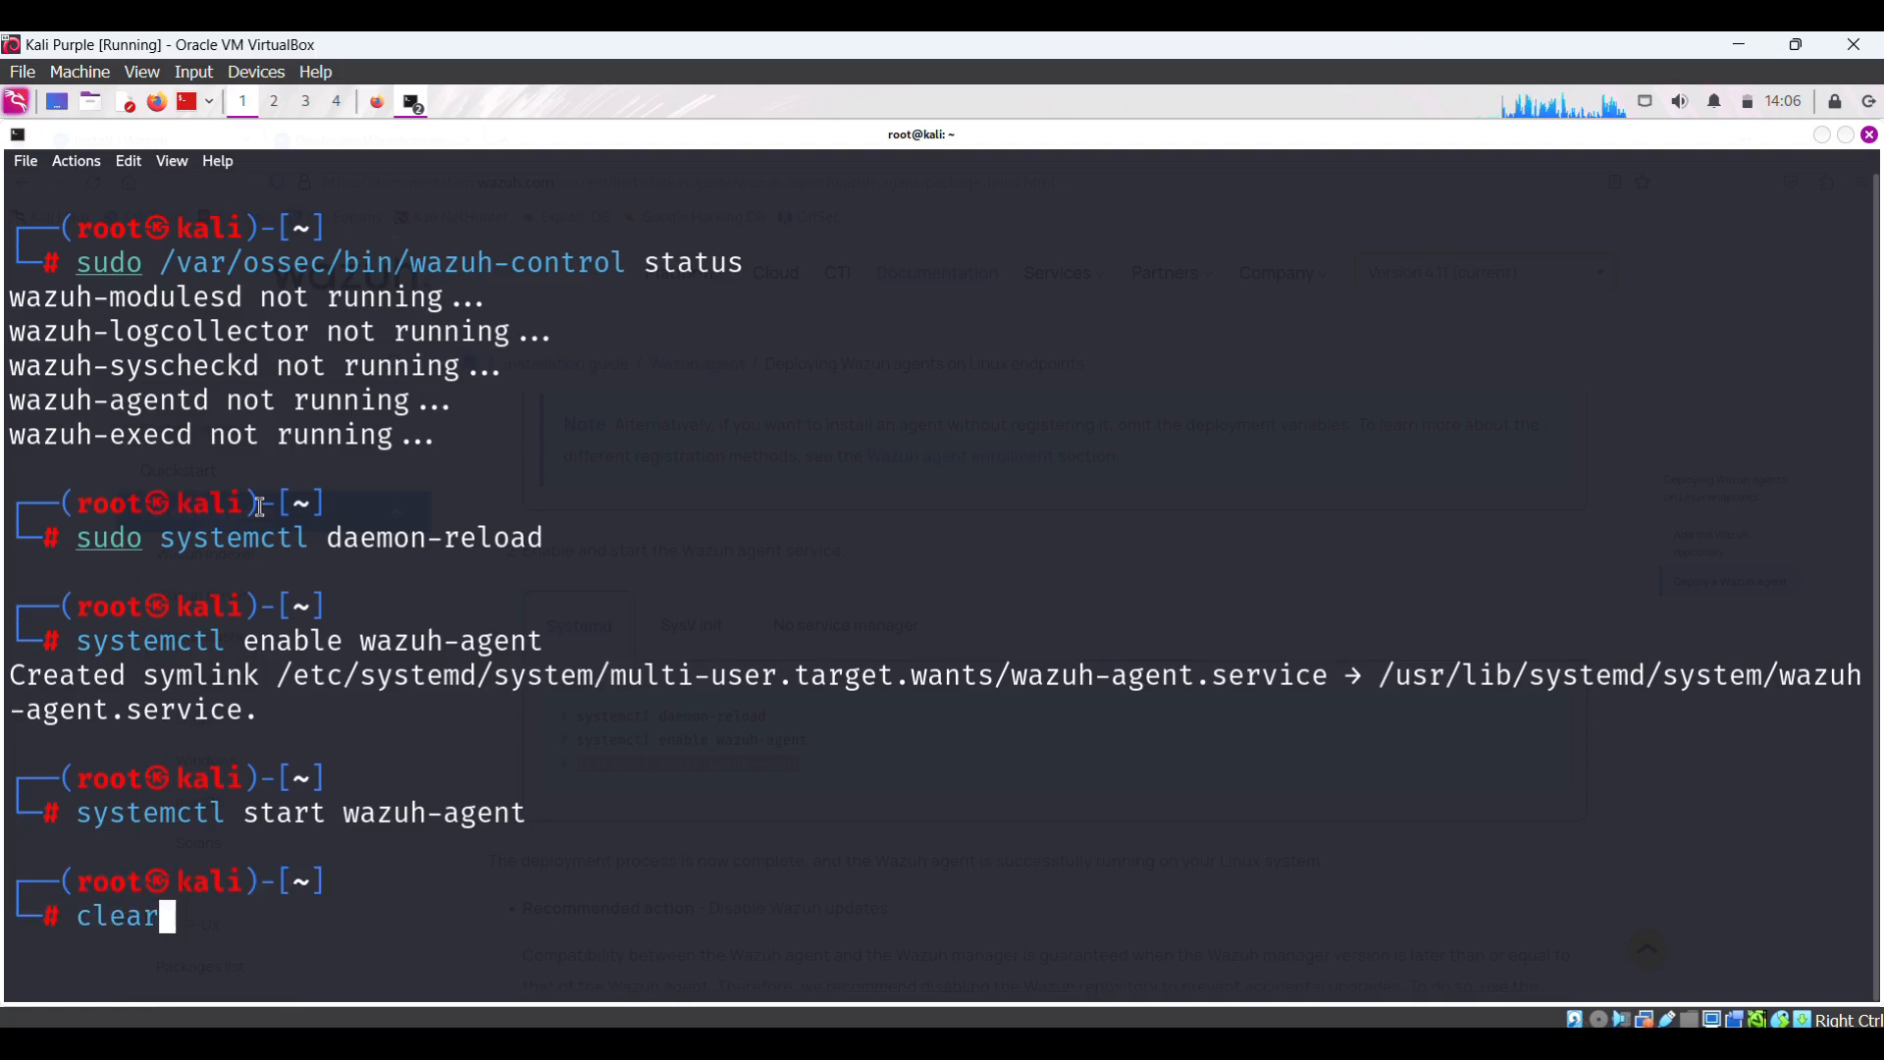
{"action": "key", "text": "Return"}
{"action": "key", "text": "Up"}
{"action": "key", "text": "Up"}
{"action": "key", "text": "Up"}
{"action": "key", "text": "Up"}
{"action": "key", "text": "Up"}
{"action": "key", "text": "Down"}
{"action": "key", "text": "Down"}
{"action": "key", "text": "Down"}
{"action": "key", "text": "Down"}
{"action": "key", "text": "Up"}
{"action": "key", "text": "Up"}
{"action": "key", "text": "Up"}
{"action": "key", "text": "Up"}
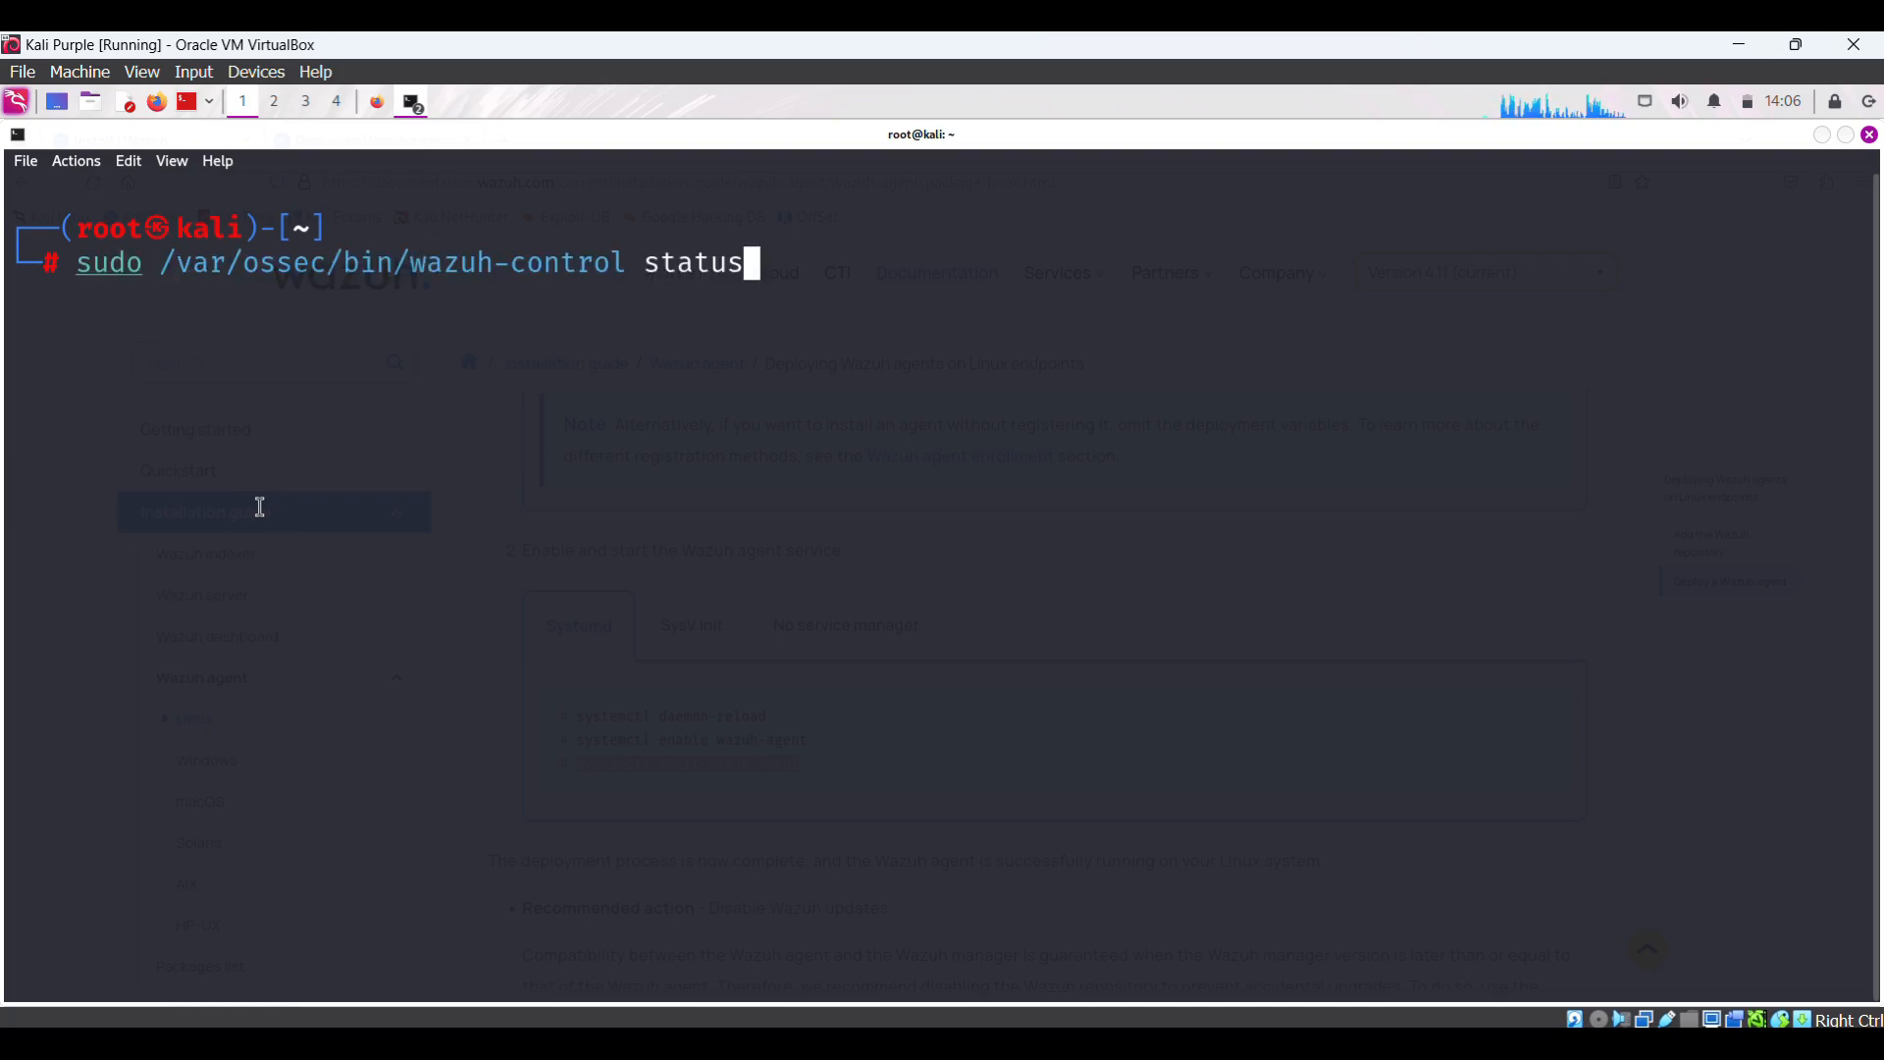
{"action": "key", "text": "Return"}
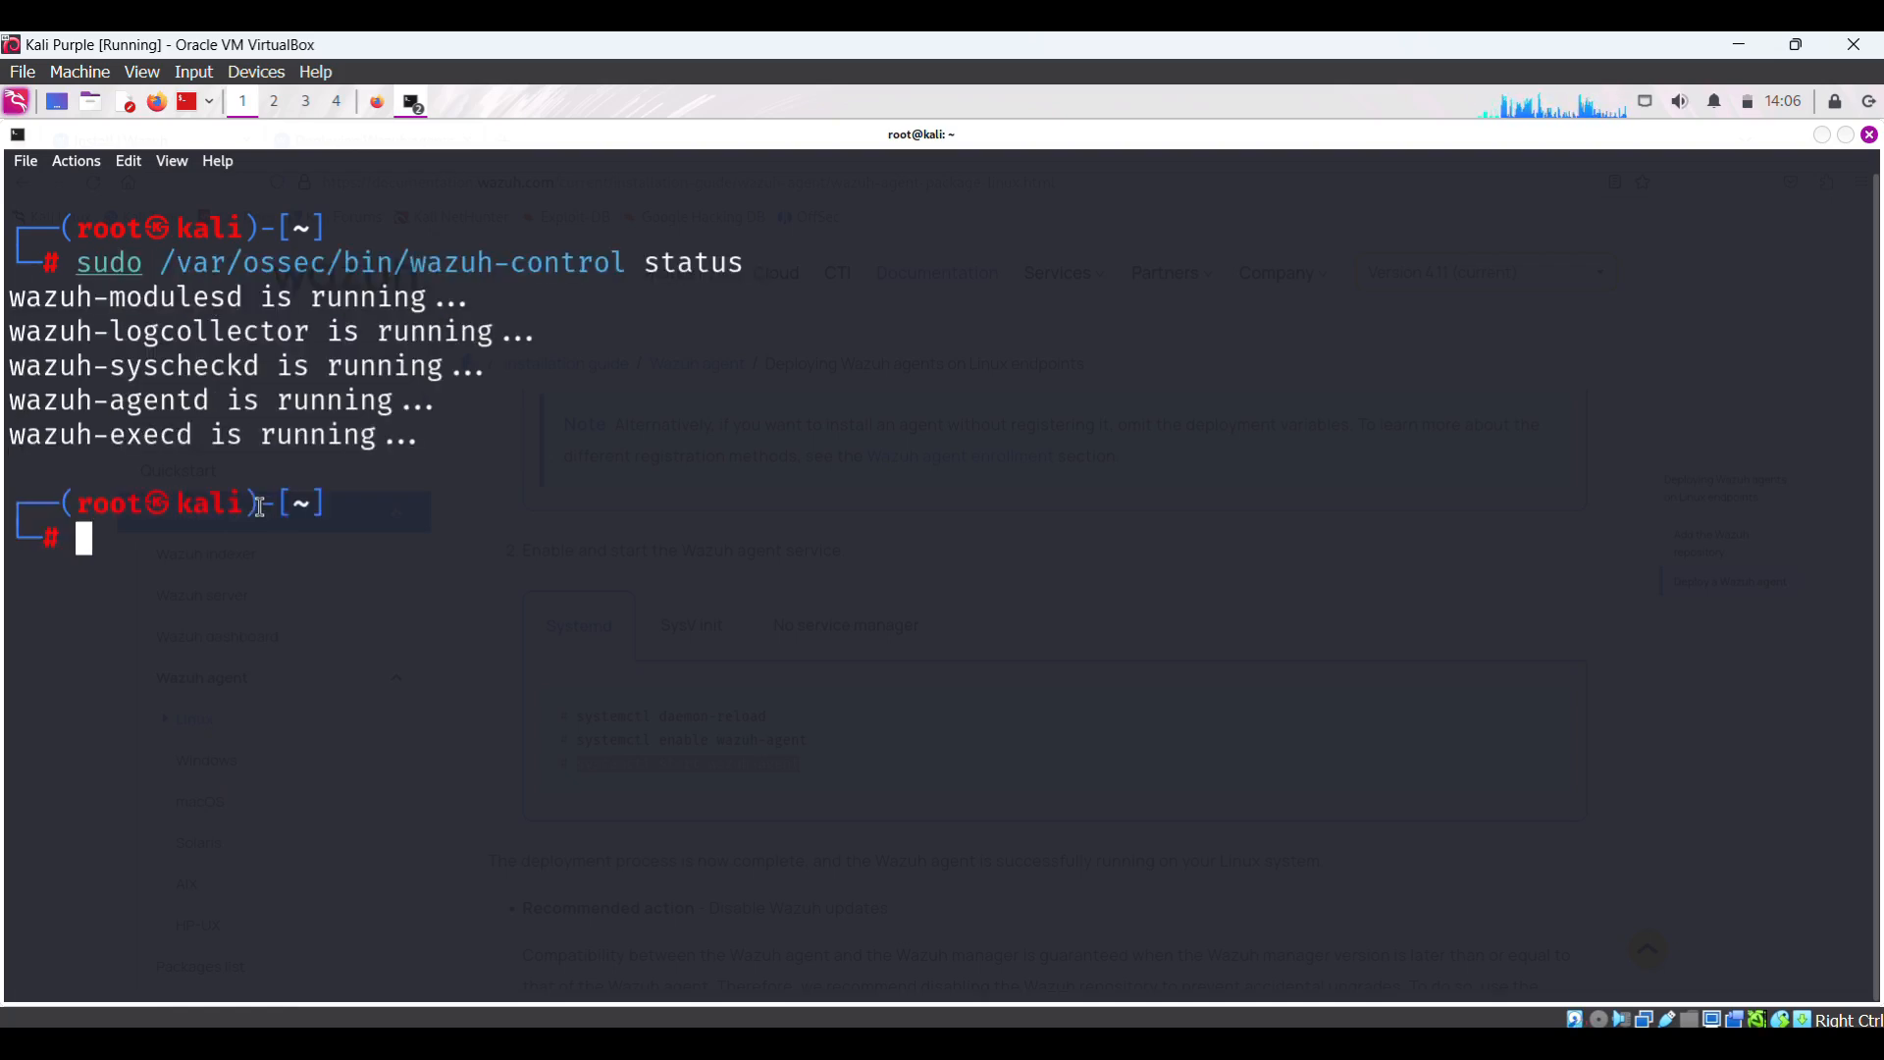
{"action": "left_click_drag", "start_coordinate": [424, 433], "coordinate": [253, 327]}
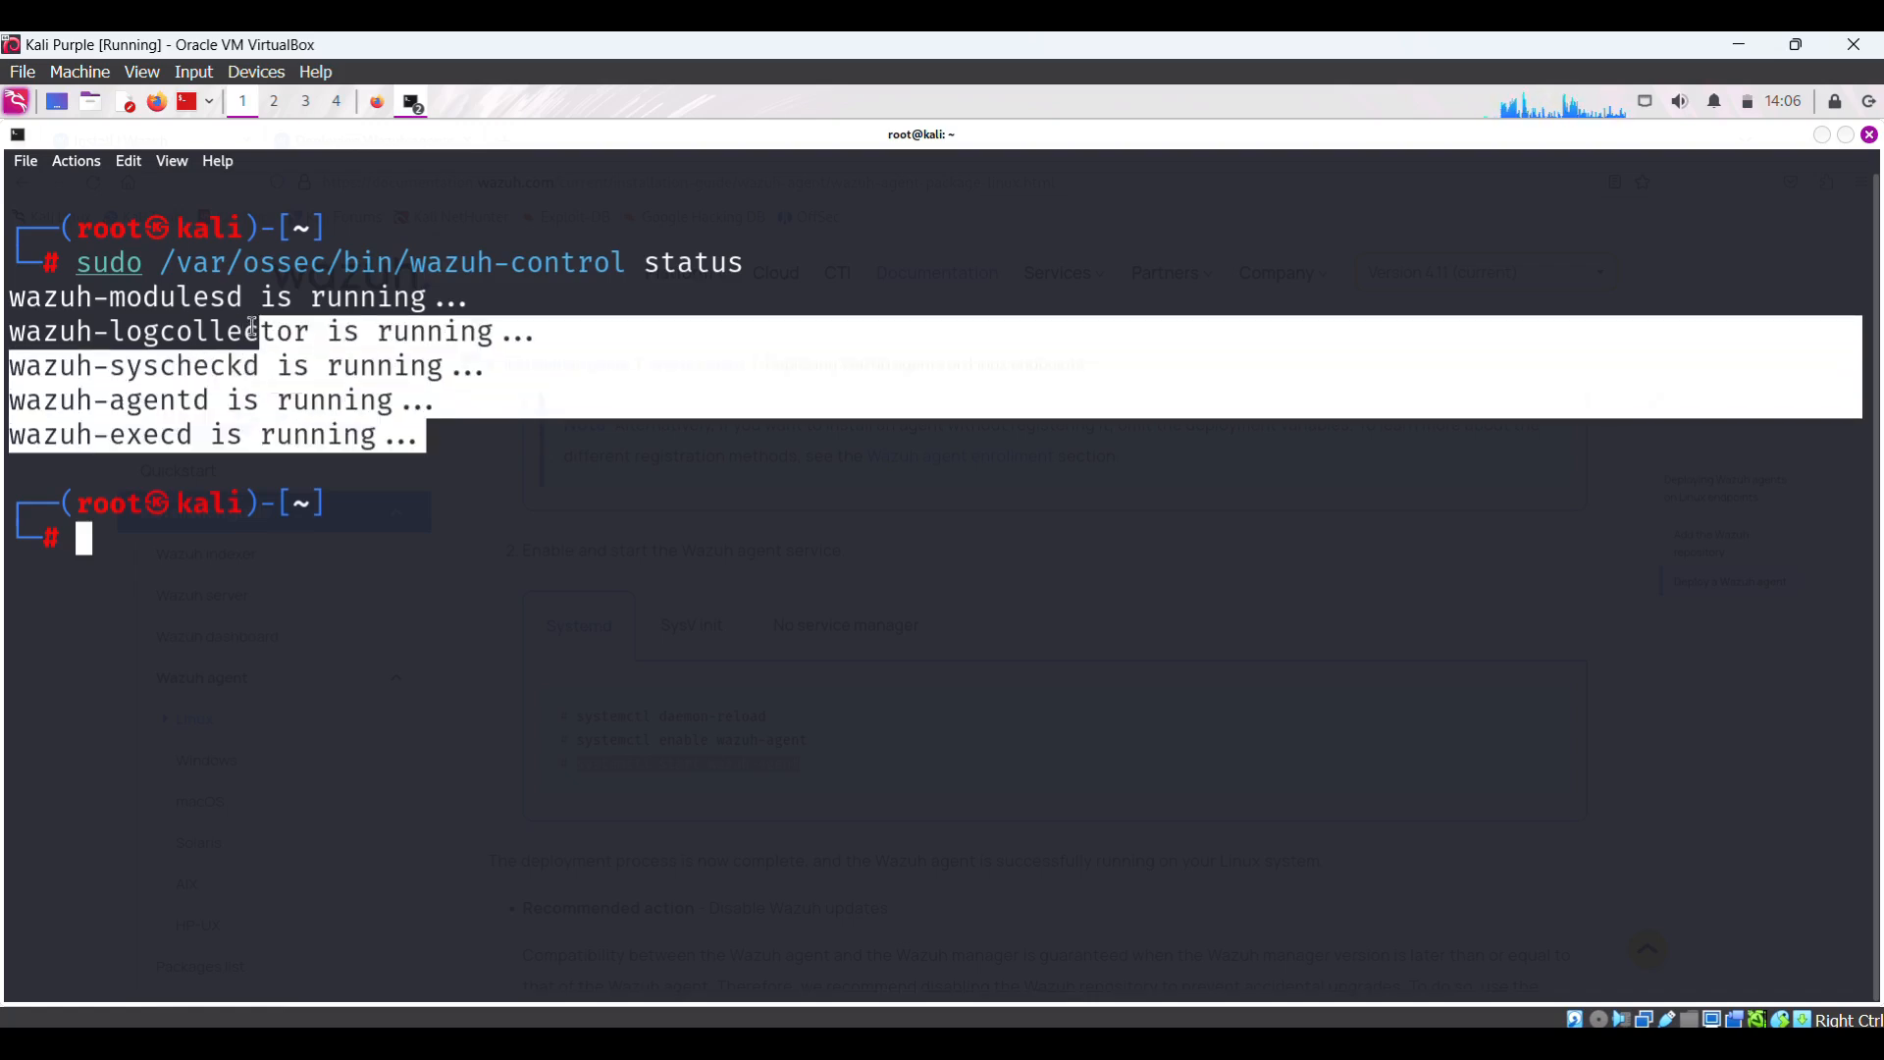
{"action": "left_click", "coordinate": [154, 548]}
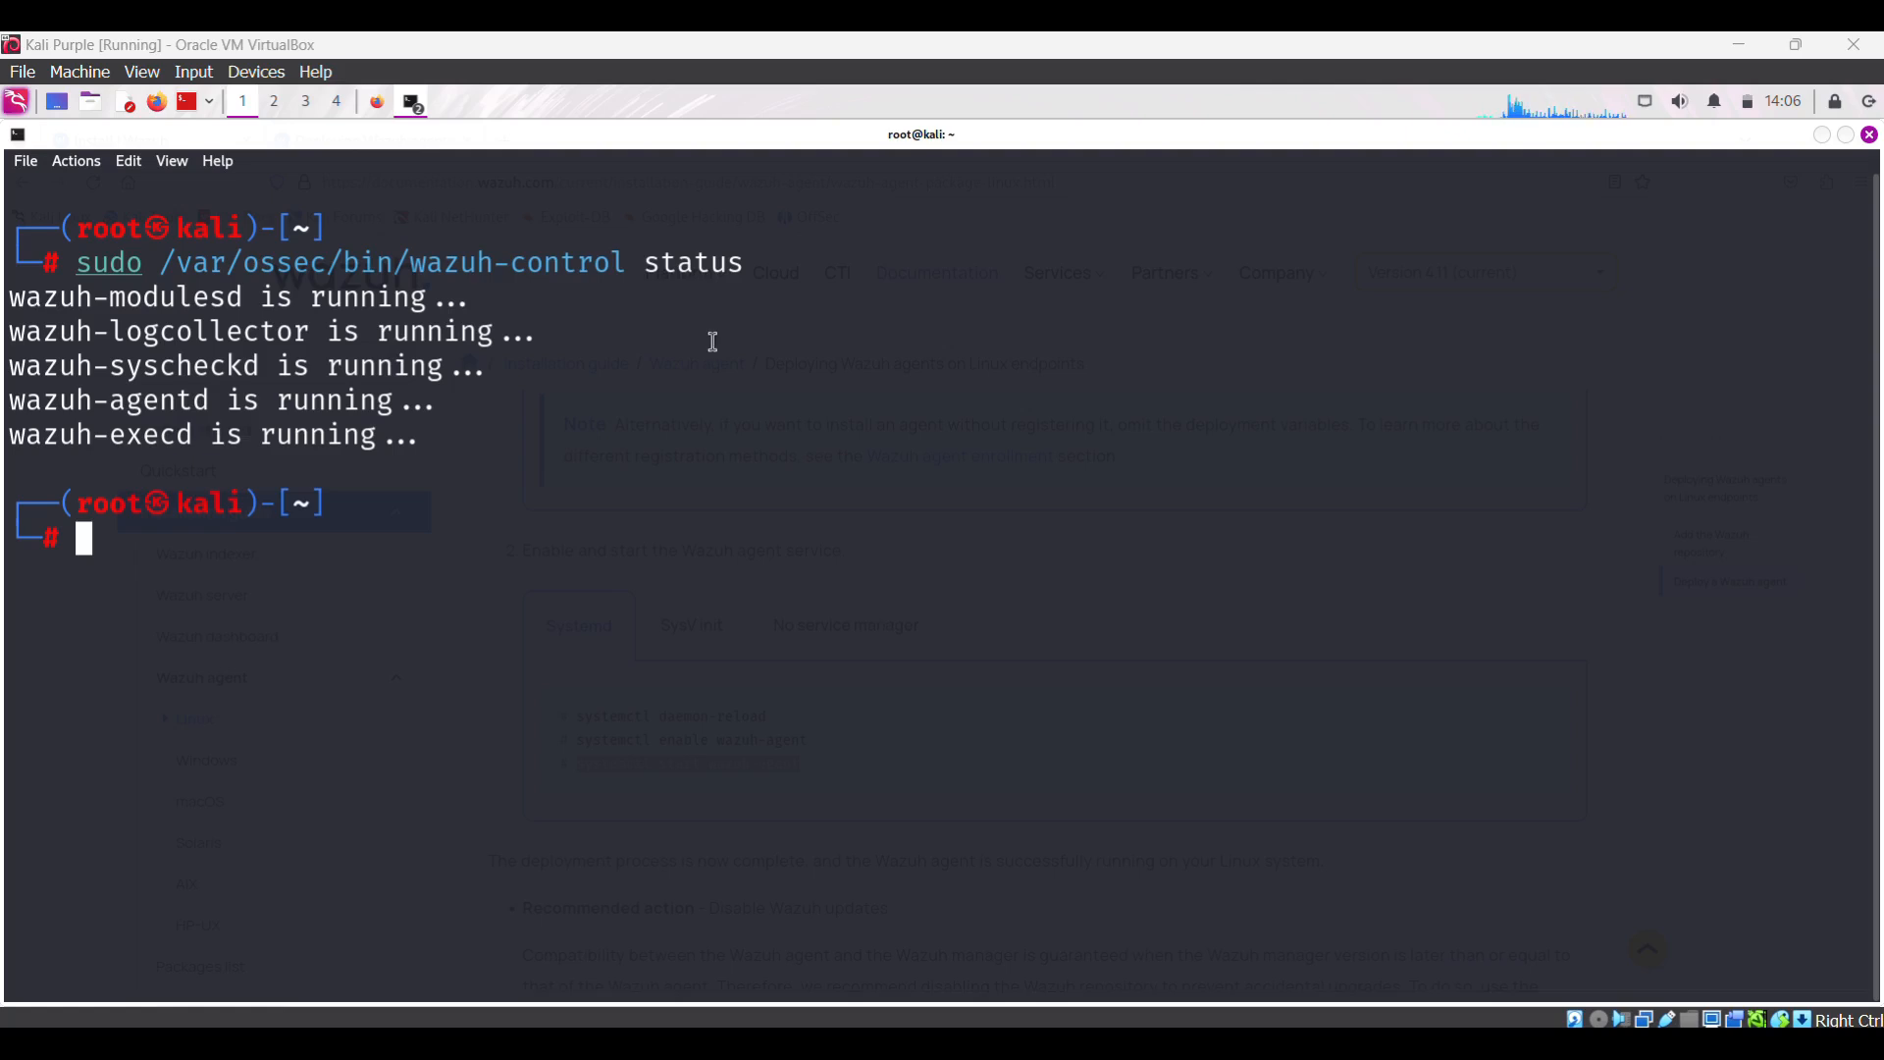
- Log into the Ubuntu VM, reload the Wazuh Endpoints page, then return to the Kali VM
{"action": "mouse_move", "coordinate": [1323, 1043]}
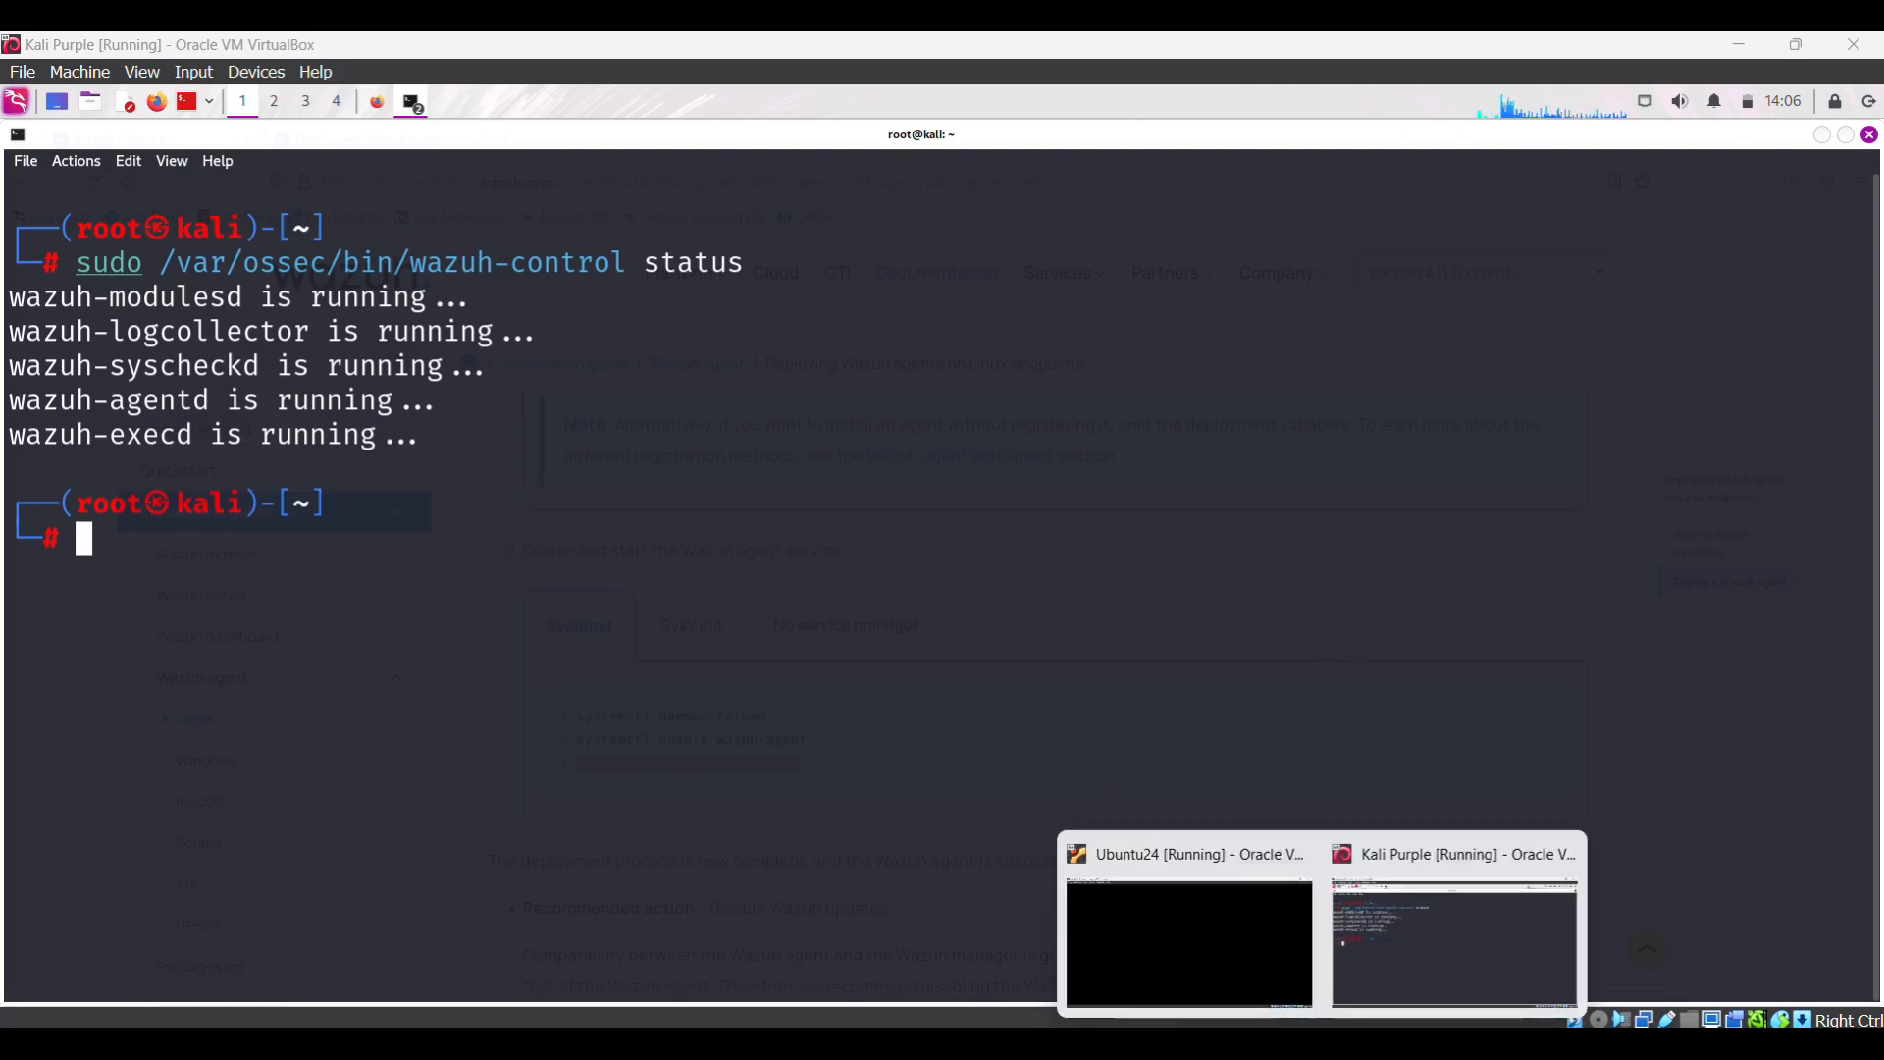
{"action": "left_click", "coordinate": [1220, 962]}
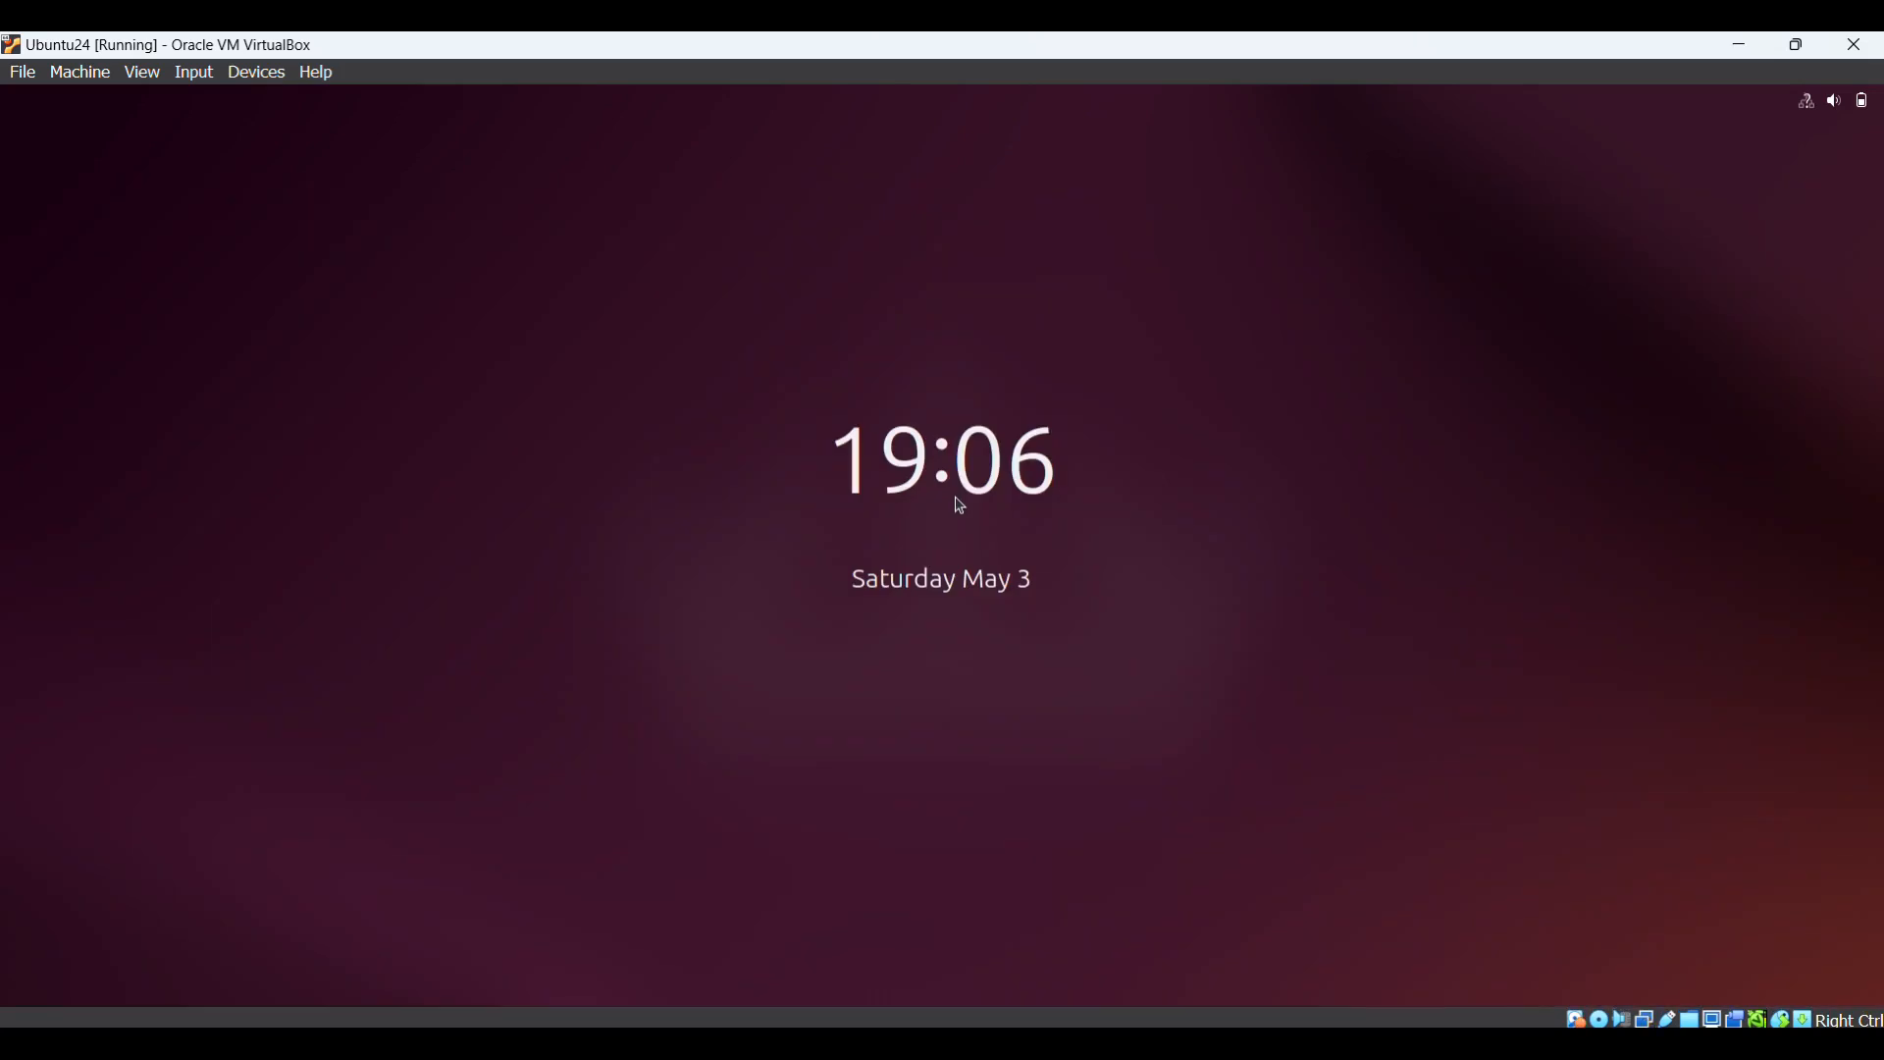
{"action": "left_click", "coordinate": [959, 549]}
{"action": "type", "text": "ubuntu1"}
{"action": "key", "text": "Return"}
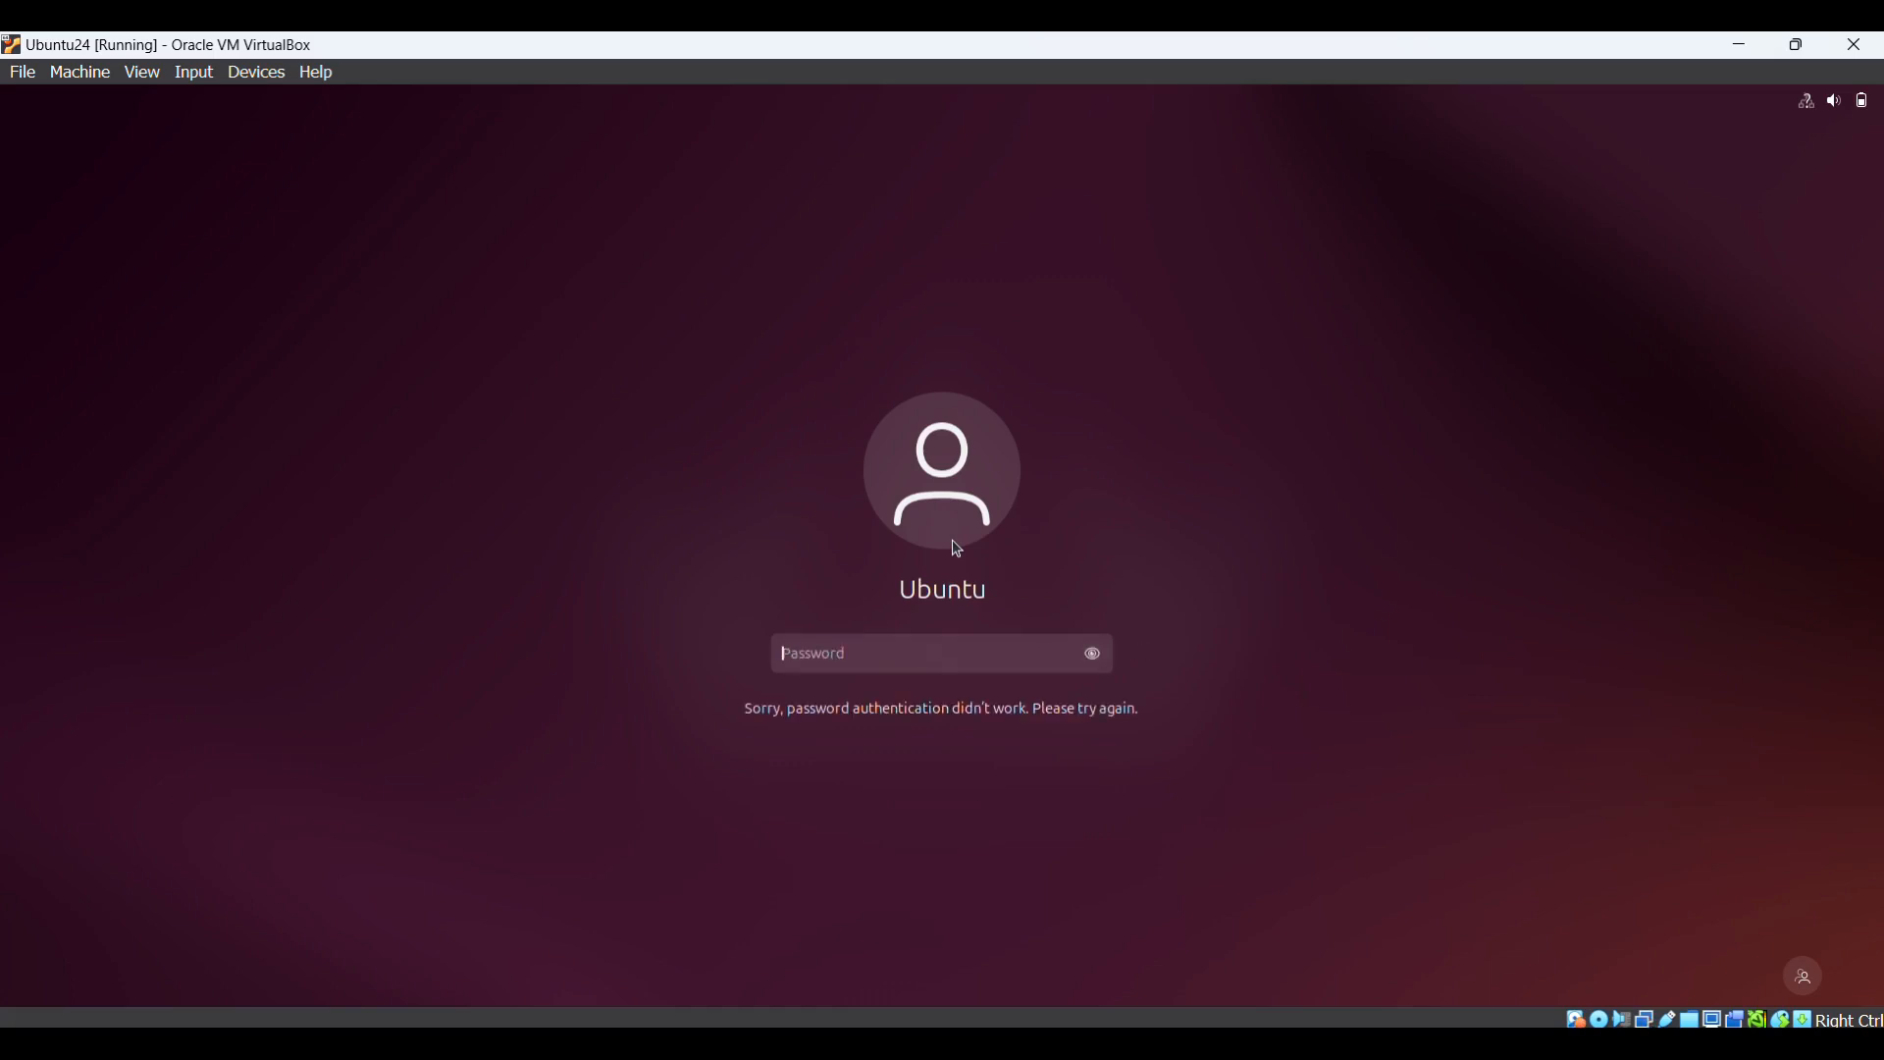
{"action": "type", "text": "ubuntu"}
{"action": "key", "text": "Return"}
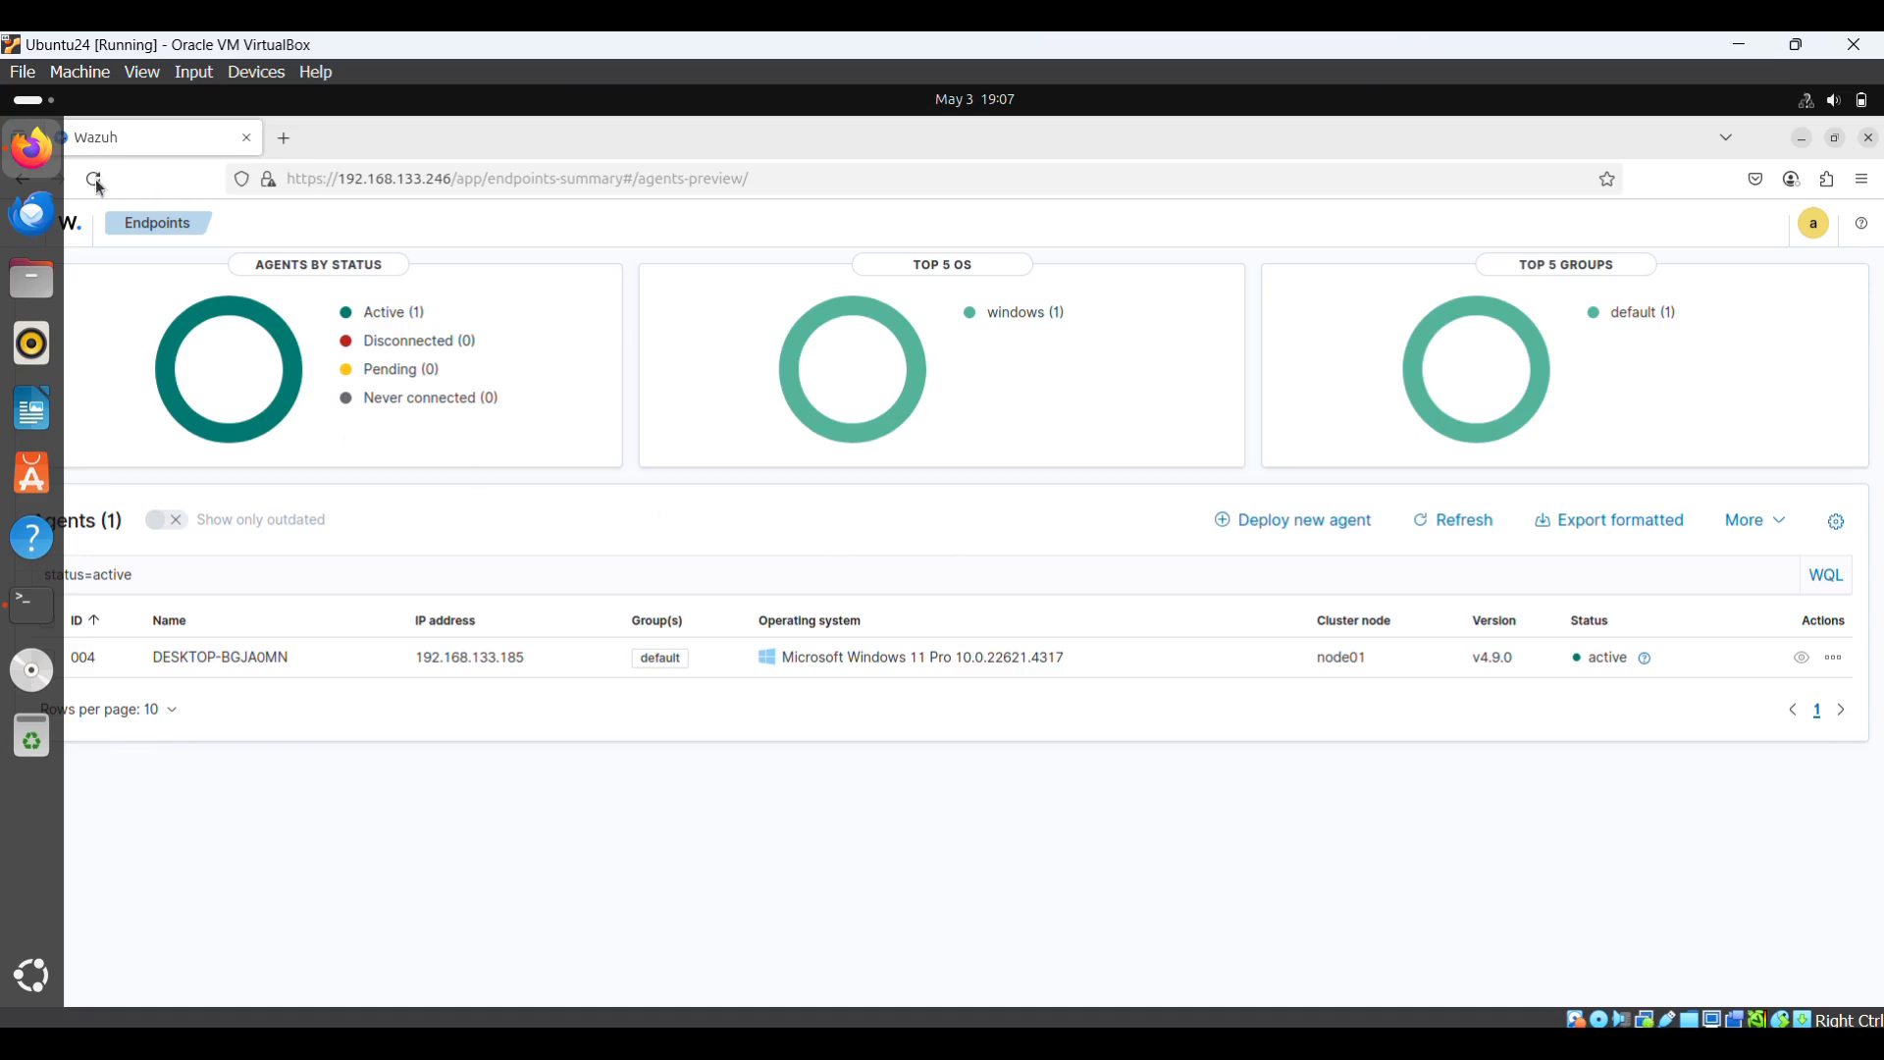
{"action": "left_click", "coordinate": [158, 180]}
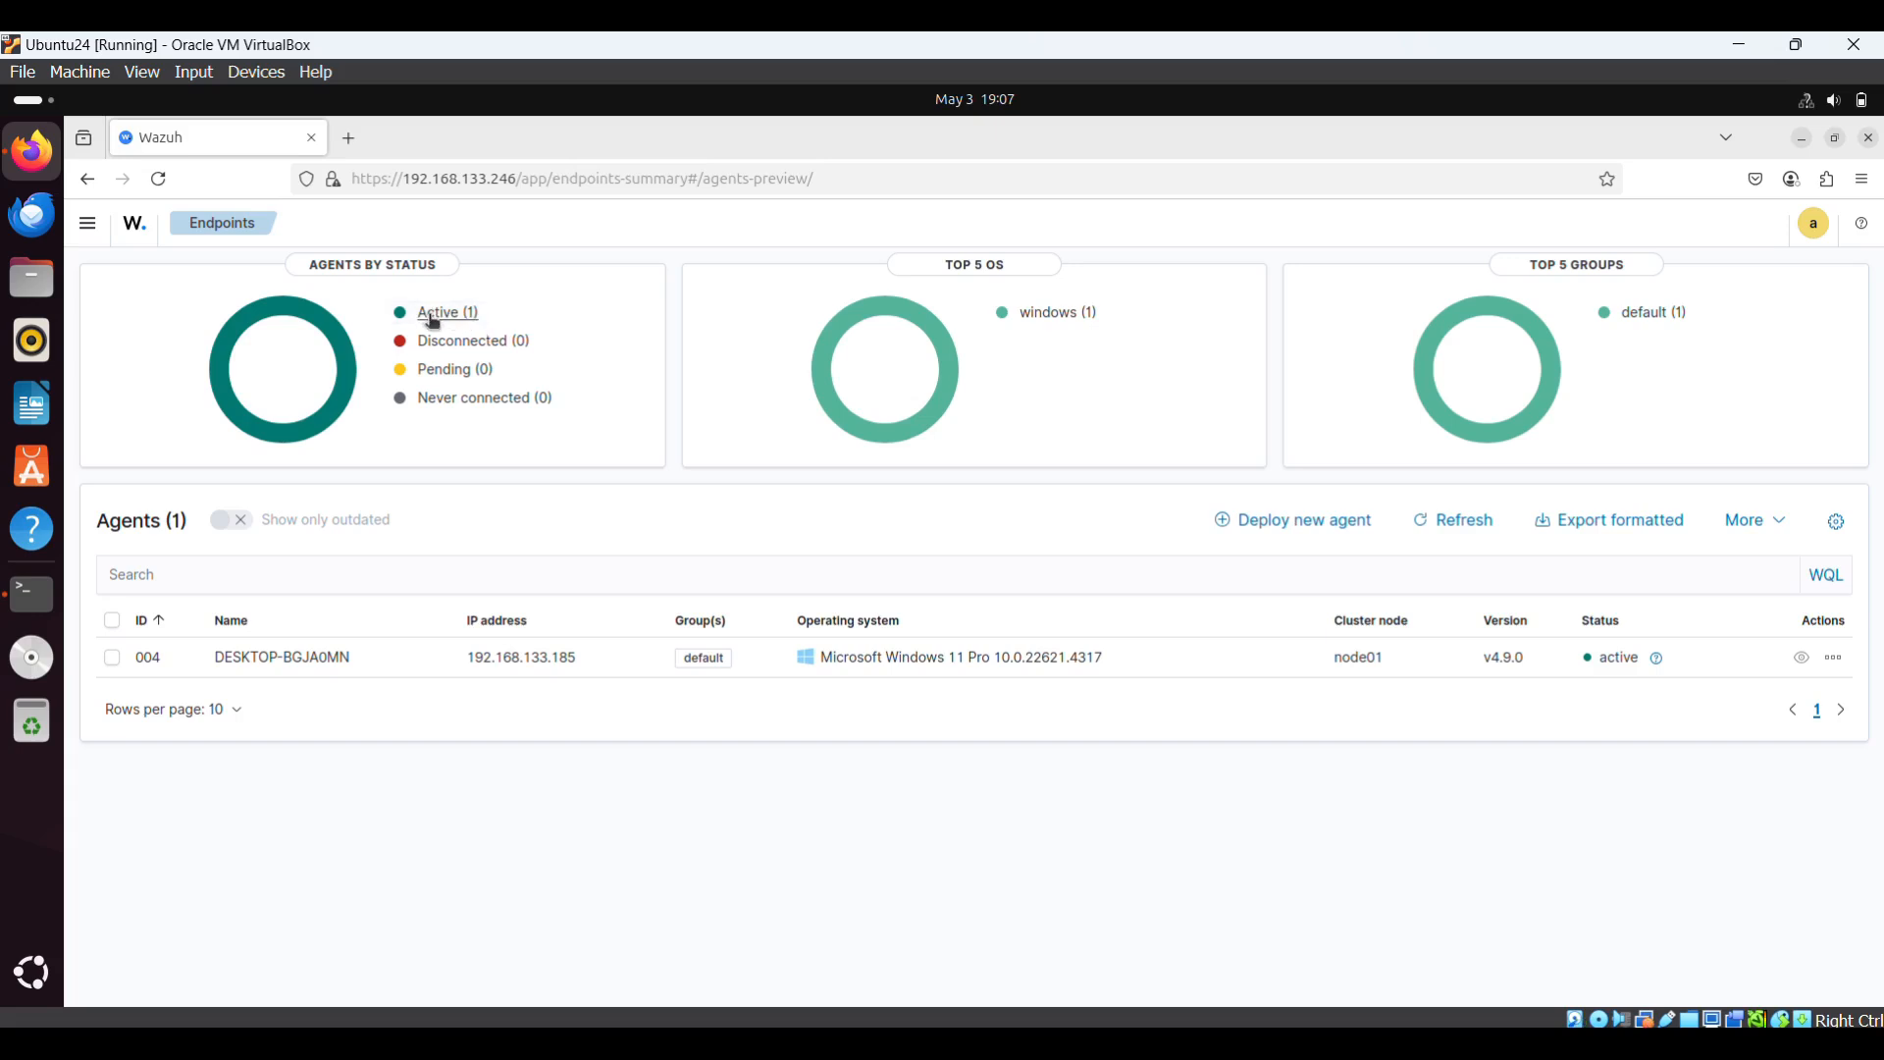
{"action": "mouse_move", "coordinate": [1322, 1043]}
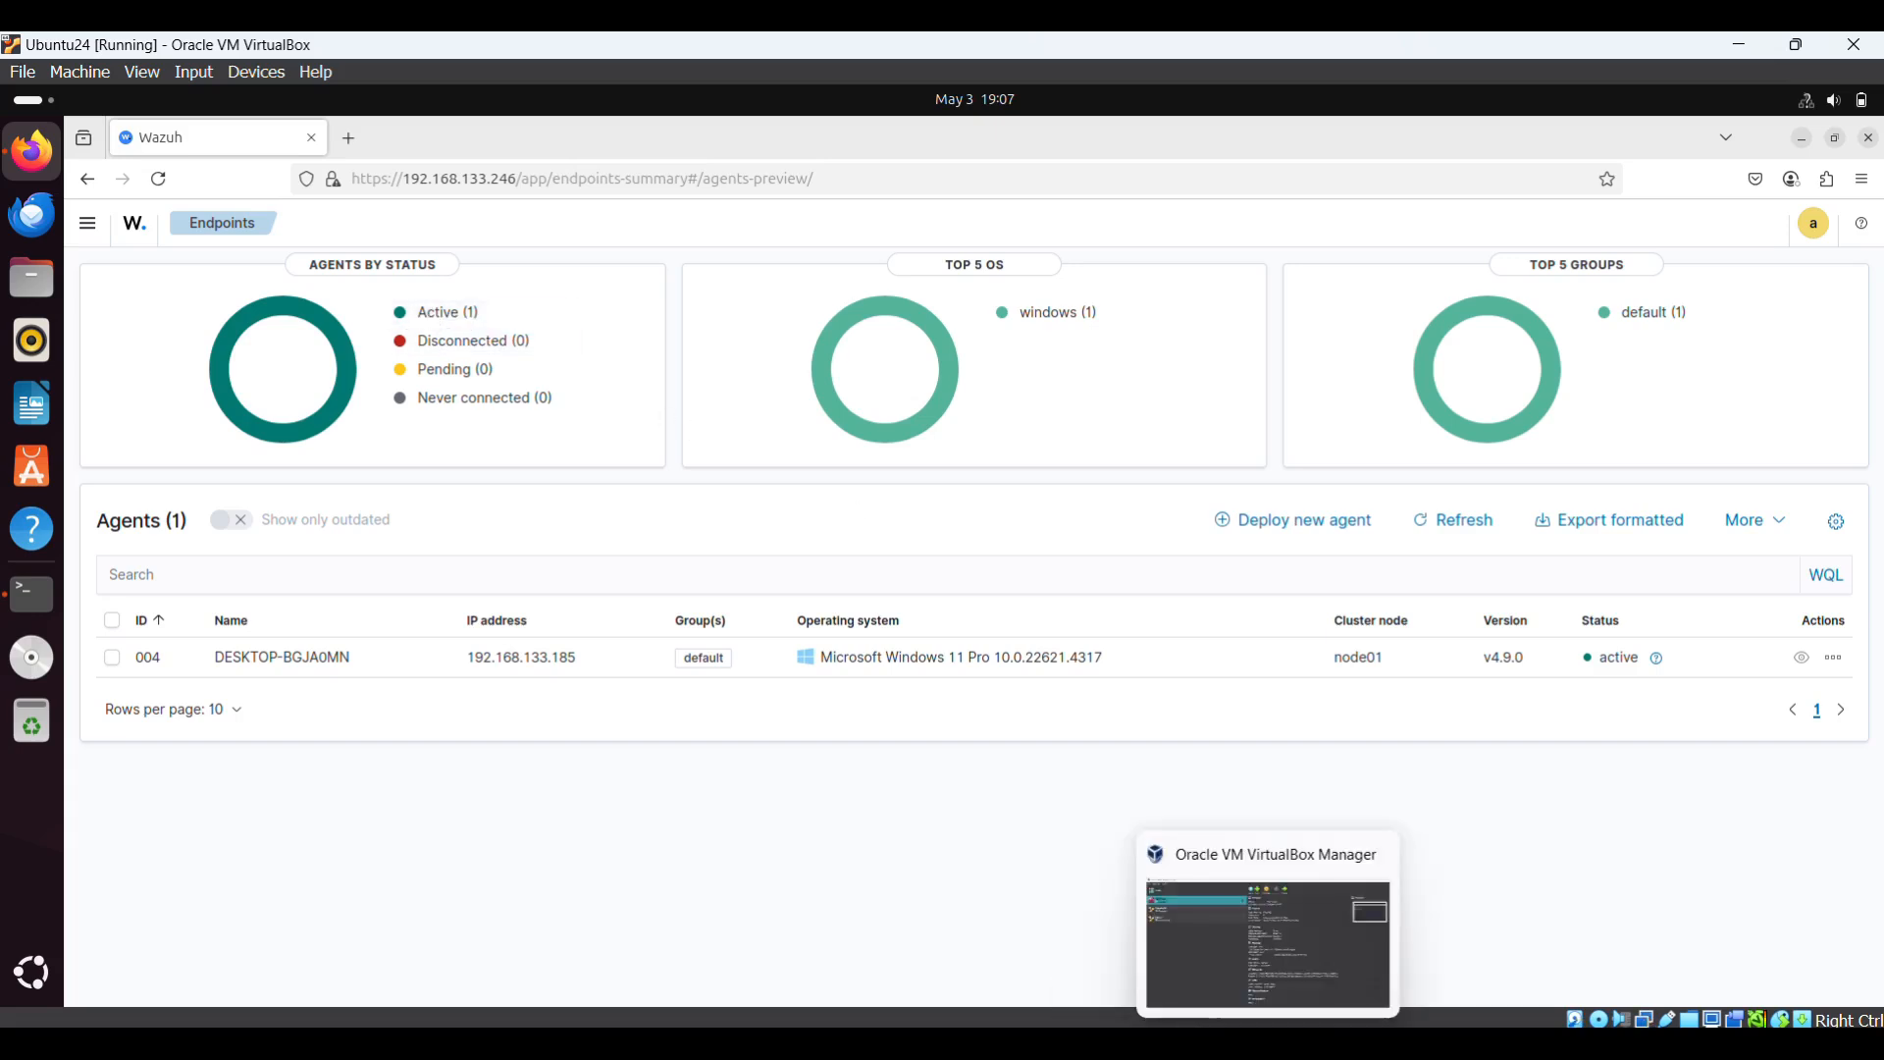
{"action": "left_click", "coordinate": [1392, 992]}
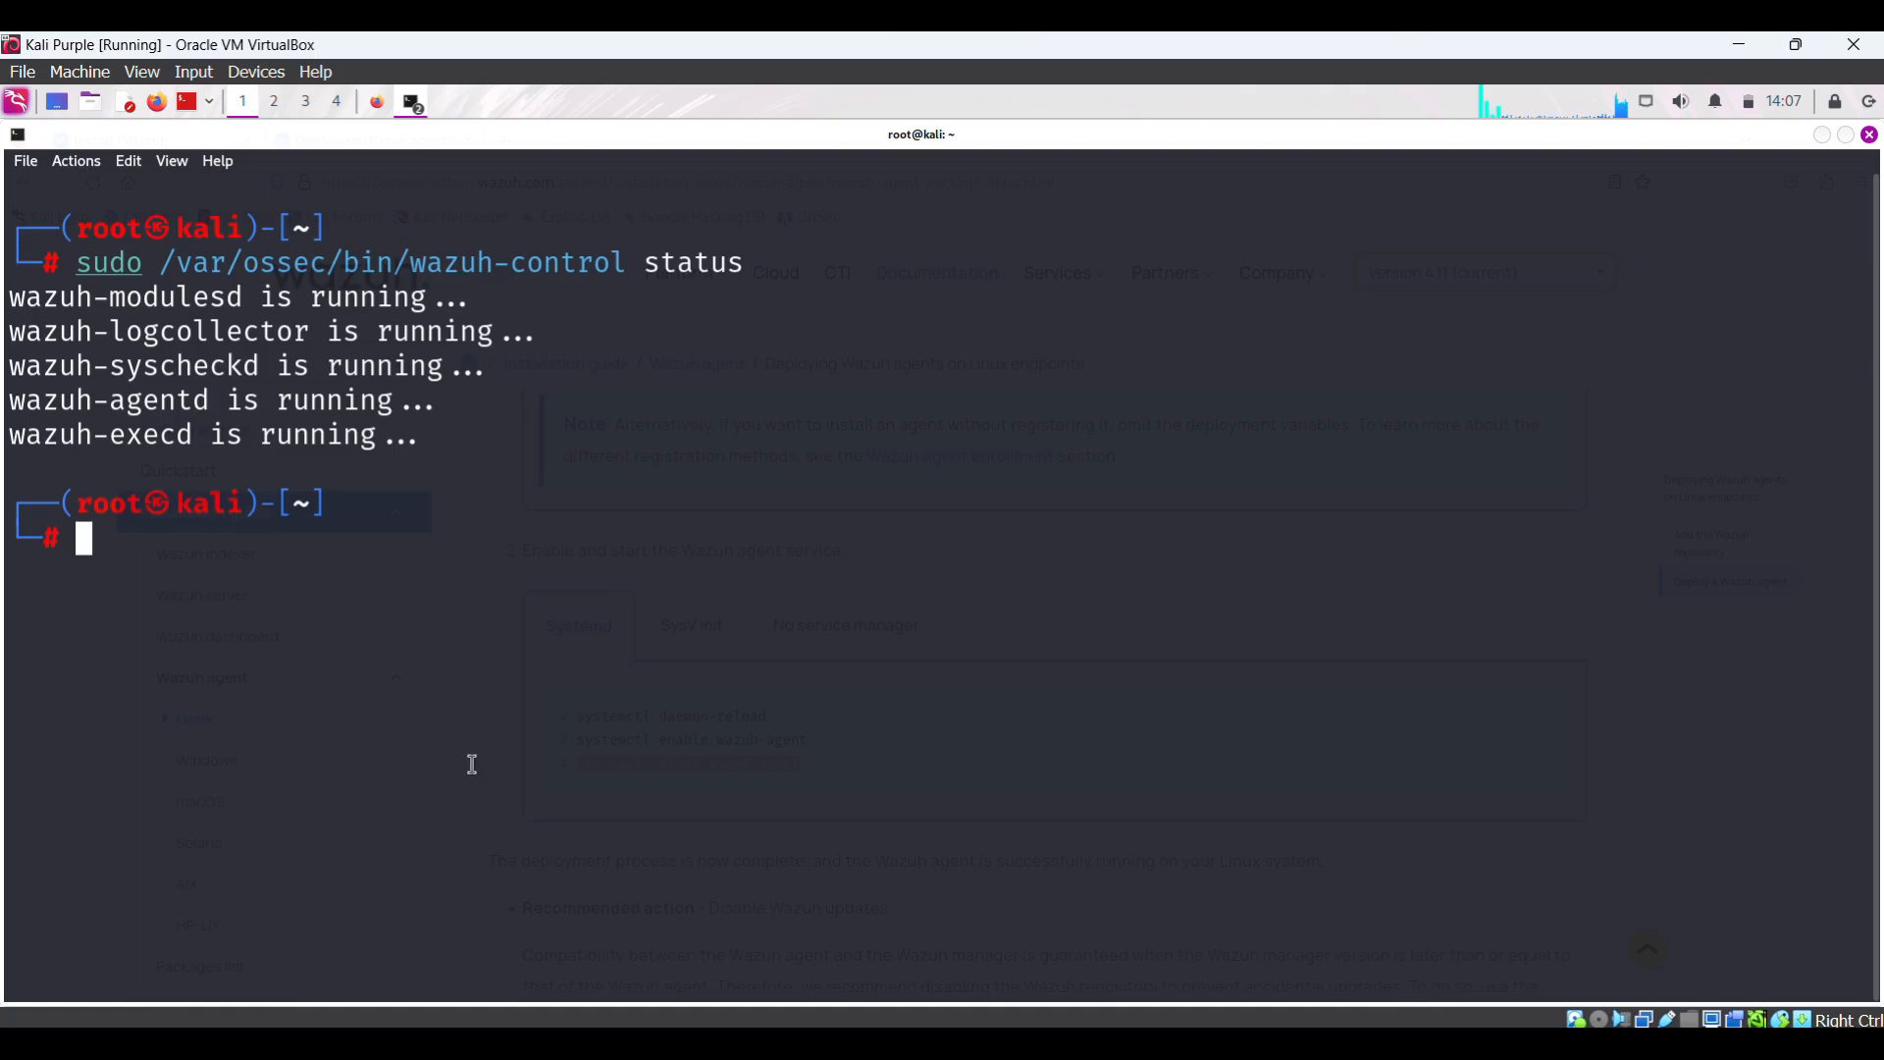
- Clear the terminal, print /var/ossec/logs/ossec.log, and highlight the agent-version enrollment errors
{"action": "type", "text": "clear"}
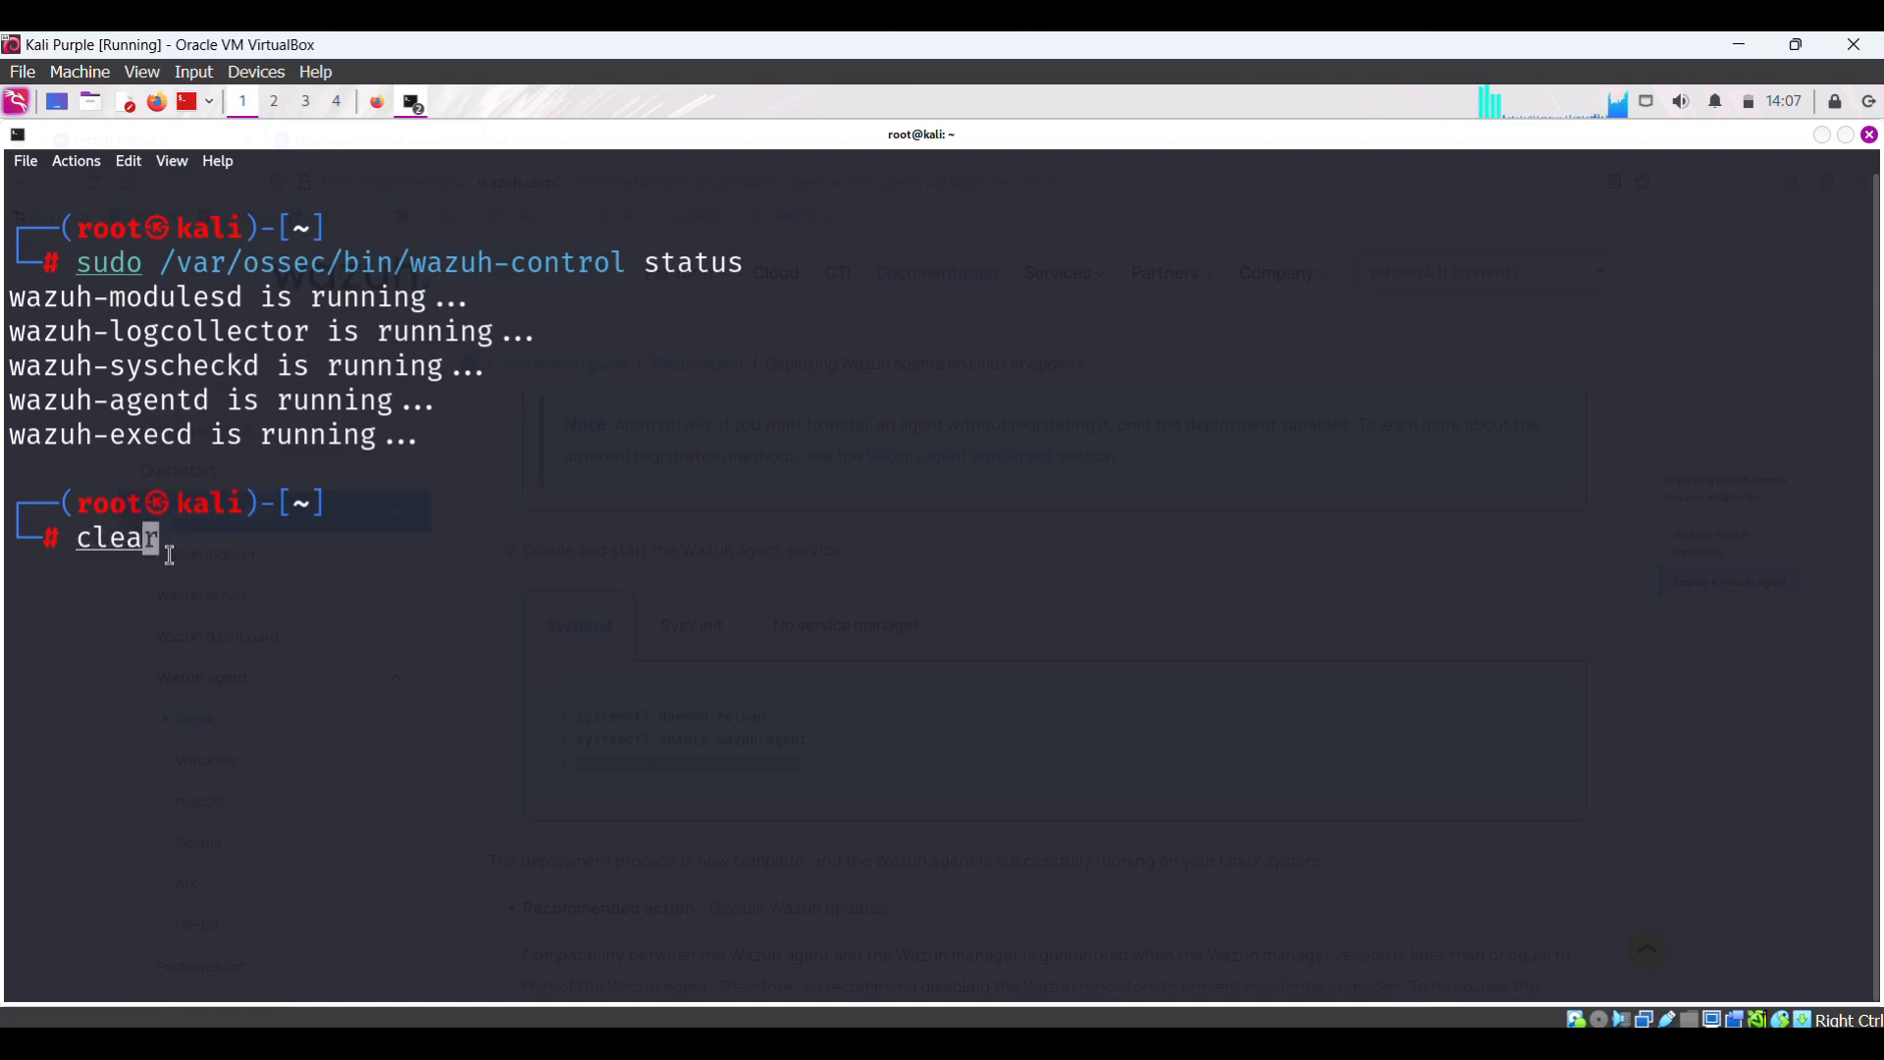
{"action": "key", "text": "Return"}
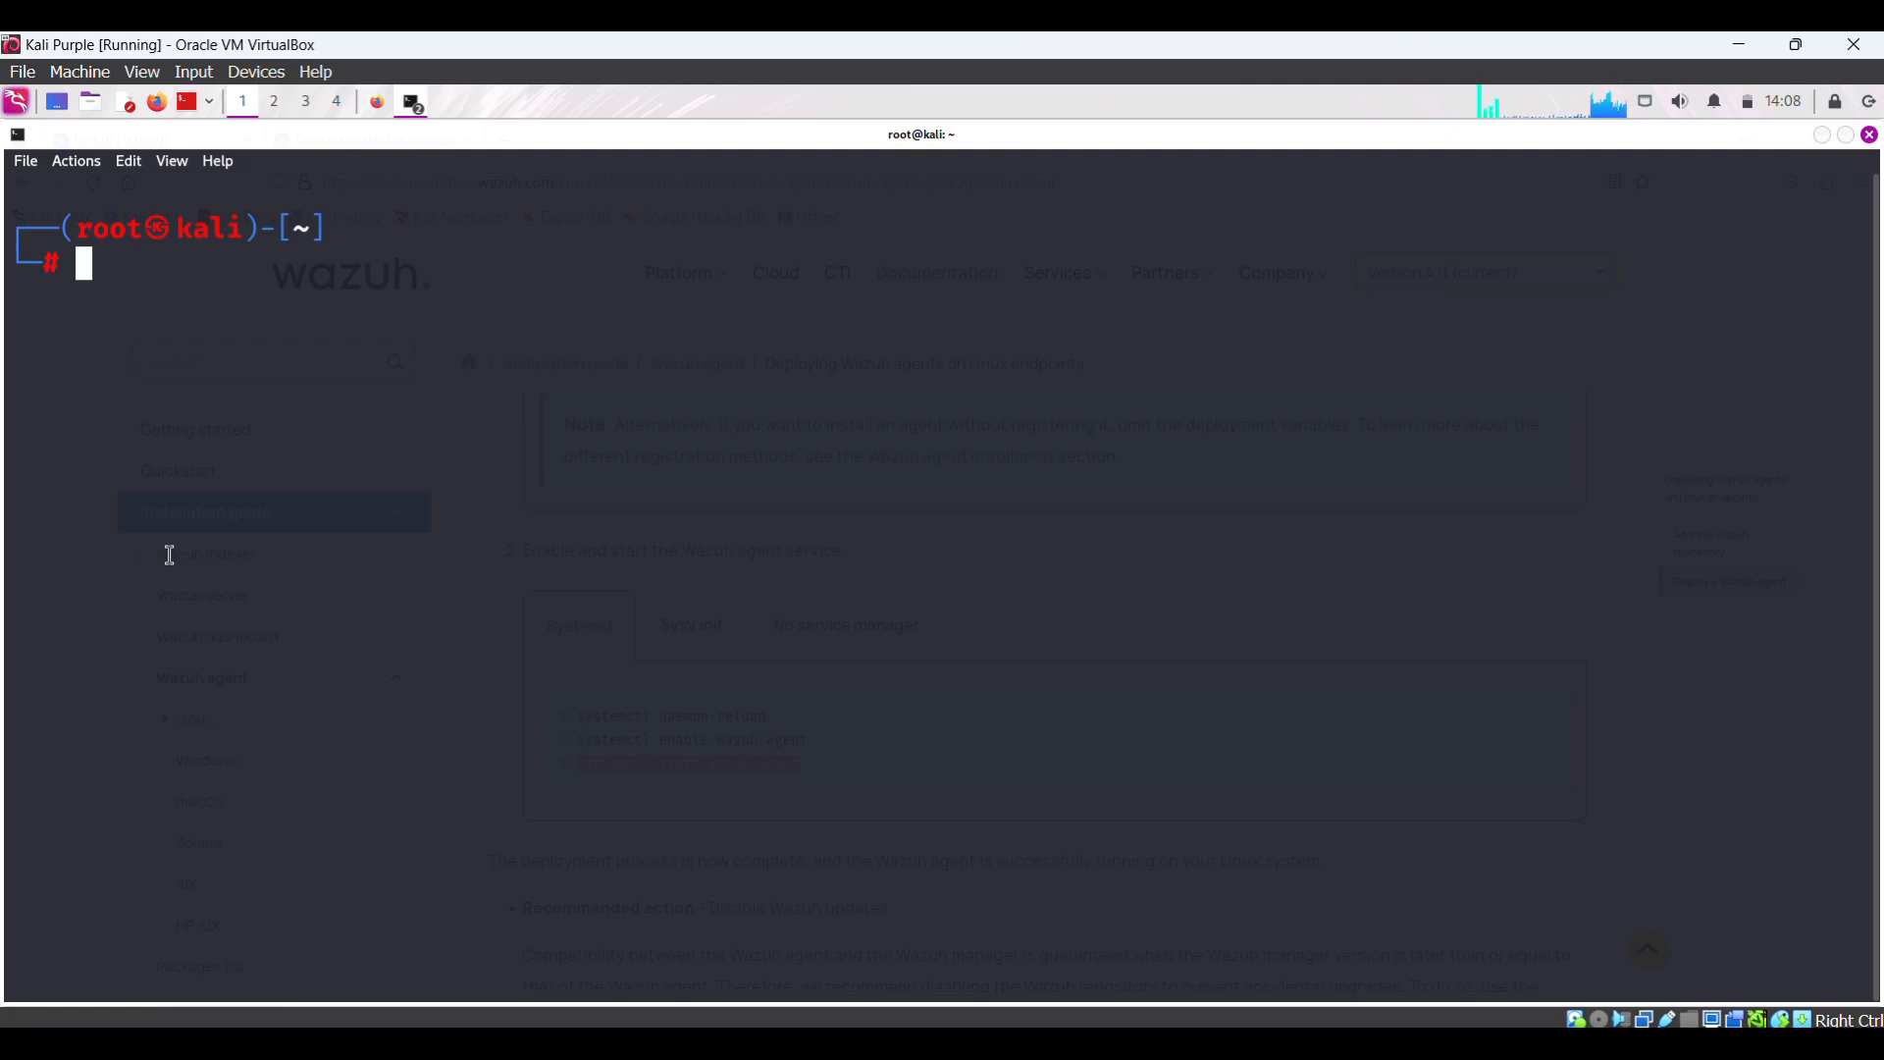
{"action": "type", "text": "cat "}
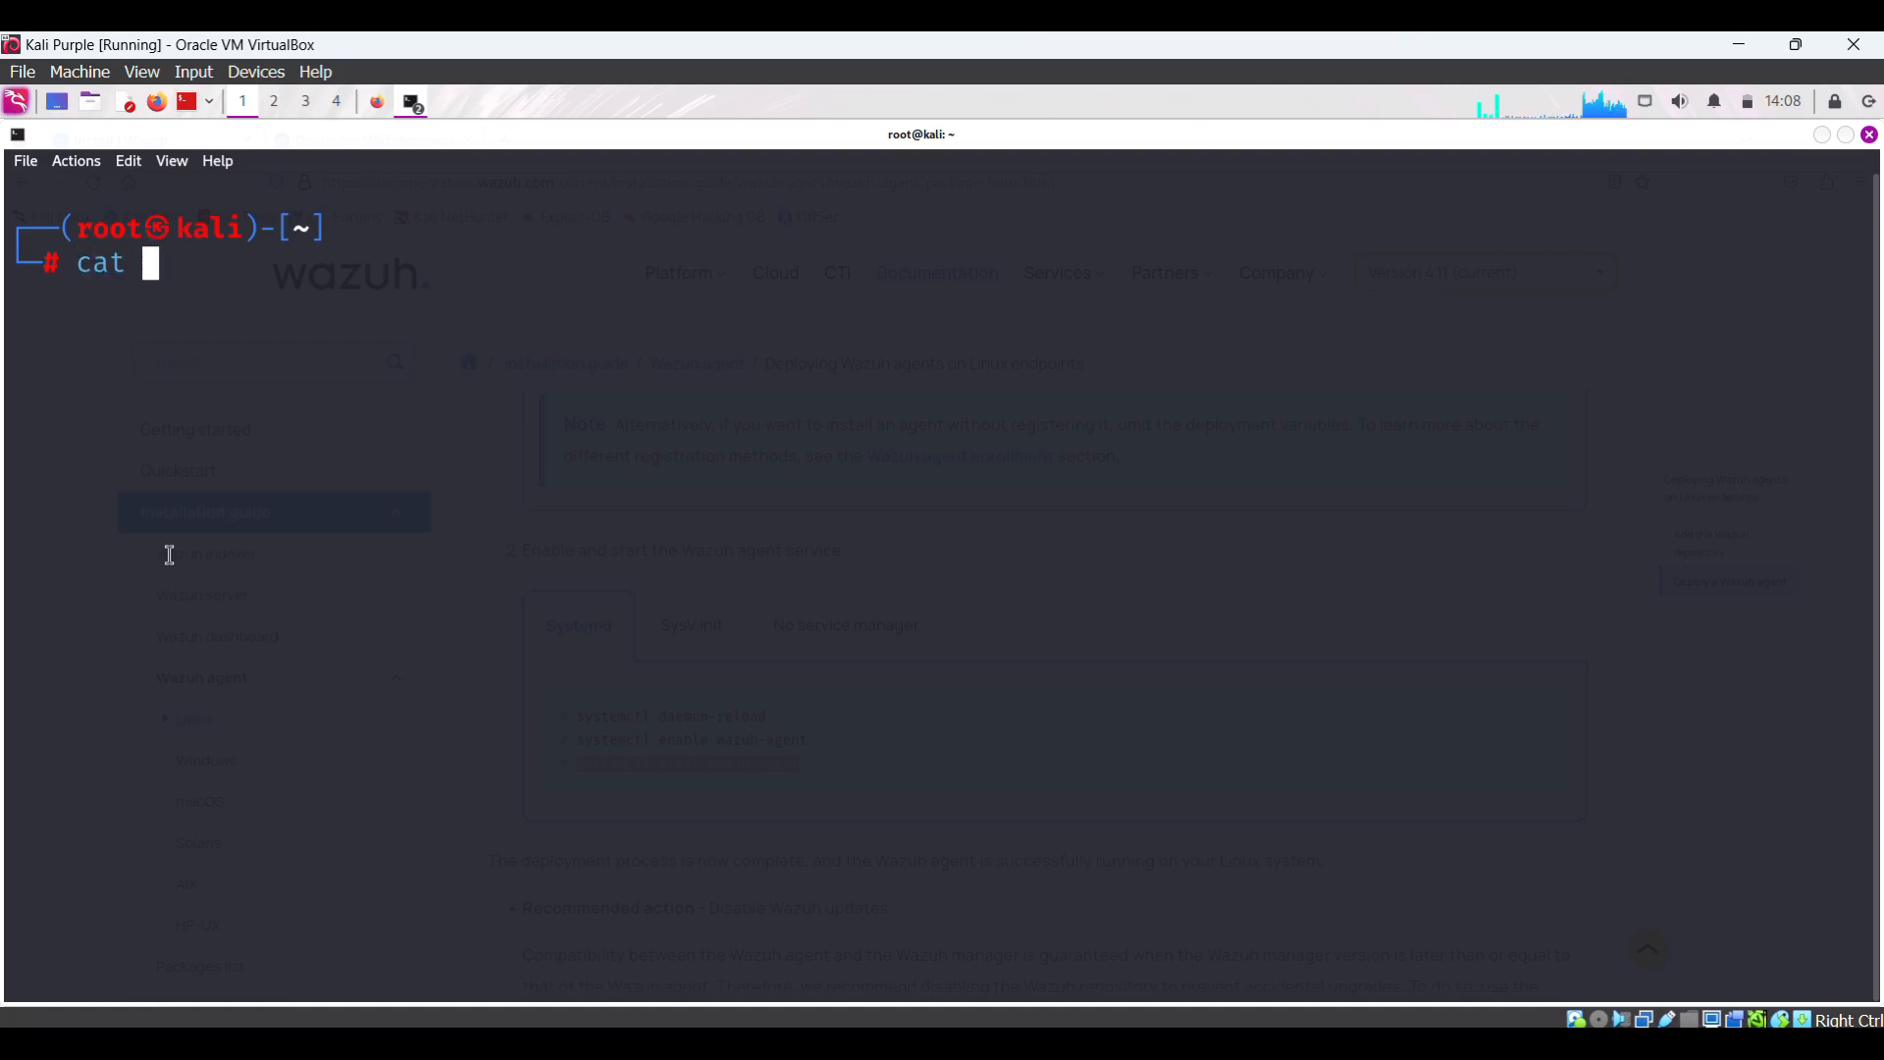
{"action": "type", "text": "/va"}
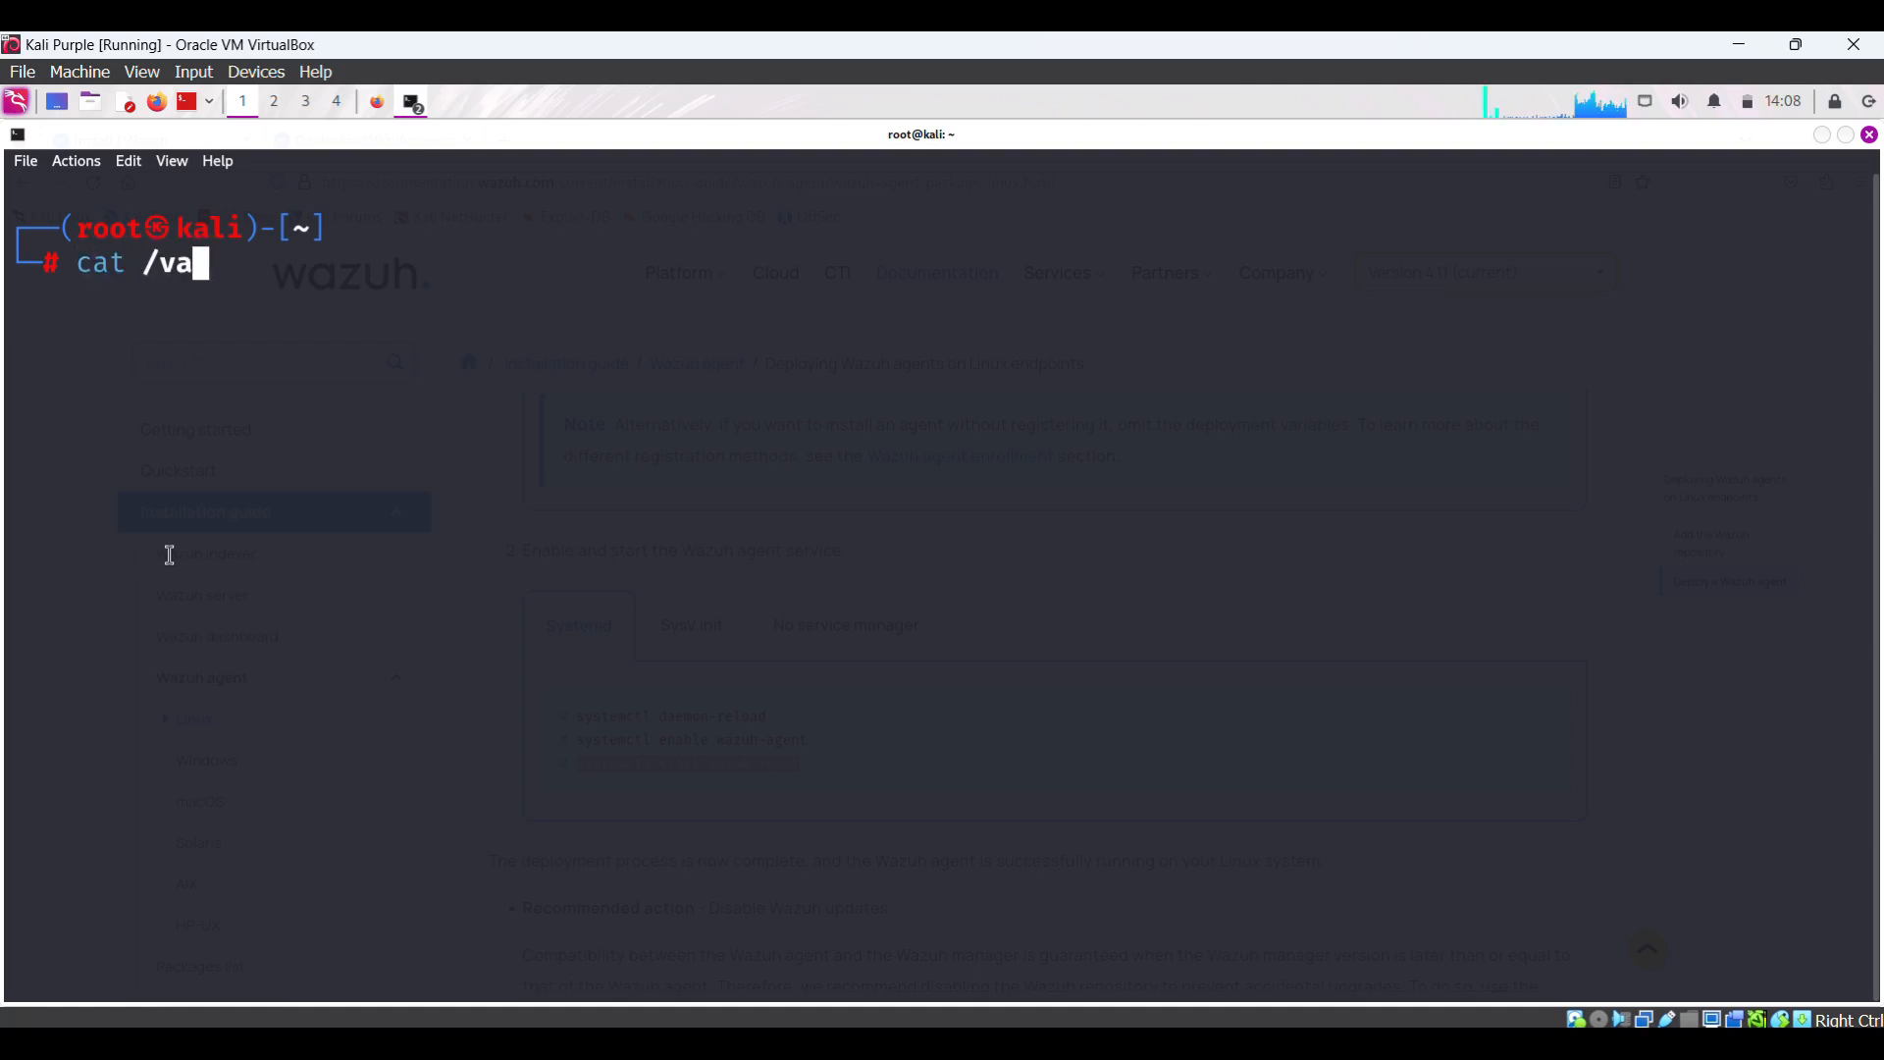
{"action": "type", "text": "r/o"}
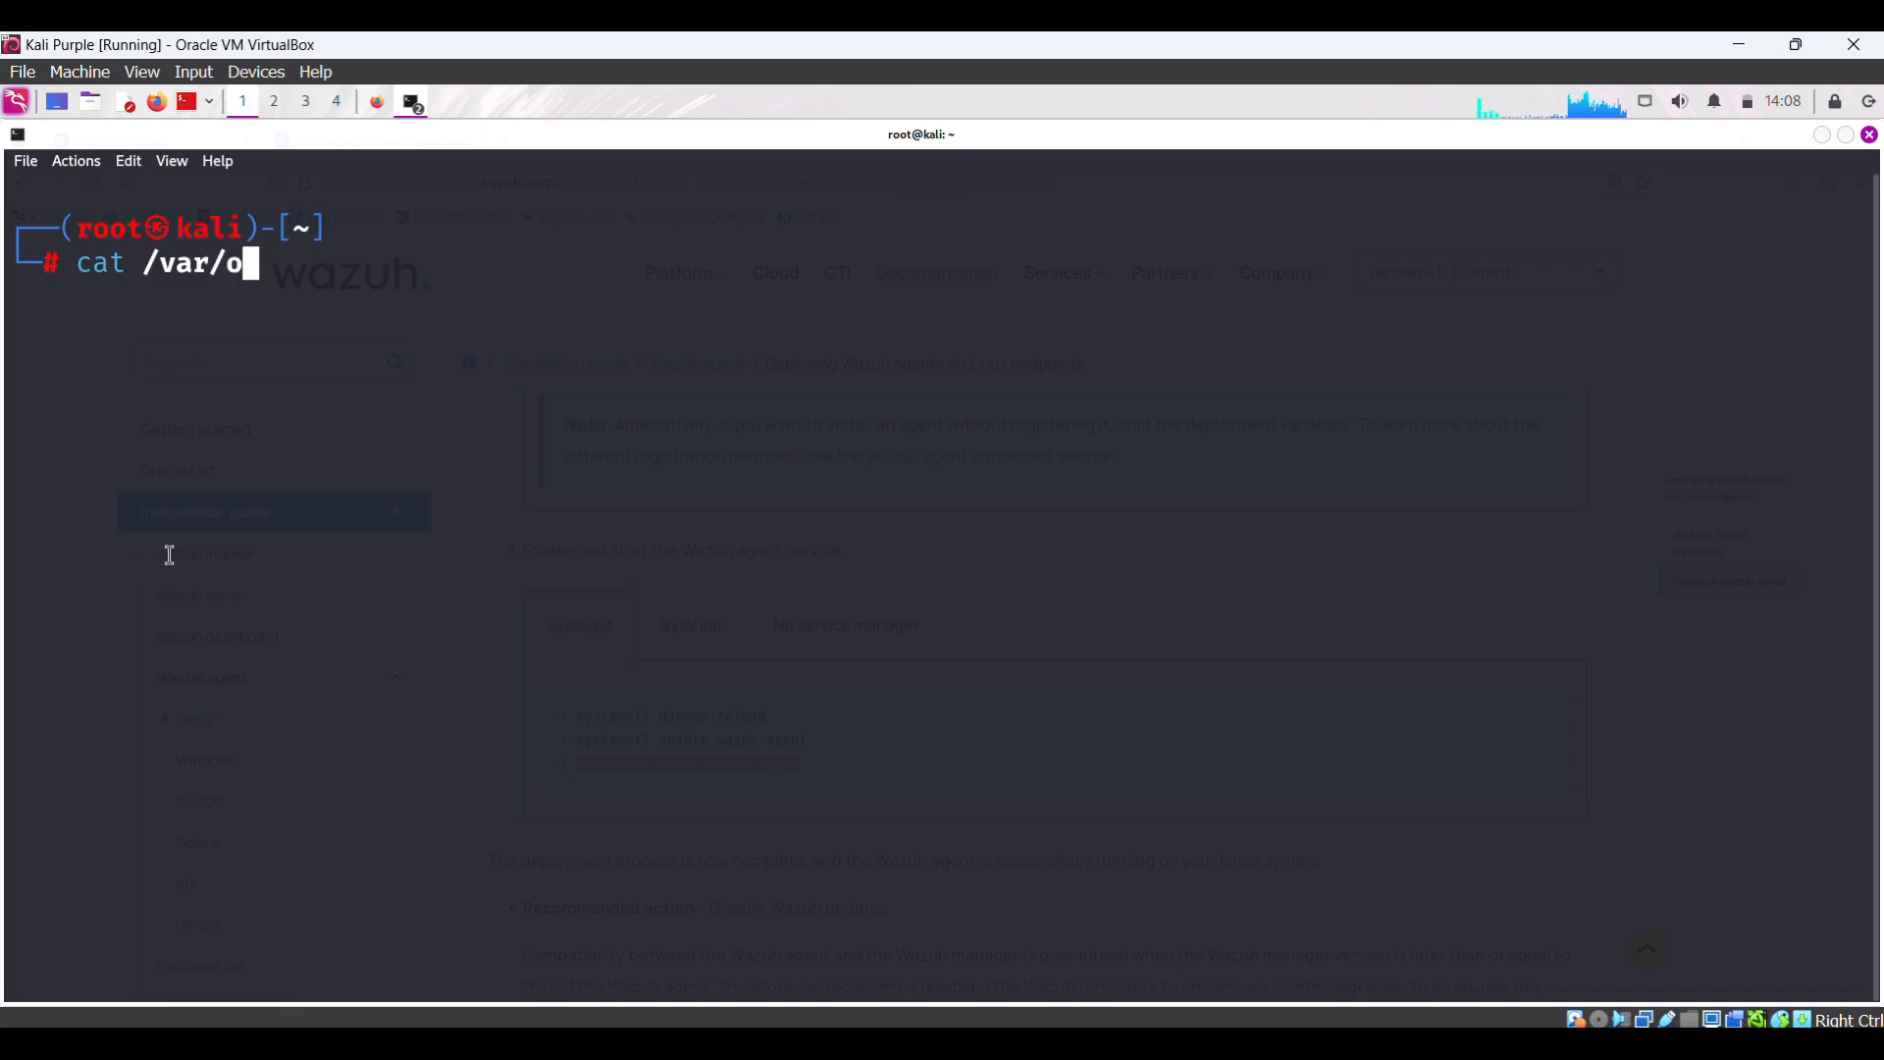
{"action": "type", "text": "ssec"}
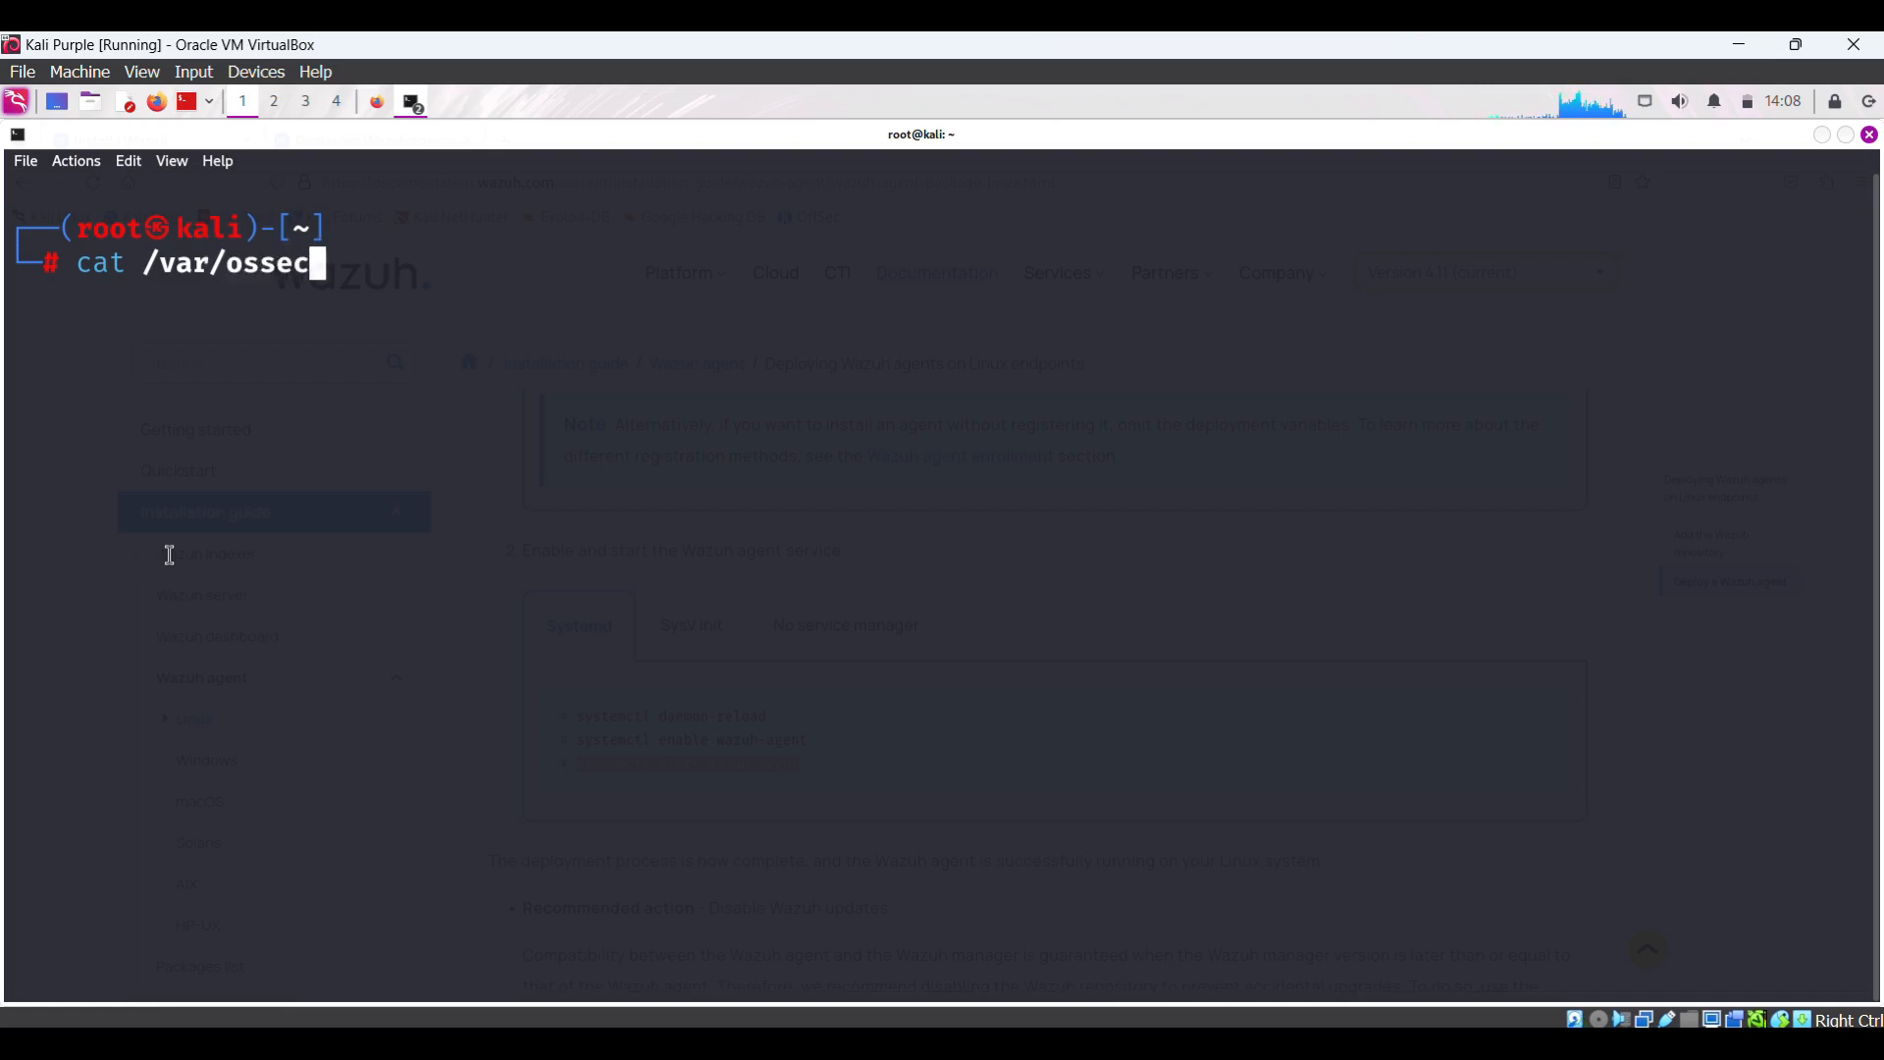
{"action": "type", "text": "/logs/"}
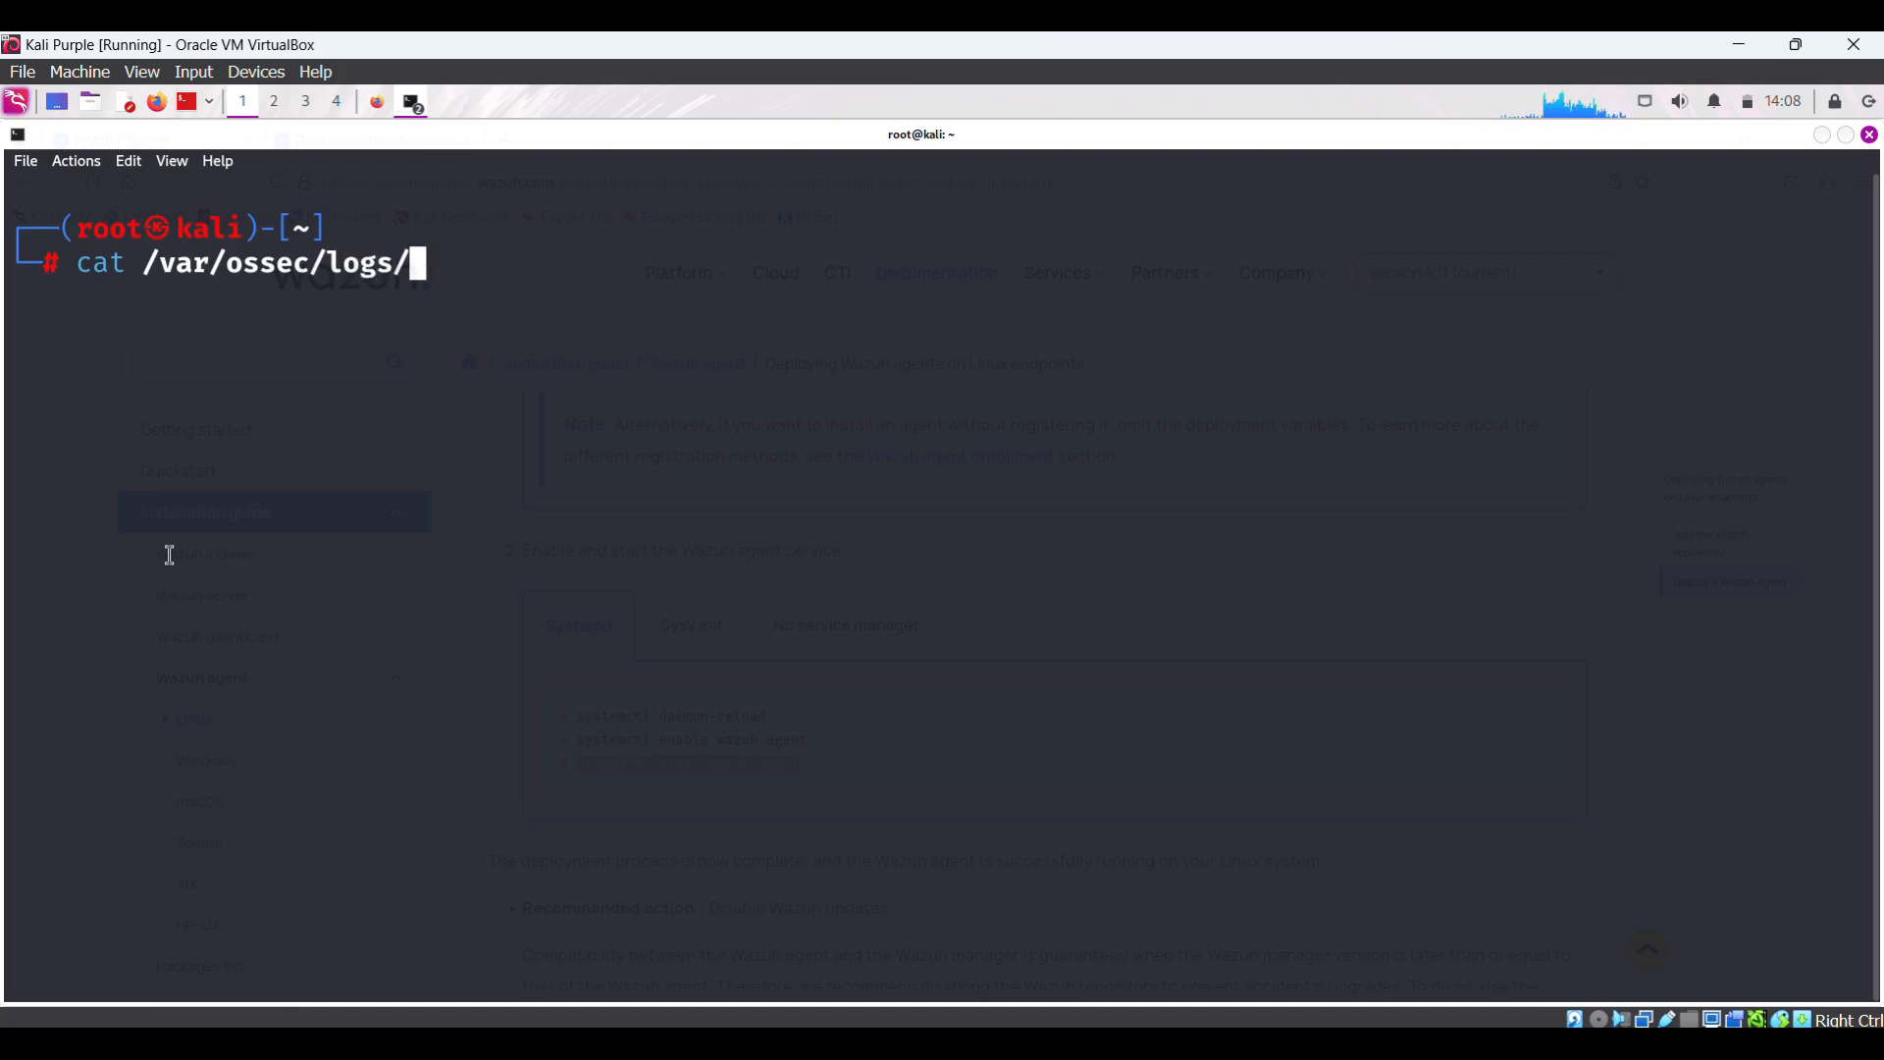
{"action": "type", "text": "ossec.log"}
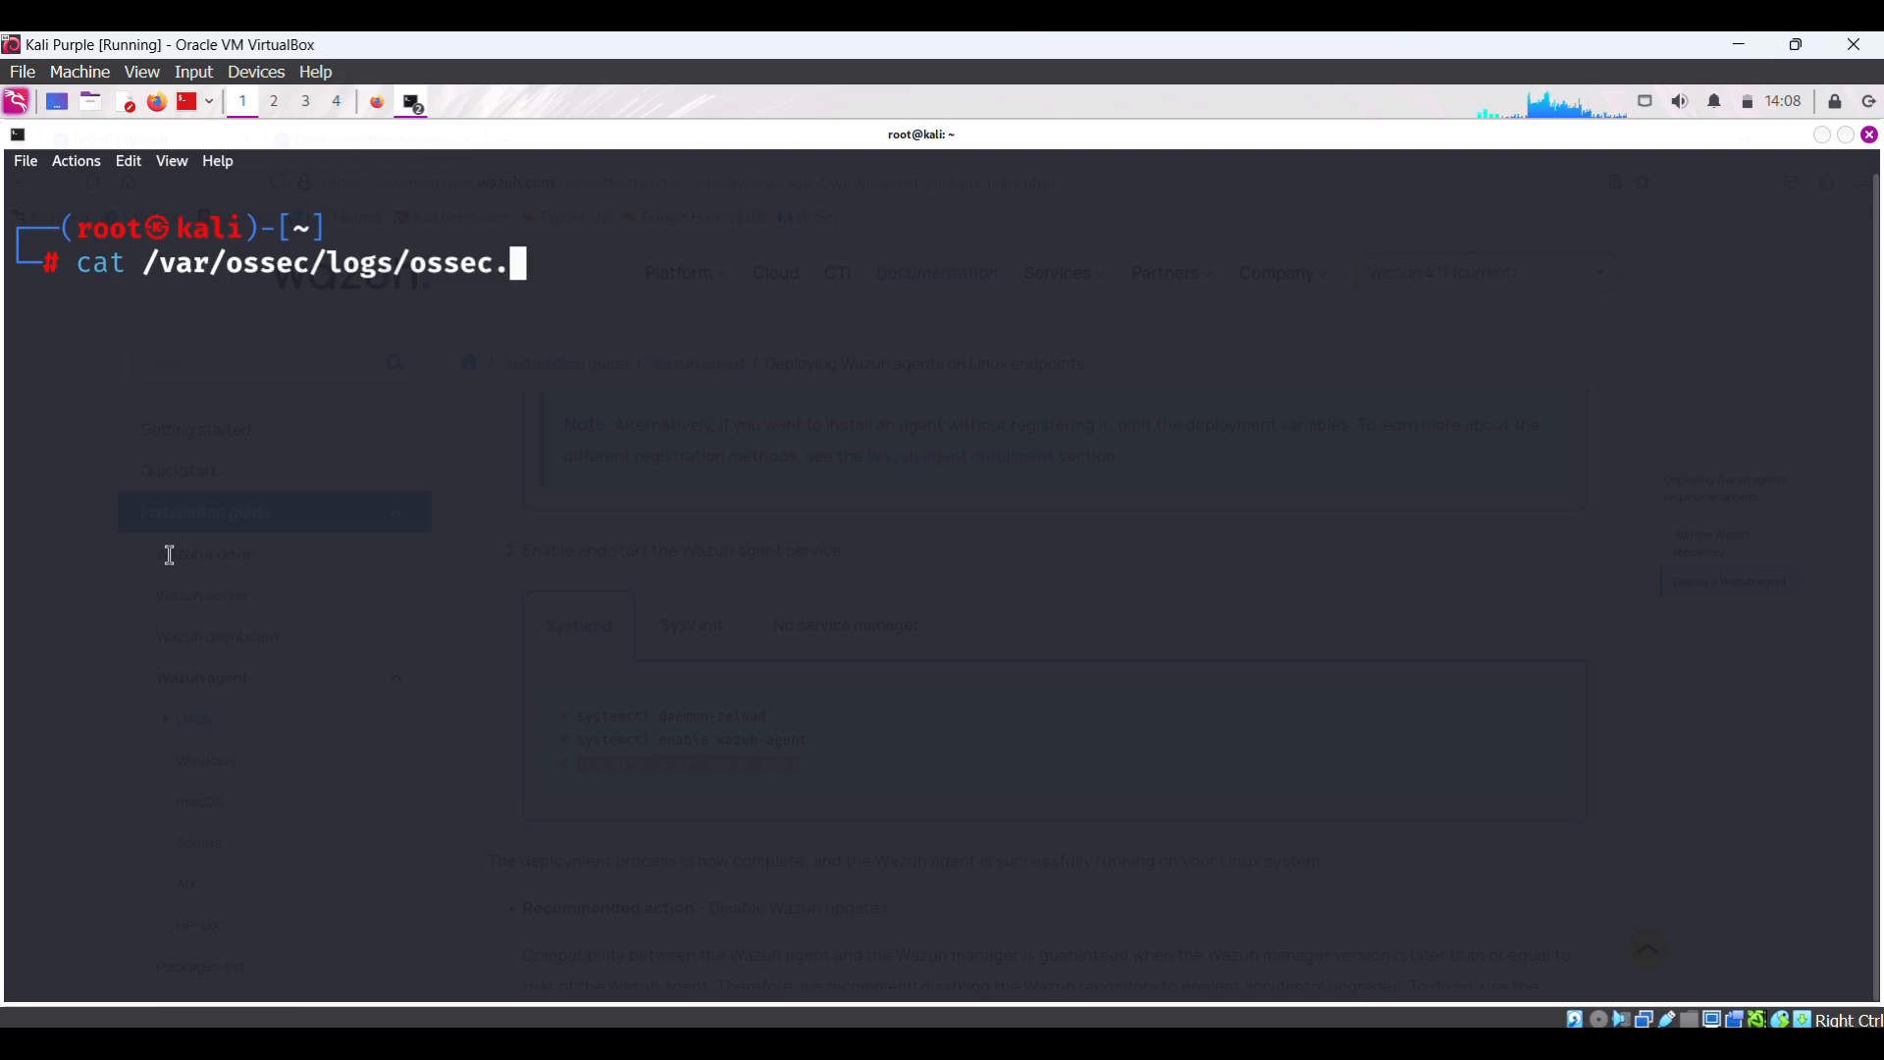
{"action": "key", "text": "Return"}
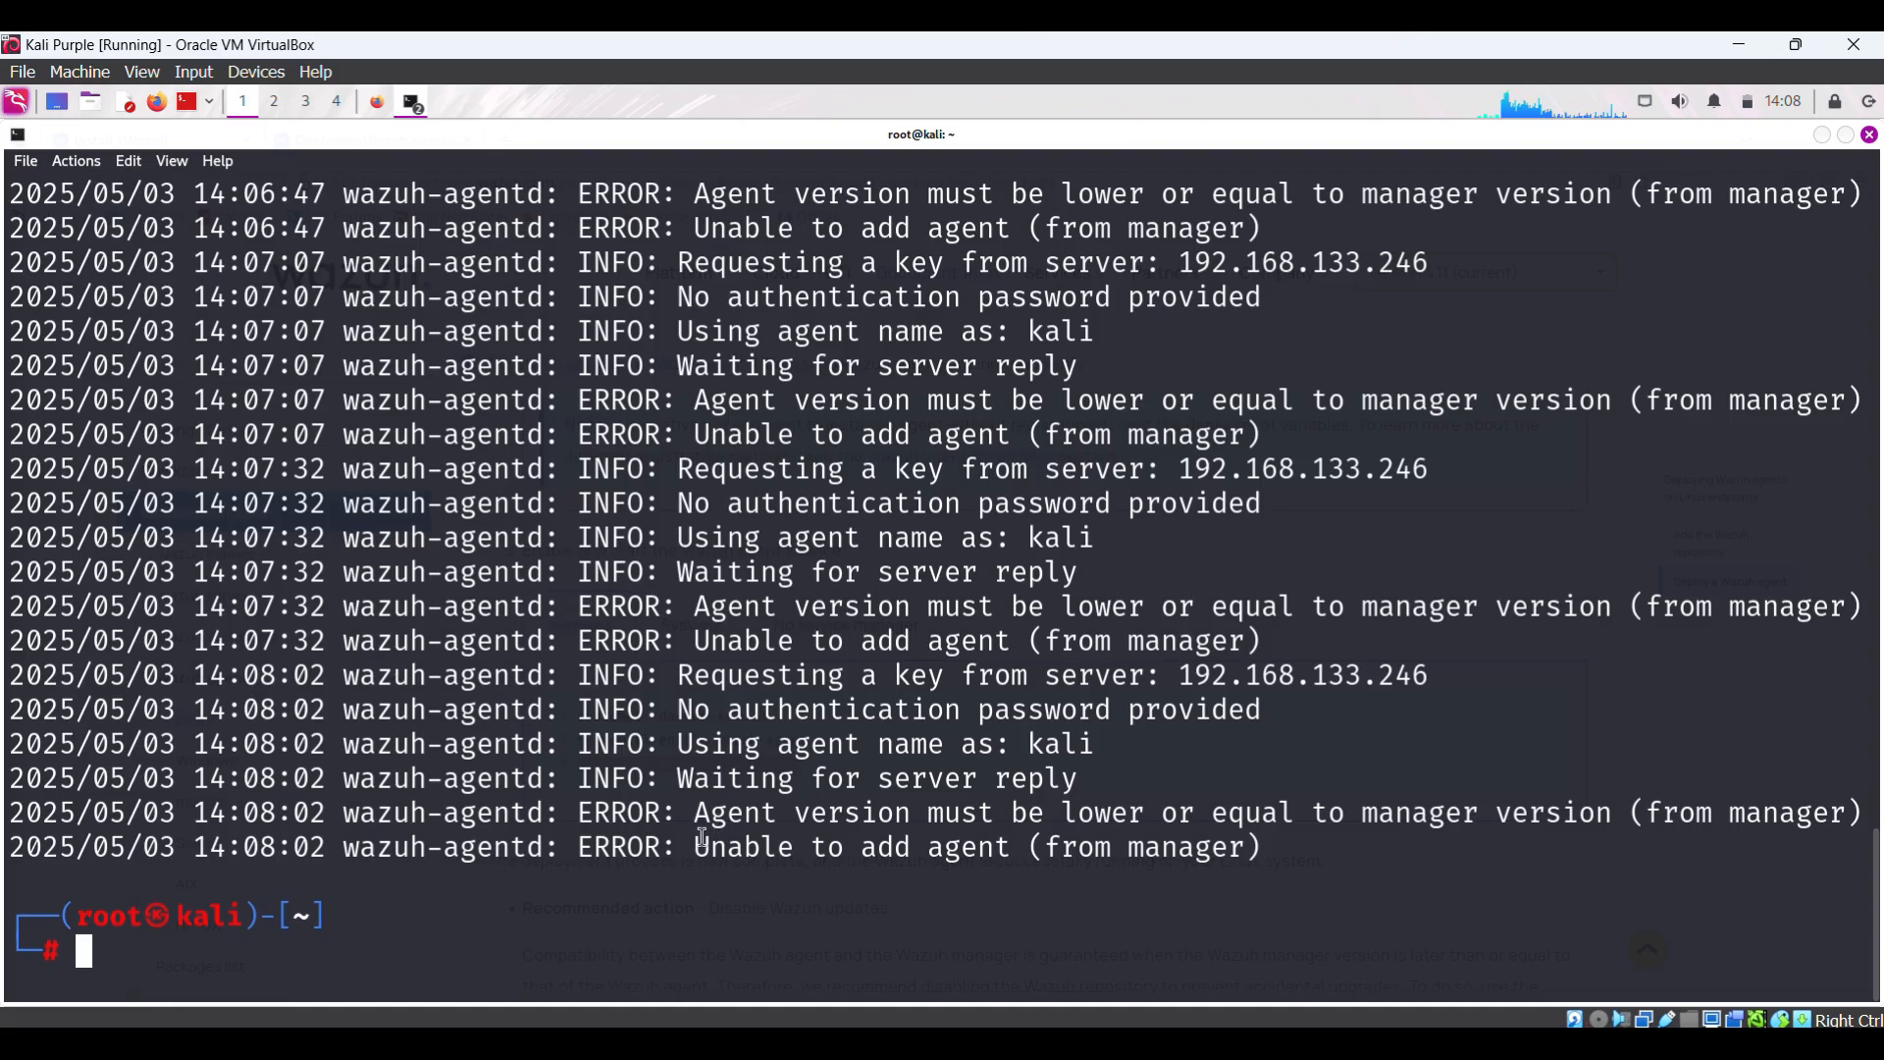
{"action": "left_click_drag", "start_coordinate": [703, 840], "coordinate": [1015, 847]}
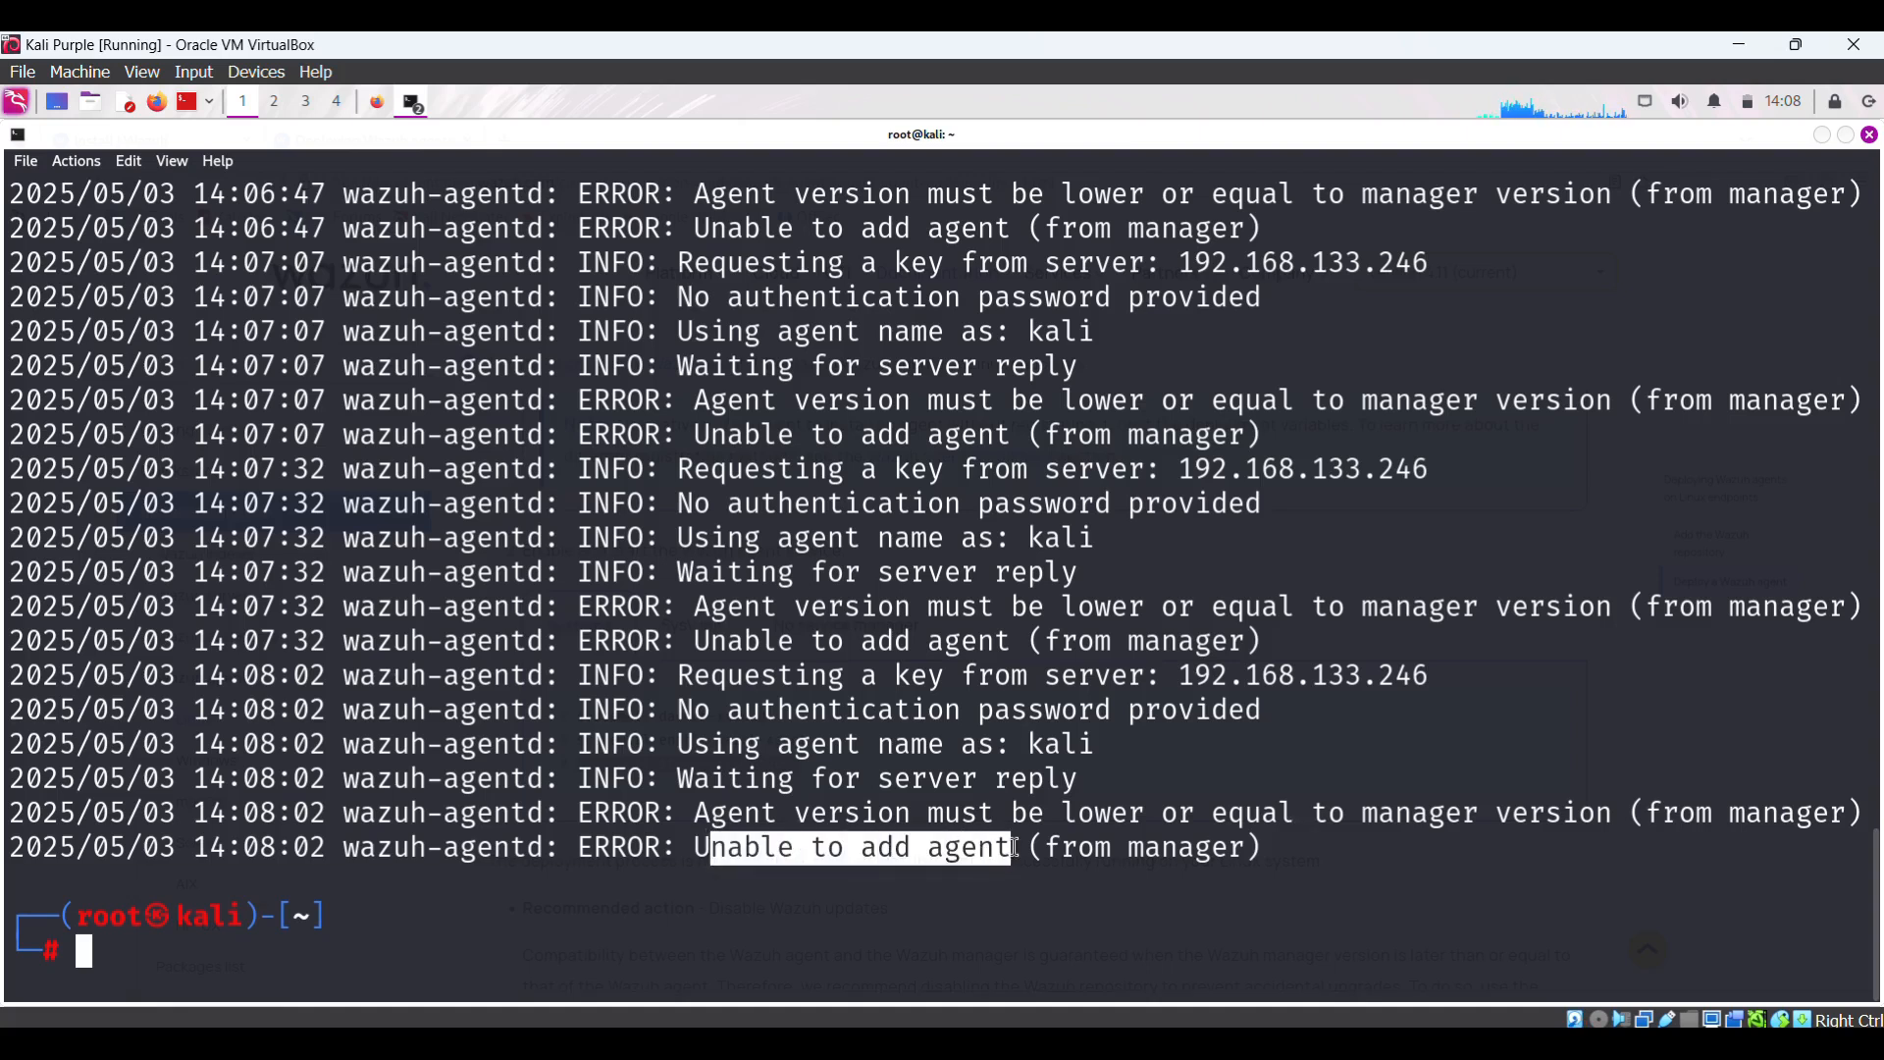
{"action": "left_click_drag", "start_coordinate": [810, 847], "coordinate": [1095, 881]}
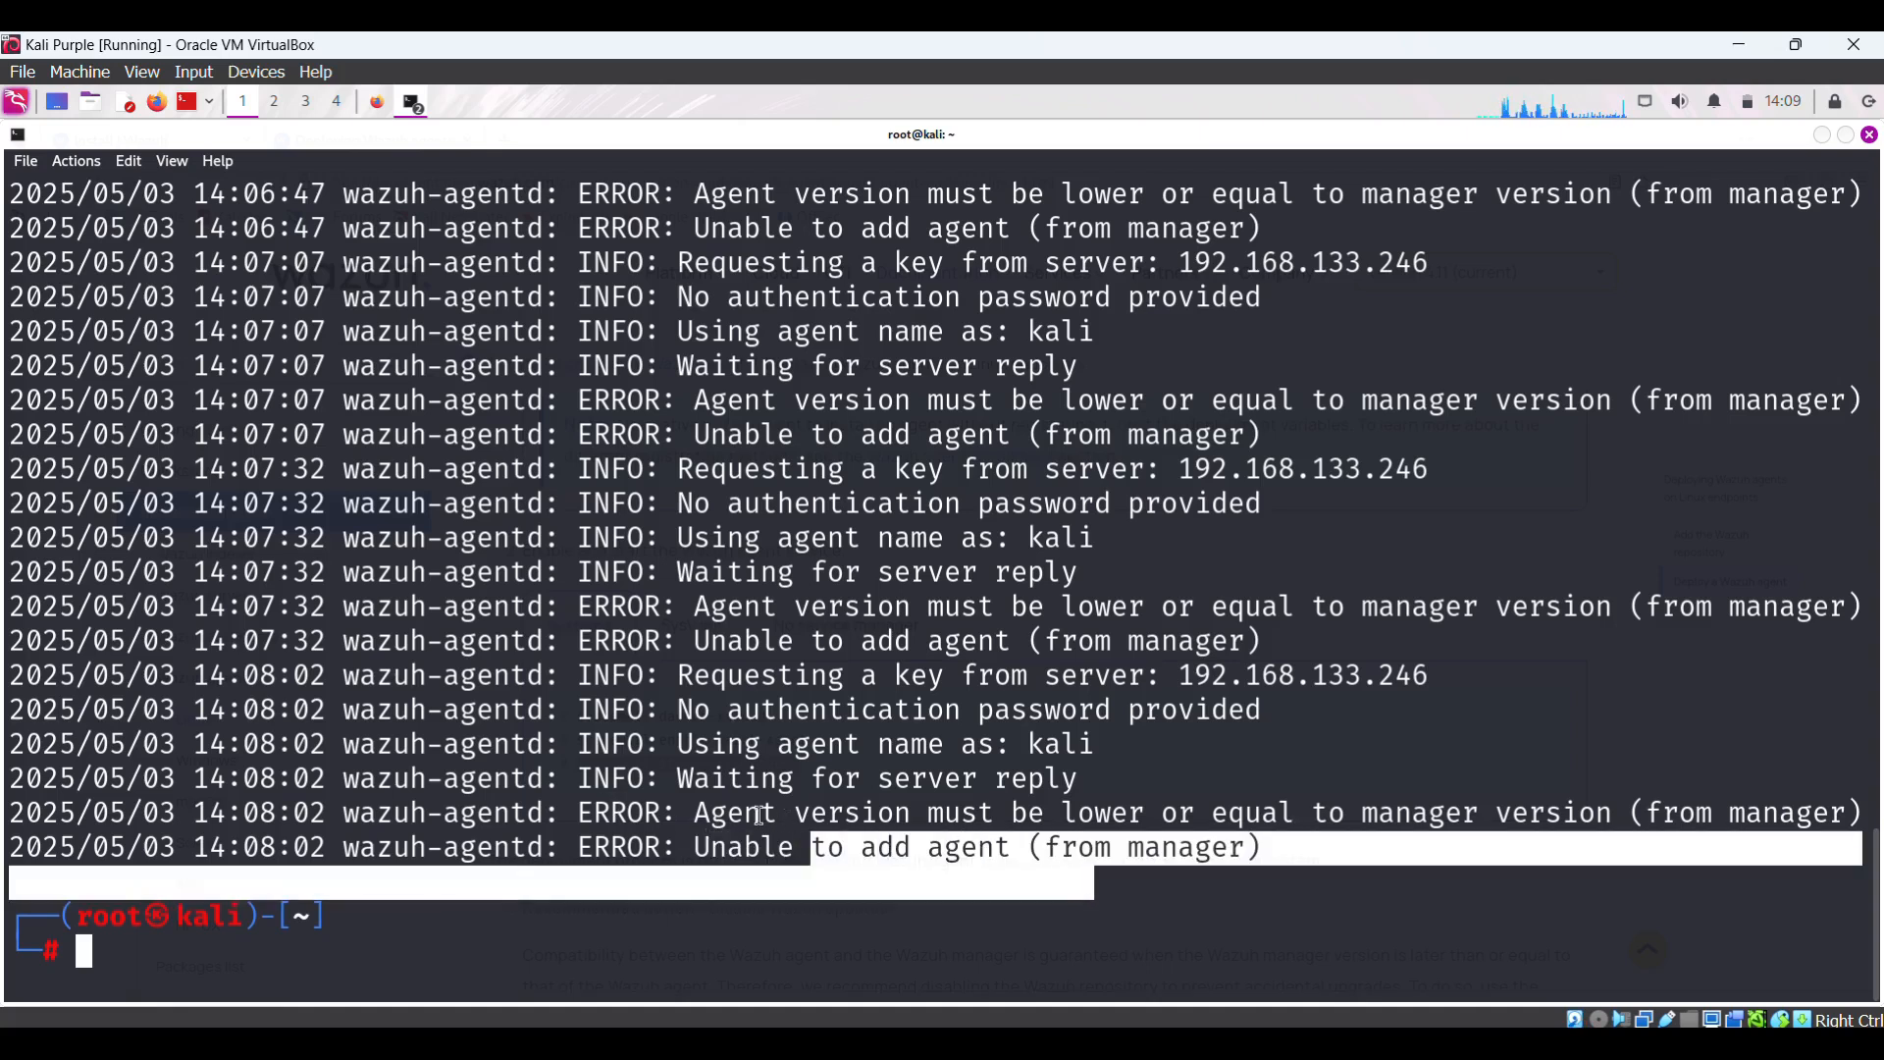
{"action": "left_click_drag", "start_coordinate": [609, 815], "coordinate": [1668, 816]}
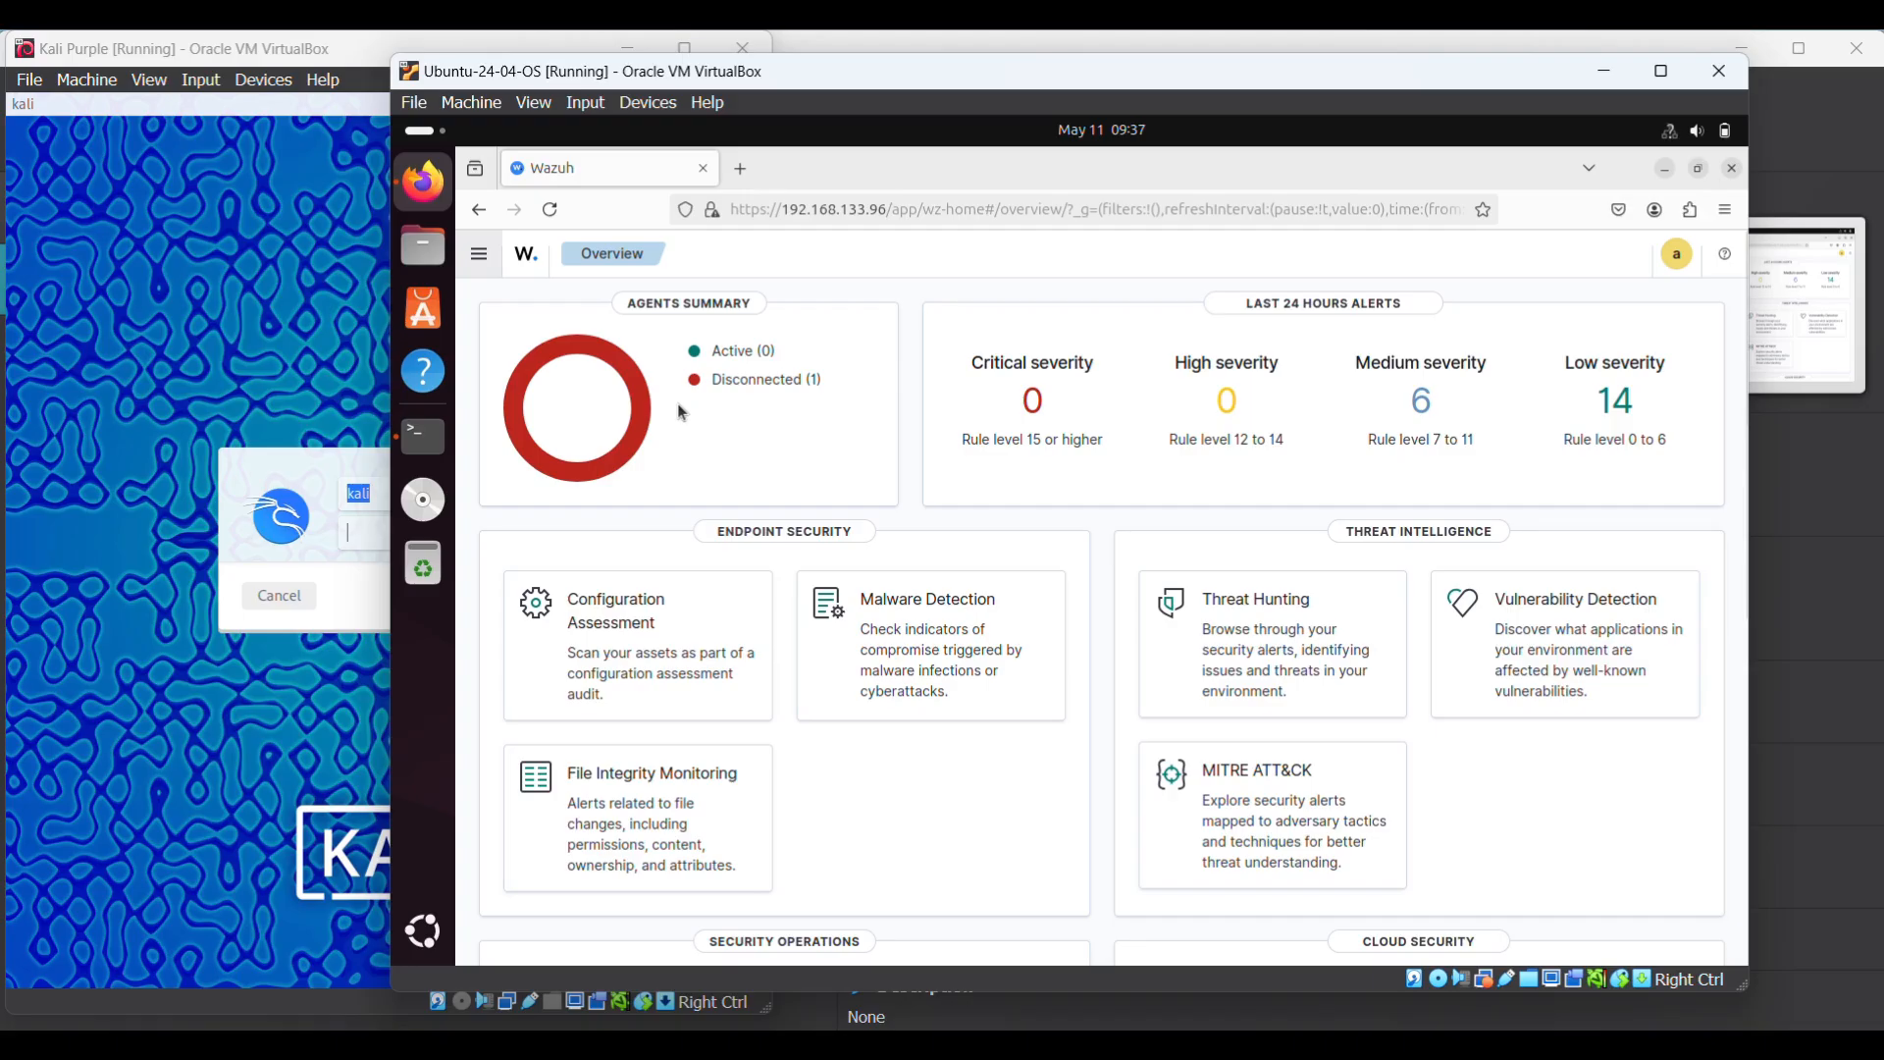
- Log into the Kali Purple VM with its password and move the Ubuntu dashboard window aside
{"action": "left_click", "coordinate": [298, 337]}
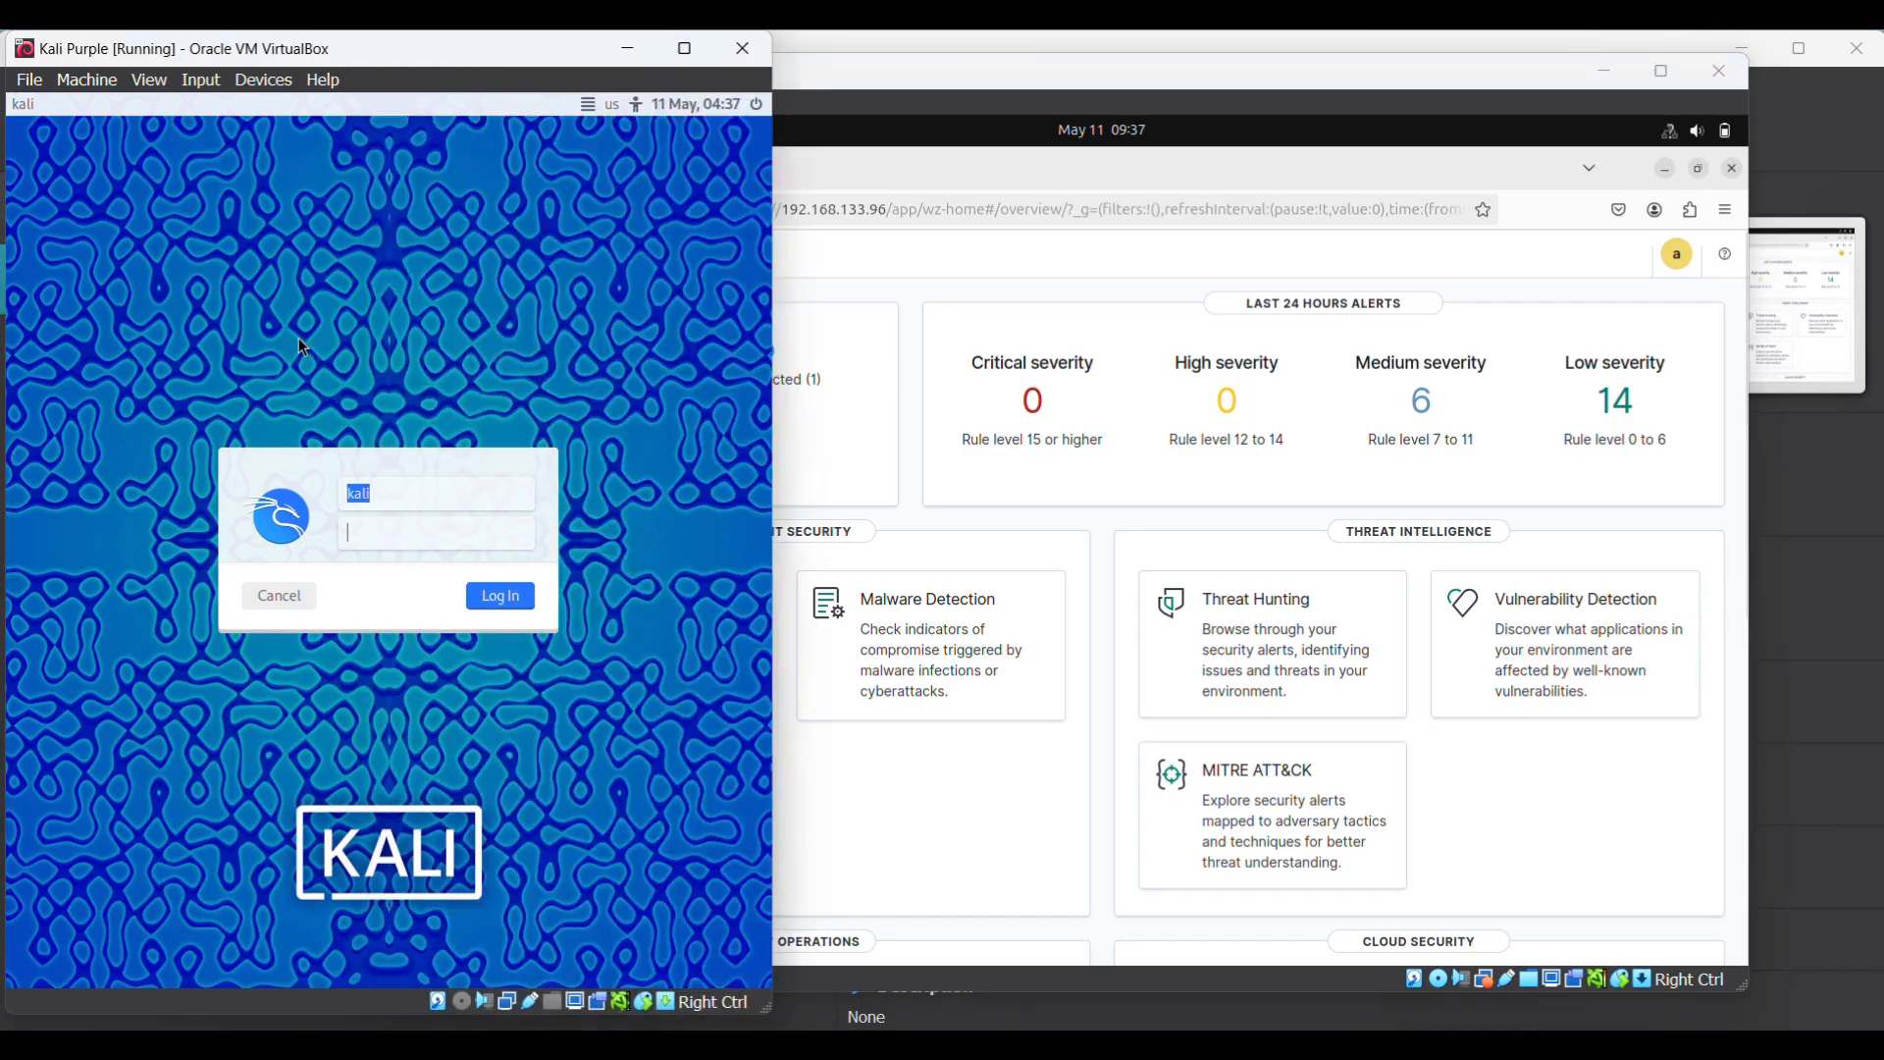
{"action": "left_click", "coordinate": [946, 293]}
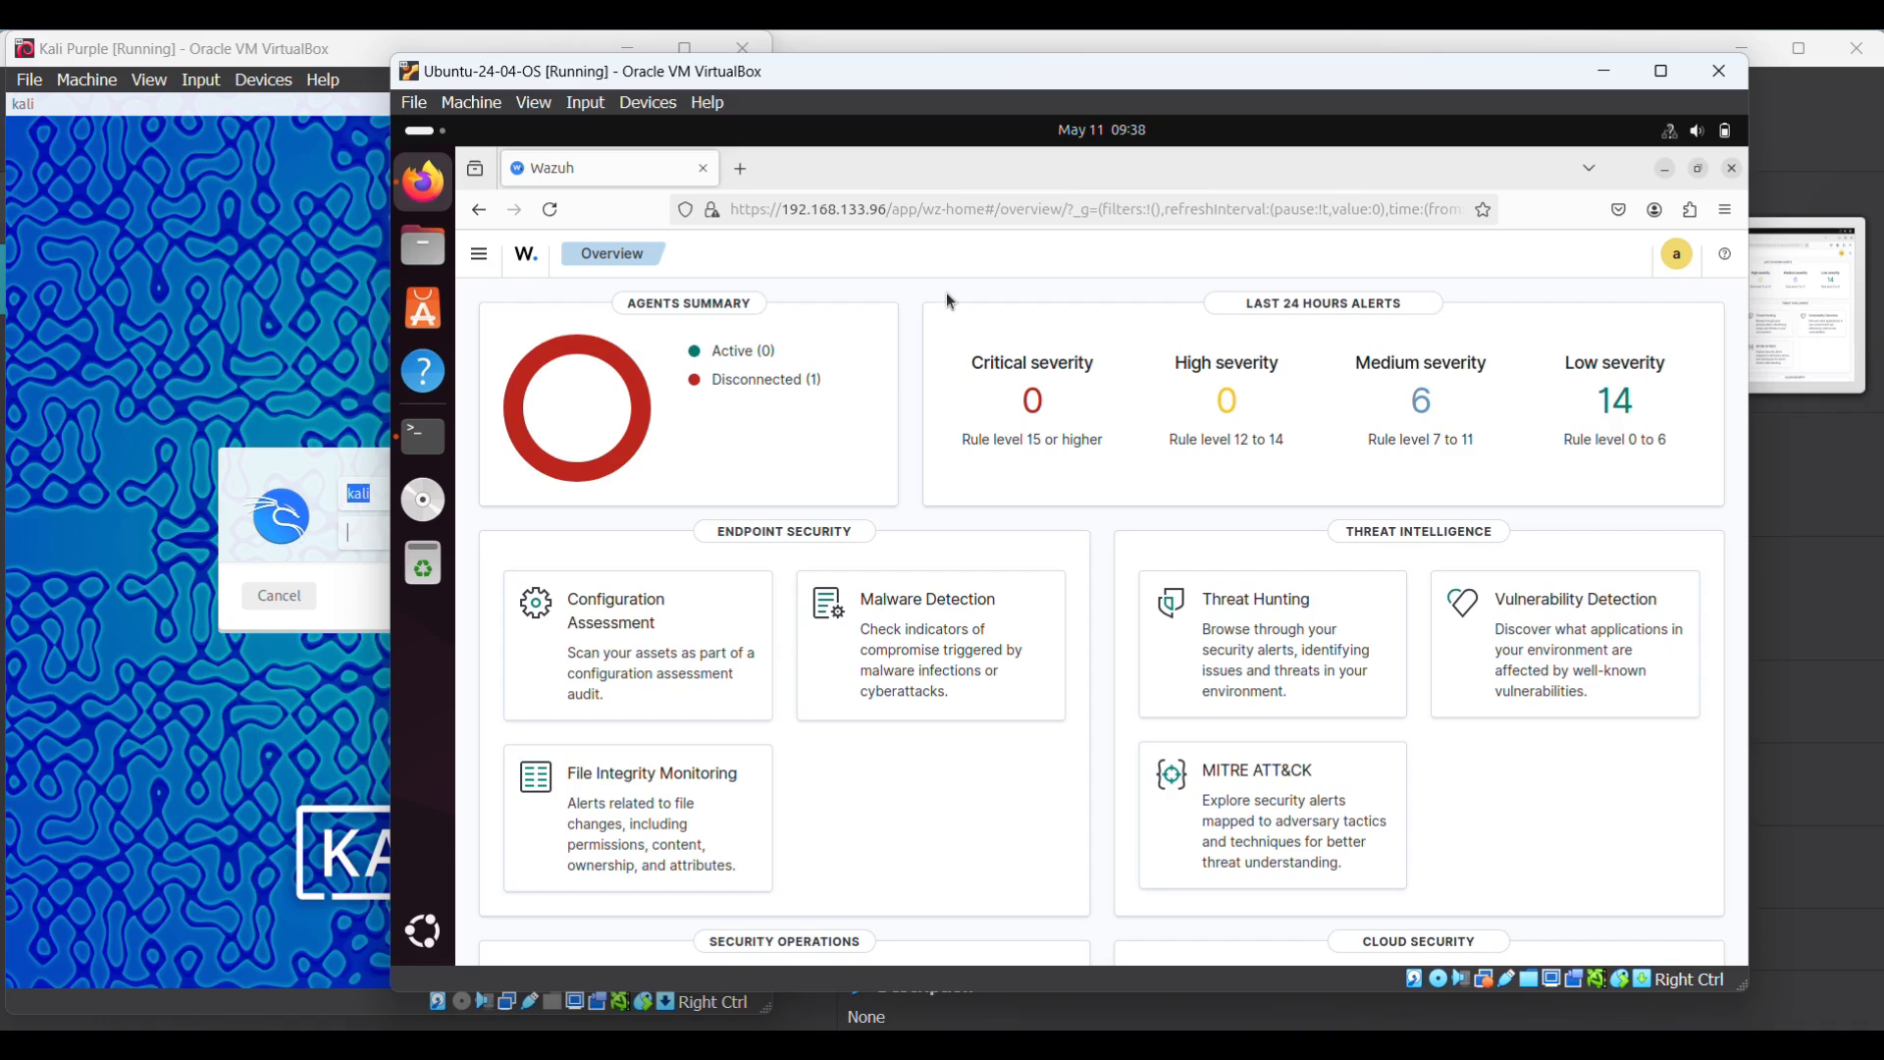
{"action": "left_click", "coordinate": [290, 506]}
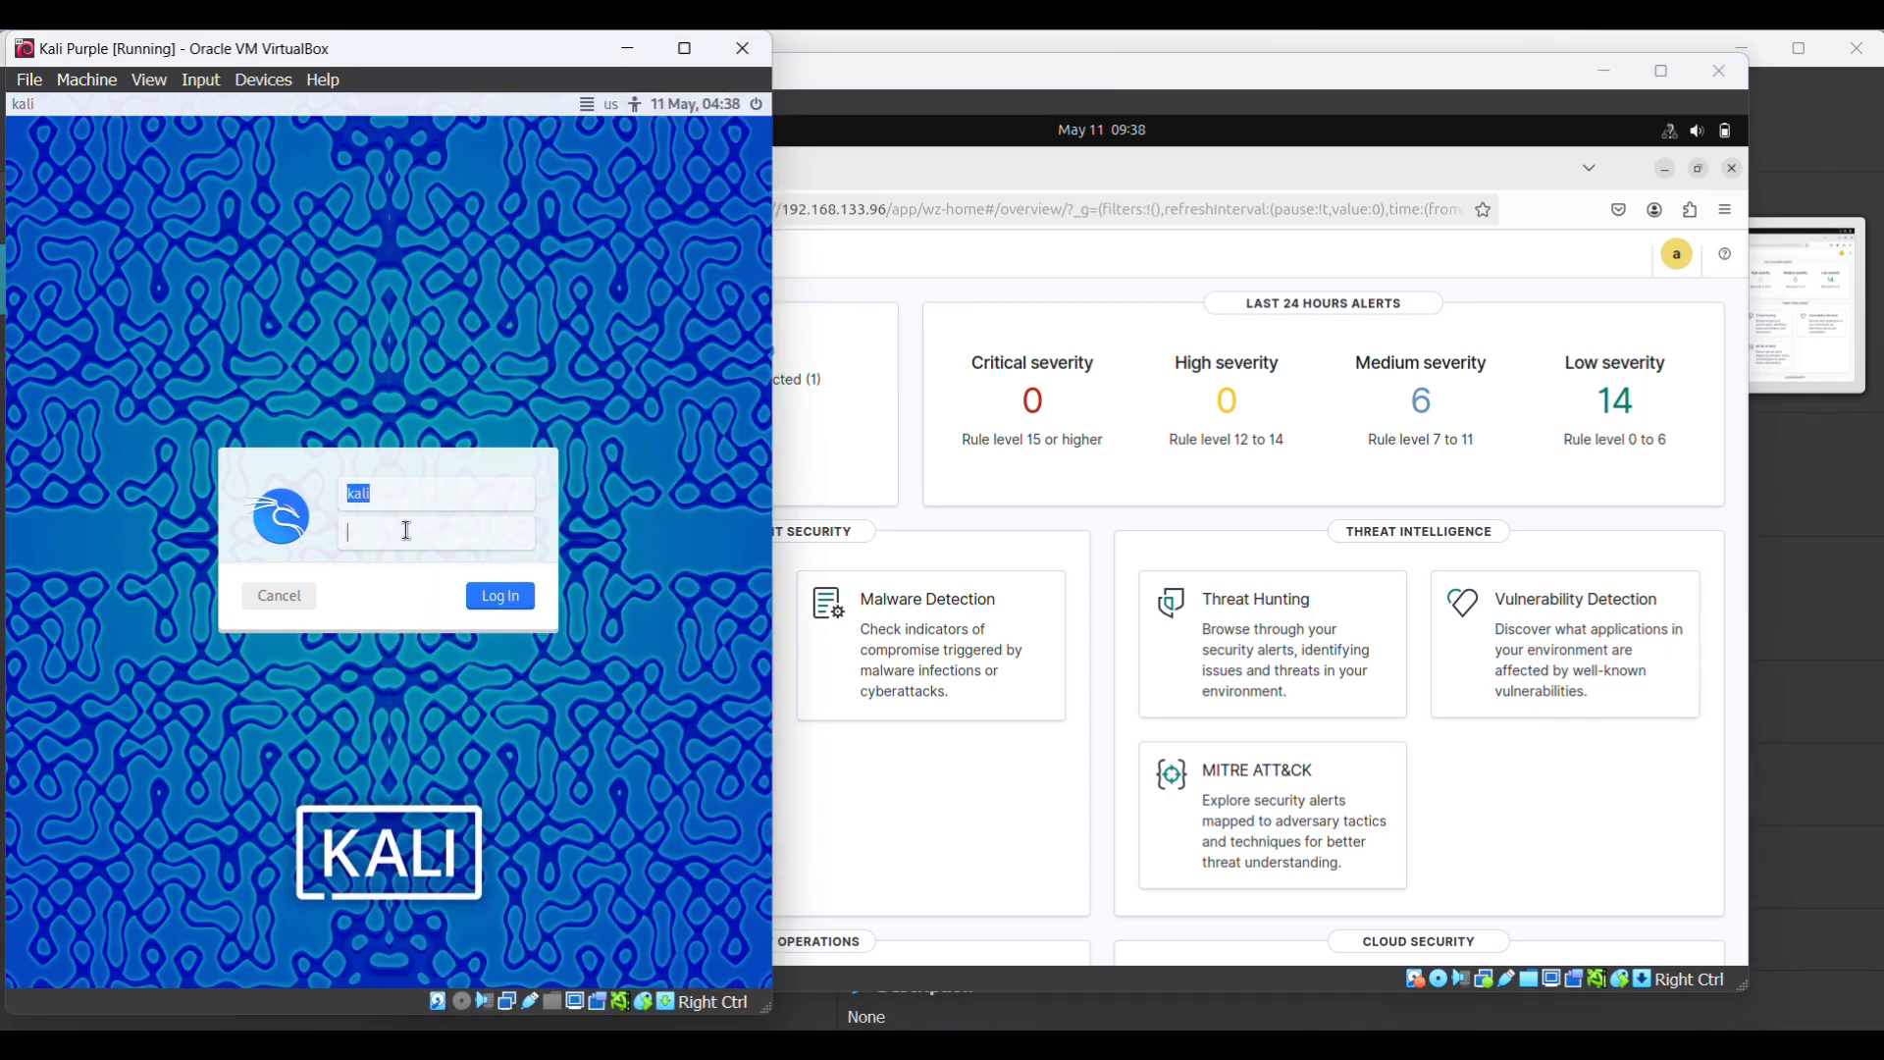
{"action": "type", "text": "kali"}
{"action": "key", "text": "Return"}
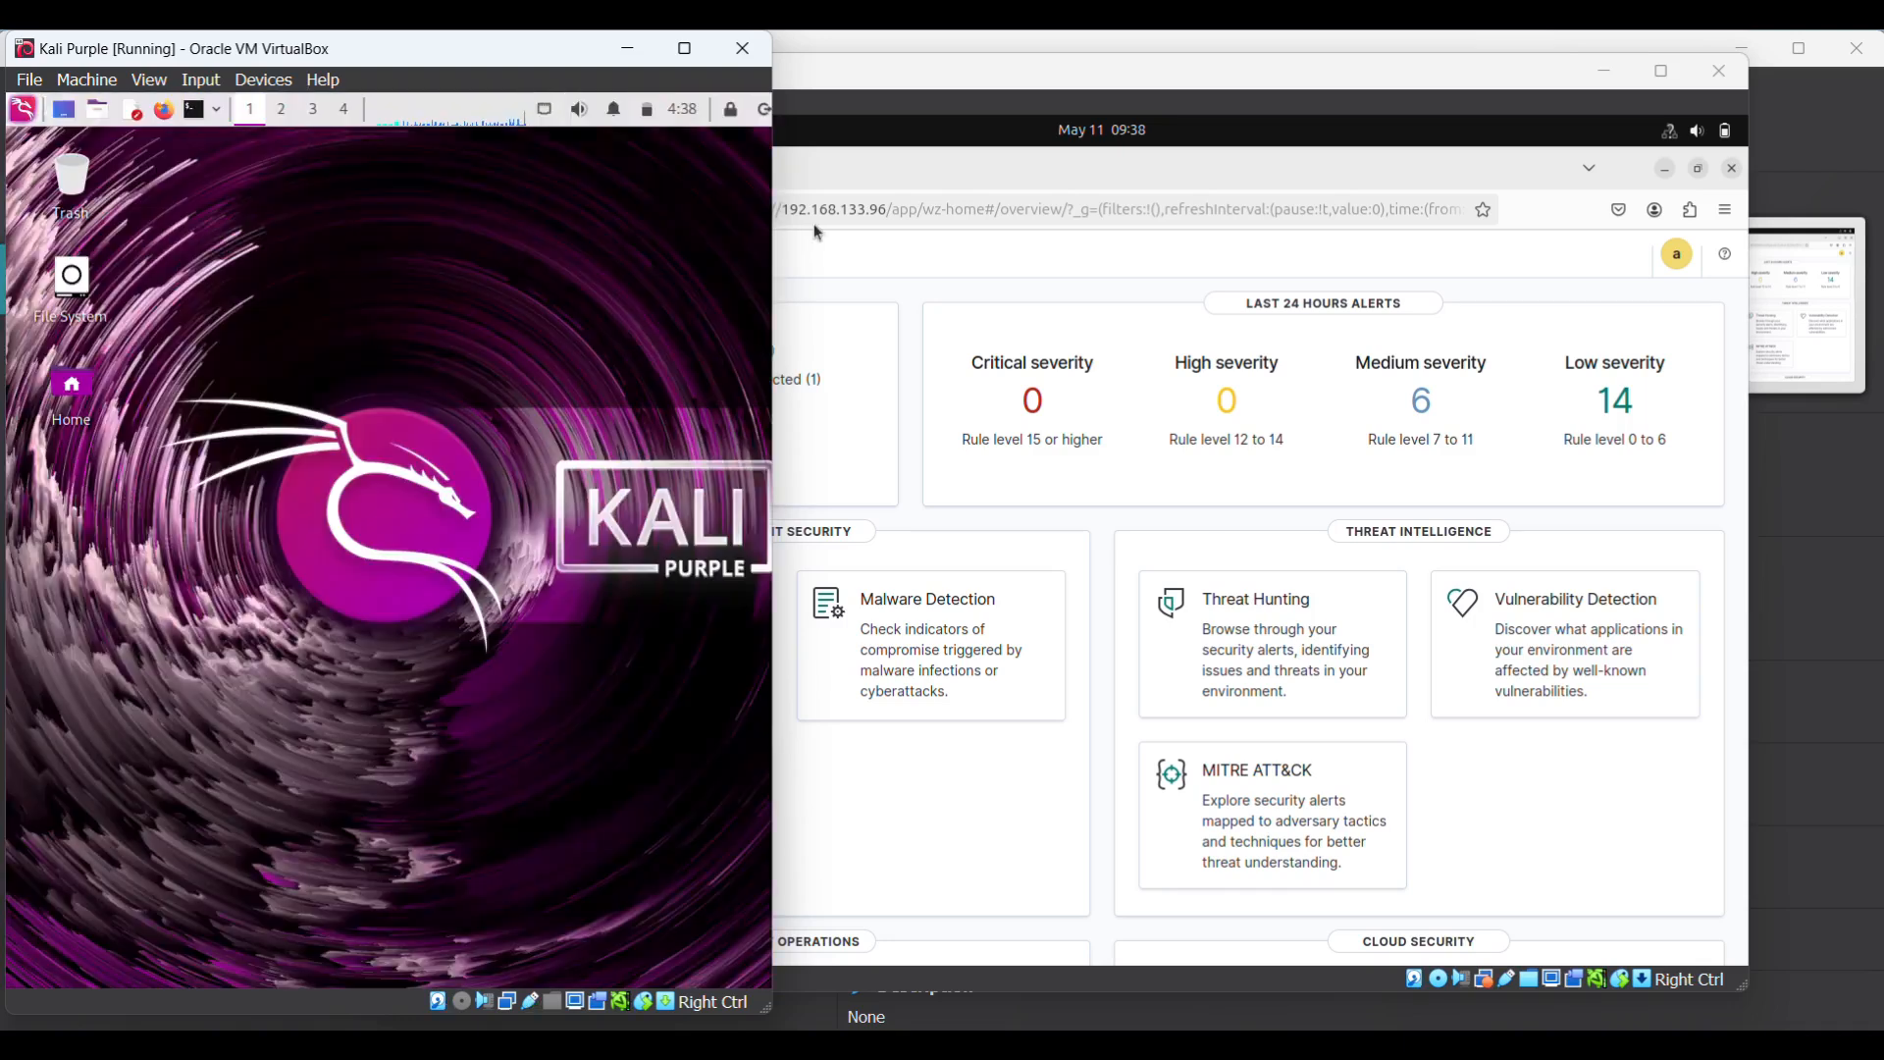
{"action": "left_click_drag", "start_coordinate": [1253, 68], "coordinate": [1384, 57]}
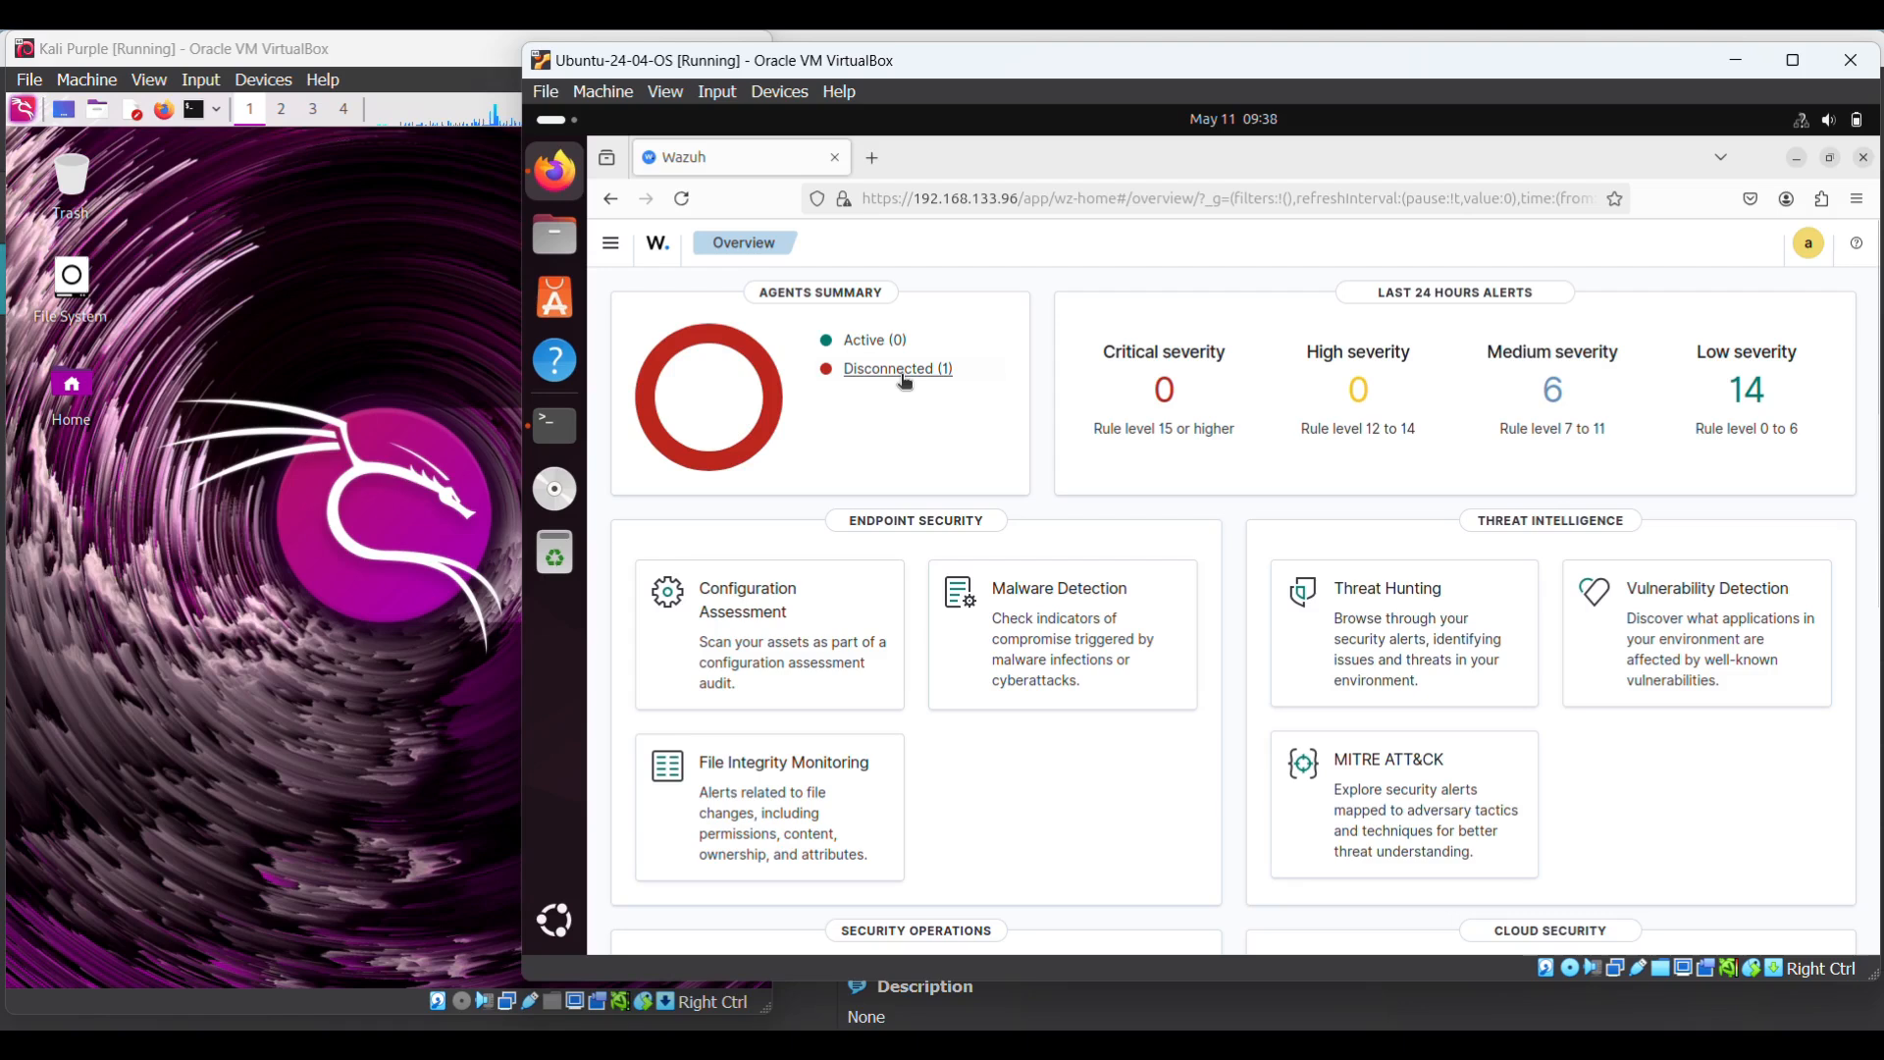
{"action": "left_click", "coordinate": [265, 452]}
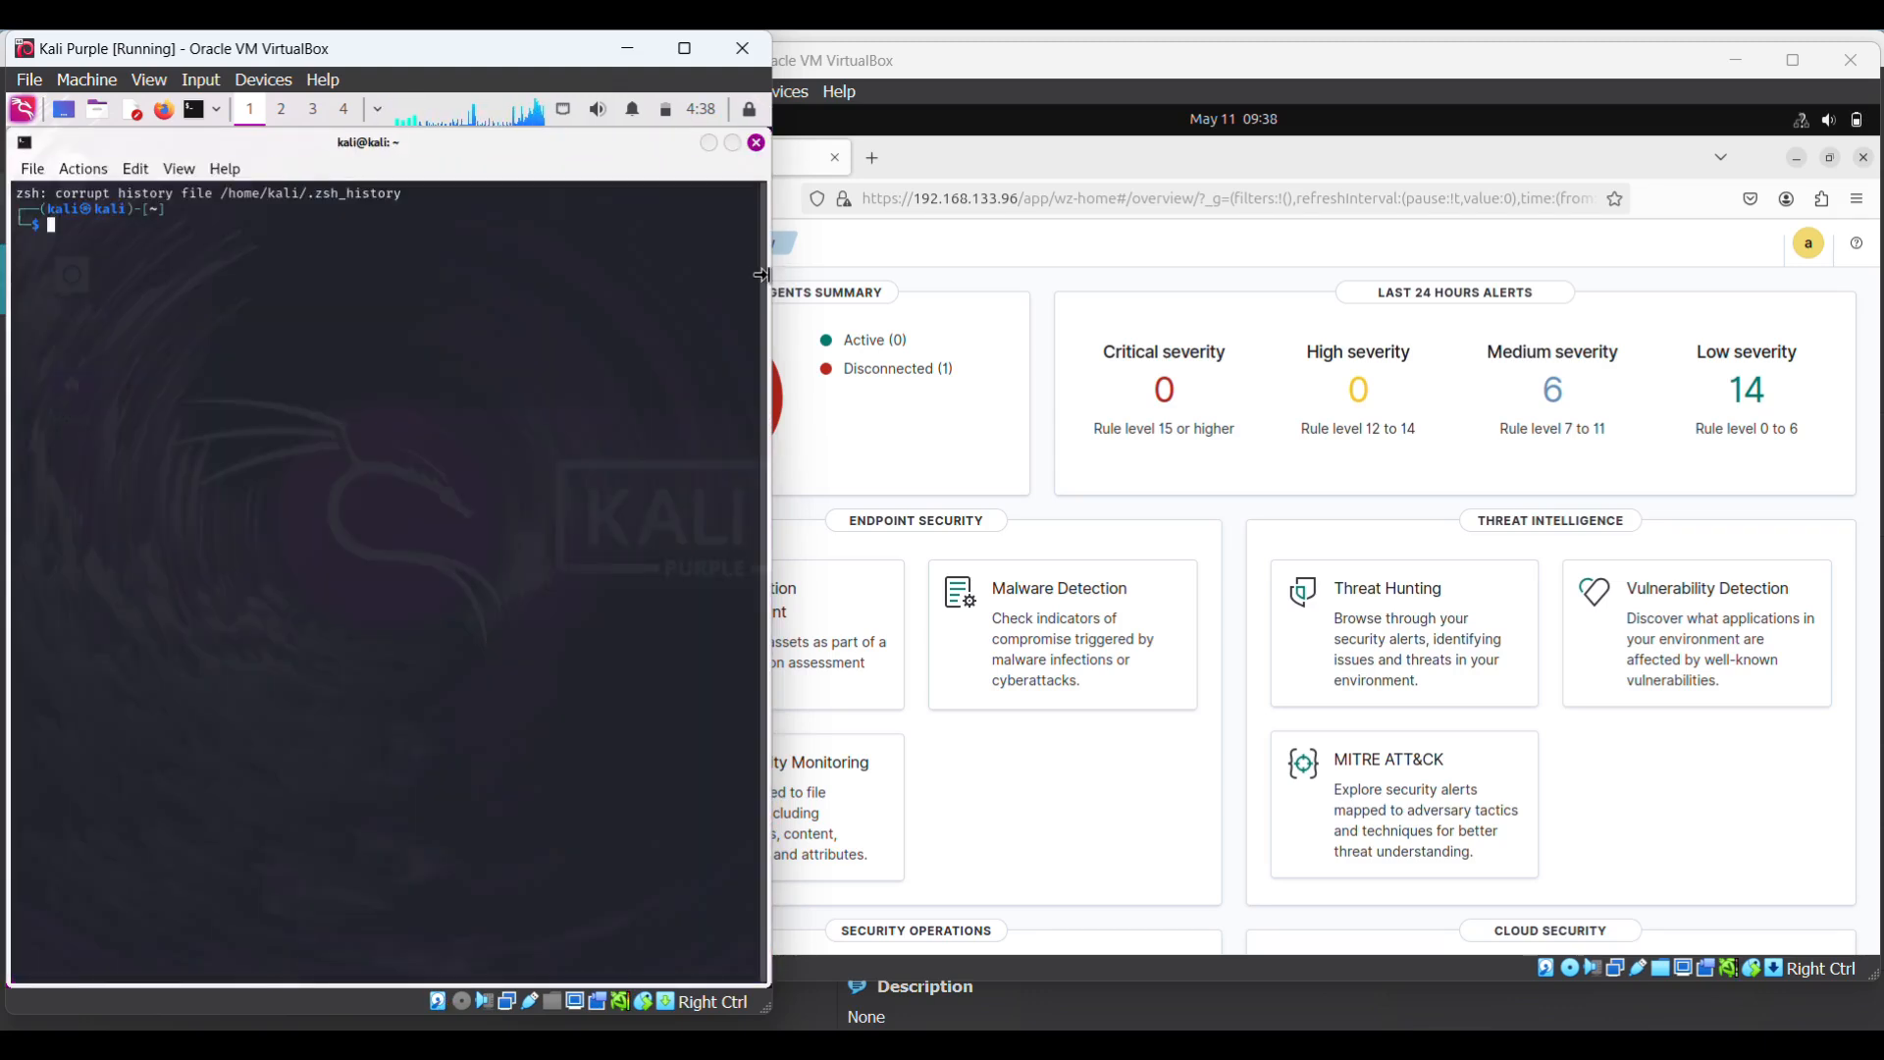
- Widen the Kali window and run sudo /var/ossec/bin/wazuh-control restart with the sudo password
{"action": "left_click_drag", "start_coordinate": [775, 280], "coordinate": [946, 298]}
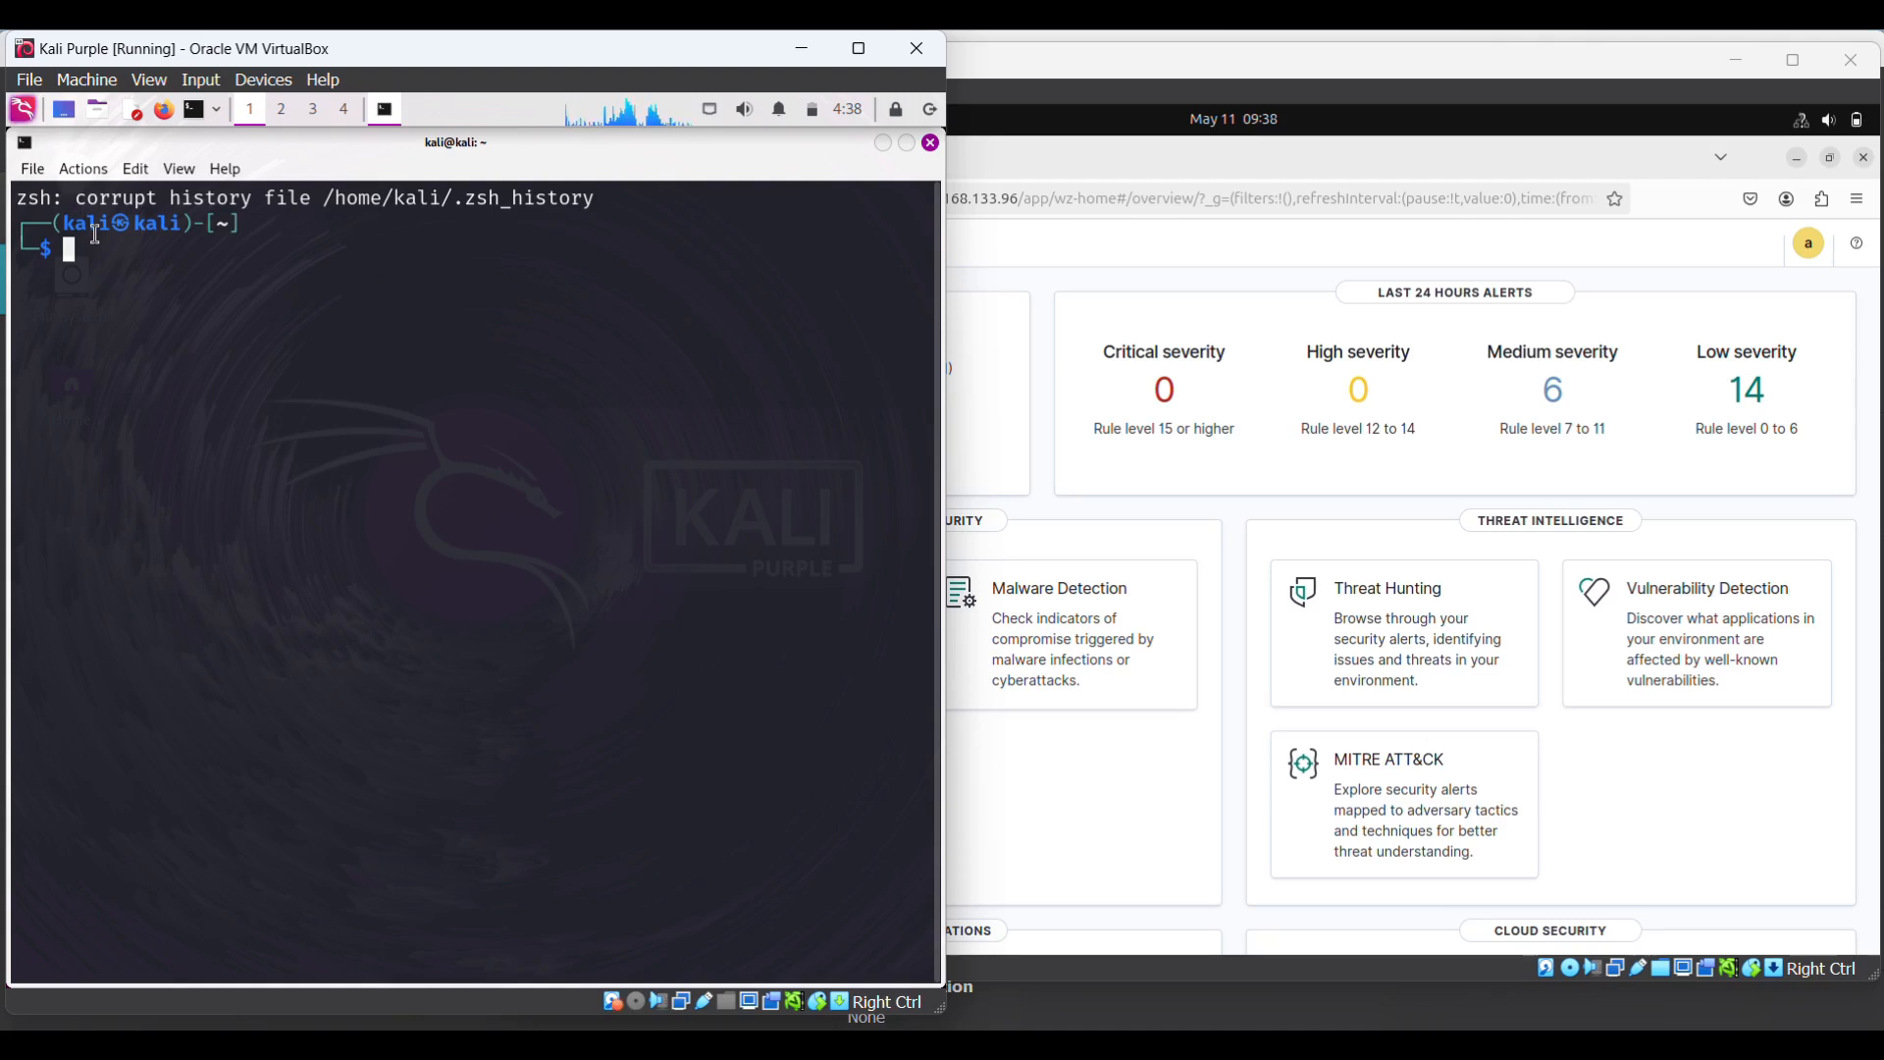
{"action": "type", "text": "sudo "}
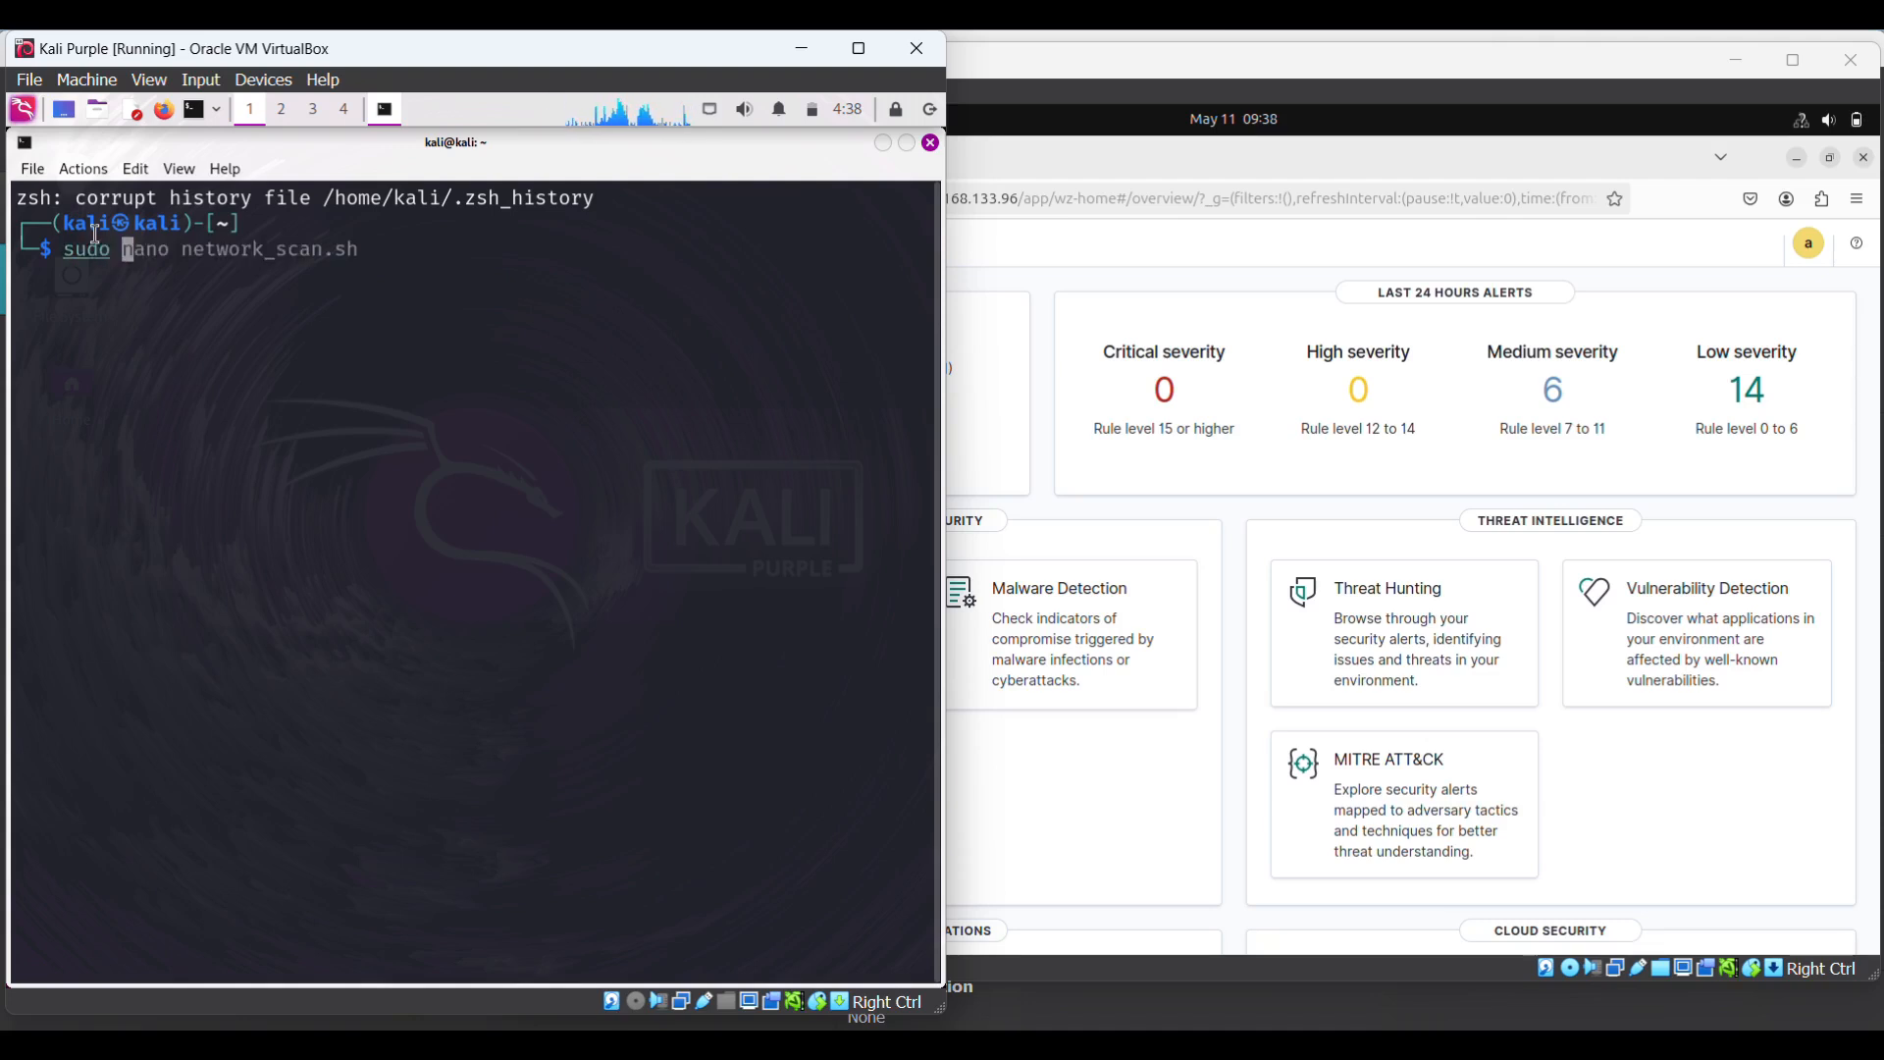
{"action": "type", "text": "/var/"}
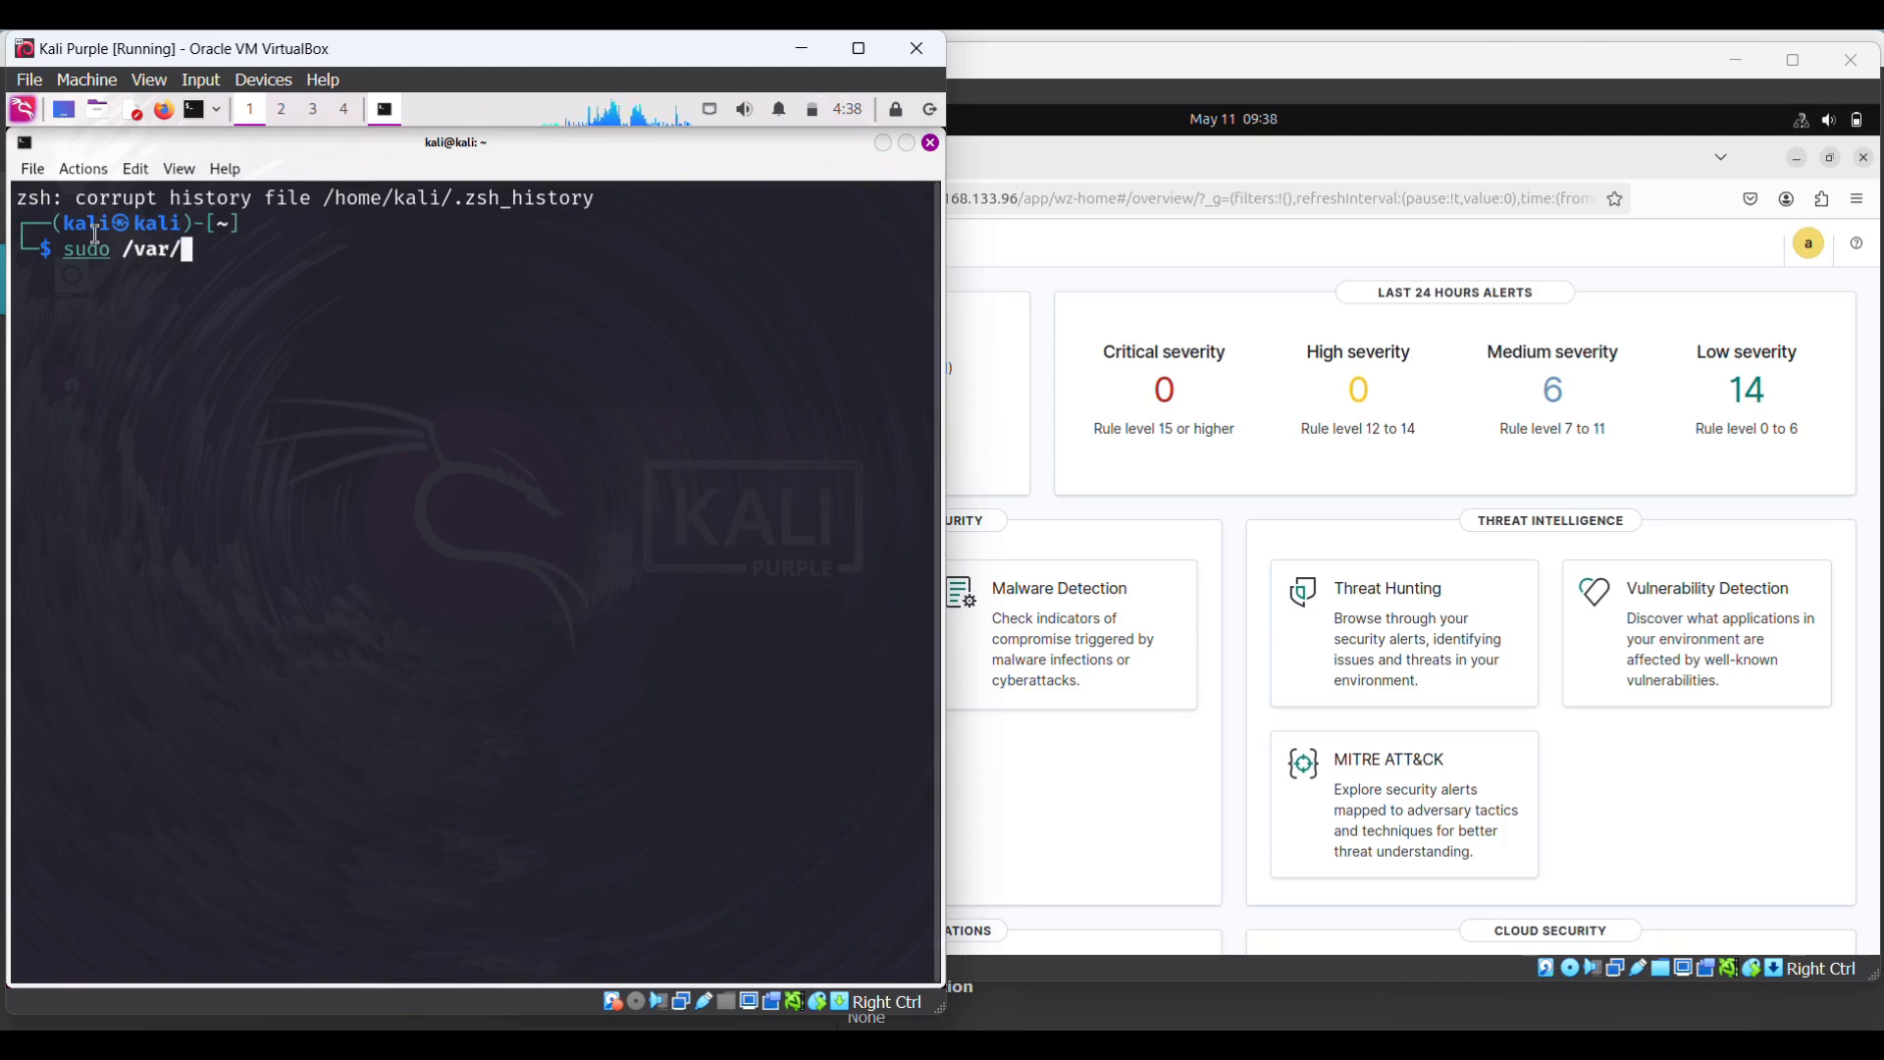
{"action": "type", "text": "ossec"}
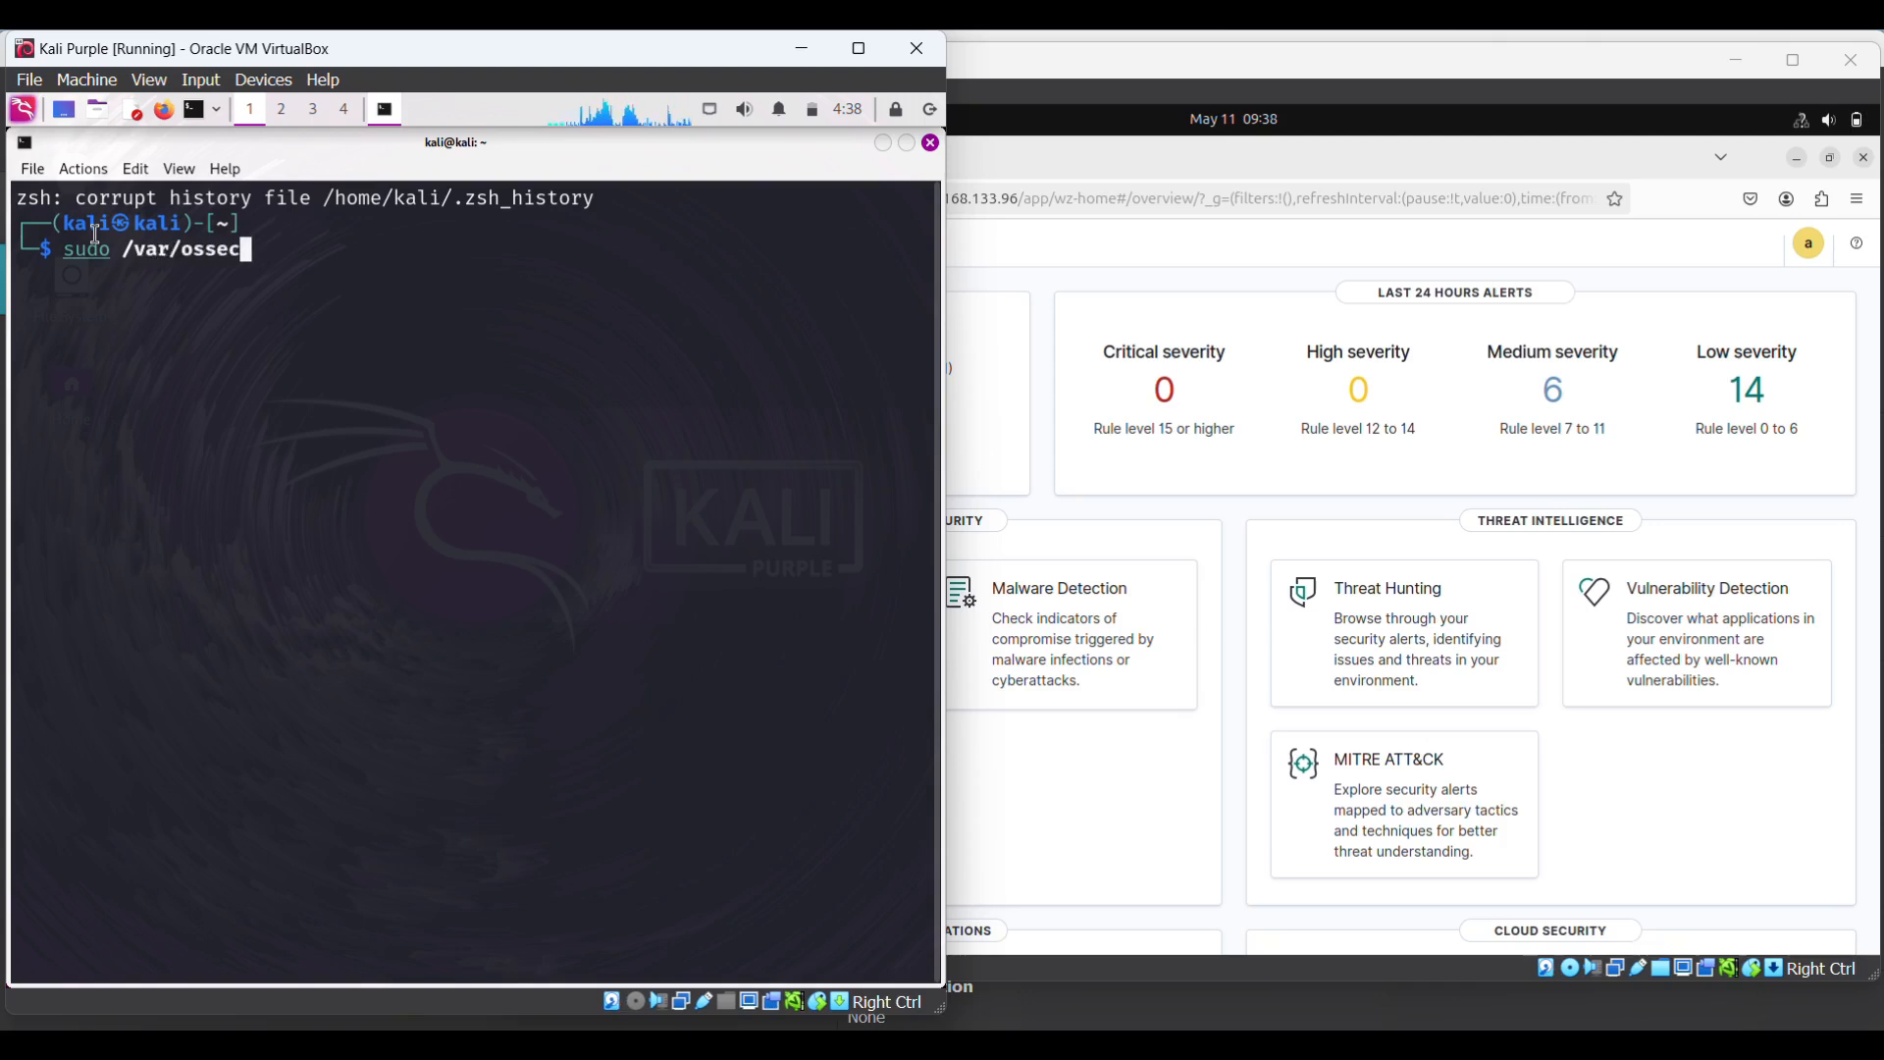
{"action": "type", "text": "/b"}
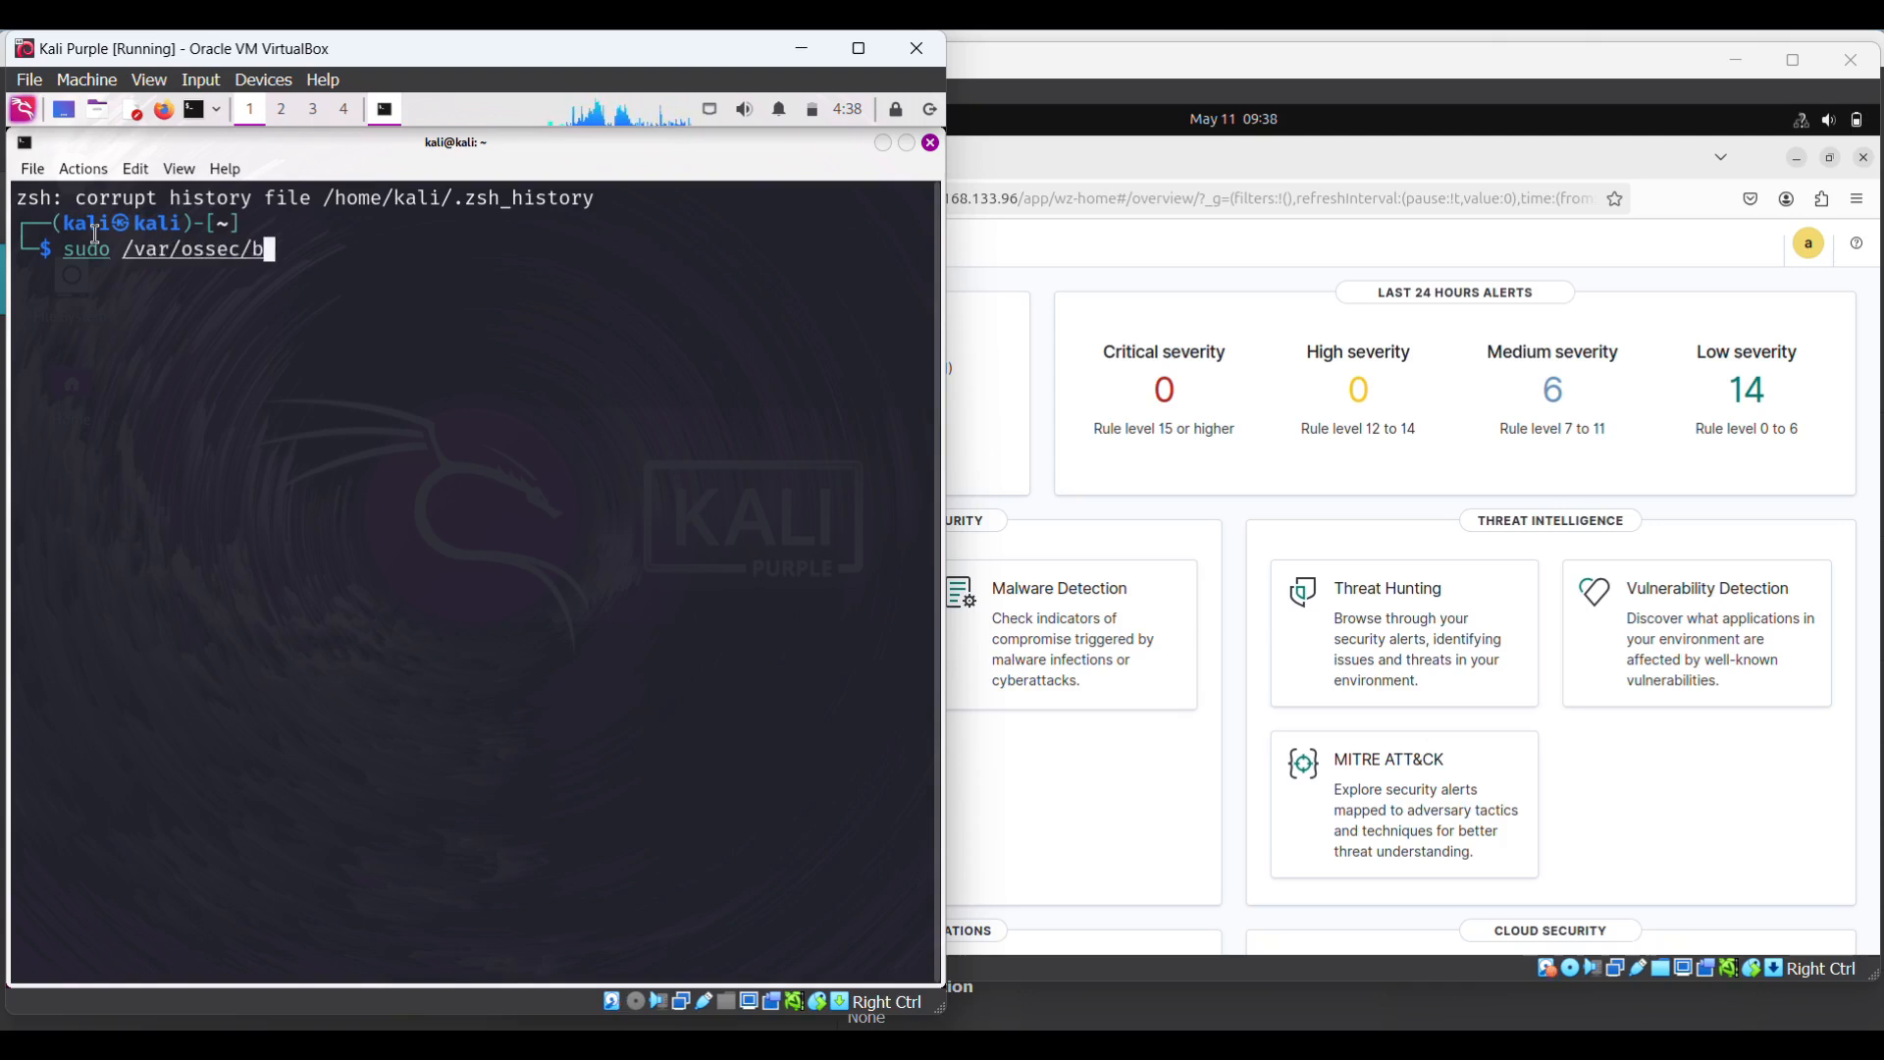
{"action": "type", "text": "in/wazuh"}
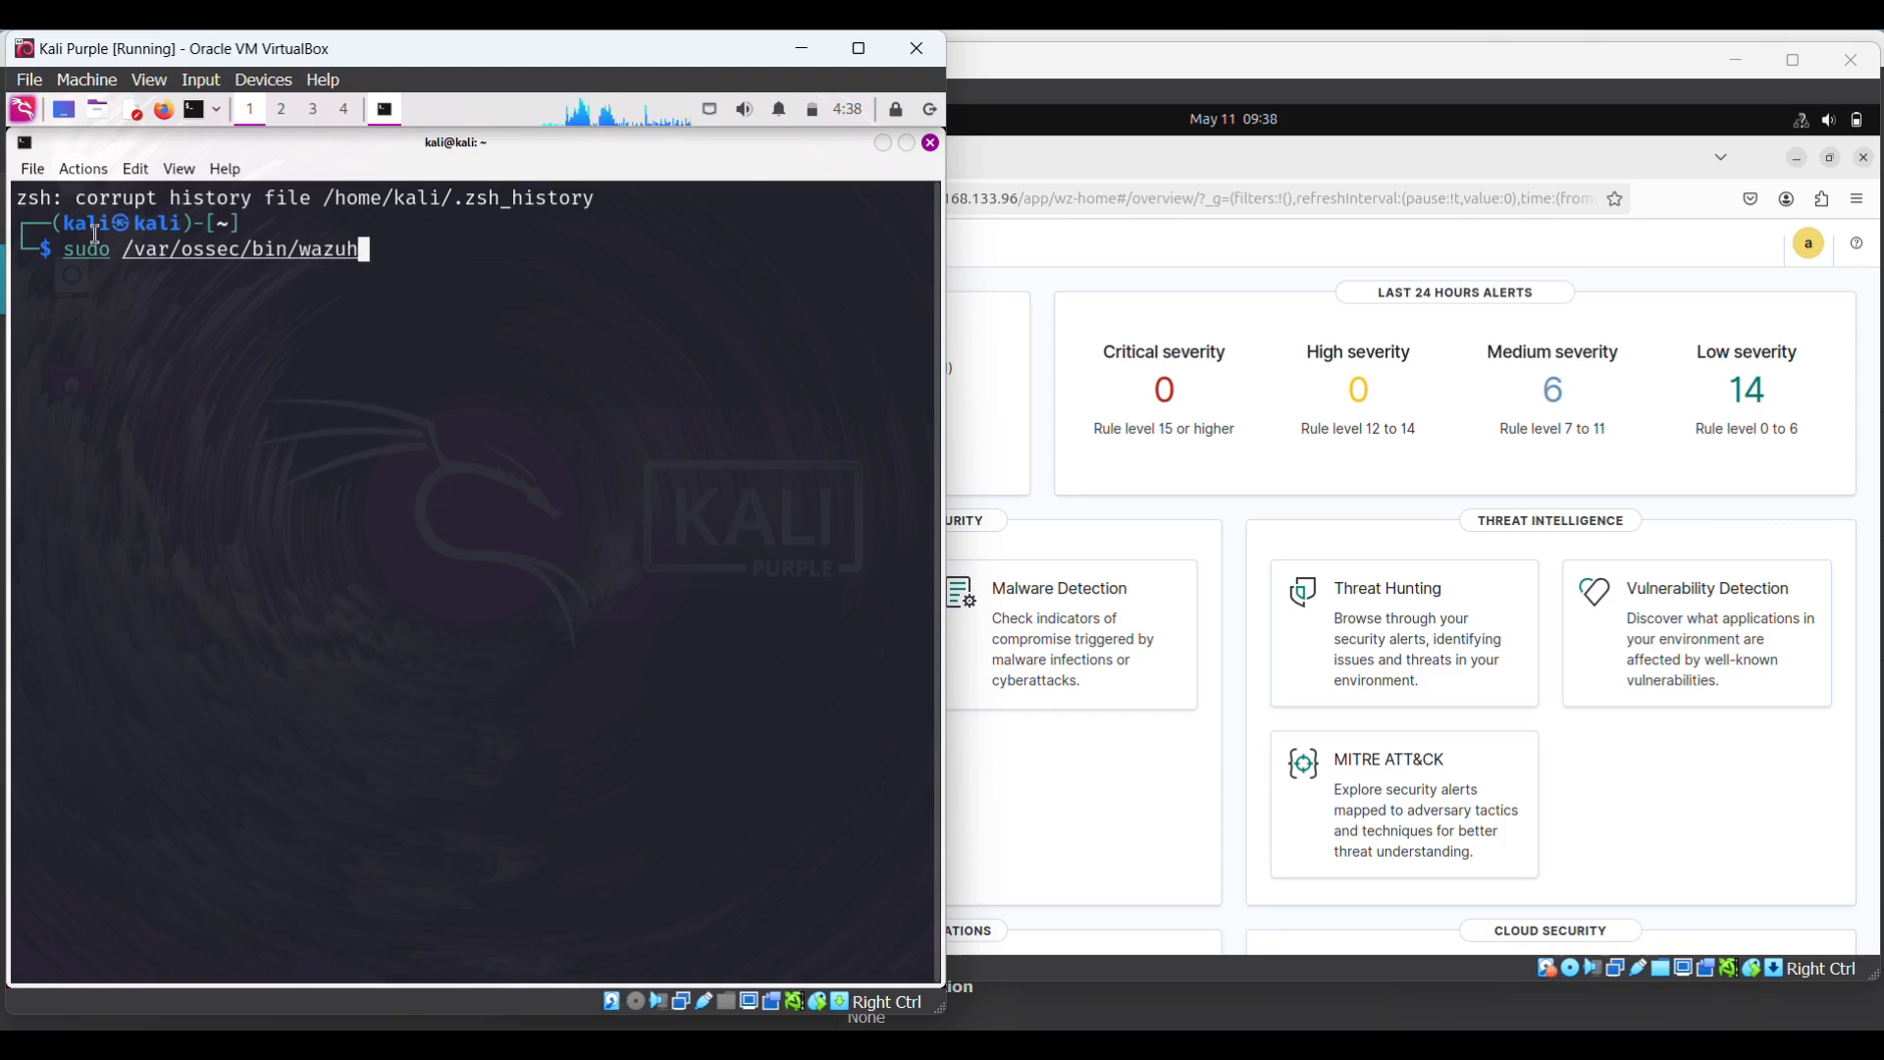
{"action": "type", "text": "-cont"}
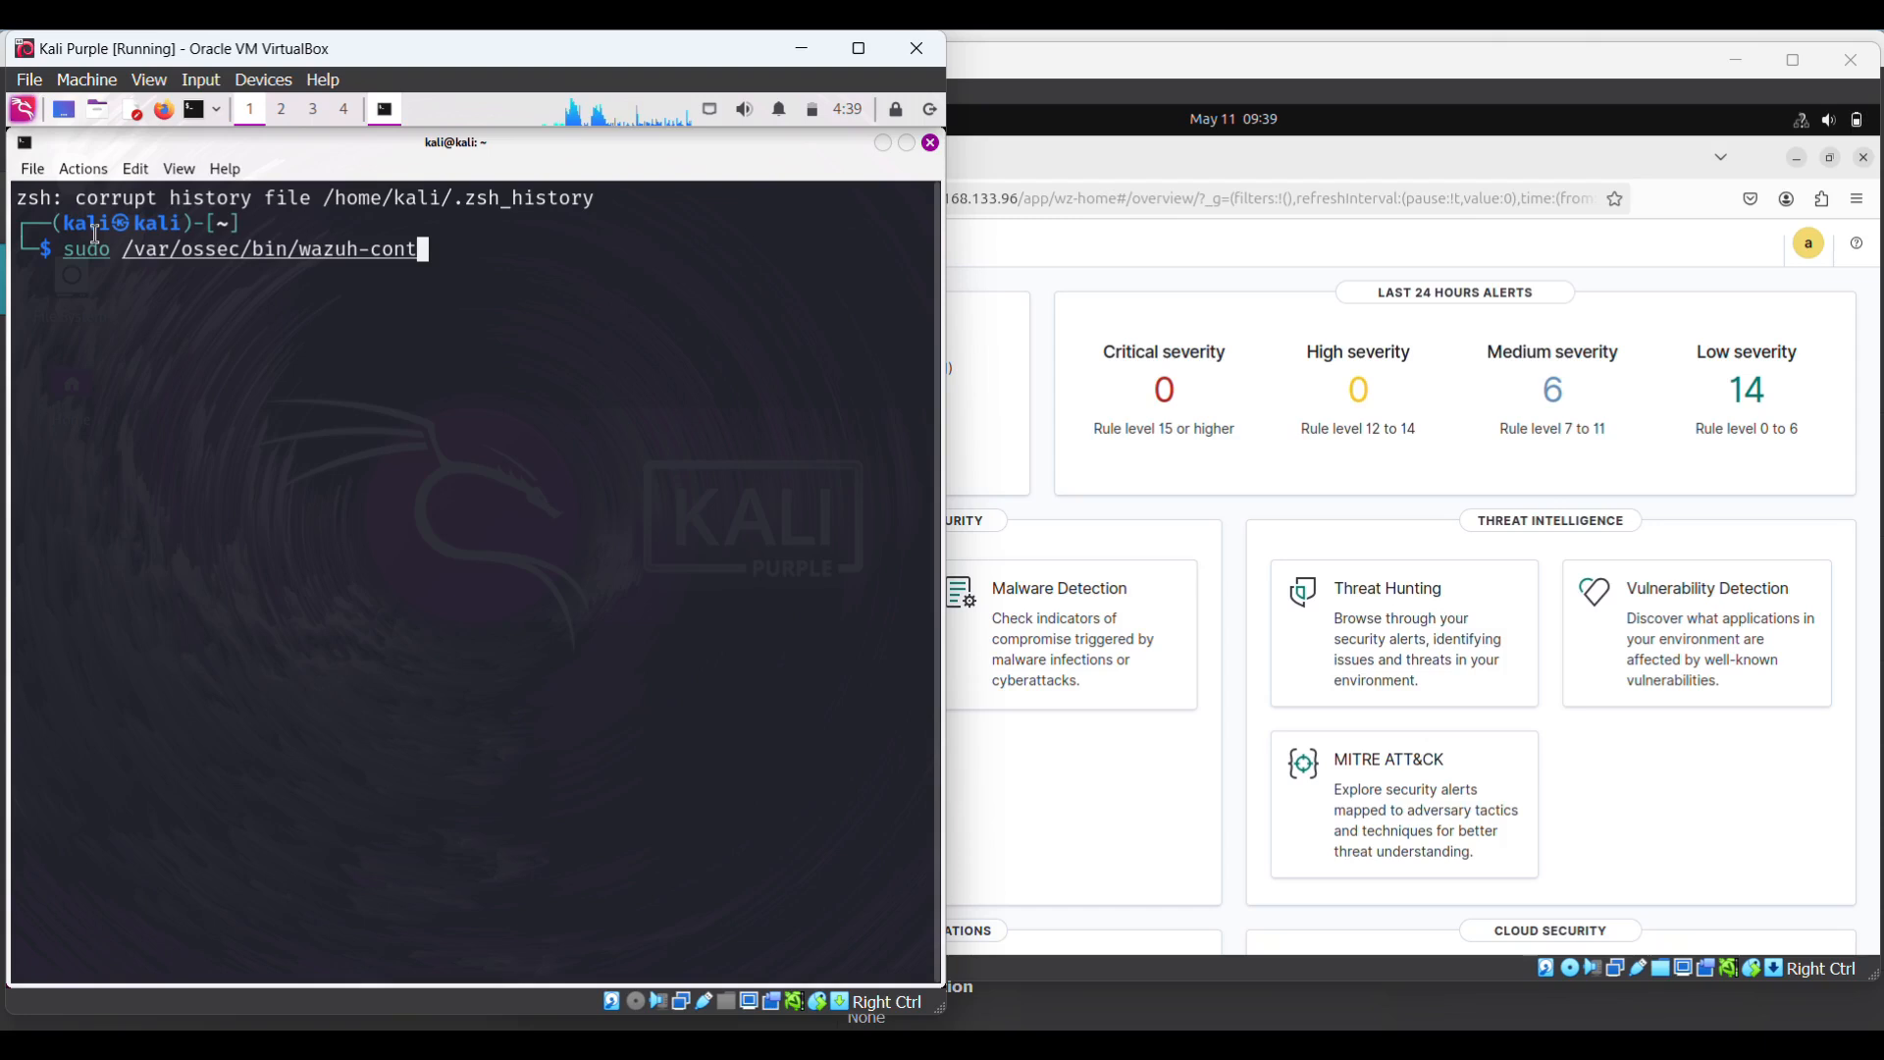
{"action": "type", "text": "rol restart"}
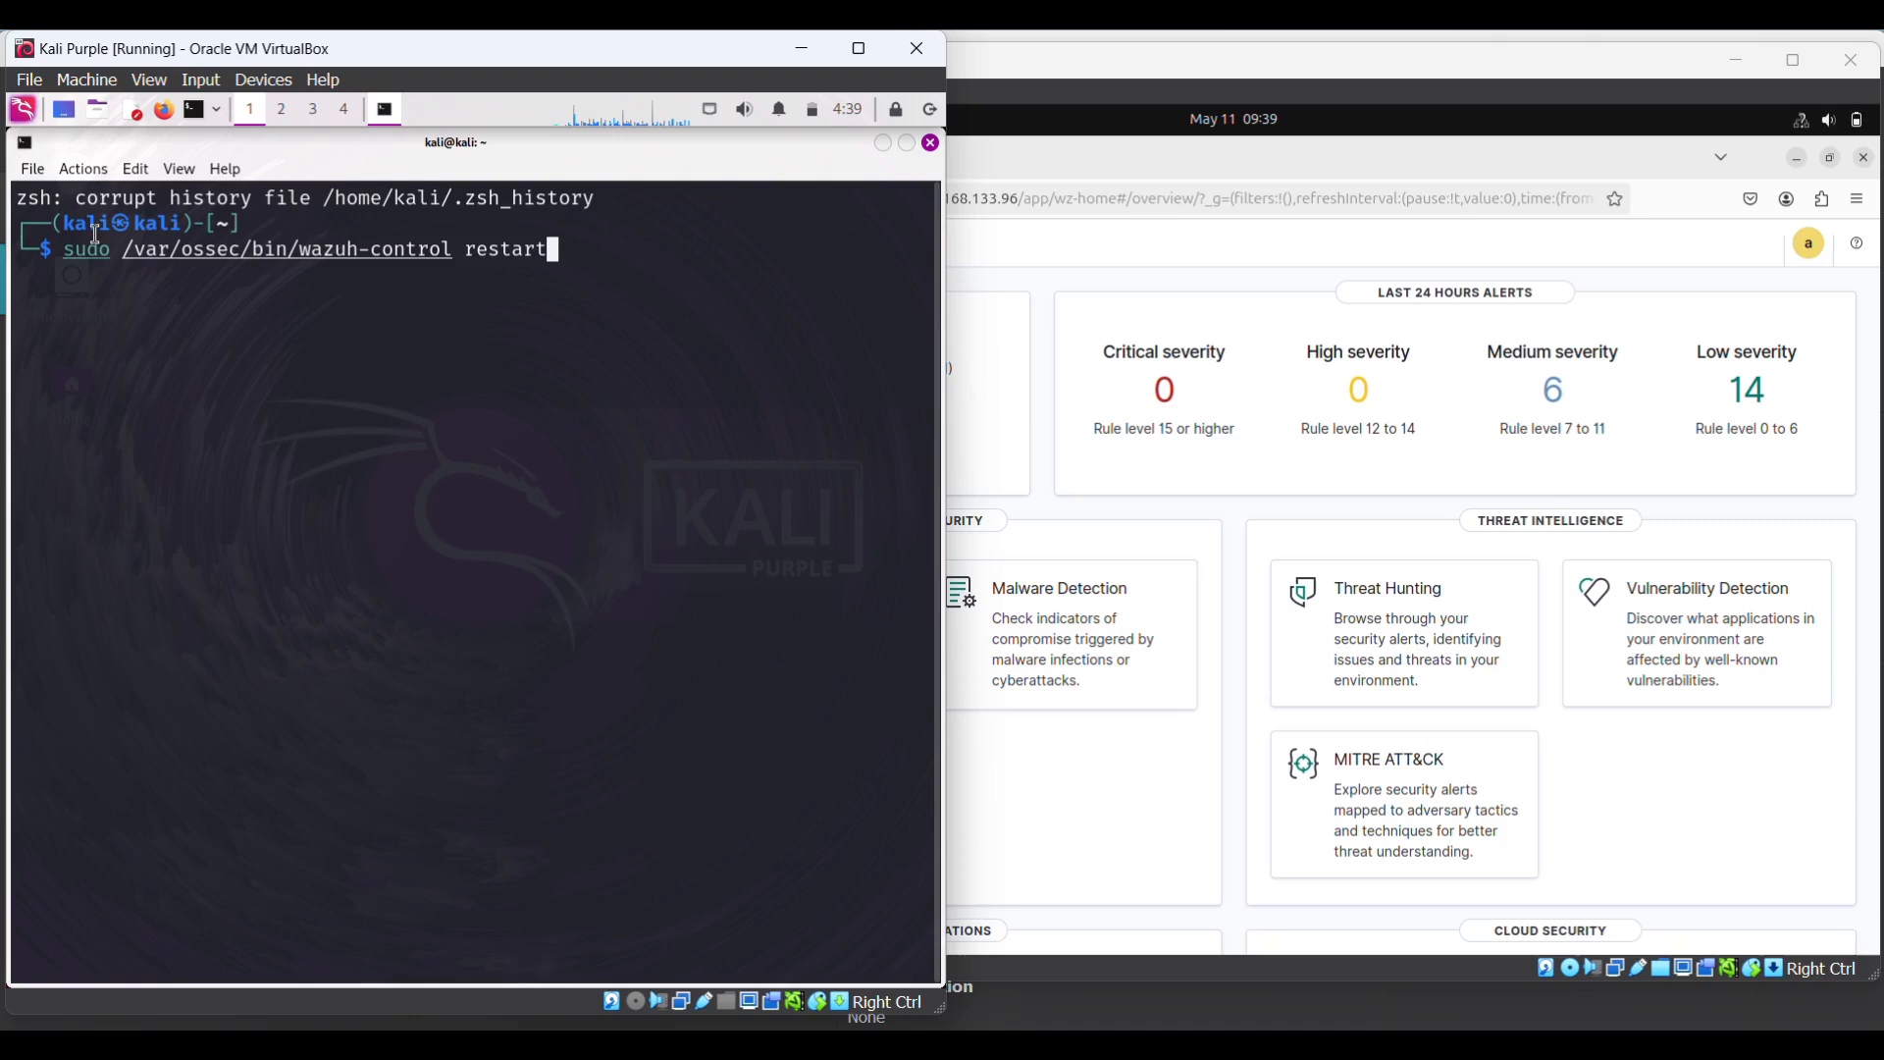
{"action": "key", "text": "Return"}
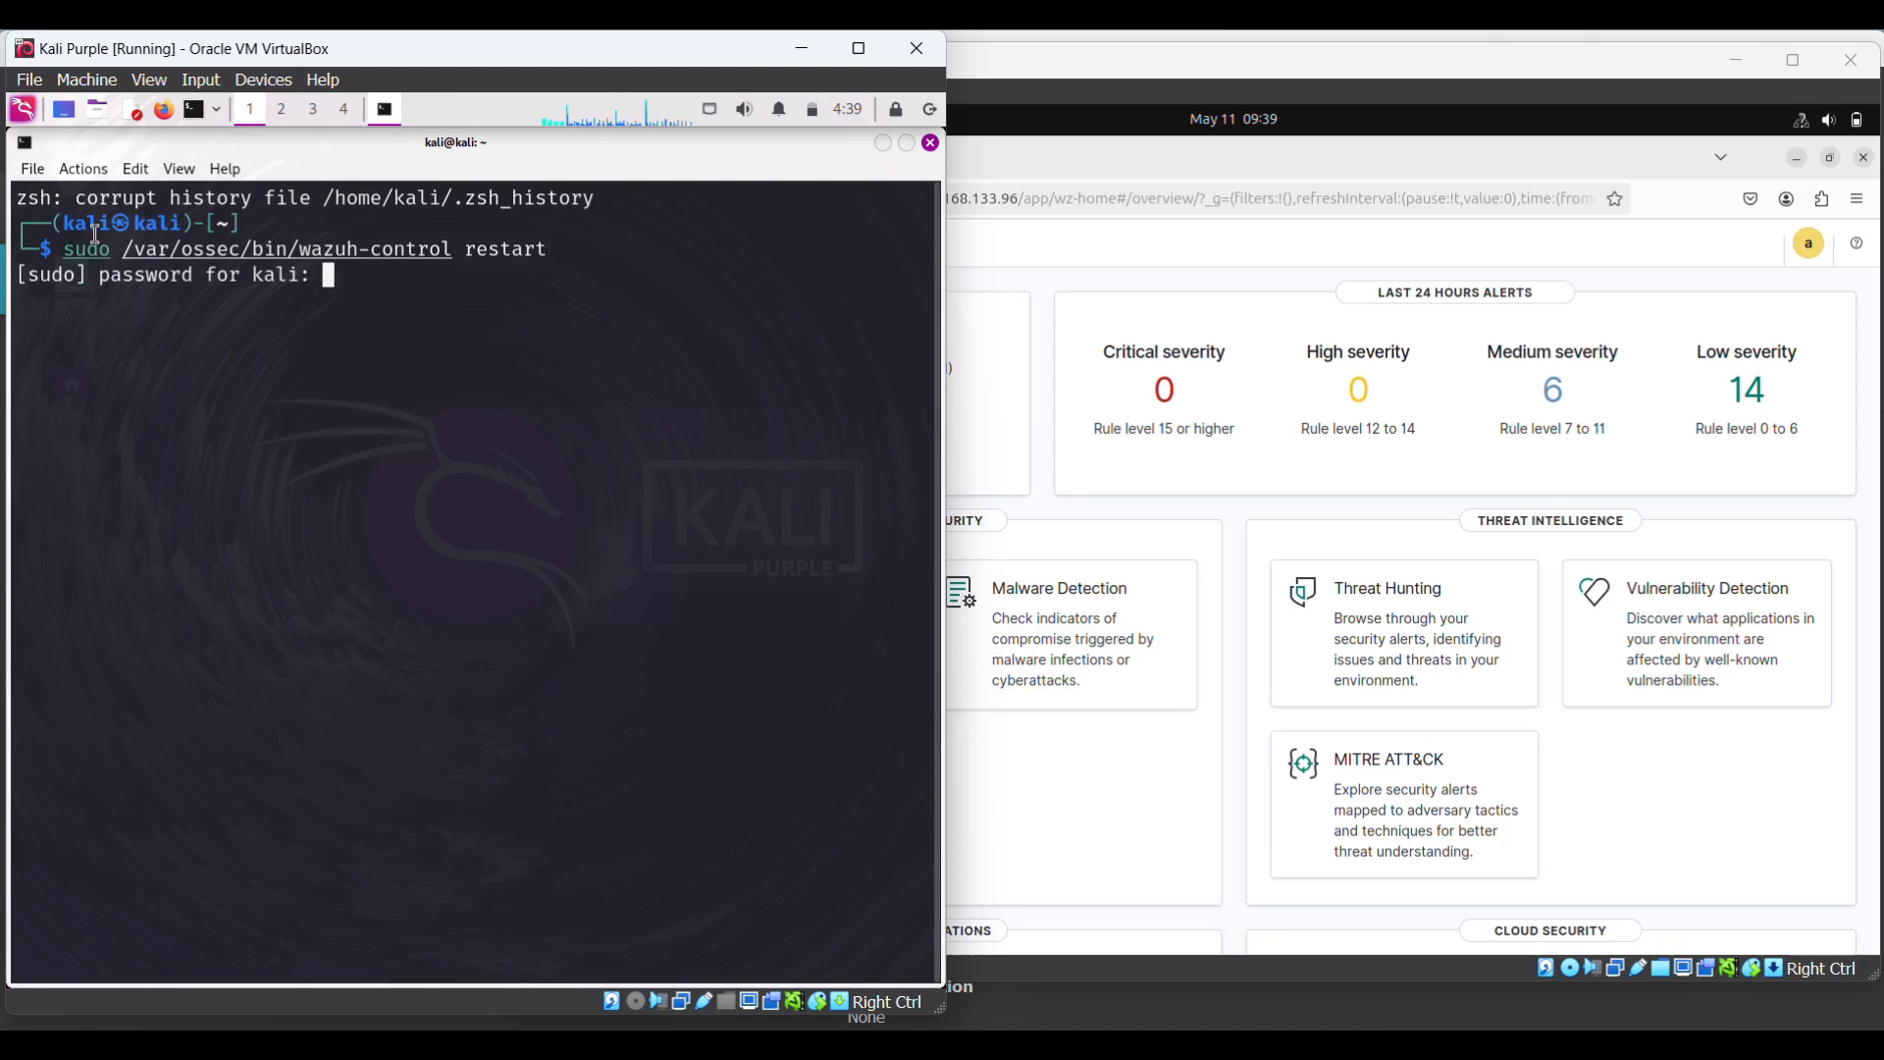
{"action": "key", "text": "Return"}
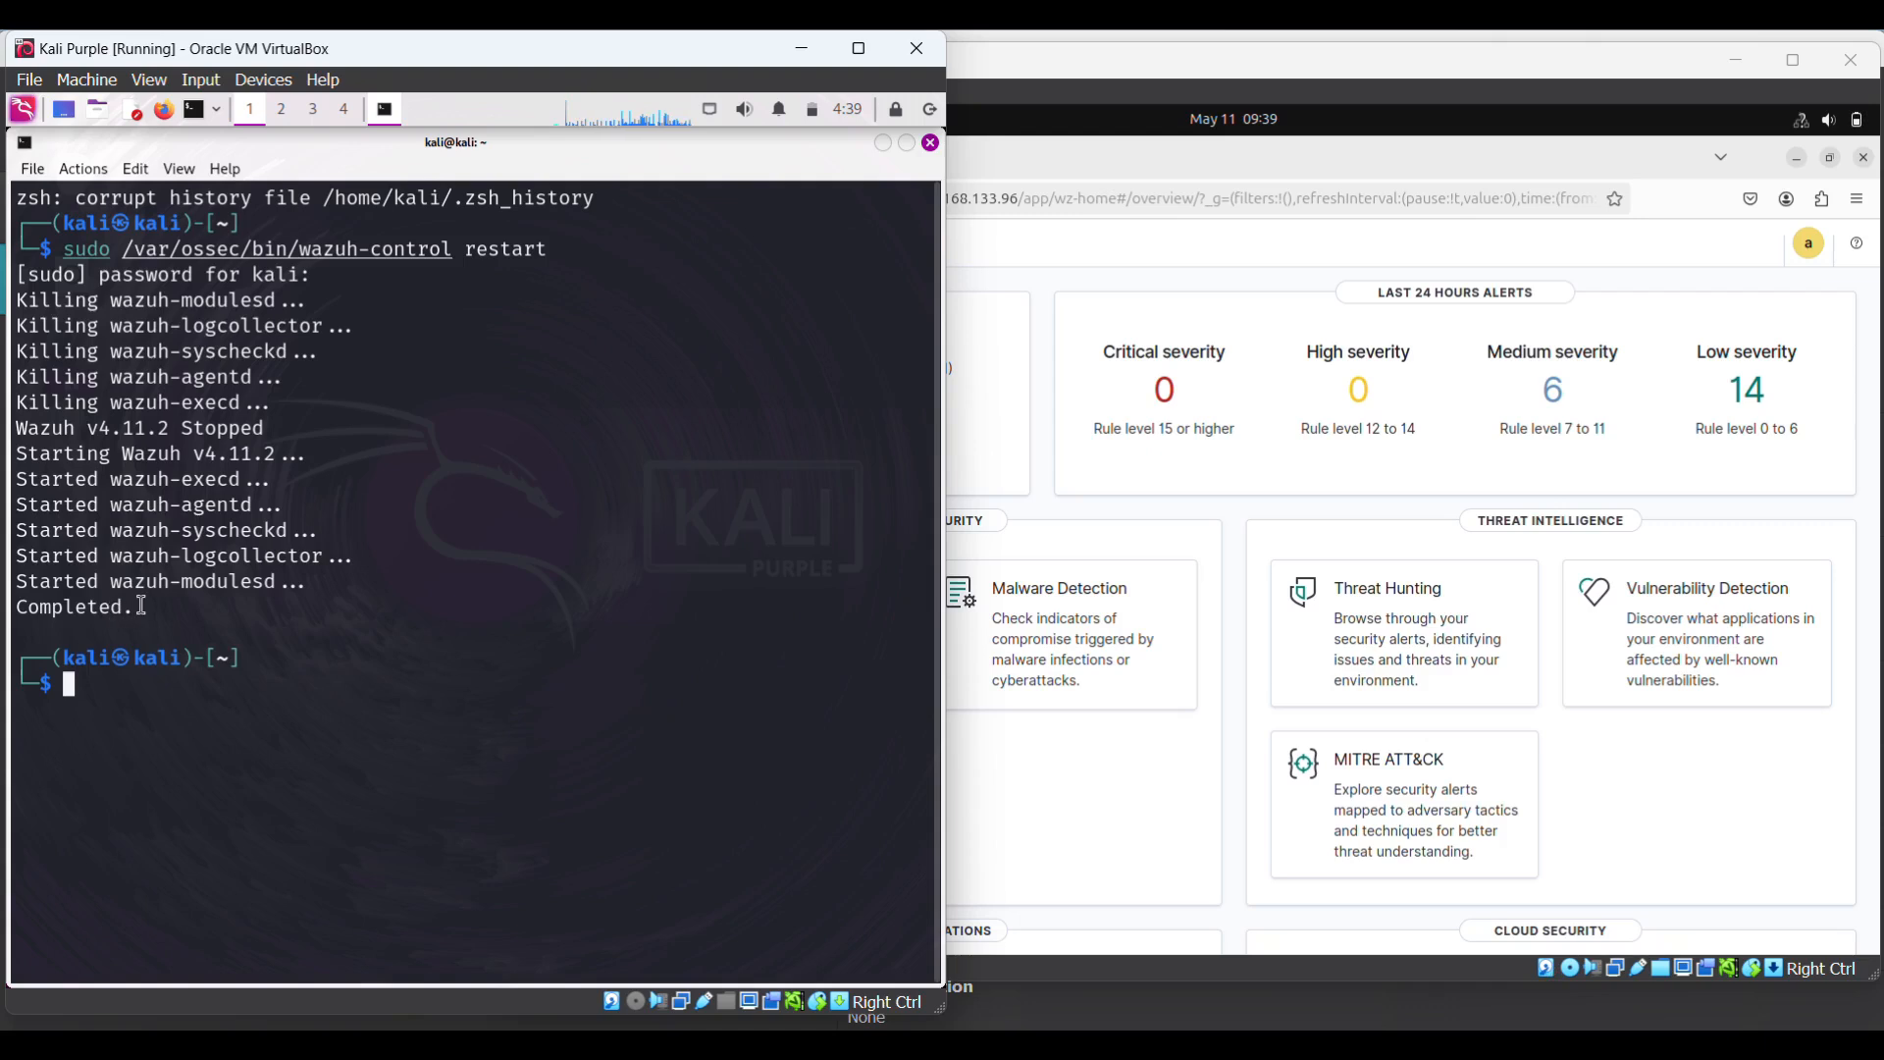
{"action": "left_click_drag", "start_coordinate": [143, 609], "coordinate": [14, 608]}
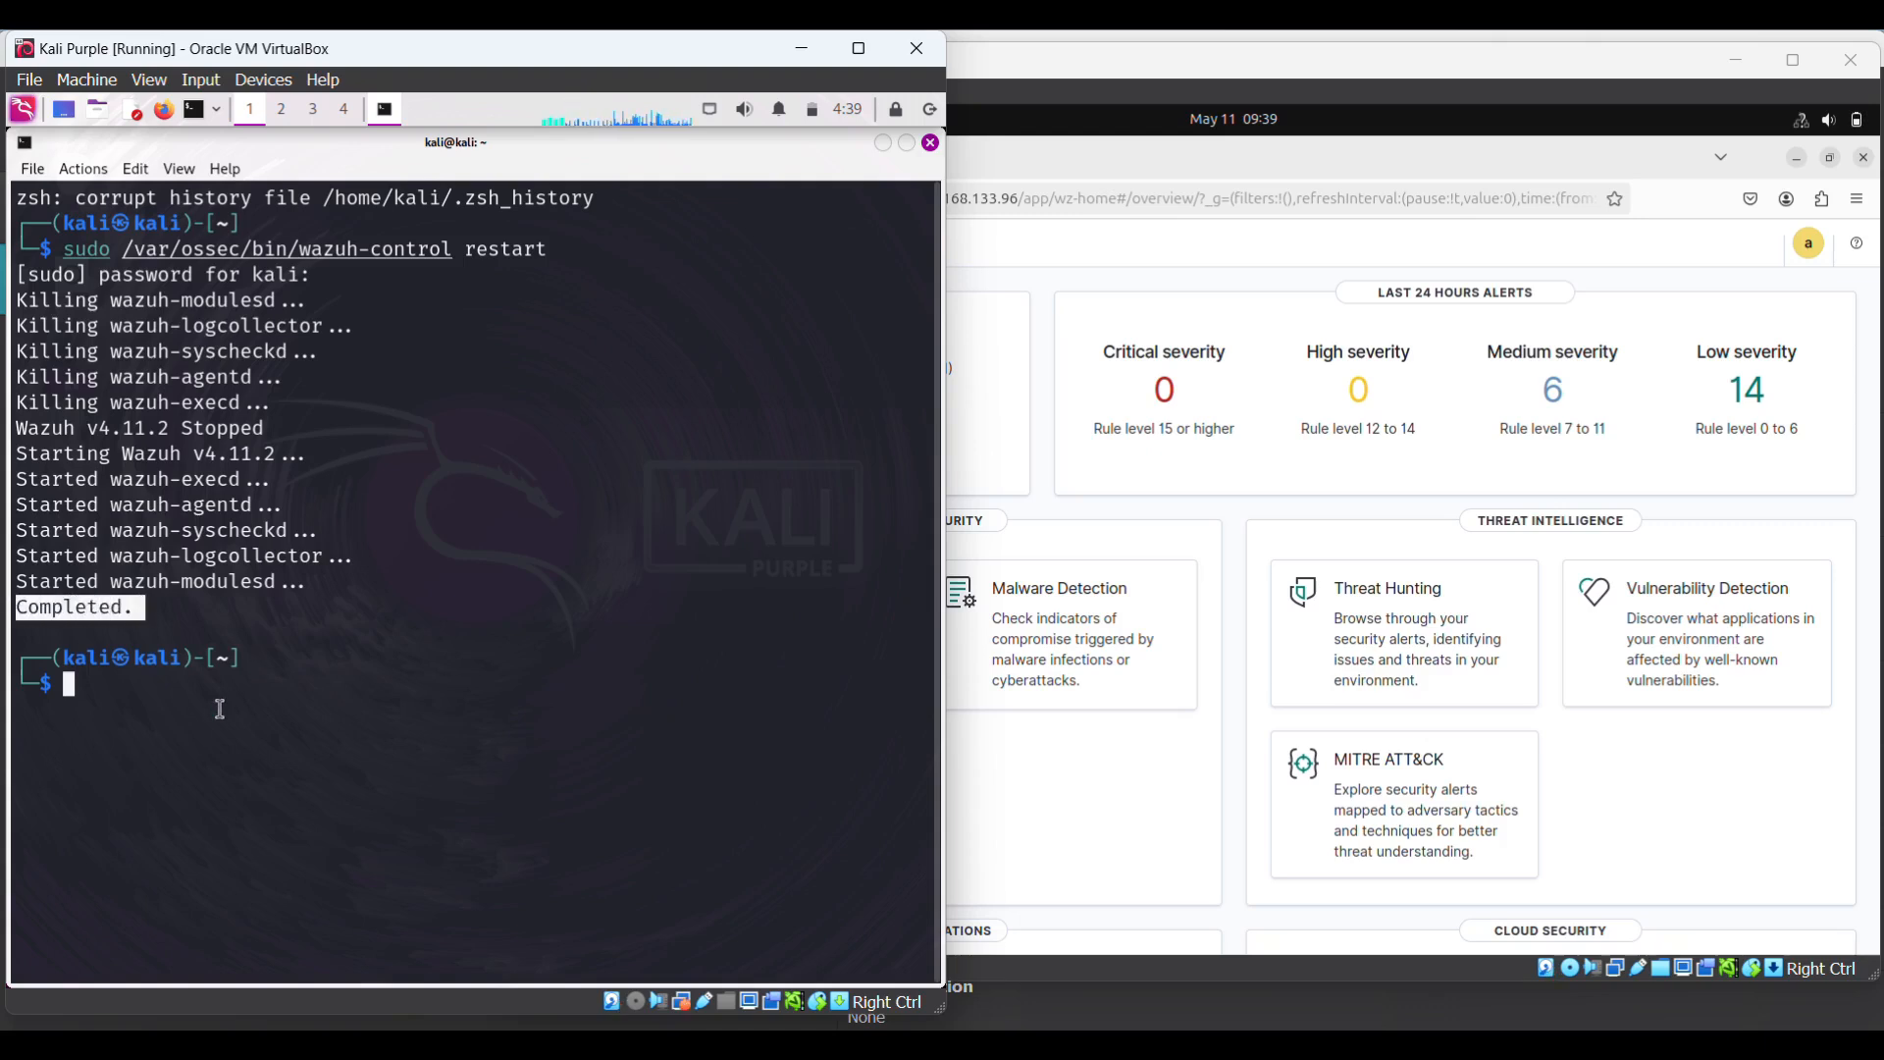
{"action": "left_click", "coordinate": [106, 698]}
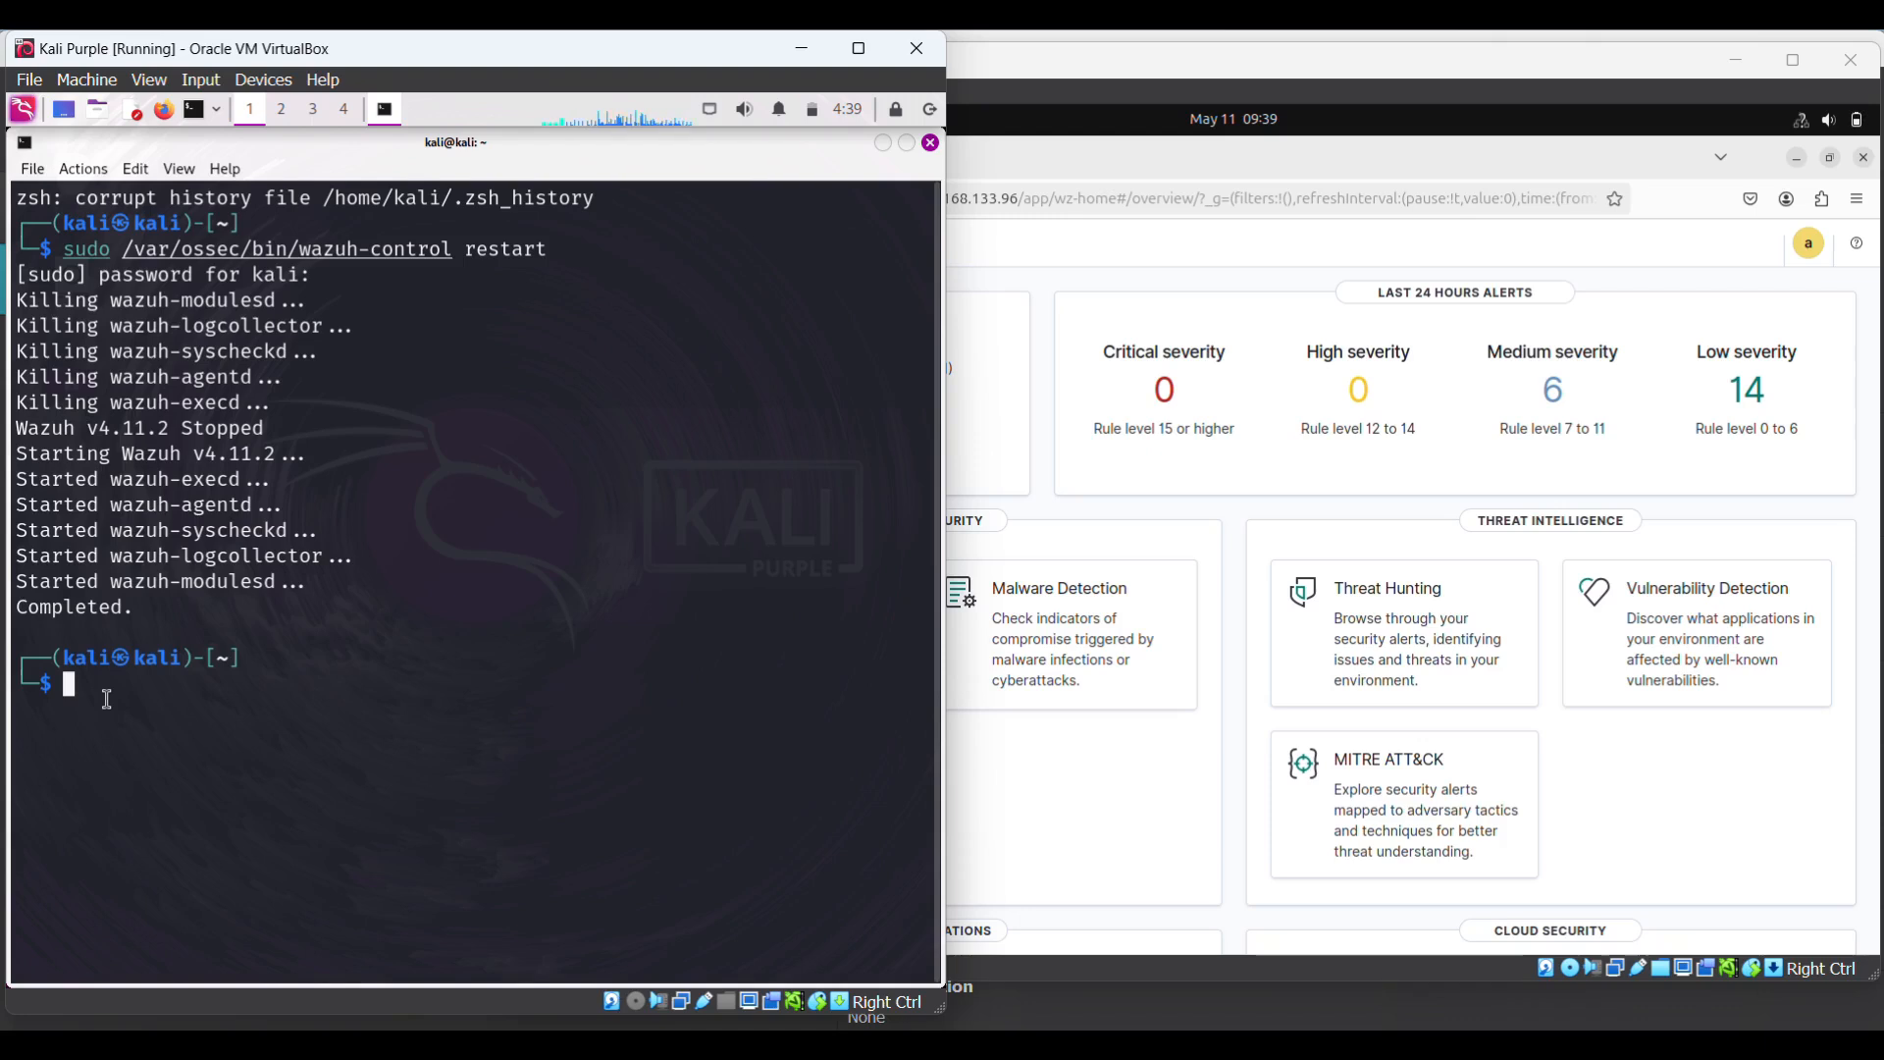
- Clear the root terminal and enter cat /var/ossec/logs/ossec.log
{"action": "key", "text": "Up"}
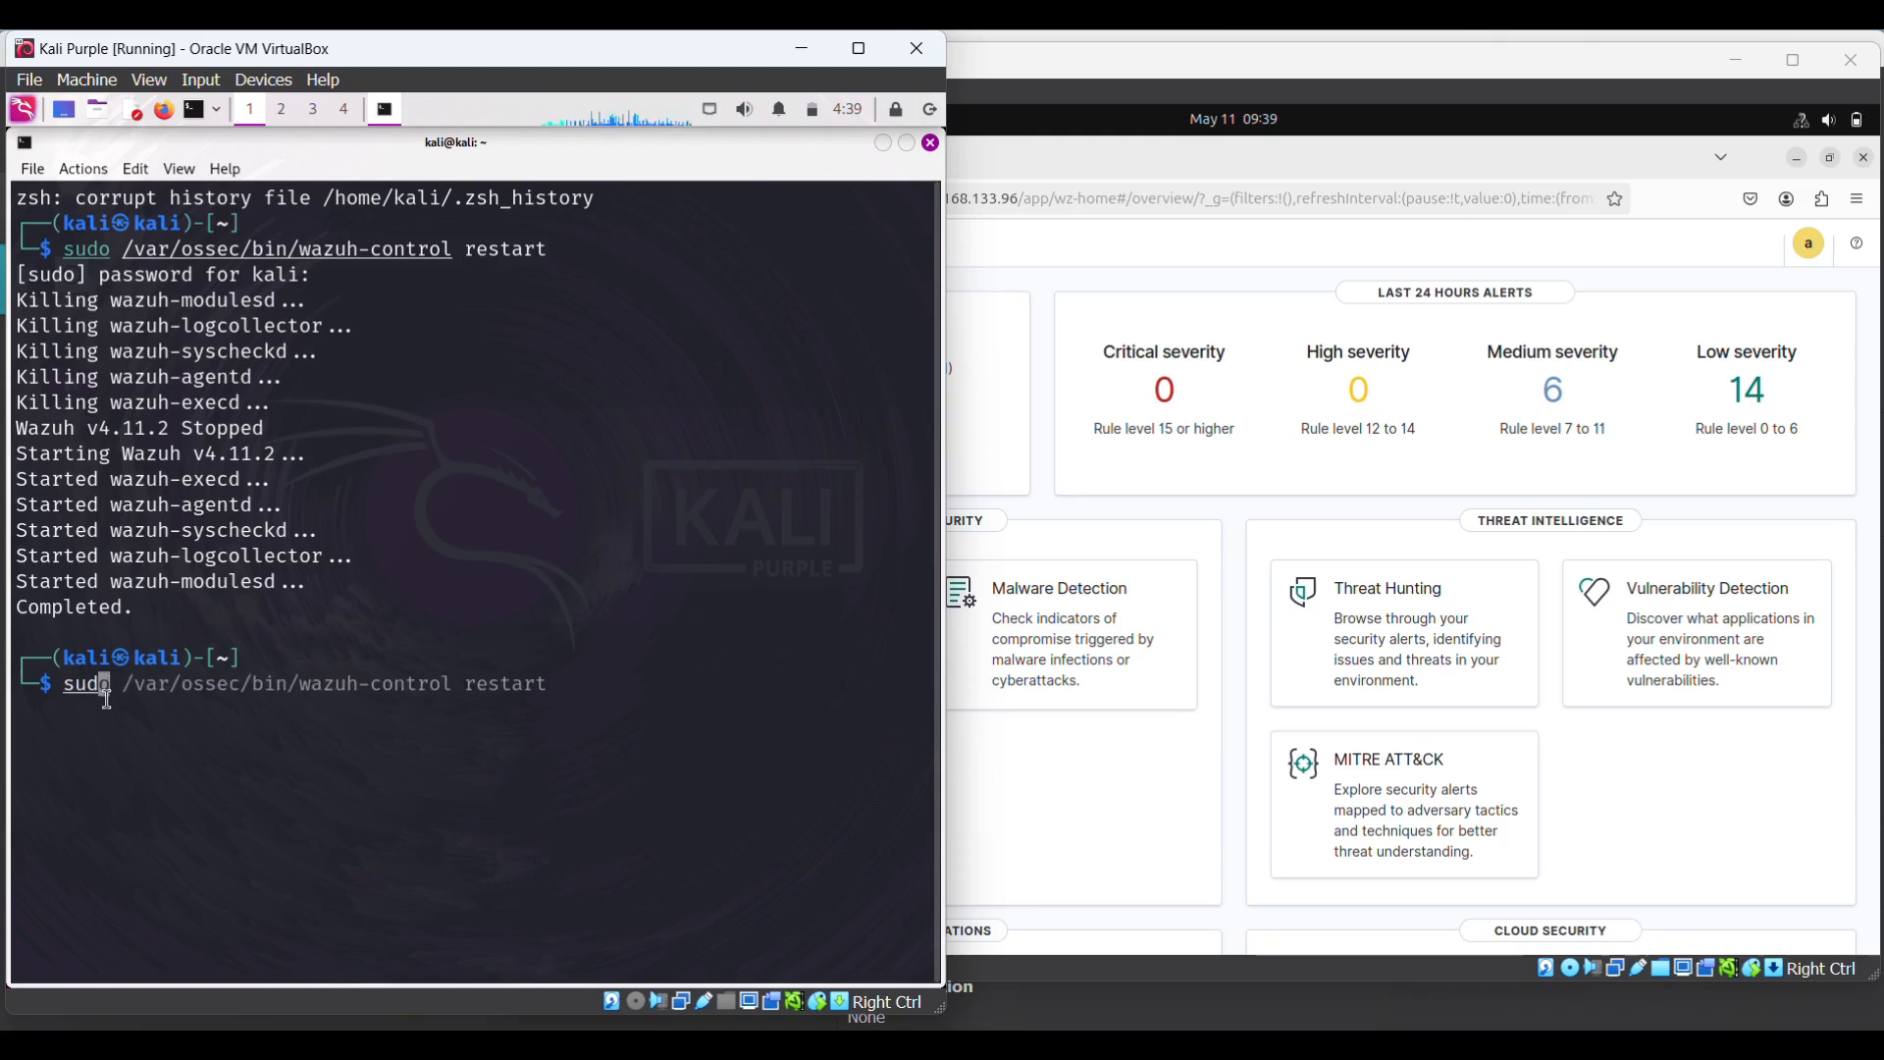
{"action": "type", "text": "clea"}
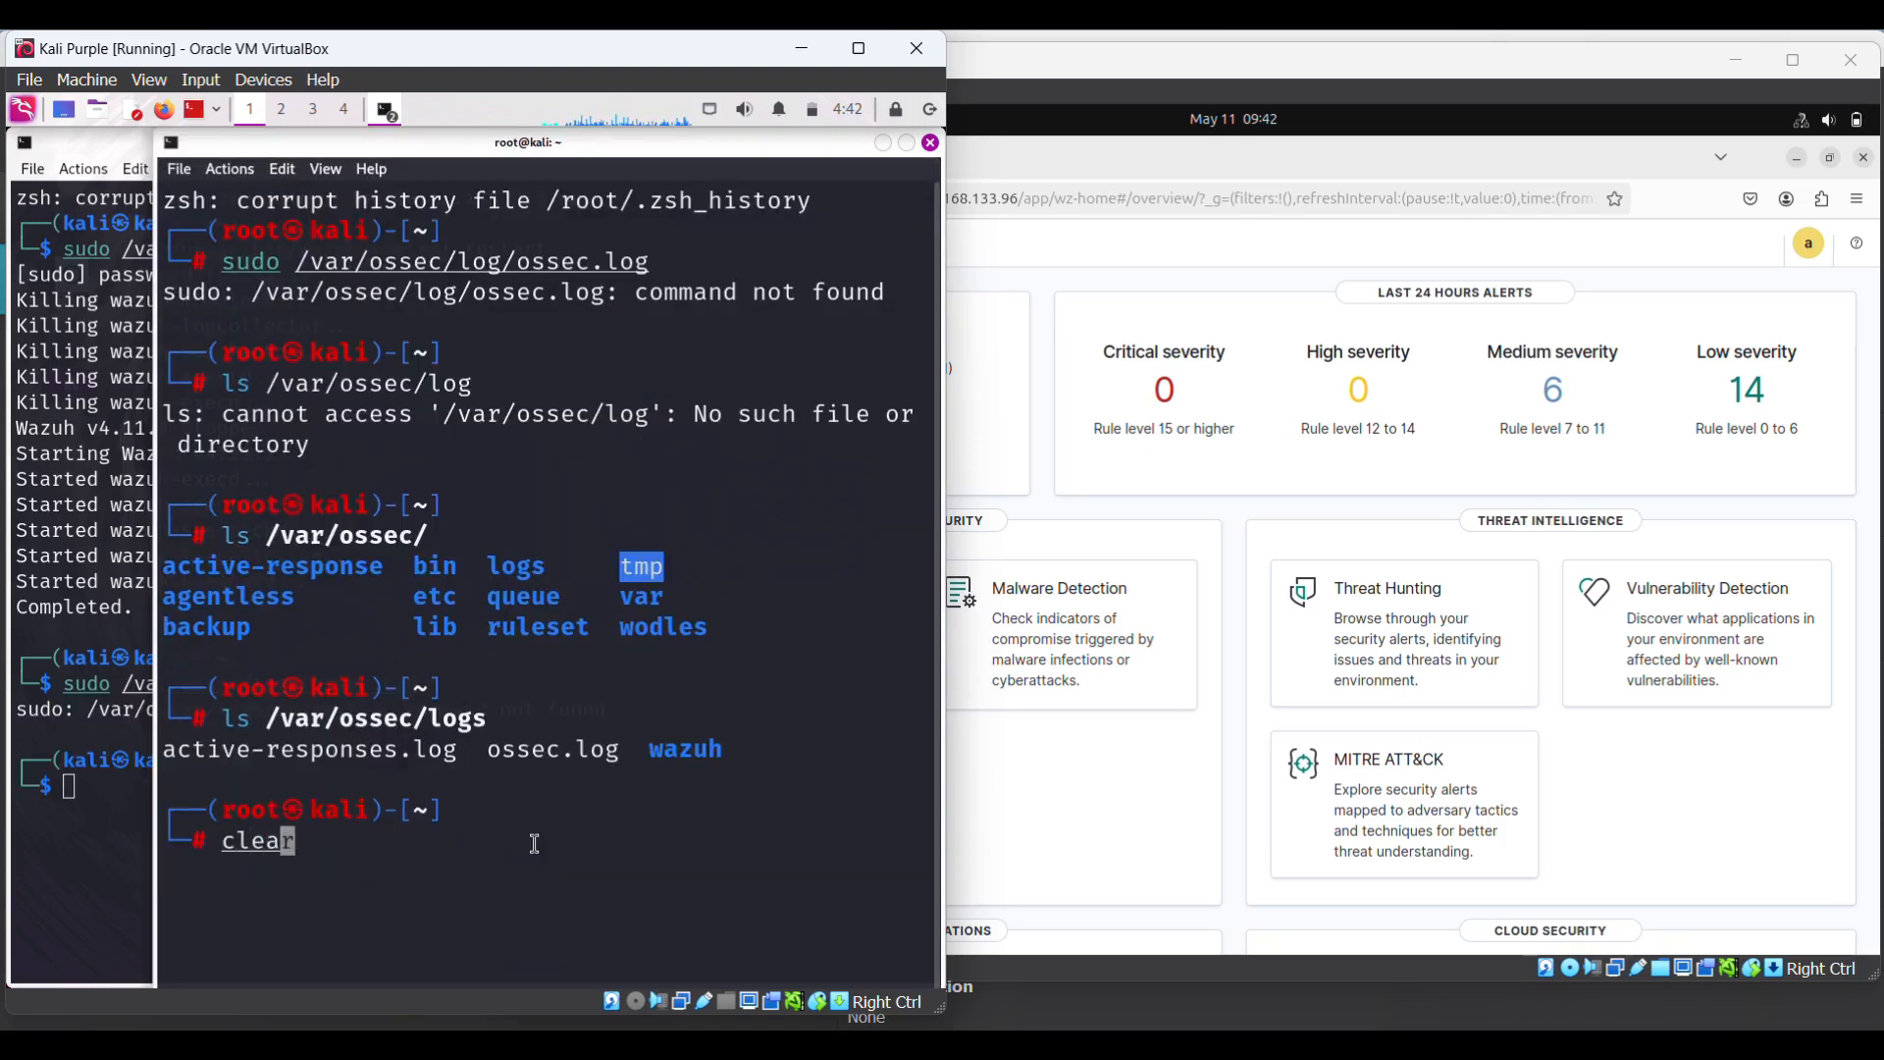
{"action": "type", "text": "r"}
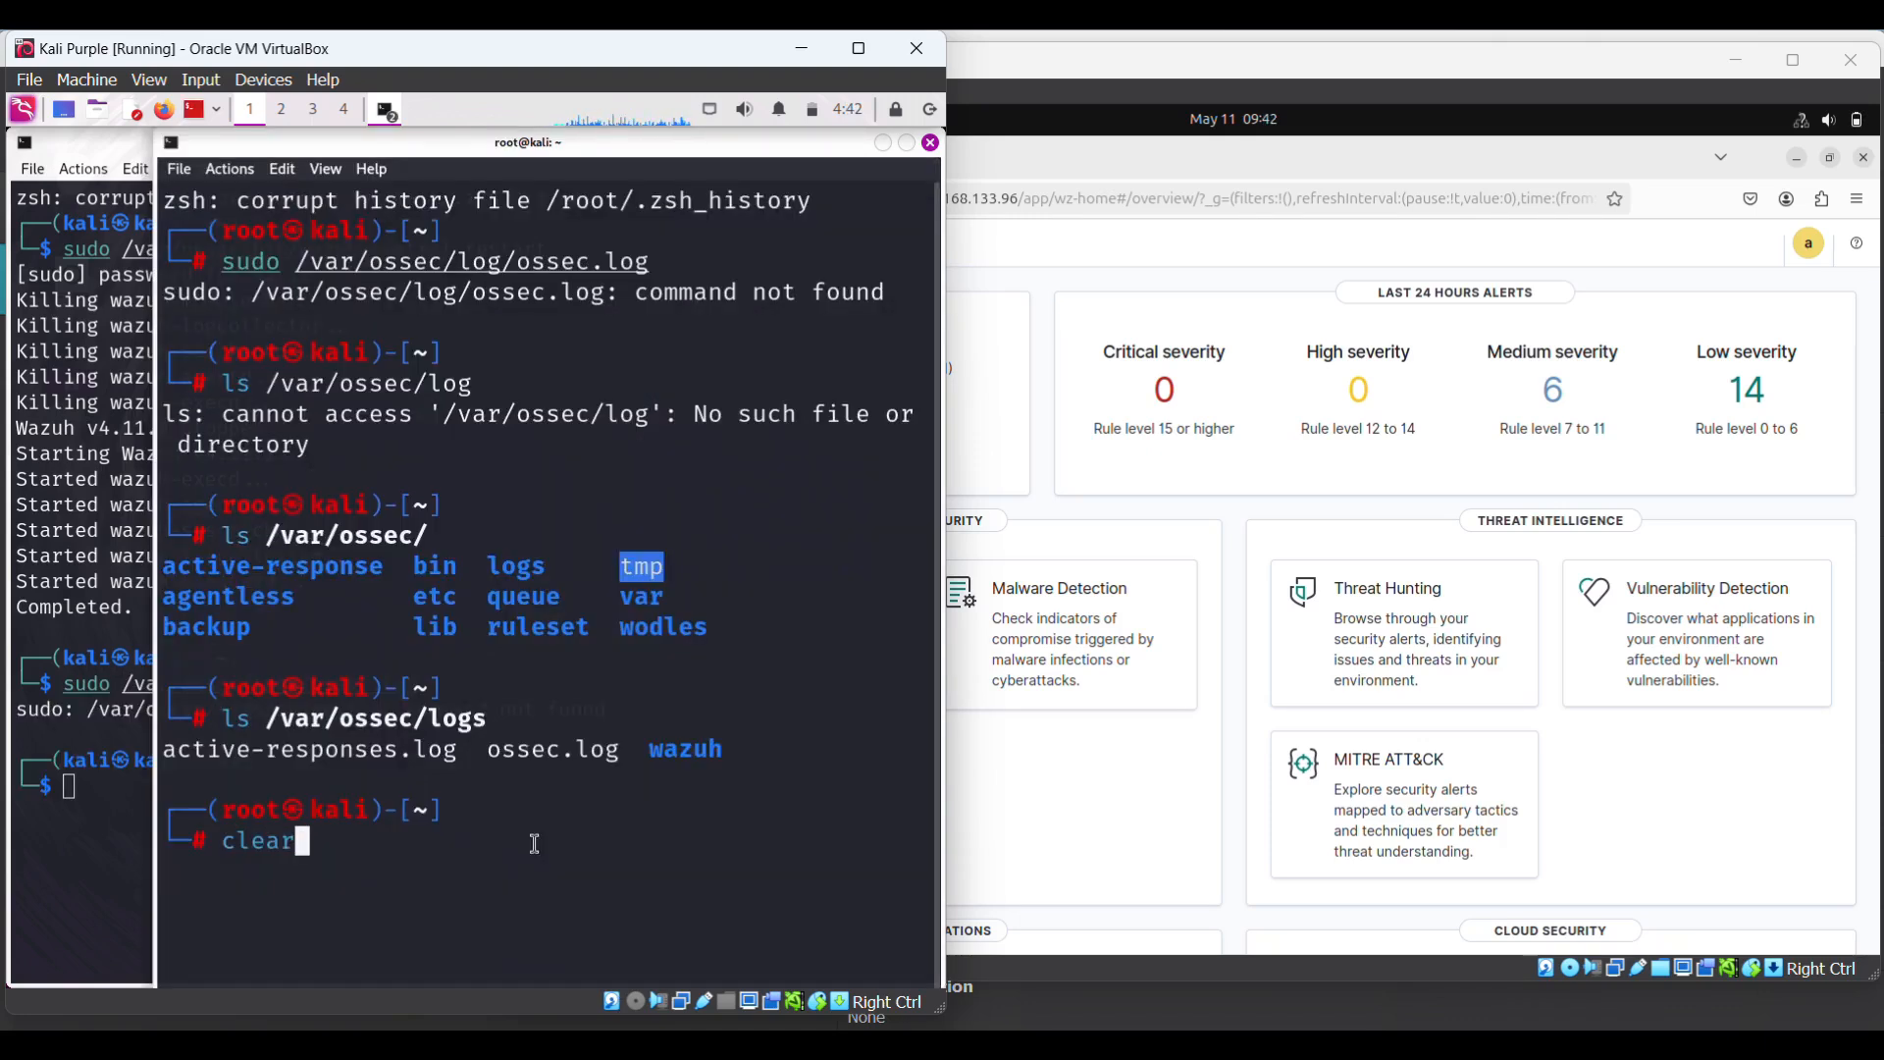
{"action": "key", "text": "Return"}
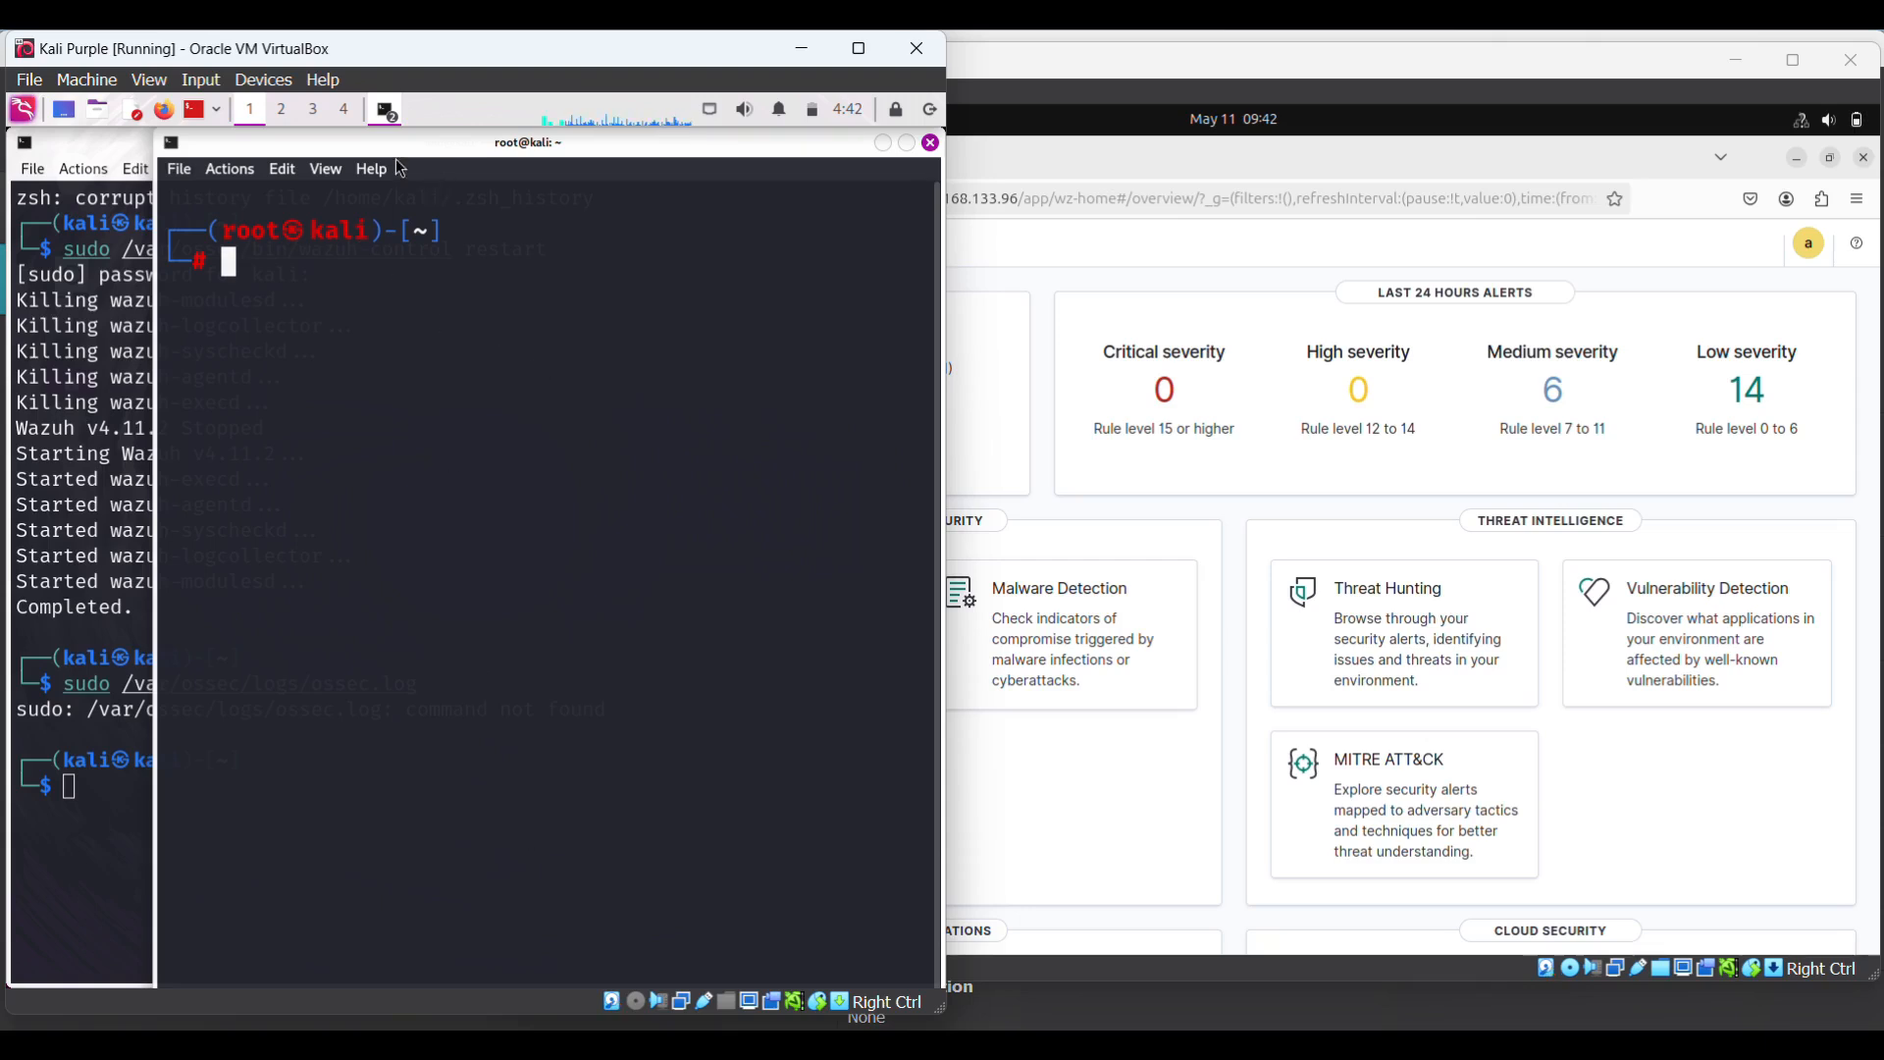
{"action": "type", "text": "cat /"}
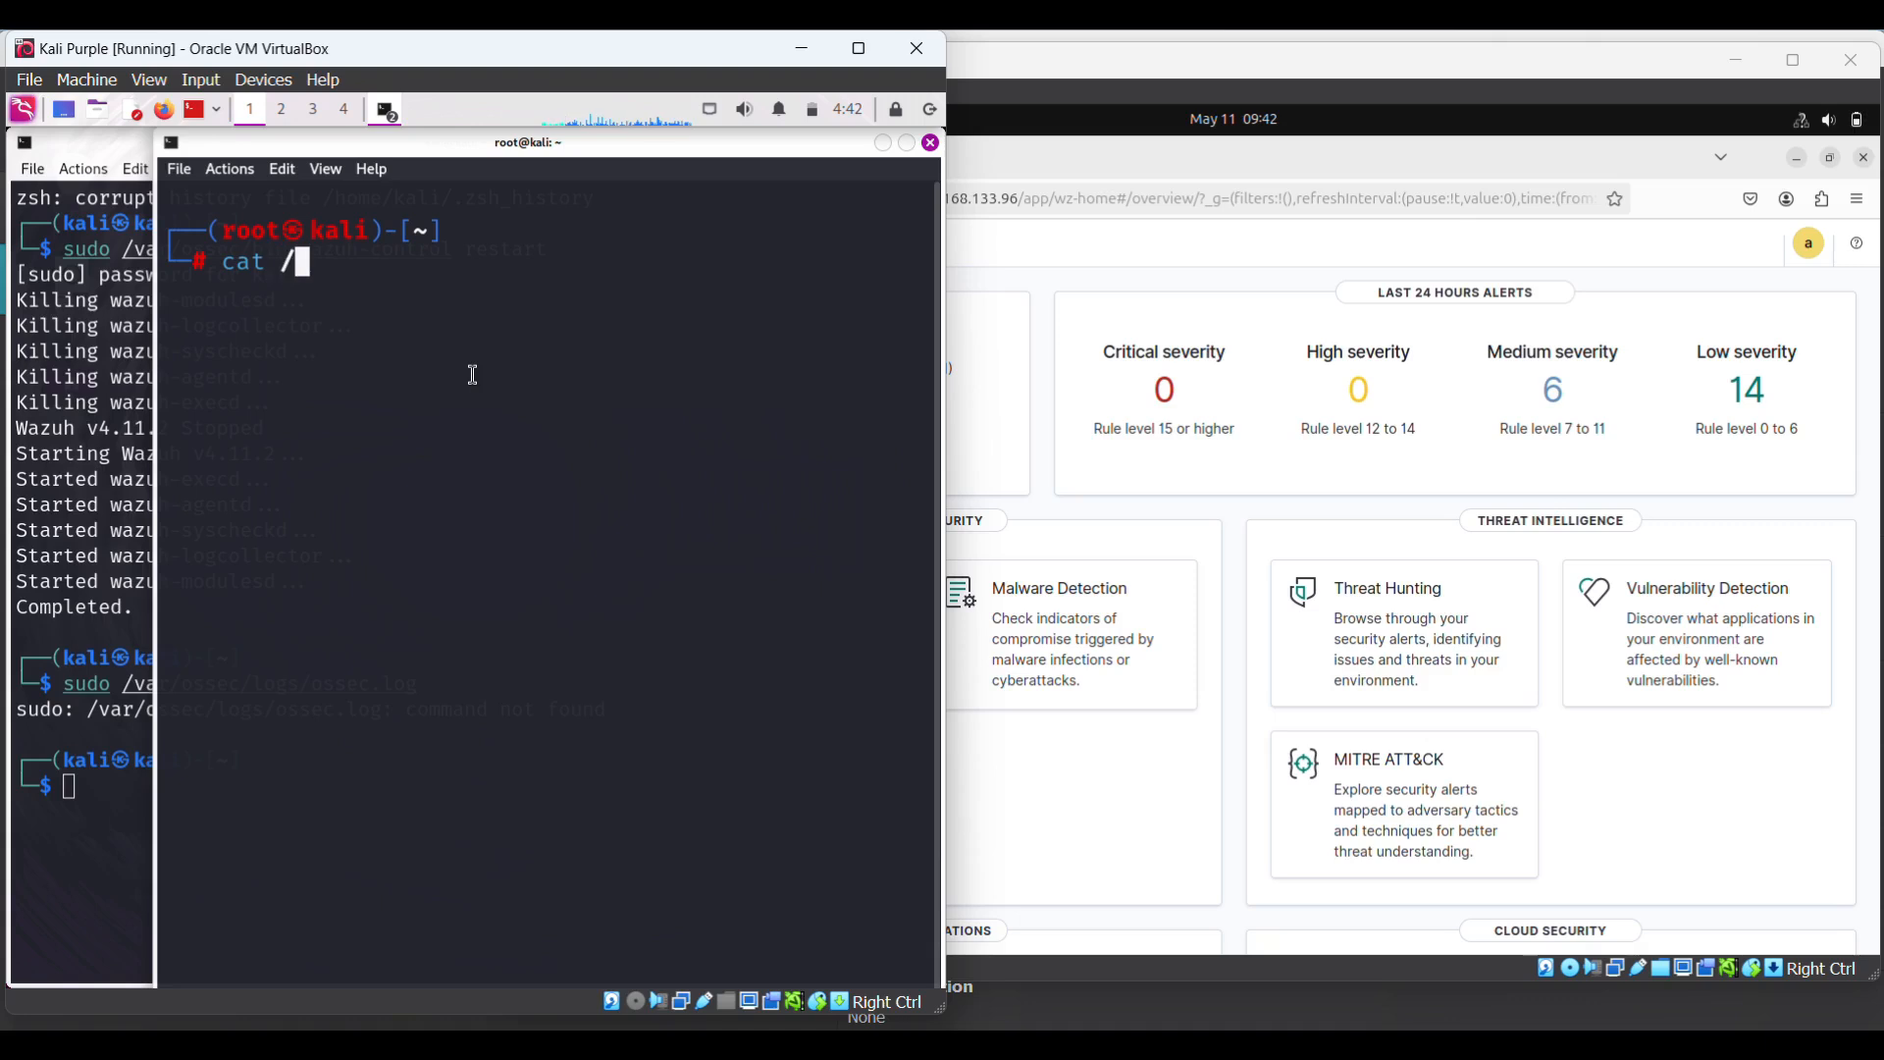
{"action": "type", "text": "var/"}
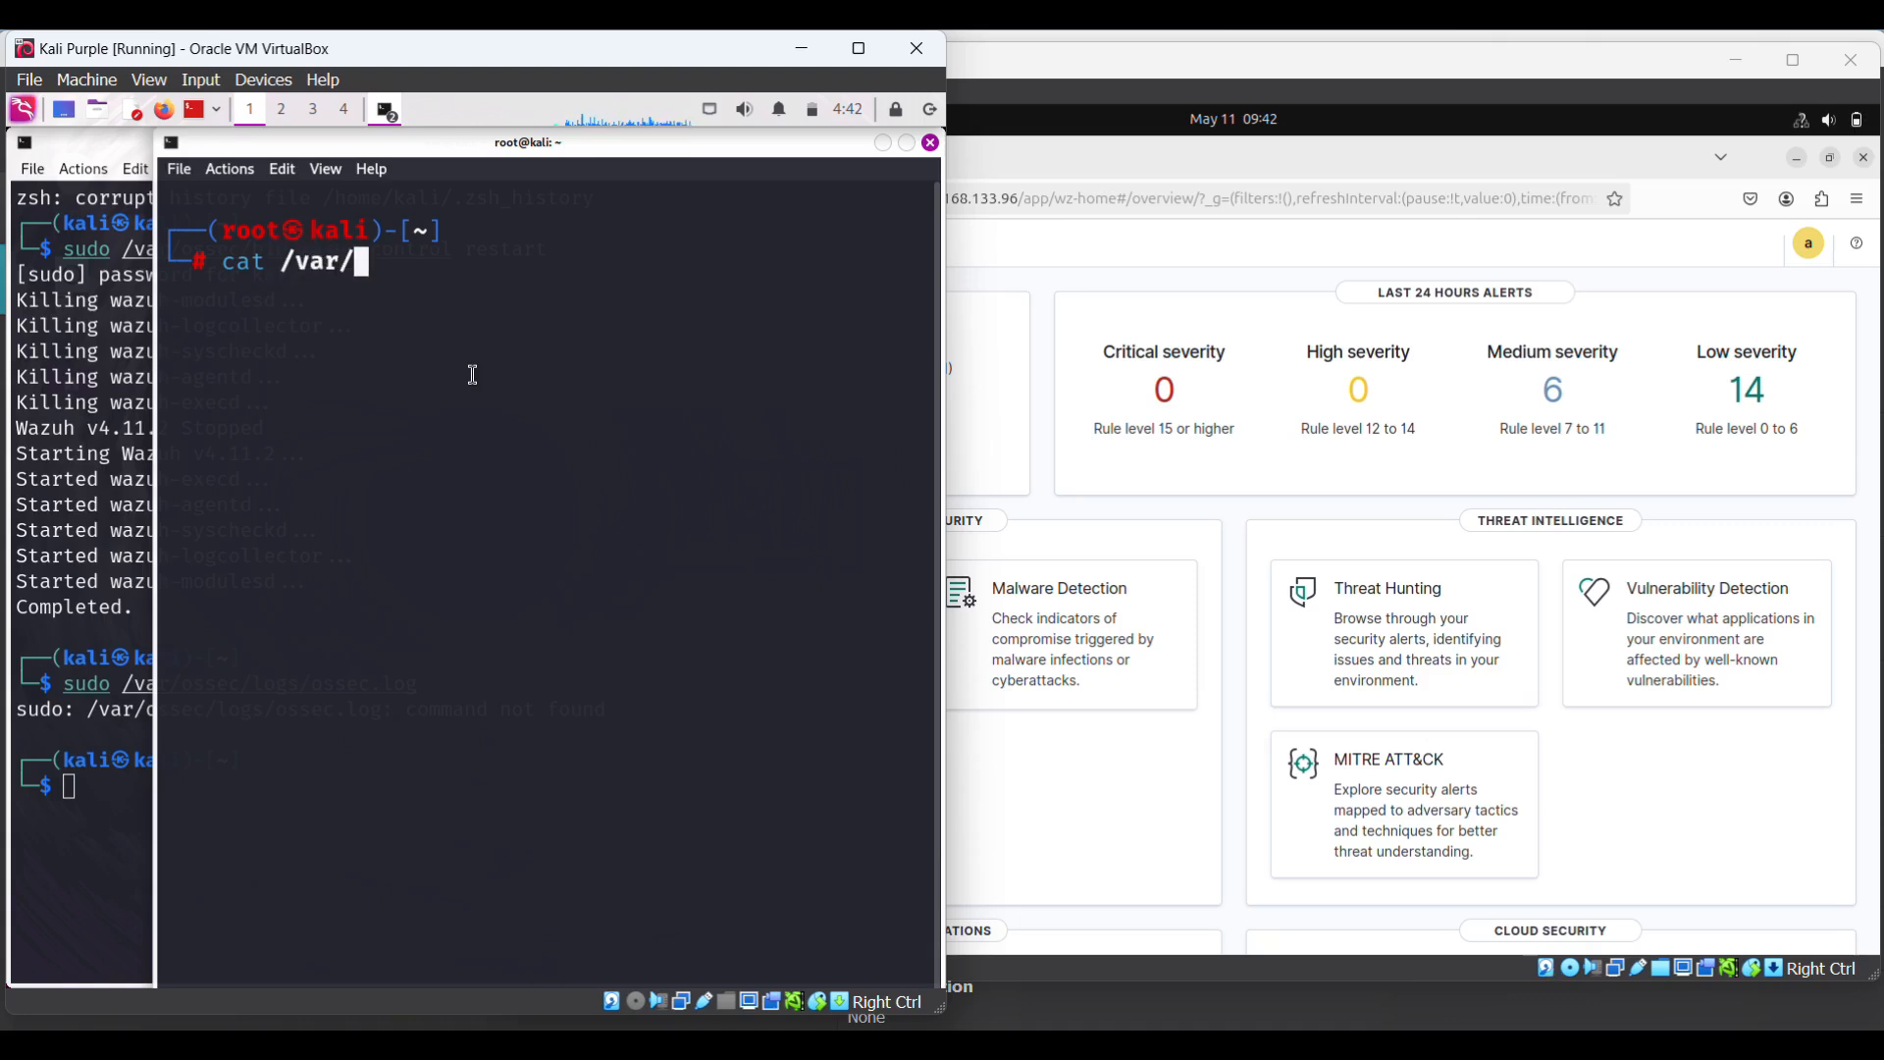
{"action": "type", "text": "ossec/"}
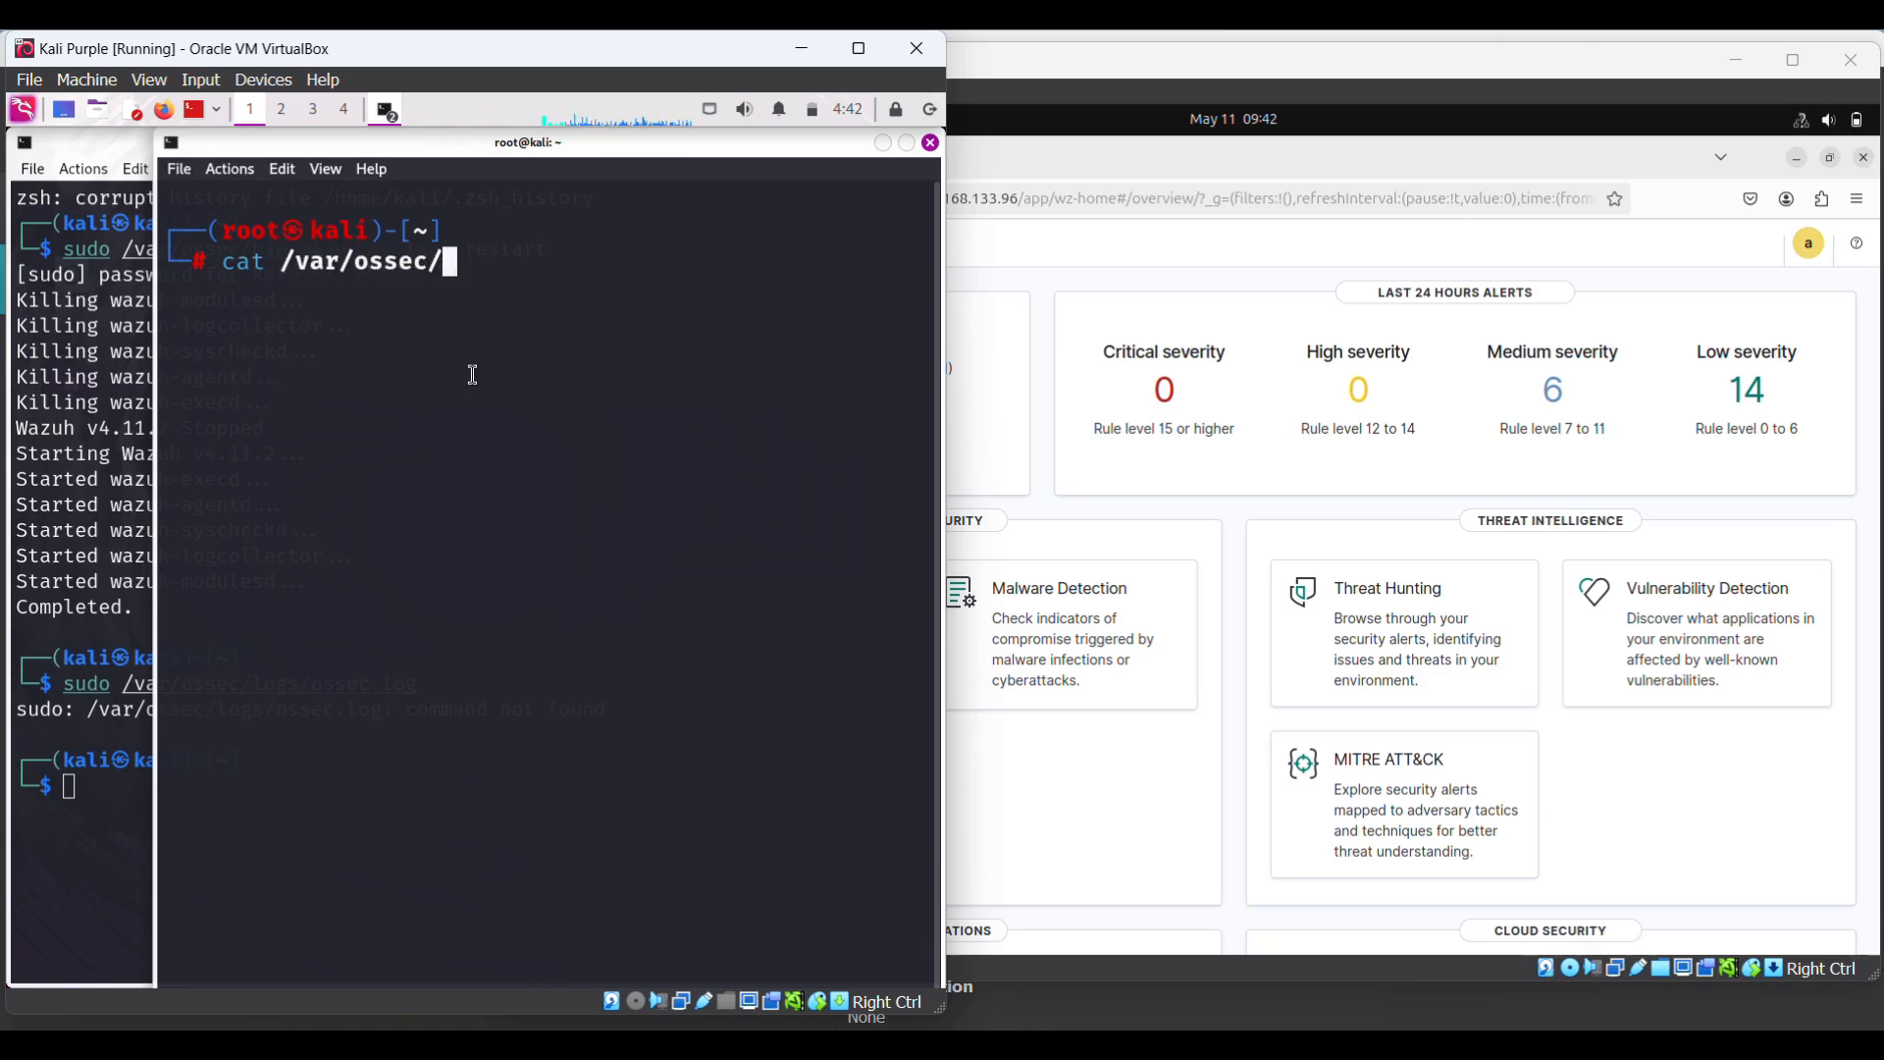
{"action": "type", "text": "logs/o"}
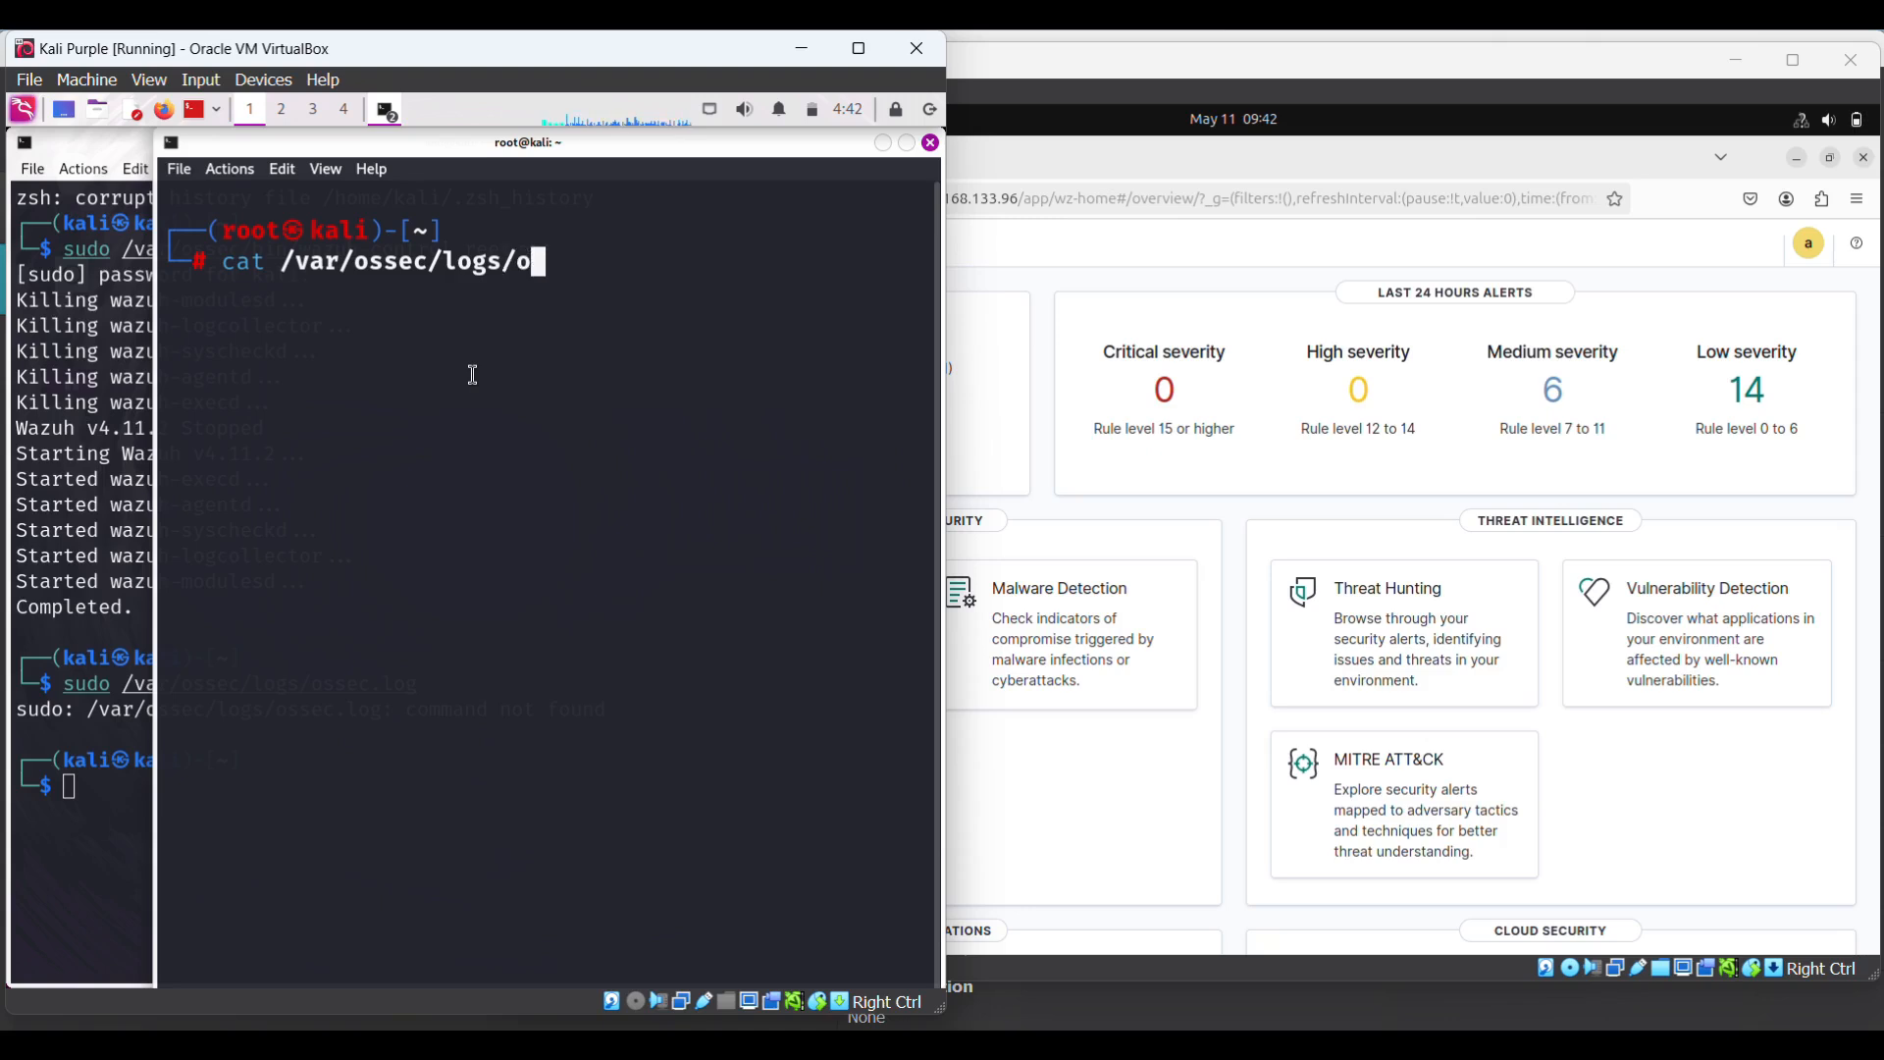
{"action": "type", "text": "ssec.log"}
- Print ossec.log, highlight the failed connection to 192.168.1.103:1514, and bring the Ubuntu dashboard forward
{"action": "key", "text": "Return"}
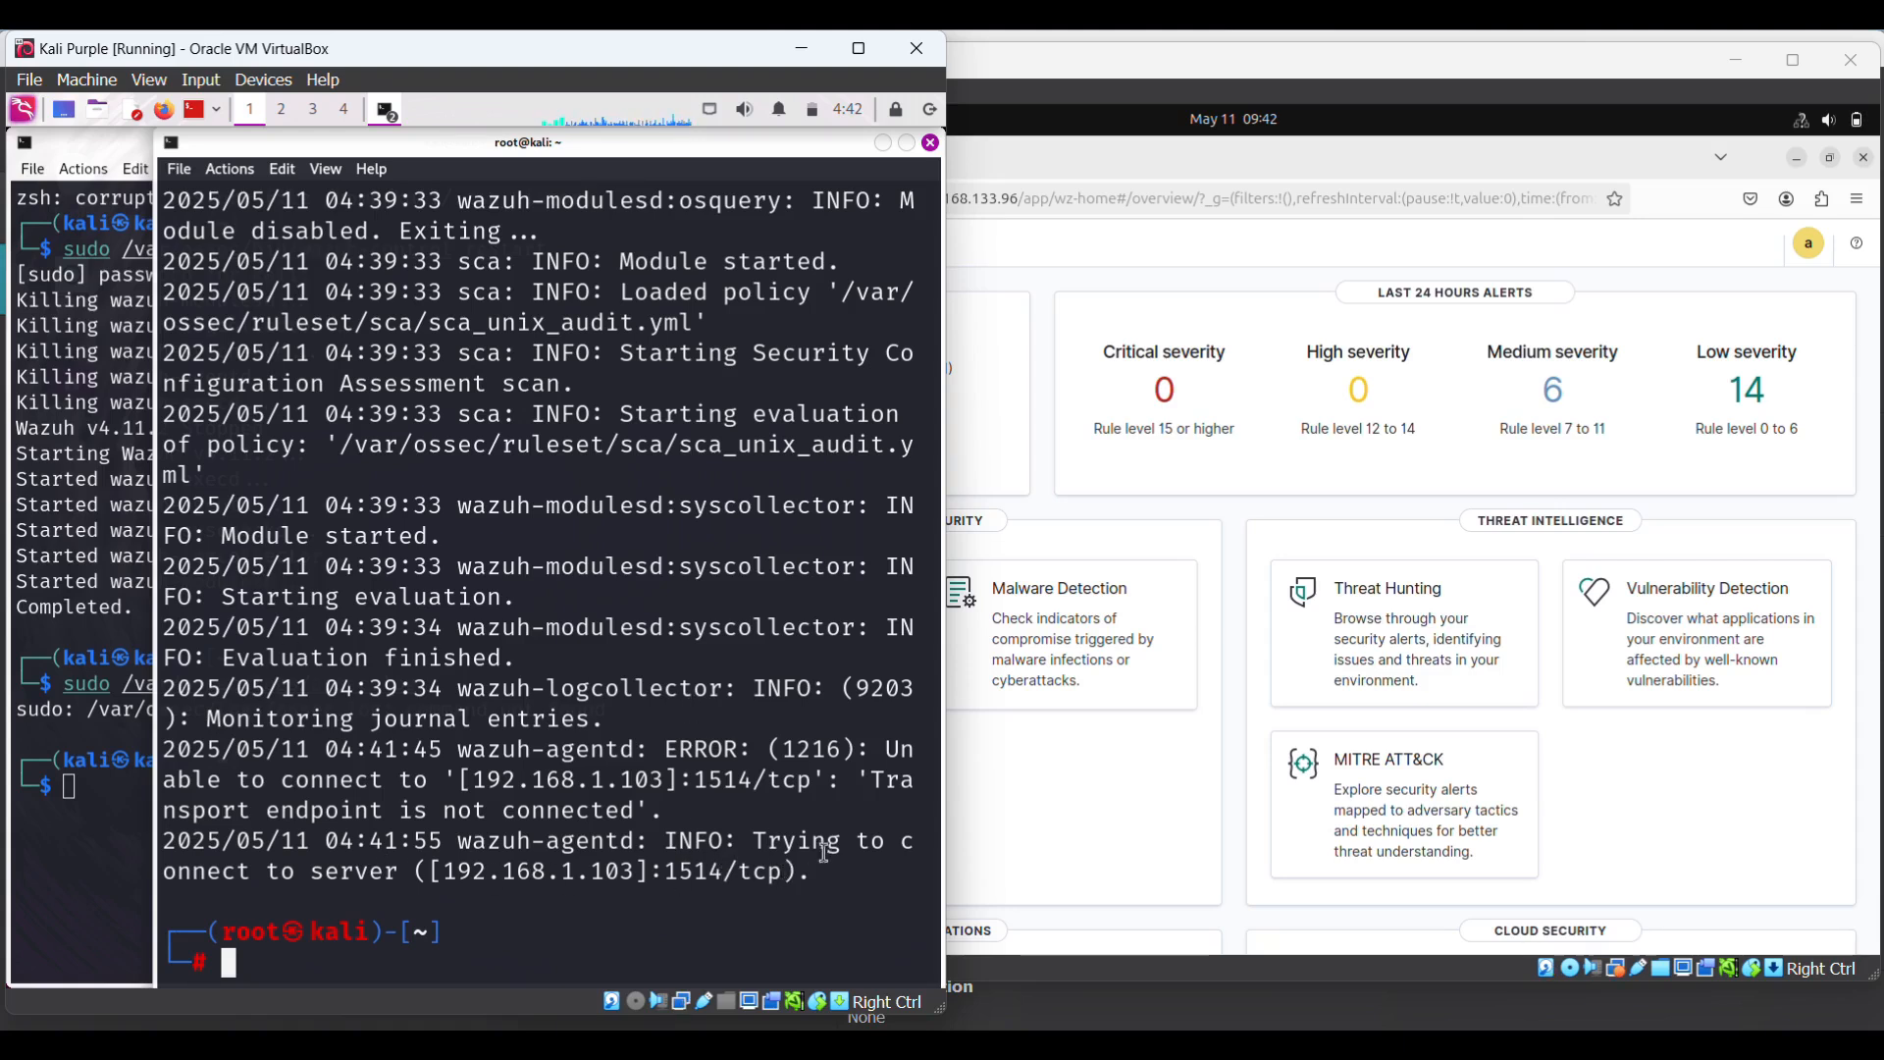
{"action": "left_click_drag", "start_coordinate": [752, 842], "coordinate": [831, 876]}
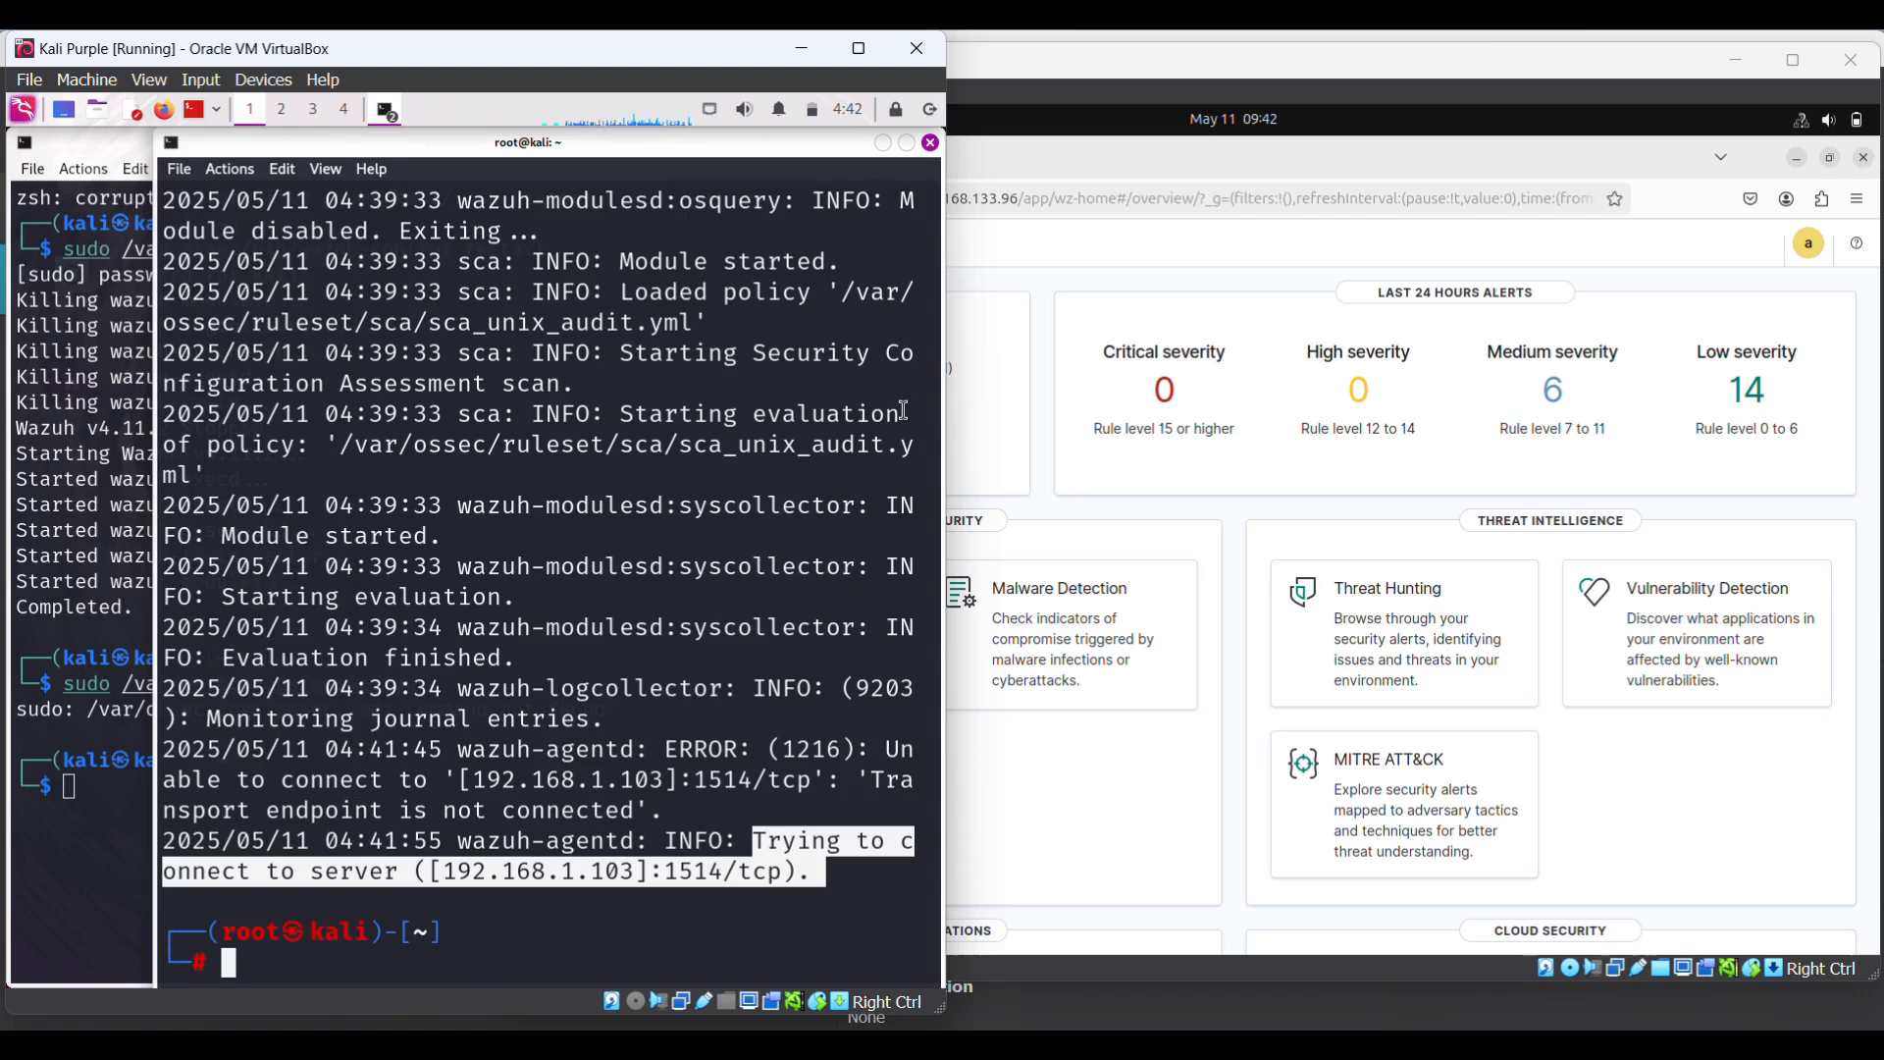
{"action": "left_click", "coordinate": [1365, 85]}
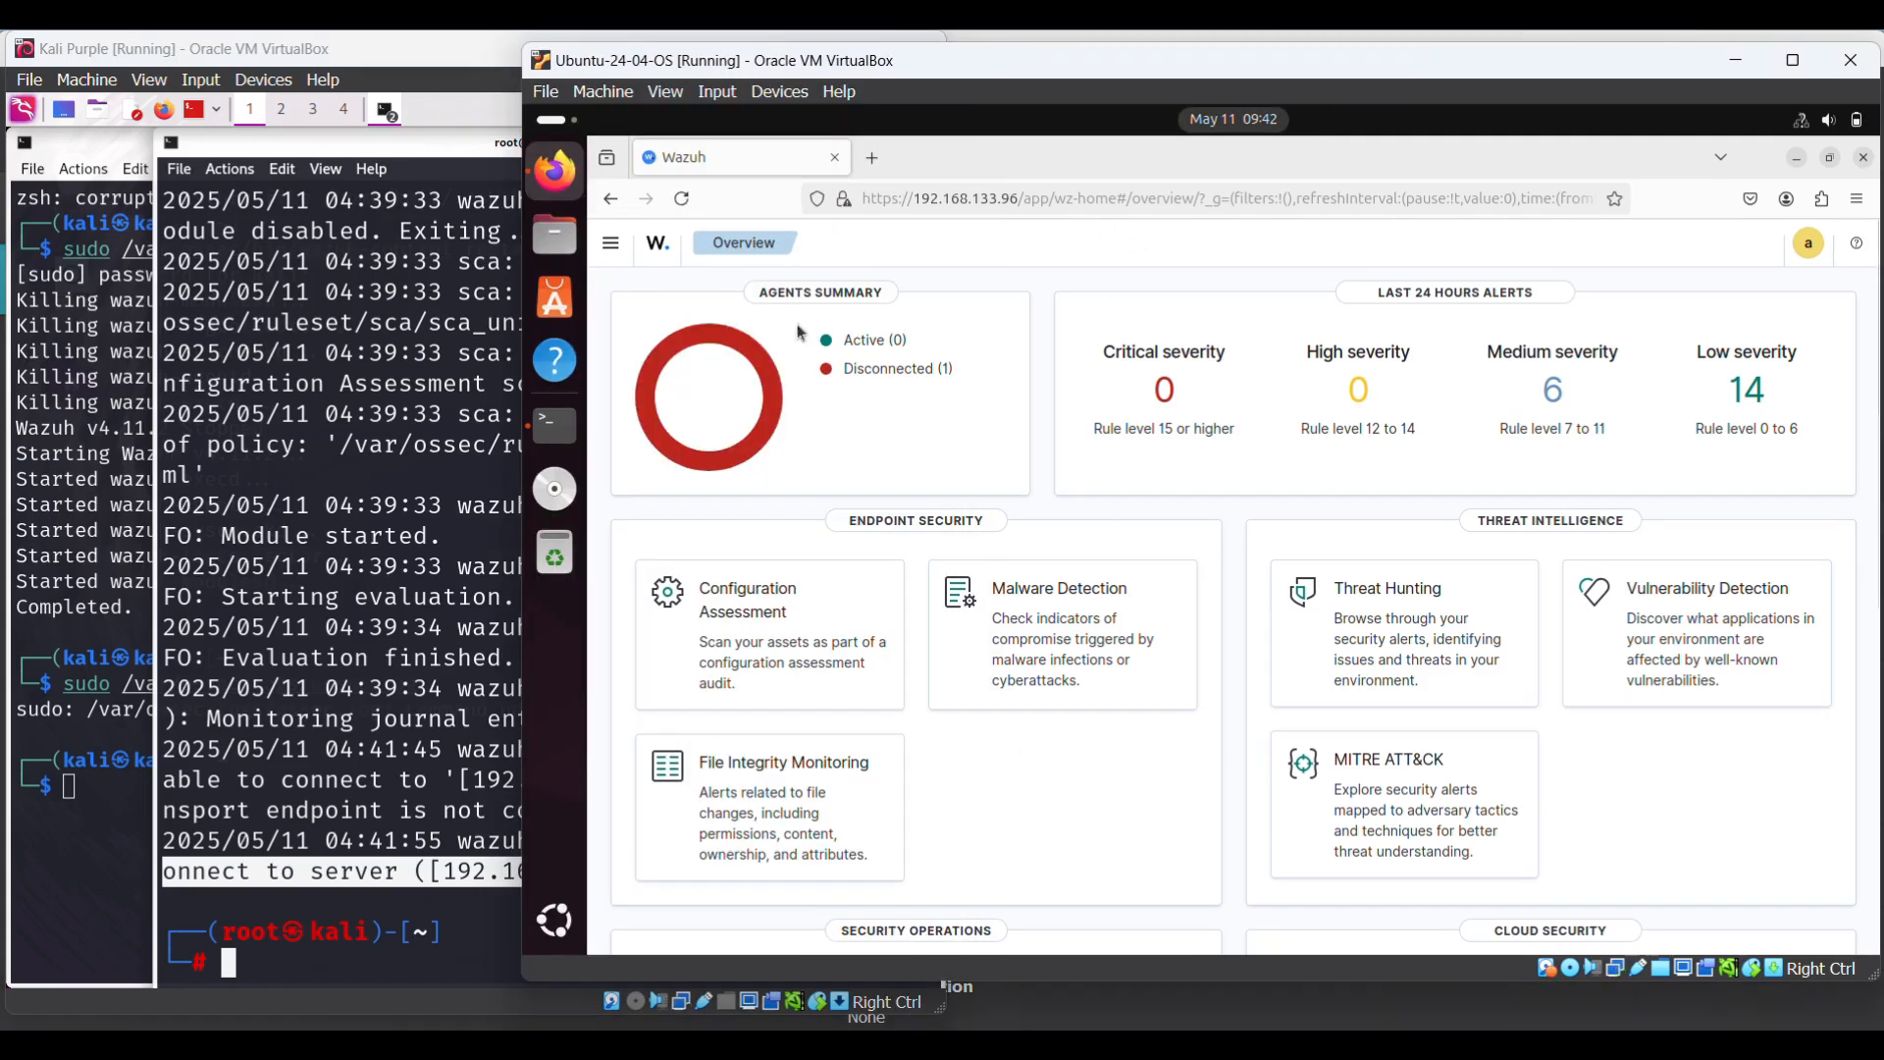
- Run ifconfig on the Ubuntu guest and read the enp0s8 address 192.168.133.96
{"action": "left_click", "coordinate": [557, 441]}
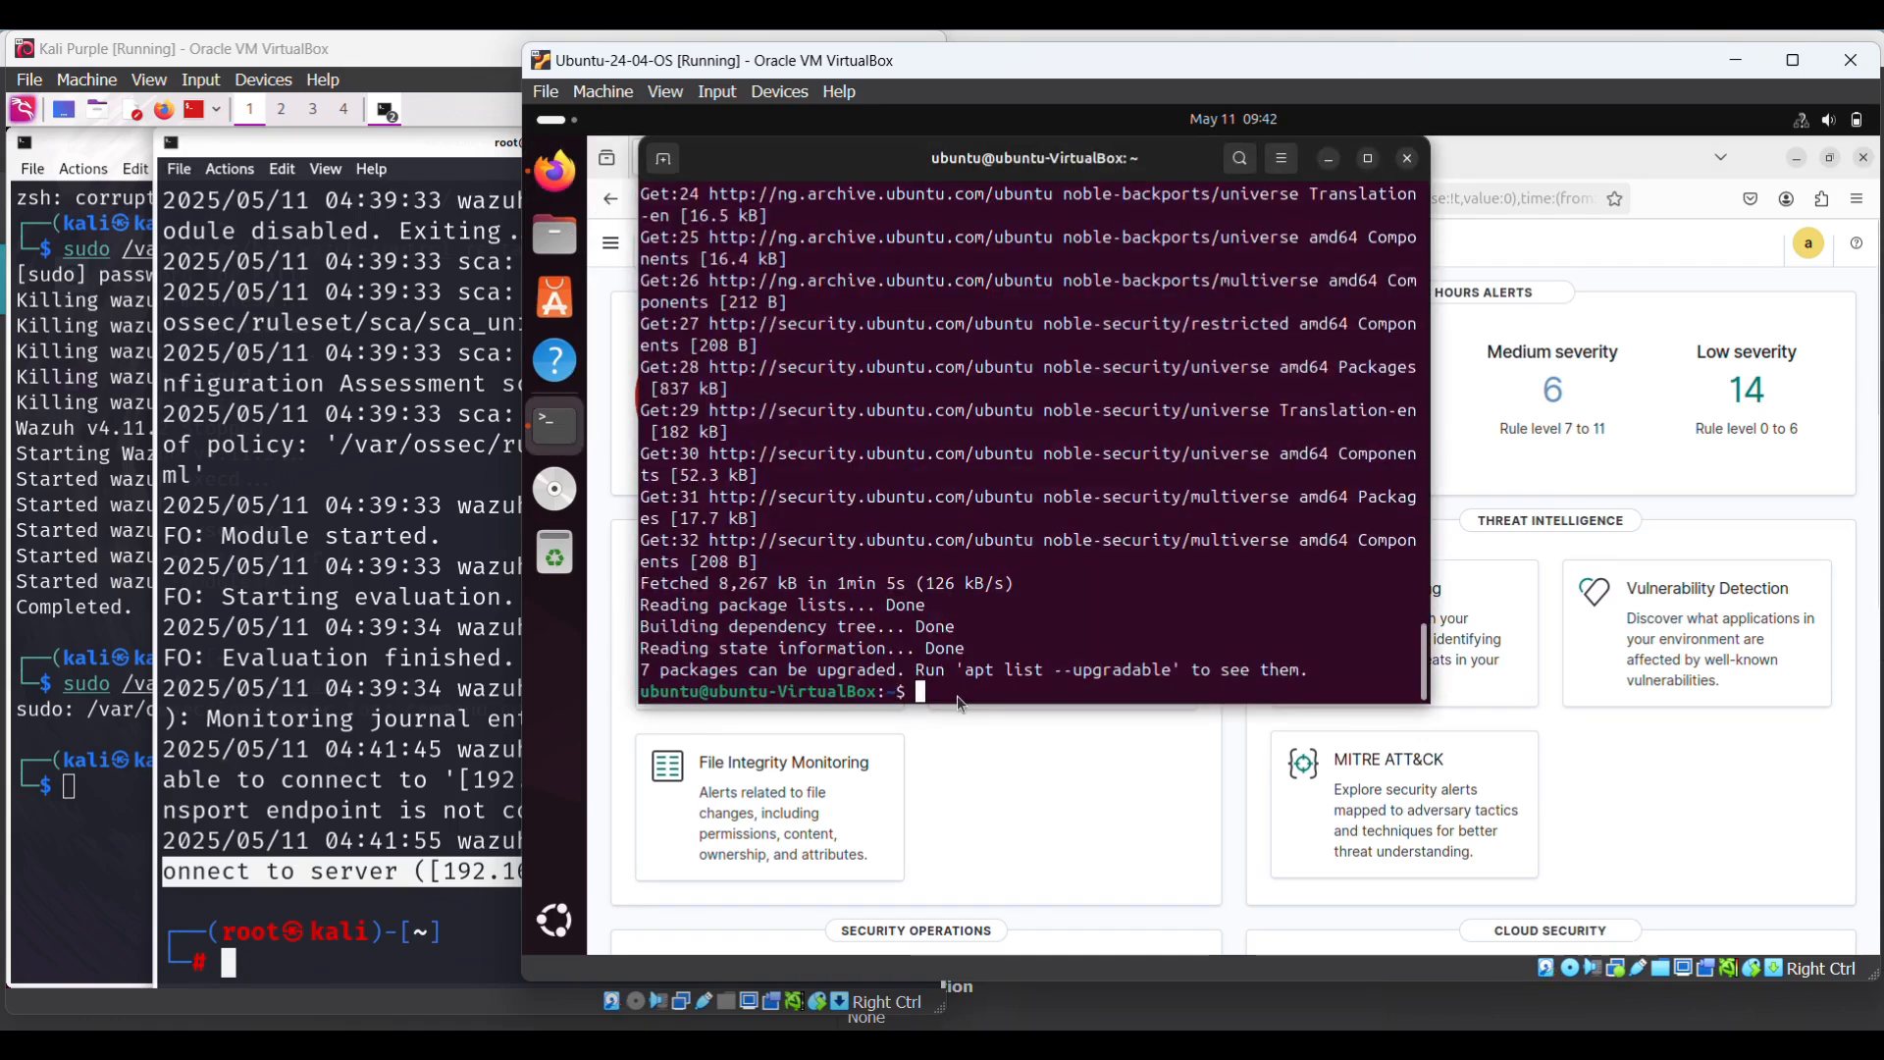
{"action": "type", "text": "ifconfig"}
{"action": "key", "text": "Return"}
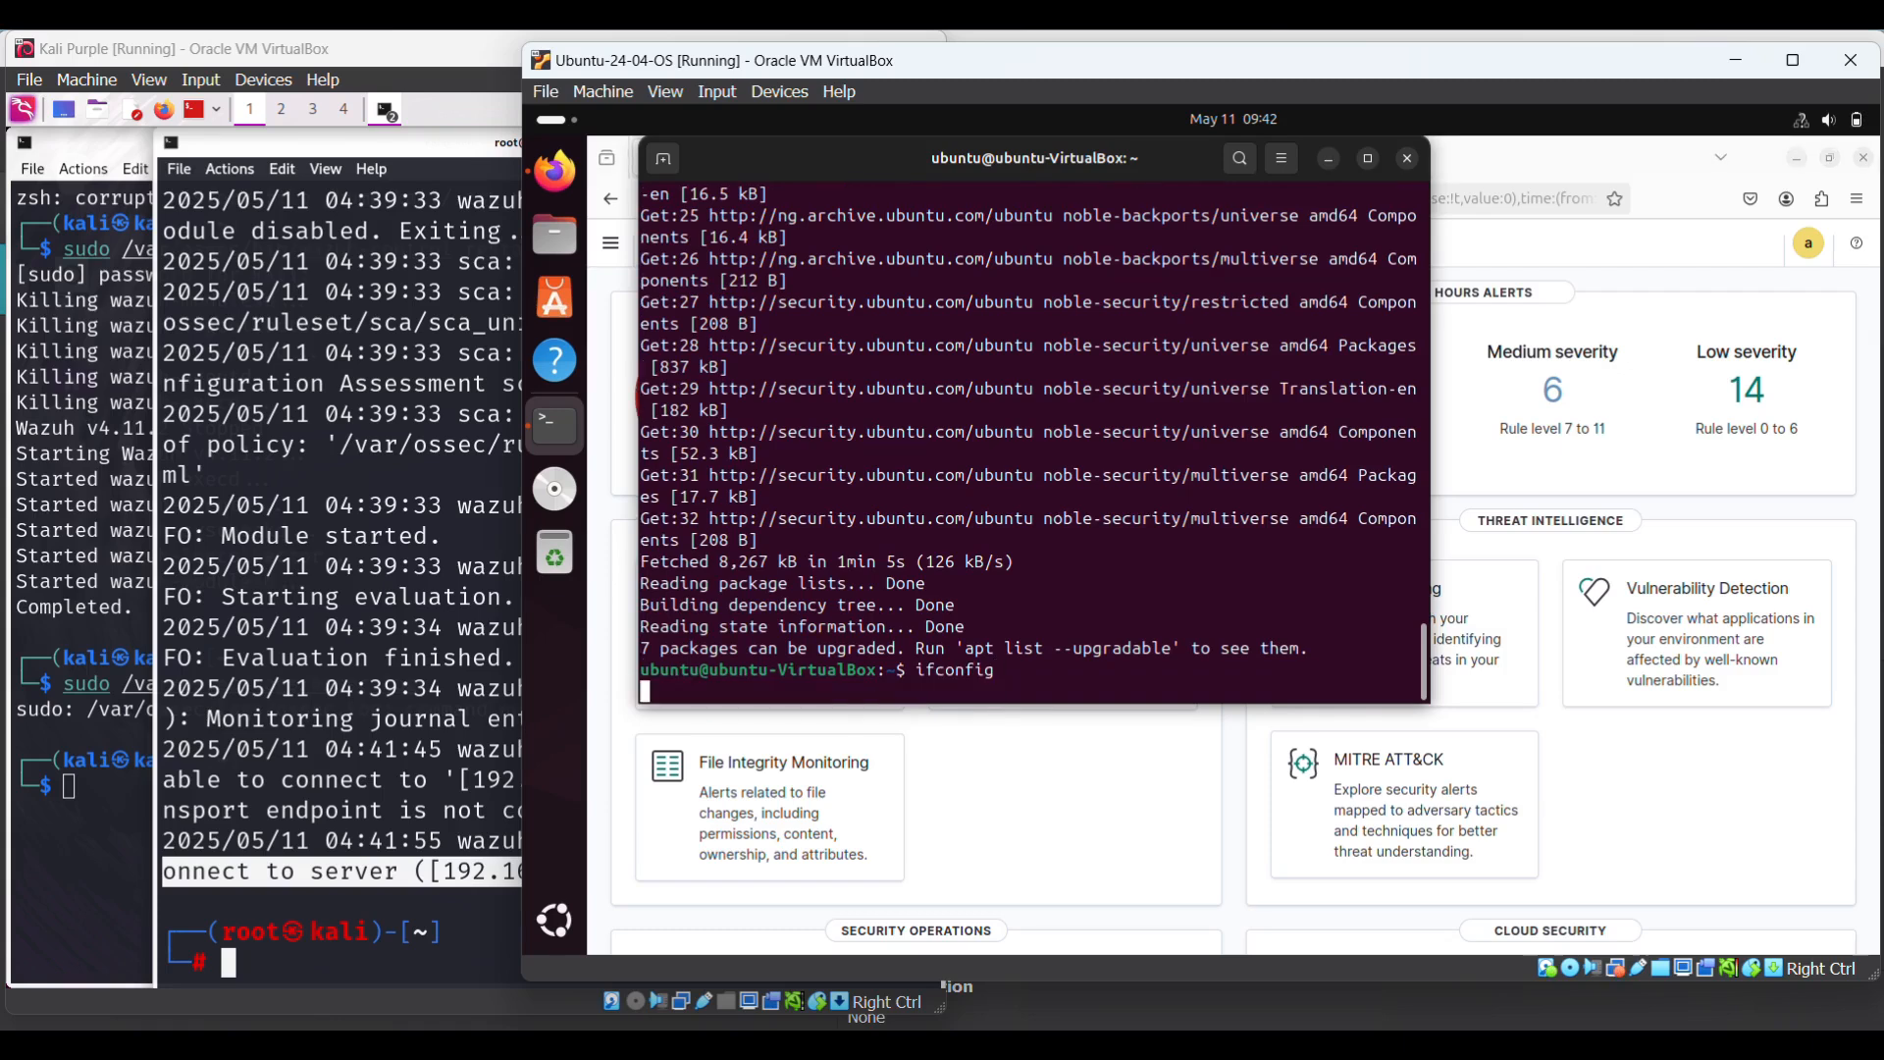
{"action": "key", "text": "Return"}
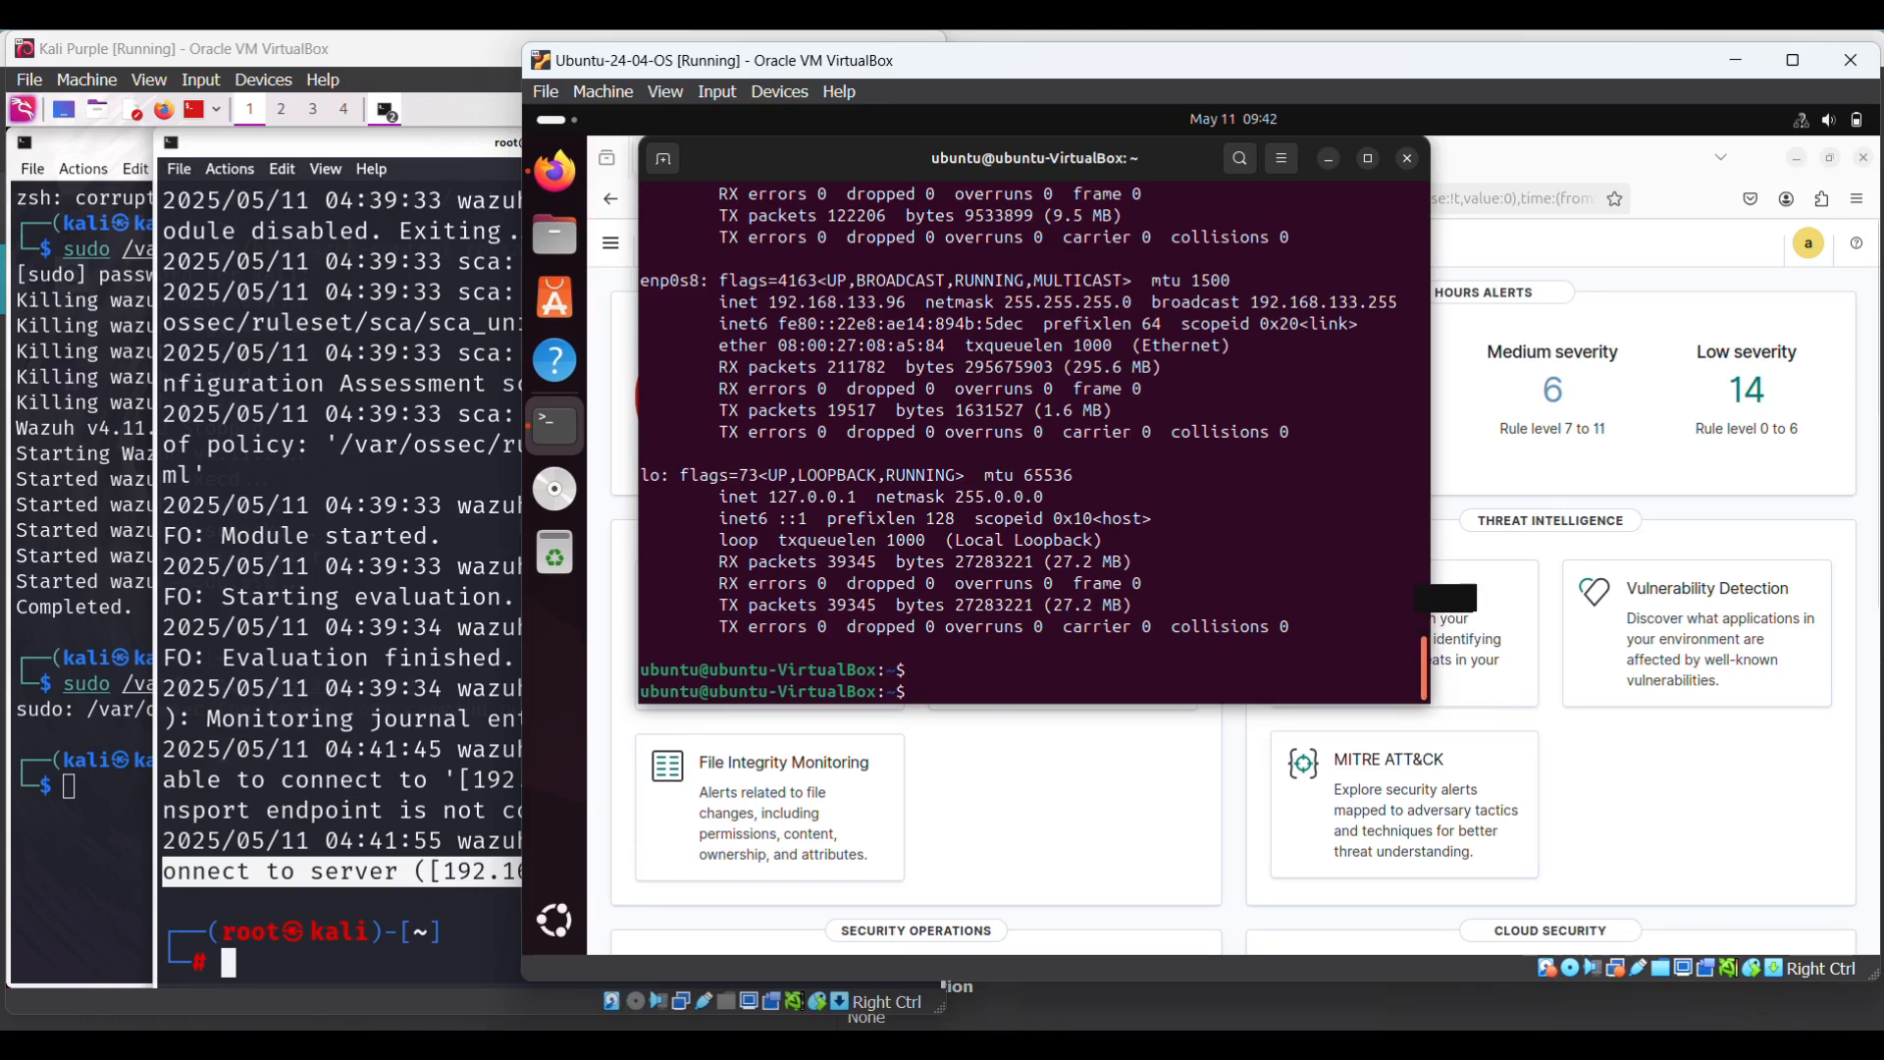
{"action": "scroll", "coordinate": [1031, 442], "scroll_direction": "up", "scroll_amount": 10}
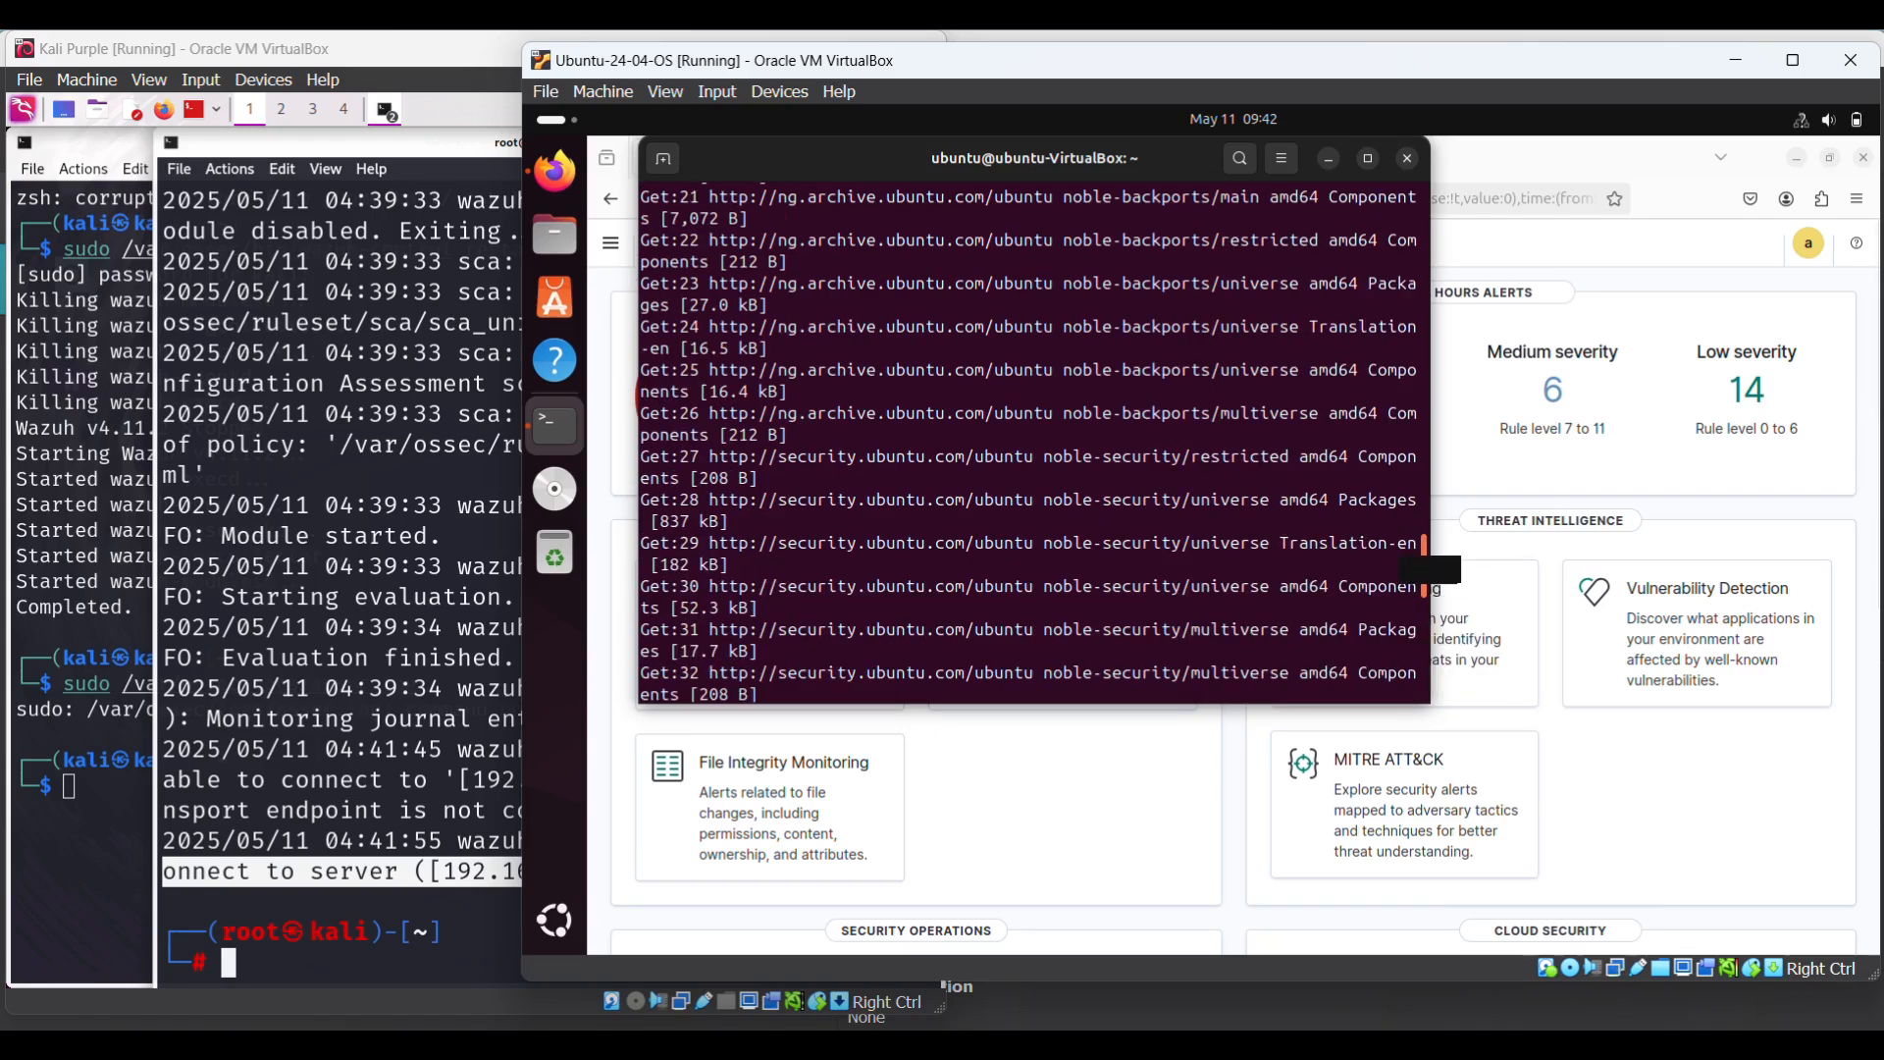
{"action": "scroll", "coordinate": [1391, 566], "scroll_direction": "down", "scroll_amount": 7}
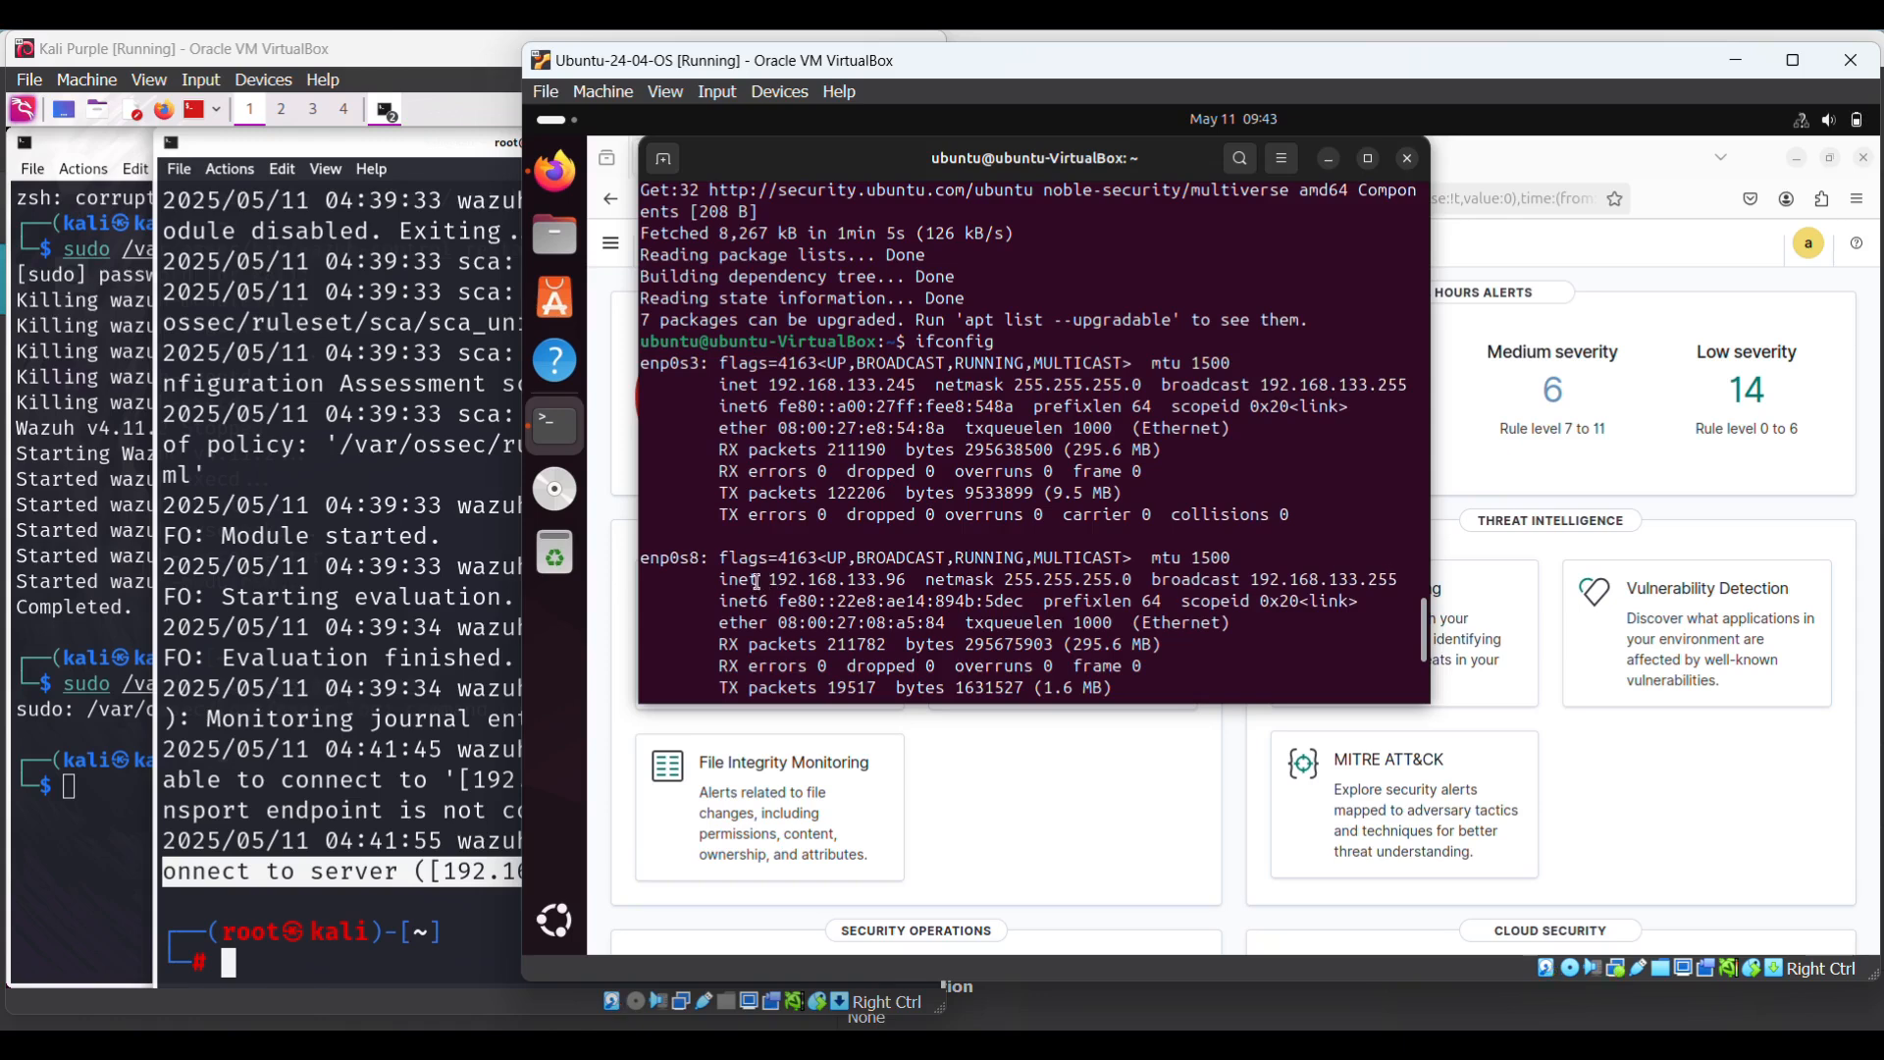
{"action": "left_click_drag", "start_coordinate": [757, 581], "coordinate": [855, 581]}
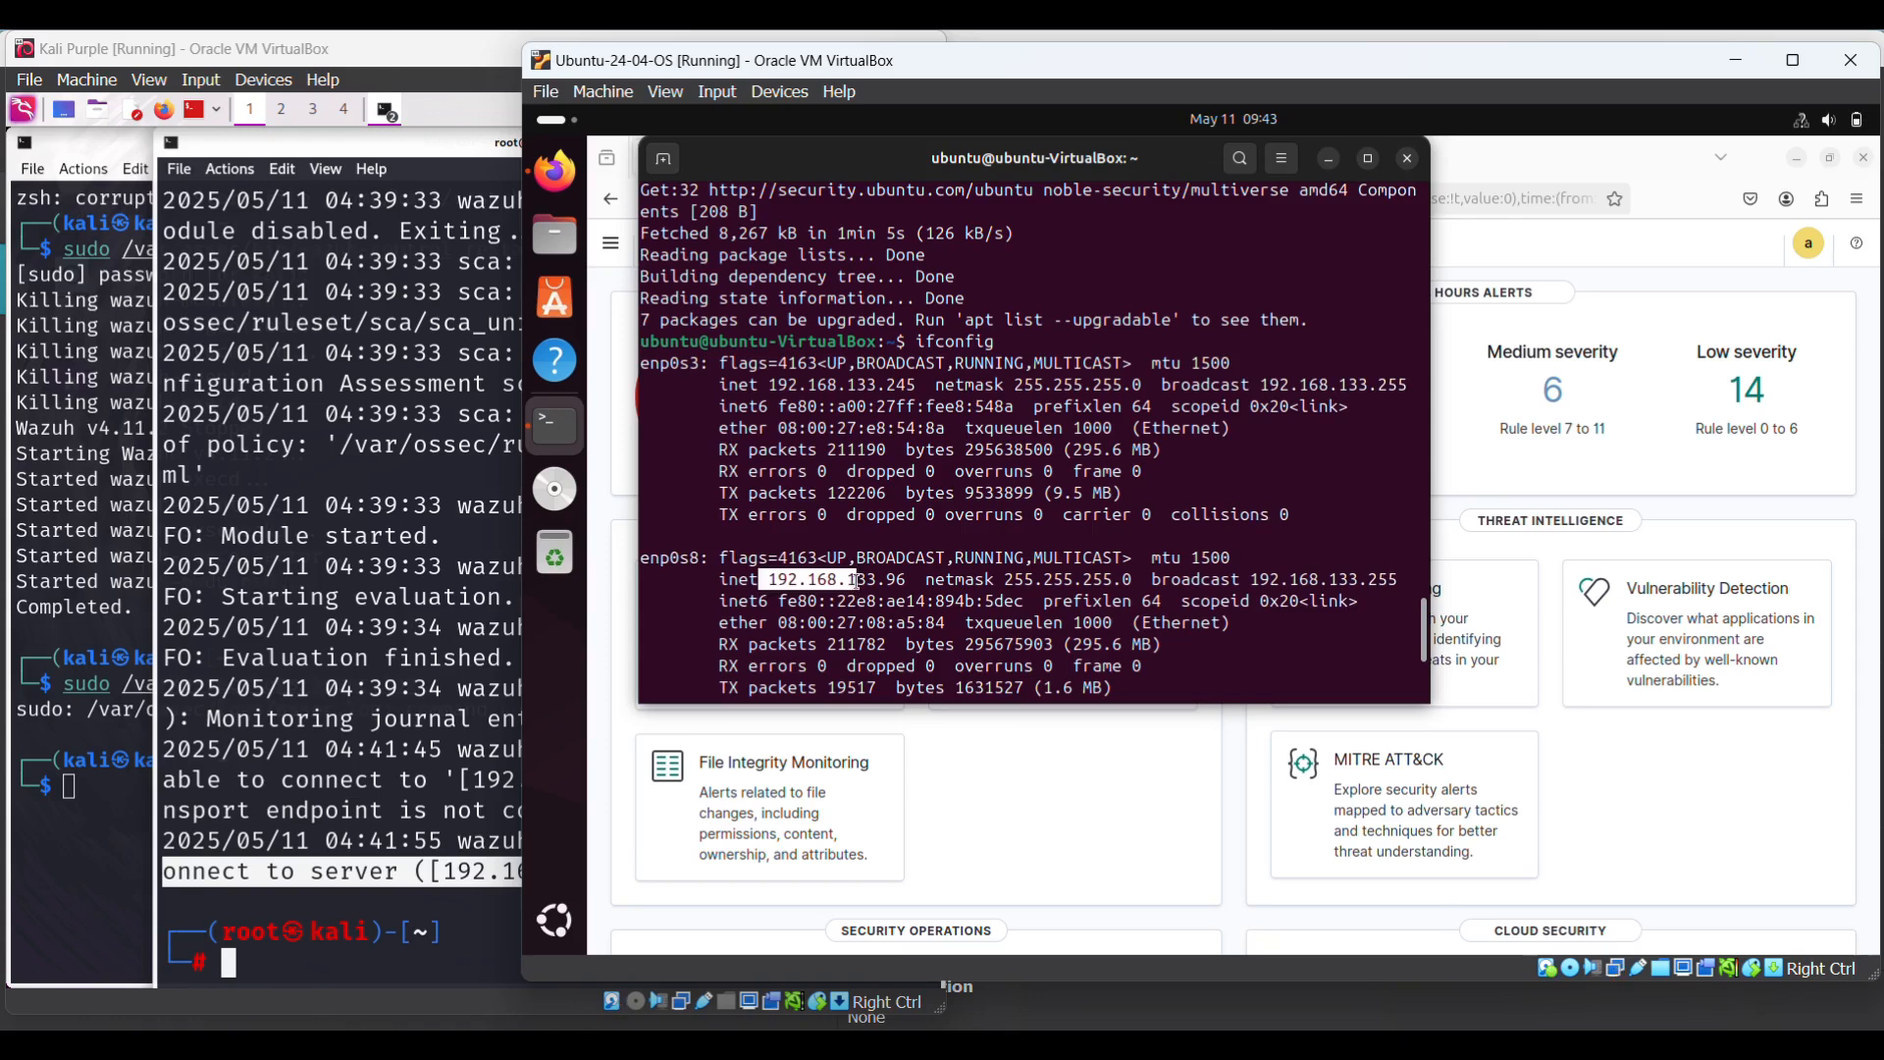
{"action": "left_click", "coordinate": [902, 576]}
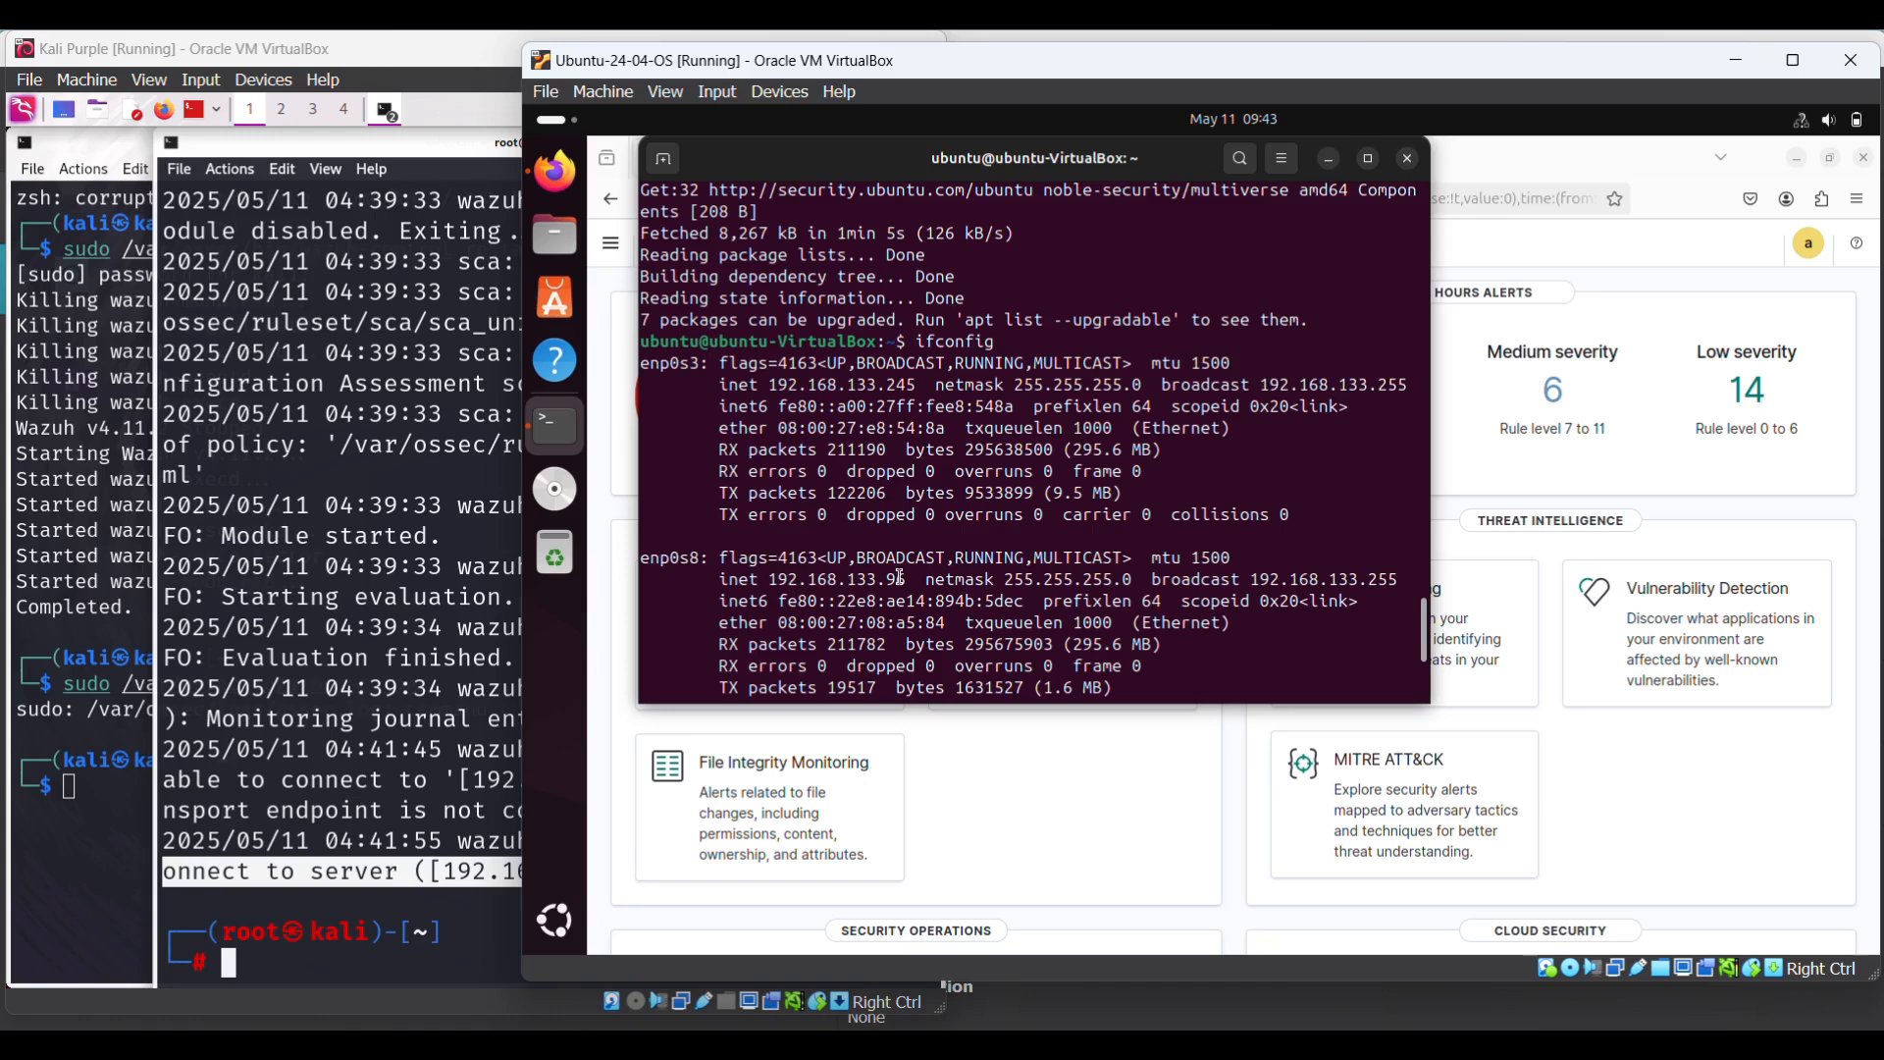
{"action": "left_click", "coordinate": [323, 822]}
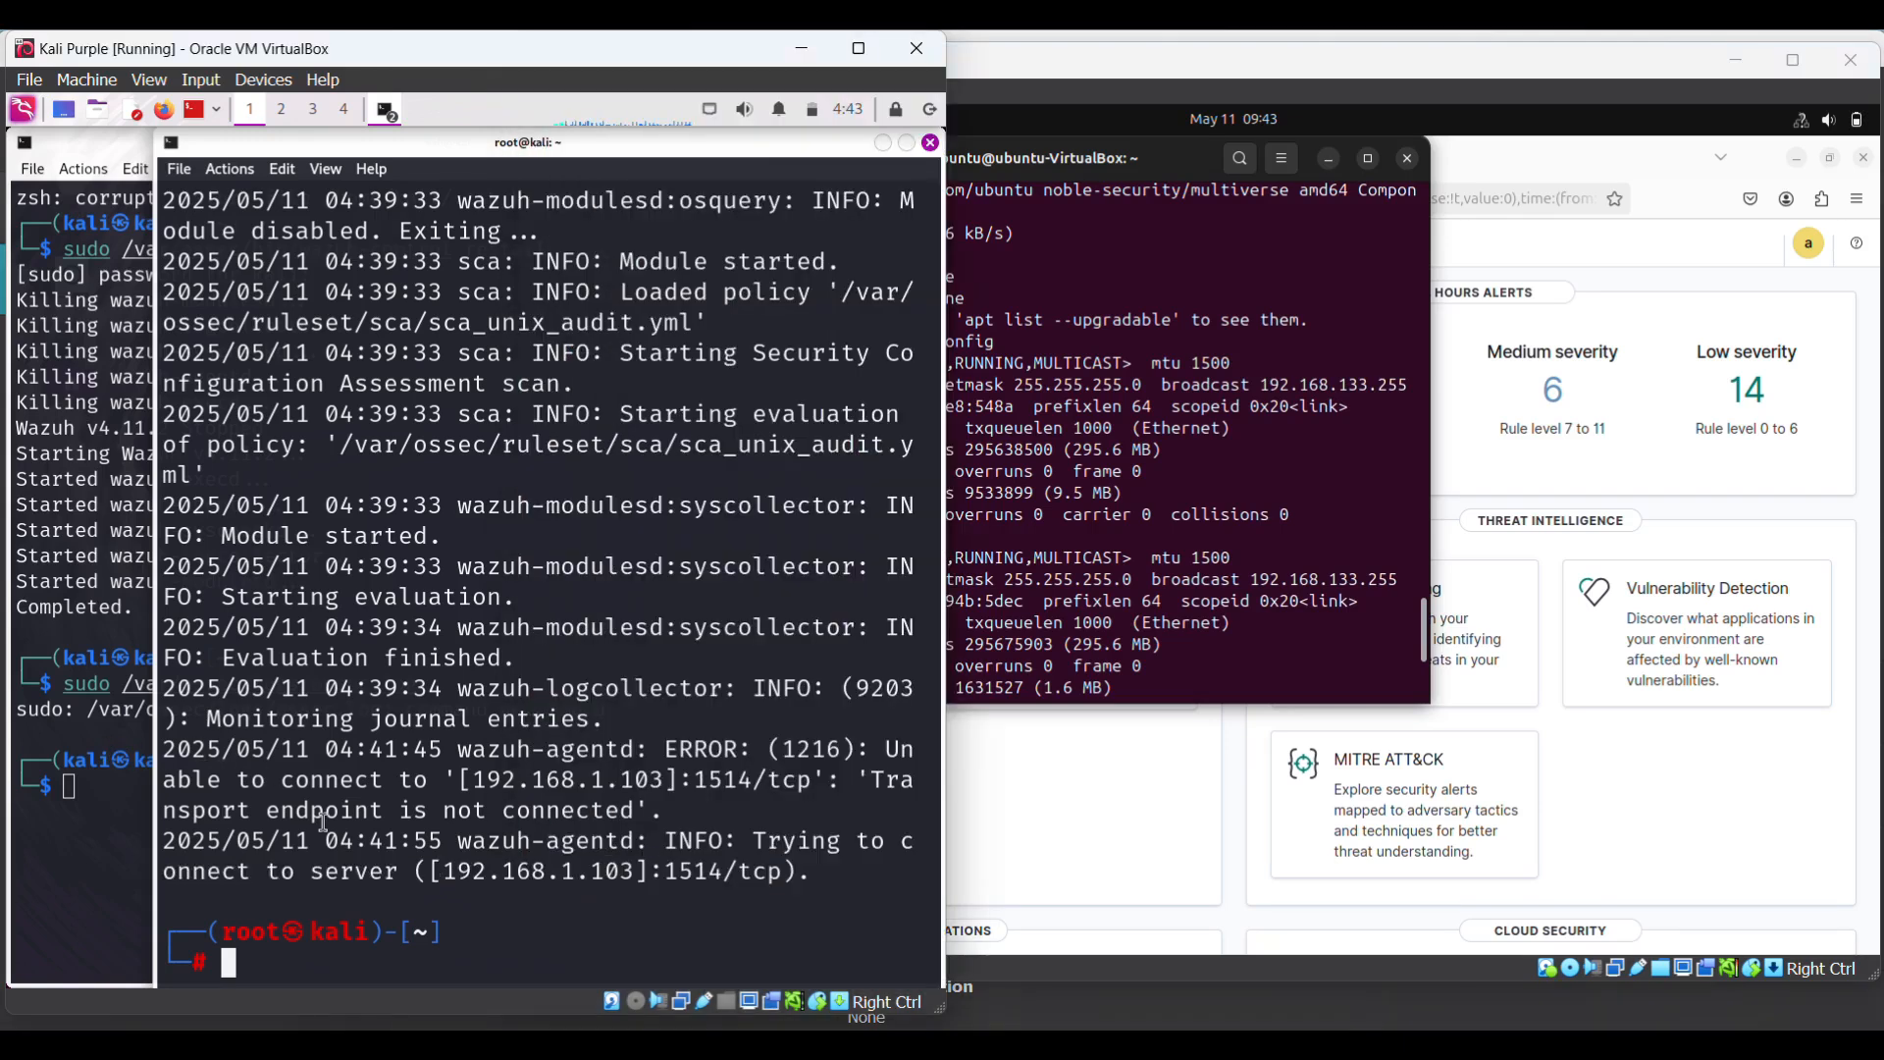
- Clear the Kali root terminal and open /var/ossec/etc/ossec.conf in nano with sudo
{"action": "type", "text": "clear"}
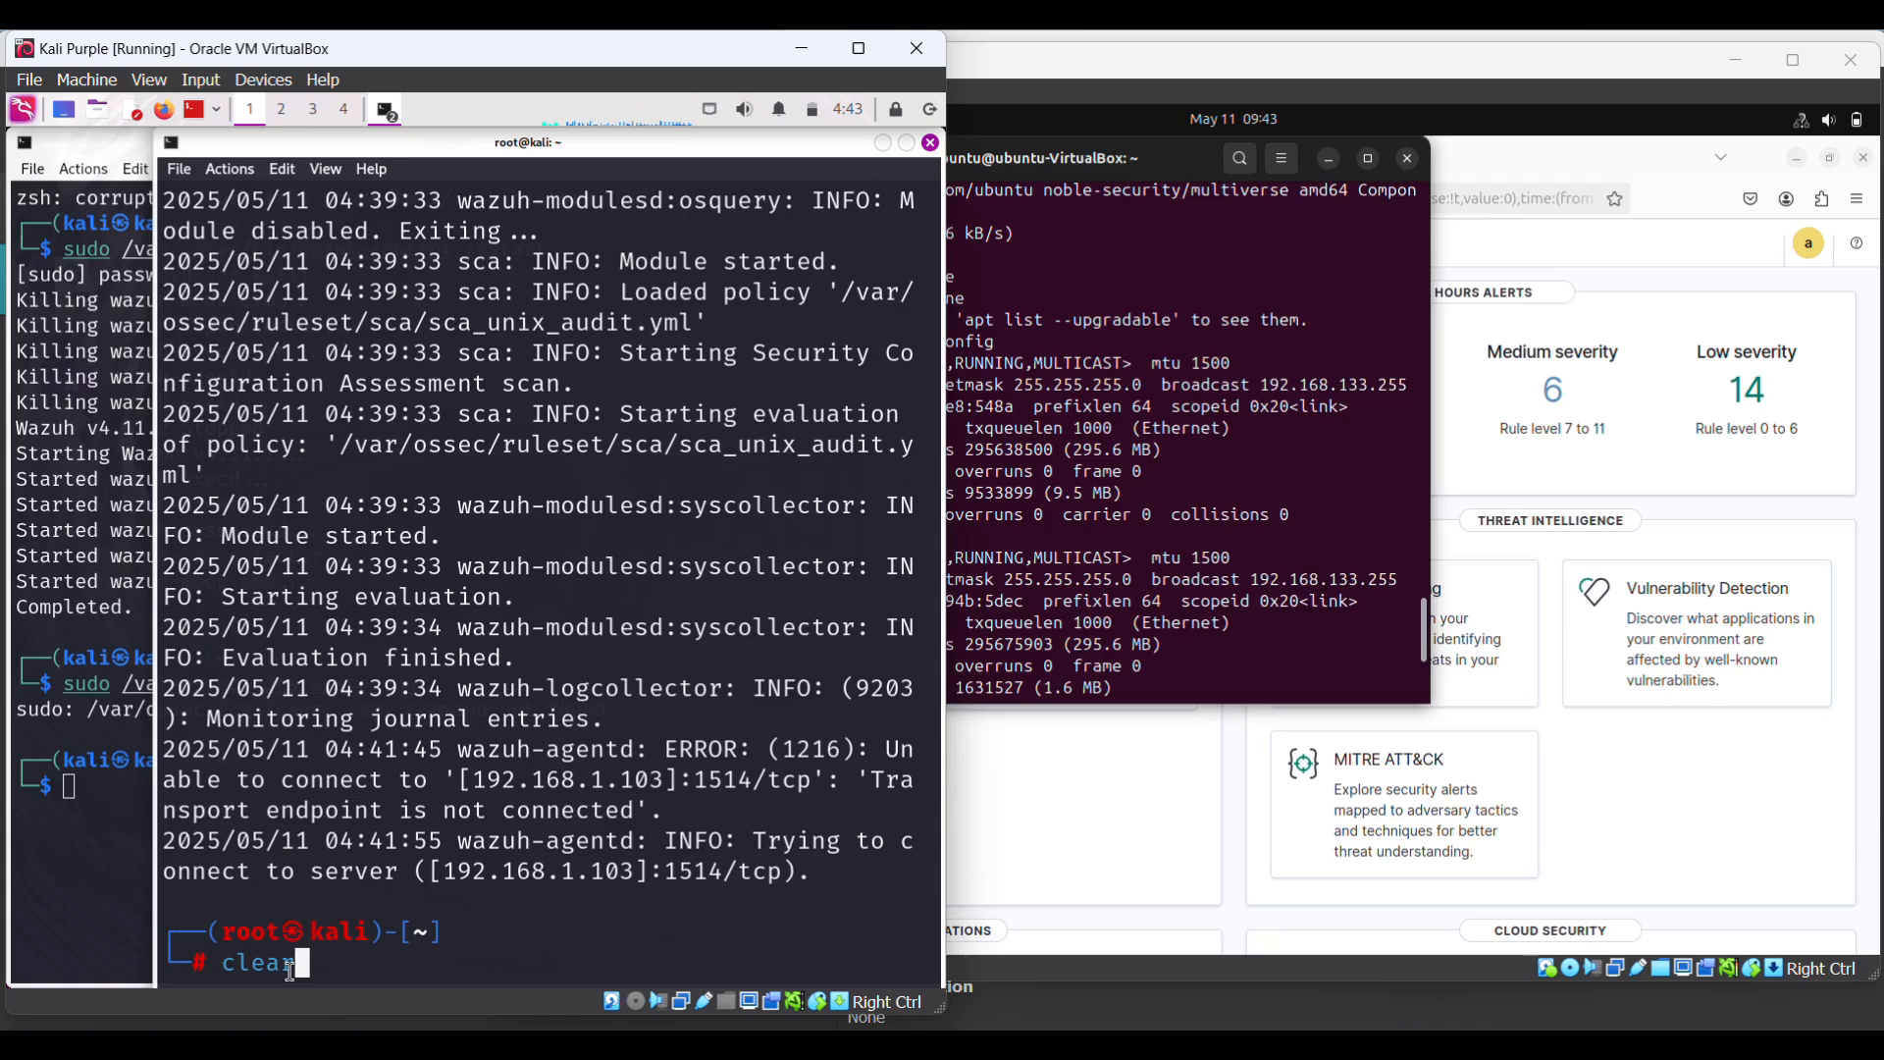
{"action": "key", "text": "Return"}
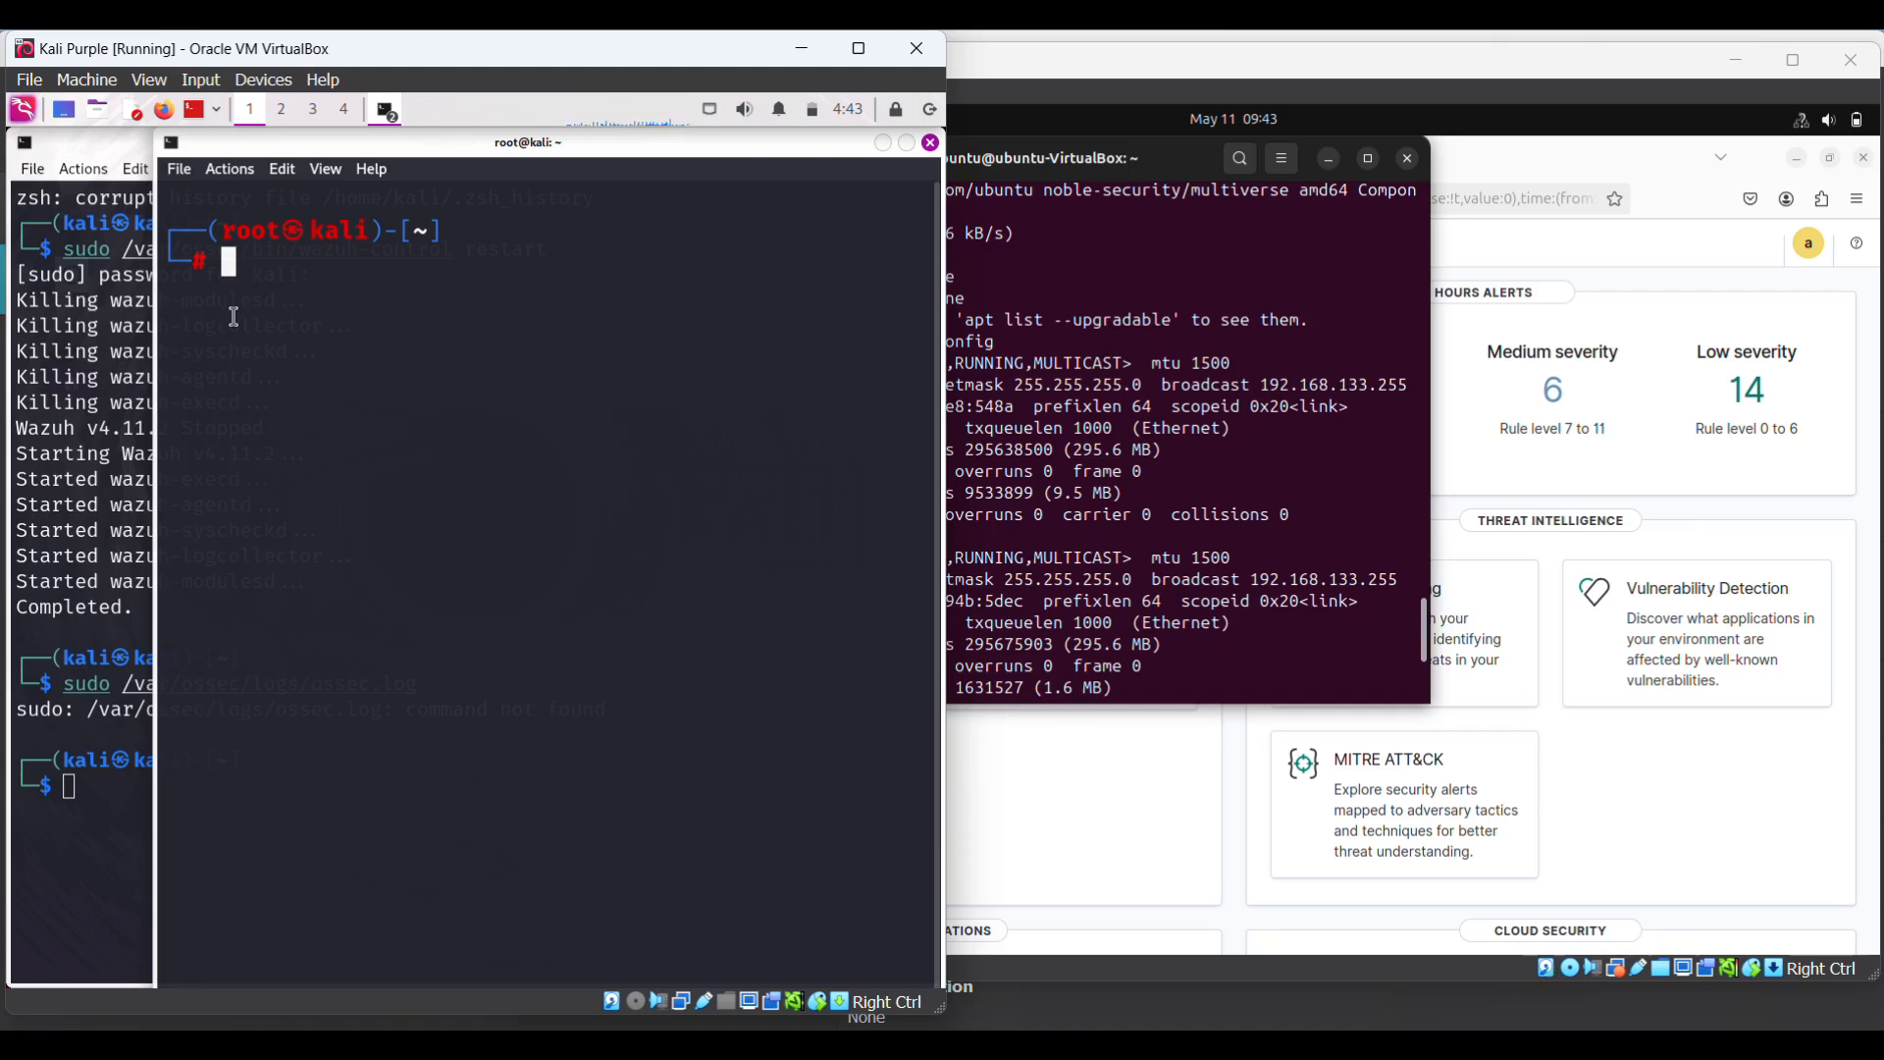
{"action": "type", "text": "sudo "}
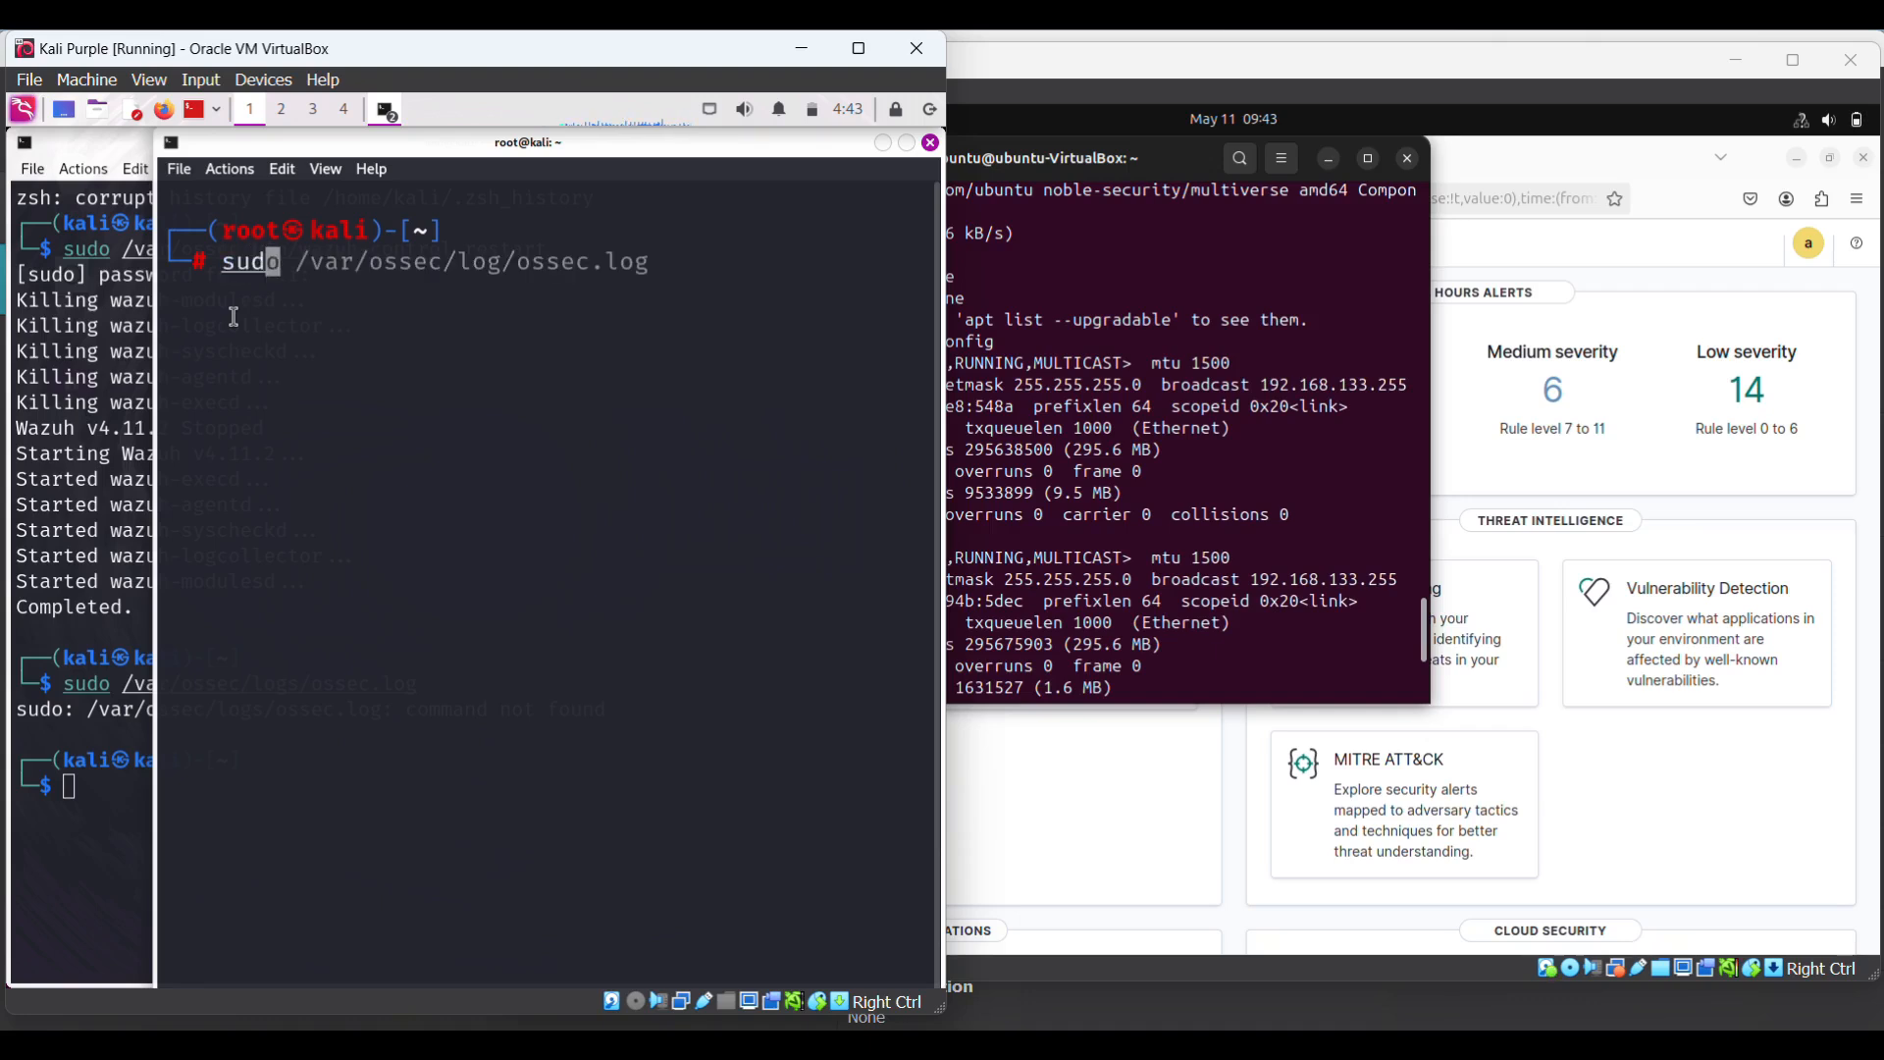
{"action": "type", "text": "nano "}
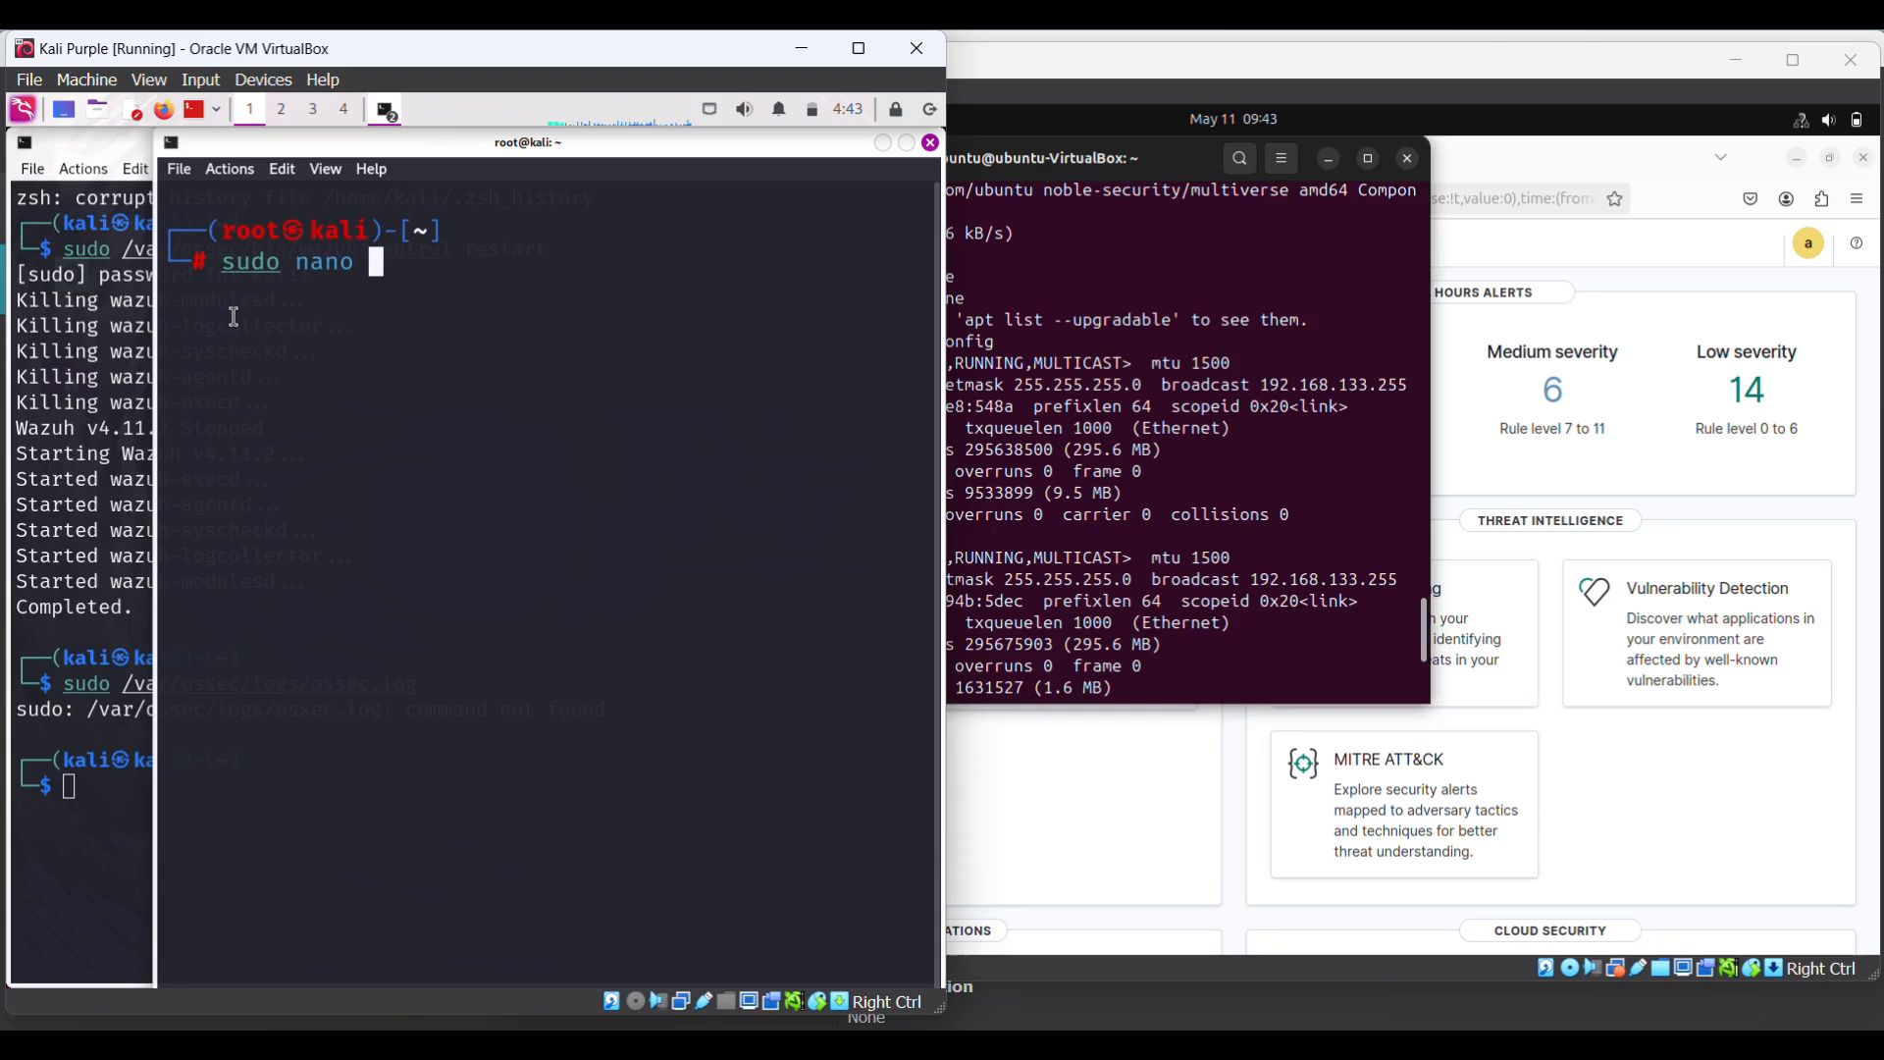
{"action": "type", "text": "/var"}
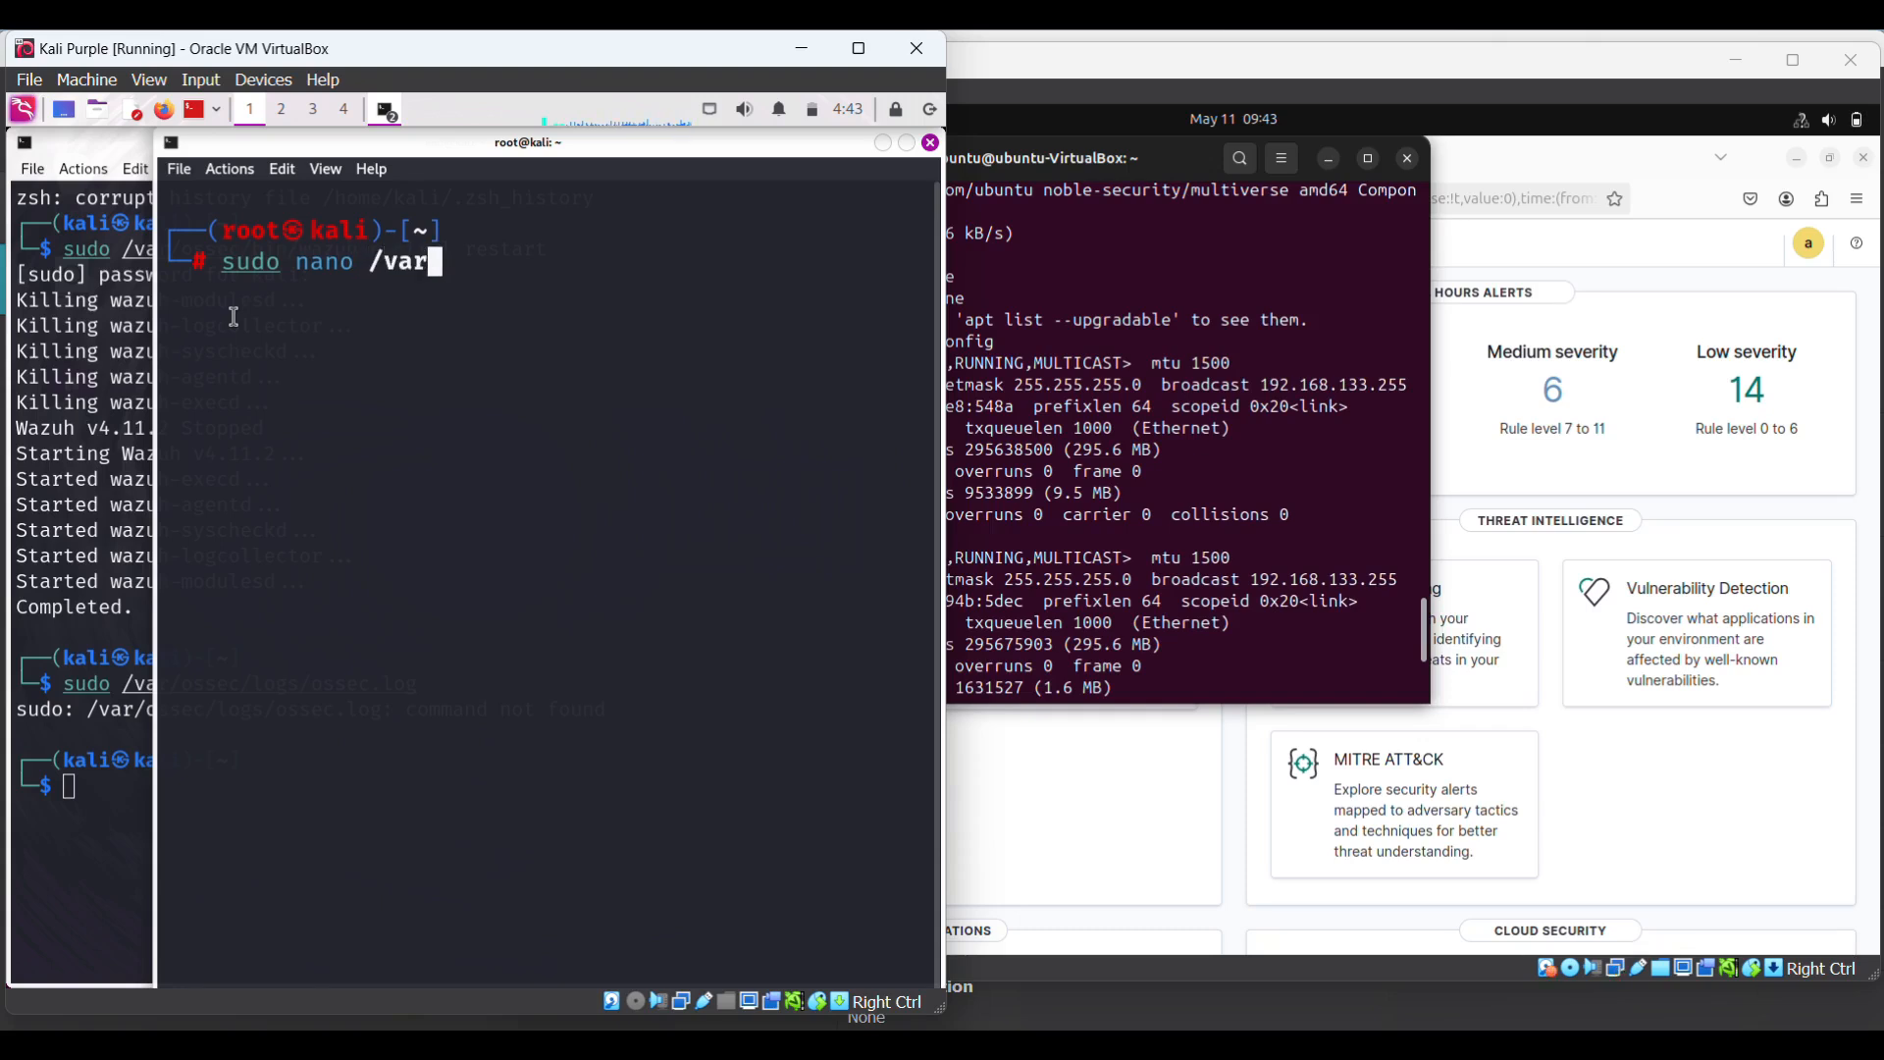
{"action": "type", "text": "/oss"}
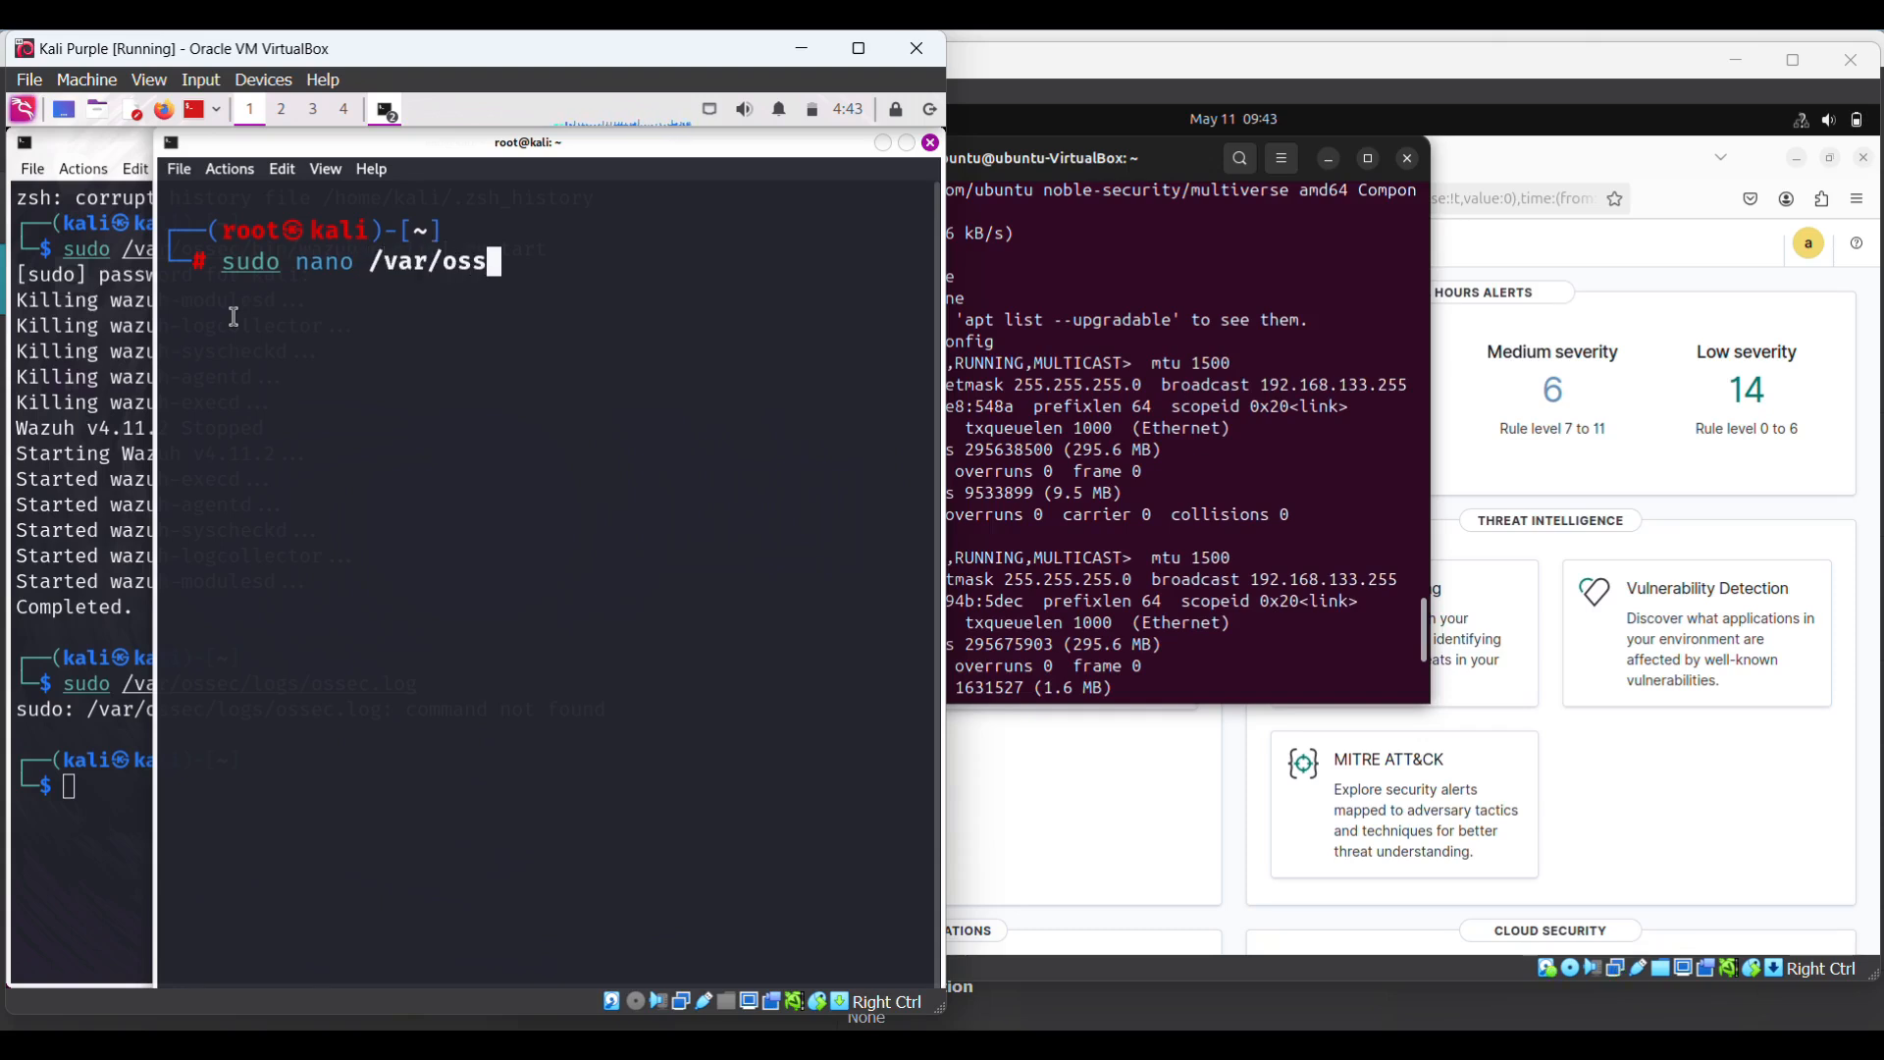
{"action": "type", "text": "ec/etc/"}
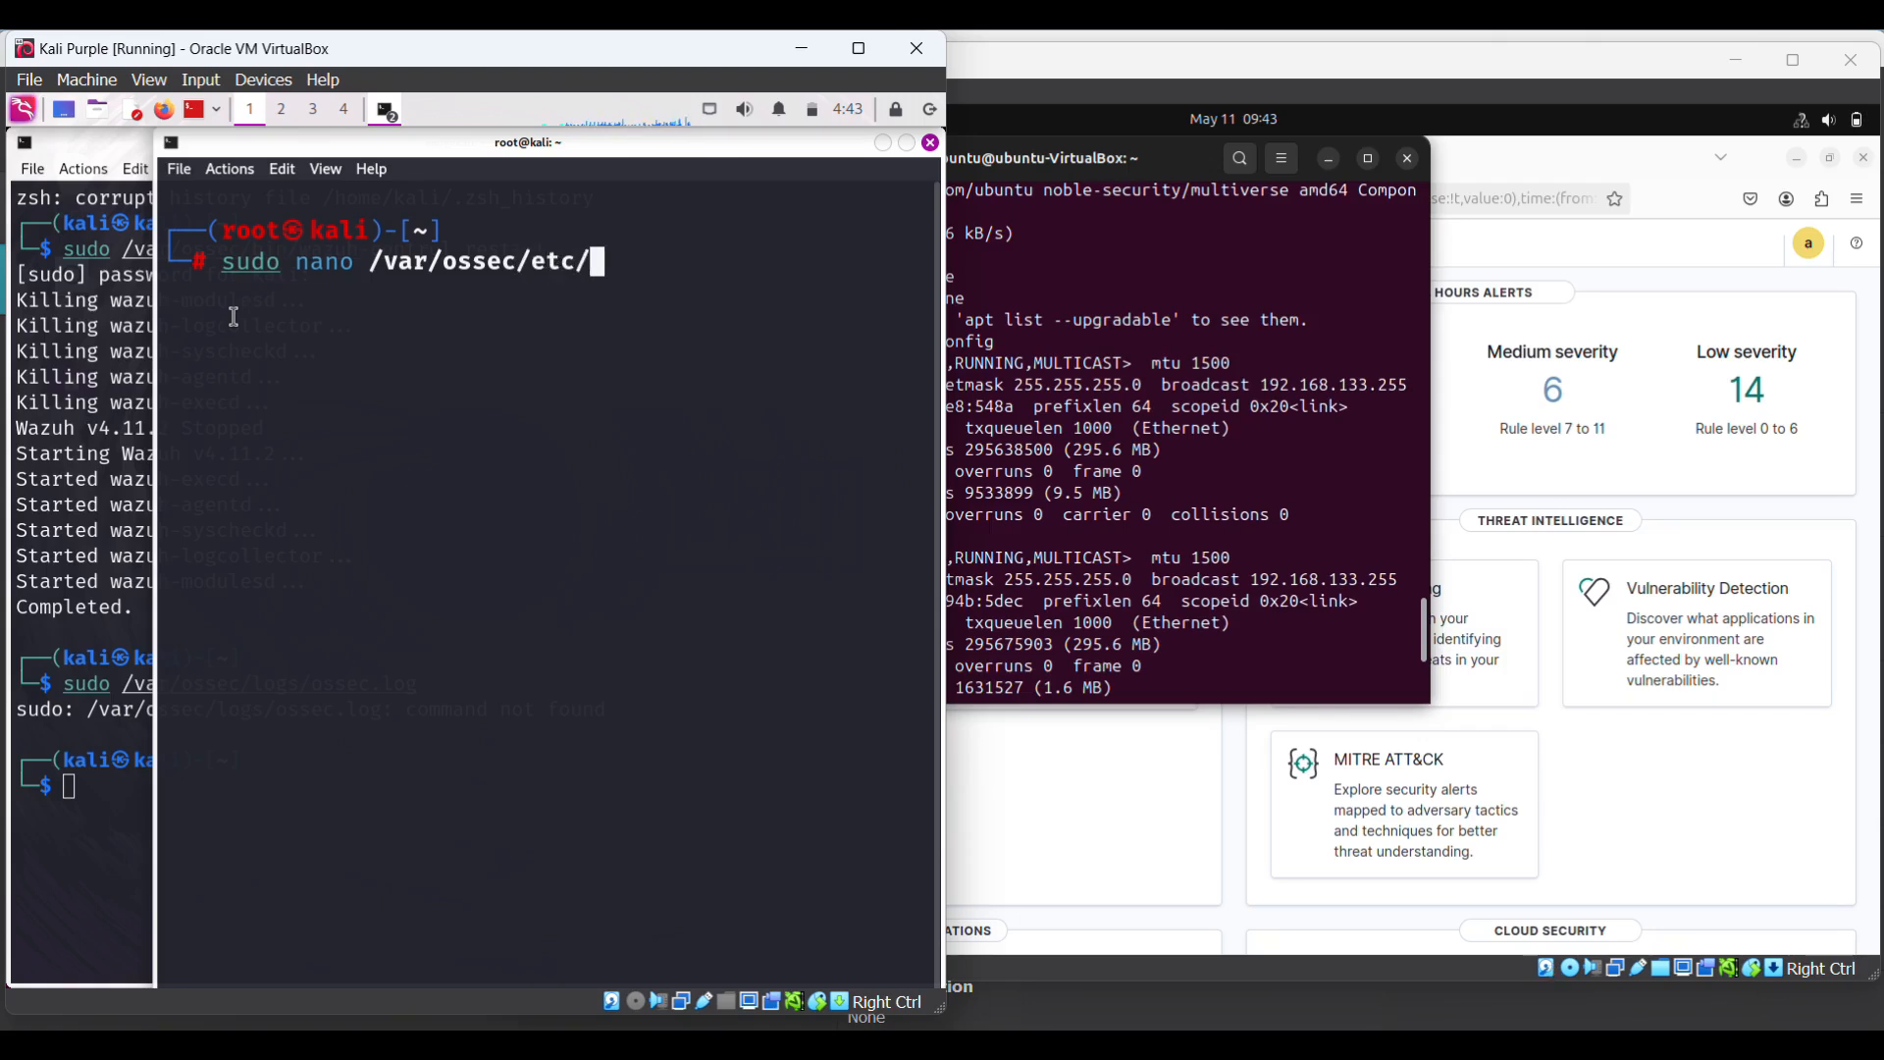
{"action": "type", "text": "ossec.conf"}
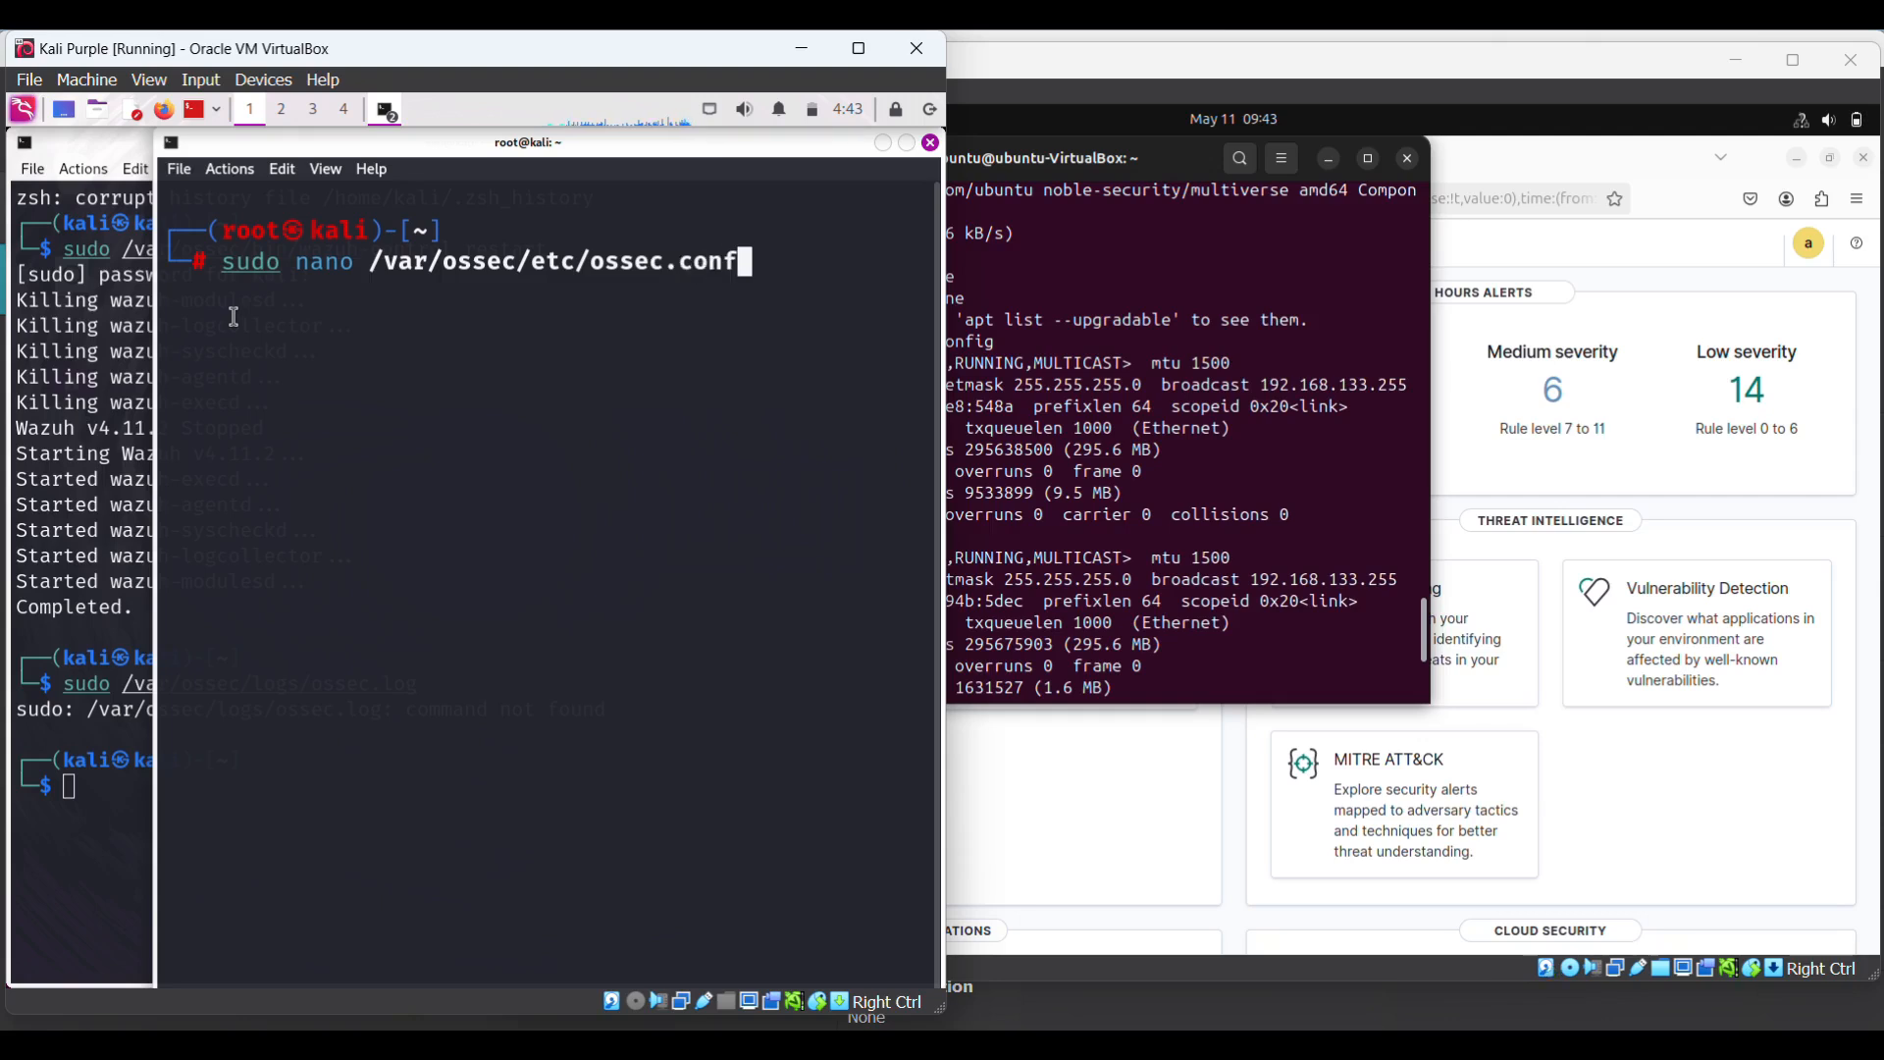
{"action": "key", "text": "Return"}
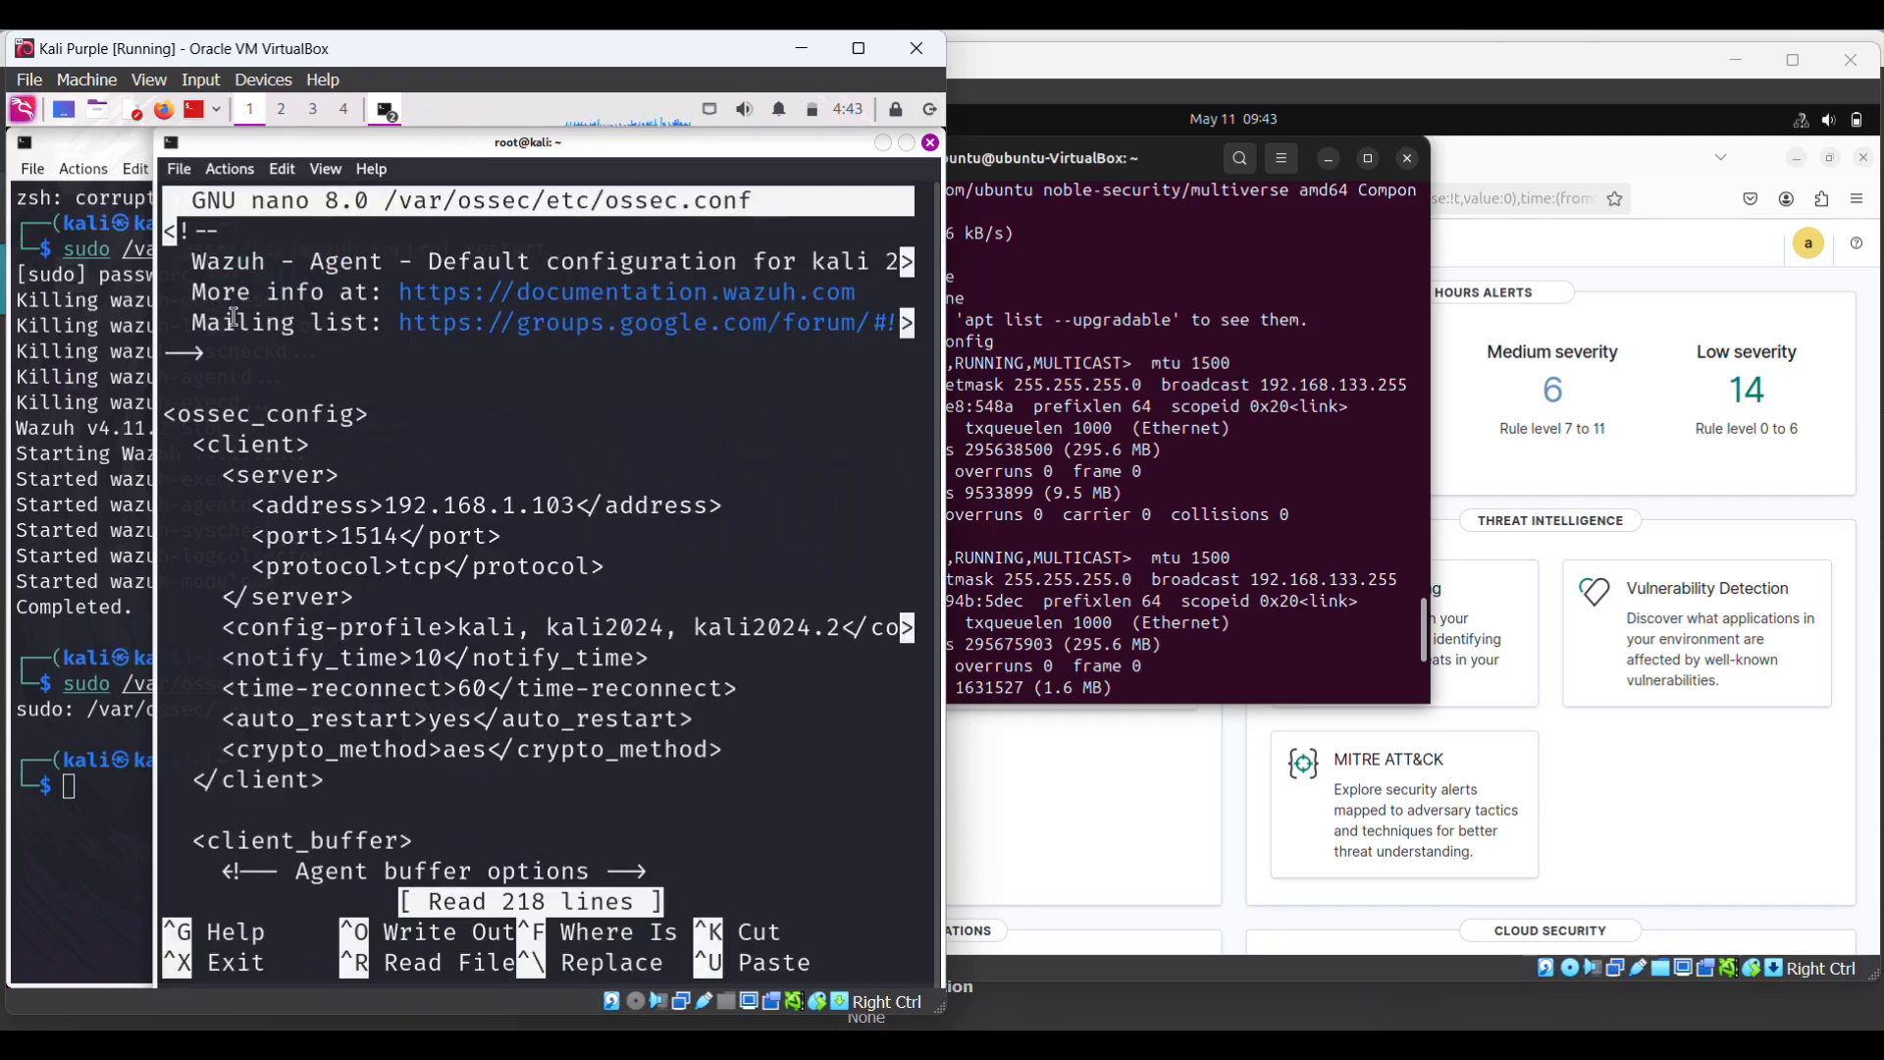
- Change the agent's manager address in ossec.conf from 192.168.1.103 to 192.168.133.96
{"action": "key", "text": "Down"}
{"action": "key", "text": "Down"}
{"action": "key", "text": "Down"}
{"action": "key", "text": "Down"}
{"action": "key", "text": "Down"}
{"action": "key", "text": "Down"}
{"action": "key", "text": "Down"}
{"action": "key", "text": "Down"}
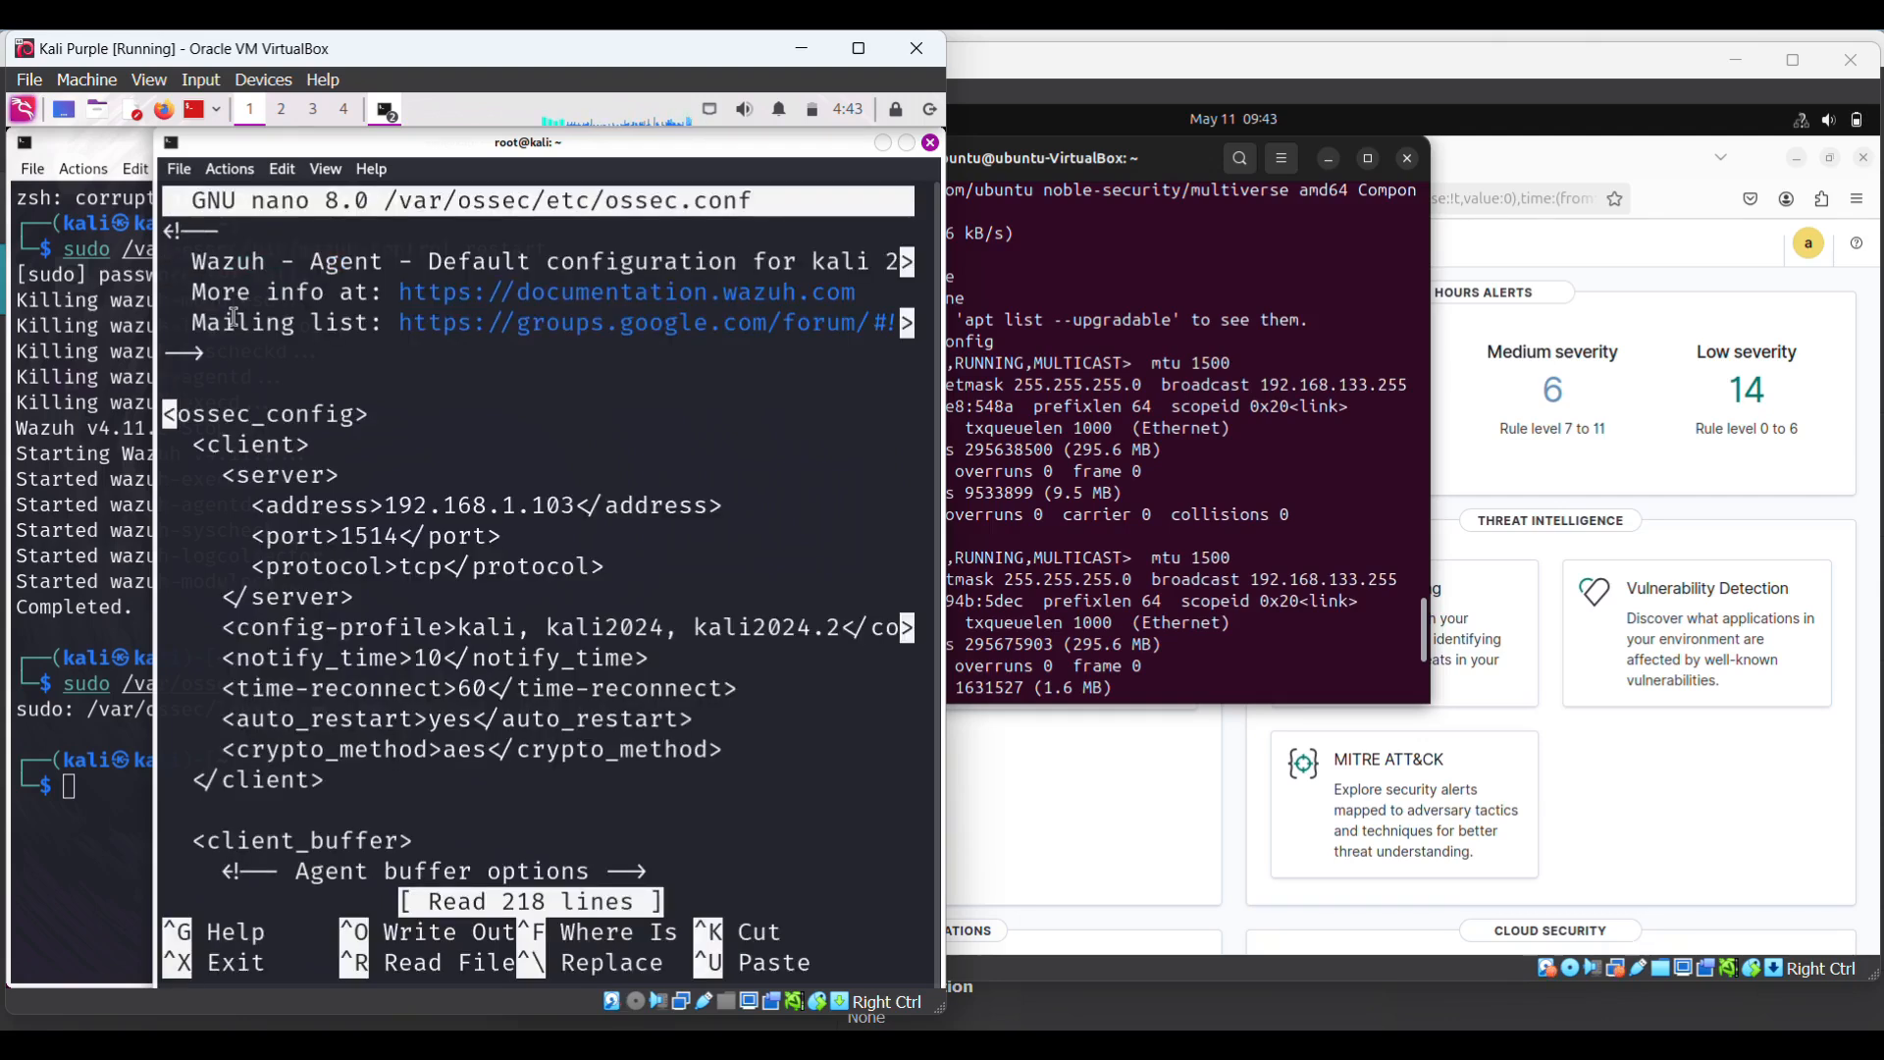
{"action": "key", "text": "Right"}
{"action": "key", "text": "Right"}
{"action": "key", "text": "Right"}
{"action": "key", "text": "Right"}
{"action": "key", "text": "Right"}
{"action": "key", "text": "Right"}
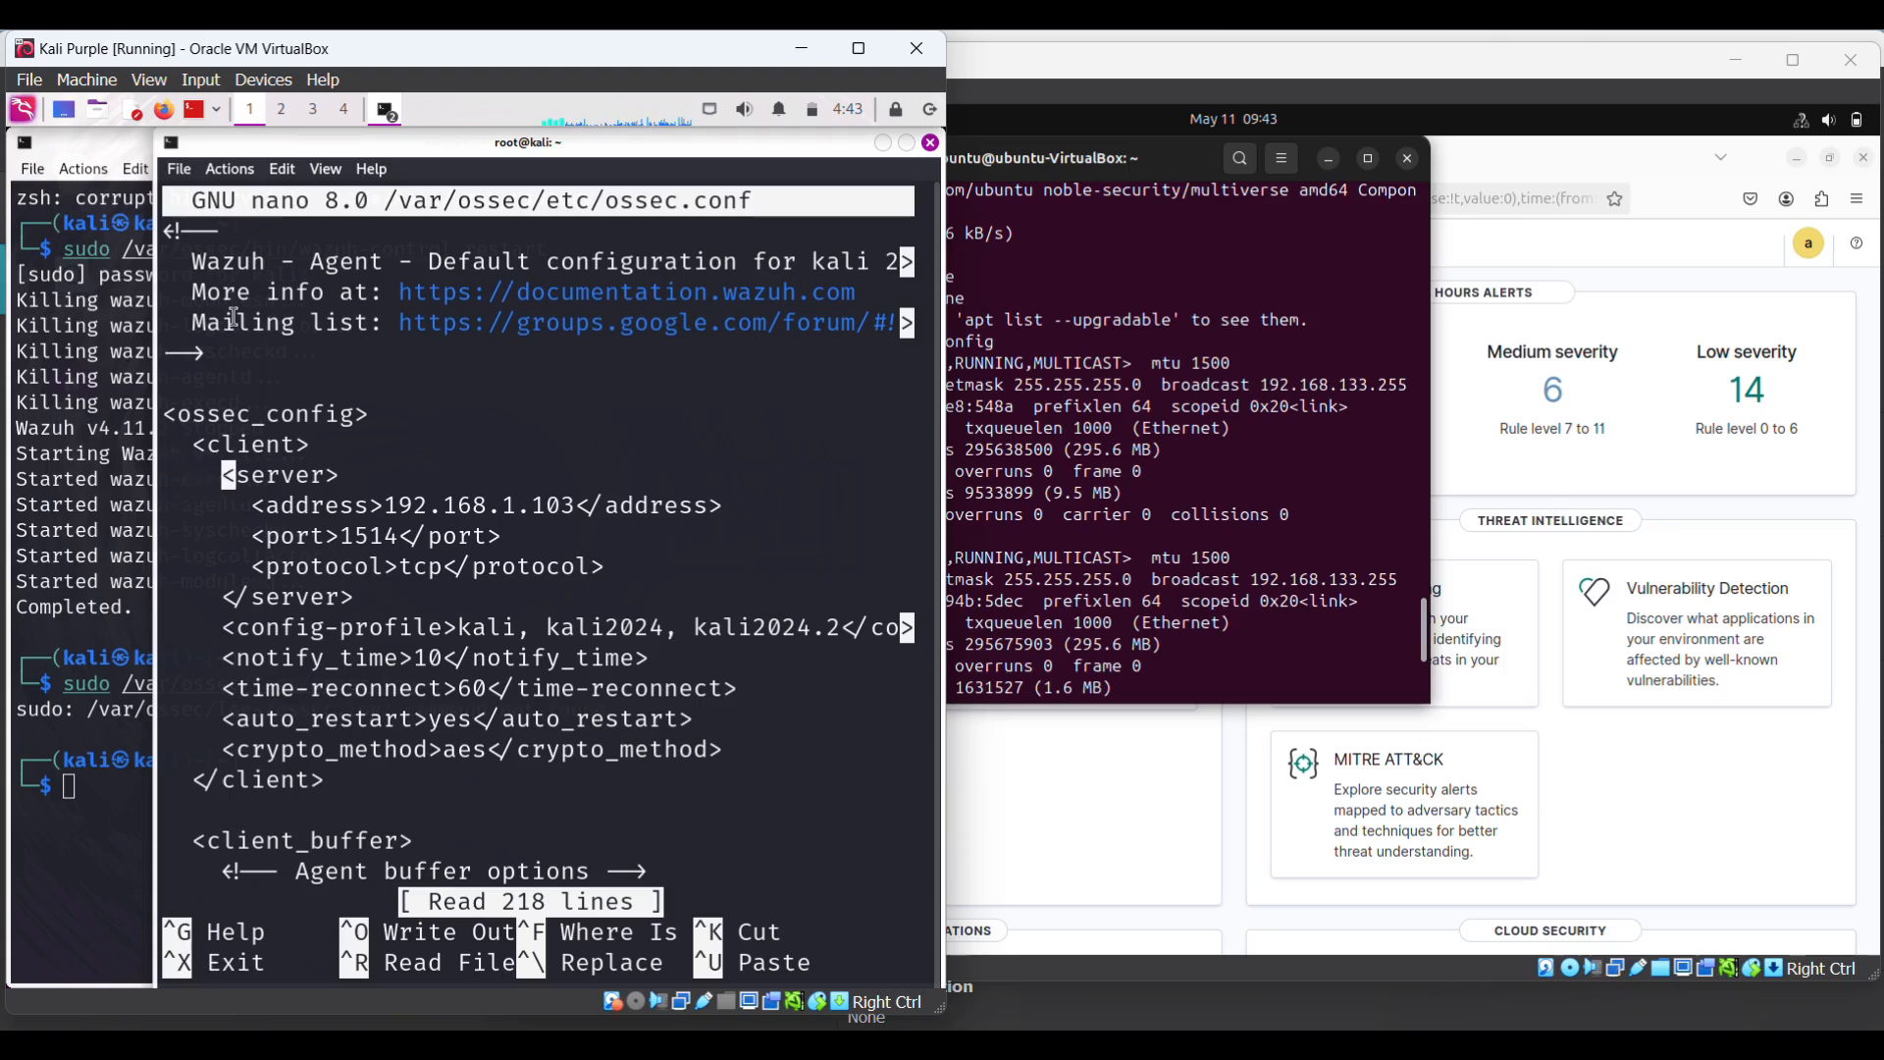
{"action": "key", "text": "Up"}
{"action": "key", "text": "Up"}
{"action": "key", "text": "Up"}
{"action": "key", "text": "Down"}
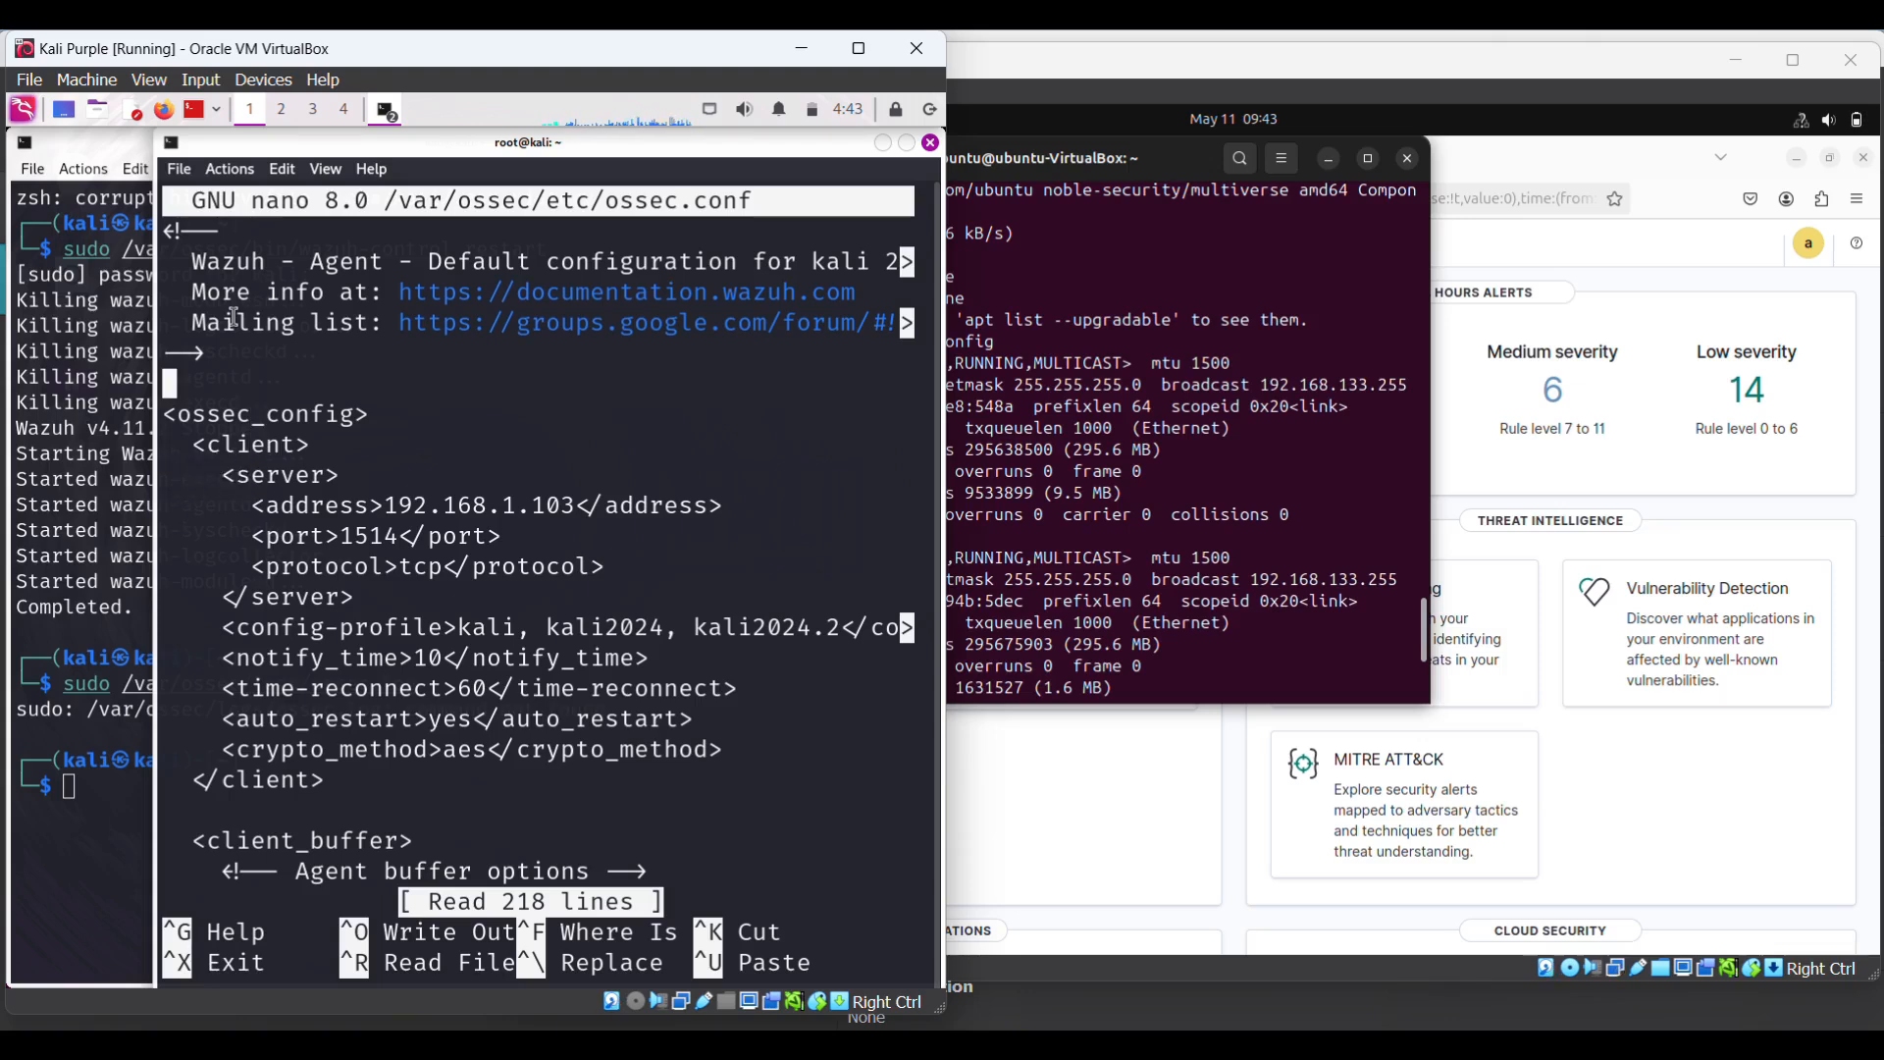
{"action": "key", "text": "Down"}
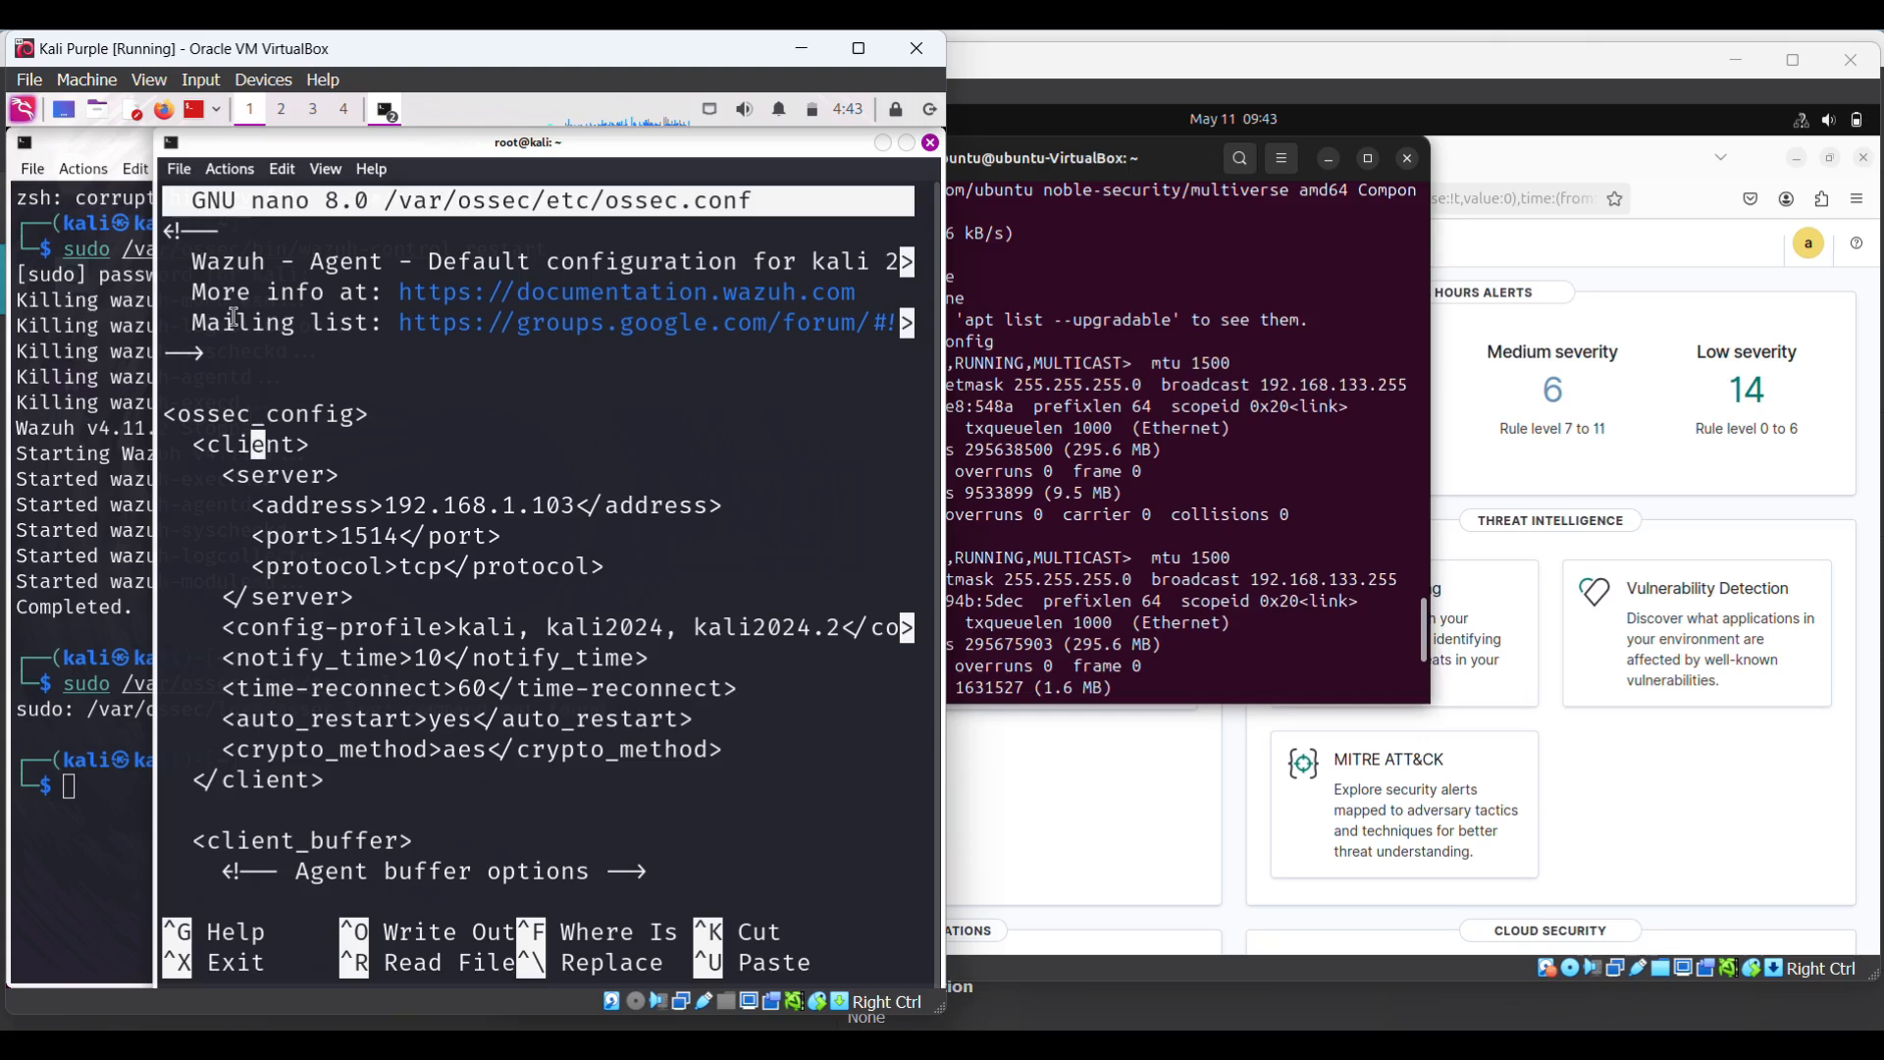
{"action": "key", "text": "Down"}
{"action": "key", "text": "Down"}
{"action": "key", "text": "Right"}
{"action": "key", "text": "Right"}
{"action": "key", "text": "Right"}
{"action": "key", "text": "Right"}
{"action": "key", "text": "Right"}
{"action": "key", "text": "Right"}
{"action": "key", "text": "Right"}
{"action": "key", "text": "Right"}
{"action": "key", "text": "Right"}
{"action": "key", "text": "Right"}
{"action": "key", "text": "Right"}
{"action": "key", "text": "Right"}
{"action": "key", "text": "Right"}
{"action": "key", "text": "Right"}
{"action": "key", "text": "Right"}
{"action": "key", "text": "Right"}
{"action": "key", "text": "Right"}
{"action": "key", "text": "Right"}
{"action": "key", "text": "Right"}
{"action": "key", "text": "Right"}
{"action": "key", "text": "Right"}
{"action": "key", "text": "Left"}
{"action": "key", "text": "Left"}
{"action": "key", "text": "Left"}
{"action": "type", "text": "33"}
{"action": "key", "text": "Right"}
{"action": "key", "text": "Right"}
{"action": "key", "text": "Right"}
{"action": "key", "text": "Right"}
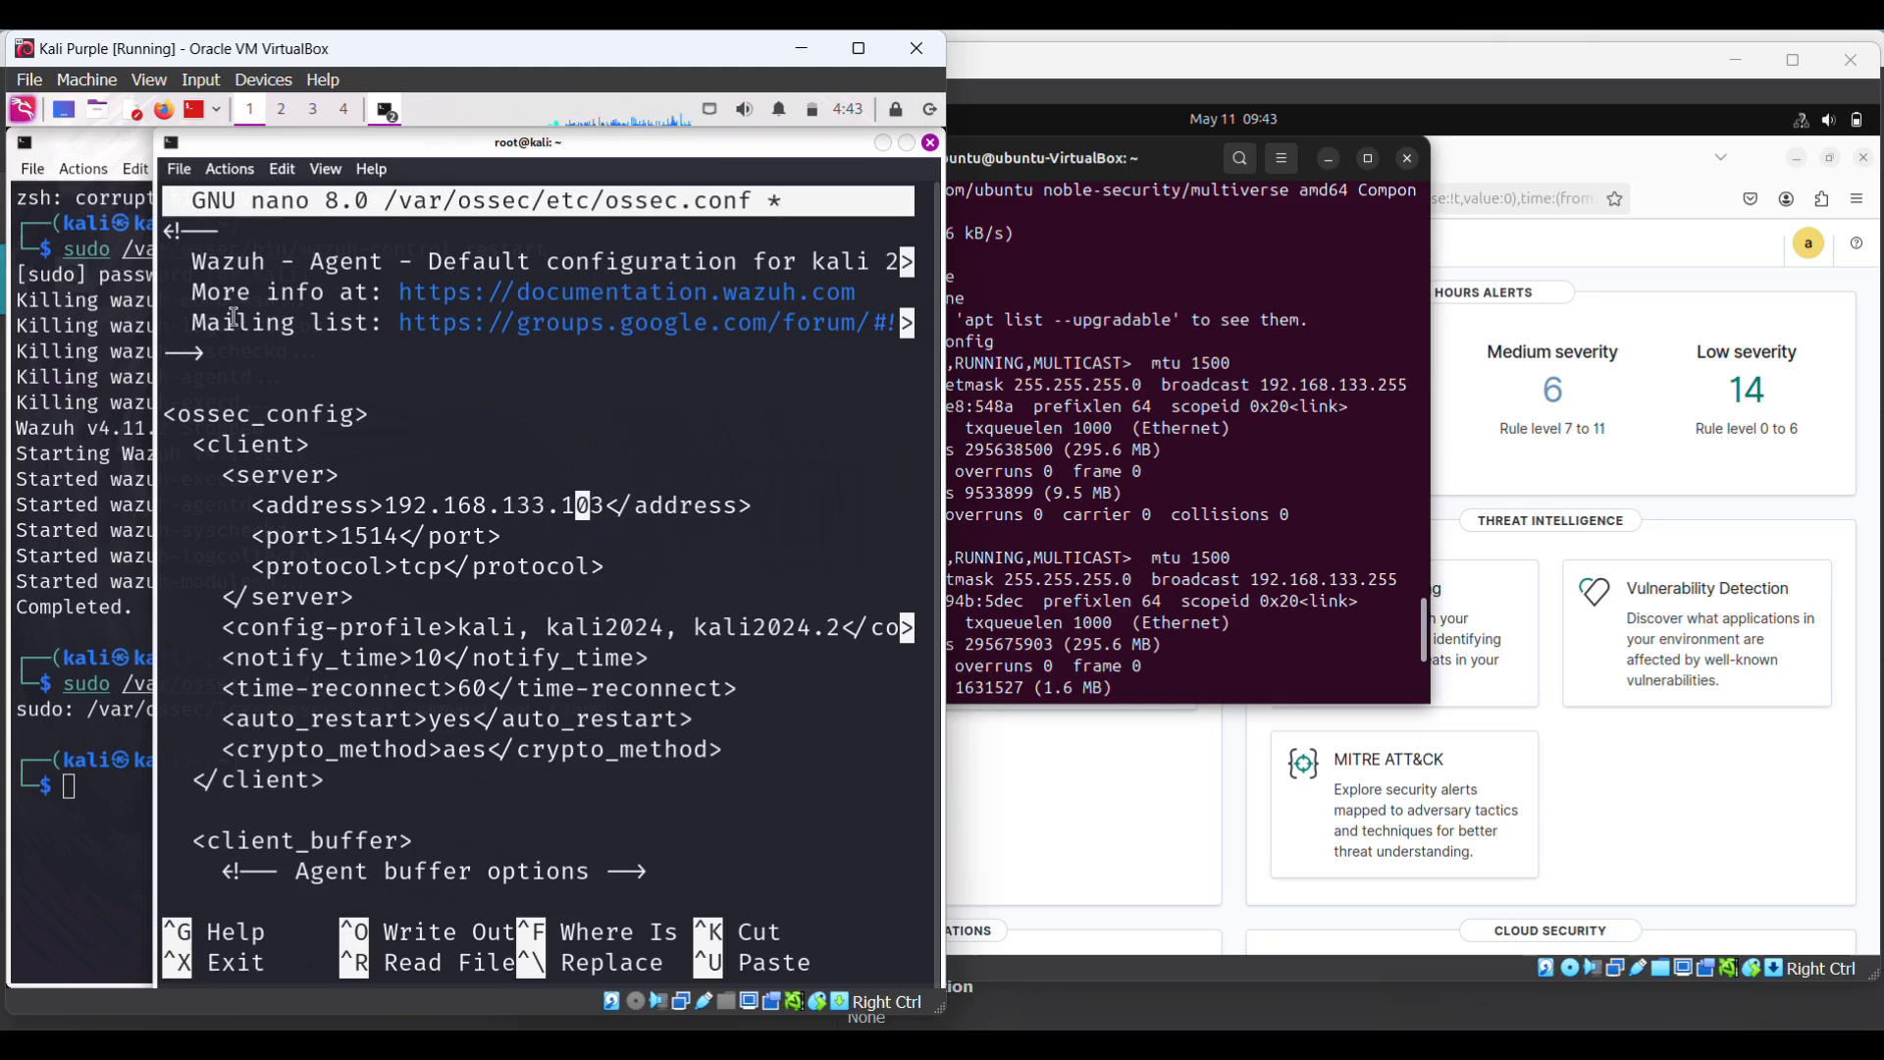
{"action": "key", "text": "BackSpace"}
{"action": "key", "text": "BackSpace"}
{"action": "key", "text": "BackSpace"}
{"action": "type", "text": "96"}
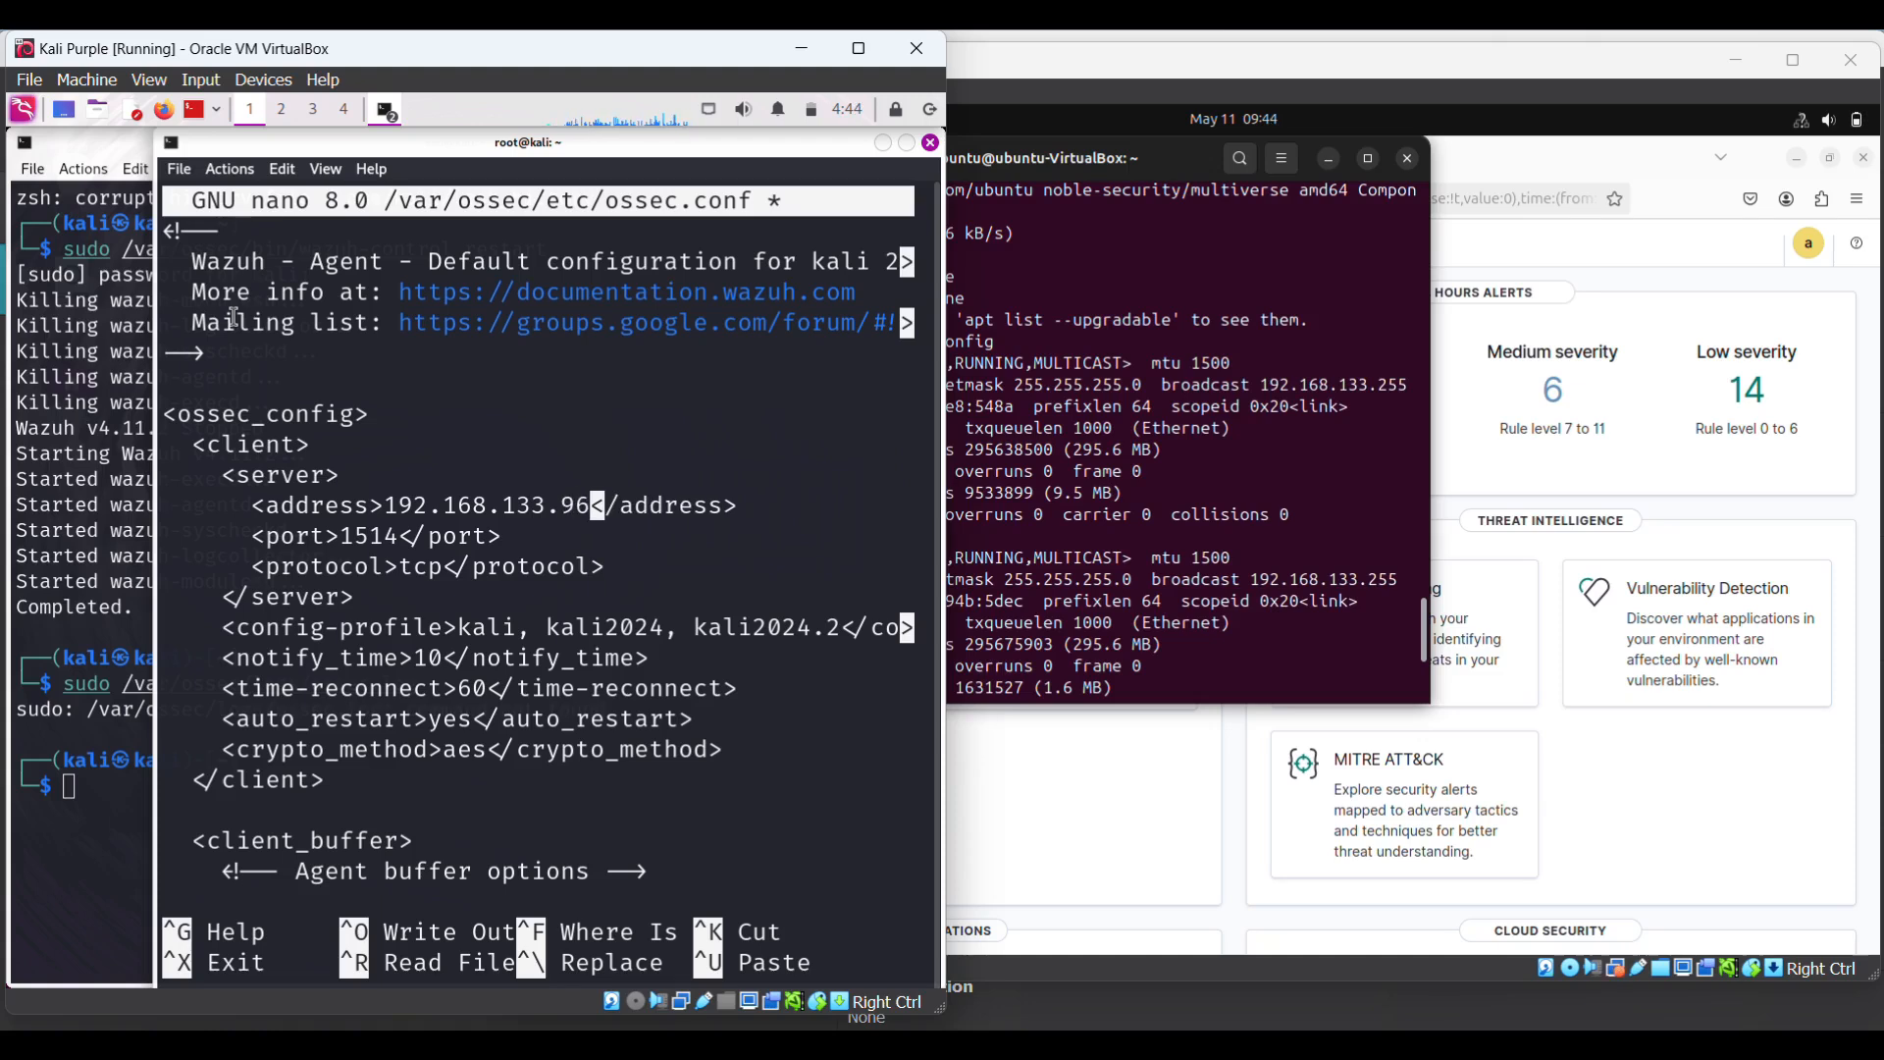
{"action": "key", "text": "Left"}
{"action": "key", "text": "Left"}
{"action": "key", "text": "Left"}
{"action": "key", "text": "Left"}
{"action": "key", "text": "Left"}
{"action": "key", "text": "Left"}
{"action": "key", "text": "Left"}
{"action": "key", "text": "Left"}
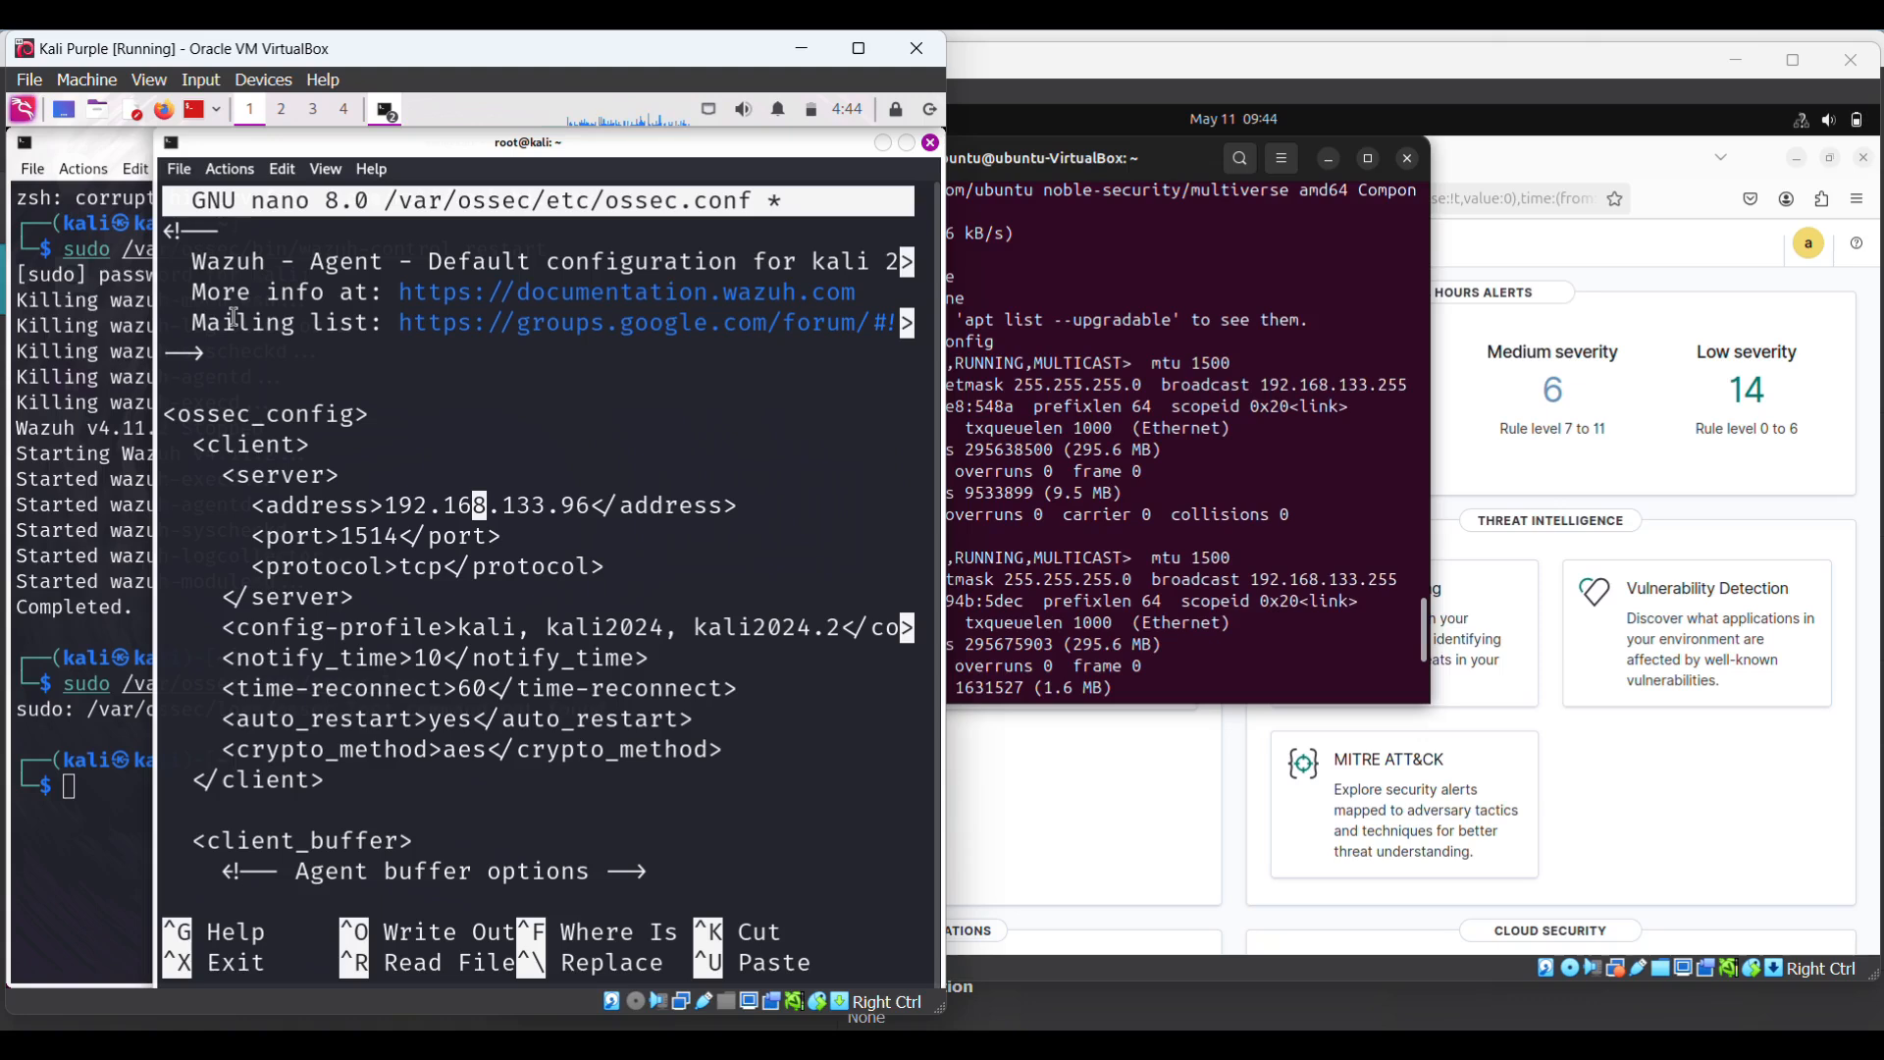
- Save ossec.conf under the same name and exit nano
{"action": "key", "text": "ctrl+o"}
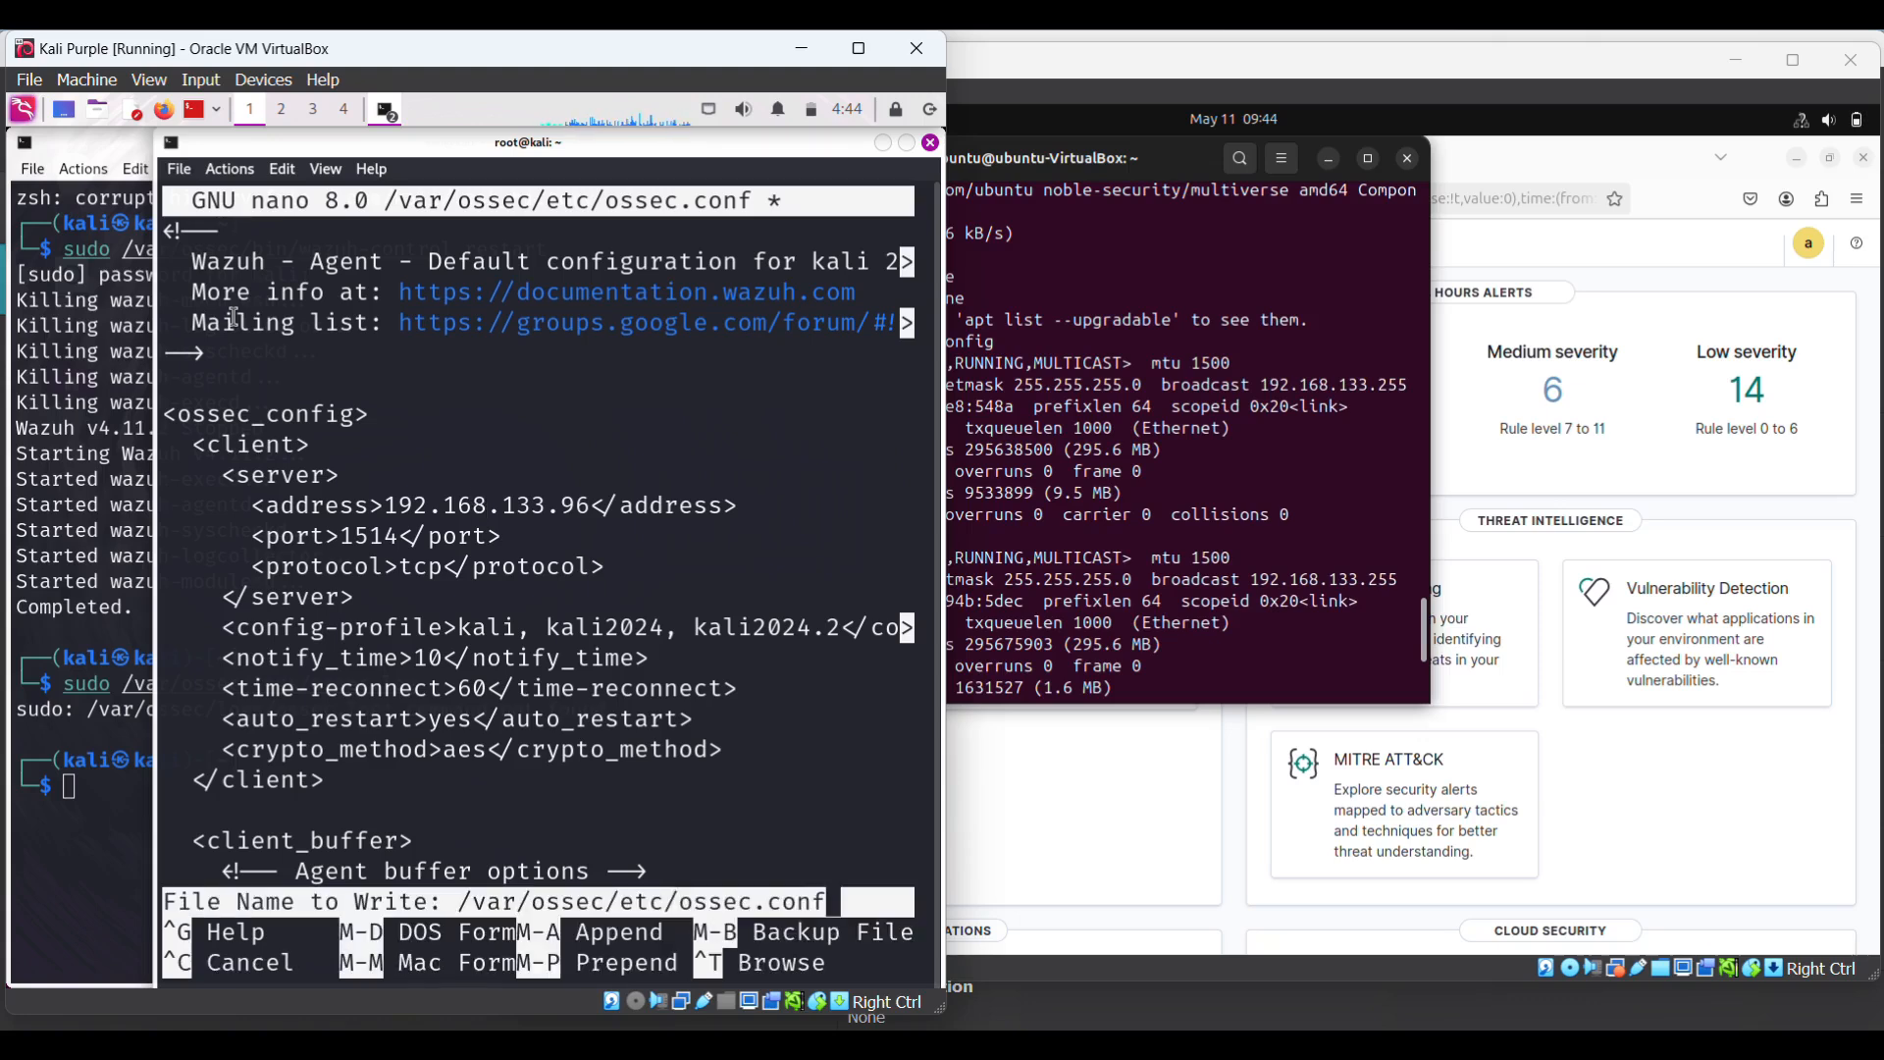
{"action": "key", "text": "Return"}
{"action": "key", "text": "ctrl+x"}
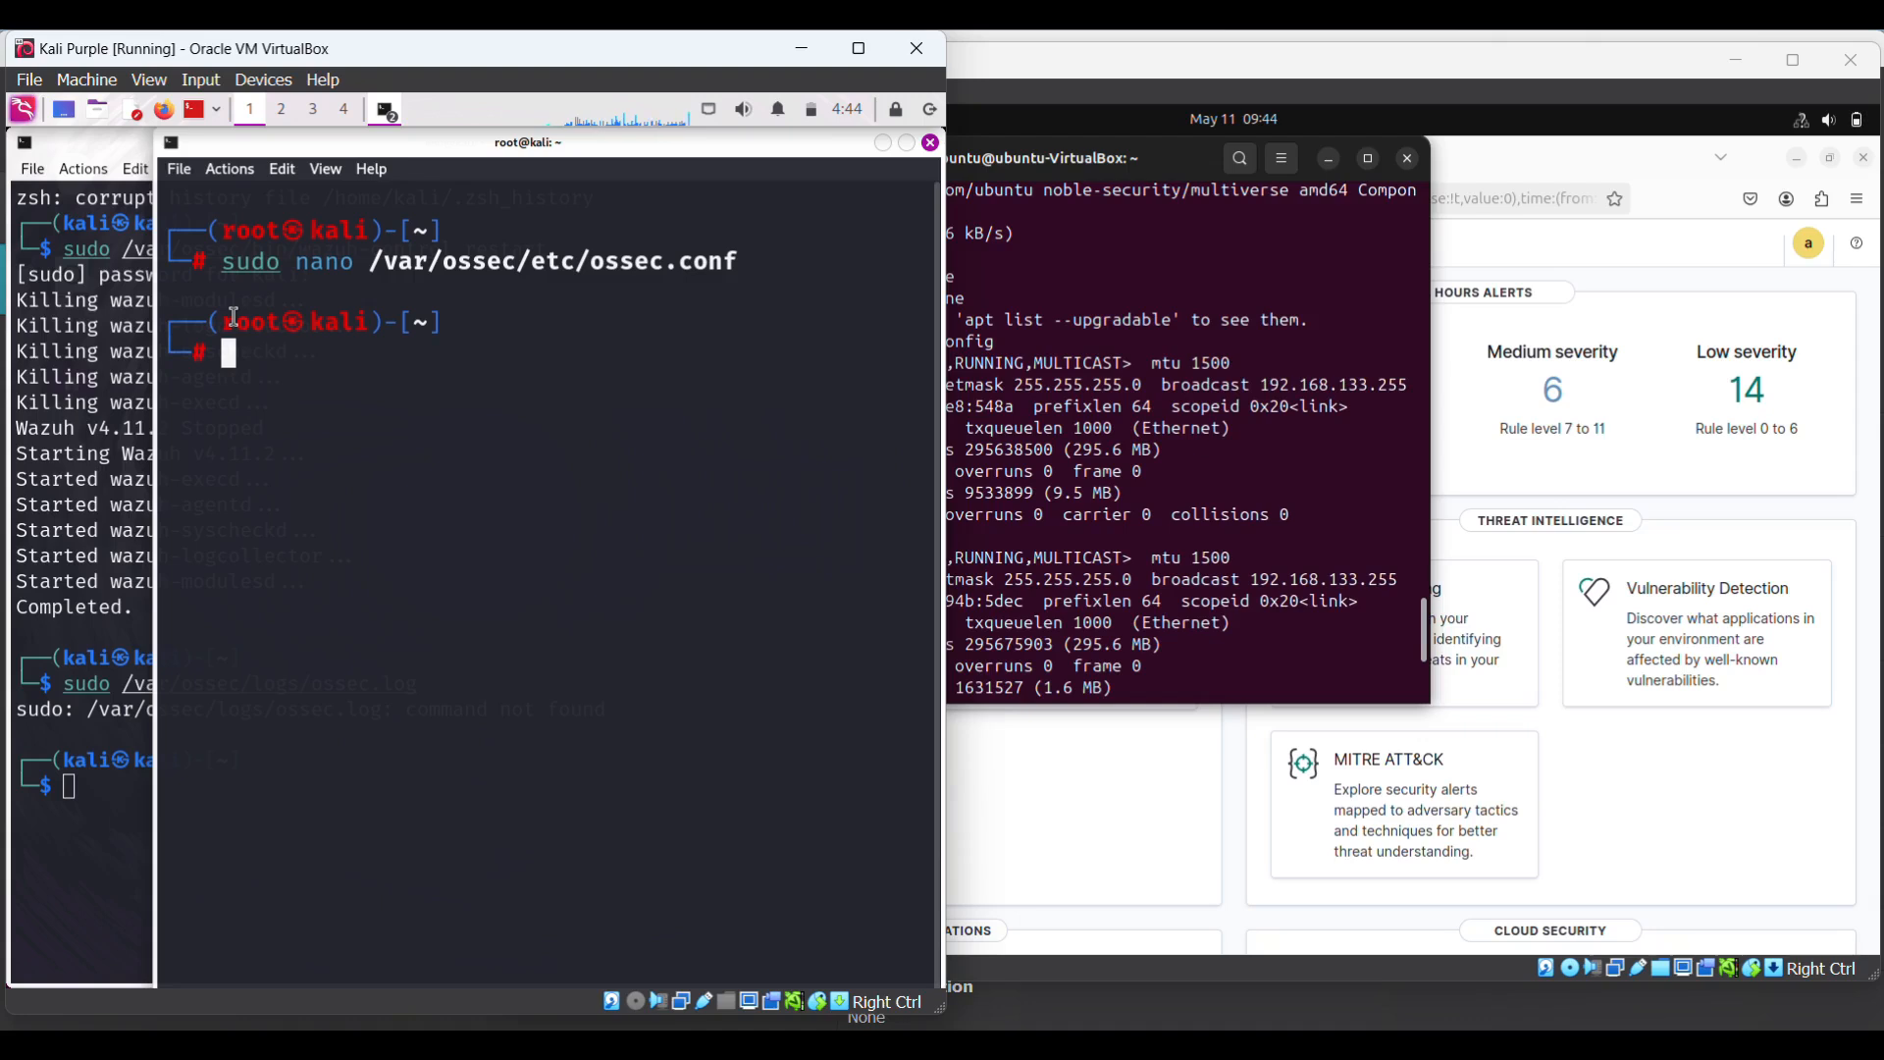
{"action": "key", "text": "Up"}
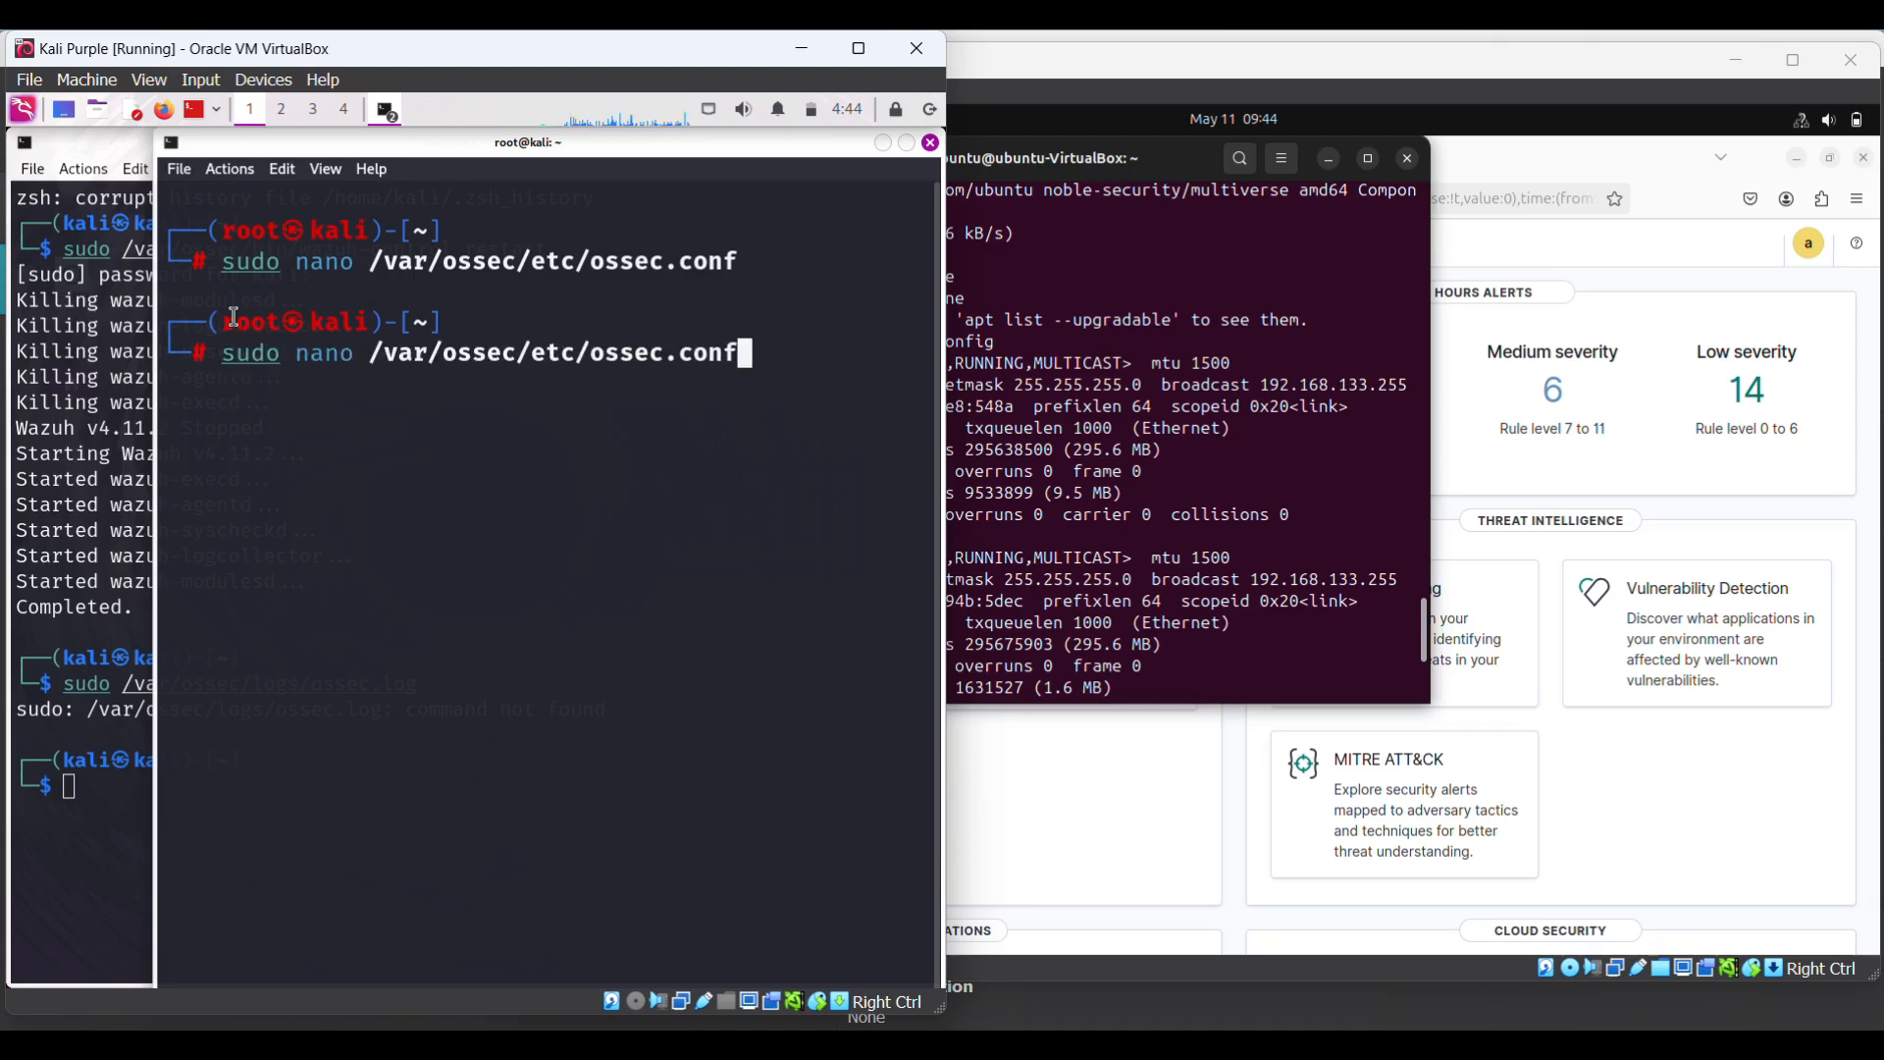
- Rerun sudo /var/ossec/bin/wazuh-control restart in the kali user's terminal to restart the agent
{"action": "left_click", "coordinate": [86, 802]}
{"action": "key", "text": "Up"}
{"action": "key", "text": "Up"}
{"action": "key", "text": "Up"}
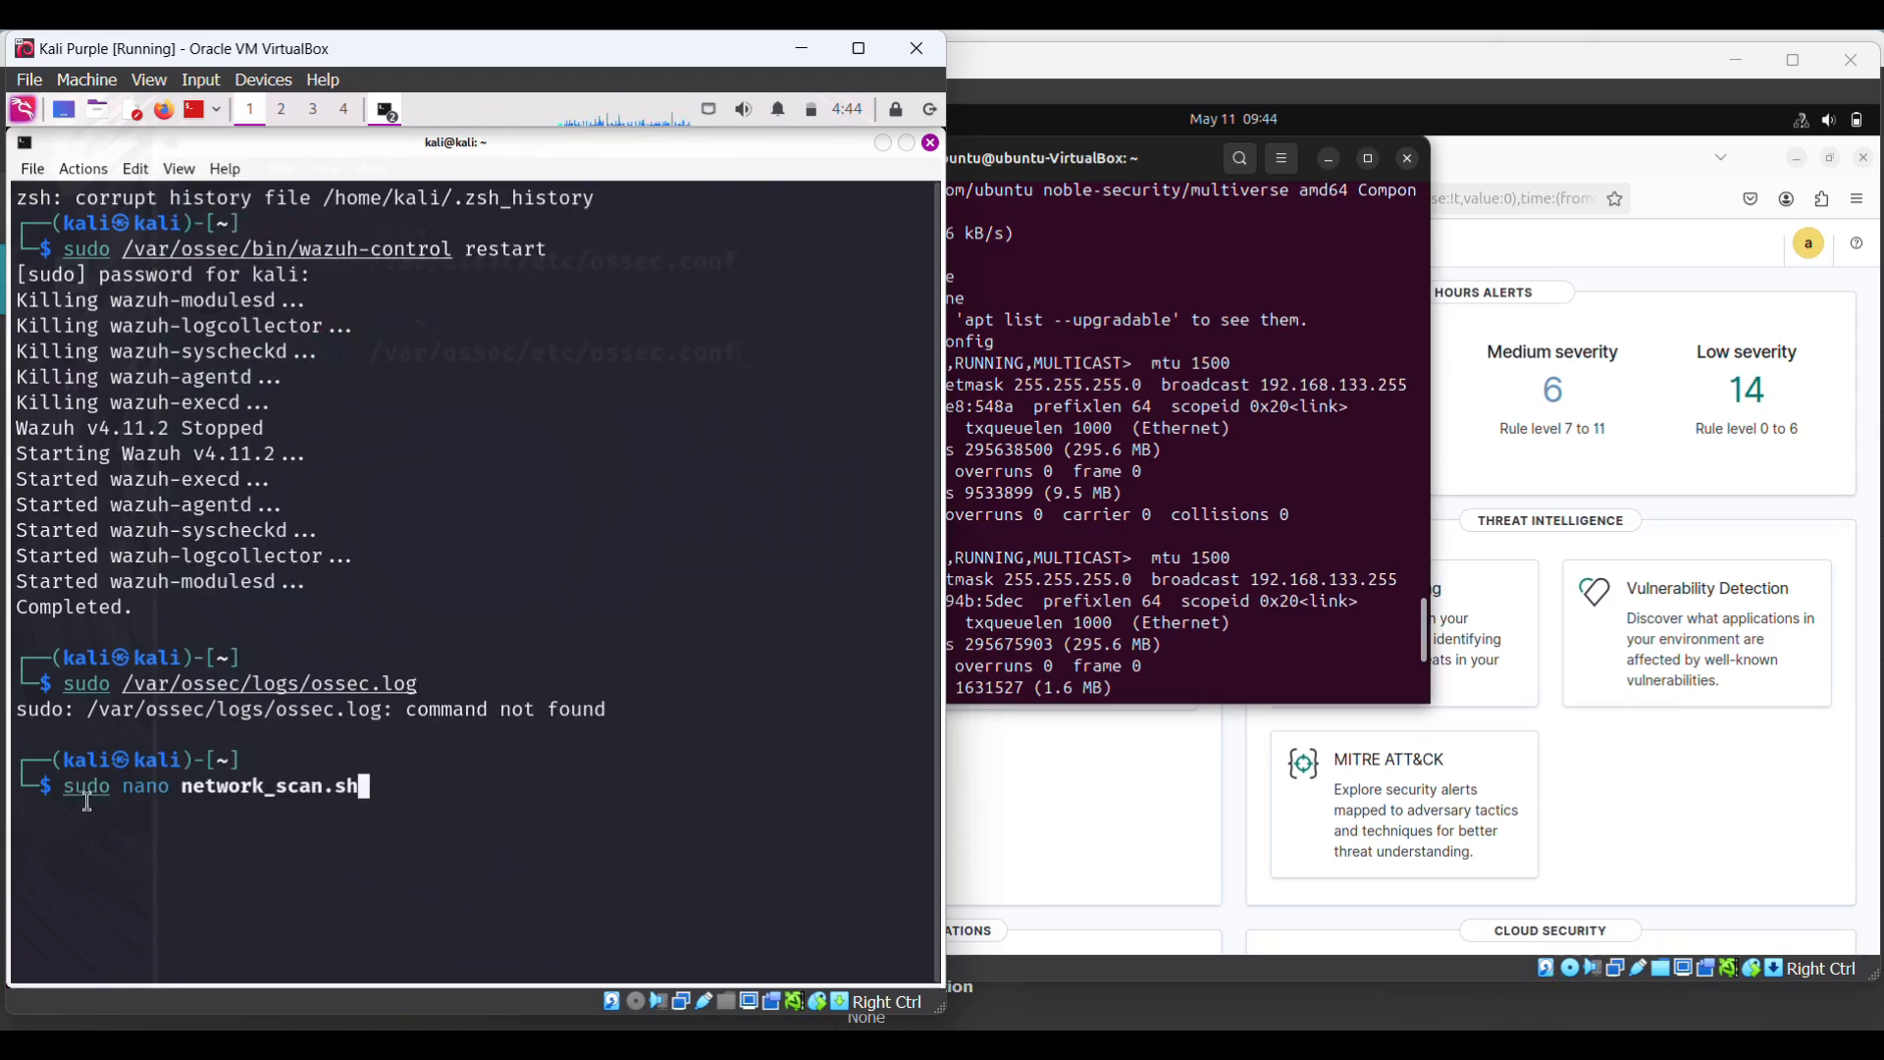
{"action": "key", "text": "Up"}
{"action": "key", "text": "Down"}
{"action": "key", "text": "Down"}
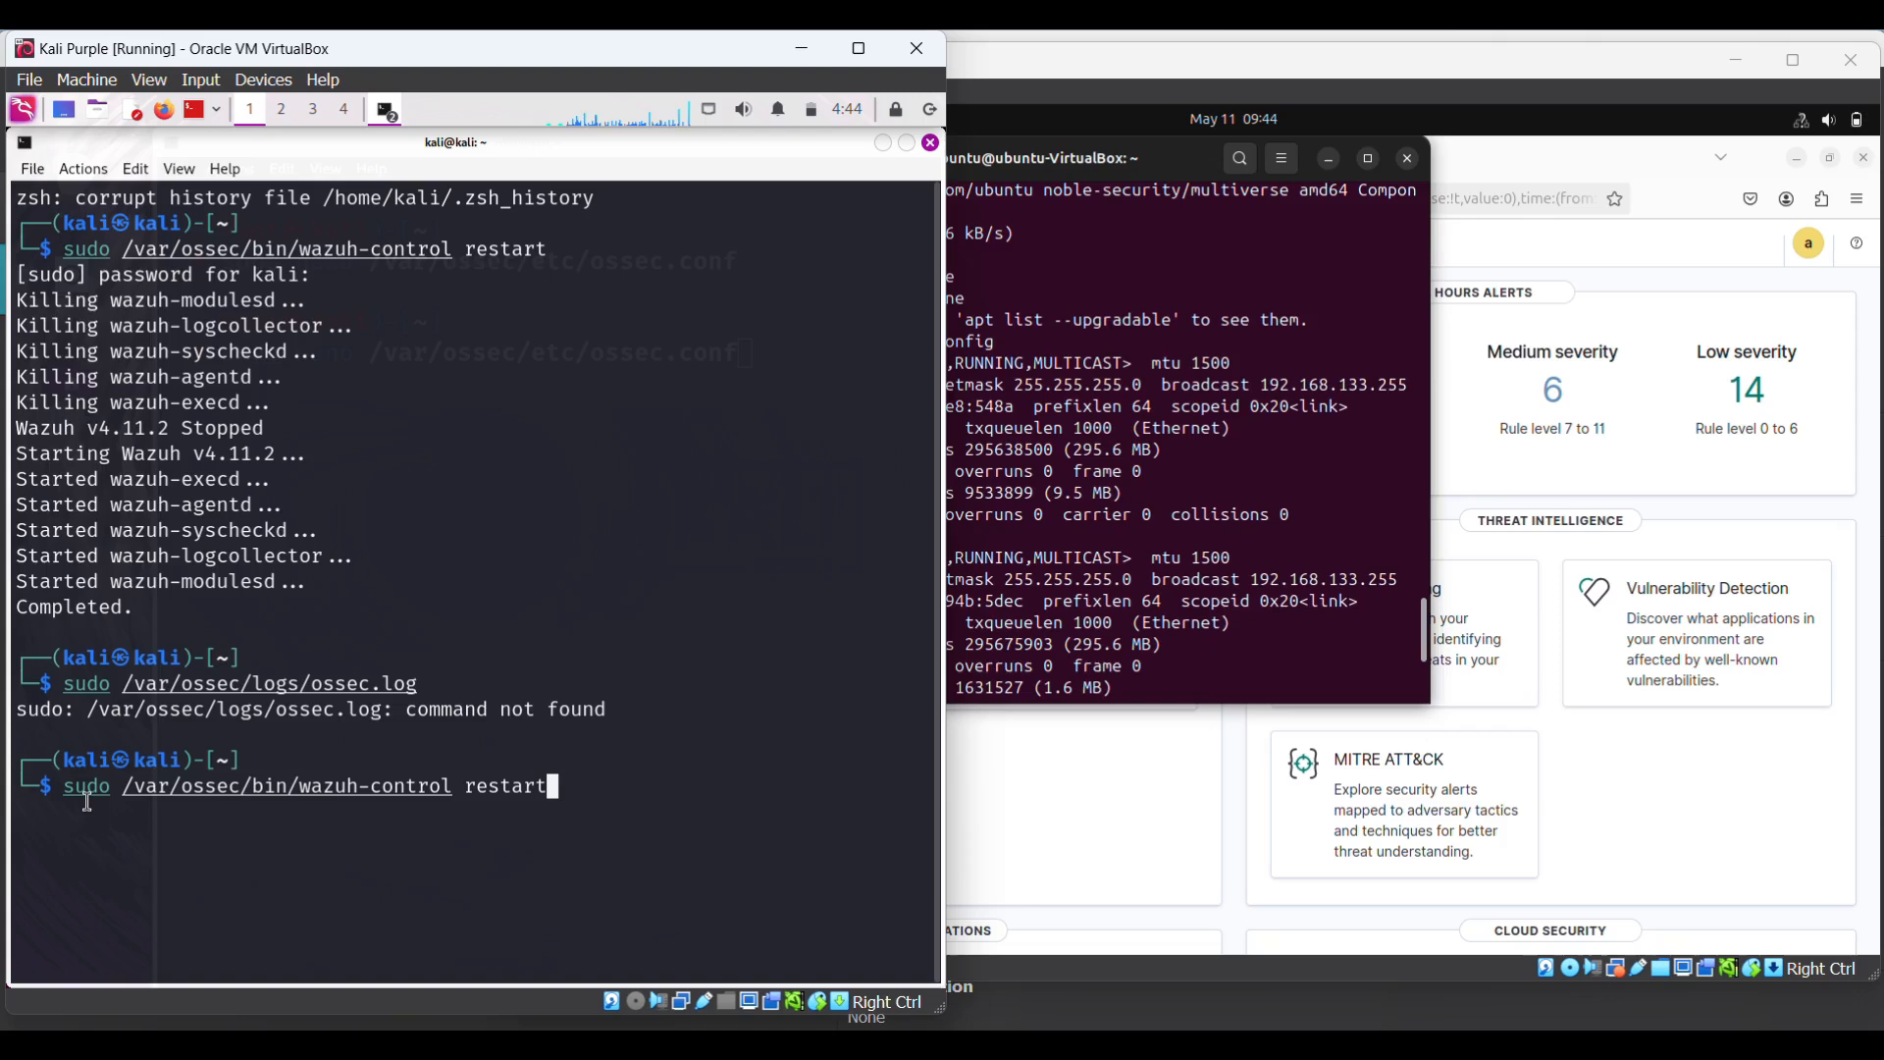
{"action": "key", "text": "Return"}
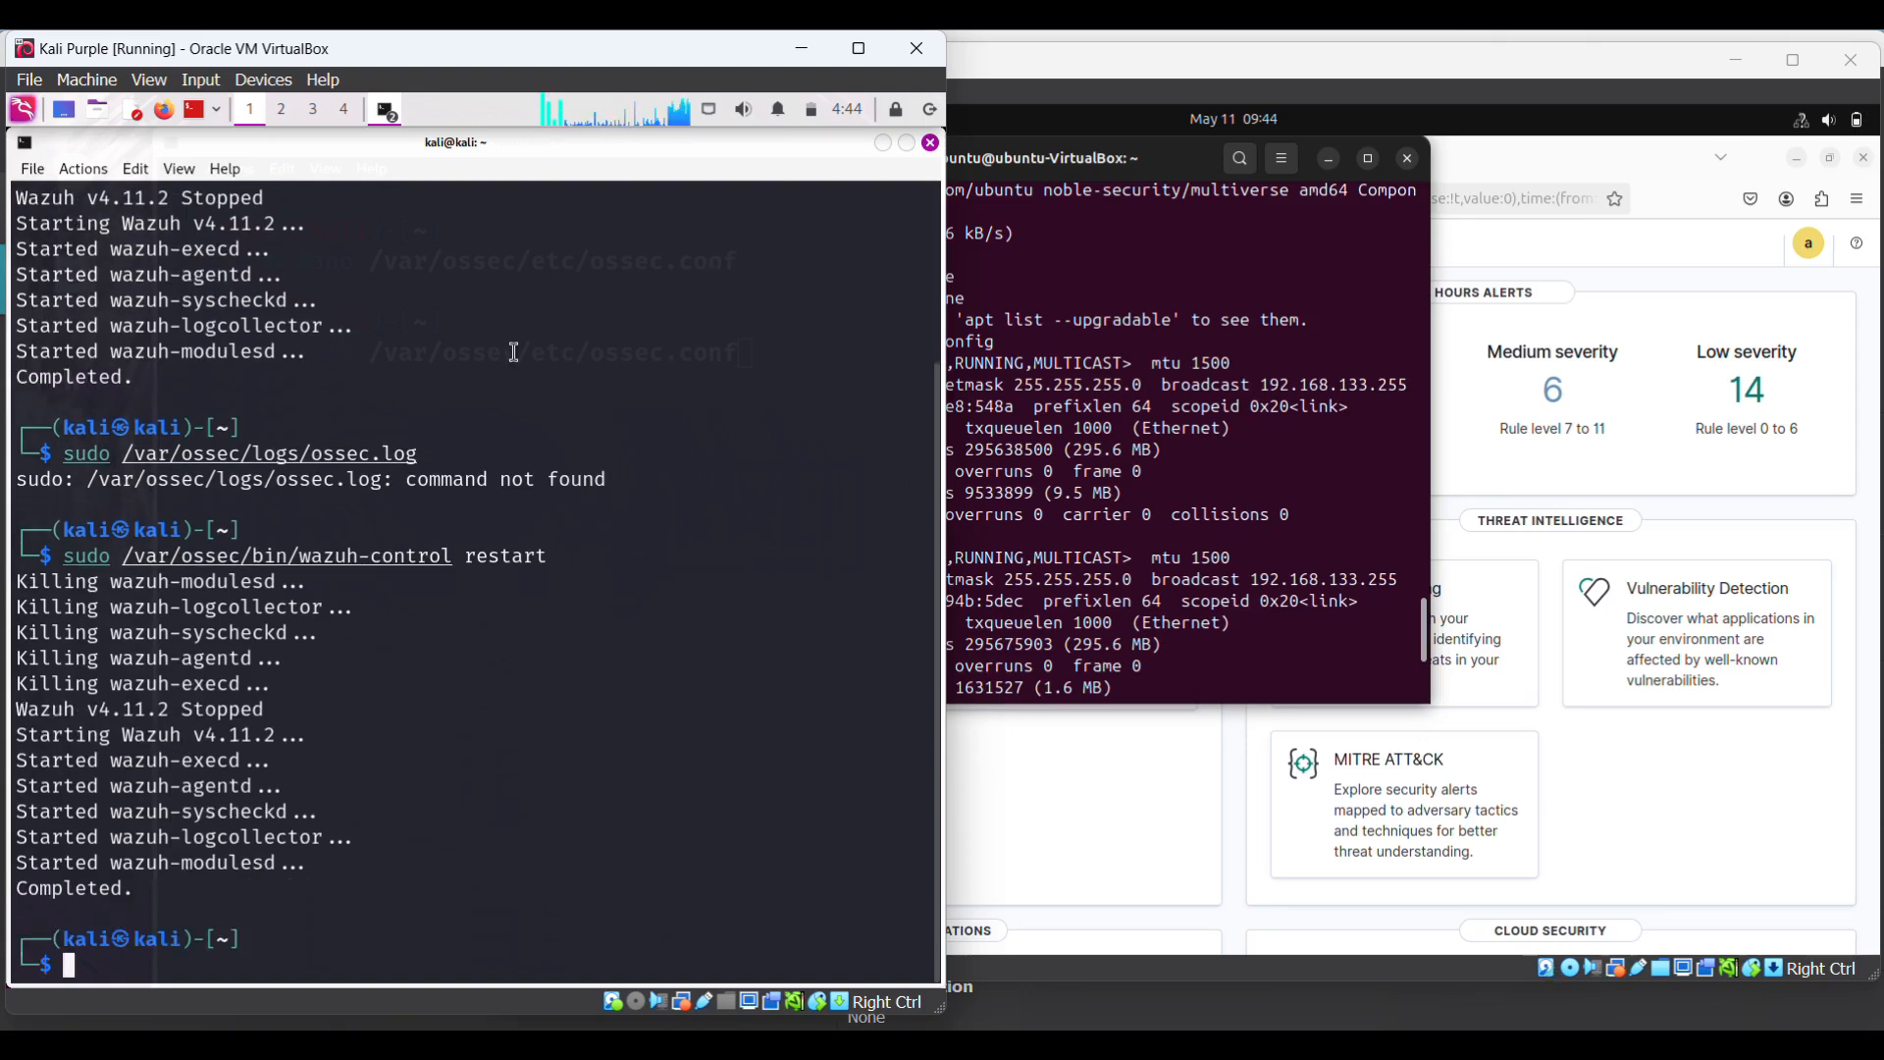
{"action": "left_click", "coordinate": [396, 117]}
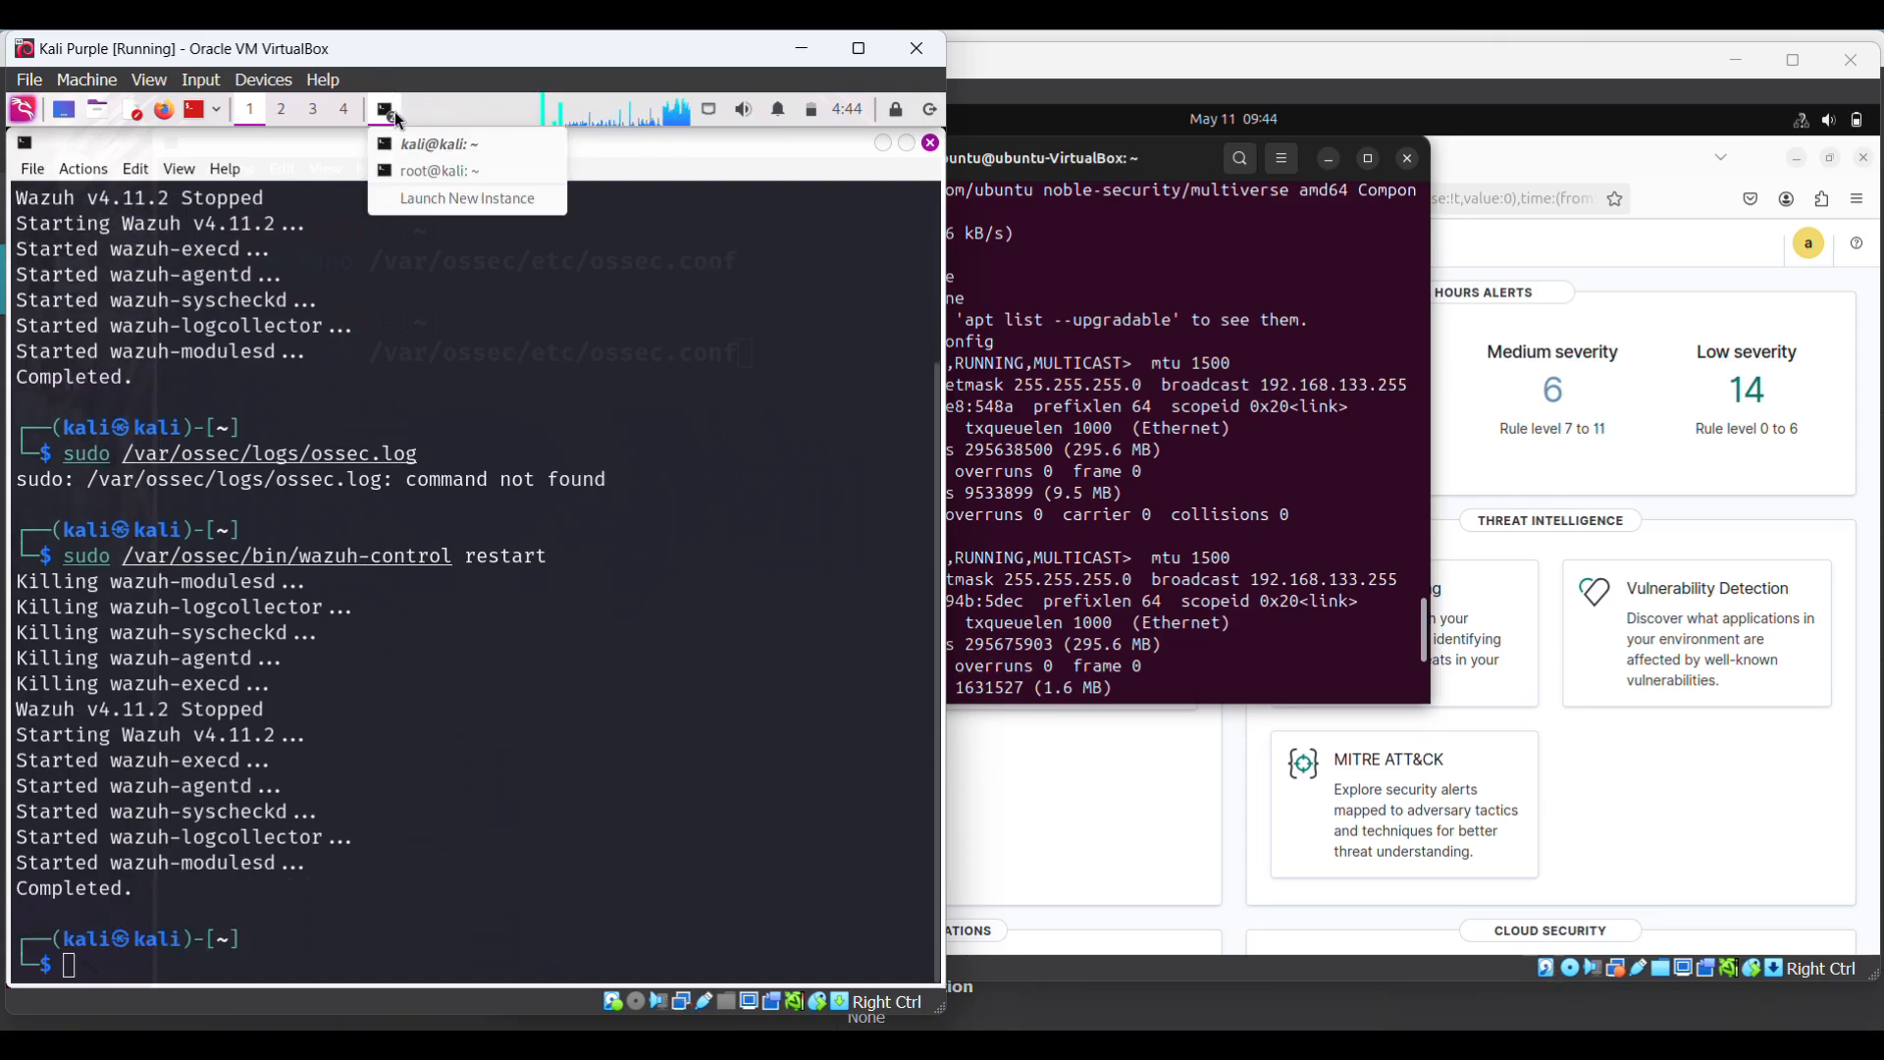
- Print the agent log with cat /var/ossec/logs/ossec.log in the Kali root terminal
{"action": "left_click", "coordinate": [446, 172]}
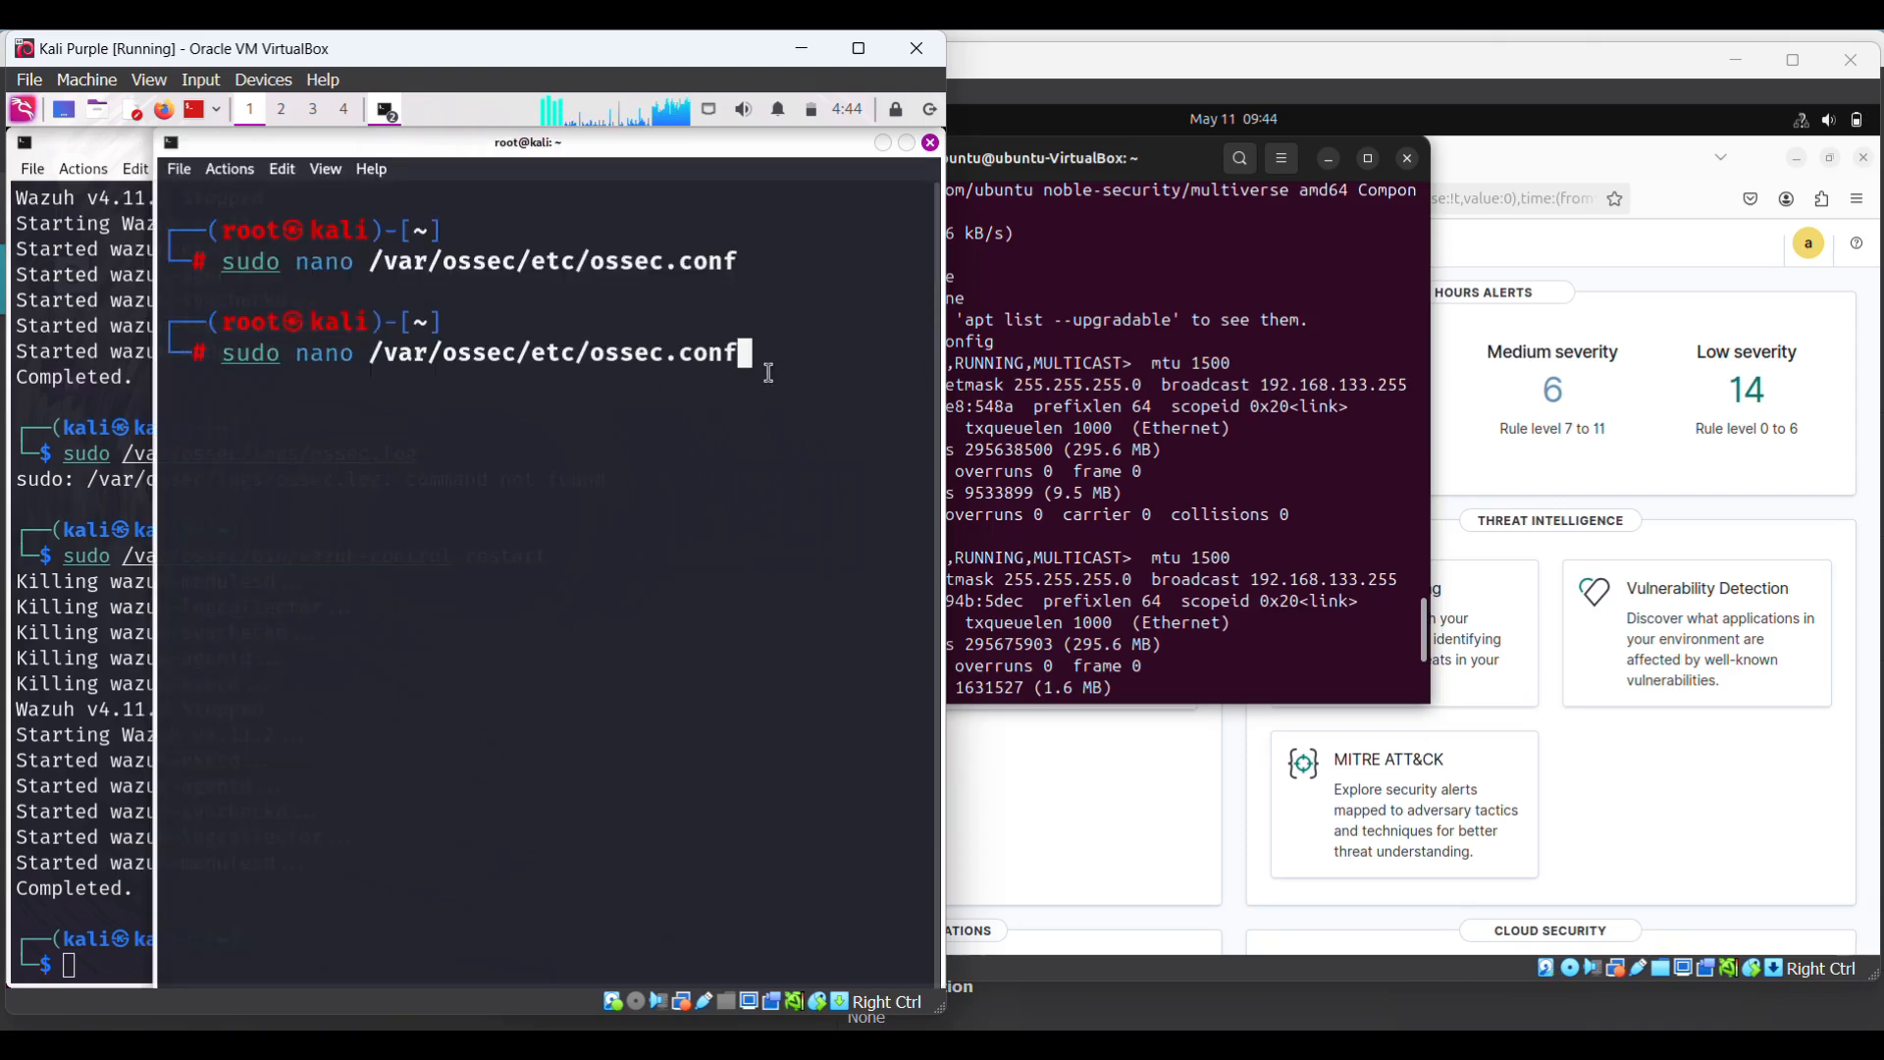
{"action": "key", "text": "Up"}
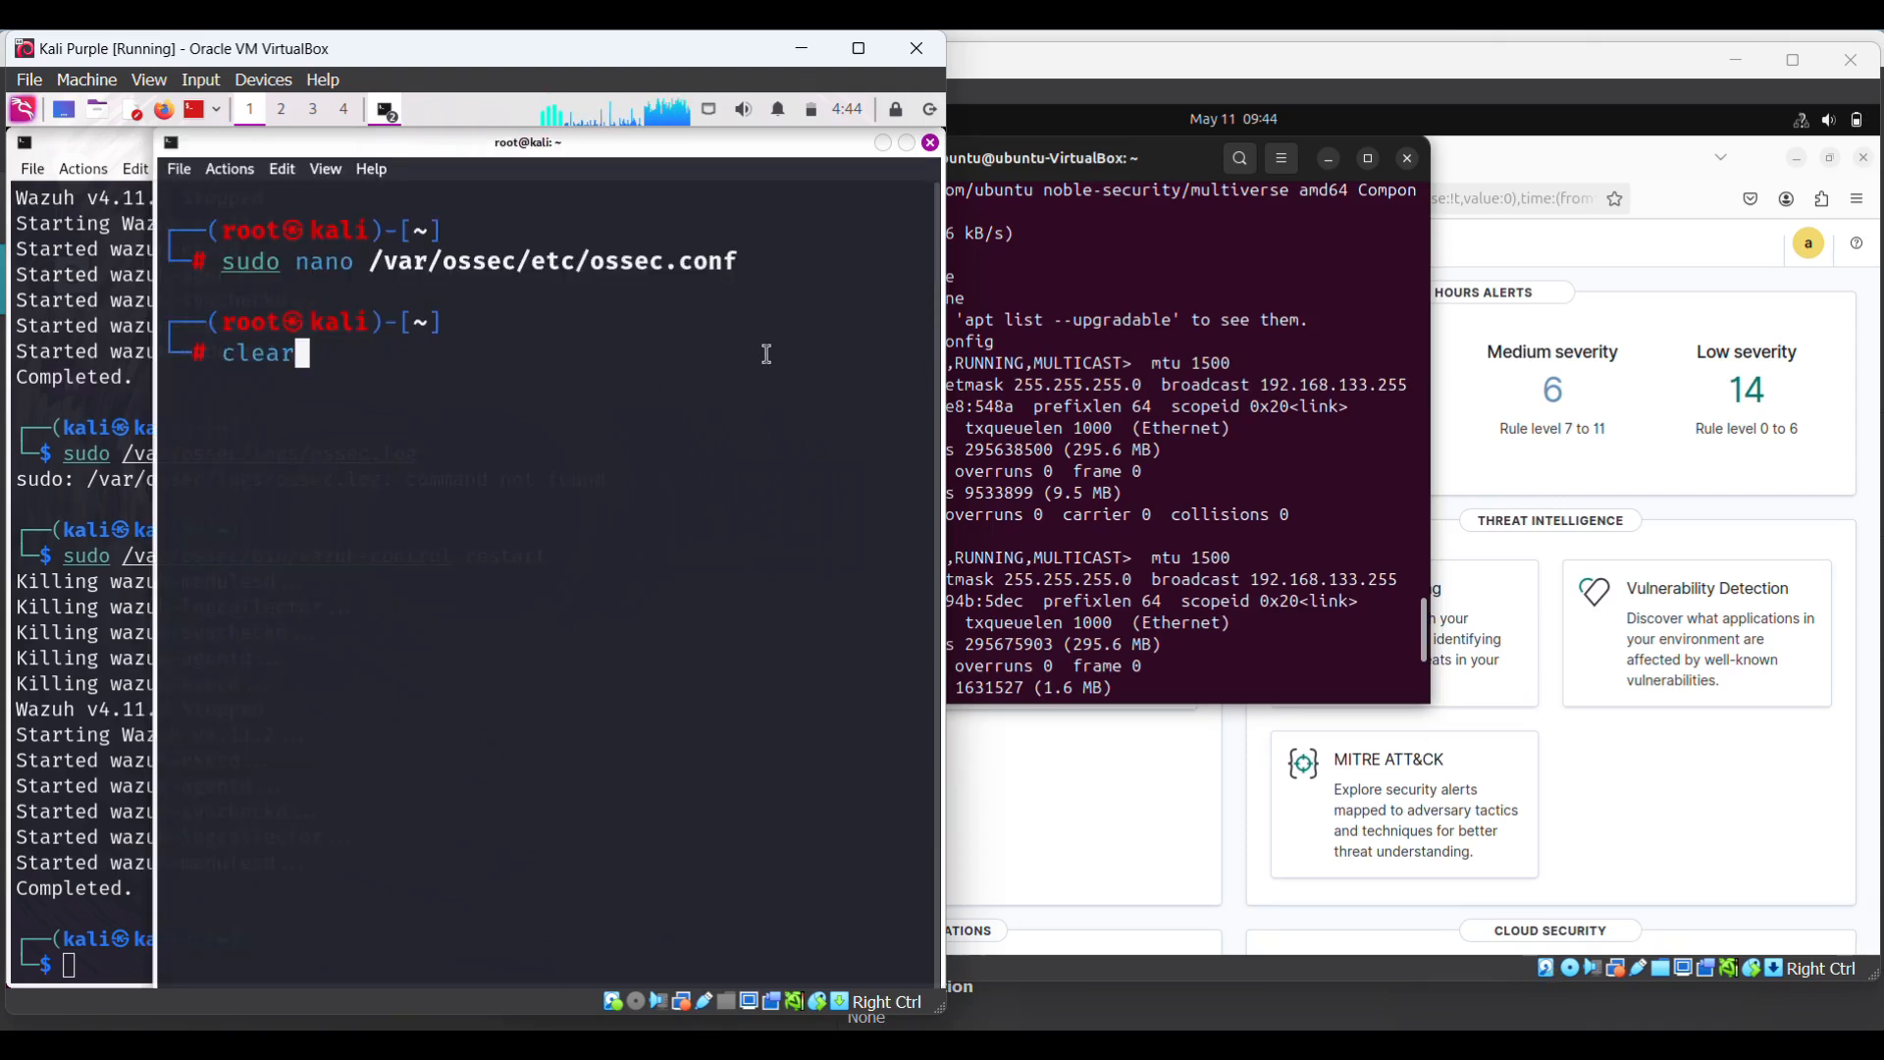
{"action": "key", "text": "Up"}
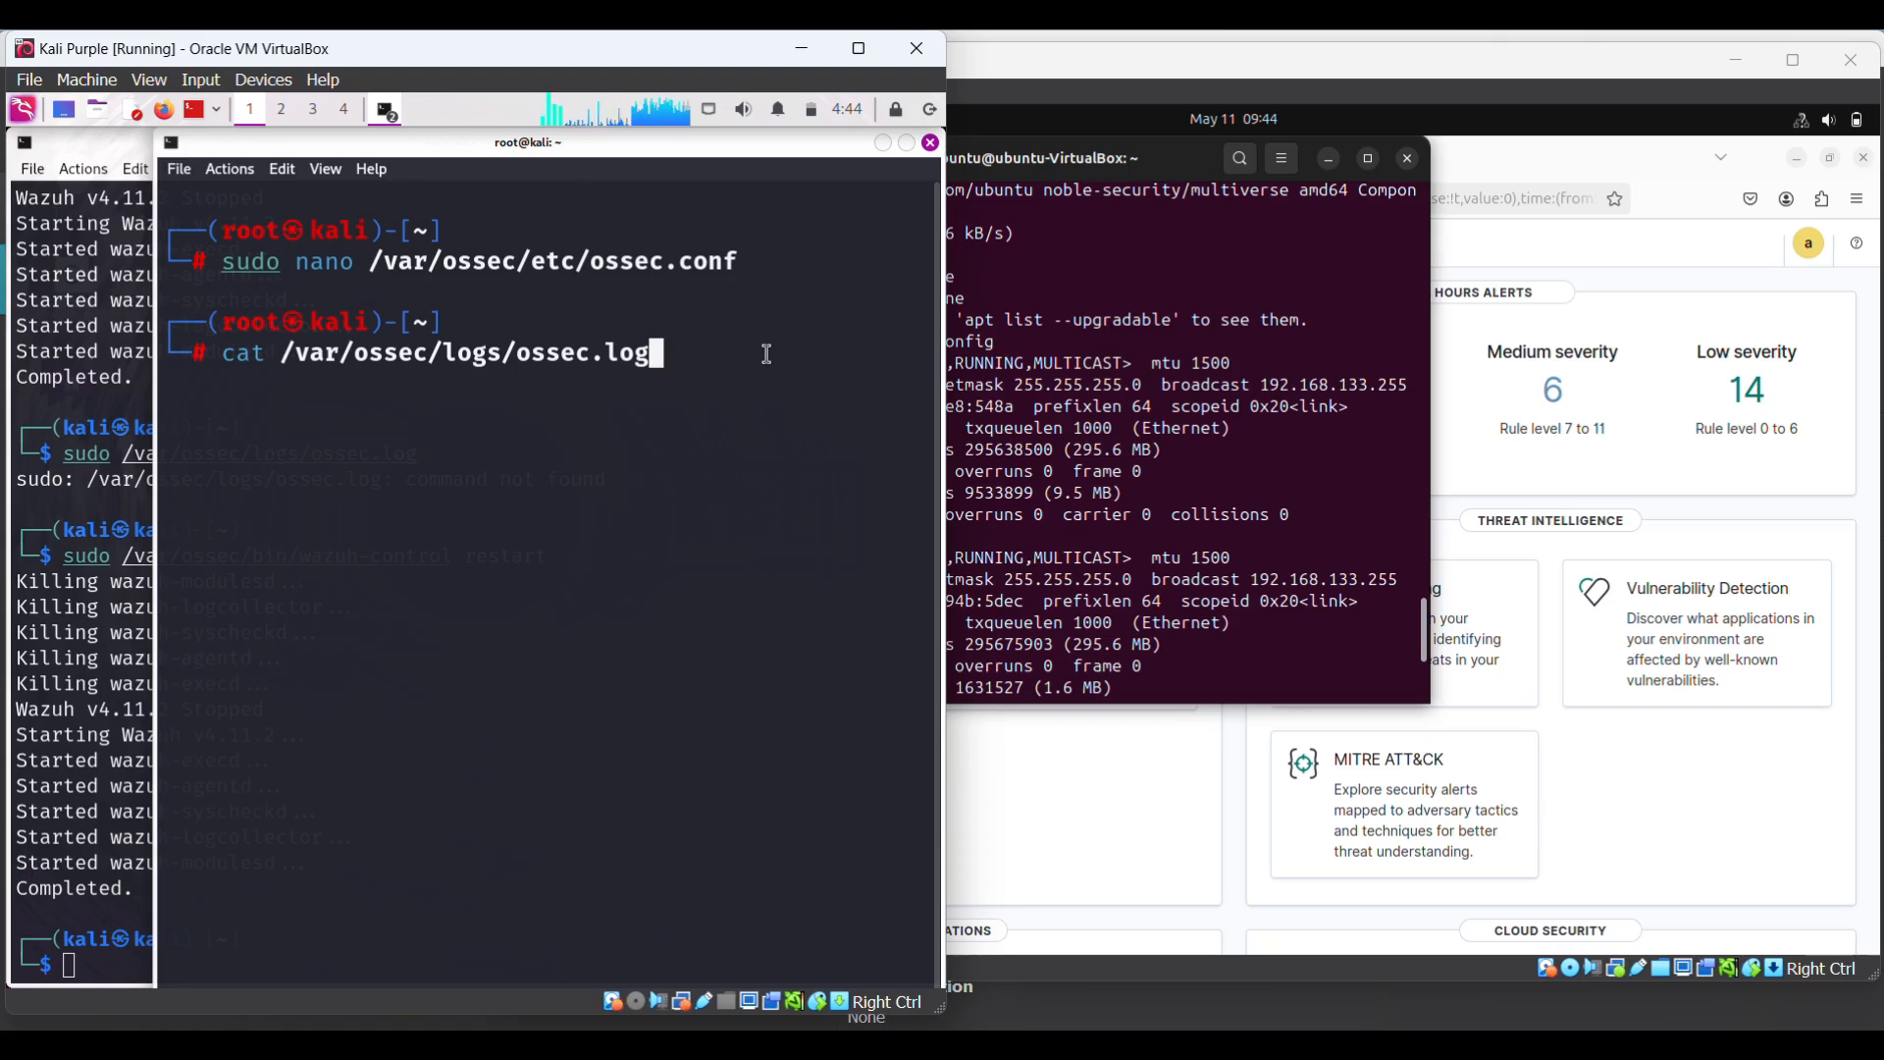
{"action": "key", "text": "Return"}
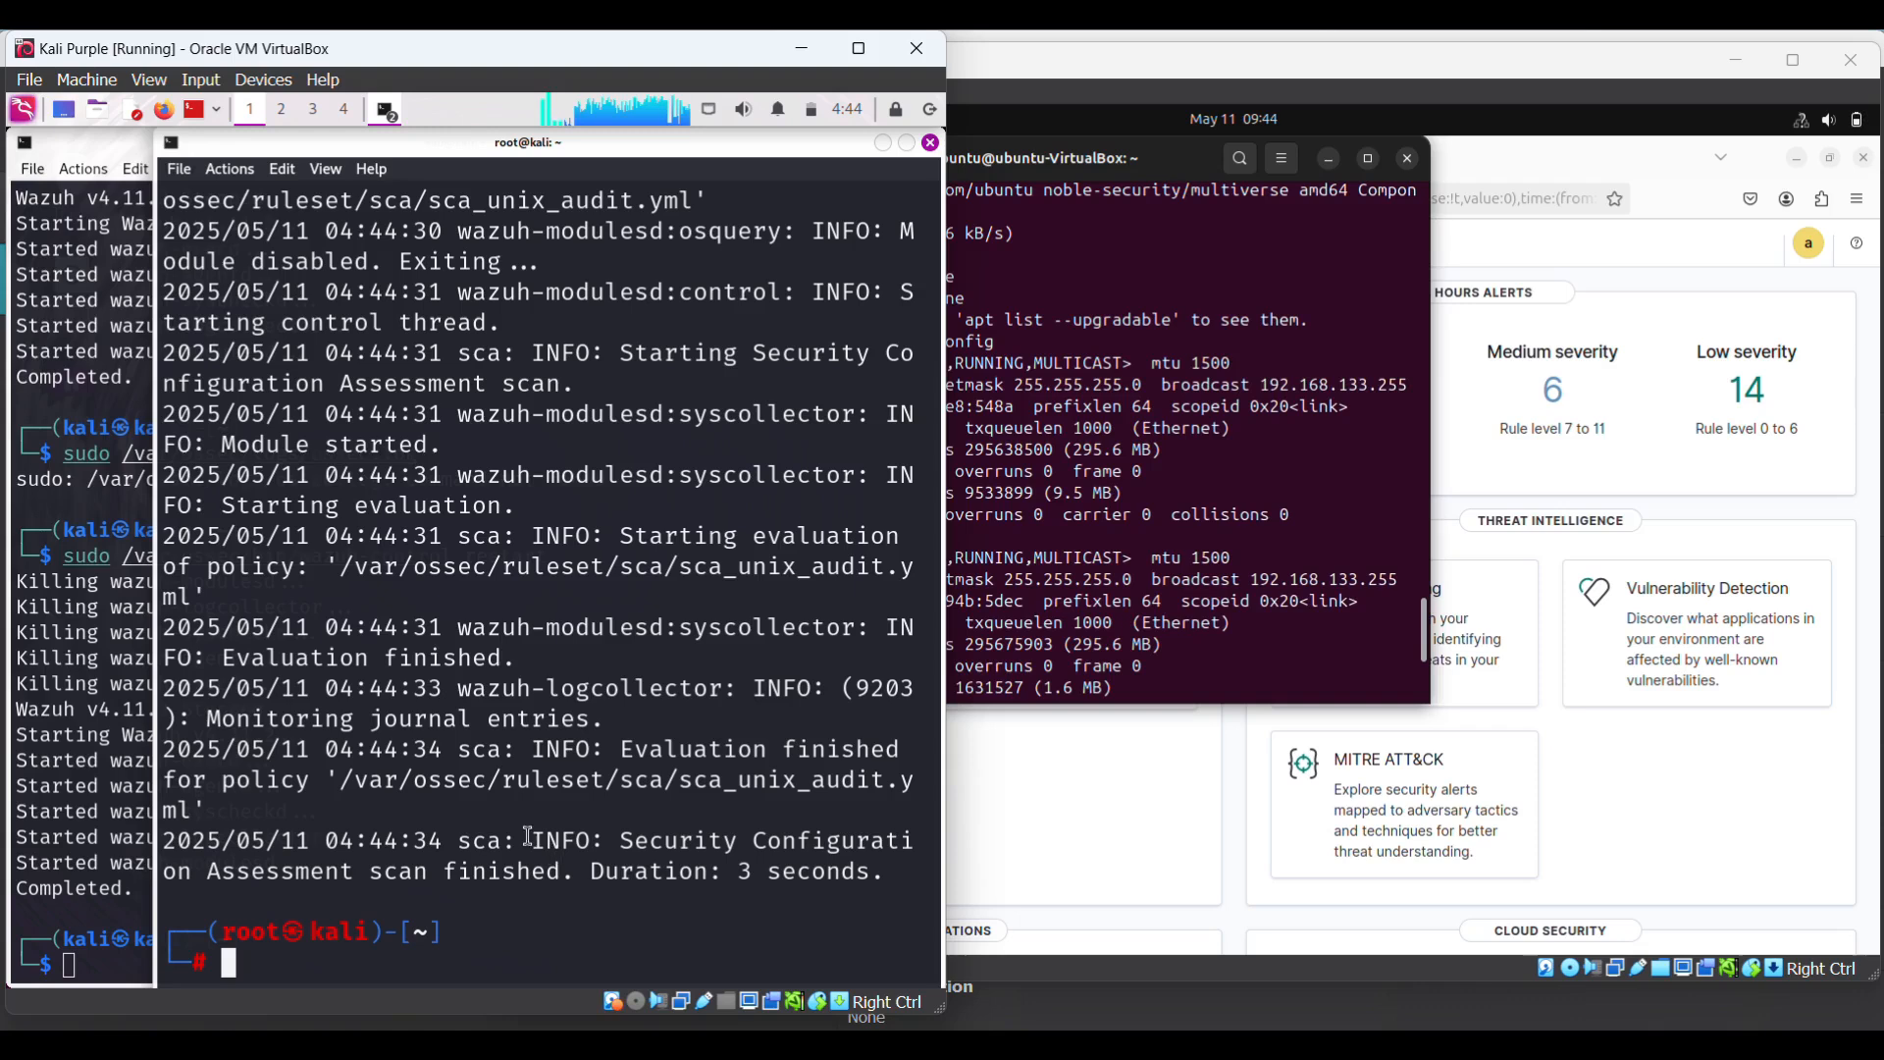
- Highlight the SCA scan-finished, syscollector and logcollector lines in the log
{"action": "left_click_drag", "start_coordinate": [483, 541], "coordinate": [803, 772]}
{"action": "left_click_drag", "start_coordinate": [808, 782], "coordinate": [880, 874]}
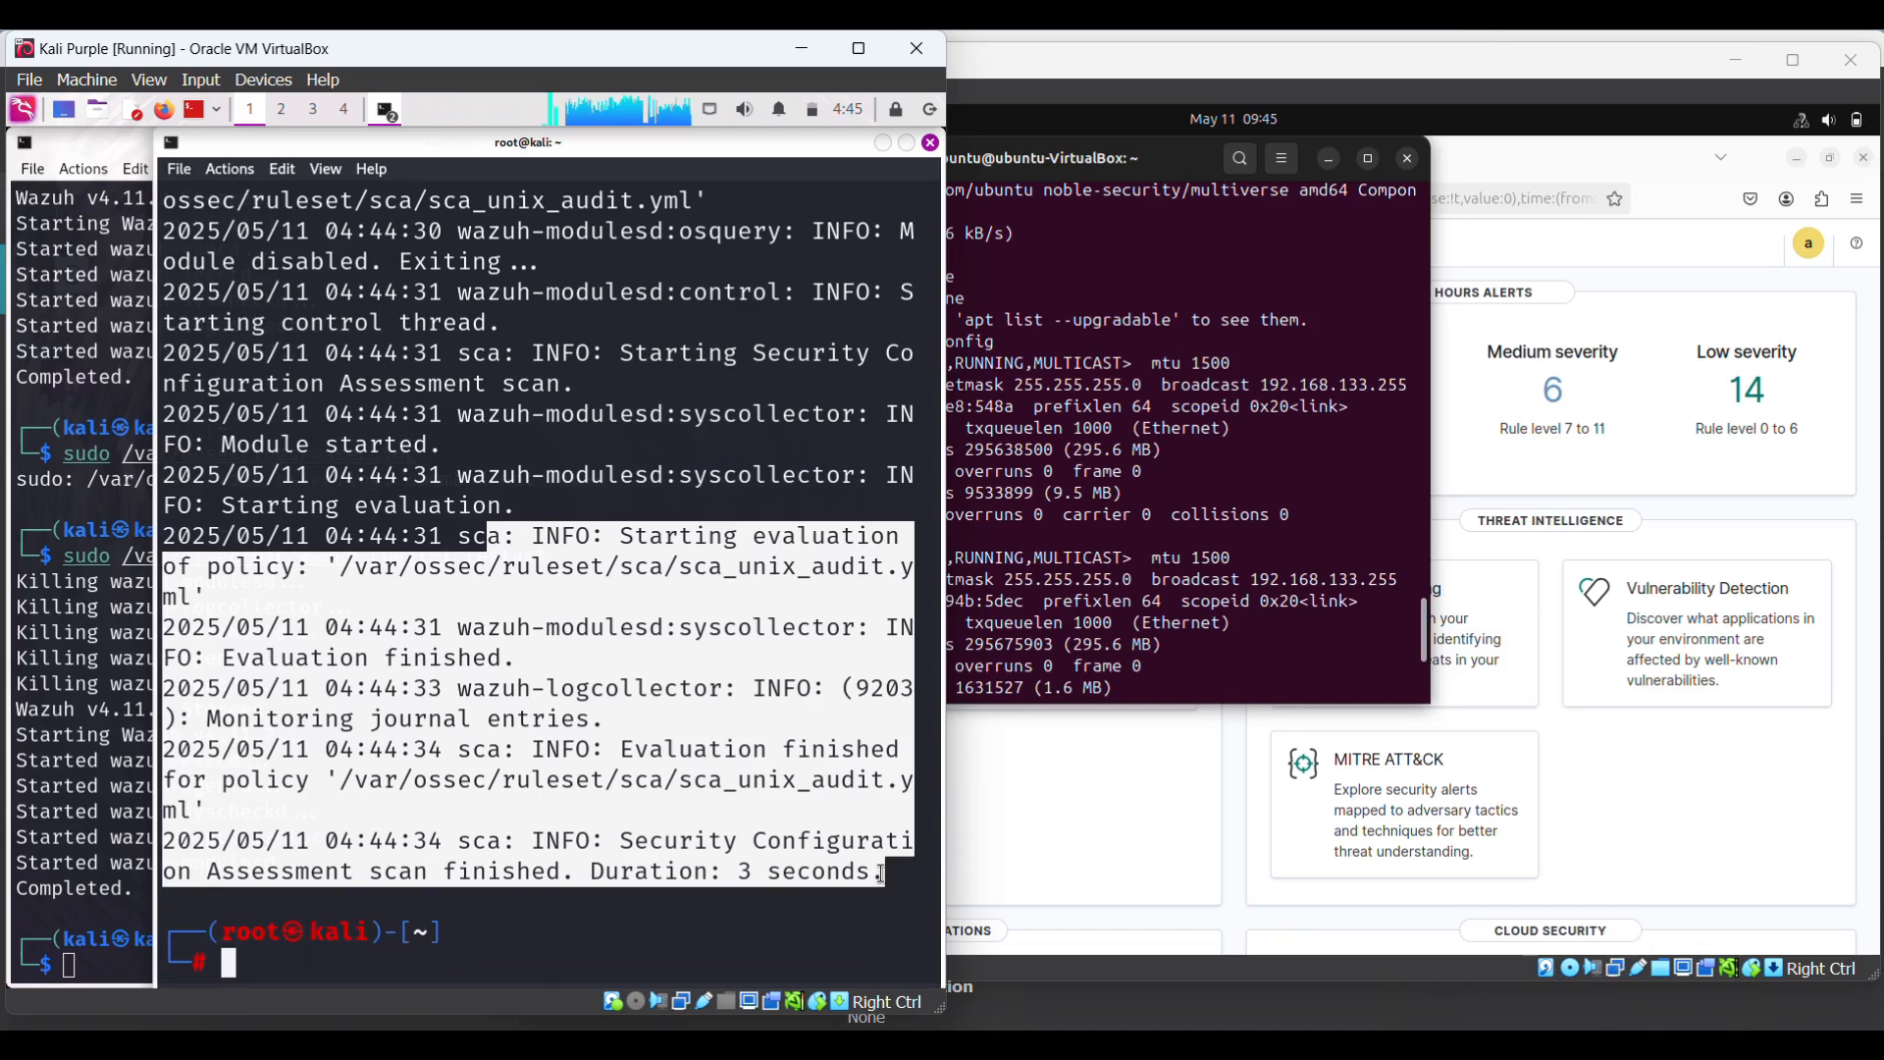
{"action": "left_click", "coordinate": [618, 643]}
{"action": "left_click_drag", "start_coordinate": [472, 628], "coordinate": [790, 680]}
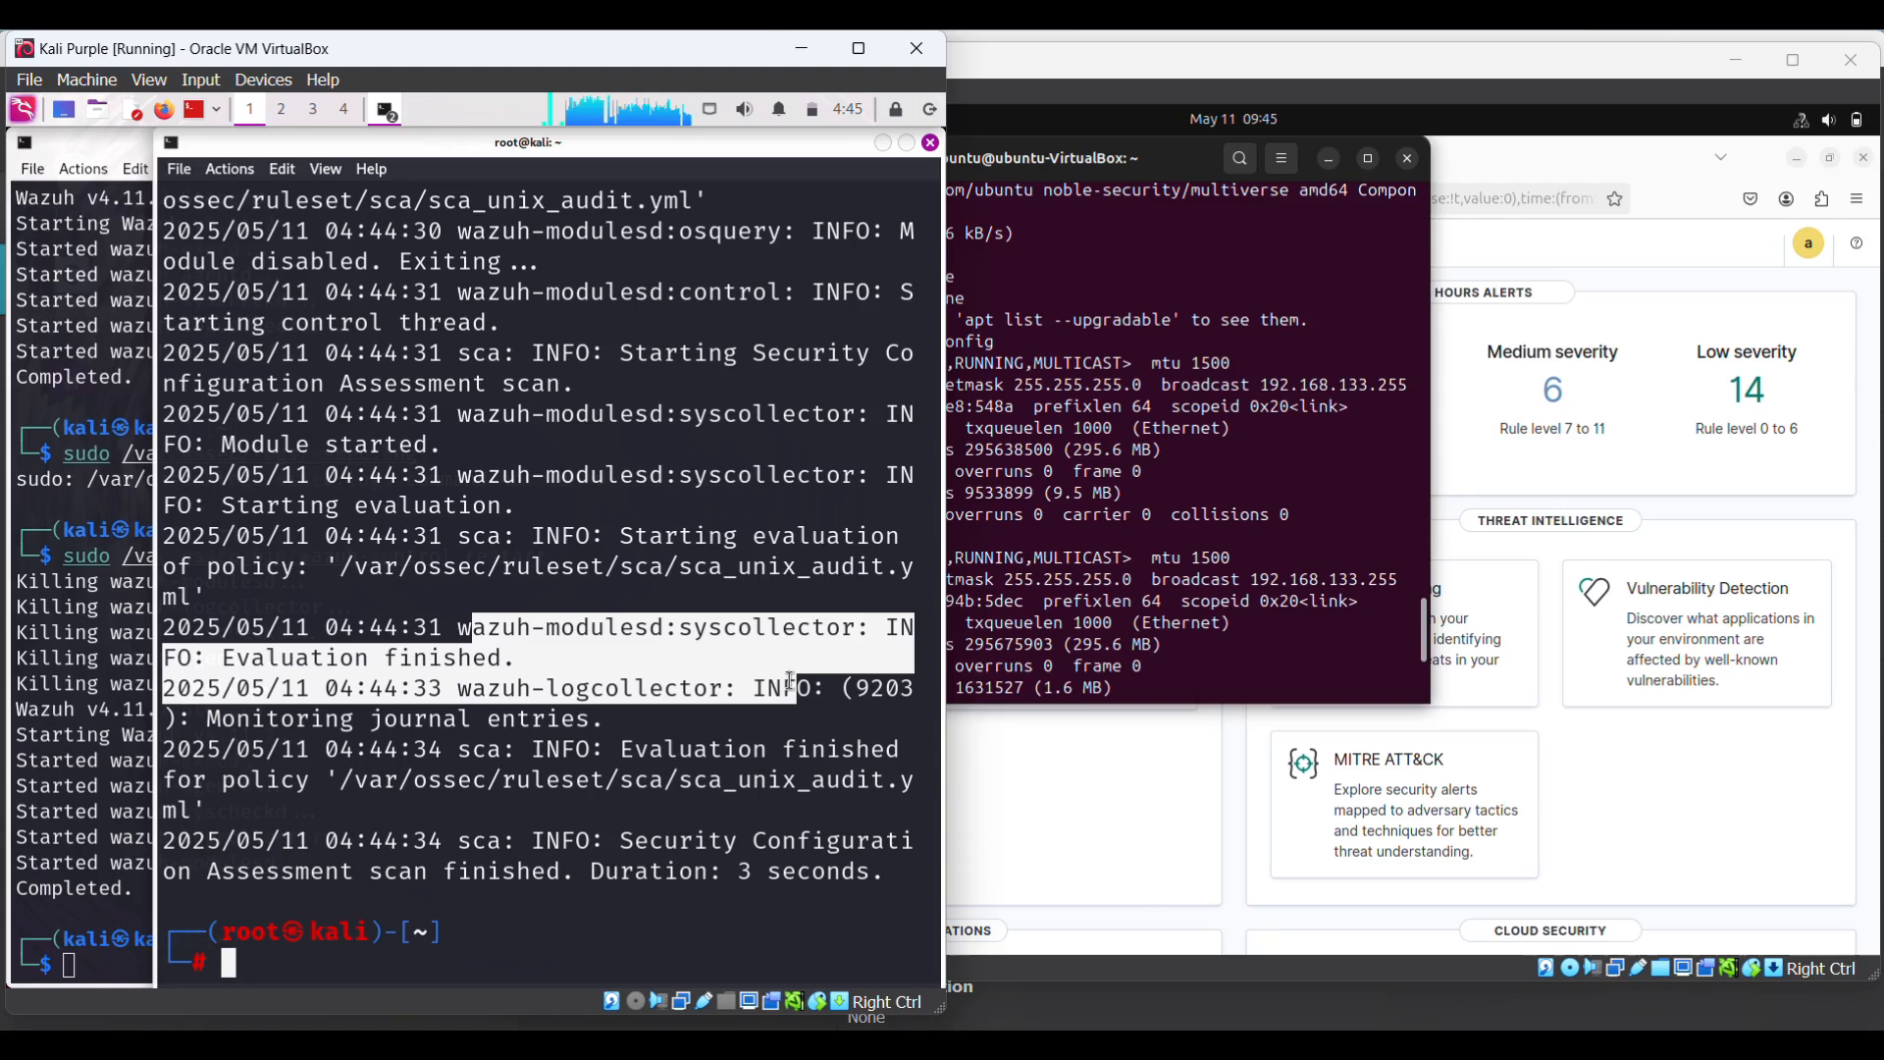
{"action": "left_click_drag", "start_coordinate": [790, 680], "coordinate": [908, 750]}
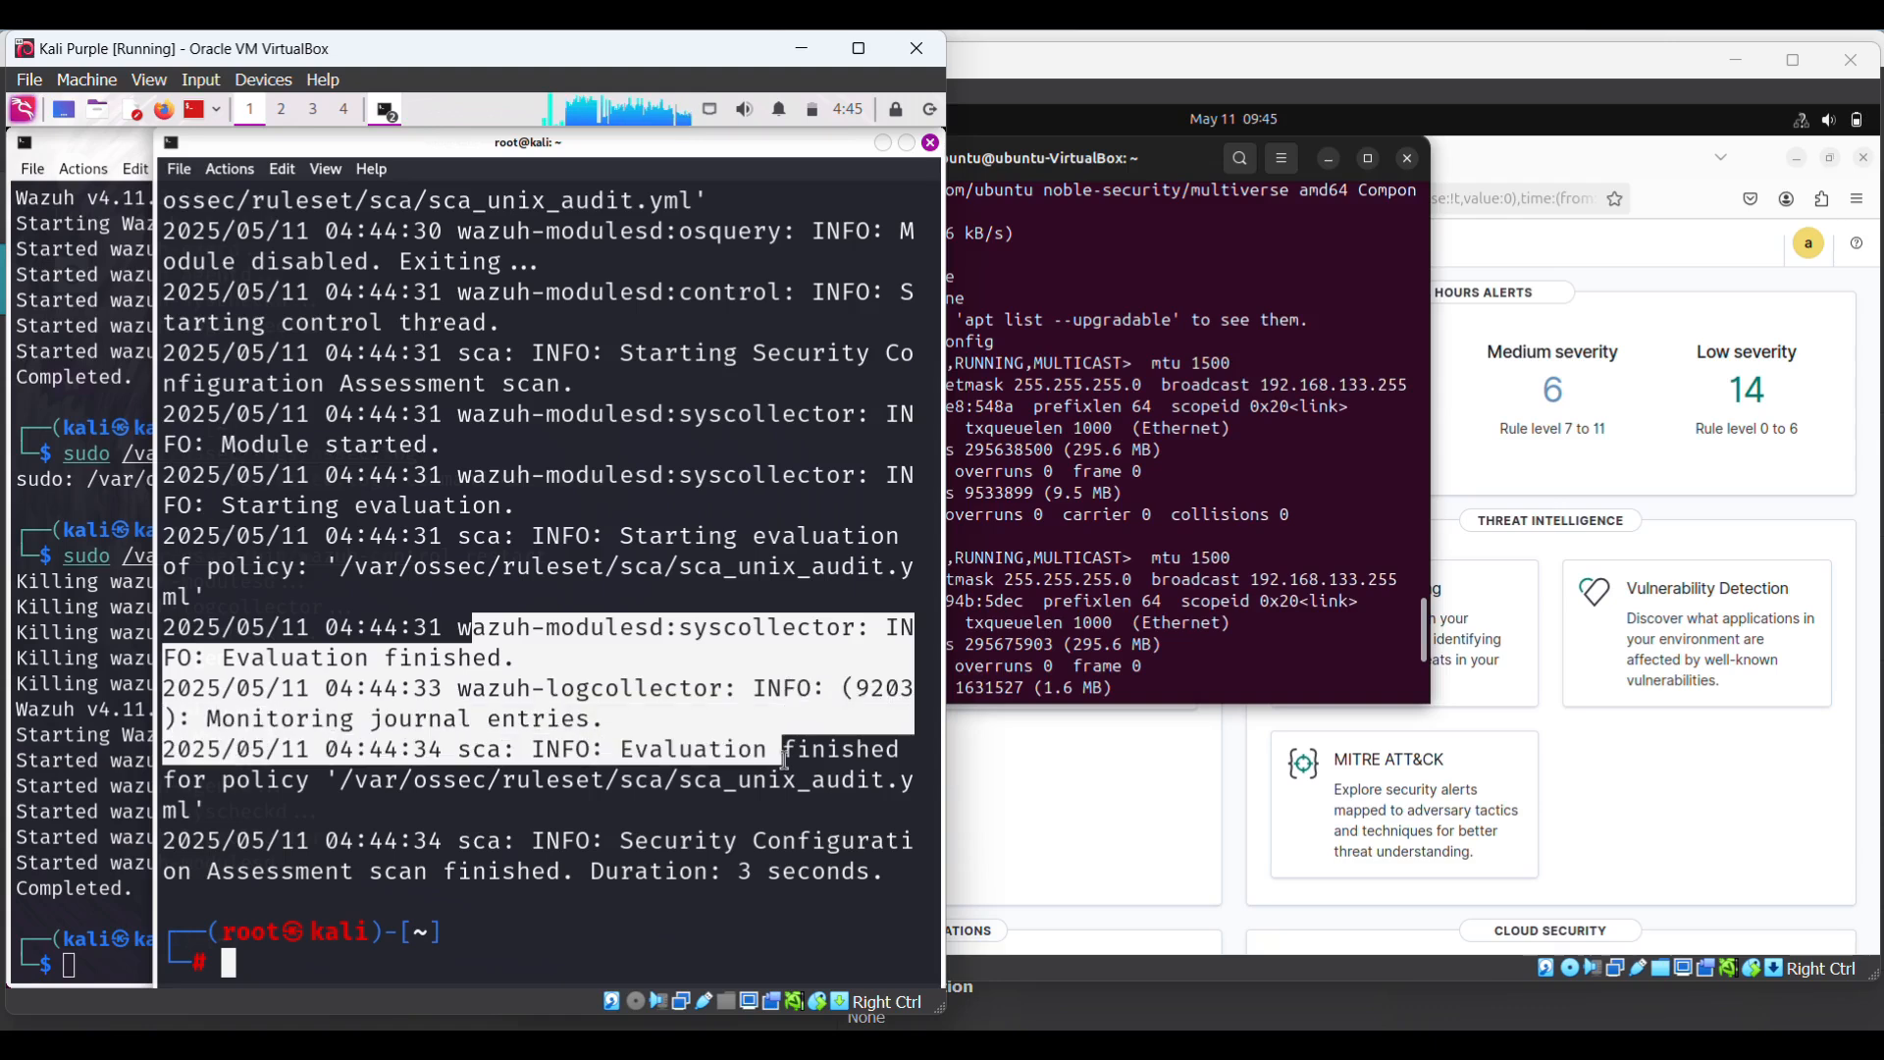
{"action": "left_click", "coordinate": [1092, 593]}
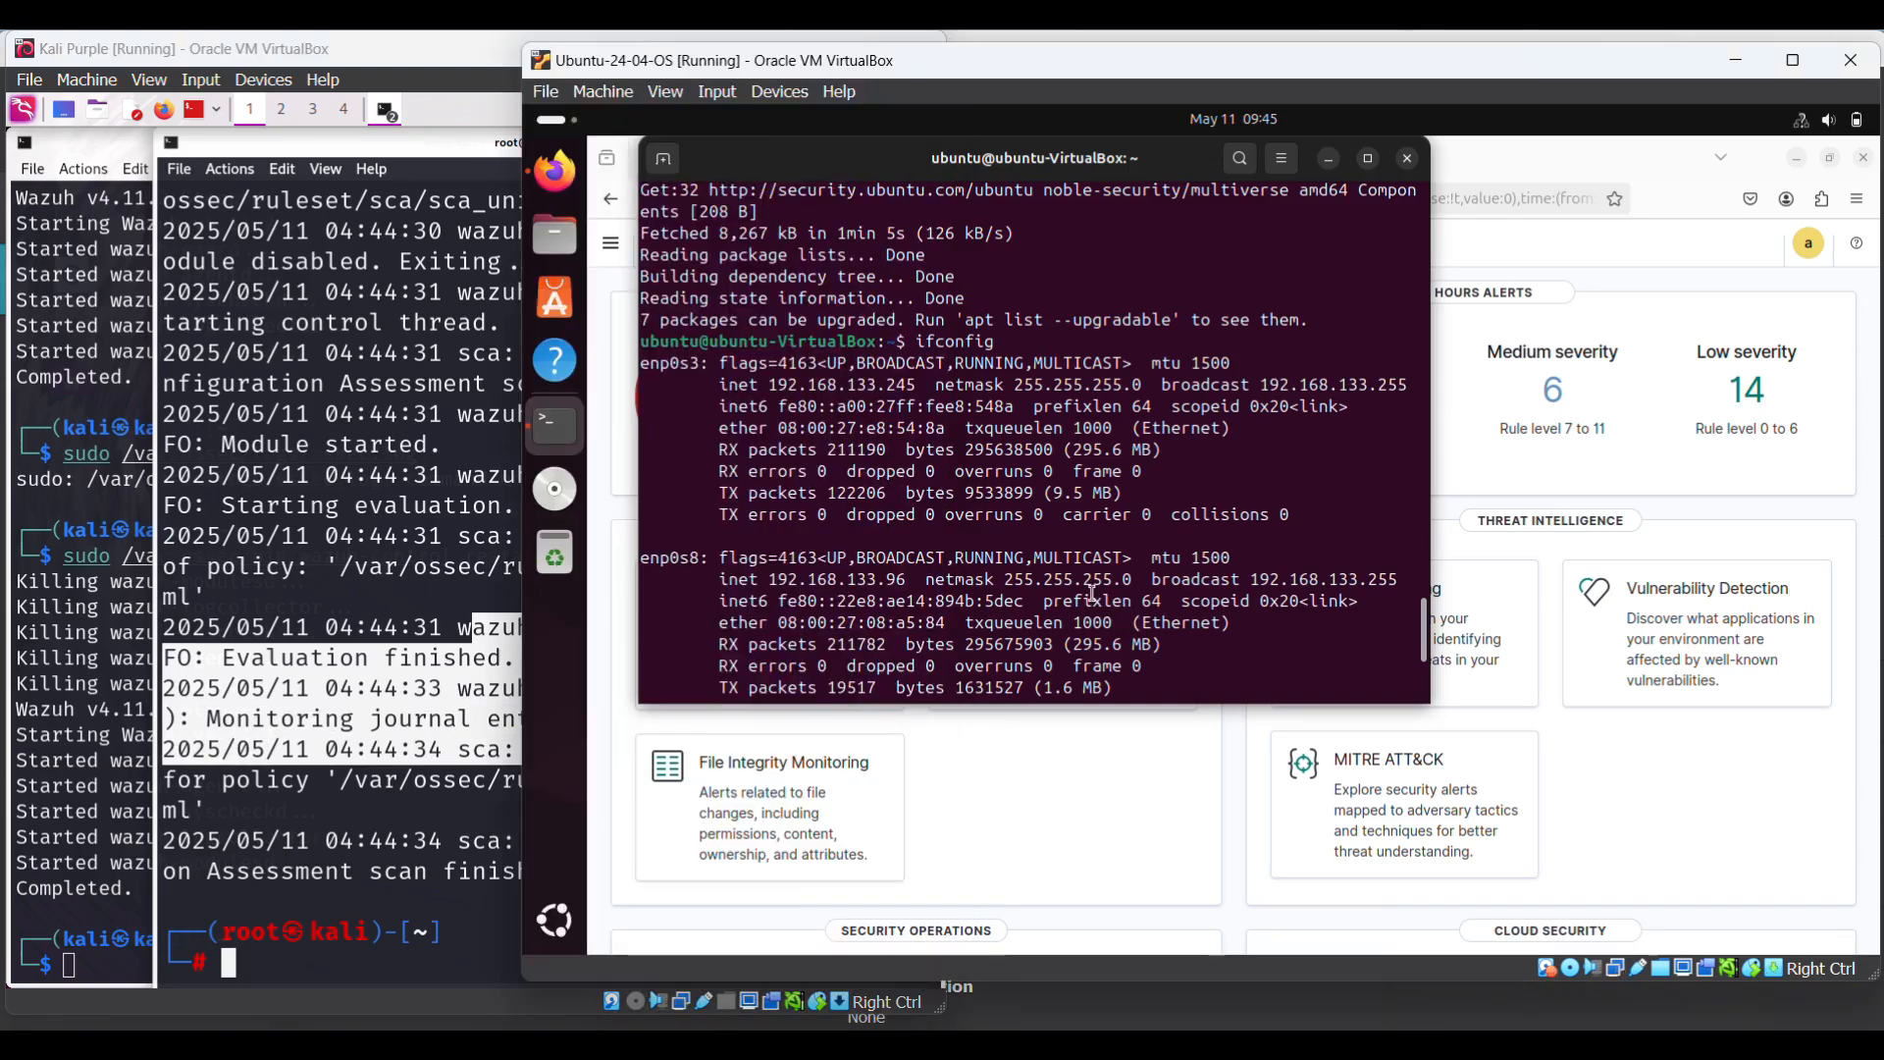
- Reload the Wazuh overview and open the Active (1) agents list on the Endpoints page
{"action": "left_click", "coordinate": [1153, 793]}
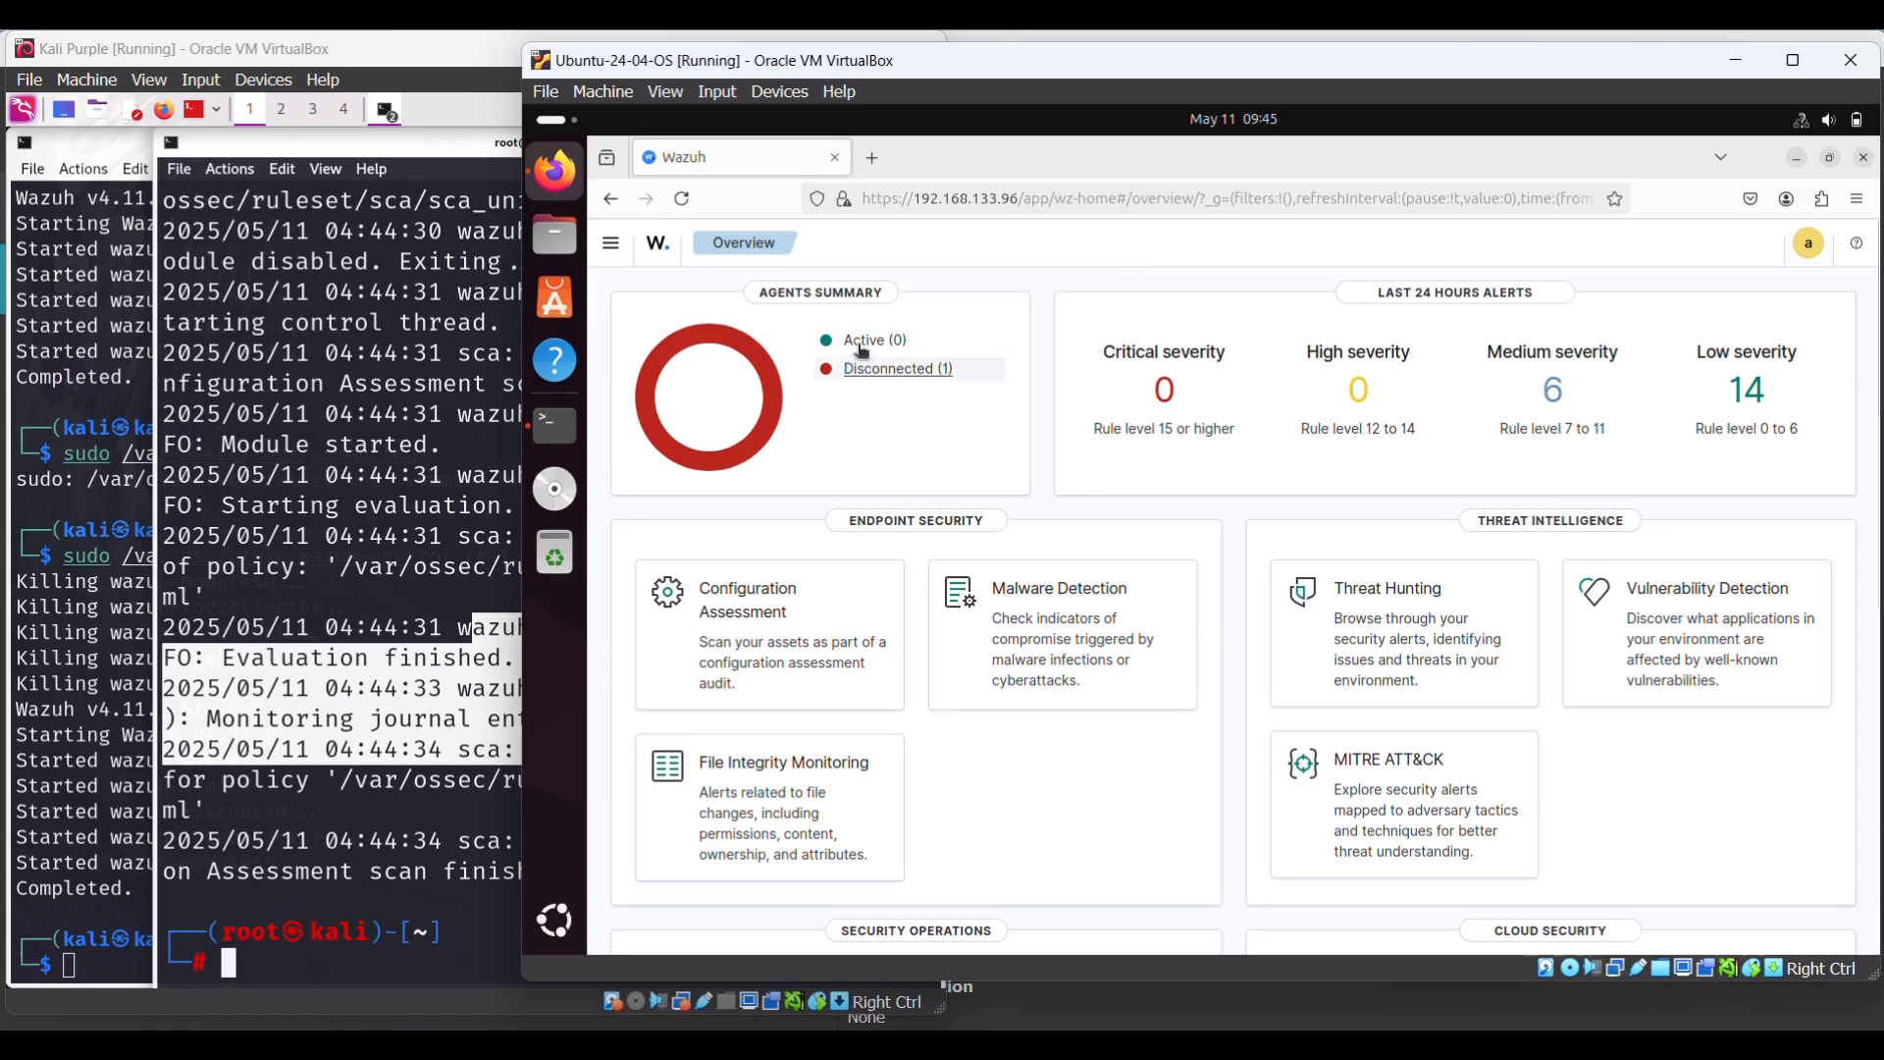
{"action": "left_click", "coordinate": [684, 207]}
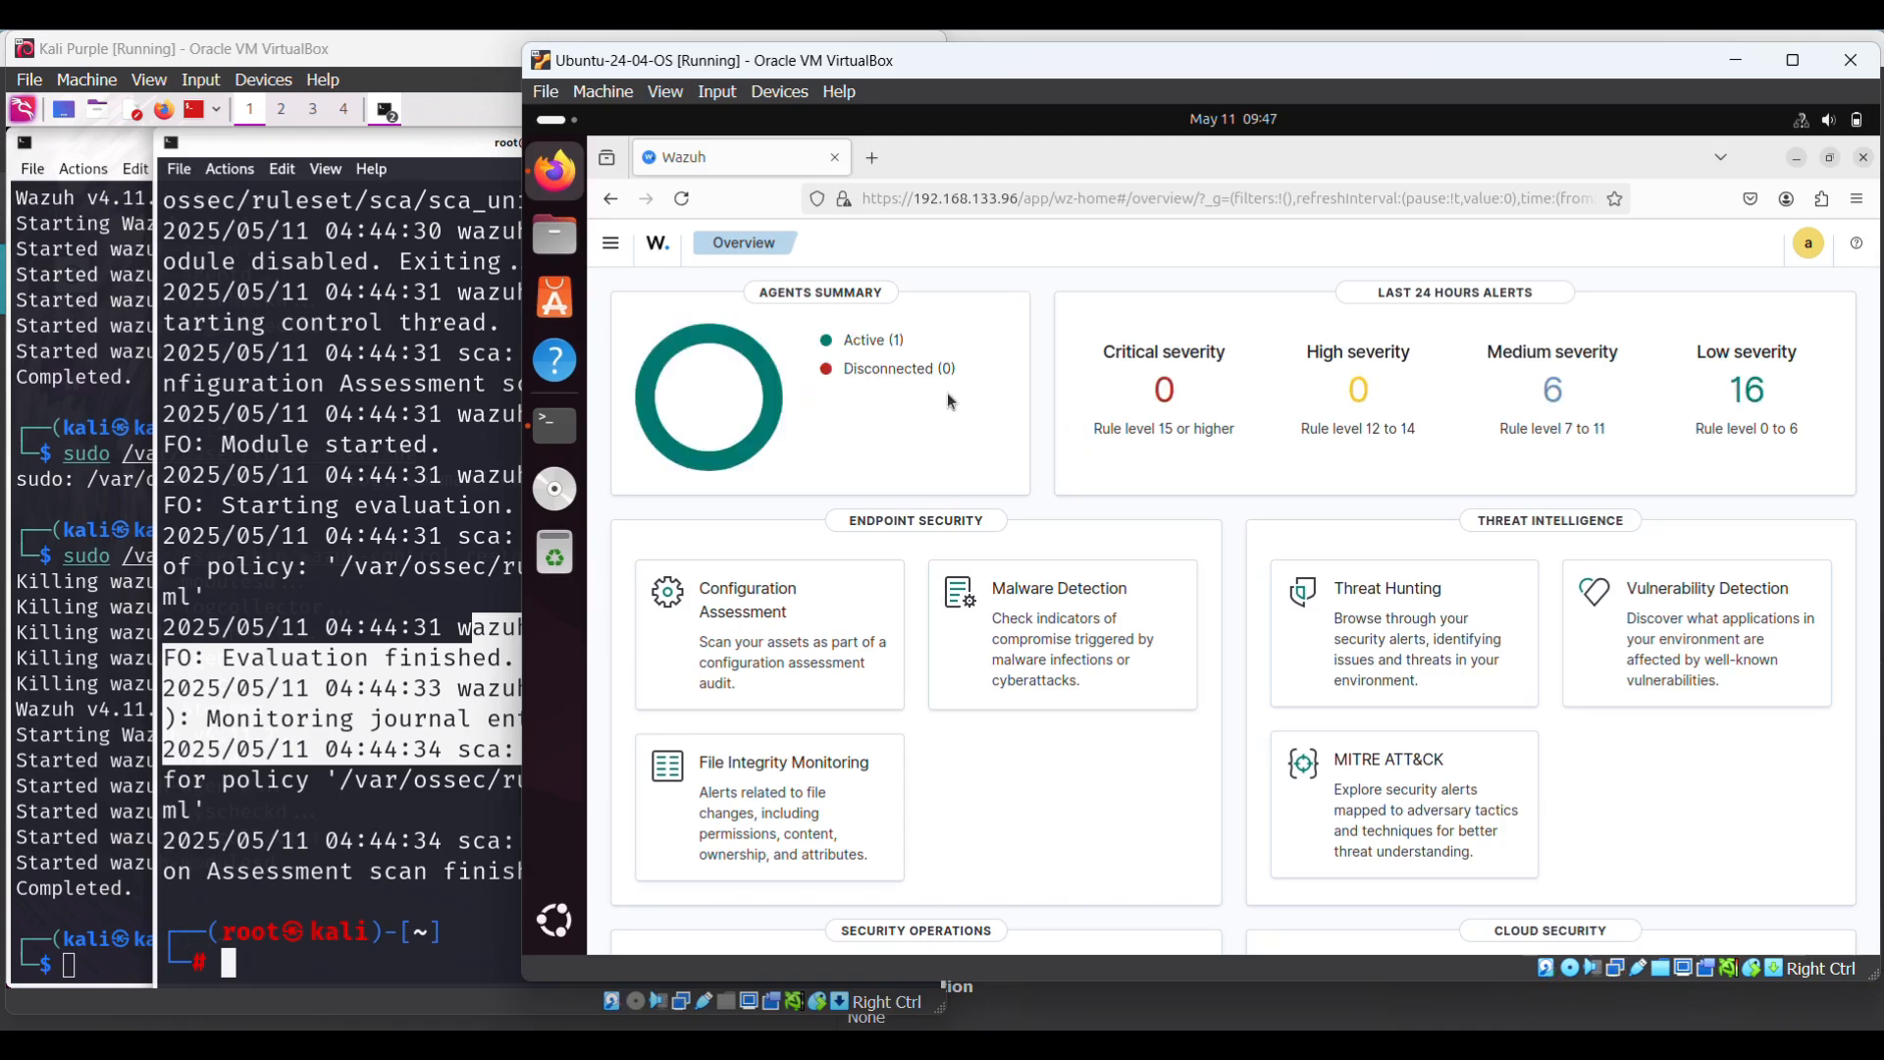
{"action": "left_click", "coordinate": [864, 352]}
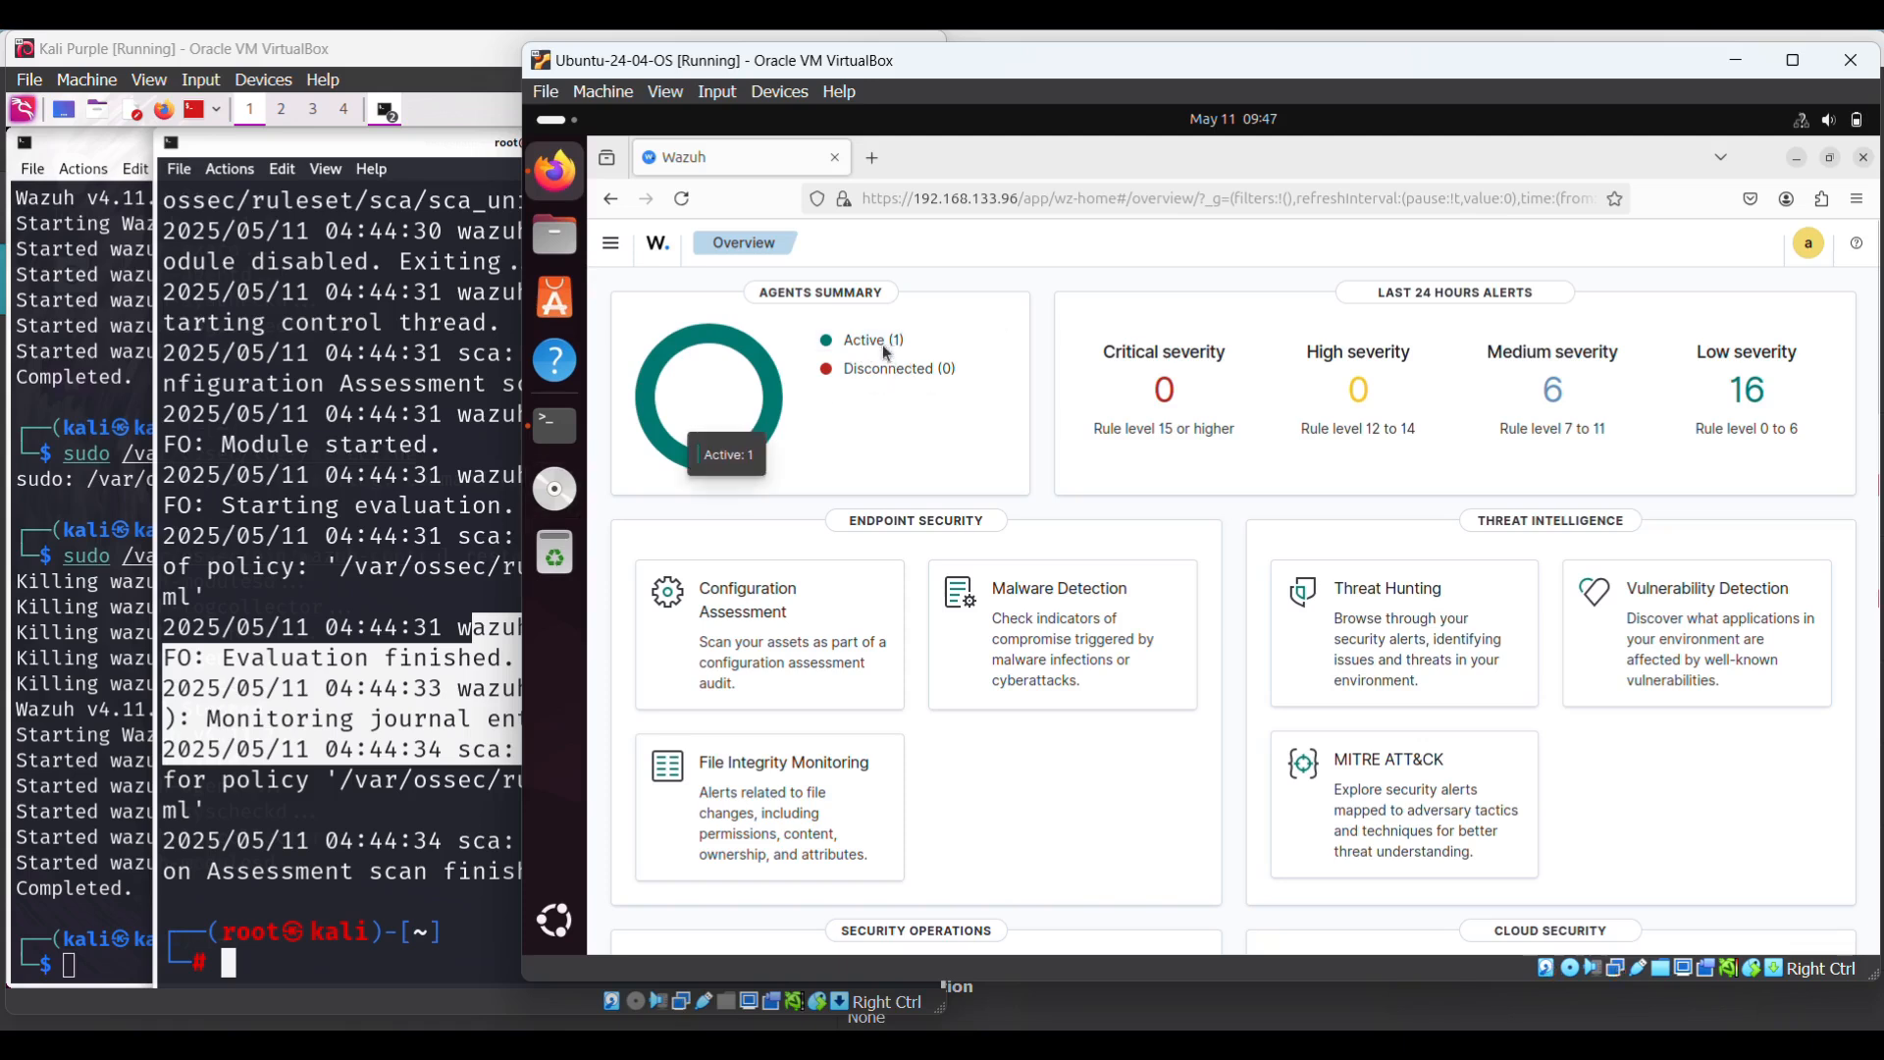
{"action": "left_click", "coordinate": [875, 342]}
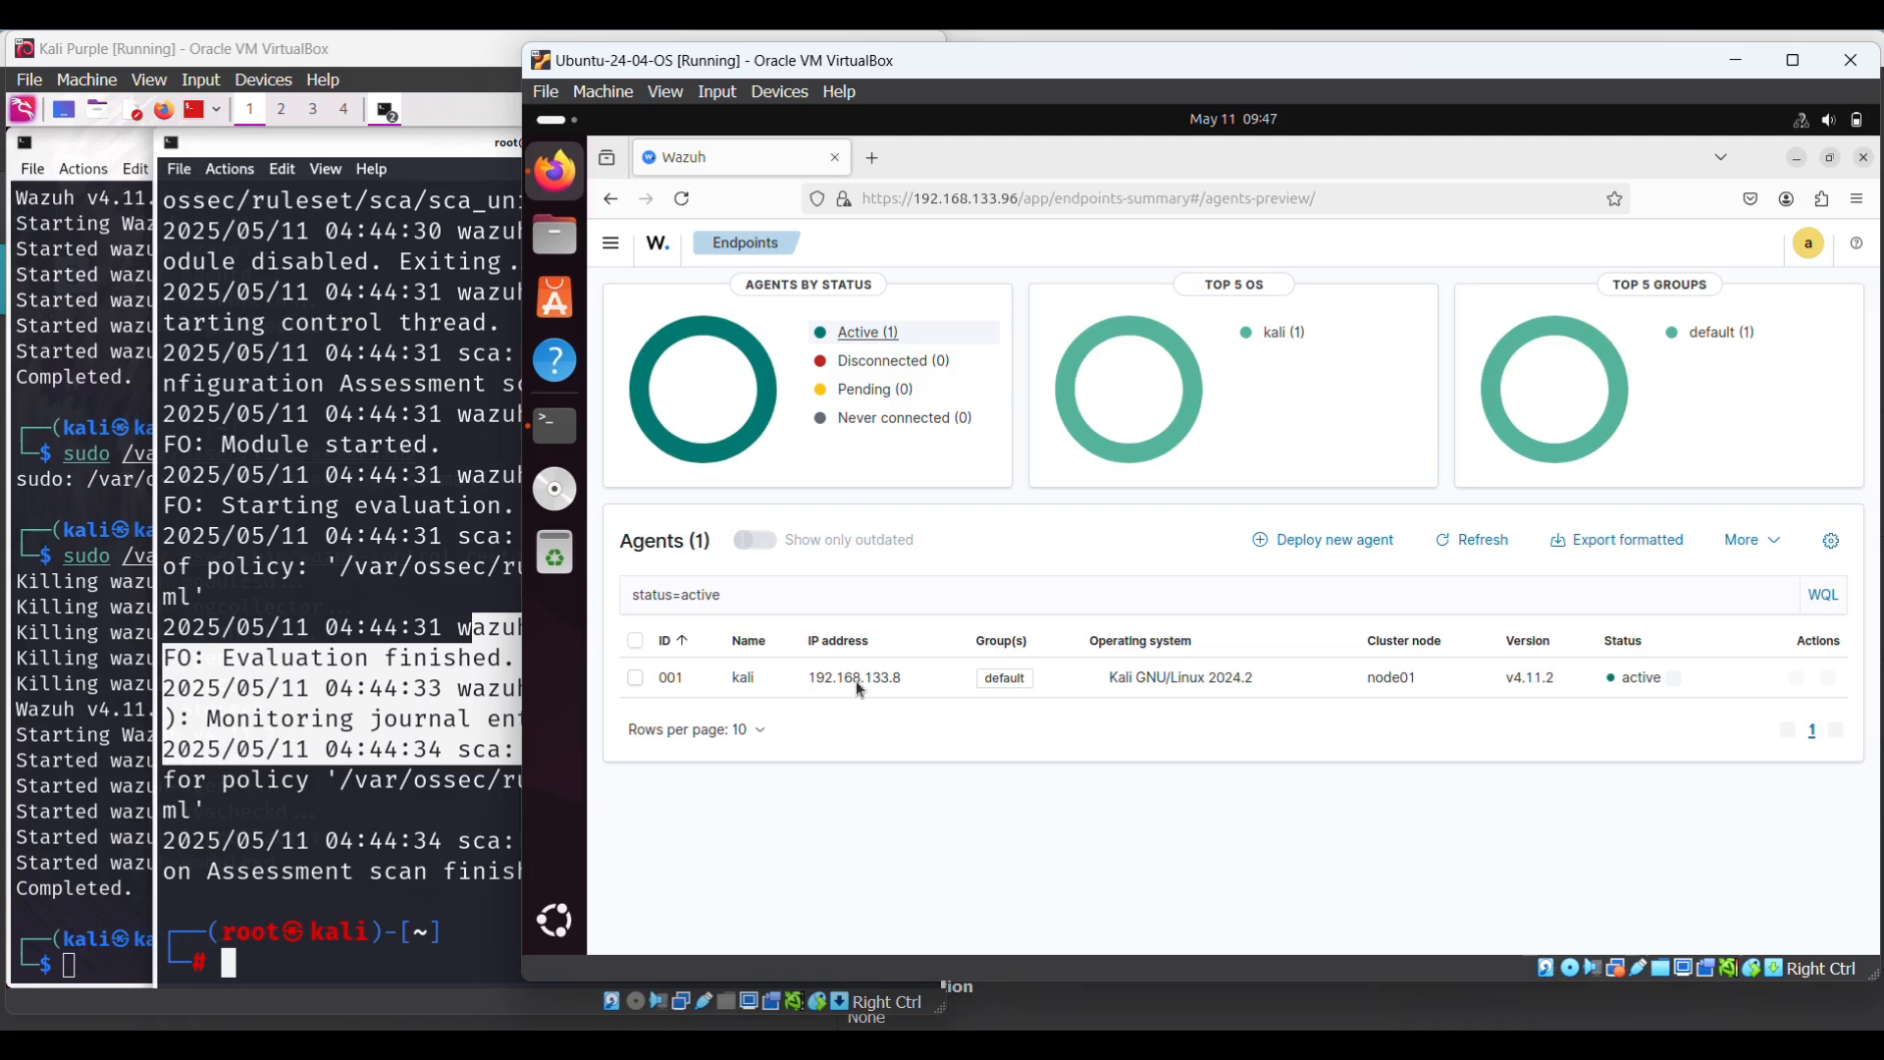
- Run ifconfig on Kali and compare its 192.168.133.8 address with the Wazuh agents list
{"action": "left_click", "coordinate": [335, 949]}
{"action": "type", "text": "ifconfignfig"}
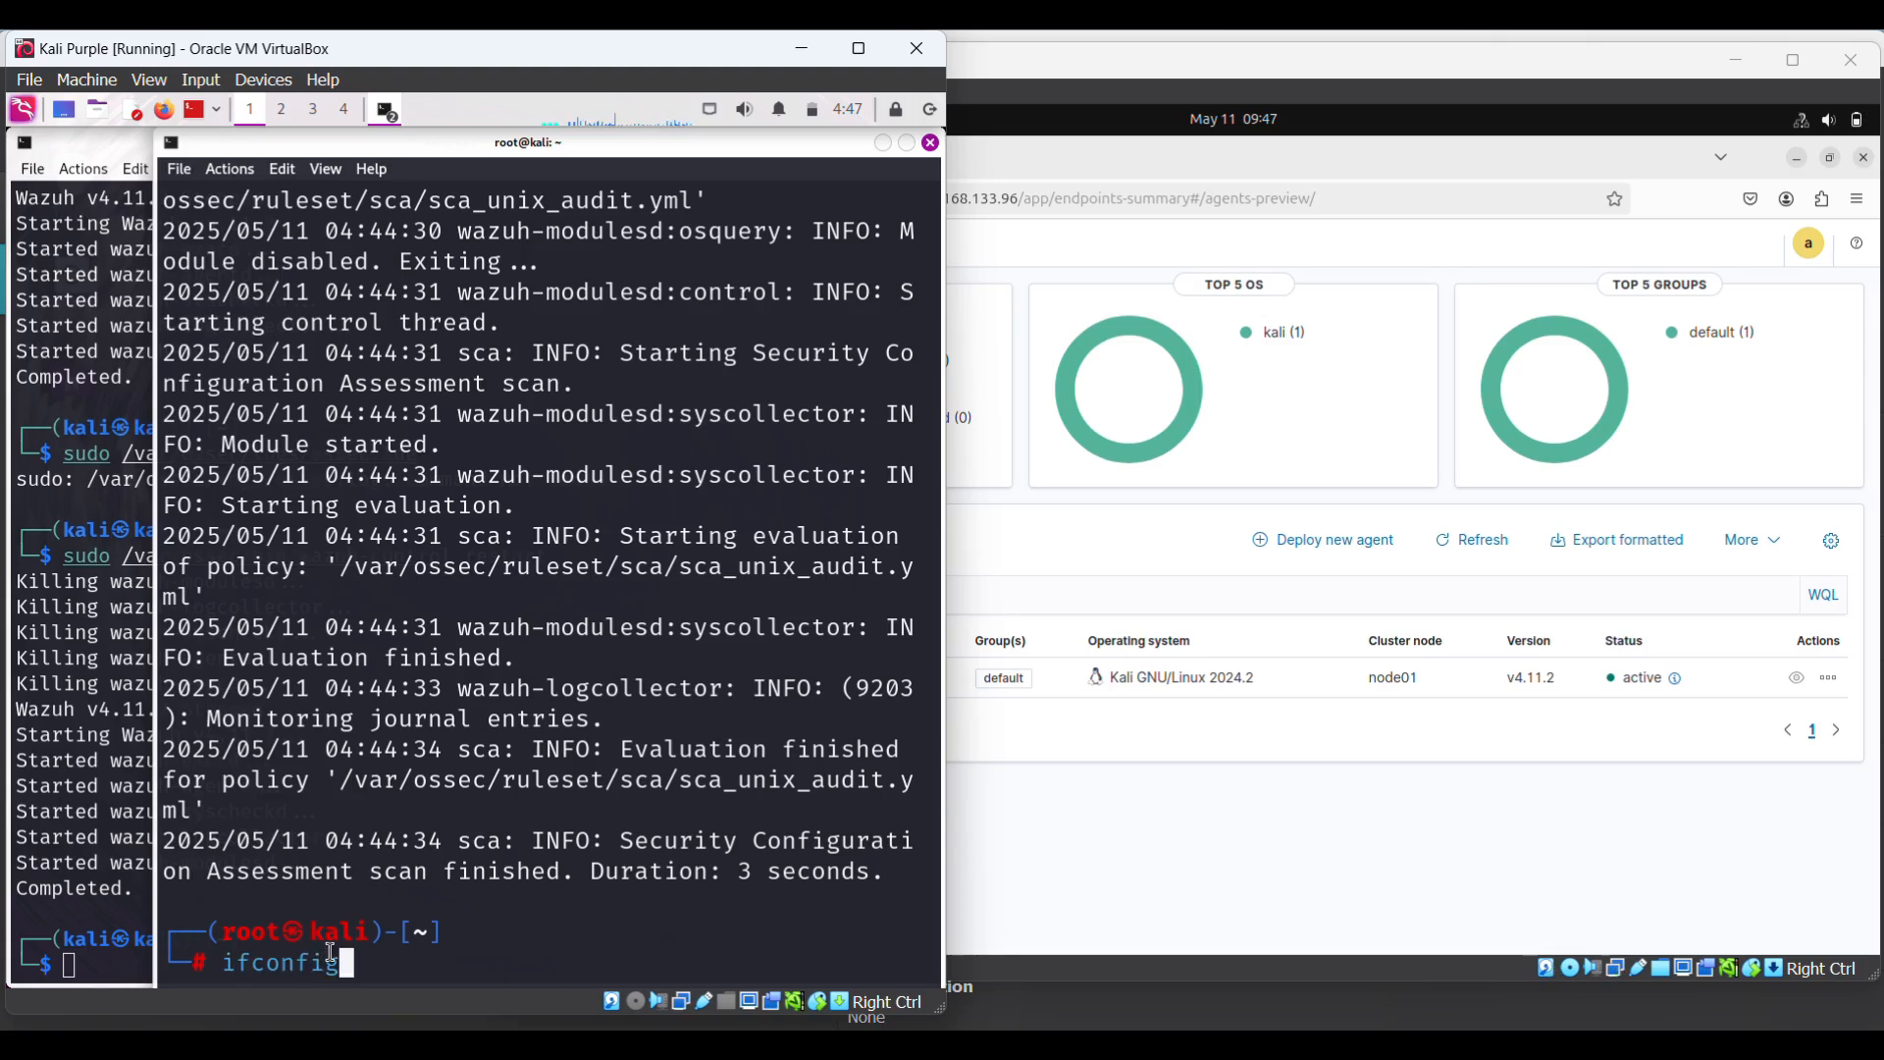
{"action": "key", "text": "Return"}
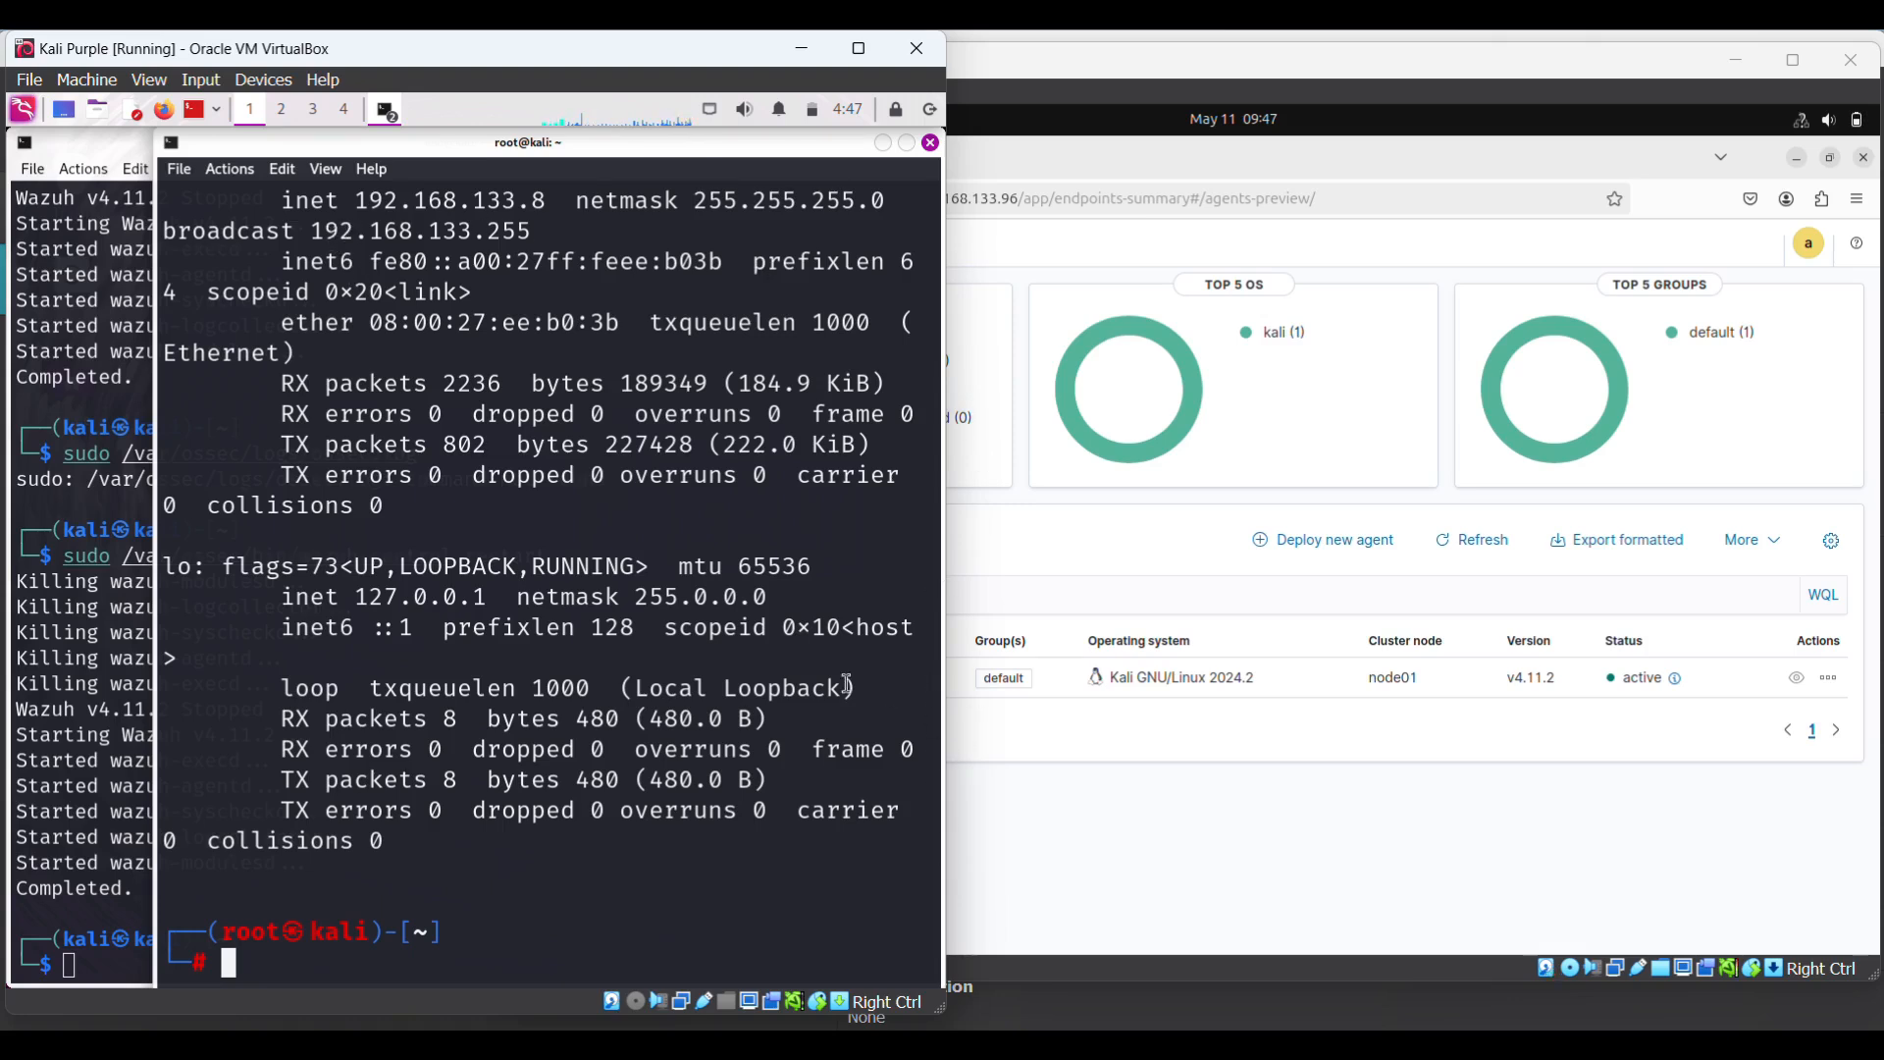
{"action": "left_click", "coordinate": [1161, 852]}
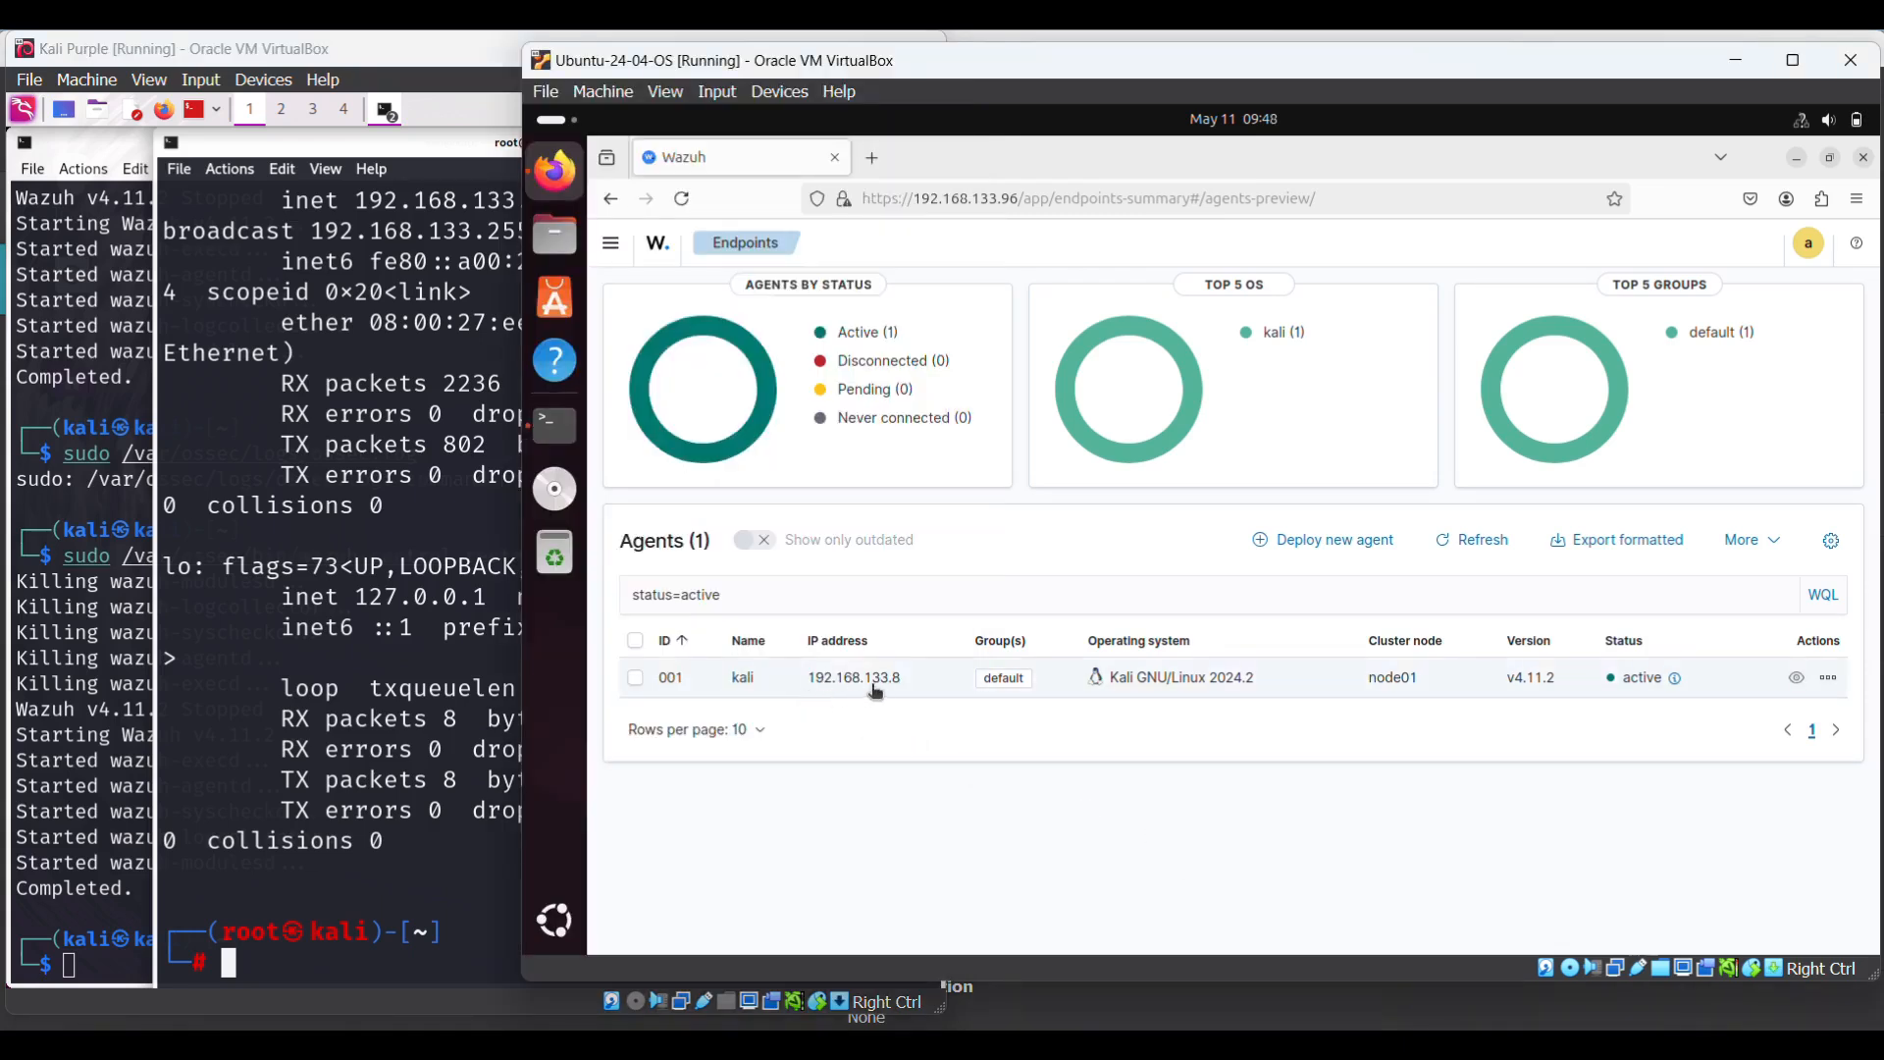
{"action": "left_click", "coordinate": [343, 326]}
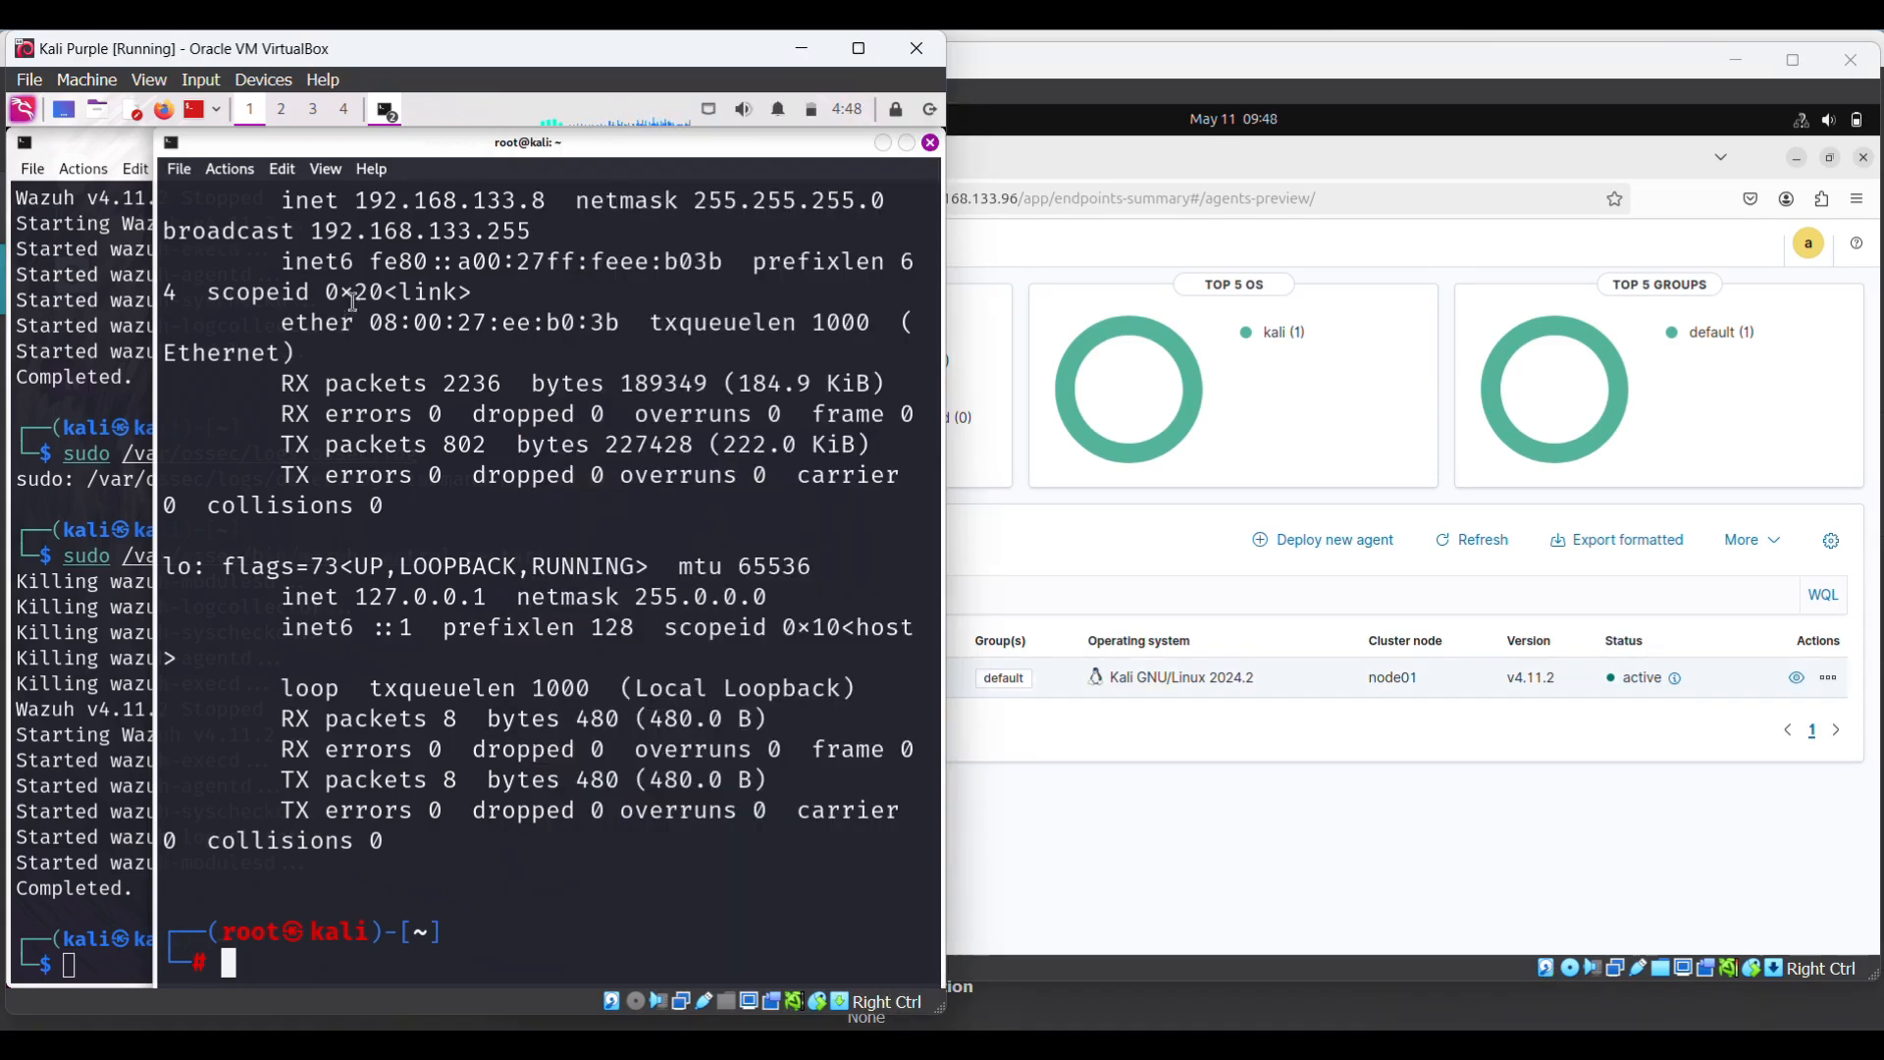
{"action": "left_click_drag", "start_coordinate": [356, 200], "coordinate": [545, 201]}
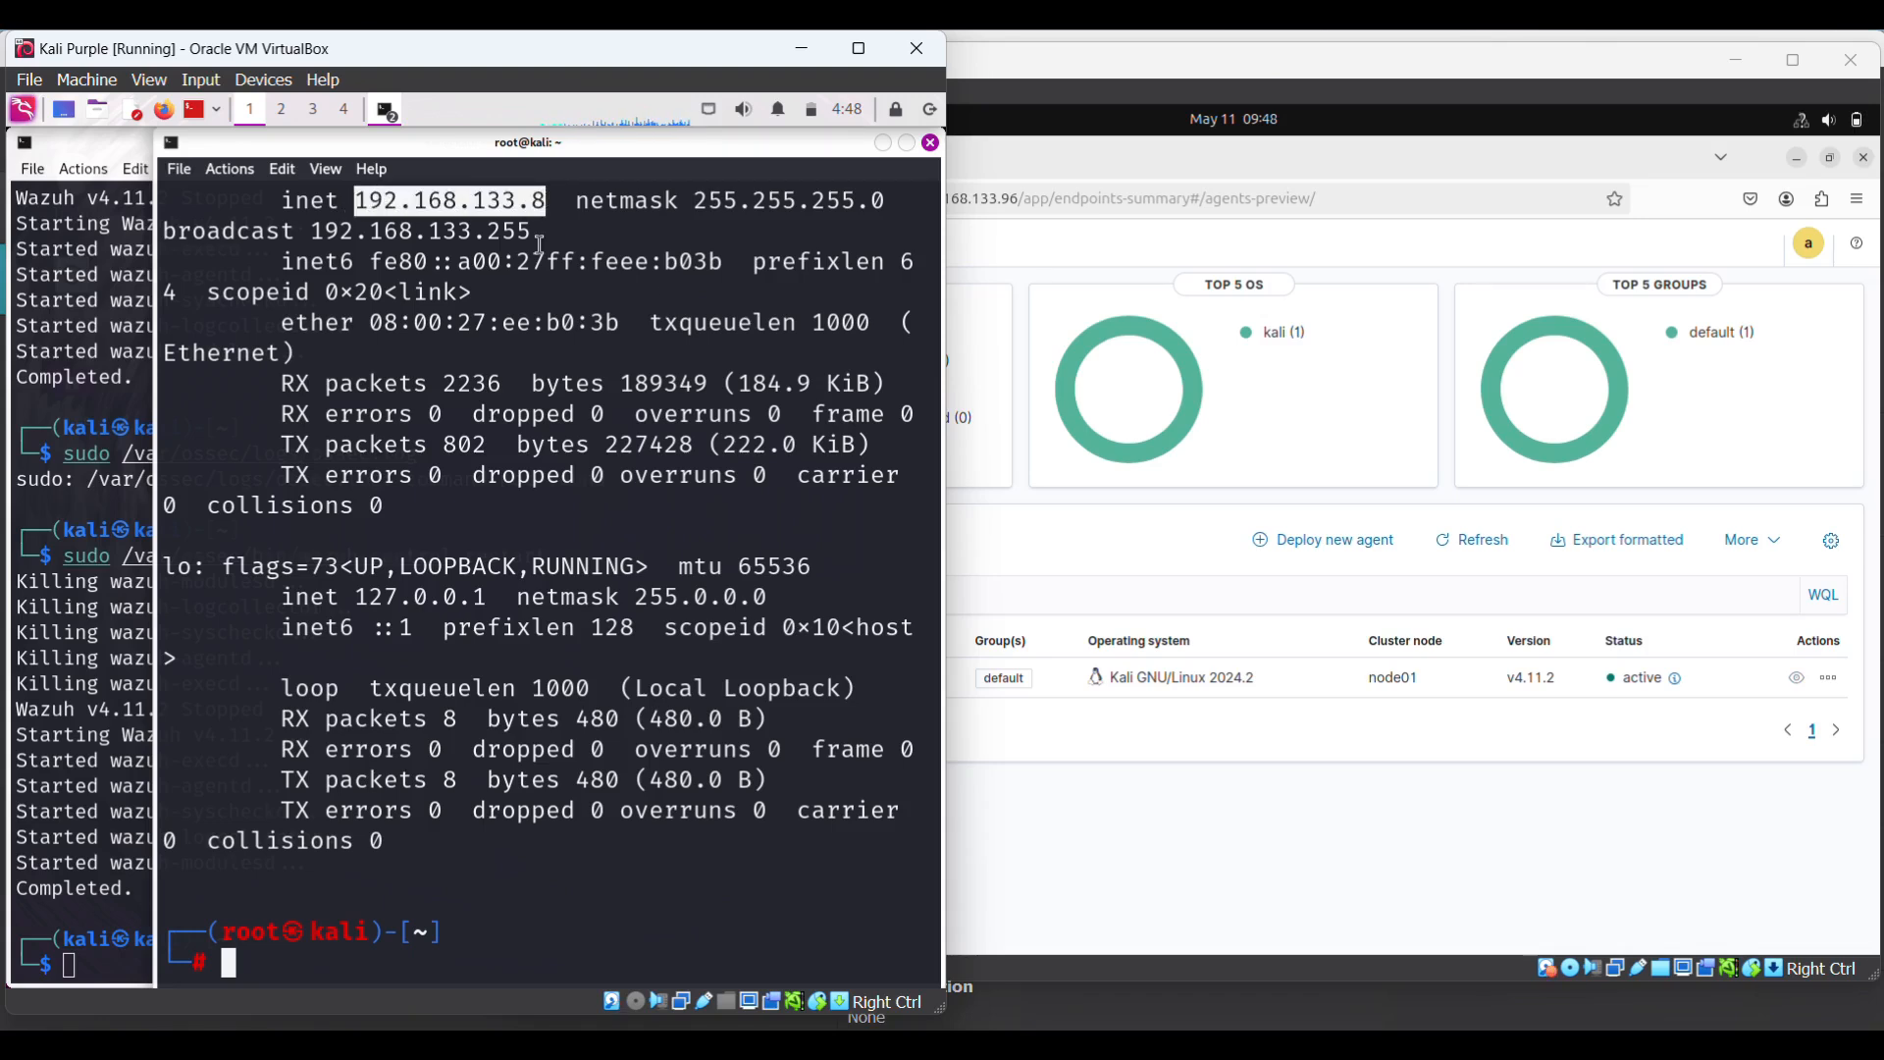
{"action": "left_click", "coordinate": [1102, 893]}
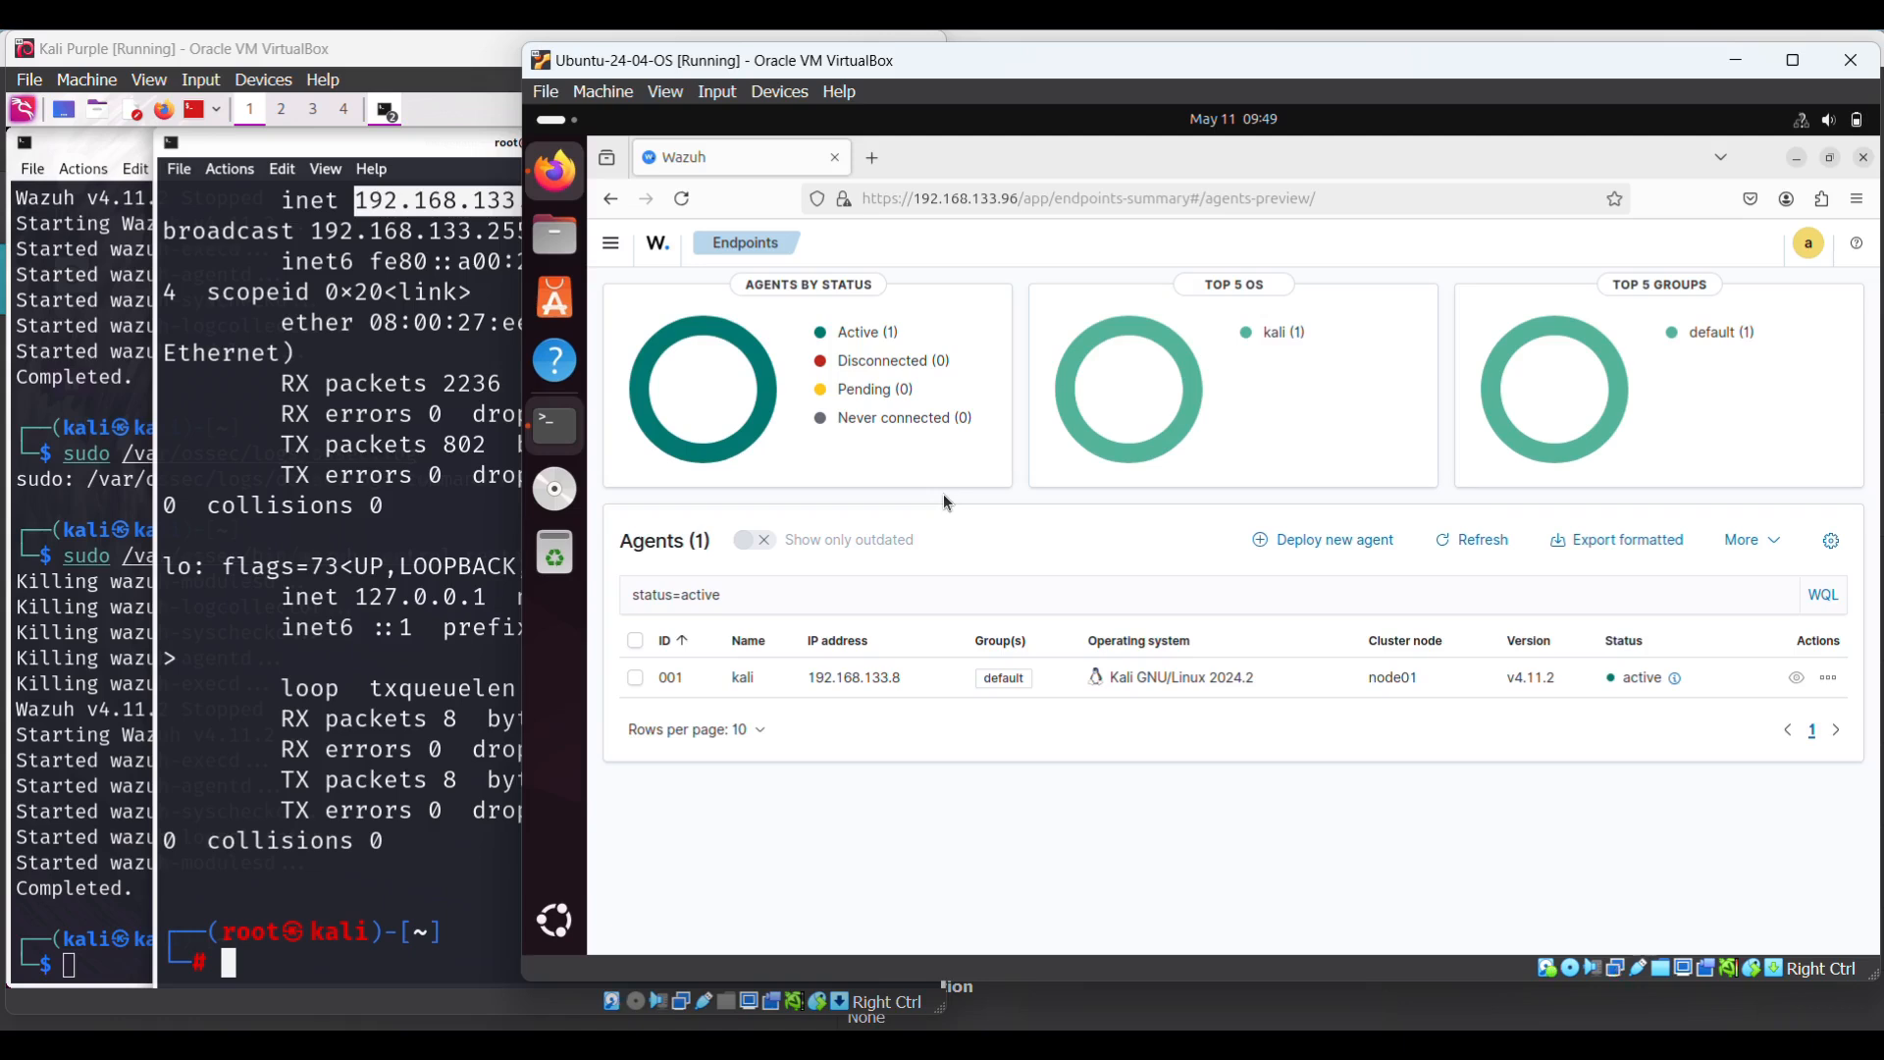
- Bring the Ubuntu terminal window to the front from the dock's All Windows list
{"action": "right_click", "coordinate": [554, 426]}
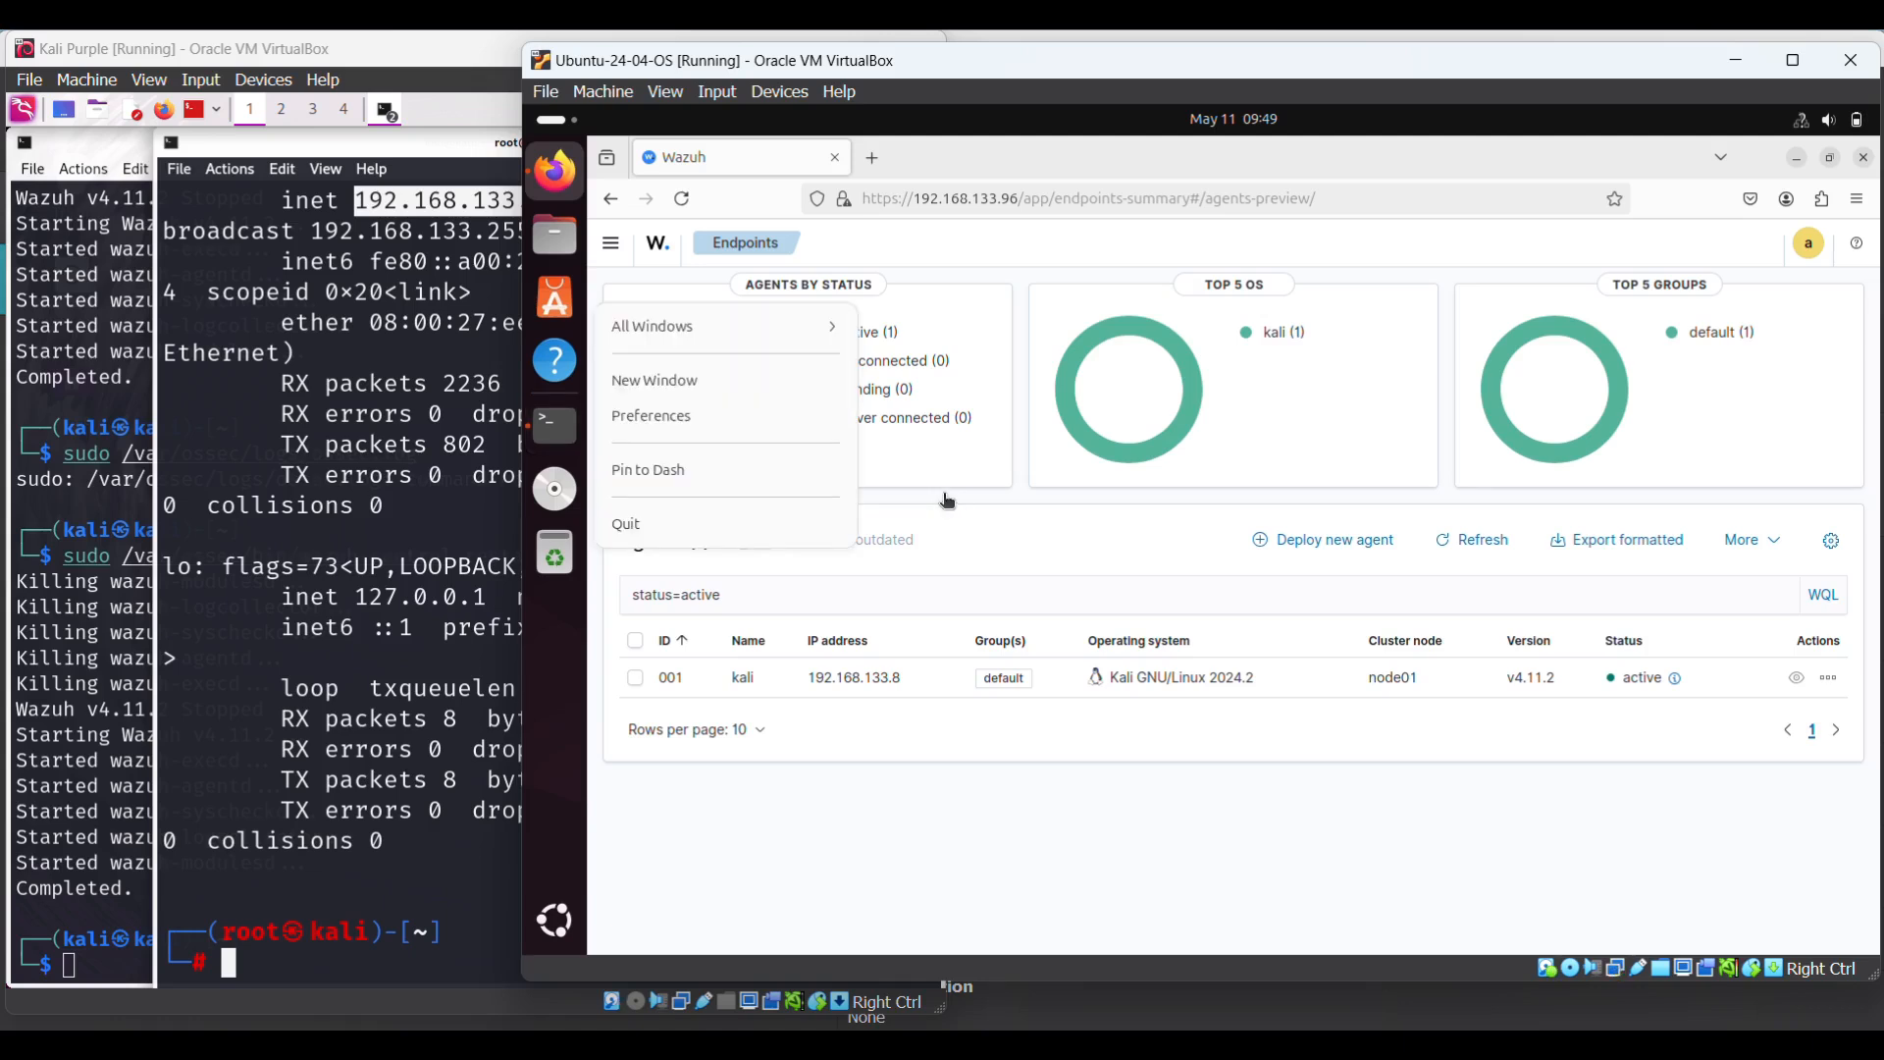
{"action": "left_click", "coordinate": [548, 441]}
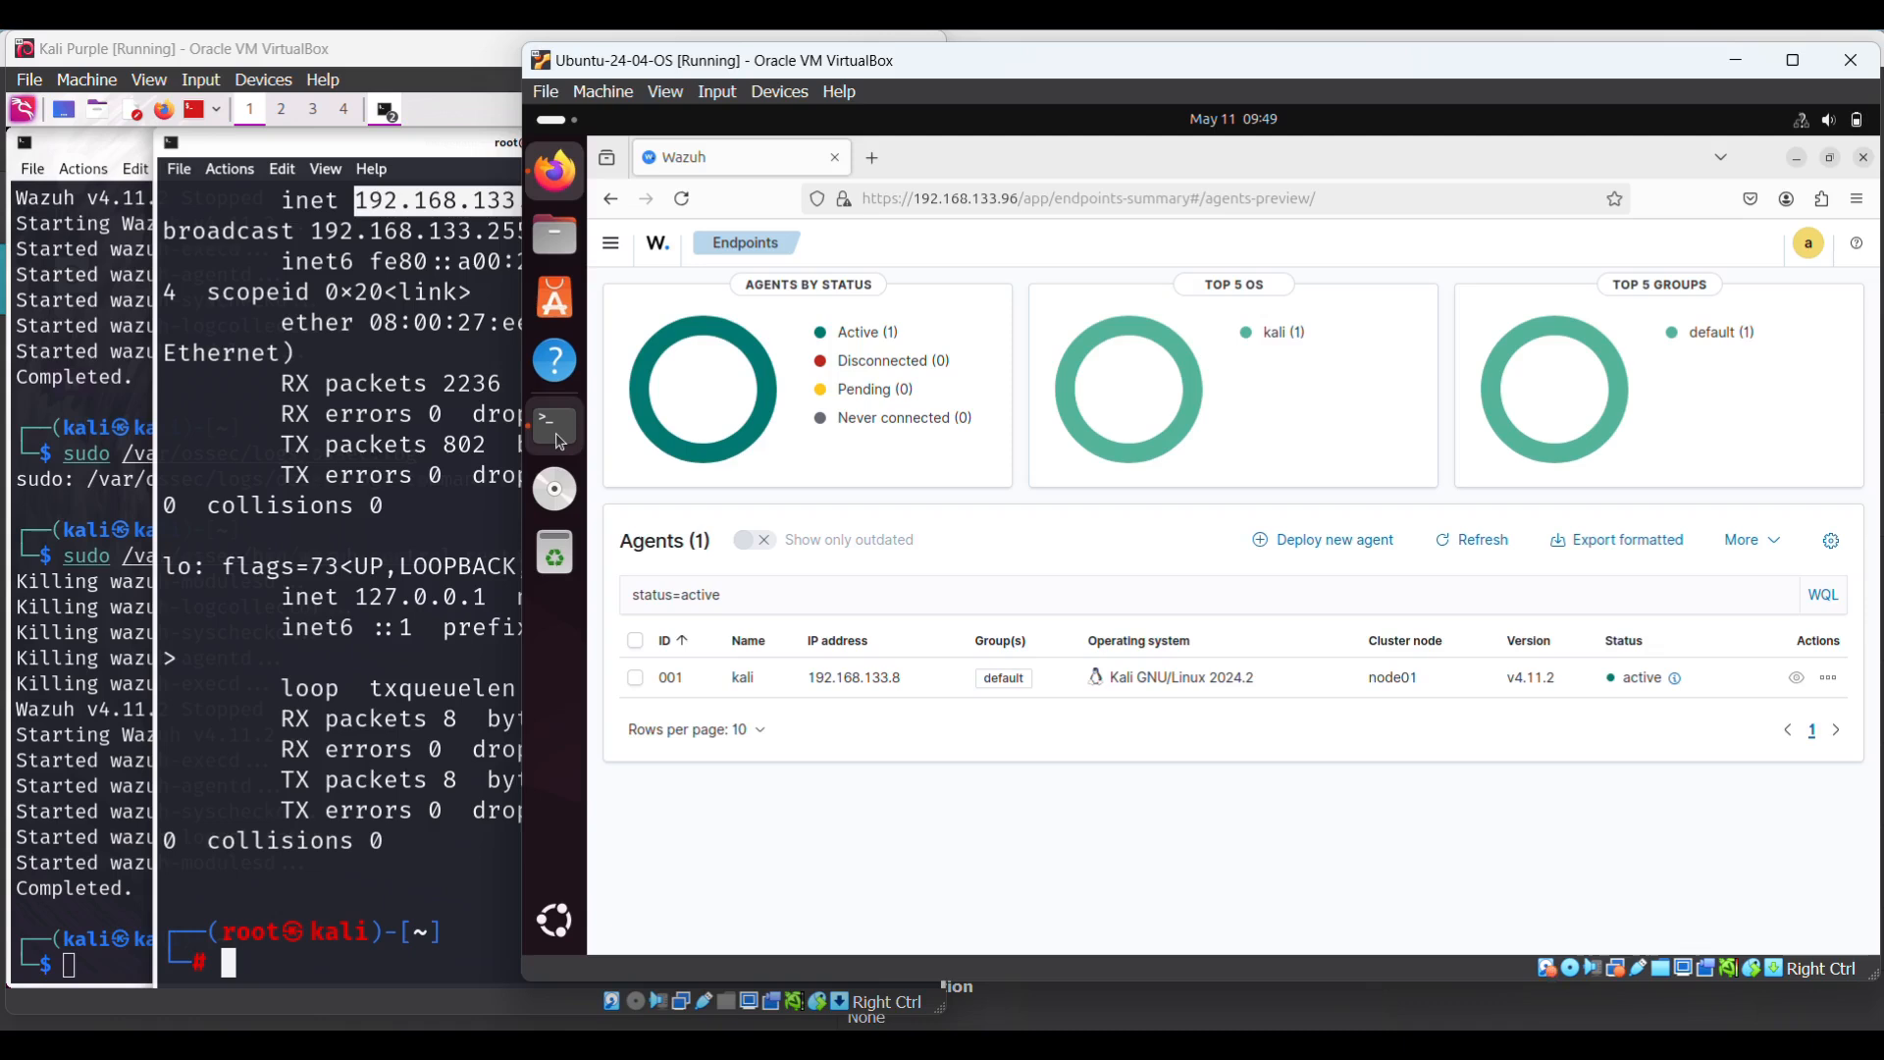
{"action": "right_click", "coordinate": [559, 440]}
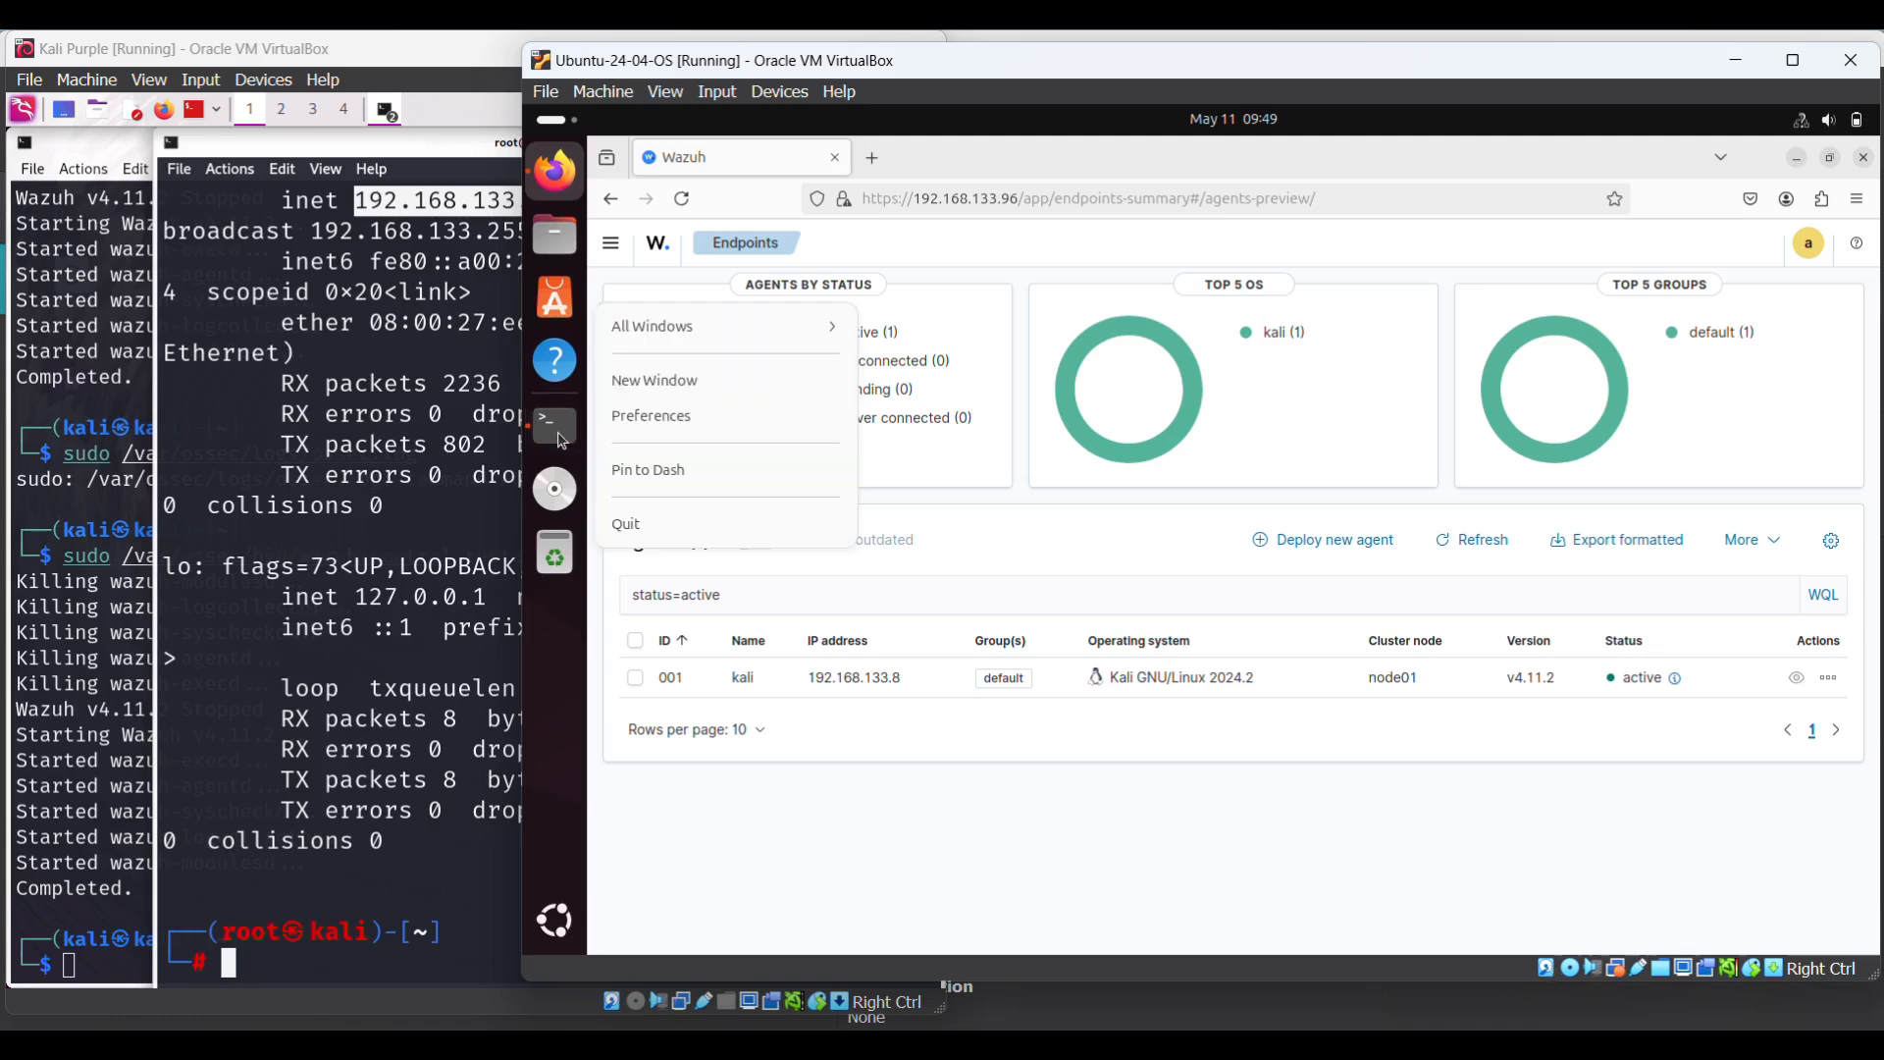
{"action": "left_click", "coordinate": [769, 326]}
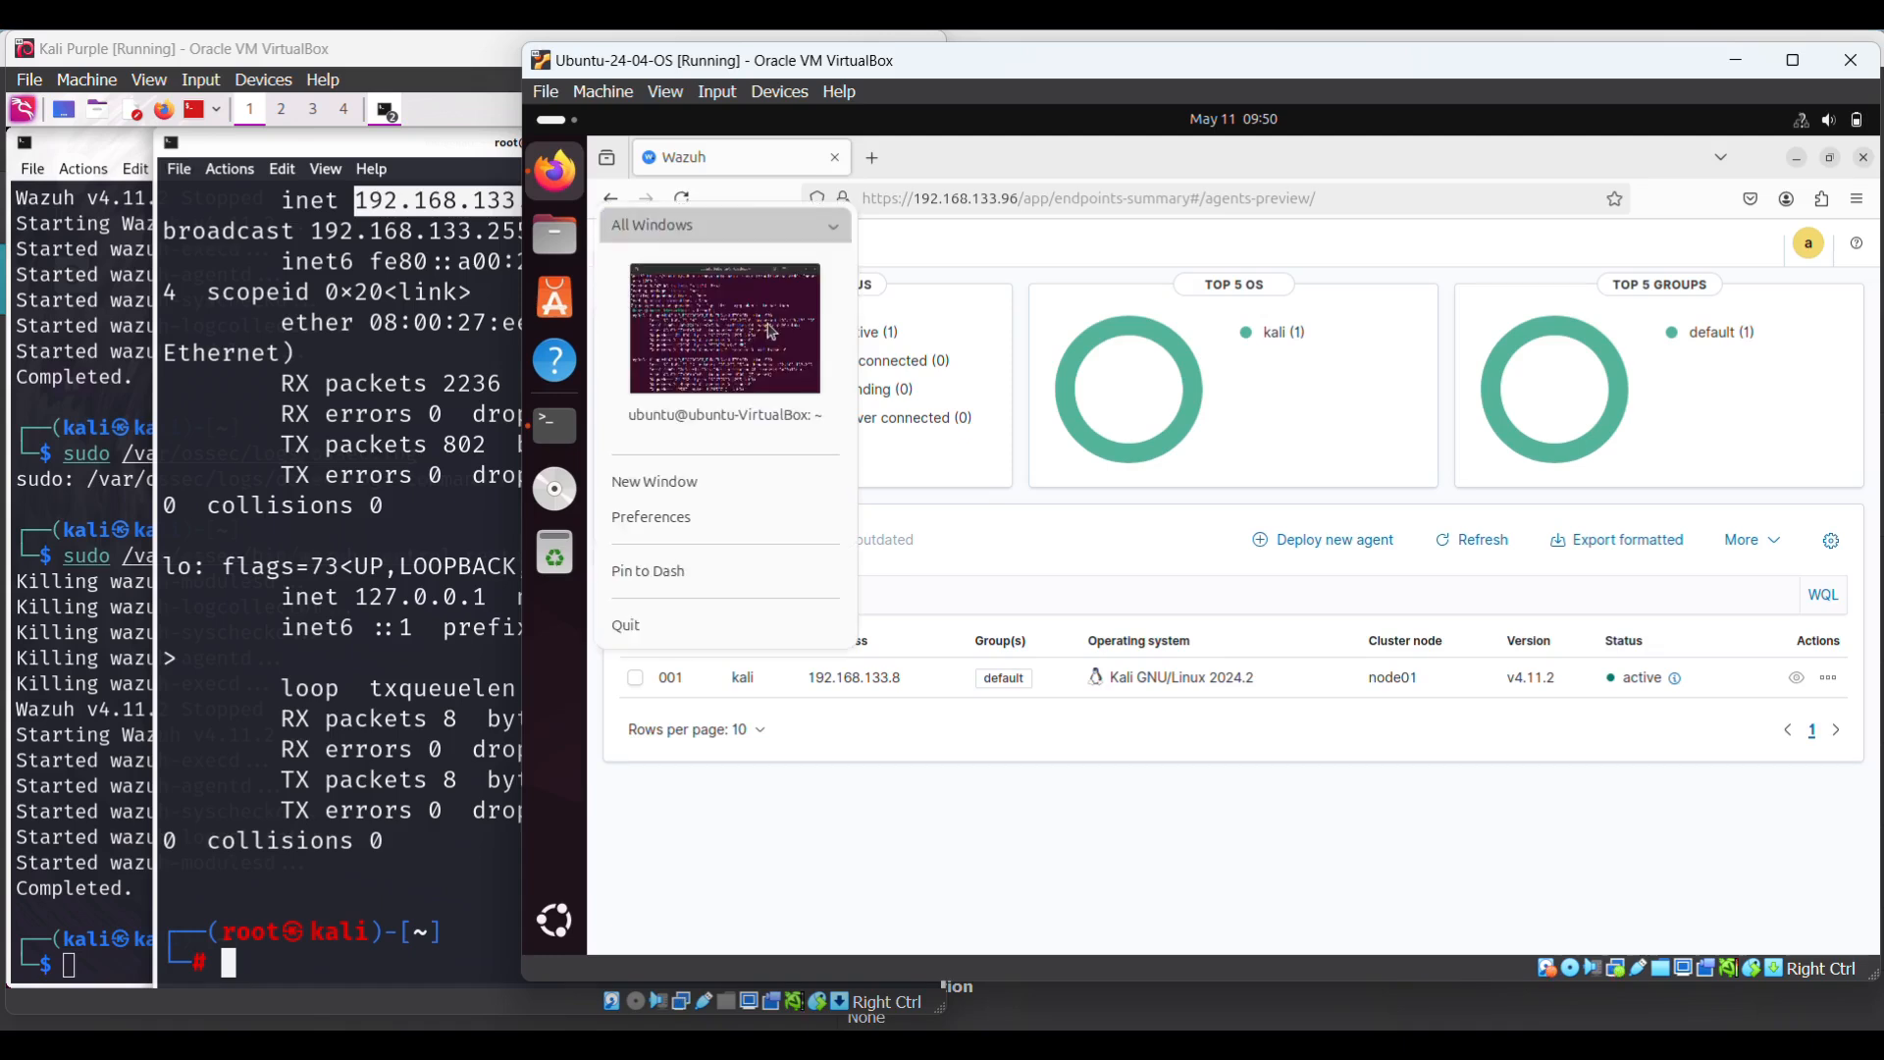
{"action": "left_click", "coordinate": [736, 335]}
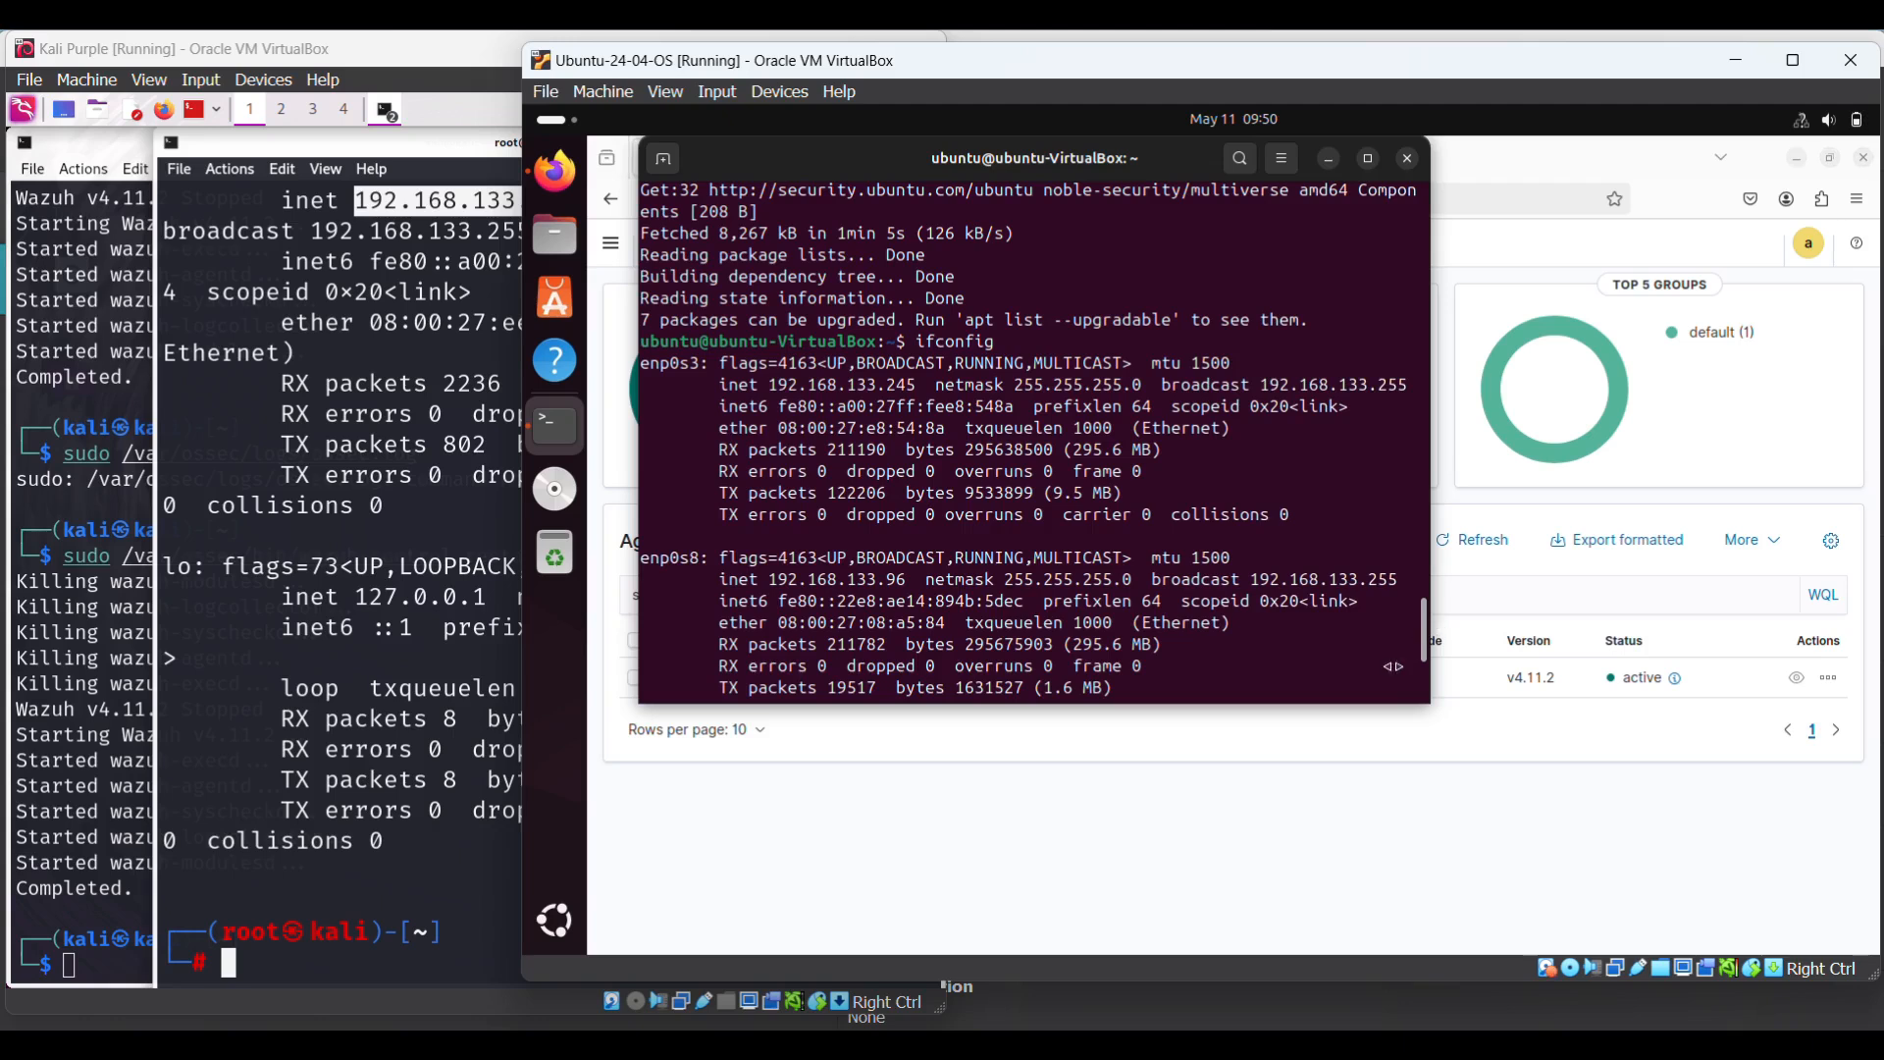
- Cancel the current line, clear the screen, enlarge the text, and recall the wazuh.list sed command
{"action": "key", "text": "ctrl+c"}
{"action": "type", "text": "cle"}
{"action": "type", "text": "ar"}
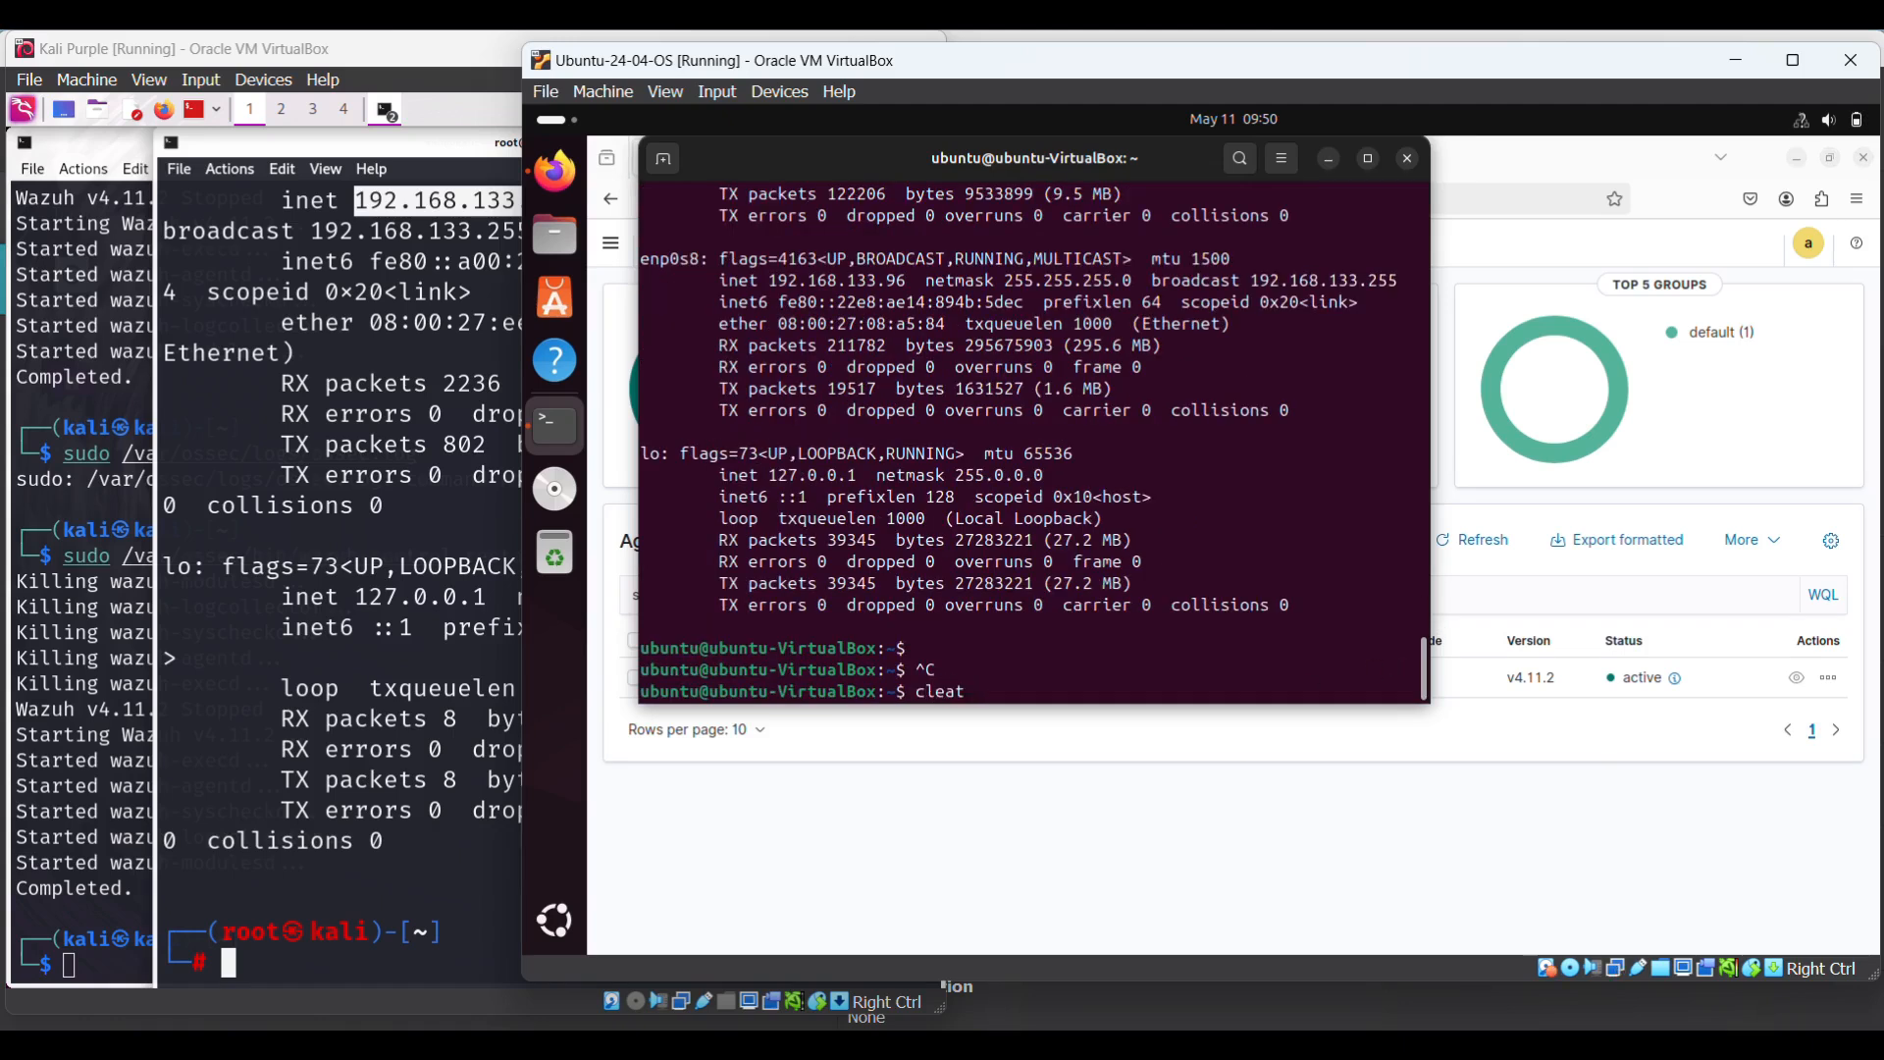
{"action": "key", "text": "Return"}
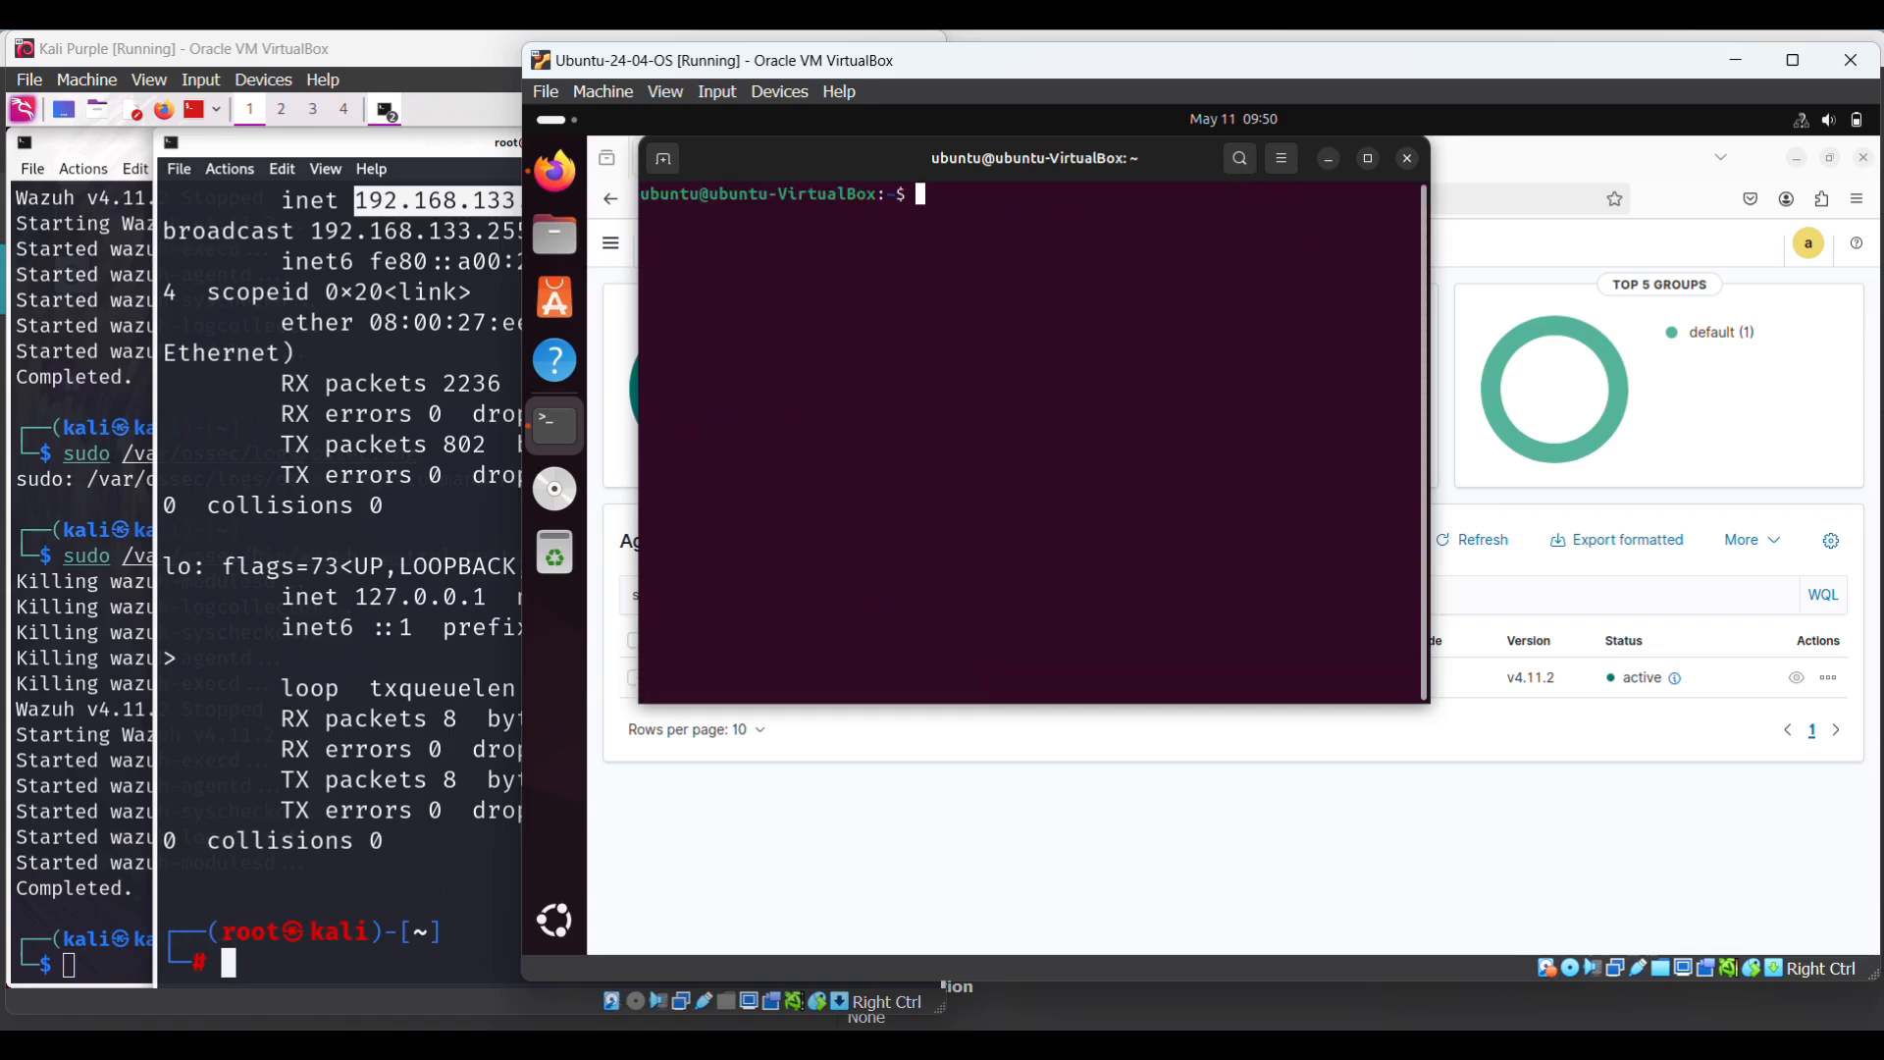
{"action": "key", "text": "ctrl+plus"}
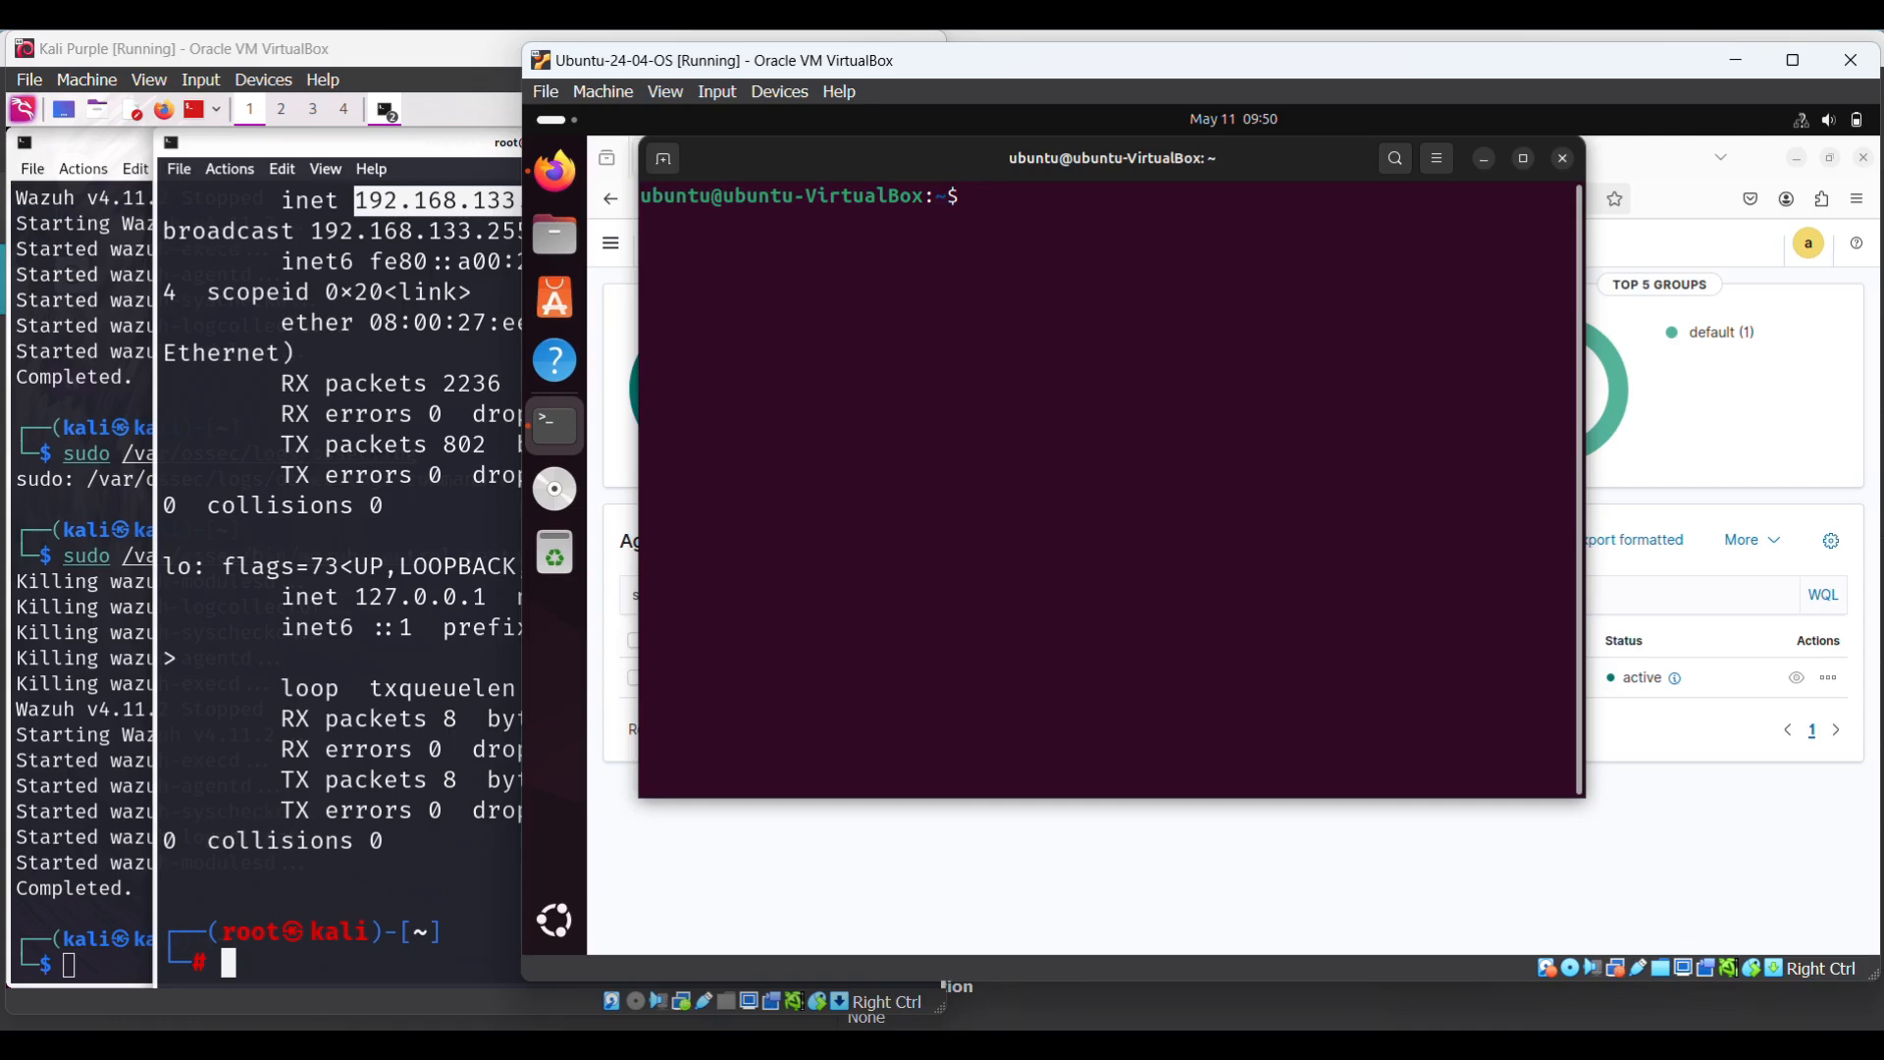
{"action": "key", "text": "Up"}
{"action": "key", "text": "Up"}
{"action": "key", "text": "Up"}
{"action": "key", "text": "Up"}
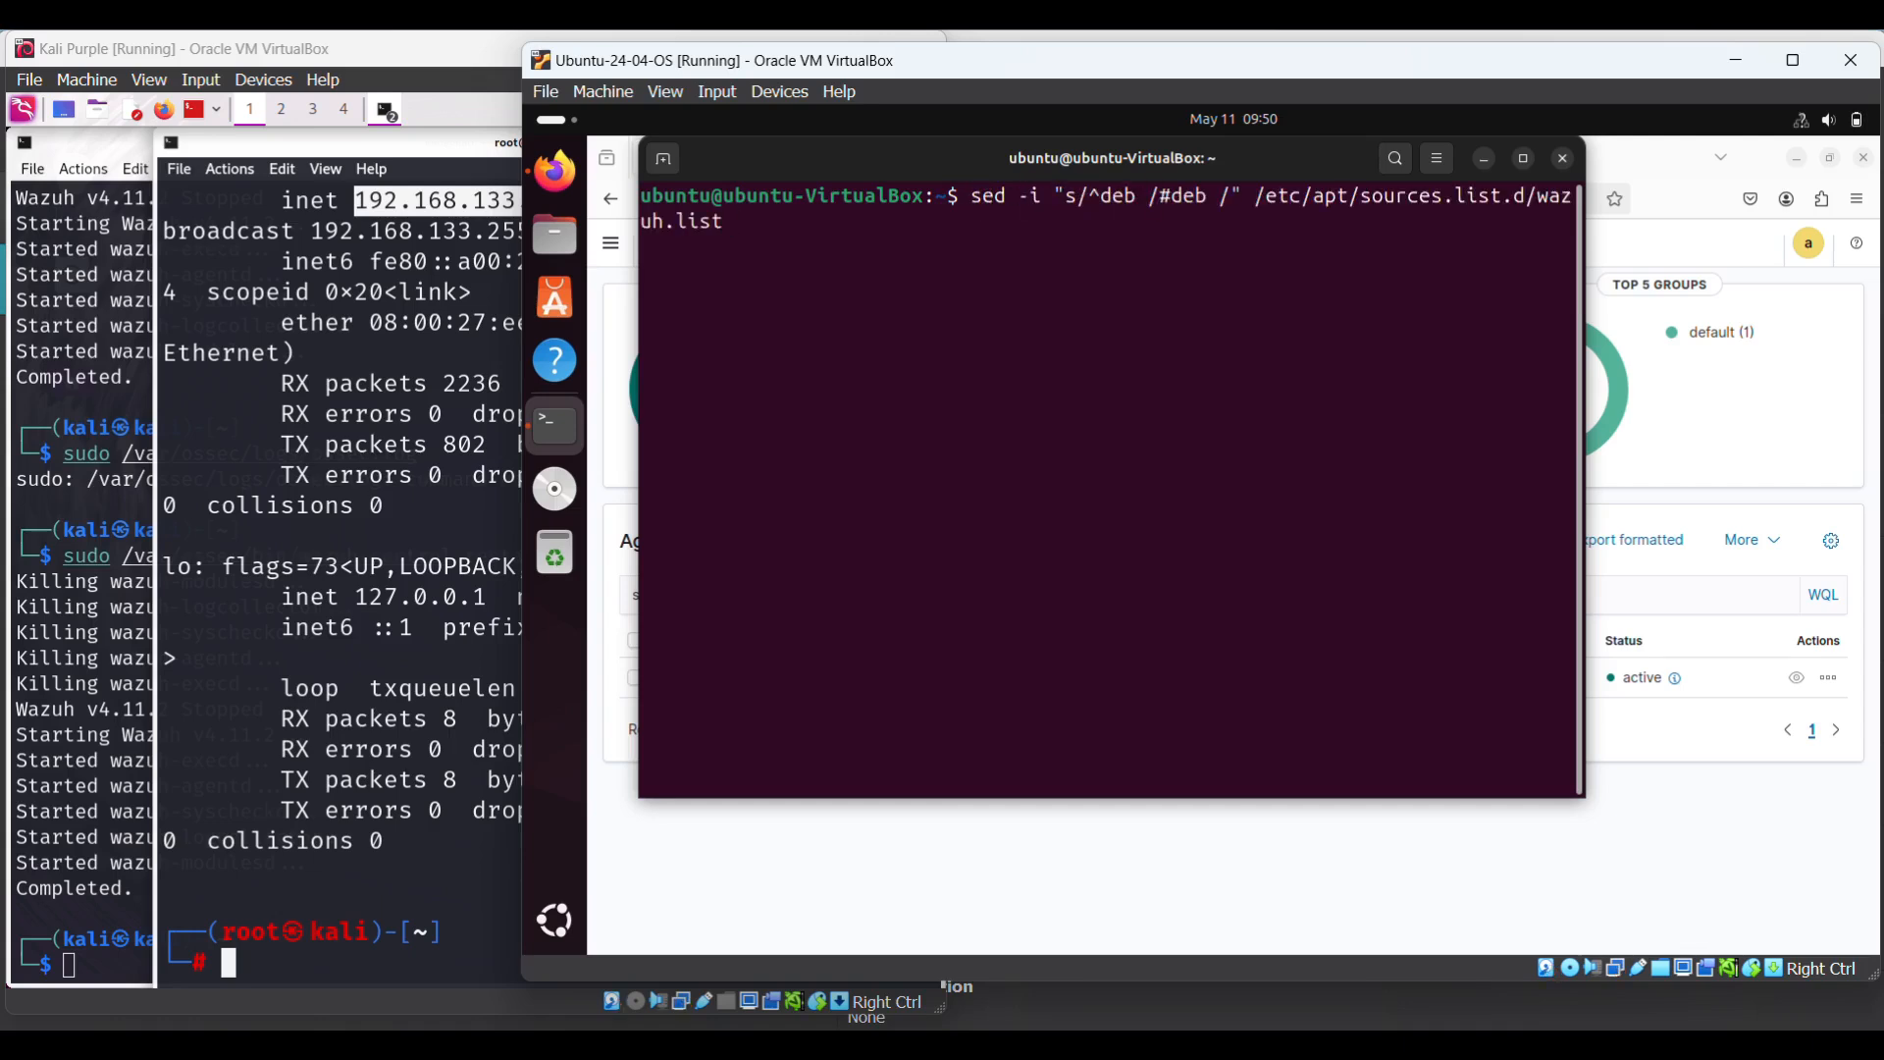
{"action": "key", "text": "Up"}
{"action": "key", "text": "Up"}
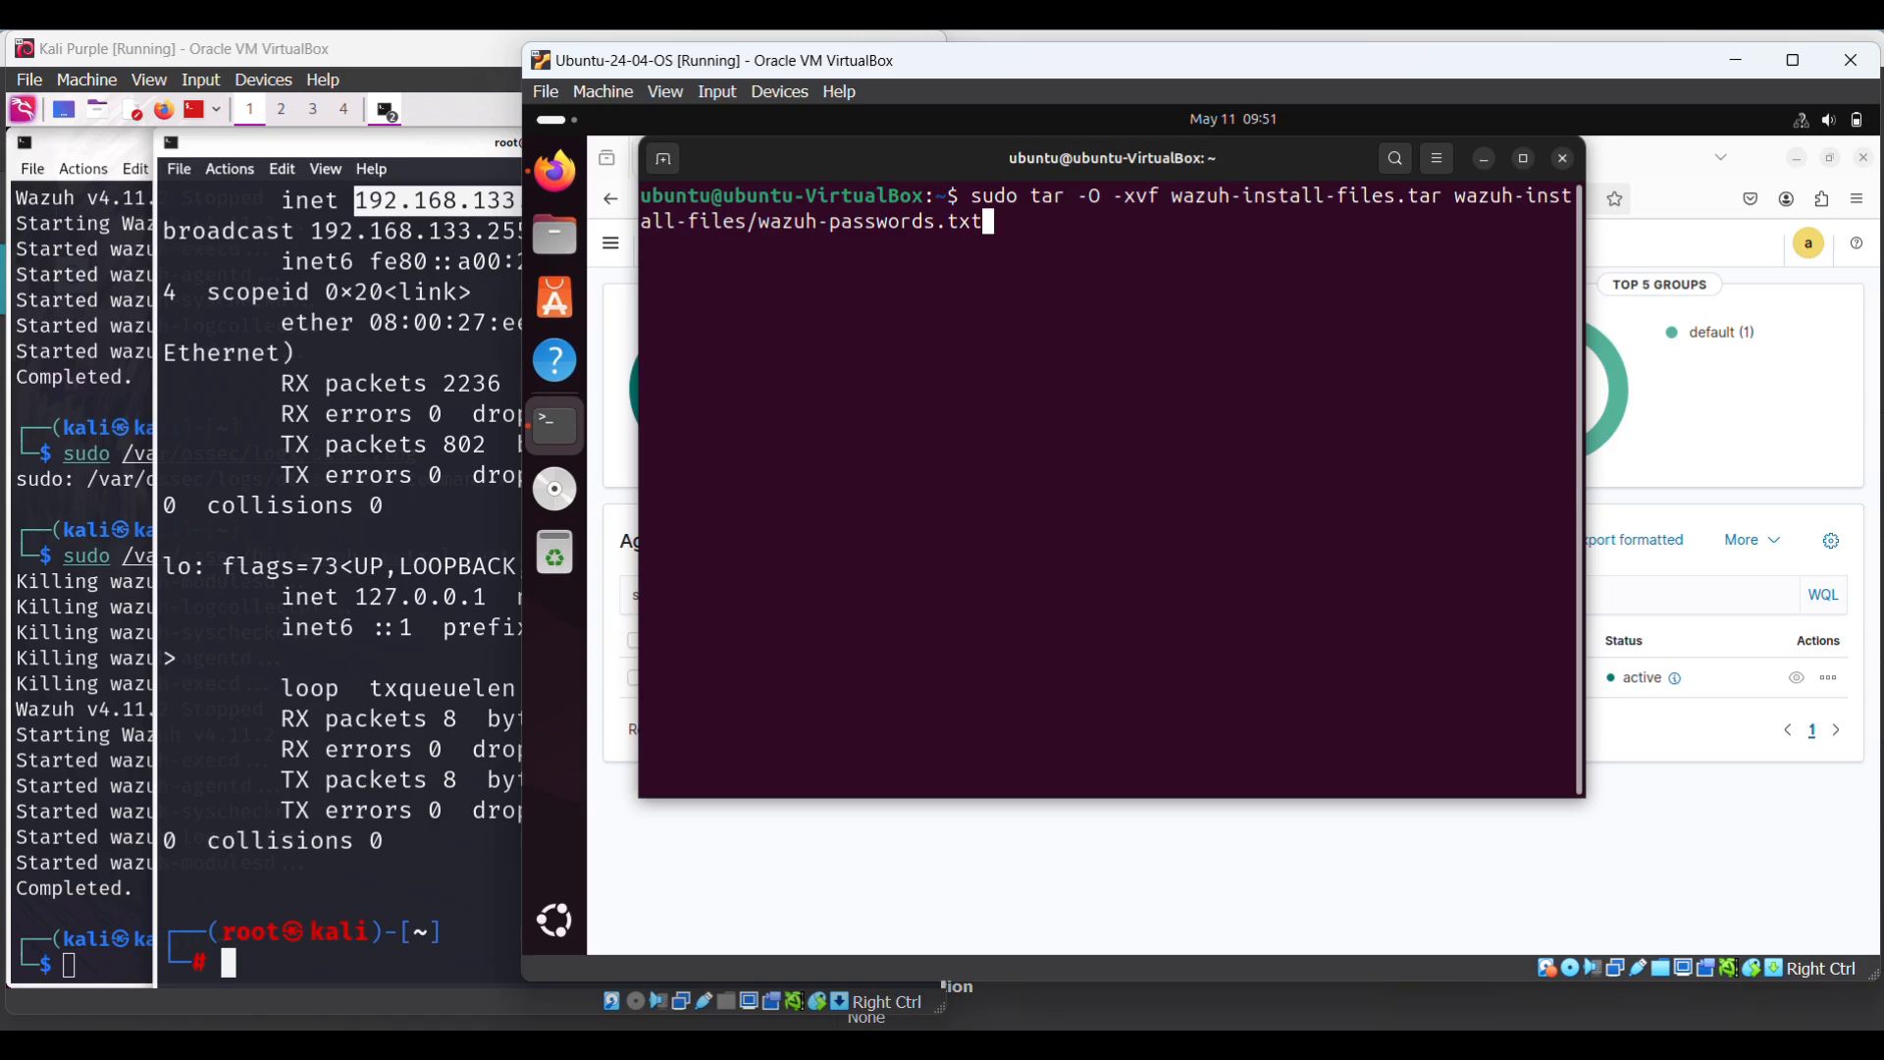
- Browse the terminal's command history, then minimize the terminal to show the Wazuh Endpoints page
{"action": "key", "text": "Up"}
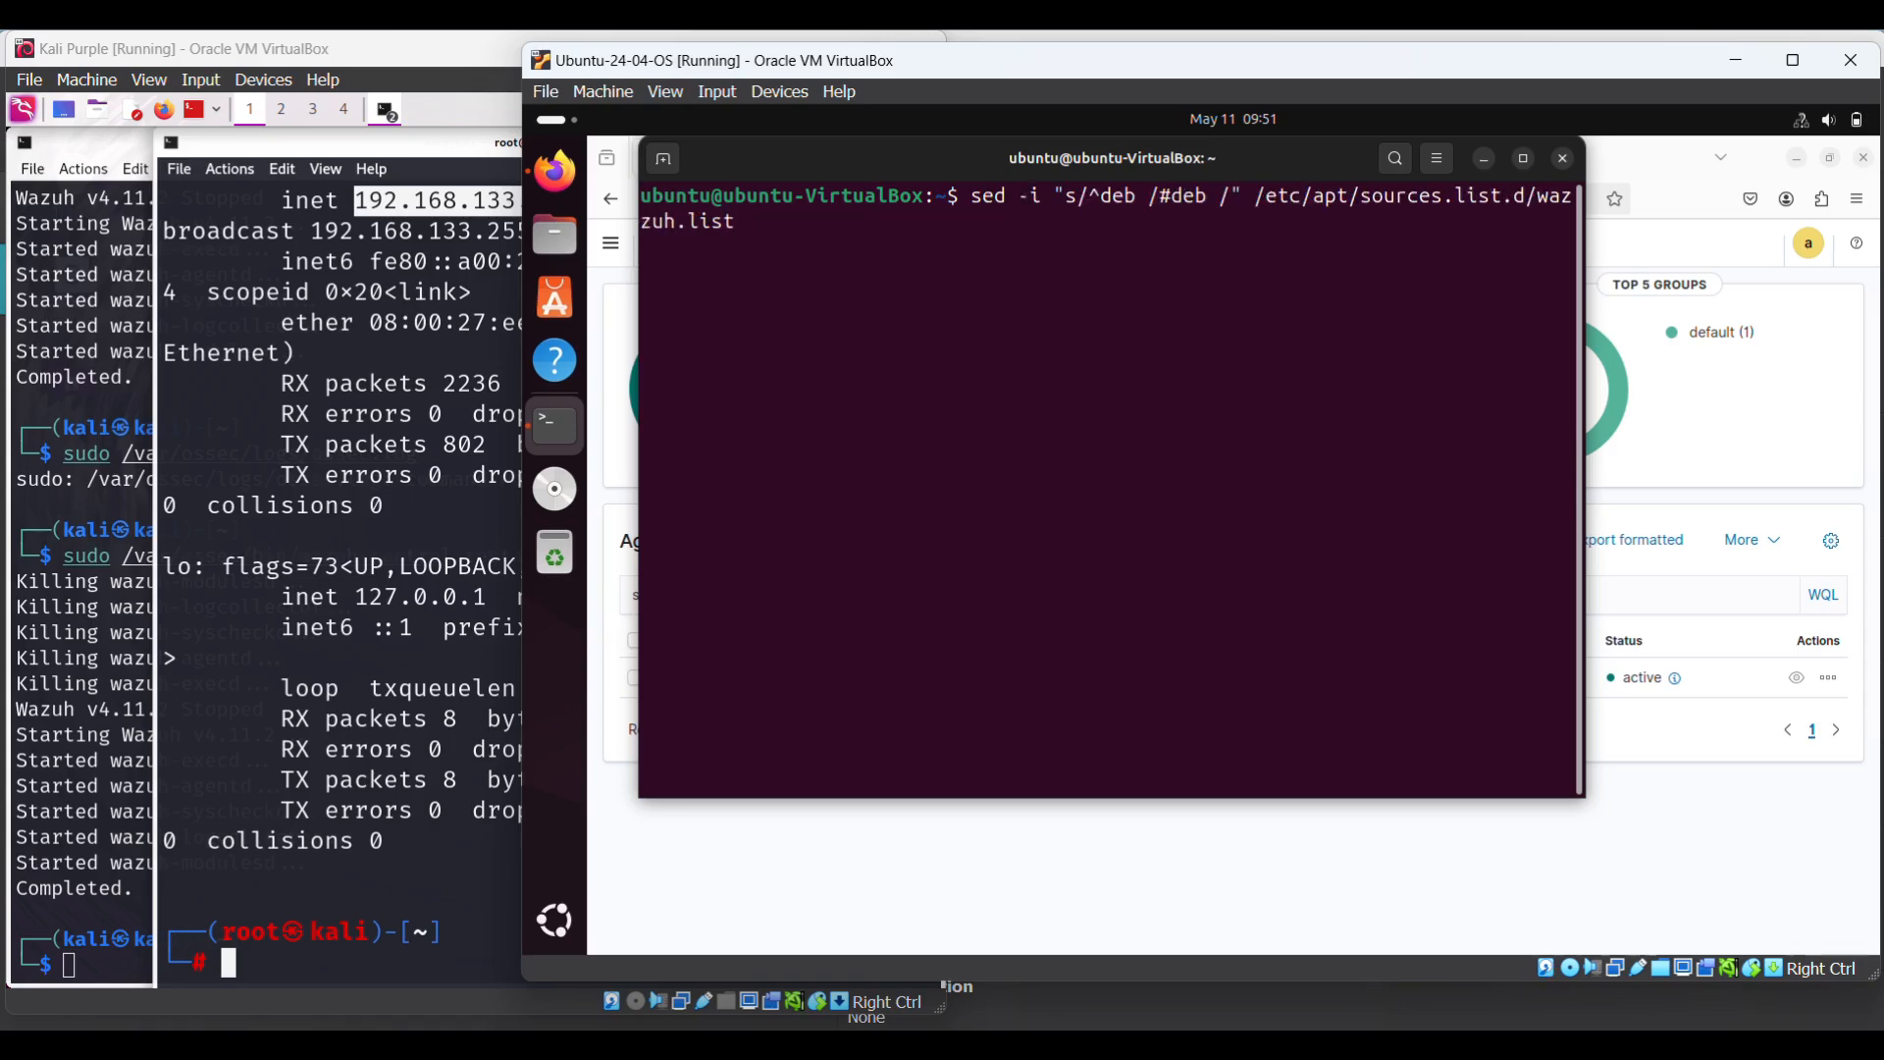
{"action": "key", "text": "Up"}
{"action": "key", "text": "Up"}
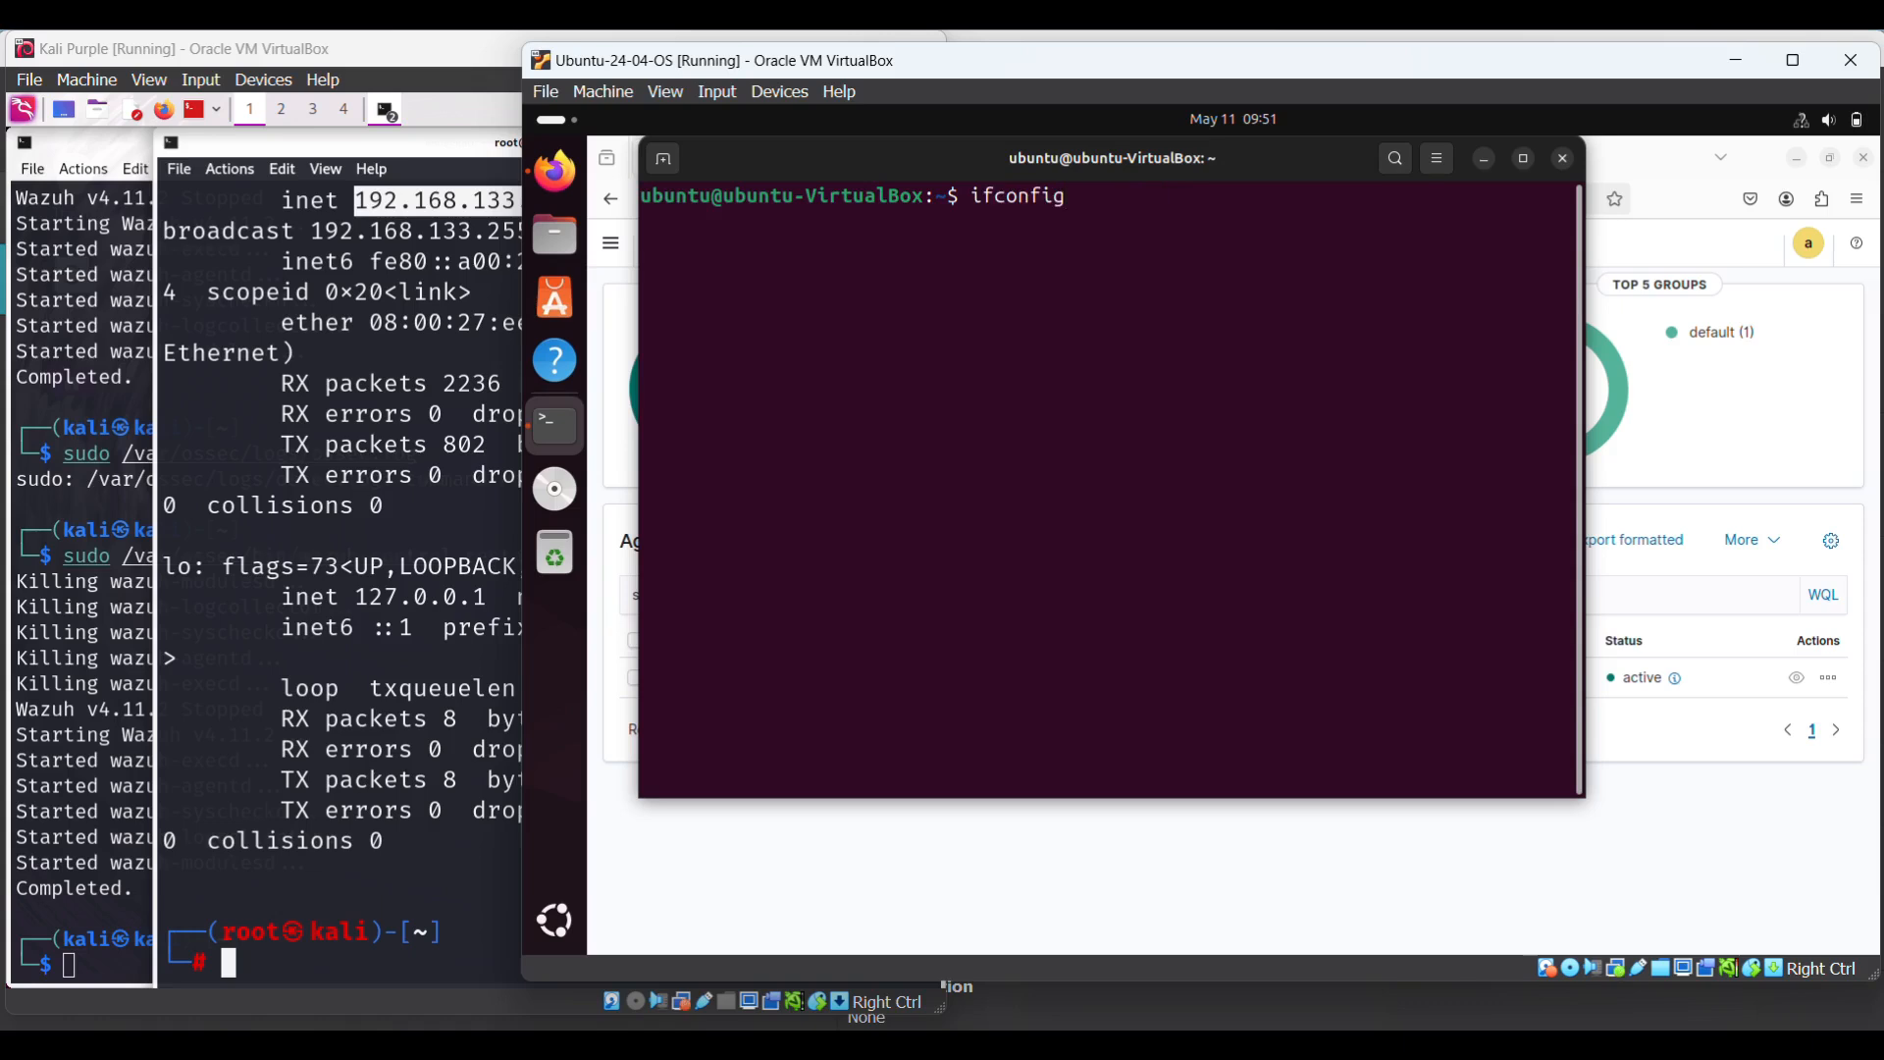
{"action": "key", "text": "Down"}
{"action": "key", "text": "Down"}
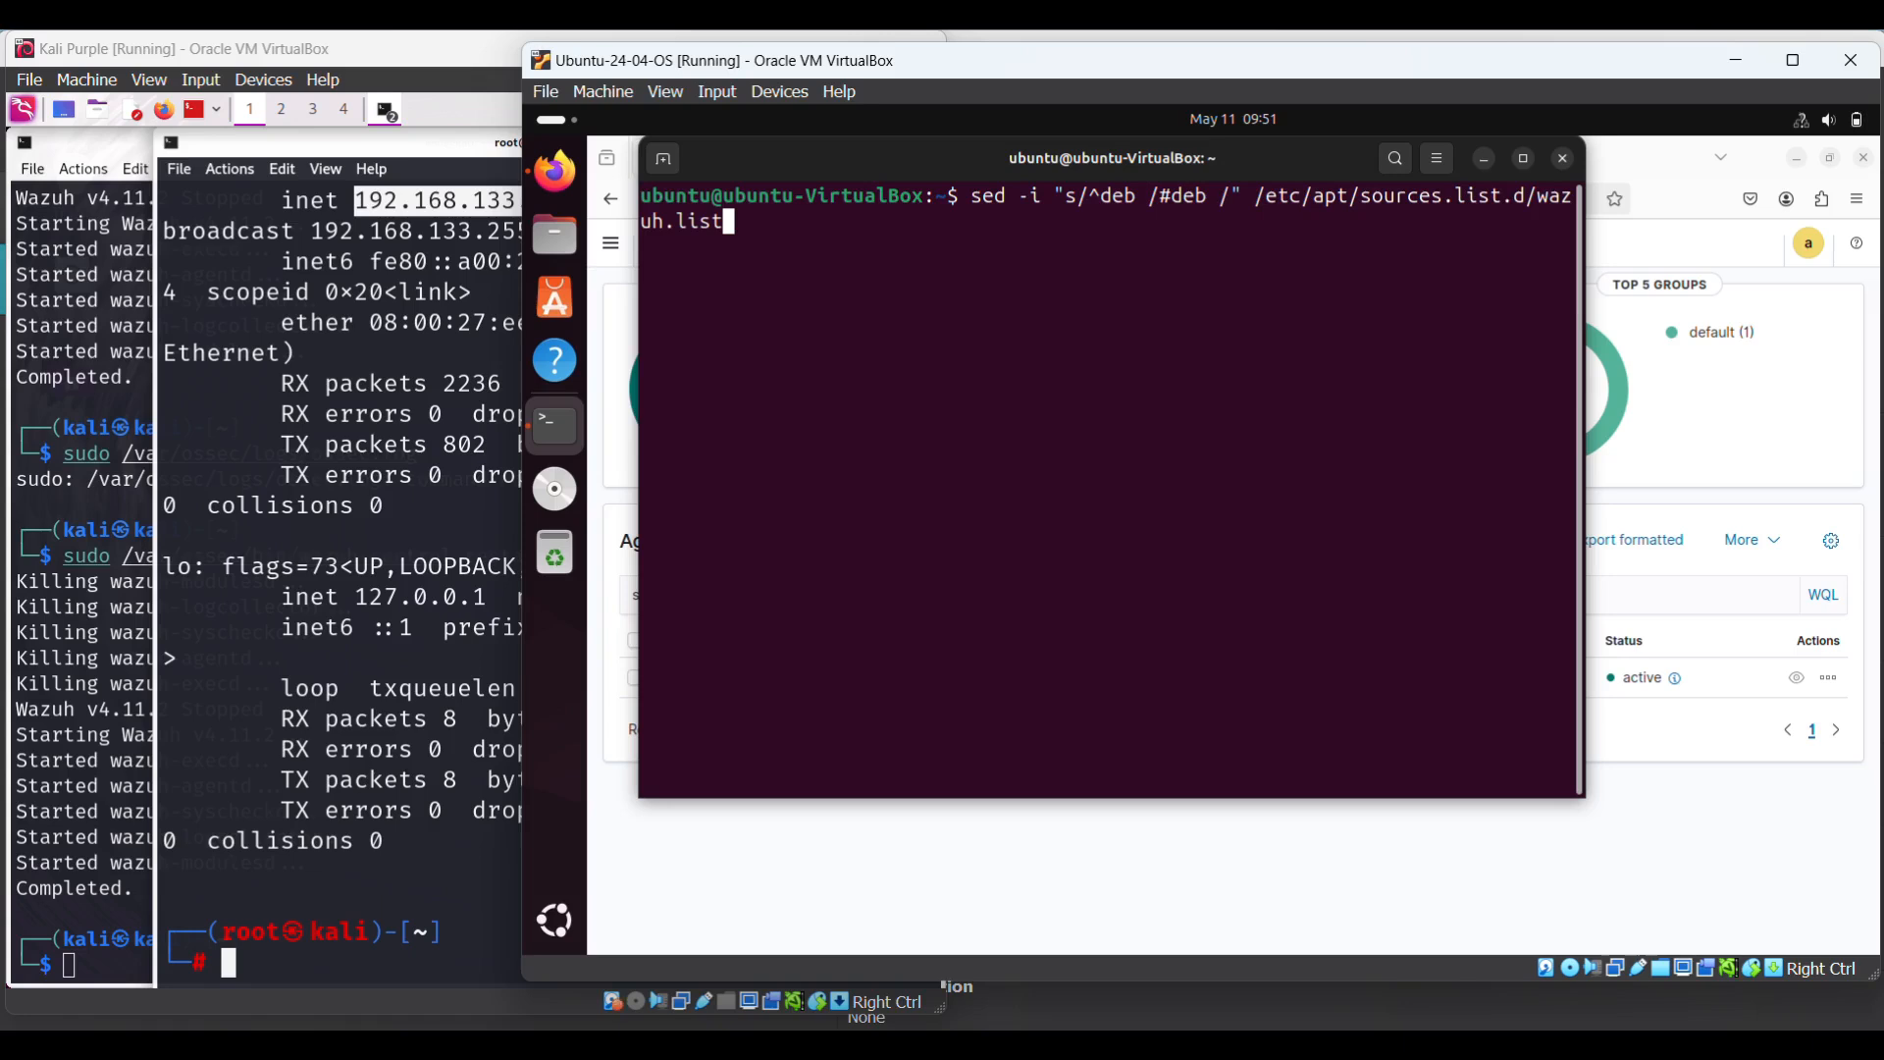
{"action": "key", "text": "Down"}
{"action": "key", "text": "Down"}
{"action": "type", "text": "clear"}
{"action": "key", "text": "Up"}
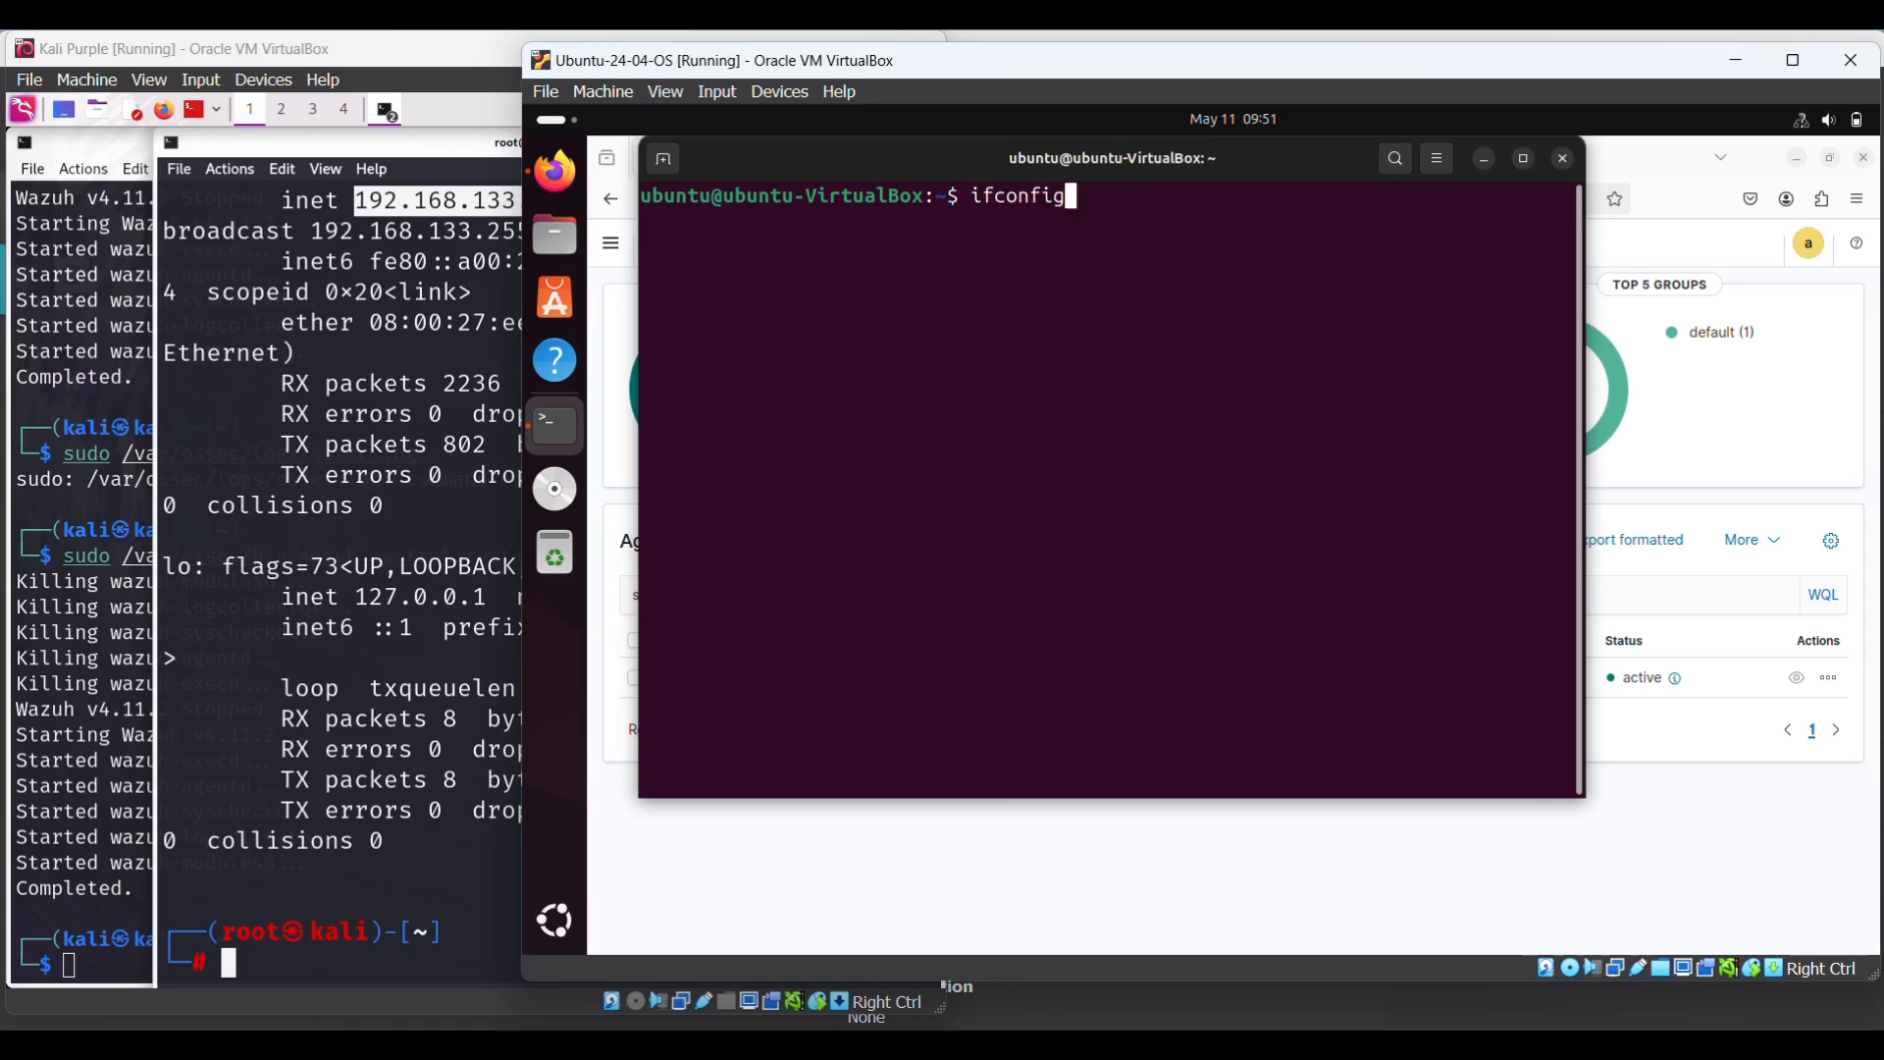
{"action": "key", "text": "Up"}
{"action": "key", "text": "Up"}
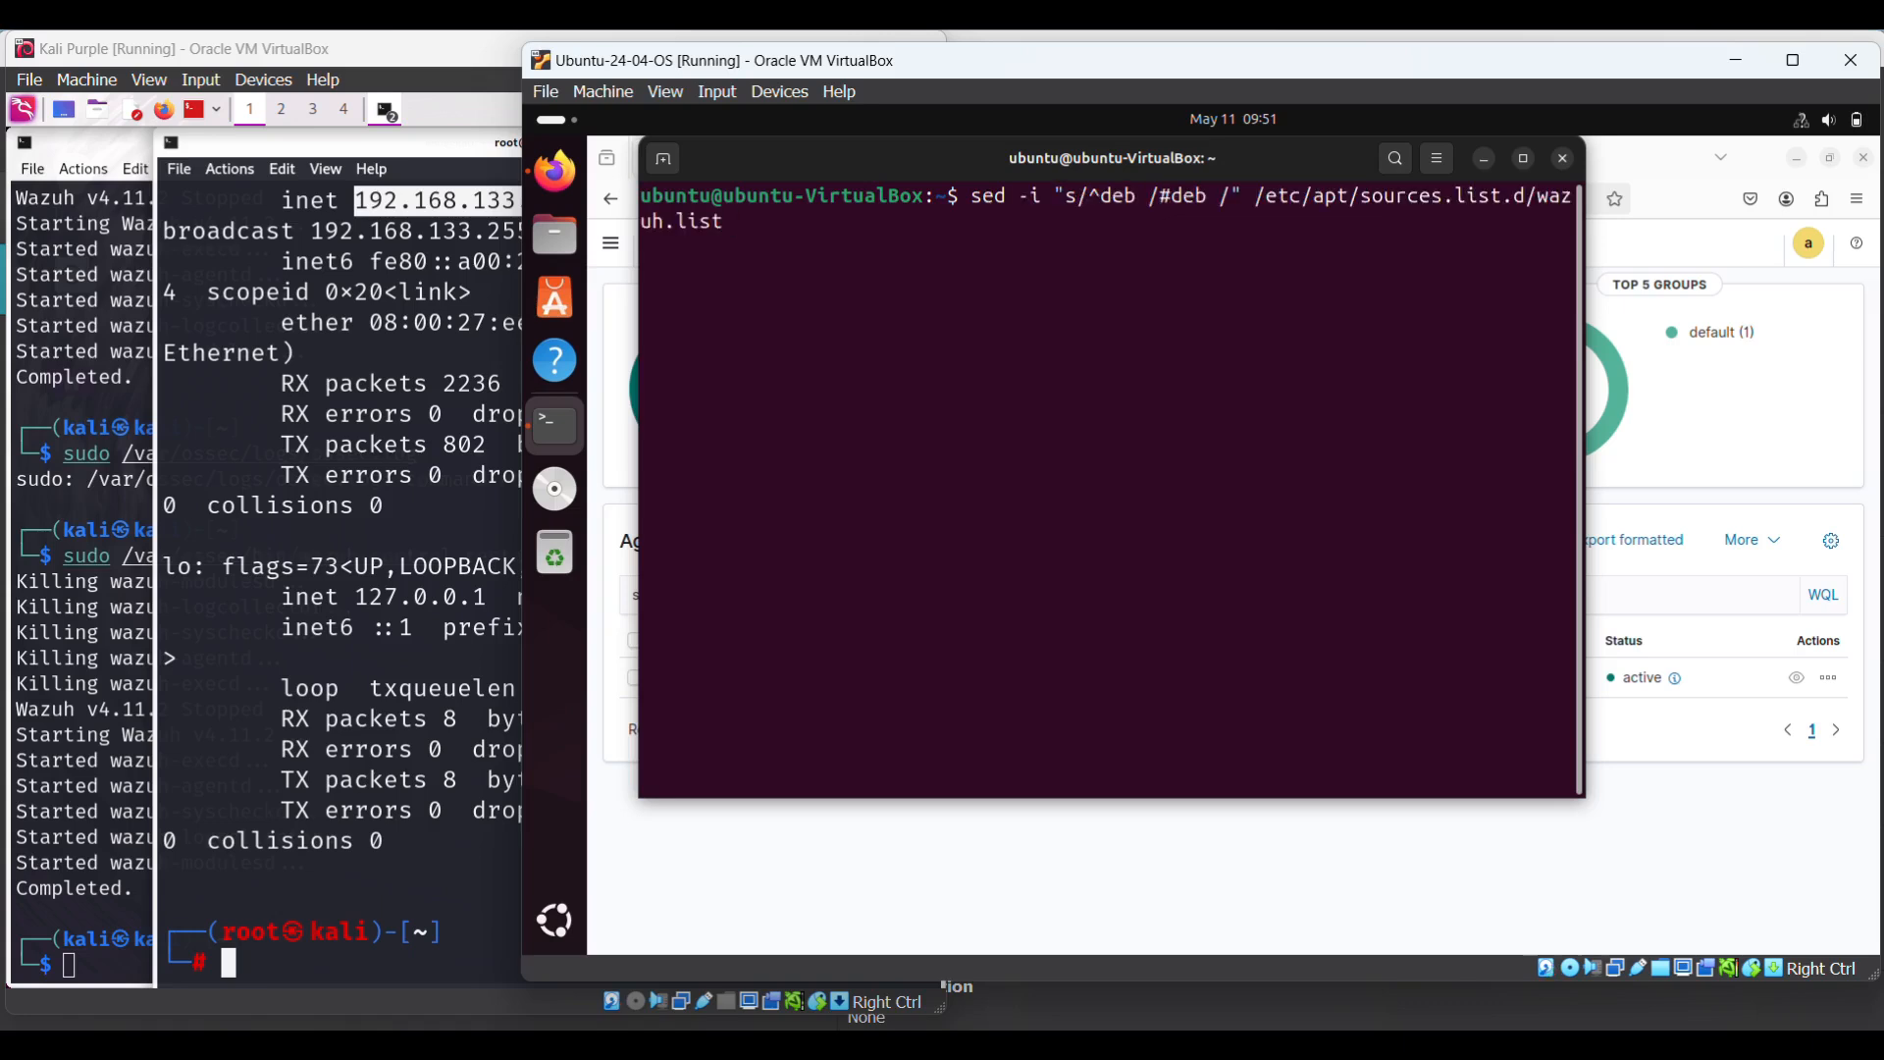
{"action": "left_click", "coordinate": [1483, 163]}
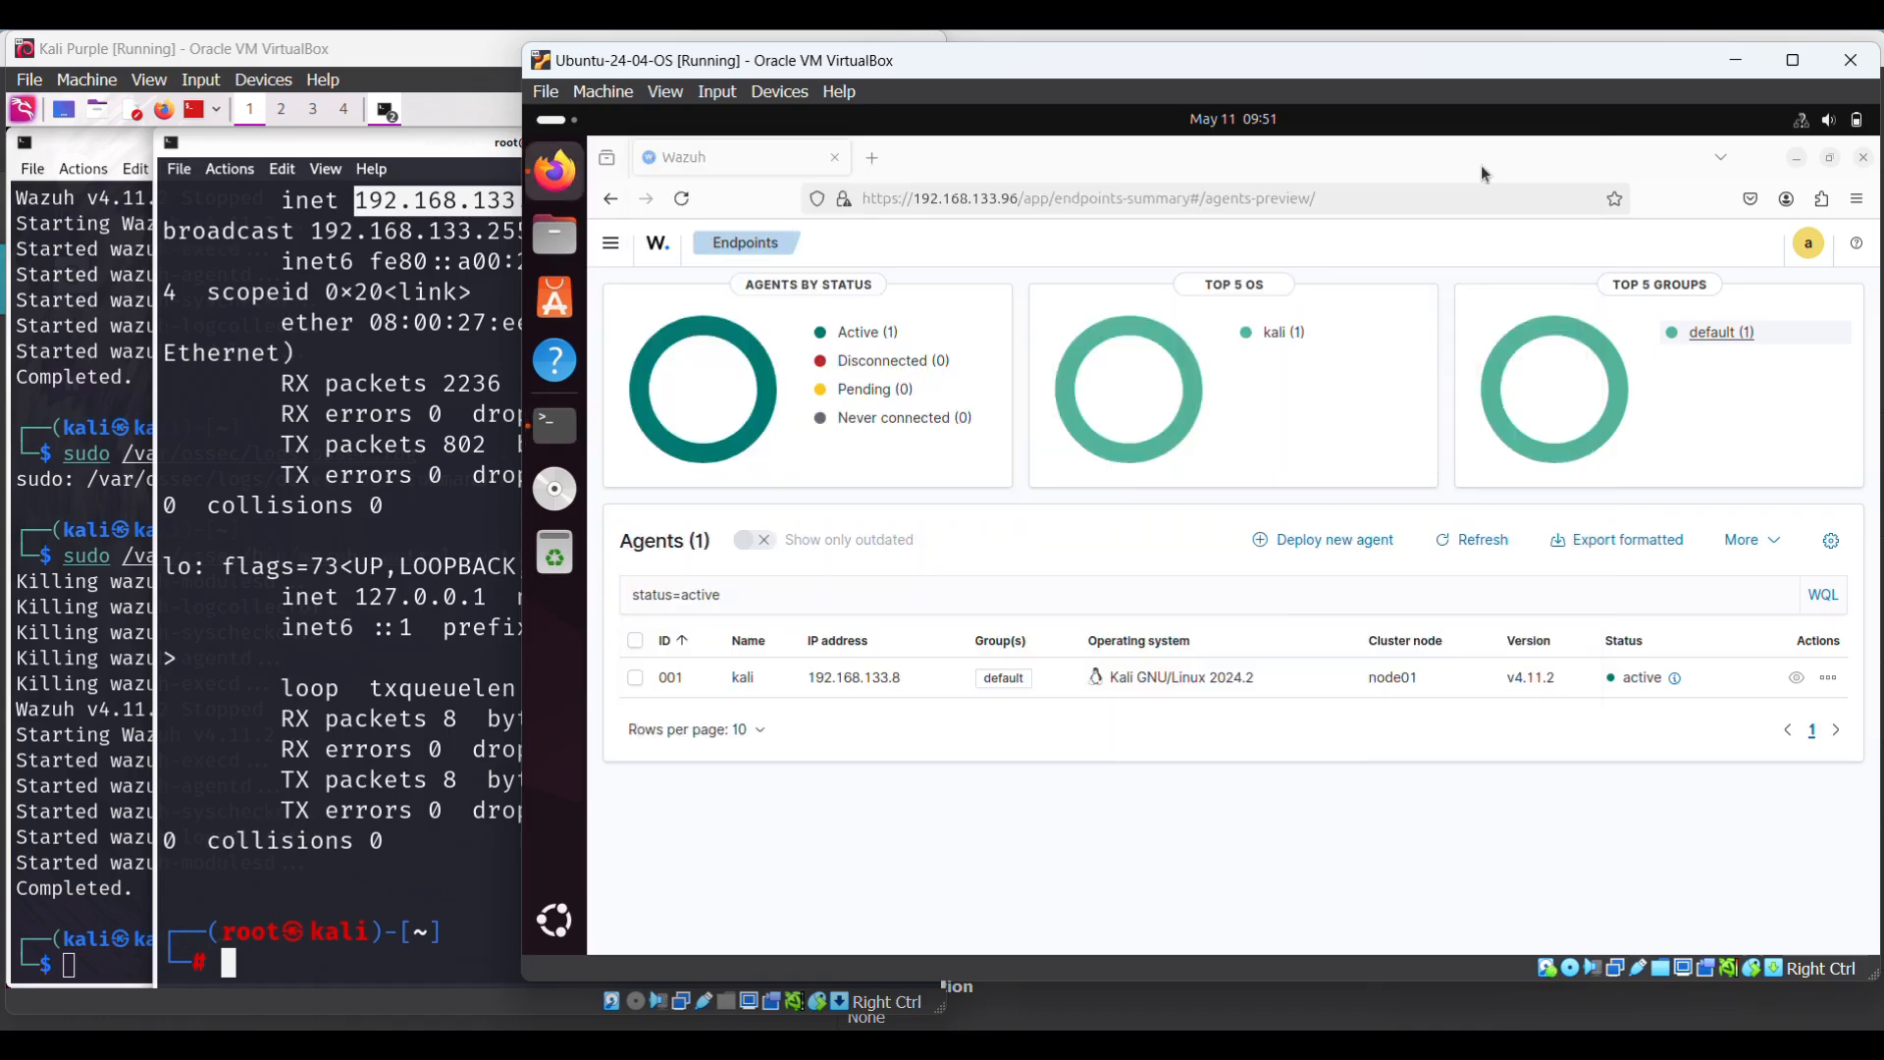
- Go to File Integrity Monitoring under Endpoint security in the Wazuh navigation menu
{"action": "left_click", "coordinate": [611, 248]}
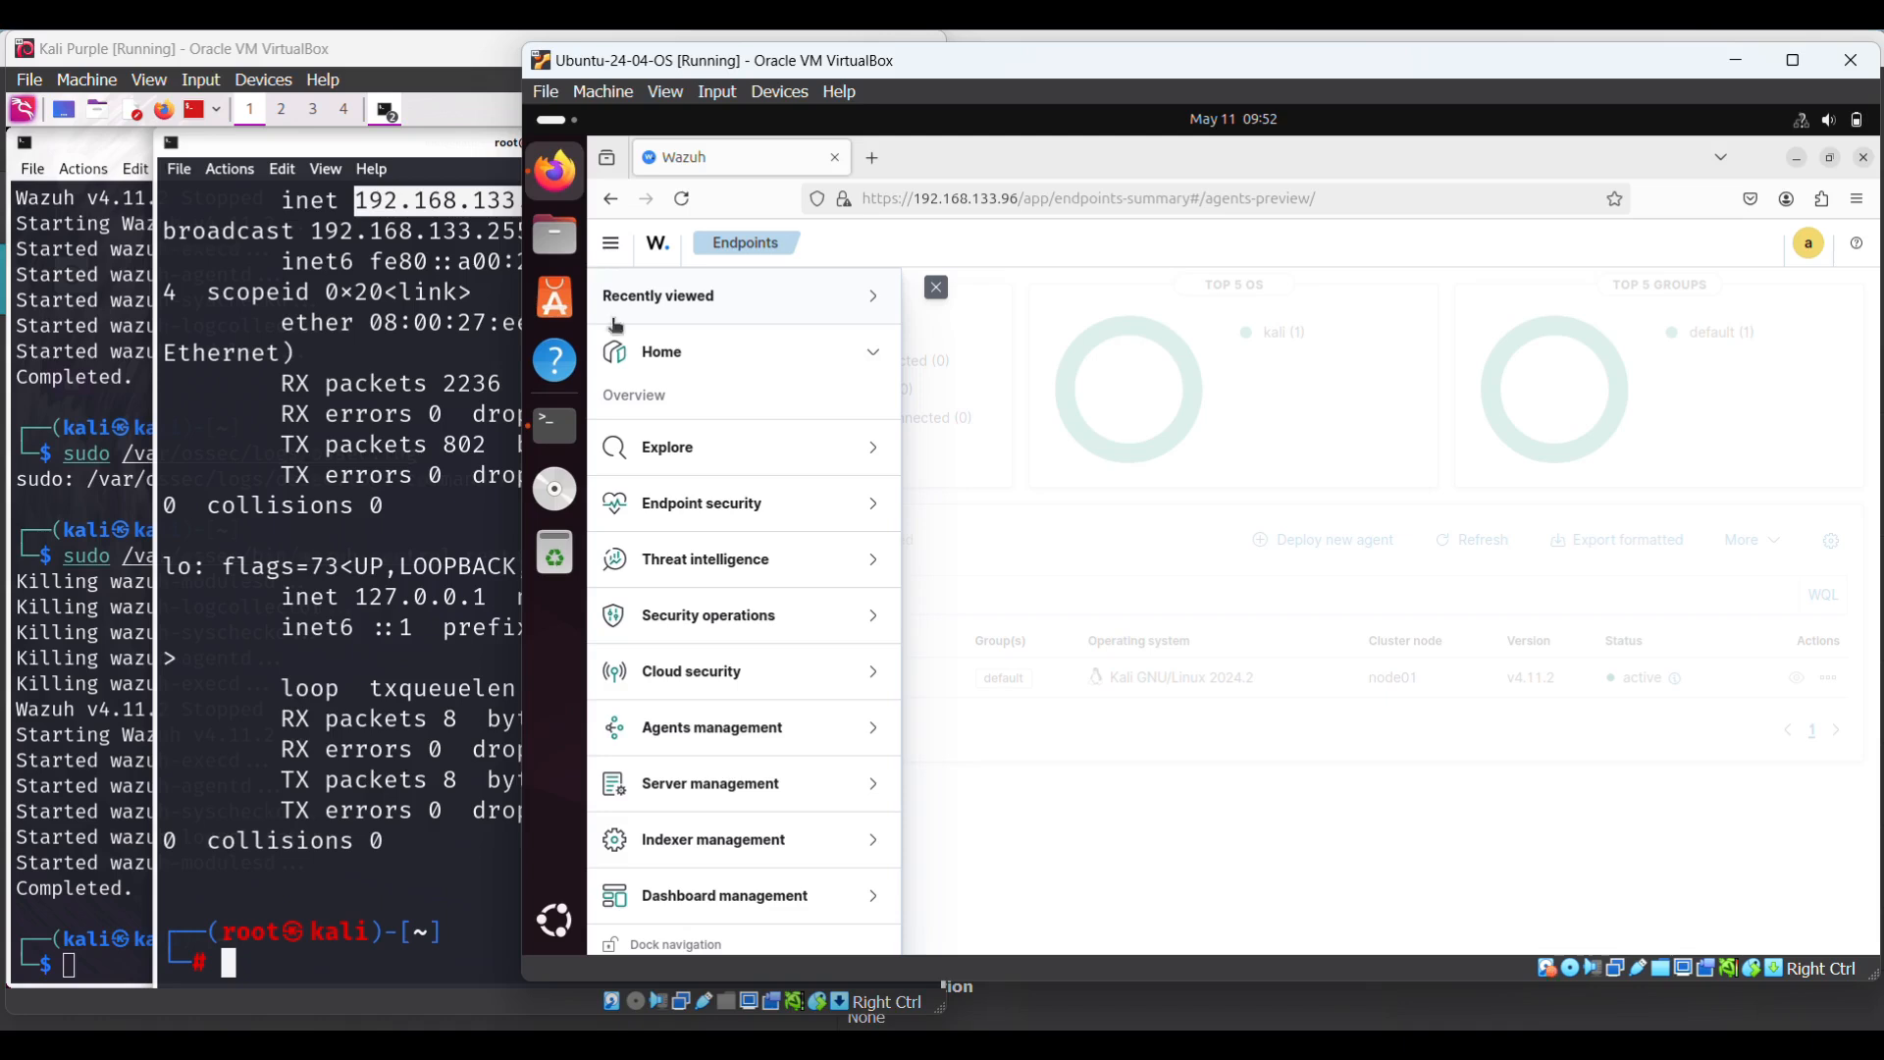
{"action": "left_click", "coordinate": [873, 510]}
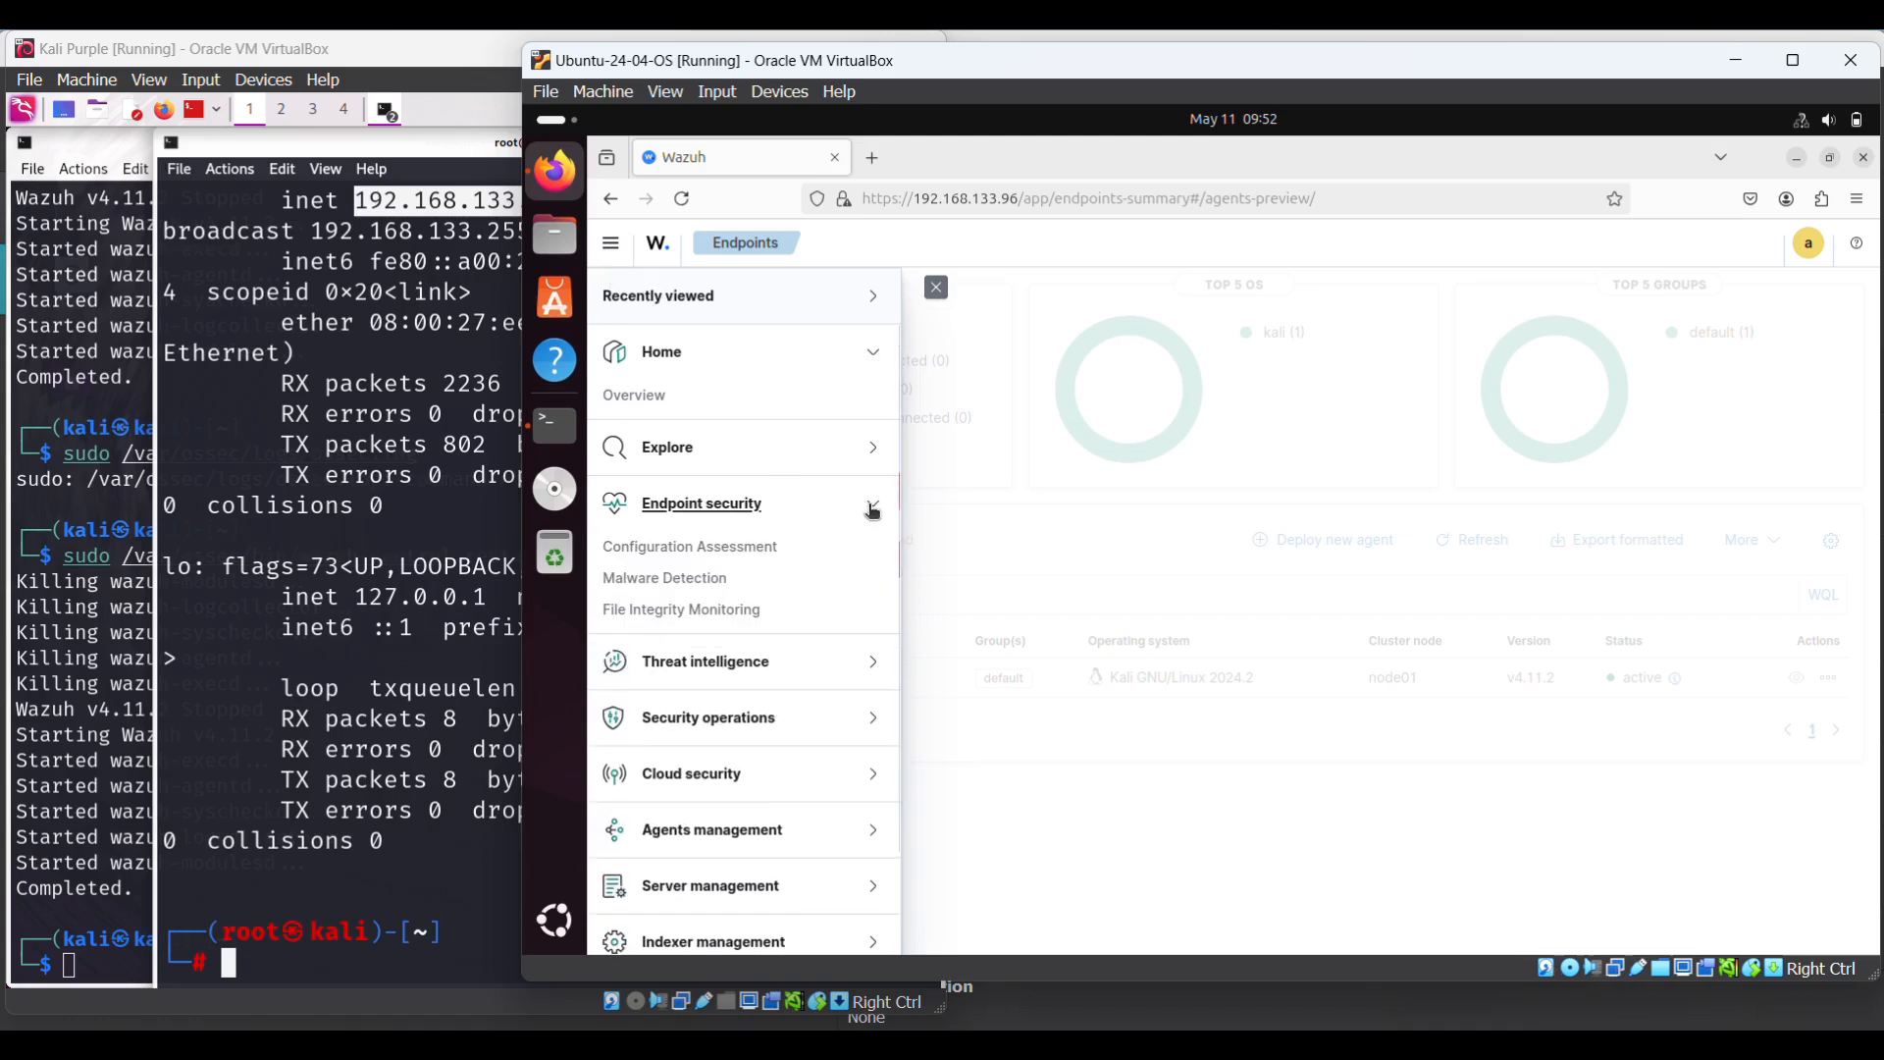
{"action": "left_click", "coordinate": [657, 616]}
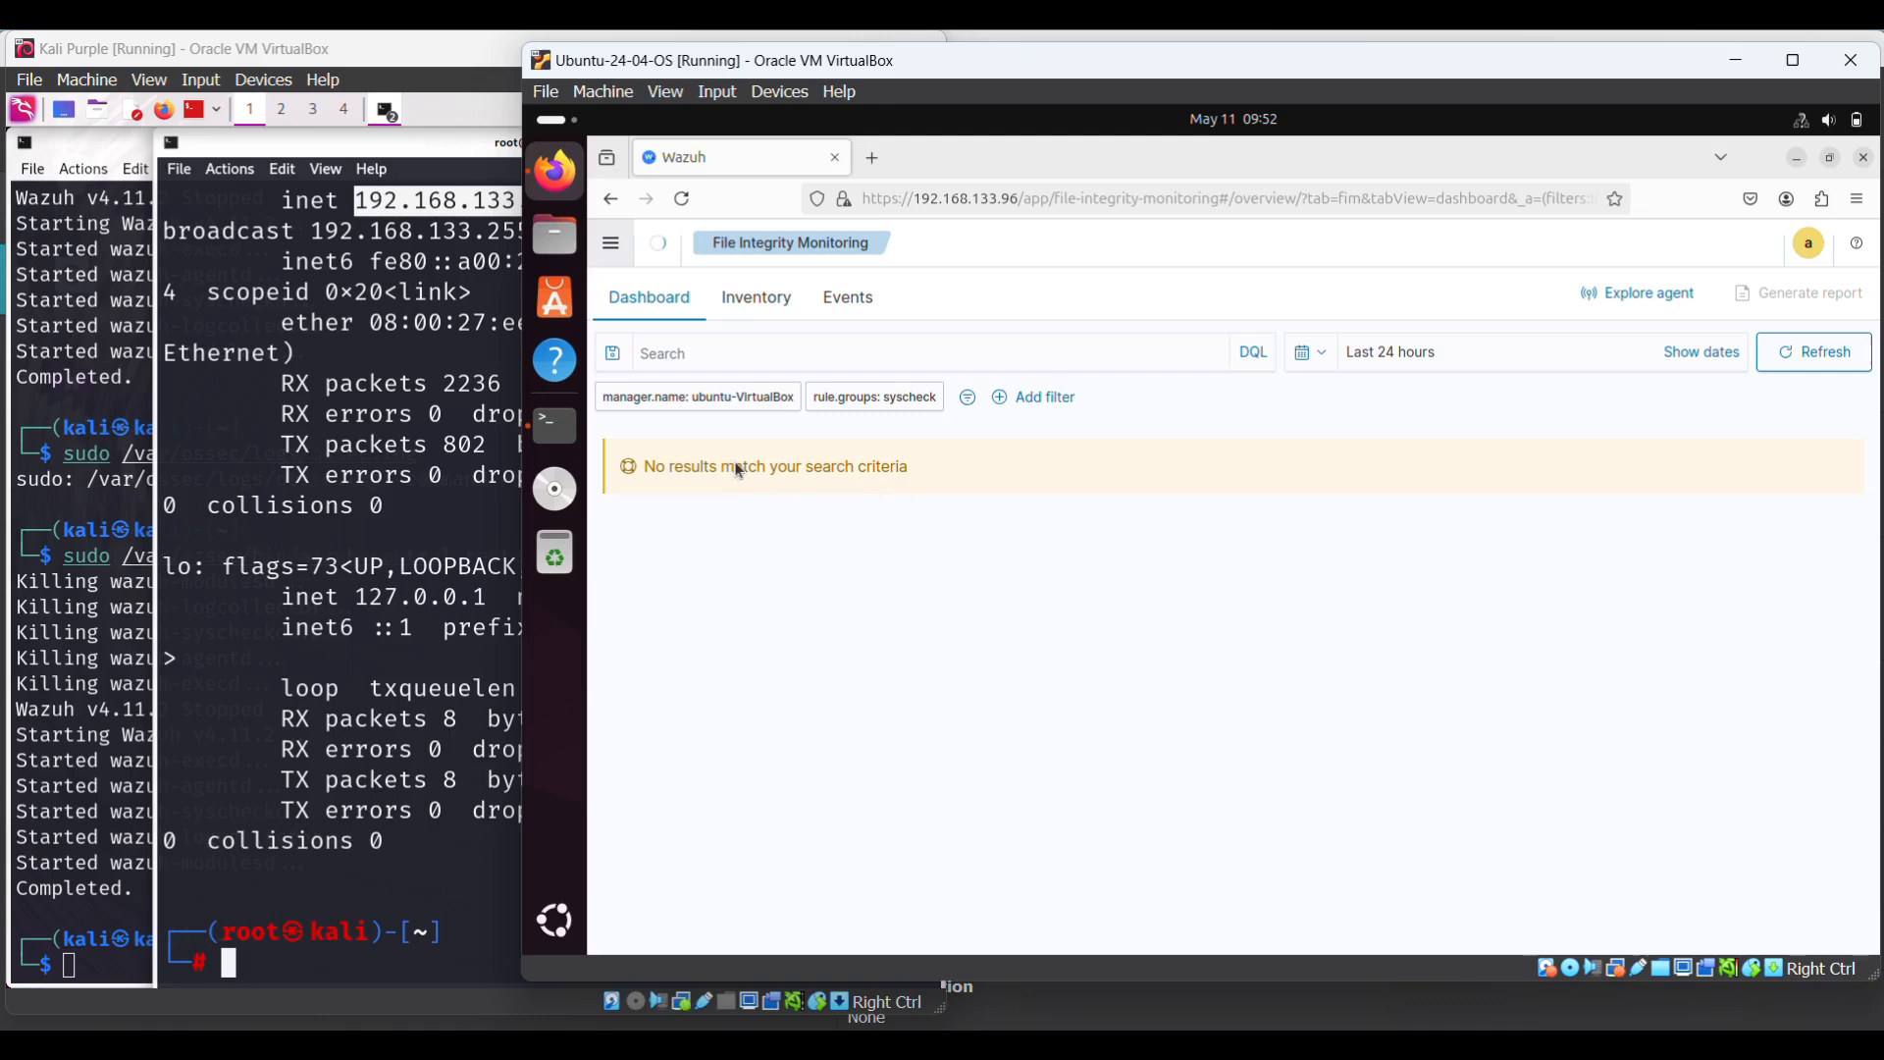
- Switch File Integrity Monitoring from Inventory to Events, showing no results for the last 24 hours
{"action": "left_click", "coordinate": [763, 307]}
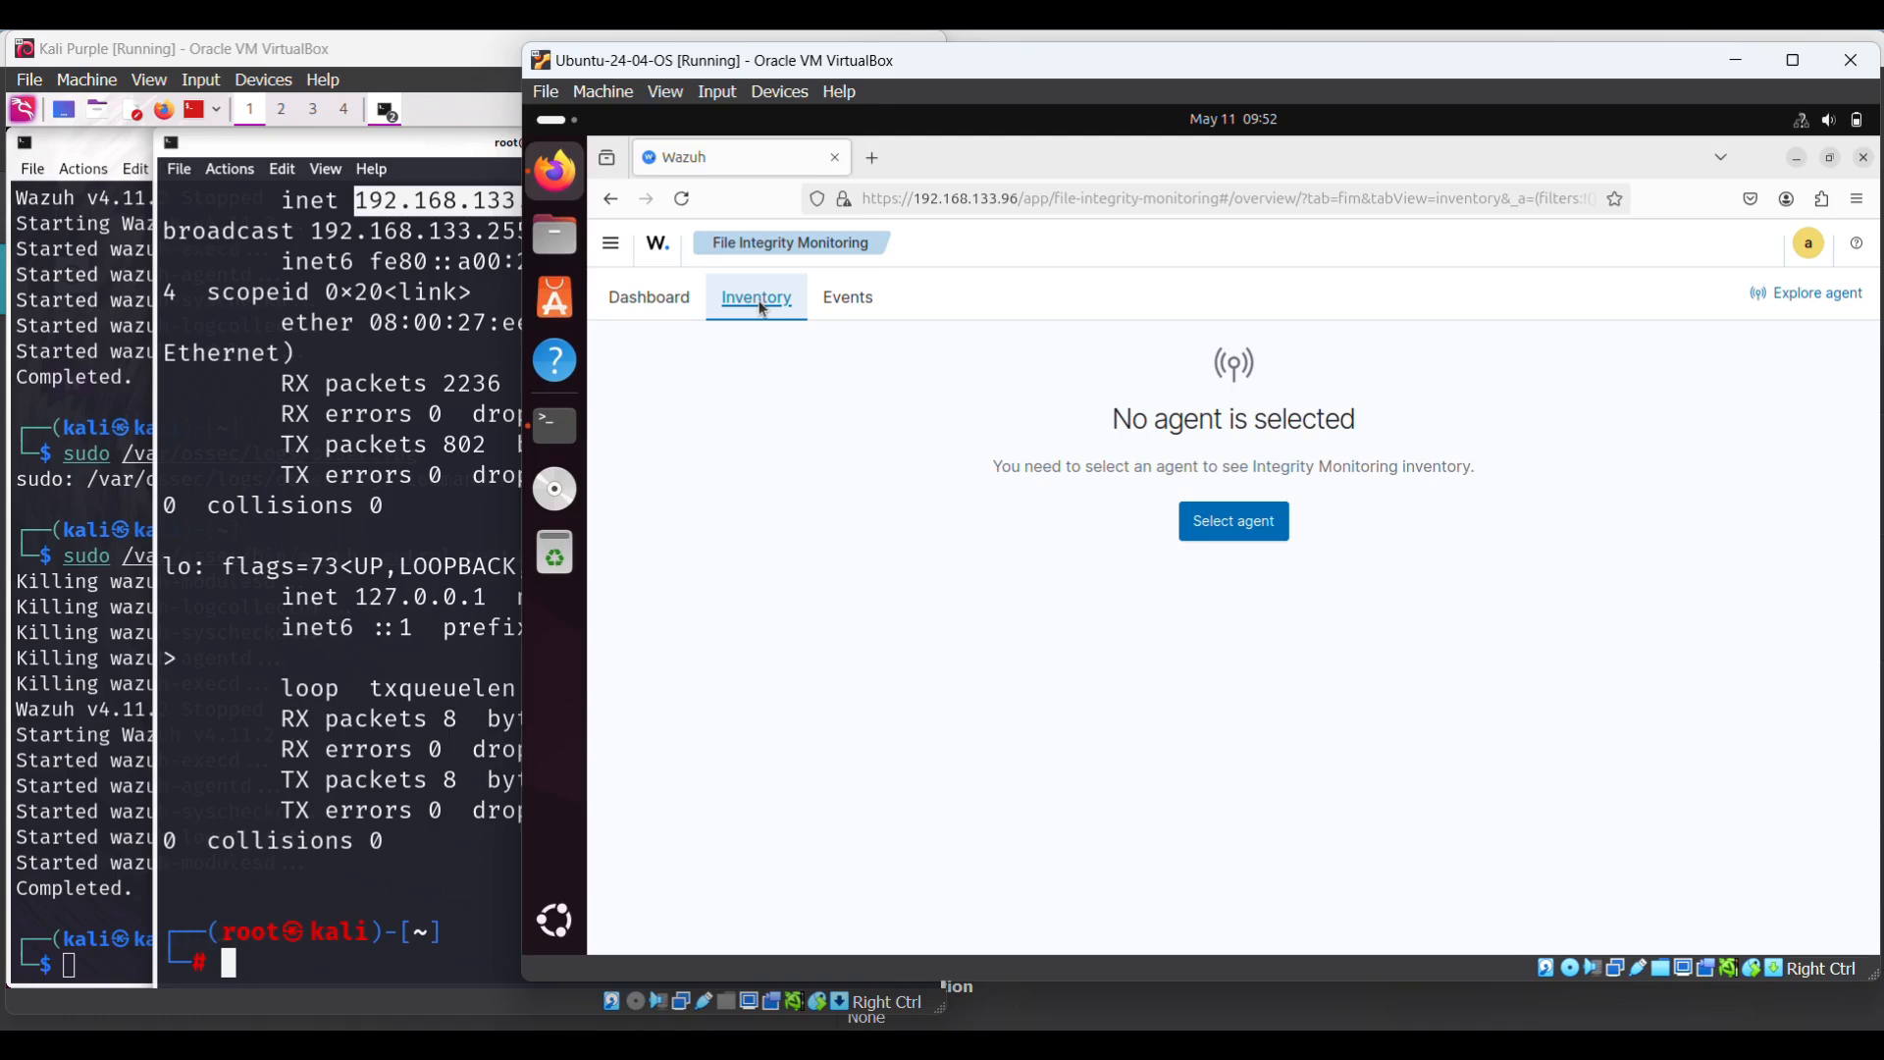
{"action": "left_click", "coordinate": [853, 310]}
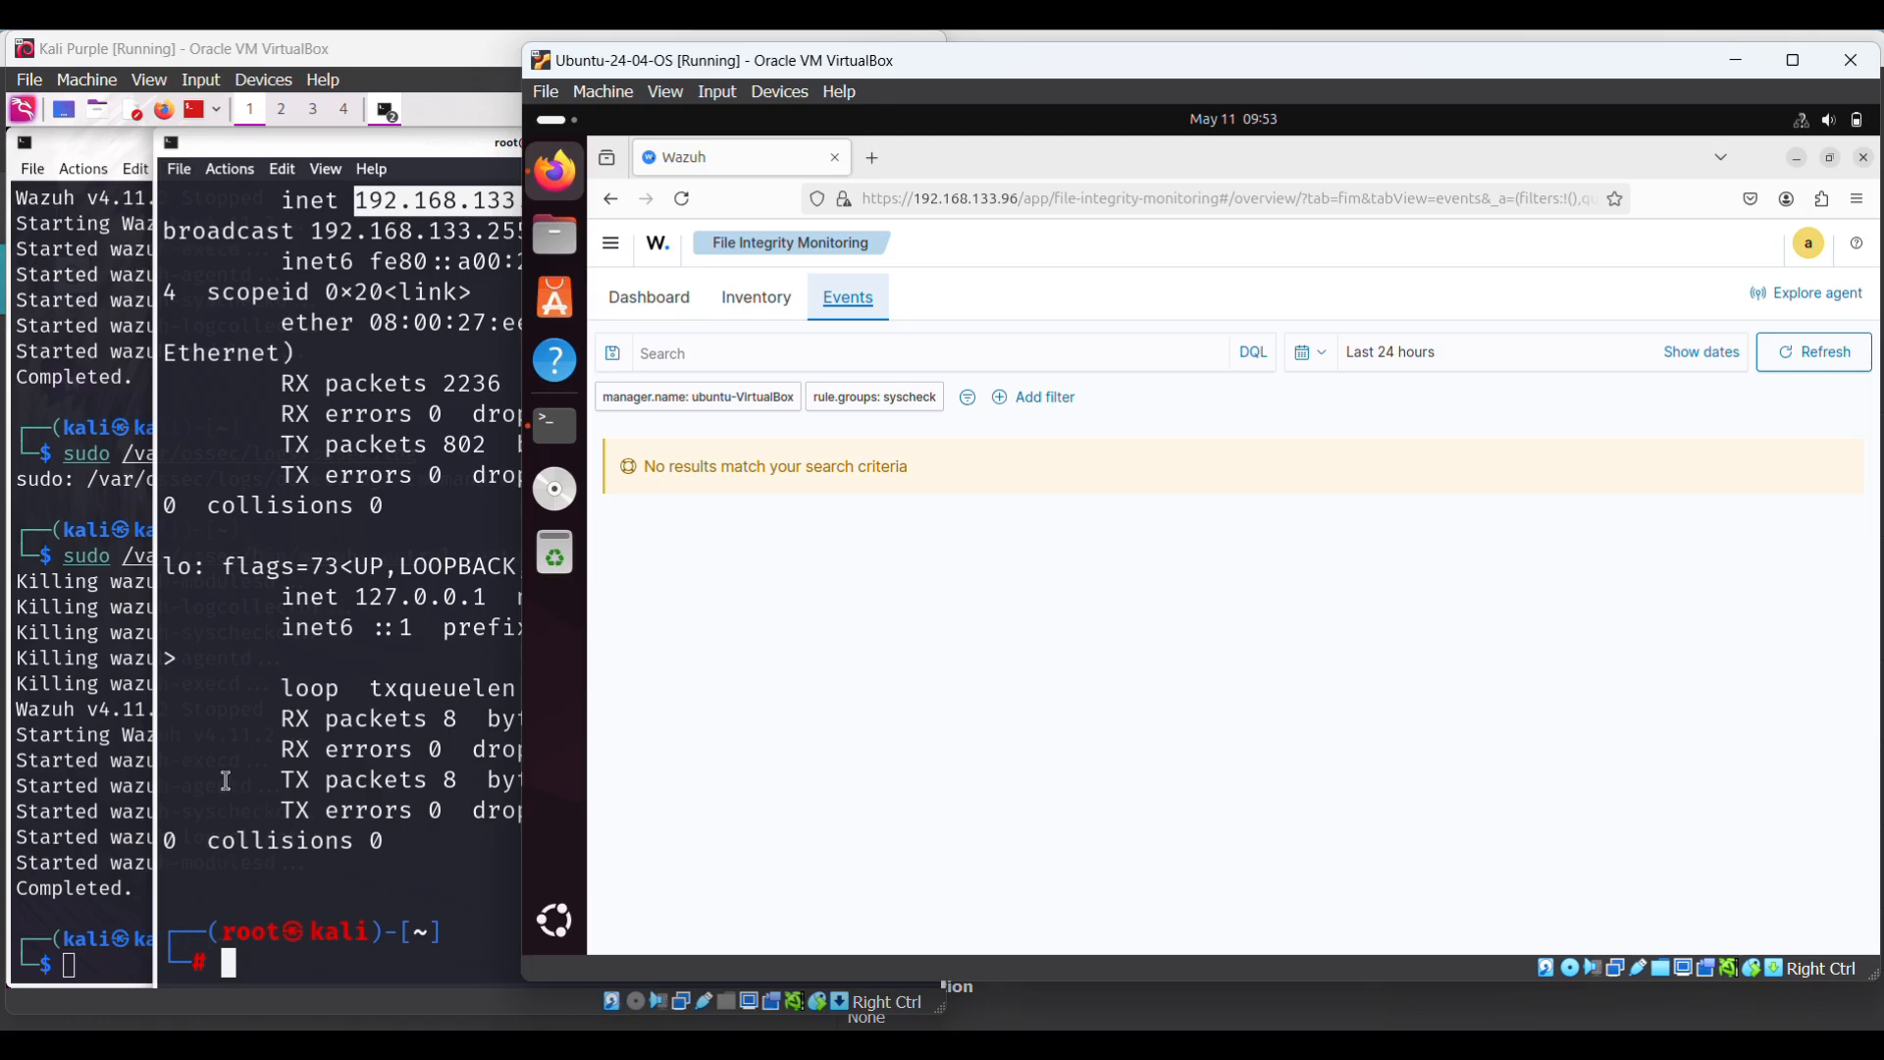
- In the Kali terminal, clear the screen and change into the Downloads folder
{"action": "left_click", "coordinate": [102, 960]}
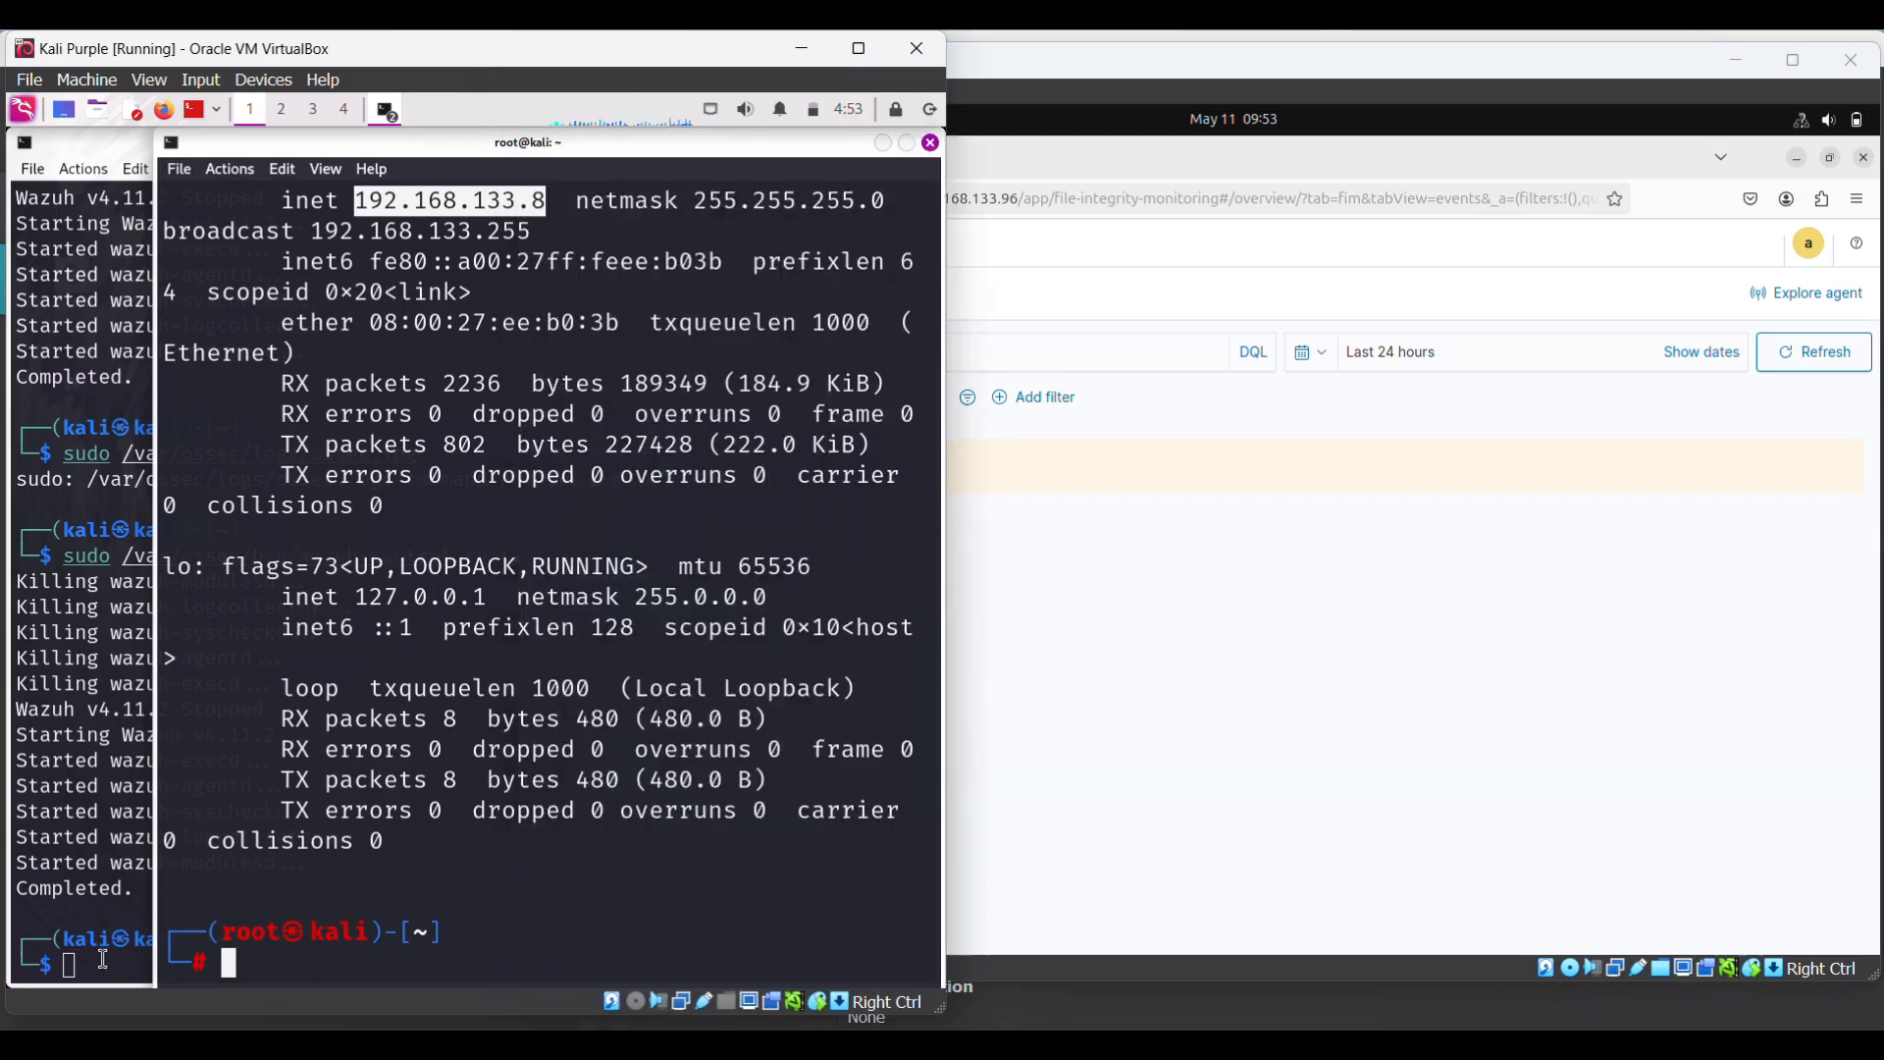
{"action": "type", "text": "clear"}
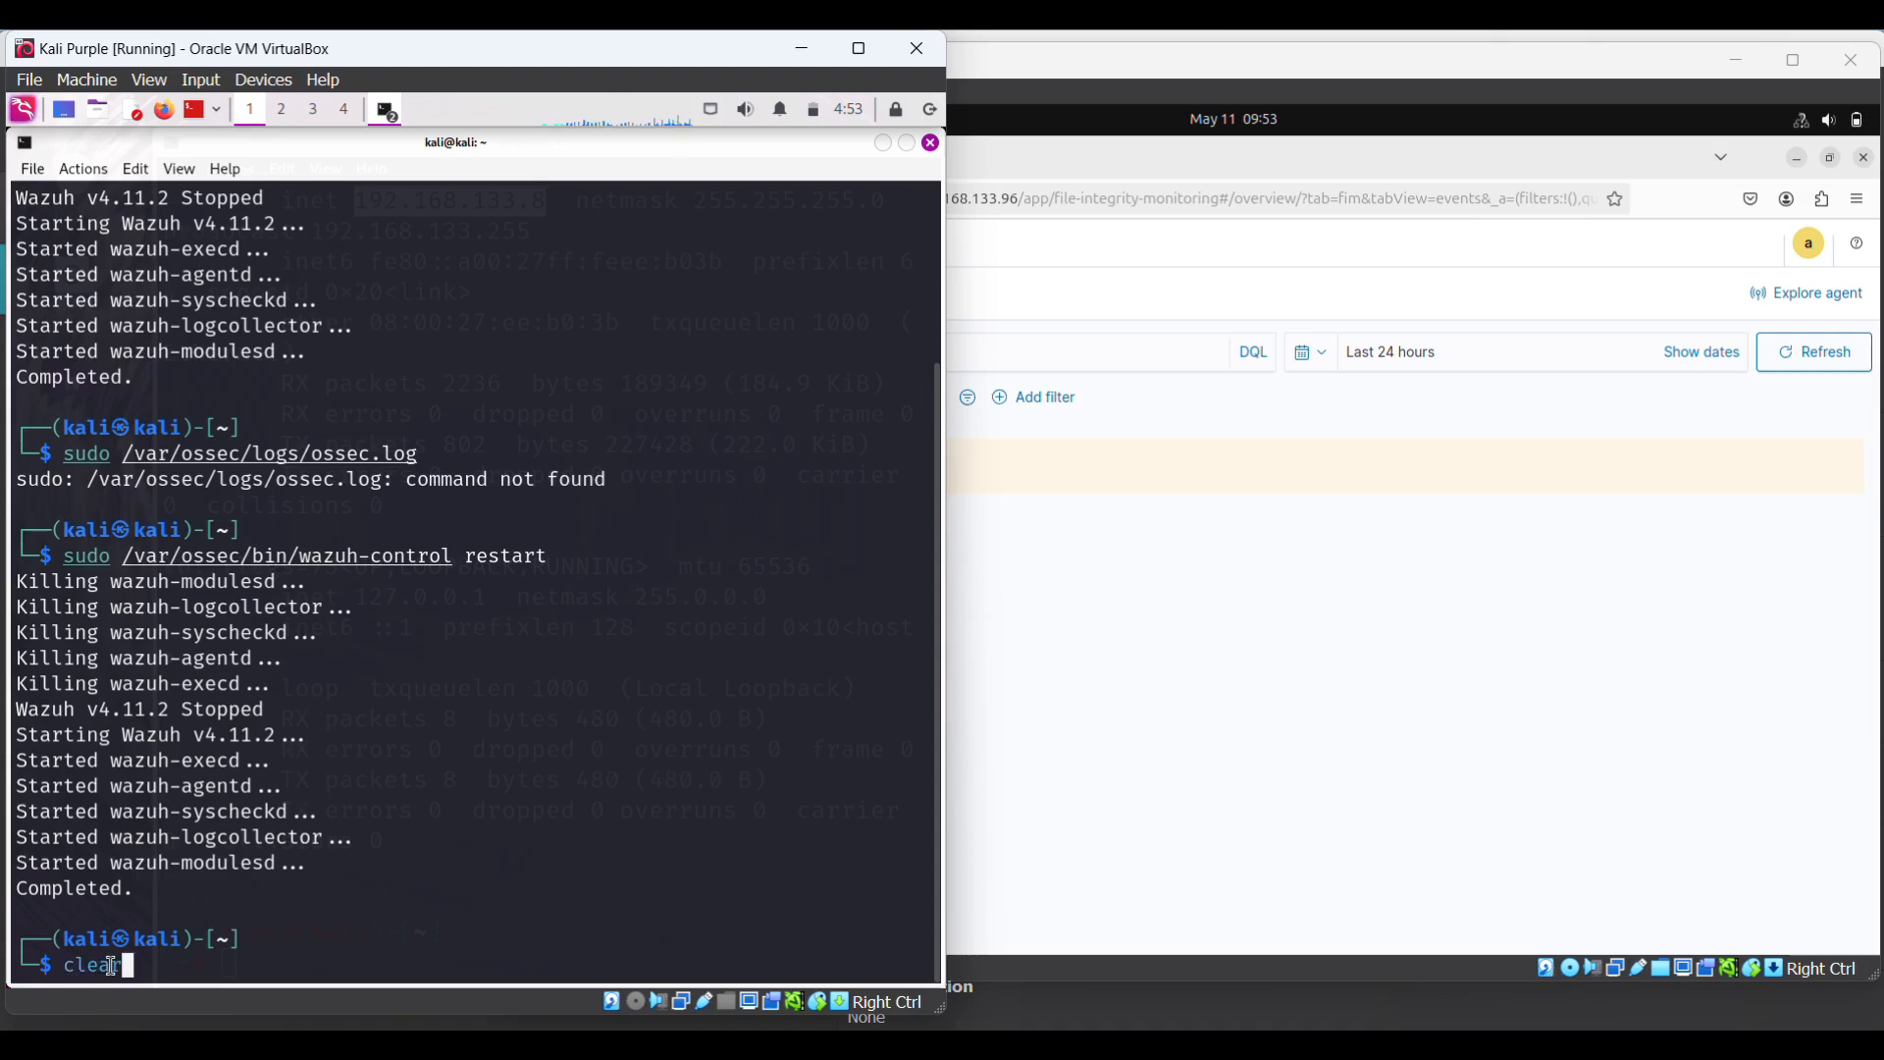
{"action": "key", "text": "Return"}
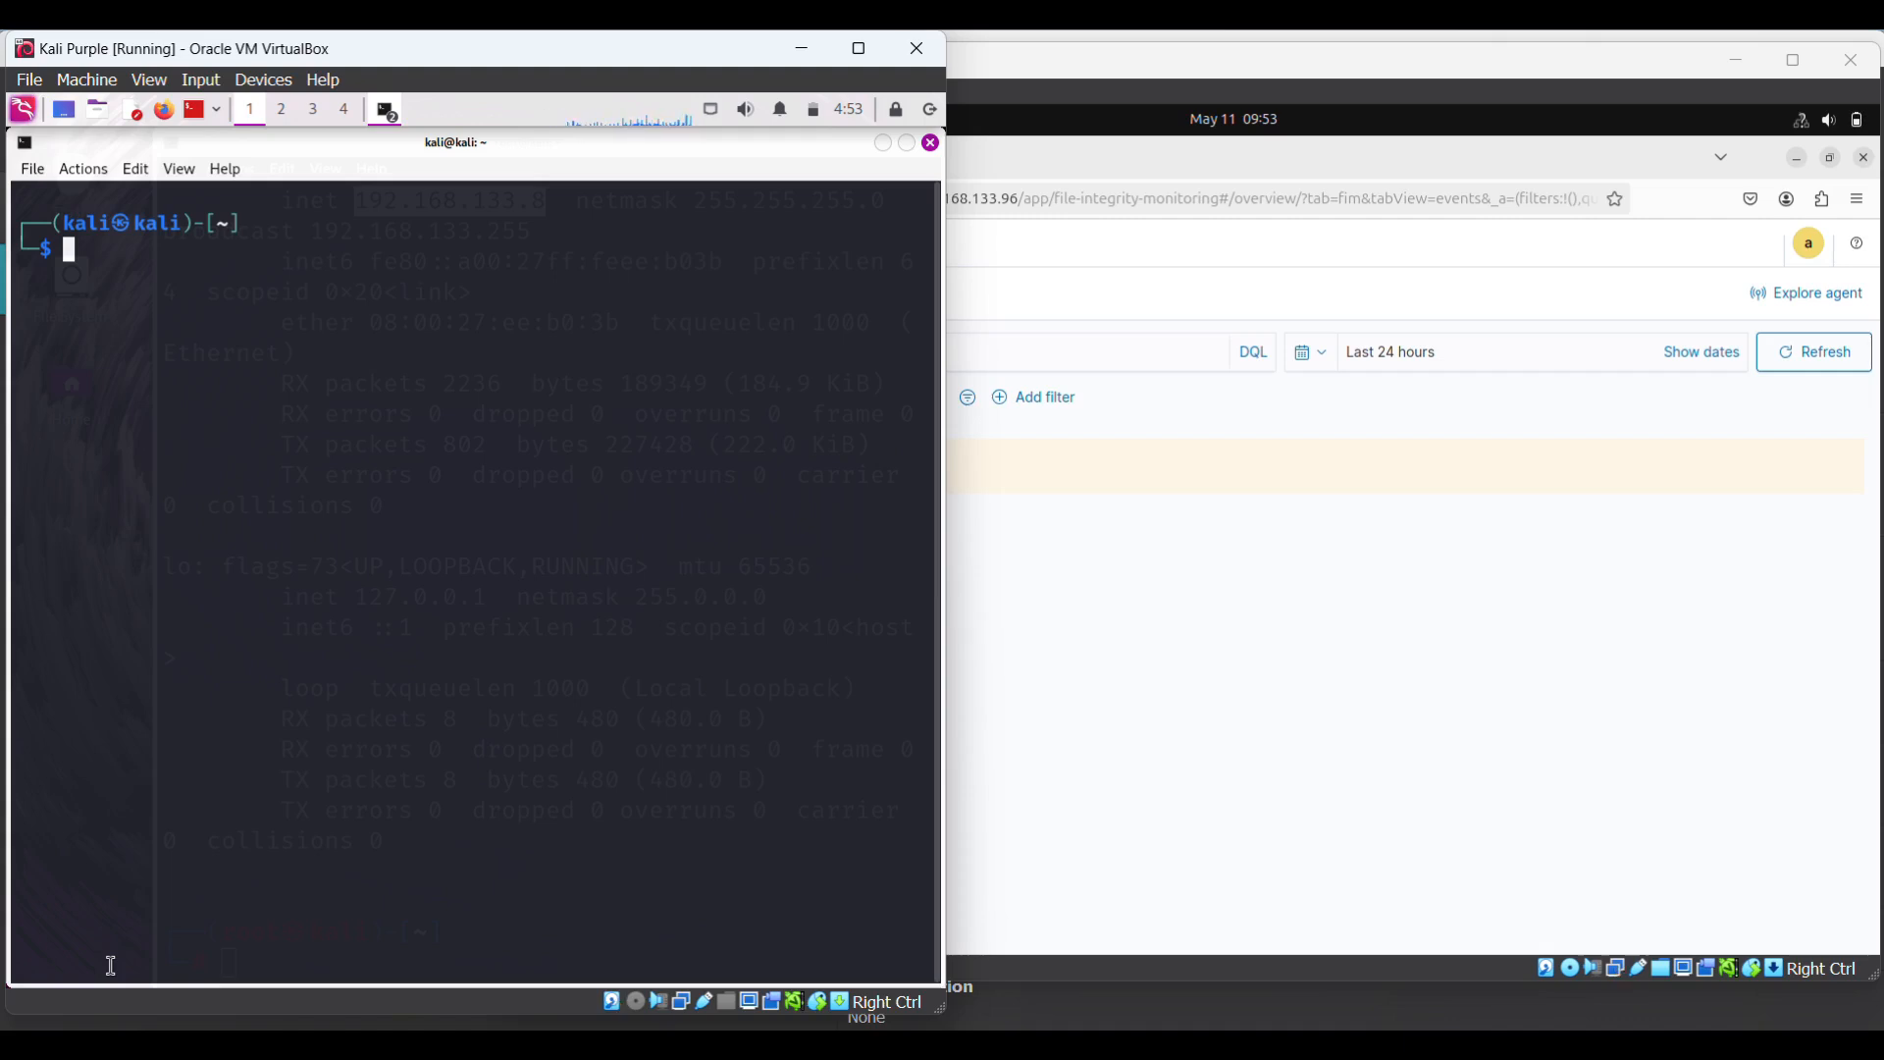
{"action": "type", "text": "cd Downloads"}
{"action": "key", "text": "BackSpace"}
{"action": "key", "text": "BackSpace"}
{"action": "key", "text": "BackSpace"}
{"action": "key", "text": "BackSpace"}
{"action": "key", "text": "BackSpace"}
{"action": "type", "text": "loads"}
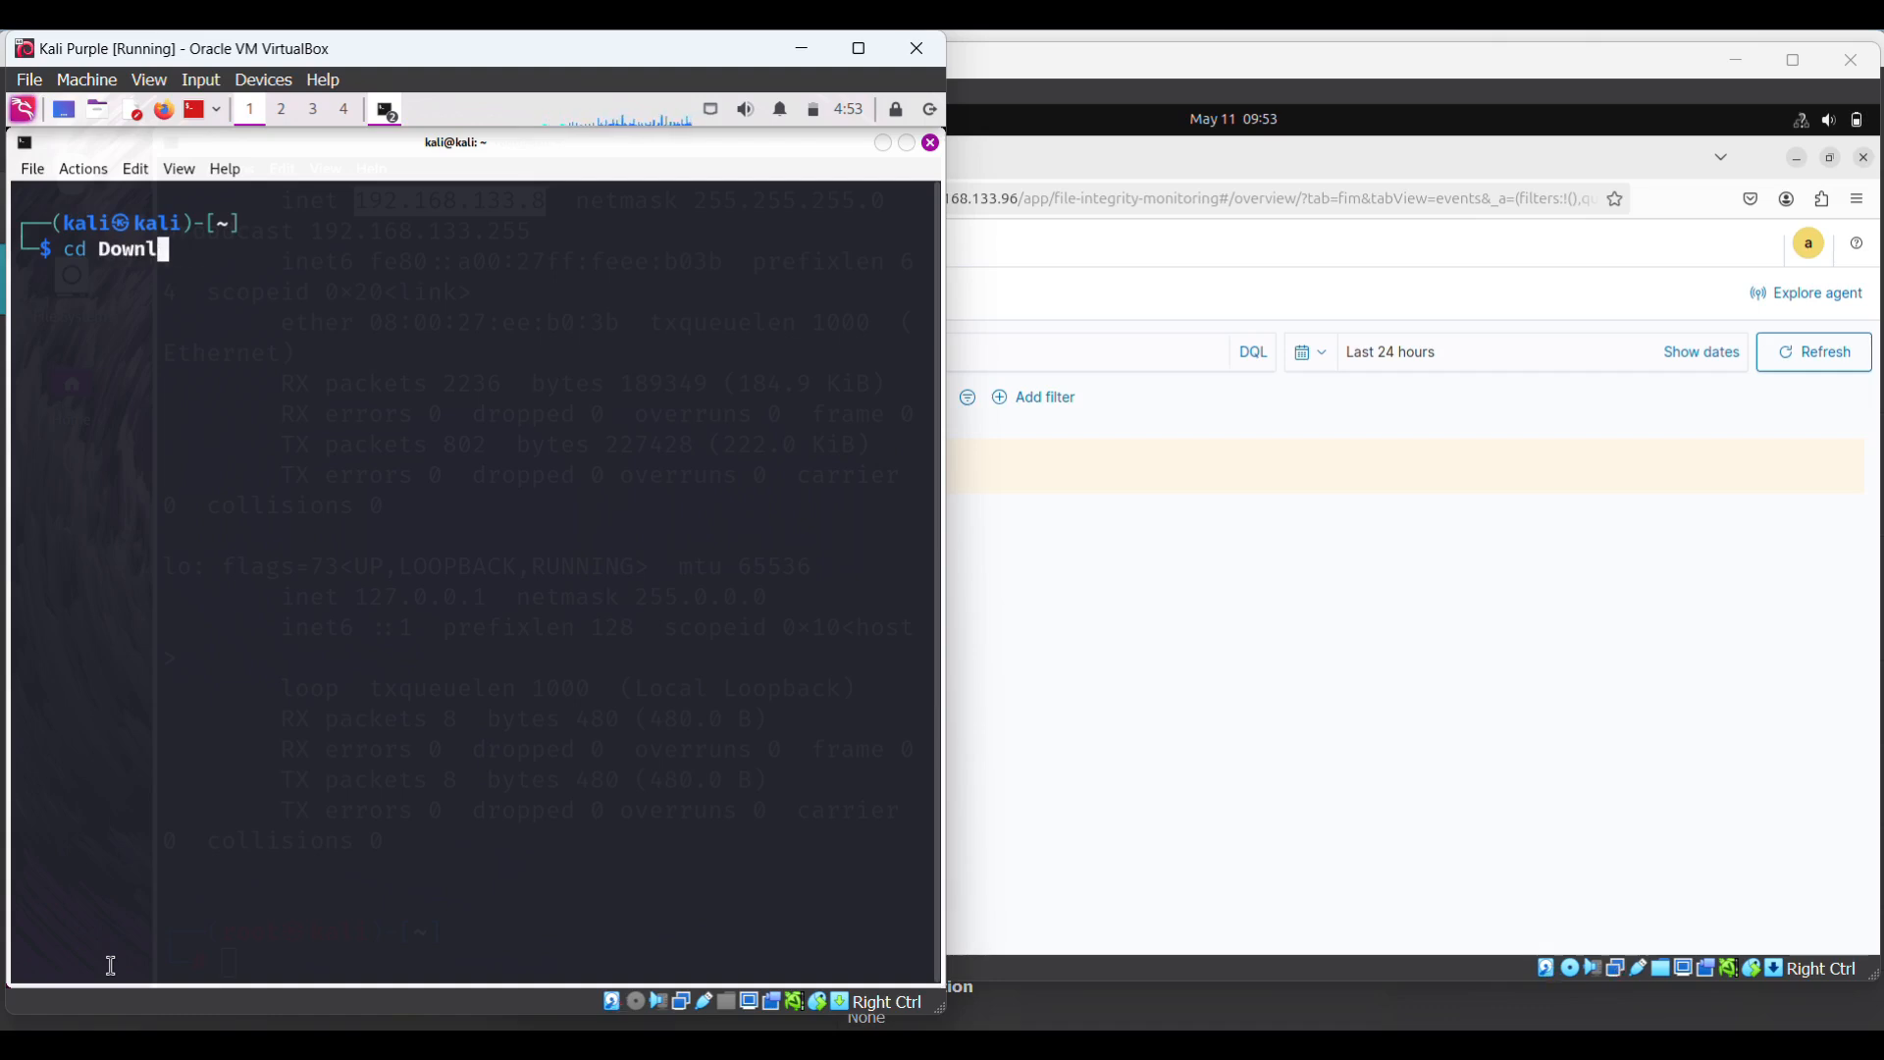
{"action": "key", "text": "Return"}
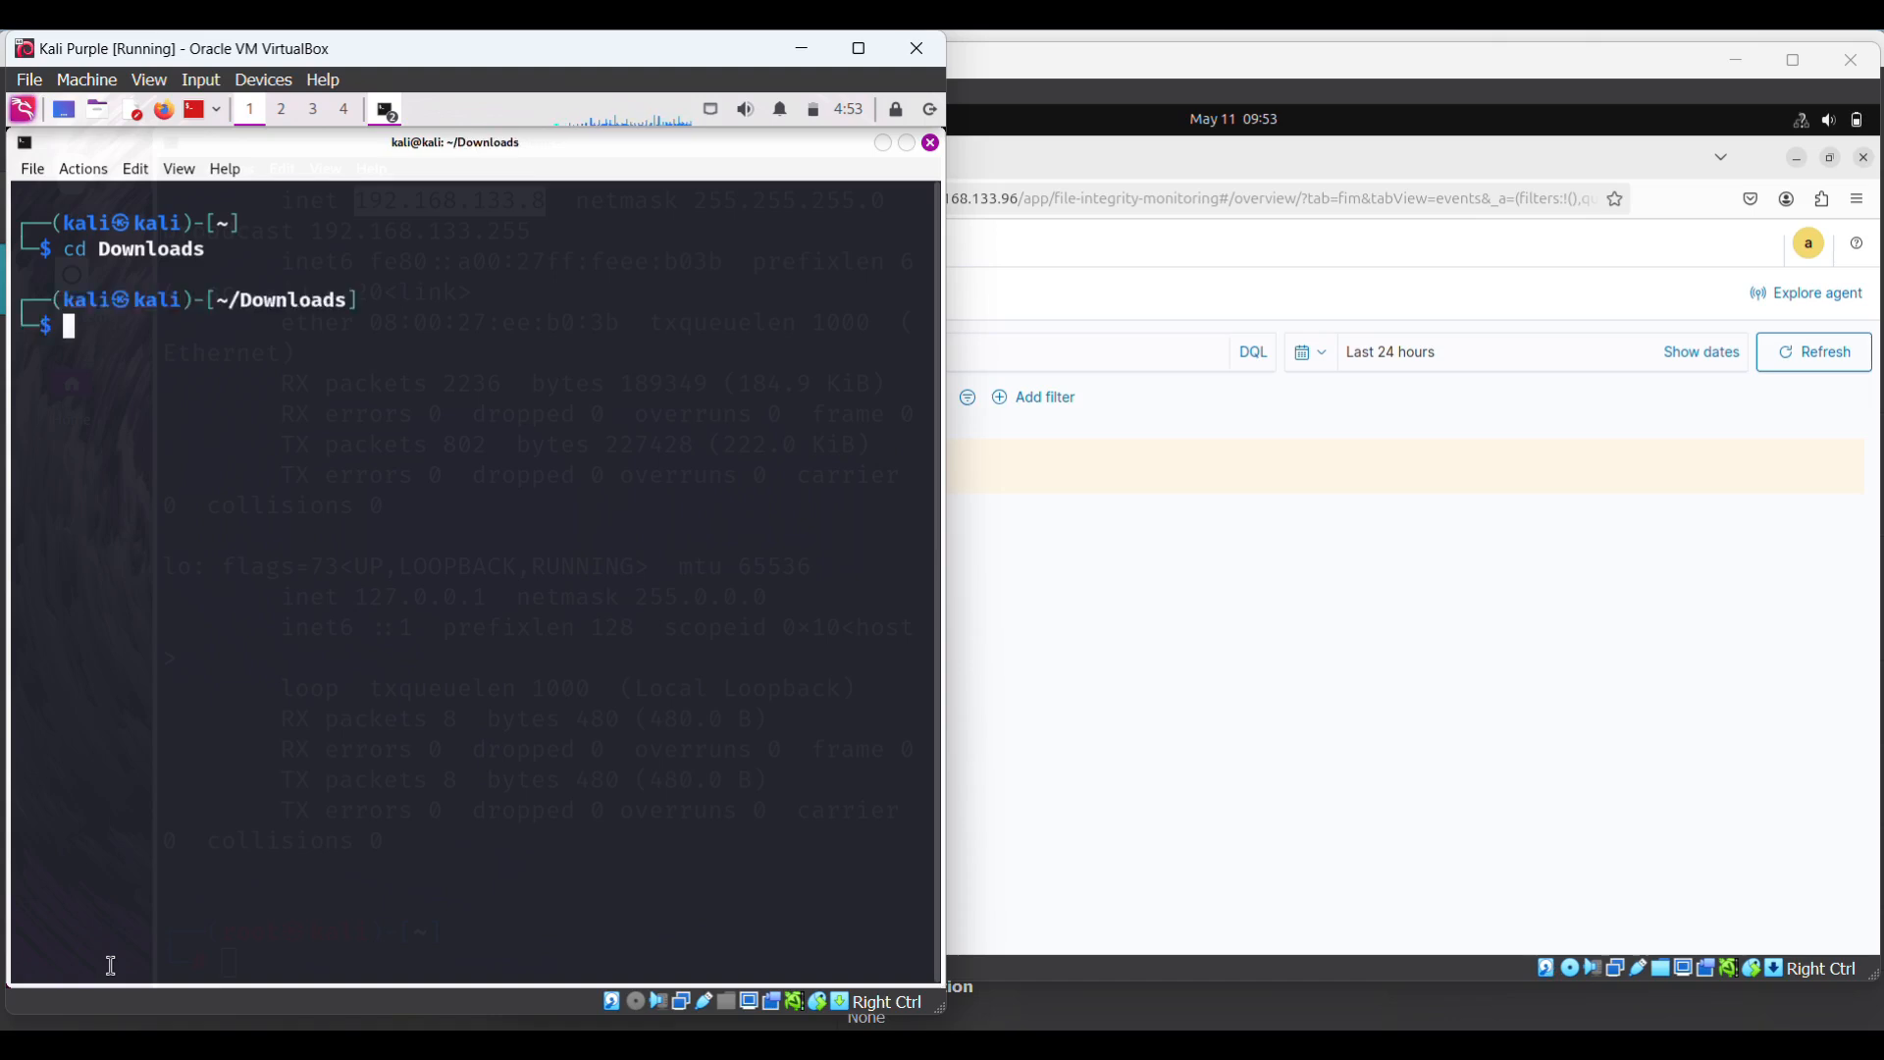
- List the files in Downloads, then clear the terminal screen
{"action": "type", "text": "ls"}
{"action": "key", "text": "Return"}
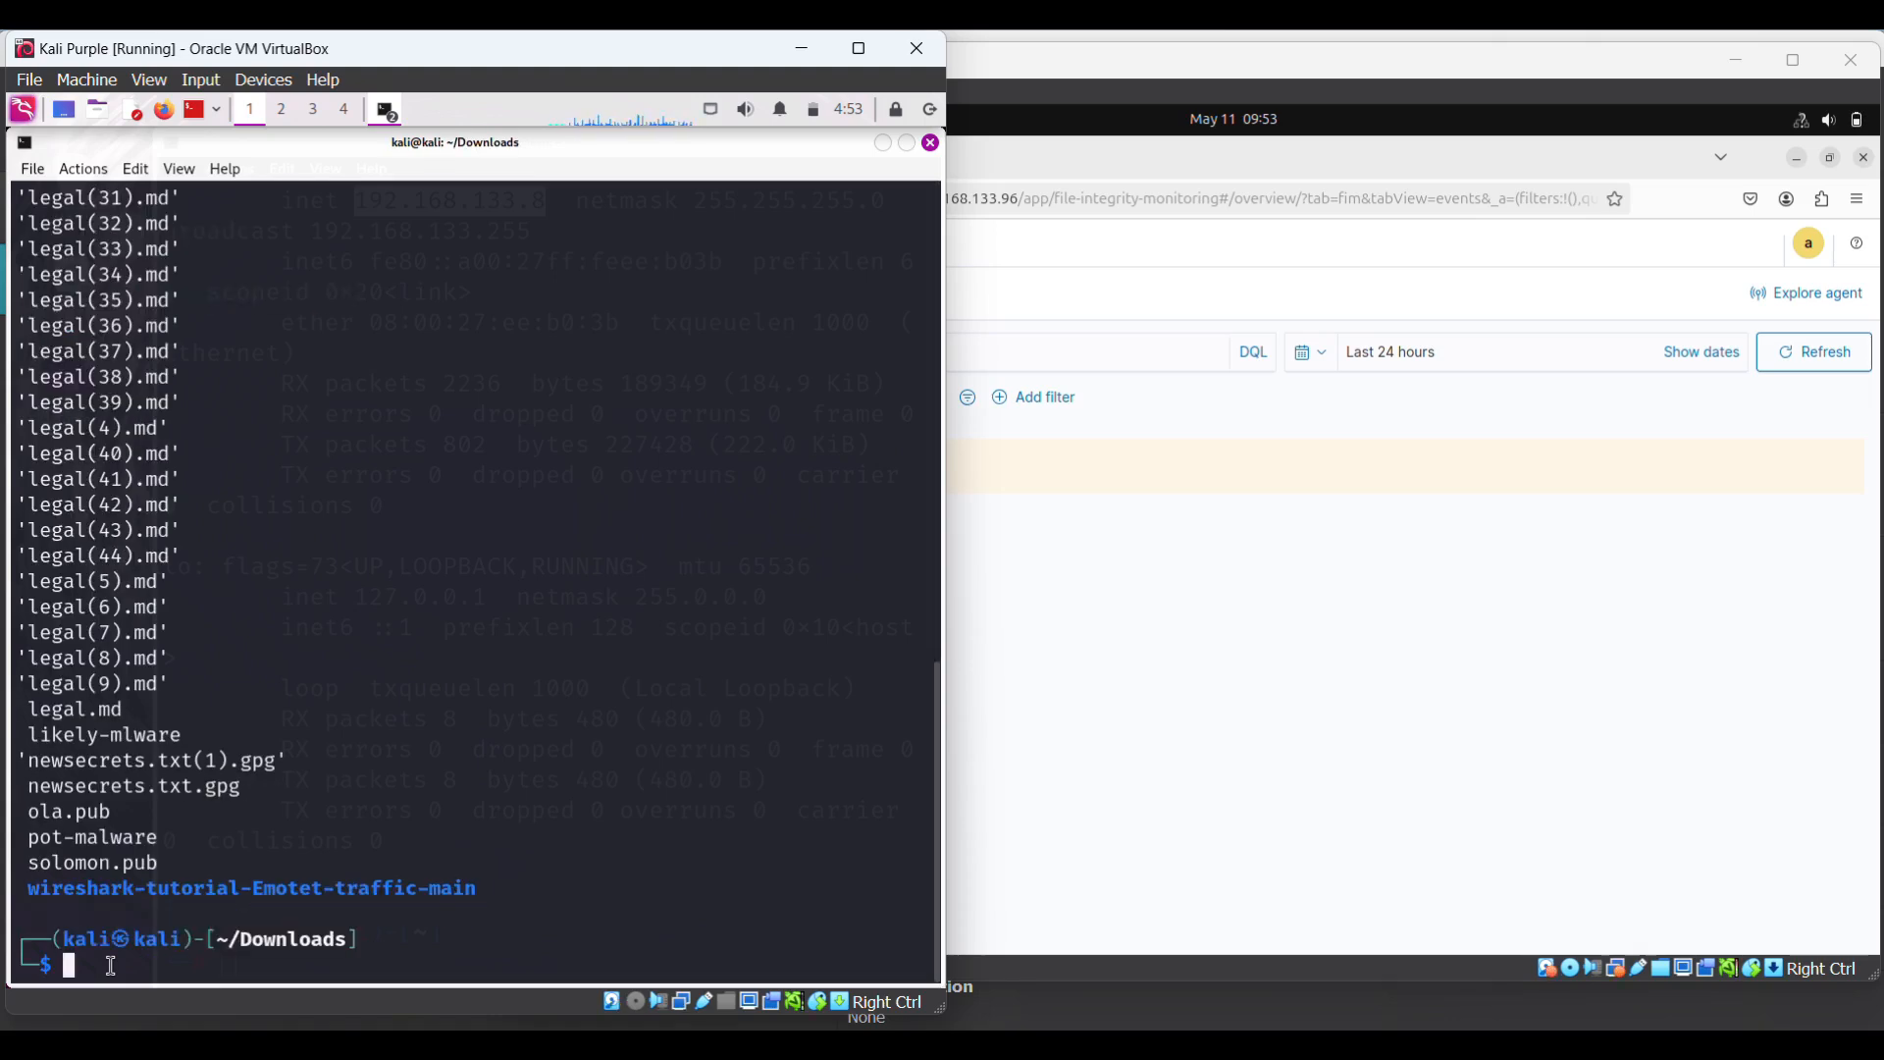
{"action": "type", "text": "clear"}
{"action": "key", "text": "Return"}
- Create an empty file payment_record.txt in Downloads with sudo touch
{"action": "type", "text": "sudo touch"}
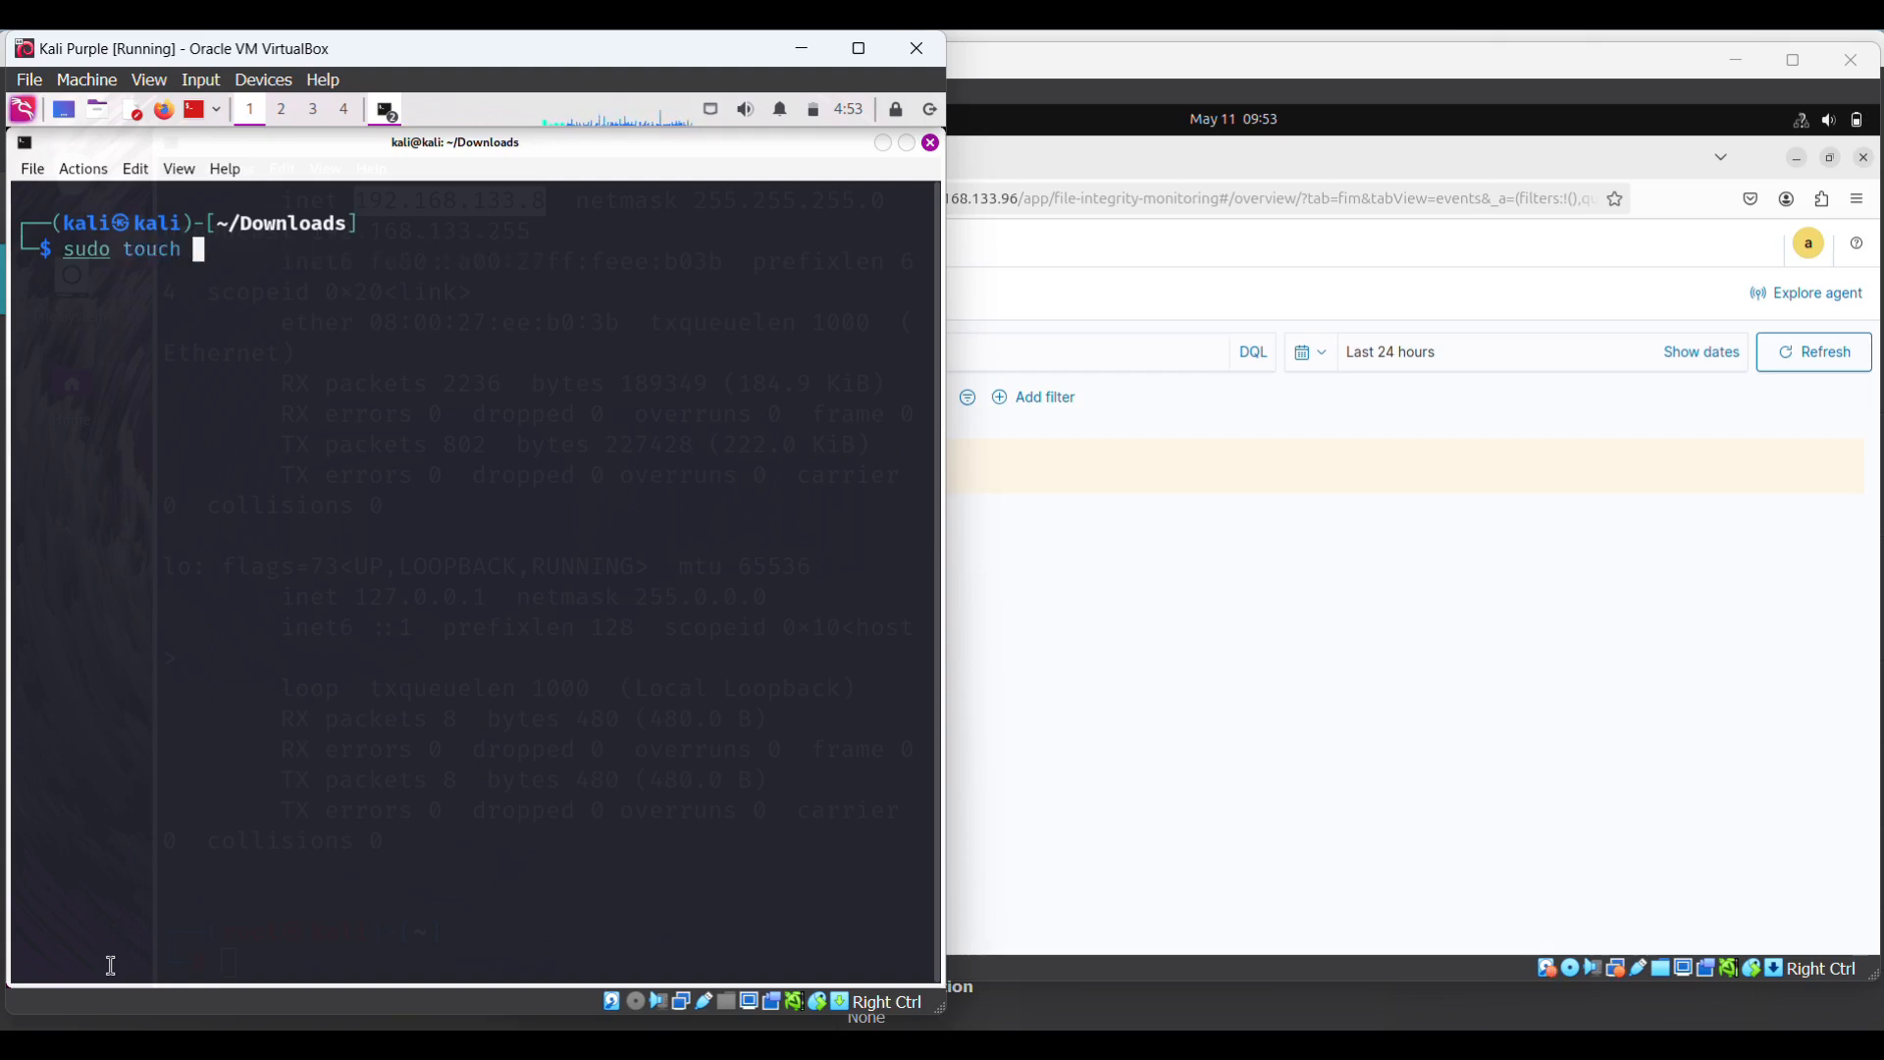
{"action": "type", "text": " employe"}
{"action": "type", "text": "e"}
{"action": "type", "text": "s"}
{"action": "type", "text": "_"}
{"action": "type", "text": "deta"}
{"action": "key", "text": "BackSpace"}
{"action": "key", "text": "BackSpace"}
{"action": "key", "text": "BackSpace"}
{"action": "key", "text": "BackSpace"}
{"action": "type", "text": "reco"}
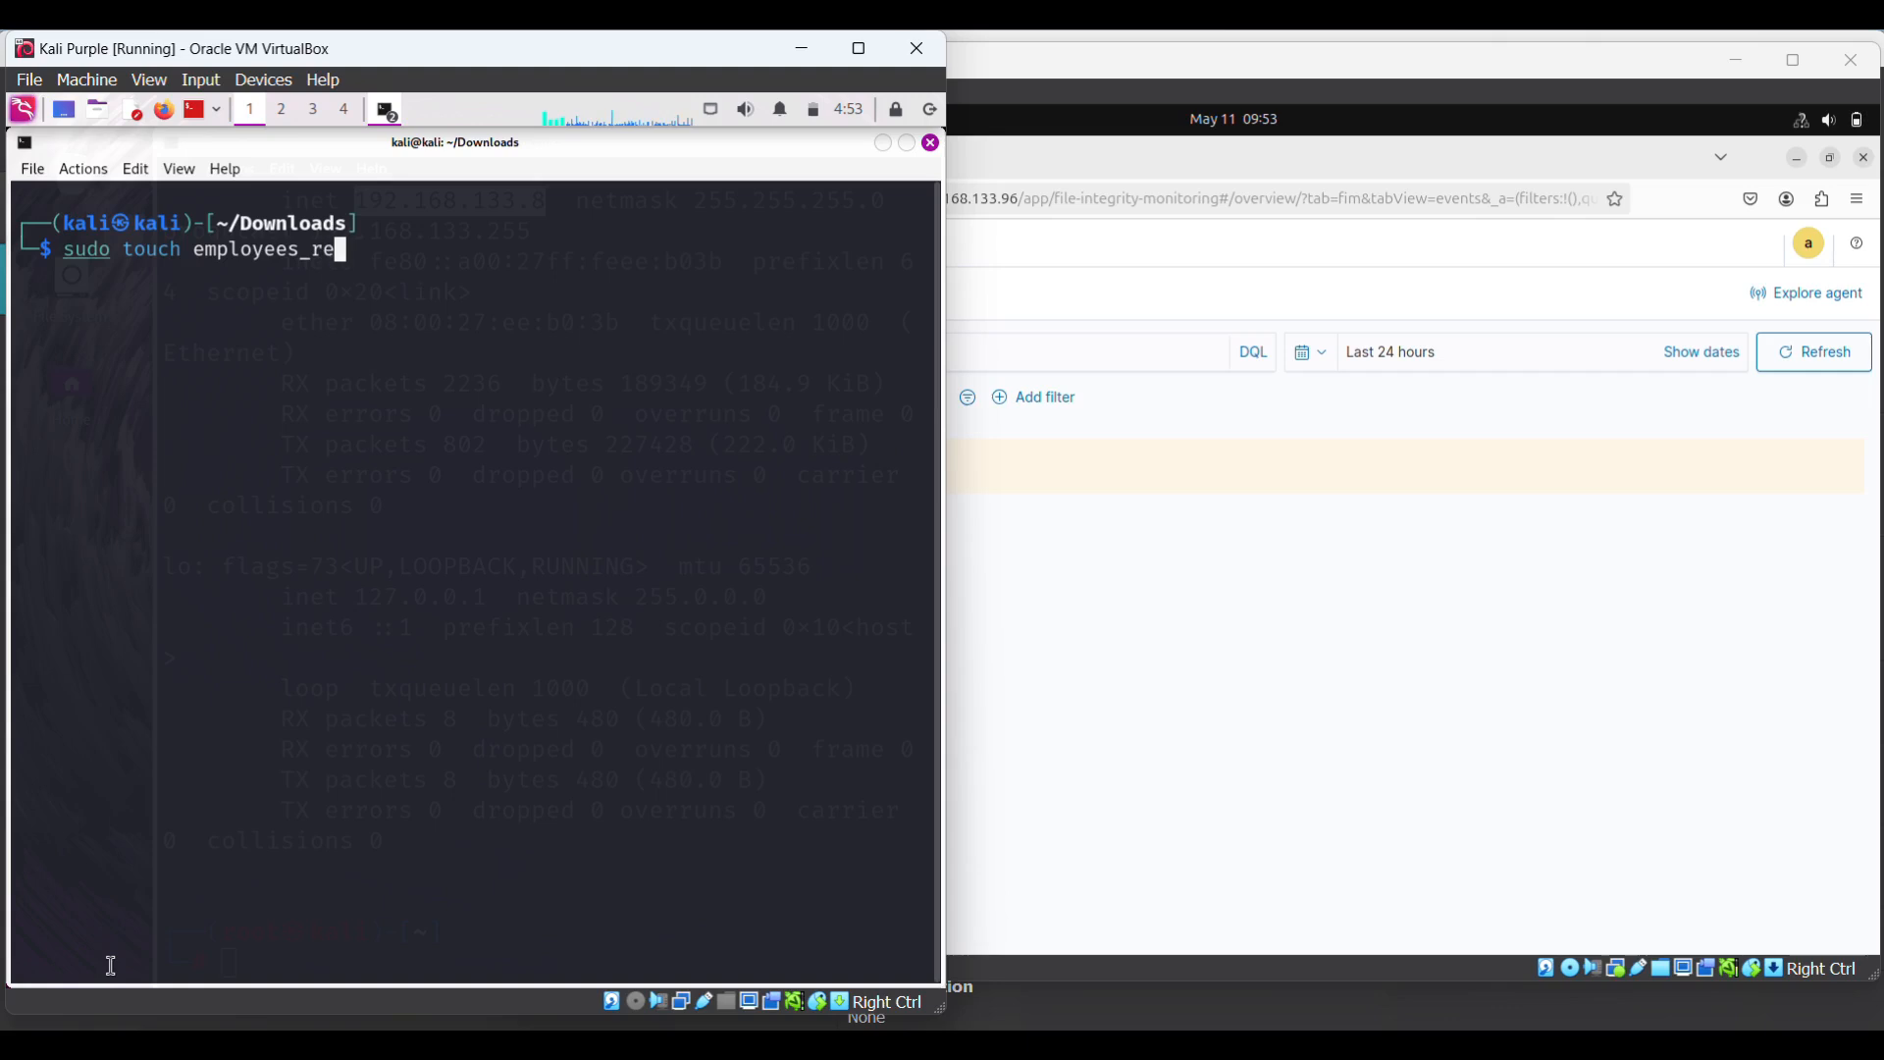
{"action": "key", "text": "BackSpace"}
{"action": "key", "text": "BackSpace"}
{"action": "key", "text": "BackSpace"}
{"action": "key", "text": "BackSpace"}
{"action": "key", "text": "BackSpace"}
{"action": "key", "text": "BackSpace"}
{"action": "key", "text": "BackSpace"}
{"action": "key", "text": "BackSpace"}
{"action": "key", "text": "BackSpace"}
{"action": "key", "text": "BackSpace"}
{"action": "key", "text": "BackSpace"}
{"action": "key", "text": "BackSpace"}
{"action": "key", "text": "BackSpace"}
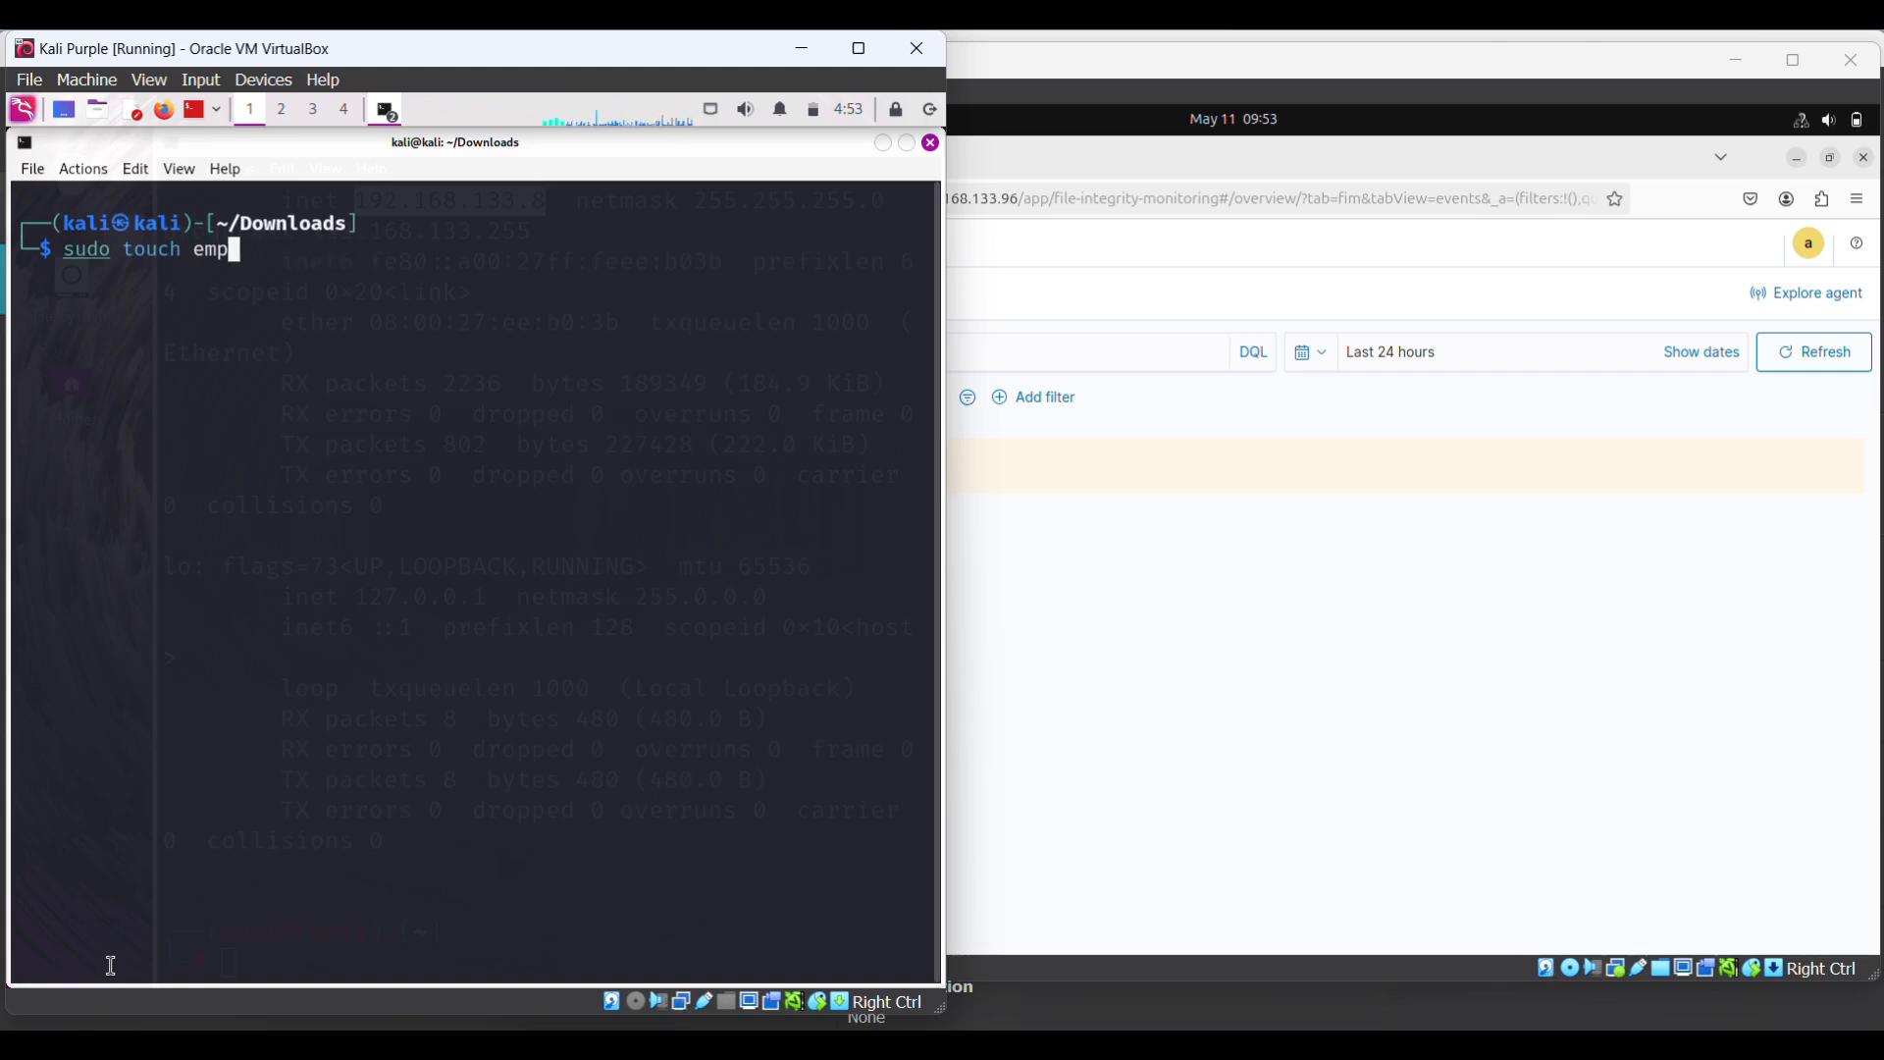
{"action": "key", "text": "BackSpace"}
{"action": "type", "text": "paym"}
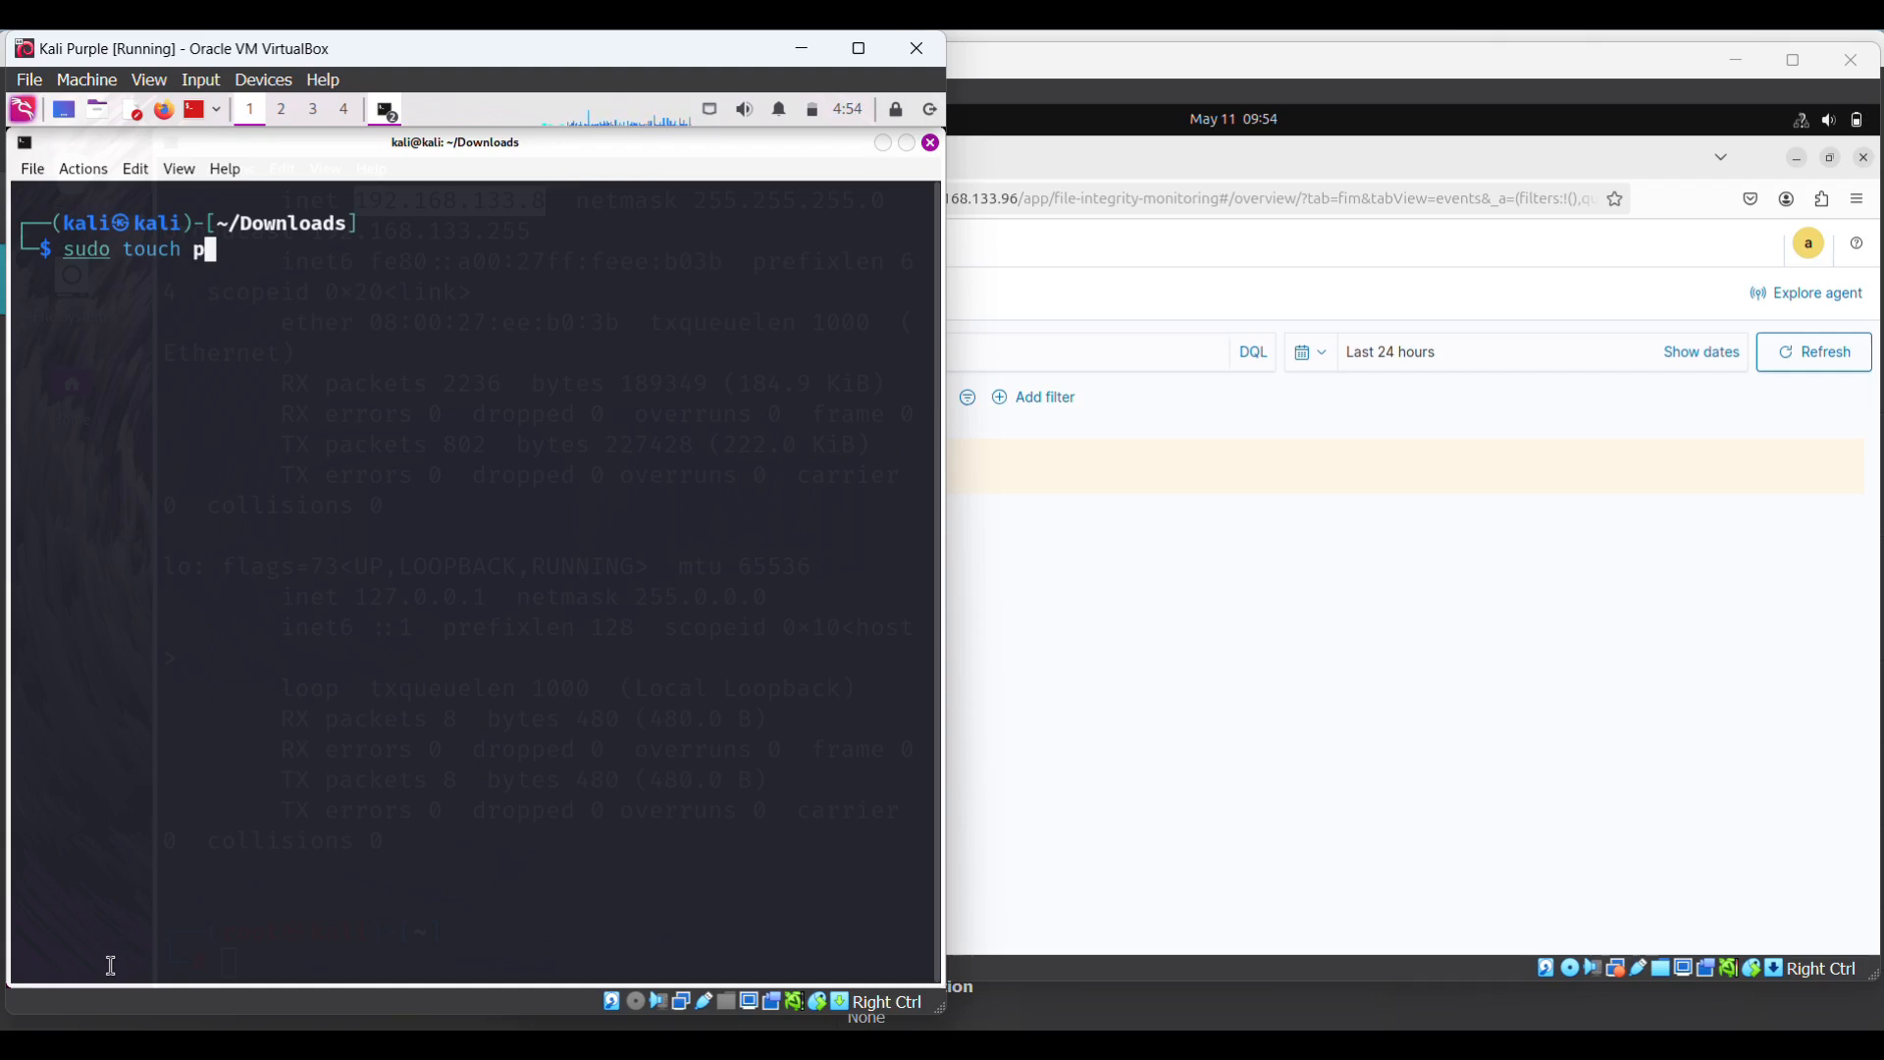
{"action": "type", "text": "ent"}
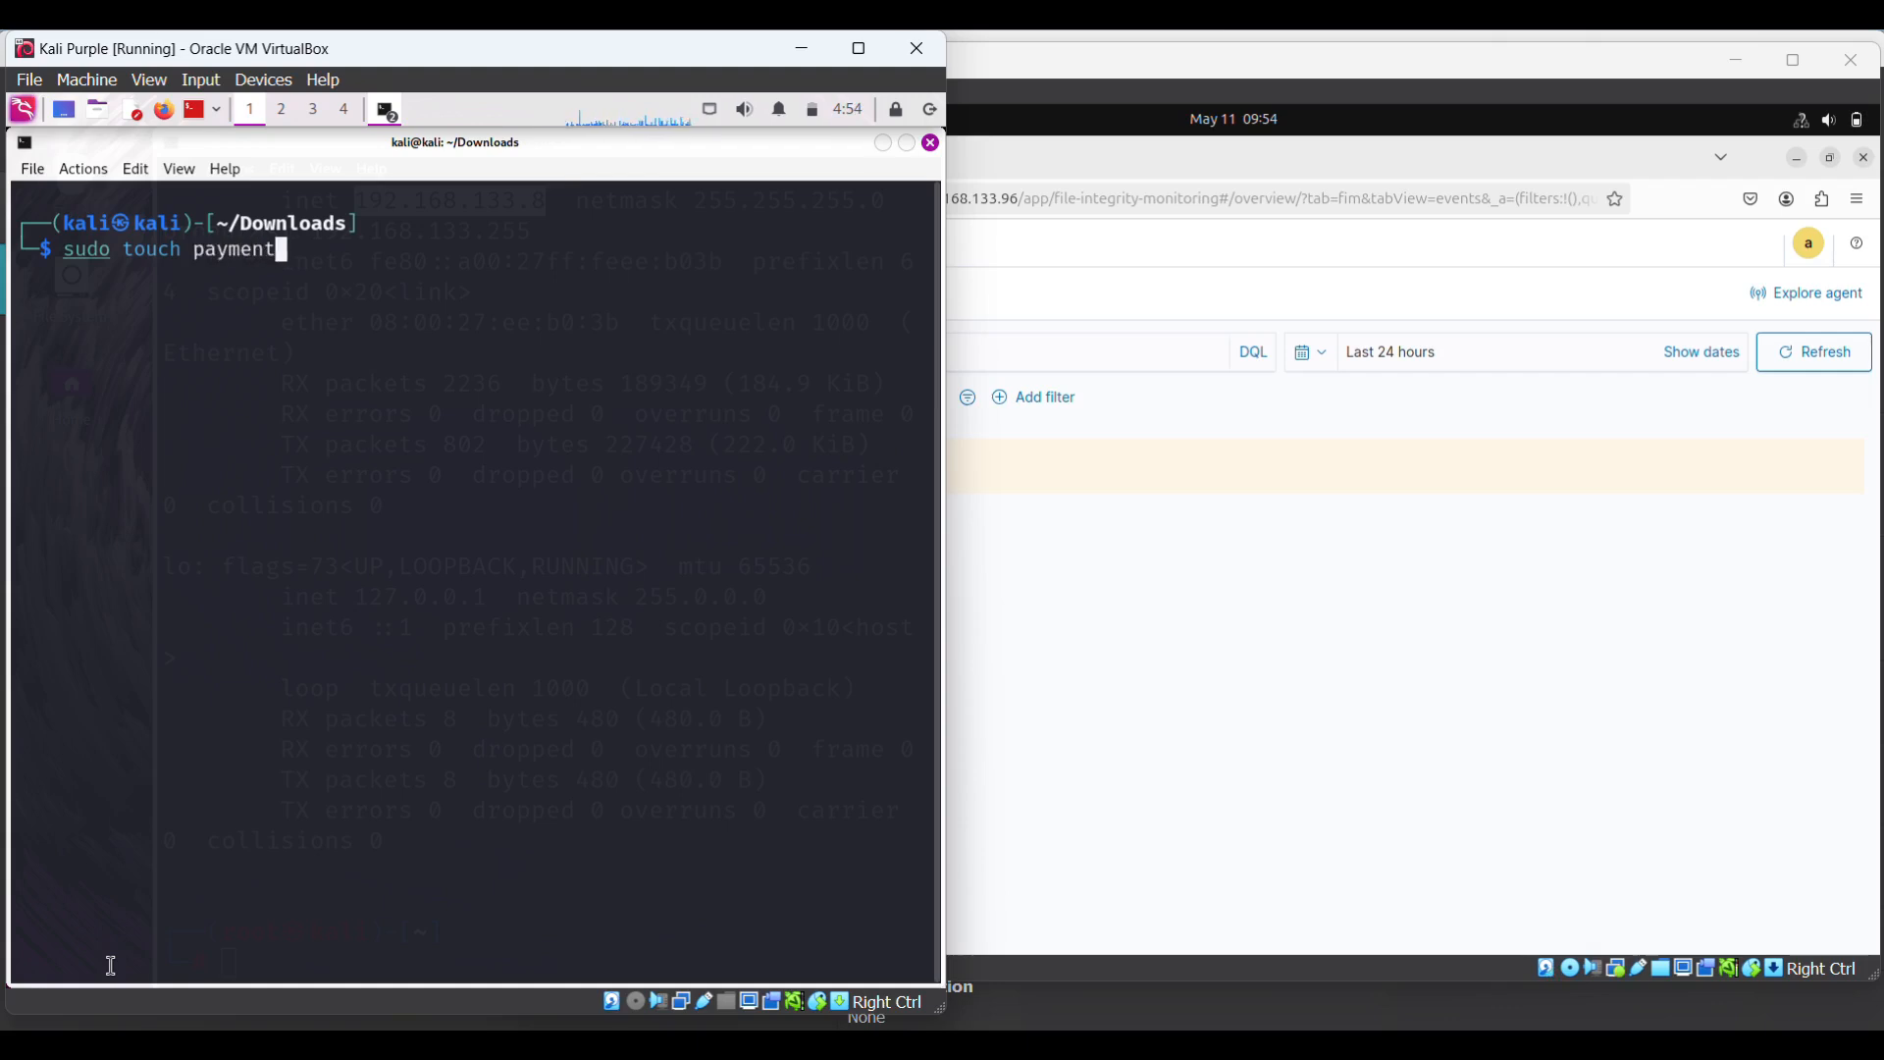
{"action": "type", "text": "_due"}
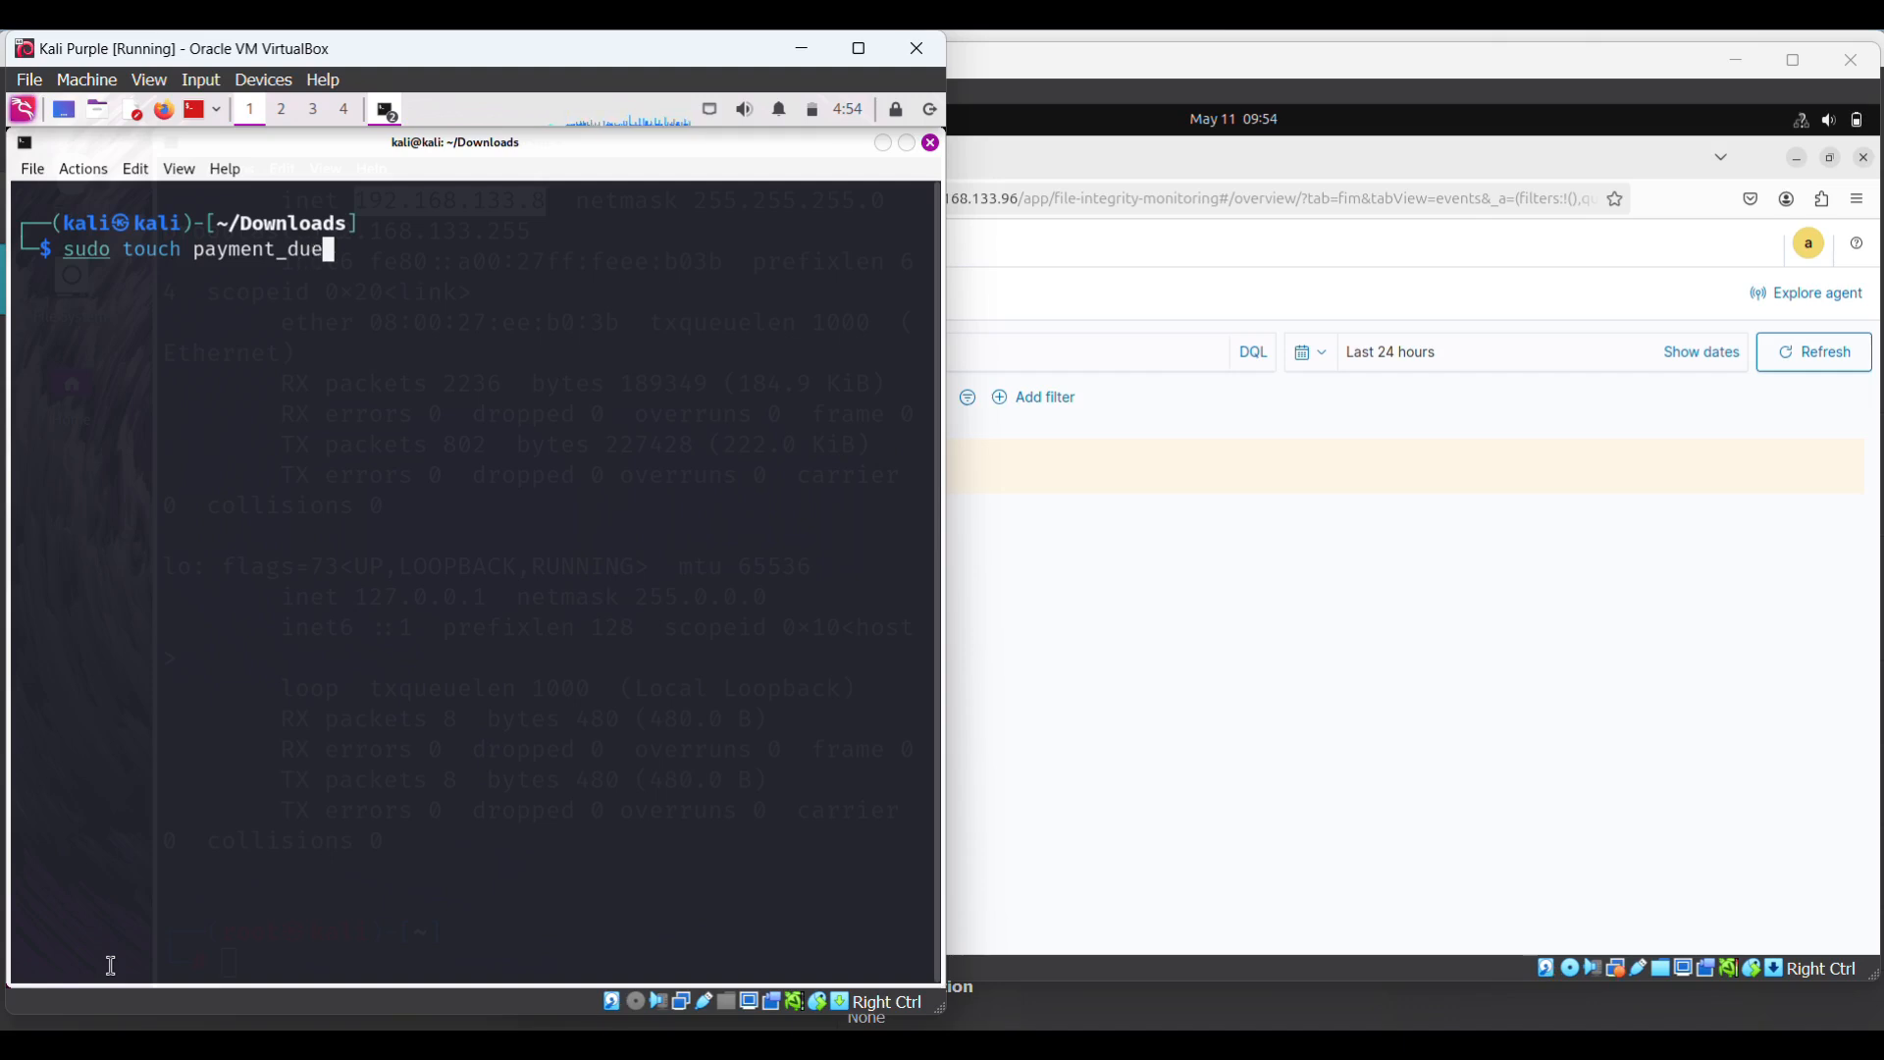
{"action": "key", "text": "BackSpace"}
{"action": "key", "text": "BackSpace"}
{"action": "key", "text": "BackSpace"}
{"action": "type", "text": "record"}
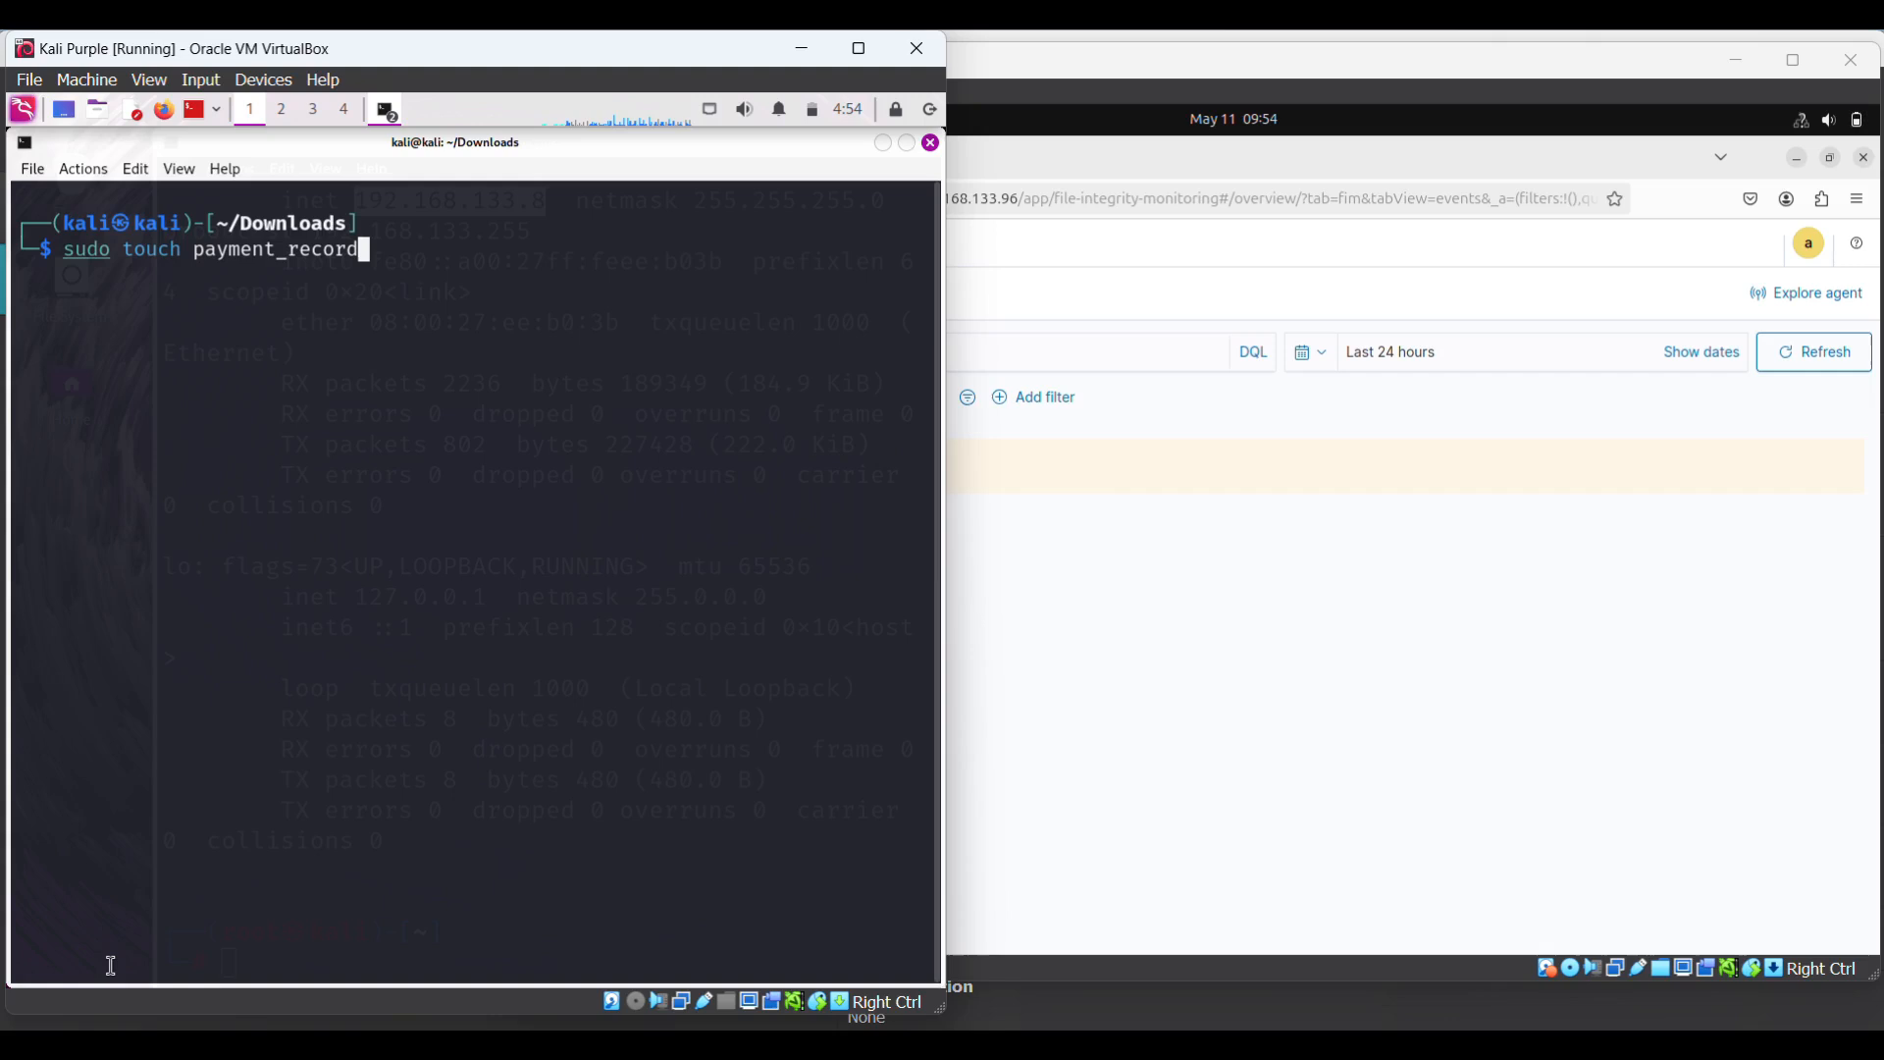
{"action": "type", "text": ".txt"}
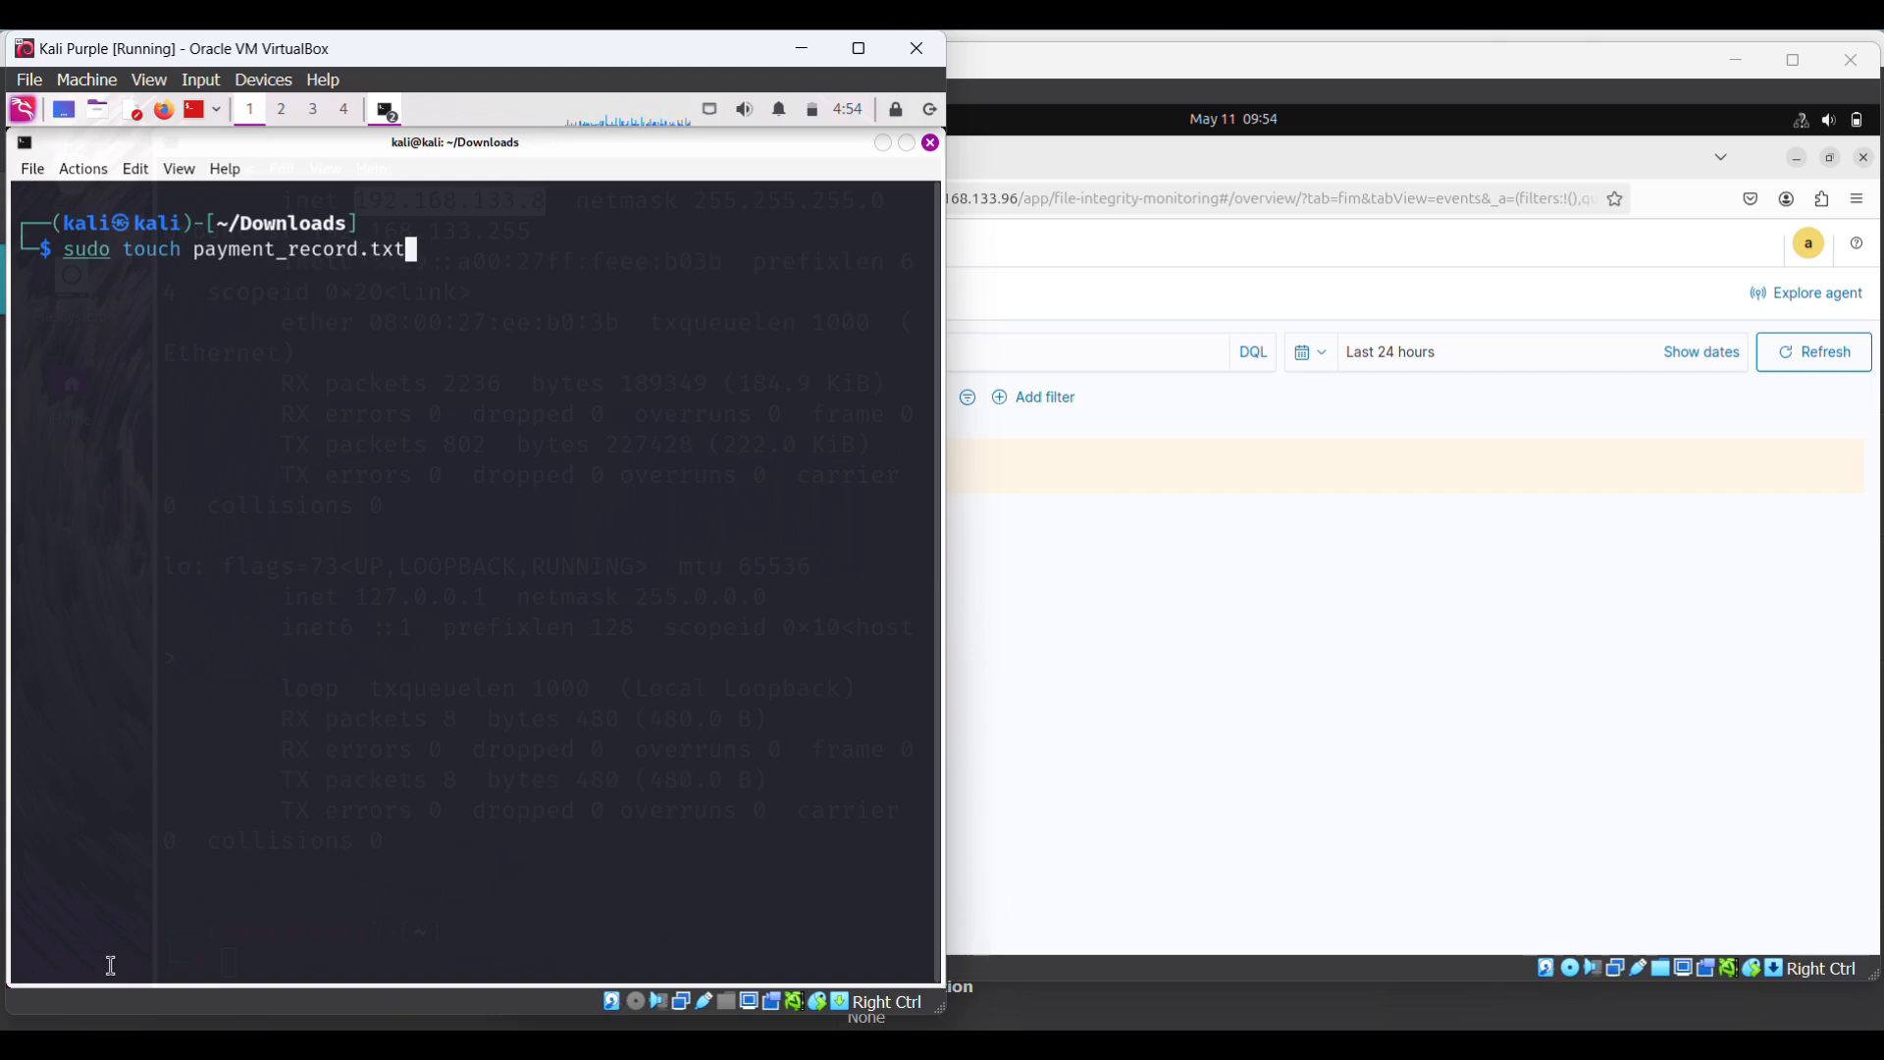
{"action": "key", "text": "Return"}
- Open payment_record.txt in nano with sudo, using Tab completion for the name
{"action": "type", "text": "sudo nan"}
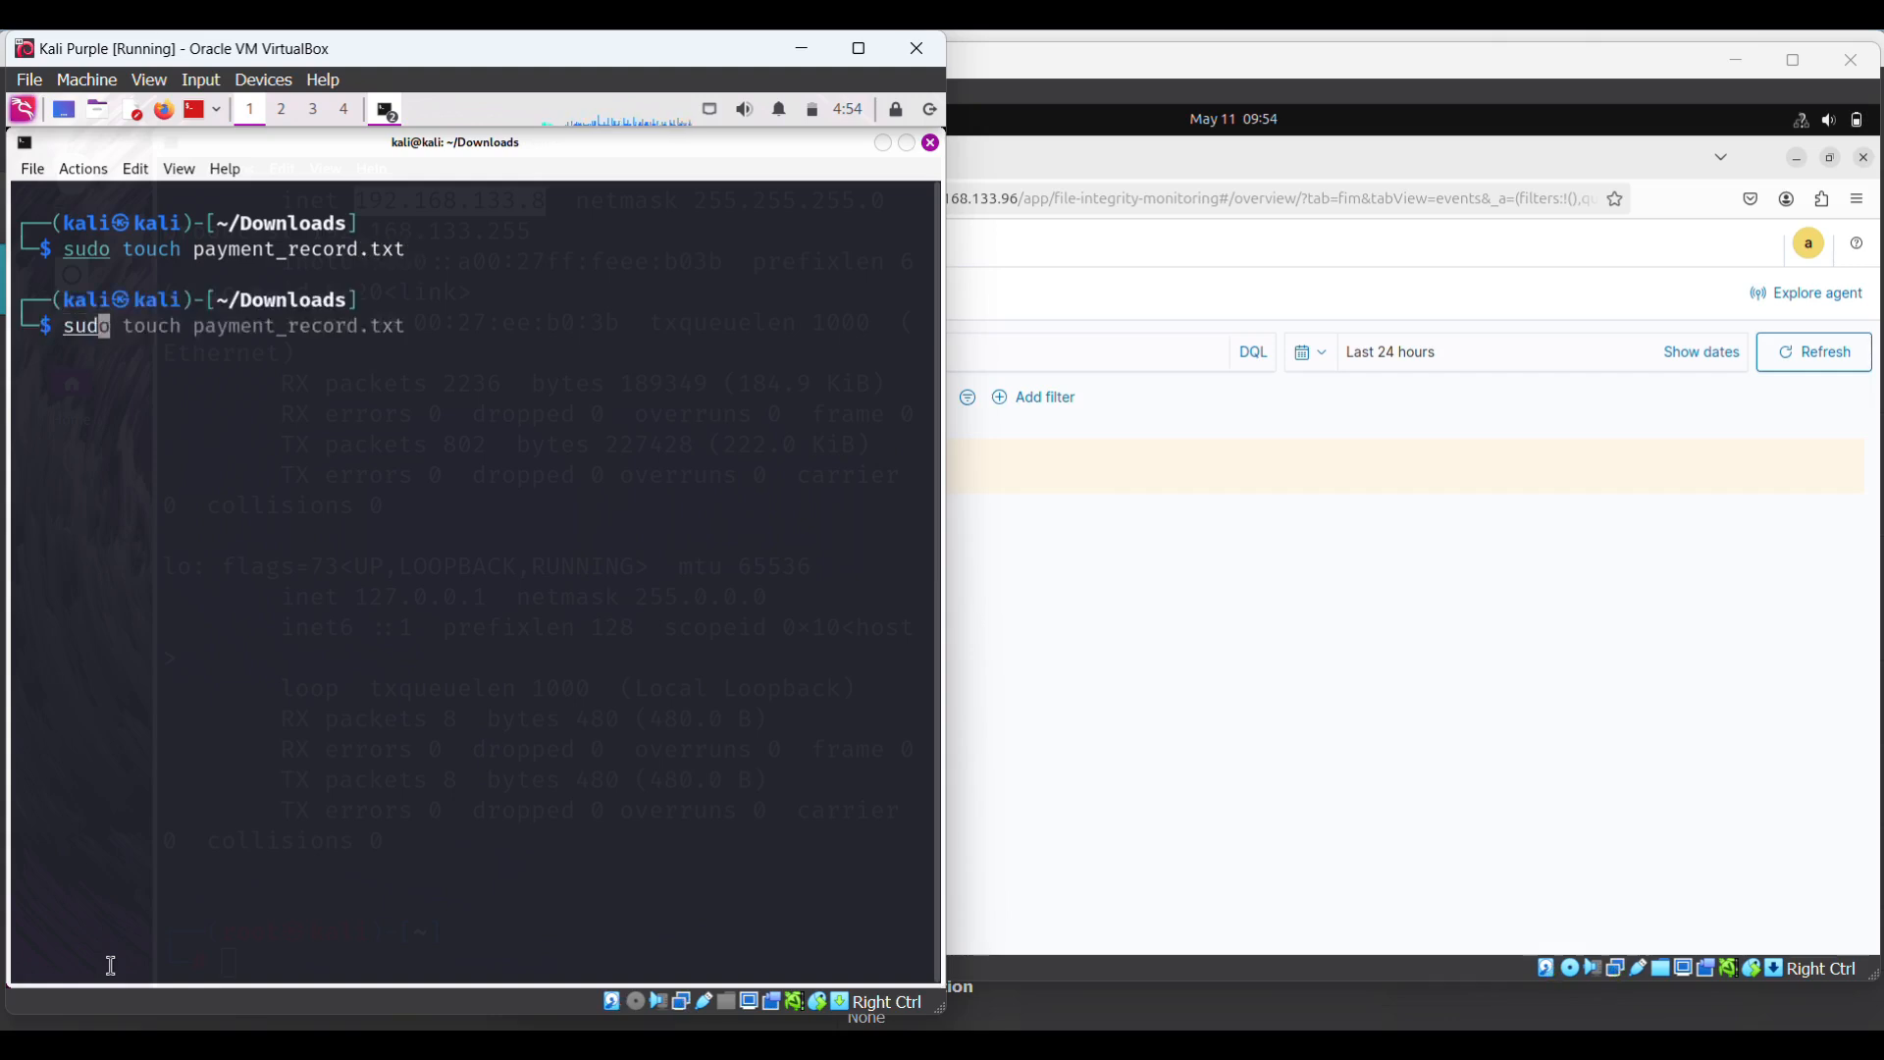
{"action": "type", "text": "o"}
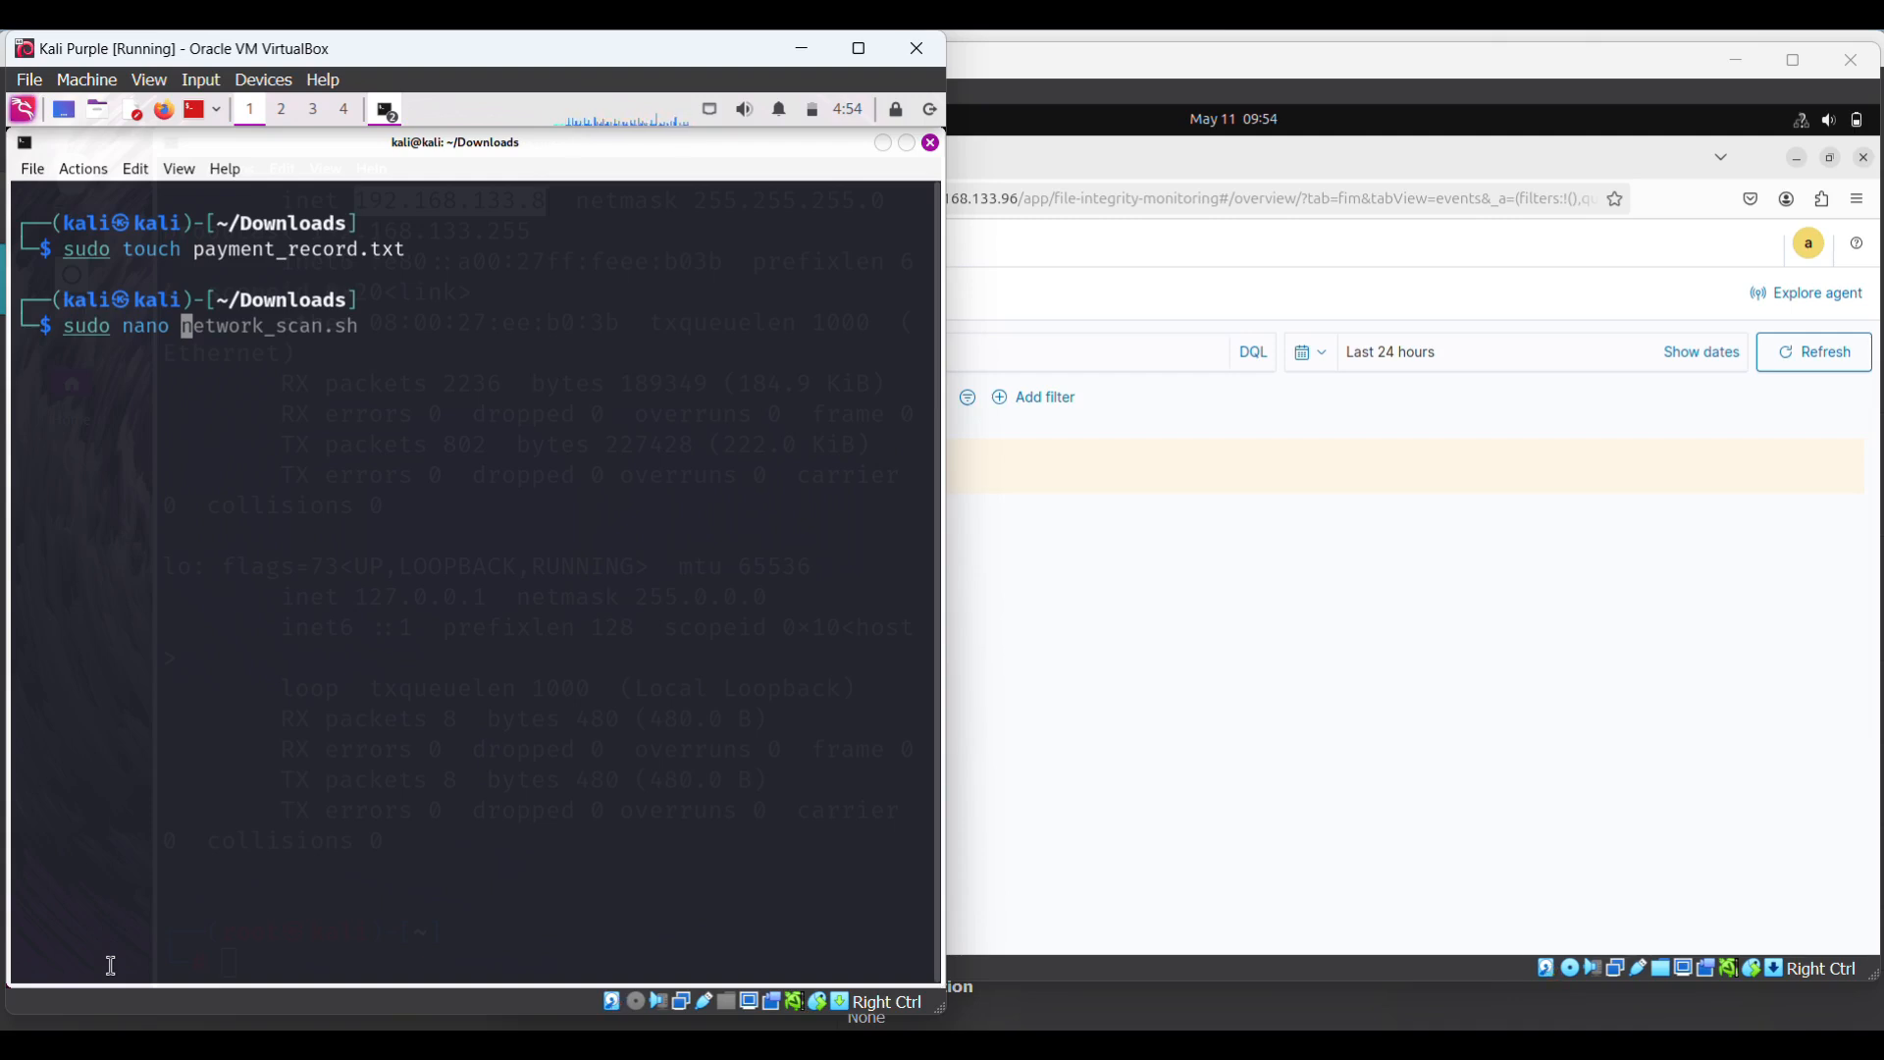
{"action": "type", "text": "pa"}
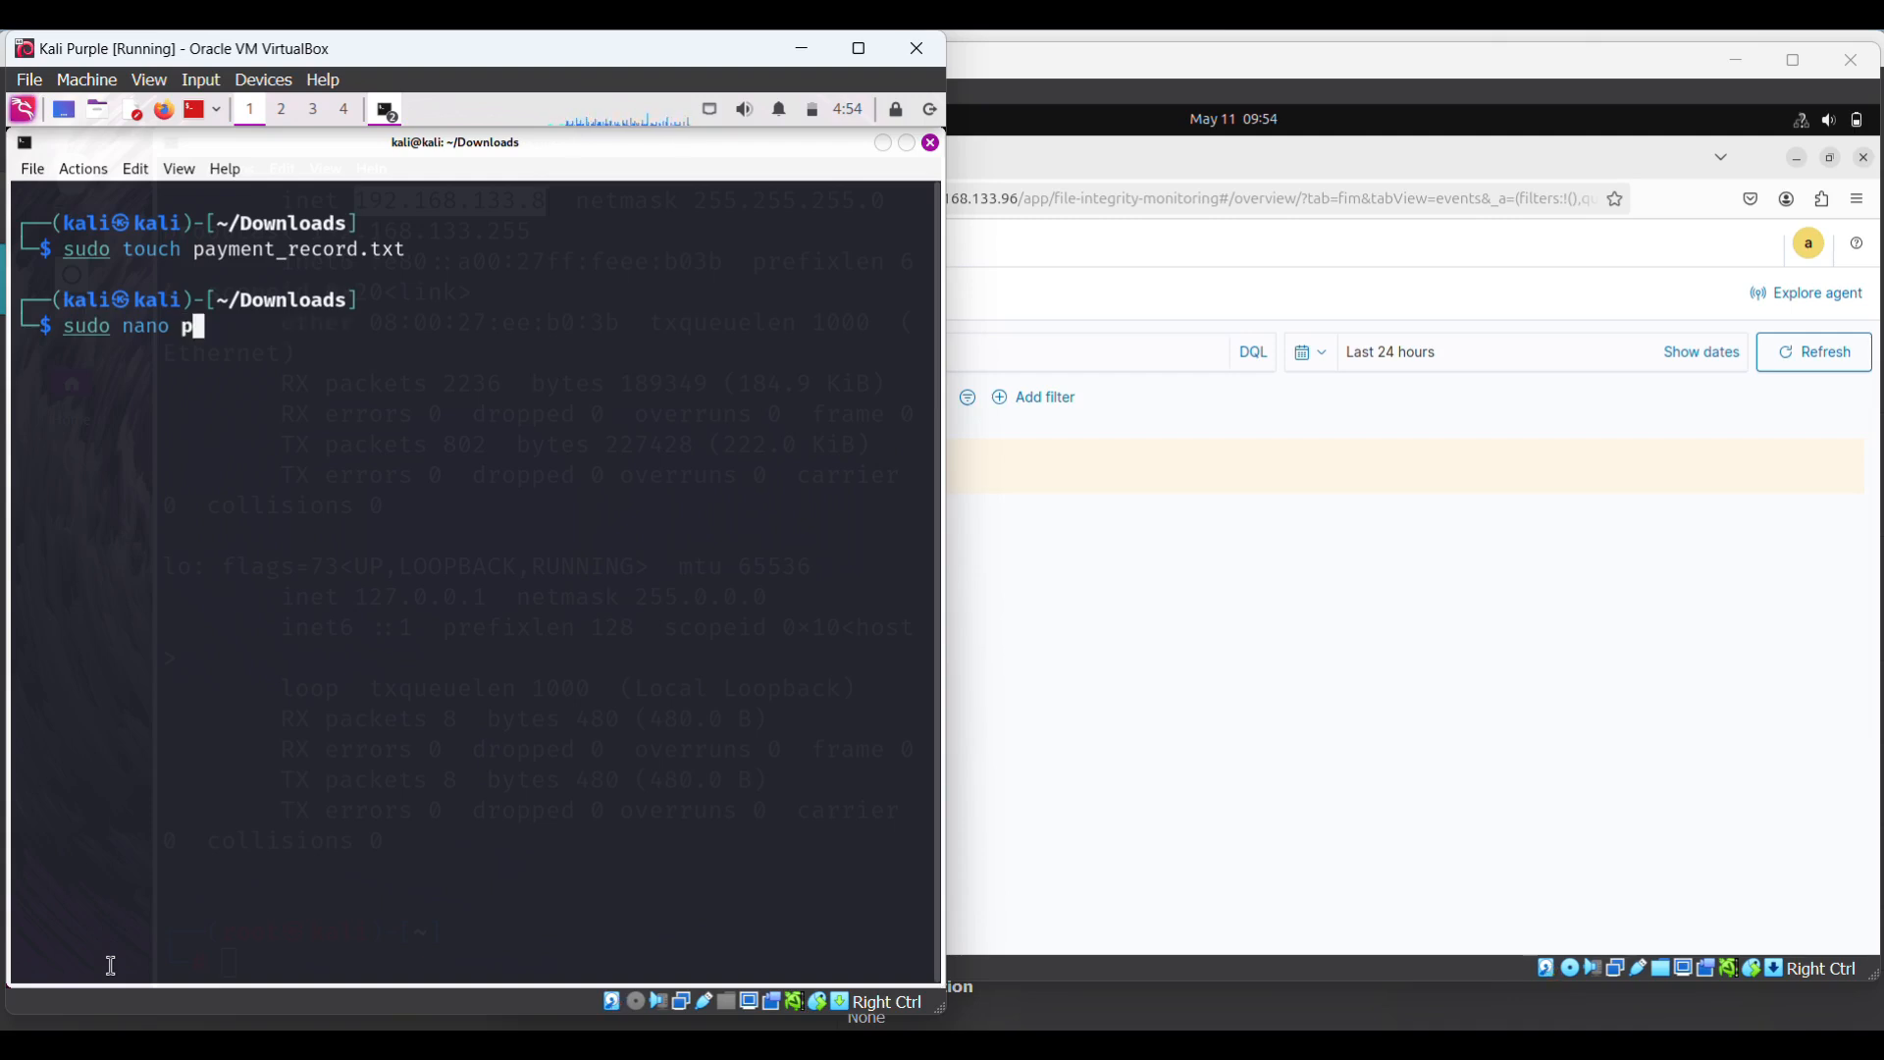
{"action": "key", "text": "Tab"}
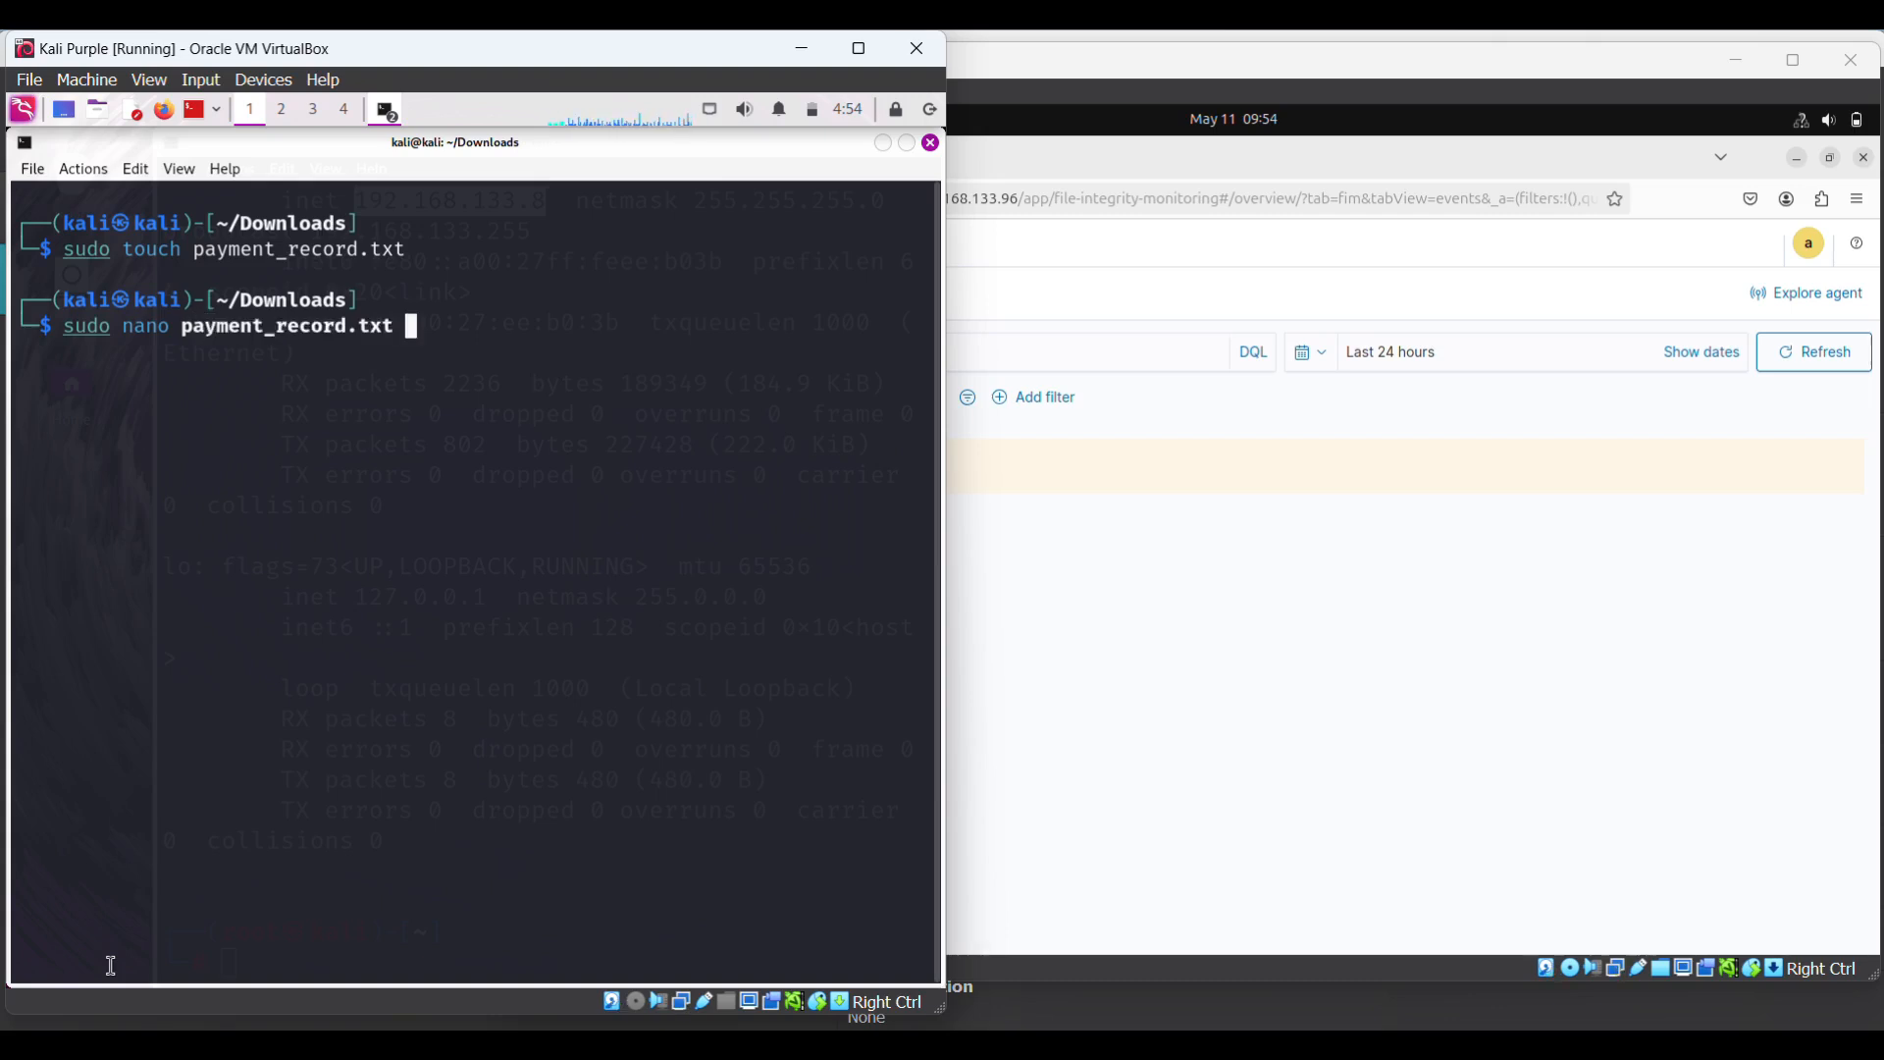
{"action": "key", "text": "Return"}
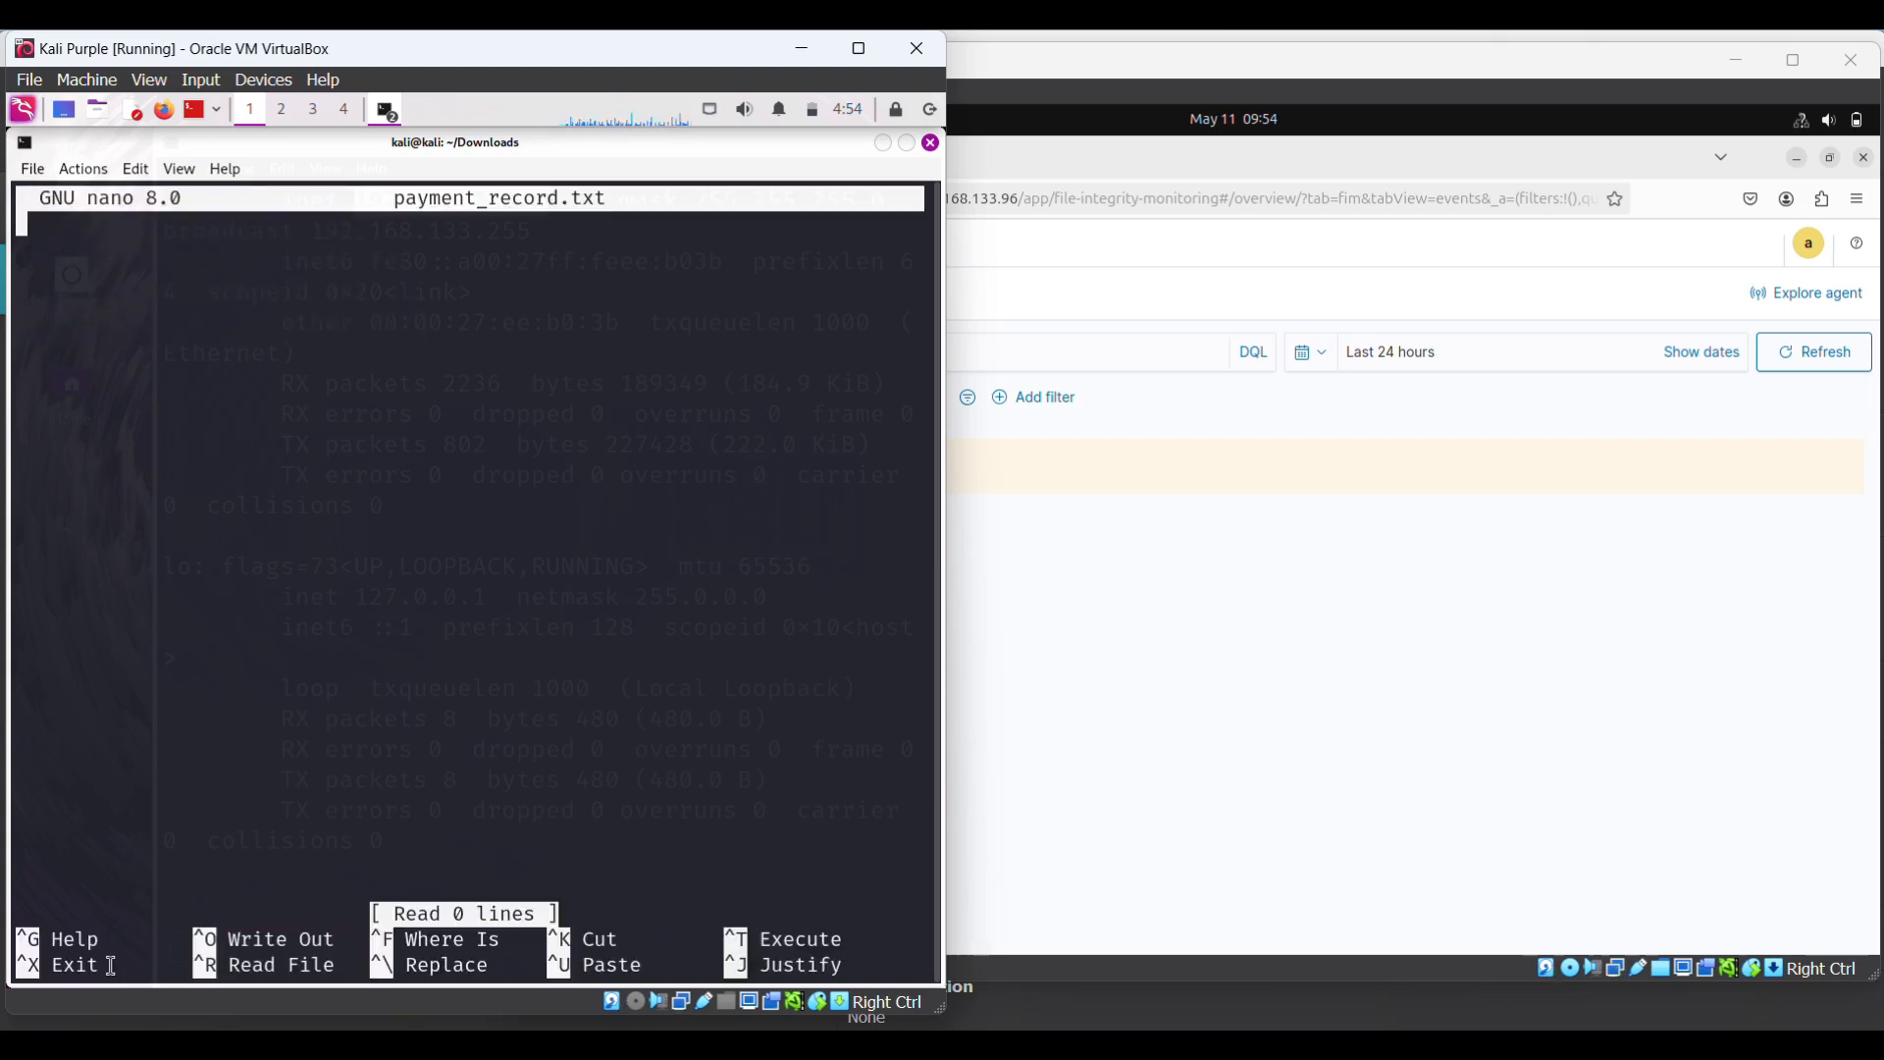
- Write two lines of sample names with phone numbers into payment_record.txt, save, and exit nano
{"action": "type", "text": "Te"}
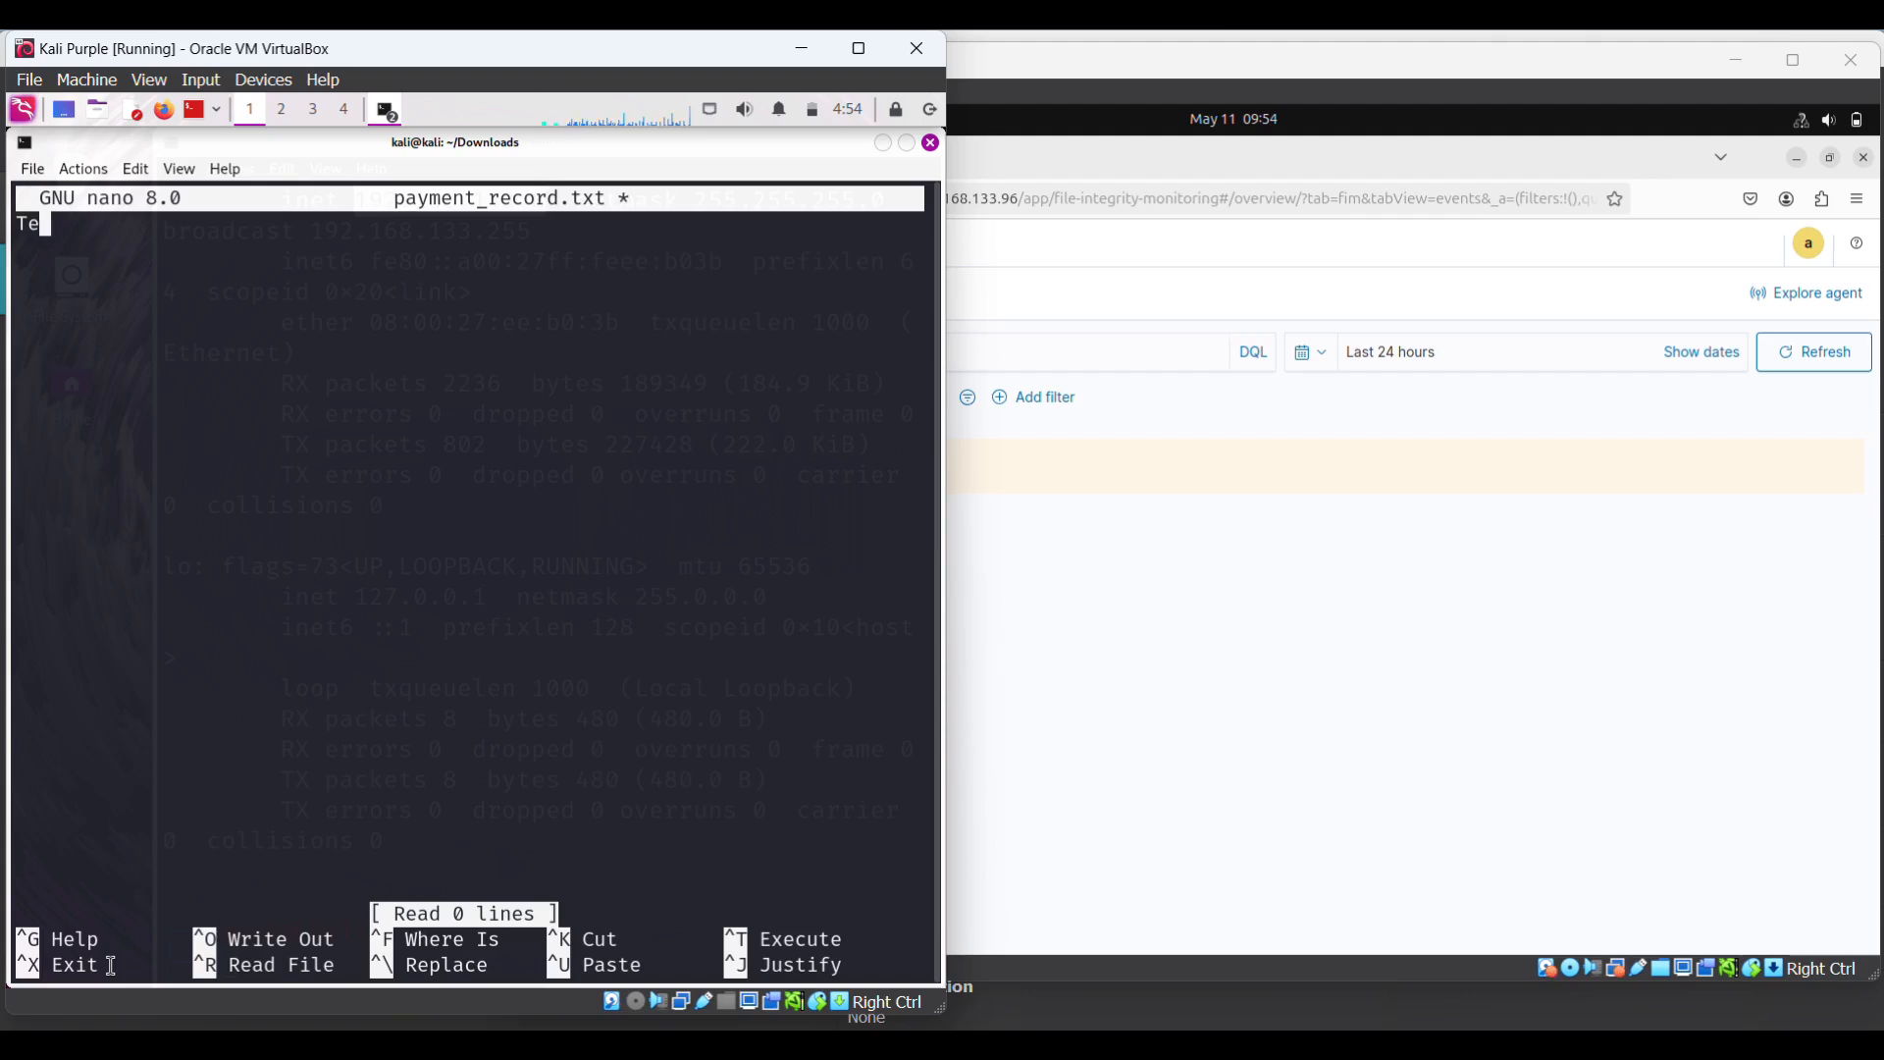
{"action": "type", "text": "chWithKazim "}
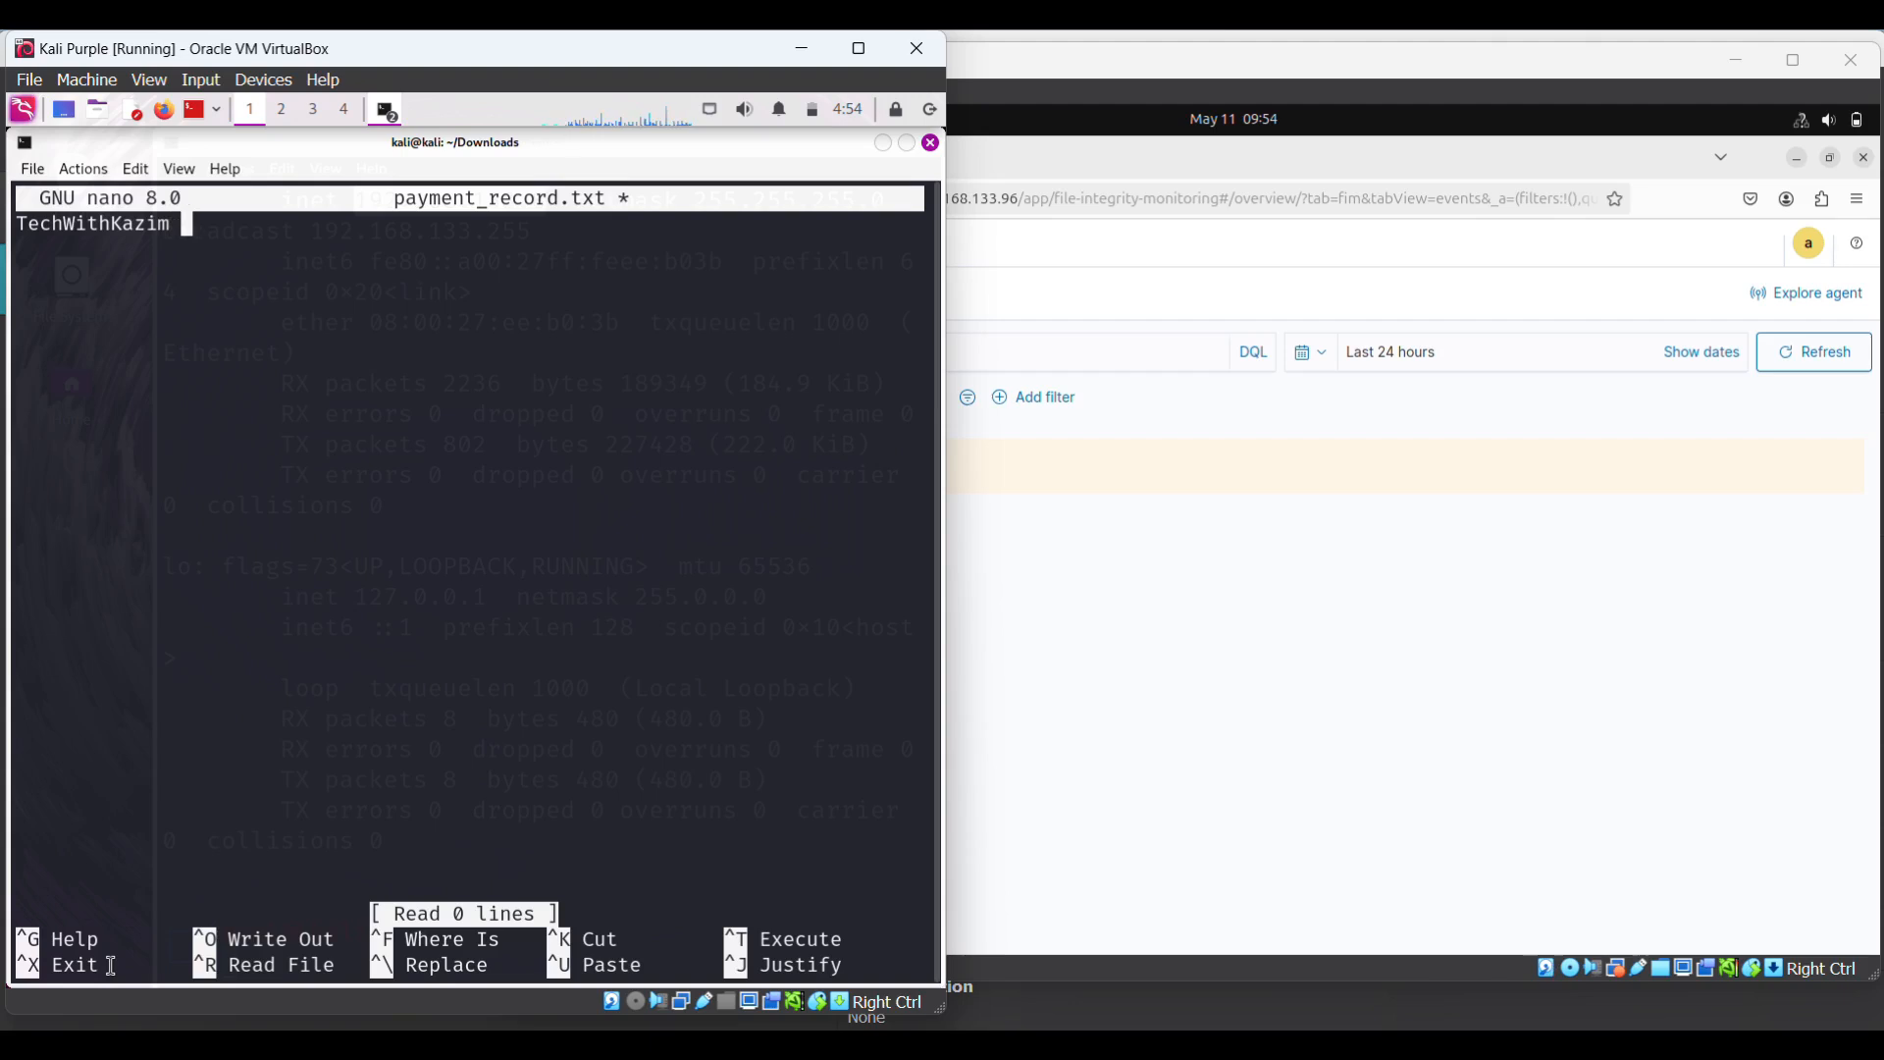
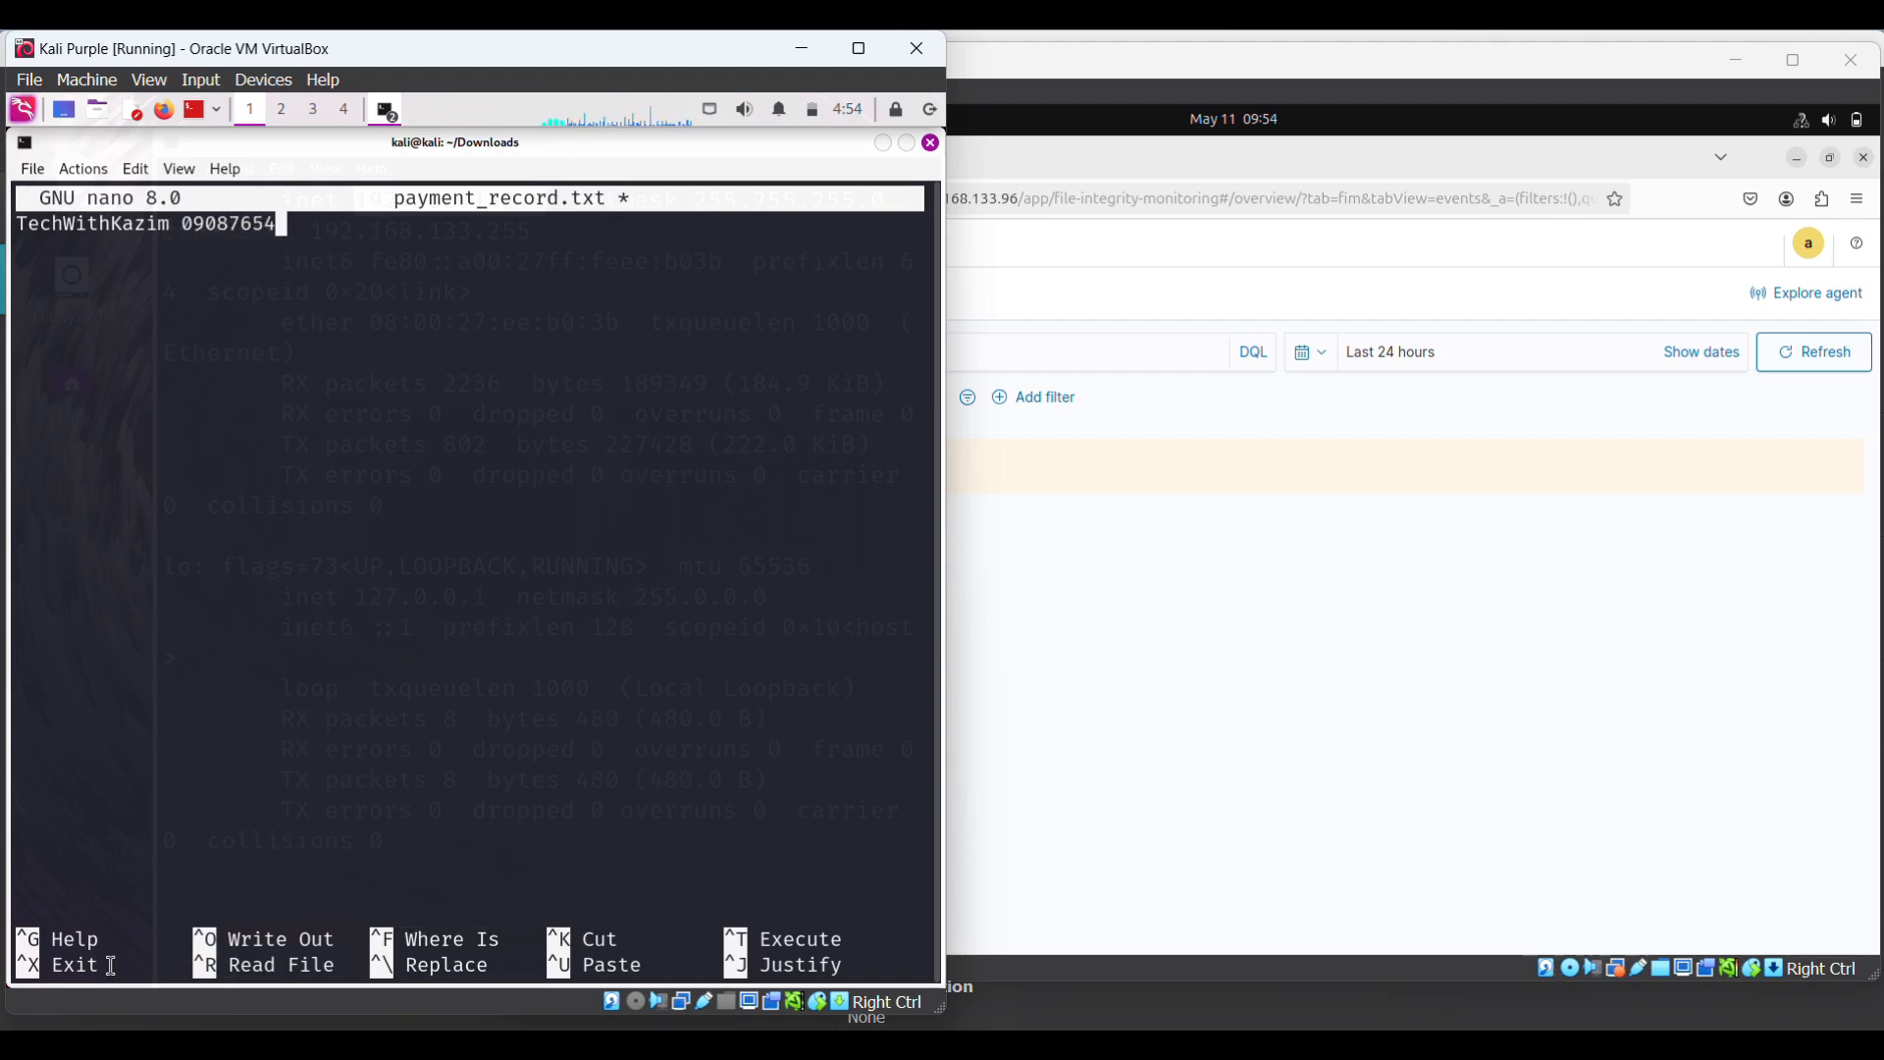
{"action": "key", "text": "Return"}
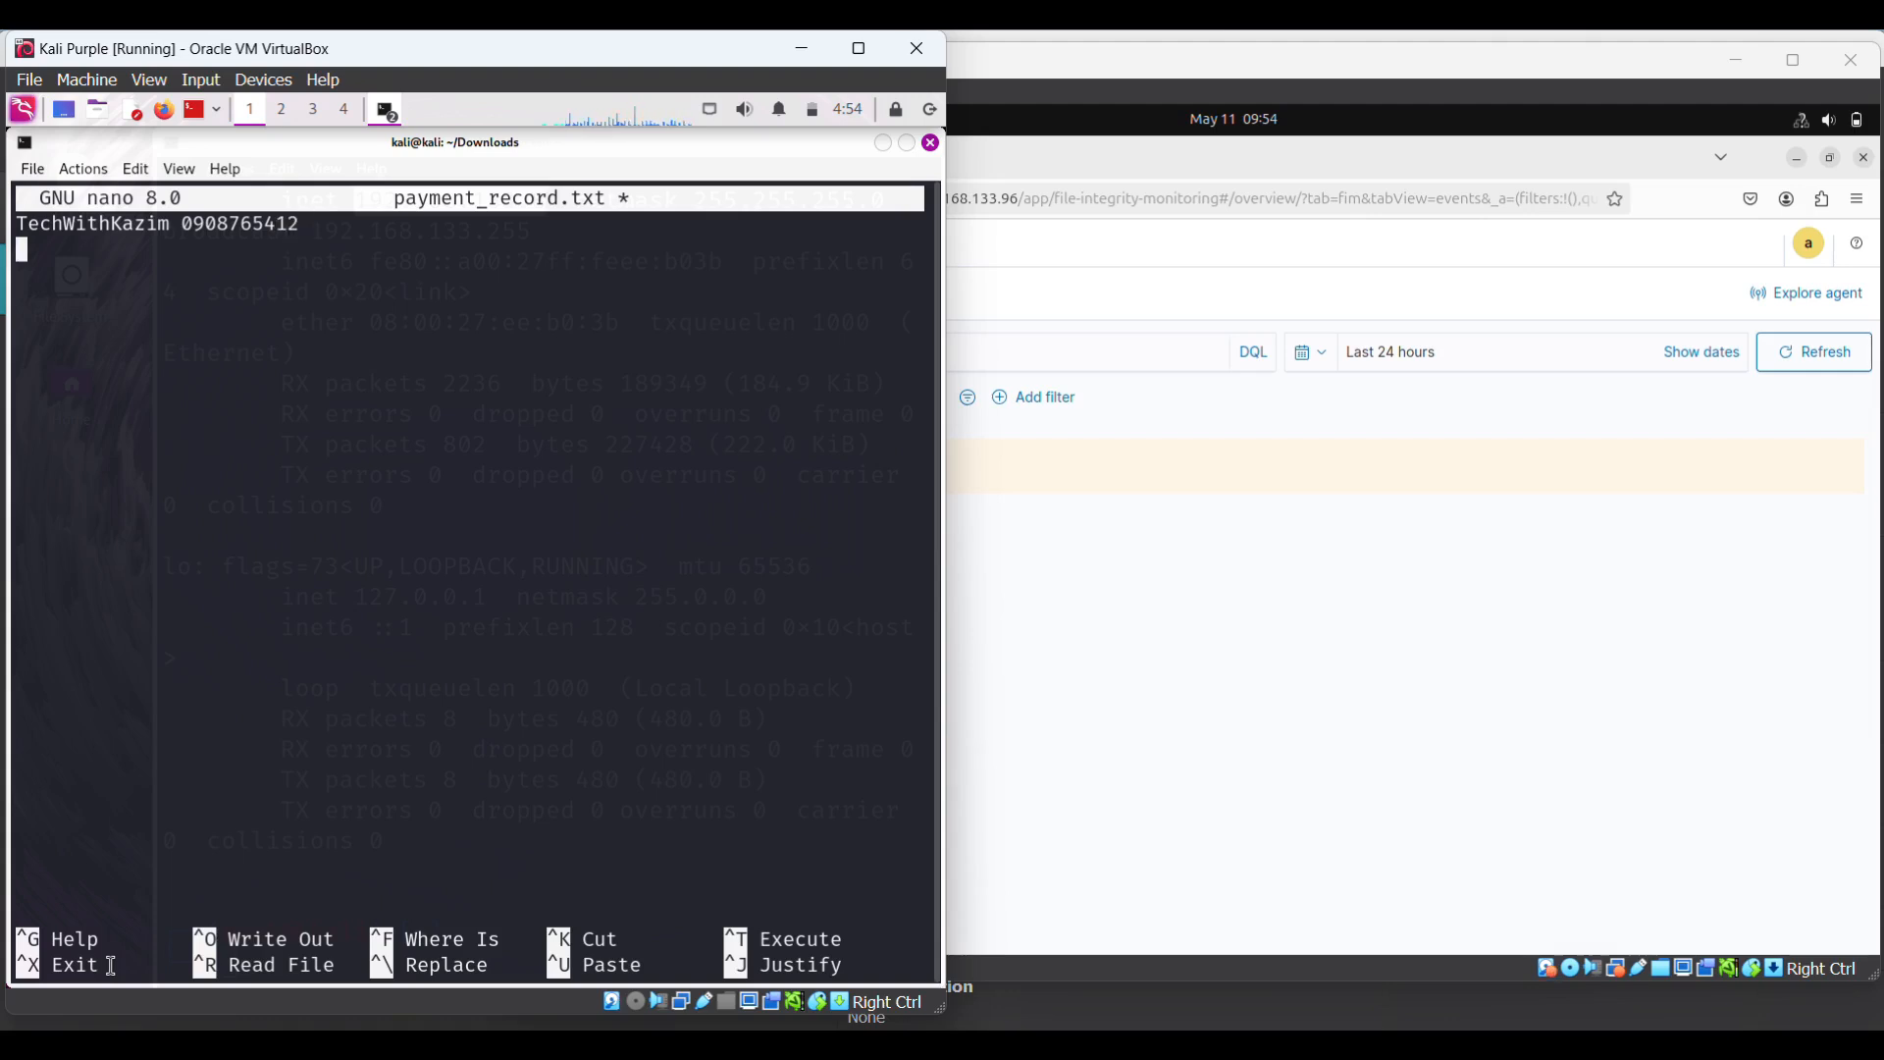
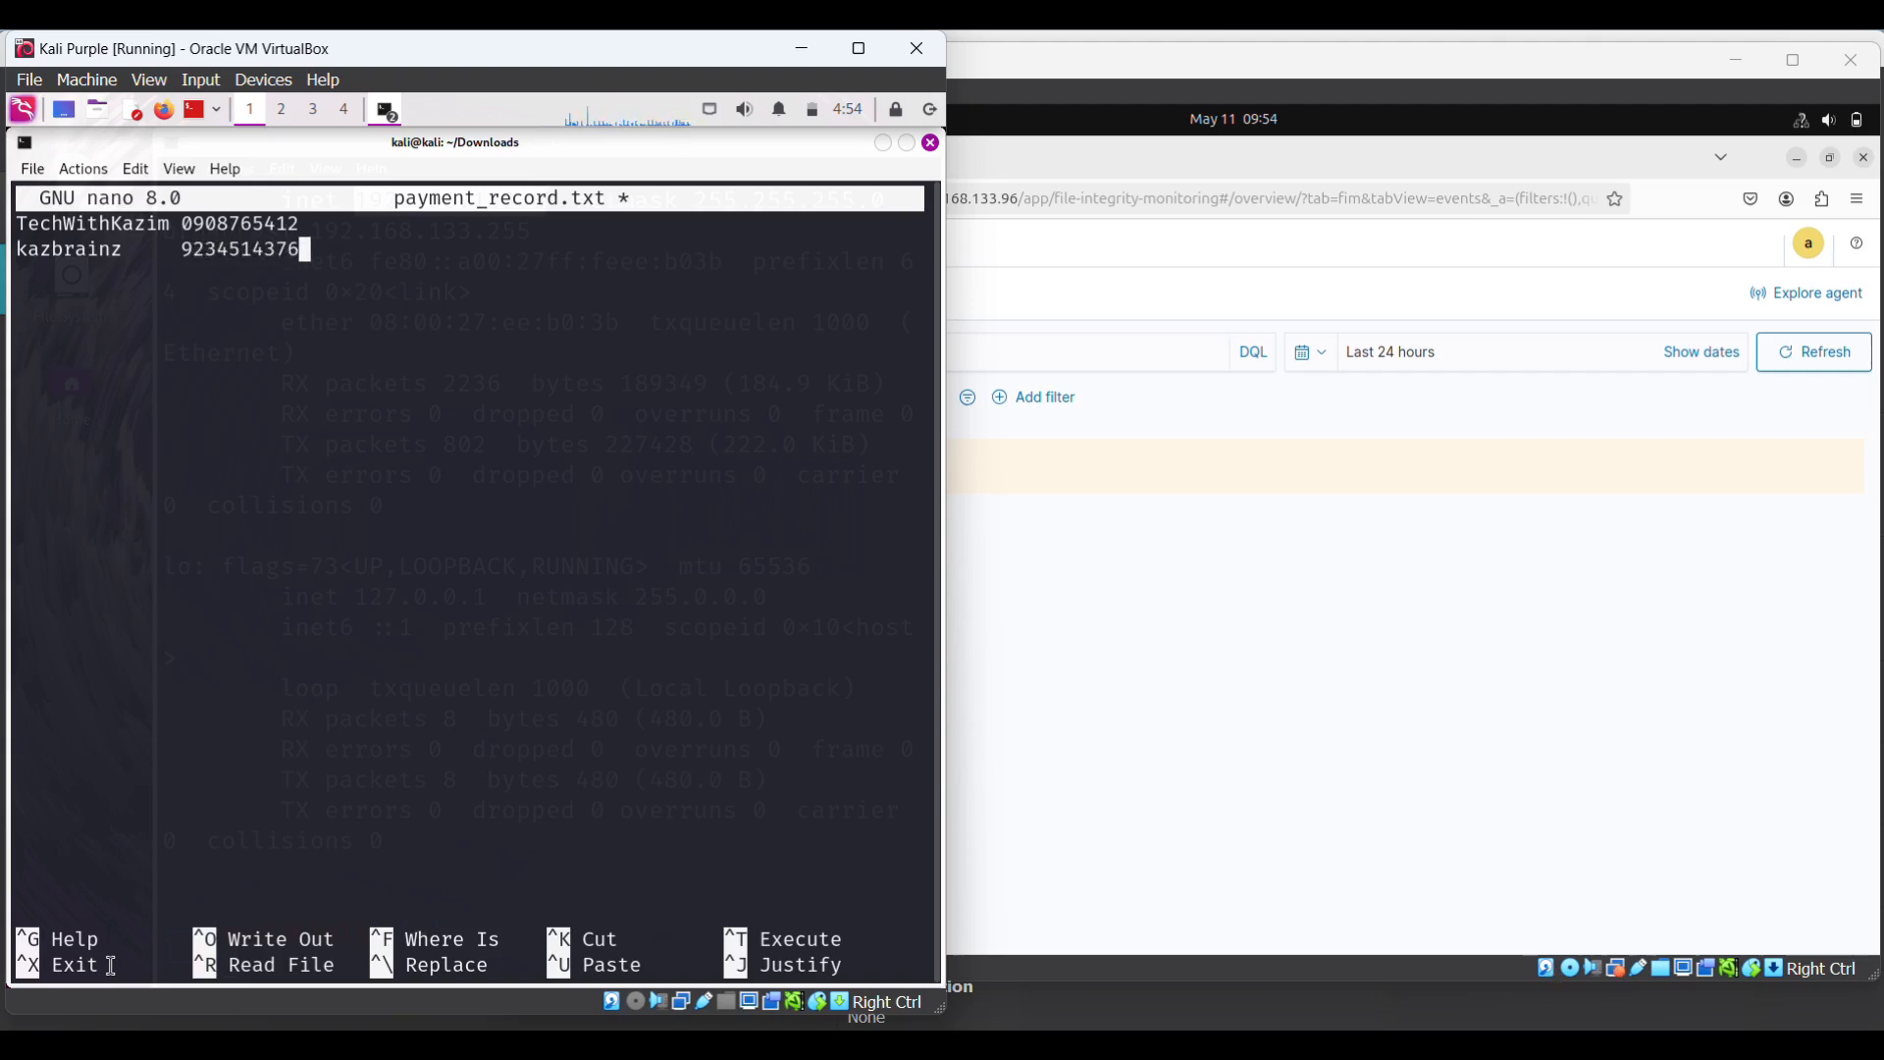
{"action": "key", "text": "ctrl+o"}
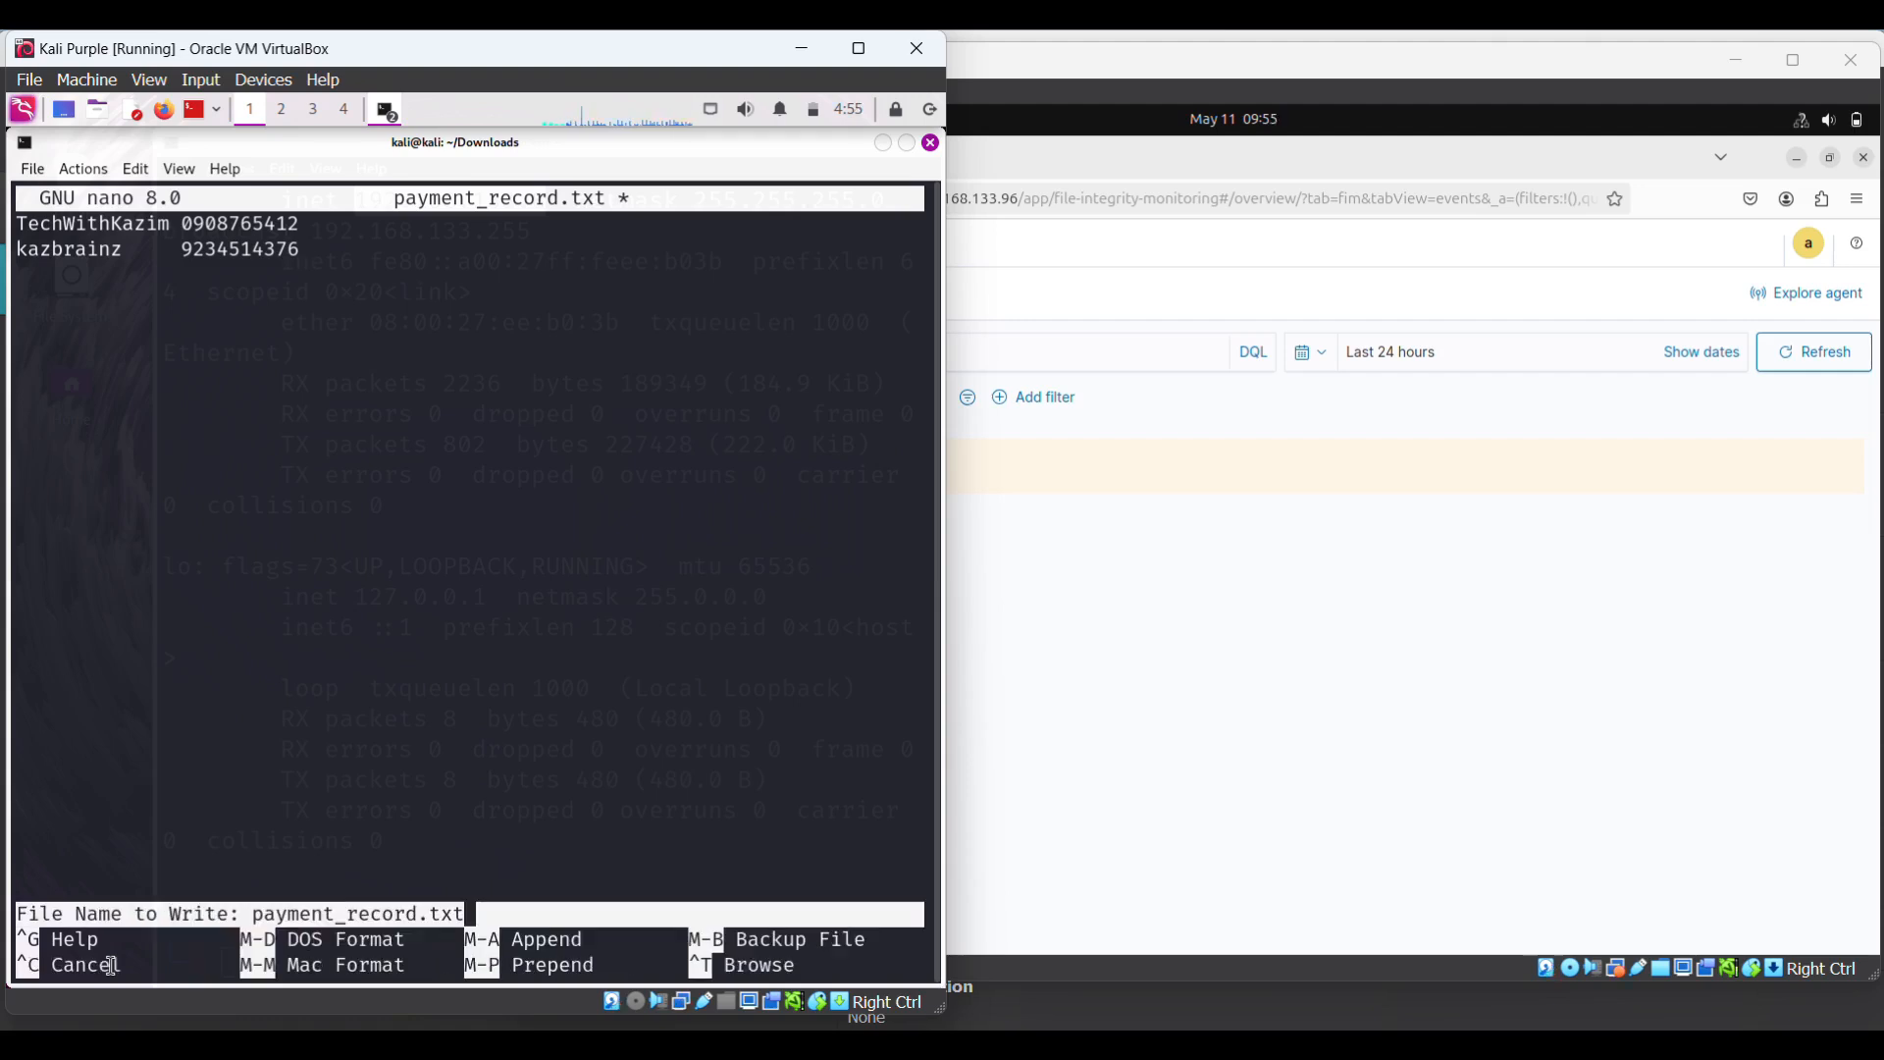
{"action": "key", "text": "Return"}
{"action": "key", "text": "ctrl+x"}
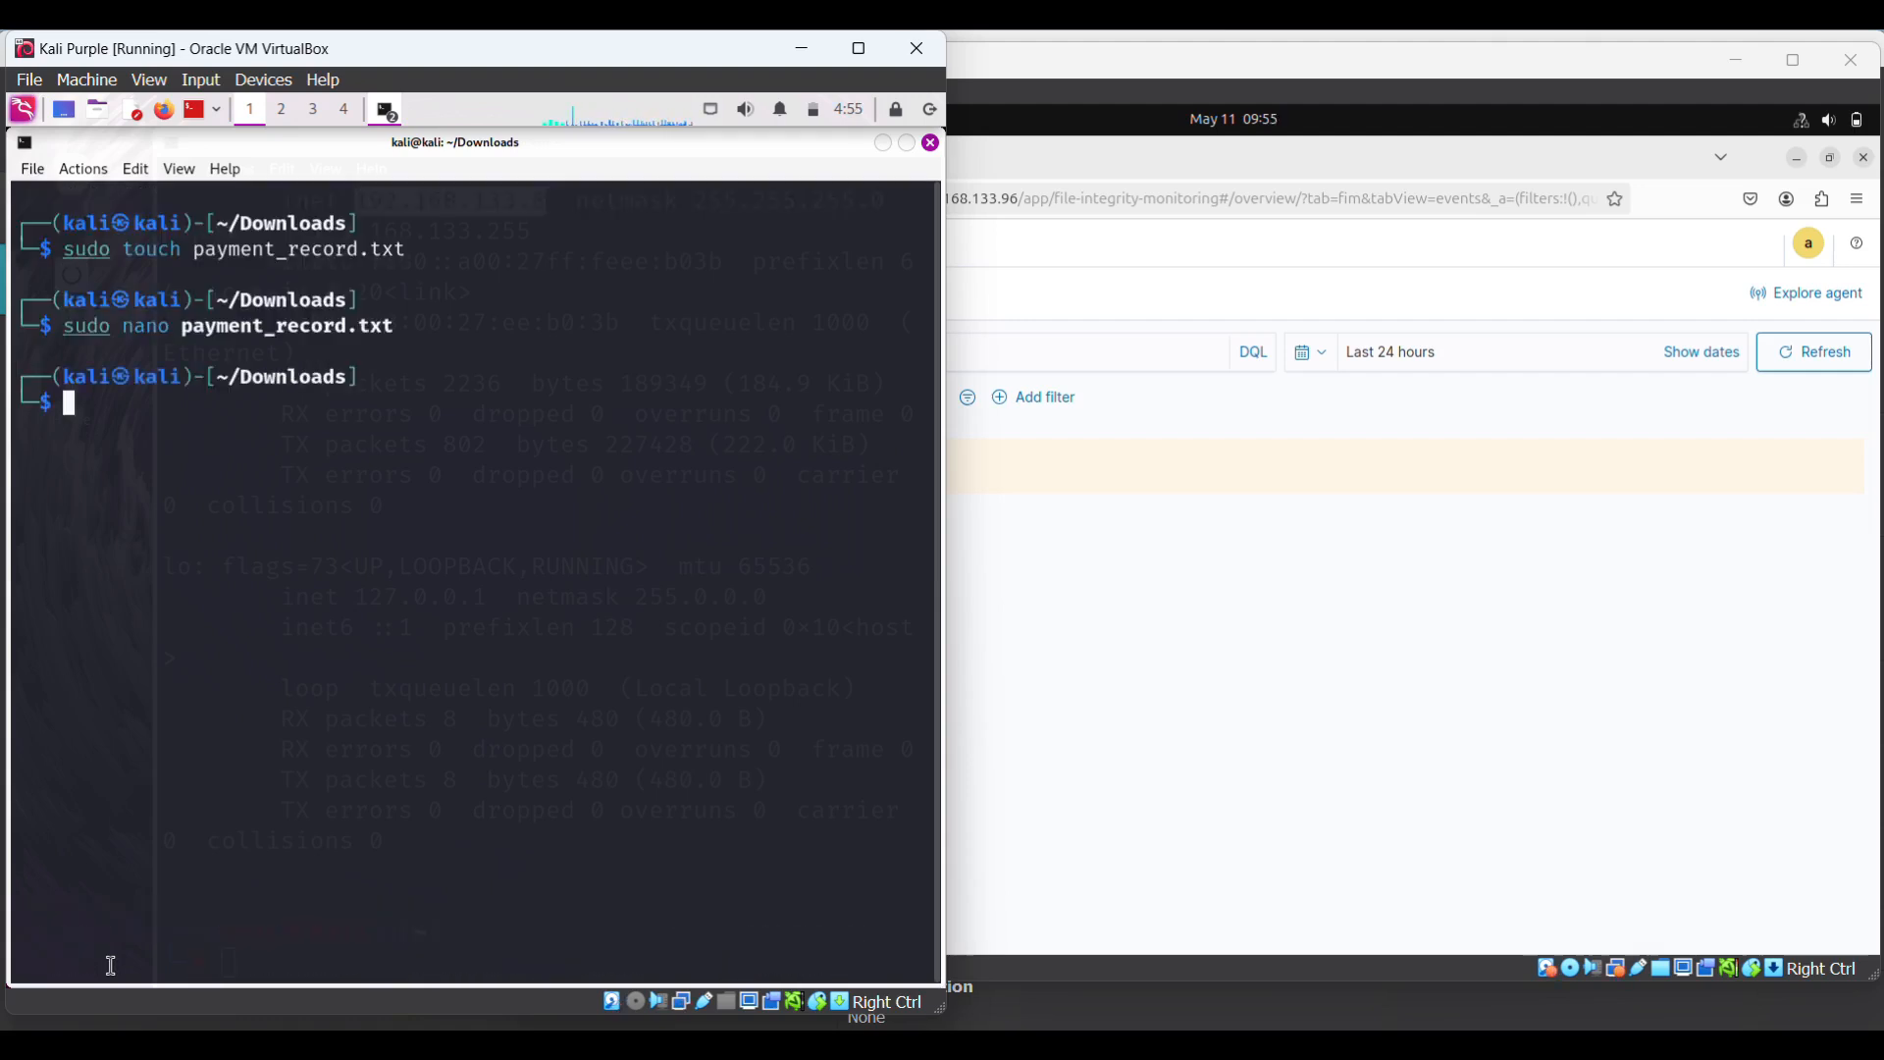
- Display the two records in payment_record.txt with cat
{"action": "type", "text": "cat pay"}
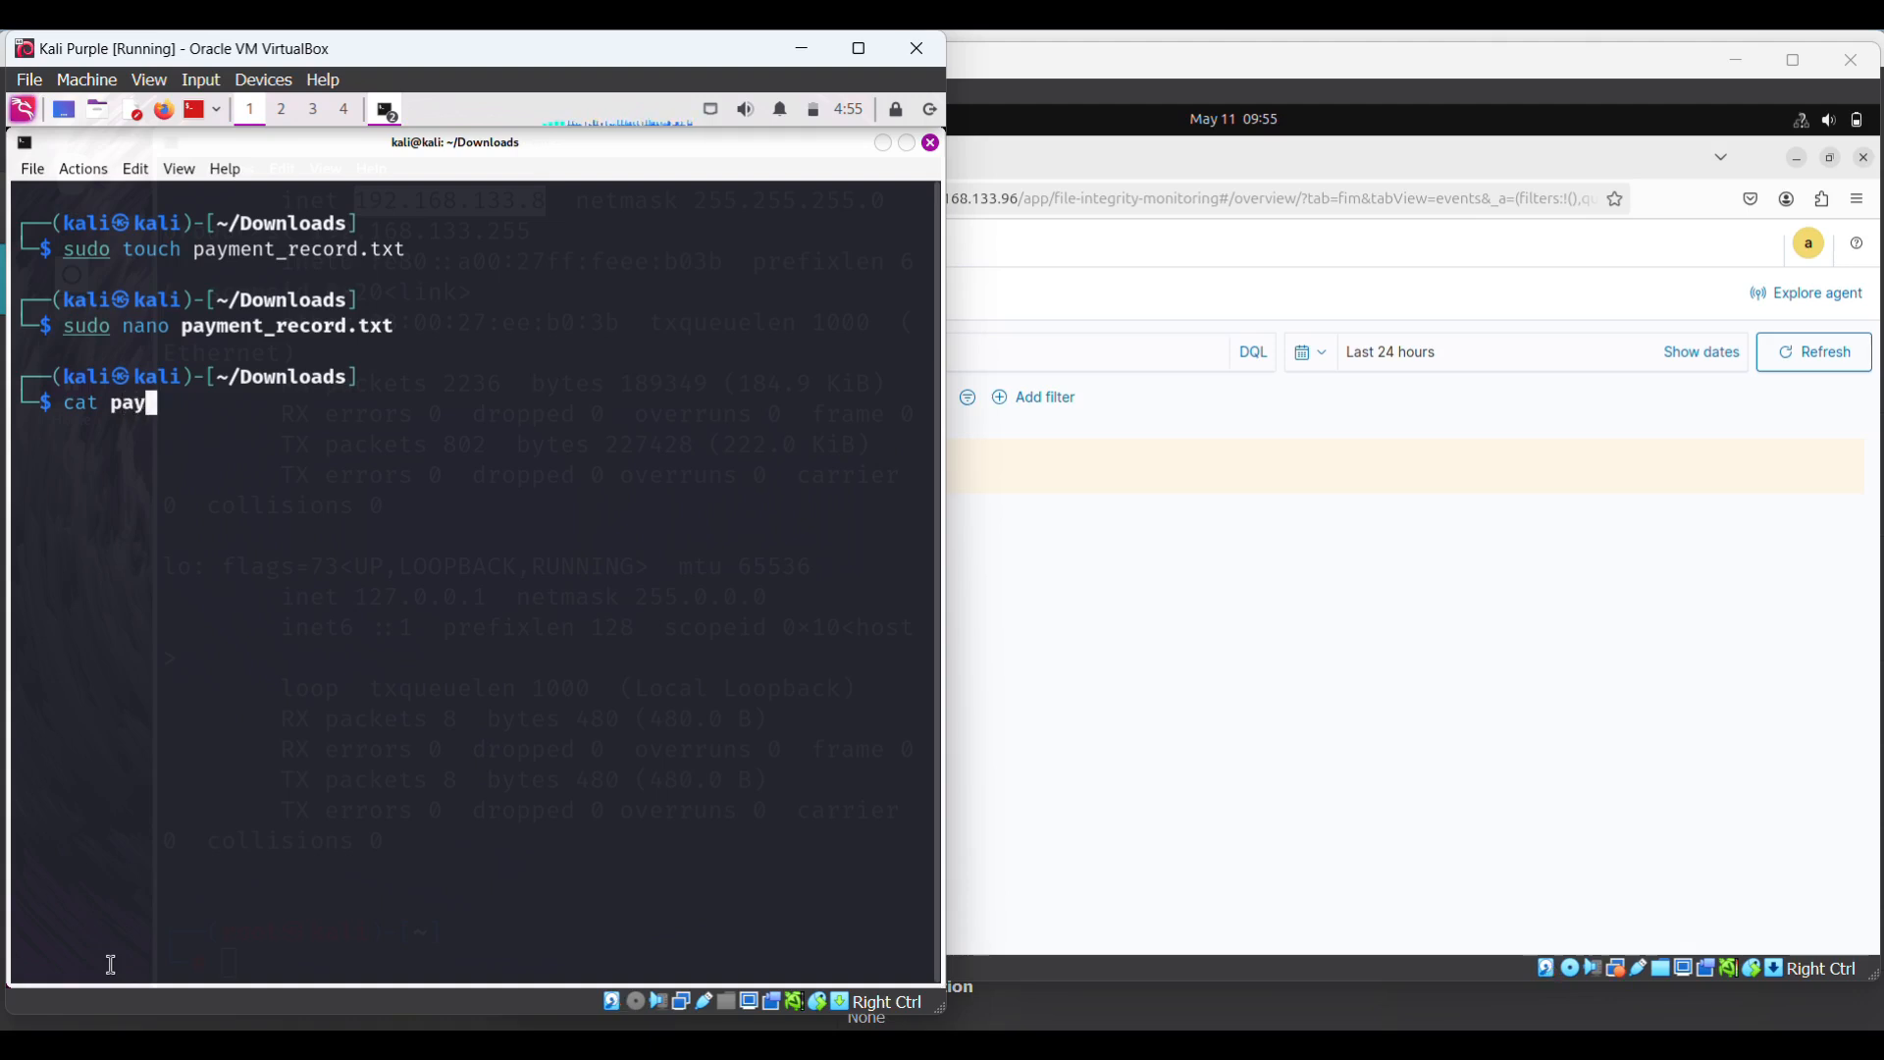
{"action": "key", "text": "Tab"}
{"action": "key", "text": "Return"}
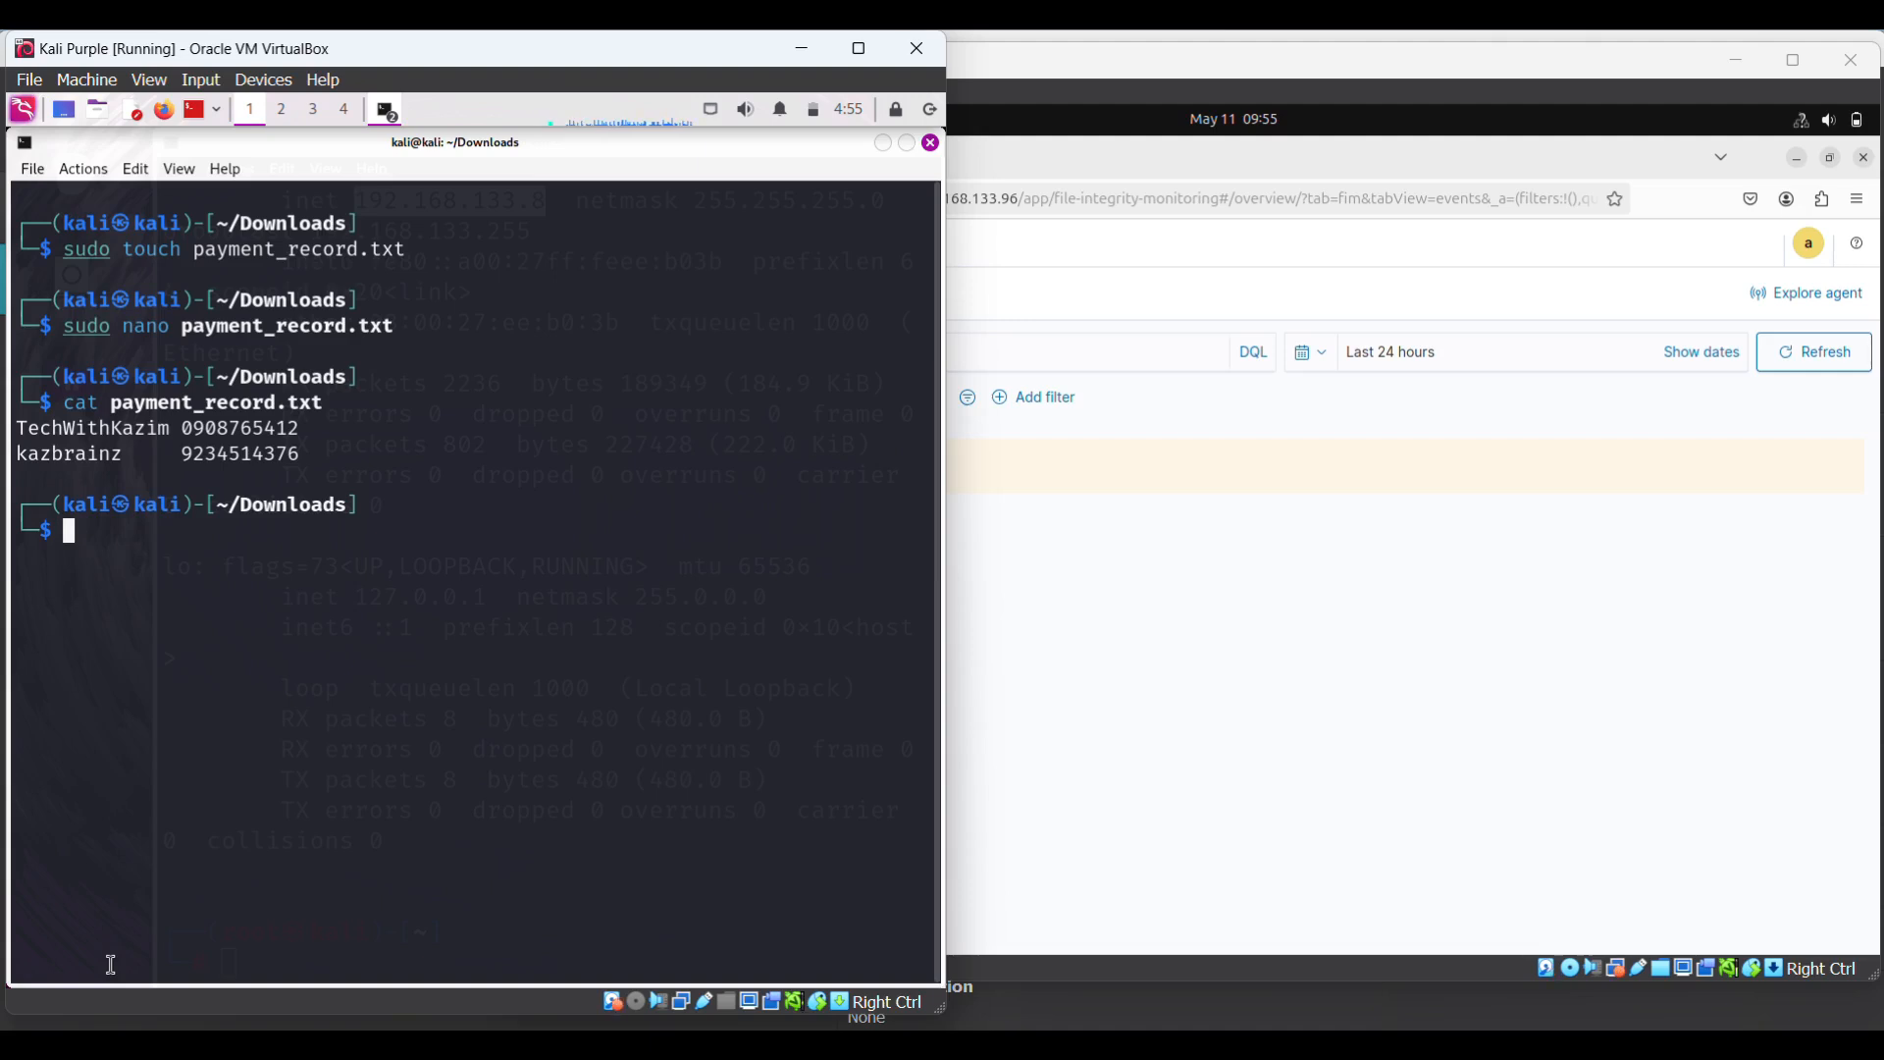
- Print the working directory and select the /home/kali/Downloads path
{"action": "type", "text": "pwd"}
{"action": "key", "text": "Return"}
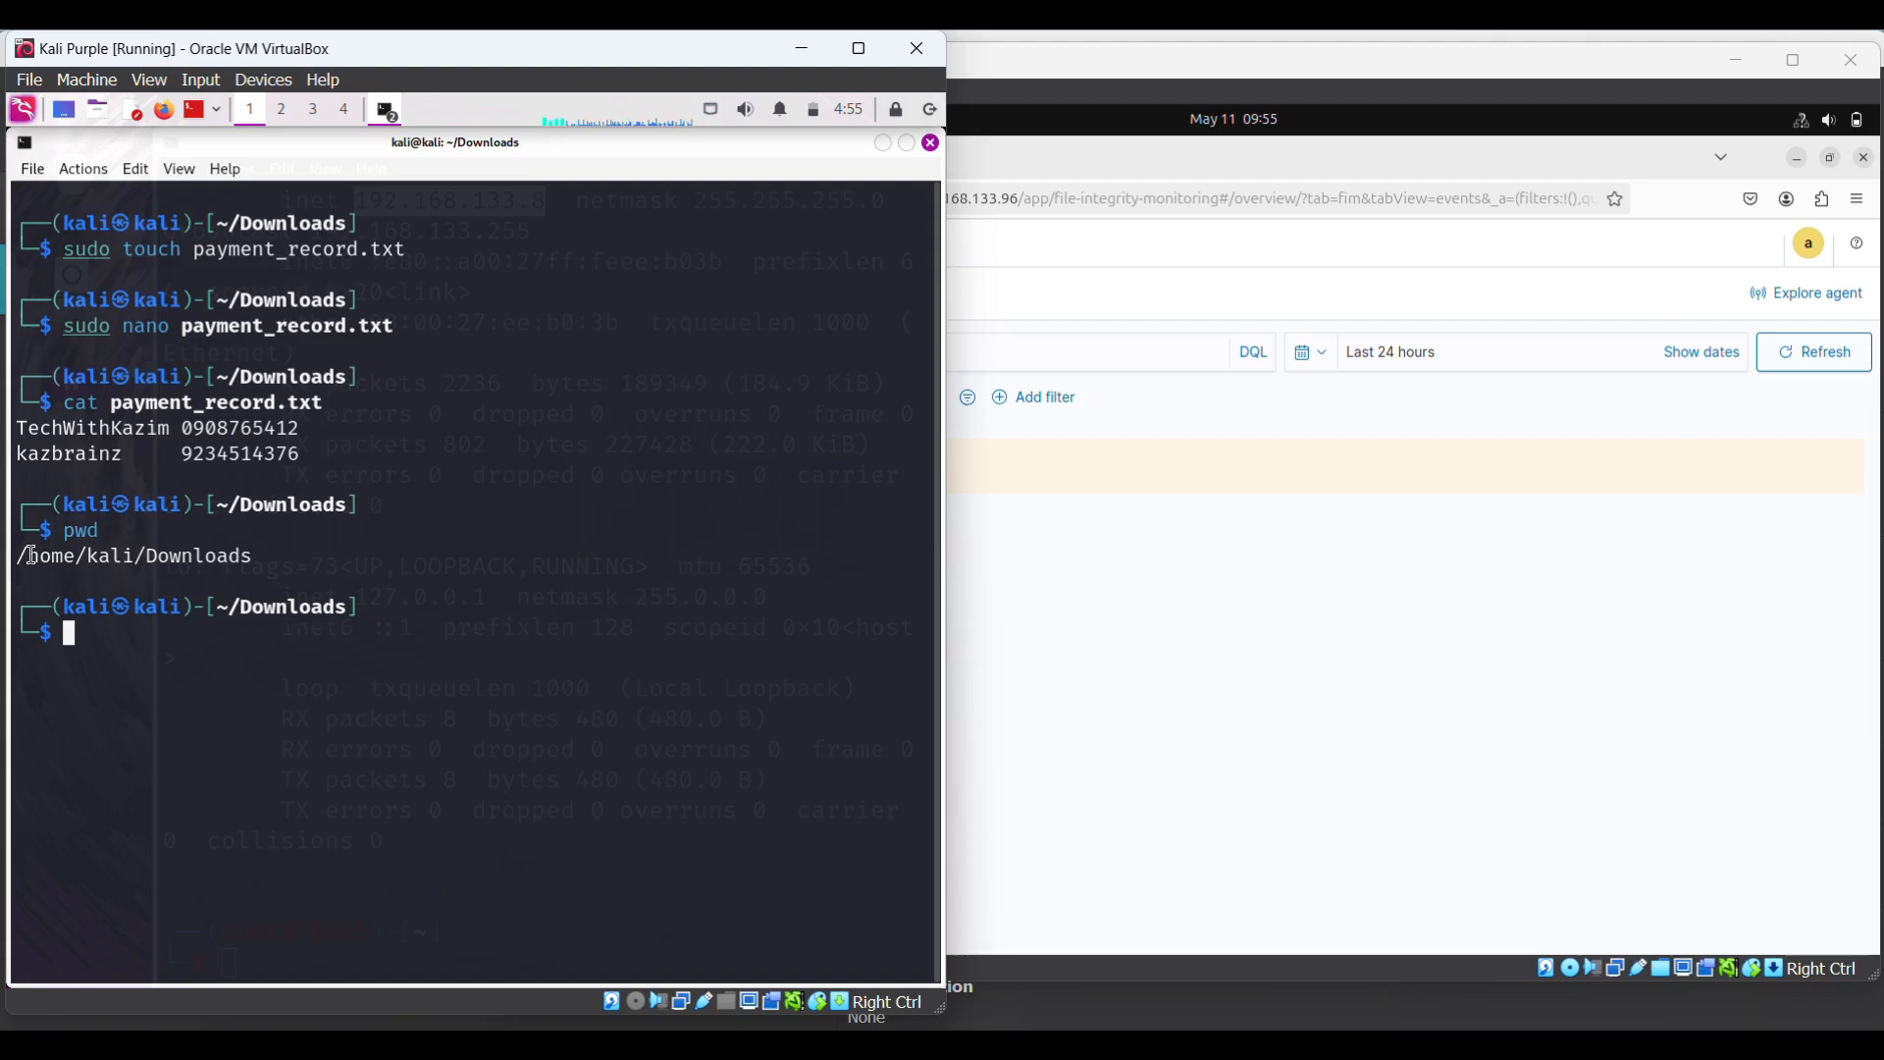
{"action": "left_click_drag", "start_coordinate": [25, 556], "coordinate": [255, 558]}
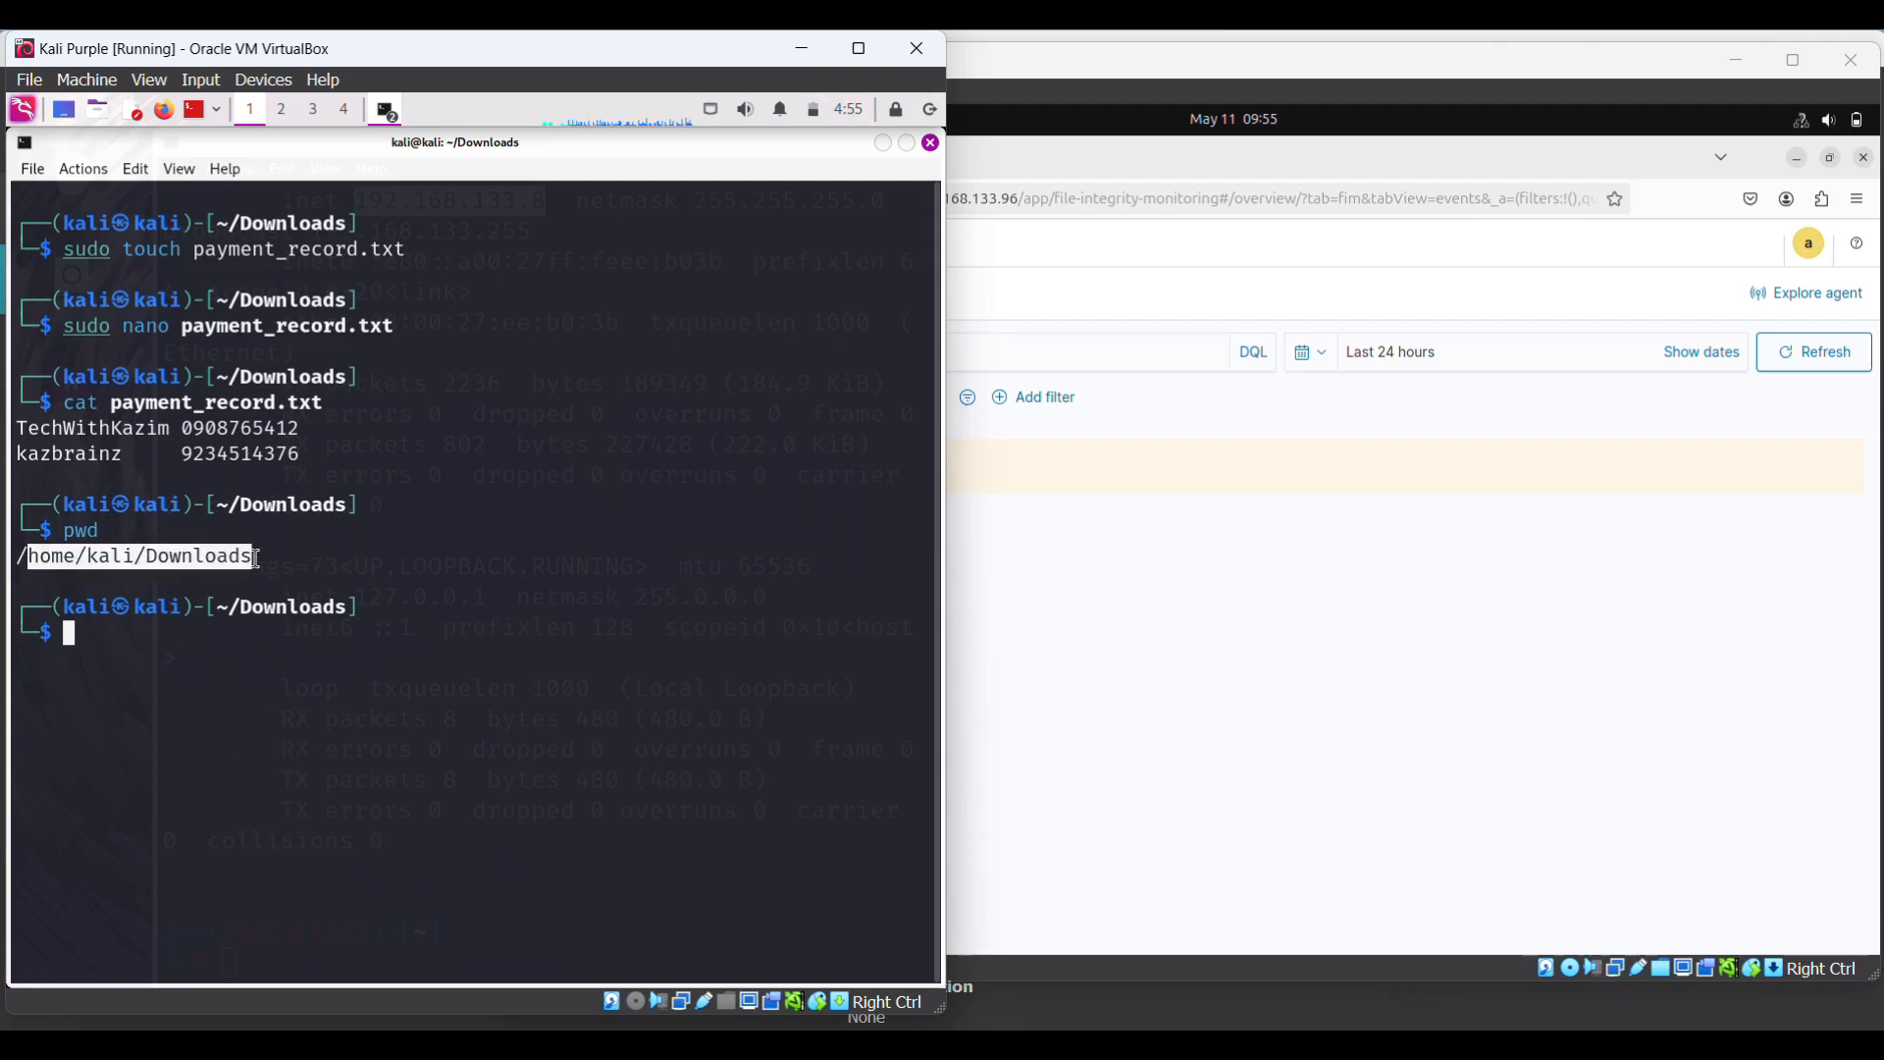
{"action": "left_click", "coordinate": [265, 508]}
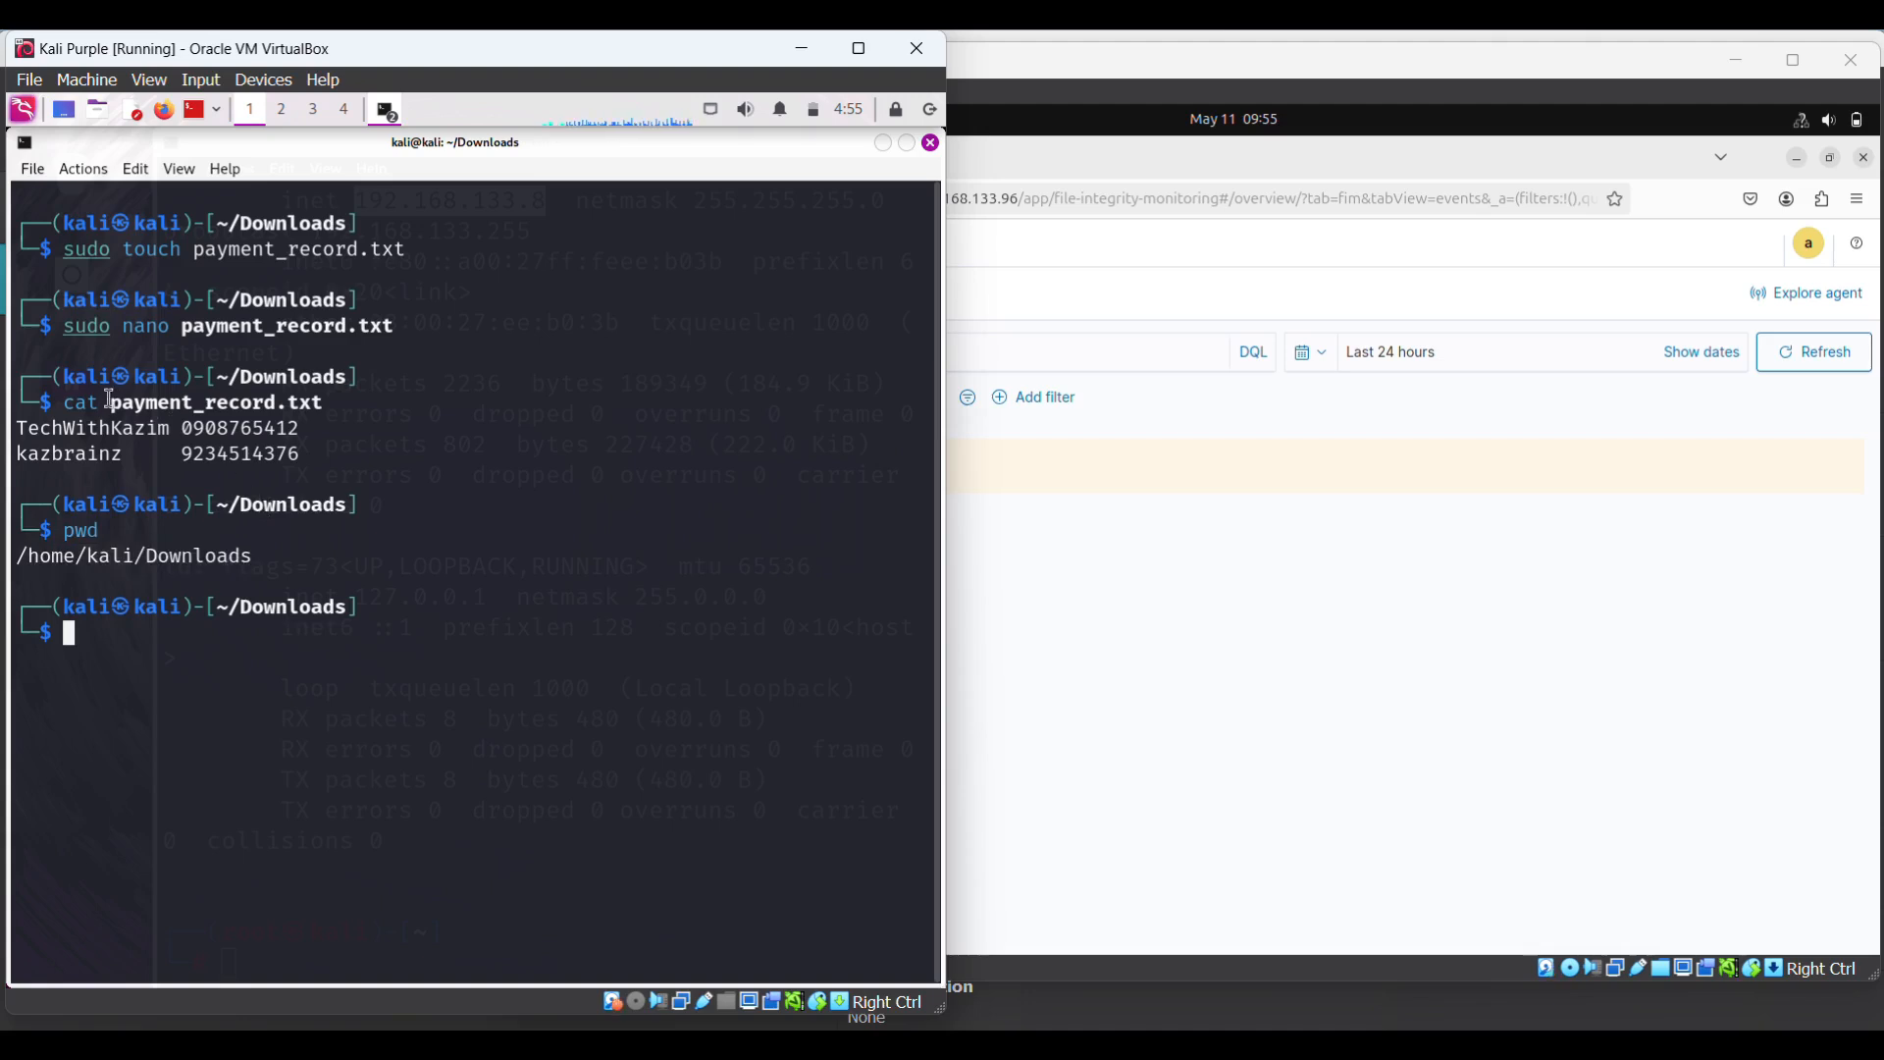
{"action": "left_click_drag", "start_coordinate": [249, 560], "coordinate": [10, 555]}
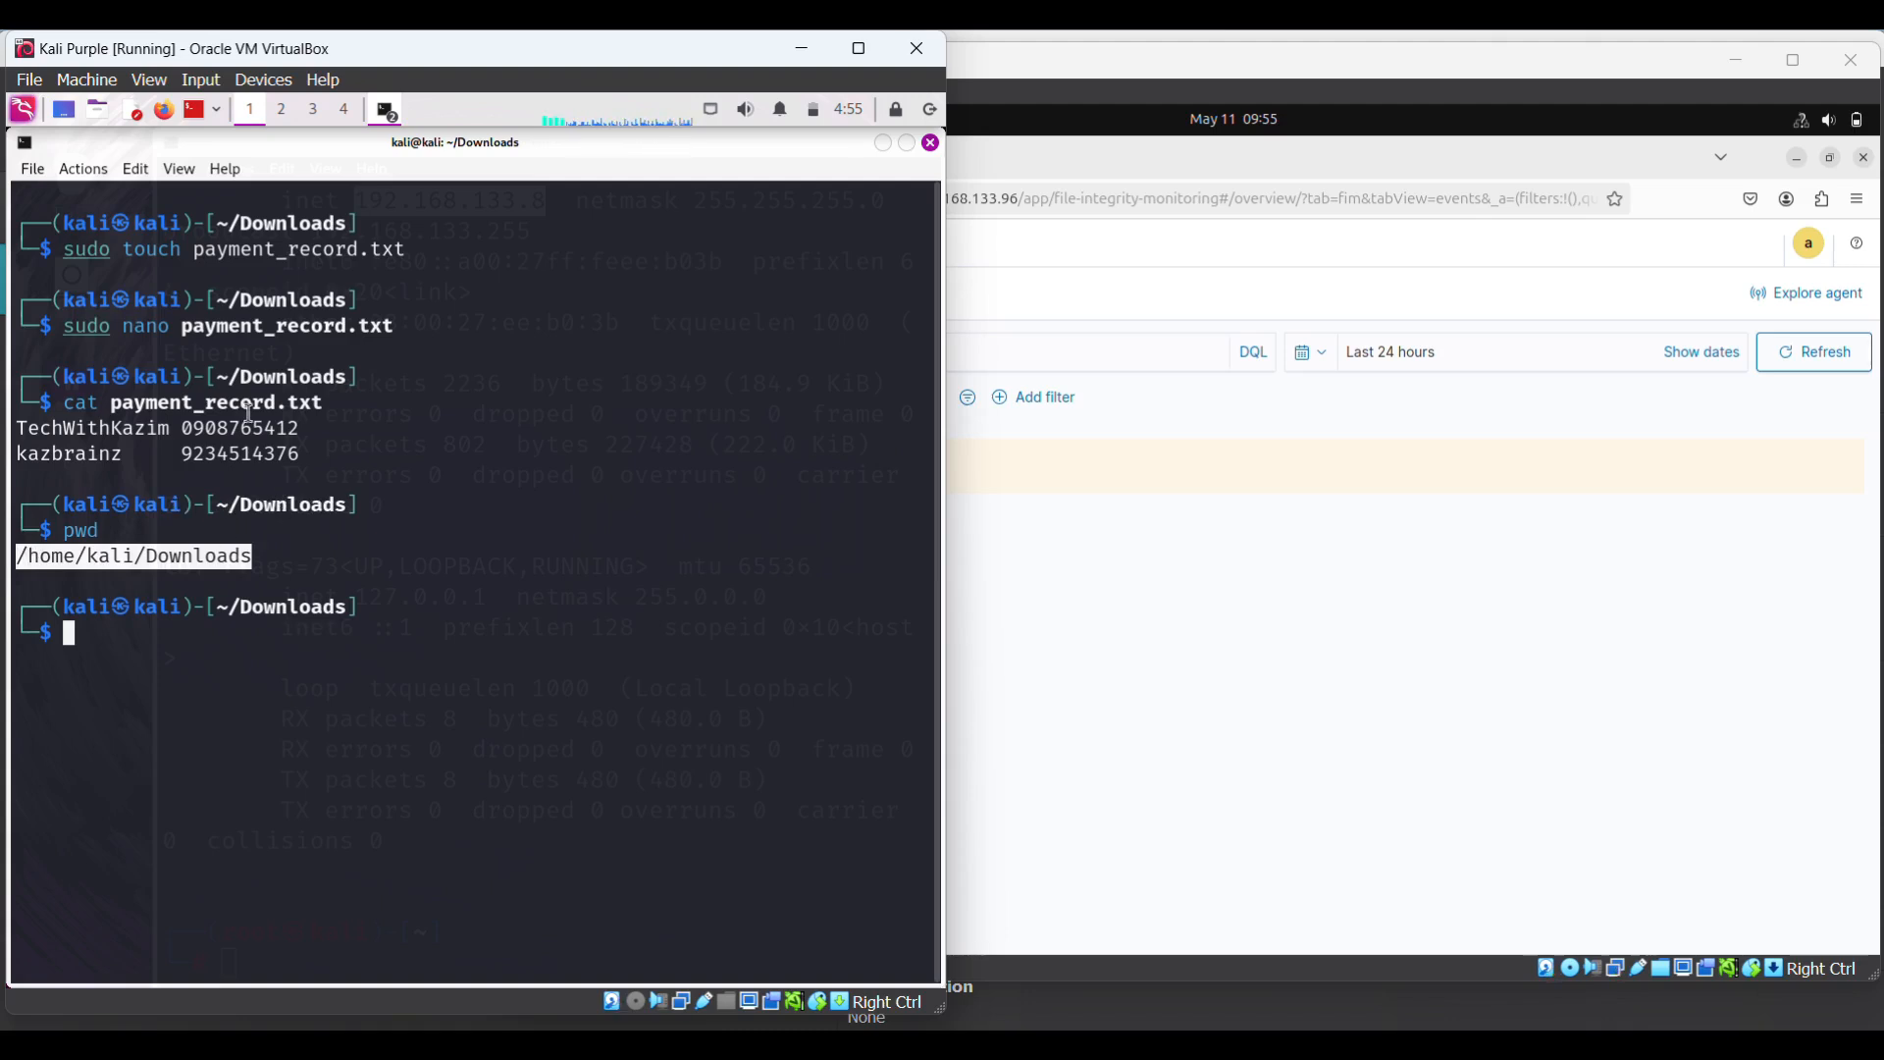
{"action": "left_click", "coordinate": [273, 553]}
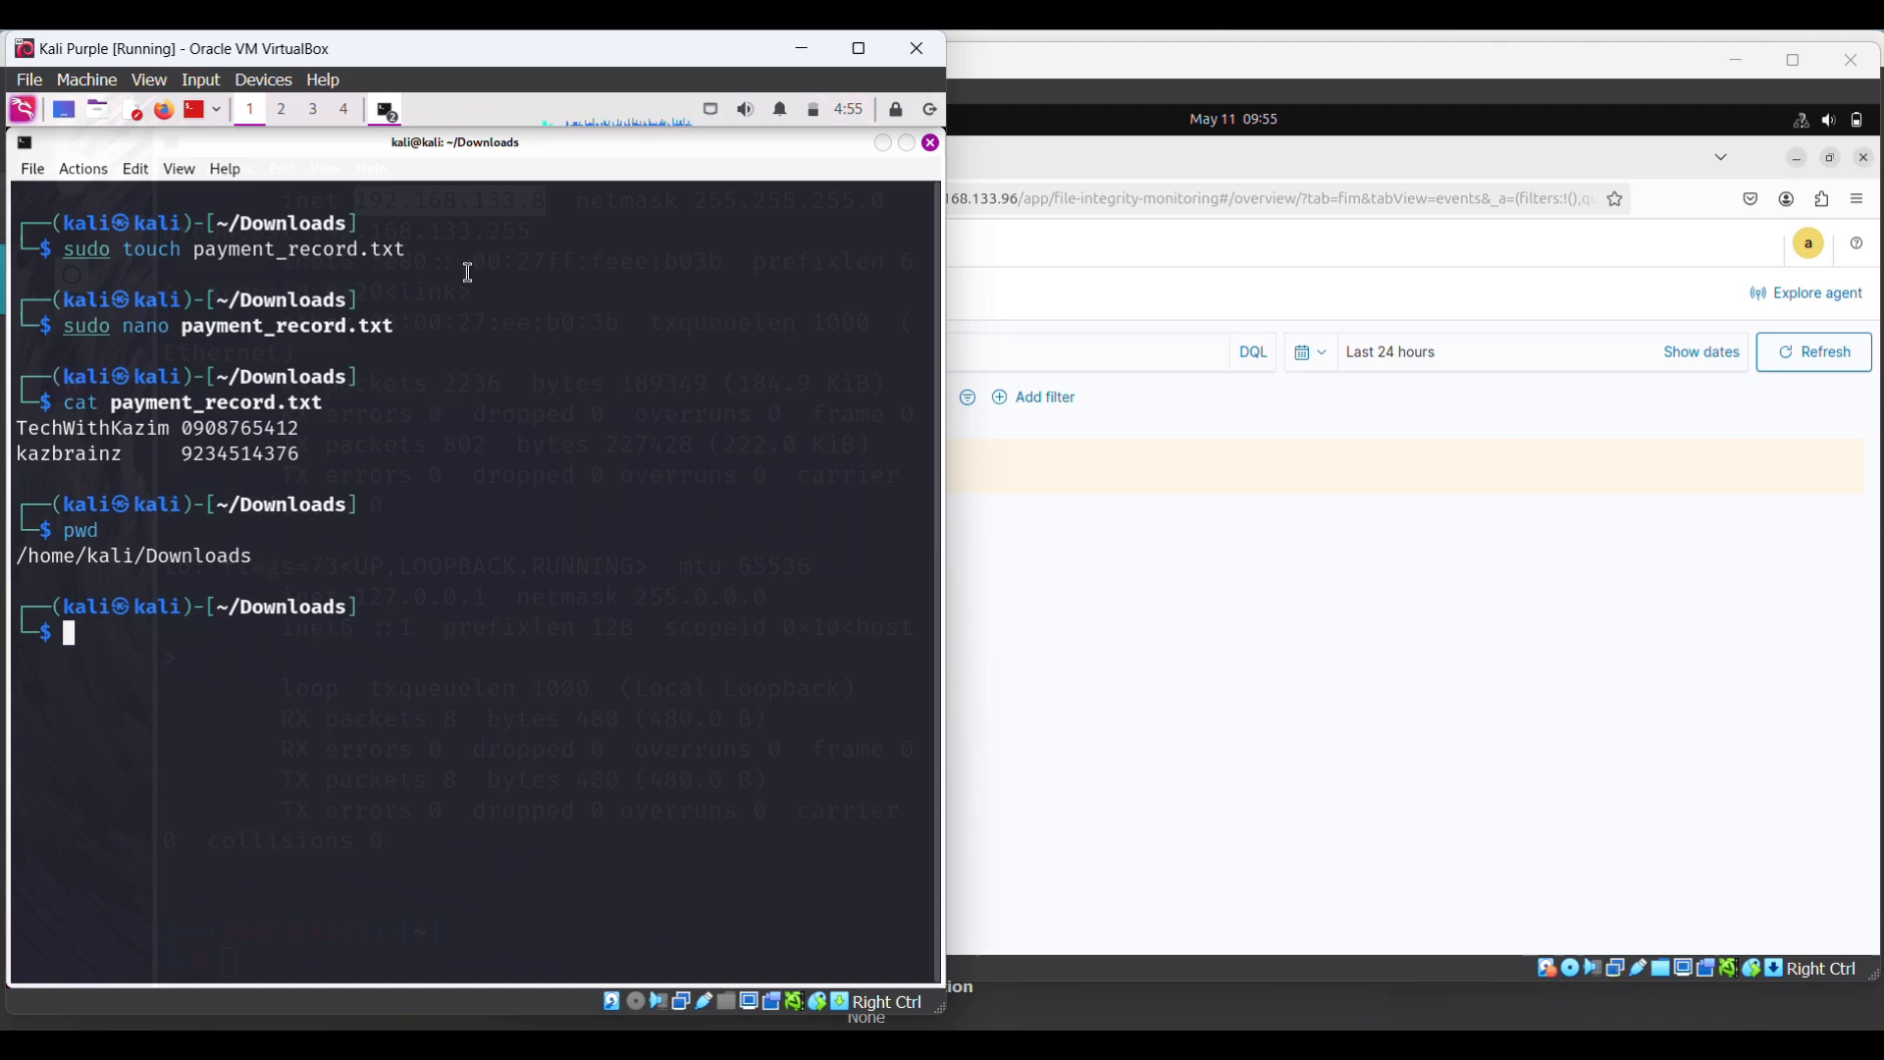
{"action": "left_click", "coordinate": [384, 110]}
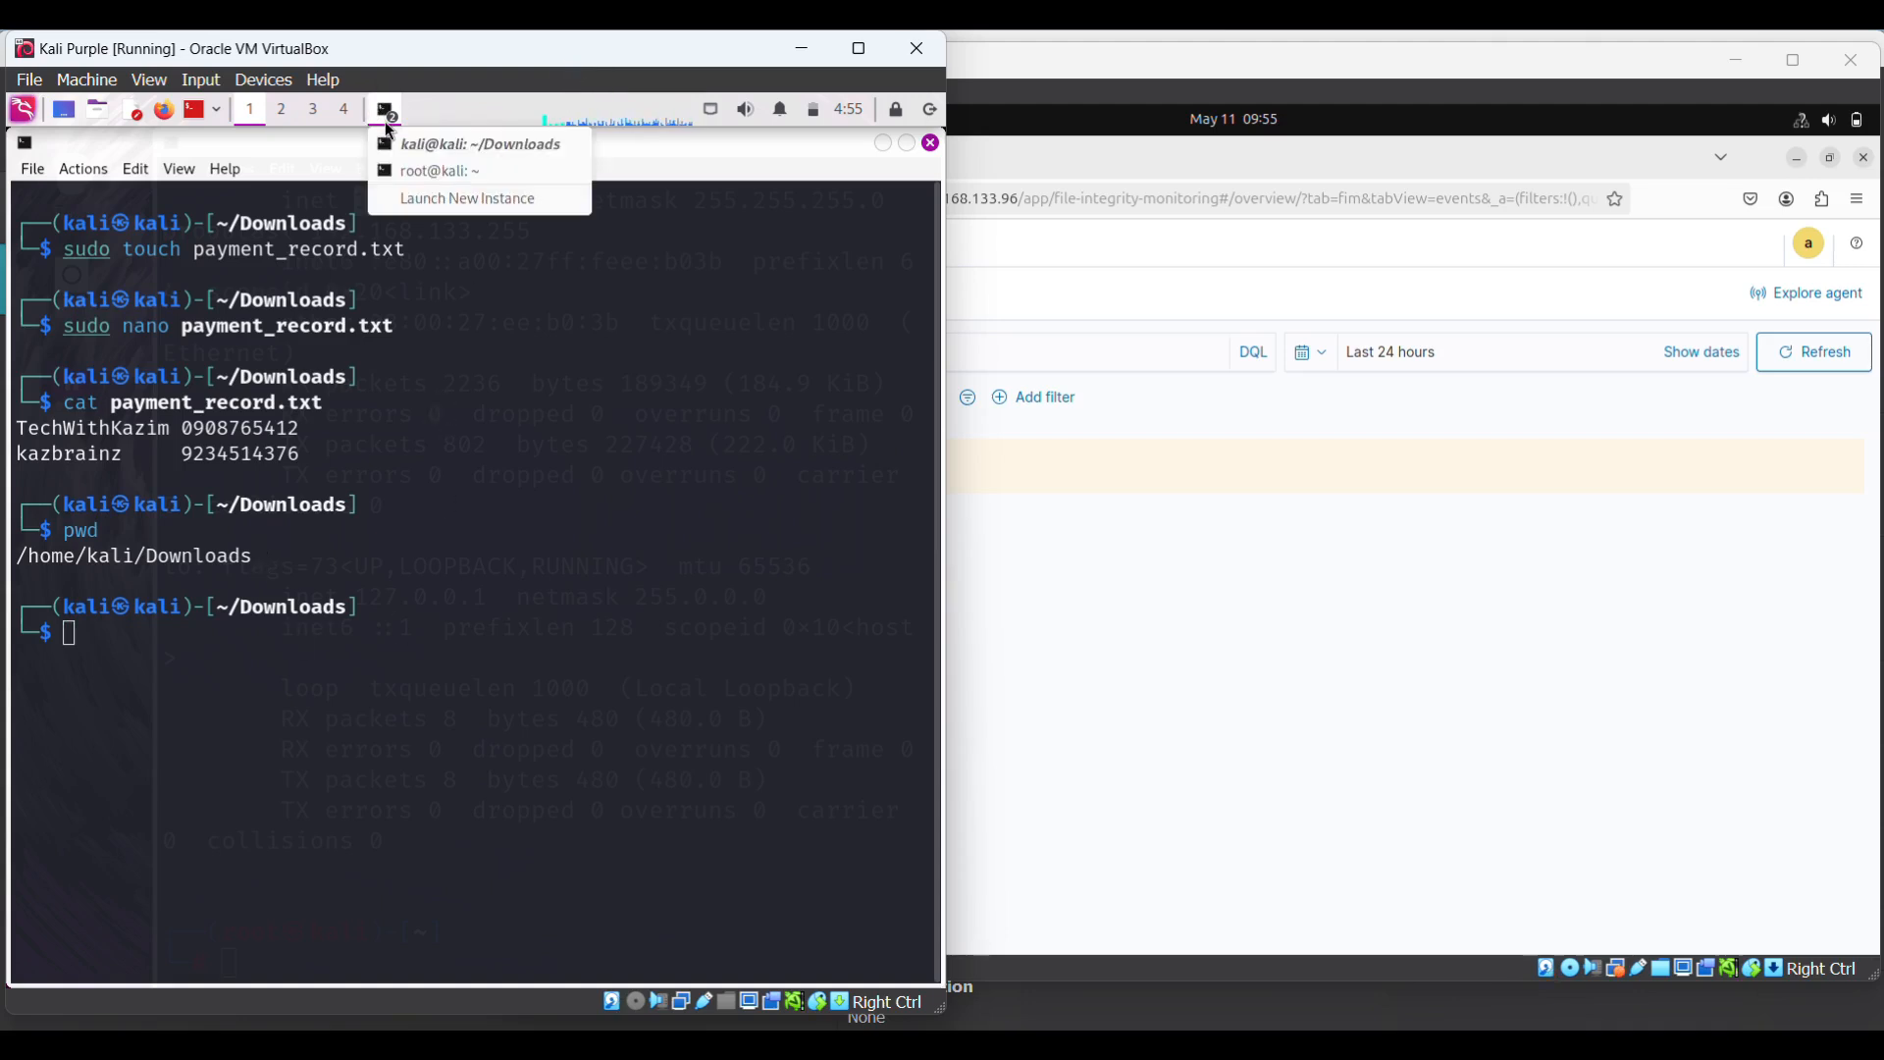
- In the root terminal, clear the screen and reopen /var/ossec/etc/ossec.conf in nano from history
{"action": "left_click", "coordinate": [429, 173]}
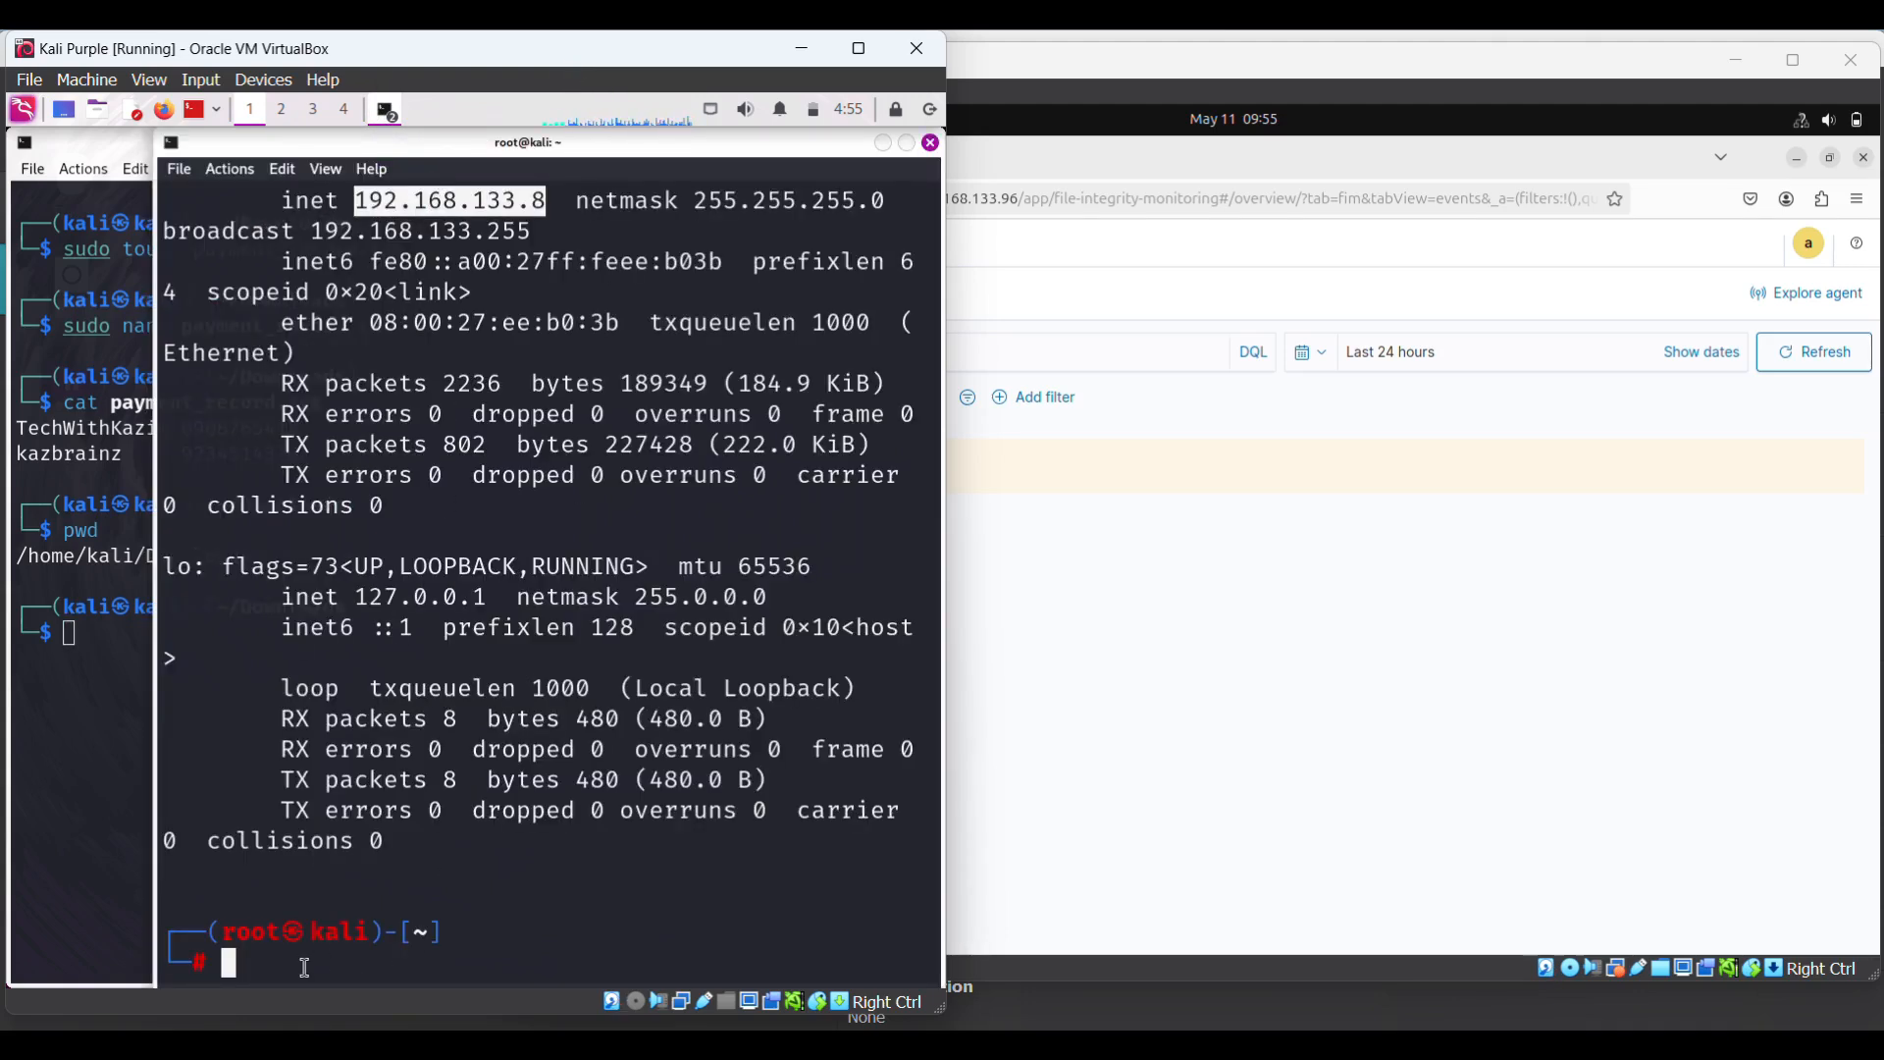
{"action": "left_click", "coordinate": [260, 960]}
{"action": "type", "text": "cler"}
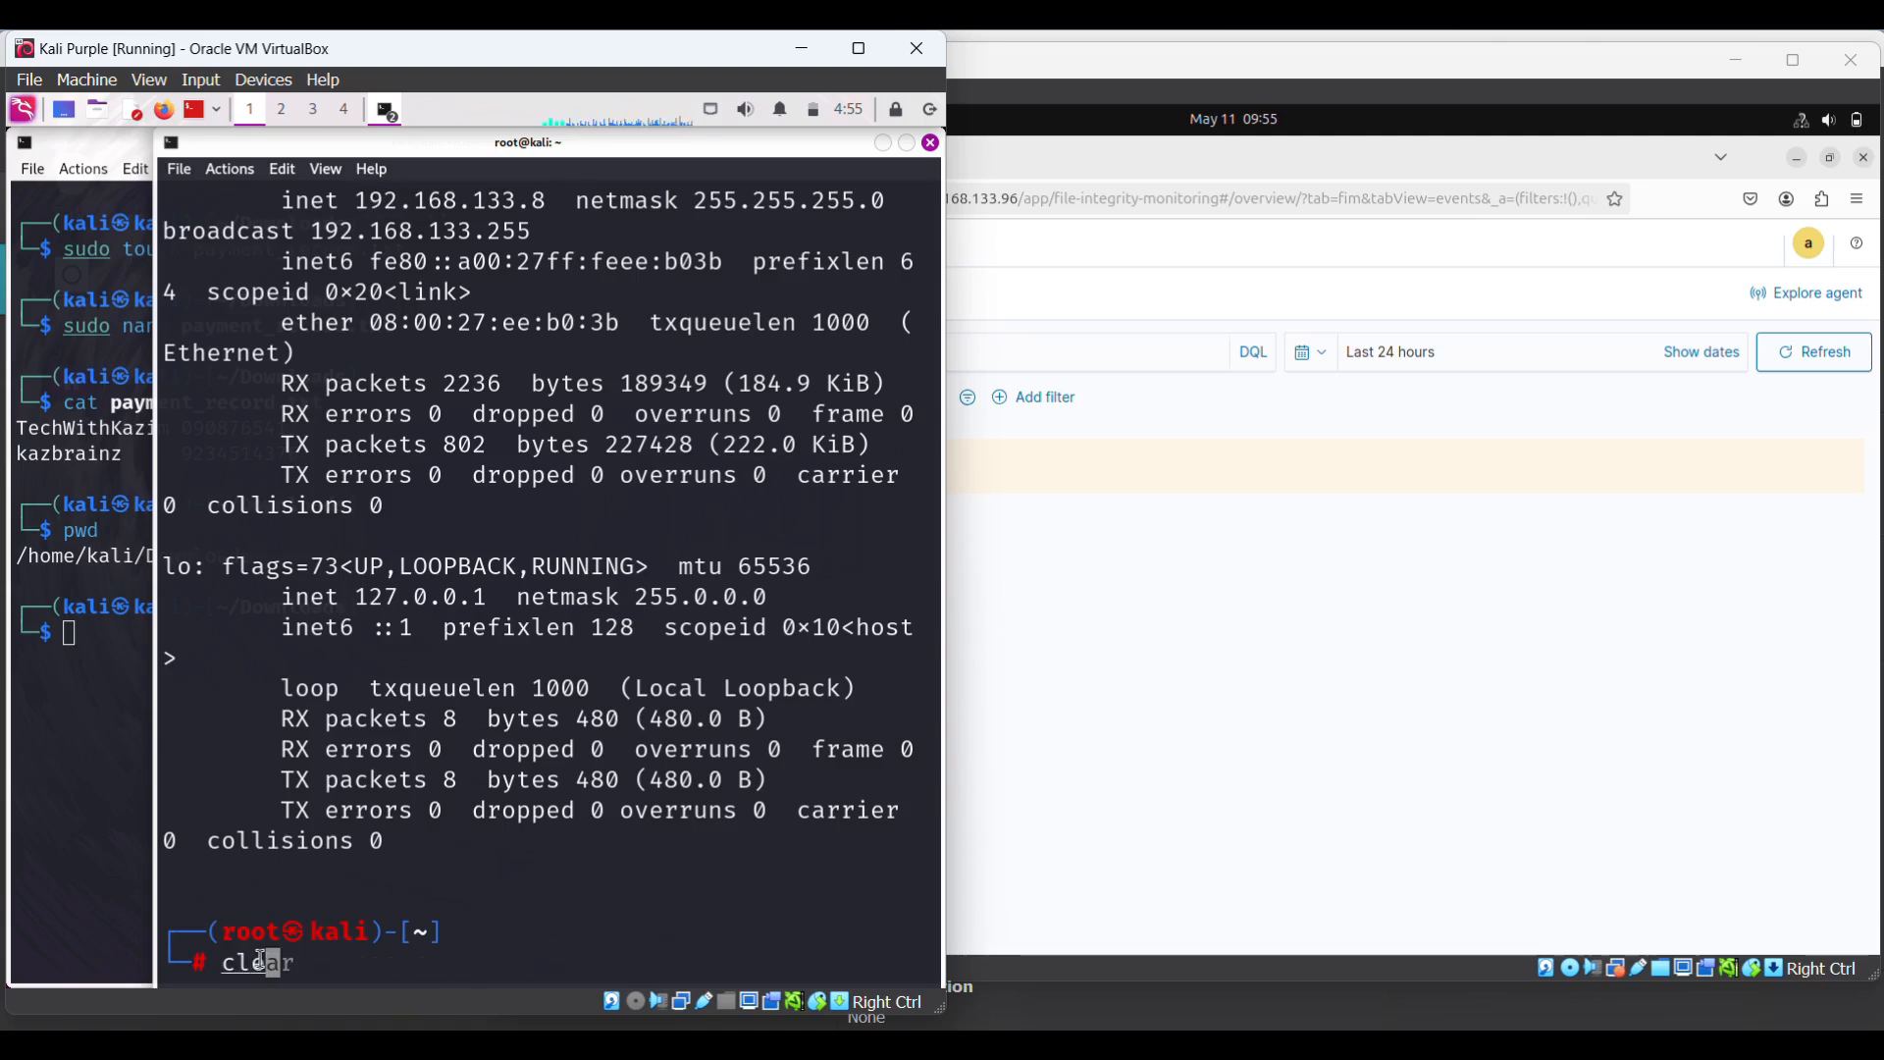
{"action": "type", "text": "r"}
{"action": "key", "text": "Return"}
{"action": "key", "text": "Up"}
{"action": "key", "text": "Up"}
{"action": "key", "text": "Up"}
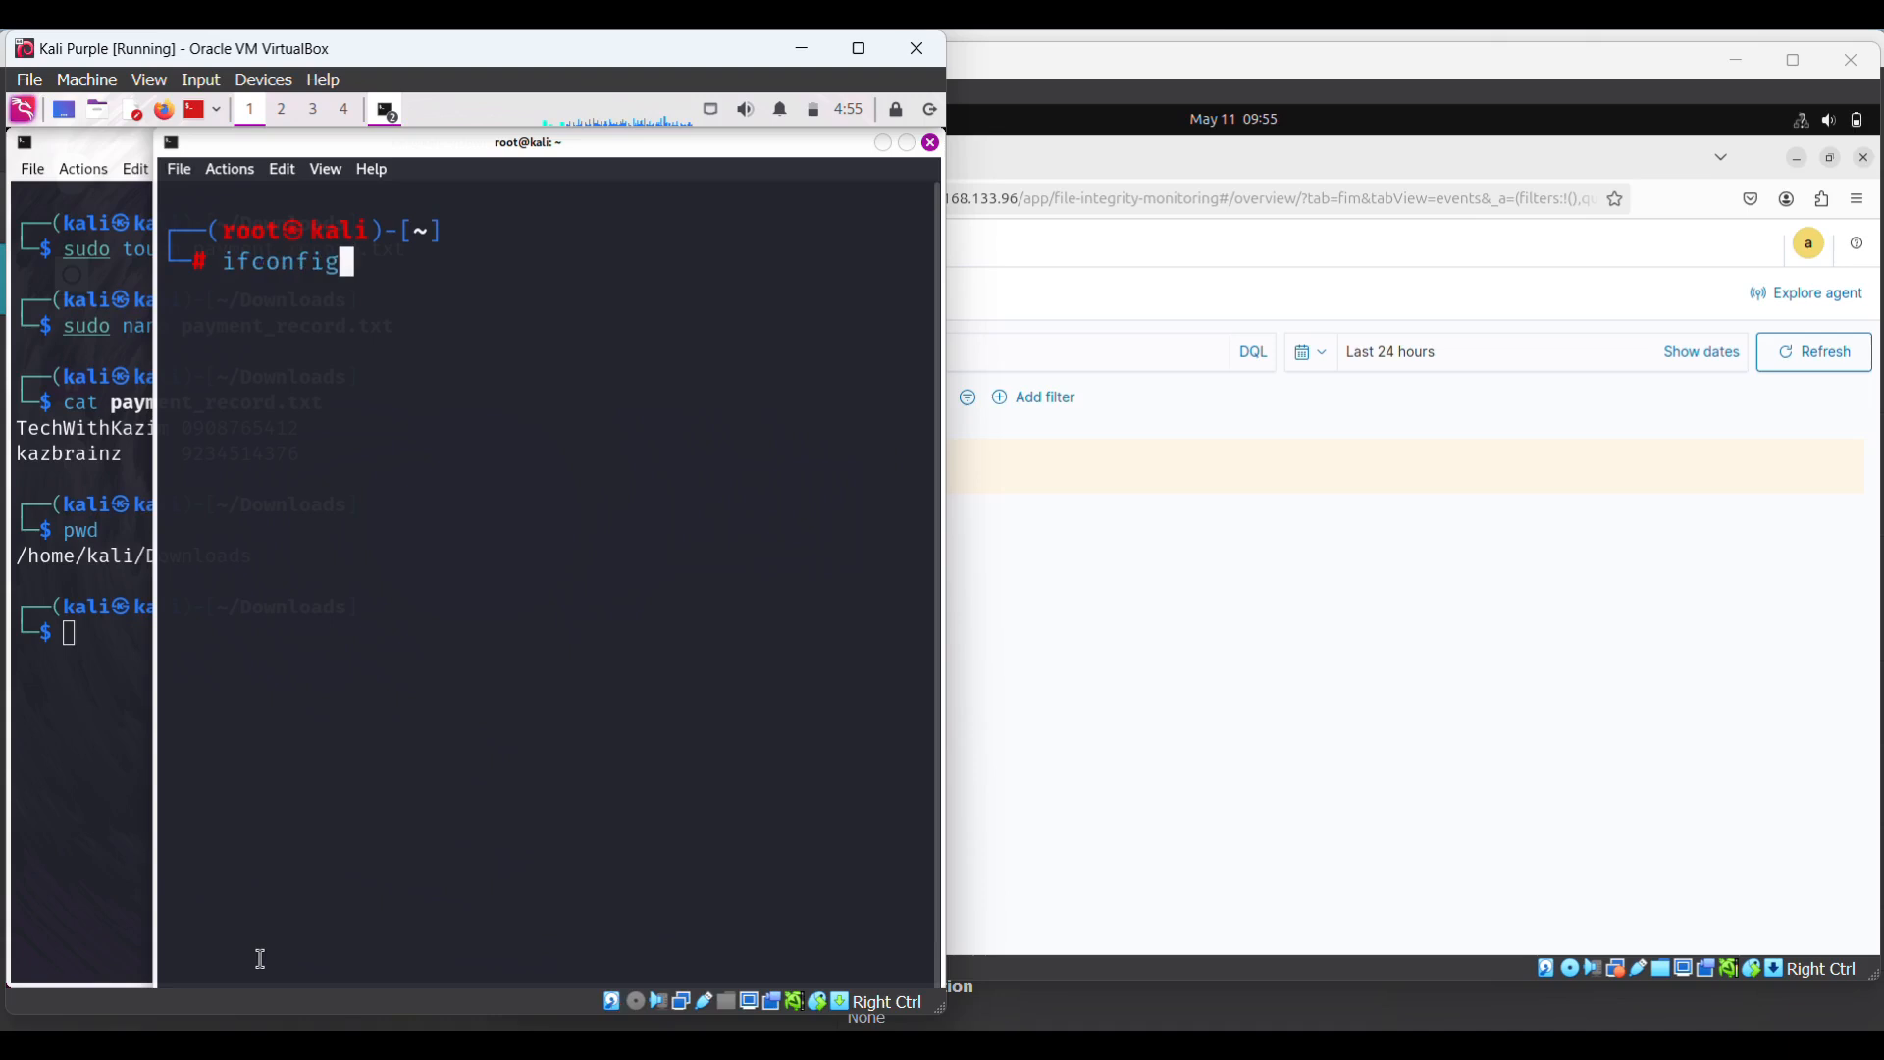
{"action": "key", "text": "Up"}
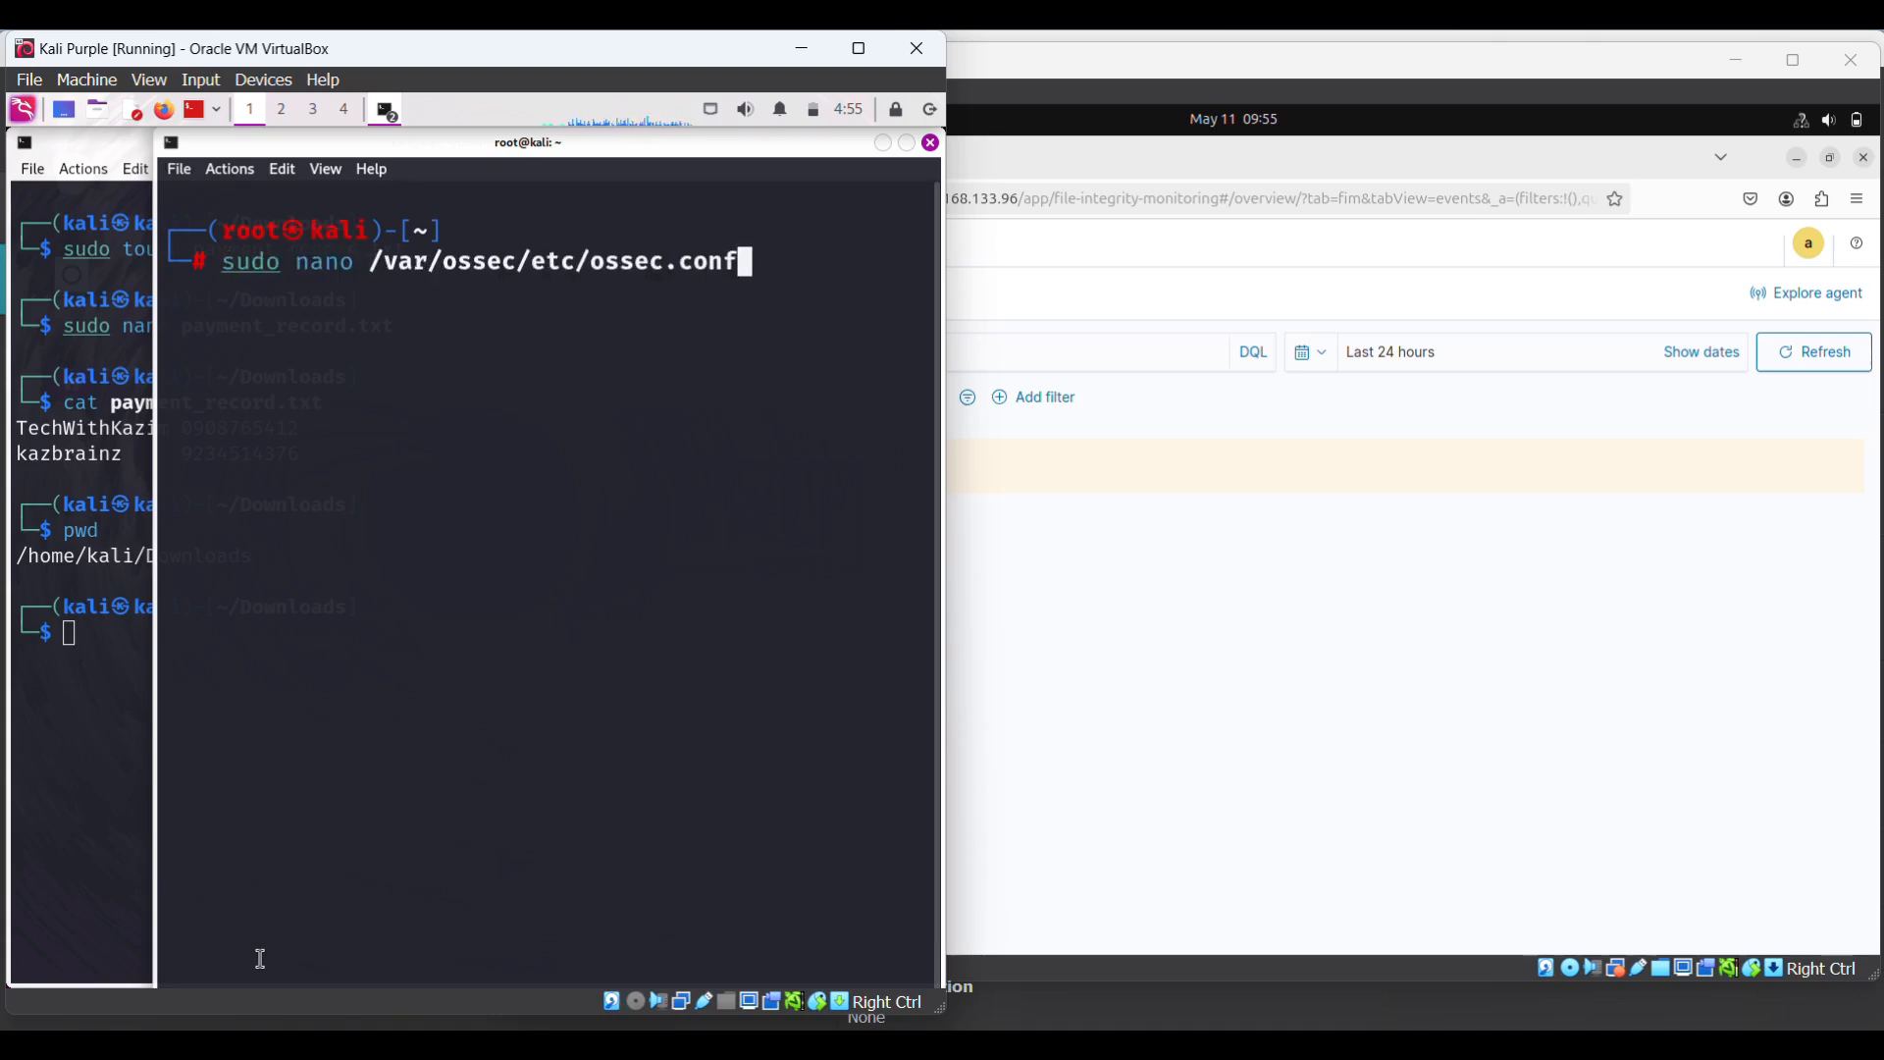
{"action": "key", "text": "Return"}
- Scroll ossec.conf down to the syscheck section and highlight the File integrity monitoring comment
{"action": "key", "text": "Down"}
{"action": "key", "text": "Down"}
{"action": "key", "text": "Down"}
{"action": "key", "text": "Down"}
{"action": "key", "text": "Down"}
{"action": "key", "text": "Down"}
{"action": "key", "text": "Down"}
{"action": "key", "text": "Down"}
{"action": "key", "text": "Down"}
{"action": "key", "text": "Down"}
{"action": "key", "text": "Down"}
{"action": "key", "text": "Down"}
{"action": "key", "text": "Down"}
{"action": "key", "text": "Down"}
{"action": "key", "text": "Down"}
{"action": "key", "text": "Down"}
{"action": "key", "text": "Down"}
{"action": "key", "text": "Down"}
{"action": "key", "text": "Down"}
{"action": "key", "text": "Down"}
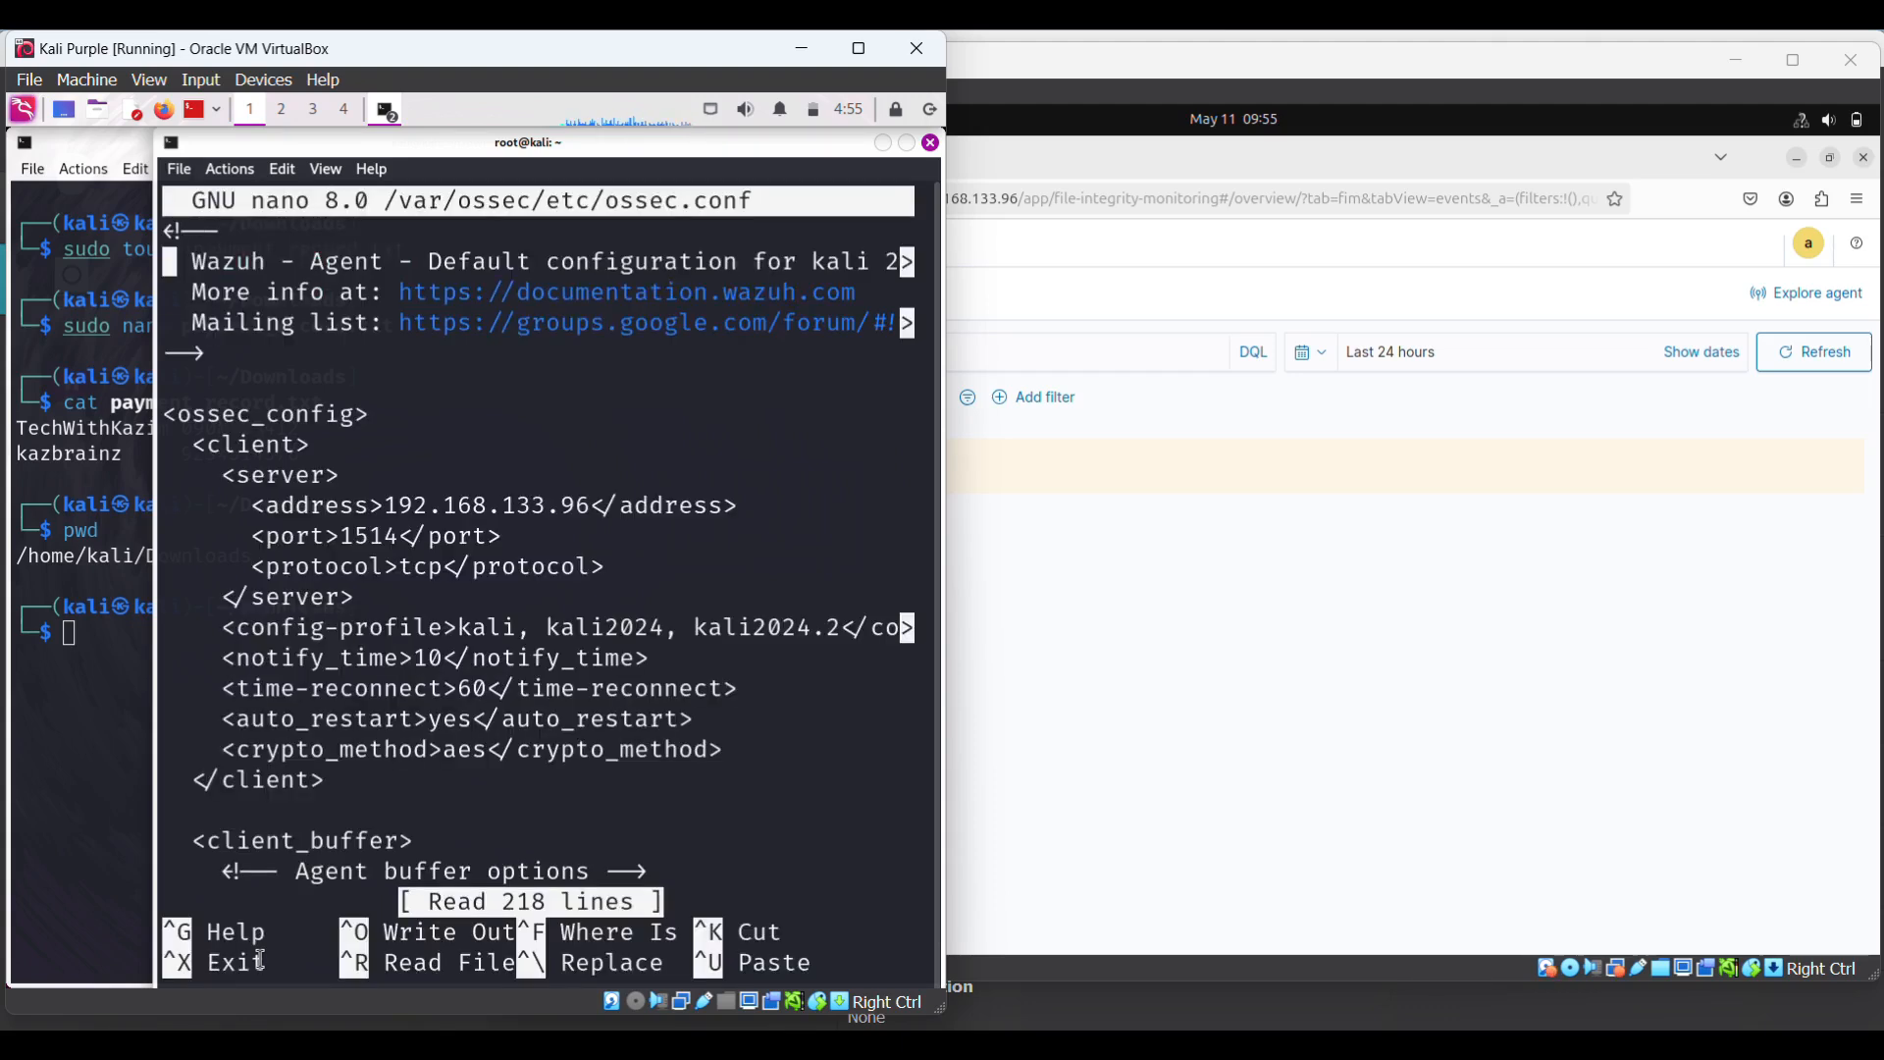
{"action": "key", "text": "Down"}
{"action": "key", "text": "Down"}
{"action": "key", "text": "Down"}
{"action": "key", "text": "Down"}
{"action": "key", "text": "Down"}
{"action": "key", "text": "Down"}
{"action": "key", "text": "Down"}
{"action": "key", "text": "Down"}
{"action": "key", "text": "Down"}
{"action": "key", "text": "Down"}
{"action": "key", "text": "Down"}
{"action": "key", "text": "Down"}
{"action": "key", "text": "Down"}
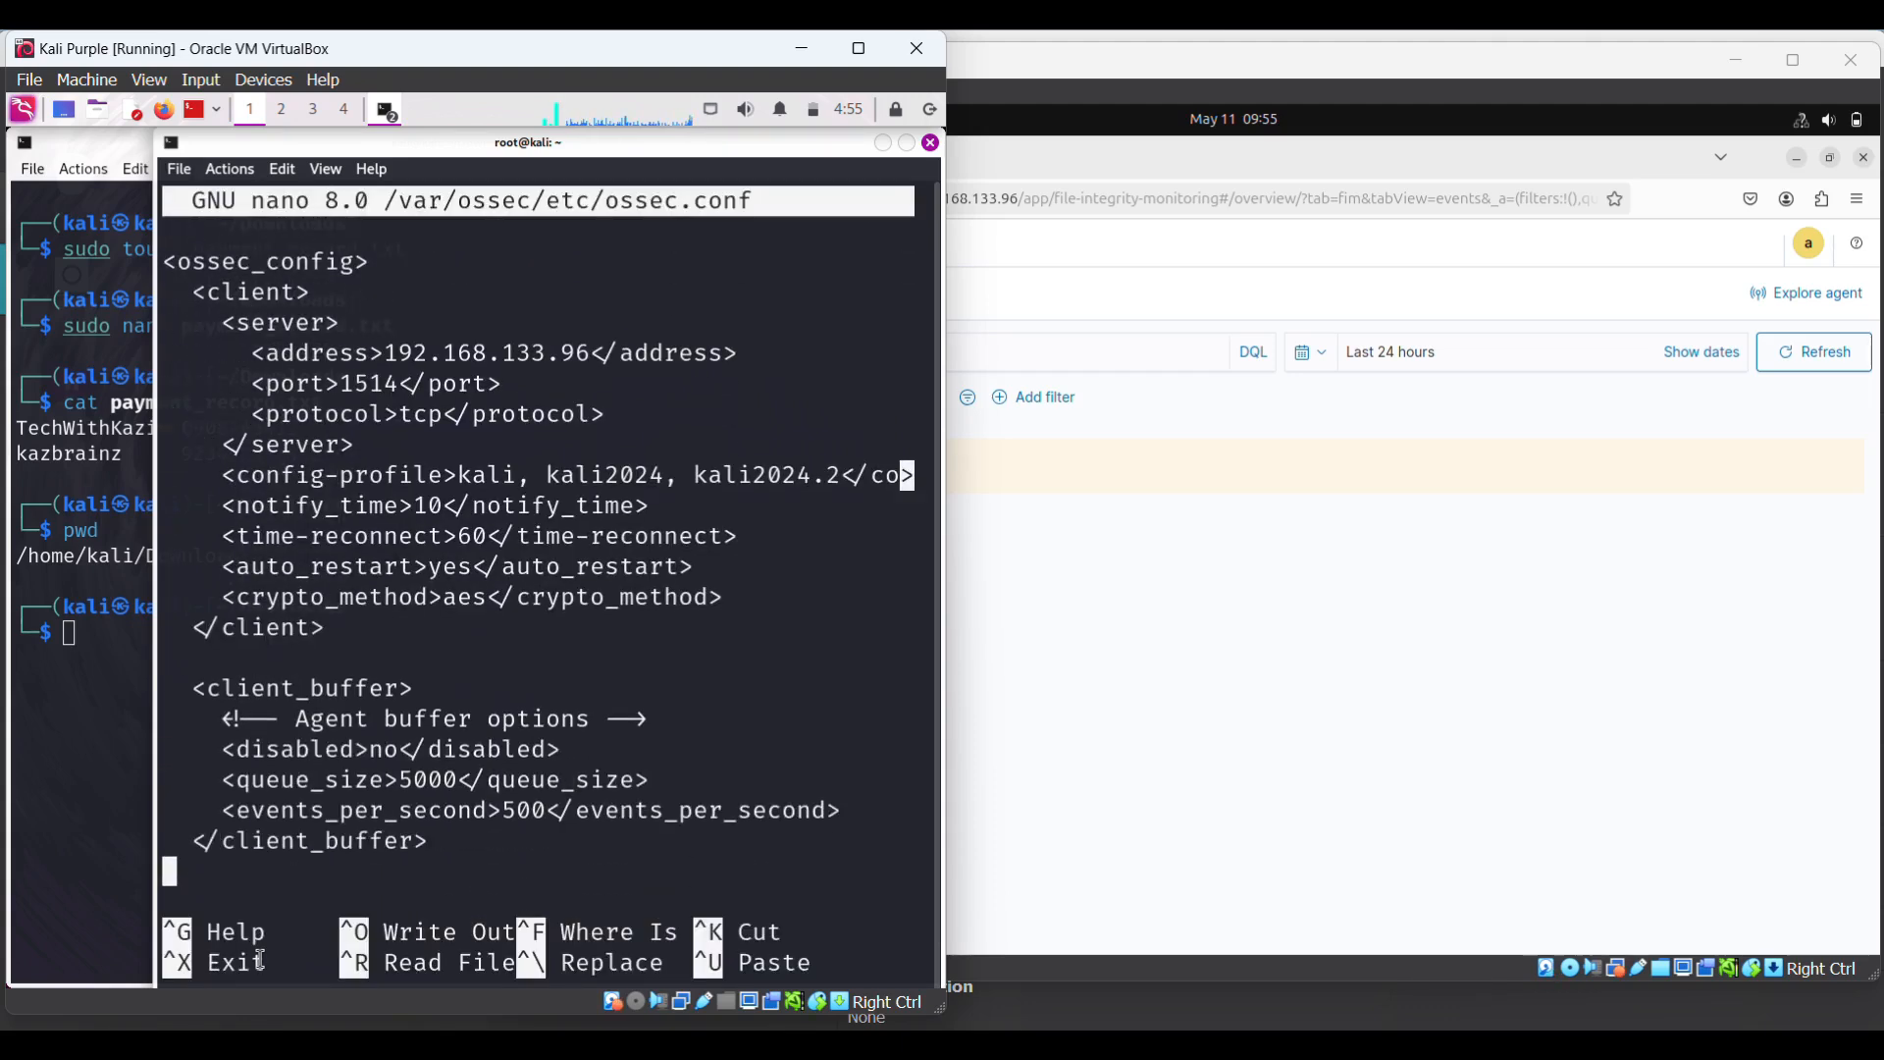
{"action": "key", "text": "Down"}
{"action": "key", "text": "Down"}
{"action": "key", "text": "Down"}
{"action": "key", "text": "Down"}
{"action": "key", "text": "Down"}
{"action": "key", "text": "Down"}
{"action": "key", "text": "Down"}
{"action": "key", "text": "Down"}
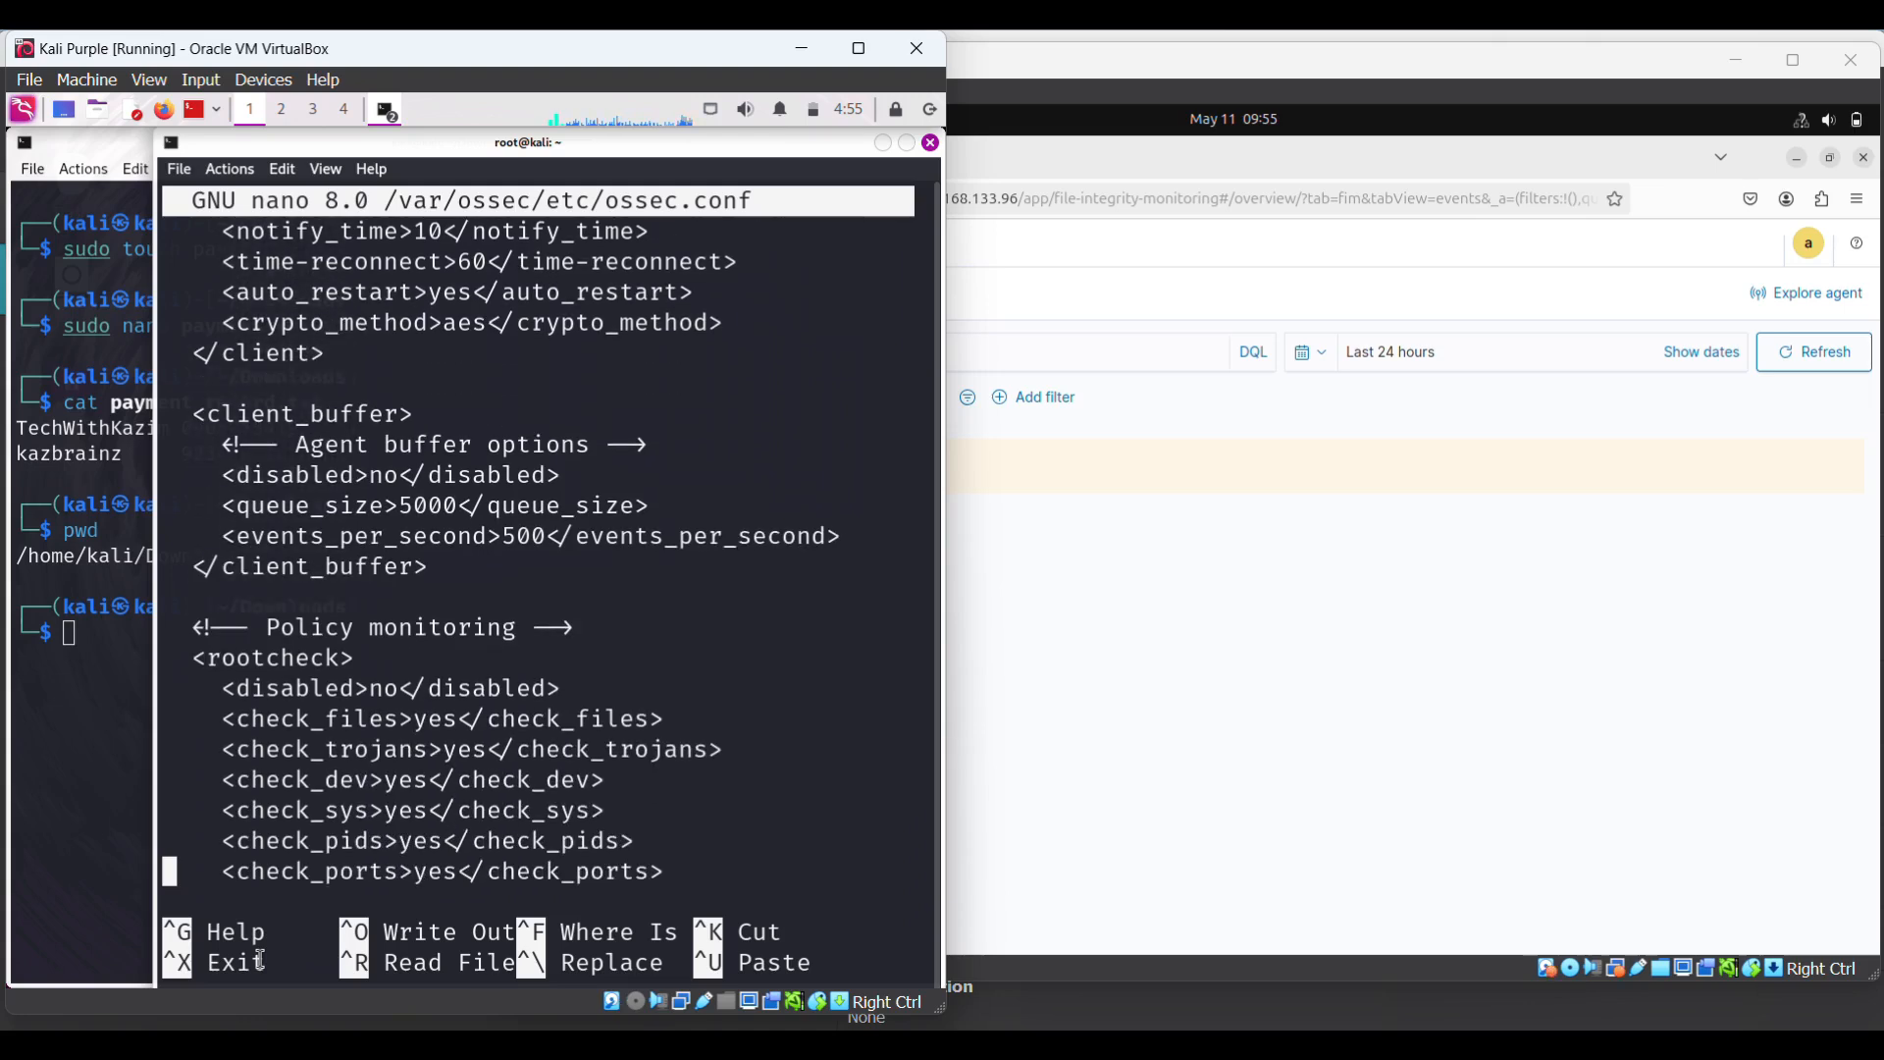
{"action": "key", "text": "Down"}
{"action": "key", "text": "Down"}
{"action": "key", "text": "Down"}
{"action": "key", "text": "Down"}
{"action": "key", "text": "Down"}
{"action": "key", "text": "Down"}
{"action": "key", "text": "Down"}
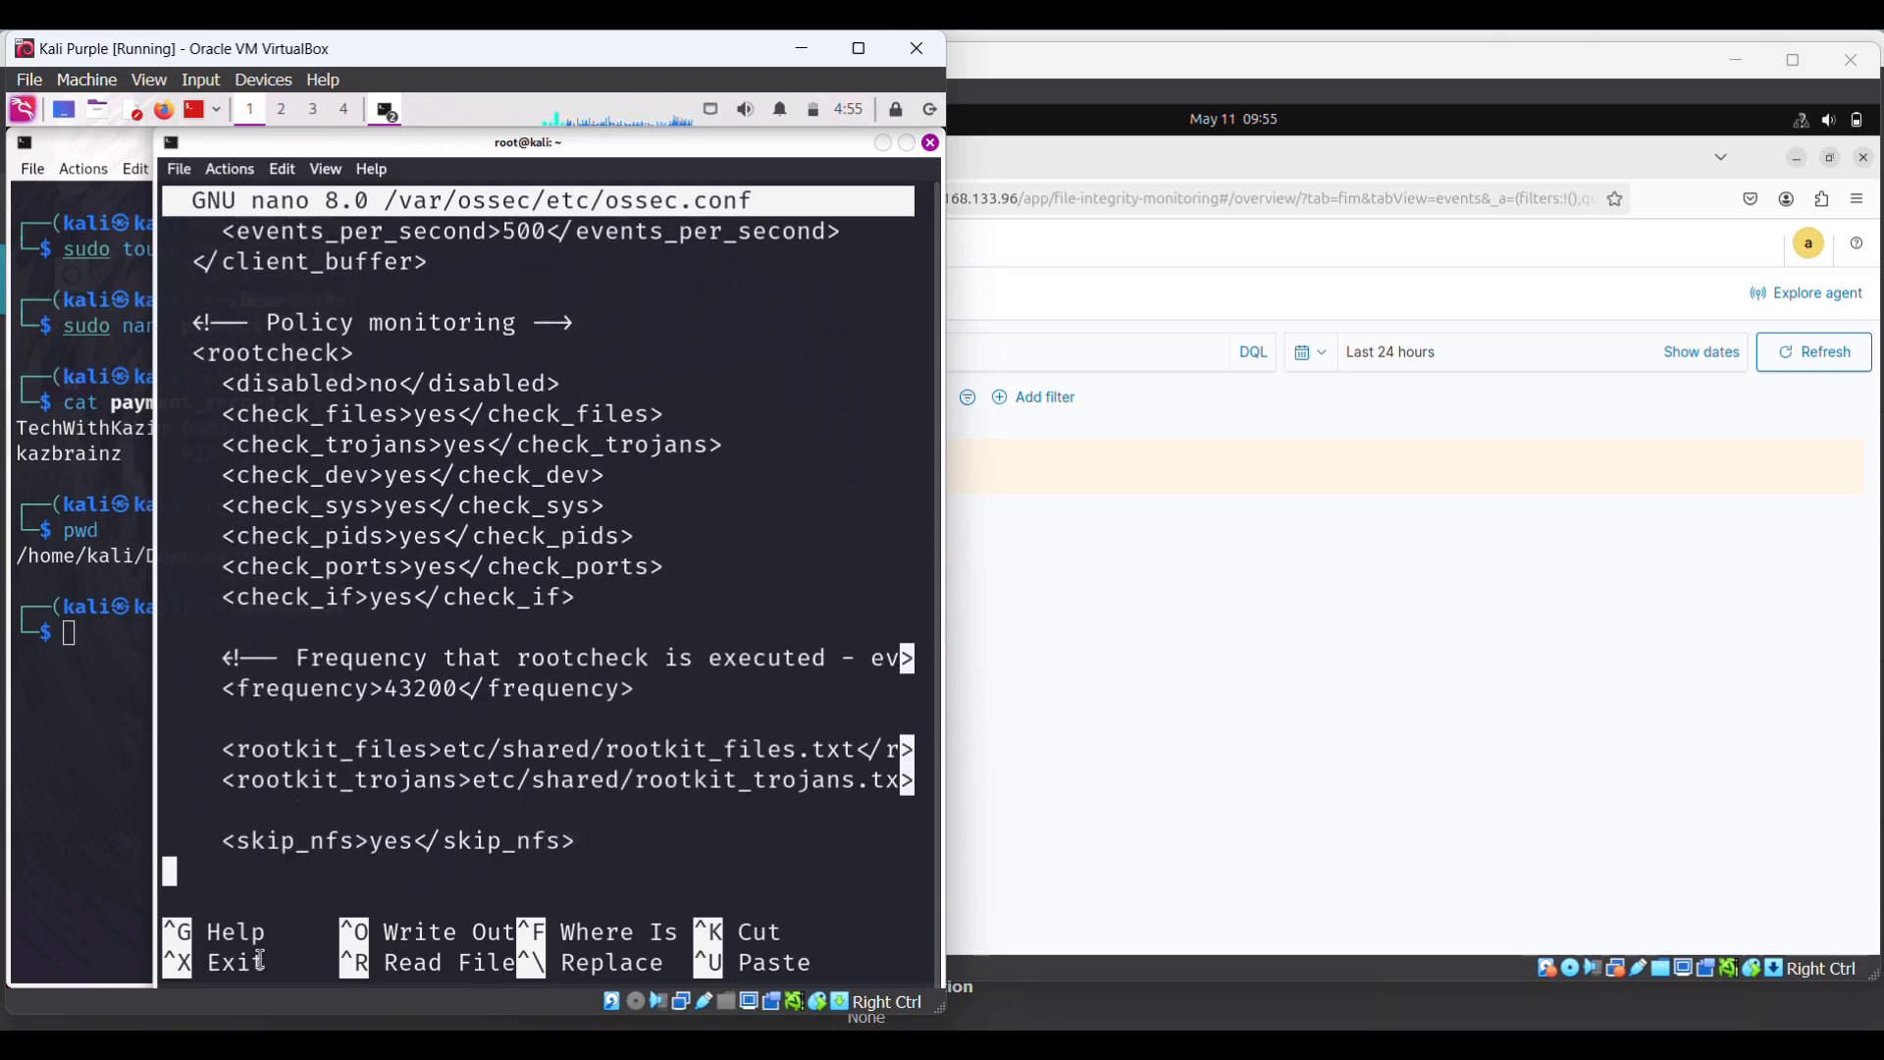
{"action": "key", "text": "Down"}
{"action": "key", "text": "Down"}
{"action": "key", "text": "Down"}
{"action": "key", "text": "Down"}
{"action": "key", "text": "Down"}
{"action": "key", "text": "Down"}
{"action": "key", "text": "Down"}
{"action": "key", "text": "Down"}
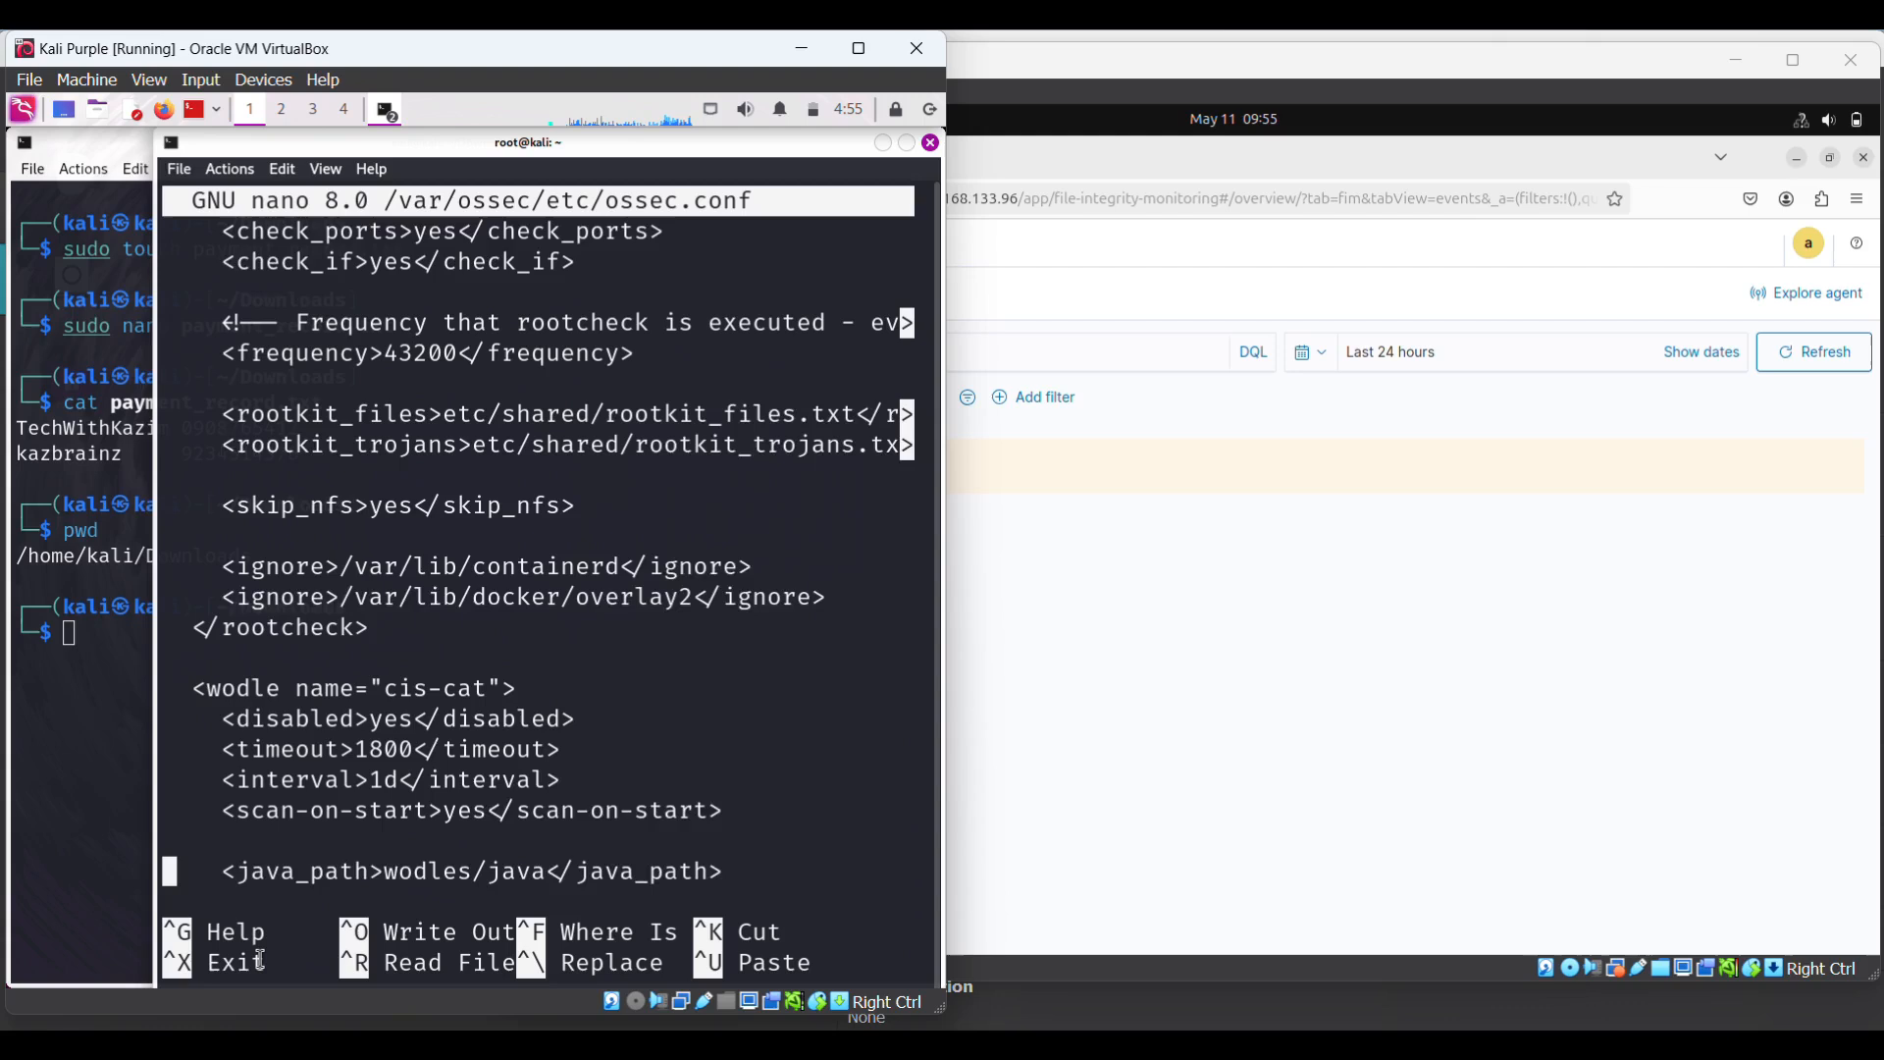
{"action": "key", "text": "Down"}
{"action": "key", "text": "Down"}
{"action": "key", "text": "Down"}
{"action": "key", "text": "Down"}
{"action": "key", "text": "Down"}
{"action": "key", "text": "Down"}
{"action": "key", "text": "Down"}
{"action": "key", "text": "Down"}
{"action": "key", "text": "Down"}
{"action": "key", "text": "Down"}
{"action": "key", "text": "Down"}
{"action": "key", "text": "Down"}
{"action": "key", "text": "Down"}
{"action": "key", "text": "Down"}
{"action": "key", "text": "Down"}
{"action": "key", "text": "Down"}
{"action": "key", "text": "Down"}
{"action": "key", "text": "Down"}
{"action": "key", "text": "Down"}
{"action": "key", "text": "Down"}
{"action": "key", "text": "Down"}
{"action": "key", "text": "Down"}
{"action": "key", "text": "Down"}
{"action": "key", "text": "Down"}
{"action": "key", "text": "Down"}
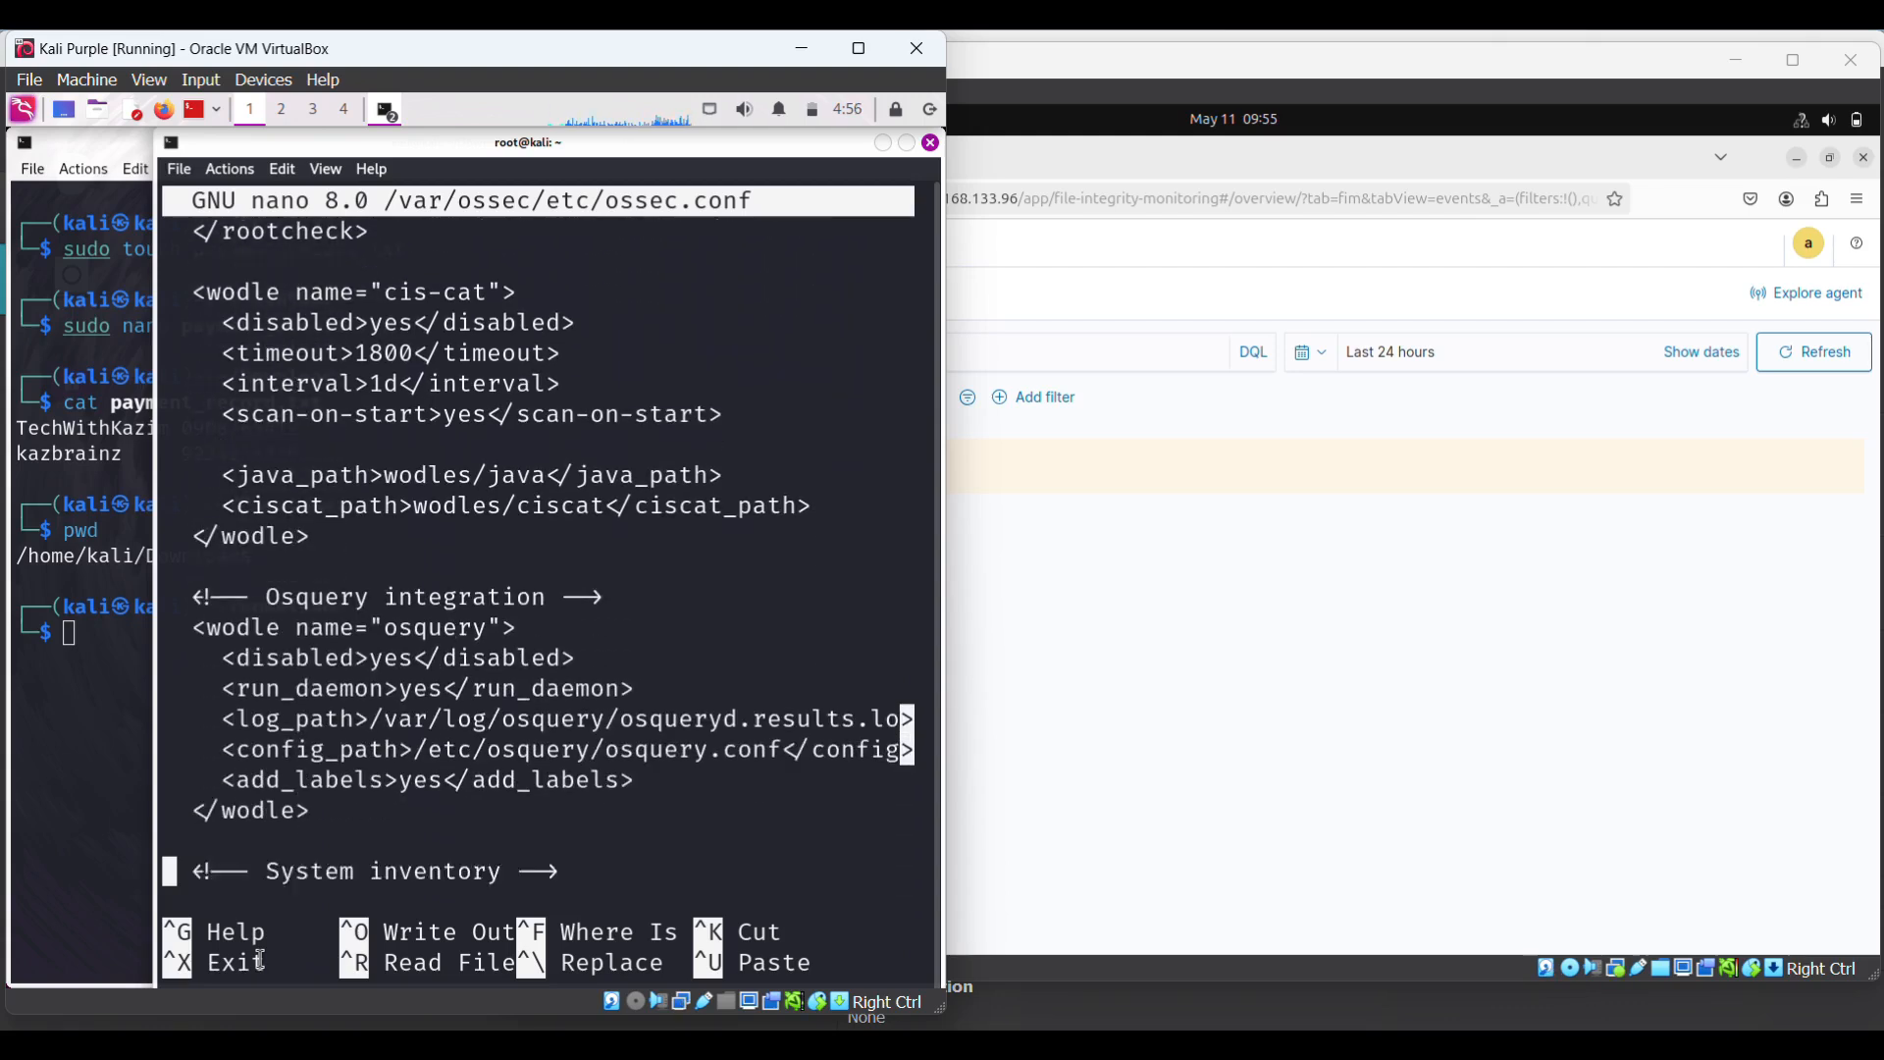
{"action": "key", "text": "Down"}
{"action": "key", "text": "Down"}
{"action": "key", "text": "Down"}
{"action": "key", "text": "Down"}
{"action": "key", "text": "Down"}
{"action": "key", "text": "Down"}
{"action": "key", "text": "Down"}
{"action": "key", "text": "Down"}
{"action": "key", "text": "Down"}
{"action": "key", "text": "Down"}
{"action": "key", "text": "Down"}
{"action": "key", "text": "Down"}
{"action": "key", "text": "Down"}
{"action": "key", "text": "Down"}
{"action": "key", "text": "Down"}
{"action": "key", "text": "Down"}
{"action": "key", "text": "Down"}
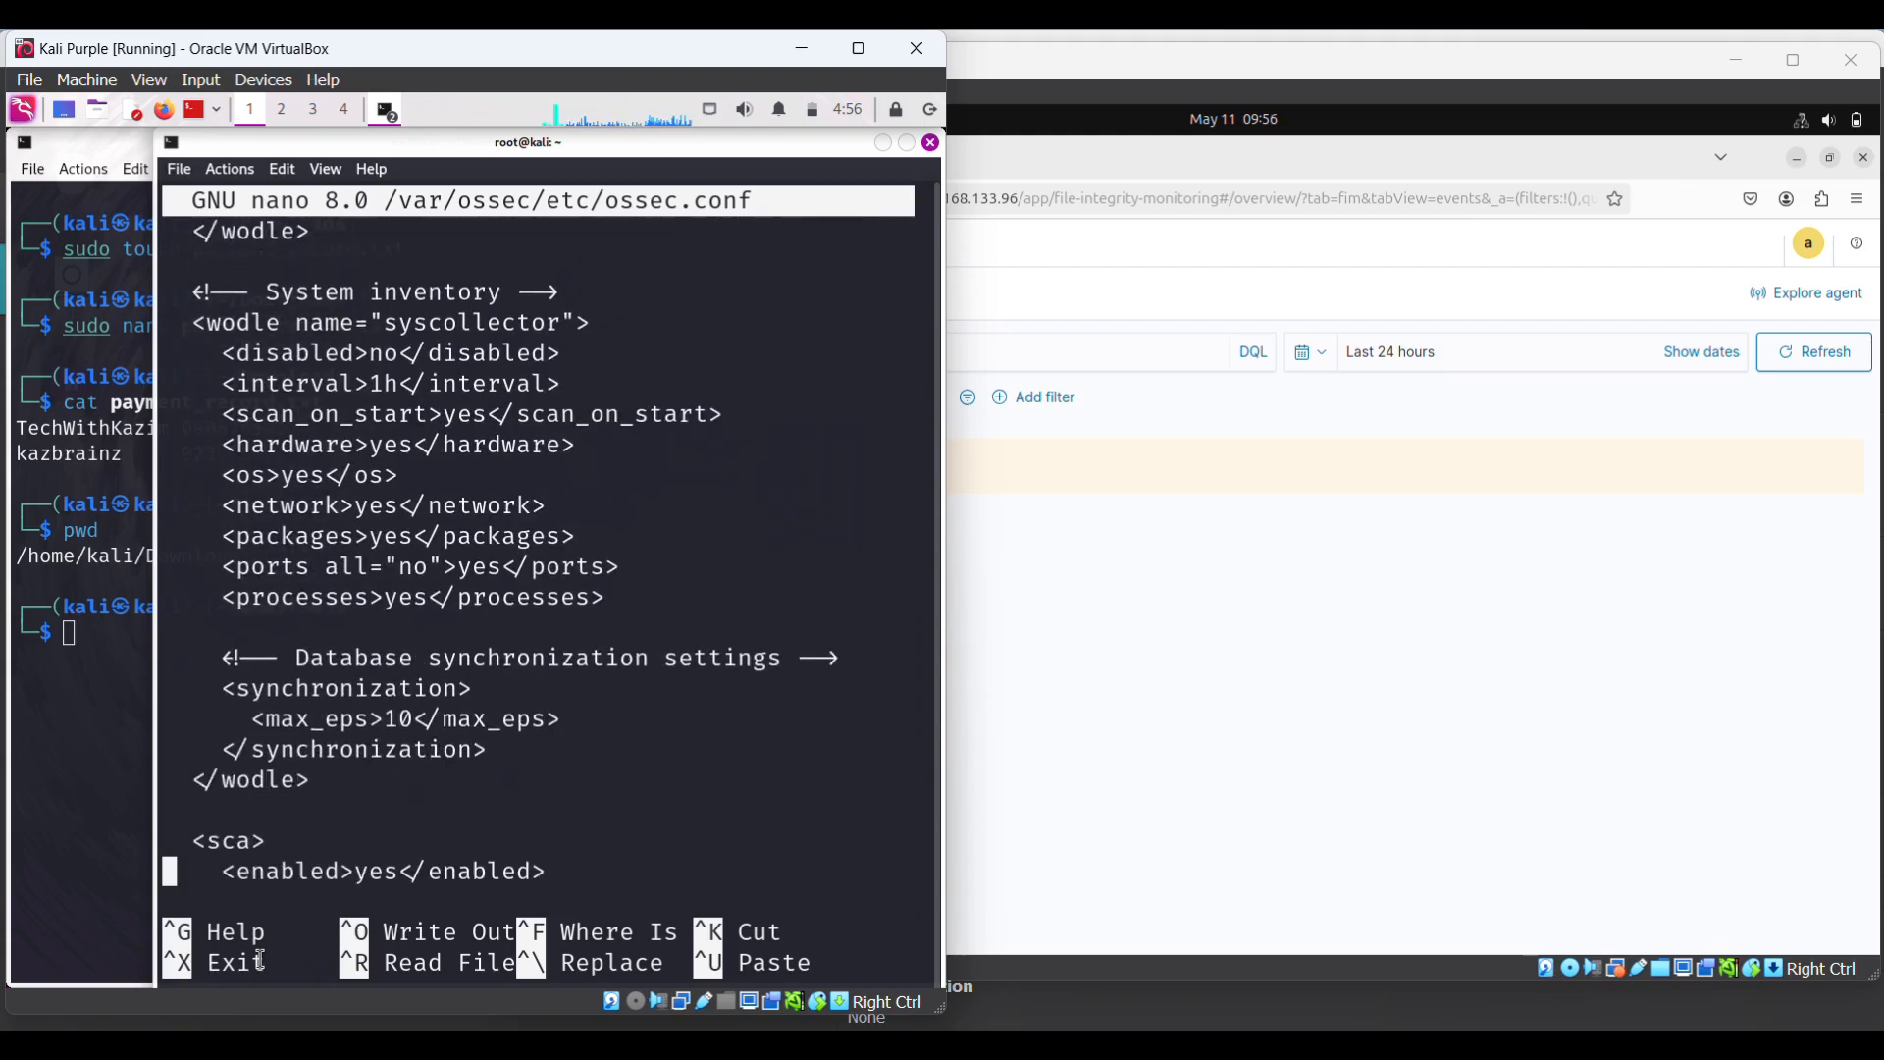
{"action": "key", "text": "Down"}
{"action": "key", "text": "Down"}
{"action": "key", "text": "Down"}
{"action": "key", "text": "Down"}
{"action": "key", "text": "Down"}
{"action": "key", "text": "Down"}
{"action": "key", "text": "Down"}
{"action": "key", "text": "Down"}
{"action": "key", "text": "Down"}
{"action": "key", "text": "Down"}
{"action": "key", "text": "Down"}
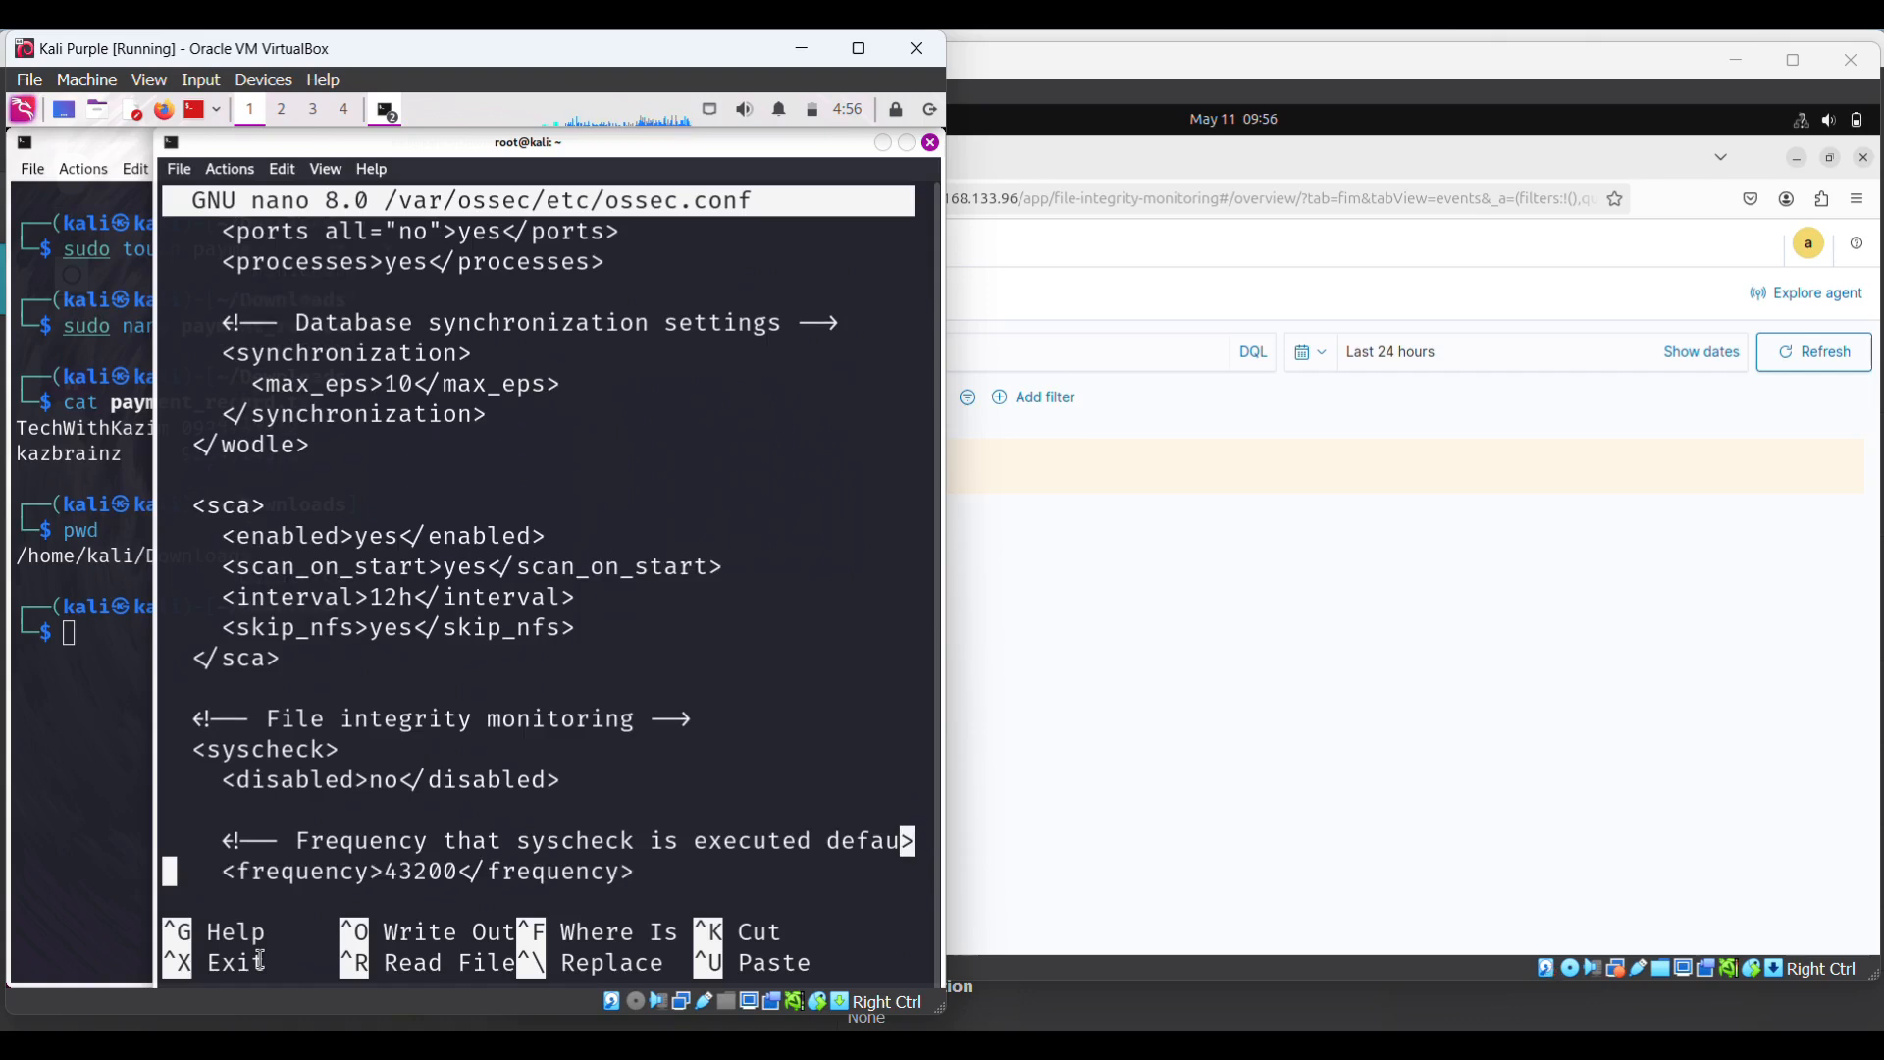
{"action": "key", "text": "Down"}
{"action": "key", "text": "Down"}
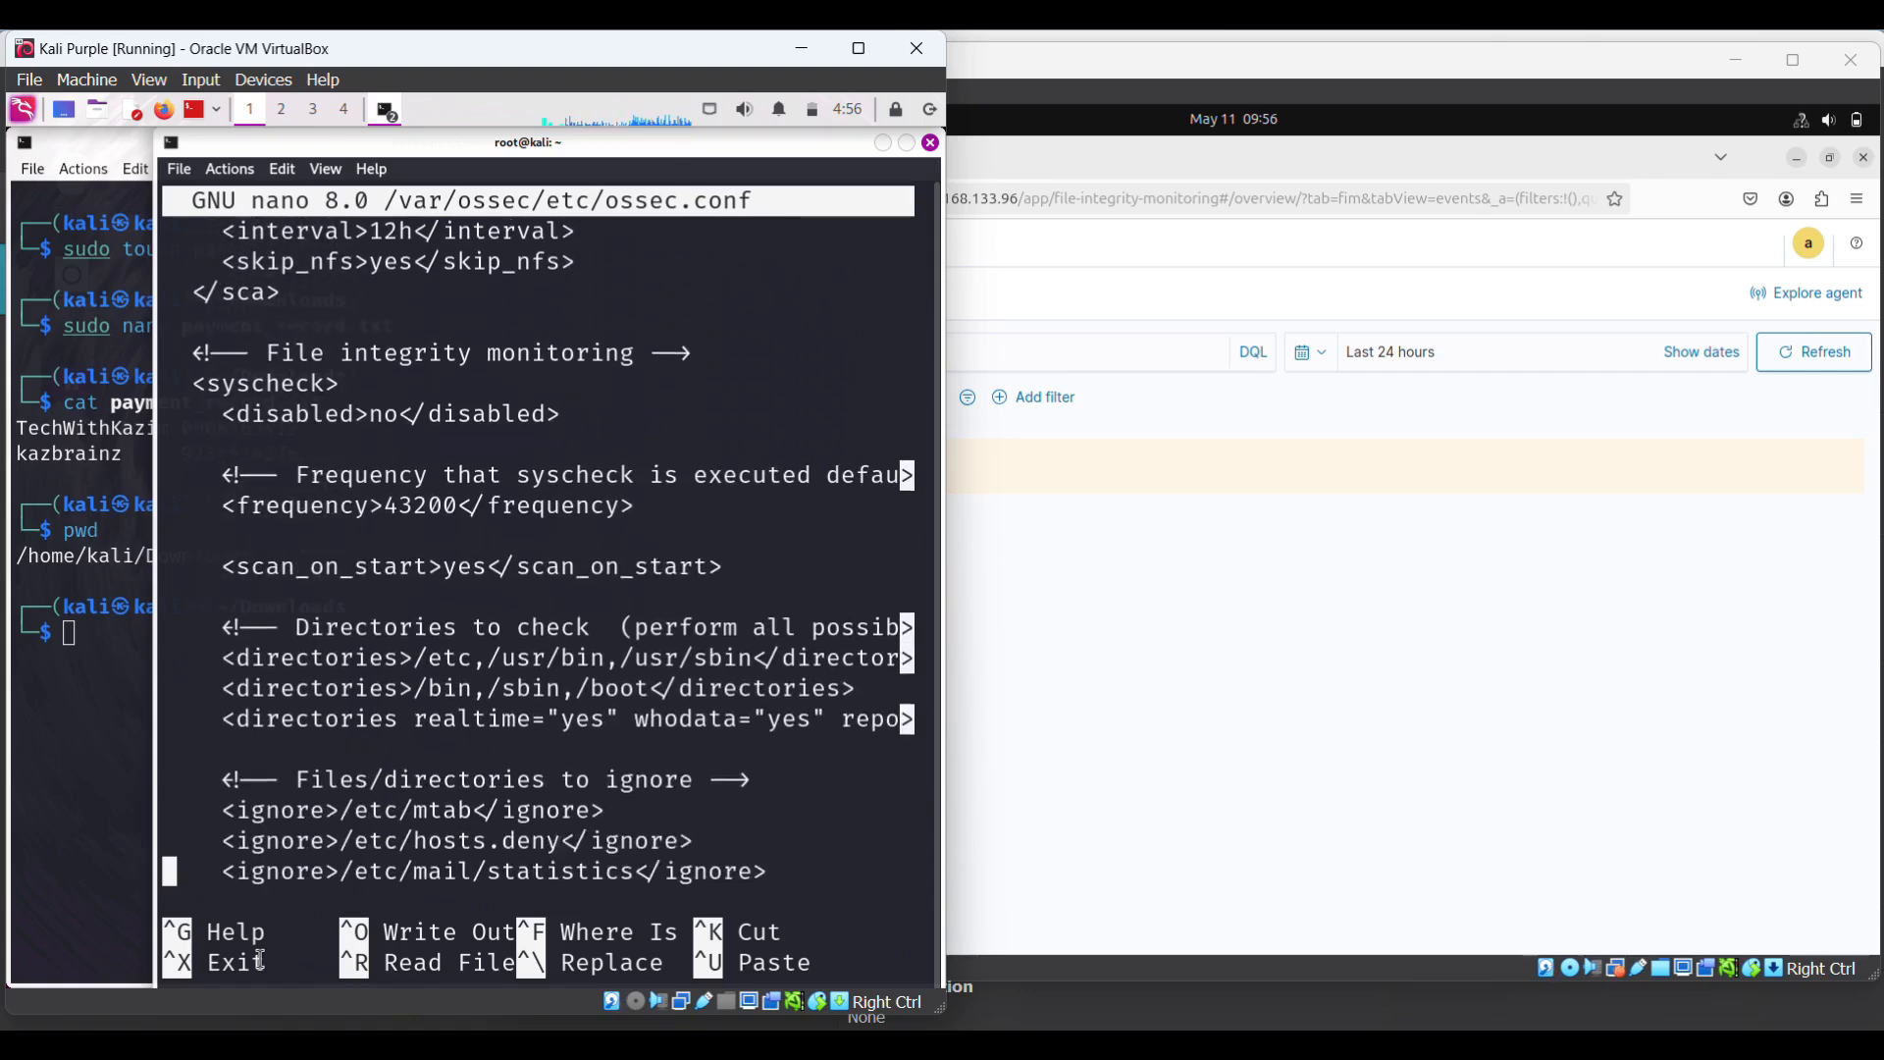
{"action": "key", "text": "Down"}
{"action": "key", "text": "Down"}
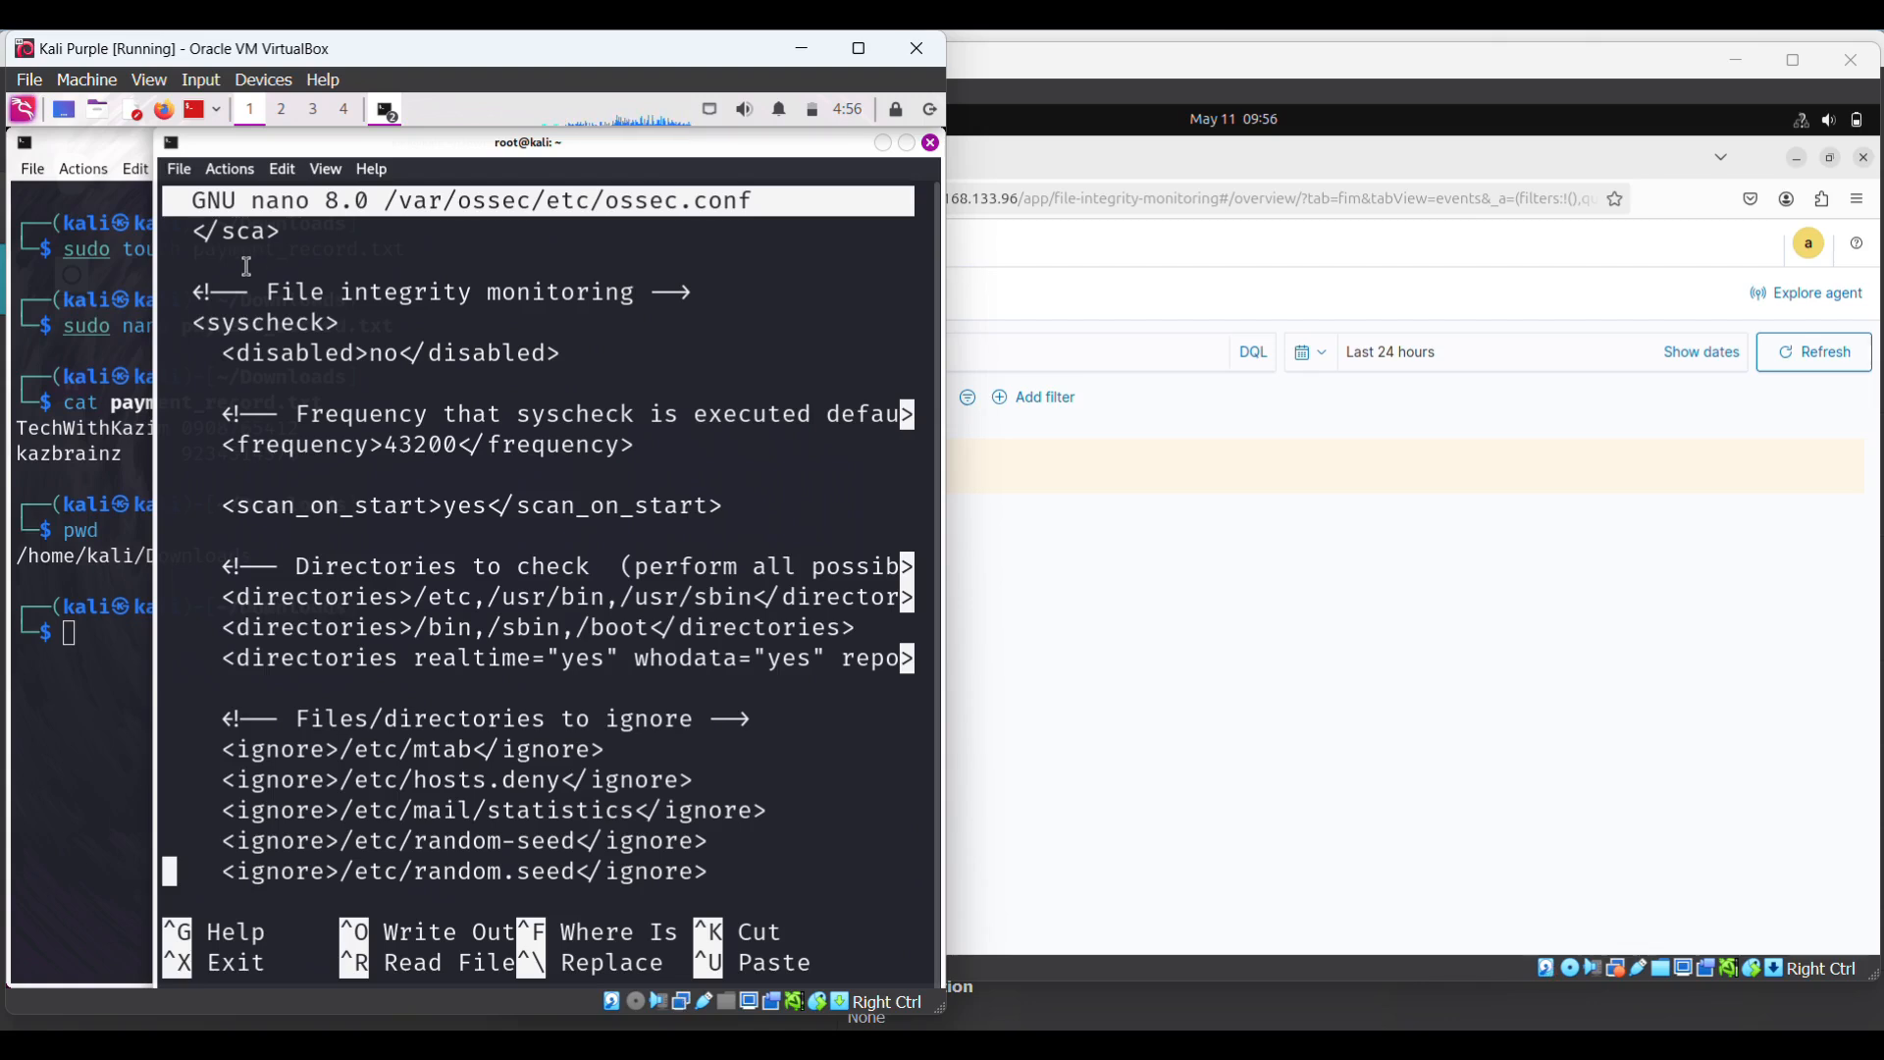
{"action": "left_click_drag", "start_coordinate": [267, 291], "coordinate": [629, 291]}
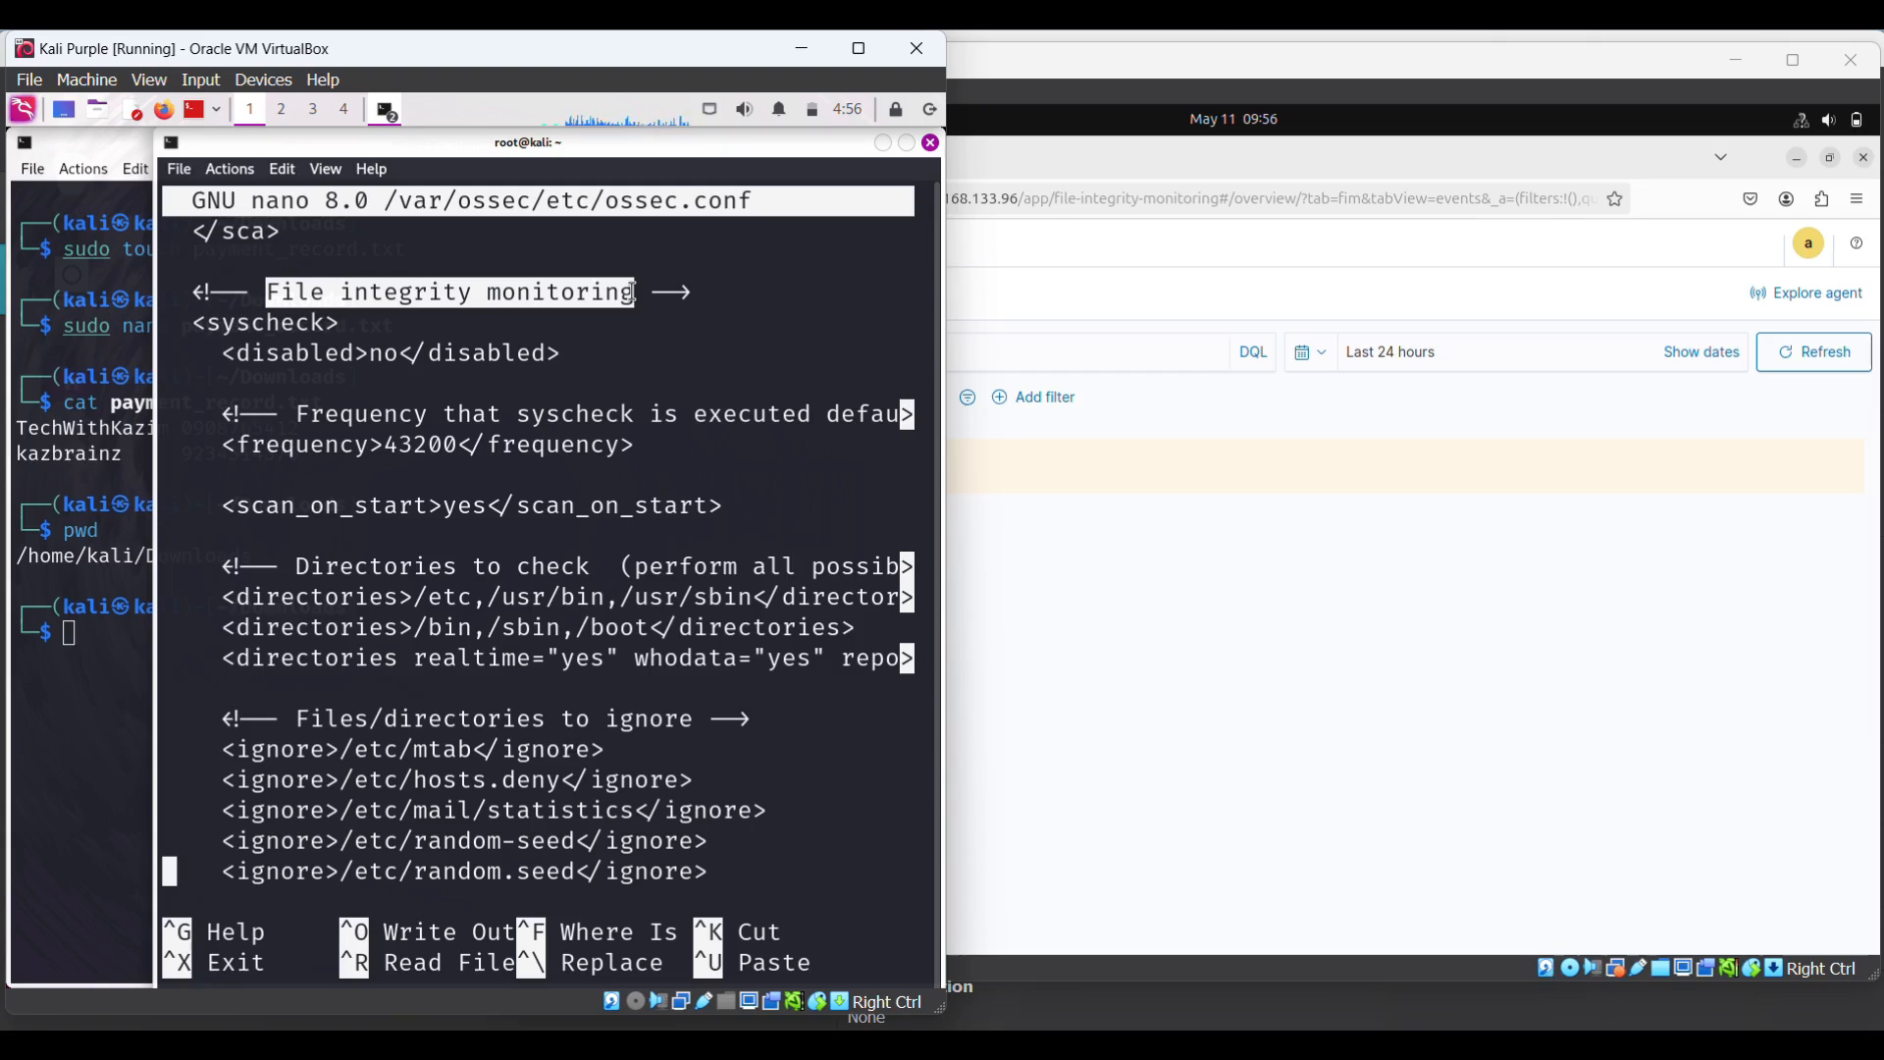
- Move to the syscheck disabled value 'no' and the frequency value 43200
{"action": "key", "text": "Down"}
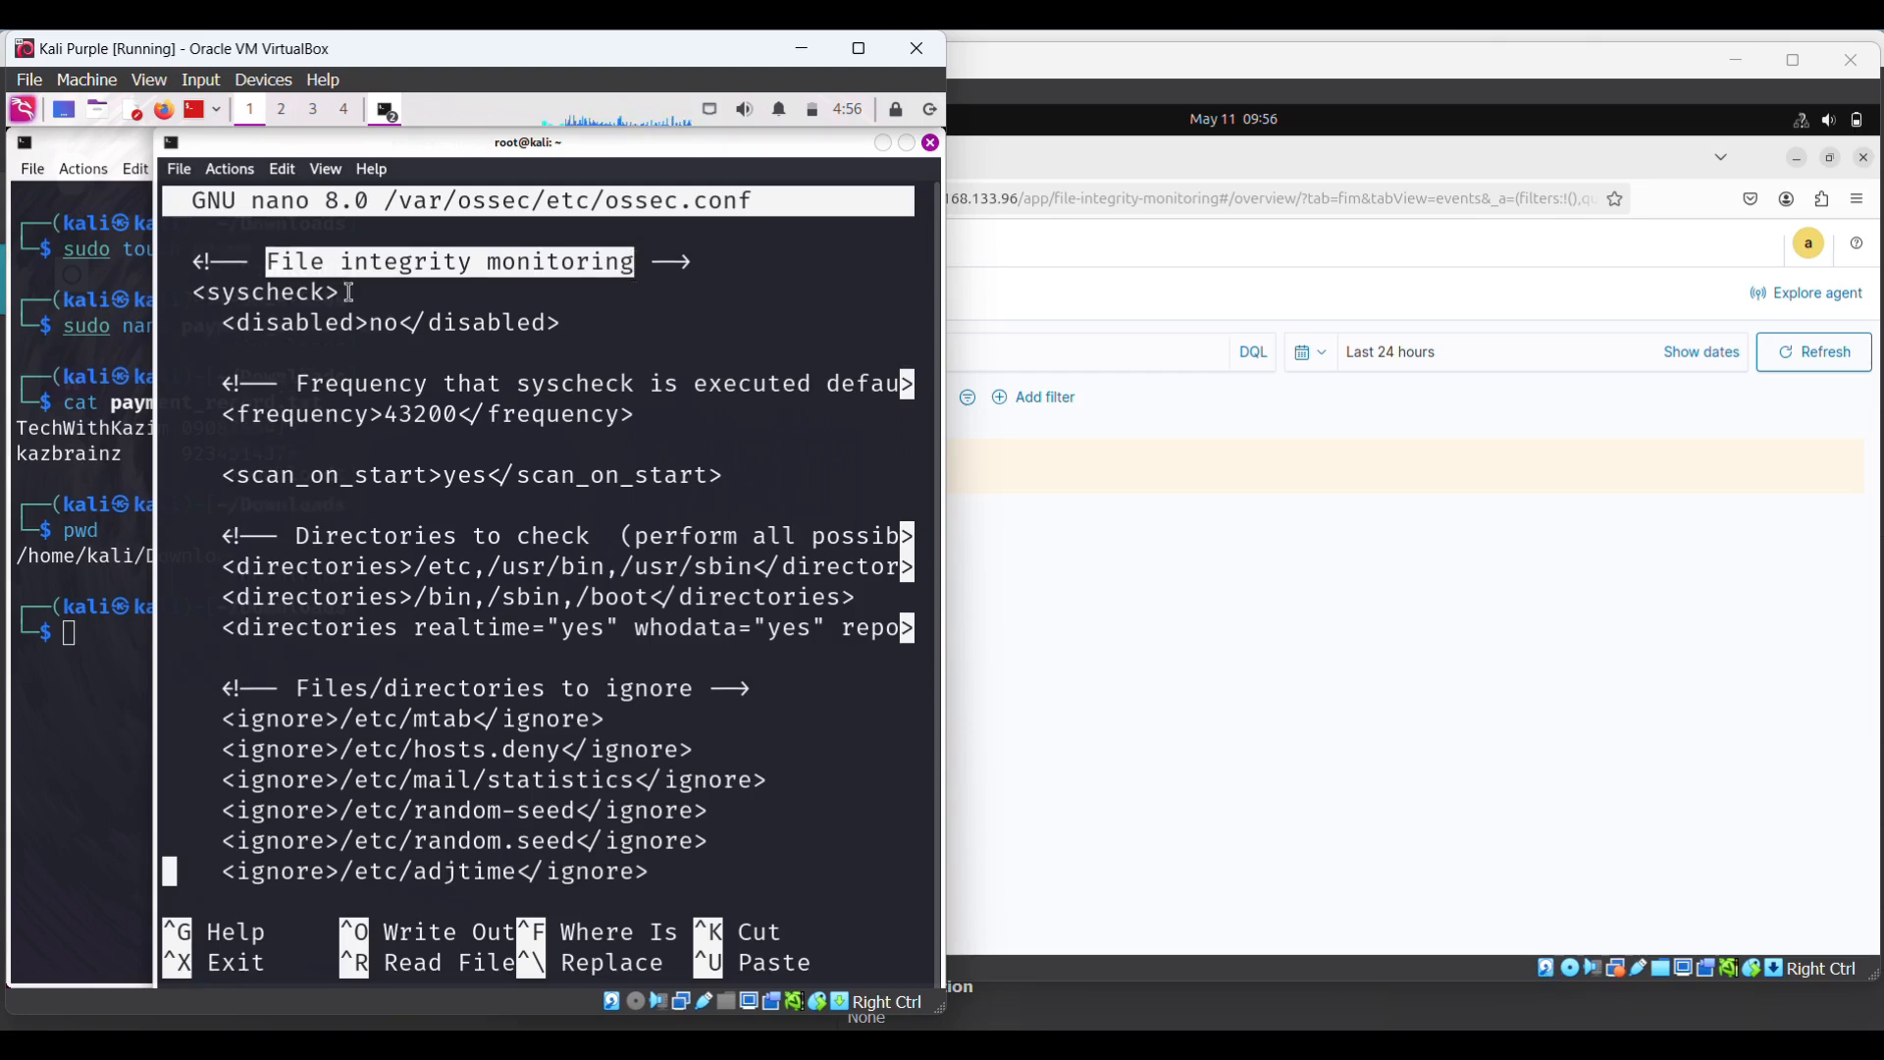
{"action": "key", "text": "Down"}
{"action": "key", "text": "Up"}
{"action": "key", "text": "Up"}
{"action": "key", "text": "Up"}
{"action": "key", "text": "Up"}
{"action": "key", "text": "Up"}
{"action": "key", "text": "Up"}
{"action": "key", "text": "Up"}
{"action": "key", "text": "Up"}
{"action": "key", "text": "Up"}
{"action": "key", "text": "Up"}
{"action": "key", "text": "Up"}
{"action": "key", "text": "Up"}
{"action": "key", "text": "Up"}
{"action": "key", "text": "Up"}
{"action": "key", "text": "Up"}
{"action": "key", "text": "Up"}
{"action": "key", "text": "Up"}
{"action": "key", "text": "Up"}
{"action": "key", "text": "Up"}
{"action": "key", "text": "Up"}
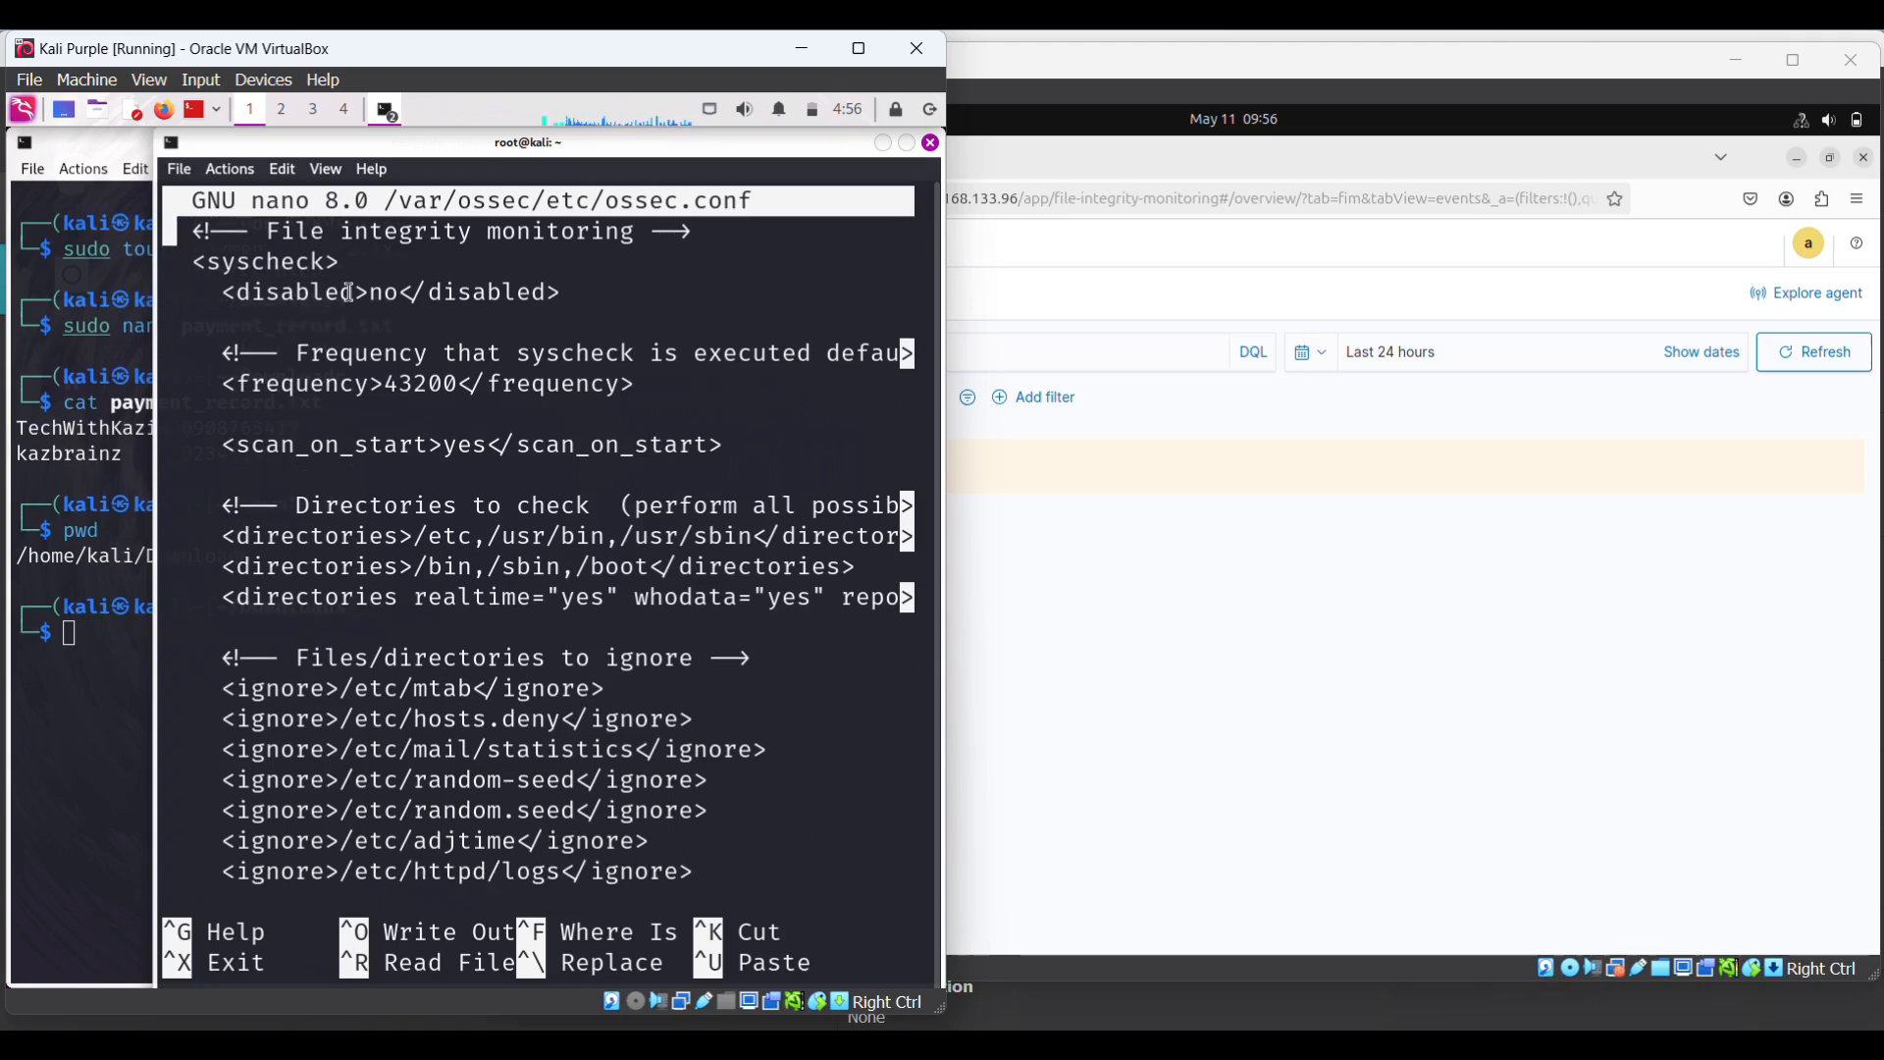
{"action": "key", "text": "Up"}
{"action": "key", "text": "Up"}
{"action": "key", "text": "Up"}
{"action": "key", "text": "Up"}
{"action": "key", "text": "Up"}
{"action": "key", "text": "Up"}
{"action": "key", "text": "Down"}
{"action": "key", "text": "Down"}
{"action": "key", "text": "Down"}
{"action": "key", "text": "Down"}
{"action": "key", "text": "Down"}
{"action": "key", "text": "Down"}
{"action": "key", "text": "Down"}
{"action": "key", "text": "Down"}
{"action": "key", "text": "Right"}
{"action": "key", "text": "Right"}
{"action": "key", "text": "Right"}
{"action": "key", "text": "Right"}
{"action": "key", "text": "Right"}
{"action": "key", "text": "Right"}
{"action": "key", "text": "Right"}
{"action": "key", "text": "Right"}
{"action": "key", "text": "Right"}
{"action": "key", "text": "Right"}
{"action": "key", "text": "Right"}
{"action": "key", "text": "Right"}
{"action": "key", "text": "Right"}
{"action": "key", "text": "Right"}
{"action": "key", "text": "Right"}
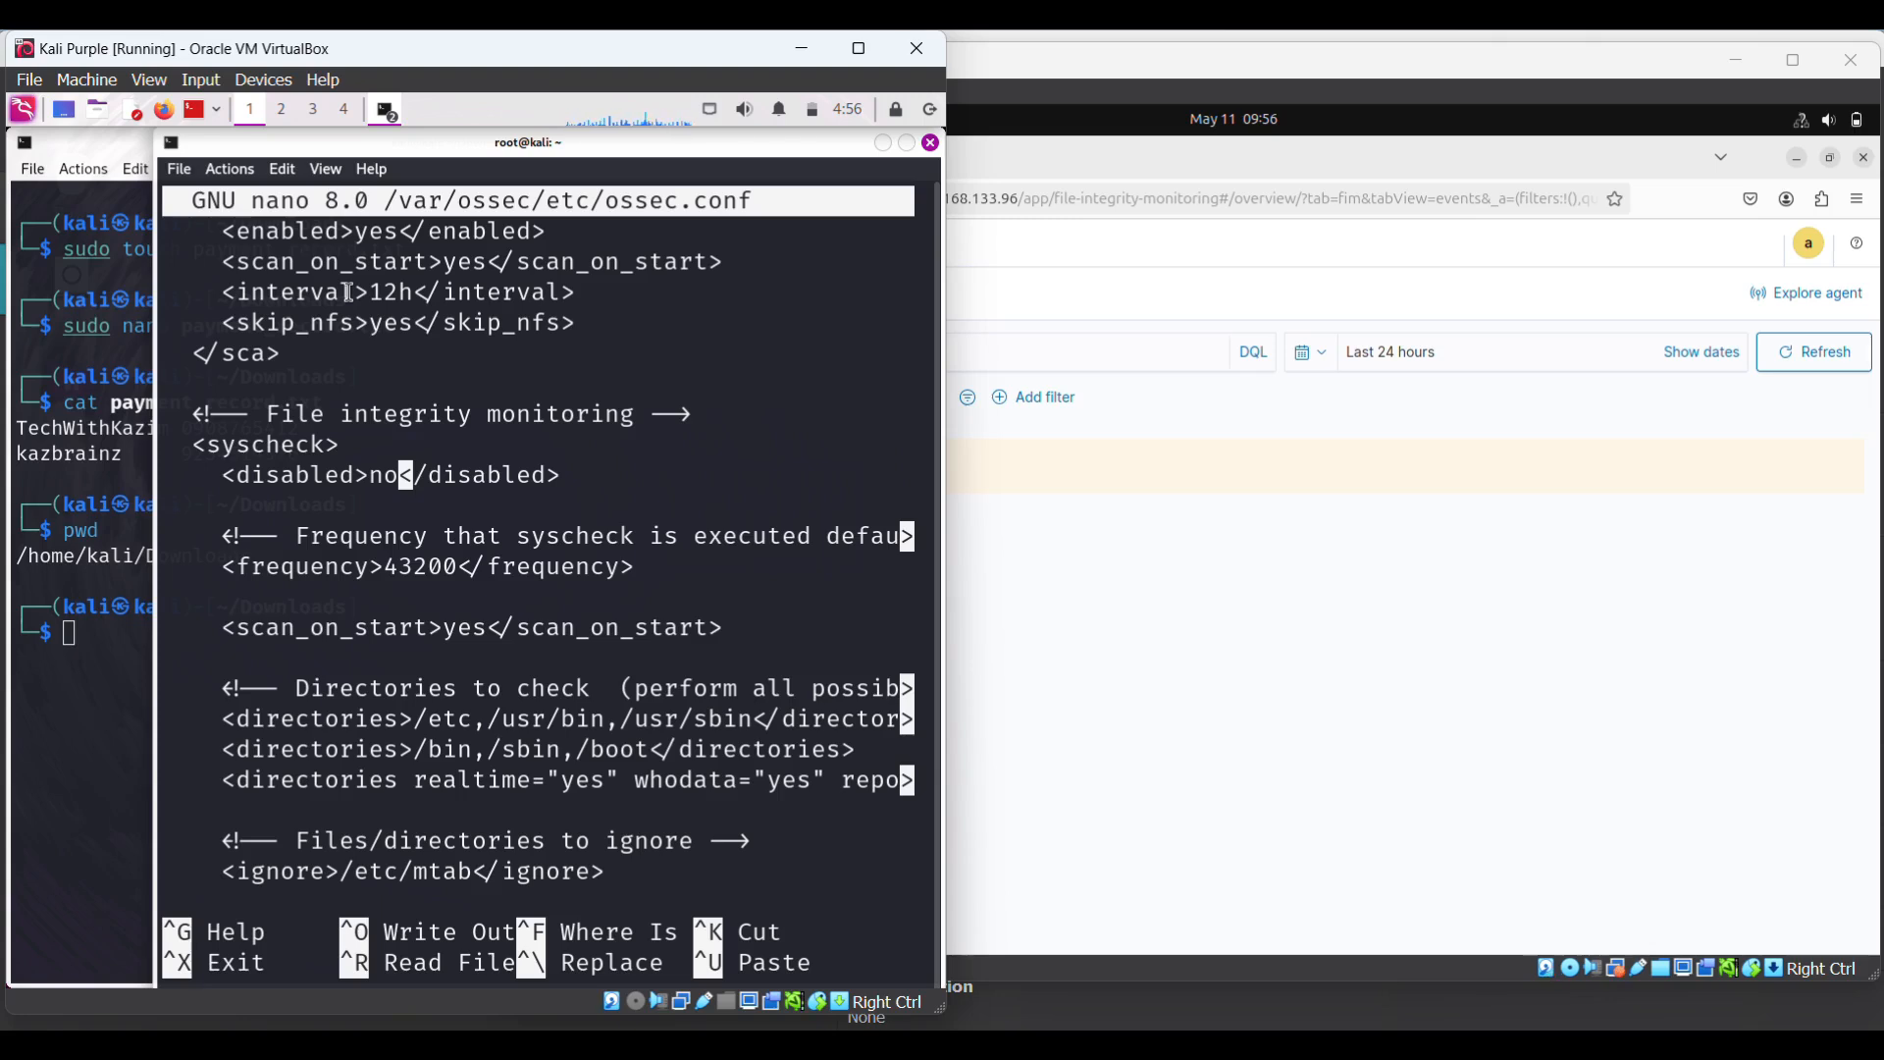
{"action": "key", "text": "Down"}
{"action": "key", "text": "Down"}
{"action": "key", "text": "Right"}
{"action": "key", "text": "Right"}
{"action": "key", "text": "Right"}
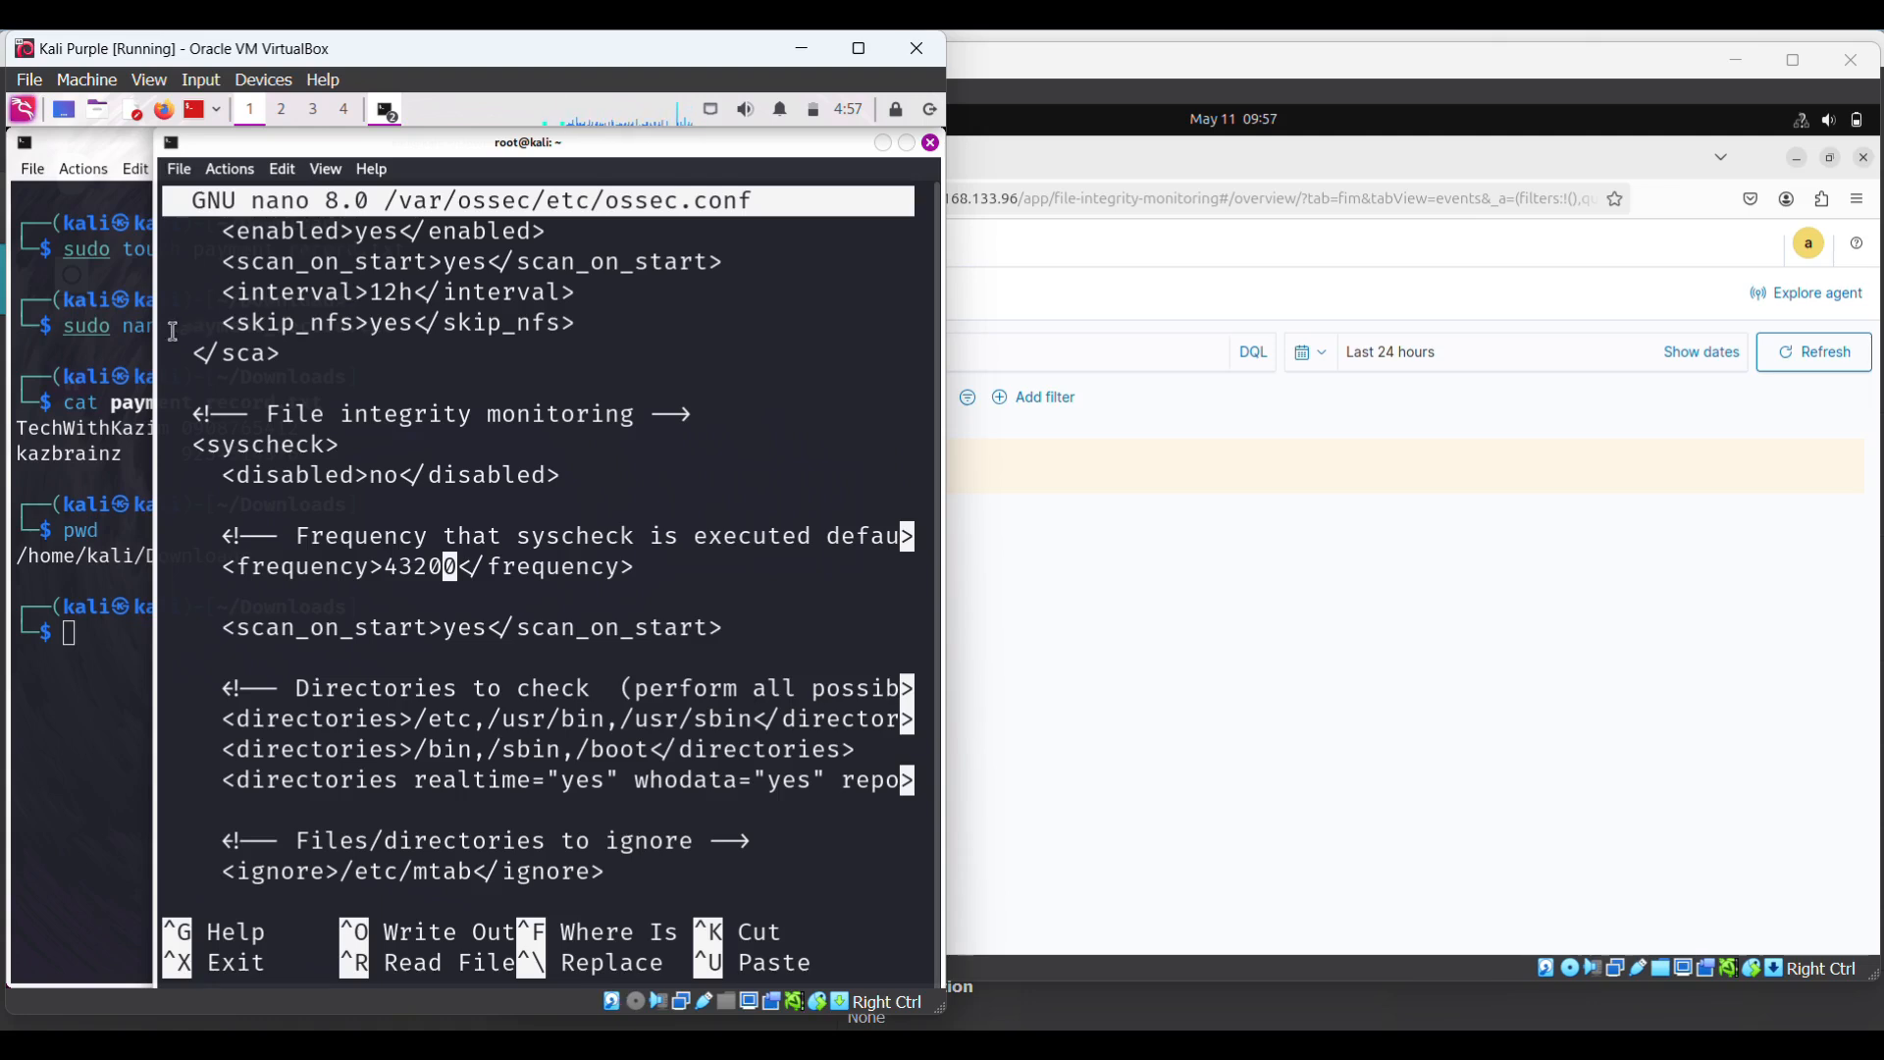
- Go to the end of the realtime /home/kali/Documents directories line and insert a blank line below it
{"action": "key", "text": "Left"}
{"action": "key", "text": "Left"}
{"action": "key", "text": "Left"}
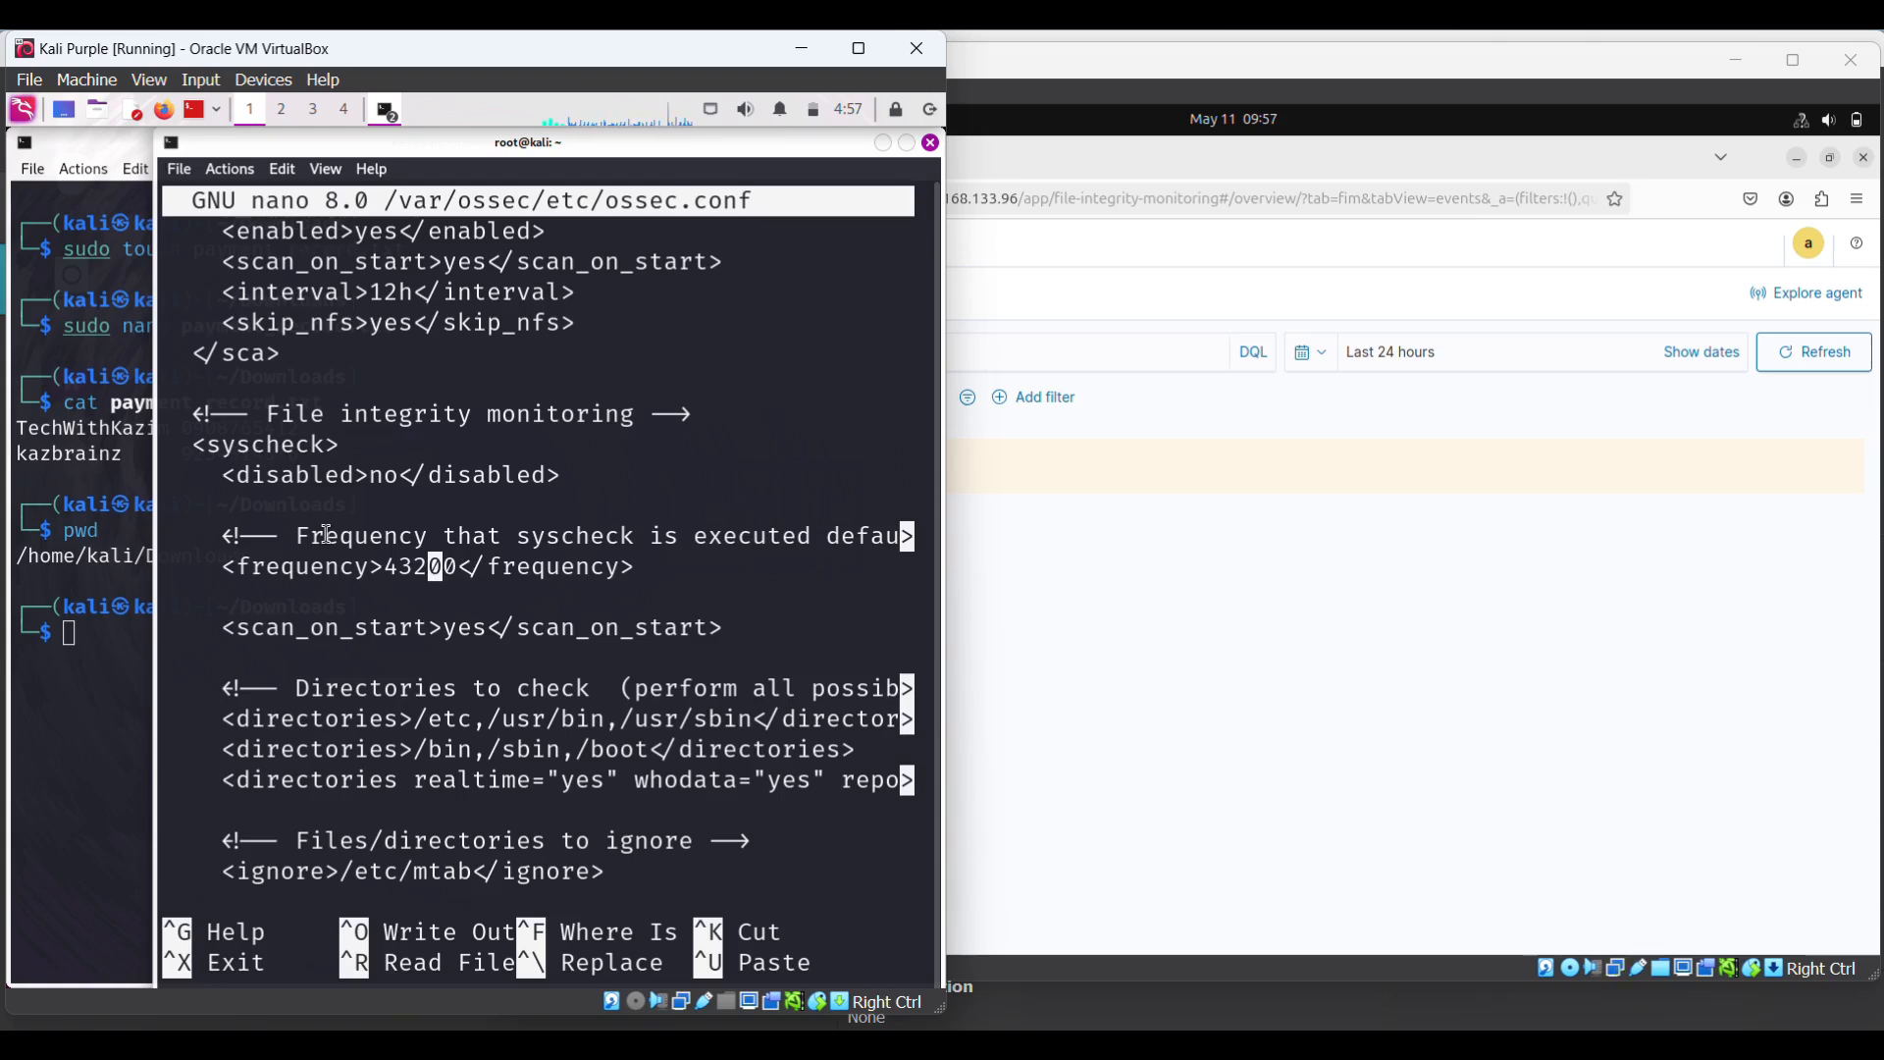
{"action": "key", "text": "Down"}
{"action": "key", "text": "Down"}
{"action": "key", "text": "Down"}
{"action": "key", "text": "Up"}
{"action": "key", "text": "Left"}
{"action": "key", "text": "Left"}
{"action": "key", "text": "Left"}
{"action": "key", "text": "Right"}
{"action": "key", "text": "Right"}
{"action": "key", "text": "Right"}
{"action": "key", "text": "Right"}
{"action": "key", "text": "Right"}
{"action": "key", "text": "Right"}
{"action": "key", "text": "Right"}
{"action": "key", "text": "Down"}
{"action": "key", "text": "Down"}
{"action": "key", "text": "Down"}
{"action": "key", "text": "Down"}
{"action": "key", "text": "Up"}
{"action": "key", "text": "Down"}
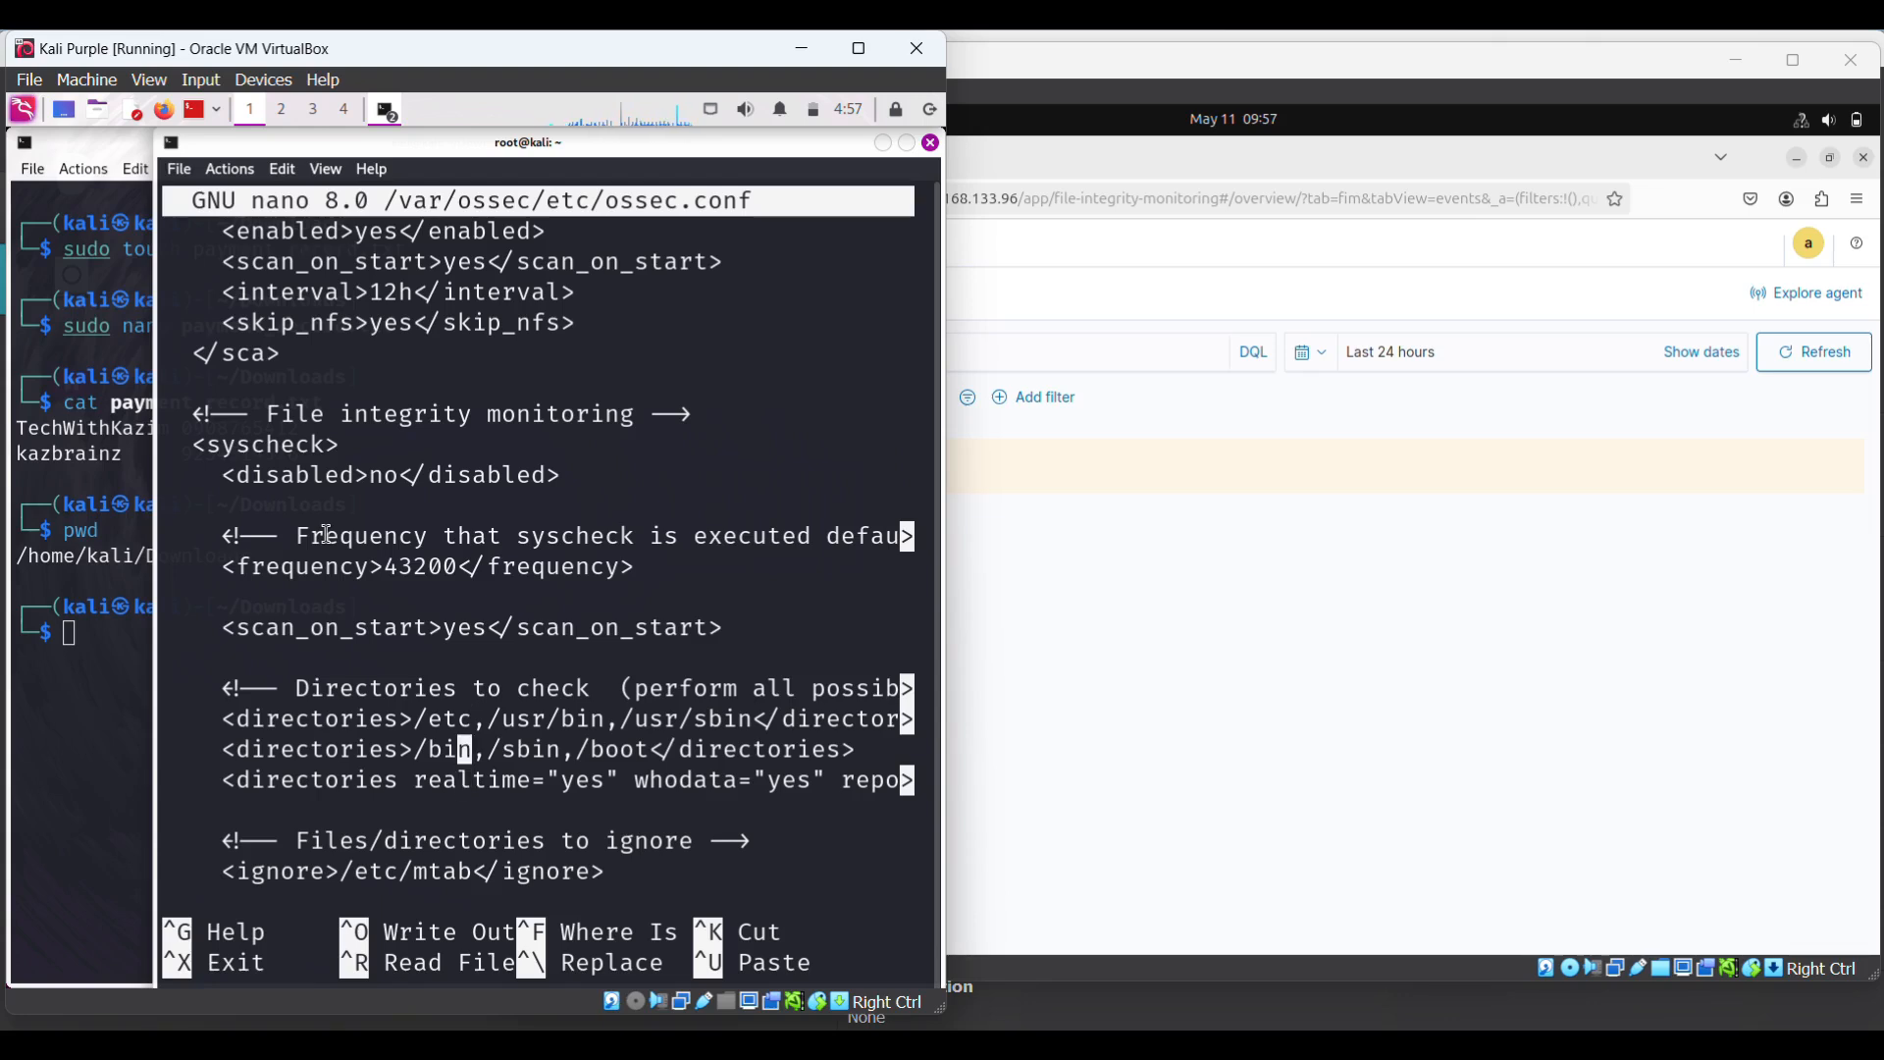
{"action": "key", "text": "Down"}
{"action": "key", "text": "Down"}
{"action": "key", "text": "Up"}
{"action": "key", "text": "Right"}
{"action": "key", "text": "Right"}
{"action": "key", "text": "Right"}
{"action": "key", "text": "Right"}
{"action": "key", "text": "Right"}
{"action": "key", "text": "Right"}
{"action": "key", "text": "Right"}
{"action": "key", "text": "Right"}
{"action": "key", "text": "Right"}
{"action": "key", "text": "Right"}
{"action": "key", "text": "Right"}
{"action": "key", "text": "Right"}
{"action": "key", "text": "Right"}
{"action": "key", "text": "Right"}
{"action": "key", "text": "Right"}
{"action": "key", "text": "Right"}
{"action": "key", "text": "Right"}
{"action": "key", "text": "Right"}
{"action": "key", "text": "Right"}
{"action": "key", "text": "Right"}
{"action": "key", "text": "Right"}
{"action": "key", "text": "Right"}
{"action": "key", "text": "Right"}
{"action": "key", "text": "Right"}
{"action": "key", "text": "Right"}
{"action": "key", "text": "Right"}
{"action": "key", "text": "Right"}
{"action": "key", "text": "Right"}
{"action": "key", "text": "Right"}
{"action": "key", "text": "Right"}
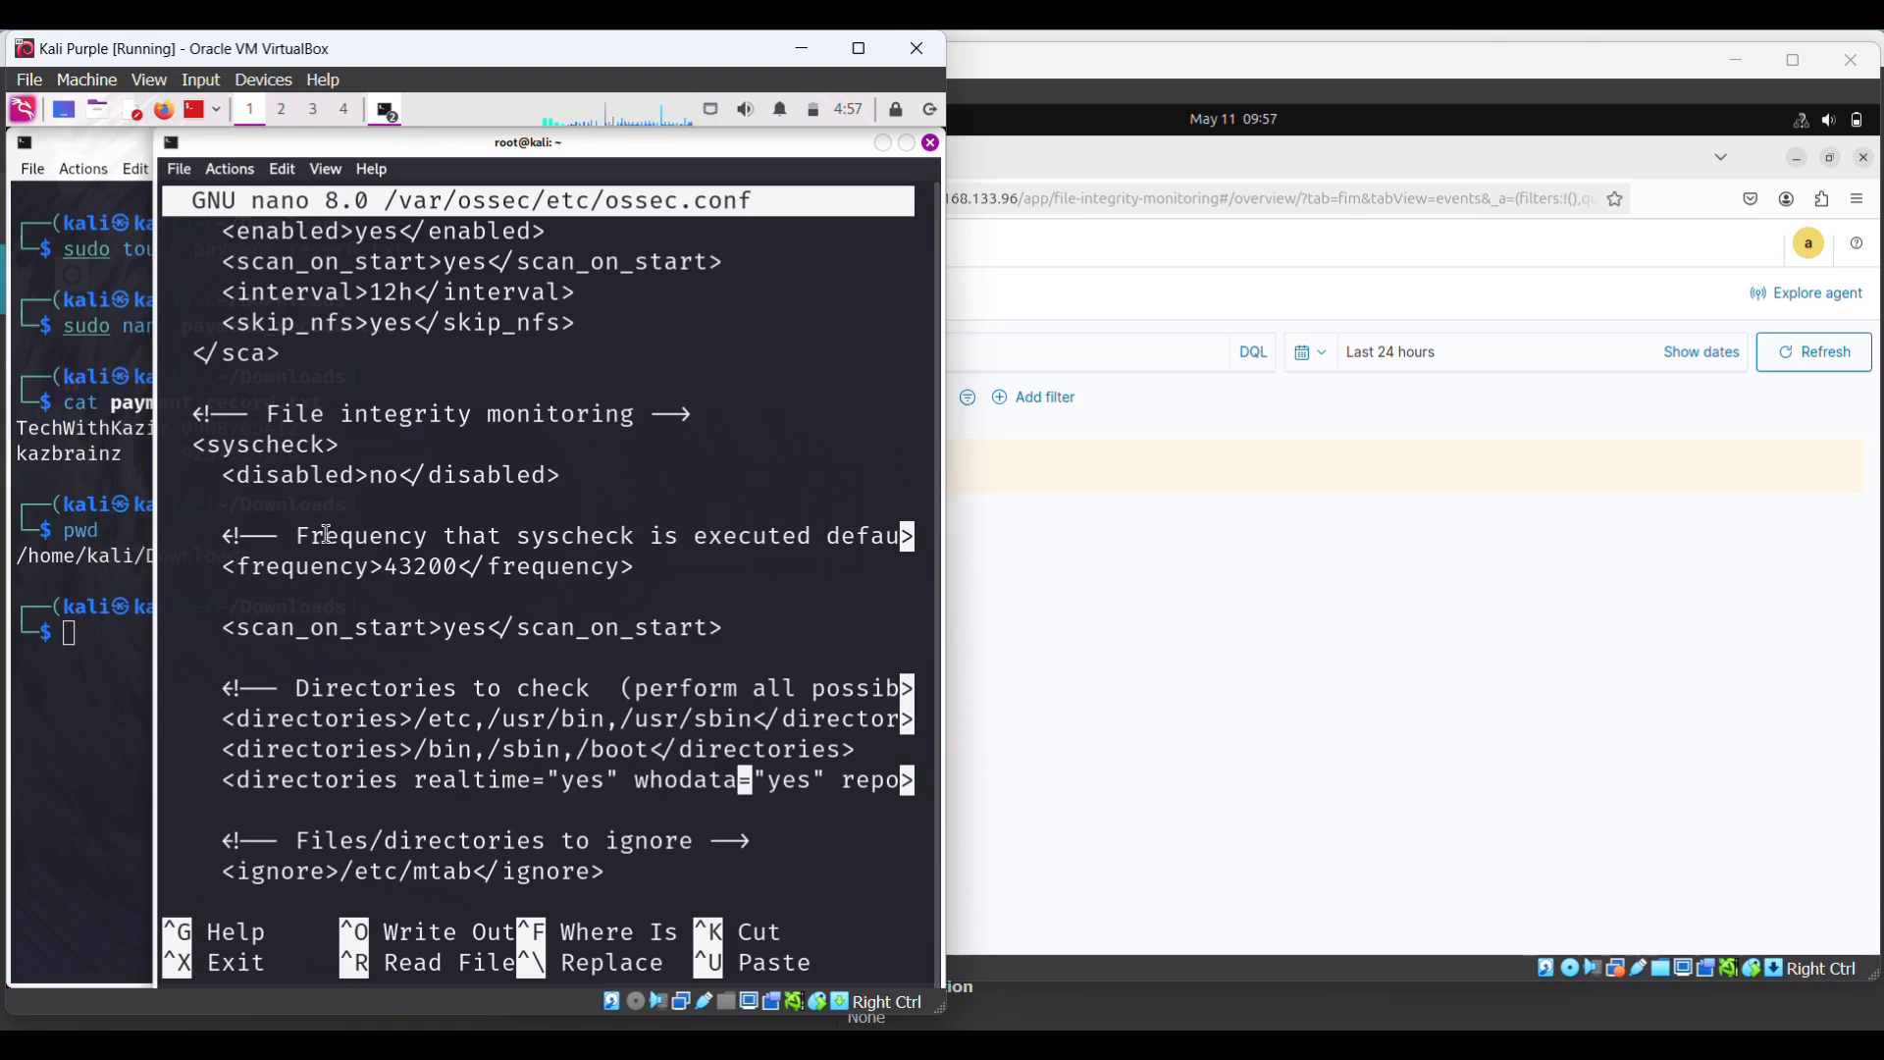
{"action": "key", "text": "Right"}
{"action": "key", "text": "Right"}
{"action": "key", "text": "Right"}
{"action": "key", "text": "Right"}
{"action": "key", "text": "Right"}
{"action": "key", "text": "Right"}
{"action": "key", "text": "Right"}
{"action": "key", "text": "Right"}
{"action": "key", "text": "Right"}
{"action": "key", "text": "Right"}
{"action": "key", "text": "Right"}
{"action": "key", "text": "Right"}
{"action": "key", "text": "Right"}
{"action": "key", "text": "Right"}
{"action": "key", "text": "Right"}
{"action": "key", "text": "Right"}
{"action": "key", "text": "Right"}
{"action": "key", "text": "Right"}
{"action": "key", "text": "Right"}
{"action": "key", "text": "Right"}
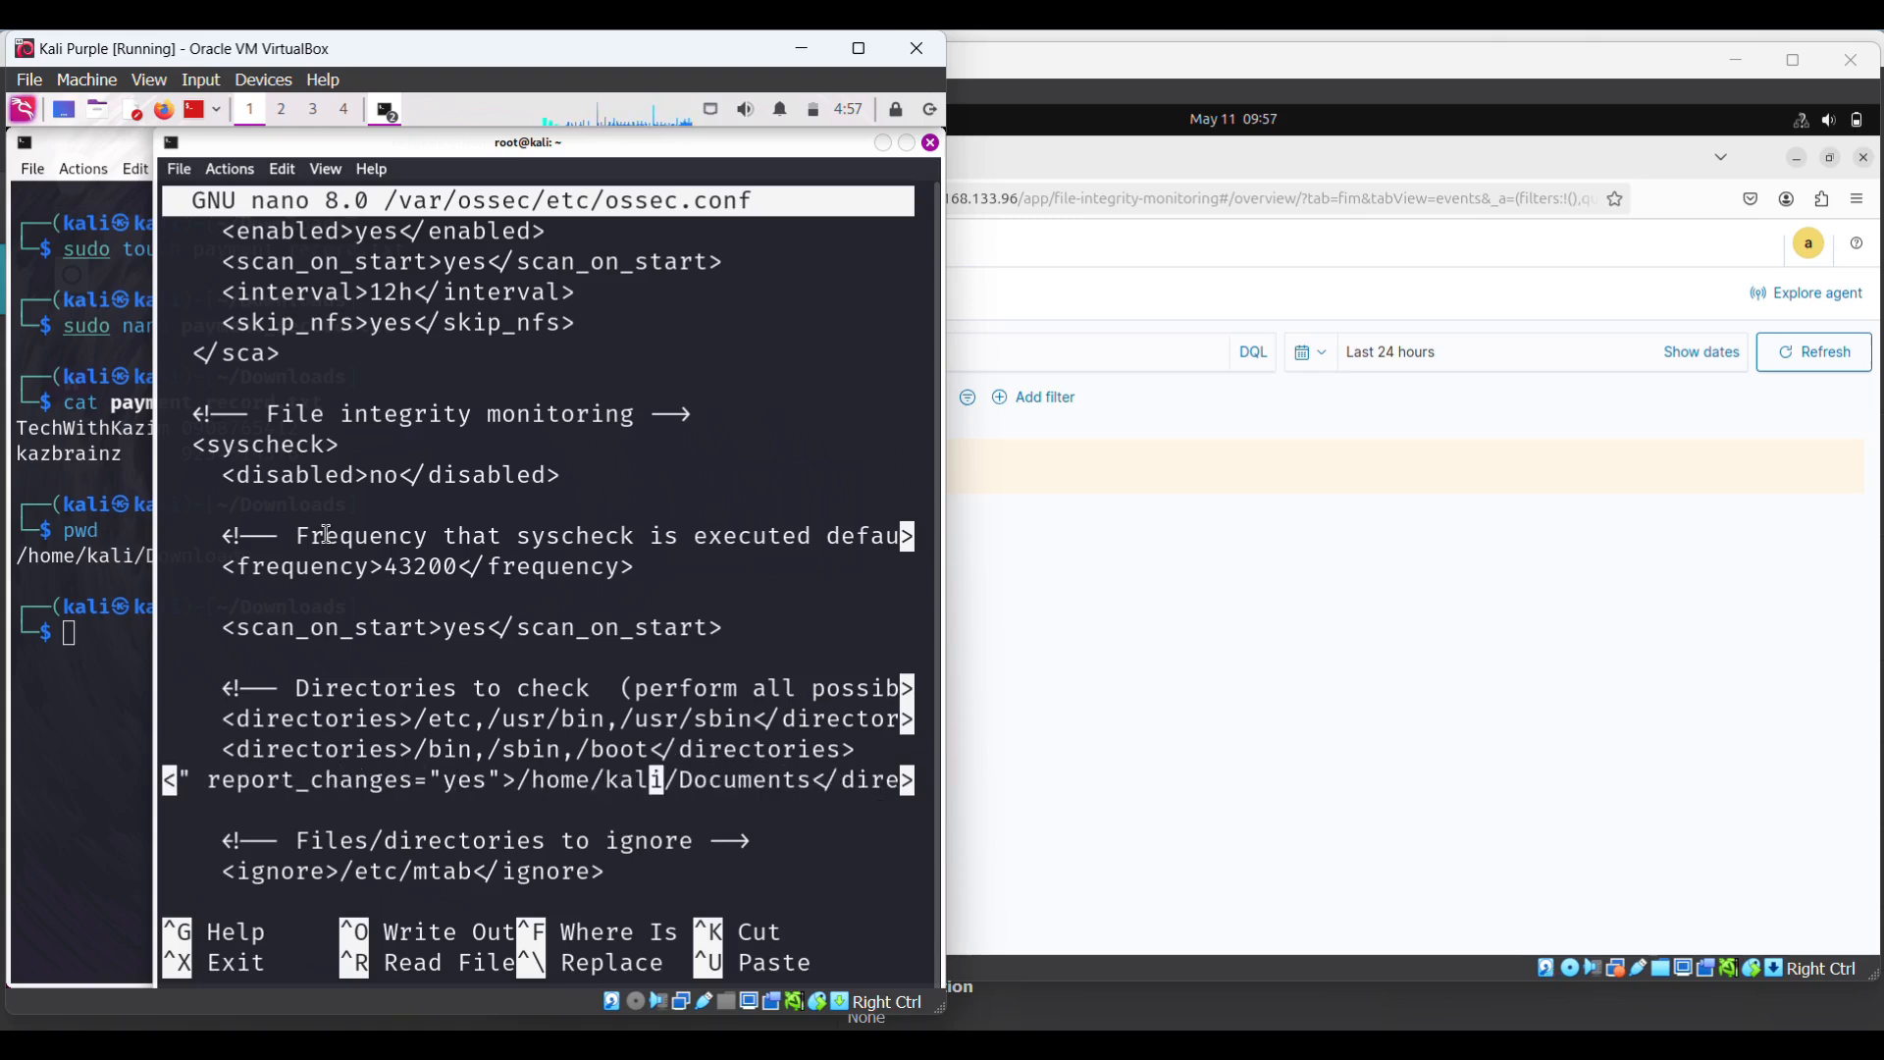
{"action": "key", "text": "Right"}
{"action": "key", "text": "Right"}
{"action": "key", "text": "Right"}
{"action": "key", "text": "Right"}
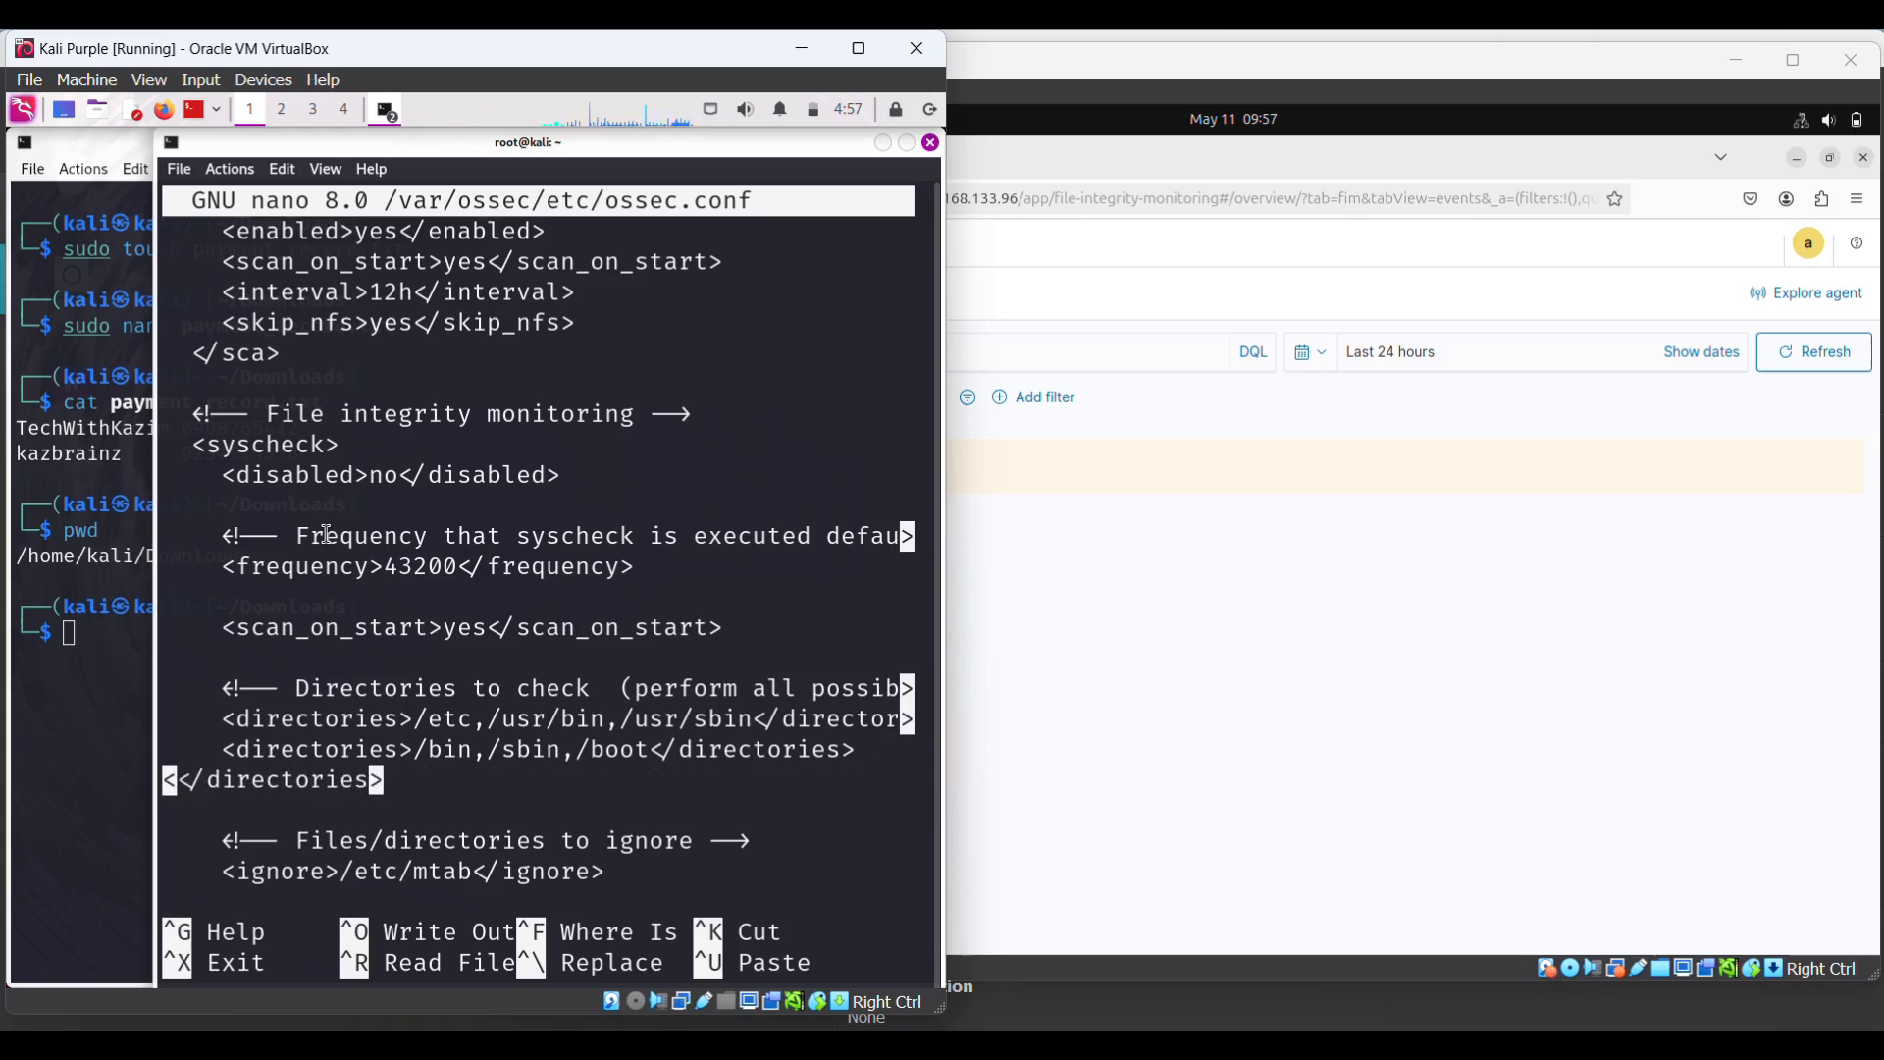
{"action": "key", "text": "Left"}
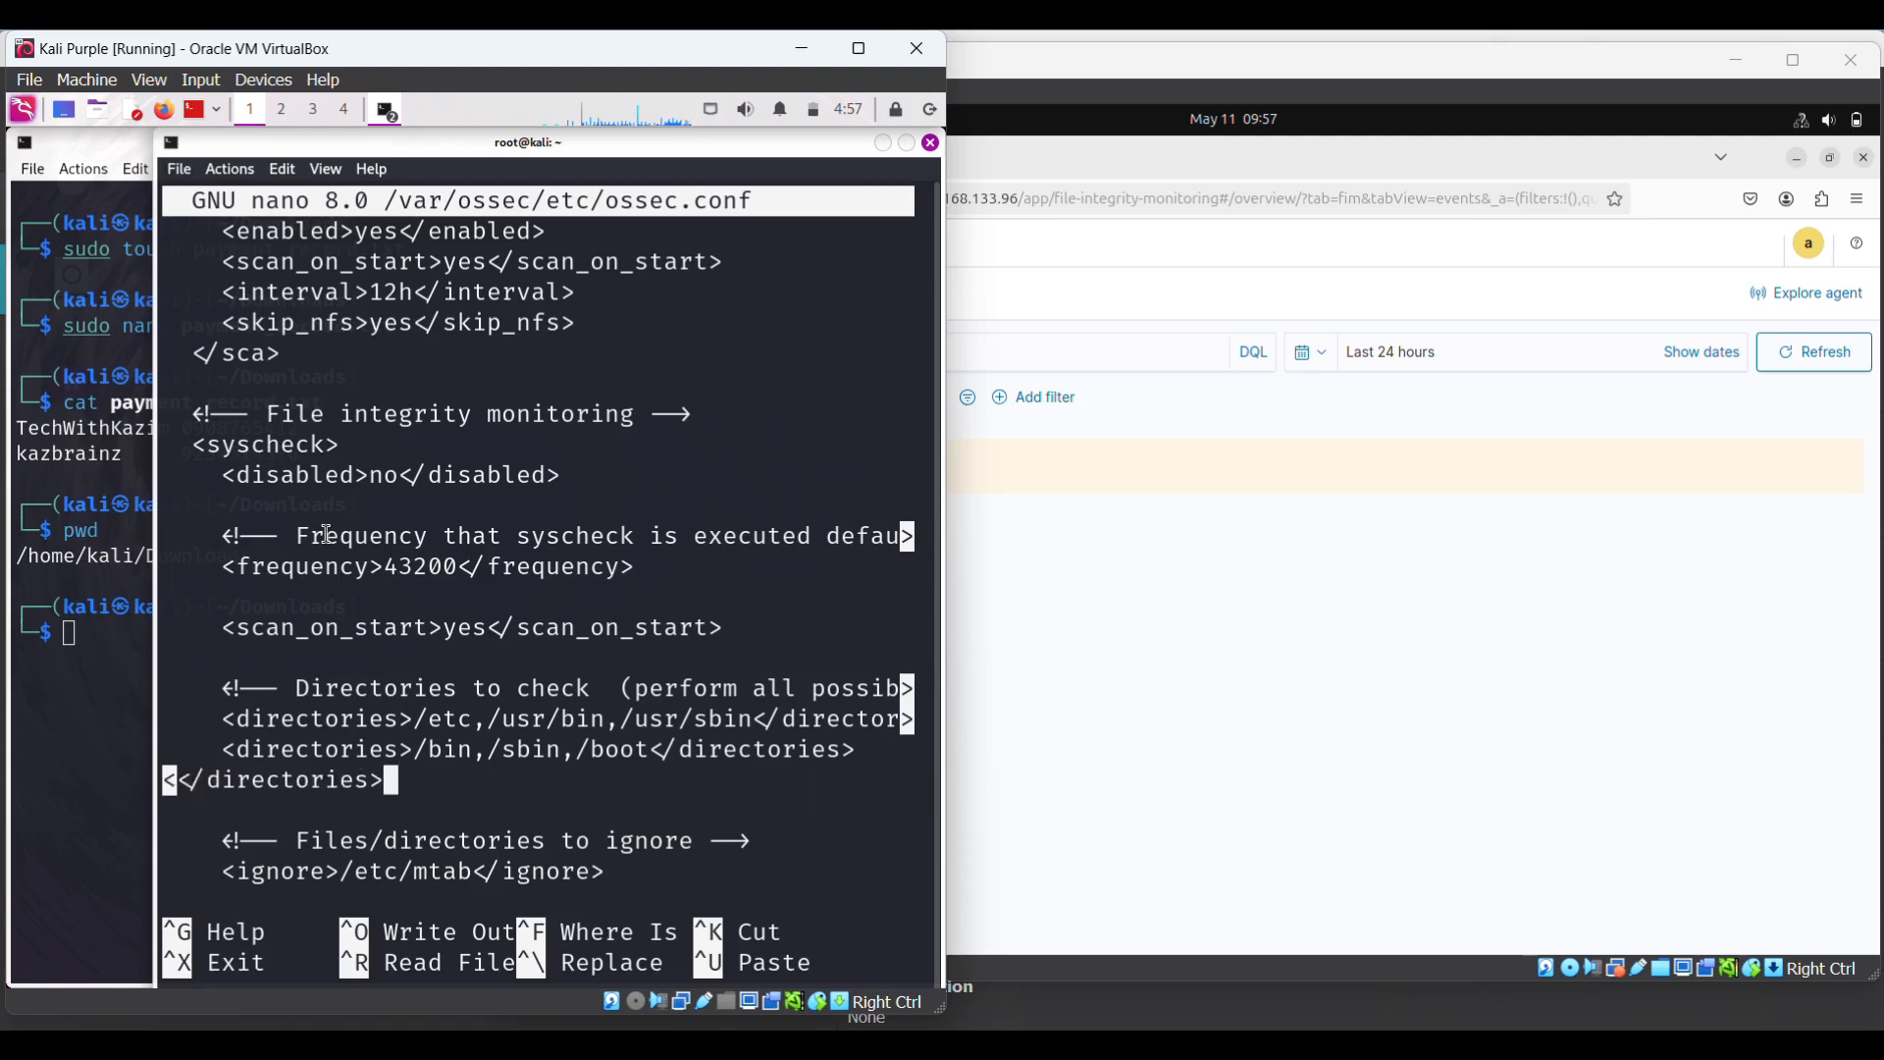
{"action": "key", "text": "Return"}
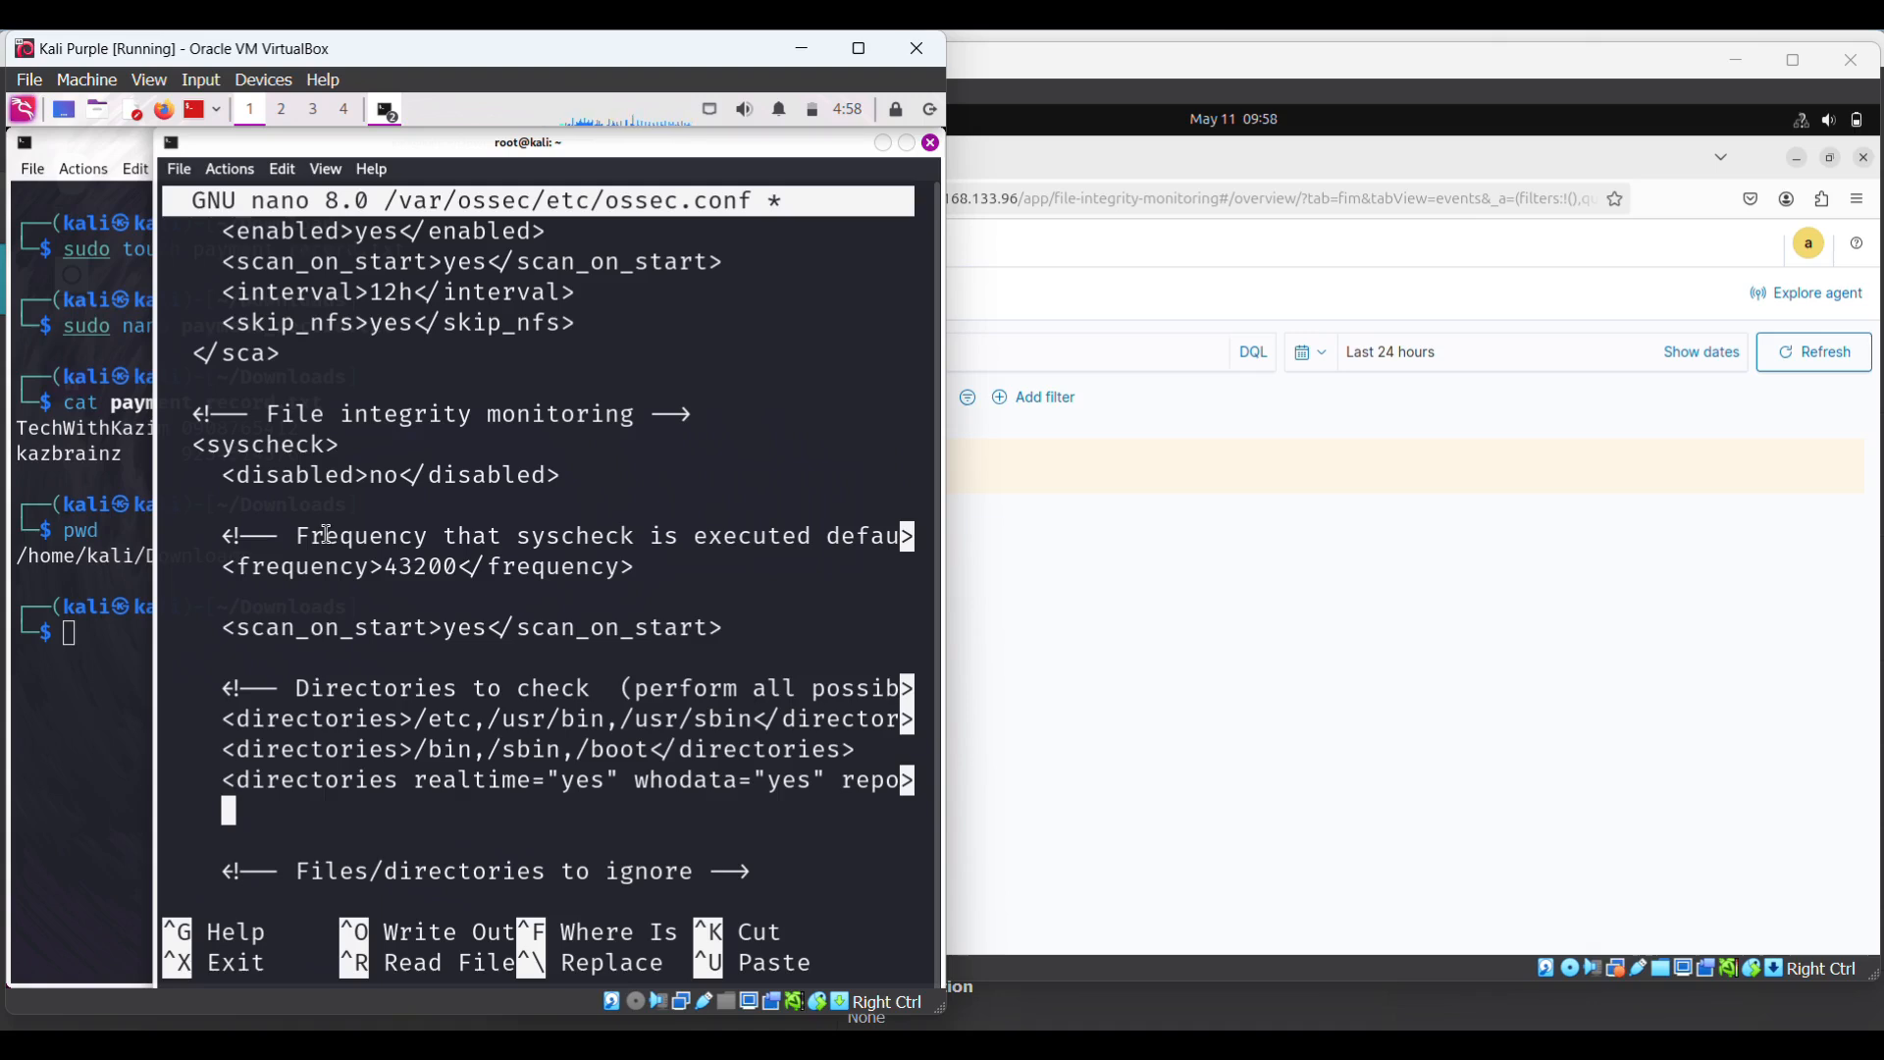
- Type <directories realtime="yes" whodata="yes" report on the new line, then enter 'wazuh' in Edge
{"action": "type", "text": "<dire"}
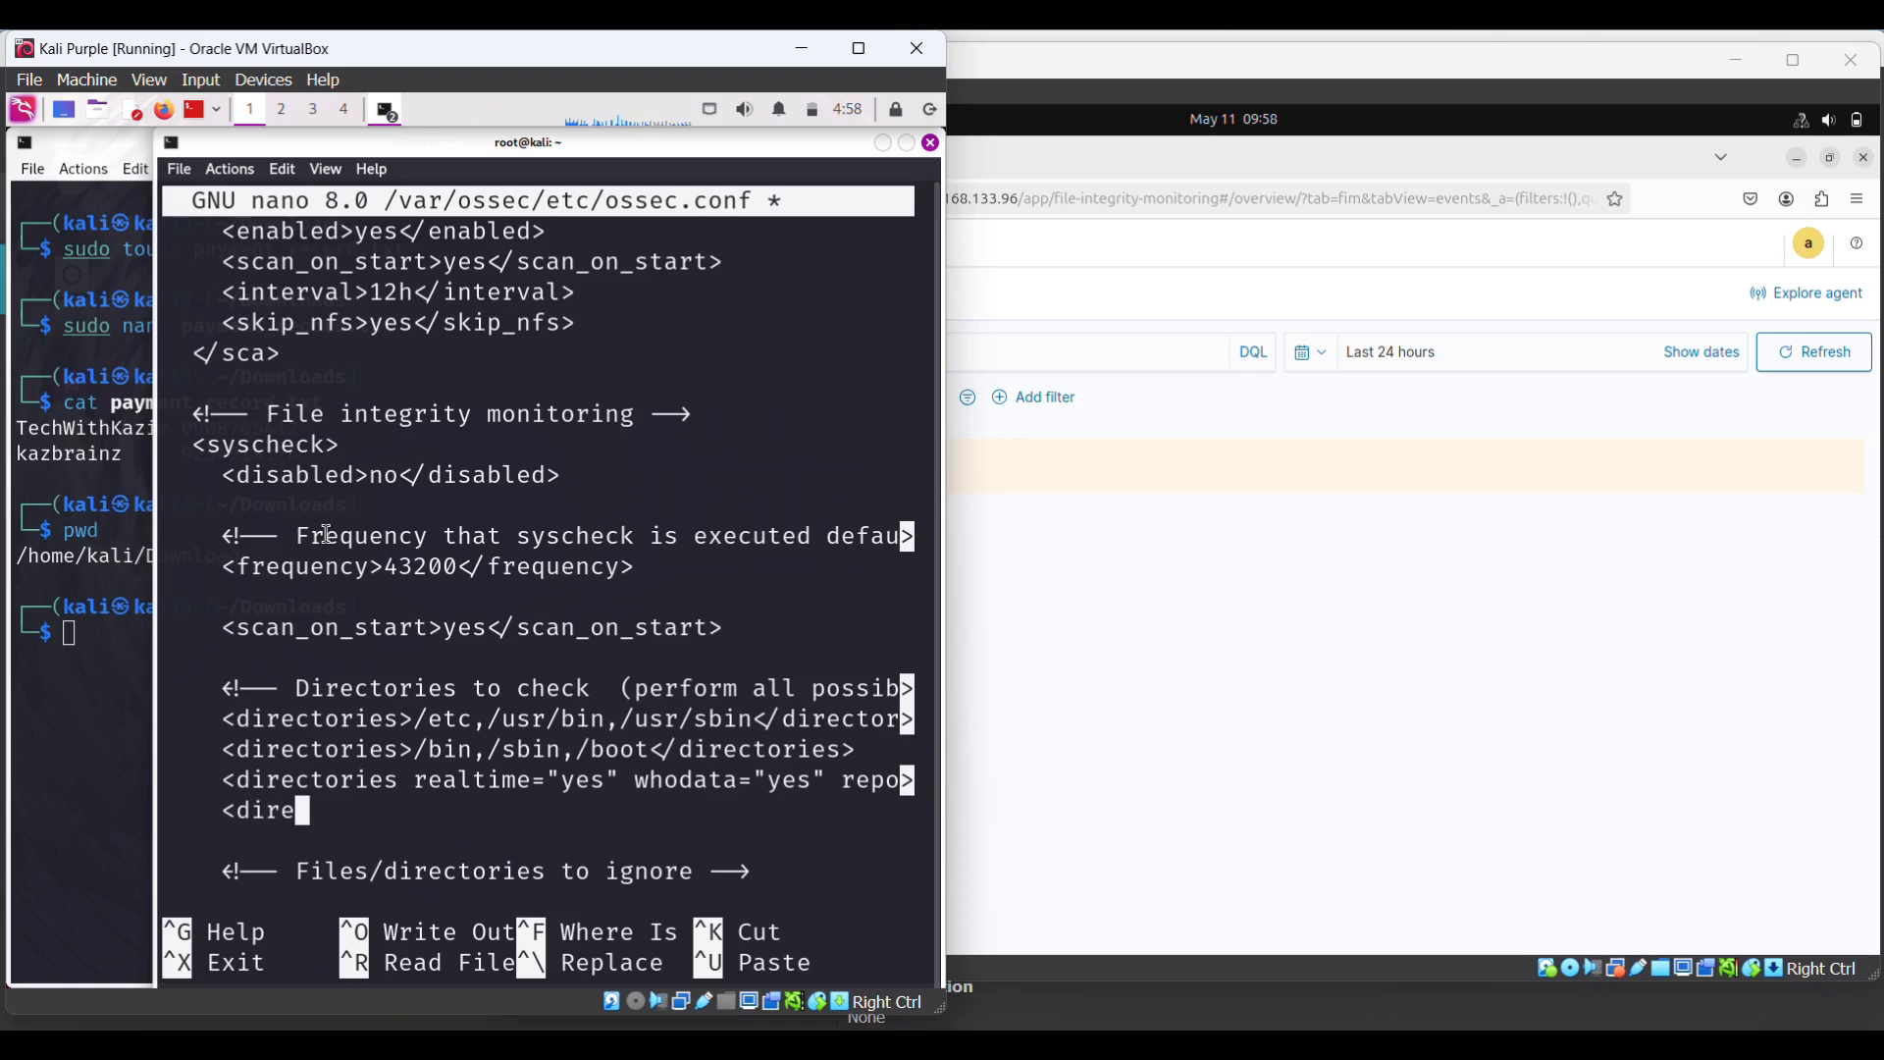
{"action": "type", "text": "ctori"}
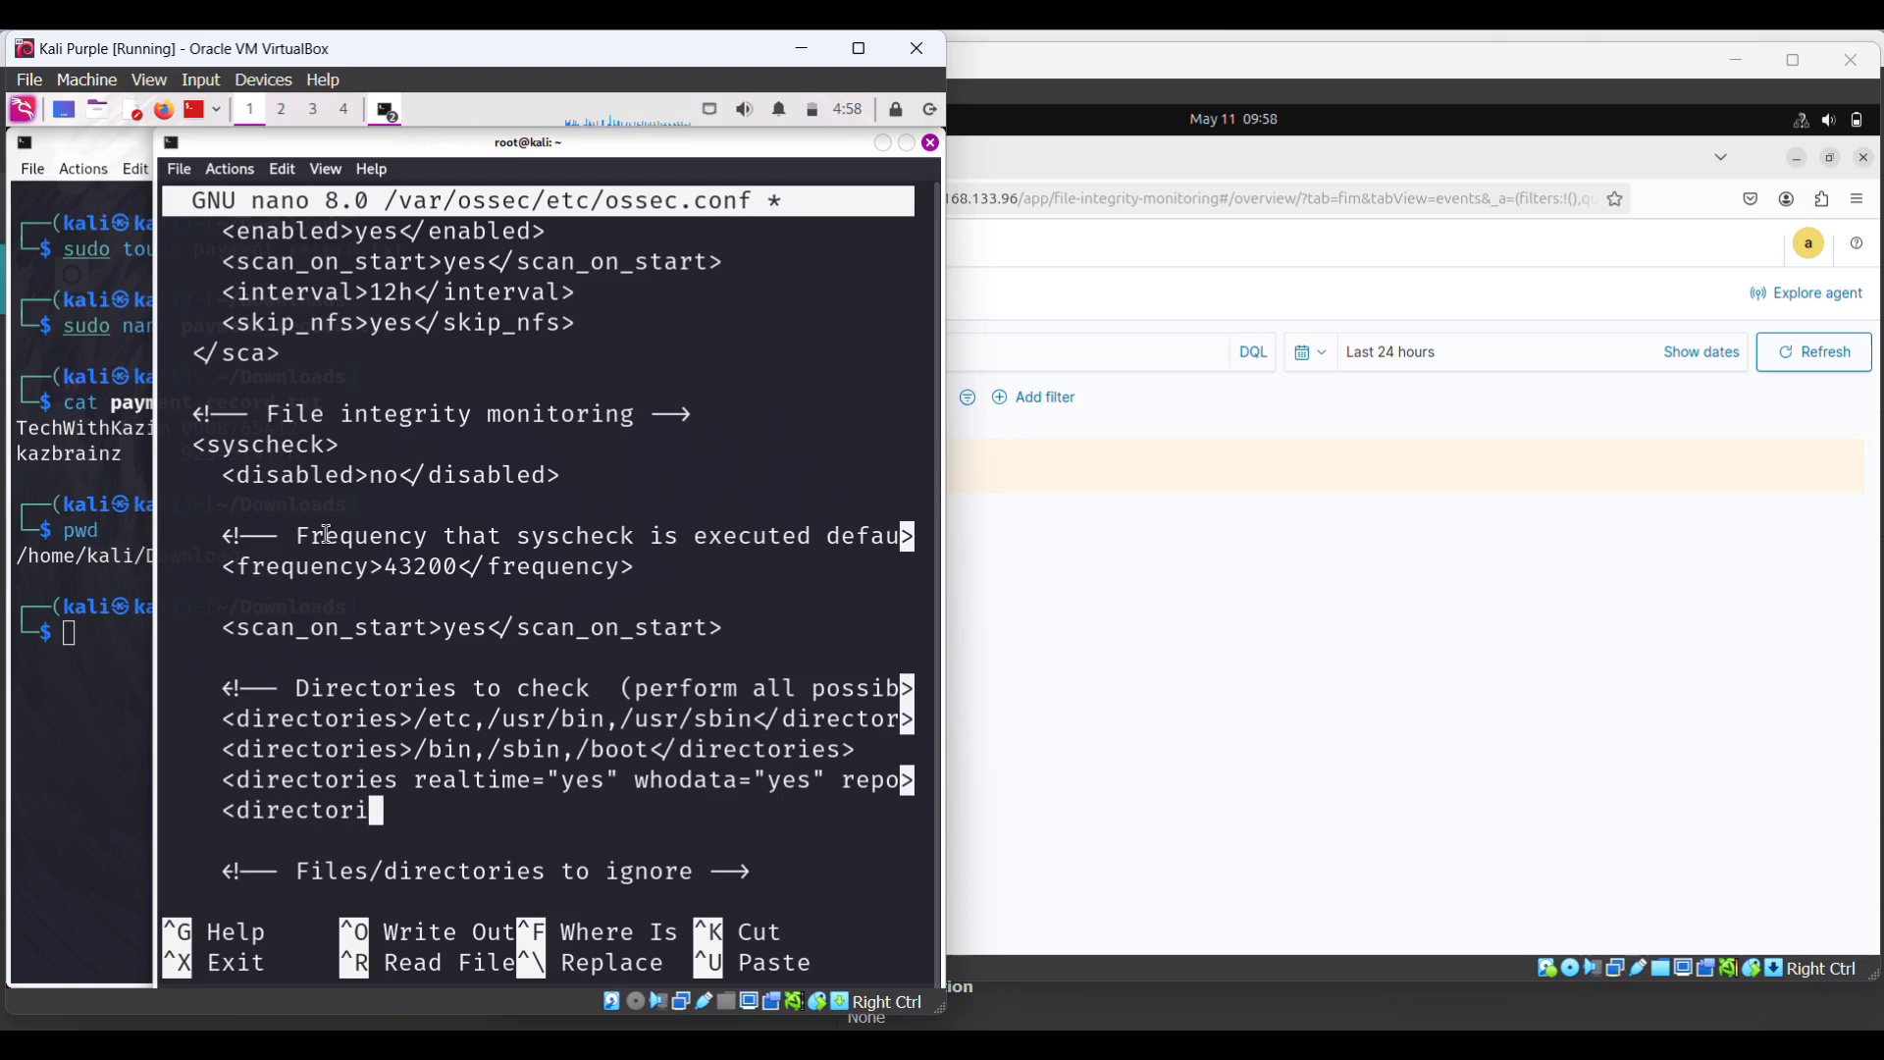
{"action": "type", "text": "es re"}
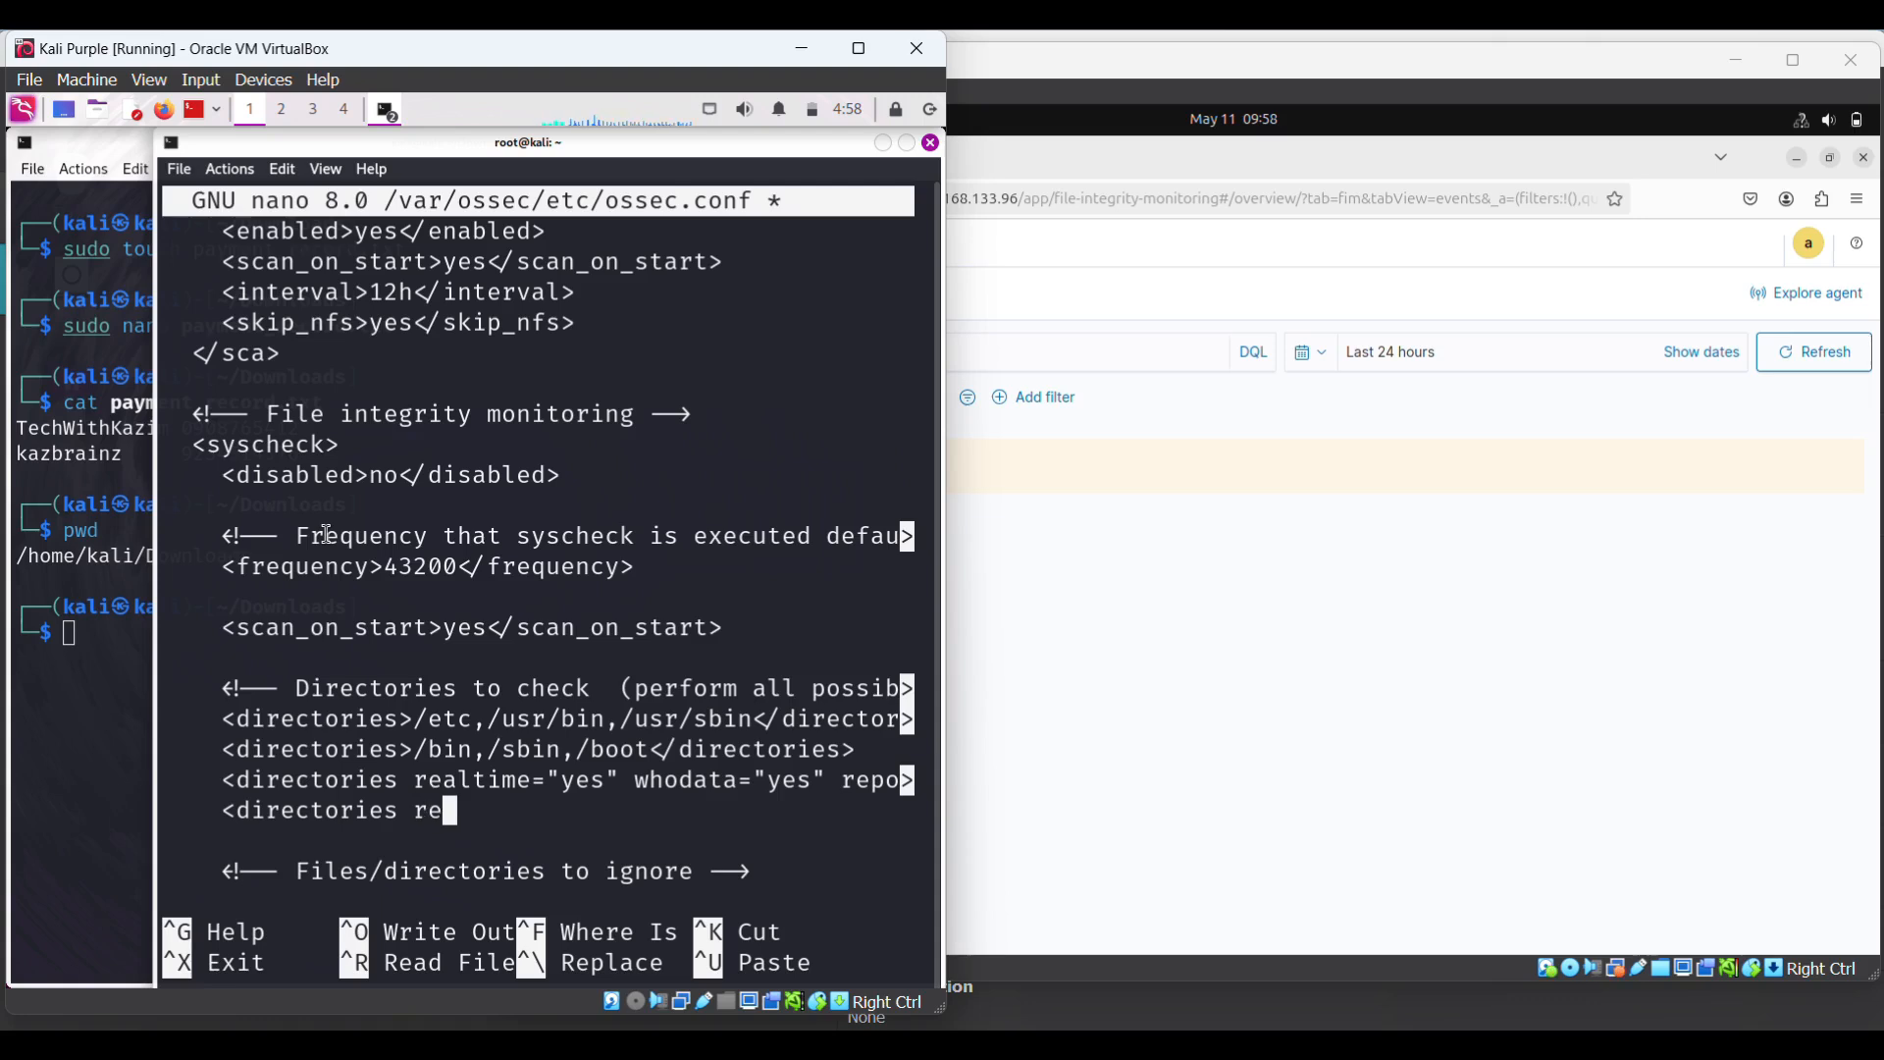
{"action": "type", "text": "altim"}
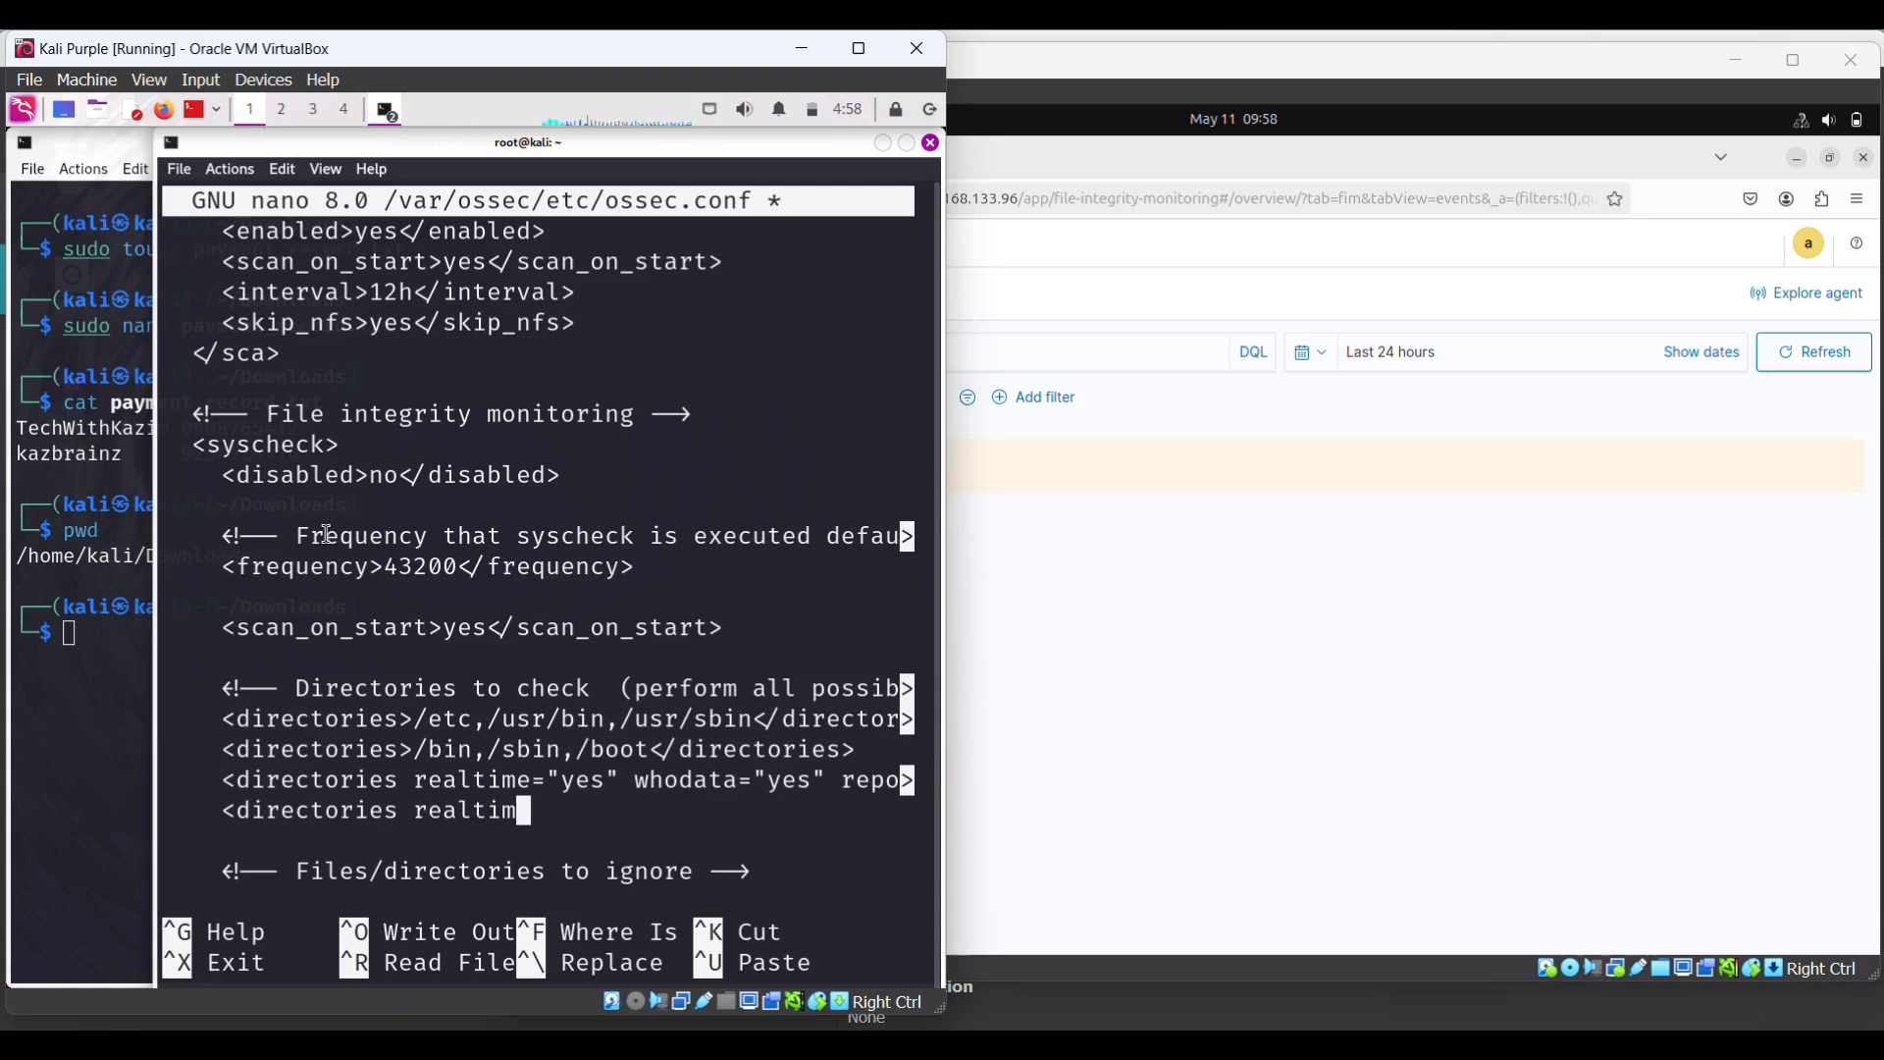
{"action": "type", "text": "e="}
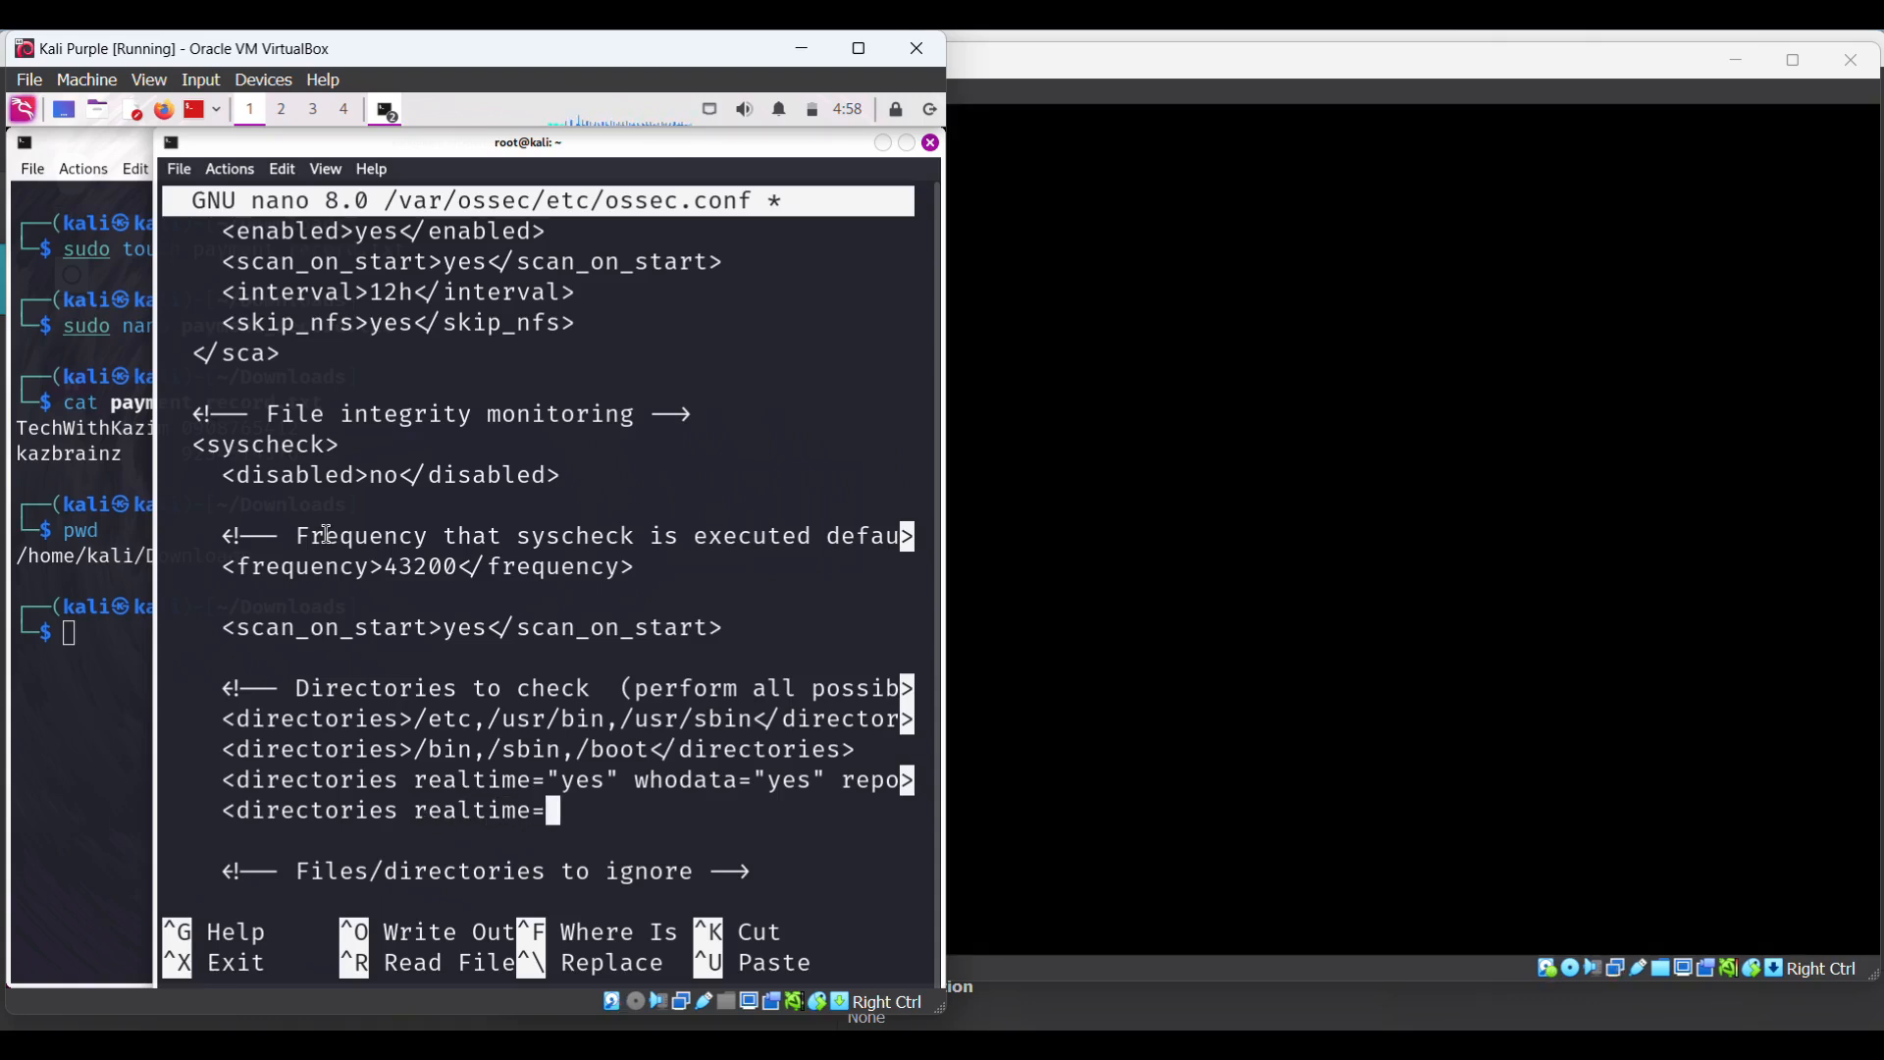
{"action": "type", "text": "\"yes\""}
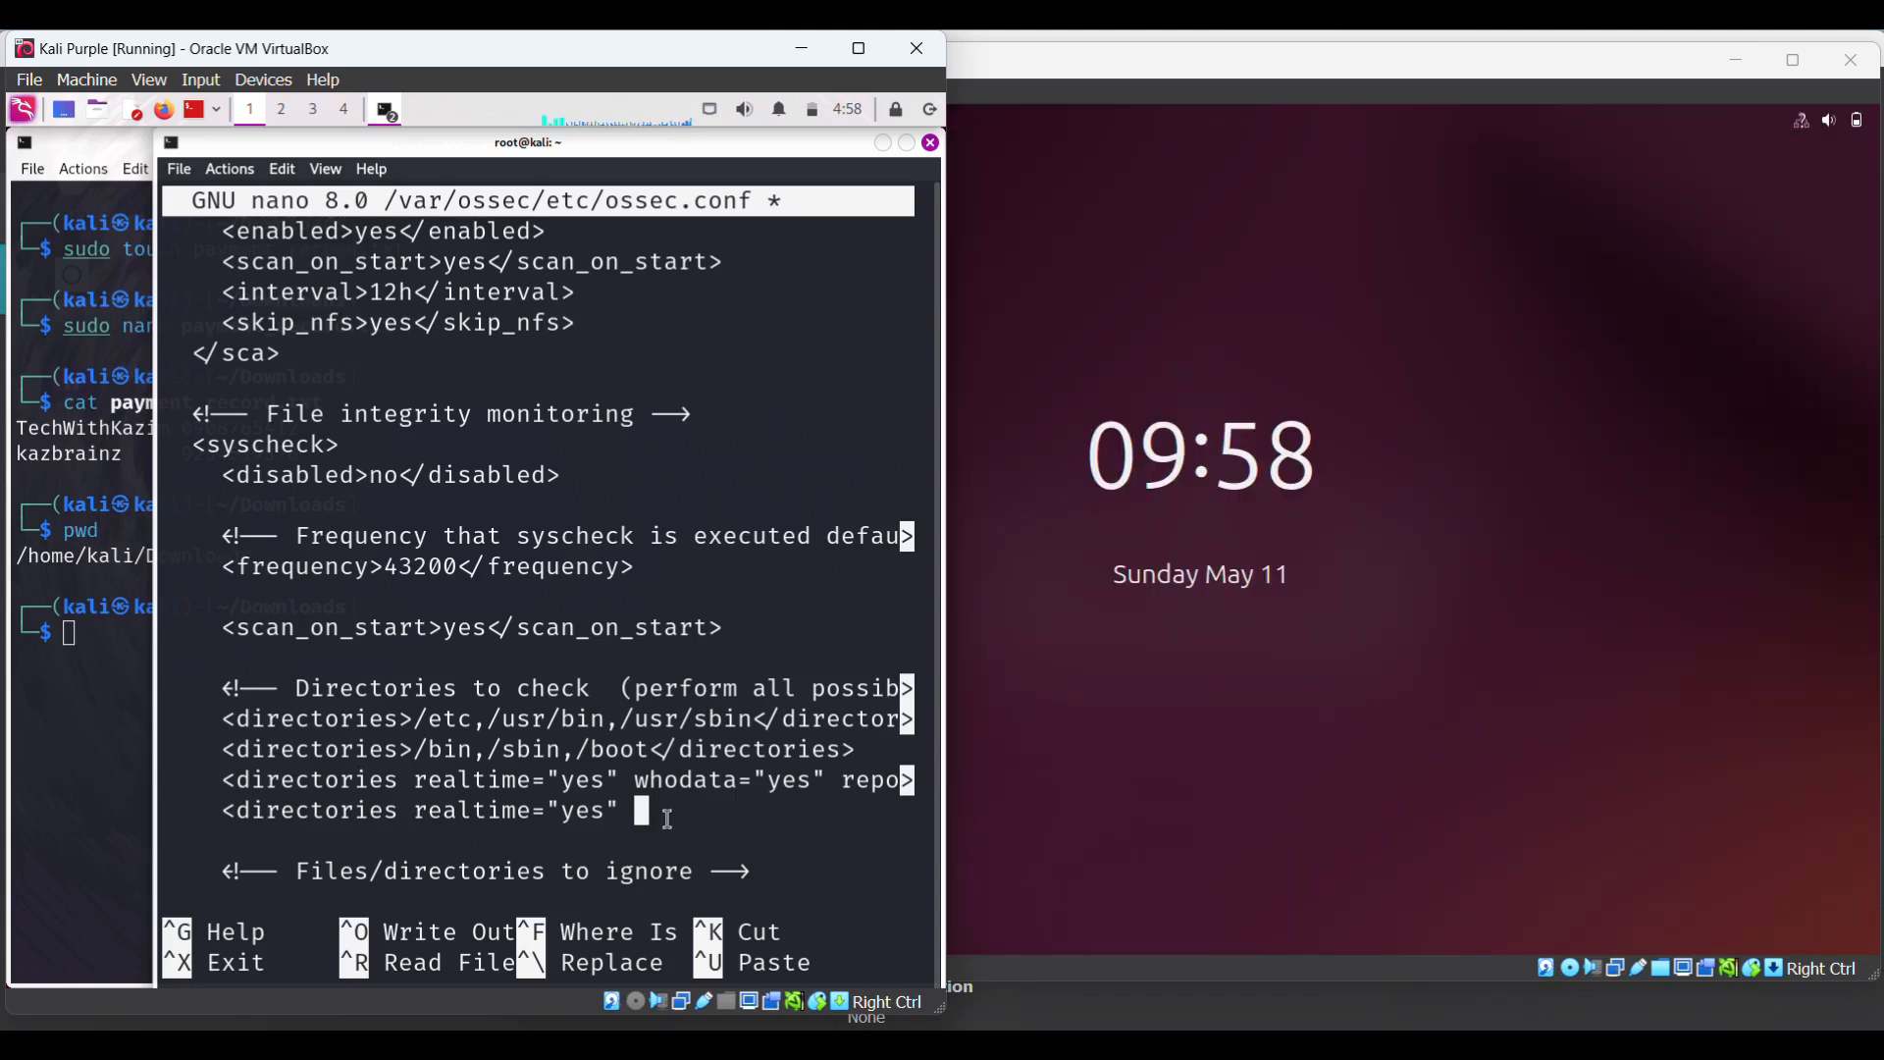
{"action": "type", "text": " whodata="}
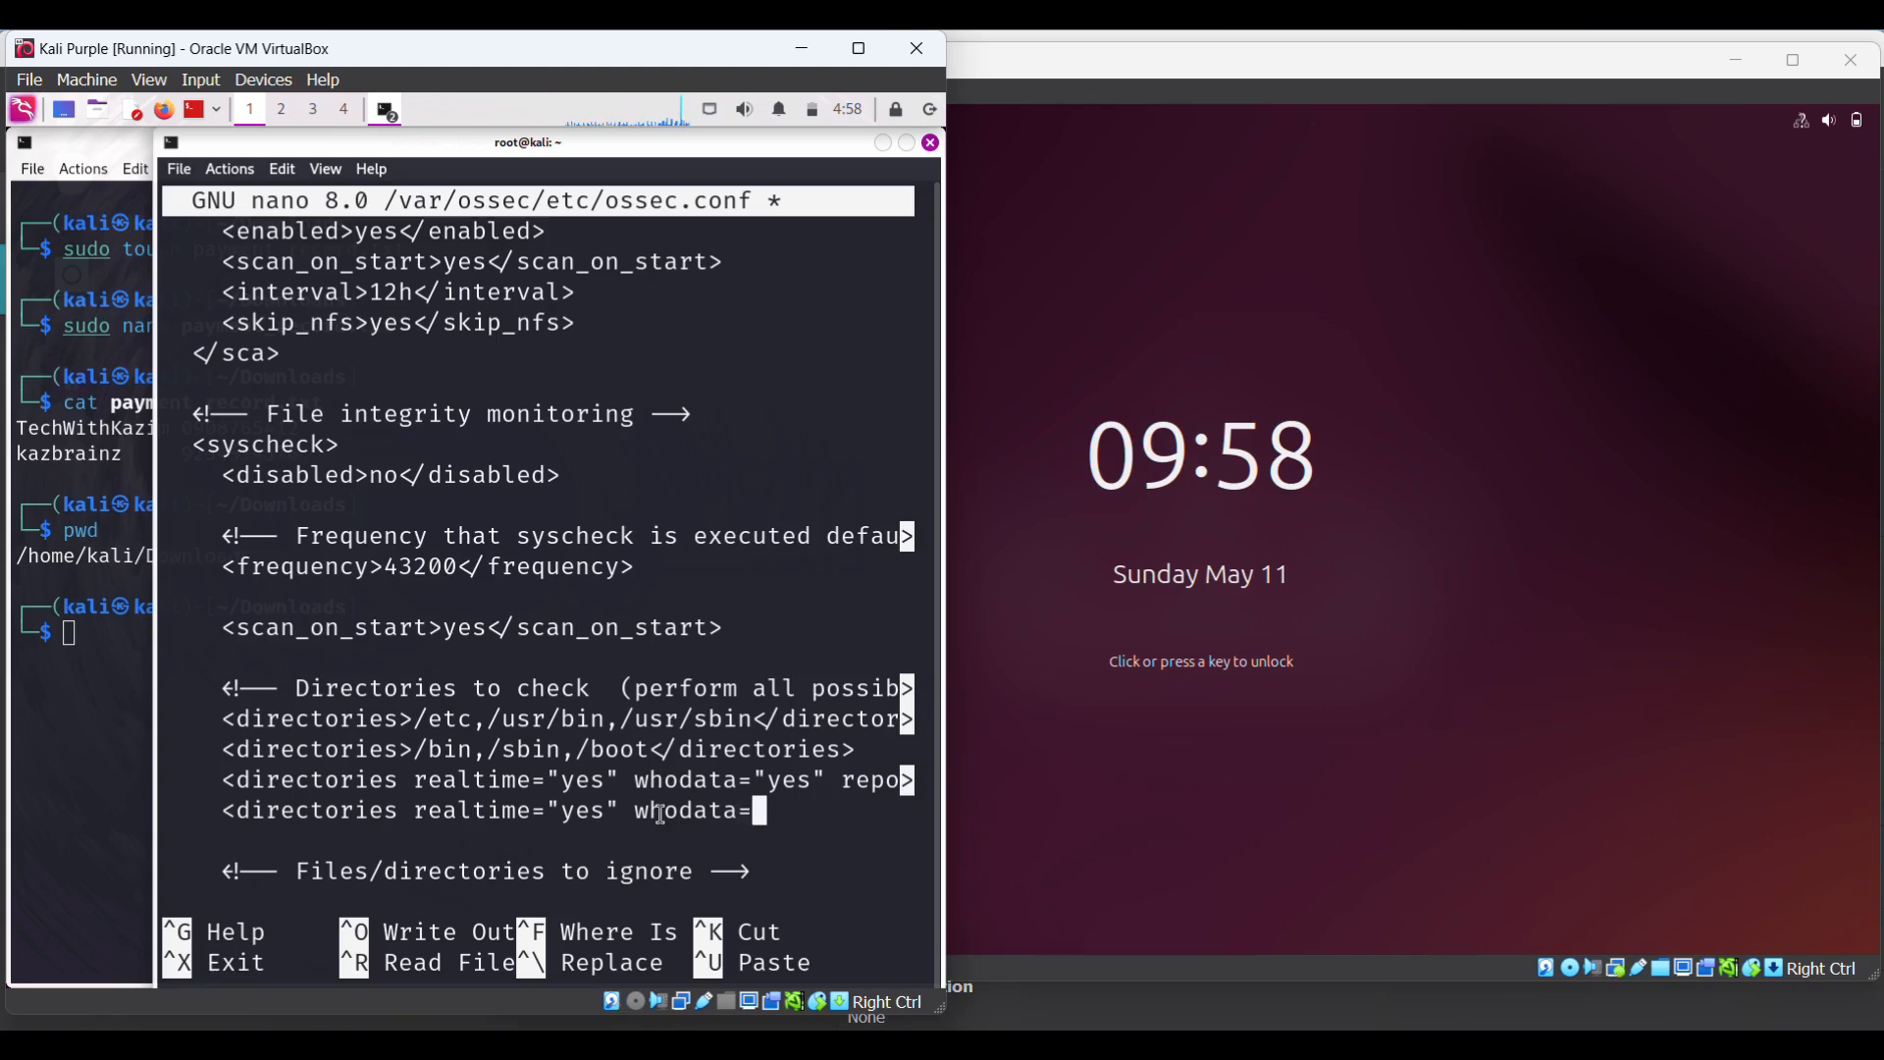
{"action": "type", "text": "\"yes\""}
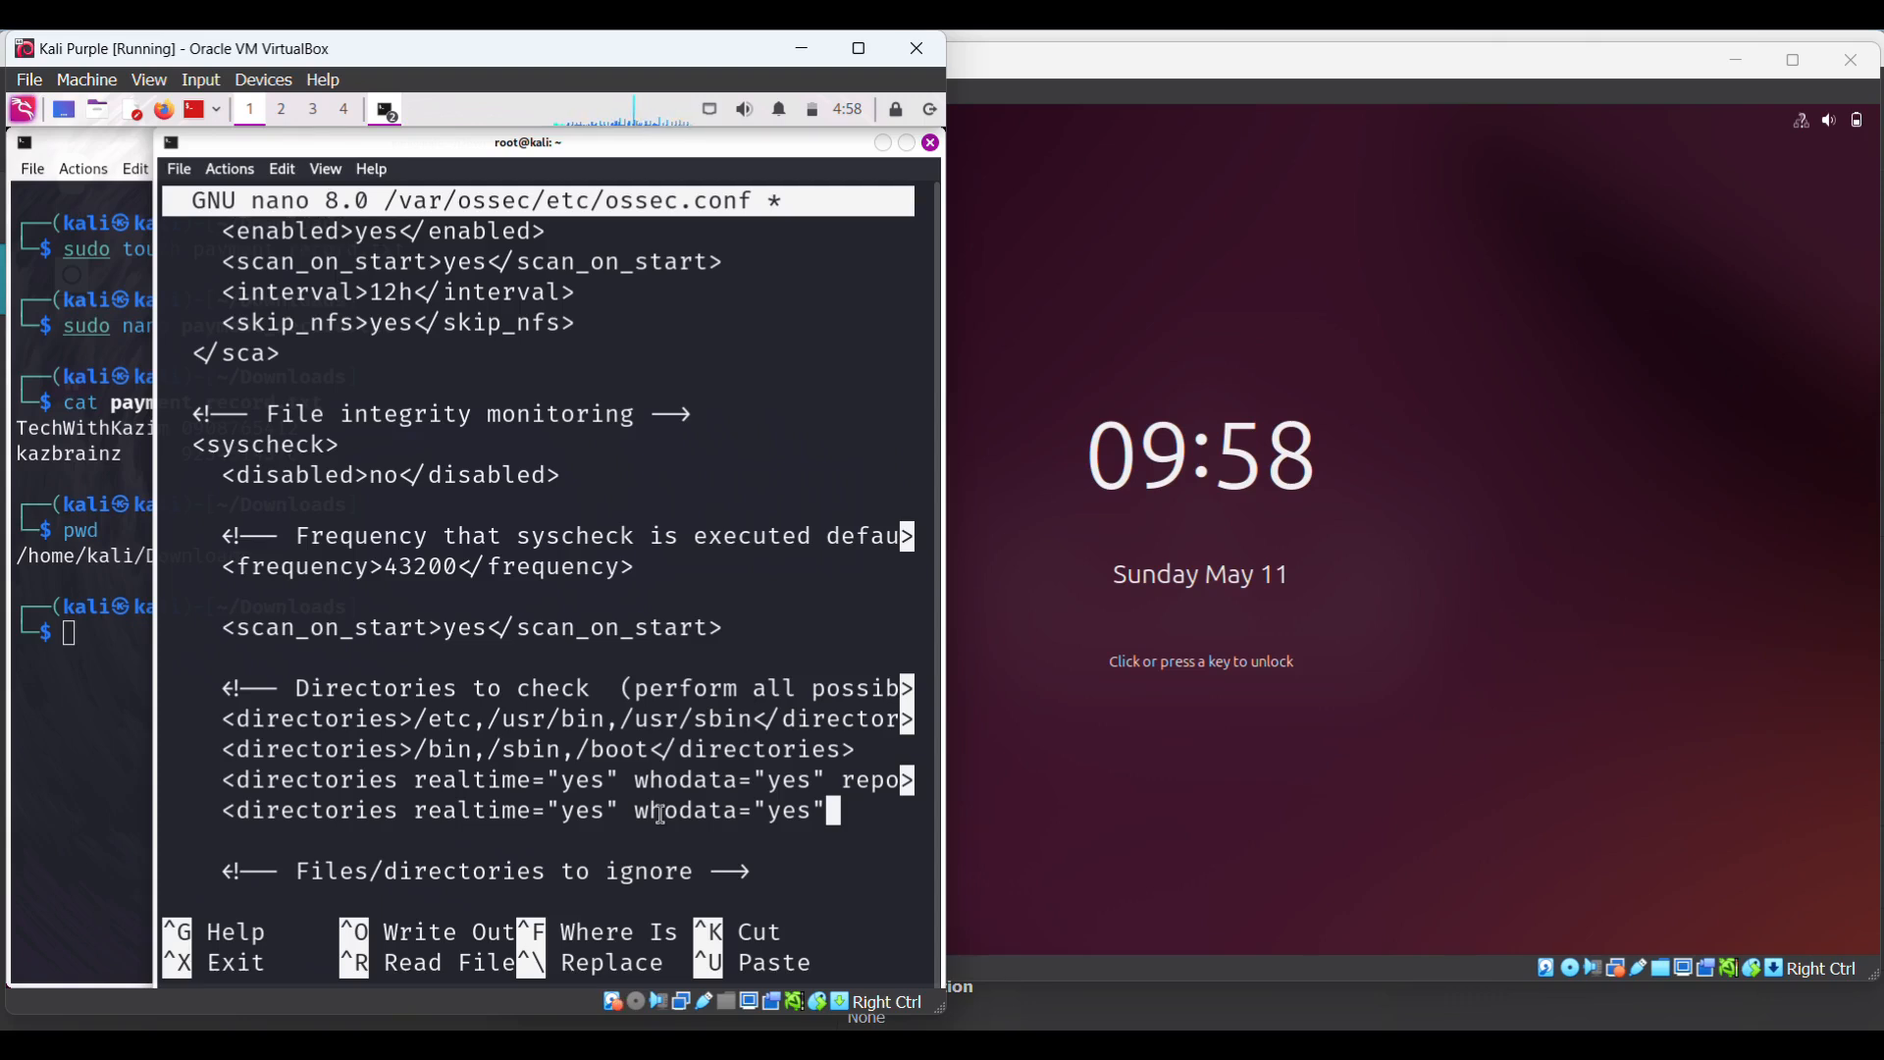
{"action": "key", "text": "Down"}
{"action": "key", "text": "Up"}
{"action": "type", "text": "report"}
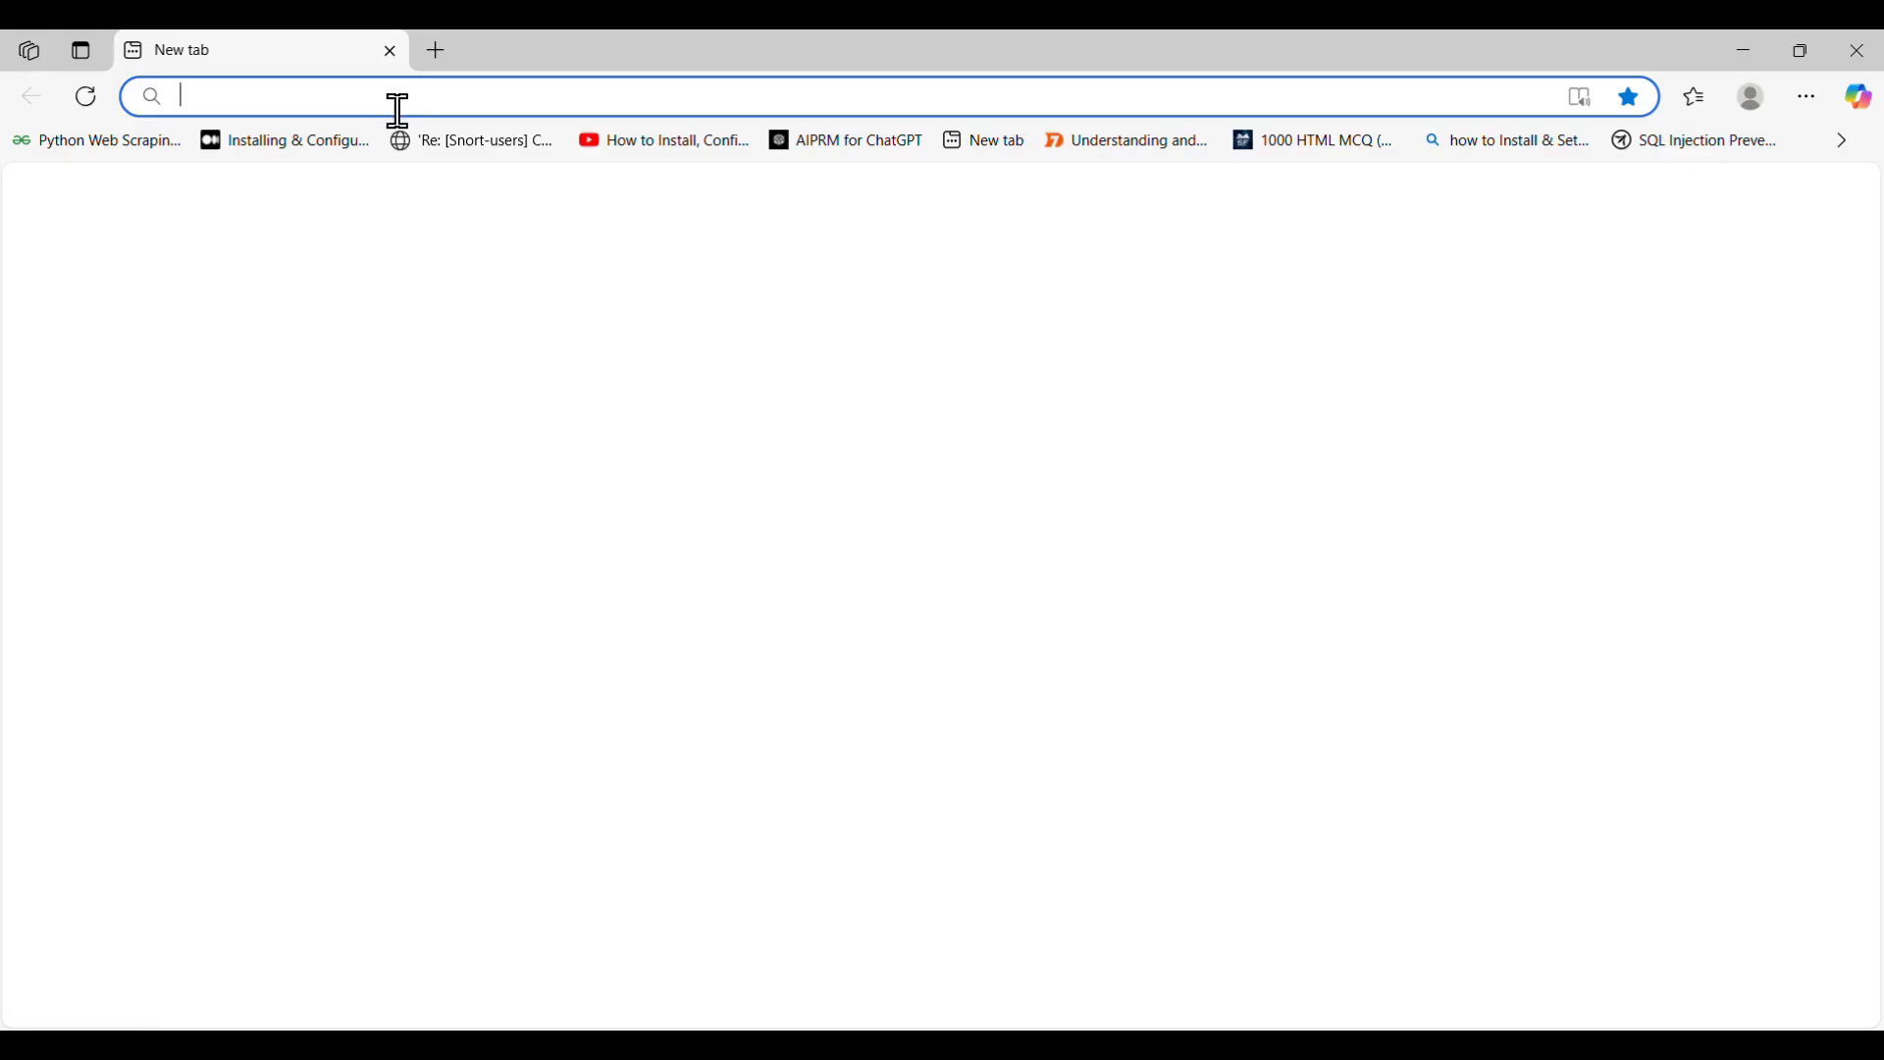
{"action": "type", "text": "w"}
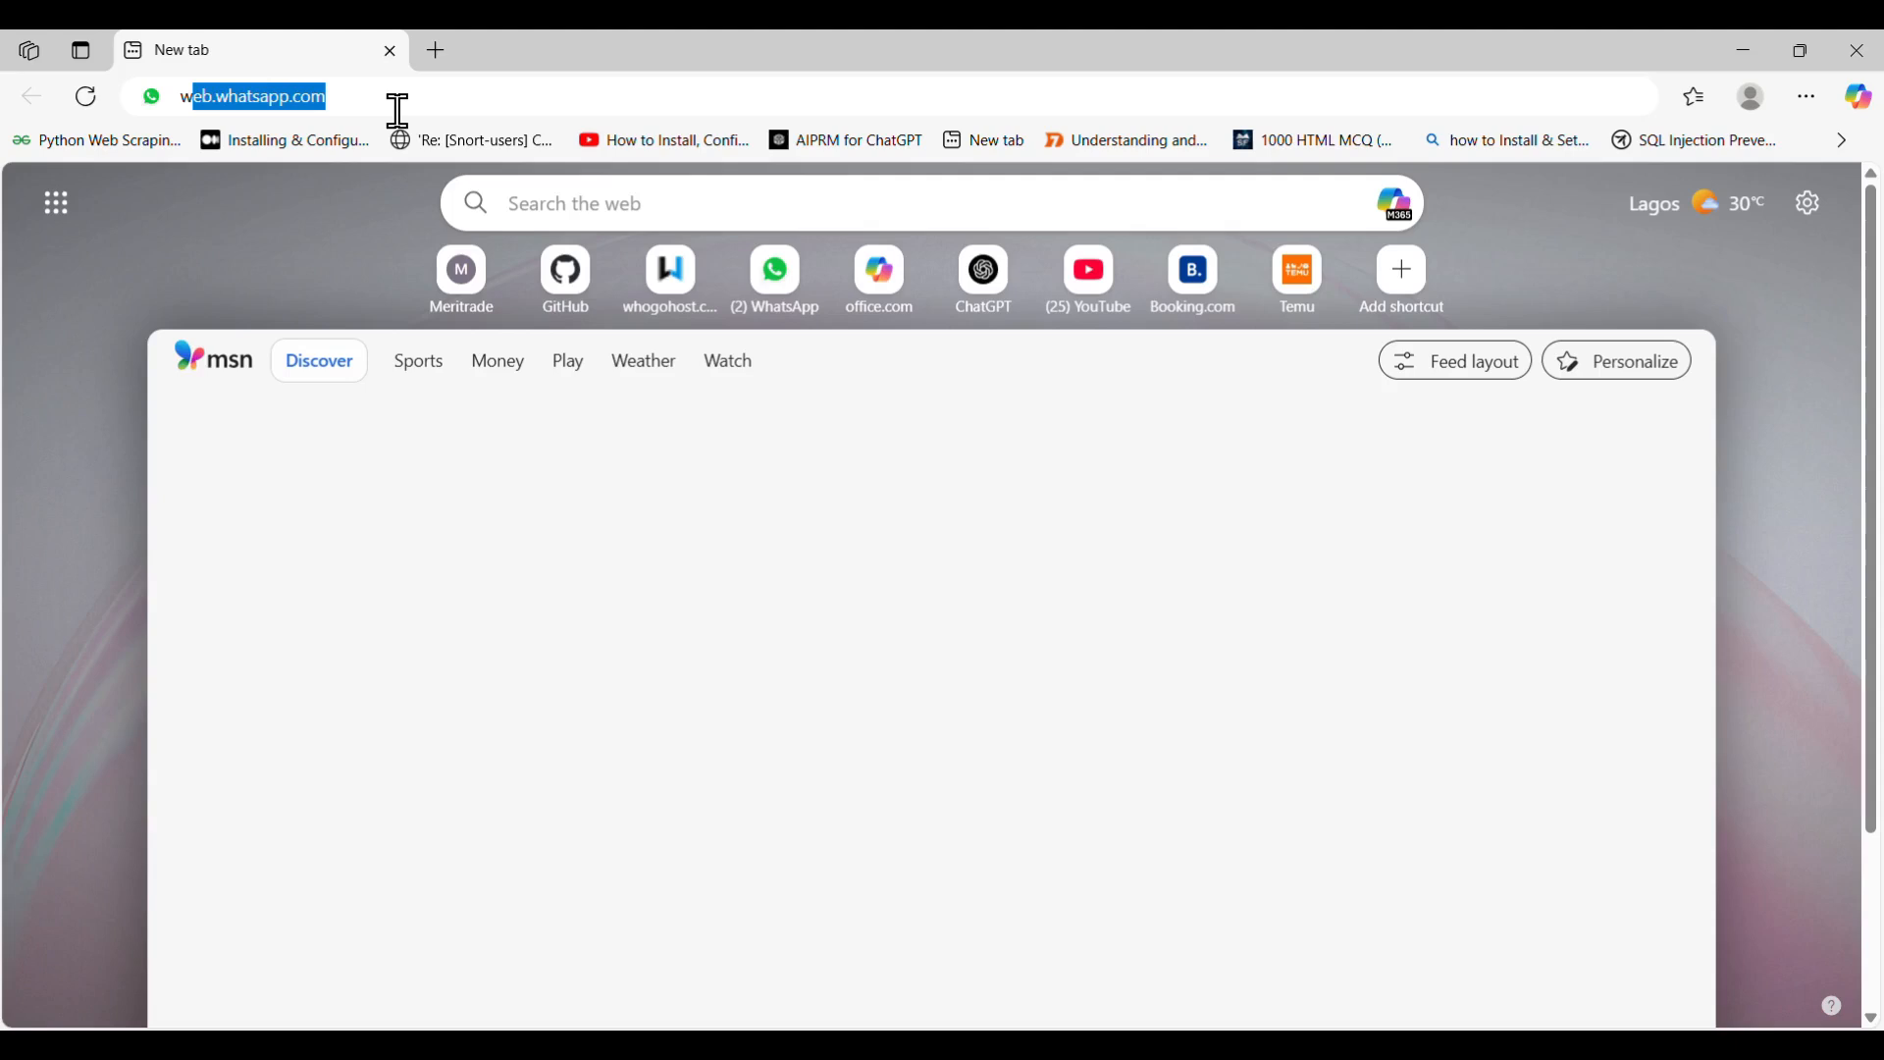
{"action": "type", "text": "azuh"}
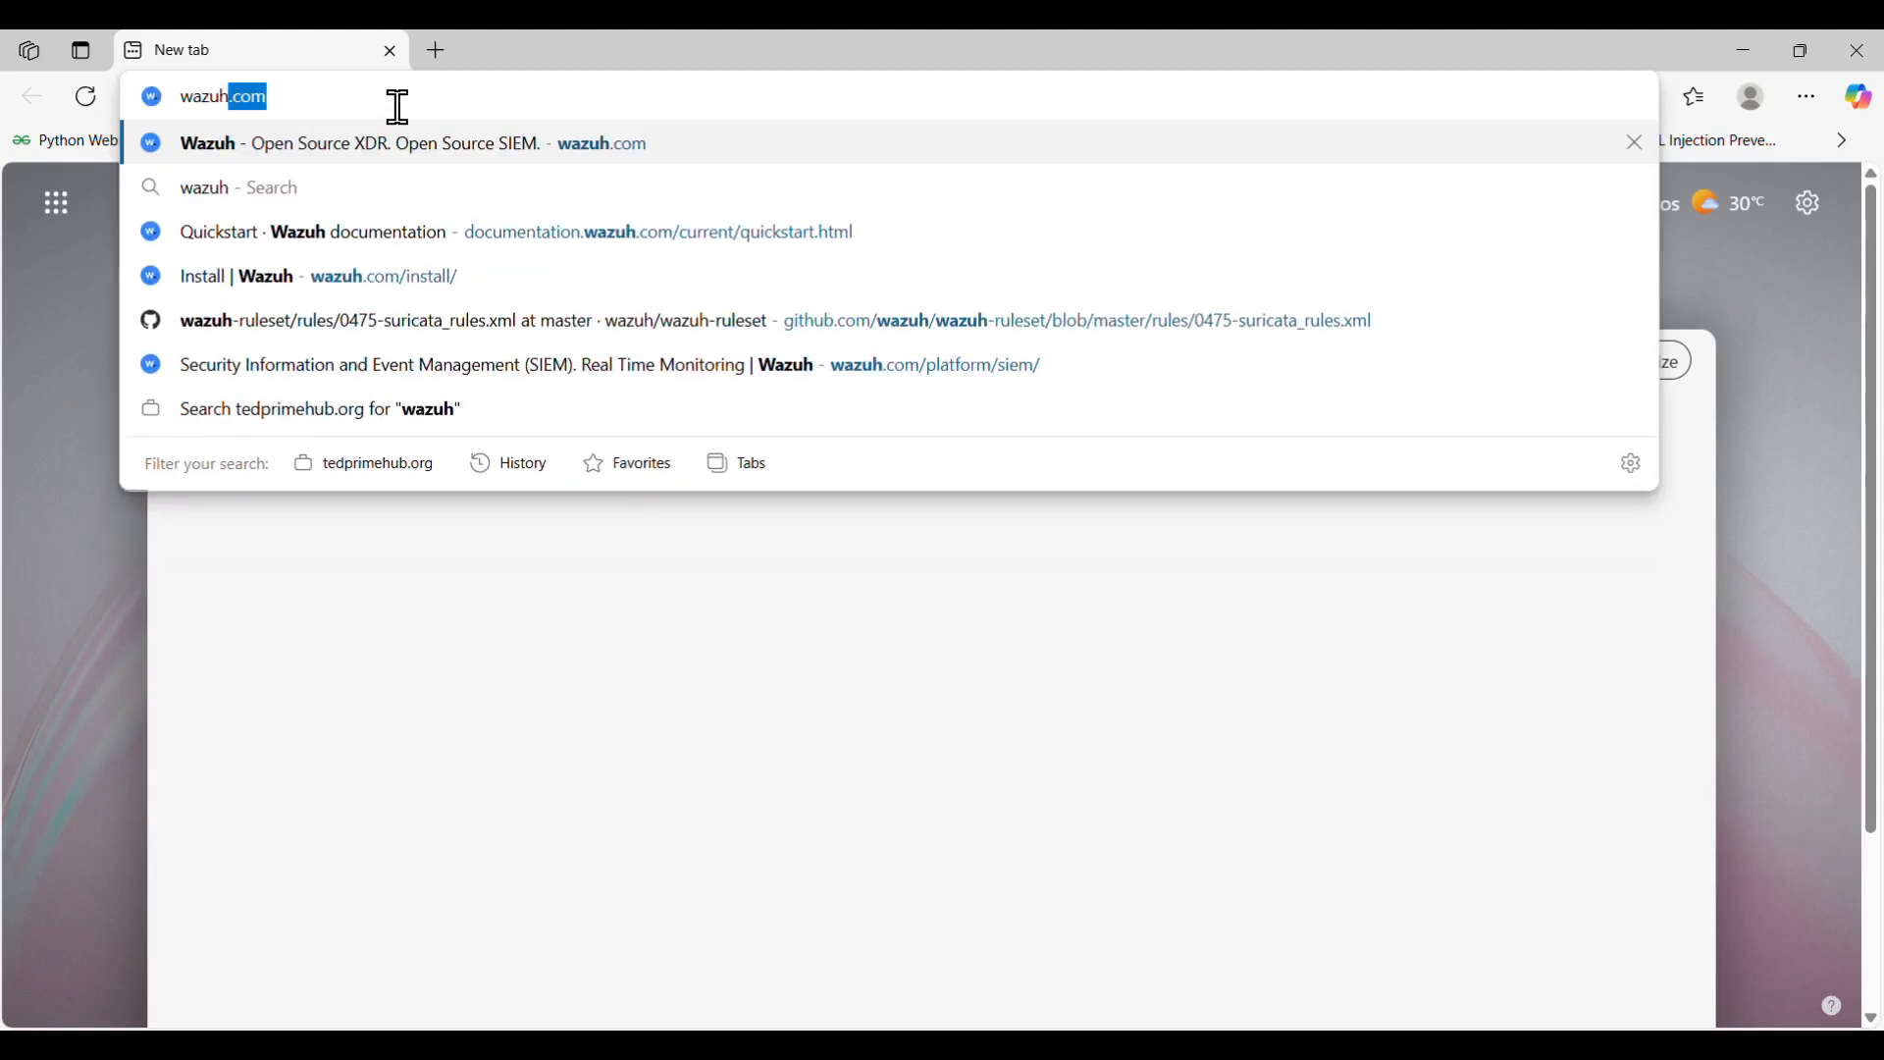
- Search for wazuh, go to the Install Wazuh page and open the Quickstart documentation
{"action": "key", "text": "Return"}
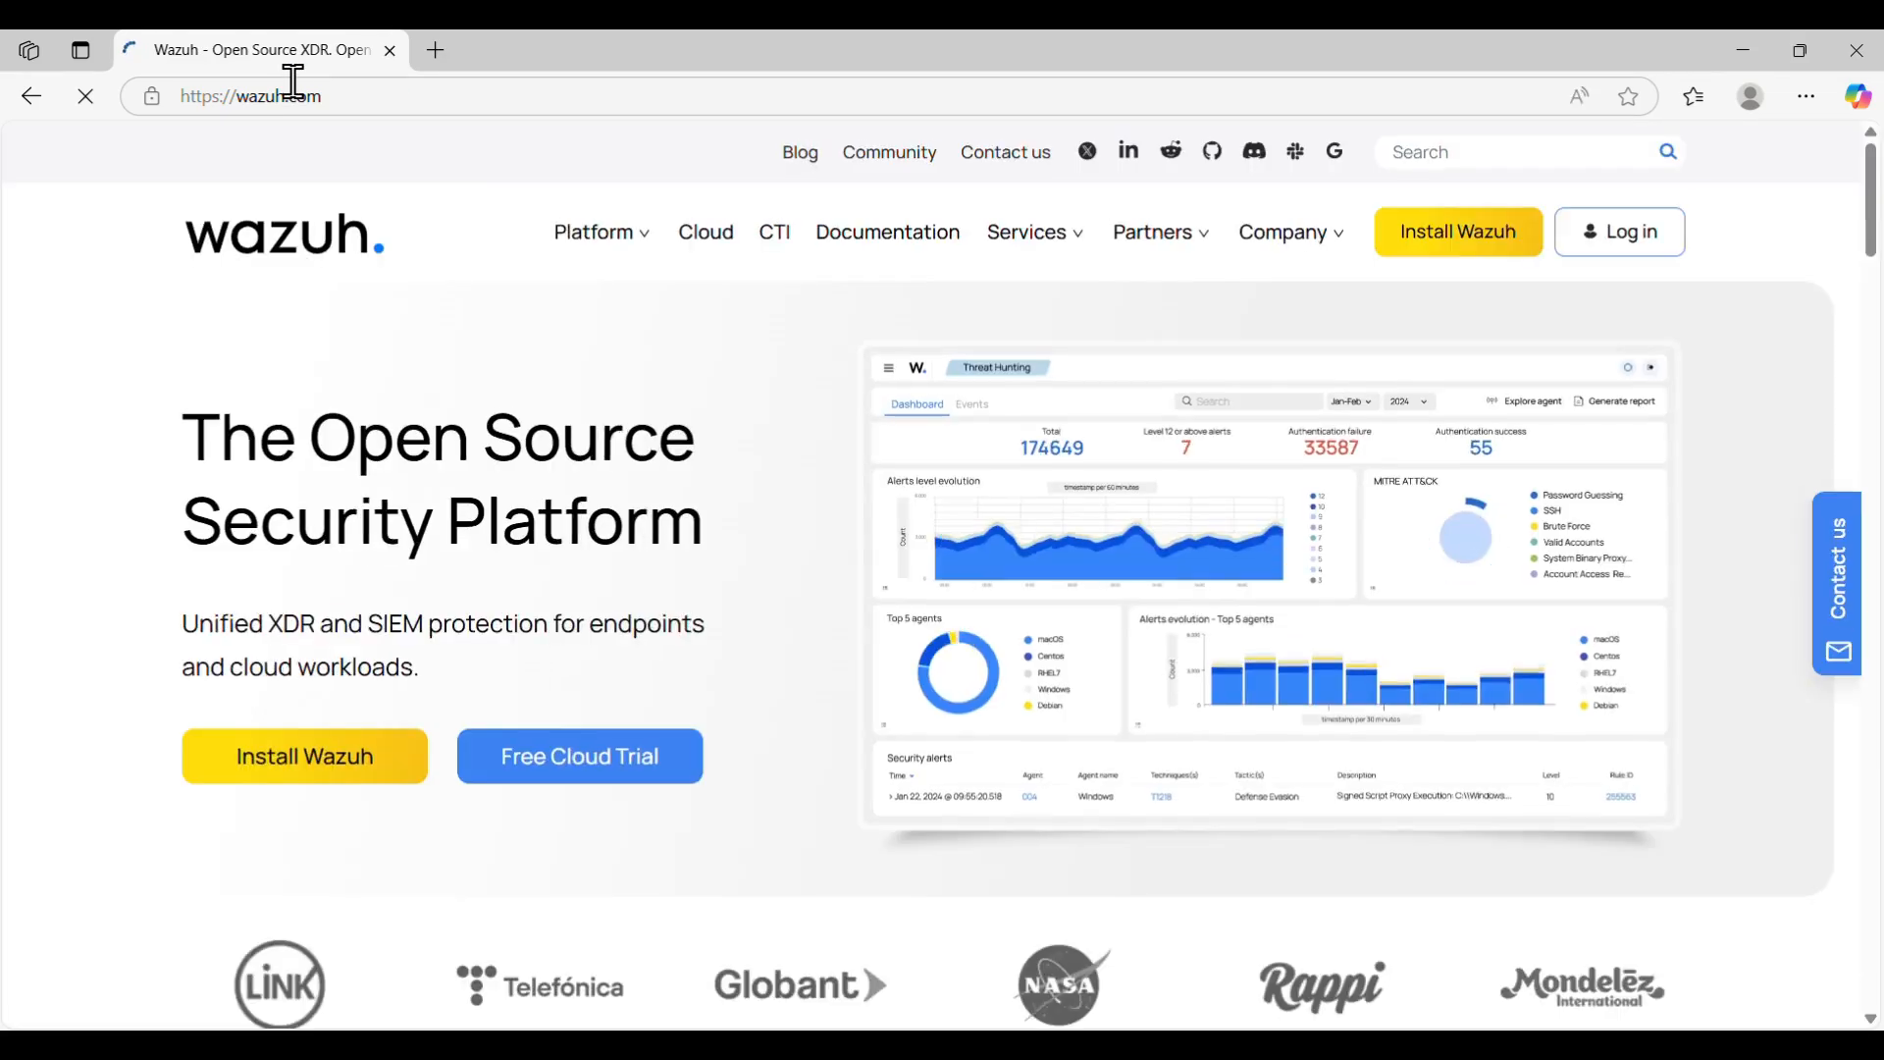
{"action": "left_click", "coordinate": [1456, 246]}
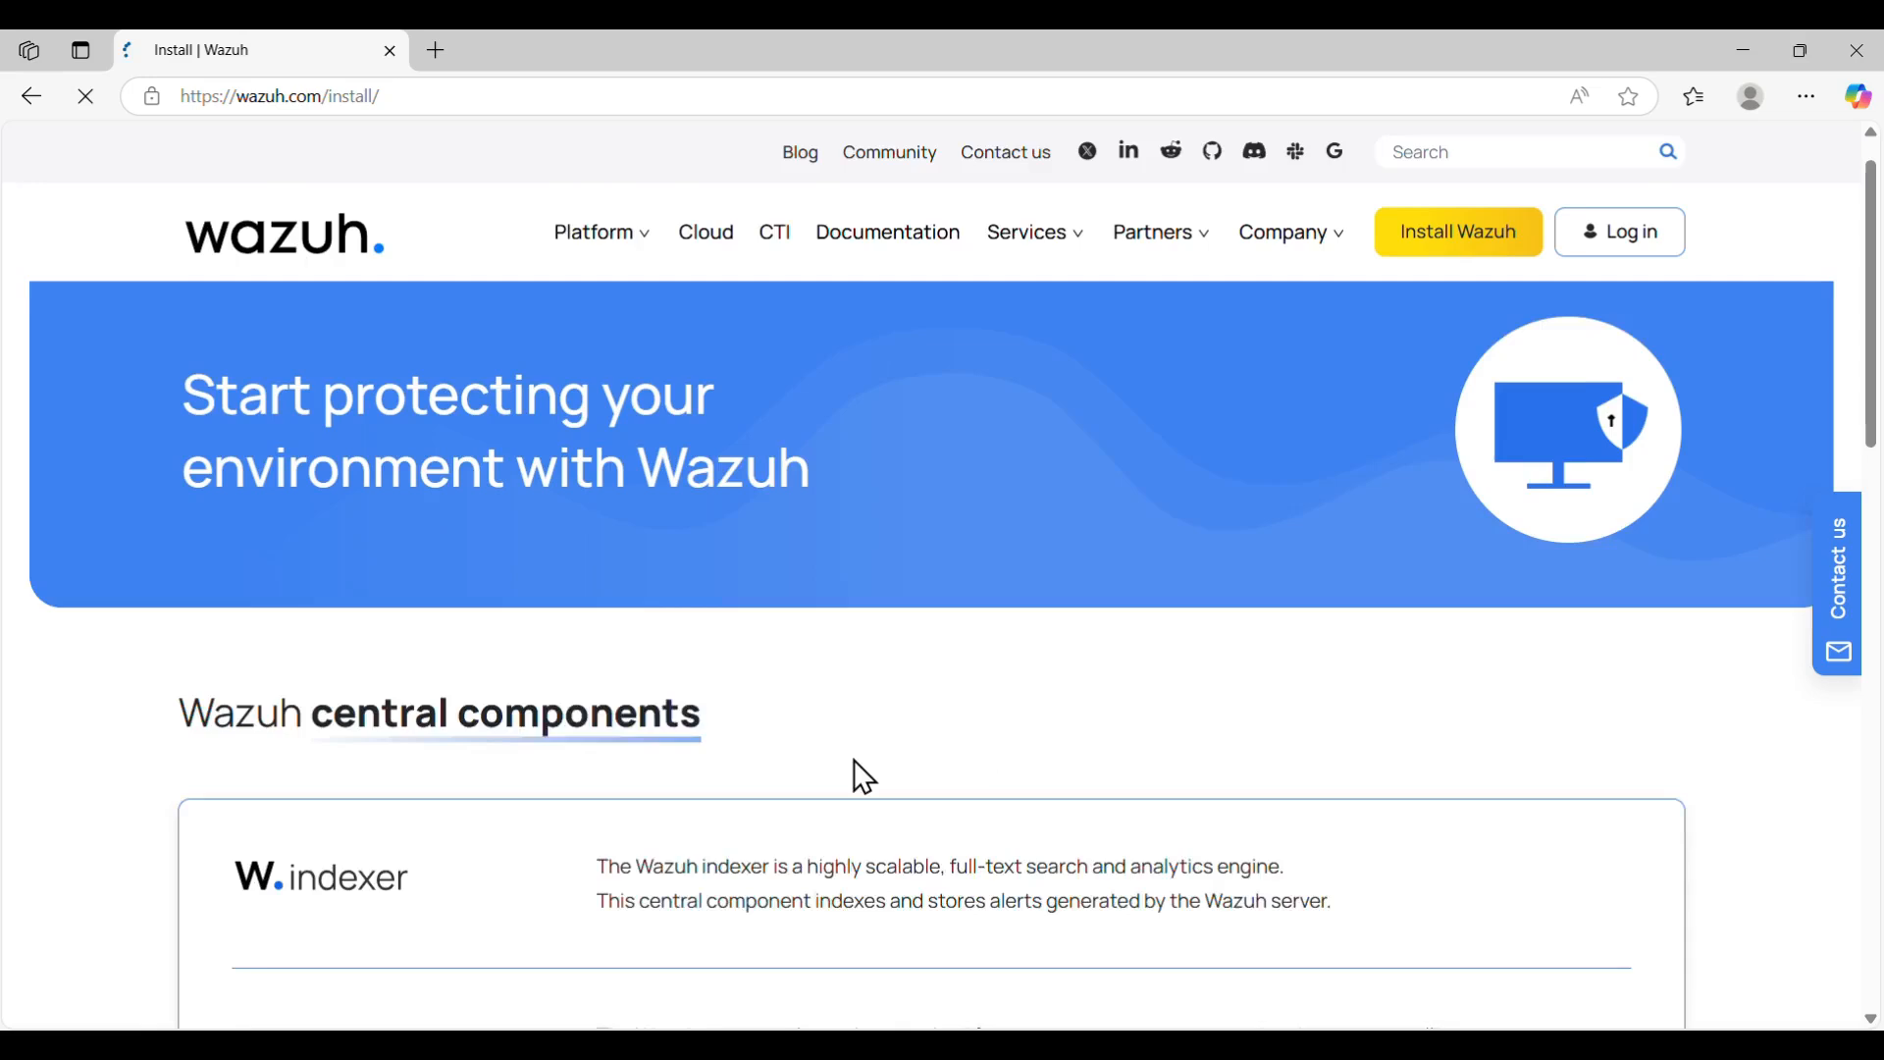
{"action": "scroll", "coordinate": [854, 760], "scroll_direction": "down", "scroll_amount": 10}
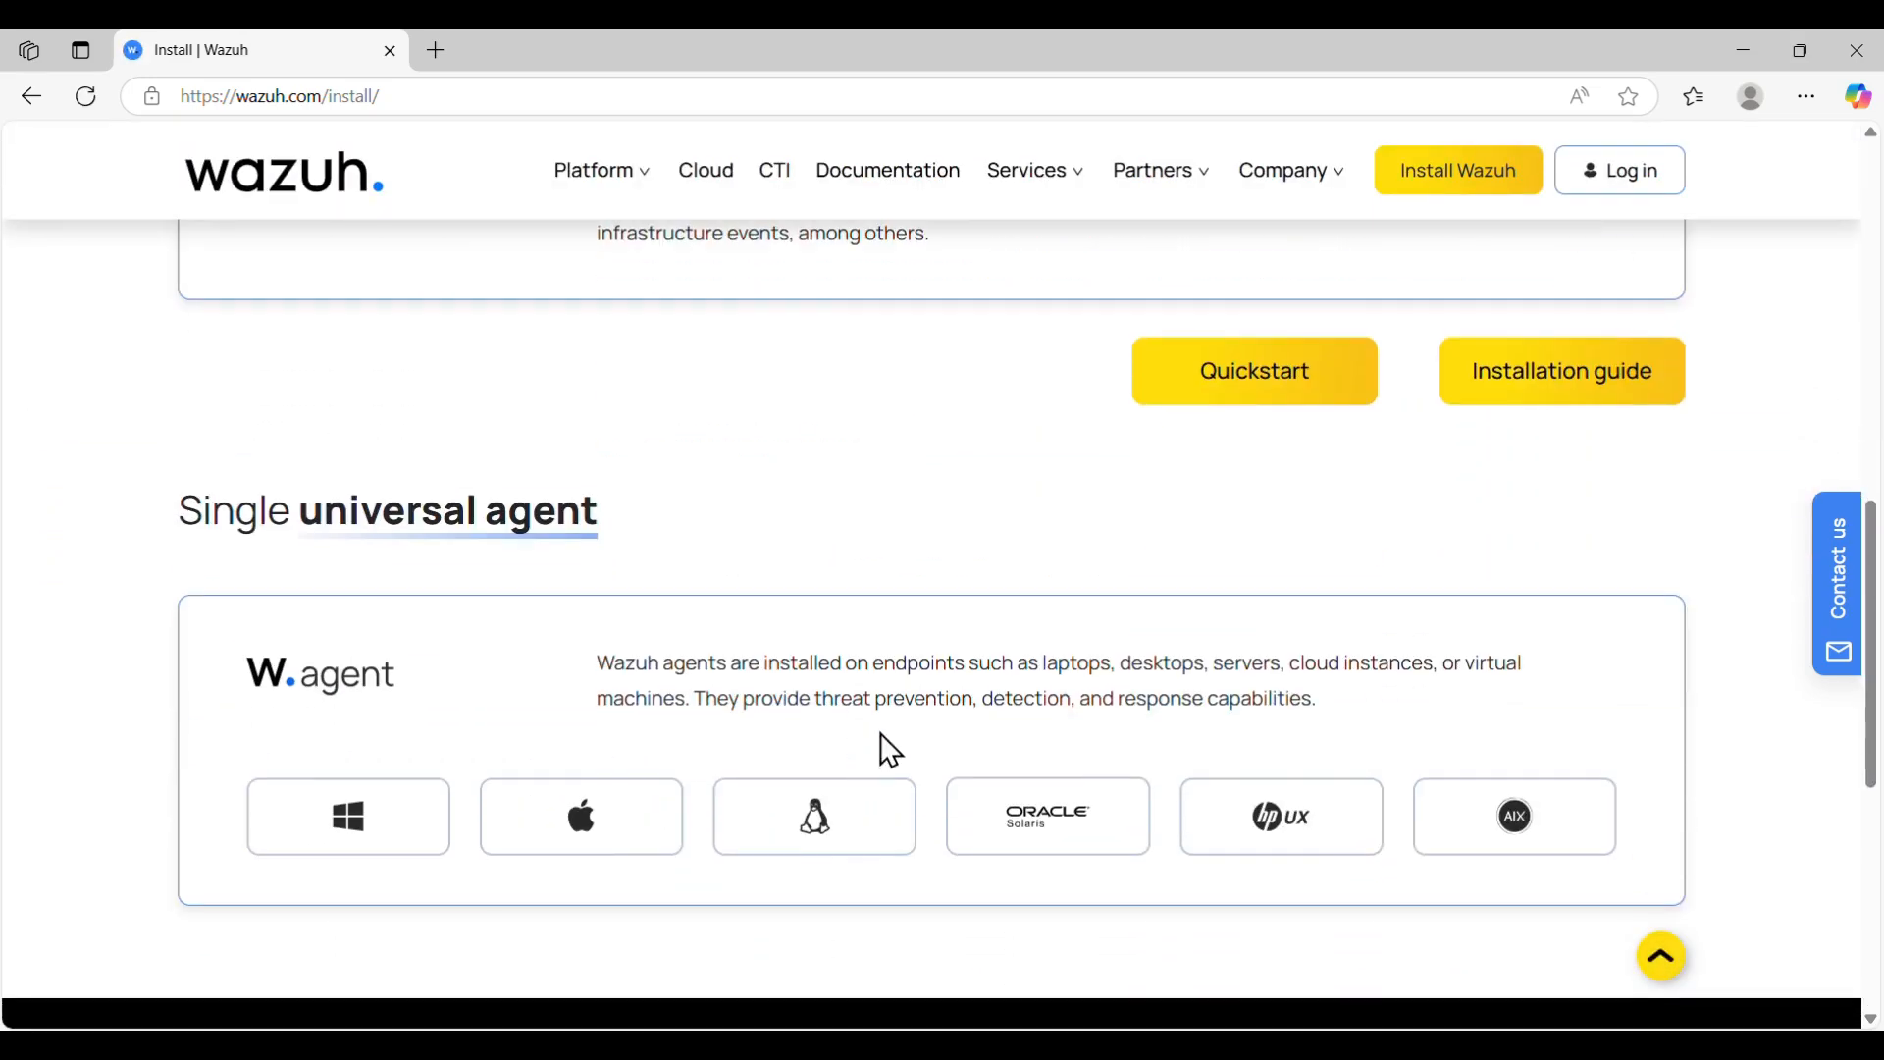
{"action": "left_click", "coordinate": [1236, 386]}
{"action": "scroll", "coordinate": [806, 502], "scroll_direction": "down", "scroll_amount": 5}
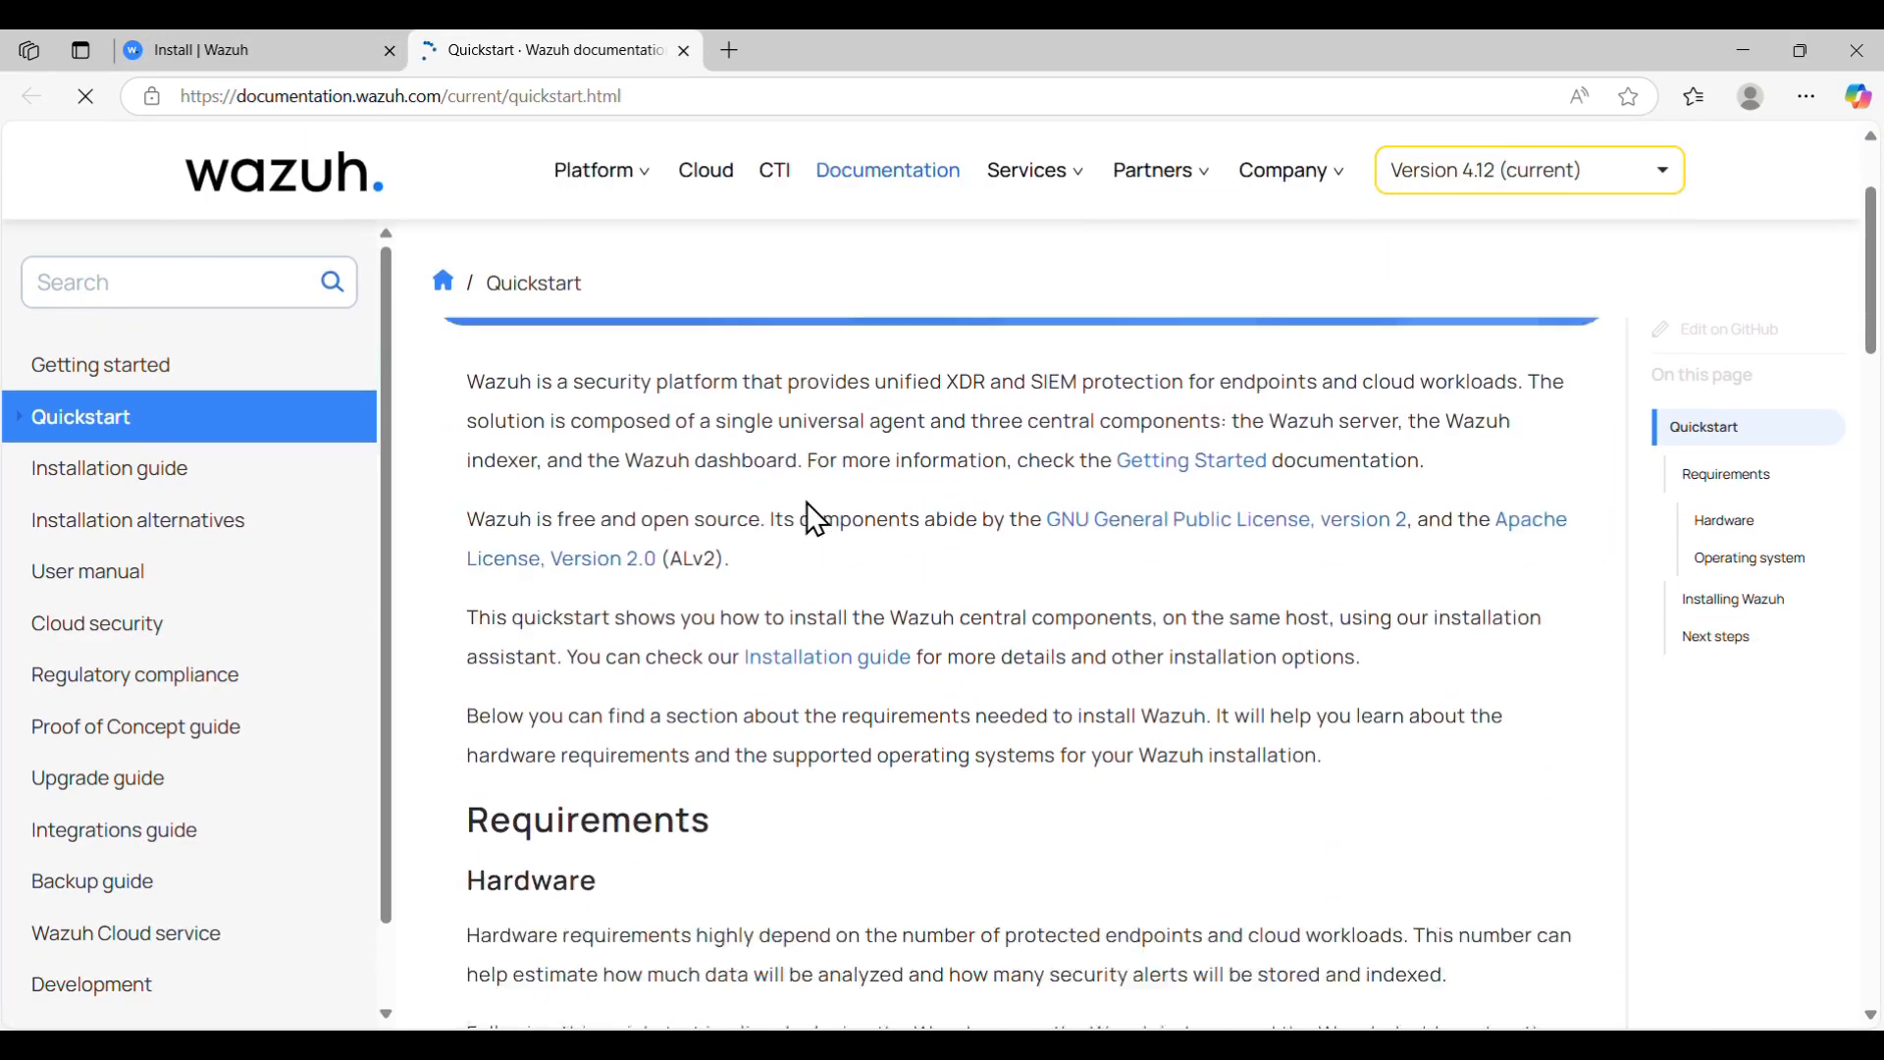
{"action": "left_click", "coordinate": [205, 283]}
- Search the docs for 'File integrity monitoring' and open that use-case page
{"action": "type", "text": "File i"}
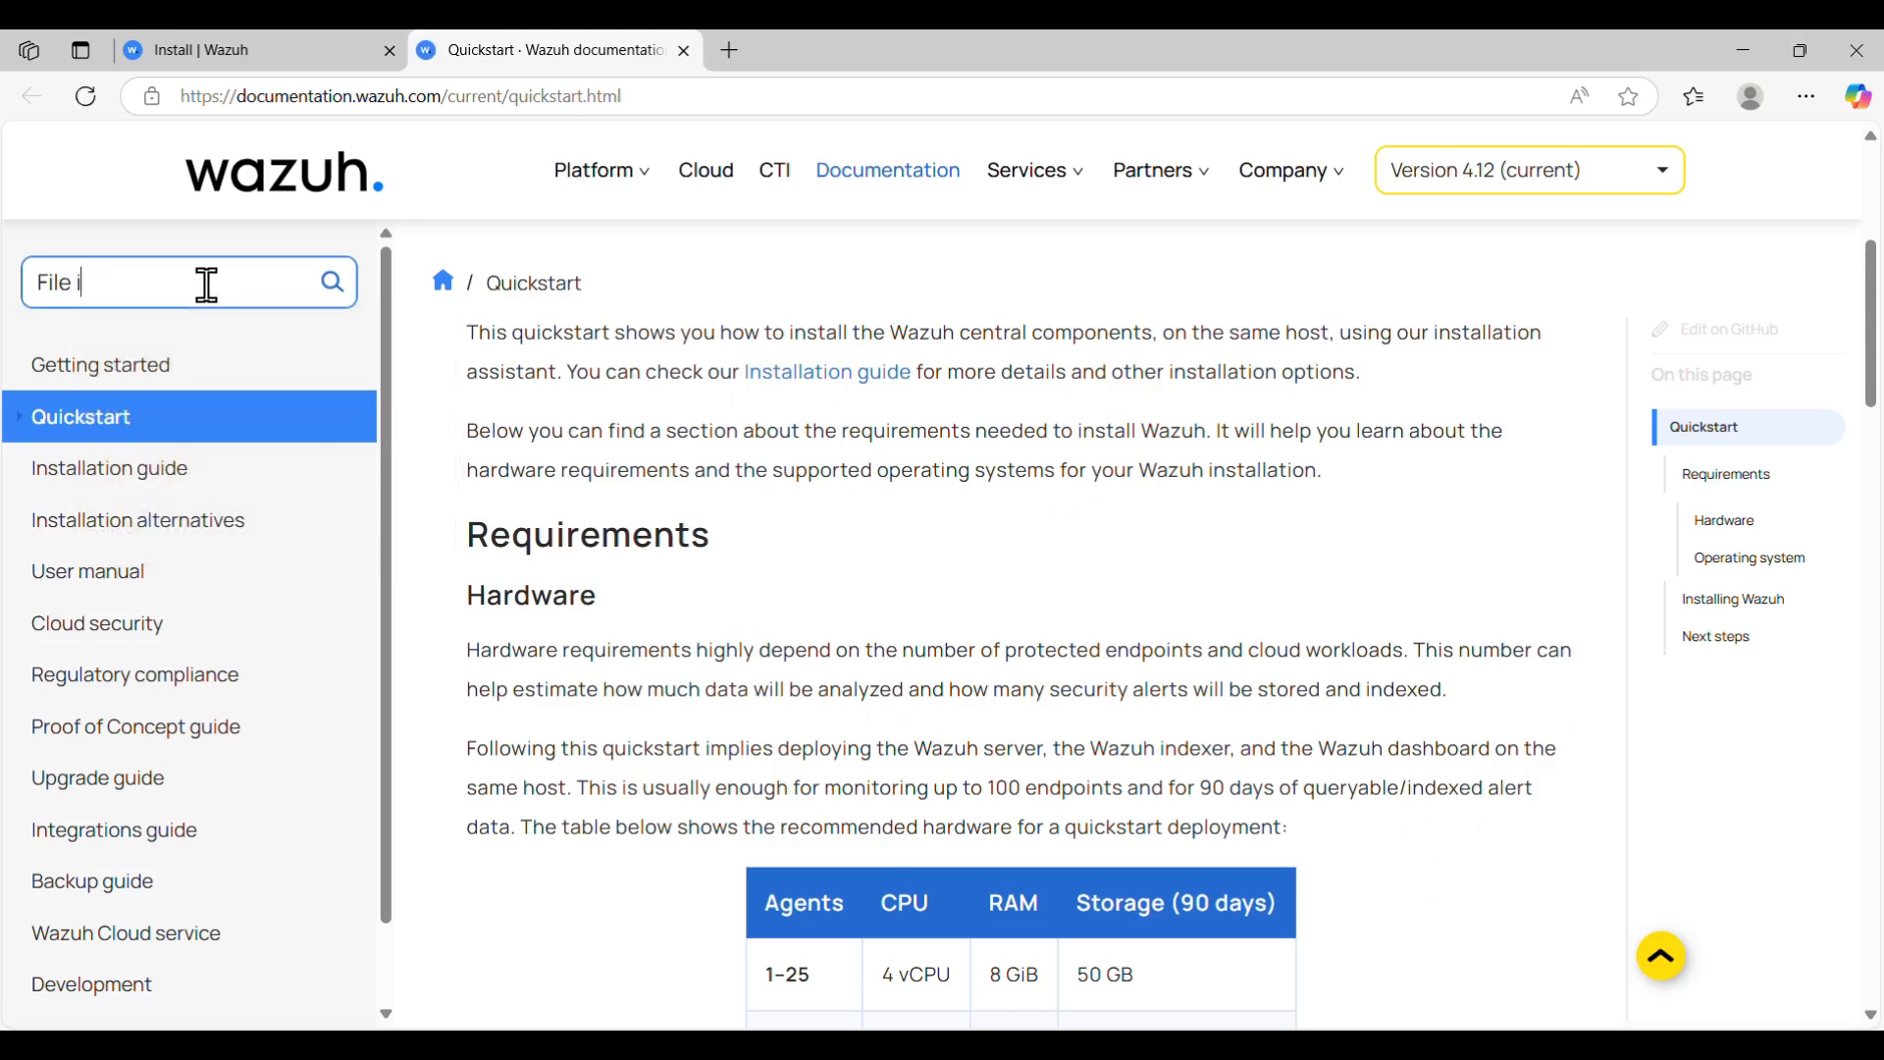
{"action": "type", "text": "ntegrity monit"}
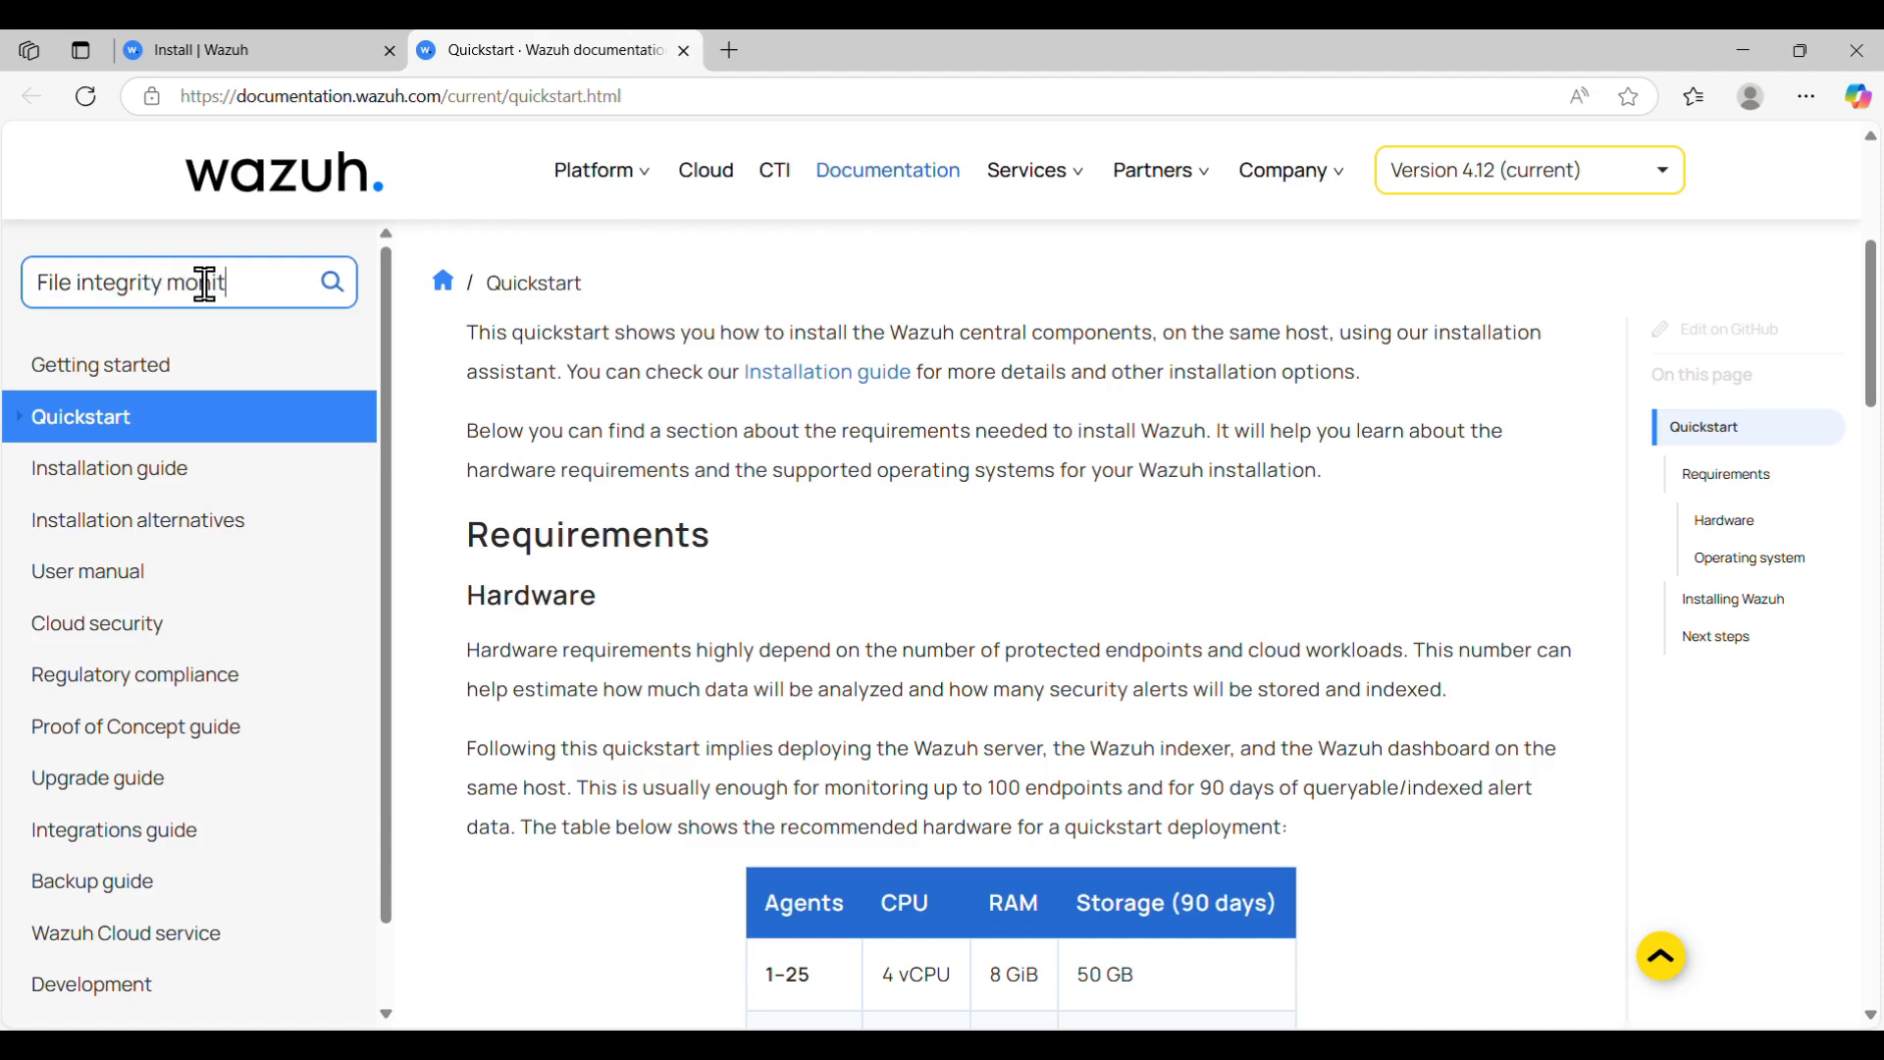
{"action": "type", "text": "oring"}
{"action": "key", "text": "Return"}
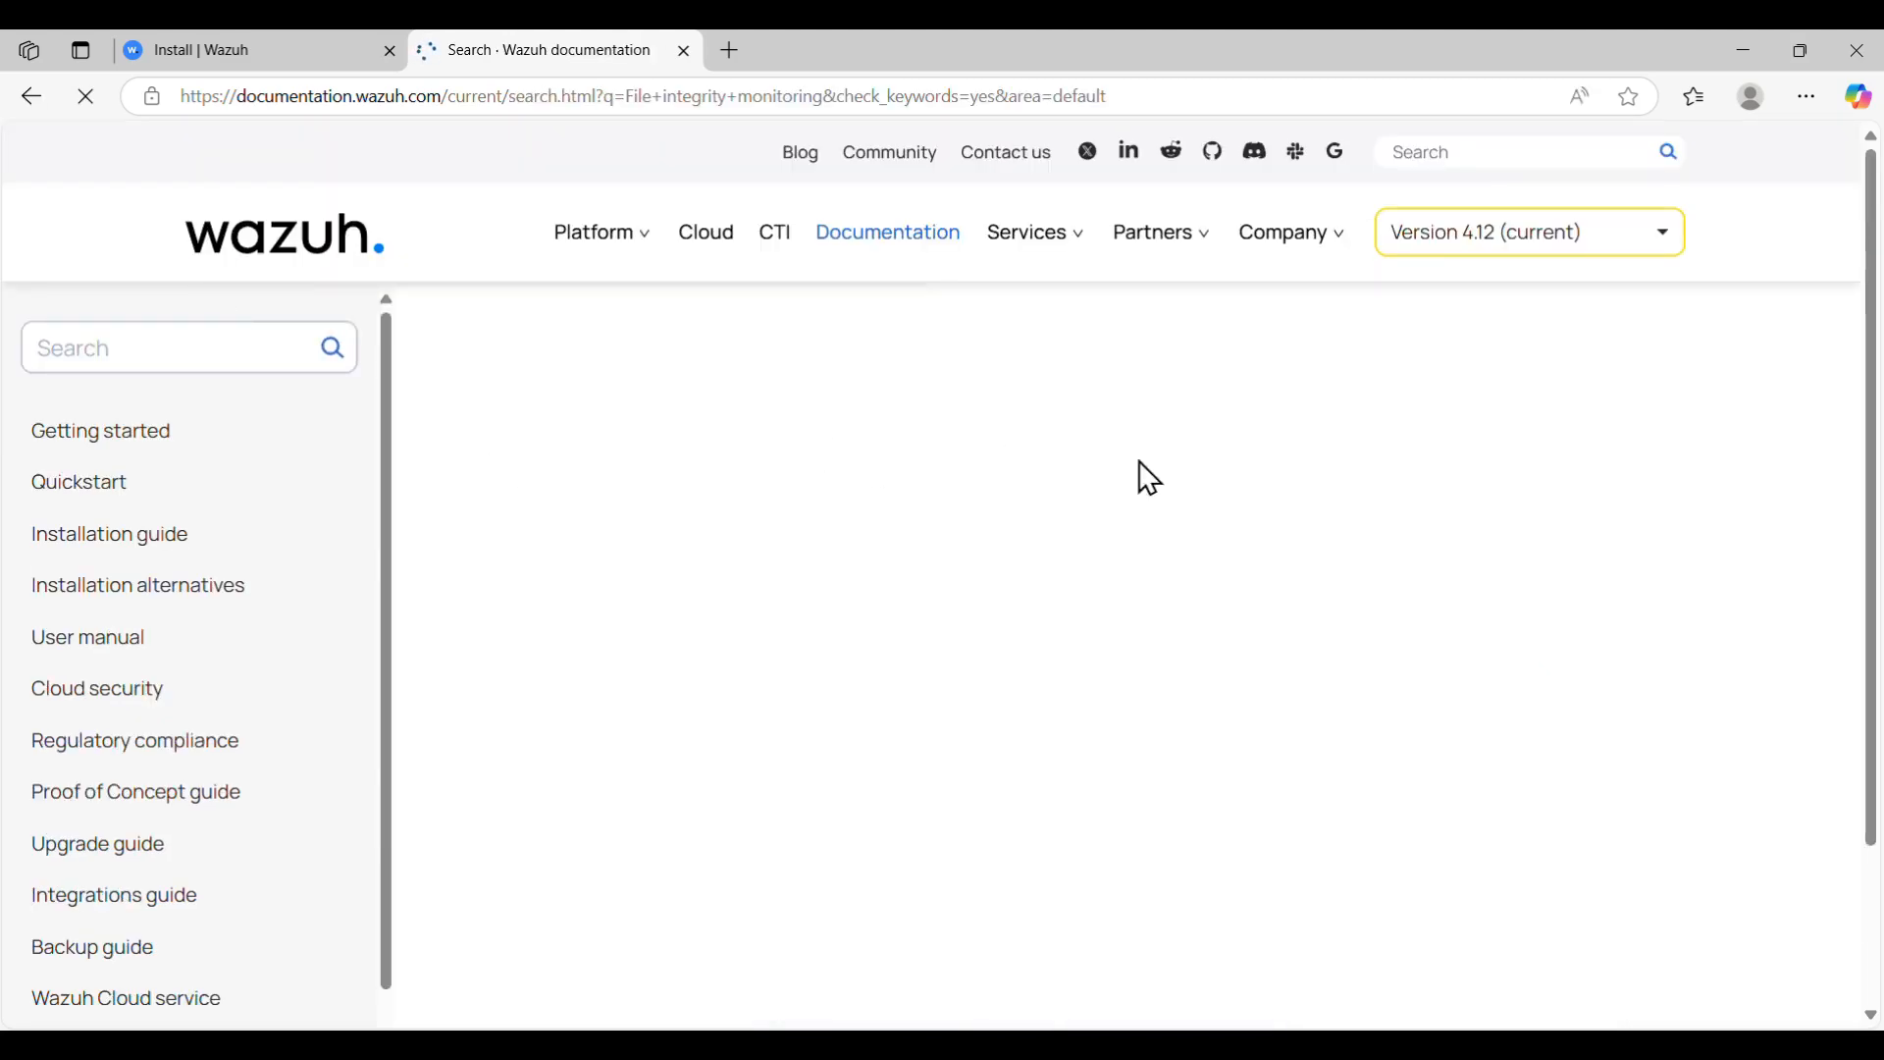
{"action": "left_click", "coordinate": [656, 504]}
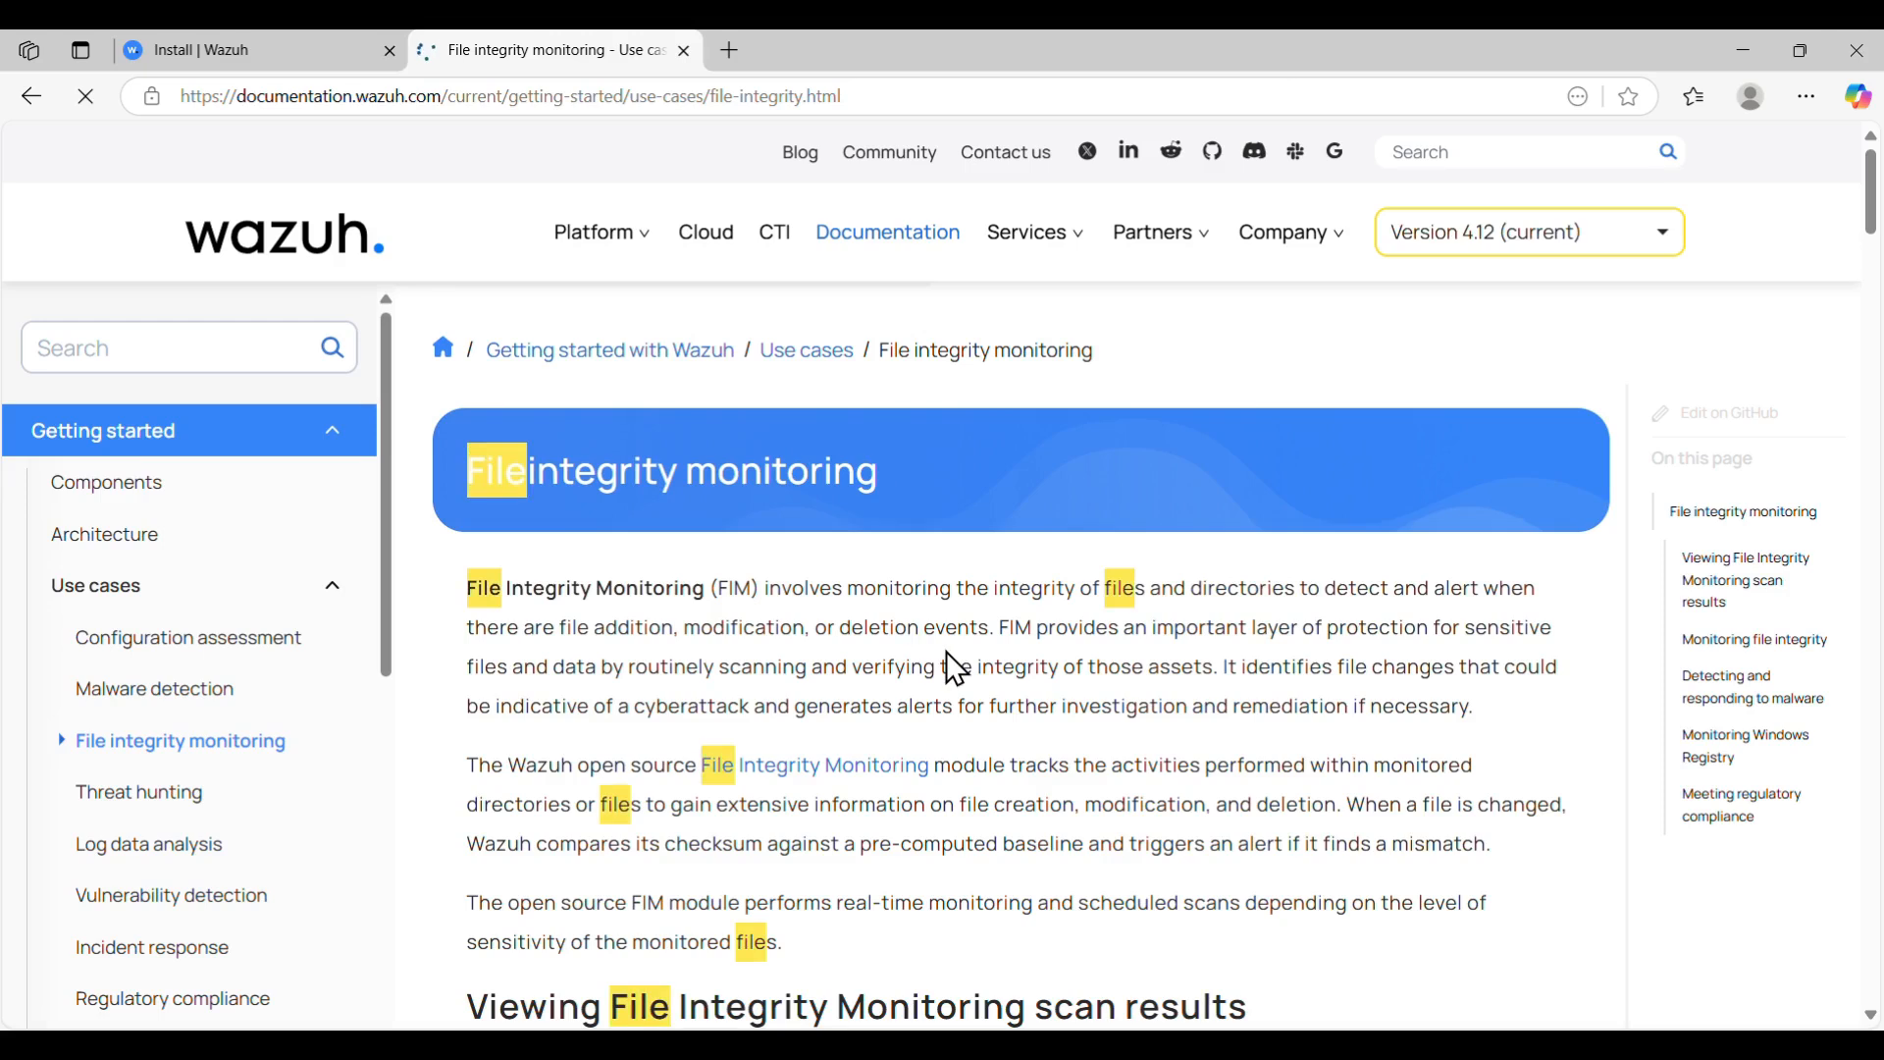
{"action": "scroll", "coordinate": [948, 658], "scroll_direction": "down", "scroll_amount": 10}
{"action": "scroll", "coordinate": [948, 672], "scroll_direction": "down", "scroll_amount": 10}
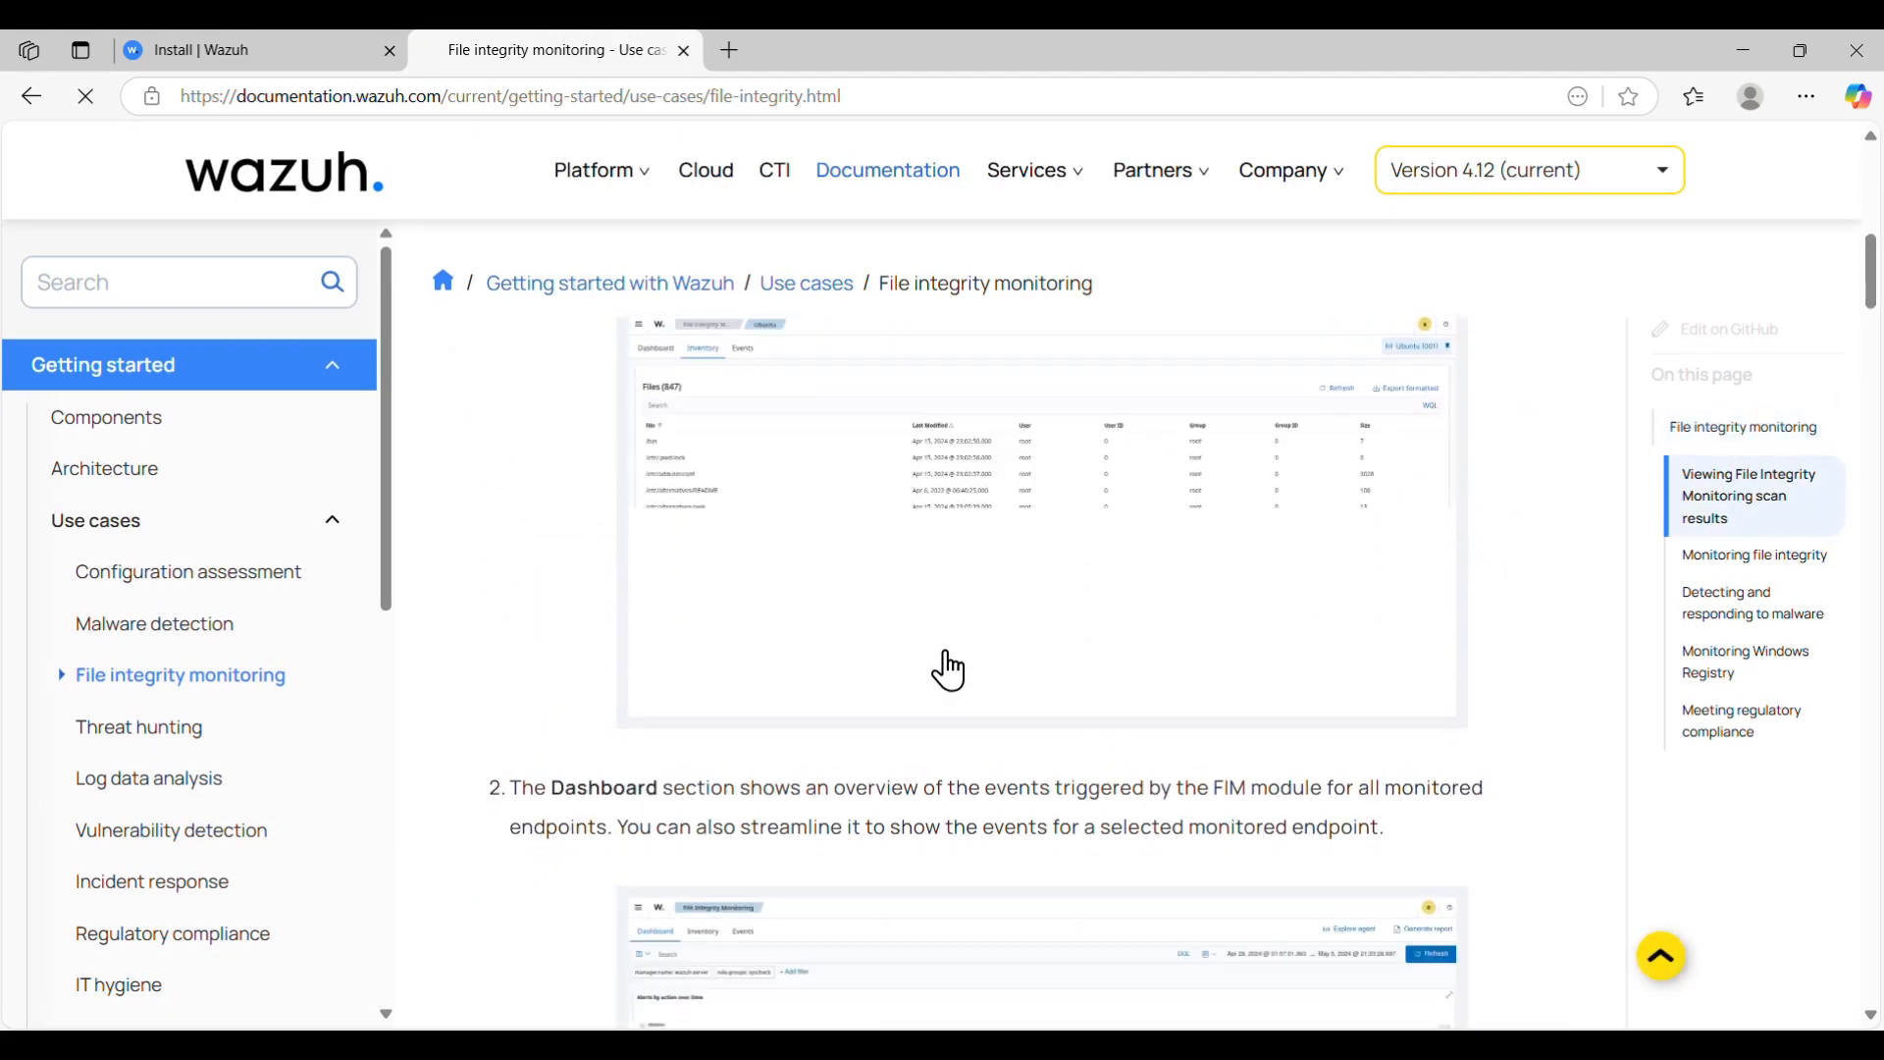
{"action": "scroll", "coordinate": [947, 655], "scroll_direction": "down", "scroll_amount": 10}
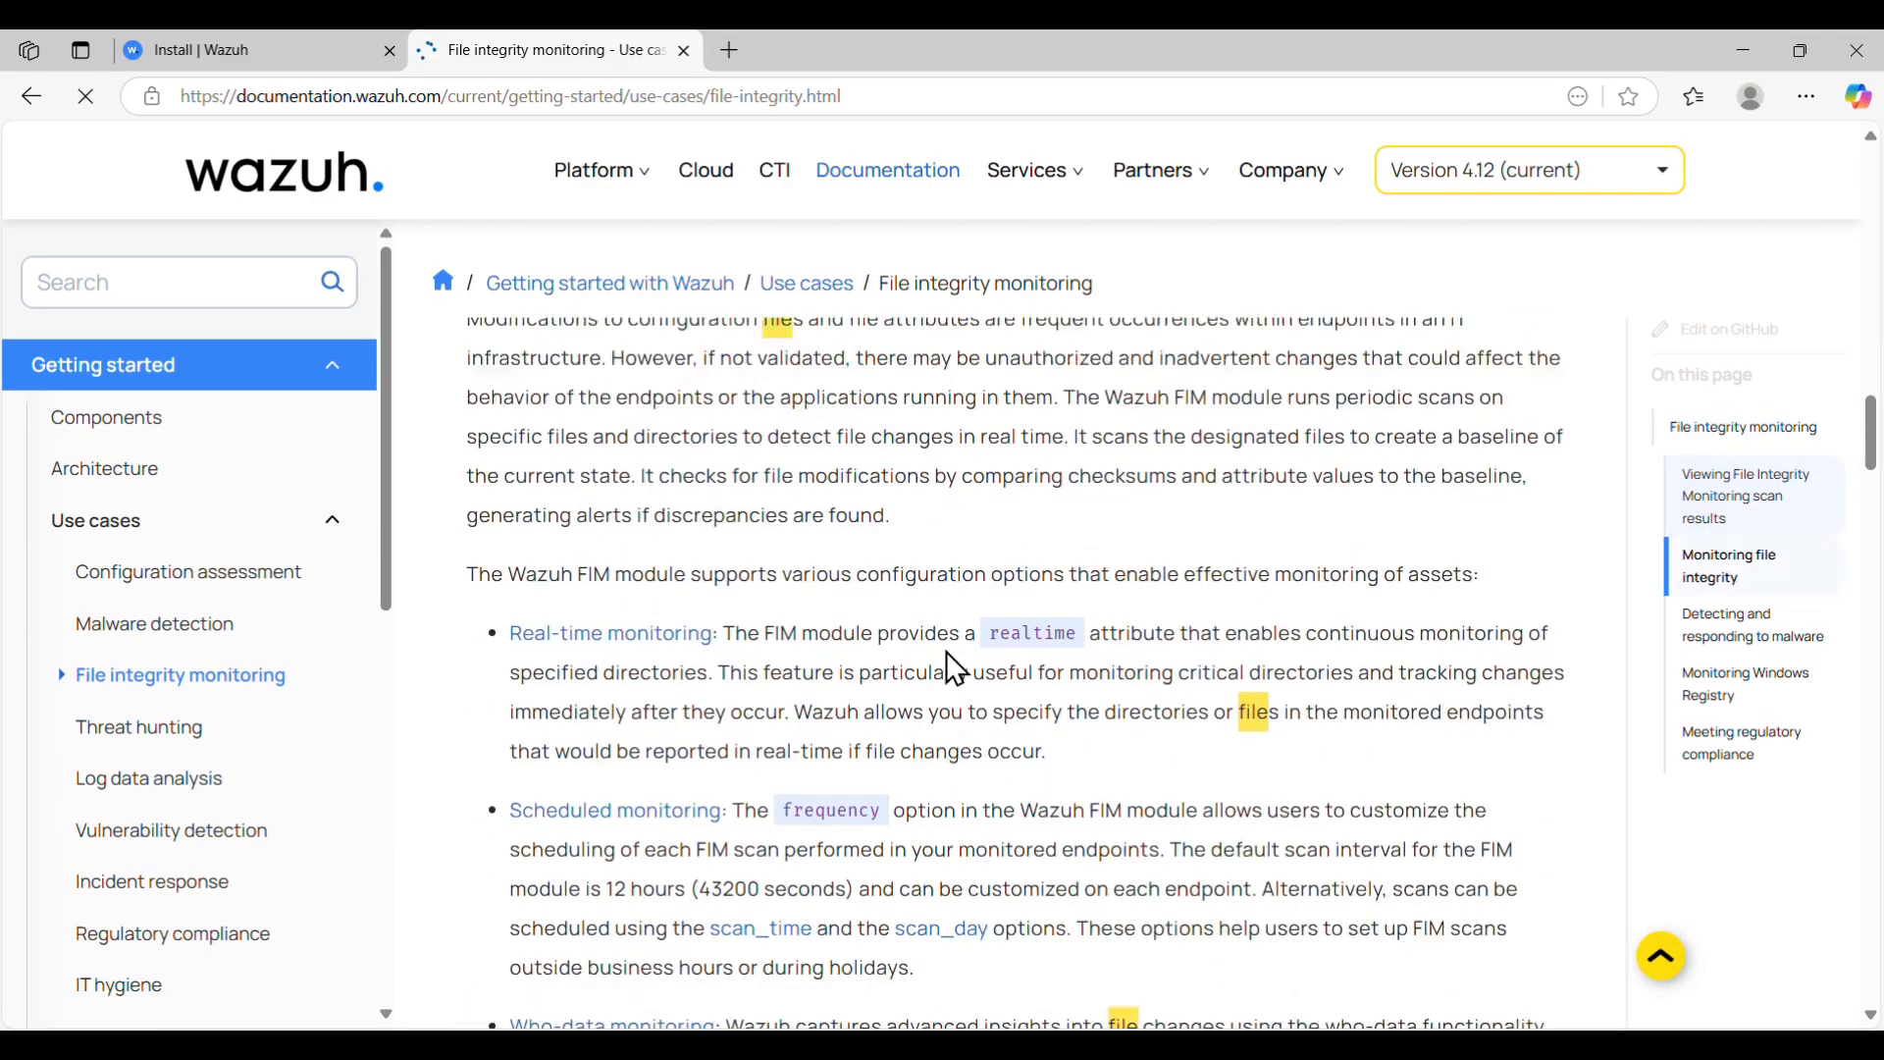
{"action": "scroll", "coordinate": [944, 648], "scroll_direction": "up", "scroll_amount": 2}
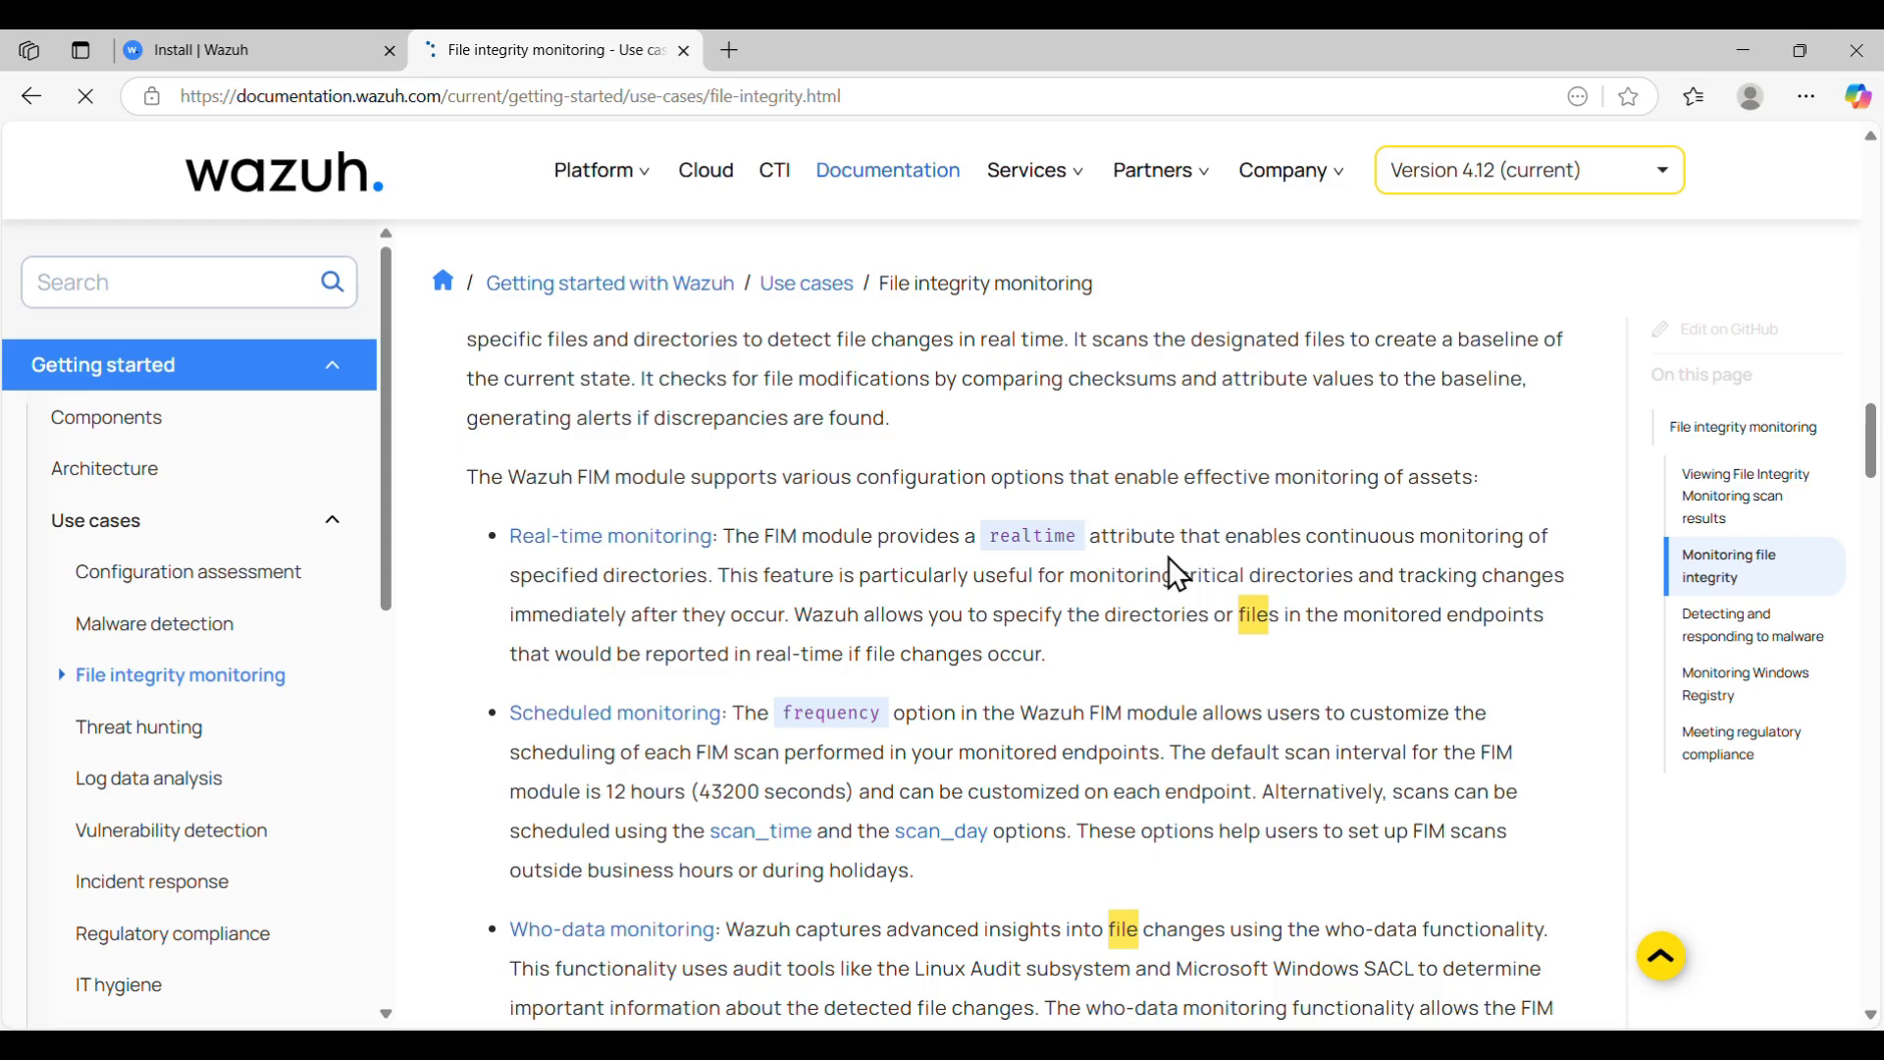
- Highlight passages on real-time monitoring and who-data change details, then scroll to reporting changes
{"action": "left_click_drag", "start_coordinate": [1228, 540], "coordinate": [1524, 538]}
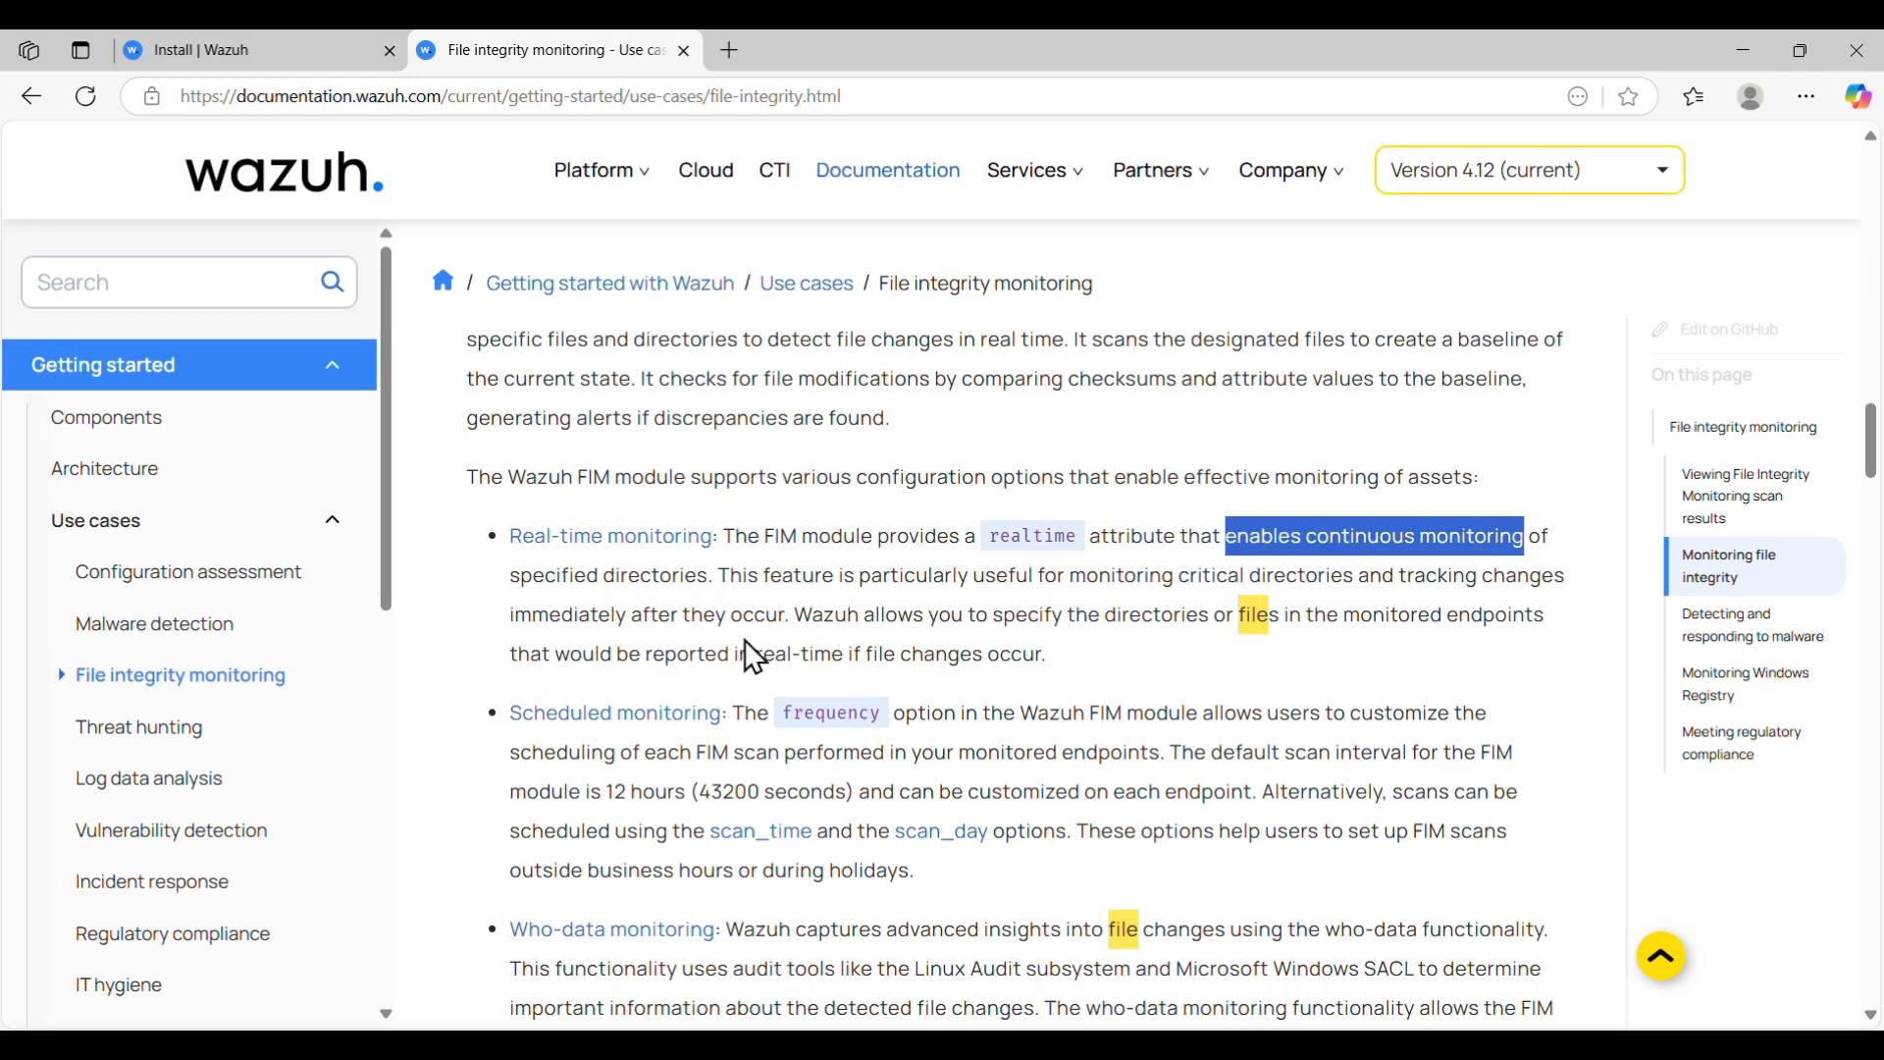
{"action": "left_click_drag", "start_coordinate": [1428, 575], "coordinate": [792, 616]}
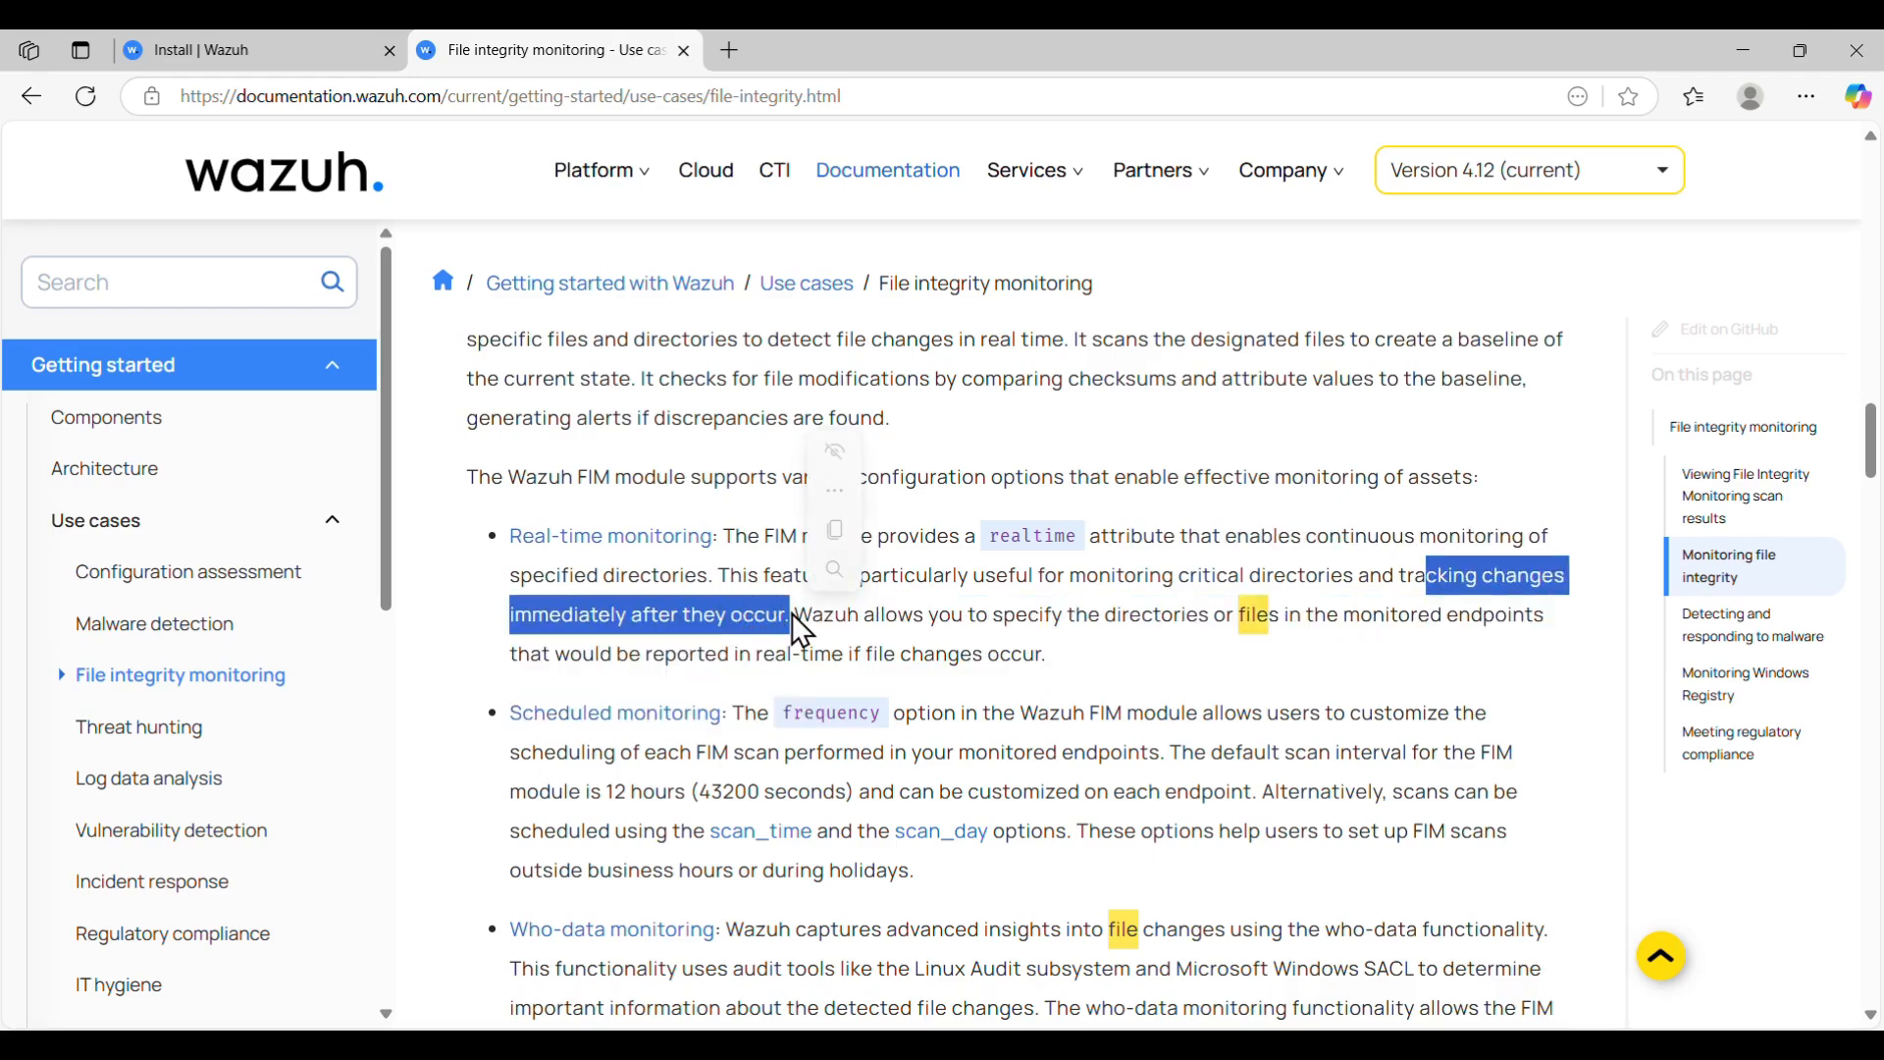
{"action": "left_click", "coordinate": [1122, 703]}
{"action": "scroll", "coordinate": [1122, 703], "scroll_direction": "down", "scroll_amount": 3}
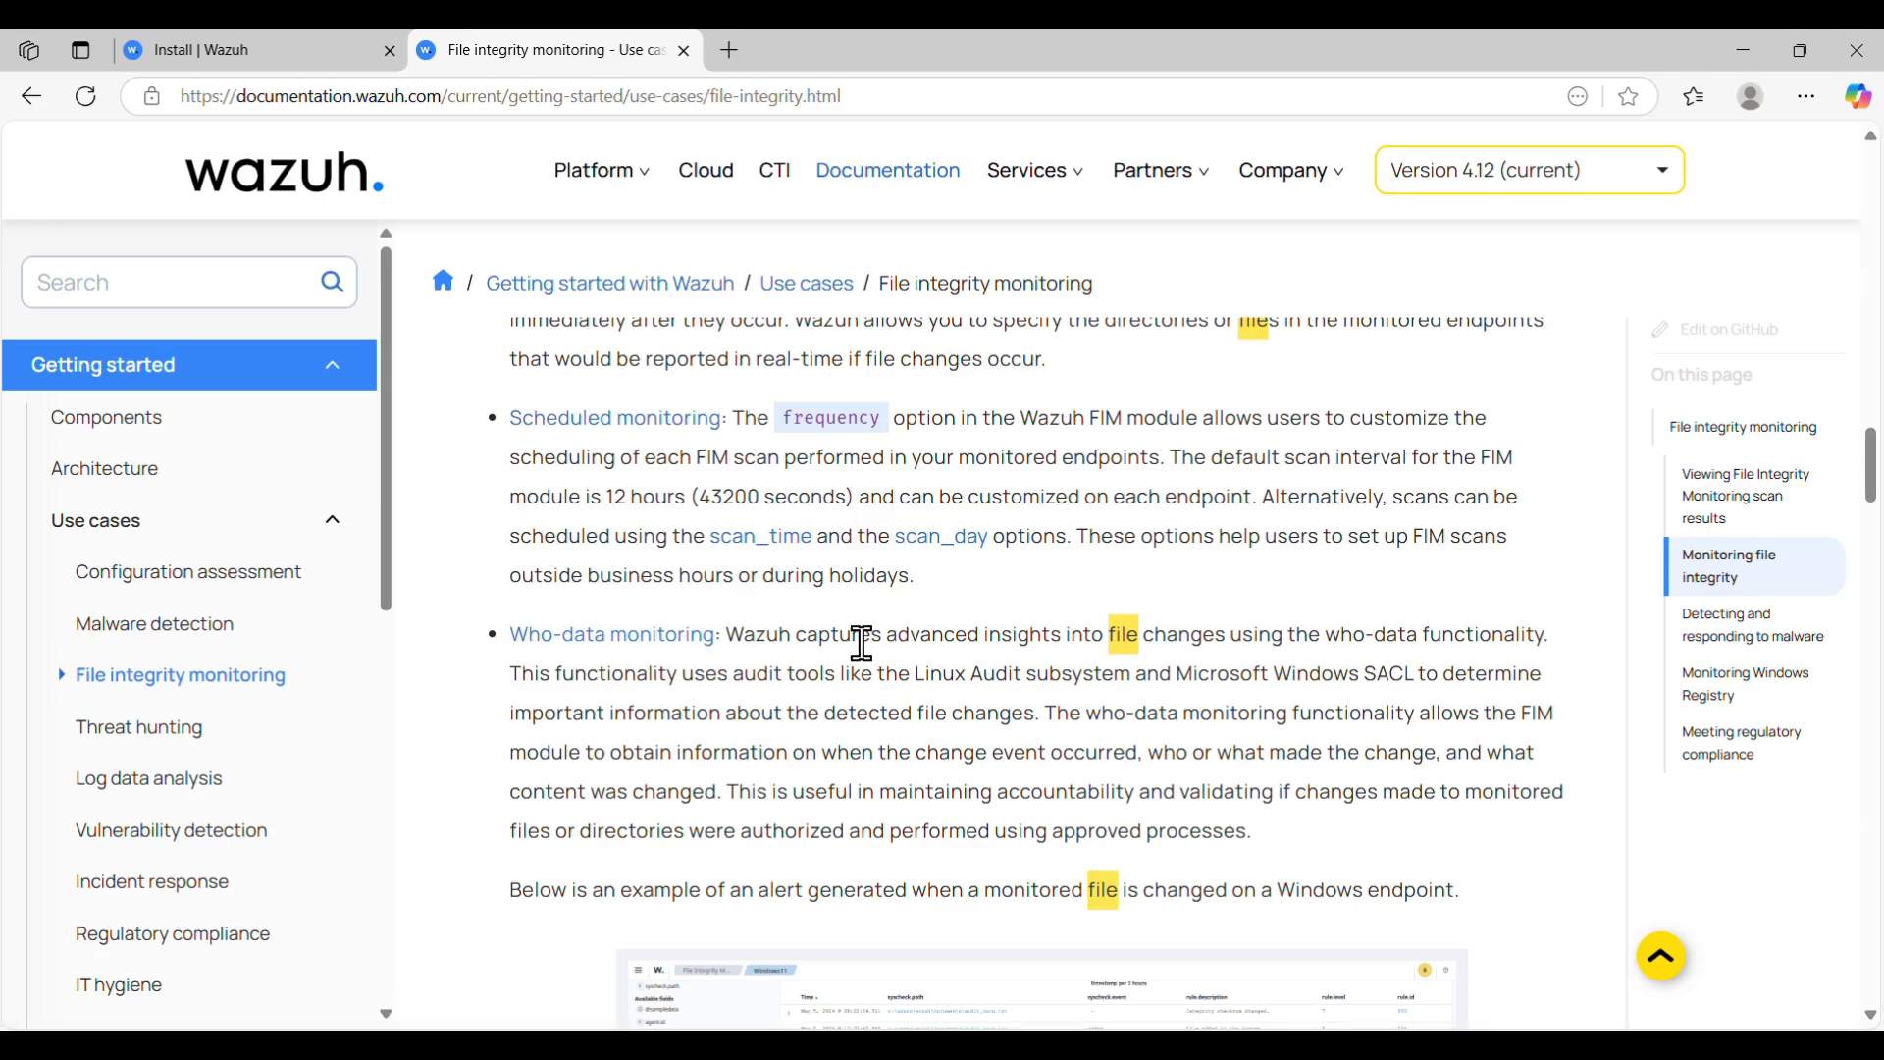
{"action": "left_click_drag", "start_coordinate": [863, 643], "coordinate": [1359, 644]}
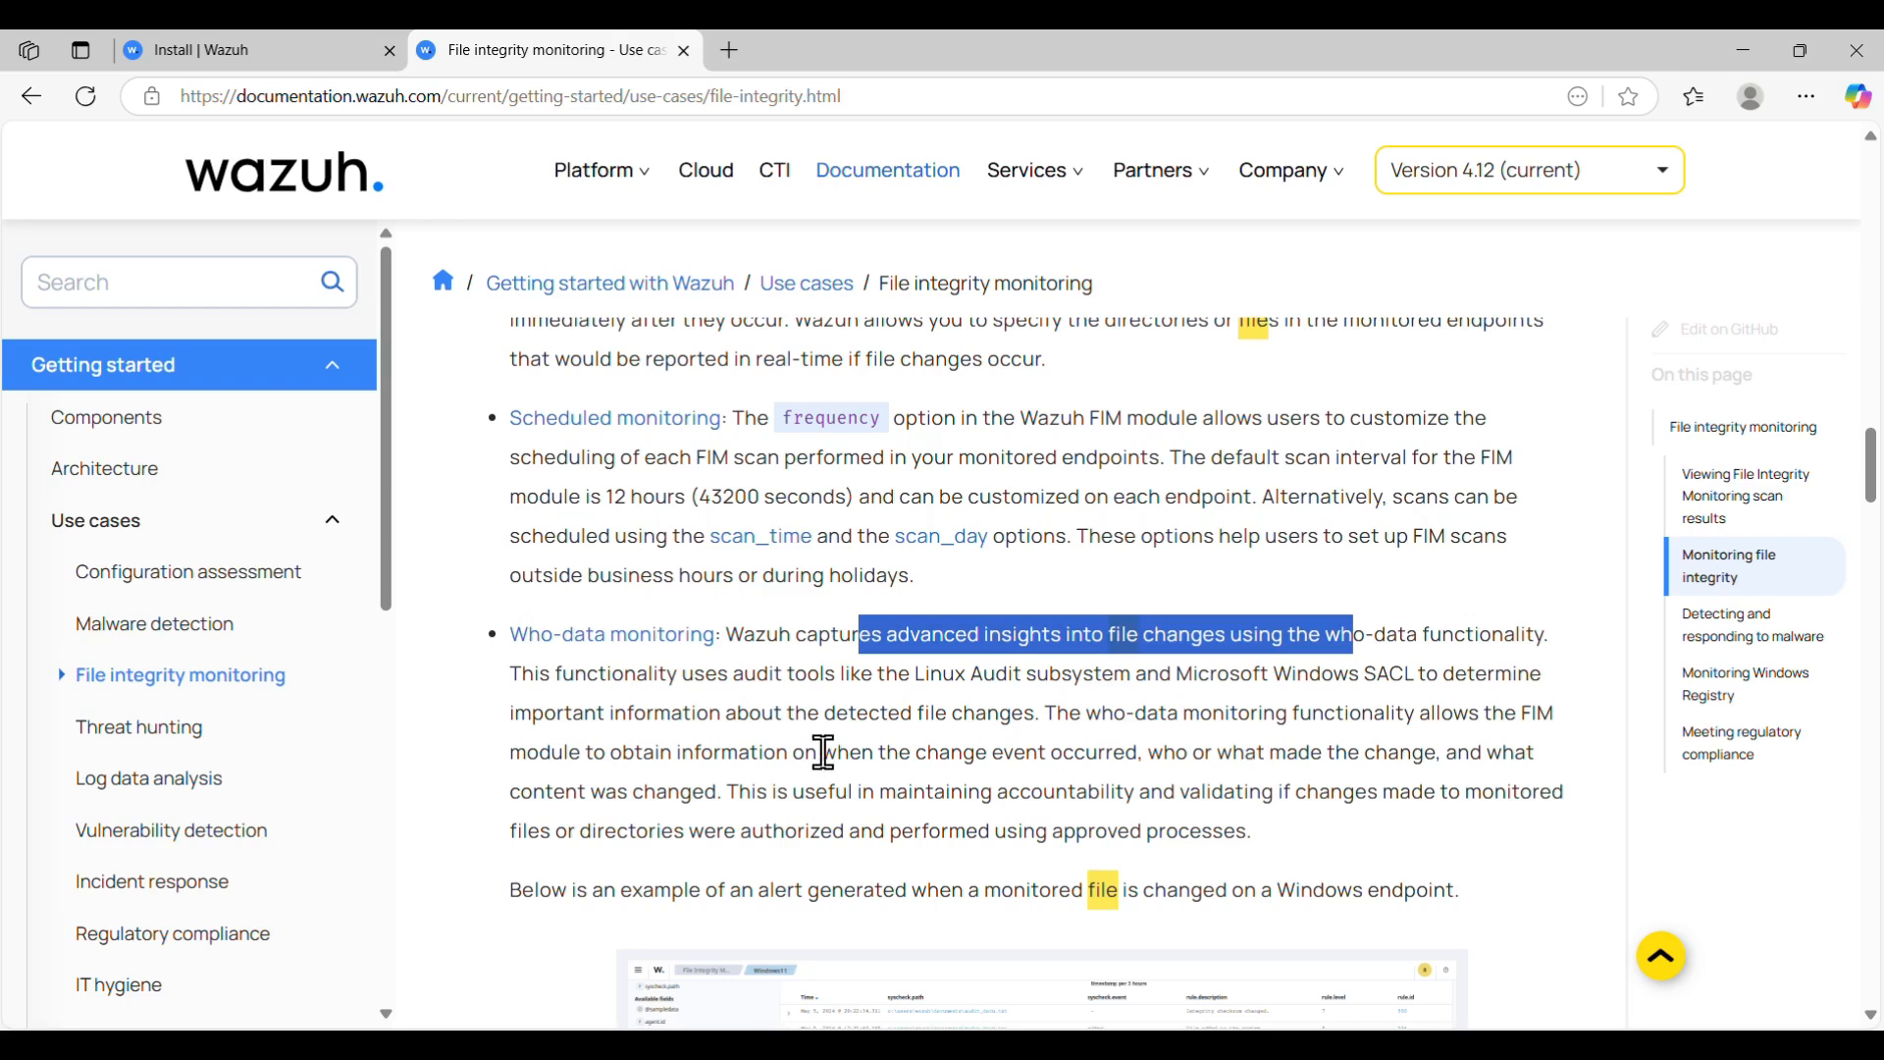
{"action": "left_click", "coordinate": [1138, 719]}
{"action": "left_click_drag", "start_coordinate": [1116, 716], "coordinate": [734, 795]}
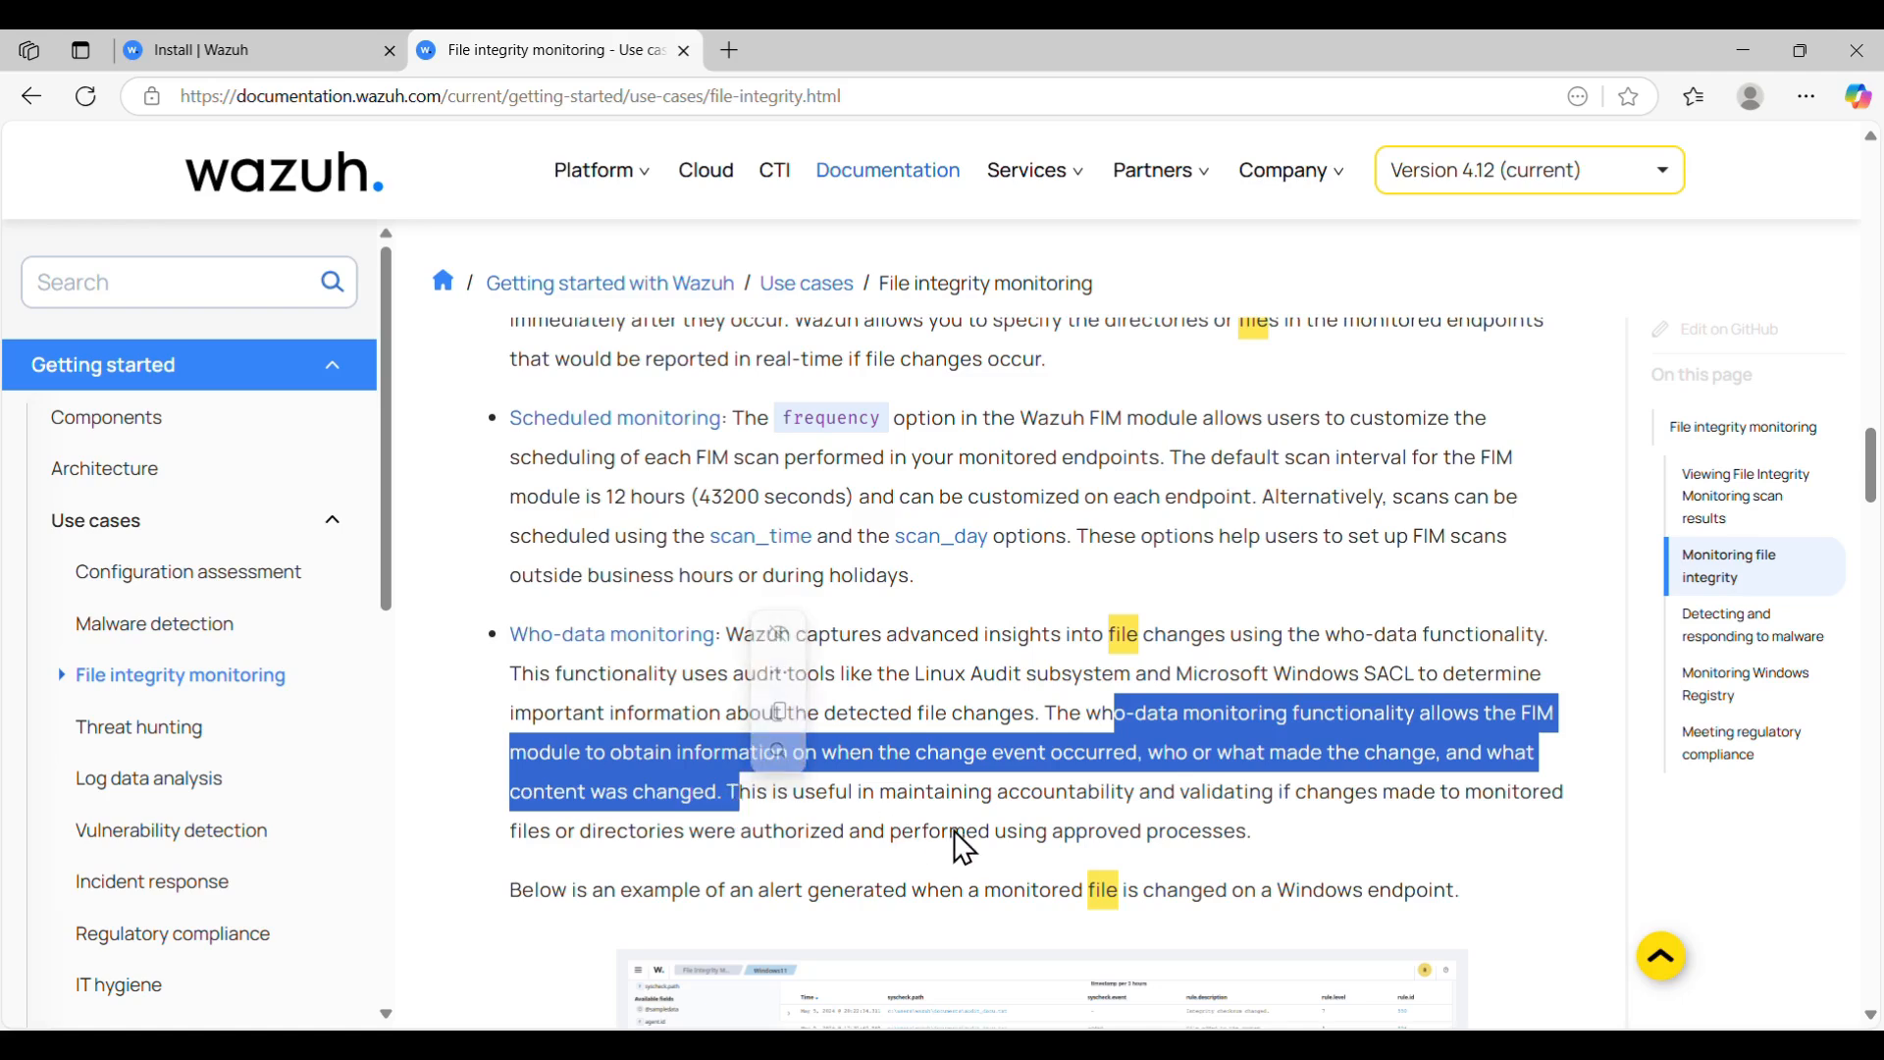
{"action": "left_click", "coordinate": [1007, 829]}
{"action": "scroll", "coordinate": [1006, 830], "scroll_direction": "down", "scroll_amount": 4}
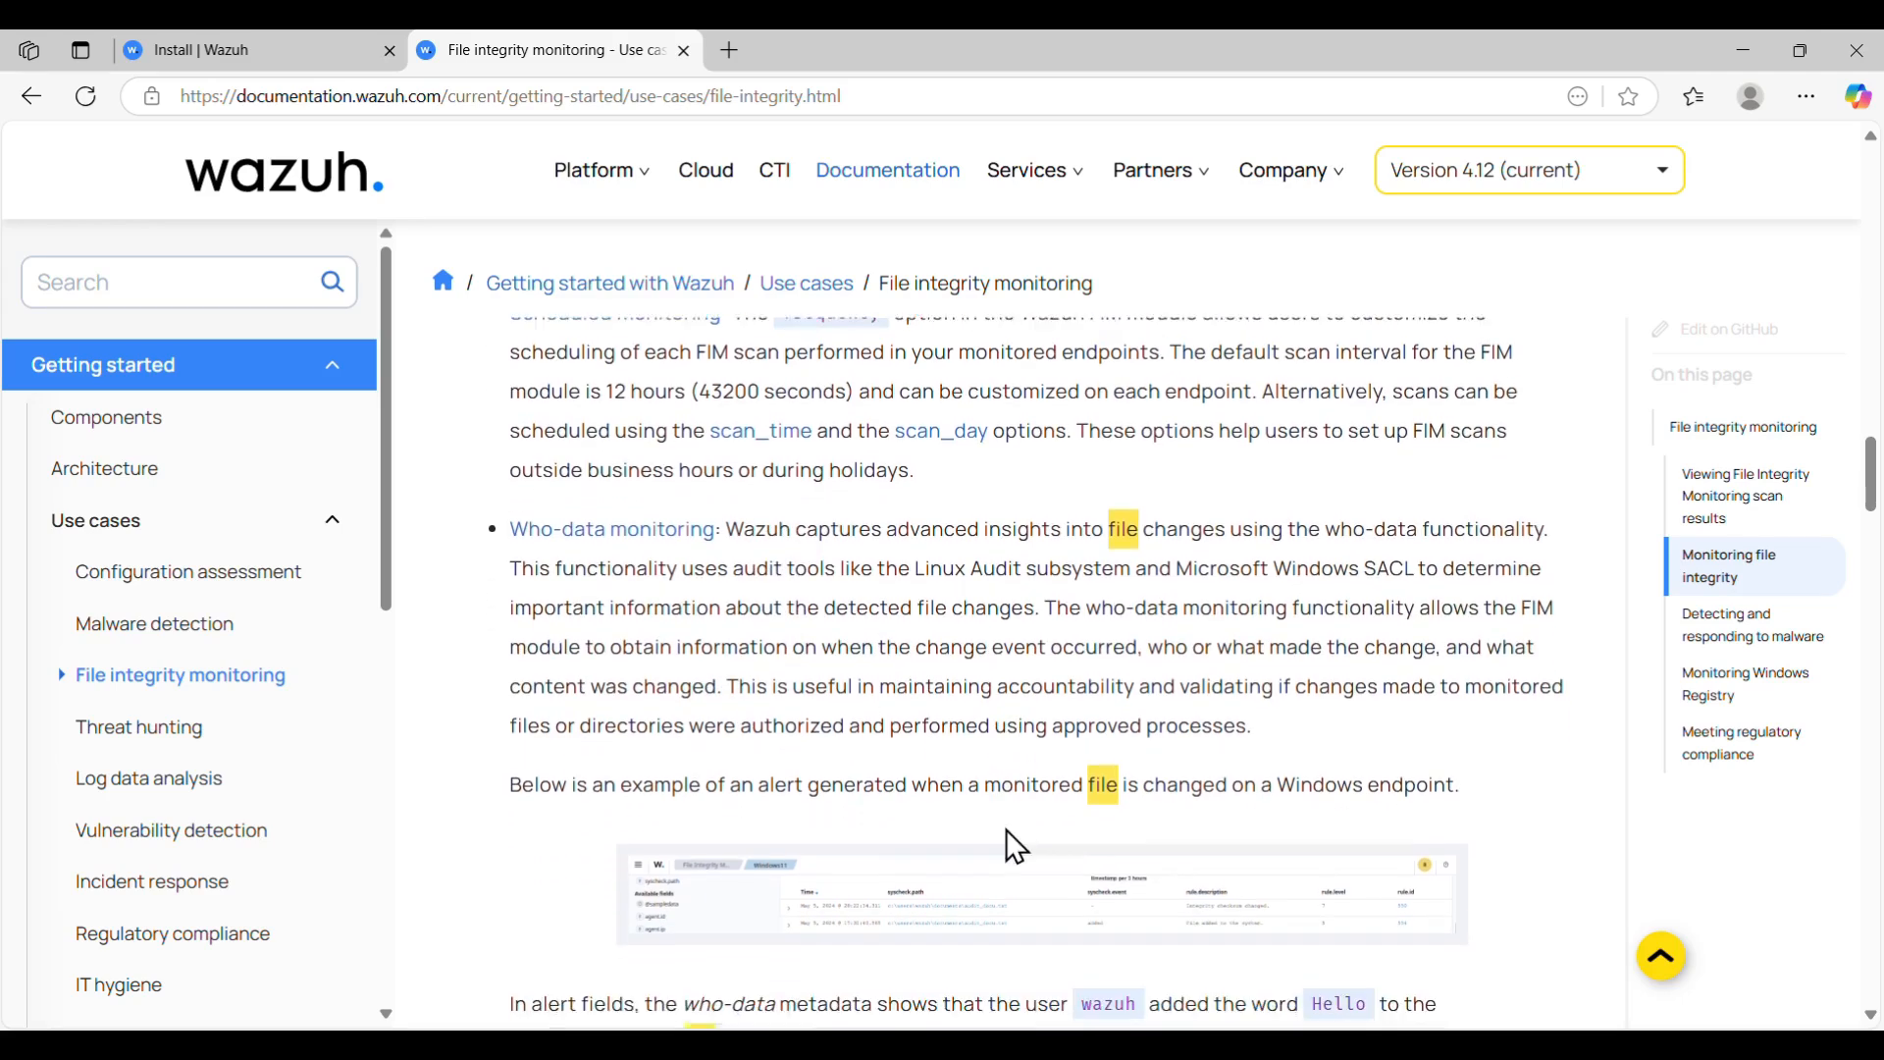
{"action": "scroll", "coordinate": [1006, 829], "scroll_direction": "down", "scroll_amount": 3}
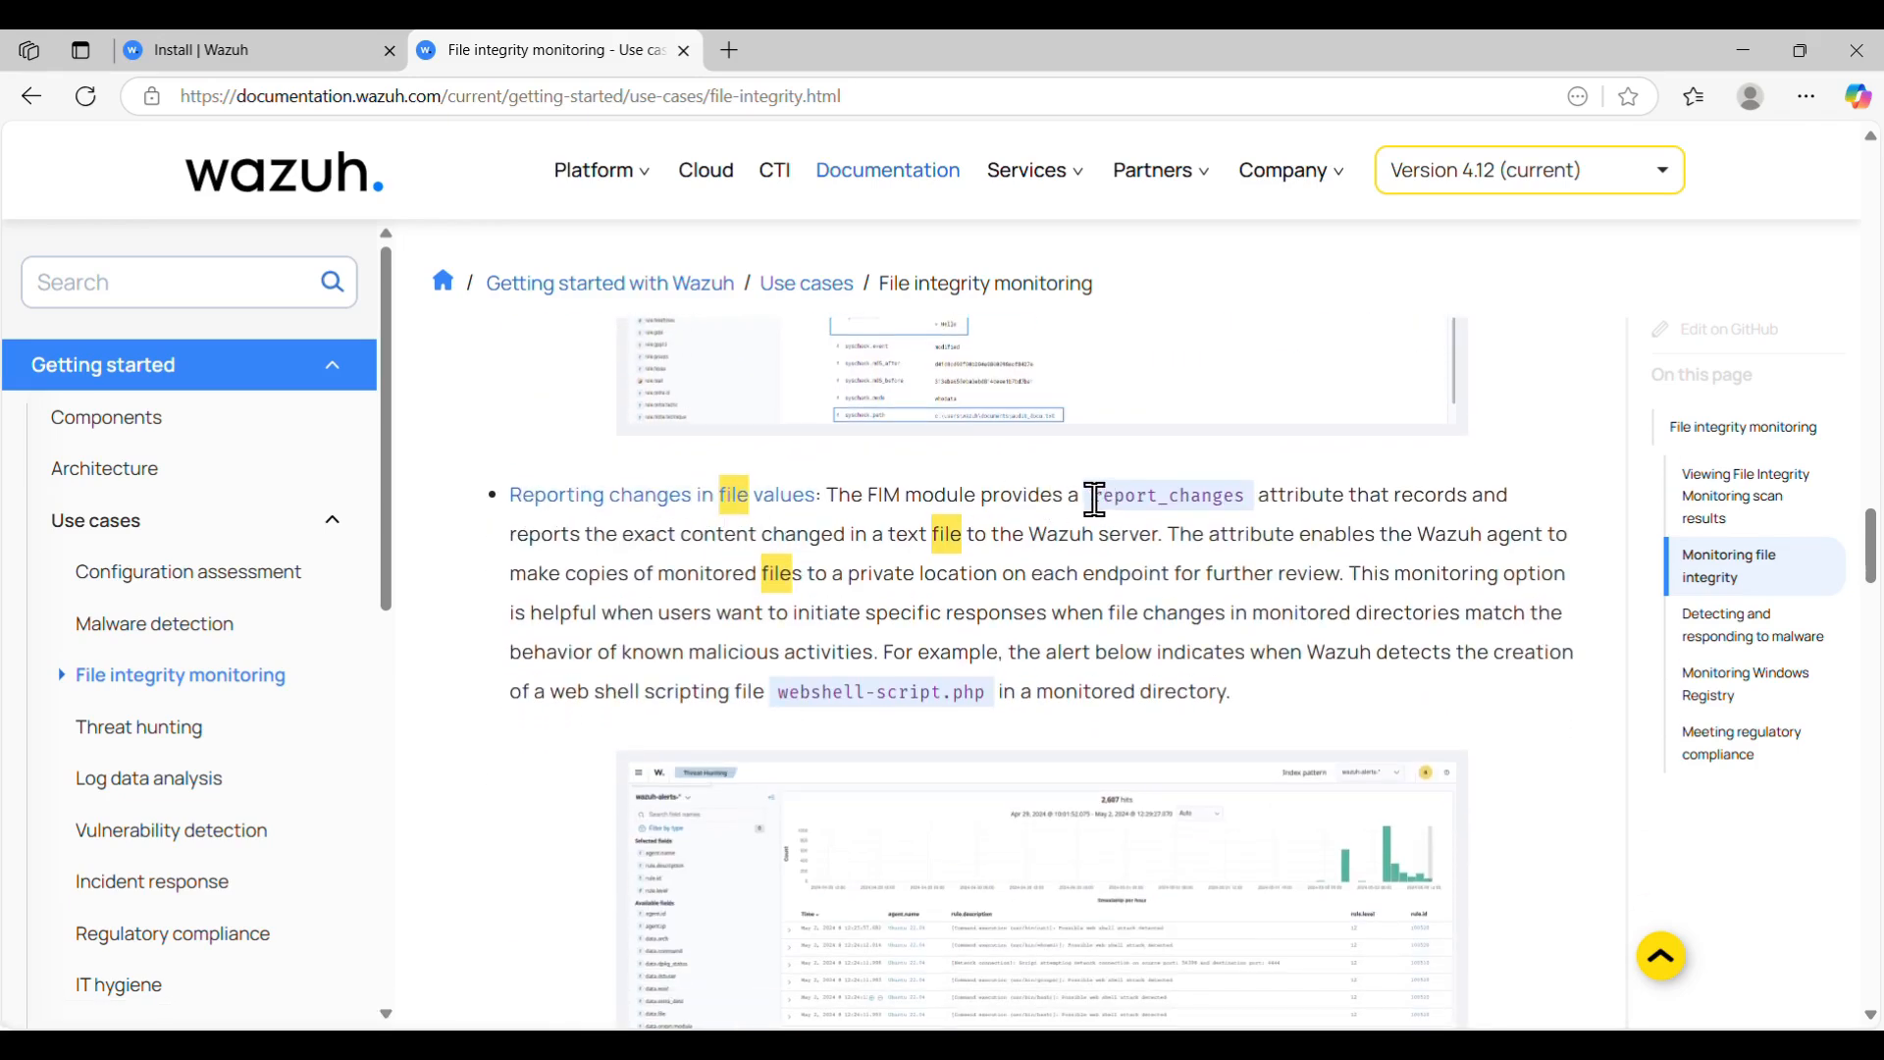
- Highlight the report_changes explanation, then minimize Edge to return to the Kali VM
{"action": "left_click_drag", "start_coordinate": [1094, 501], "coordinate": [1247, 530]}
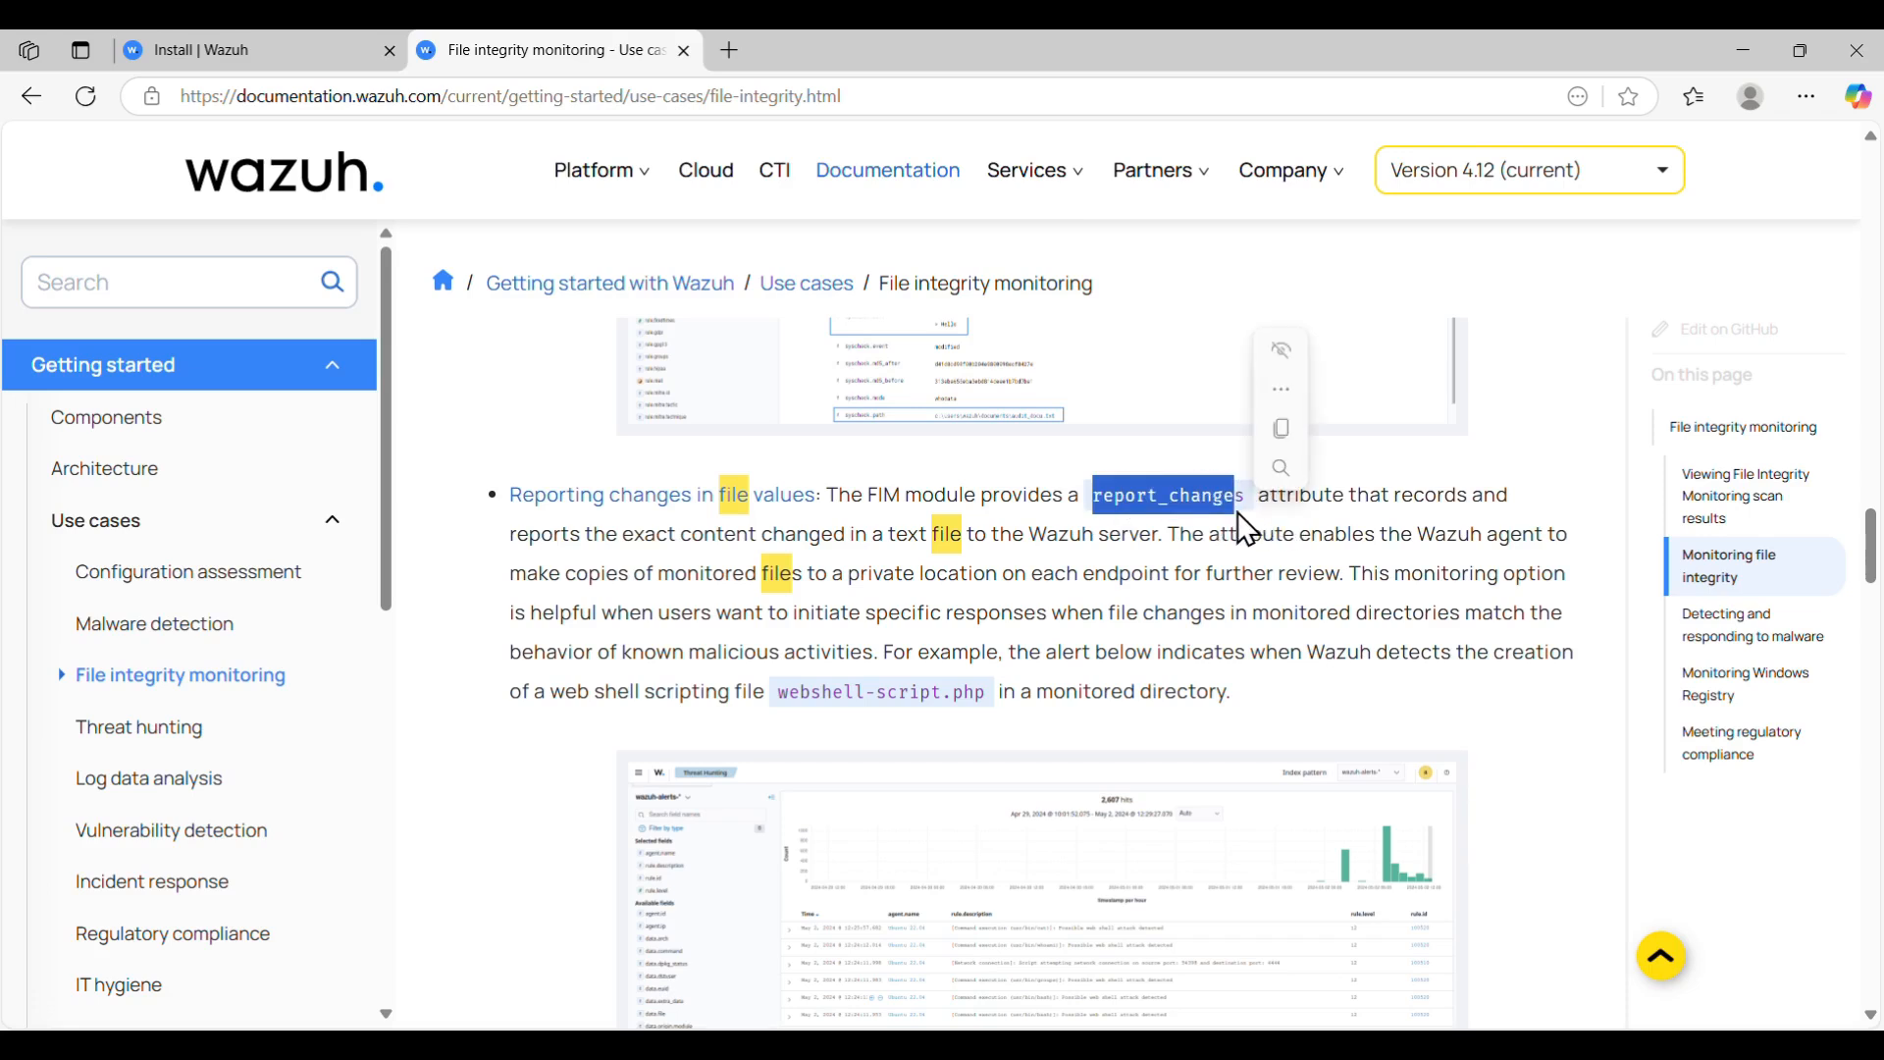
{"action": "left_click_drag", "start_coordinate": [1368, 497], "coordinate": [985, 540]}
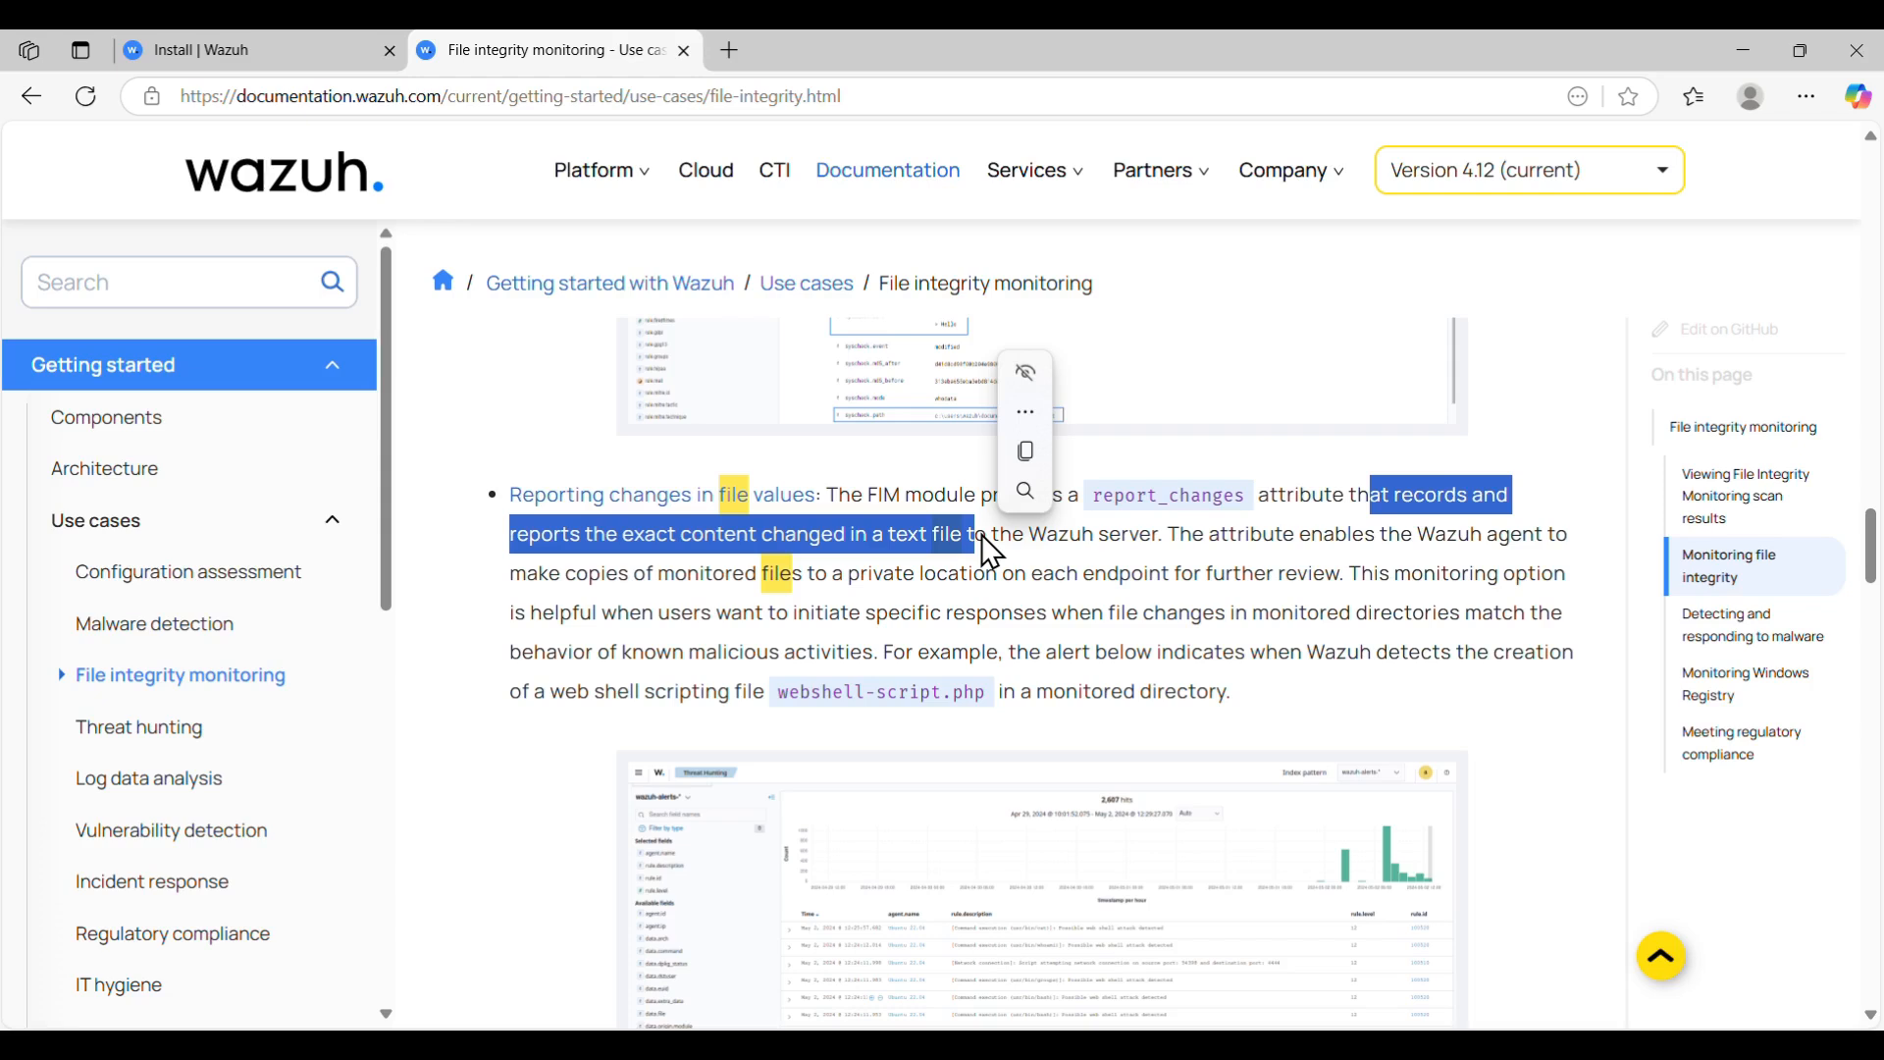
{"action": "left_click", "coordinate": [1220, 581]}
{"action": "scroll", "coordinate": [1220, 581], "scroll_direction": "down", "scroll_amount": 1}
{"action": "scroll", "coordinate": [1220, 581], "scroll_direction": "down", "scroll_amount": 8}
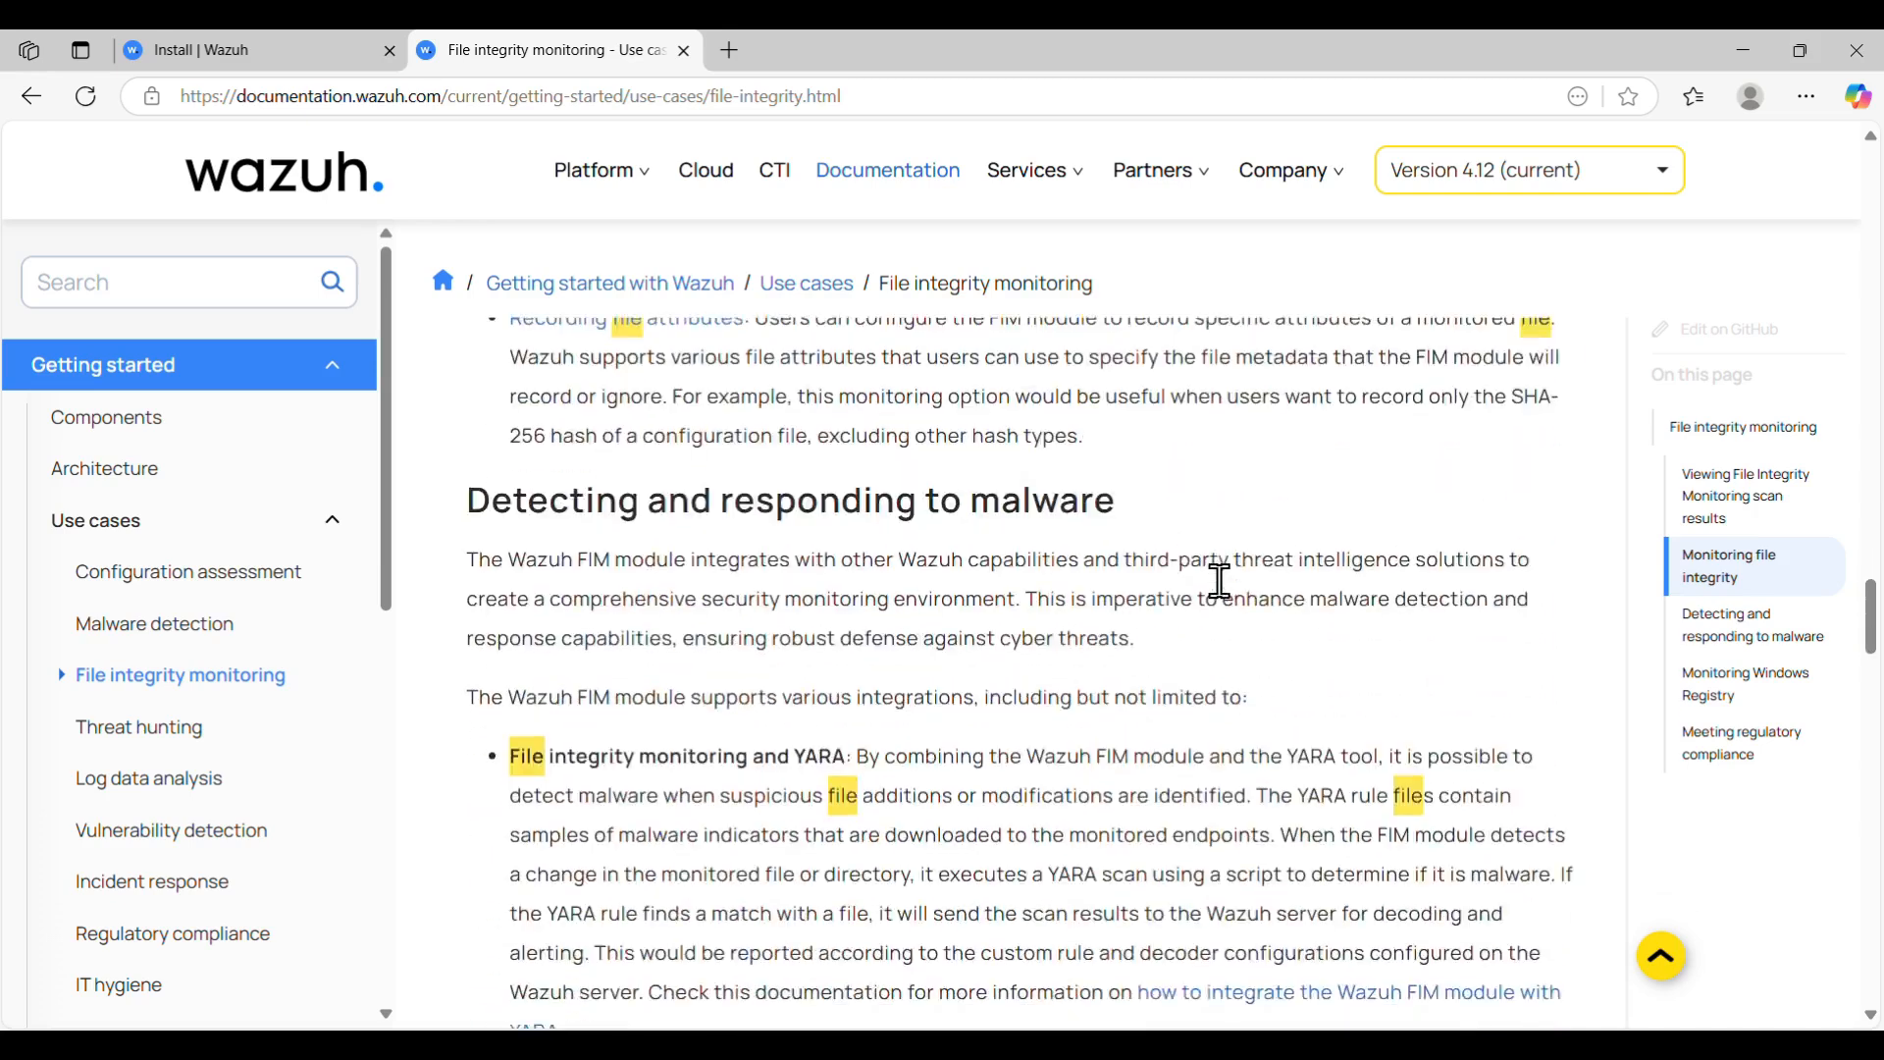
{"action": "scroll", "coordinate": [1220, 581], "scroll_direction": "up", "scroll_amount": 10}
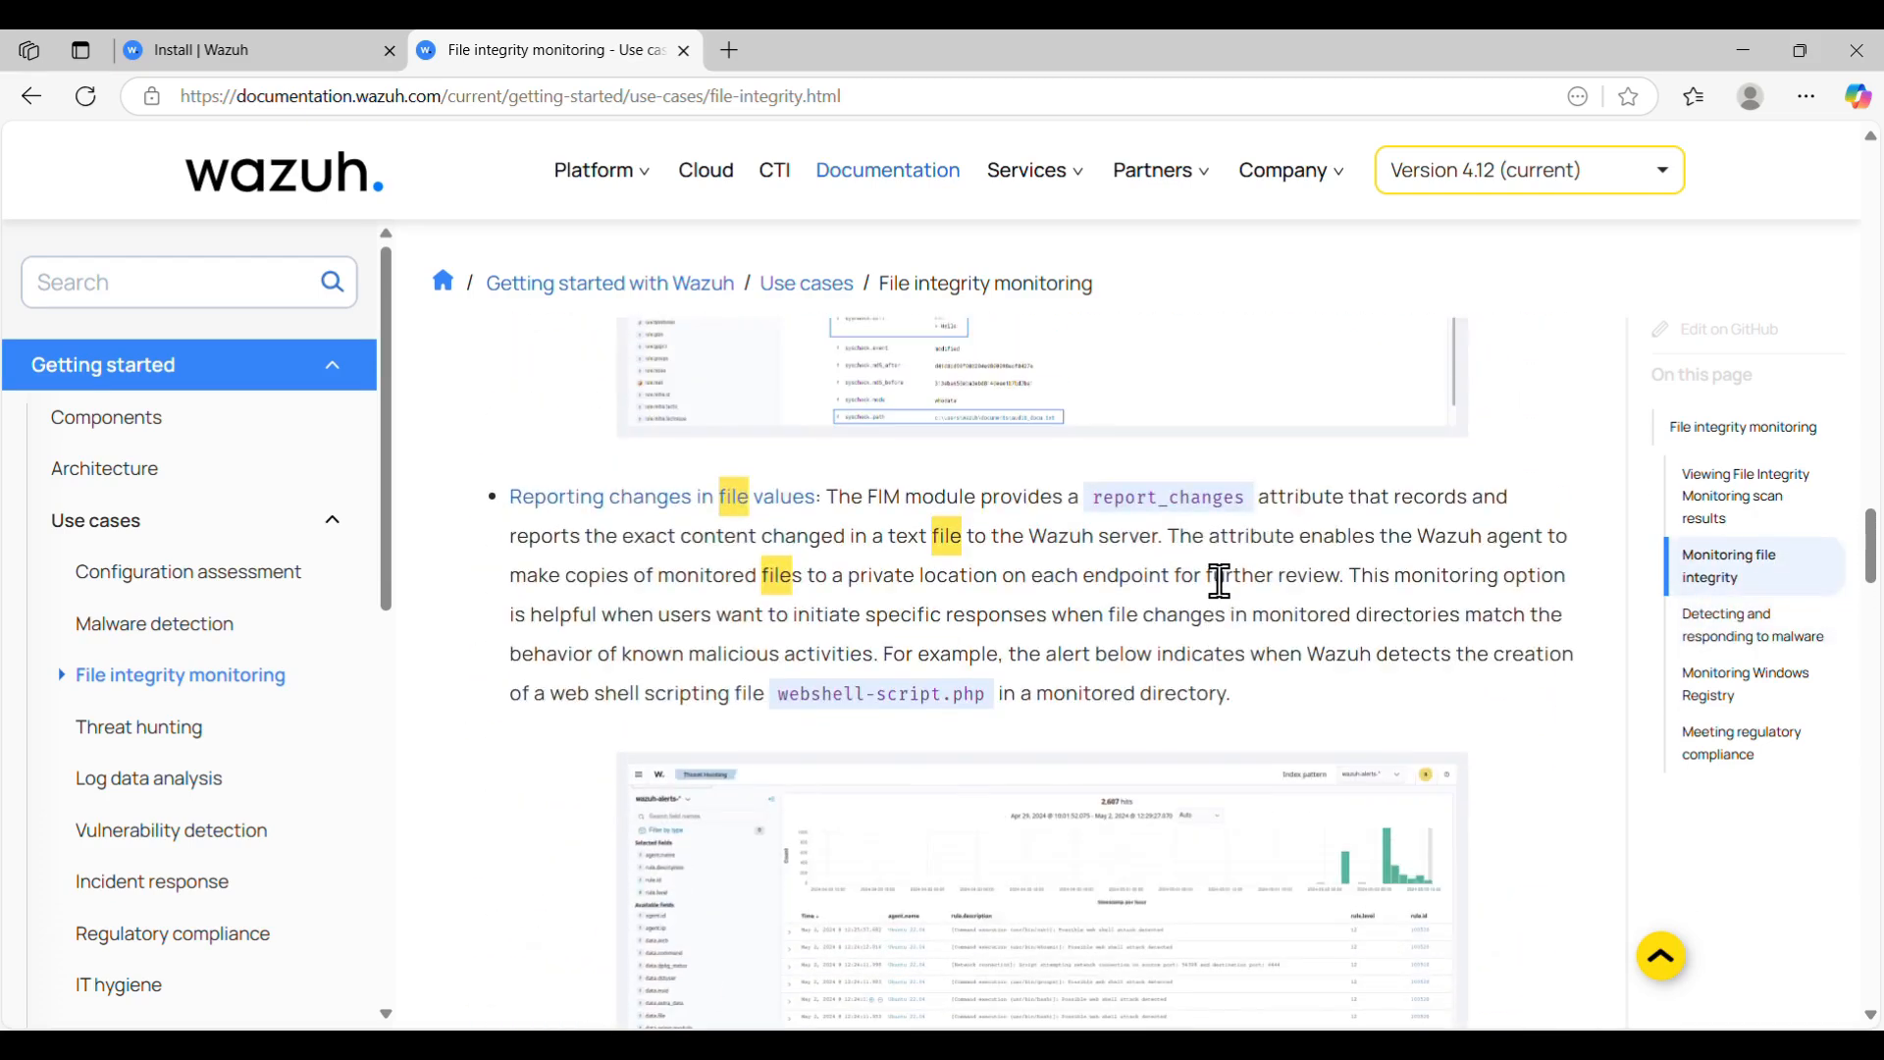
{"action": "left_click", "coordinate": [1744, 51]}
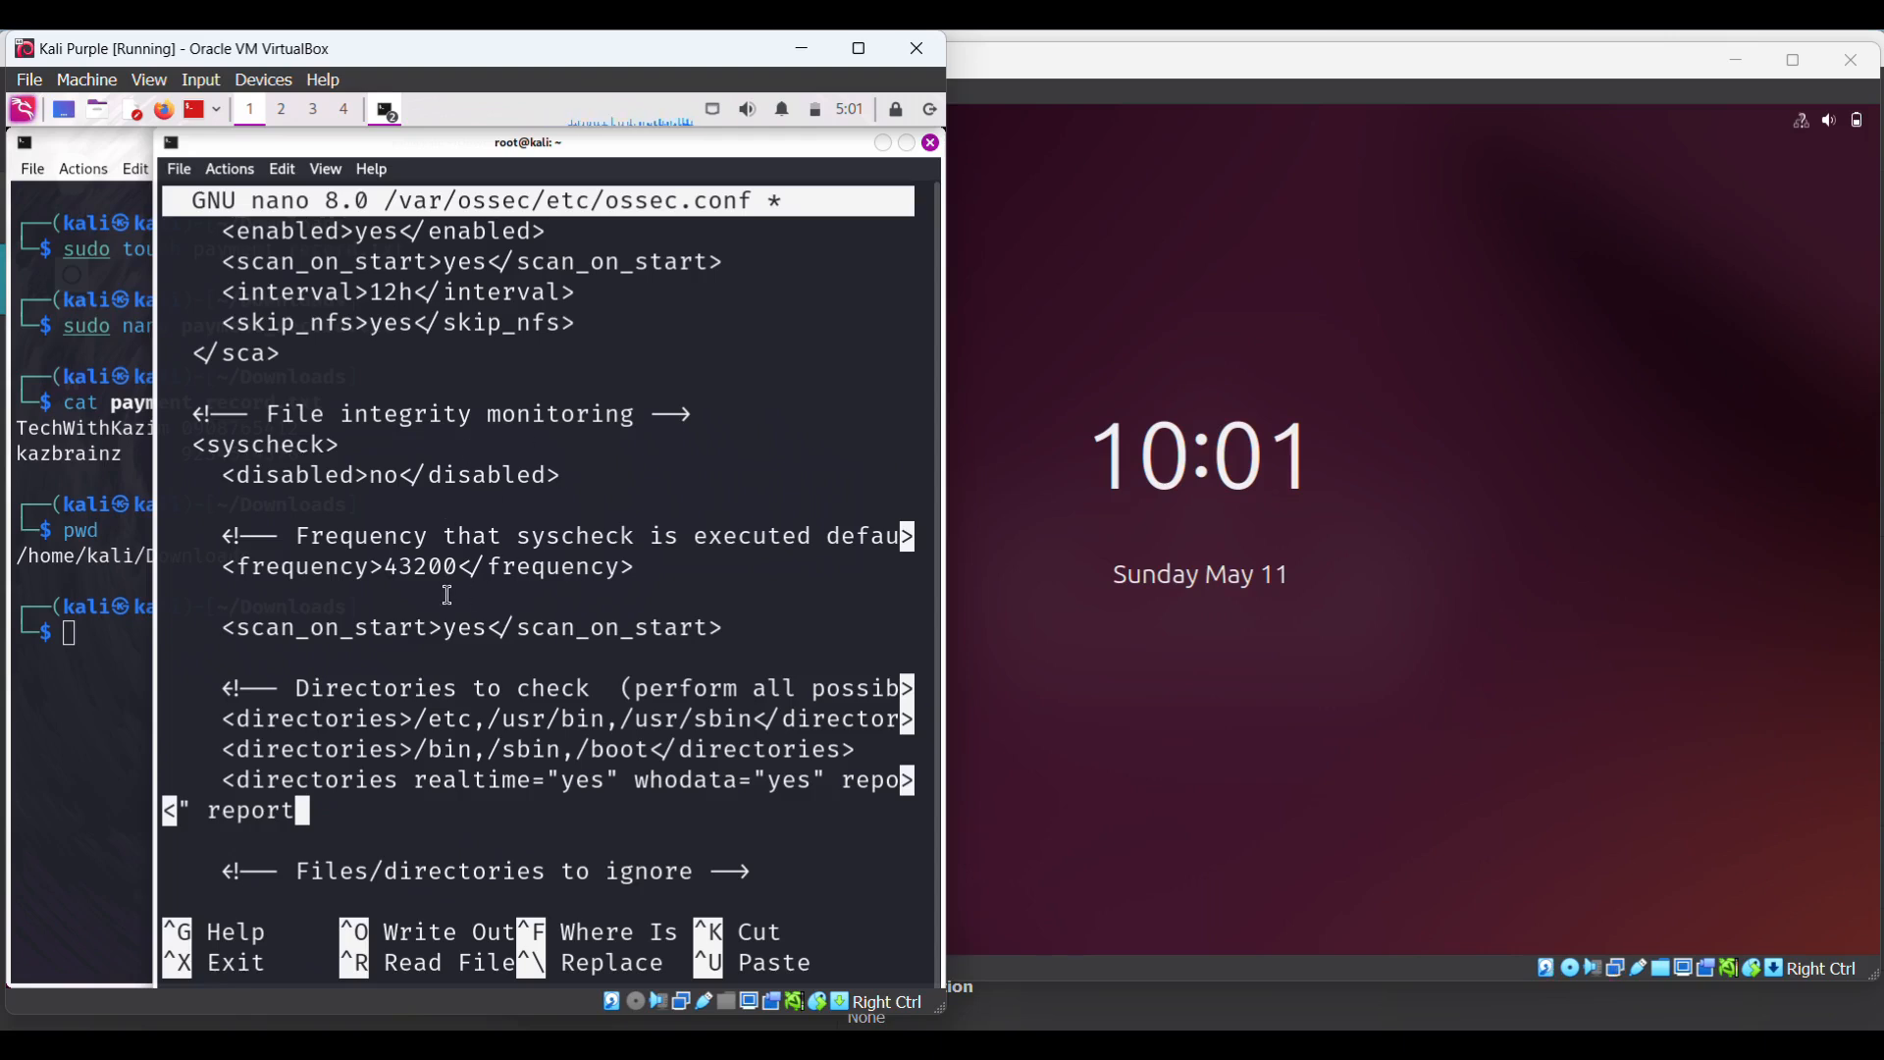
- Complete the attribute as report_changes="yes"> at the end of the new directories entry
{"action": "key", "text": "Down"}
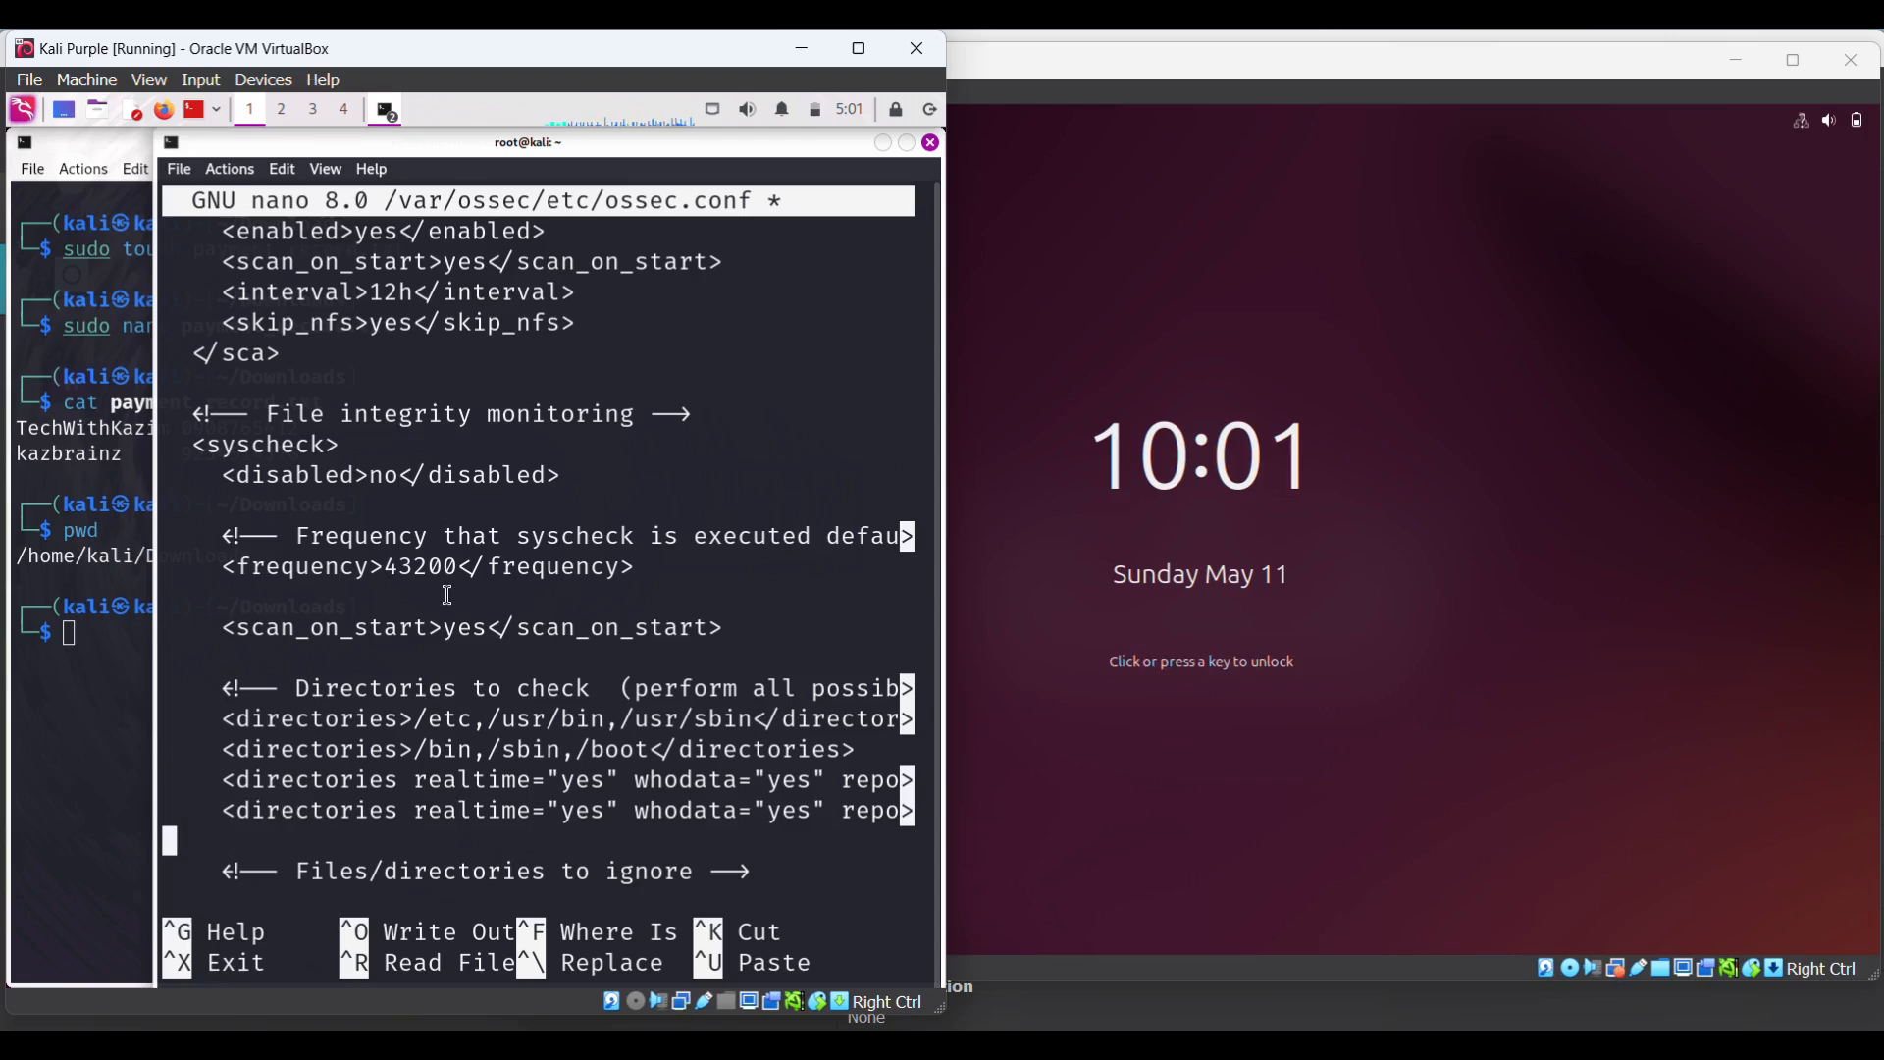
{"action": "key", "text": "Up"}
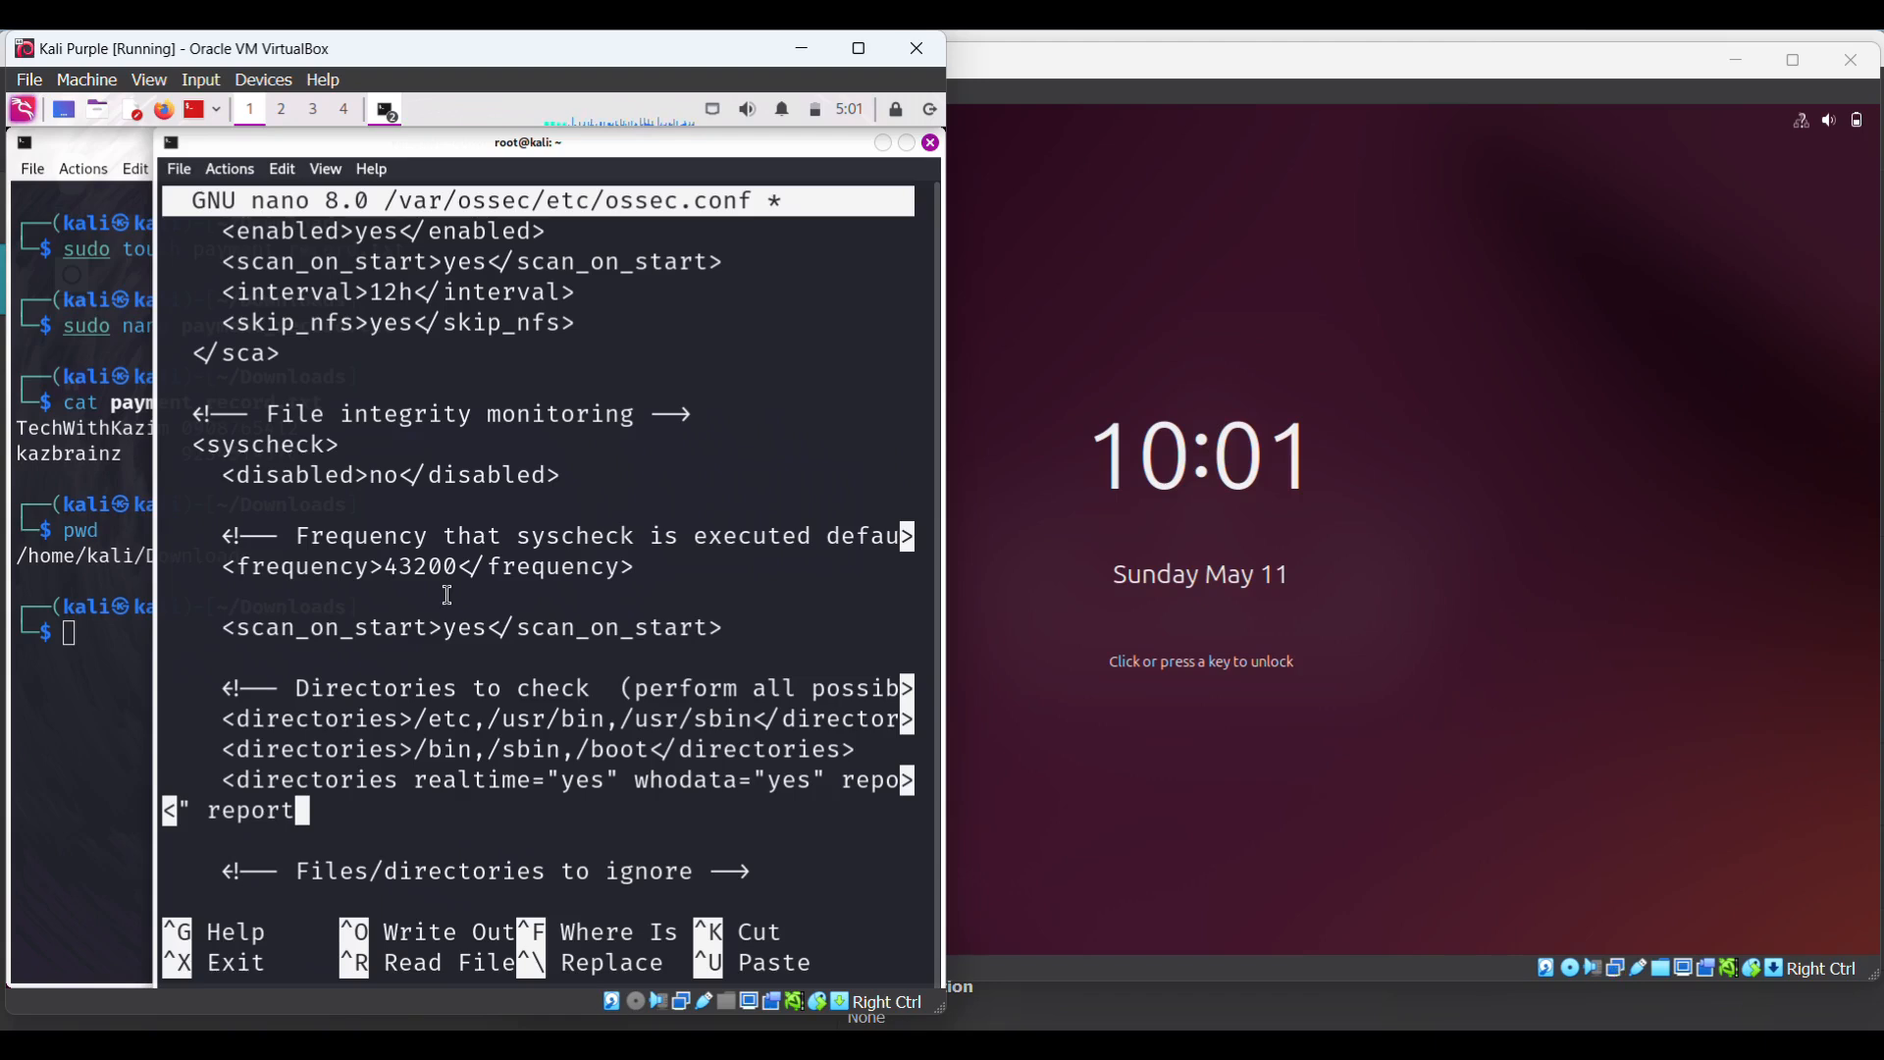
{"action": "type", "text": "_changes"}
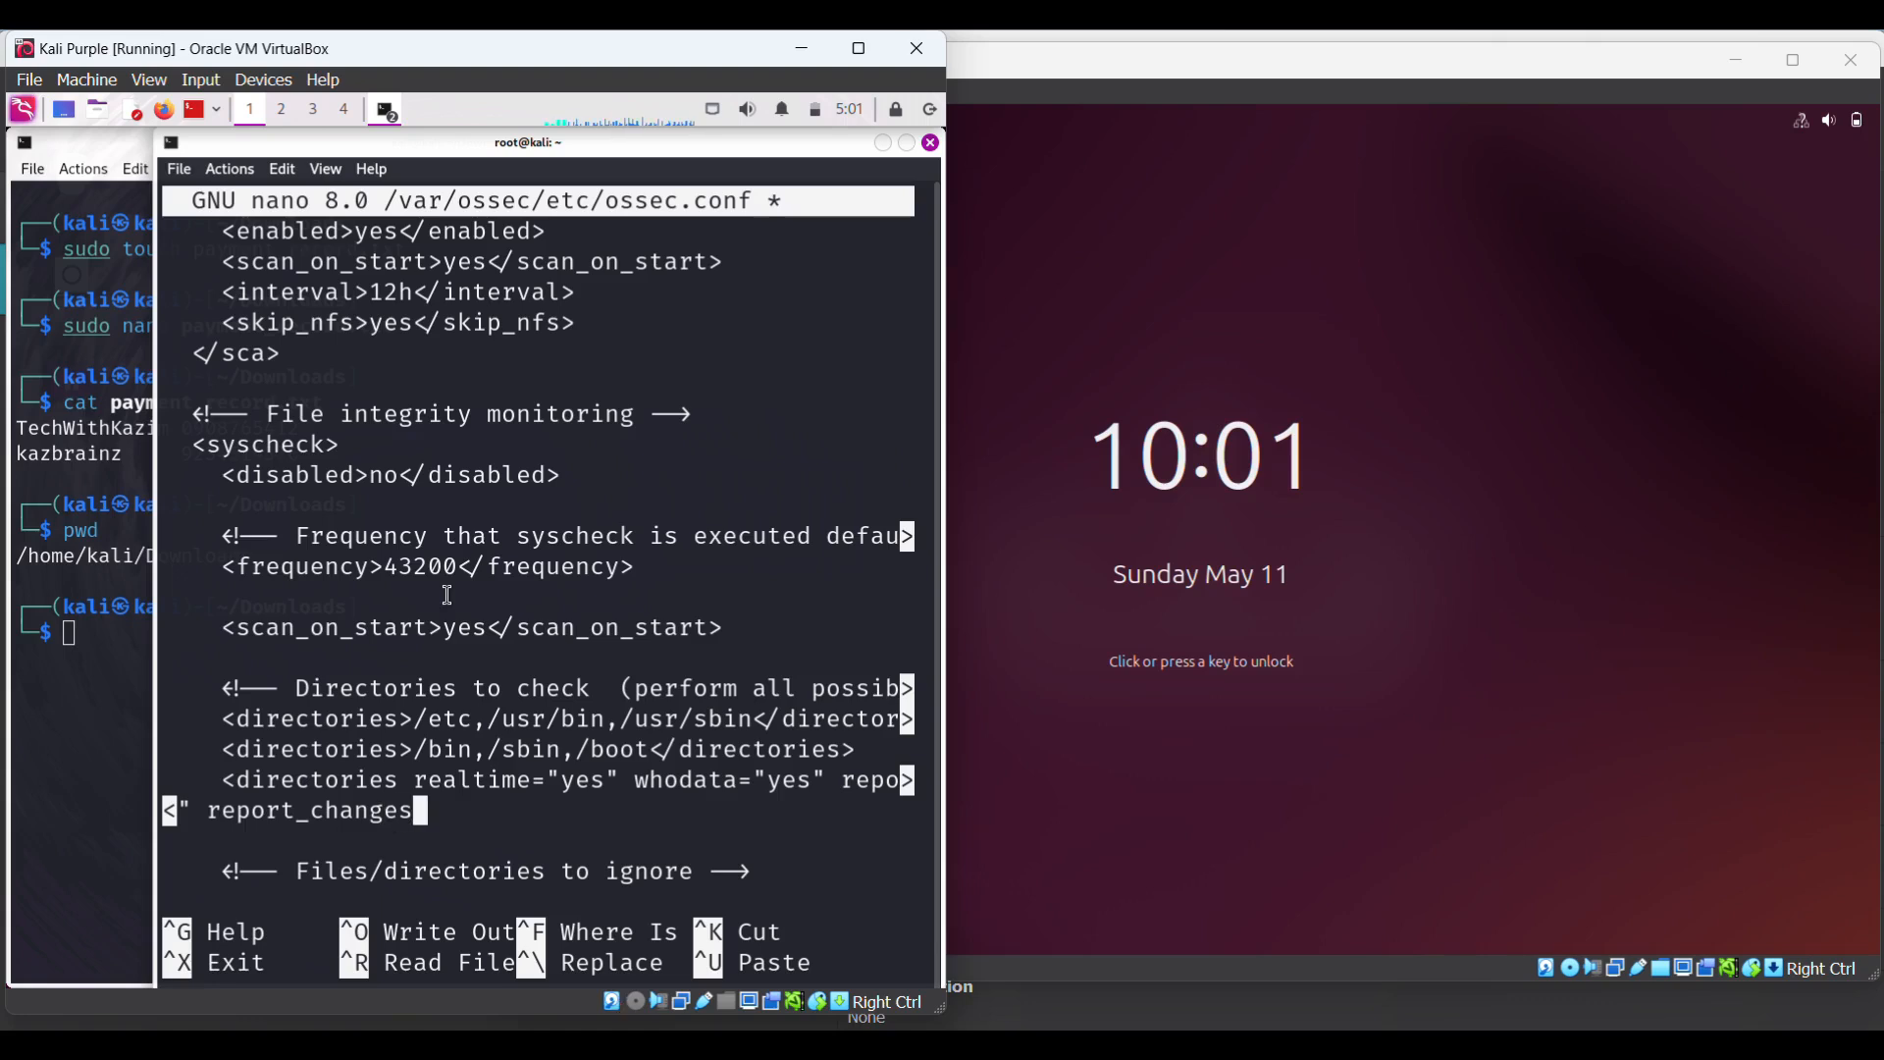
{"action": "type", "text": "=\"yes"}
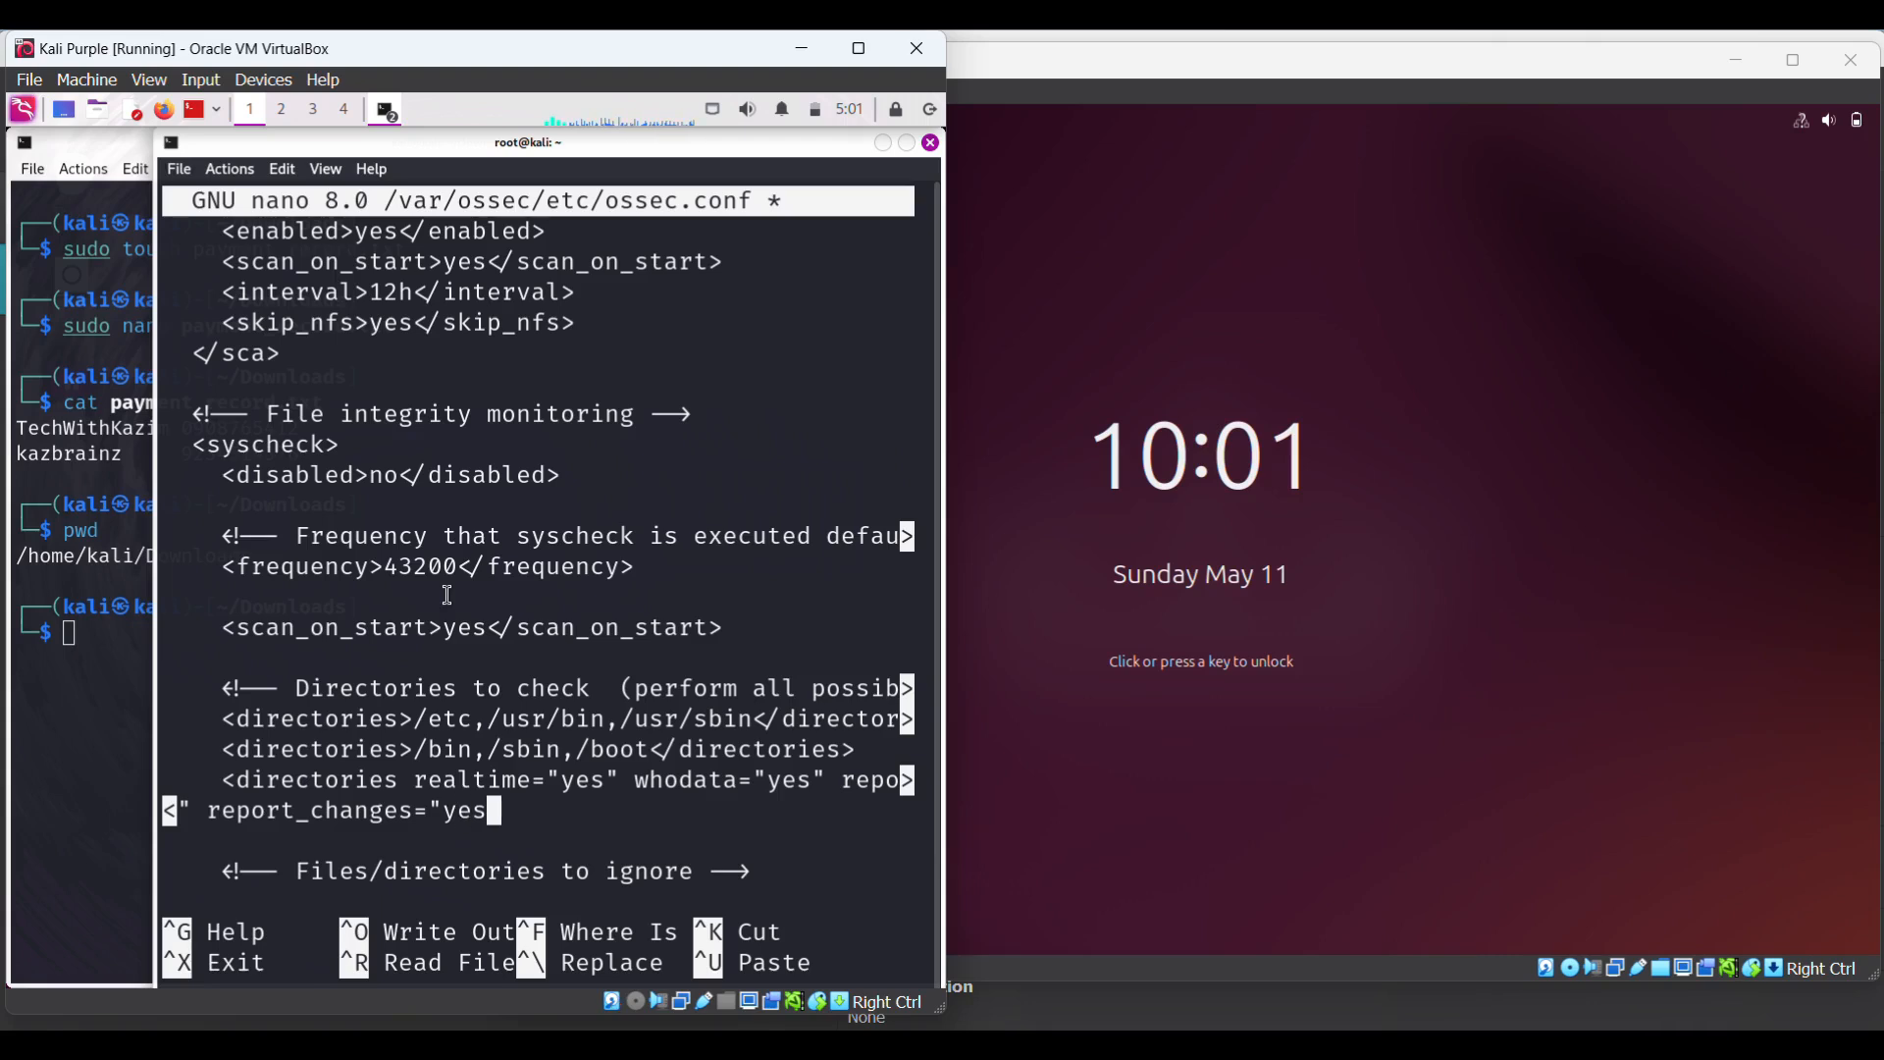
{"action": "type", "text": "\""}
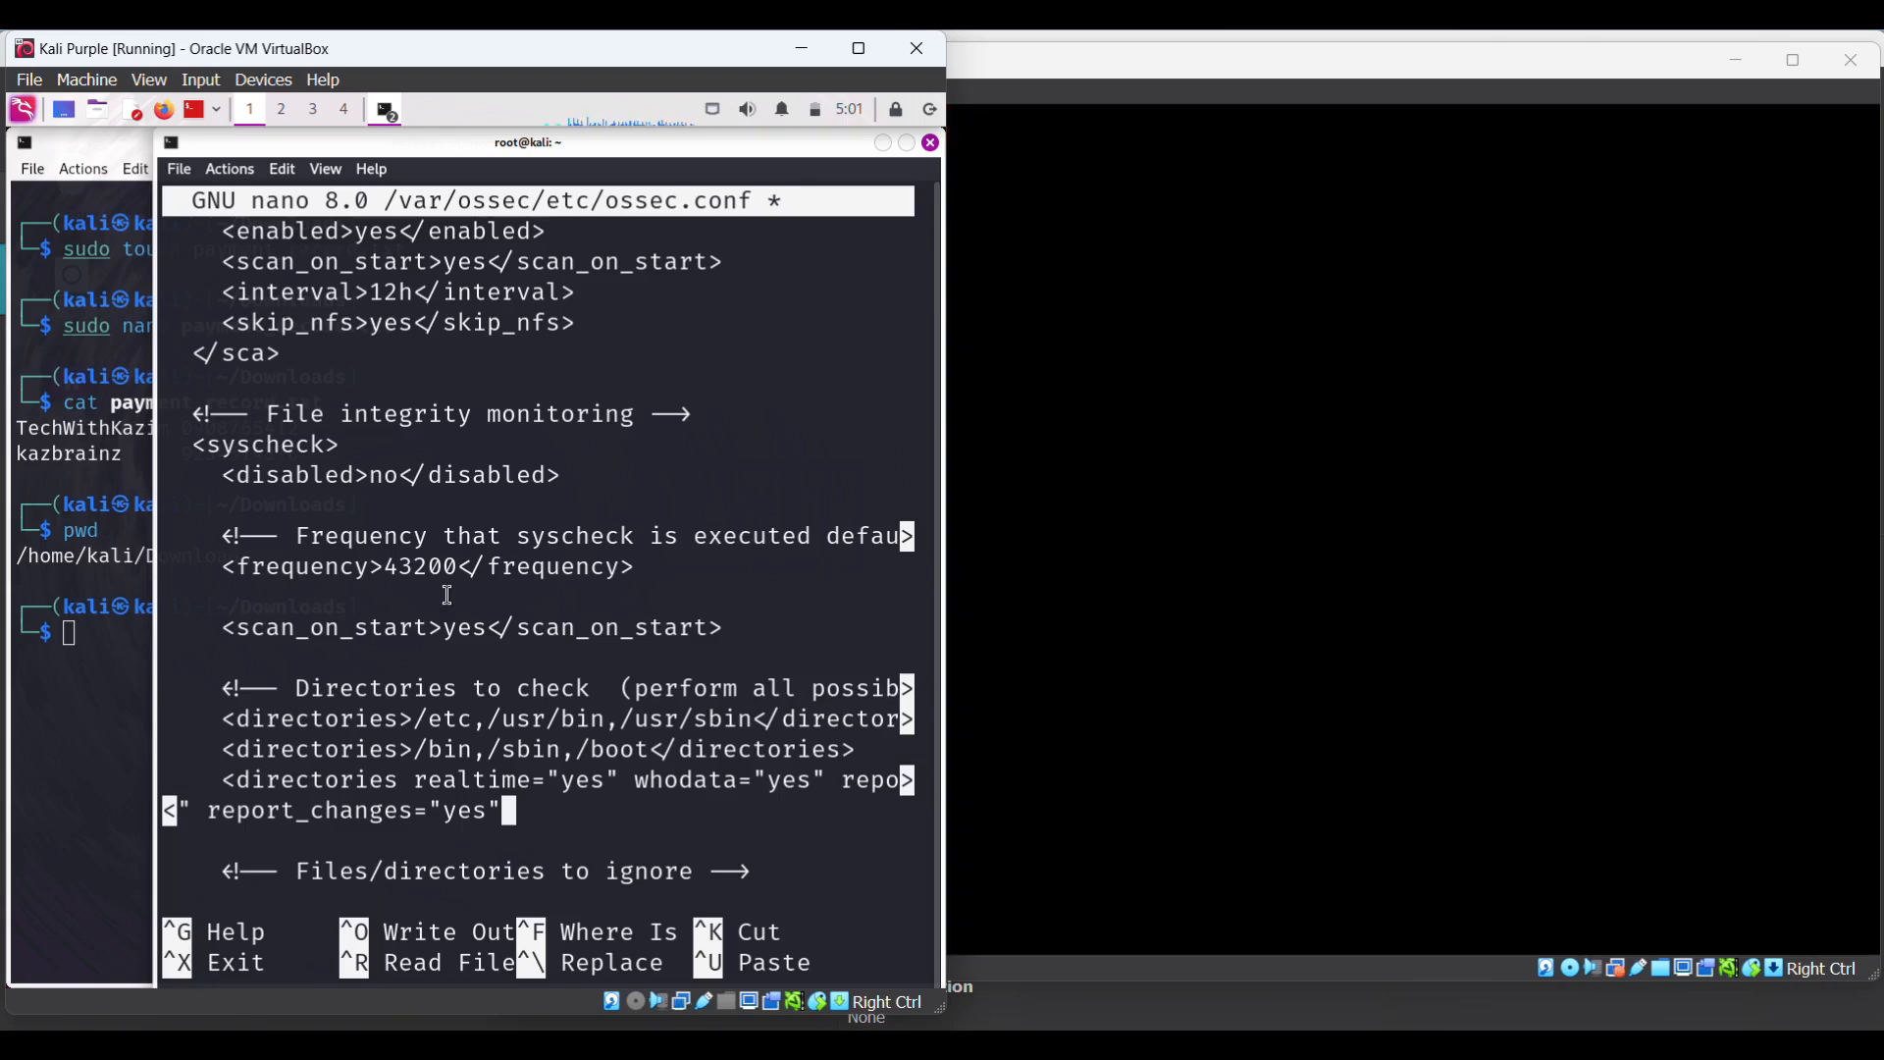
{"action": "type", "text": "?"}
{"action": "key", "text": "BackSpace"}
{"action": "type", "text": ">"}
{"action": "left_click", "coordinate": [47, 571]}
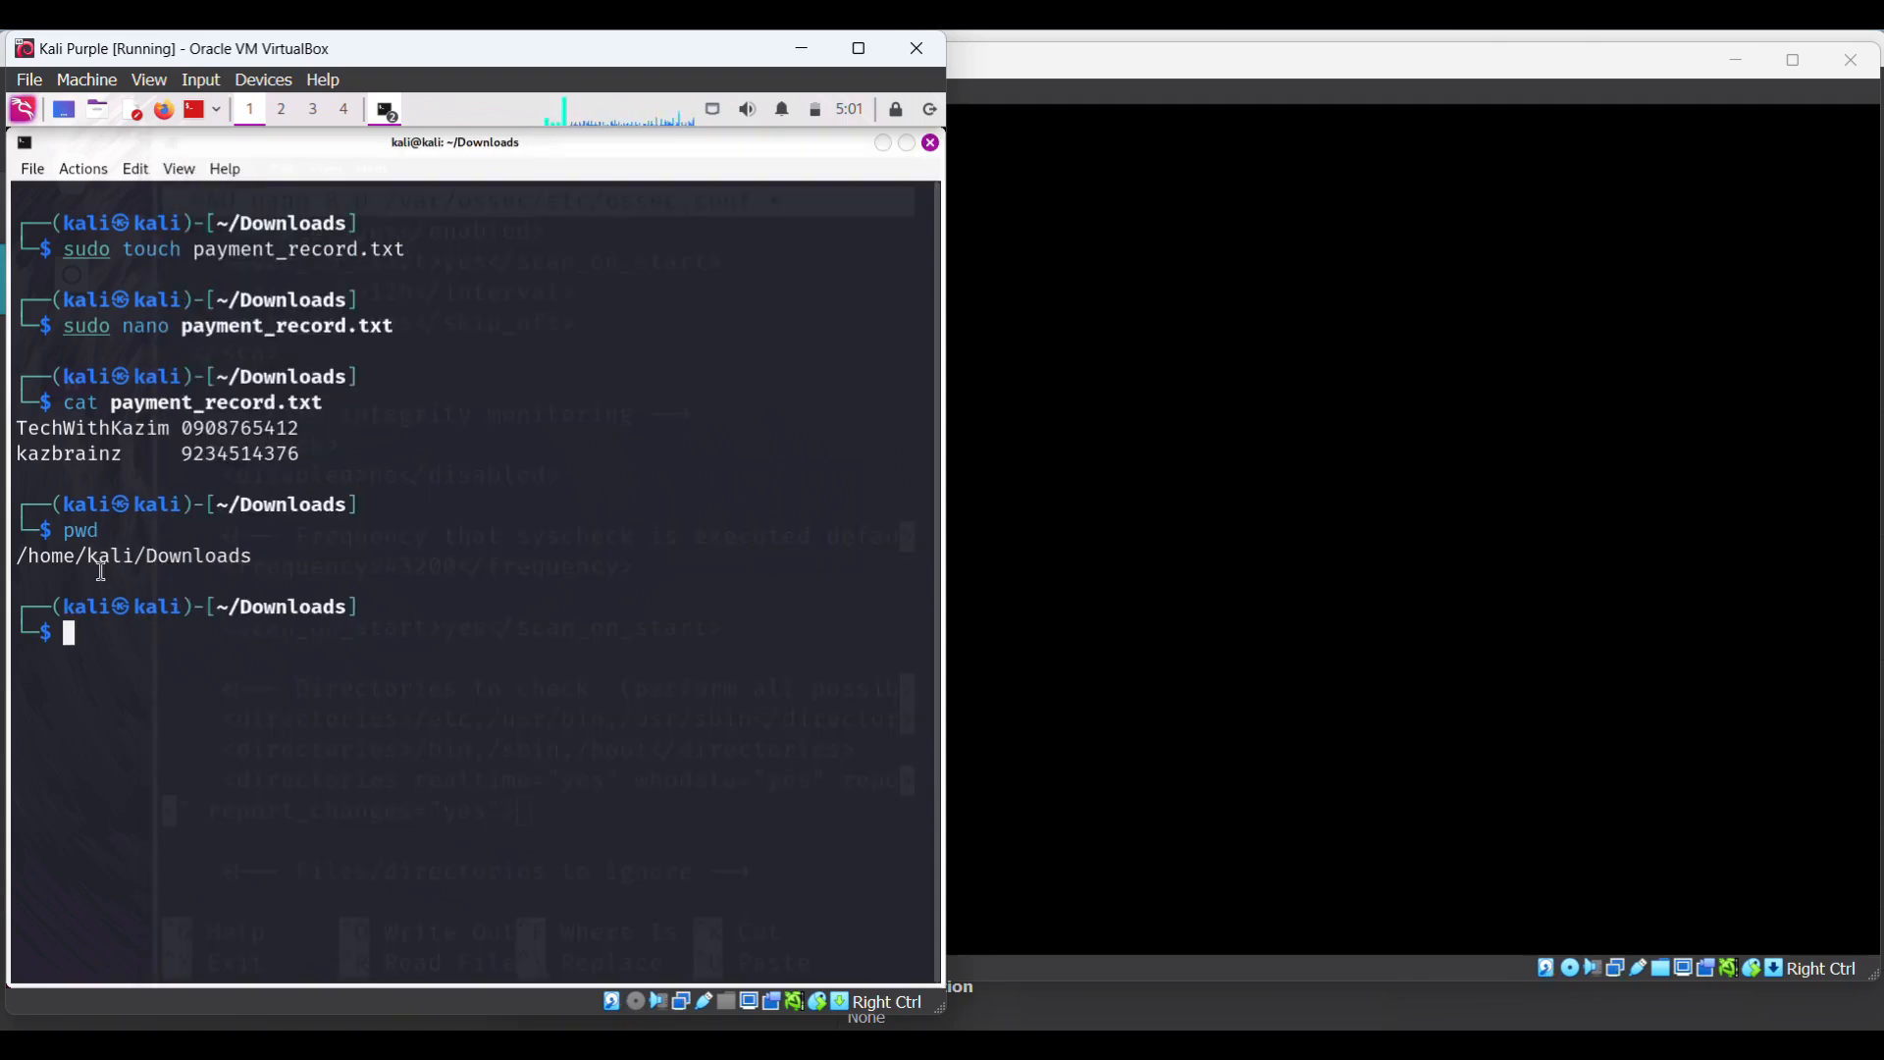
- Copy /home/kali/Downloads from the Downloads terminal and paste it into the entry with a trailing slash
{"action": "left_click_drag", "start_coordinate": [18, 556], "coordinate": [256, 566]}
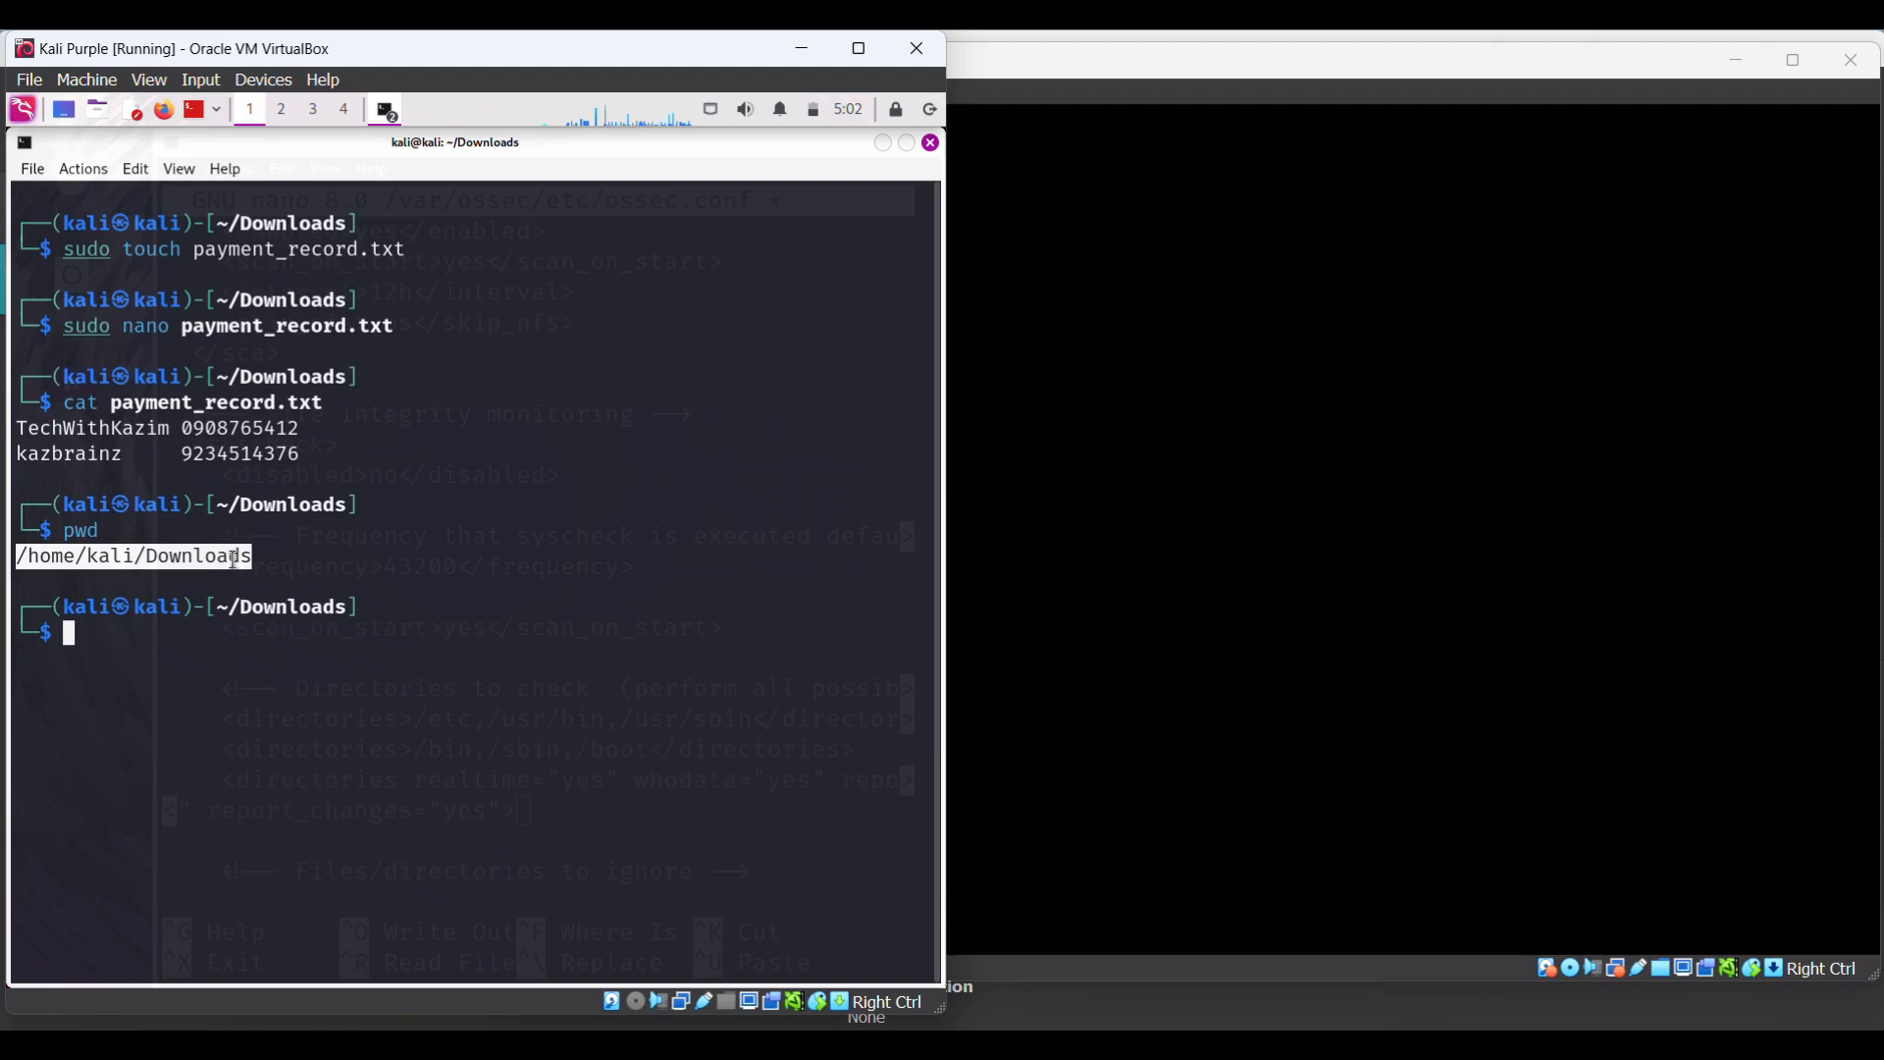
{"action": "right_click", "coordinate": [236, 560]}
{"action": "left_click", "coordinate": [267, 574]}
{"action": "left_click", "coordinate": [388, 110]}
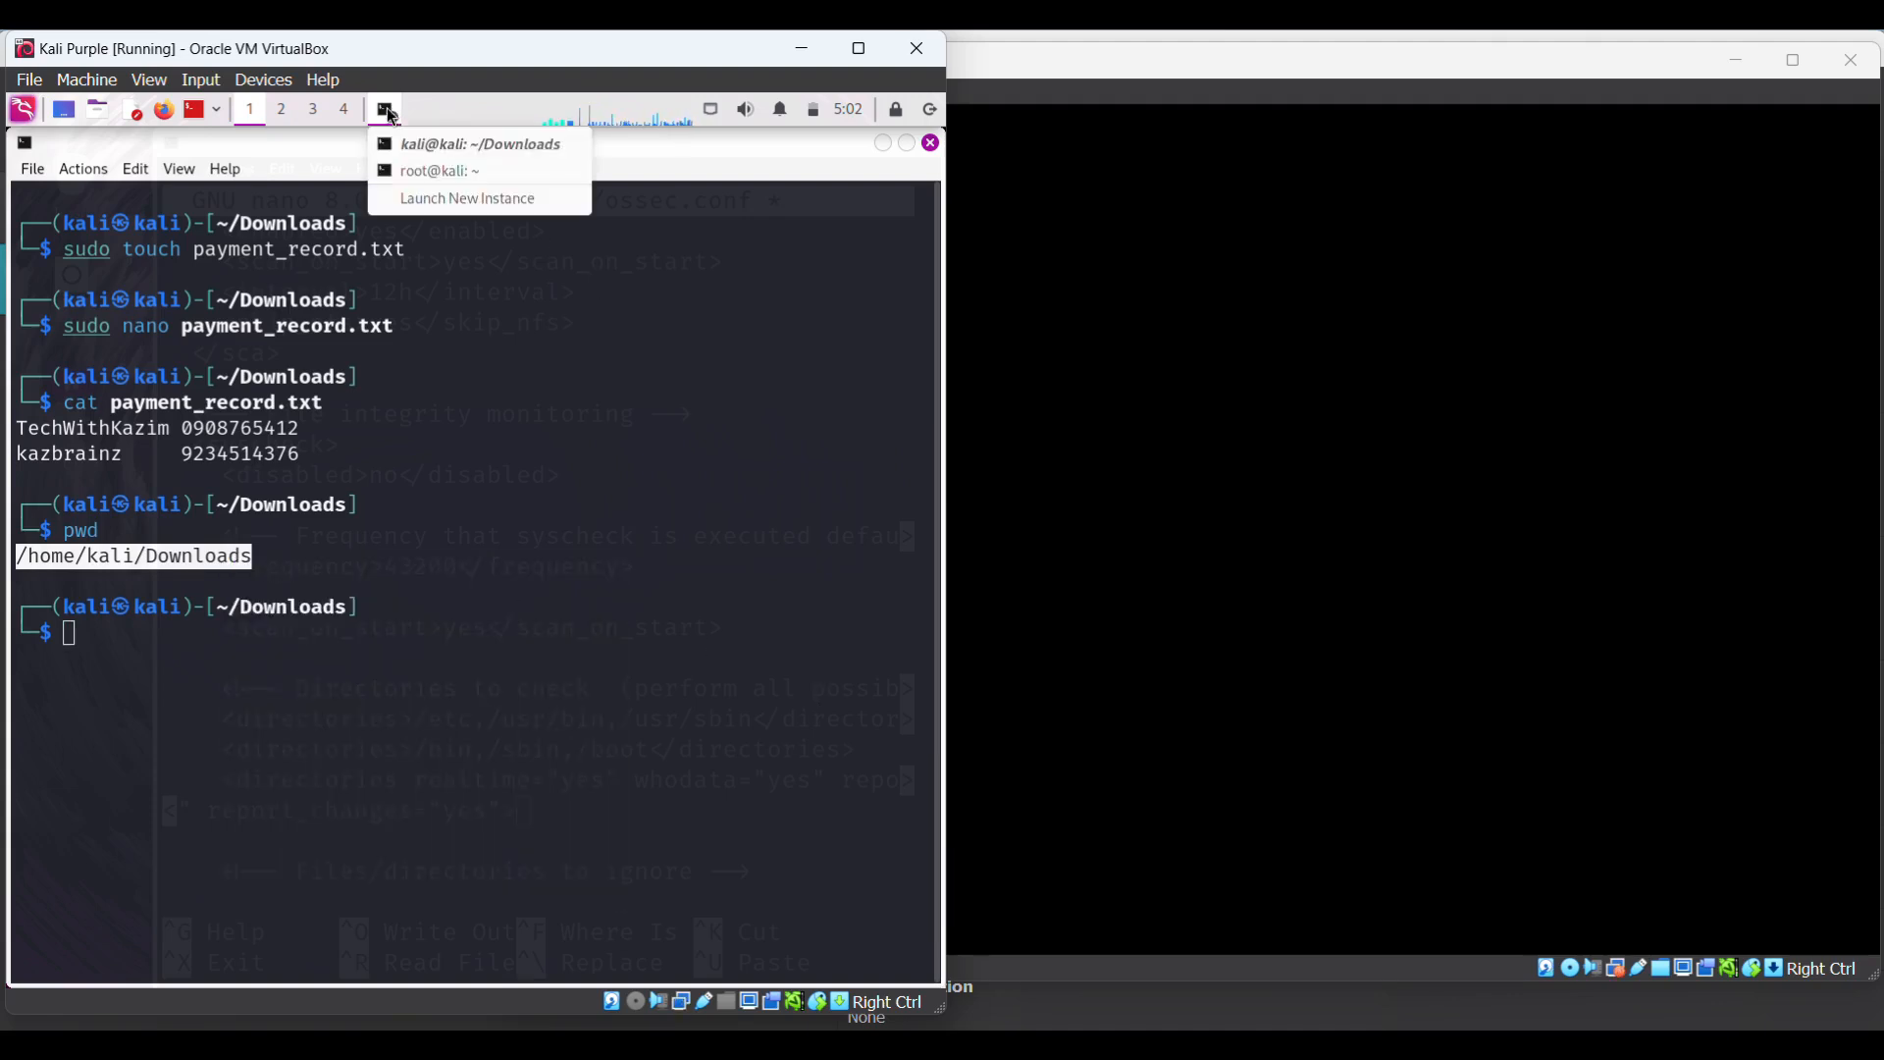
{"action": "left_click", "coordinate": [443, 173]}
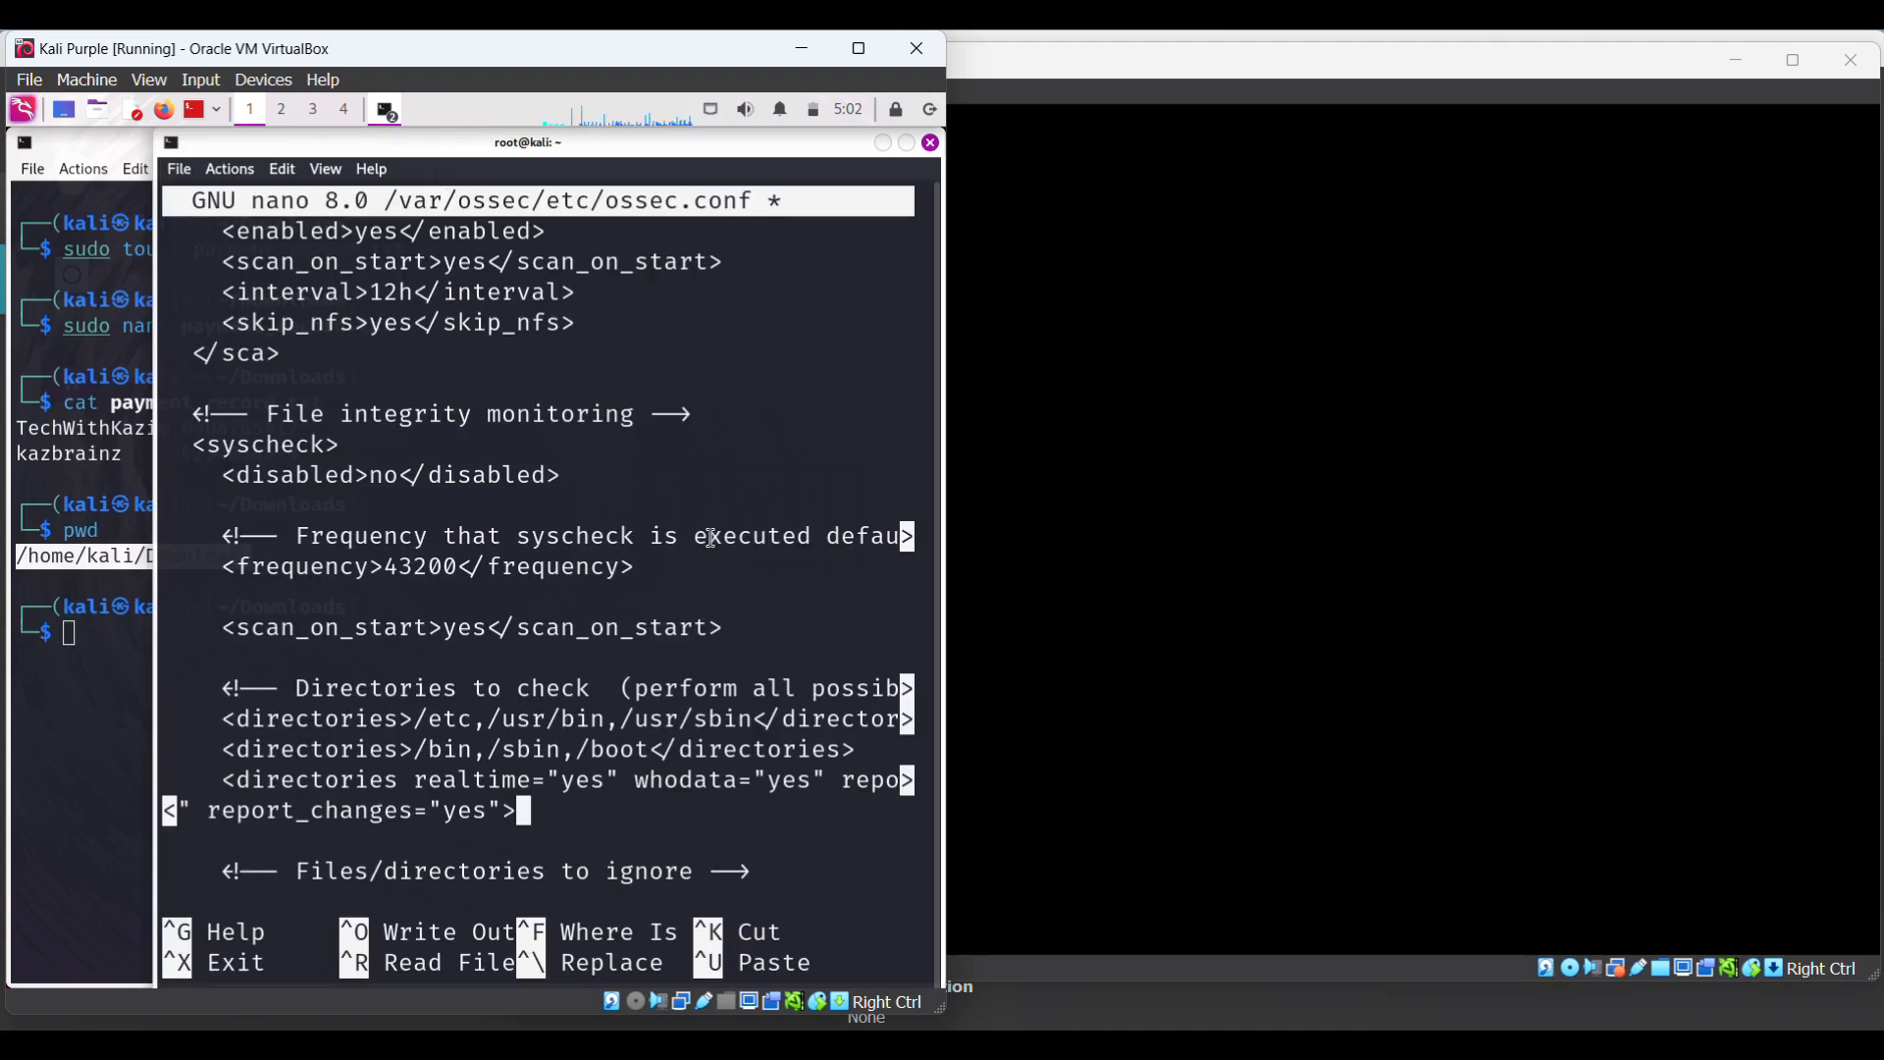
{"action": "right_click", "coordinate": [556, 813]}
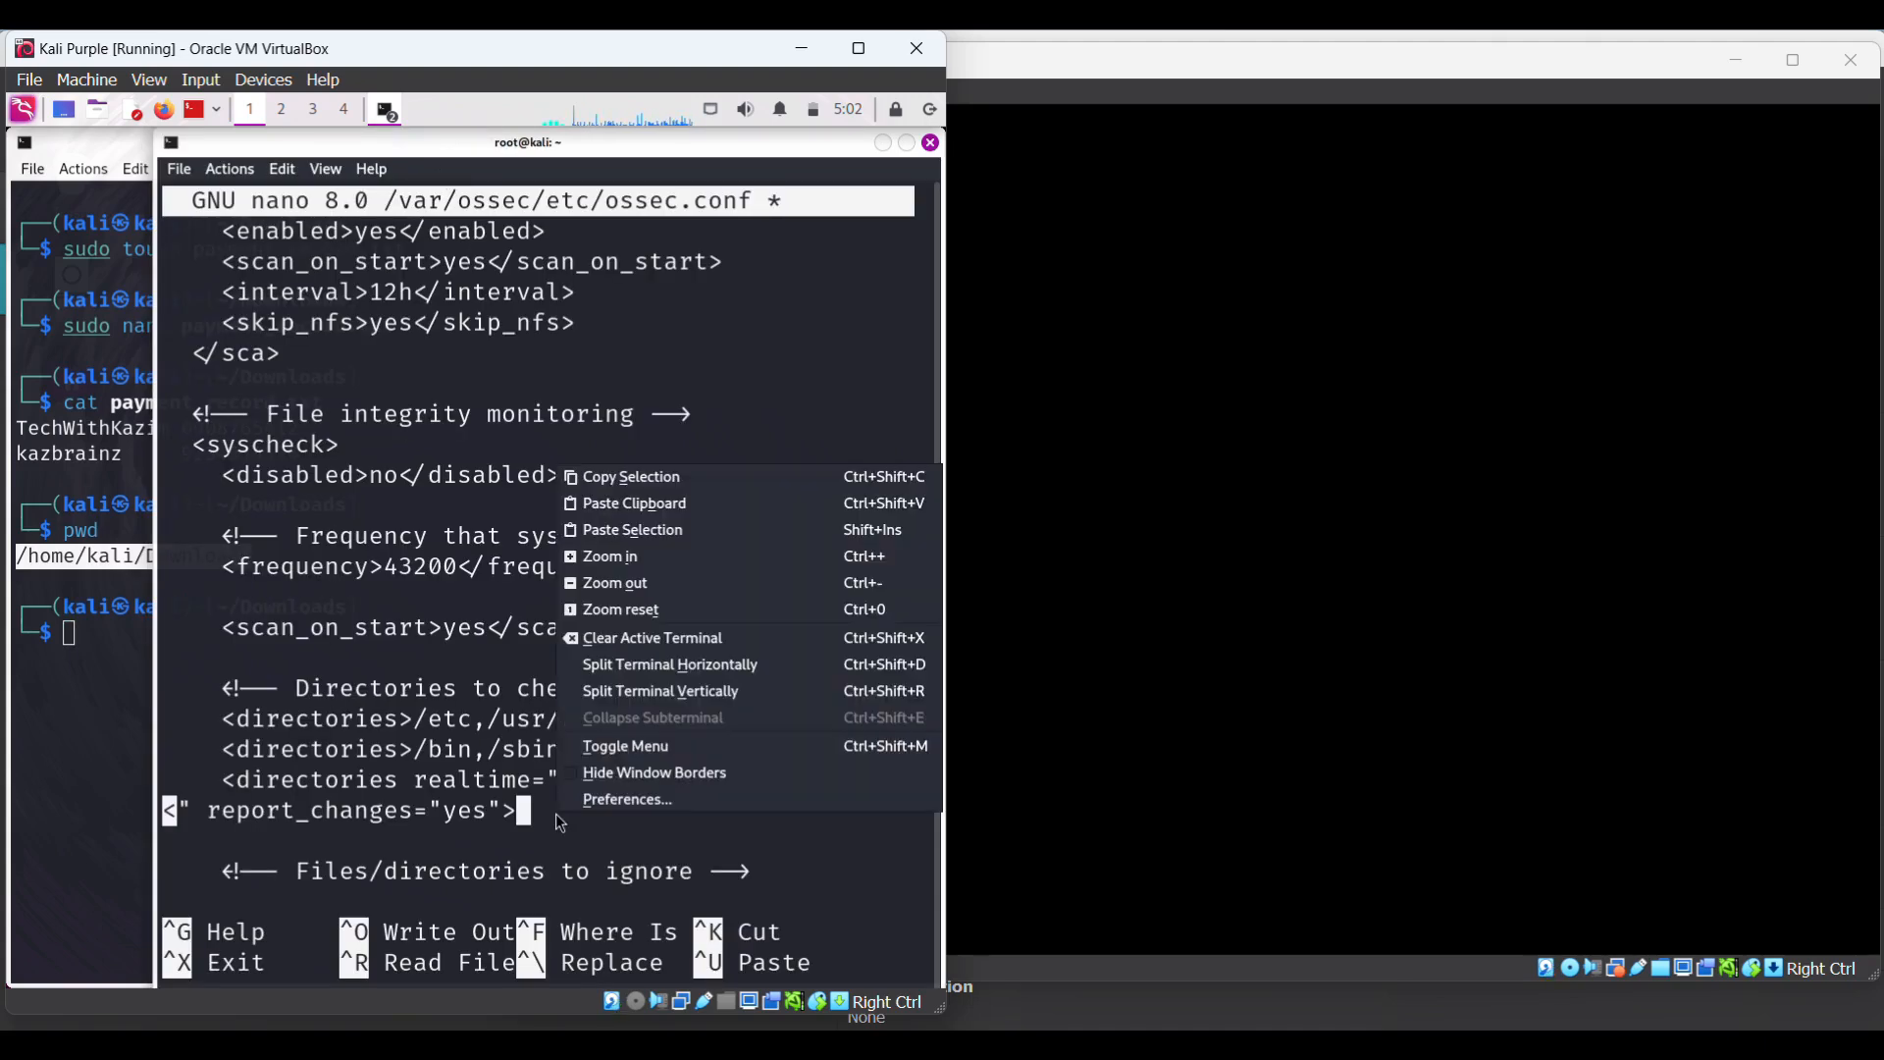
{"action": "left_click", "coordinate": [660, 530]}
{"action": "type", "text": "/home/kali/Downloads/"}
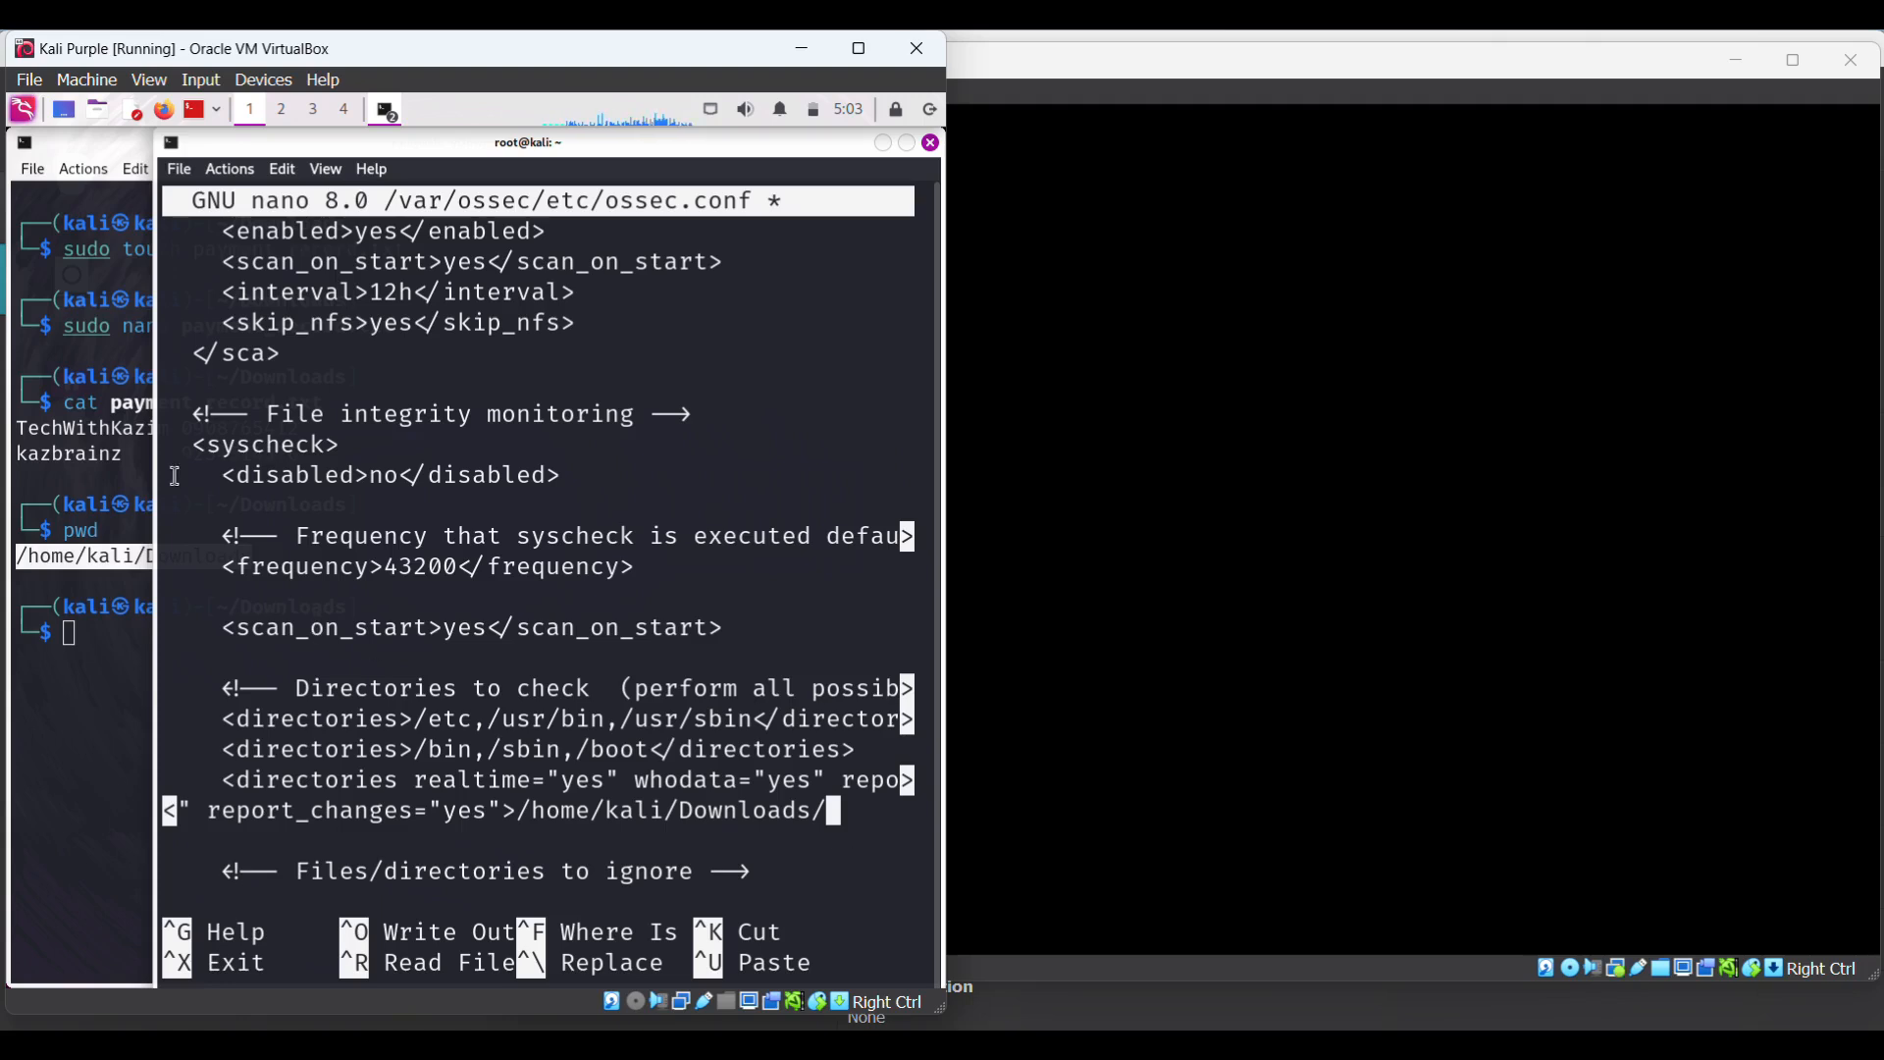
{"action": "left_click", "coordinate": [128, 424]}
- Paste payment_record.txt after the Downloads/ path and close the entry with </directories>
{"action": "left_click_drag", "start_coordinate": [110, 402], "coordinate": [321, 396]}
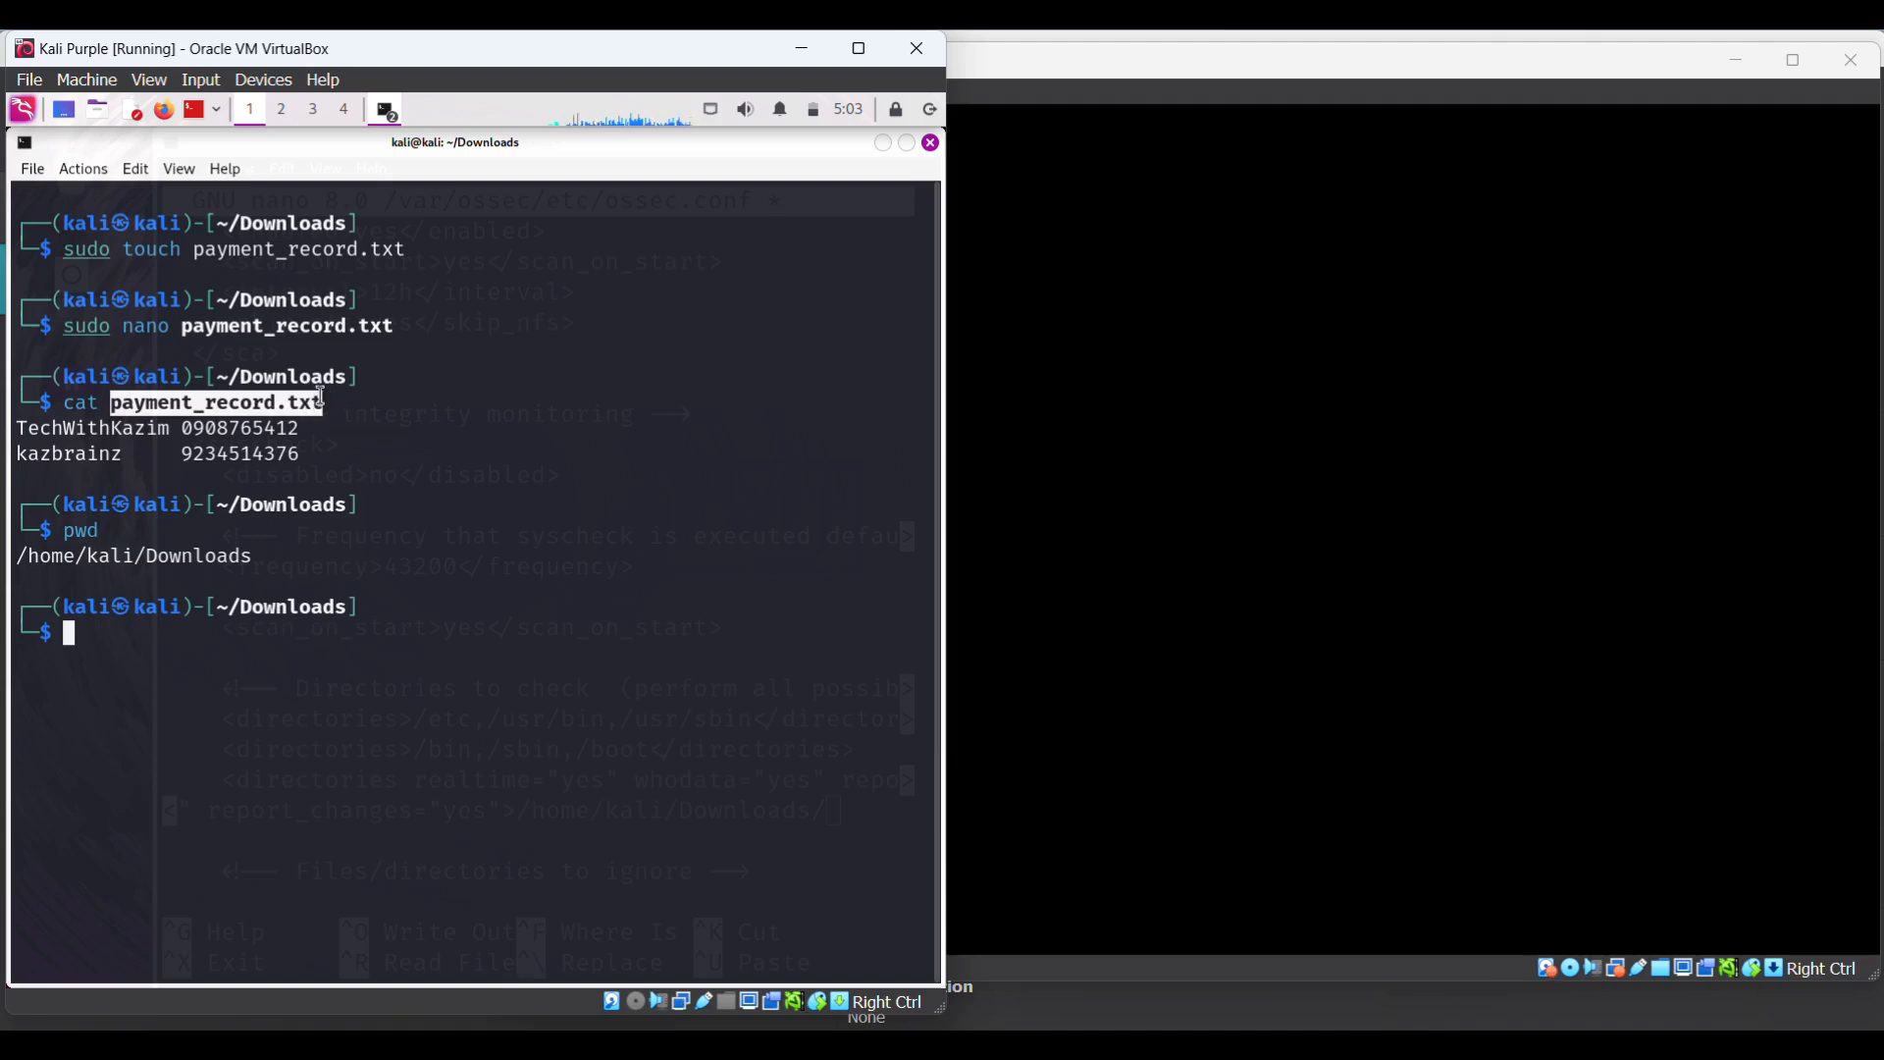
{"action": "right_click", "coordinate": [281, 400]}
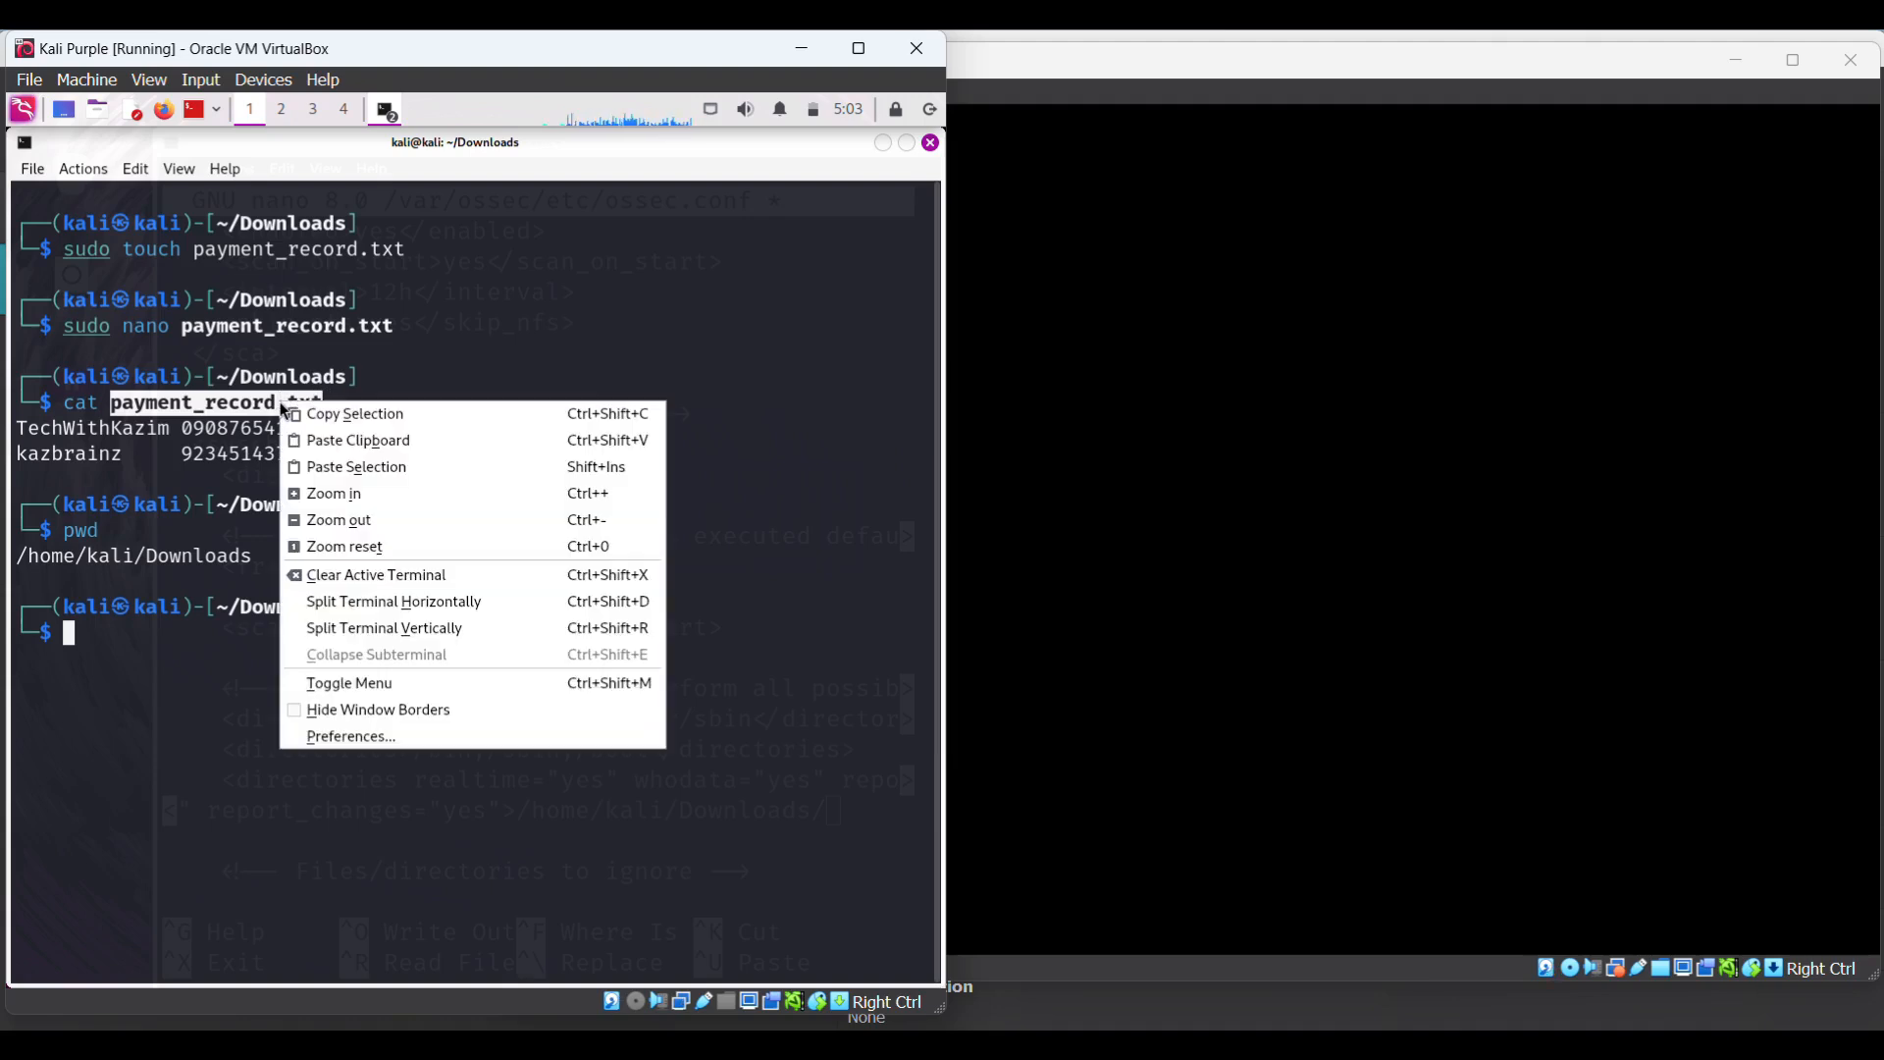
{"action": "left_click", "coordinate": [345, 411]}
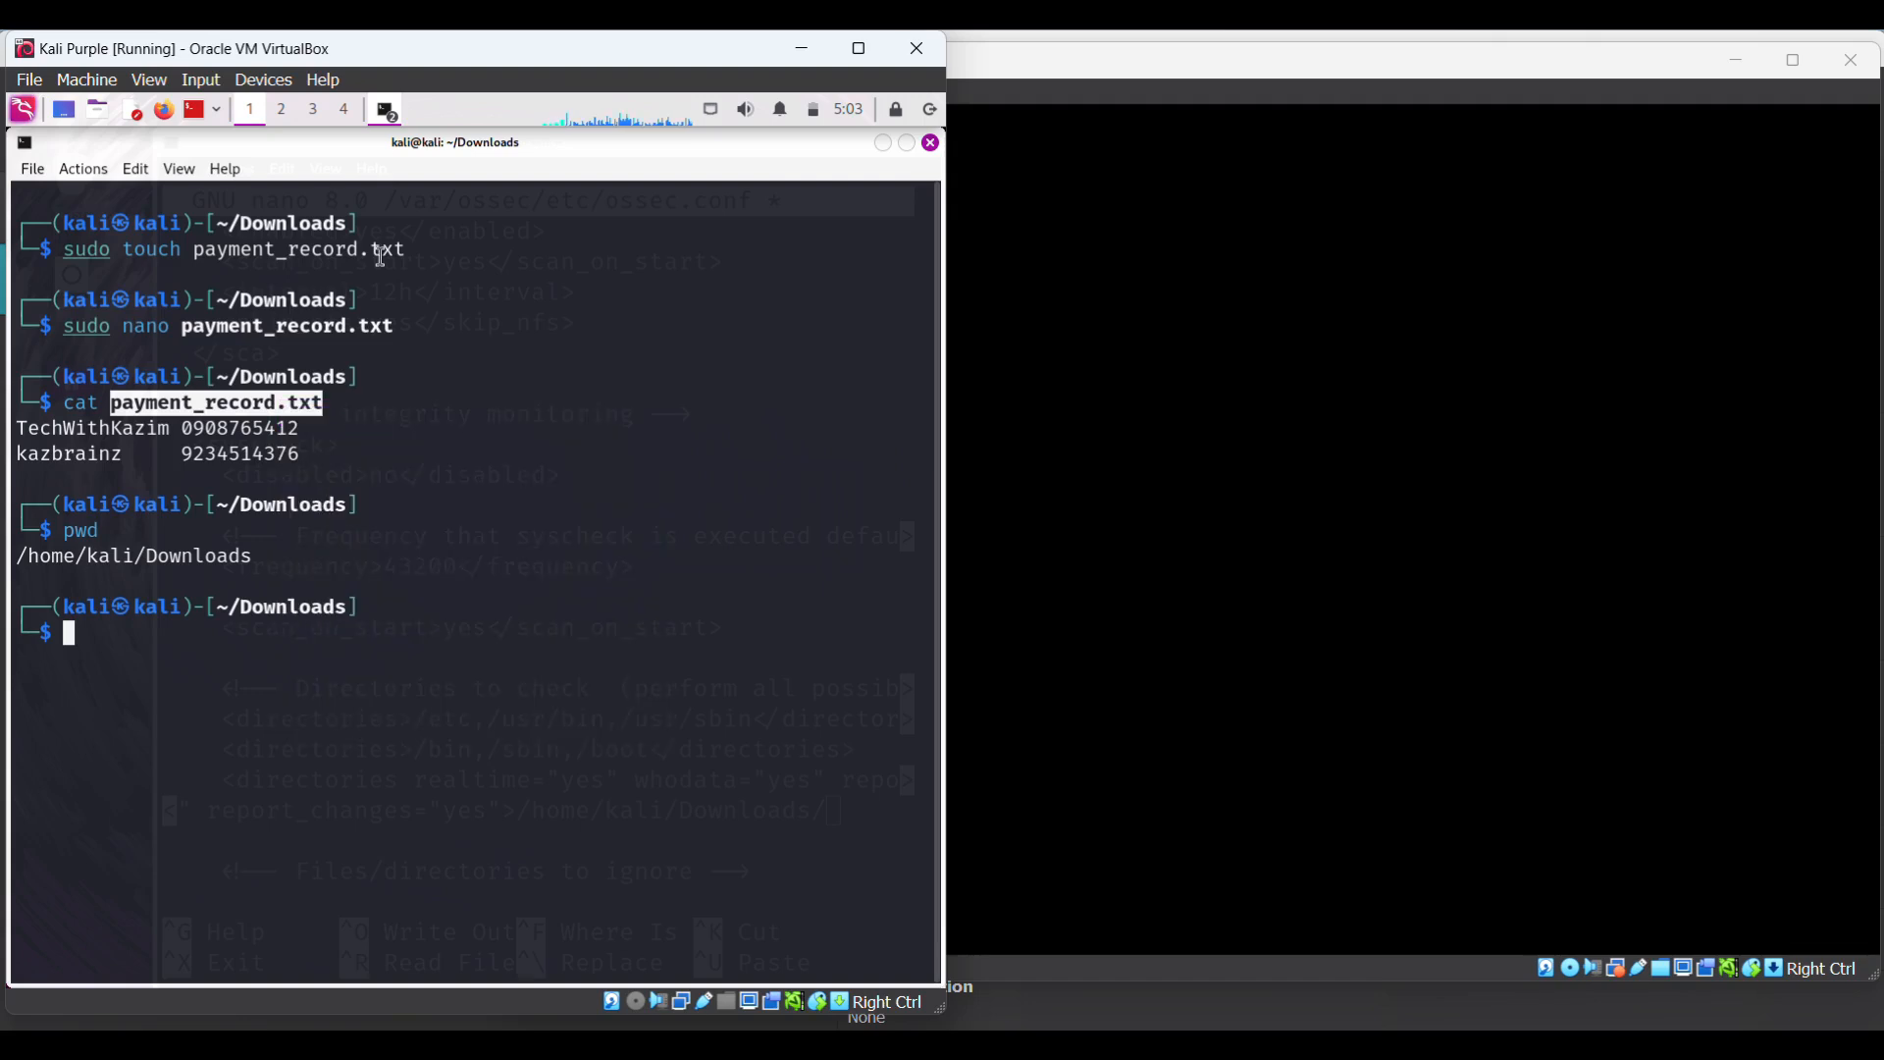
{"action": "left_click", "coordinate": [387, 111]}
{"action": "left_click", "coordinate": [439, 173]}
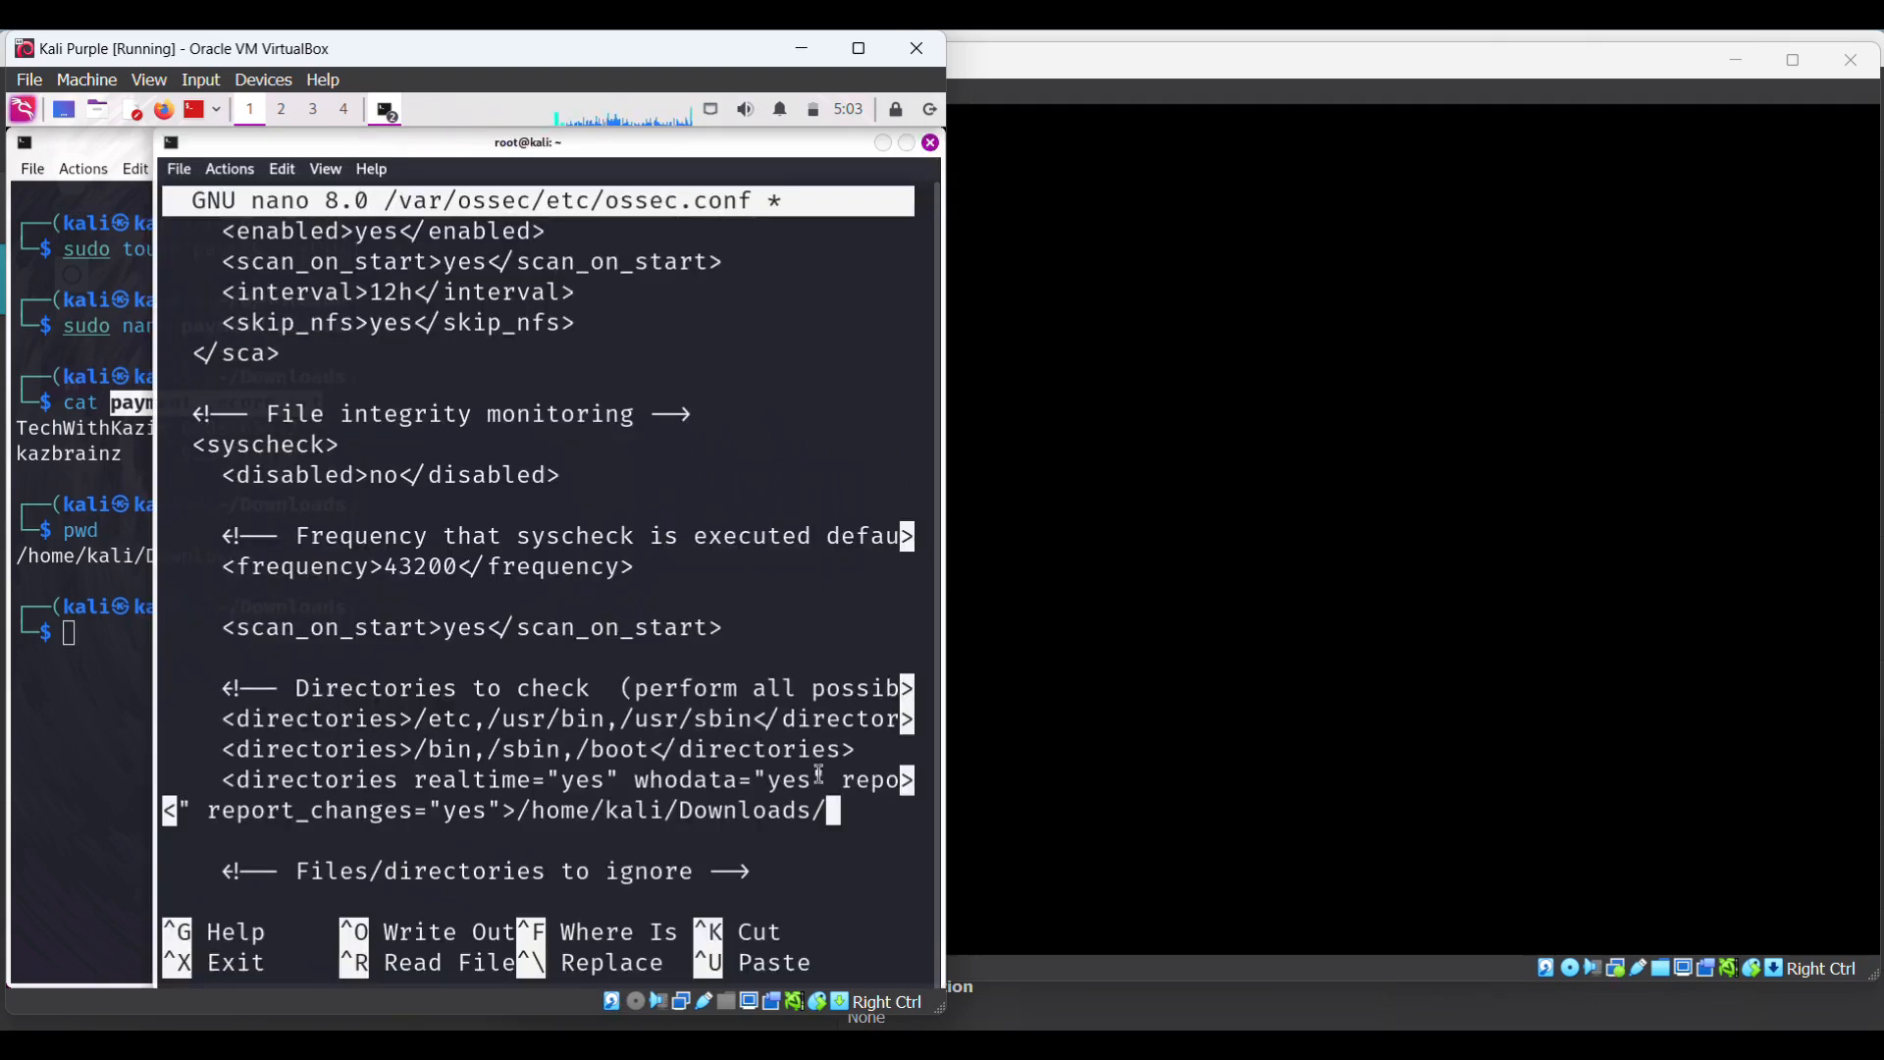
{"action": "right_click", "coordinate": [846, 815]}
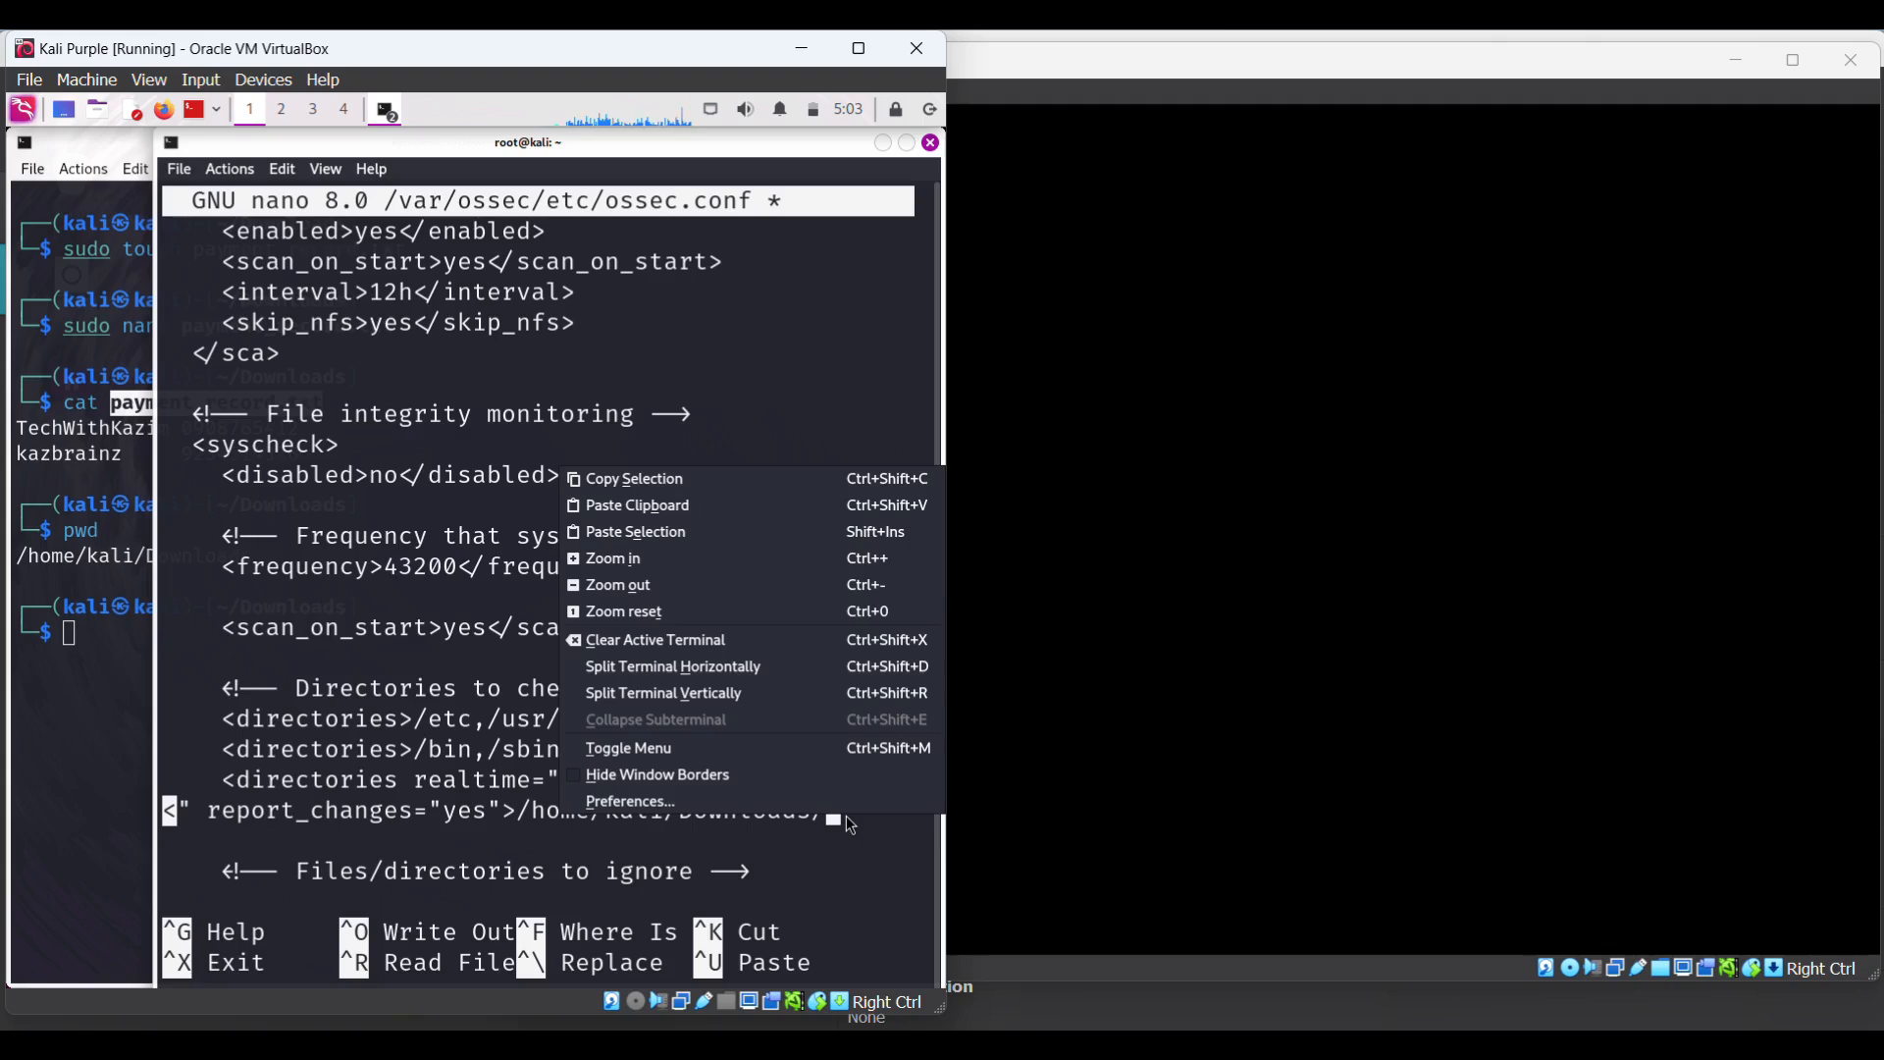
{"action": "left_click", "coordinate": [643, 530]}
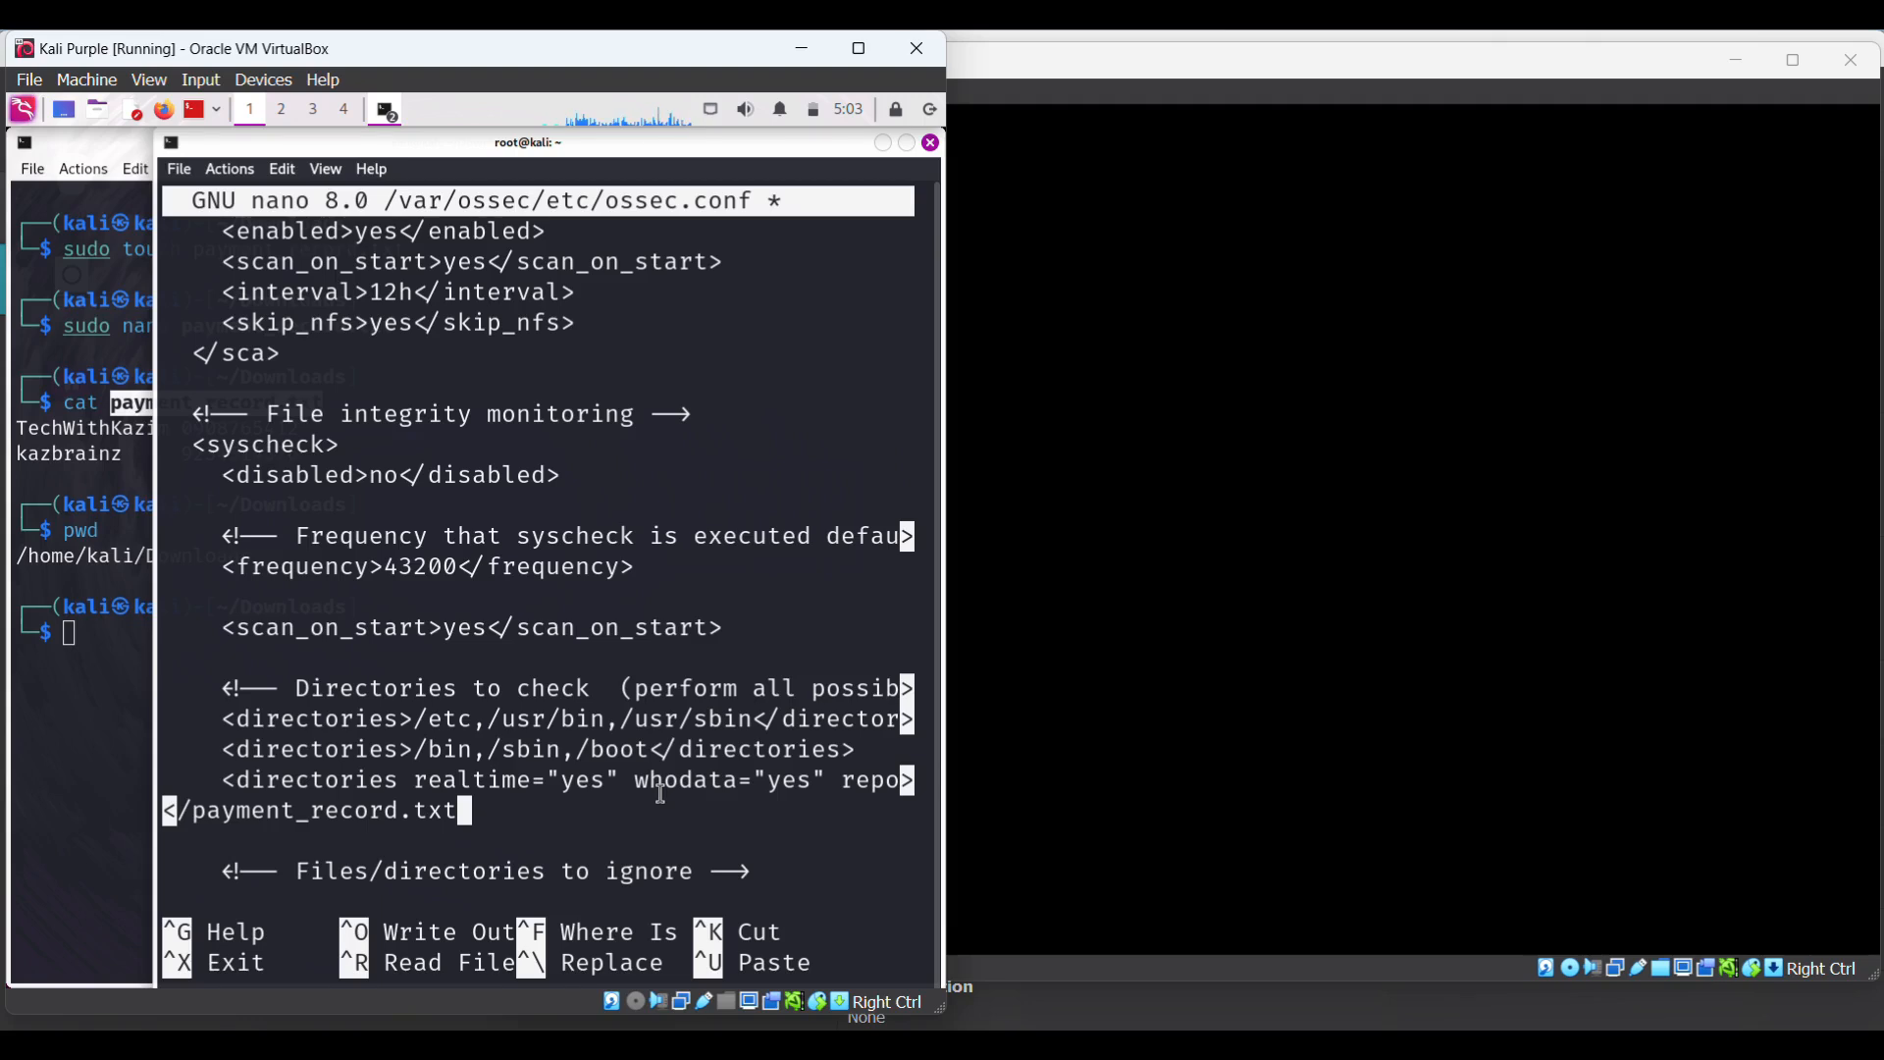
{"action": "type", "text": "</"}
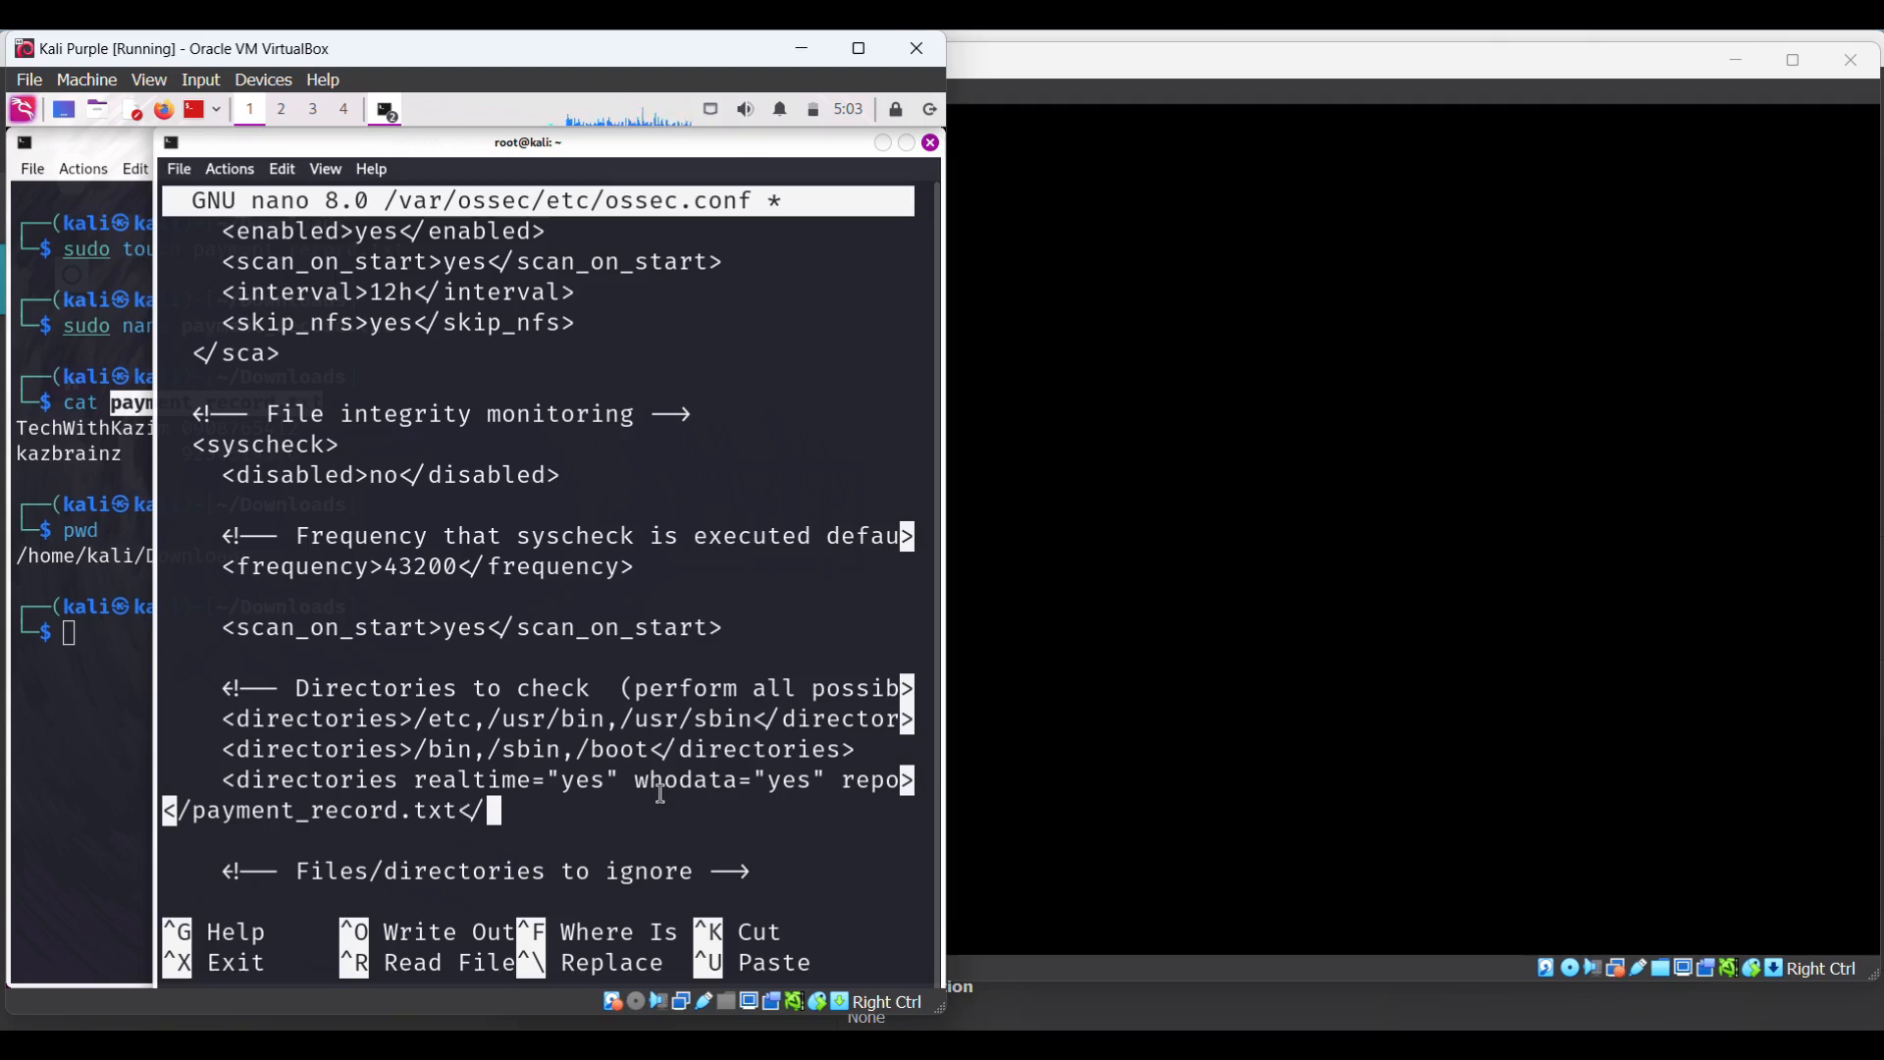
{"action": "type", "text": "directories"}
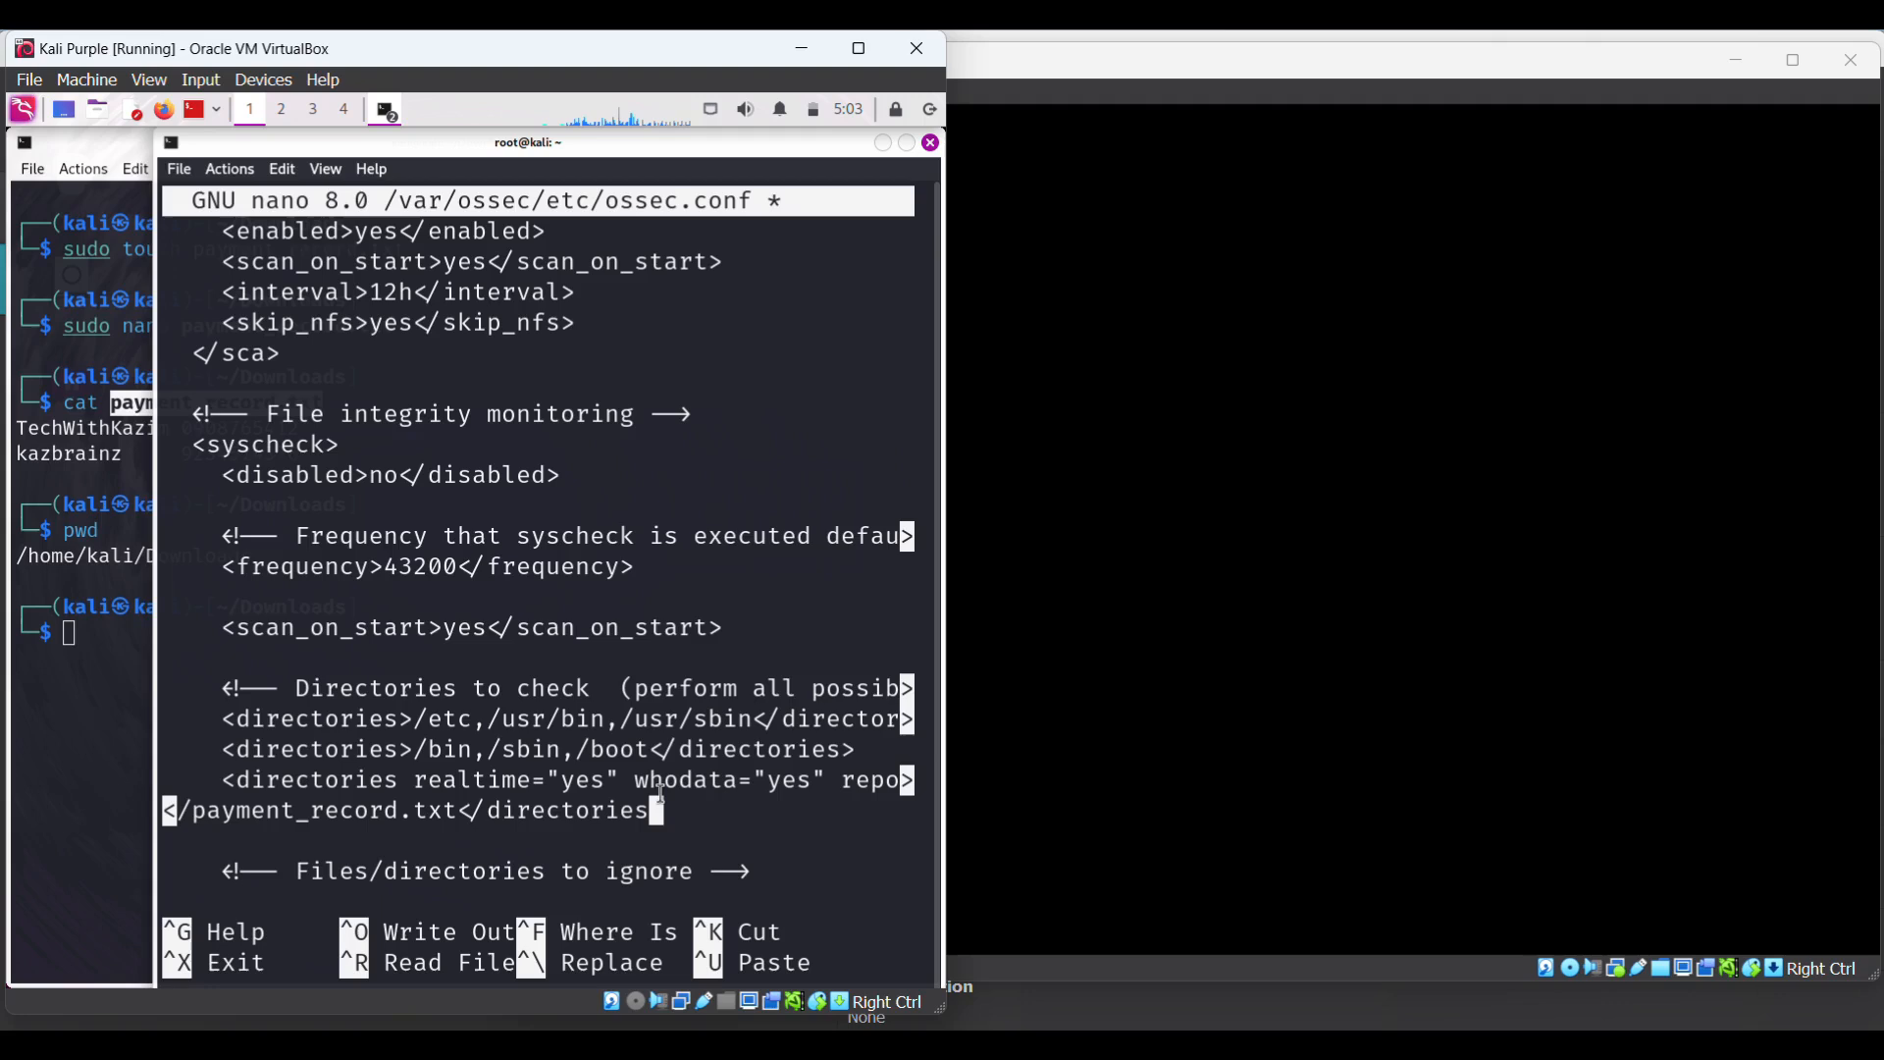
{"action": "type", "text": ">"}
- Review the new payment_record.txt directories entry attribute by attribute
{"action": "key", "text": "Down"}
{"action": "key", "text": "Down"}
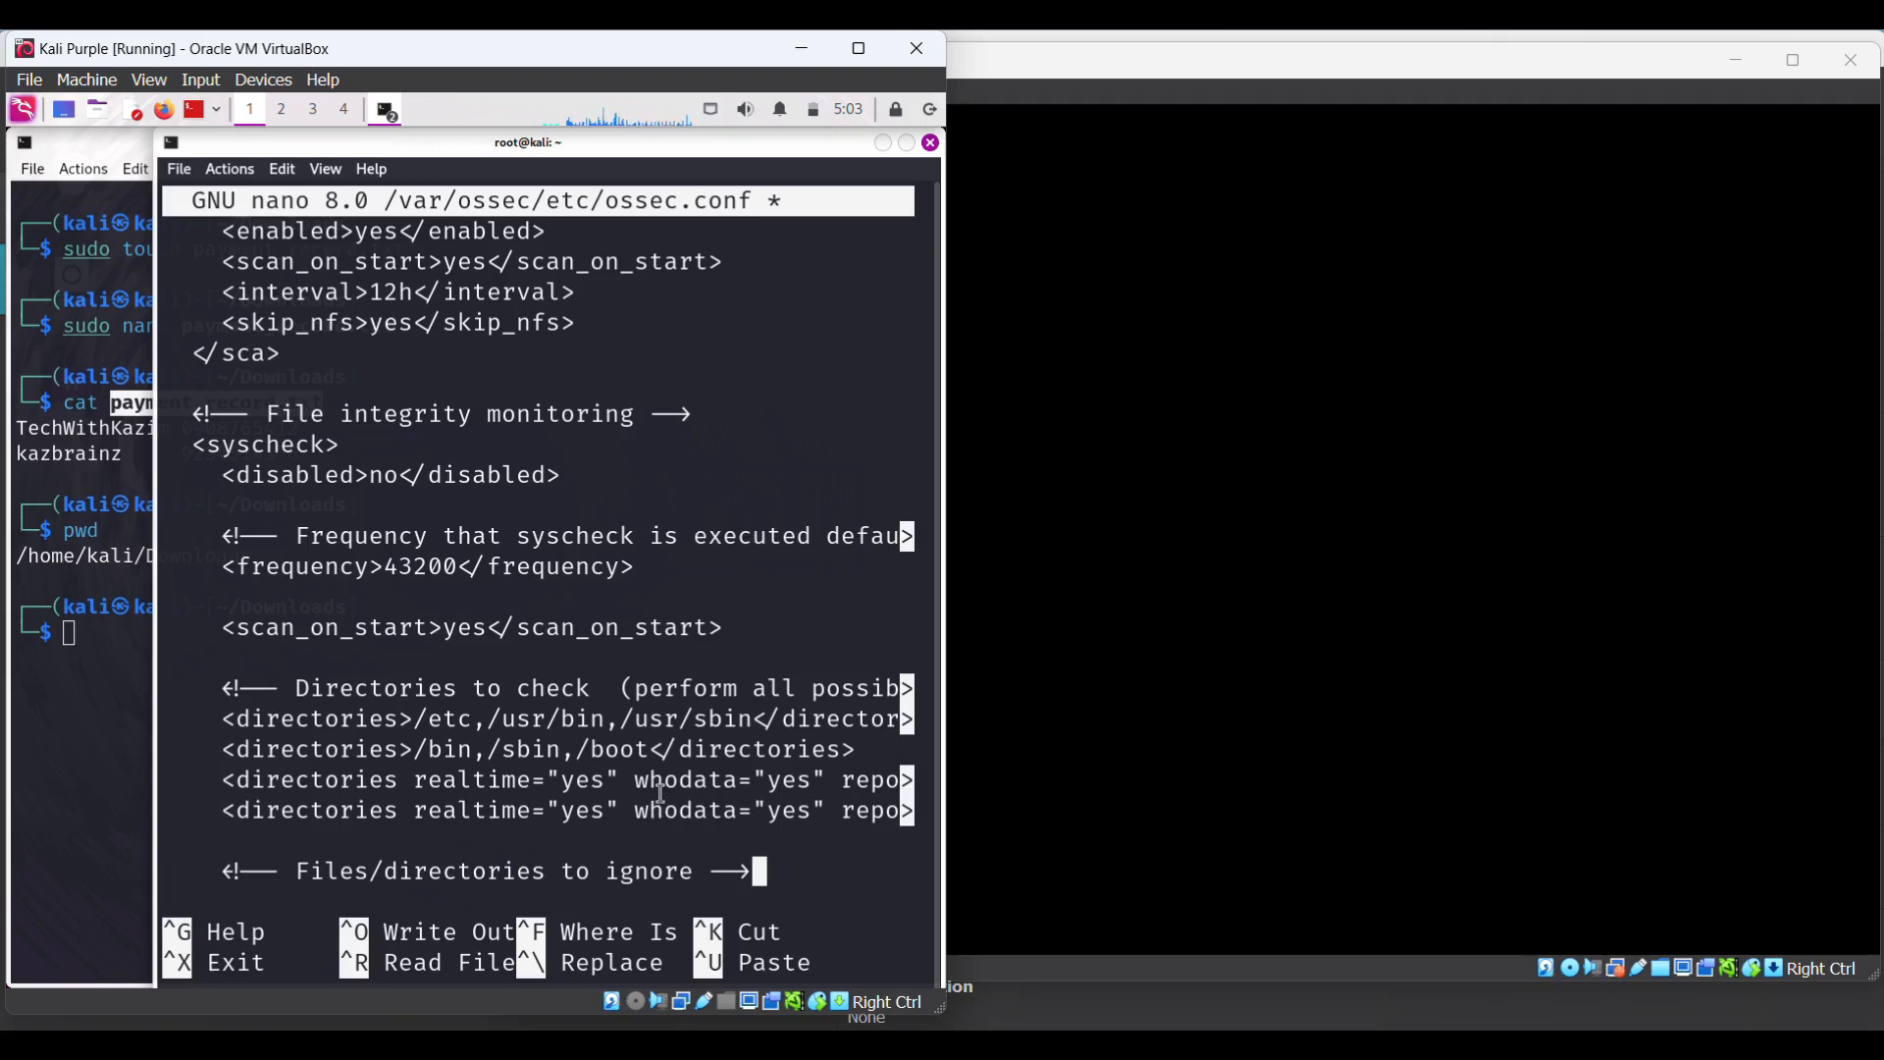
{"action": "key", "text": "ctrl+shift+v"}
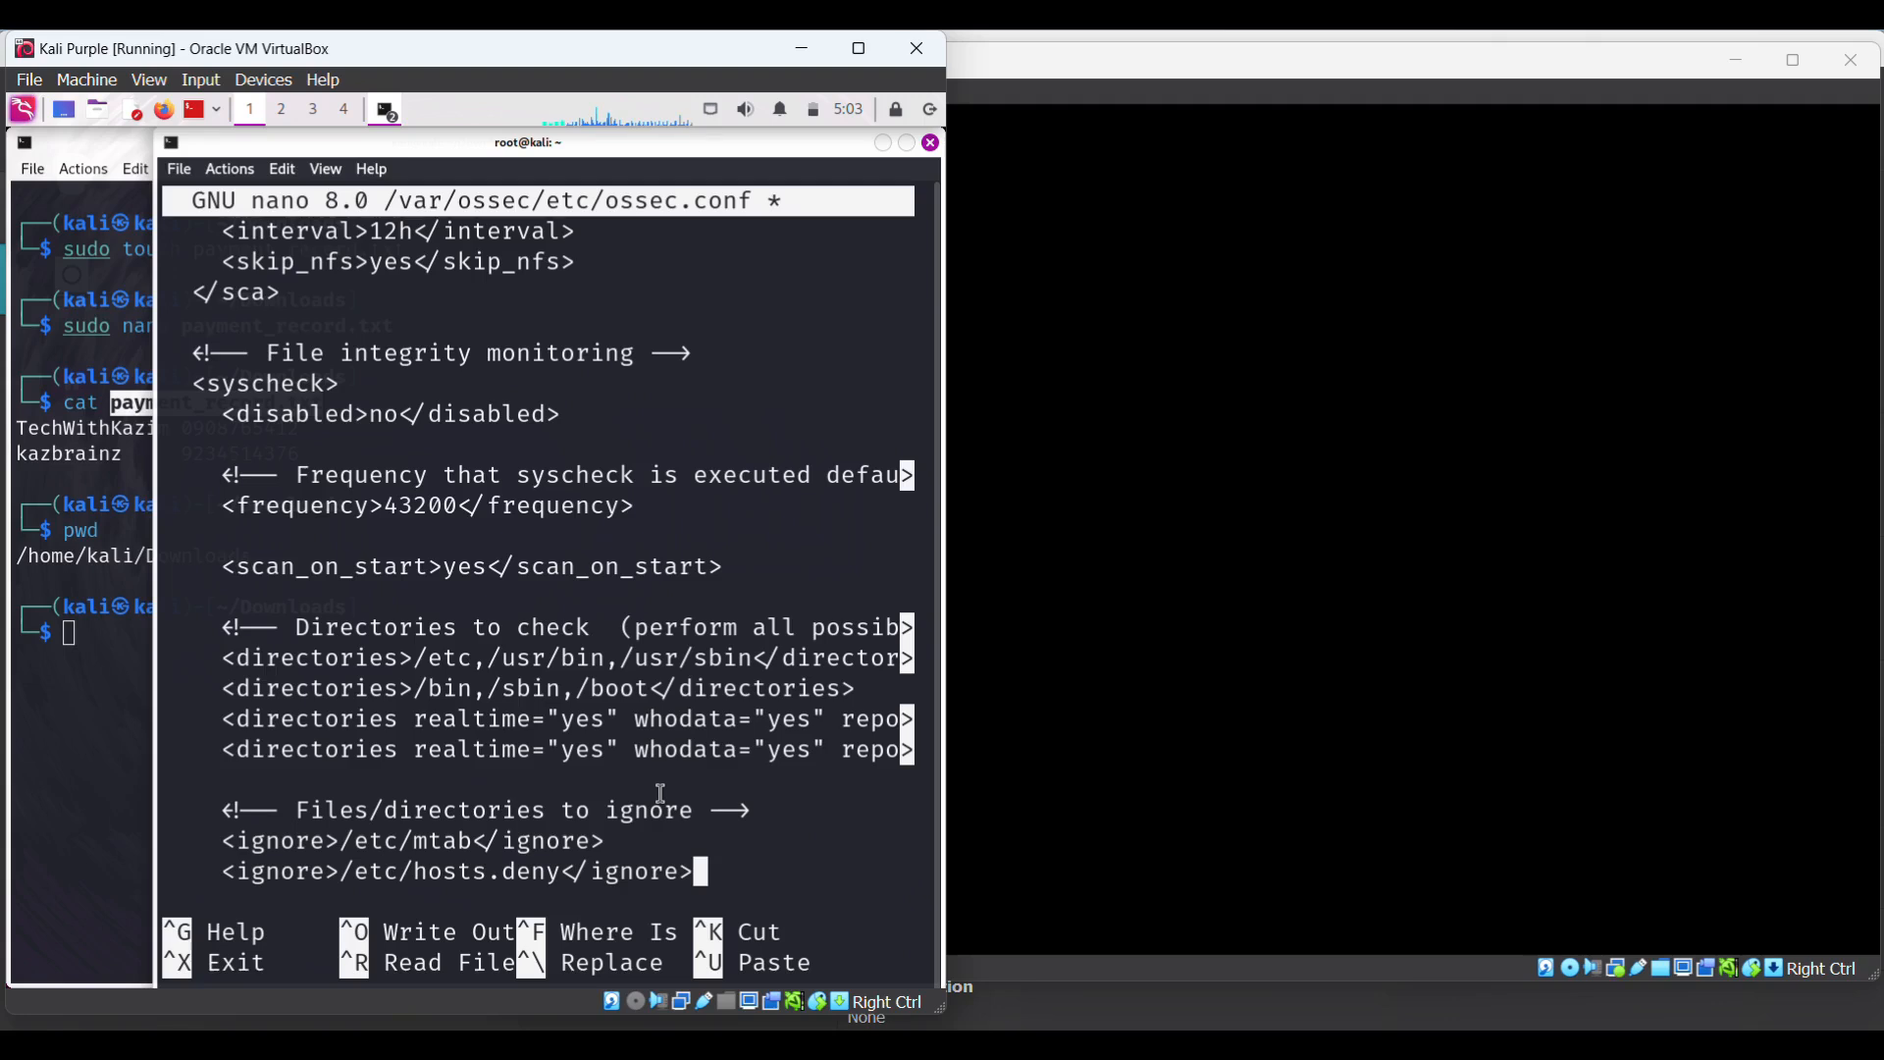
{"action": "key", "text": "ctrl+shift+v"}
{"action": "key", "text": "Up"}
{"action": "key", "text": "Up"}
{"action": "key", "text": "Up"}
{"action": "key", "text": "Up"}
{"action": "key", "text": "Up"}
{"action": "key", "text": "End"}
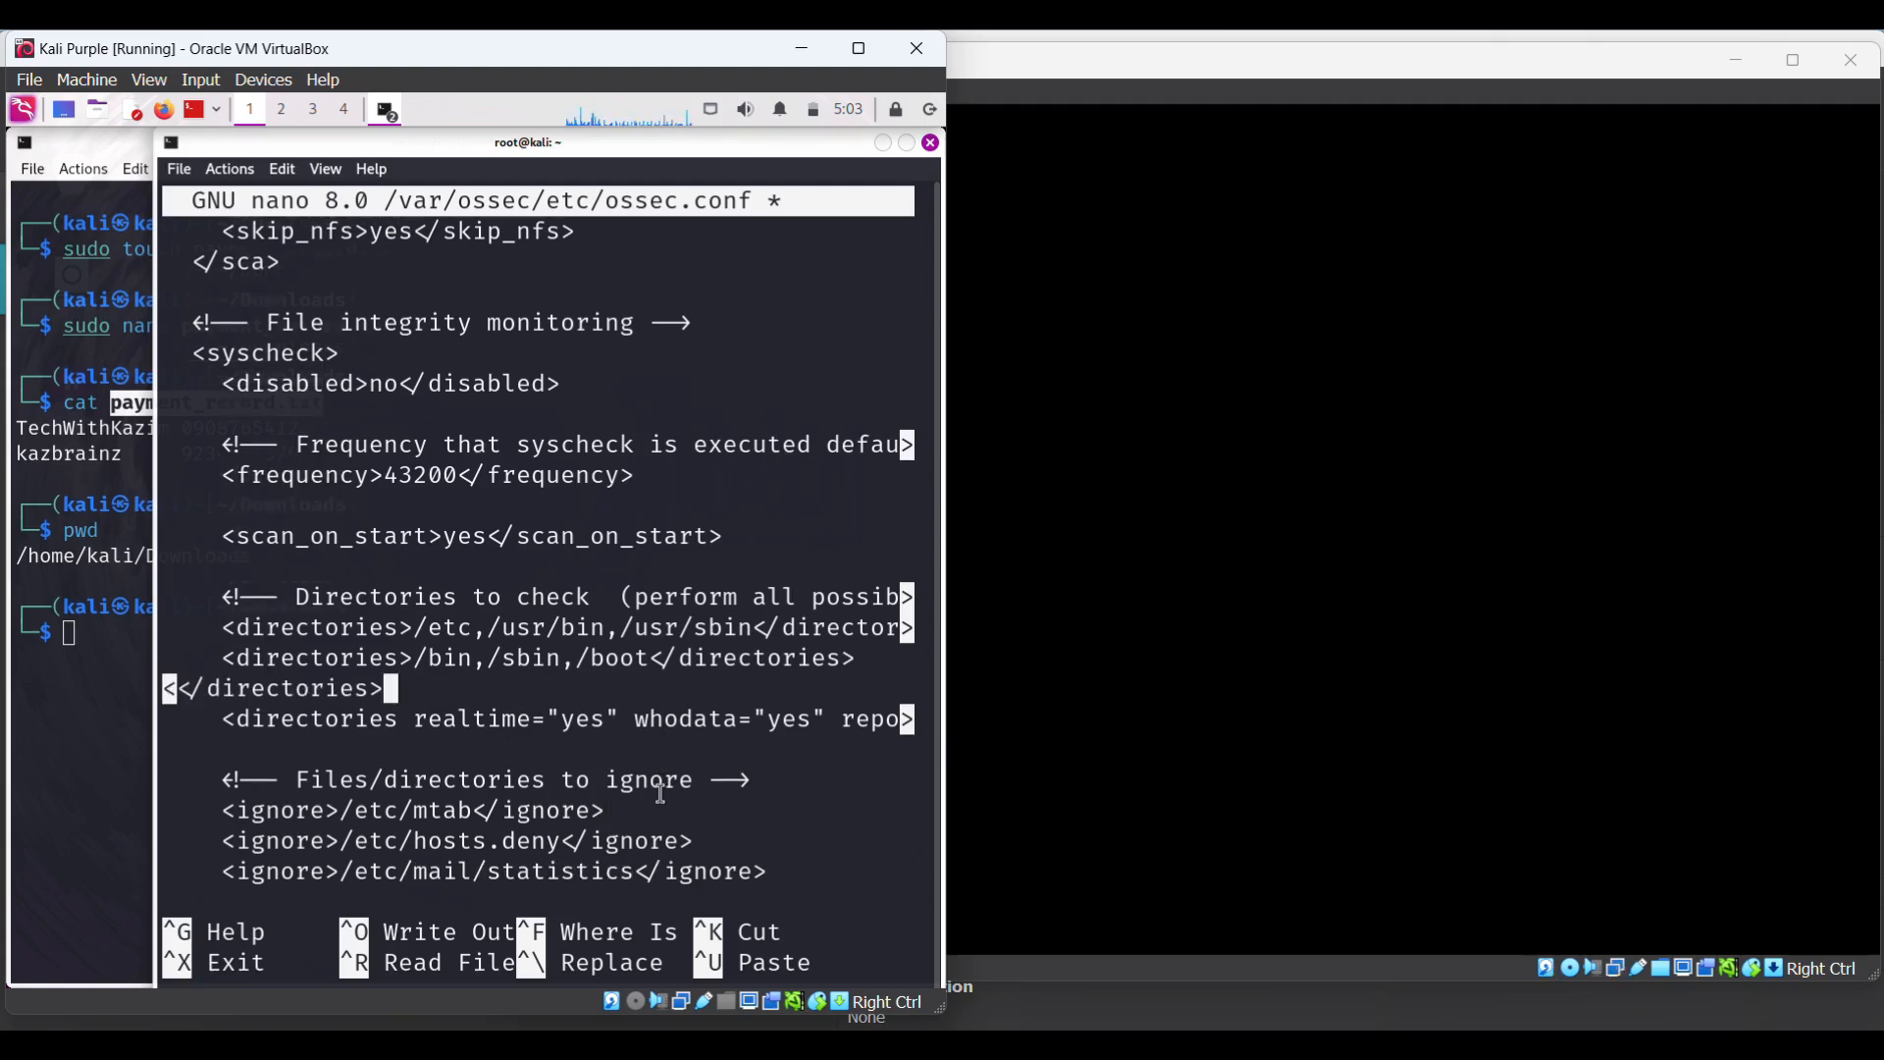
{"action": "key", "text": "Down"}
{"action": "key", "text": "Left"}
{"action": "key", "text": "Left"}
{"action": "key", "text": "Left"}
{"action": "key", "text": "Left"}
{"action": "key", "text": "Left"}
{"action": "key", "text": "Left"}
{"action": "key", "text": "Left"}
{"action": "key", "text": "Left"}
{"action": "key", "text": "Left"}
{"action": "key", "text": "Left"}
{"action": "key", "text": "Left"}
{"action": "key", "text": "Left"}
{"action": "key", "text": "Left"}
{"action": "key", "text": "Left"}
{"action": "key", "text": "Left"}
{"action": "key", "text": "Left"}
{"action": "key", "text": "Left"}
{"action": "key", "text": "Left"}
{"action": "key", "text": "Left"}
{"action": "key", "text": "Left"}
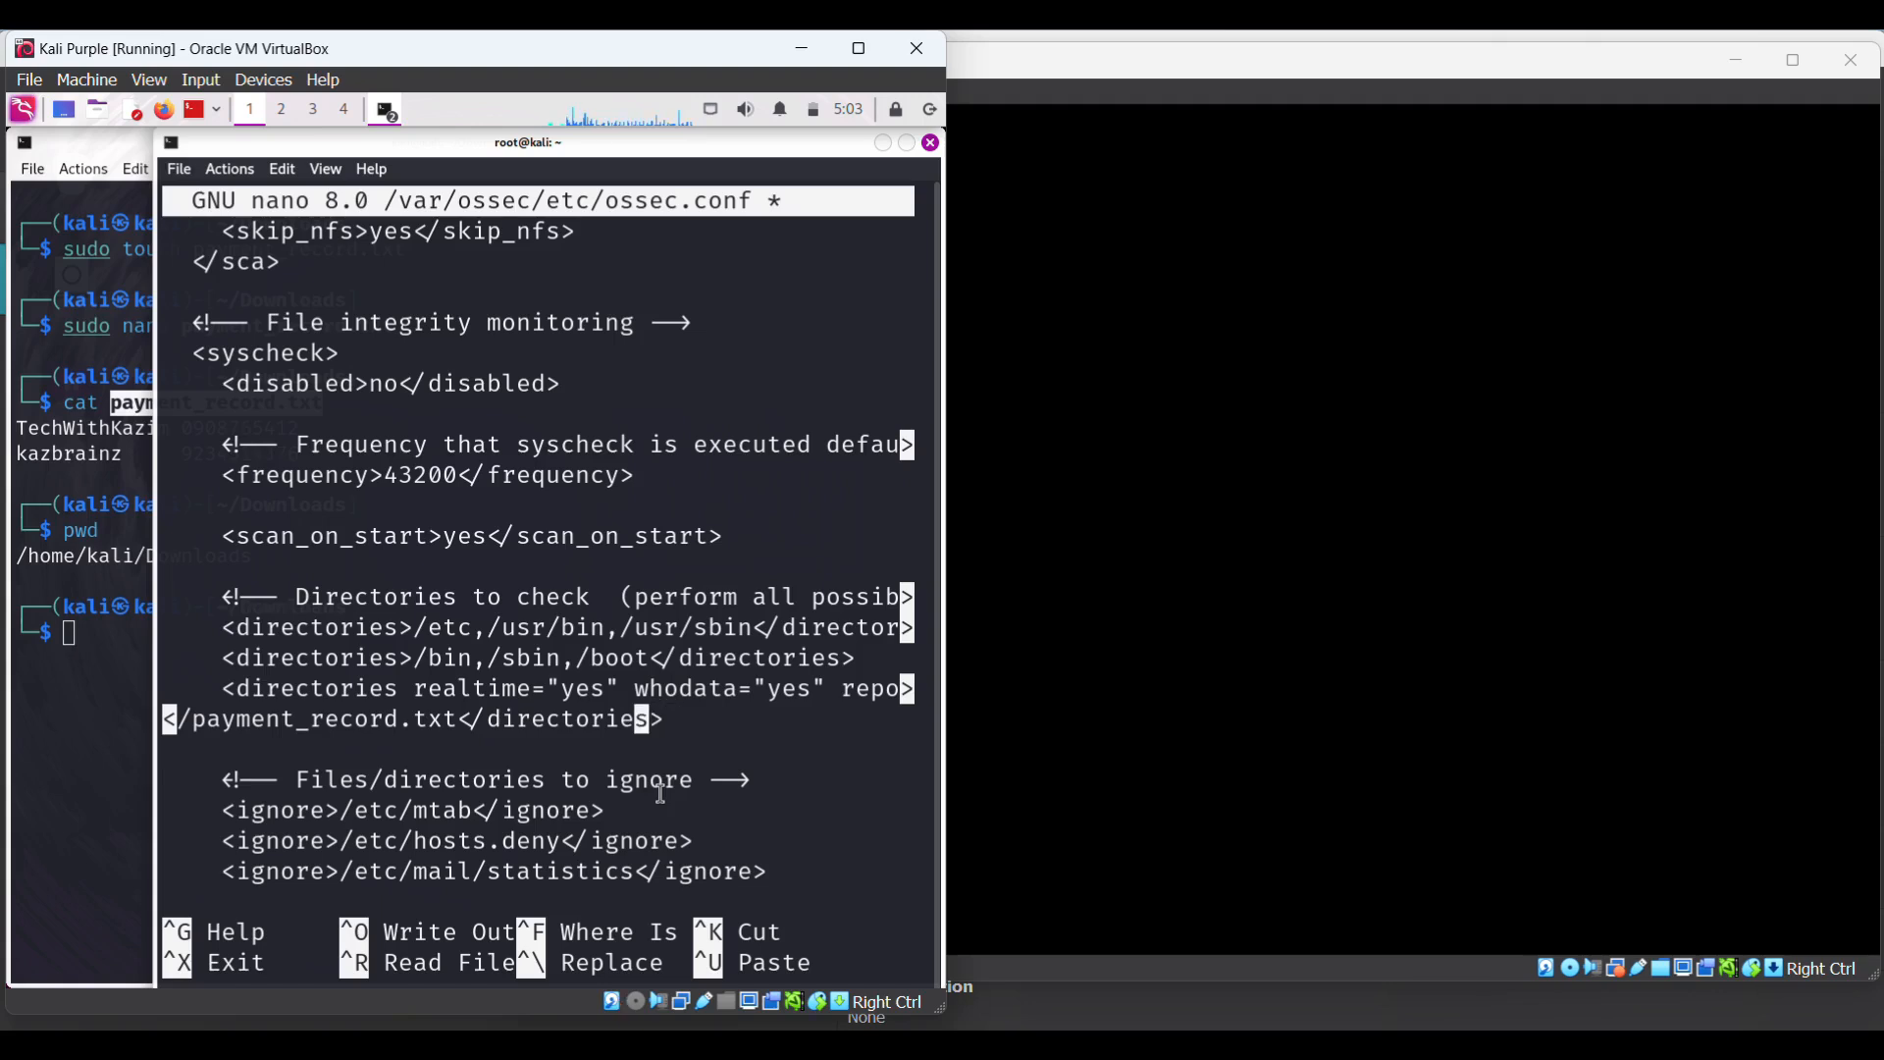
{"action": "key", "text": "Left"}
{"action": "key", "text": "Left"}
{"action": "key", "text": "Left"}
{"action": "key", "text": "Left"}
{"action": "key", "text": "Left"}
{"action": "key", "text": "Left"}
{"action": "key", "text": "Left"}
{"action": "key", "text": "Left"}
{"action": "key", "text": "Left"}
{"action": "key", "text": "Left"}
{"action": "key", "text": "Left"}
{"action": "key", "text": "Left"}
{"action": "key", "text": "Left"}
{"action": "key", "text": "Left"}
{"action": "key", "text": "Left"}
{"action": "key", "text": "Left"}
{"action": "key", "text": "Left"}
{"action": "key", "text": "Left"}
{"action": "key", "text": "Left"}
{"action": "key", "text": "Left"}
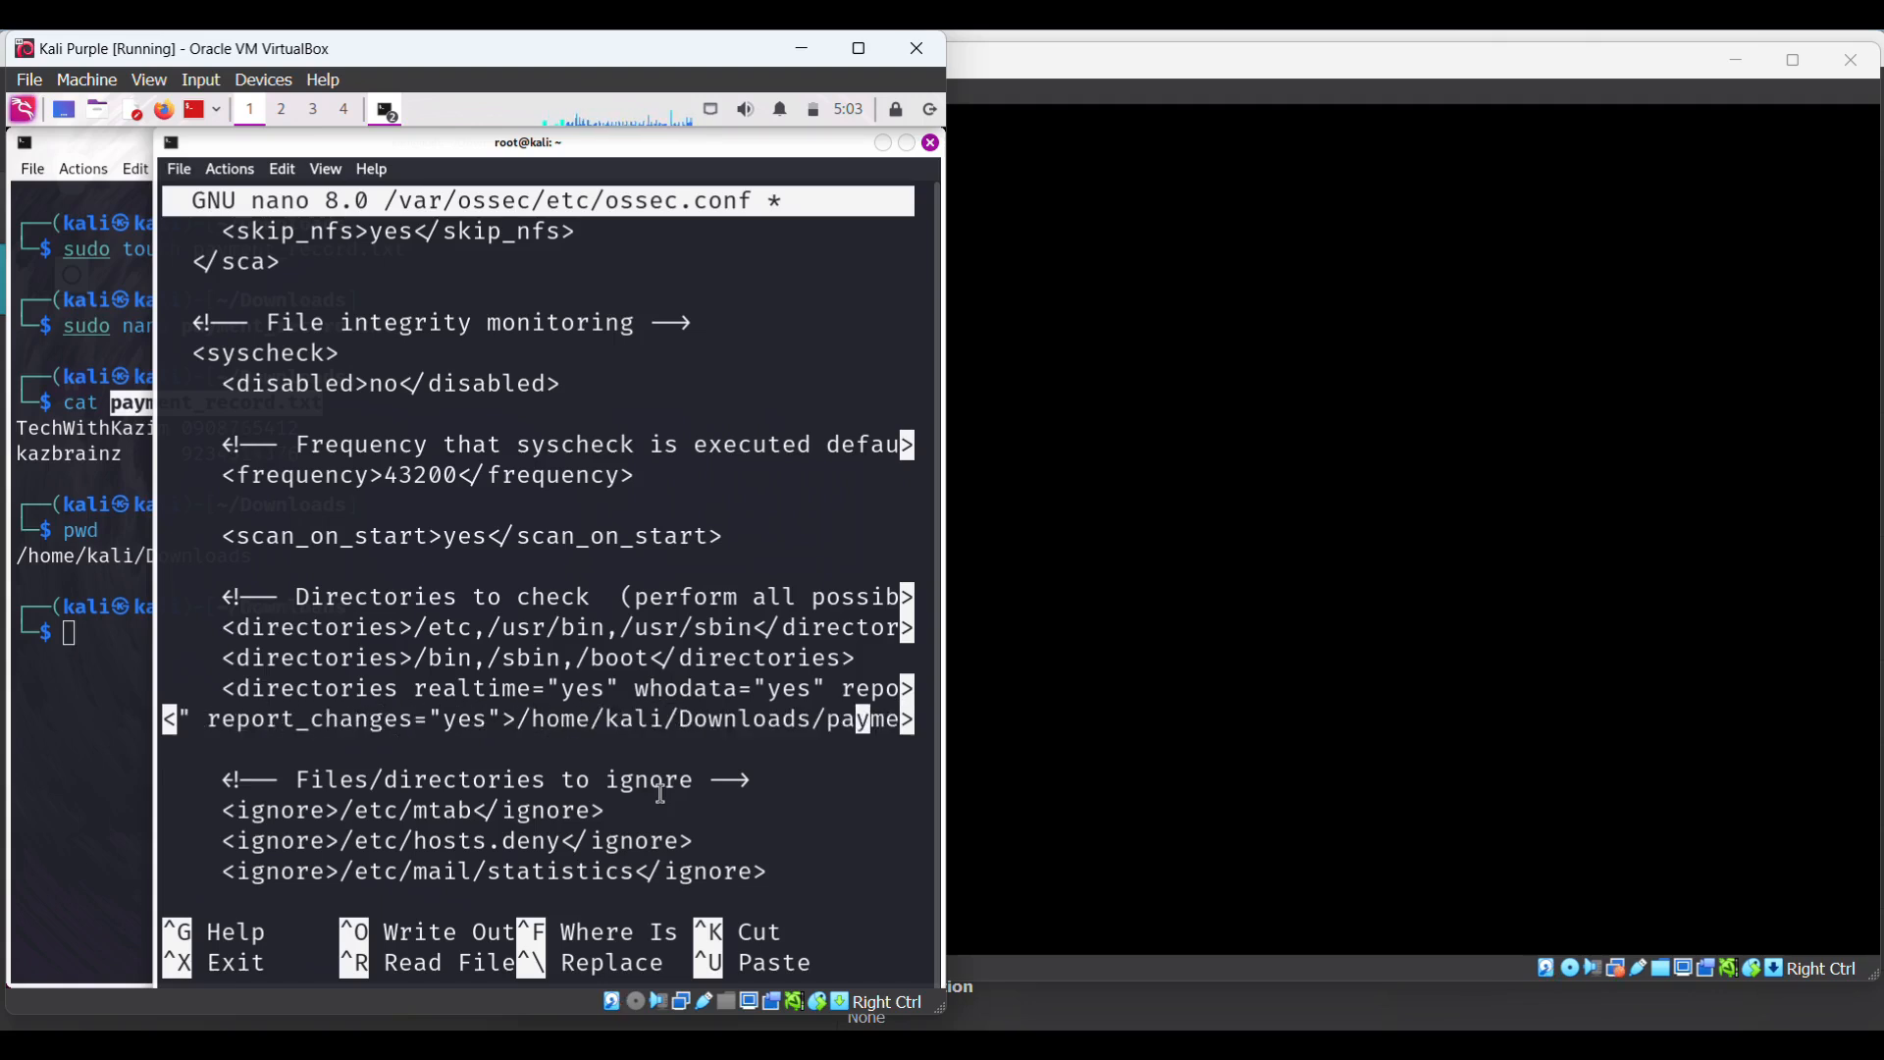
{"action": "key", "text": "Left"}
{"action": "key", "text": "Left"}
{"action": "key", "text": "Left"}
{"action": "key", "text": "Left"}
{"action": "key", "text": "Left"}
{"action": "key", "text": "Left"}
{"action": "key", "text": "Left"}
{"action": "key", "text": "Left"}
{"action": "key", "text": "Left"}
{"action": "key", "text": "Left"}
{"action": "key", "text": "Left"}
{"action": "key", "text": "Left"}
{"action": "key", "text": "Left"}
{"action": "key", "text": "Left"}
{"action": "key", "text": "Left"}
{"action": "key", "text": "Left"}
{"action": "key", "text": "Left"}
{"action": "key", "text": "Left"}
{"action": "key", "text": "Left"}
{"action": "key", "text": "Left"}
{"action": "key", "text": "Right"}
{"action": "key", "text": "Right"}
{"action": "key", "text": "Right"}
{"action": "key", "text": "Right"}
{"action": "key", "text": "Right"}
{"action": "key", "text": "Right"}
{"action": "key", "text": "Right"}
{"action": "key", "text": "Right"}
{"action": "key", "text": "Right"}
{"action": "key", "text": "Right"}
{"action": "key", "text": "Right"}
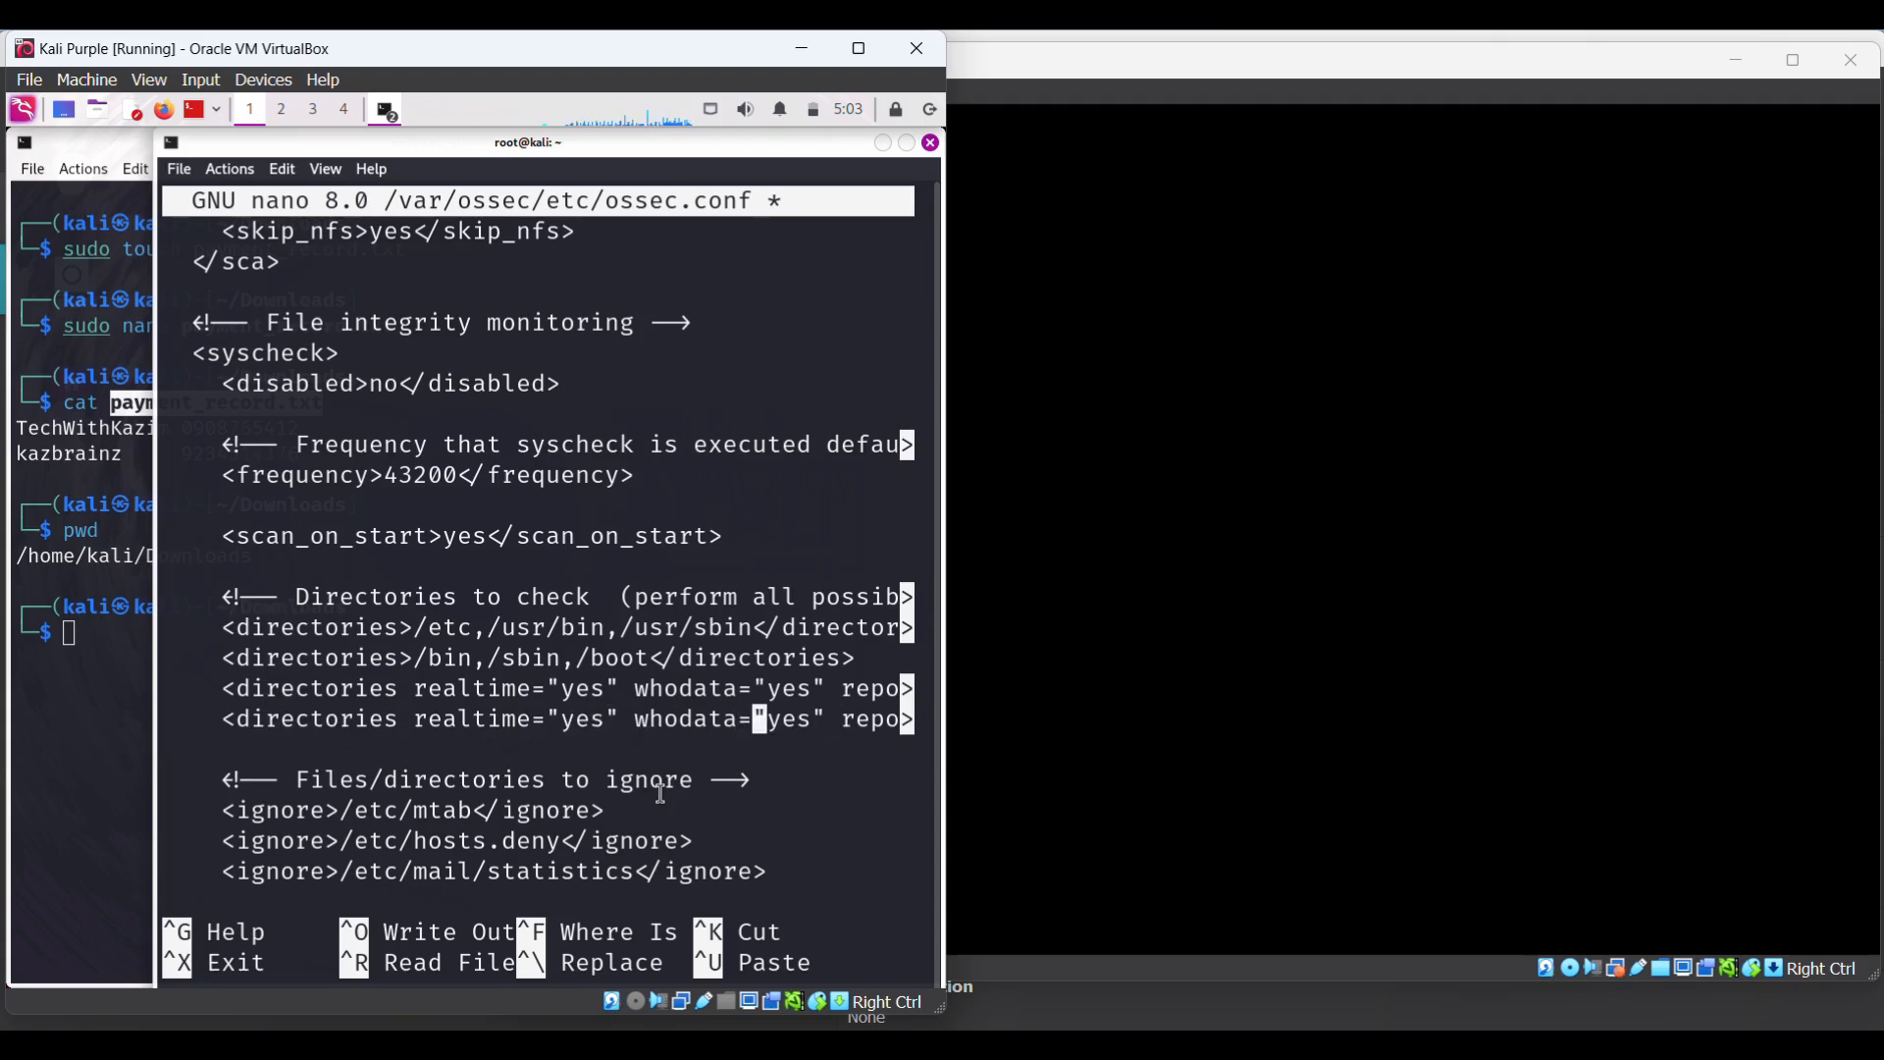
{"action": "key", "text": "Right"}
{"action": "key", "text": "Right"}
{"action": "key", "text": "Right"}
{"action": "key", "text": "Right"}
{"action": "key", "text": "Right"}
{"action": "key", "text": "Right"}
{"action": "key", "text": "Right"}
{"action": "key", "text": "Right"}
{"action": "key", "text": "Right"}
{"action": "key", "text": "Right"}
{"action": "key", "text": "Right"}
{"action": "key", "text": "Right"}
{"action": "key", "text": "Right"}
{"action": "key", "text": "Right"}
{"action": "key", "text": "Right"}
{"action": "key", "text": "Right"}
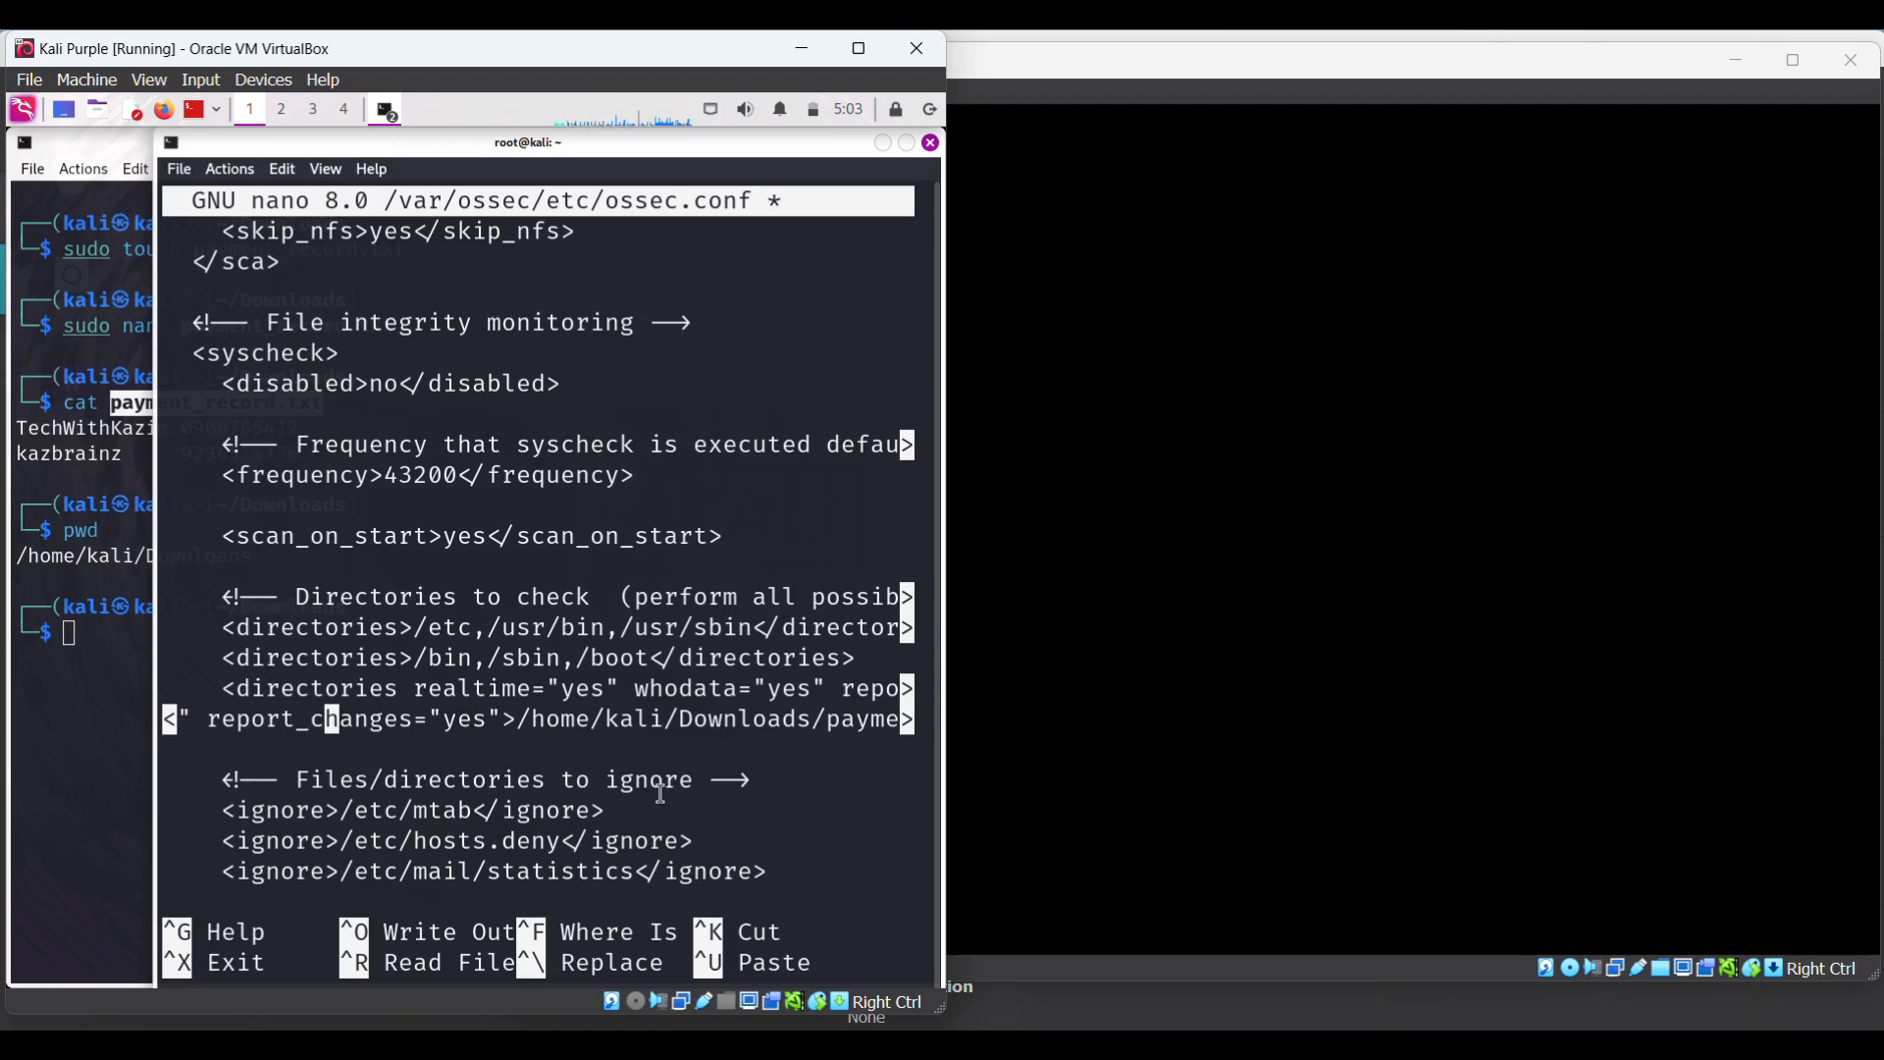
{"action": "key", "text": "Right"}
{"action": "key", "text": "Right"}
{"action": "key", "text": "Right"}
{"action": "key", "text": "Right"}
{"action": "key", "text": "Right"}
{"action": "key", "text": "Right"}
{"action": "key", "text": "Right"}
{"action": "key", "text": "Right"}
{"action": "key", "text": "Right"}
{"action": "key", "text": "Right"}
{"action": "key", "text": "Right"}
{"action": "key", "text": "Right"}
{"action": "key", "text": "Right"}
{"action": "key", "text": "Right"}
{"action": "key", "text": "Right"}
{"action": "key", "text": "Right"}
{"action": "key", "text": "Right"}
{"action": "key", "text": "Right"}
{"action": "key", "text": "Right"}
{"action": "key", "text": "Right"}
{"action": "key", "text": "Right"}
{"action": "key", "text": "Right"}
{"action": "key", "text": "Right"}
{"action": "key", "text": "Right"}
{"action": "key", "text": "Right"}
{"action": "key", "text": "Right"}
{"action": "key", "text": "Right"}
{"action": "key", "text": "Right"}
{"action": "key", "text": "Right"}
{"action": "key", "text": "Right"}
{"action": "key", "text": "Right"}
{"action": "key", "text": "Right"}
{"action": "key", "text": "Right"}
{"action": "key", "text": "Right"}
{"action": "key", "text": "Right"}
{"action": "key", "text": "Right"}
{"action": "key", "text": "Right"}
{"action": "key", "text": "Right"}
{"action": "key", "text": "Right"}
{"action": "key", "text": "Right"}
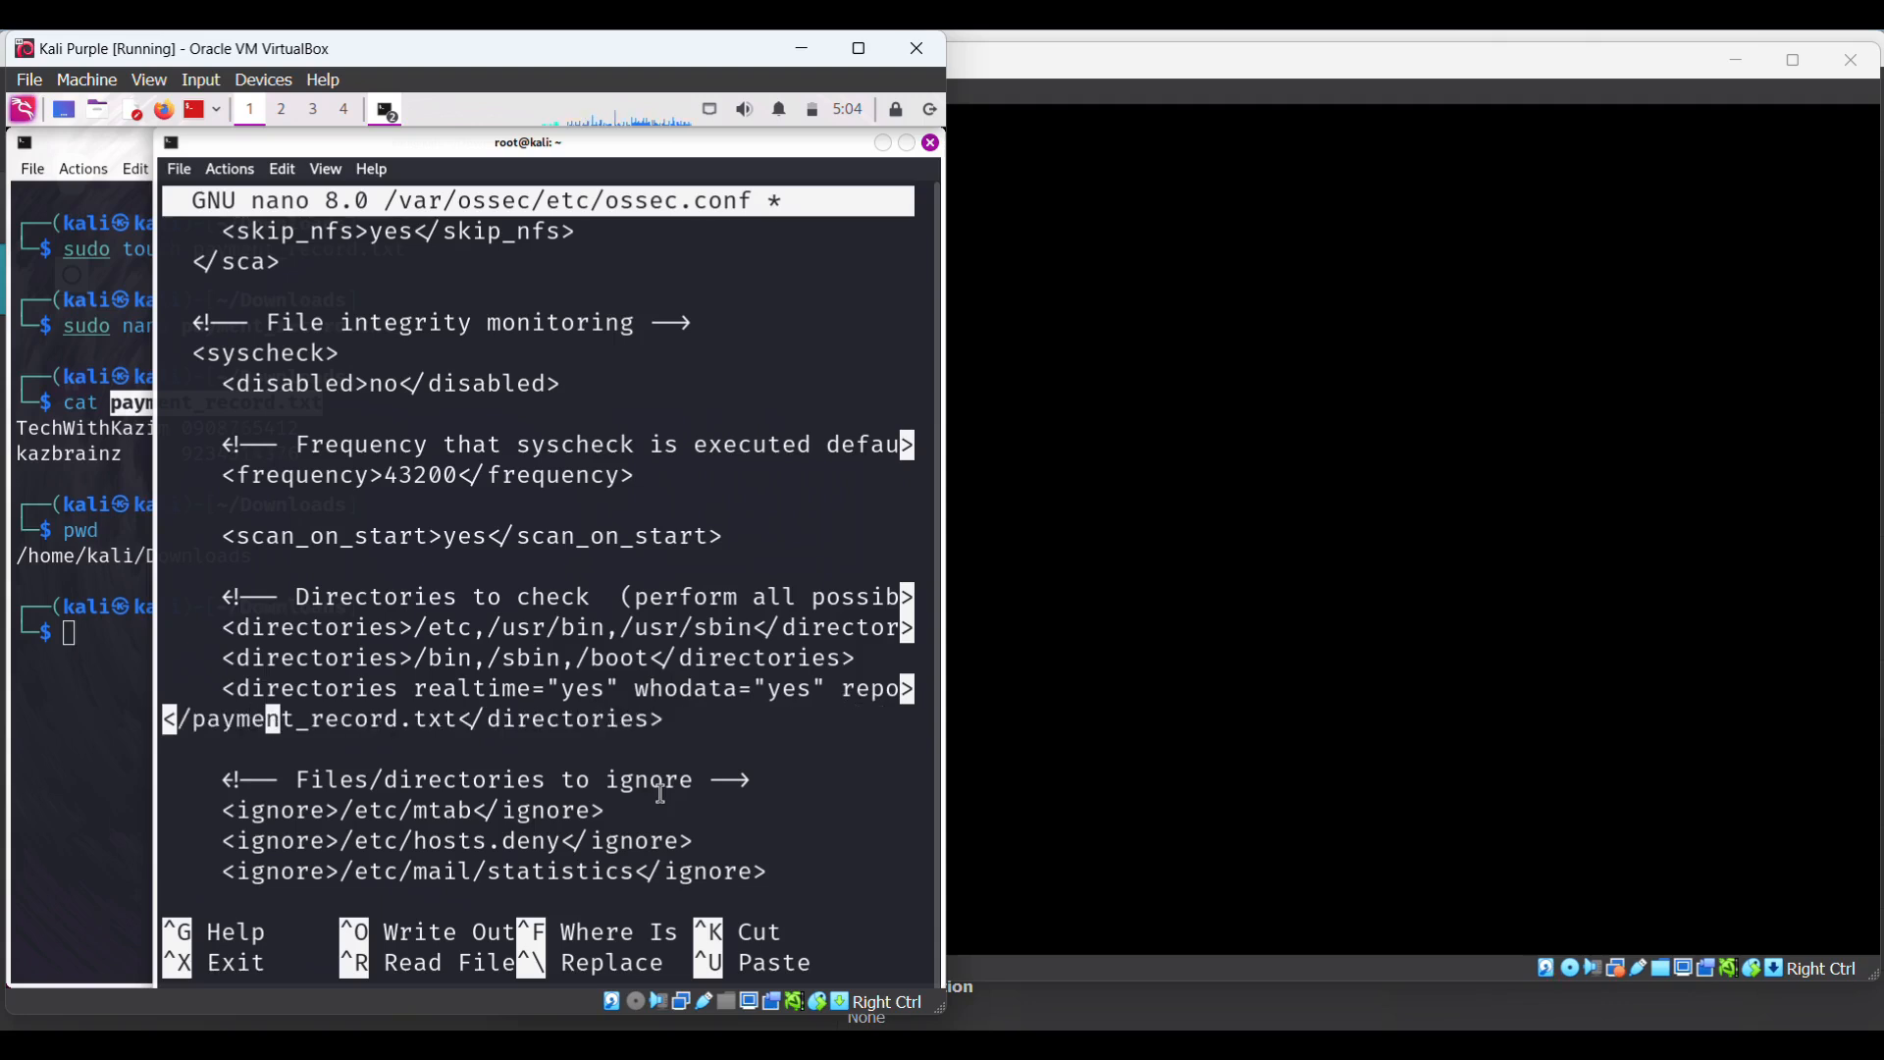
{"action": "key", "text": "Right"}
{"action": "key", "text": "Right"}
{"action": "key", "text": "Right"}
{"action": "key", "text": "Right"}
{"action": "key", "text": "Right"}
{"action": "key", "text": "Right"}
{"action": "key", "text": "Right"}
- Save ossec.conf (219 lines written) and exit nano
{"action": "key", "text": "ctrl+o"}
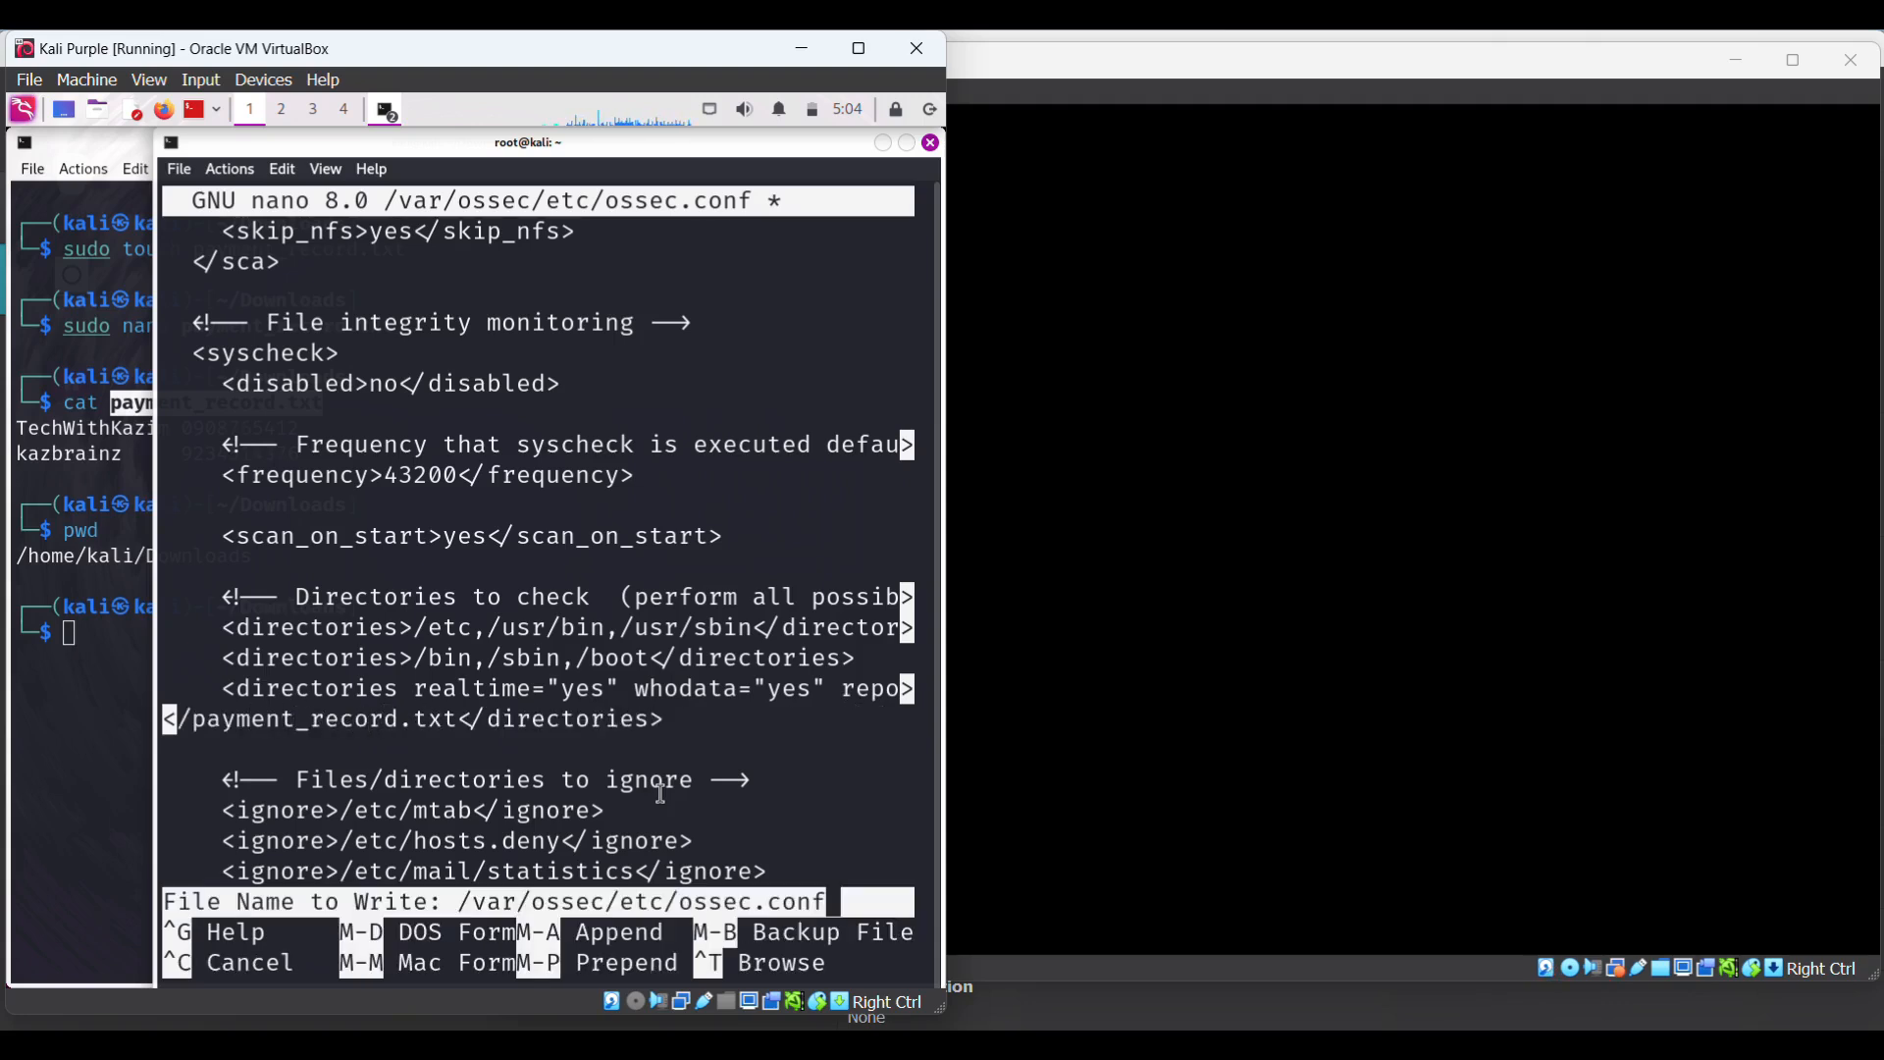
{"action": "key", "text": "Return"}
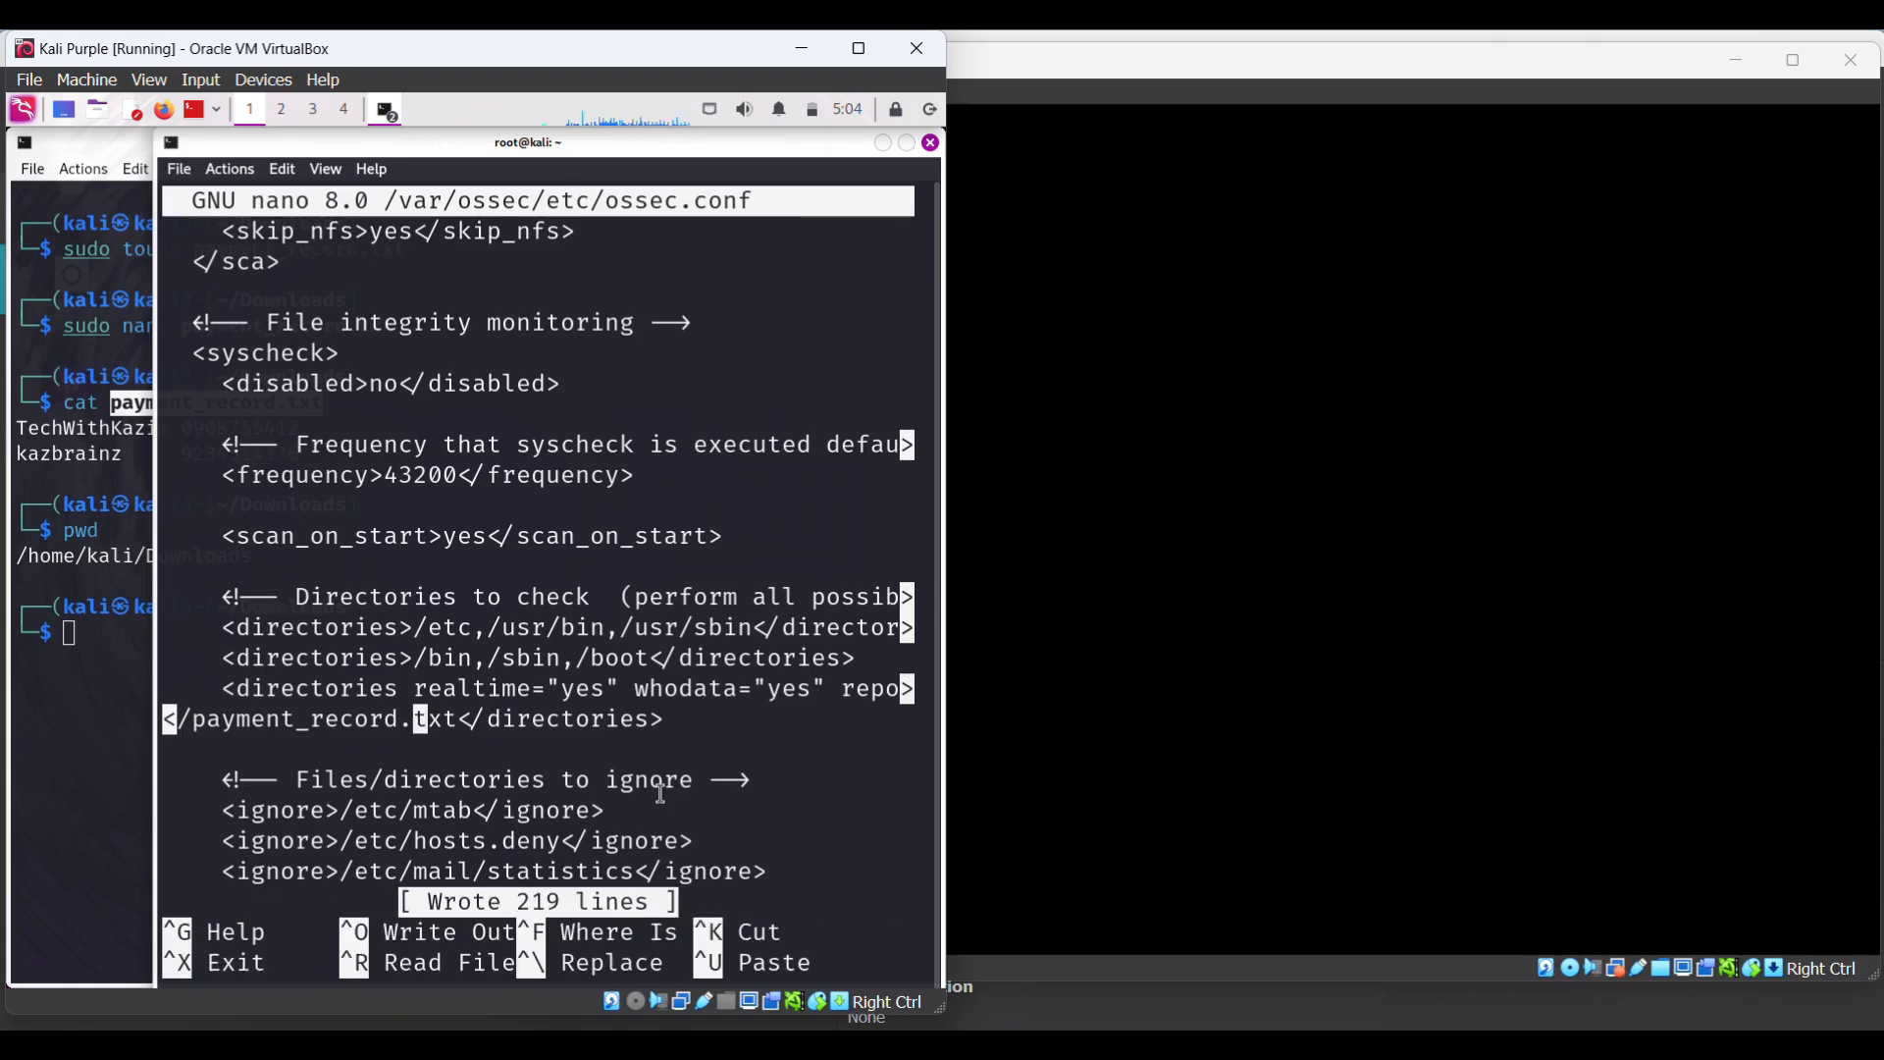
{"action": "key", "text": "ctrl+x"}
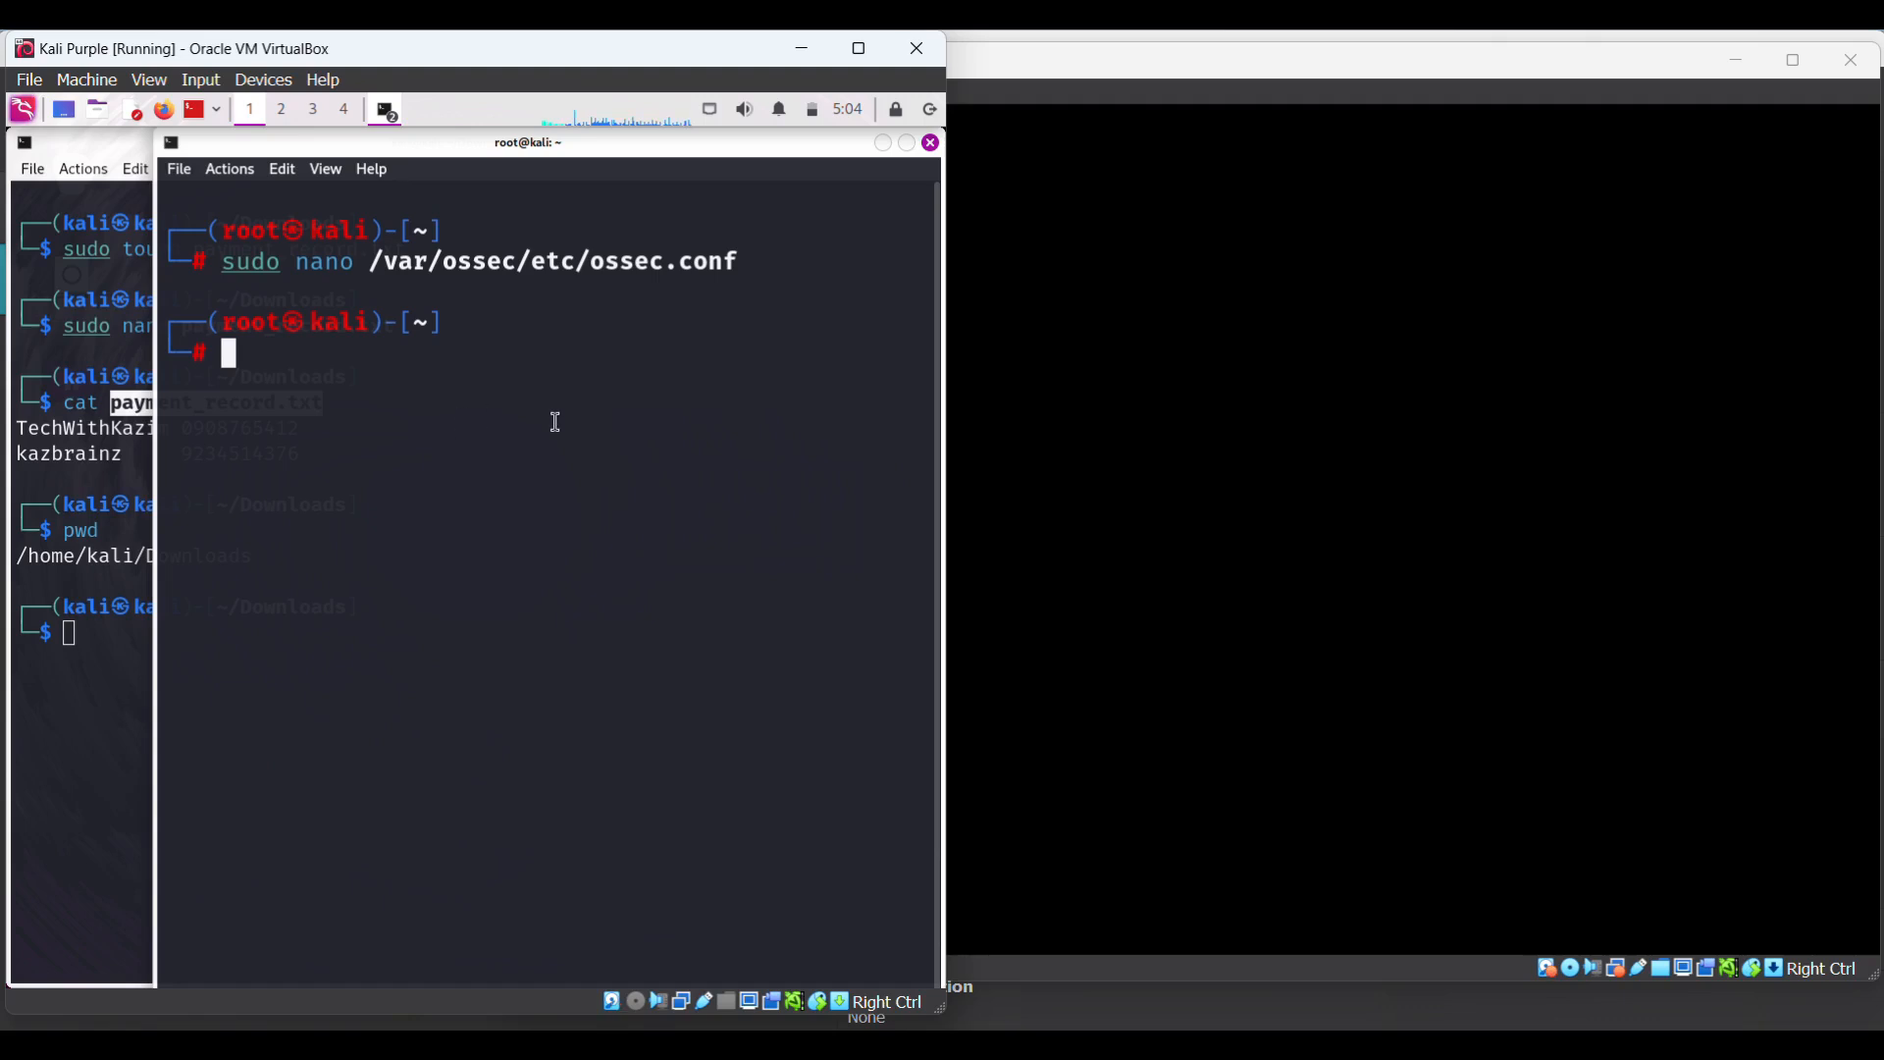
- Browse earlier commands in the Downloads and root terminals' shell history
{"action": "left_click", "coordinate": [93, 639]}
{"action": "key", "text": "Up"}
{"action": "key", "text": "Up"}
{"action": "key", "text": "Up"}
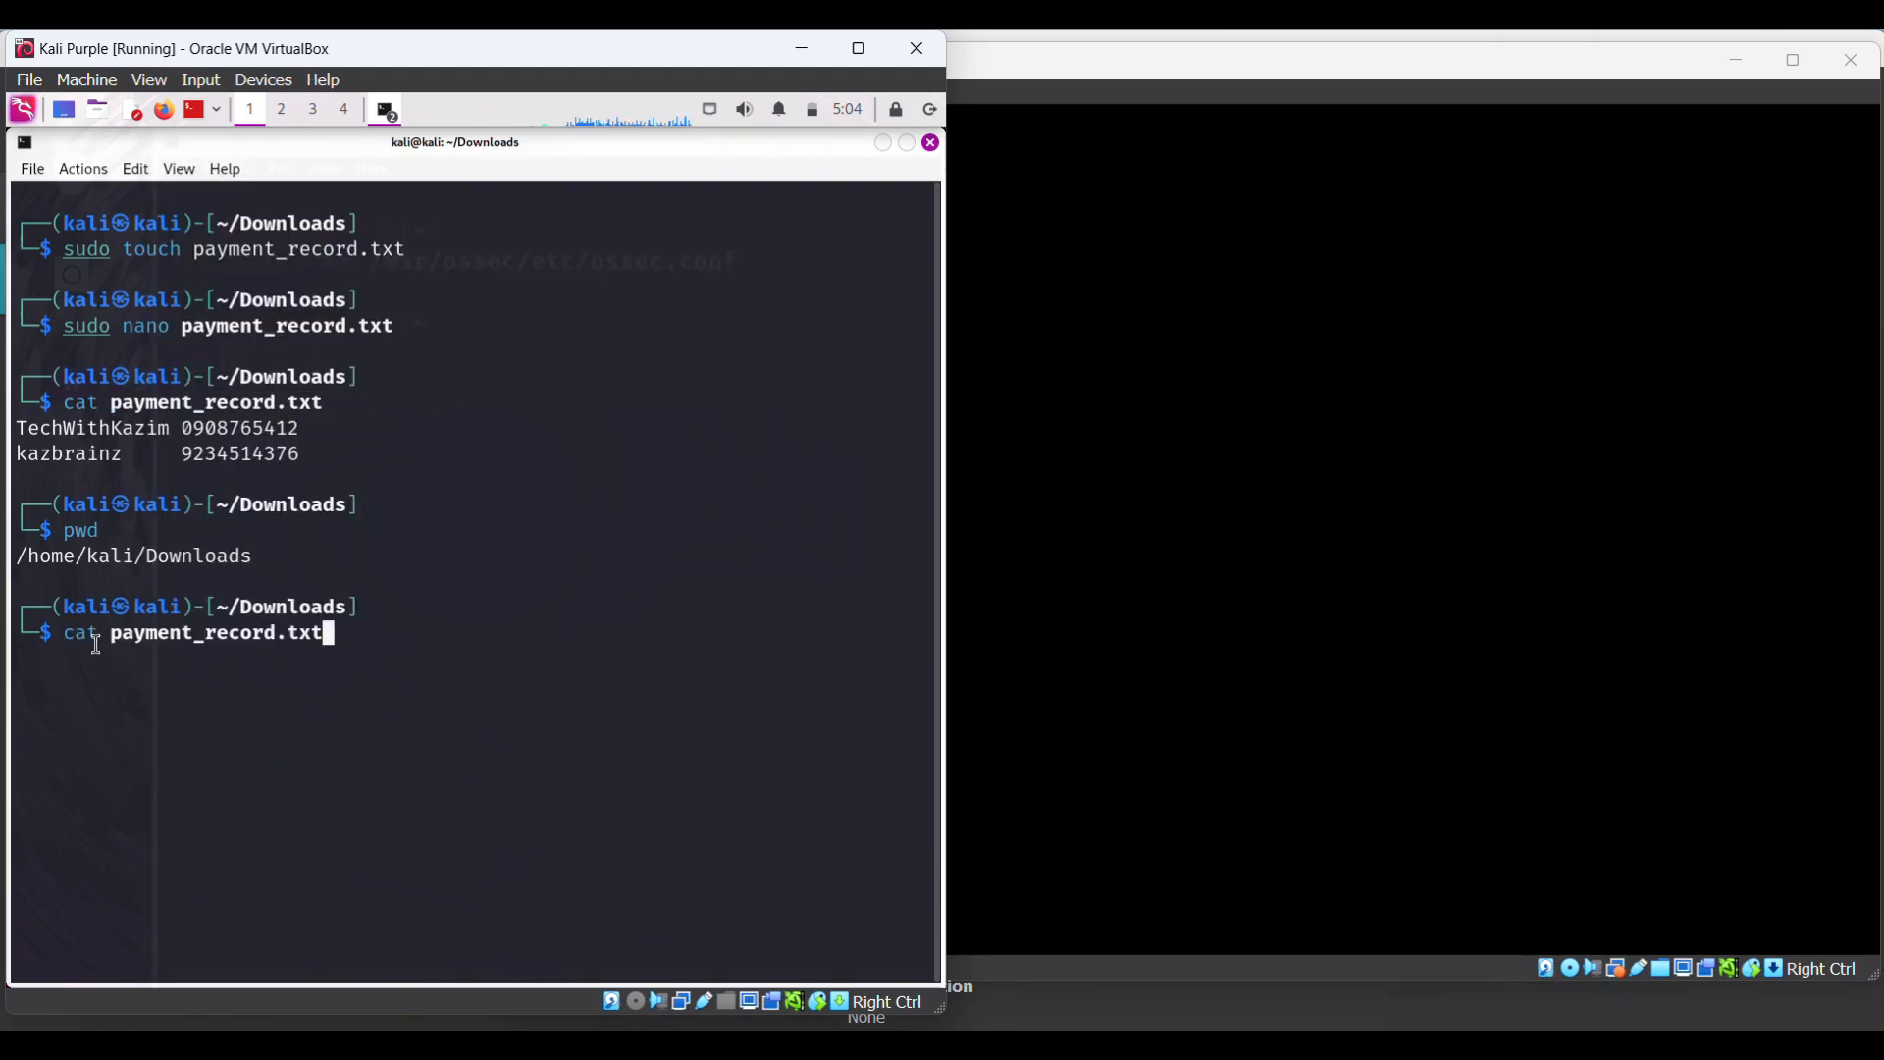
{"action": "key", "text": "Up"}
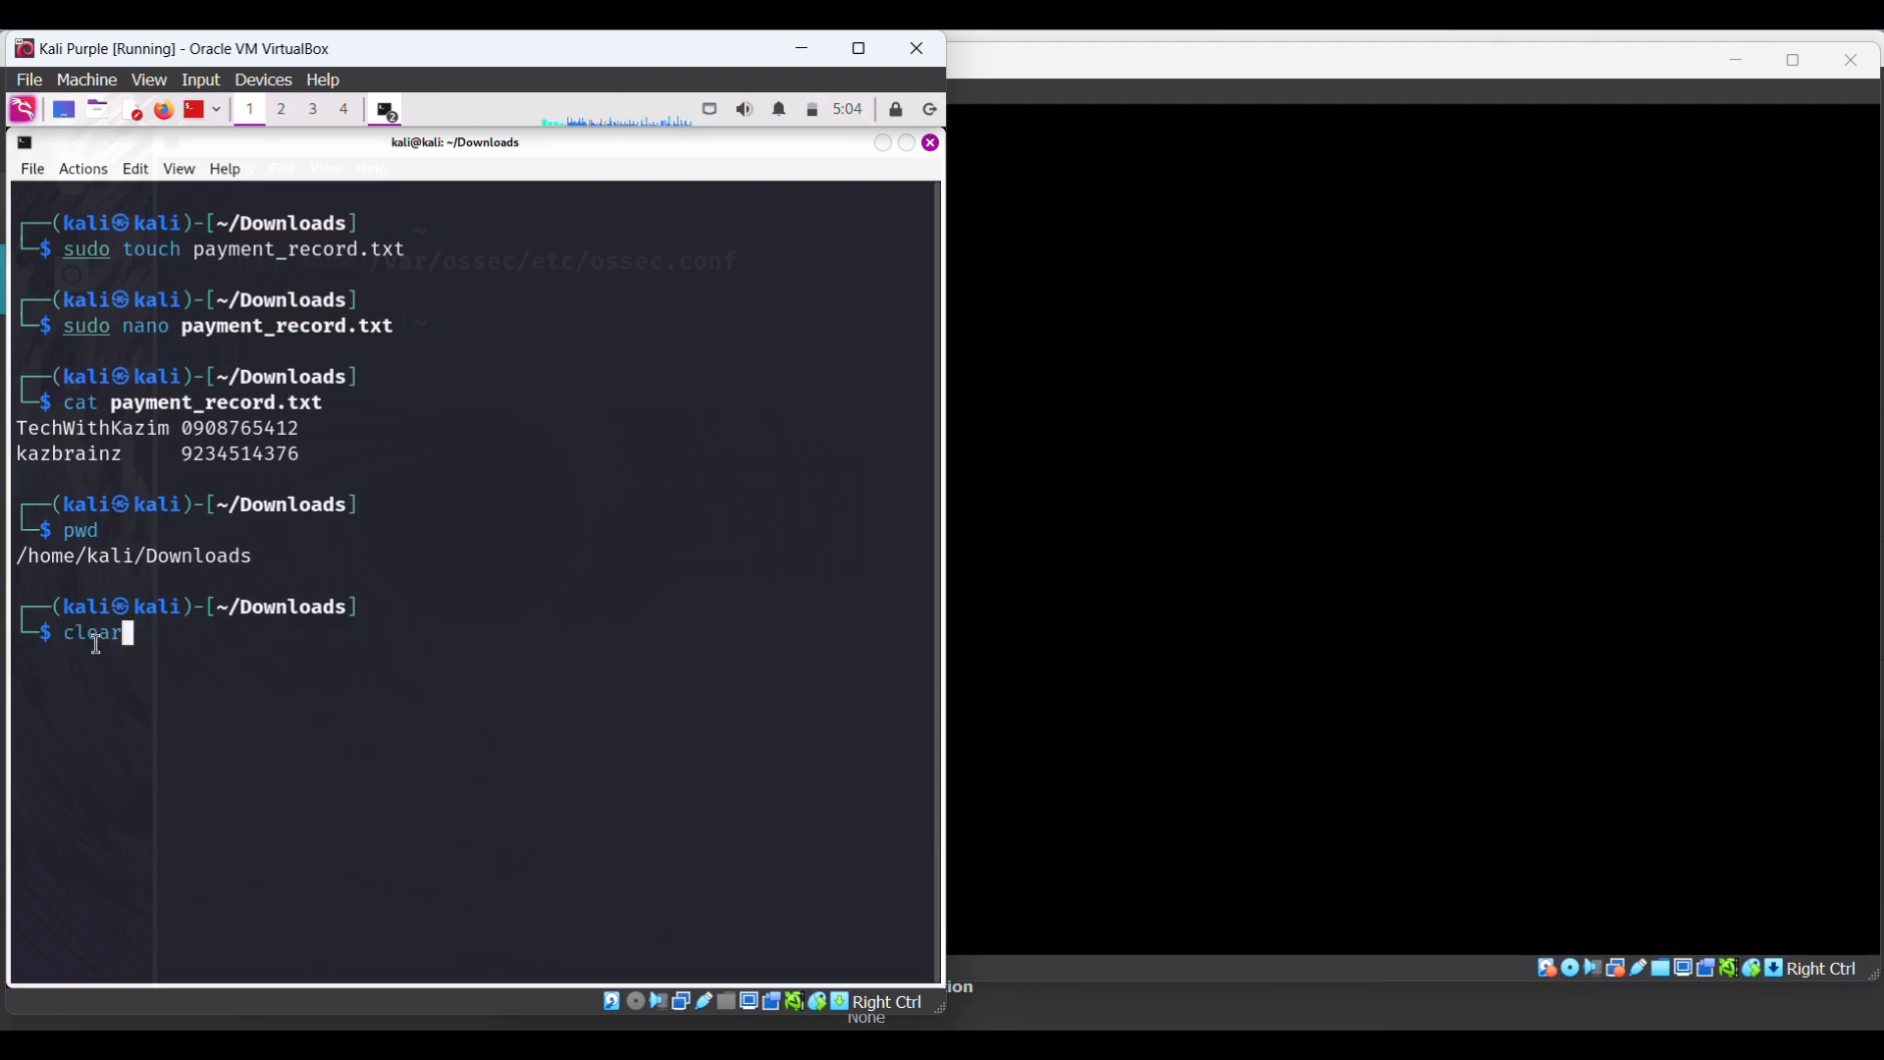
{"action": "key", "text": "Up"}
{"action": "key", "text": "Down"}
{"action": "key", "text": "Down"}
{"action": "key", "text": "Down"}
{"action": "key", "text": "Down"}
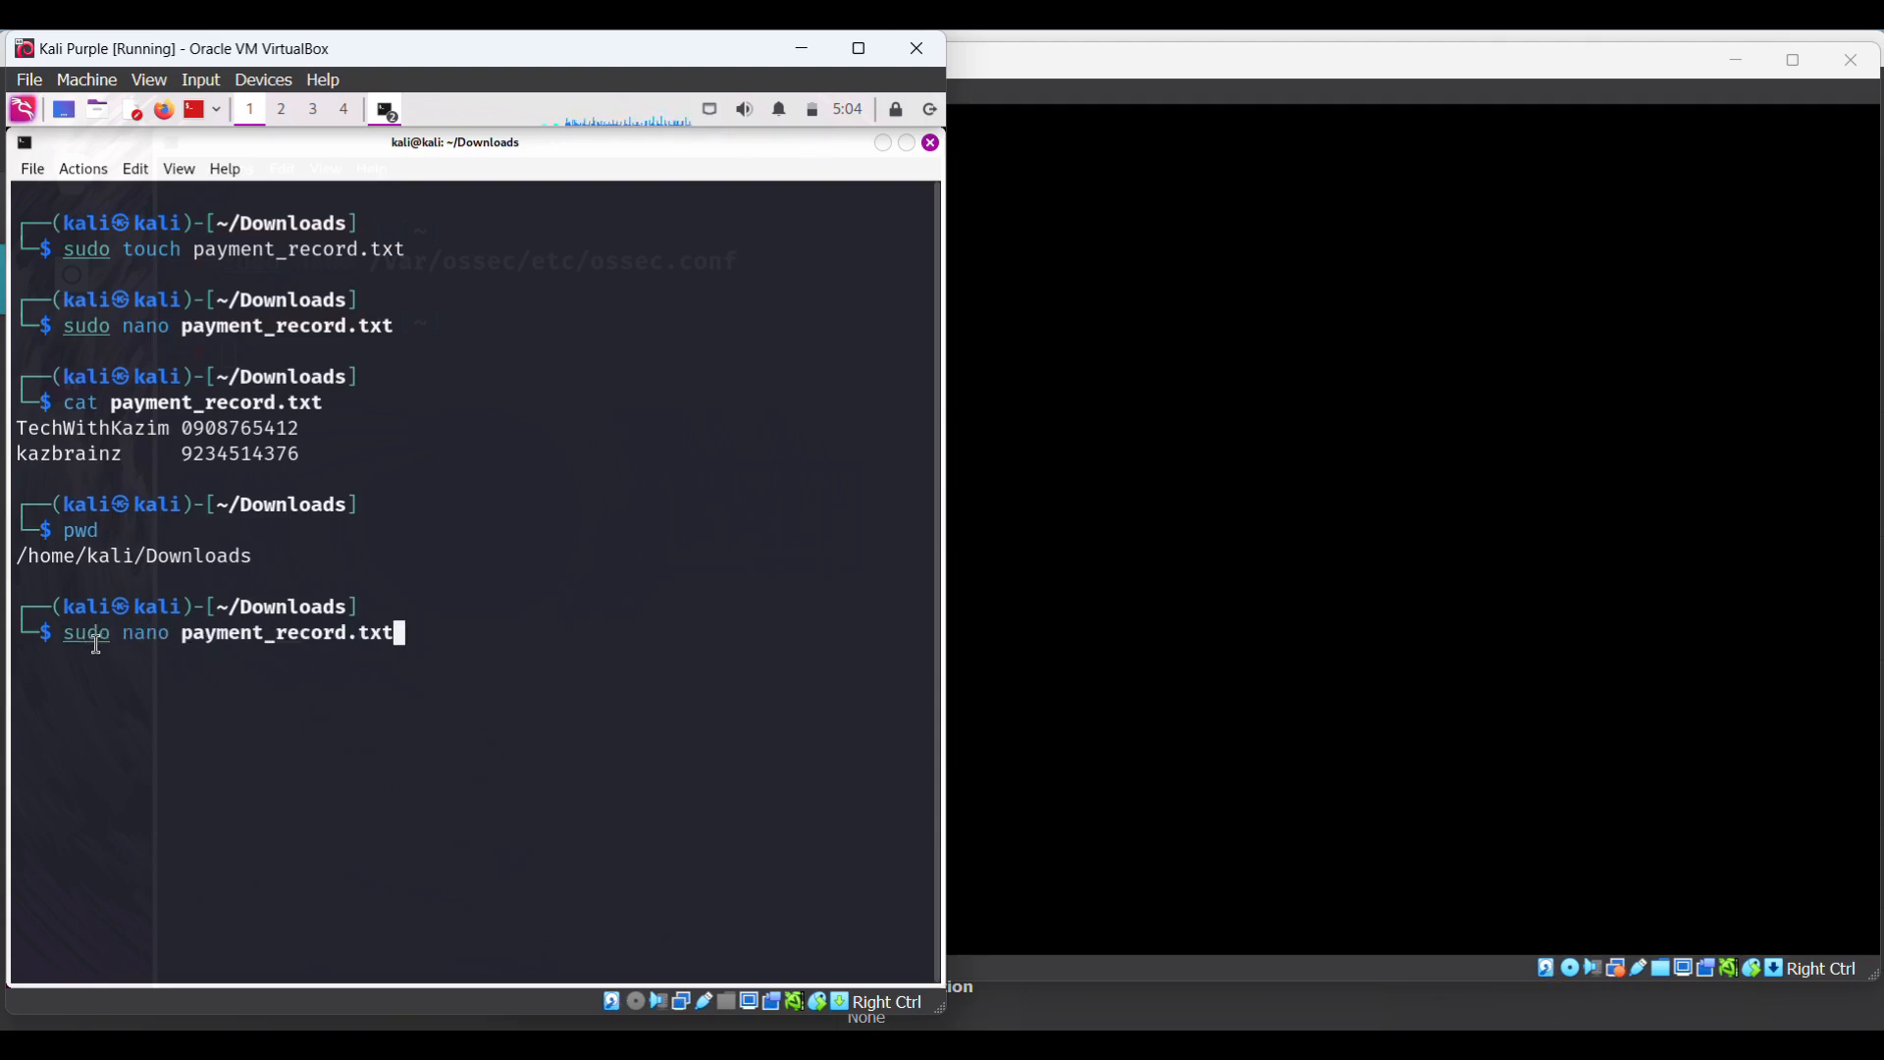
{"action": "key", "text": "Down"}
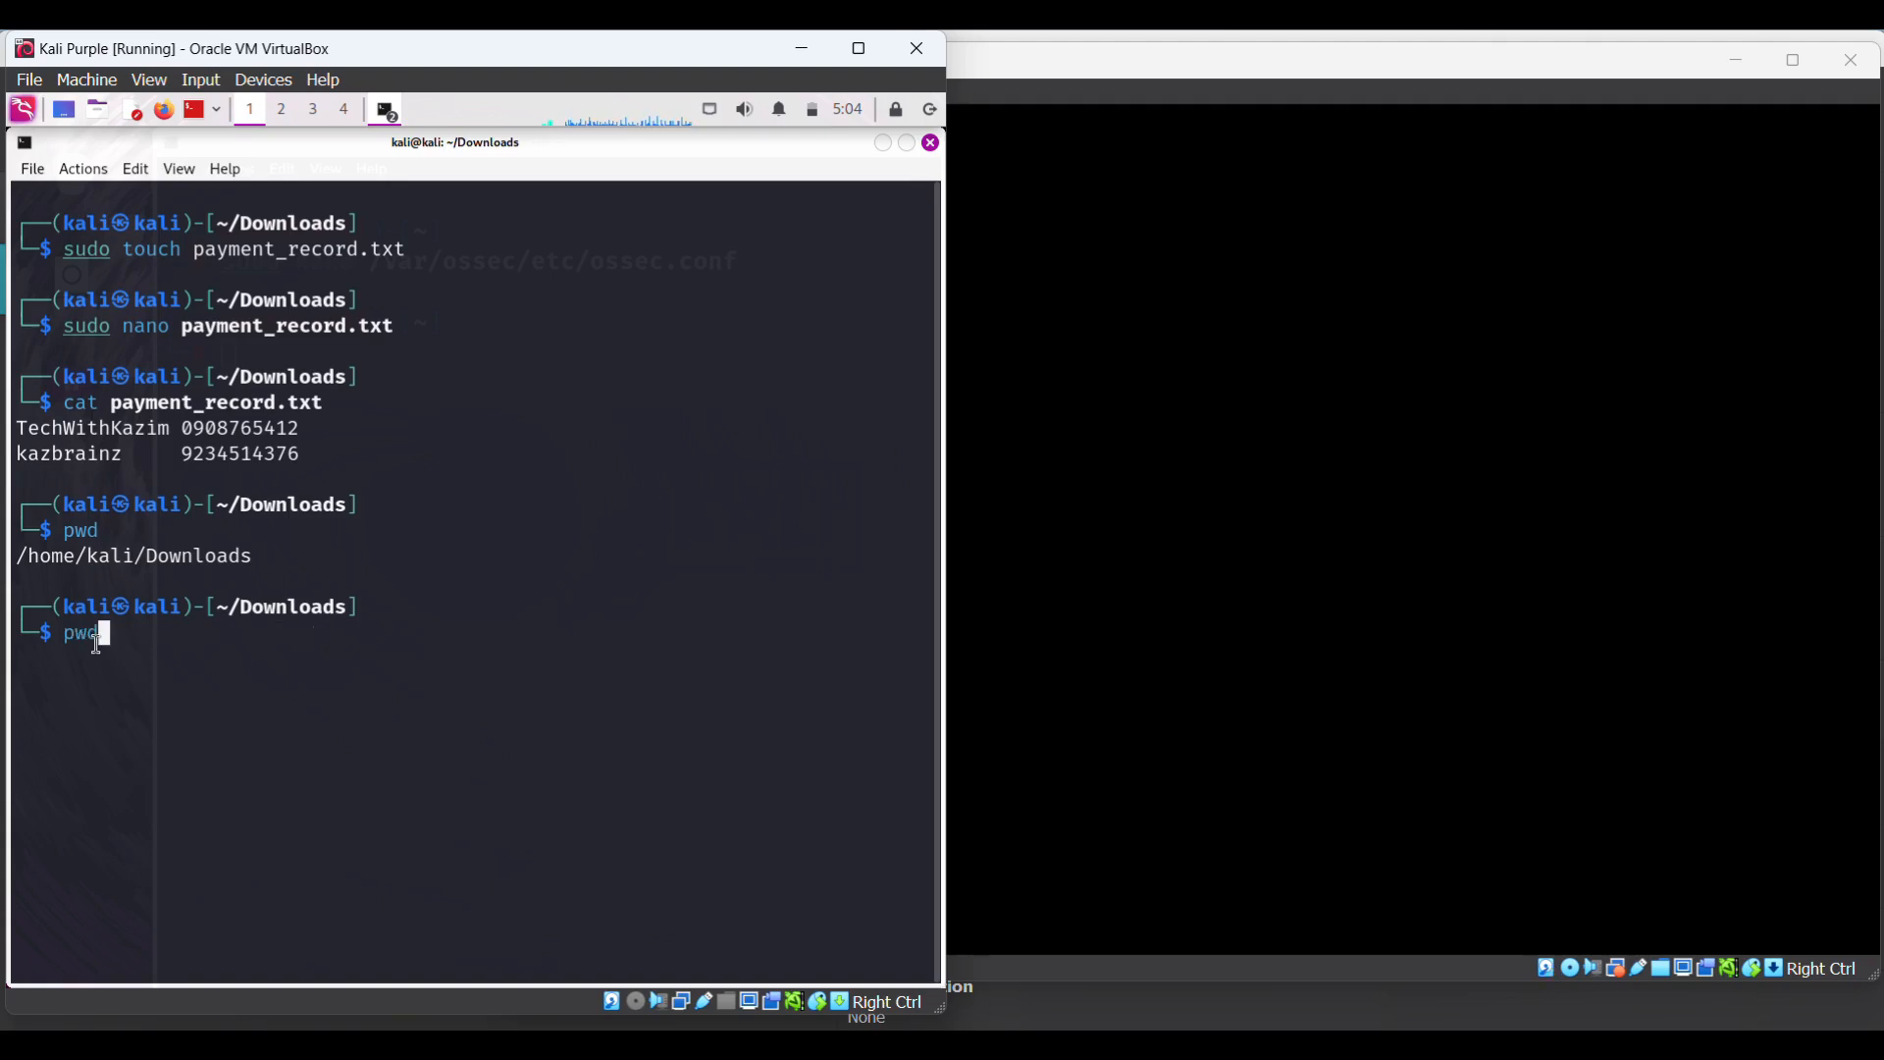
{"action": "left_click", "coordinate": [396, 119]}
{"action": "left_click", "coordinate": [435, 169]}
{"action": "key", "text": "Up"}
{"action": "key", "text": "Up"}
{"action": "key", "text": "Up"}
{"action": "key", "text": "Up"}
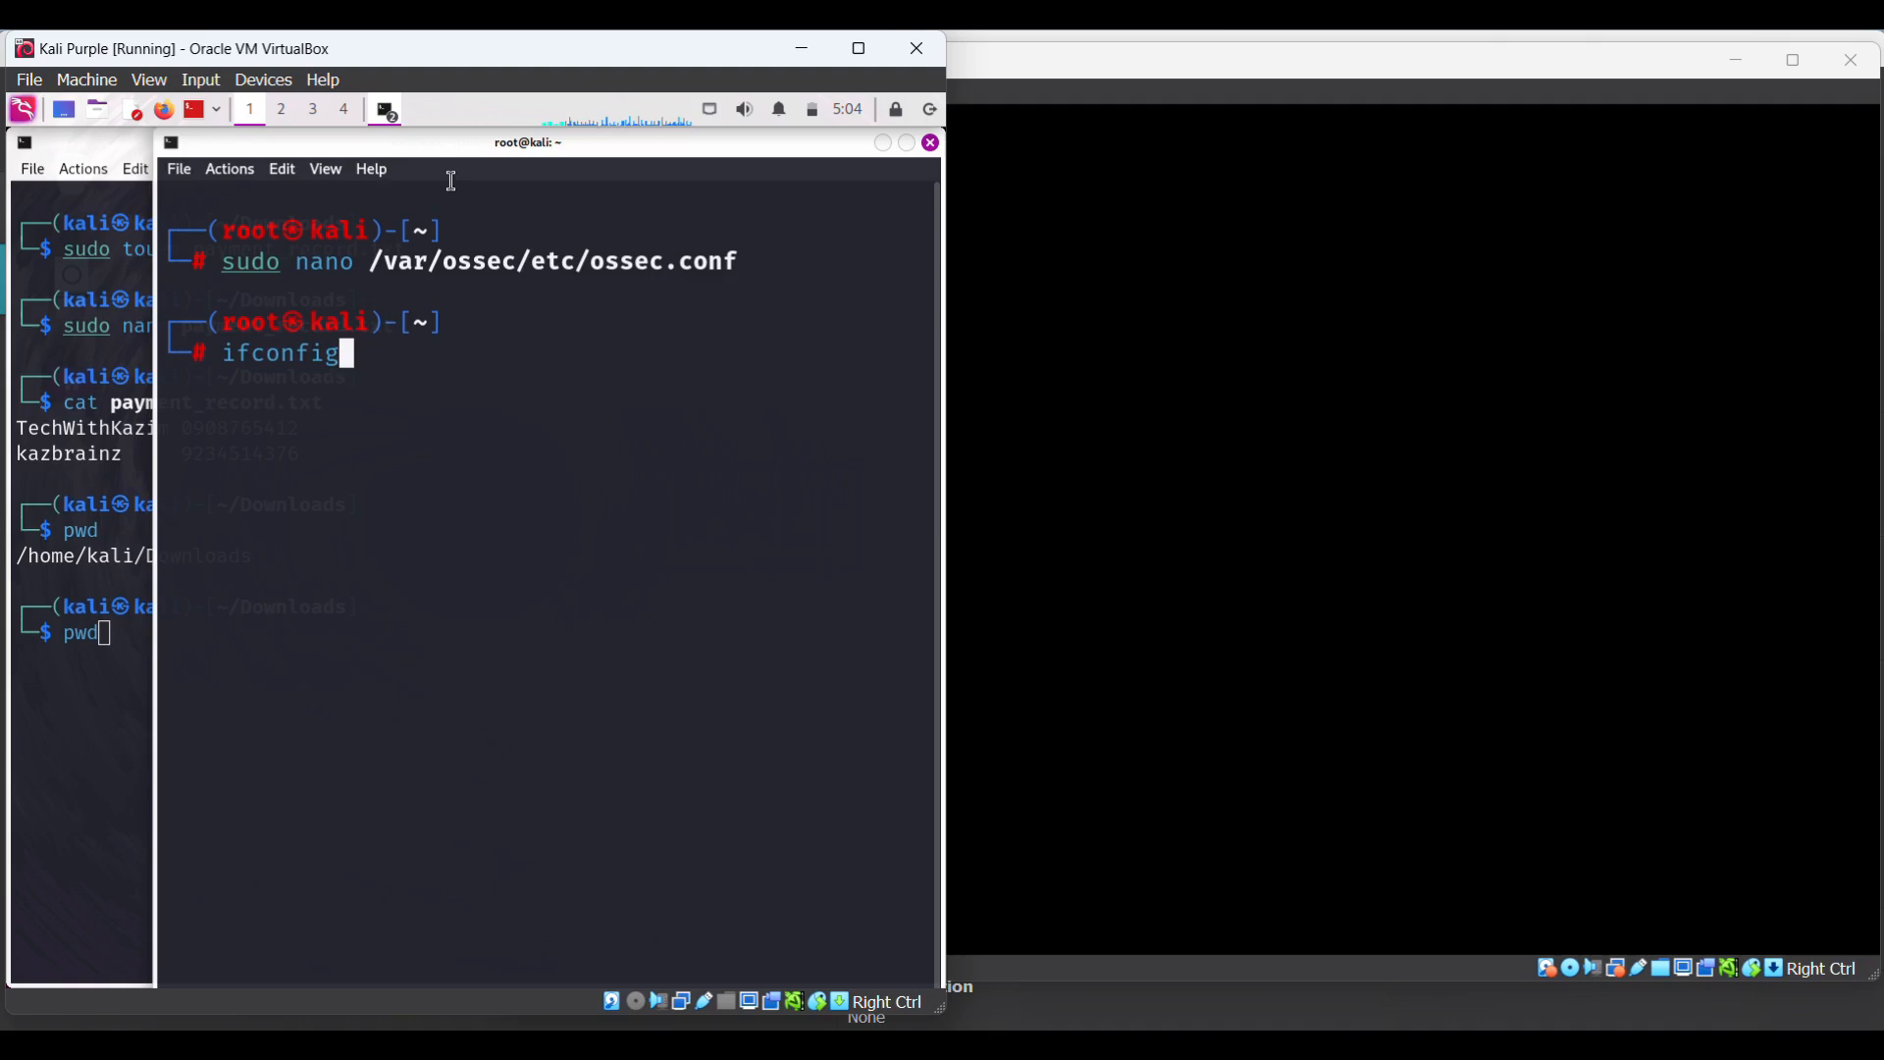
{"action": "key", "text": "Down"}
{"action": "key", "text": "Down"}
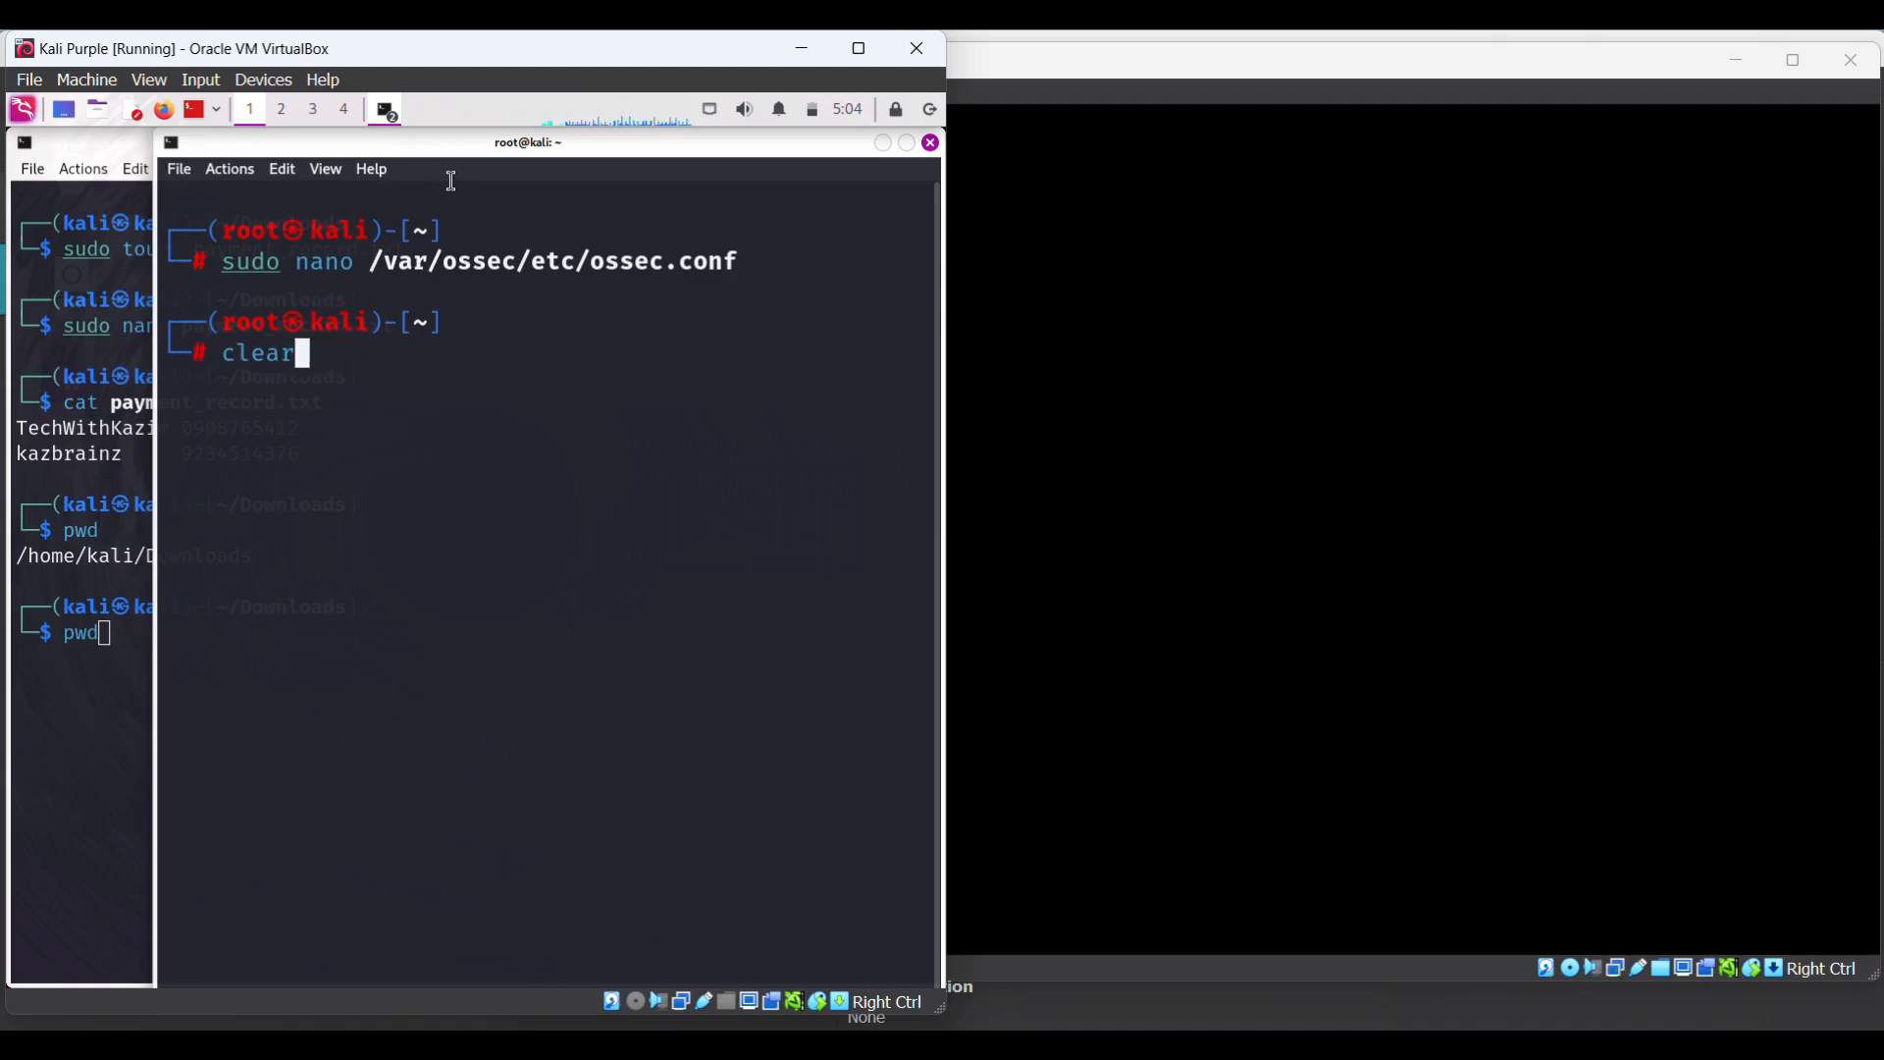
- Run sudo /var/ossec/bin/wazuh-control restart in the Downloads terminal to restart the agent
{"action": "left_click", "coordinate": [121, 643]}
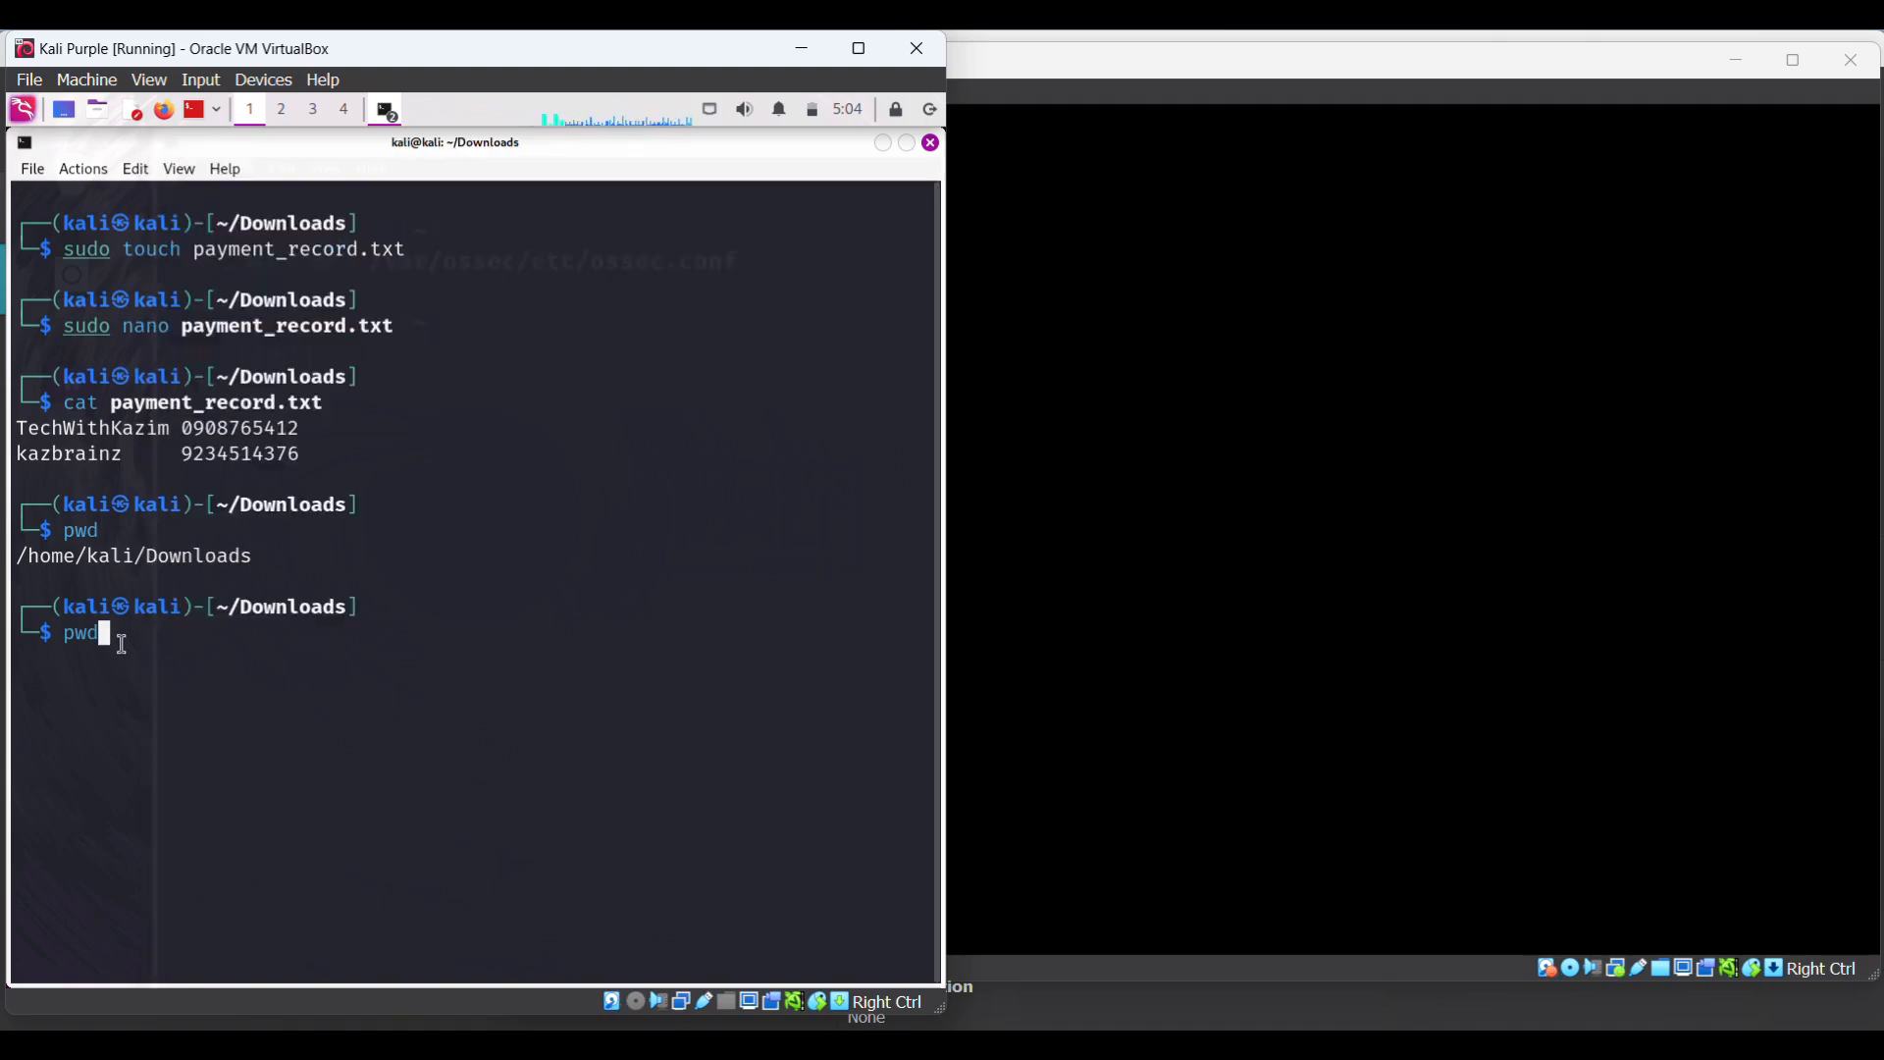
{"action": "key", "text": "BackSpace"}
{"action": "key", "text": "BackSpace"}
{"action": "key", "text": "BackSpace"}
{"action": "type", "text": "sudo "}
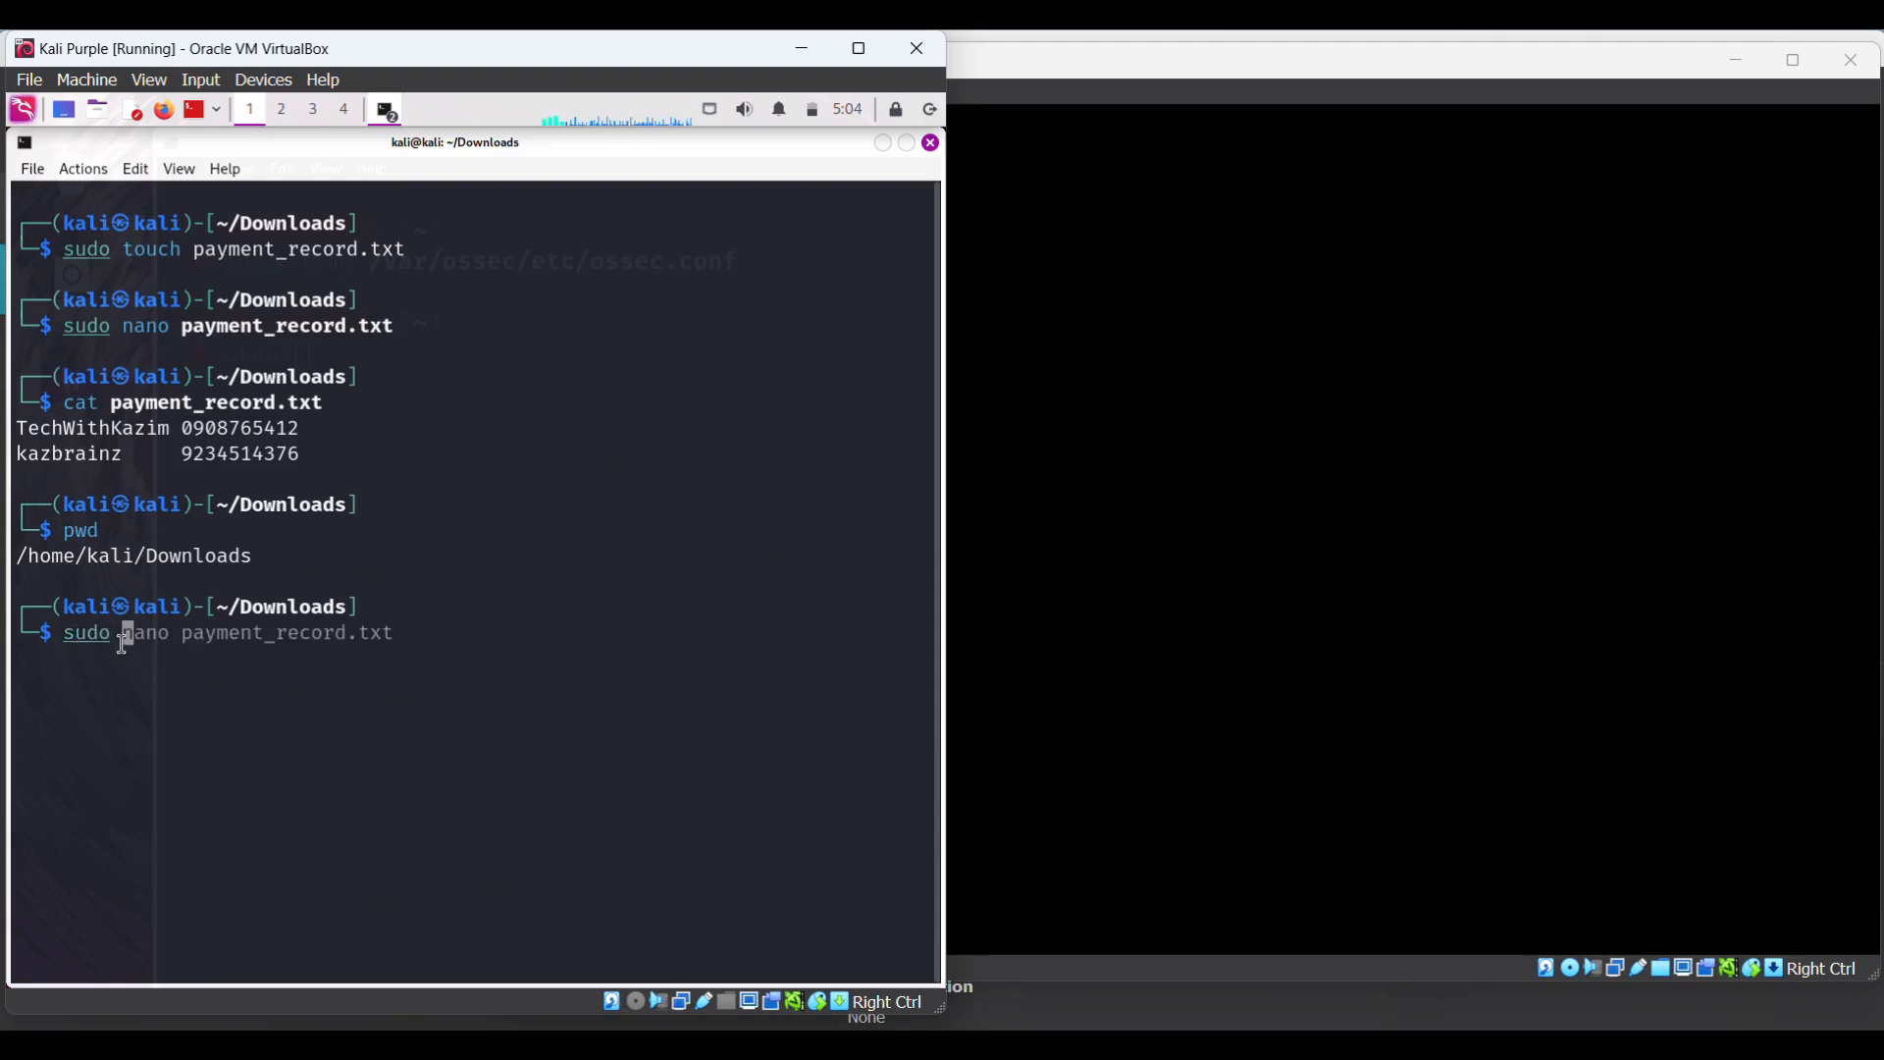
{"action": "type", "text": "/var/"}
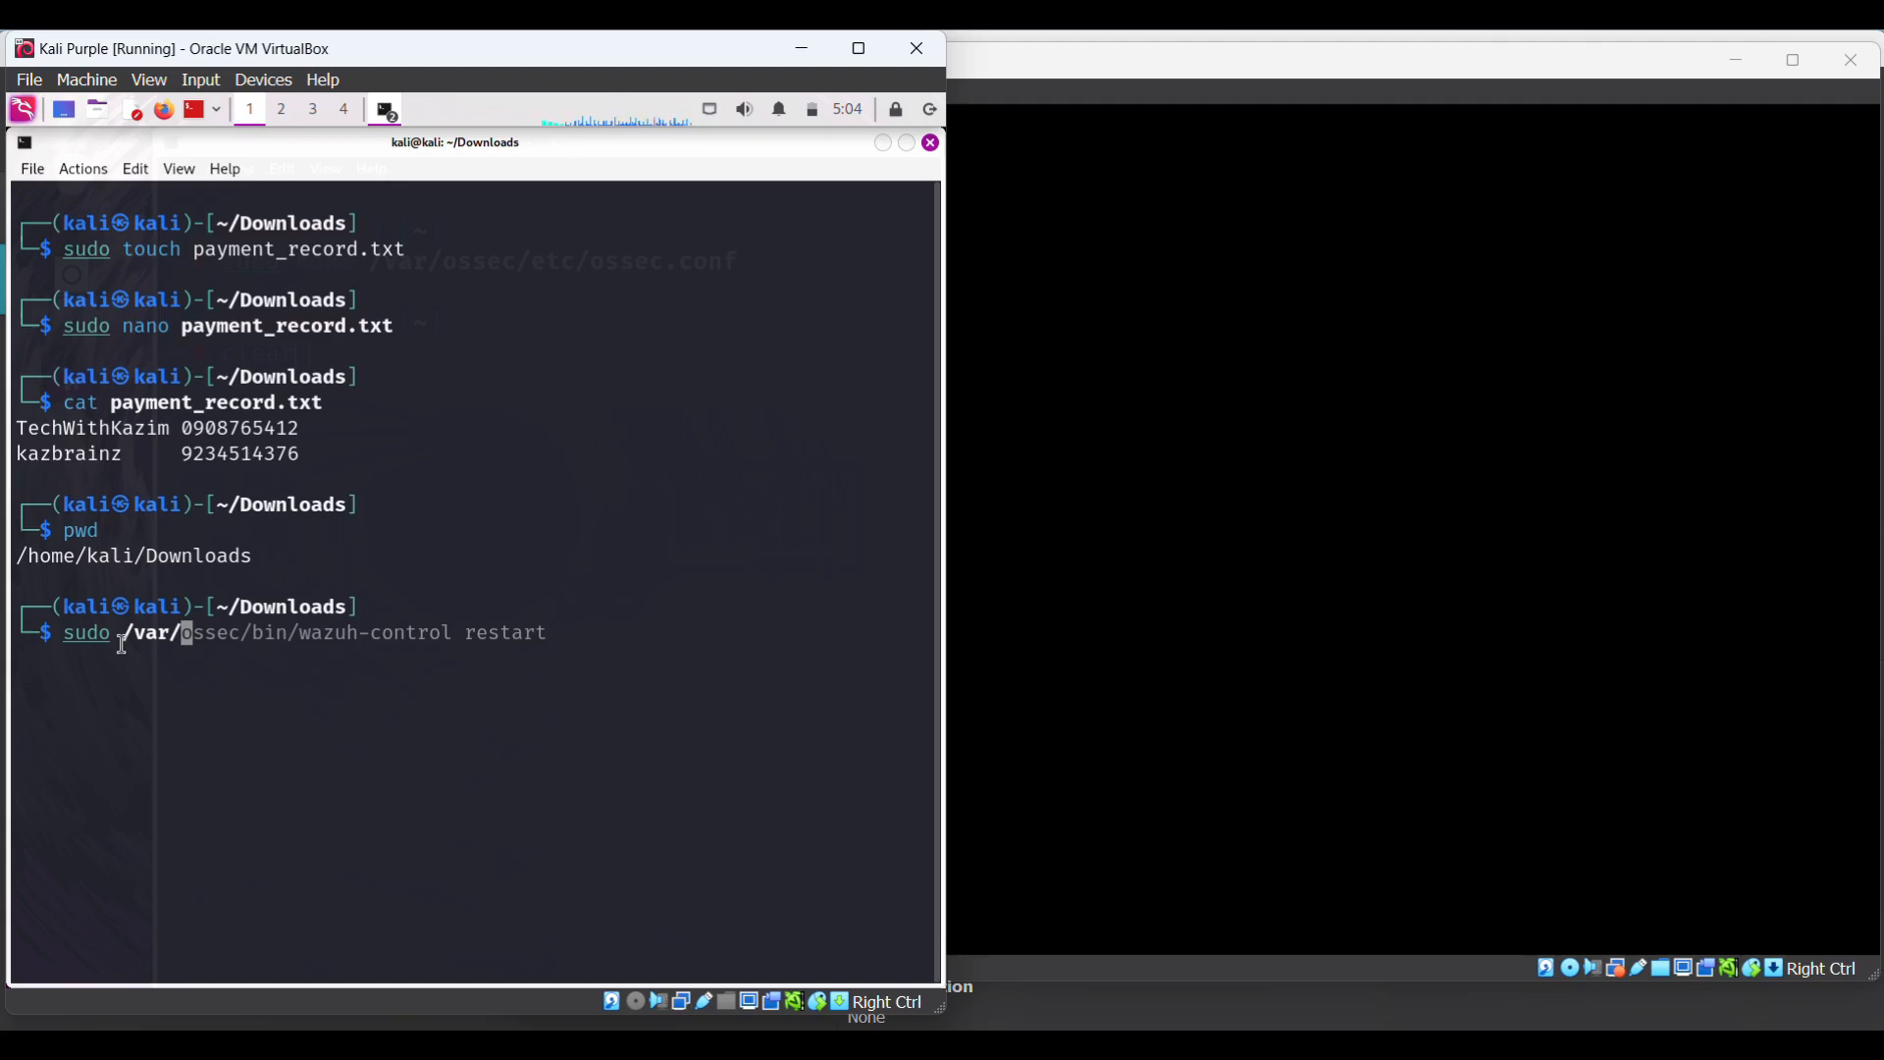
{"action": "type", "text": "ossec"}
{"action": "key", "text": "Right"}
{"action": "key", "text": "Return"}
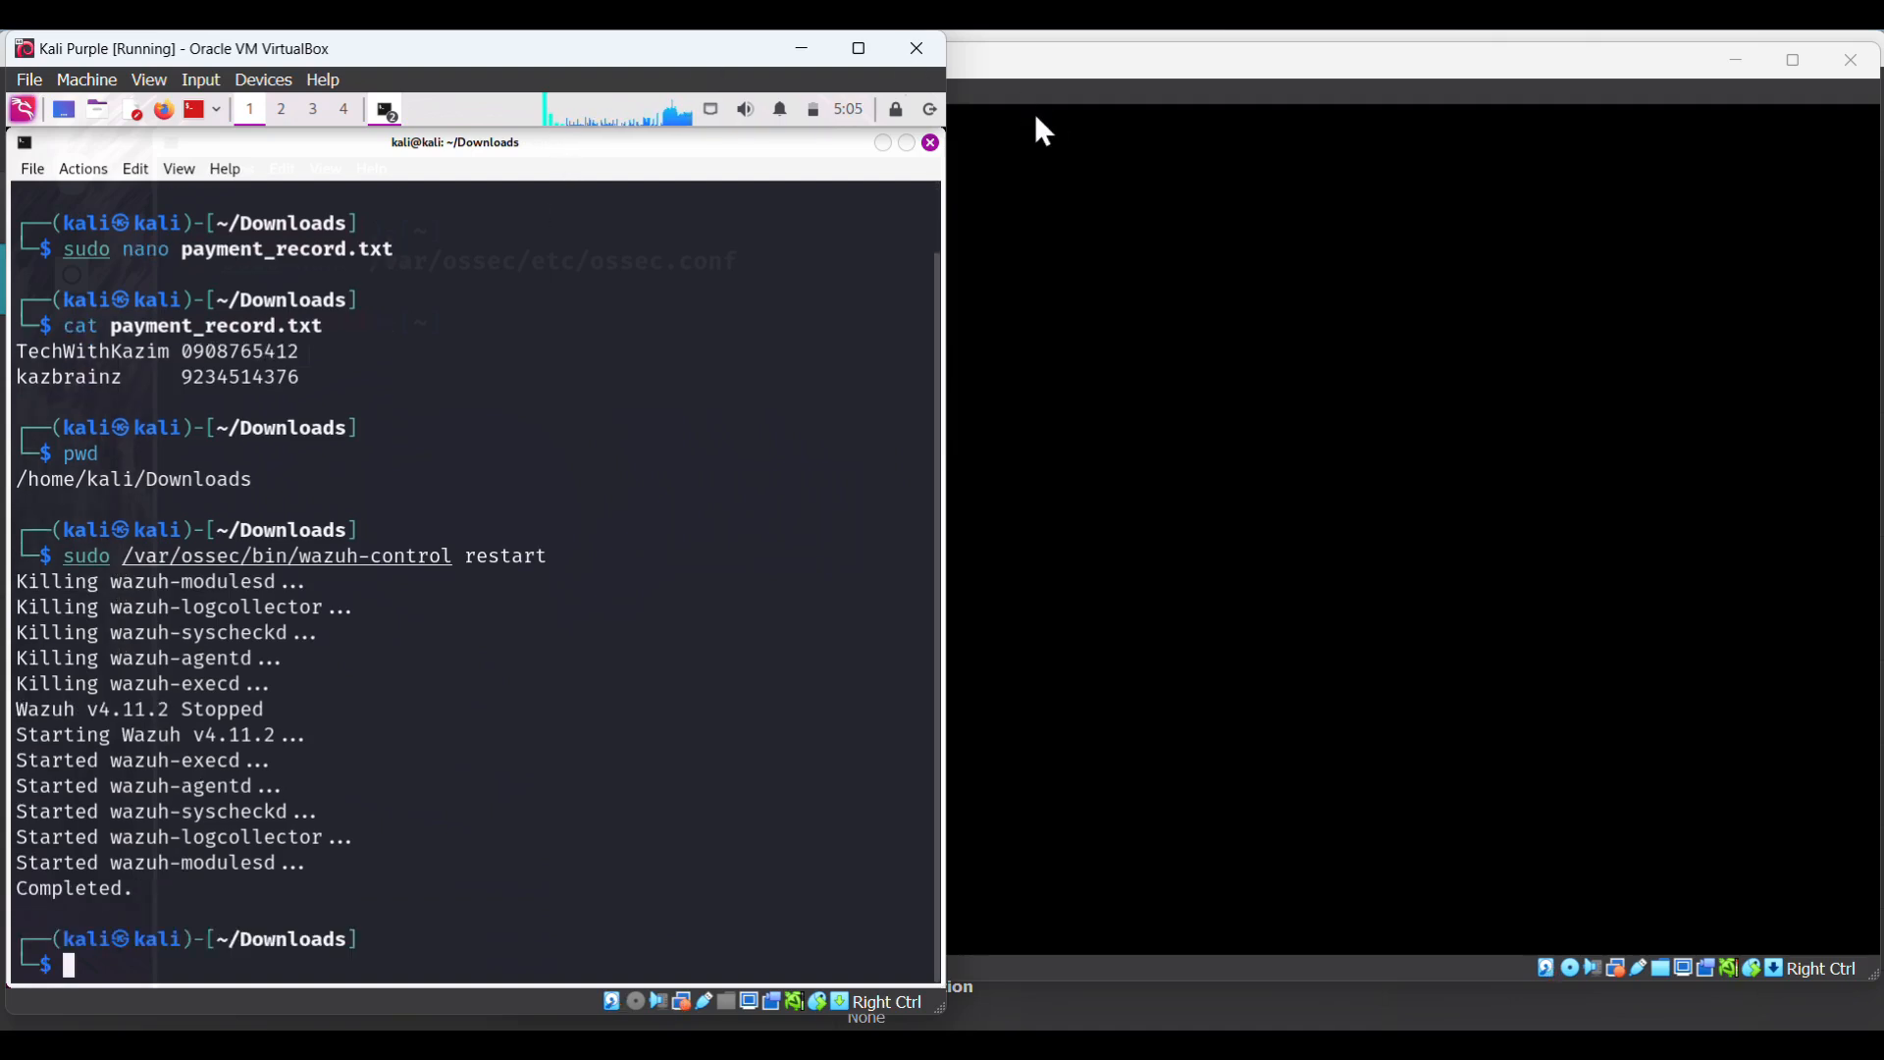
- Unlock the Ubuntu VM by entering the user password at its lock screen
{"action": "left_click", "coordinate": [1175, 364]}
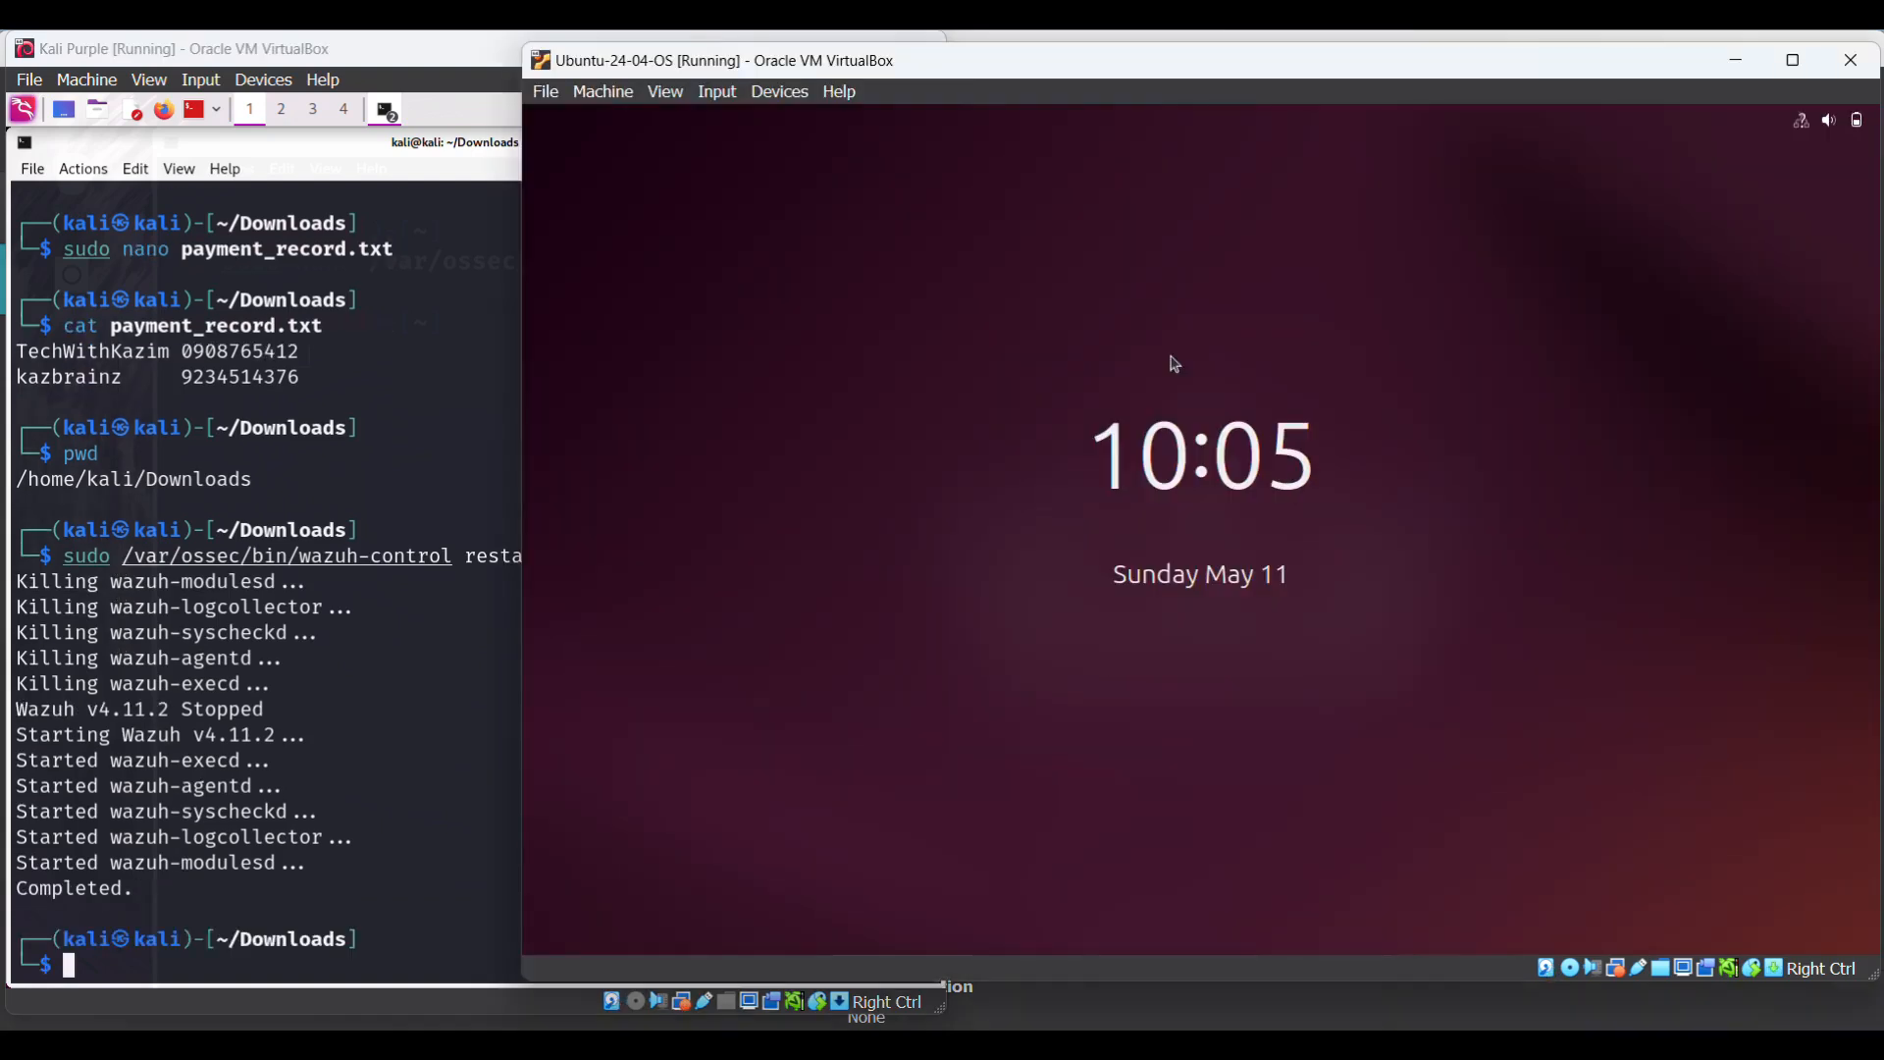
{"action": "left_click", "coordinate": [1195, 545]}
{"action": "type", "text": "ubuntu"}
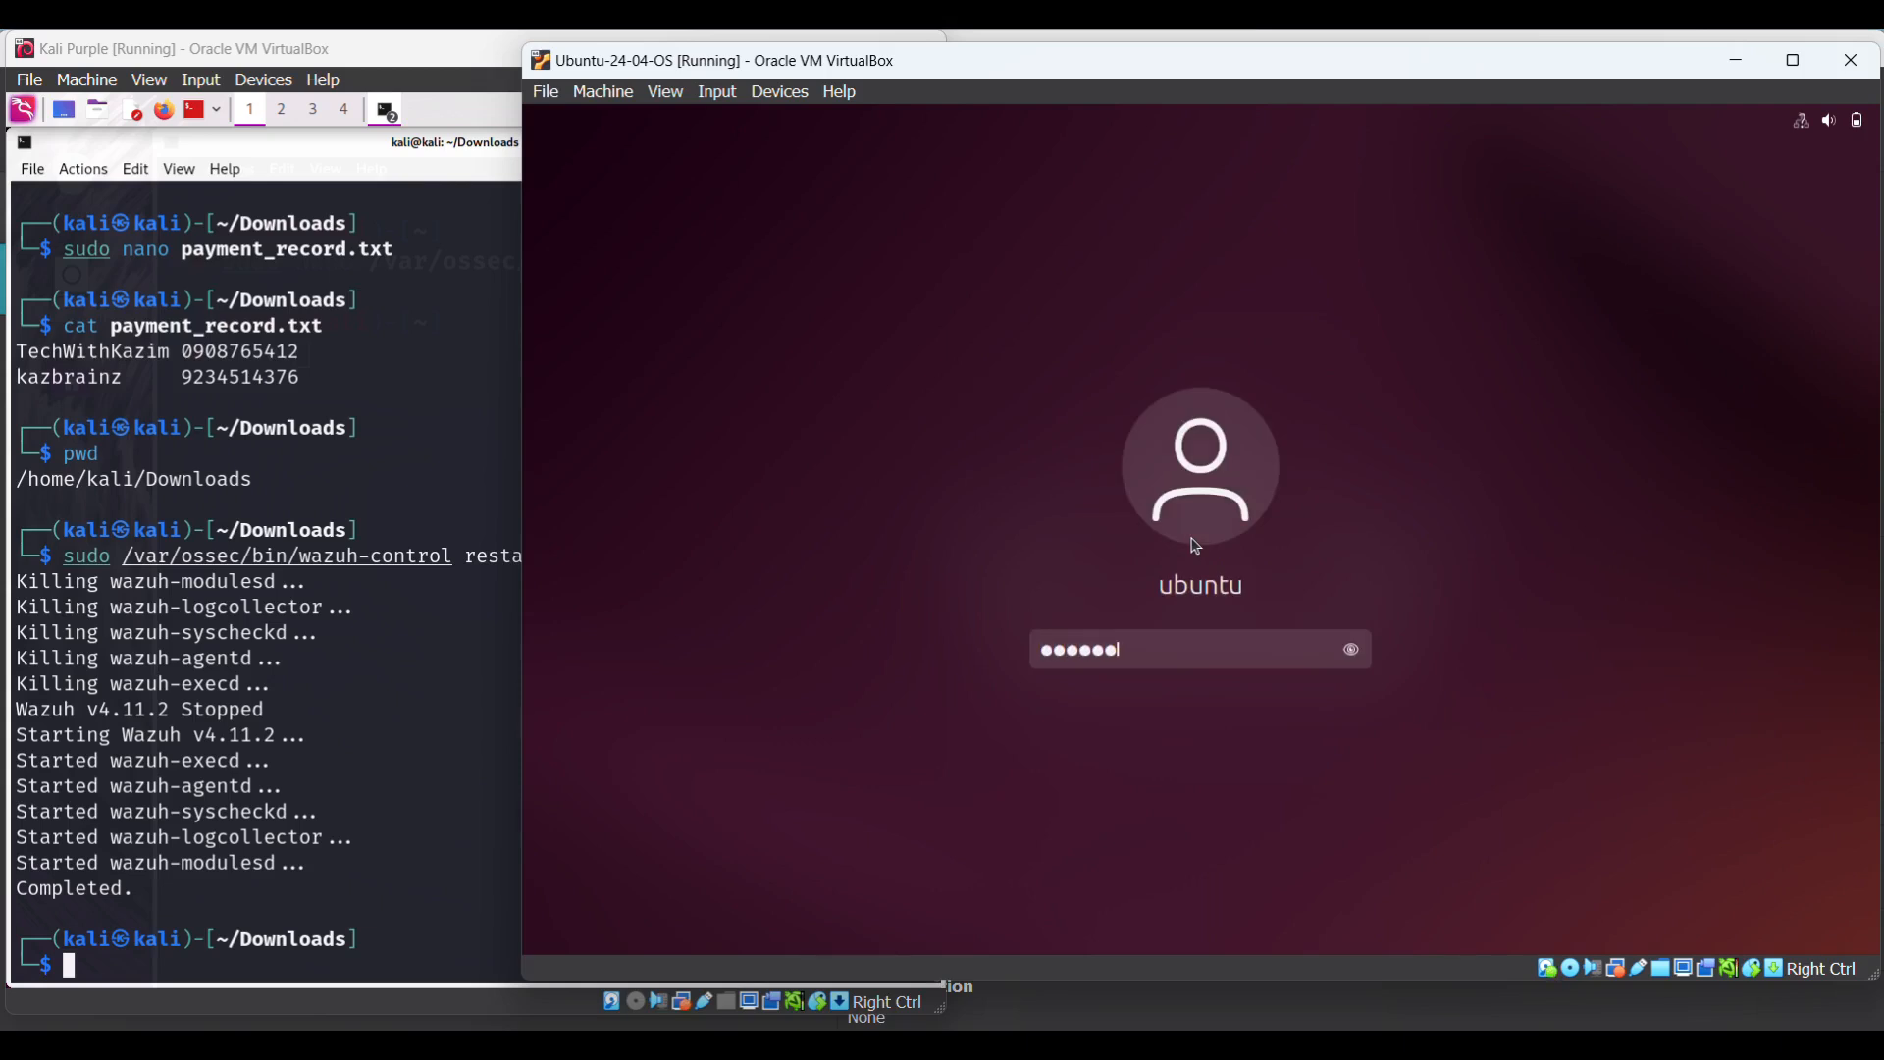
{"action": "key", "text": "Return"}
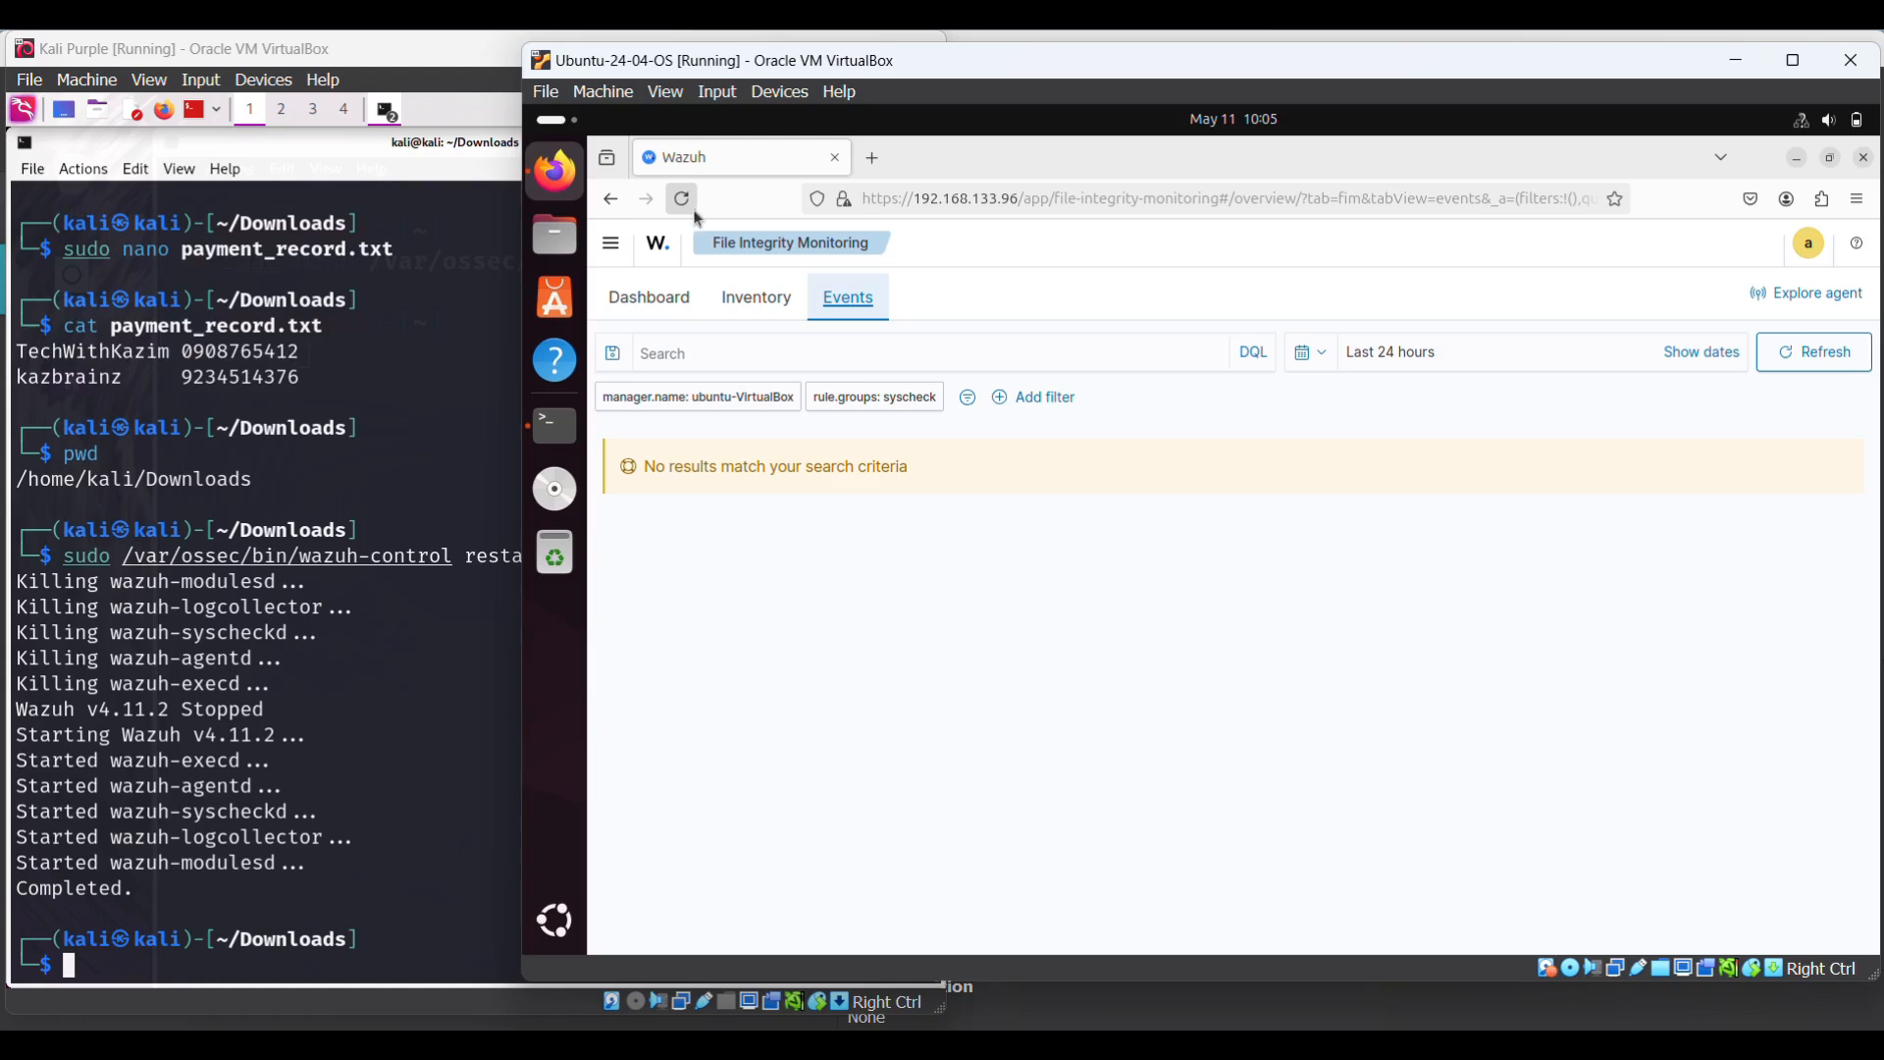
- Reload Wazuh FIM and check its Inventory and Dashboard views, which still show no results
{"action": "left_click", "coordinate": [692, 202]}
{"action": "left_click", "coordinate": [682, 202]}
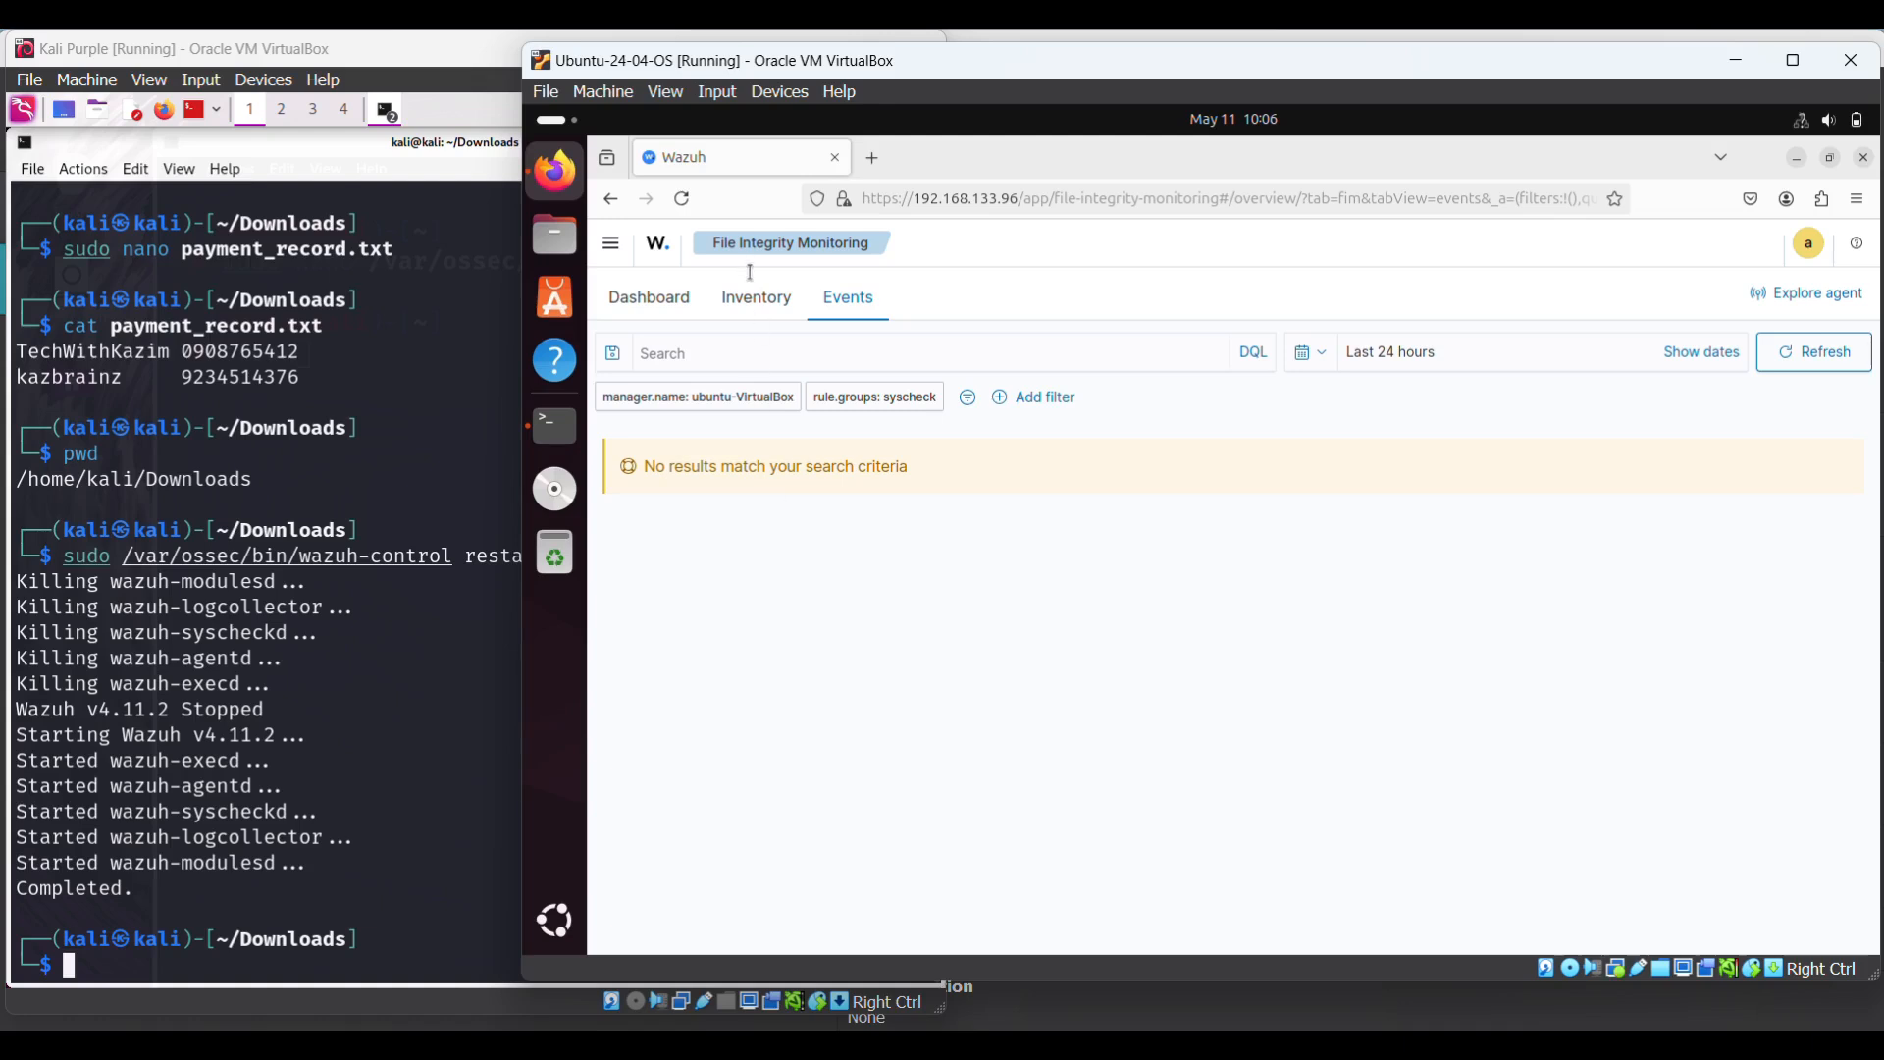
{"action": "left_click", "coordinate": [756, 307]}
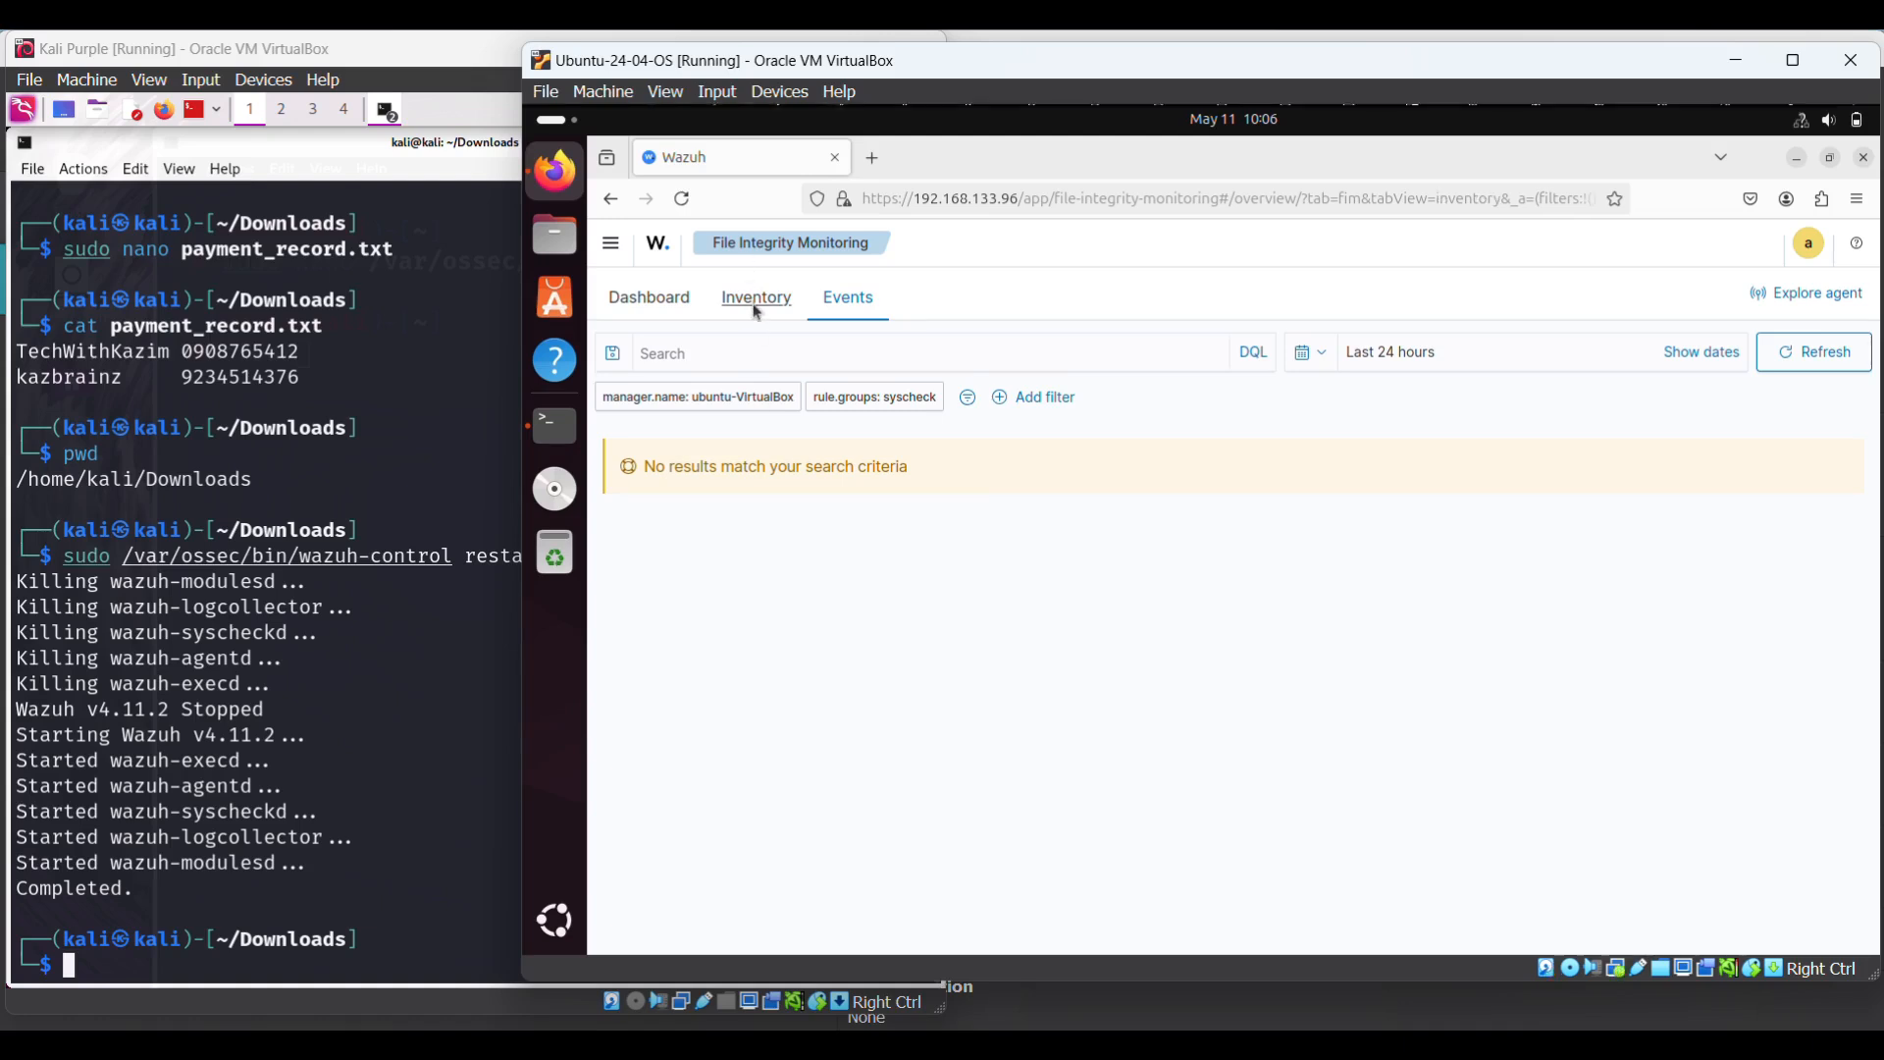
{"action": "left_click", "coordinate": [640, 305]}
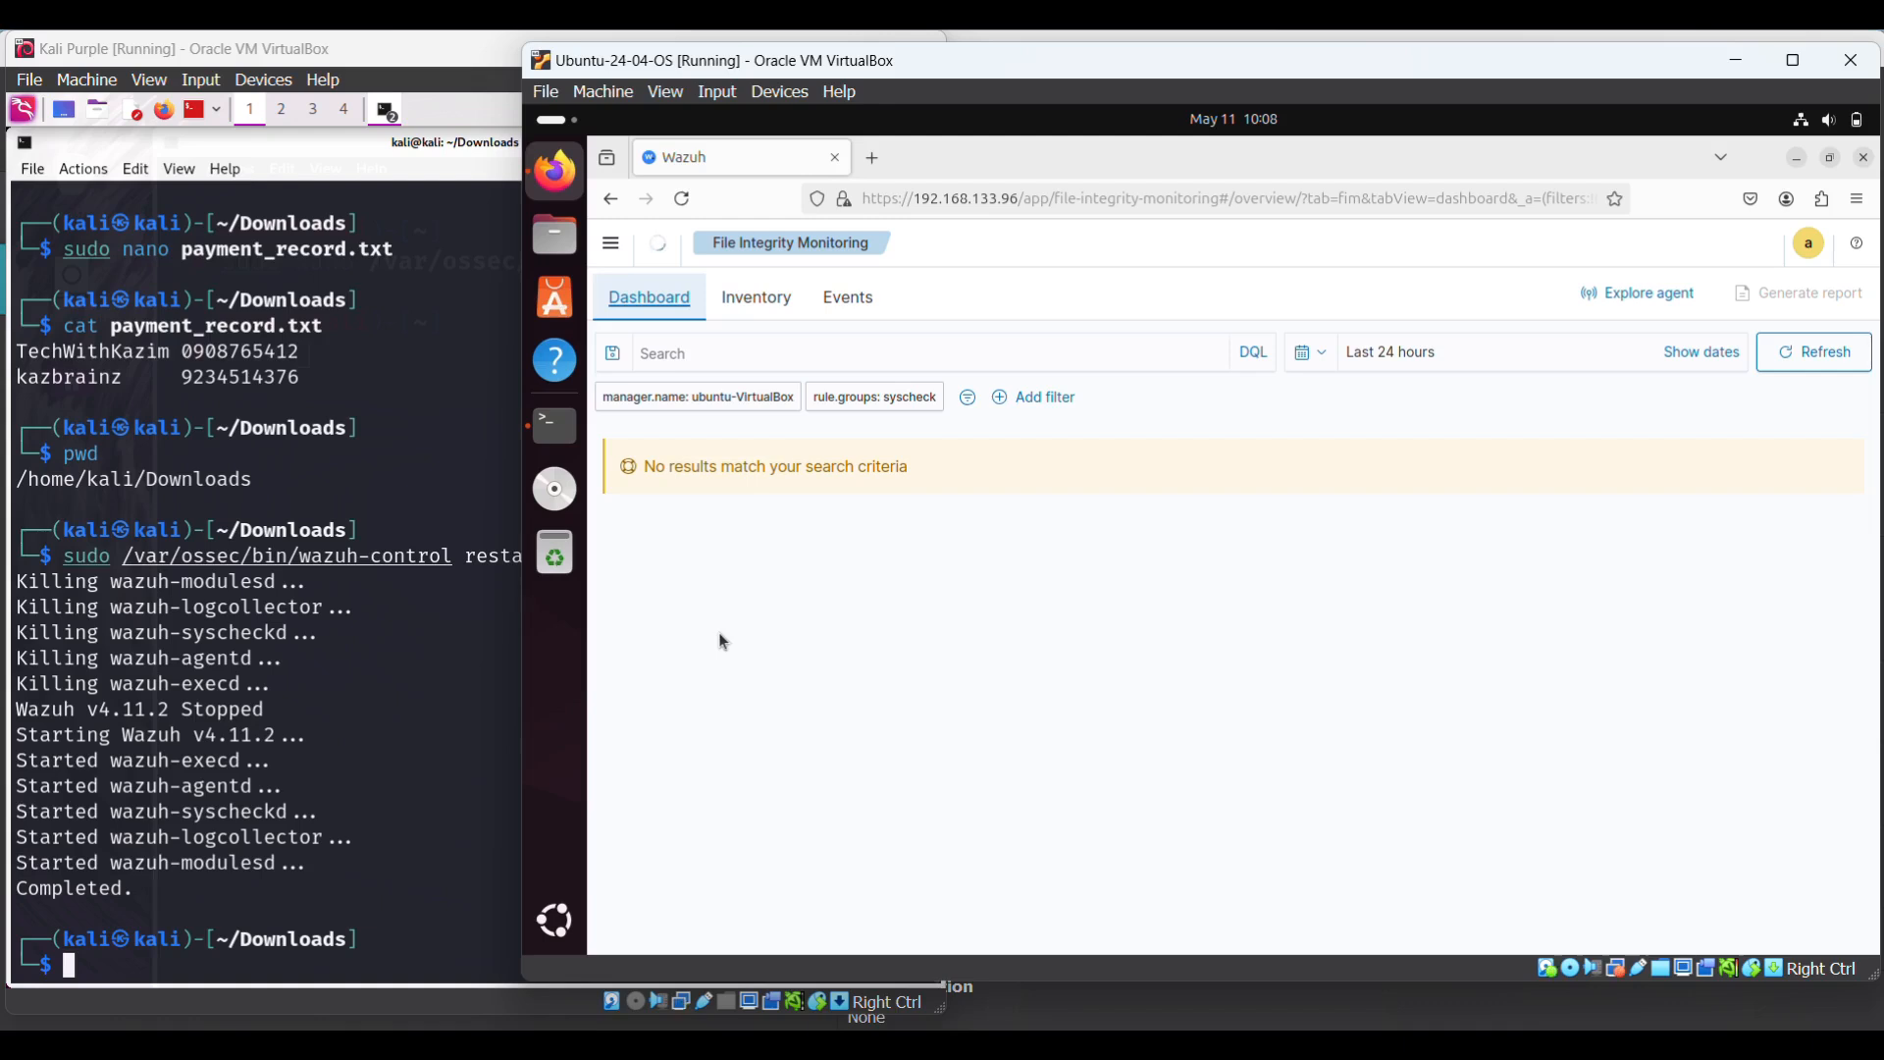
{"action": "left_click", "coordinate": [428, 671]}
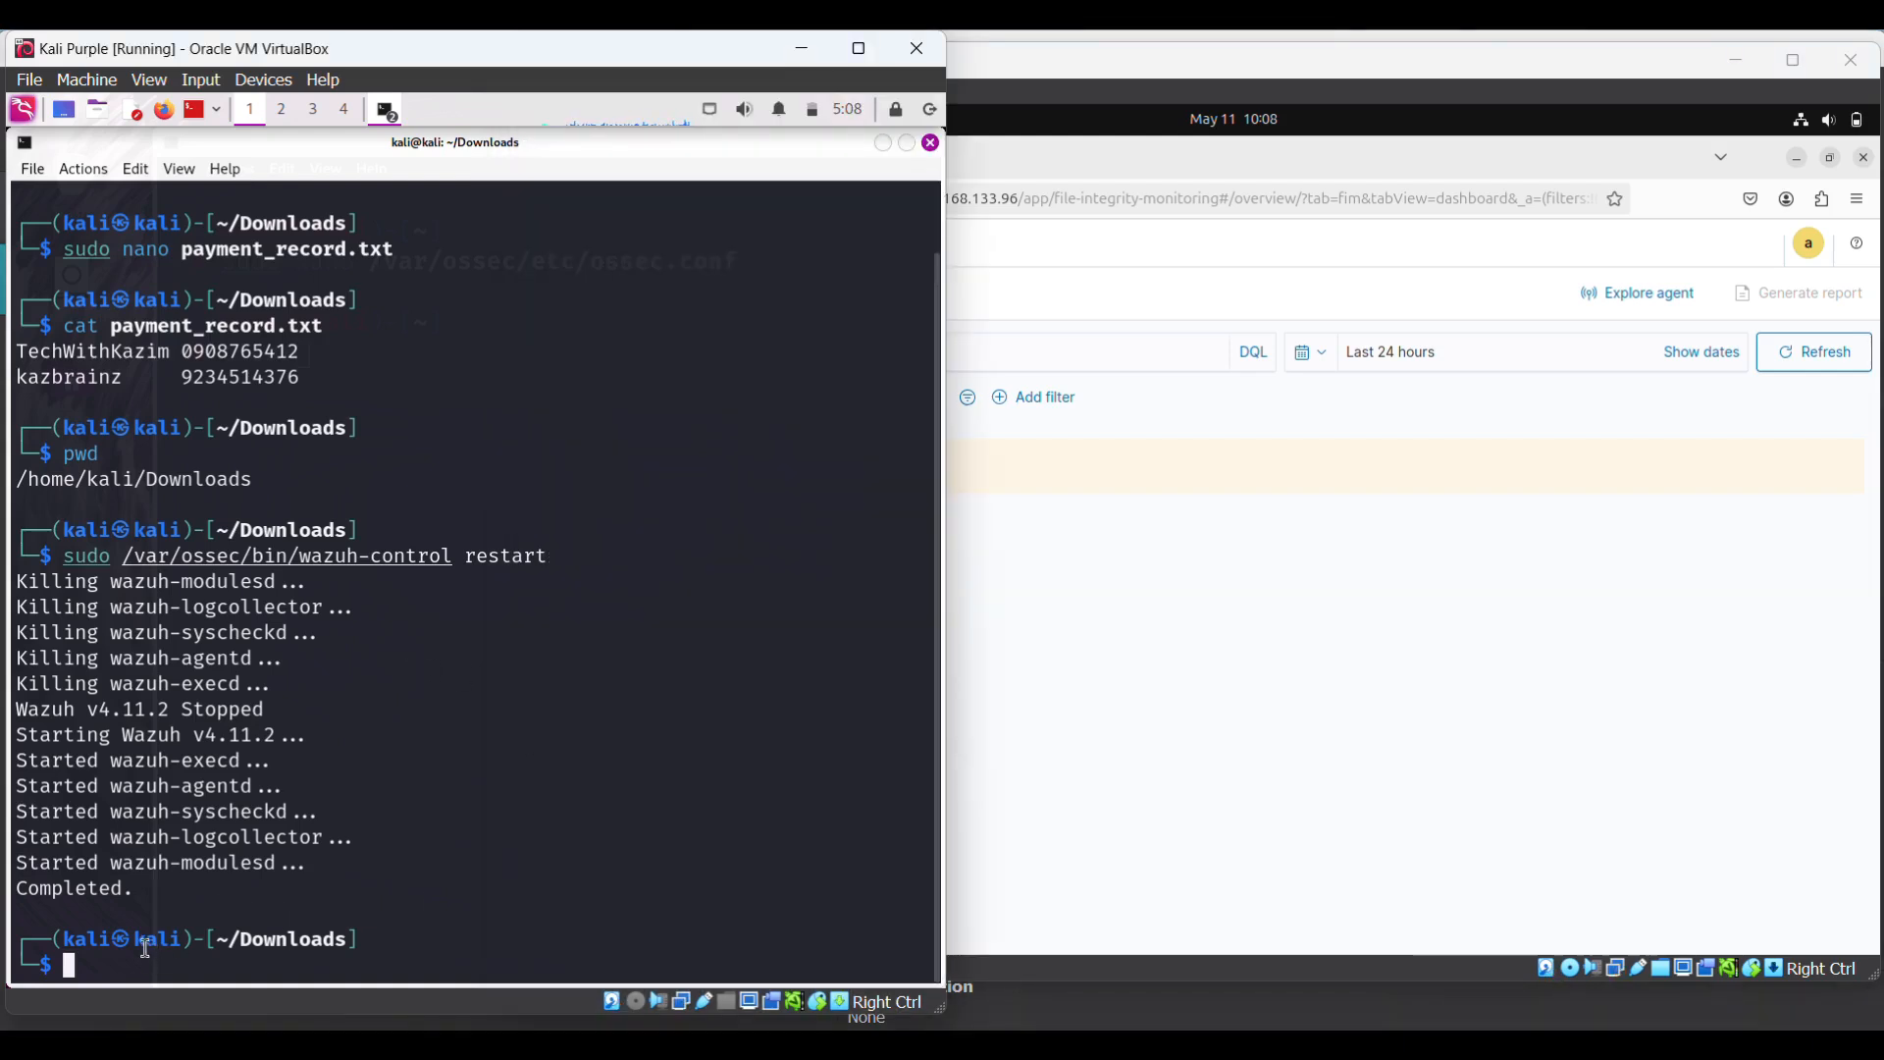
- Reopen payment_record.txt in nano with sudo and change the second record's number
{"action": "type", "text": "pwd"}
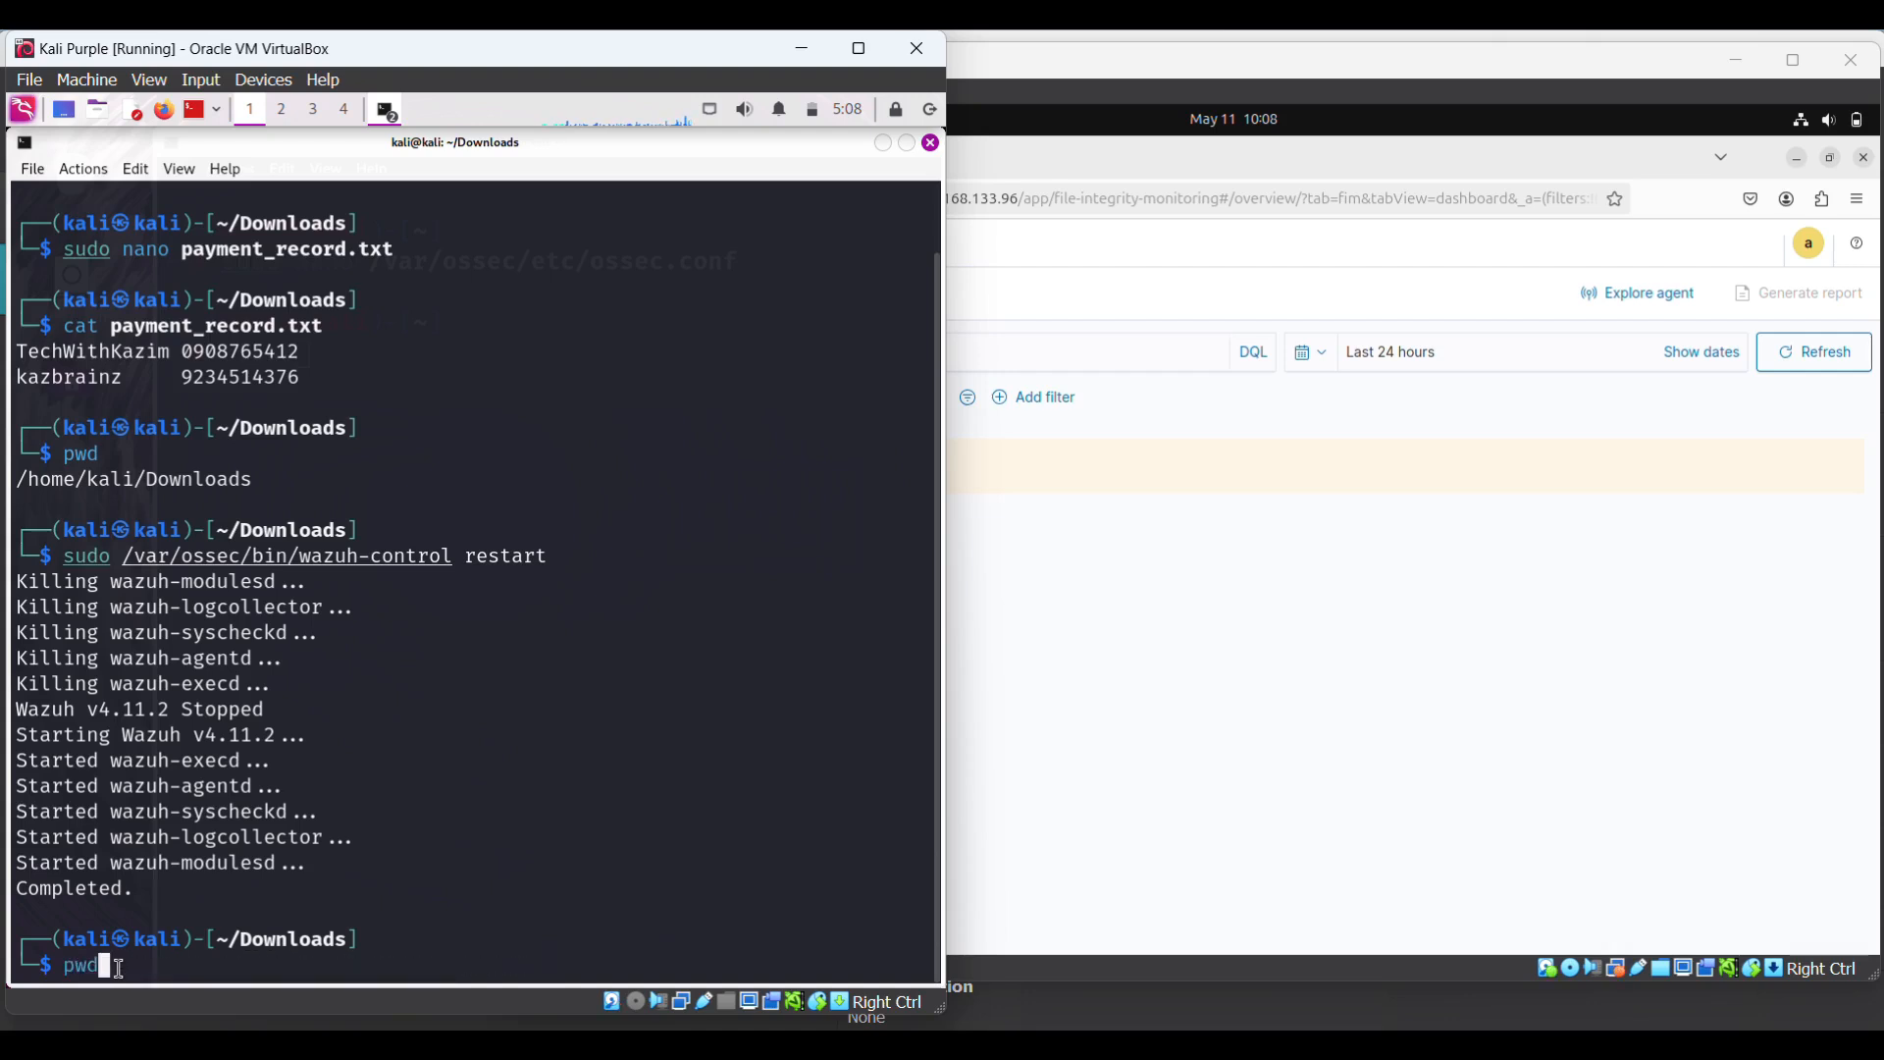
{"action": "key", "text": "Up"}
{"action": "key", "text": "Up"}
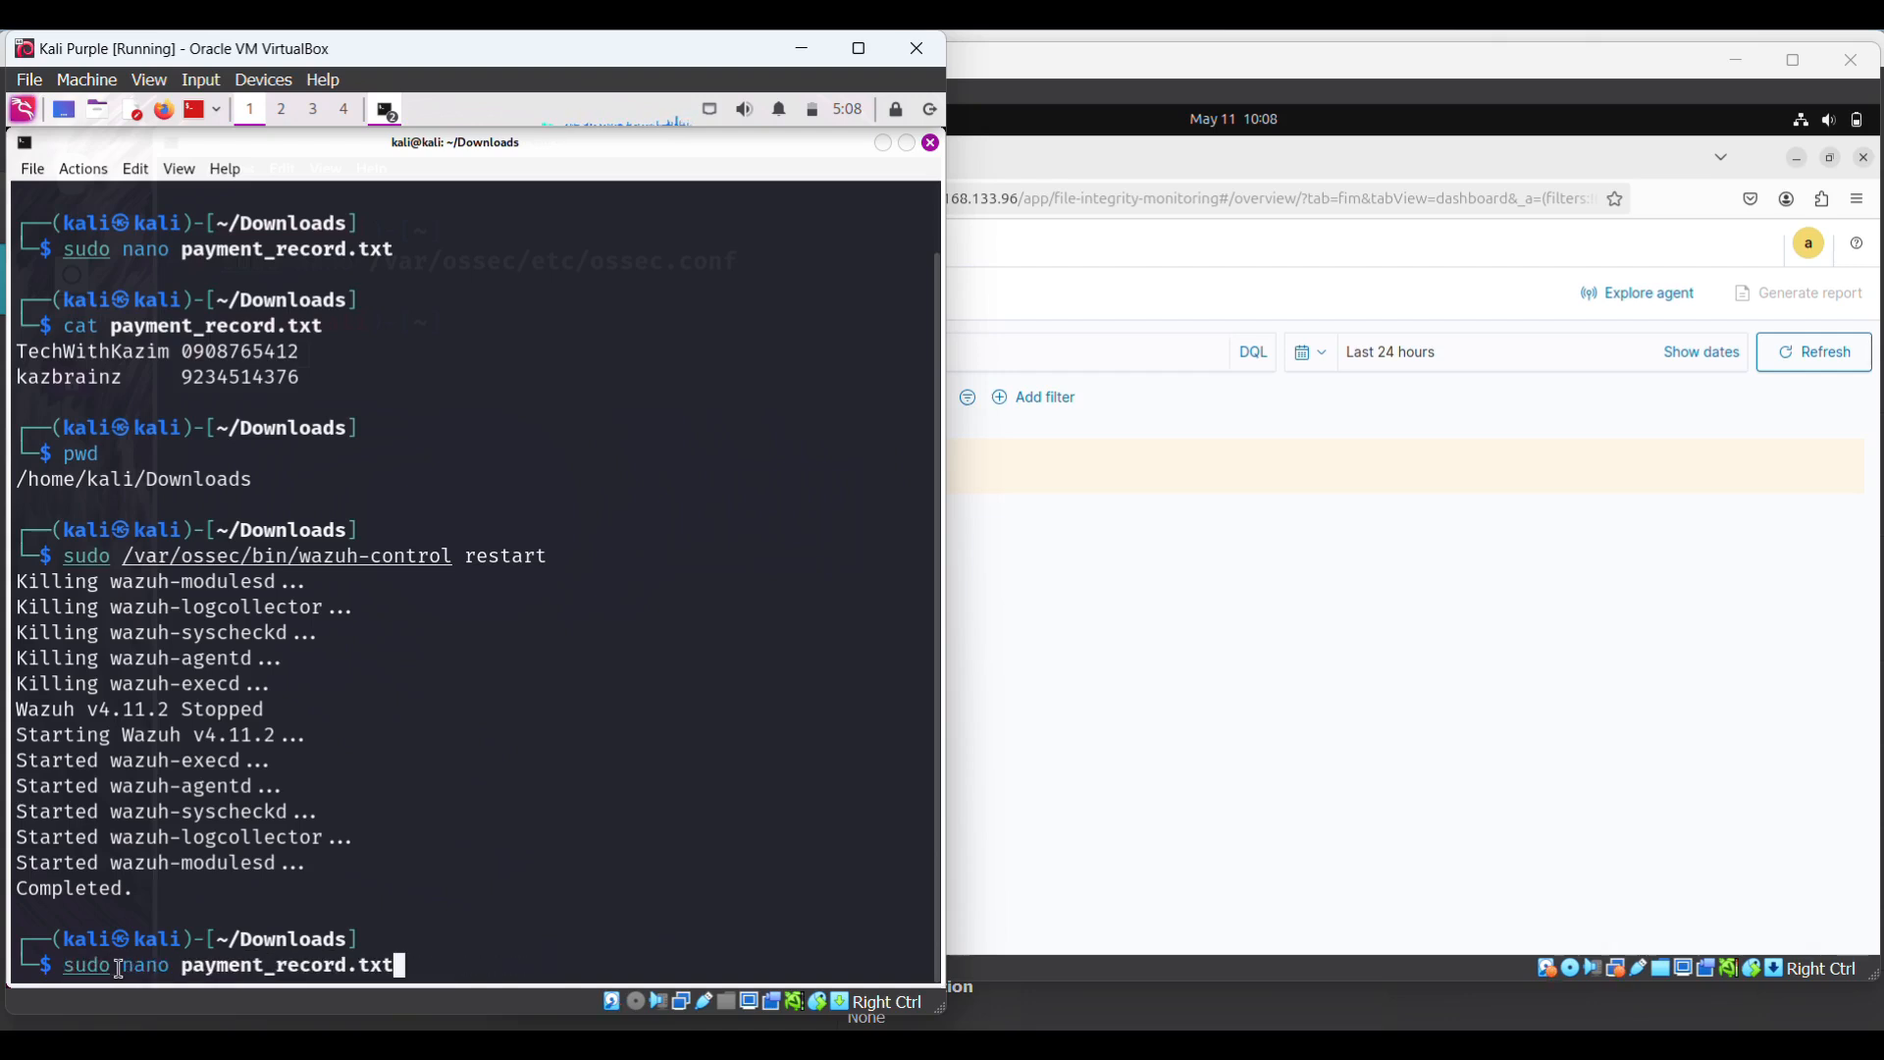
{"action": "key", "text": "Return"}
{"action": "key", "text": "Down"}
{"action": "key", "text": "Down"}
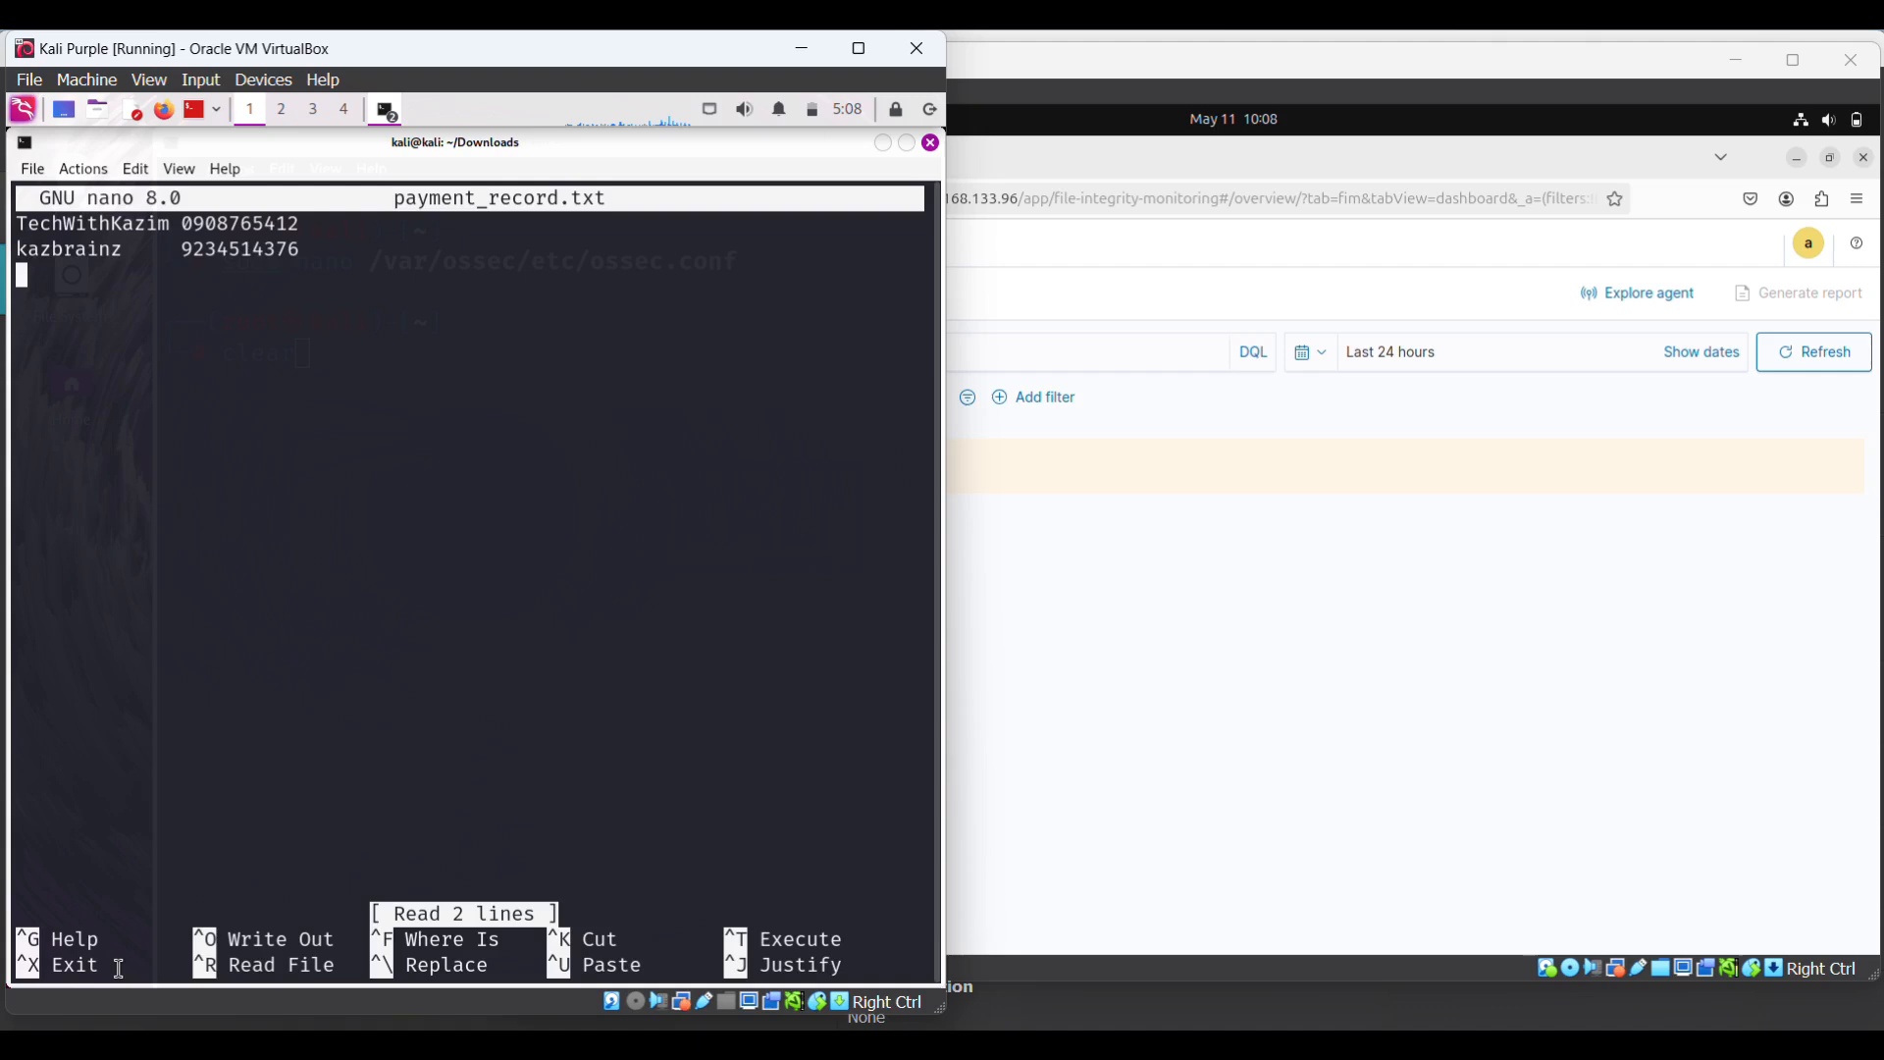
{"action": "key", "text": "Up"}
{"action": "key", "text": "Right"}
{"action": "key", "text": "Right"}
{"action": "key", "text": "Right"}
{"action": "key", "text": "Right"}
{"action": "key", "text": "Right"}
{"action": "key", "text": "Right"}
{"action": "key", "text": "Right"}
{"action": "key", "text": "Right"}
{"action": "key", "text": "Right"}
{"action": "key", "text": "Right"}
{"action": "key", "text": "Right"}
{"action": "key", "text": "Right"}
{"action": "key", "text": "Right"}
{"action": "key", "text": "Right"}
{"action": "key", "text": "Right"}
{"action": "key", "text": "Right"}
{"action": "key", "text": "Right"}
{"action": "key", "text": "Right"}
{"action": "key", "text": "Right"}
{"action": "key", "text": "Right"}
{"action": "key", "text": "BackSpace"}
{"action": "key", "text": "BackSpace"}
{"action": "type", "text": "223"}
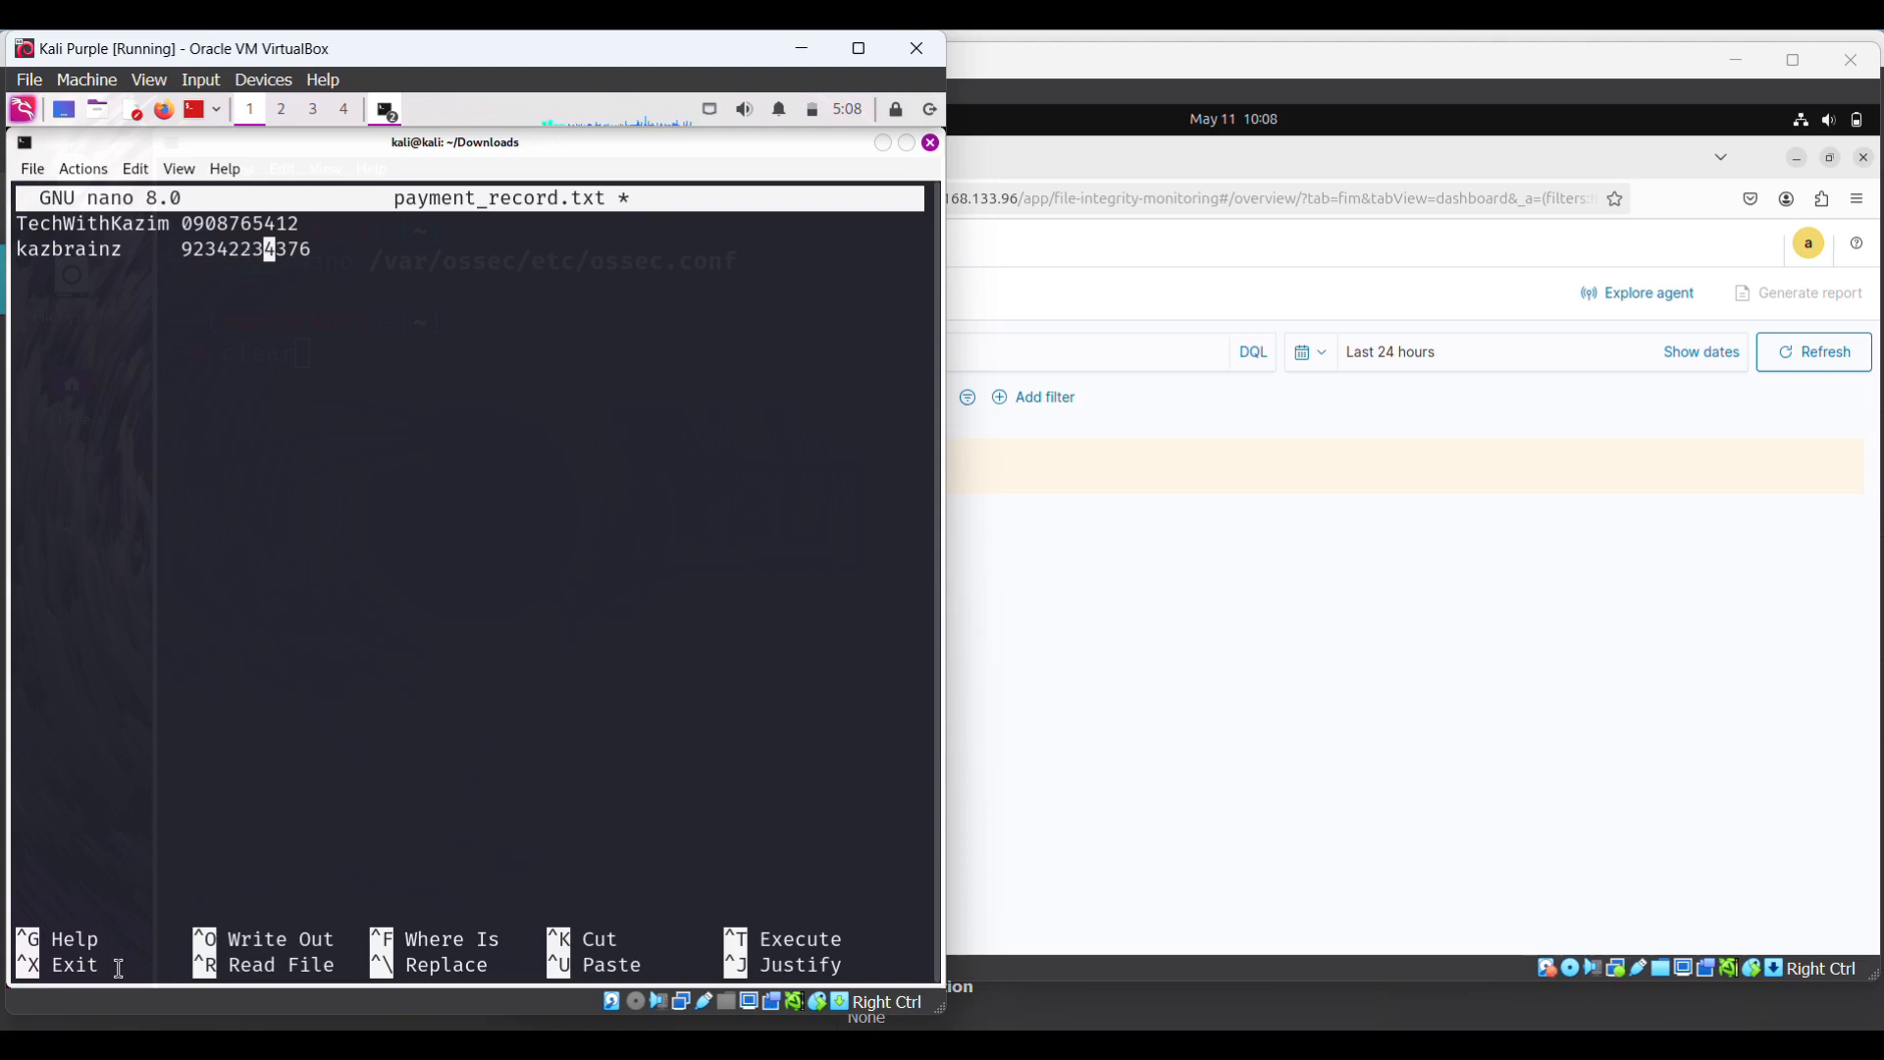
{"action": "key", "text": "BackSpace"}
- Change the first record's number, replacing its leading digits and trimming extra ones
{"action": "key", "text": "Up"}
{"action": "key", "text": "Right"}
{"action": "key", "text": "Right"}
{"action": "key", "text": "Right"}
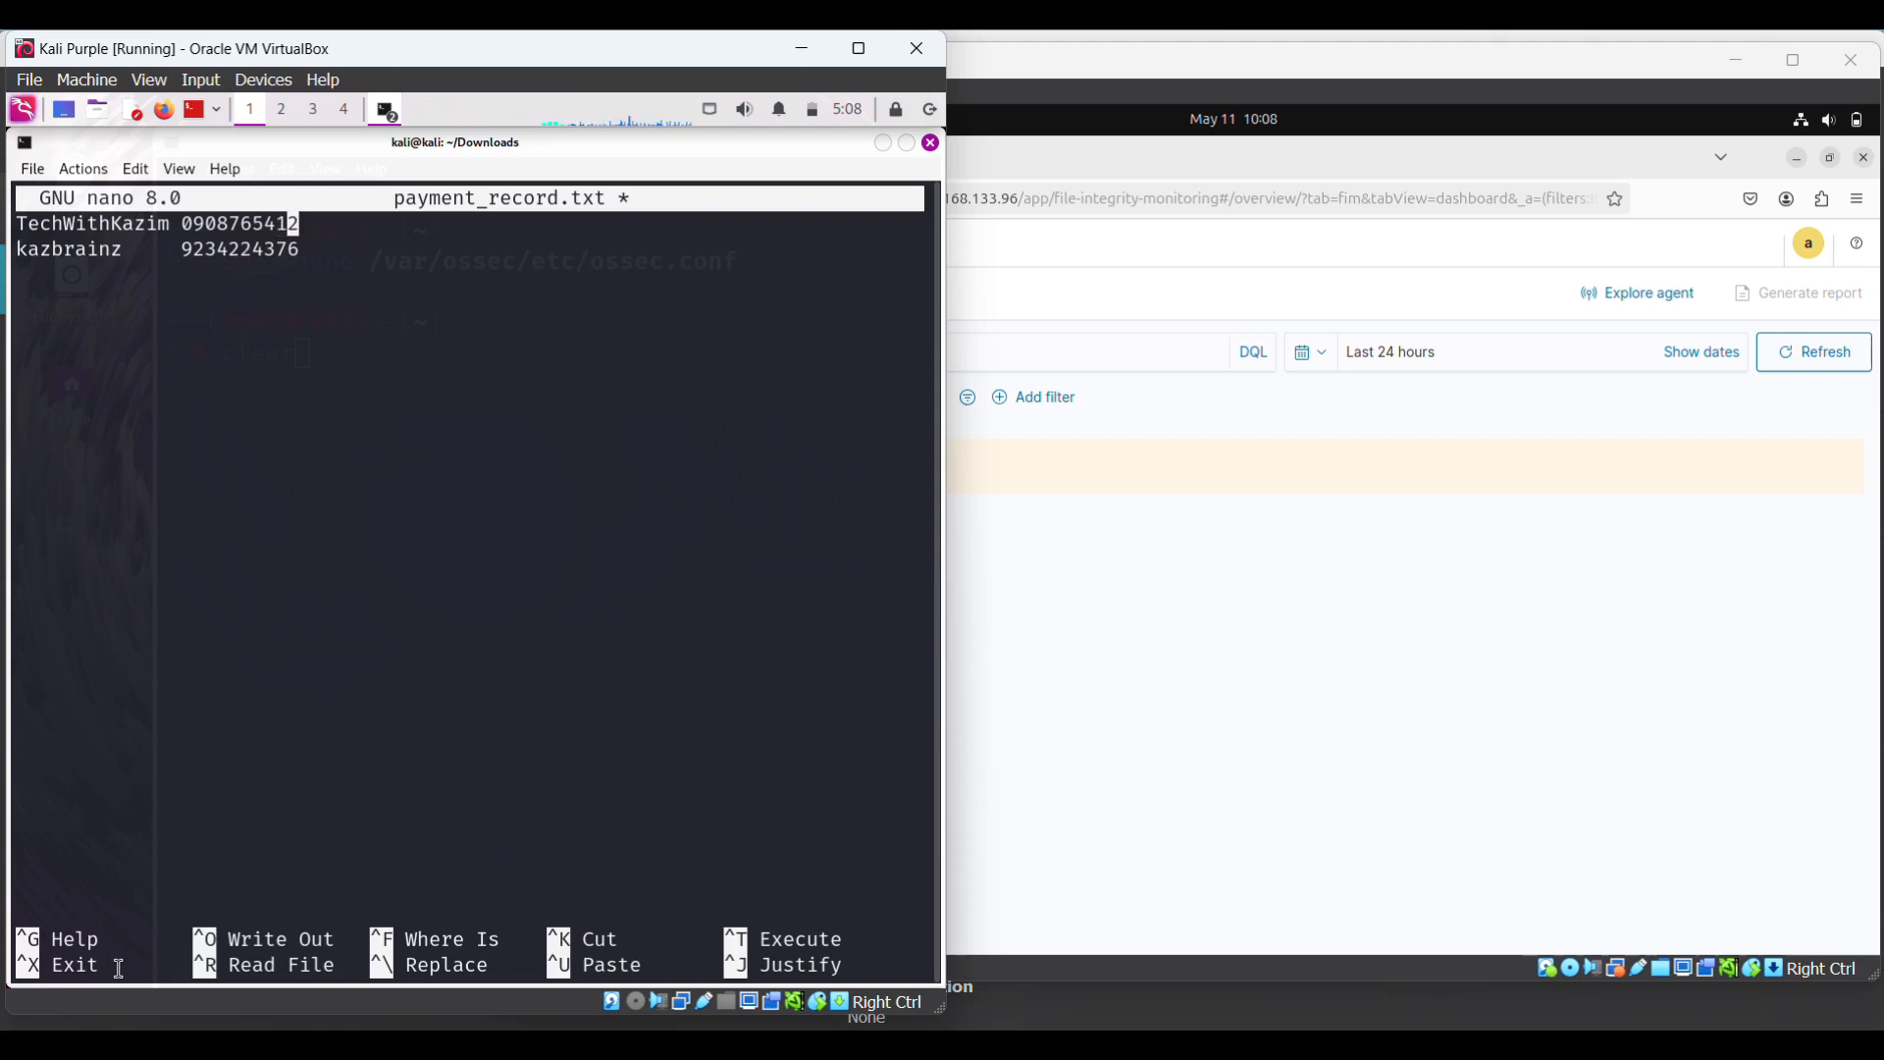
{"action": "key", "text": "Left"}
{"action": "key", "text": "Left"}
{"action": "key", "text": "Left"}
{"action": "key", "text": "Left"}
{"action": "key", "text": "Left"}
{"action": "key", "text": "Left"}
{"action": "key", "text": "BackSpace"}
{"action": "key", "text": "BackSpace"}
{"action": "key", "text": "BackSpace"}
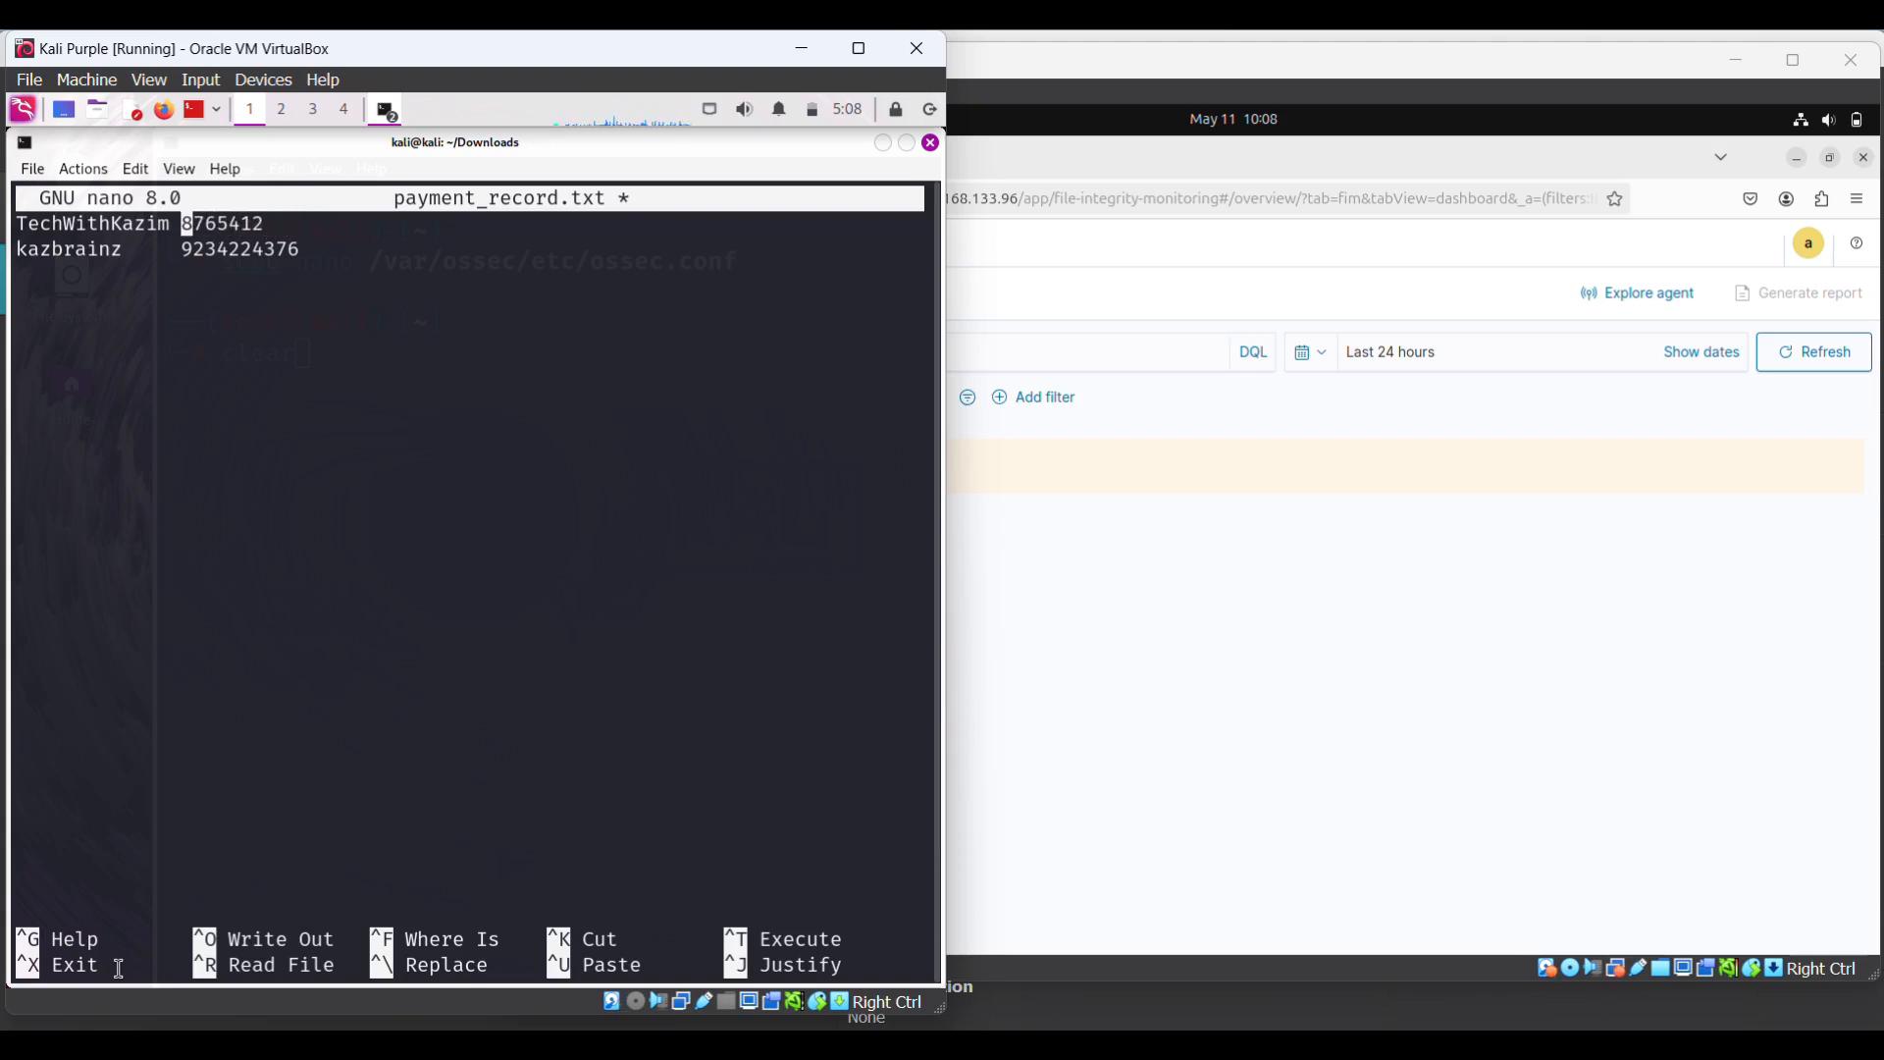
{"action": "type", "text": "435"}
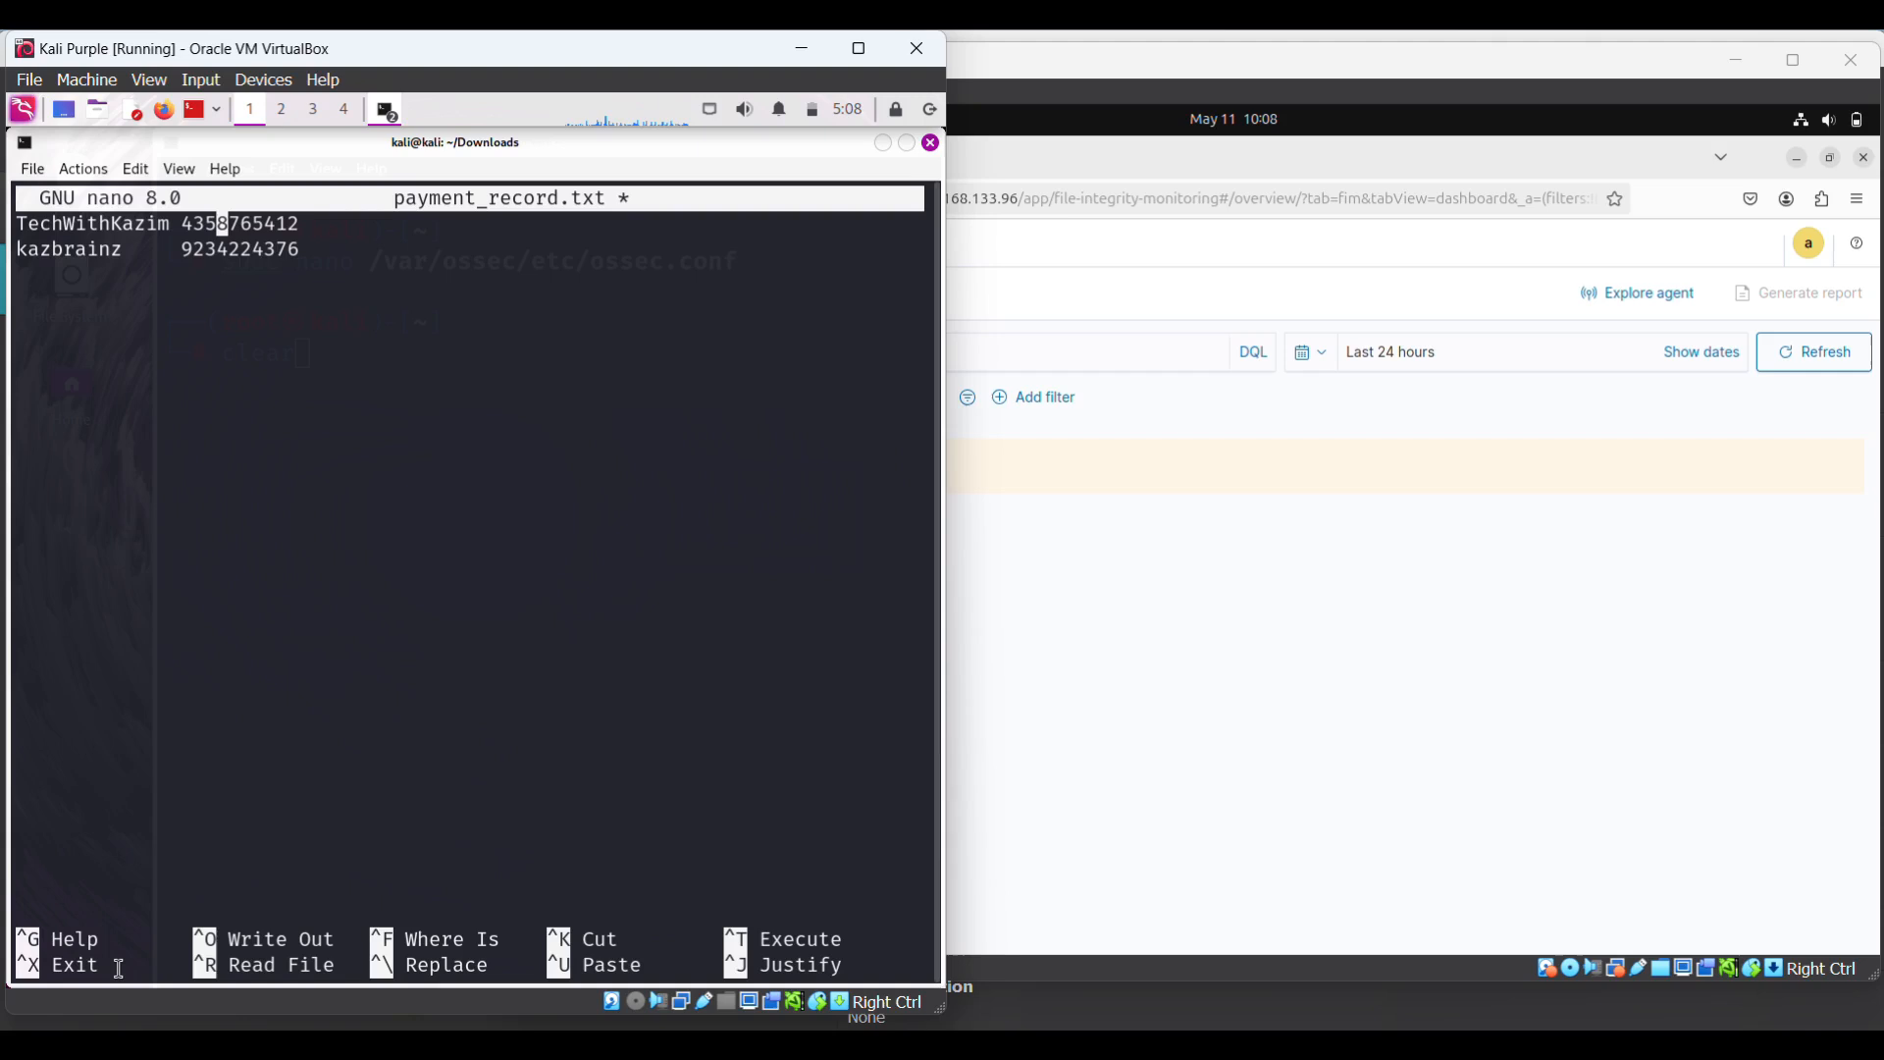
{"action": "type", "text": "66577"}
{"action": "key", "text": "Right"}
{"action": "key", "text": "Right"}
{"action": "key", "text": "Right"}
{"action": "key", "text": "Right"}
{"action": "key", "text": "Right"}
{"action": "key", "text": "Right"}
{"action": "key", "text": "Right"}
{"action": "key", "text": "BackSpace"}
{"action": "key", "text": "BackSpace"}
{"action": "key", "text": "BackSpace"}
{"action": "key", "text": "BackSpace"}
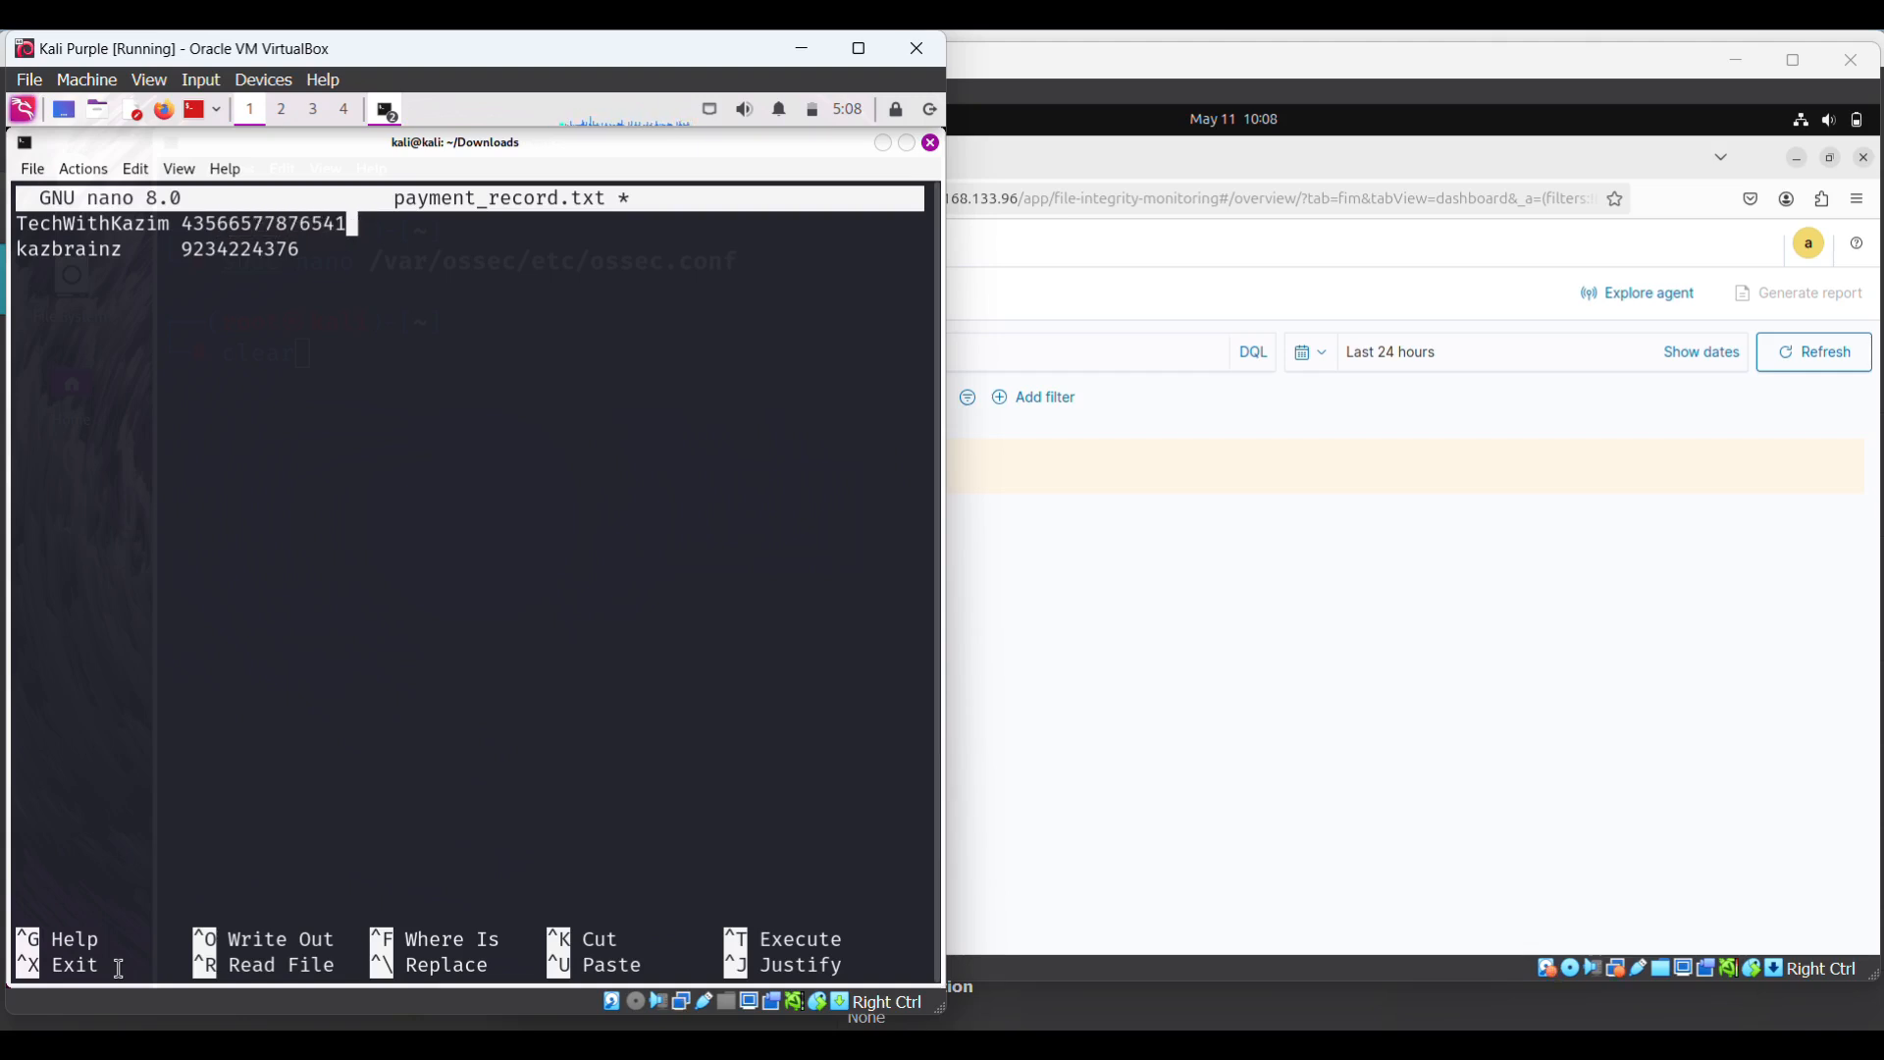
{"action": "key", "text": "BackSpace"}
- Add a third name-and-number entry on line three and save payment_record.txt
{"action": "key", "text": "Down"}
{"action": "key", "text": "Down"}
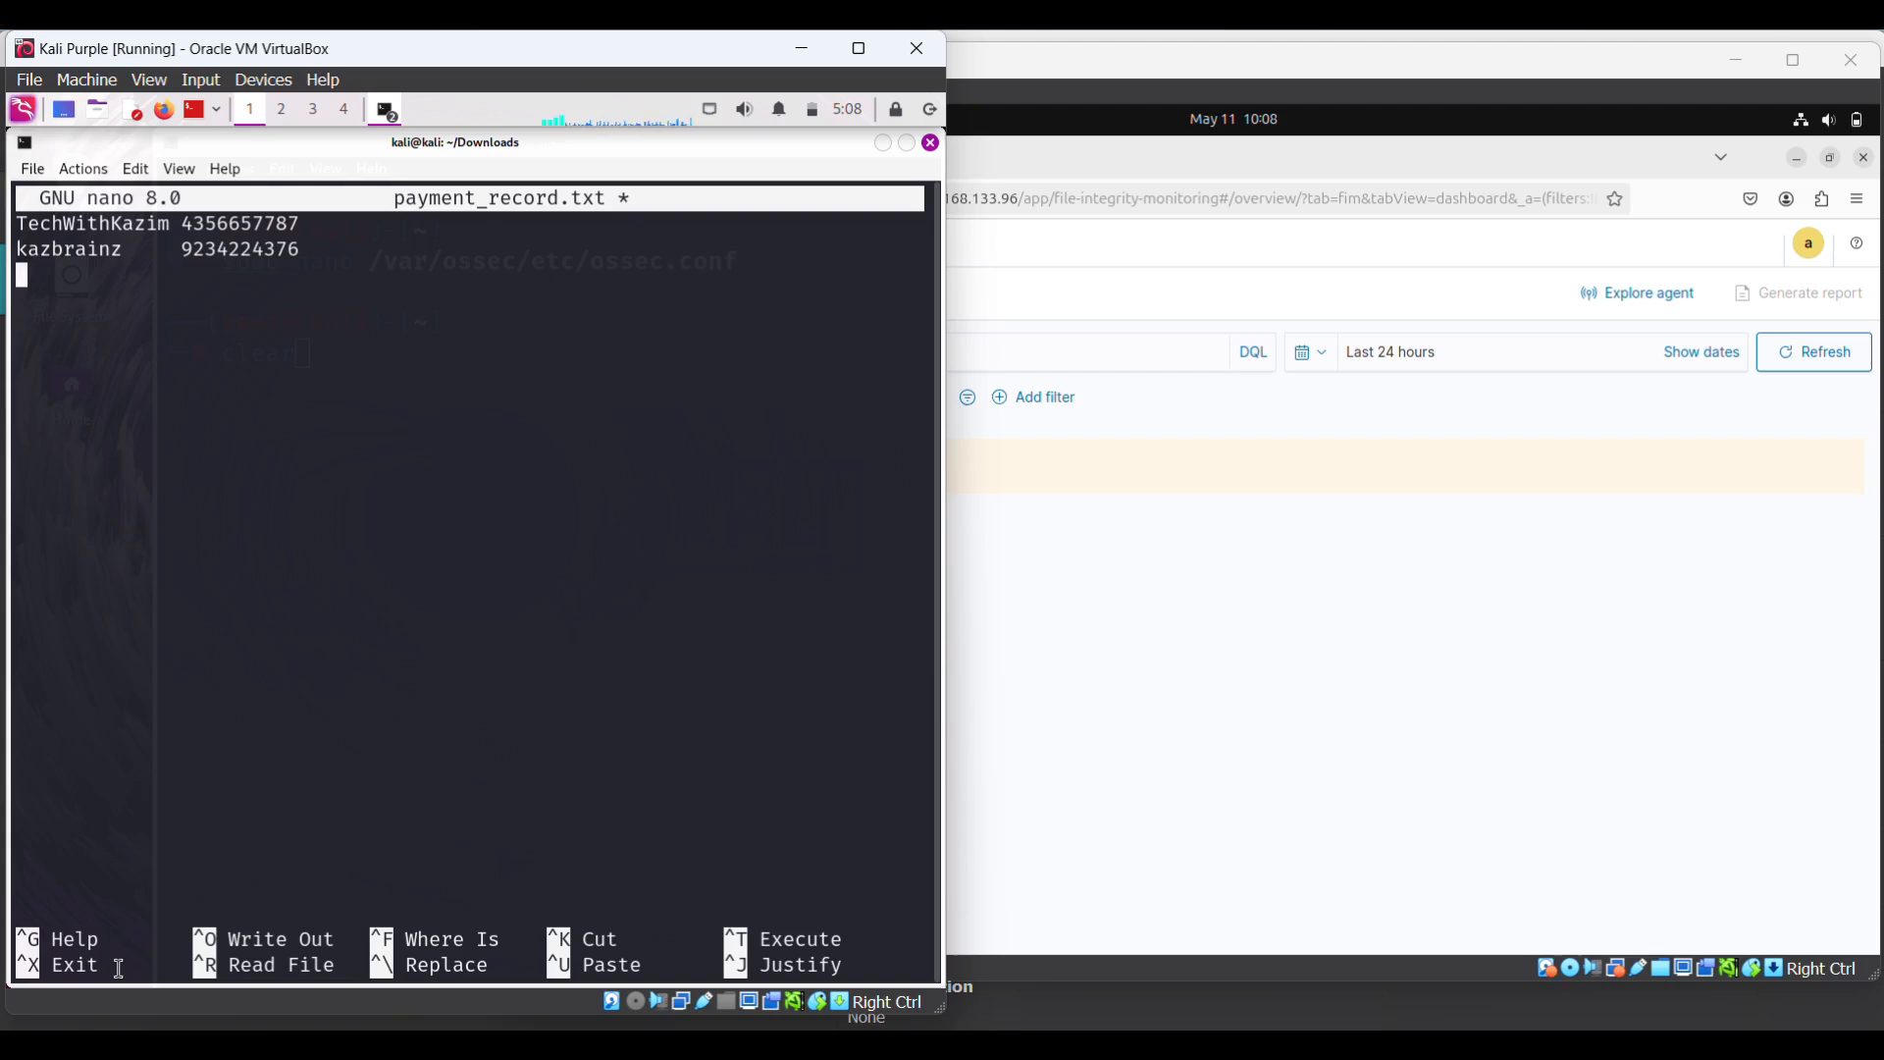
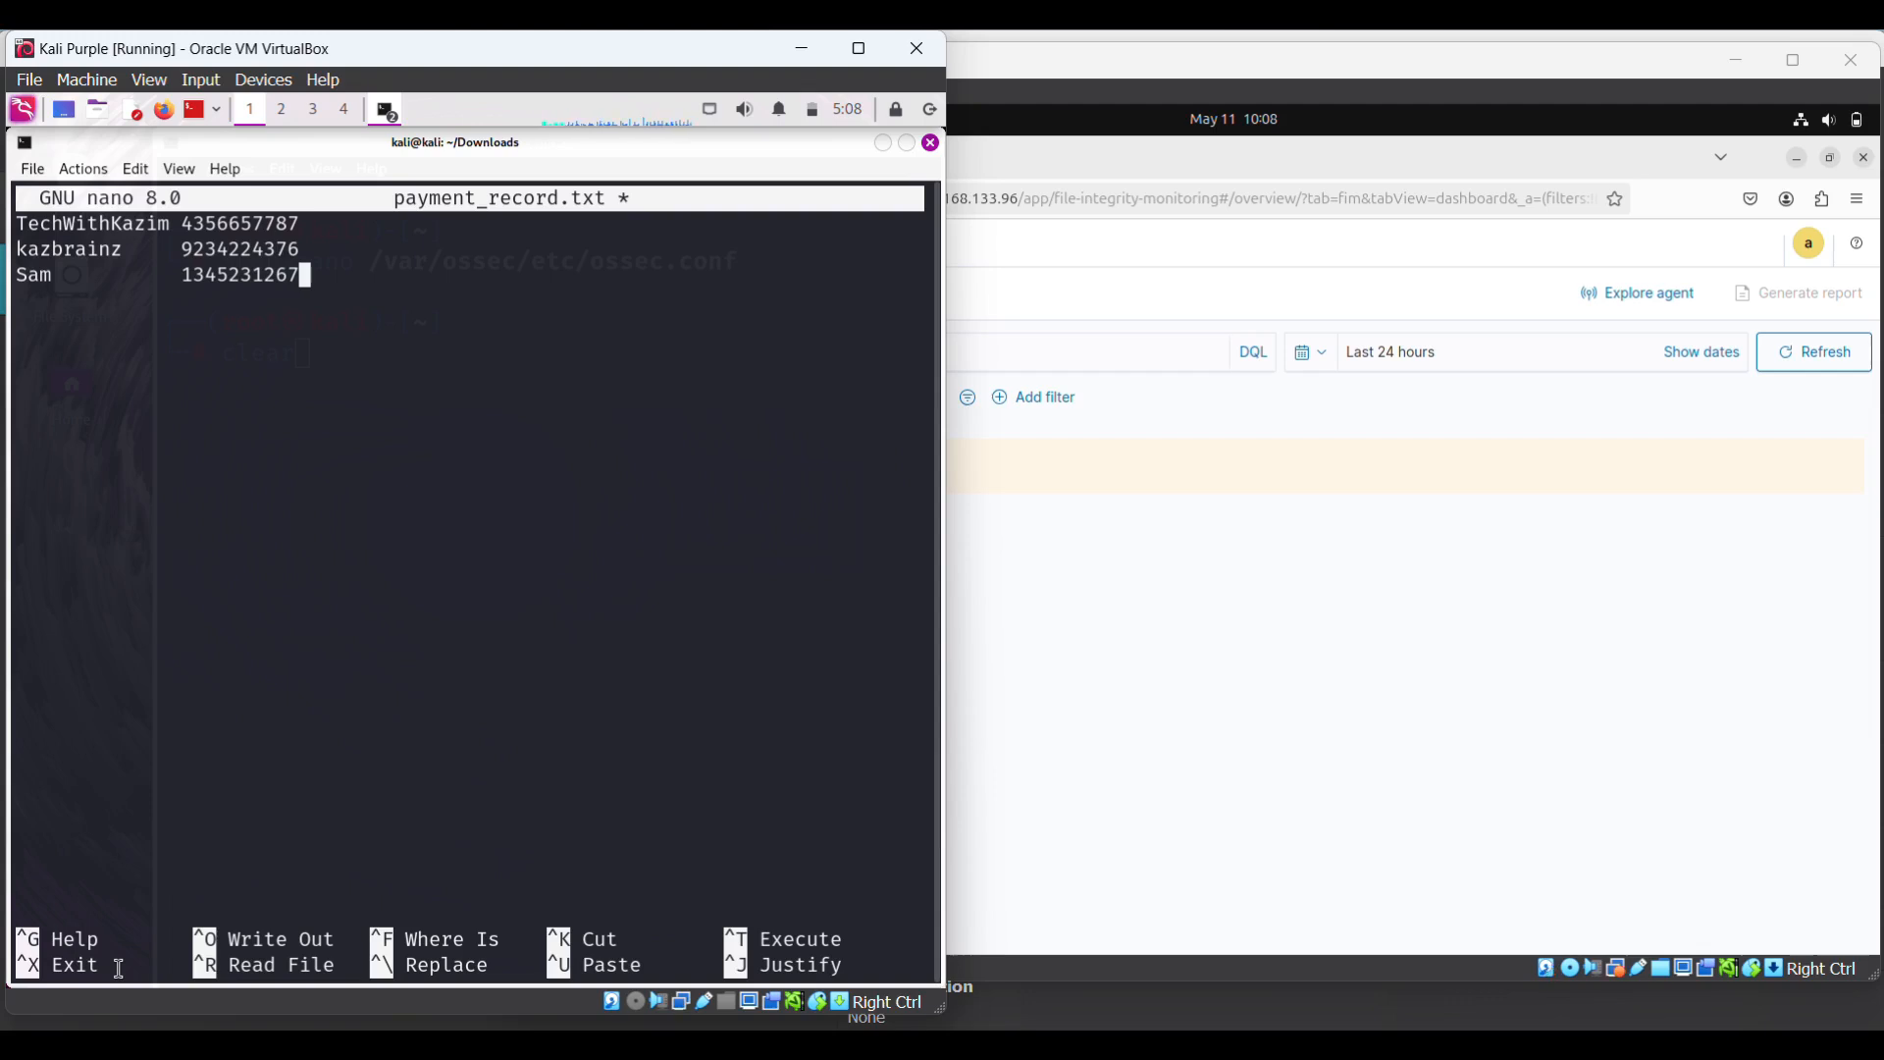
{"action": "key", "text": "ctrl+o"}
{"action": "key", "text": "Return"}
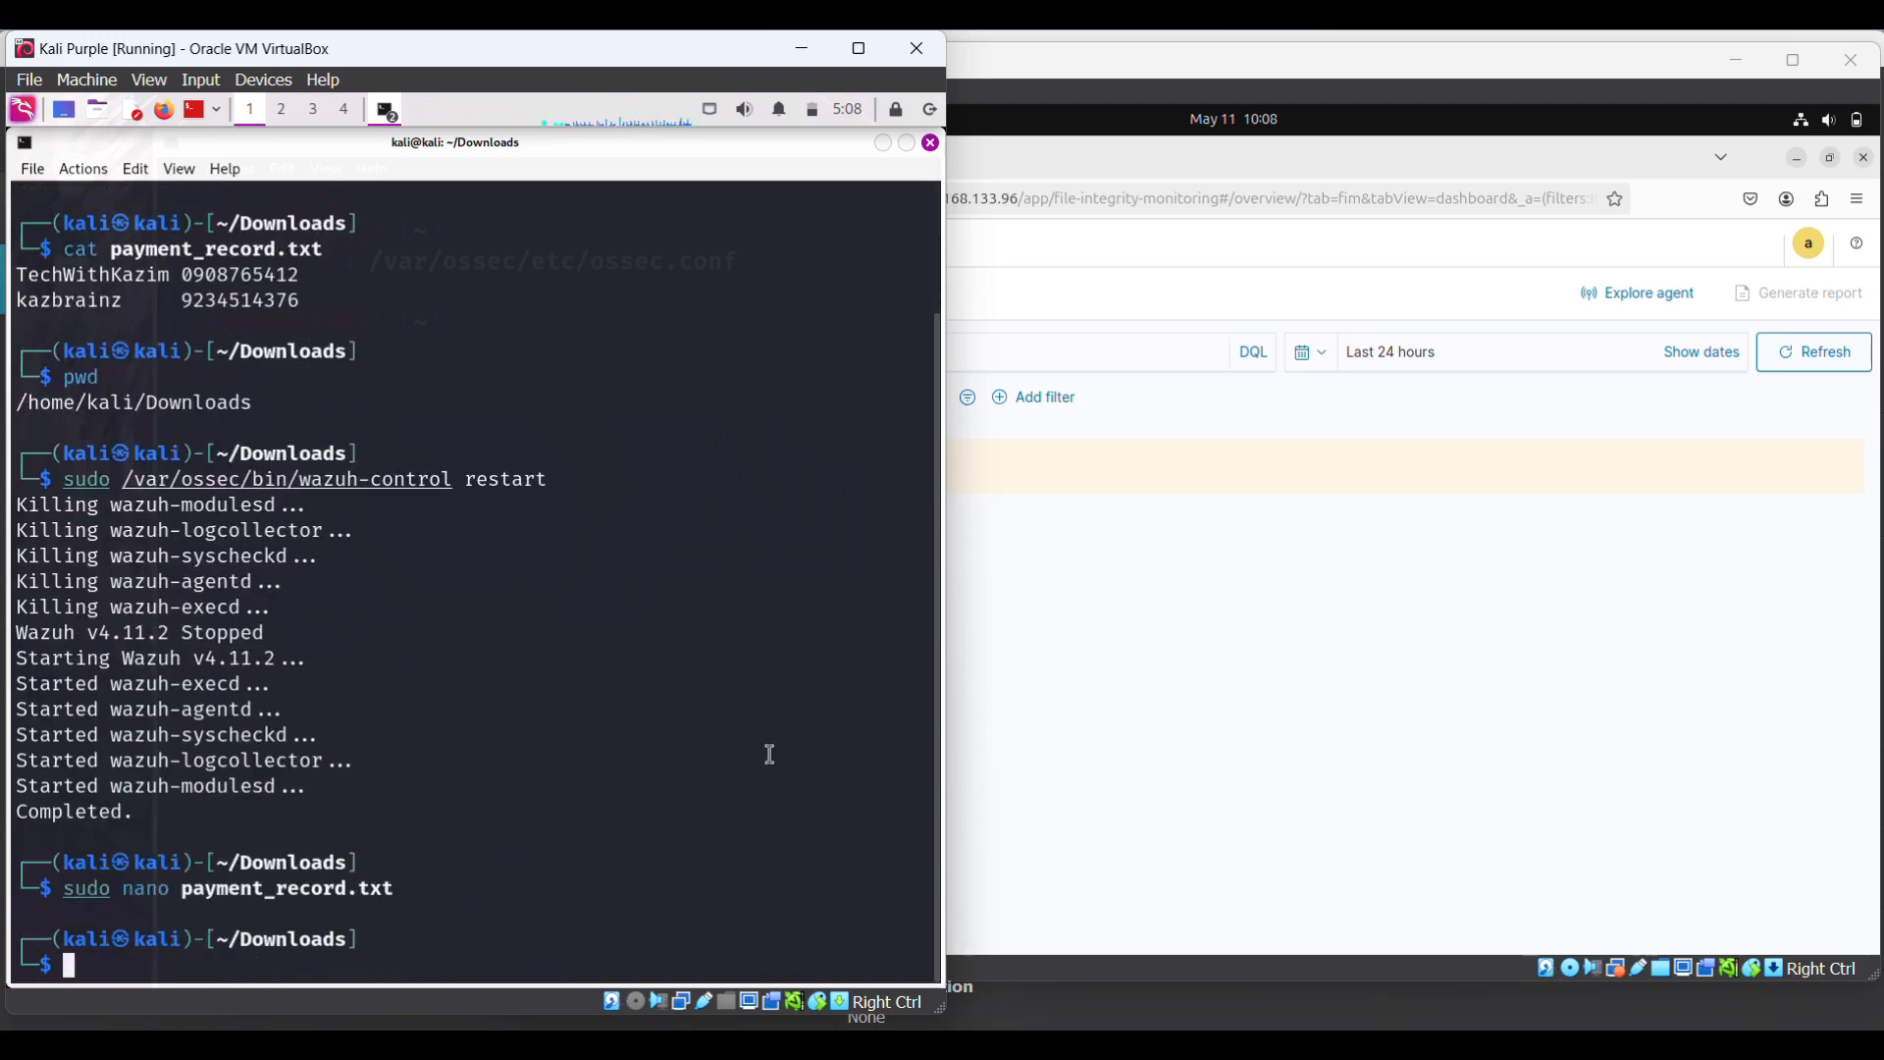
{"action": "left_click", "coordinate": [1122, 674]}
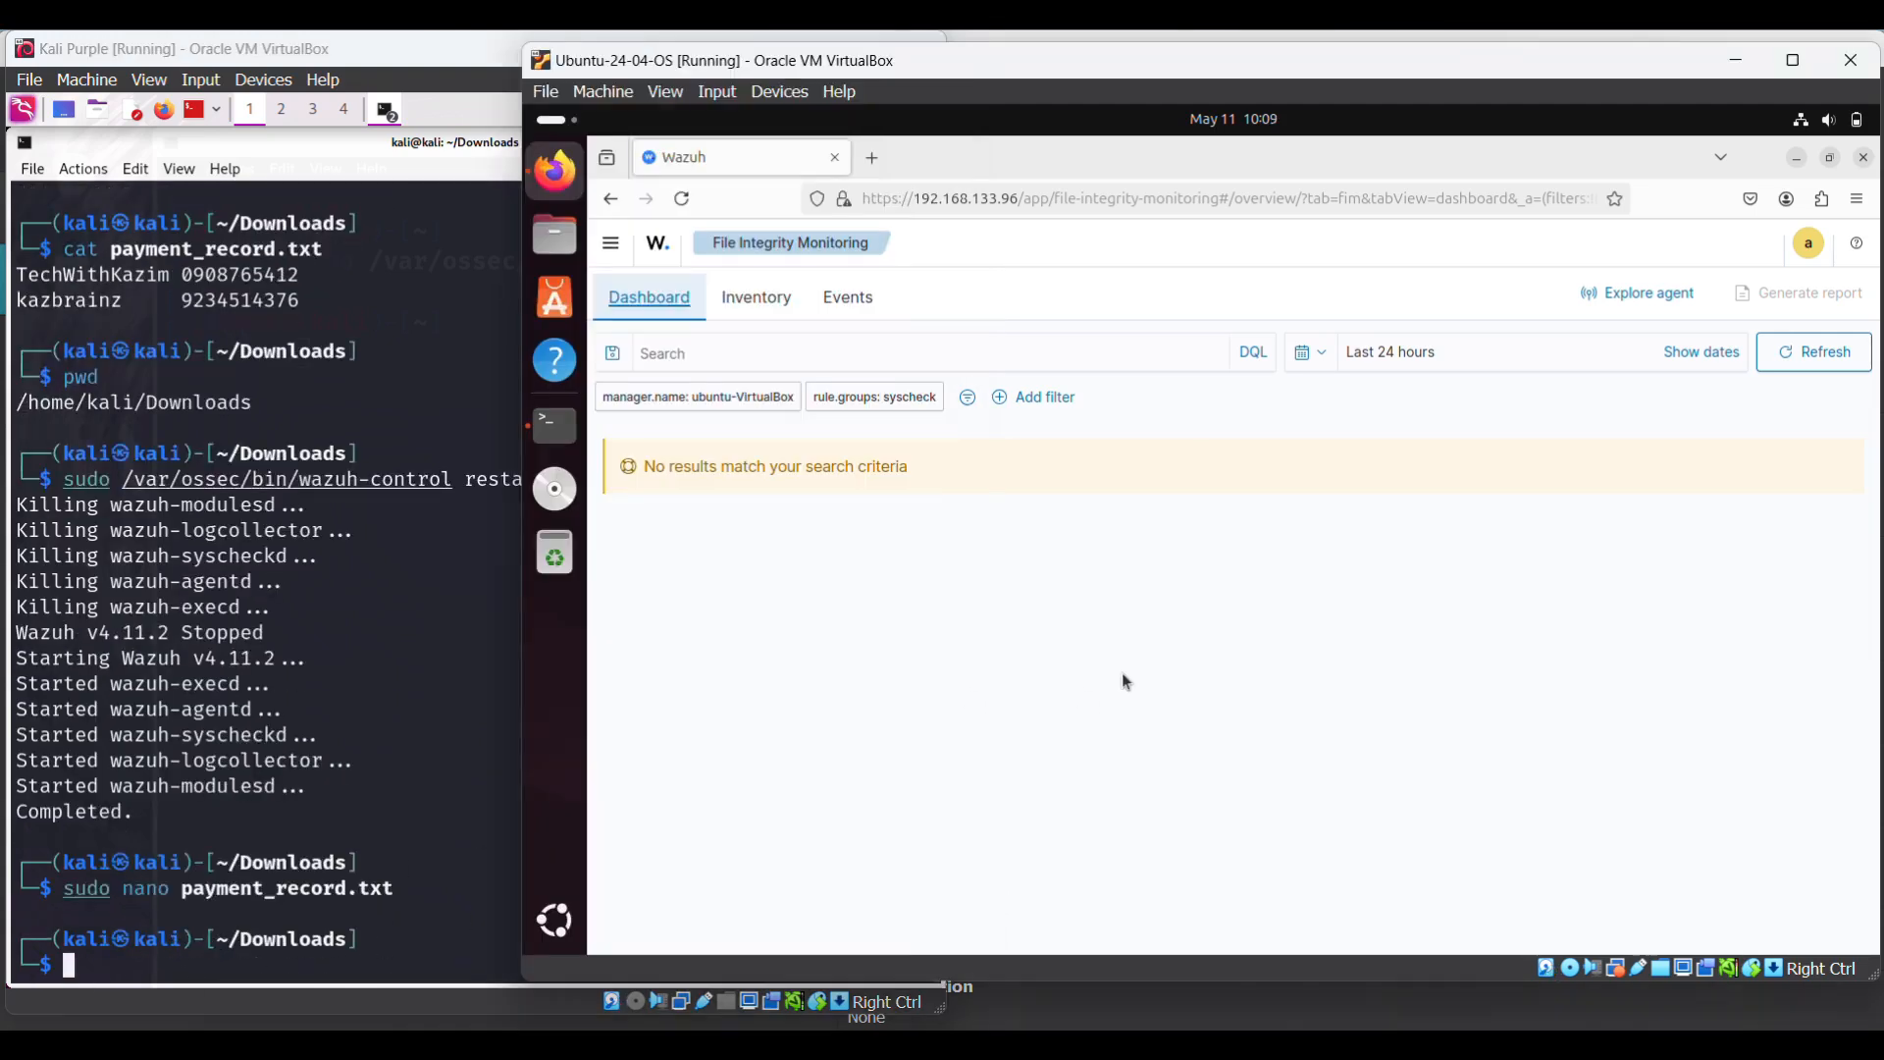
- Reload the Wazuh FIM dashboard so the kali agent's modified-file alert appears
{"action": "left_click", "coordinate": [682, 200]}
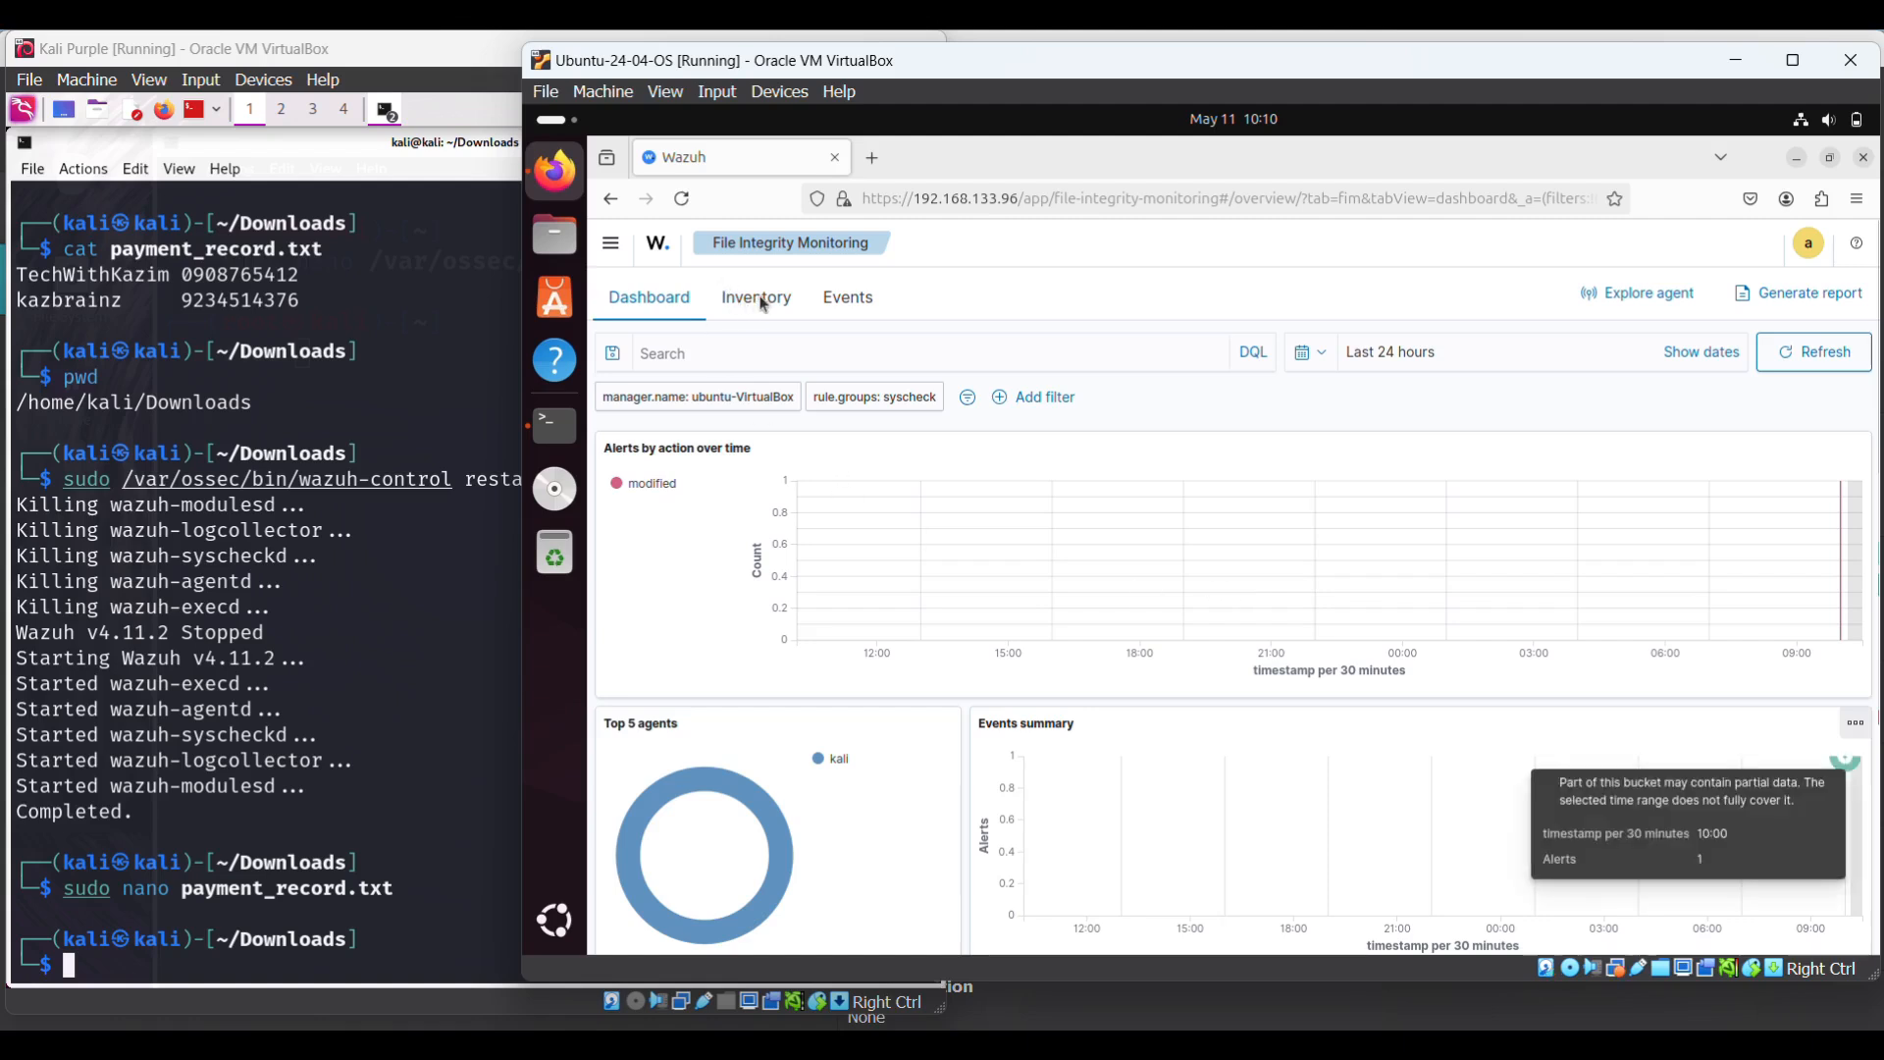
- List the FIM events, scroll across the payment_record.txt alert's columns, and open its details
{"action": "left_click", "coordinate": [844, 299]}
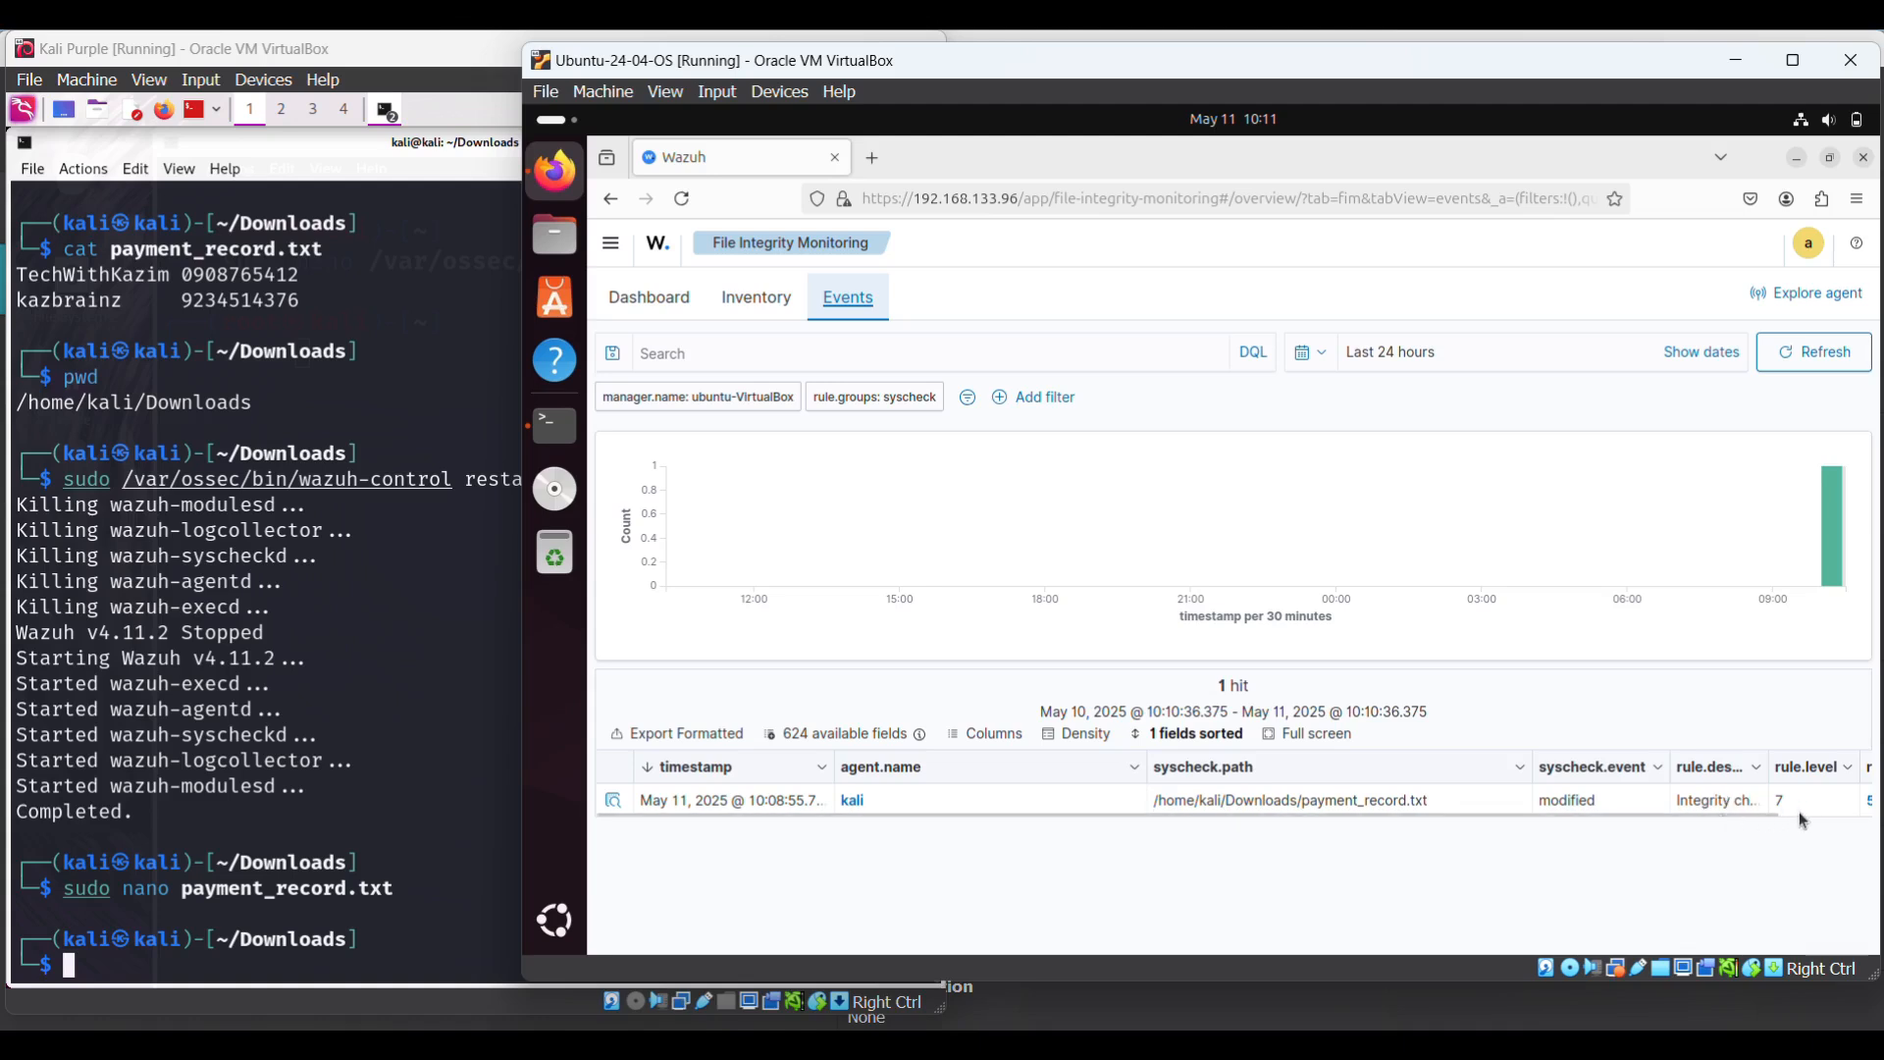
{"action": "scroll", "coordinate": [1828, 815], "scroll_direction": "right", "scroll_amount": 2}
{"action": "scroll", "coordinate": [1827, 811], "scroll_direction": "right", "scroll_amount": 1}
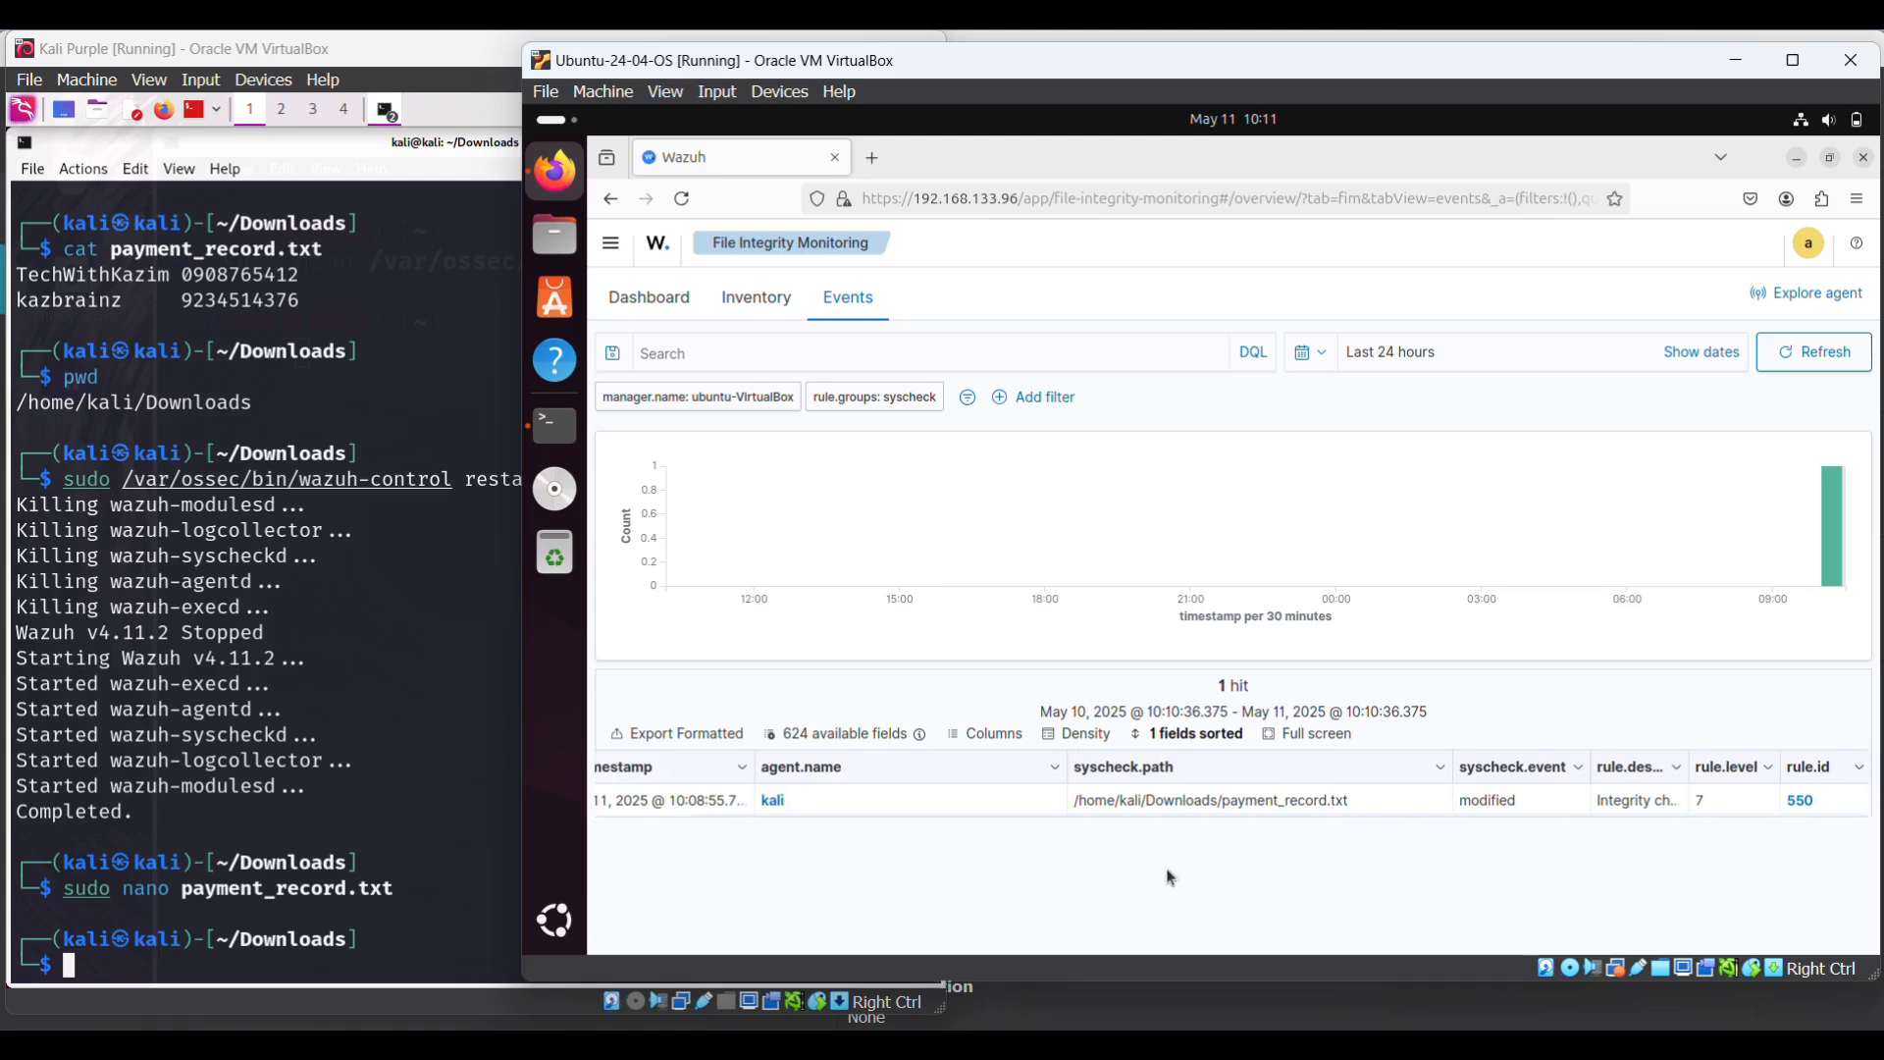
{"action": "scroll", "coordinate": [1051, 820], "scroll_direction": "left", "scroll_amount": 3}
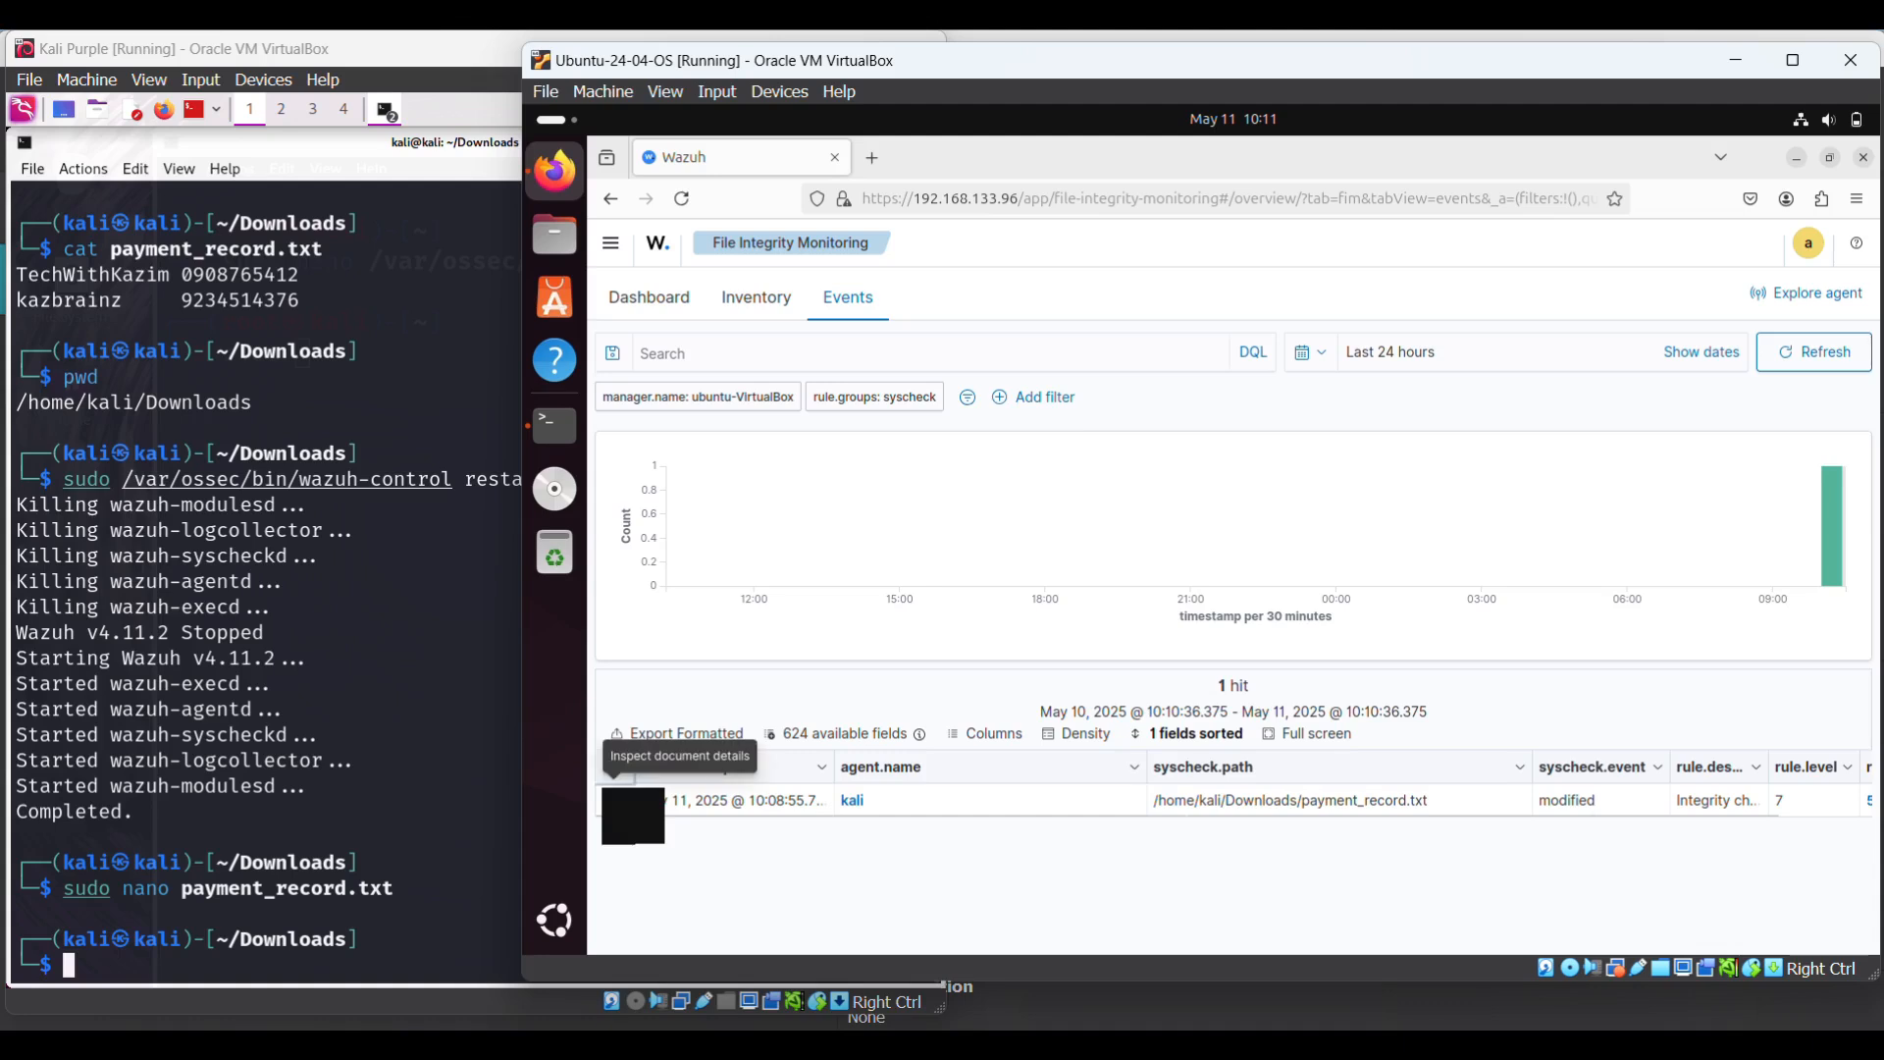
{"action": "left_click", "coordinate": [612, 800]}
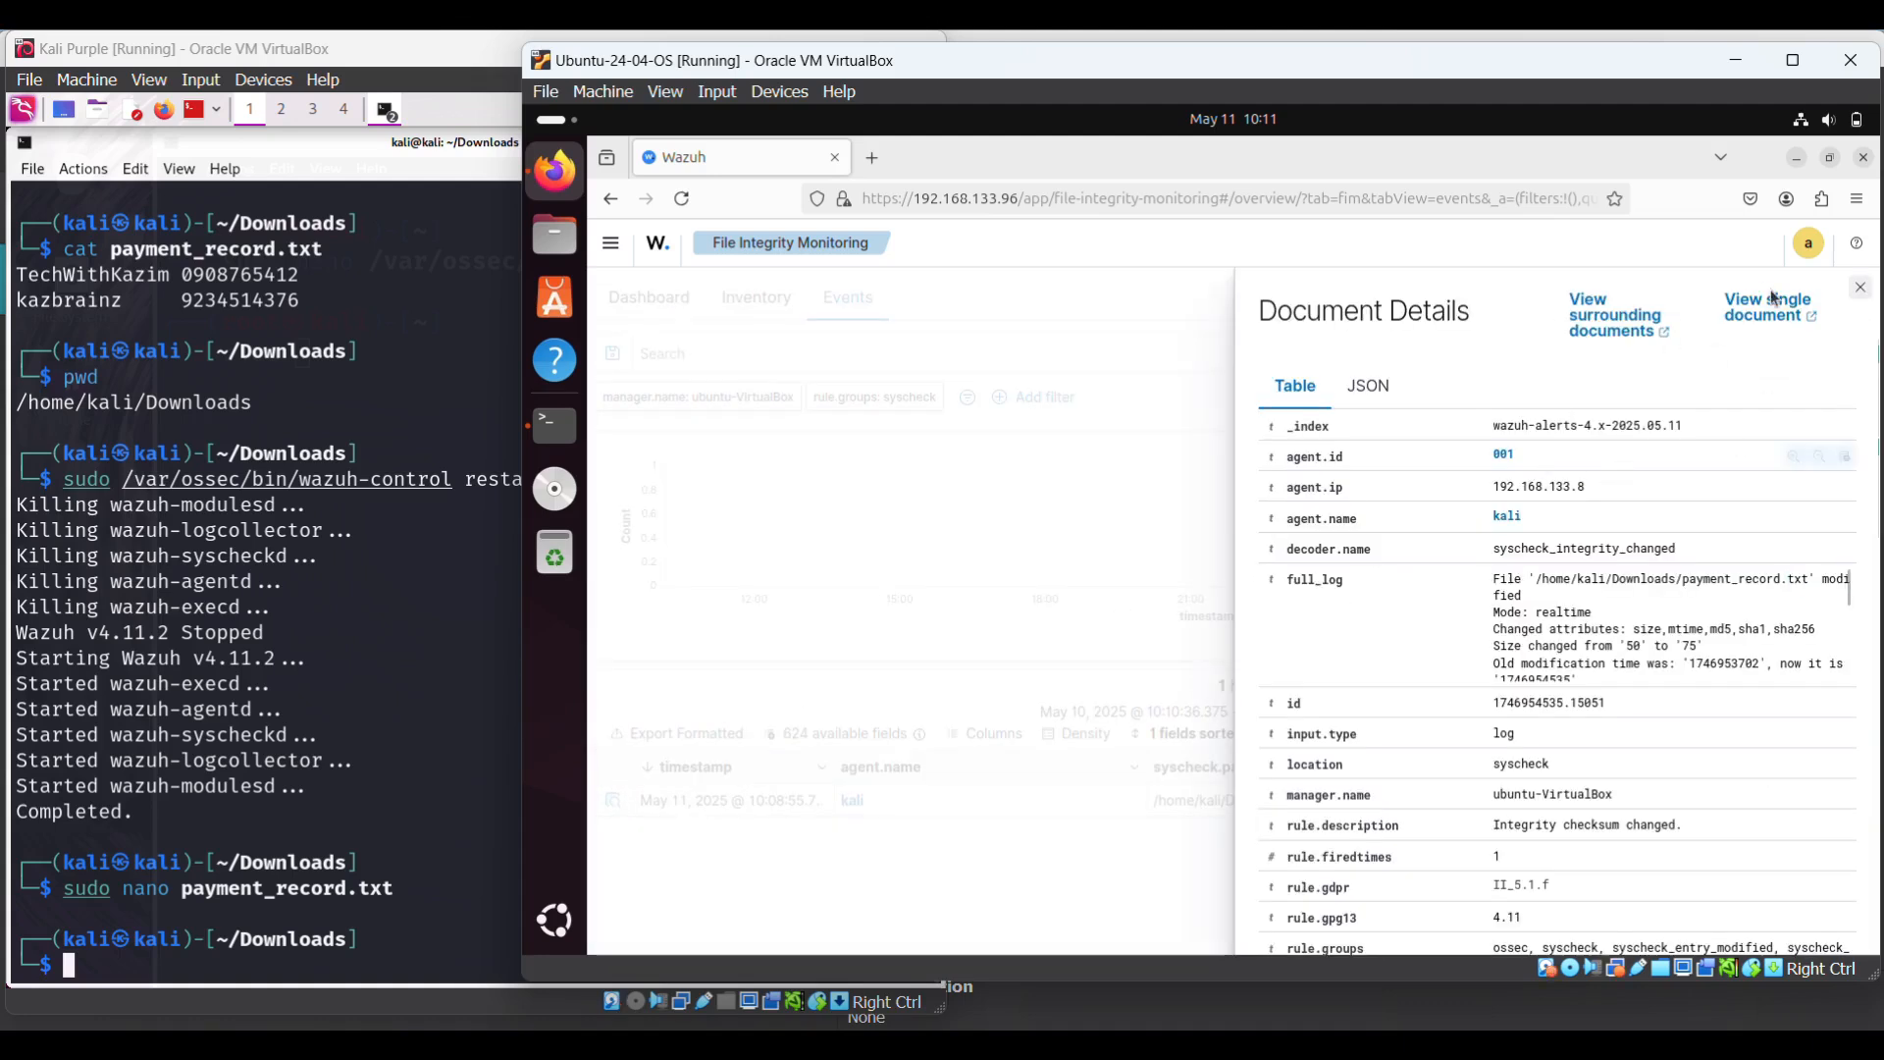
- View the payment_record.txt event as raw JSON, then return to the field table
{"action": "left_click", "coordinate": [1376, 392]}
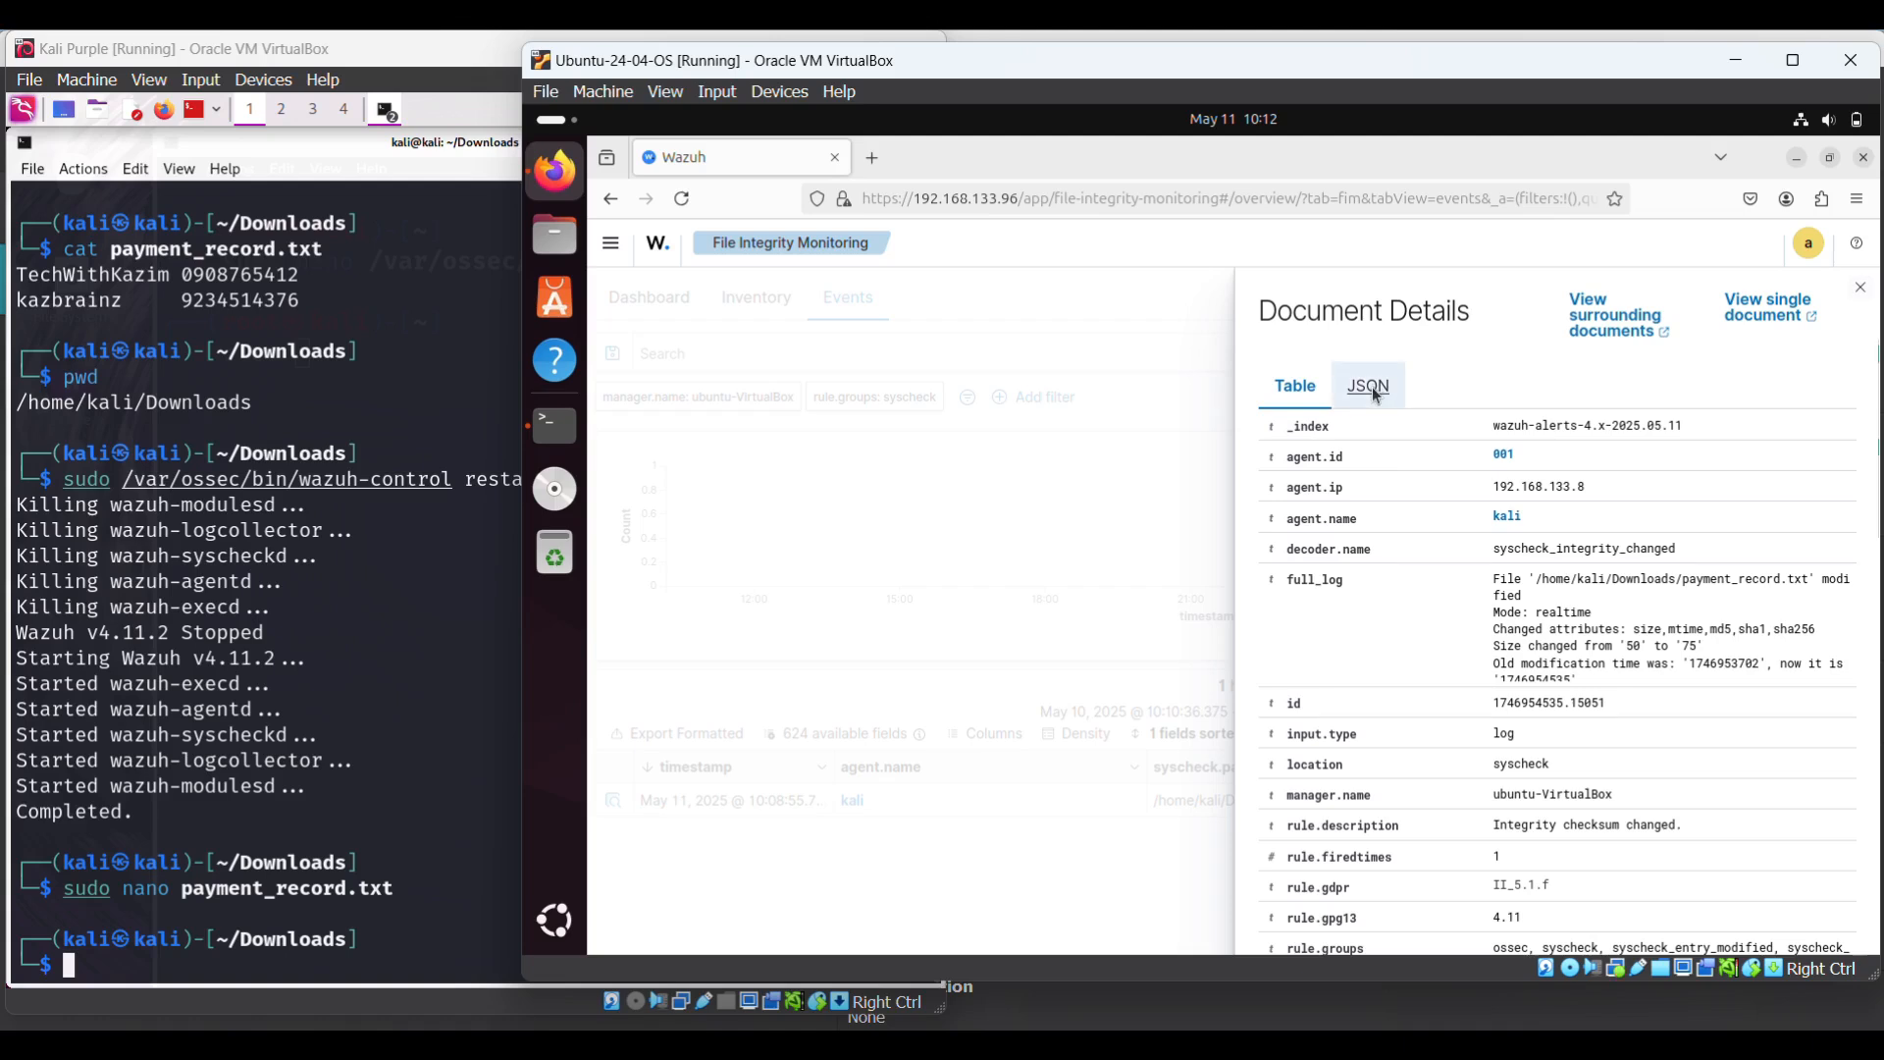
{"action": "left_click", "coordinate": [1377, 391]}
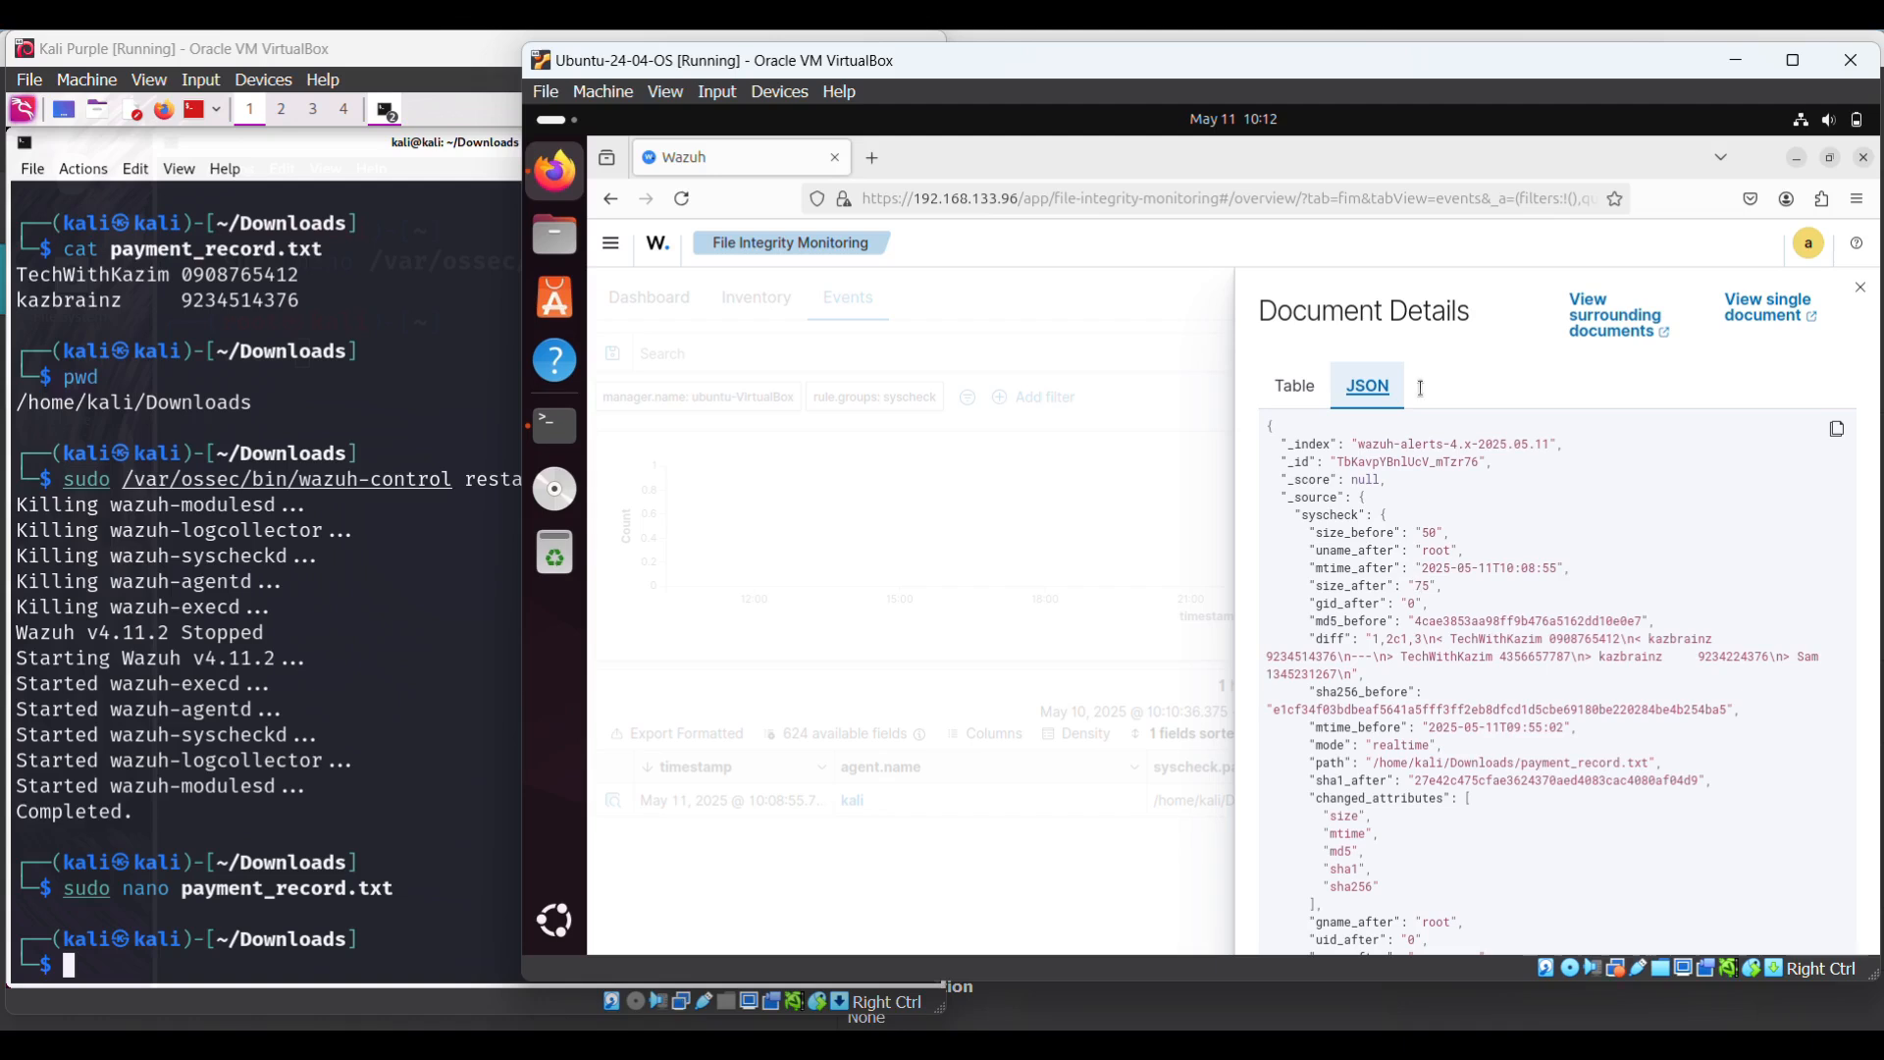
{"action": "left_click", "coordinate": [1295, 389]}
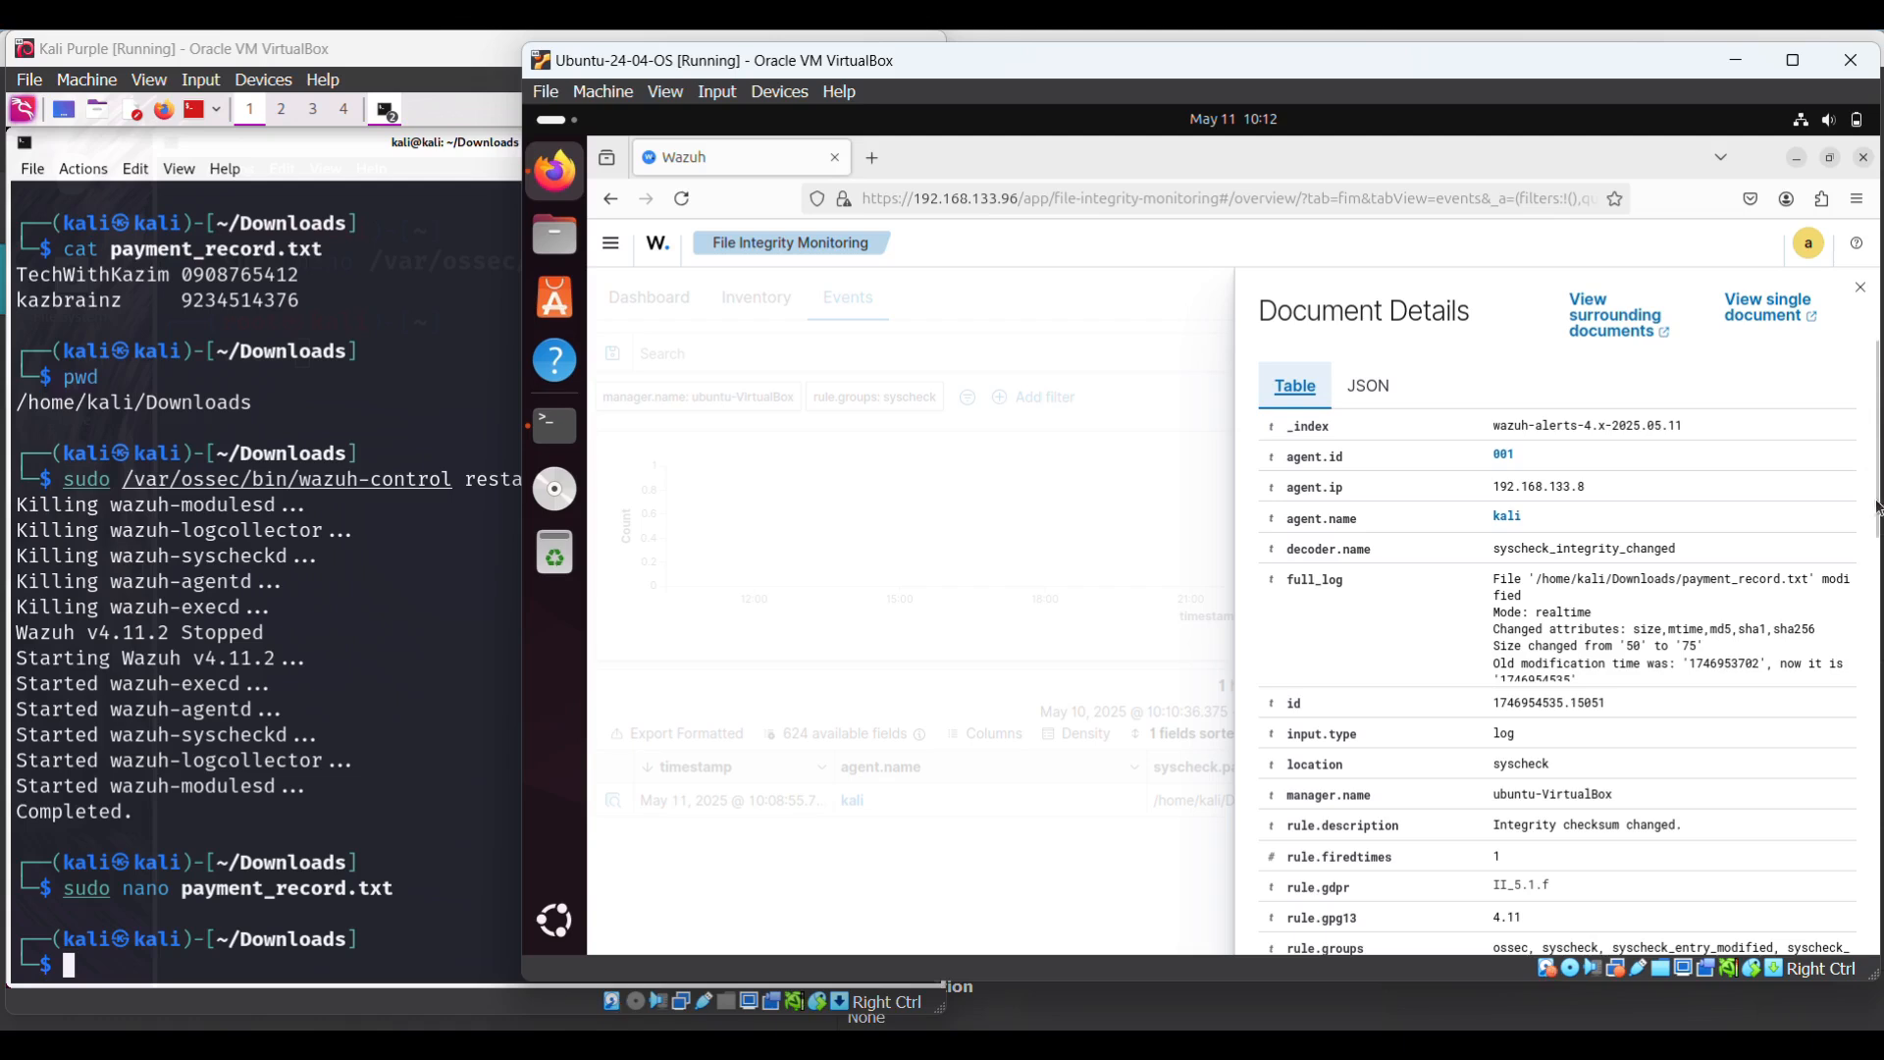
{"action": "scroll", "coordinate": [1872, 553], "scroll_direction": "down", "scroll_amount": 5}
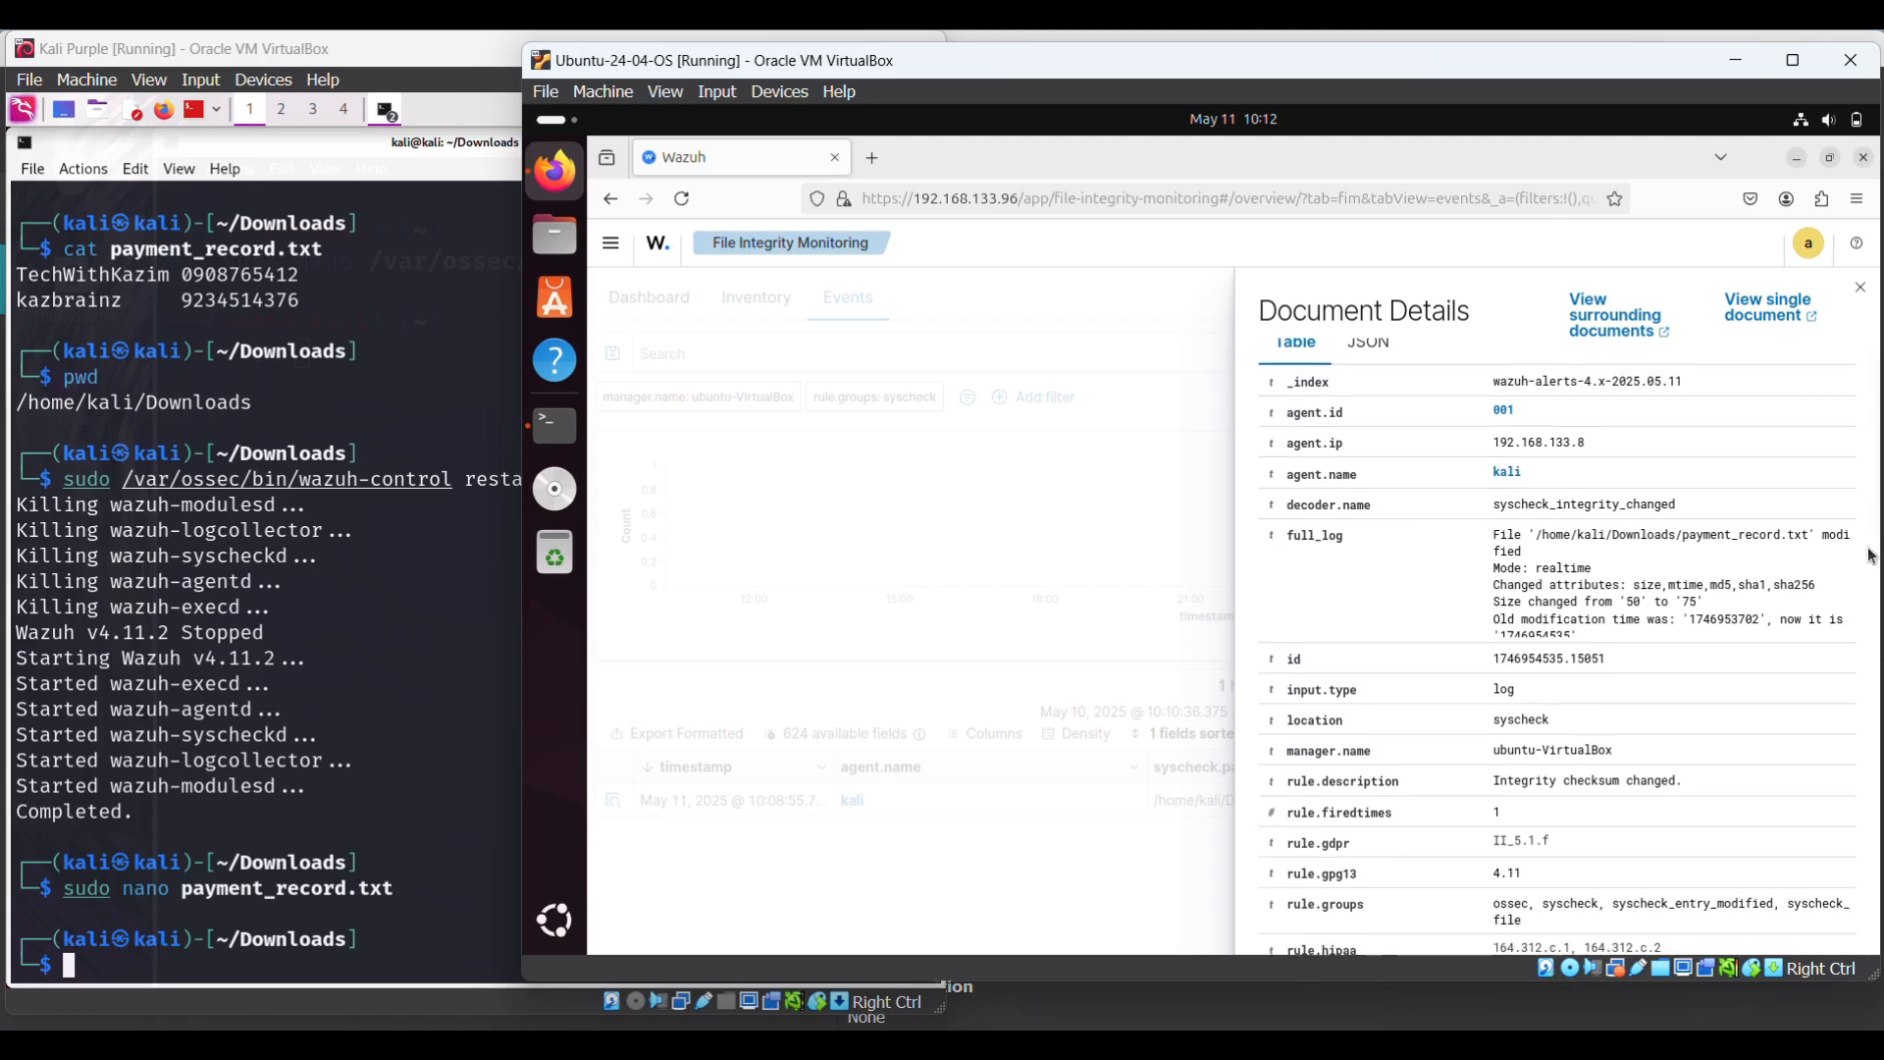
{"action": "scroll", "coordinate": [1338, 620], "scroll_direction": "down", "scroll_amount": 2}
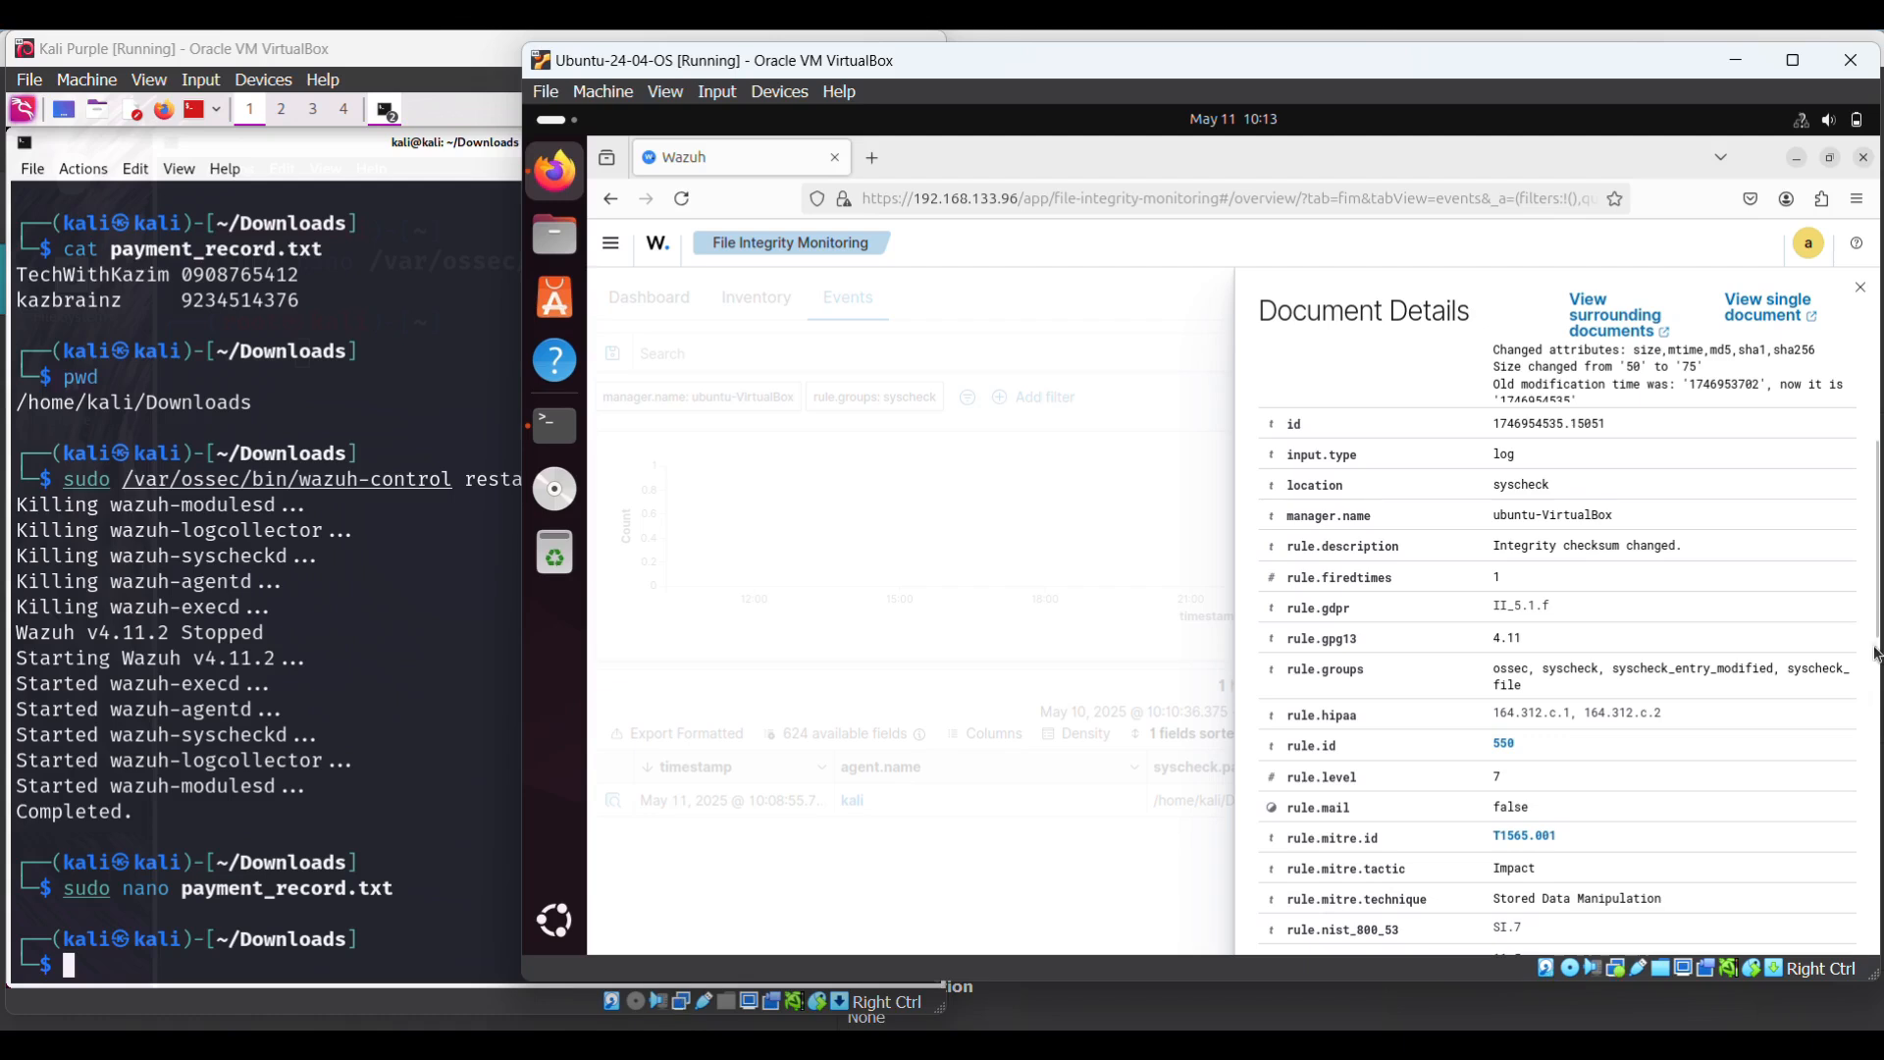
{"action": "scroll", "coordinate": [1867, 722], "scroll_direction": "down", "scroll_amount": 3}
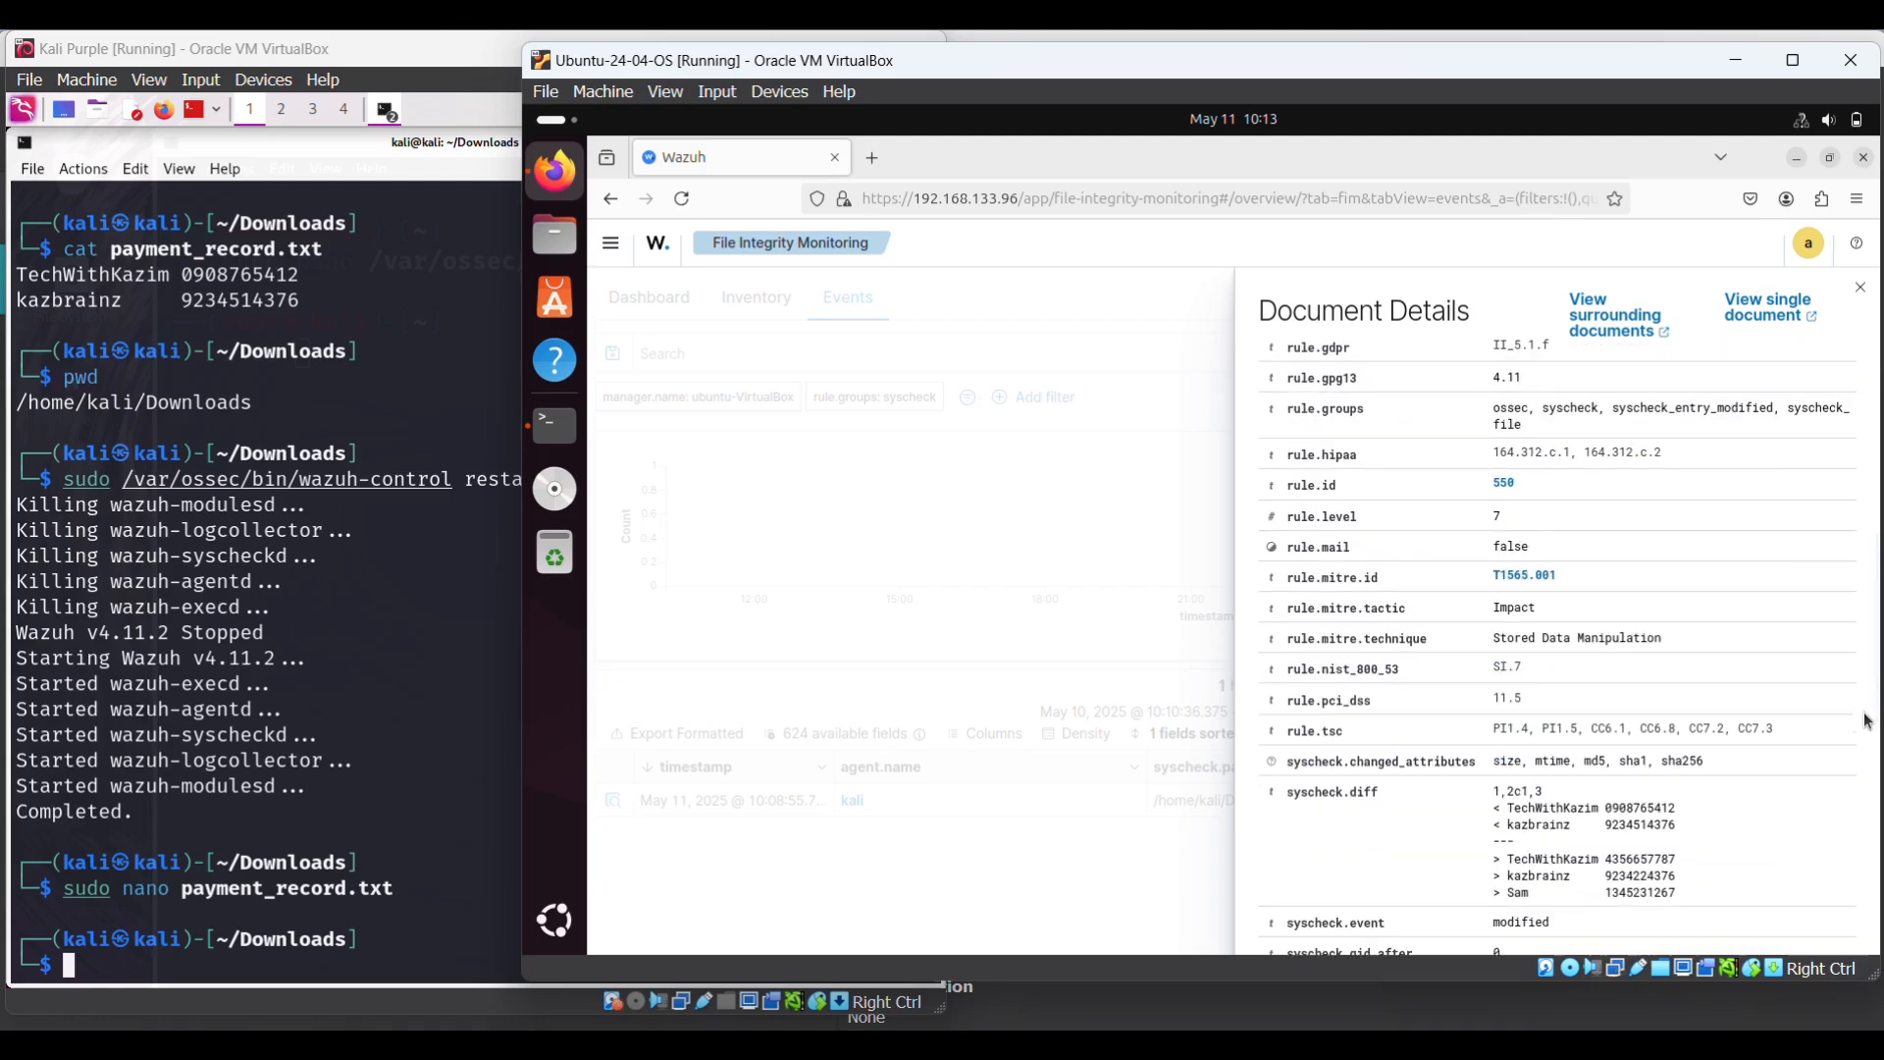
{"action": "scroll", "coordinate": [1867, 727], "scroll_direction": "down", "scroll_amount": 1}
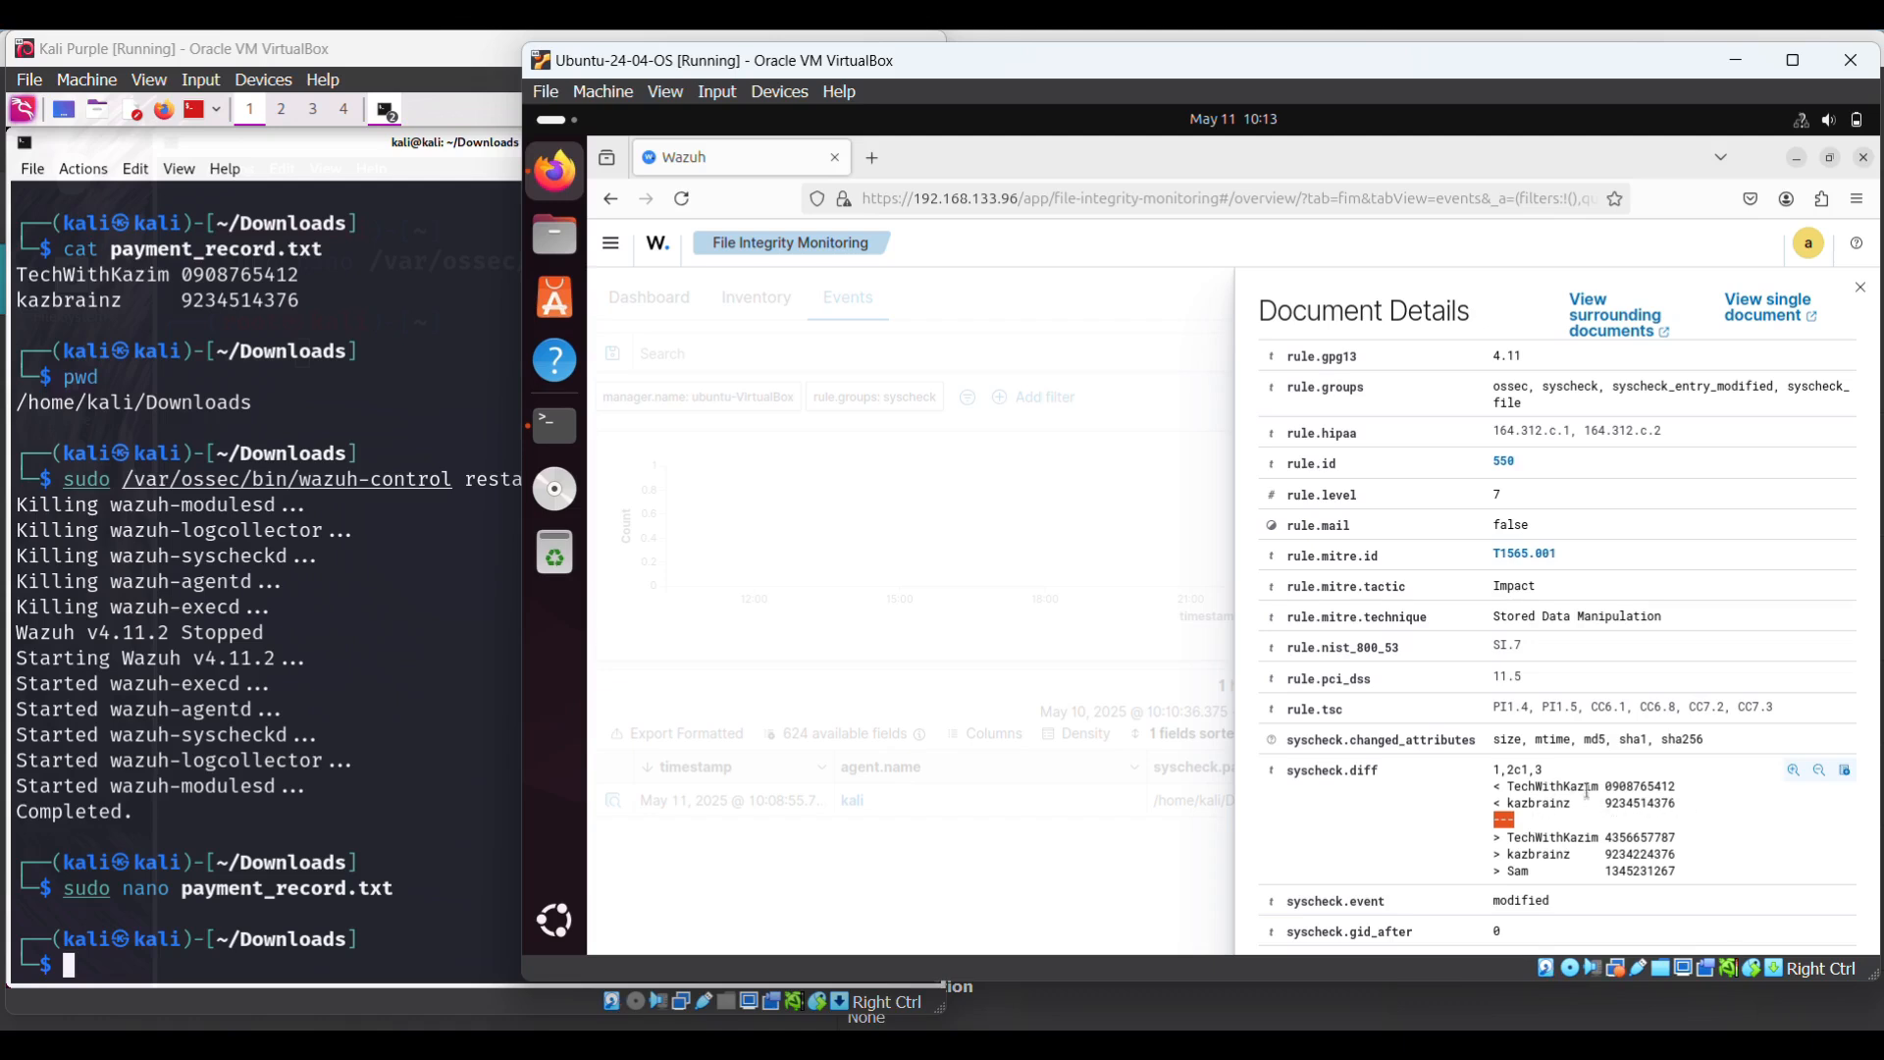
{"action": "mouse_move", "coordinate": [1570, 788]}
{"action": "left_mouse_down"}
{"action": "mouse_move", "coordinate": [1491, 774]}
{"action": "mouse_move", "coordinate": [1570, 811]}
{"action": "left_mouse_up"}
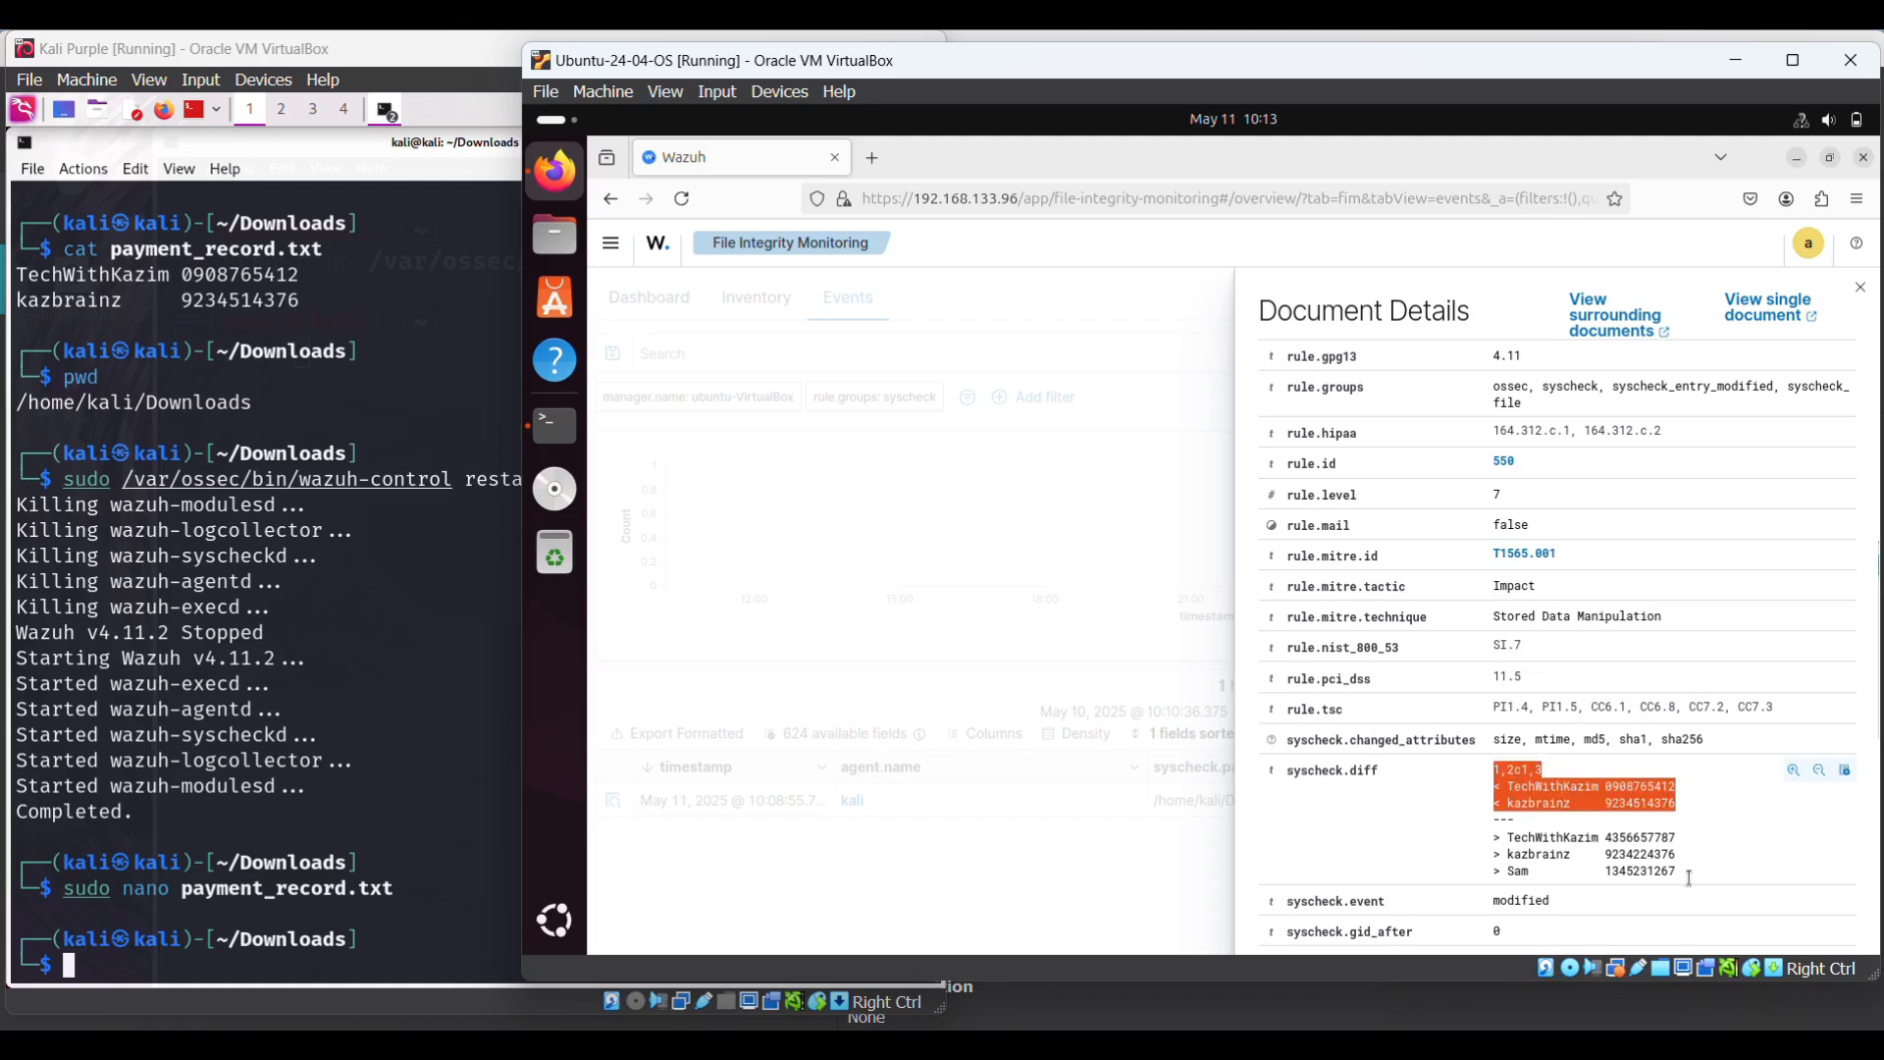
{"action": "left_click_drag", "start_coordinate": [1688, 877], "coordinate": [1500, 840]}
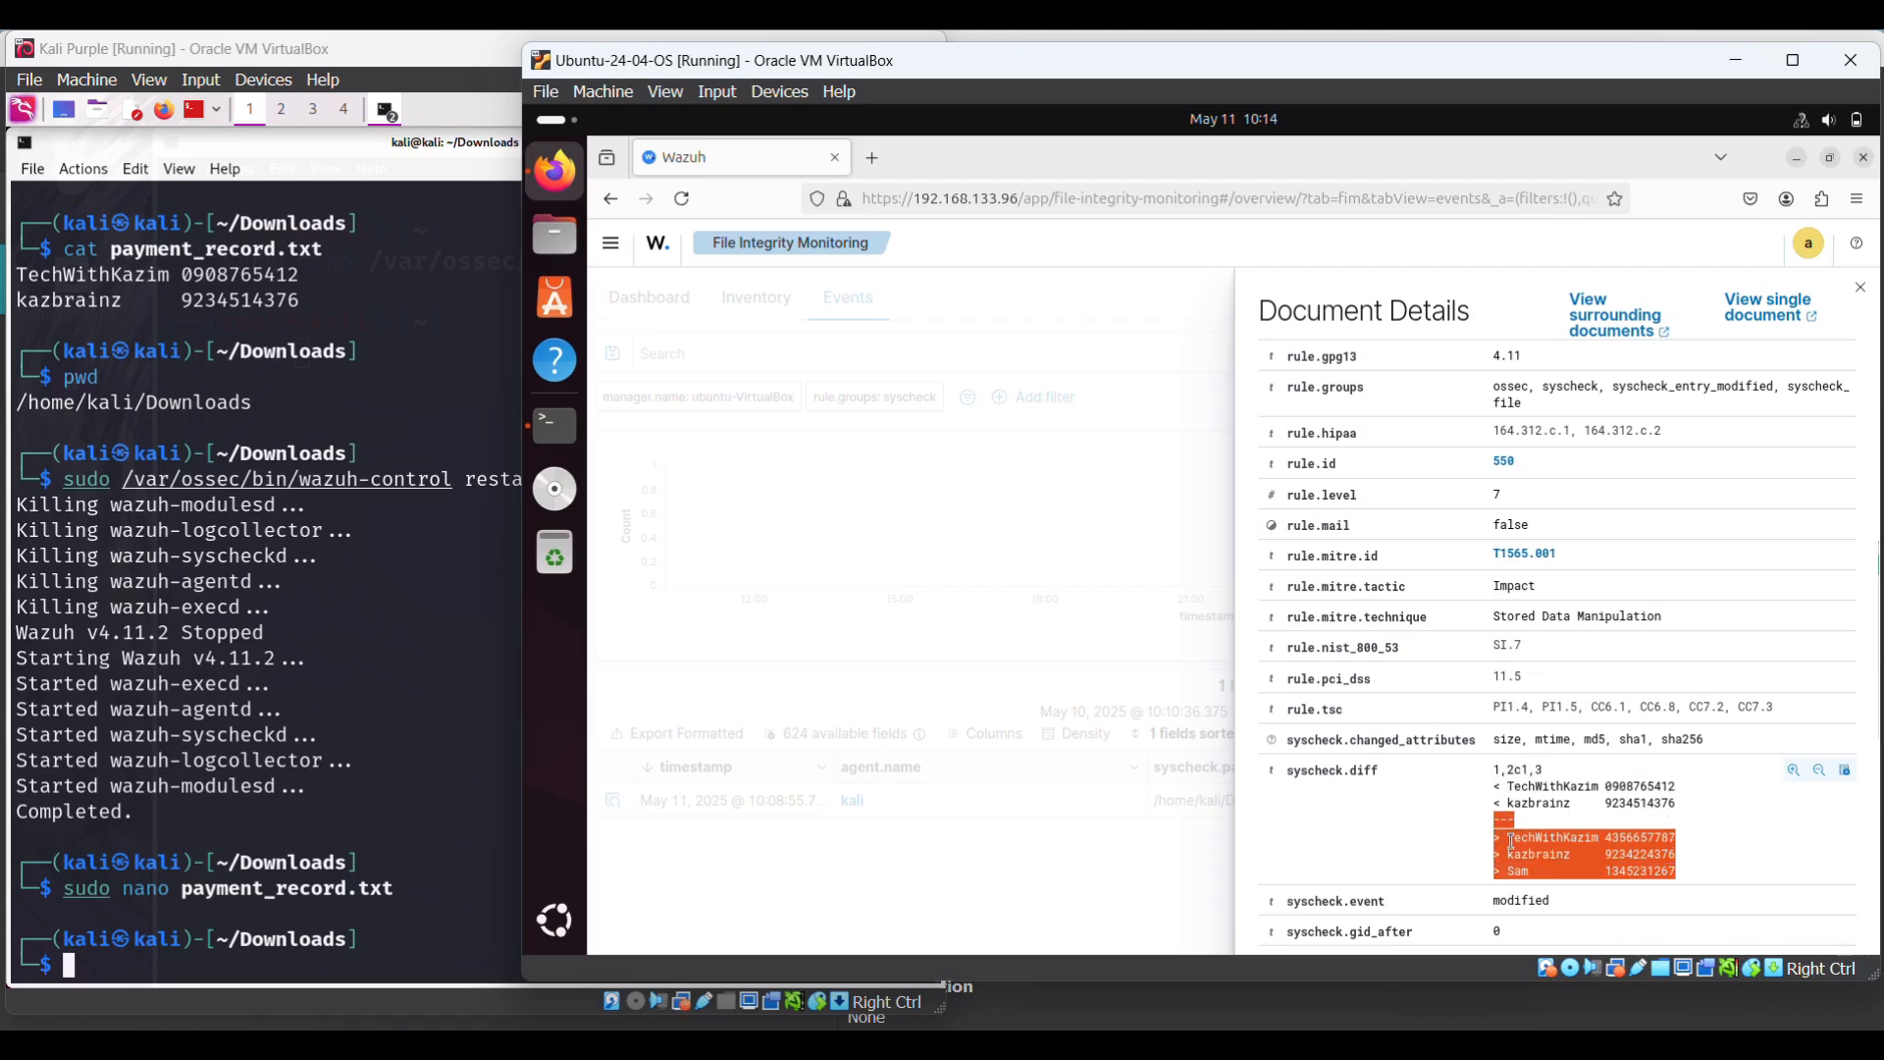
{"action": "left_click_drag", "start_coordinate": [1511, 841], "coordinate": [1509, 841]}
{"action": "left_click", "coordinate": [1459, 775]}
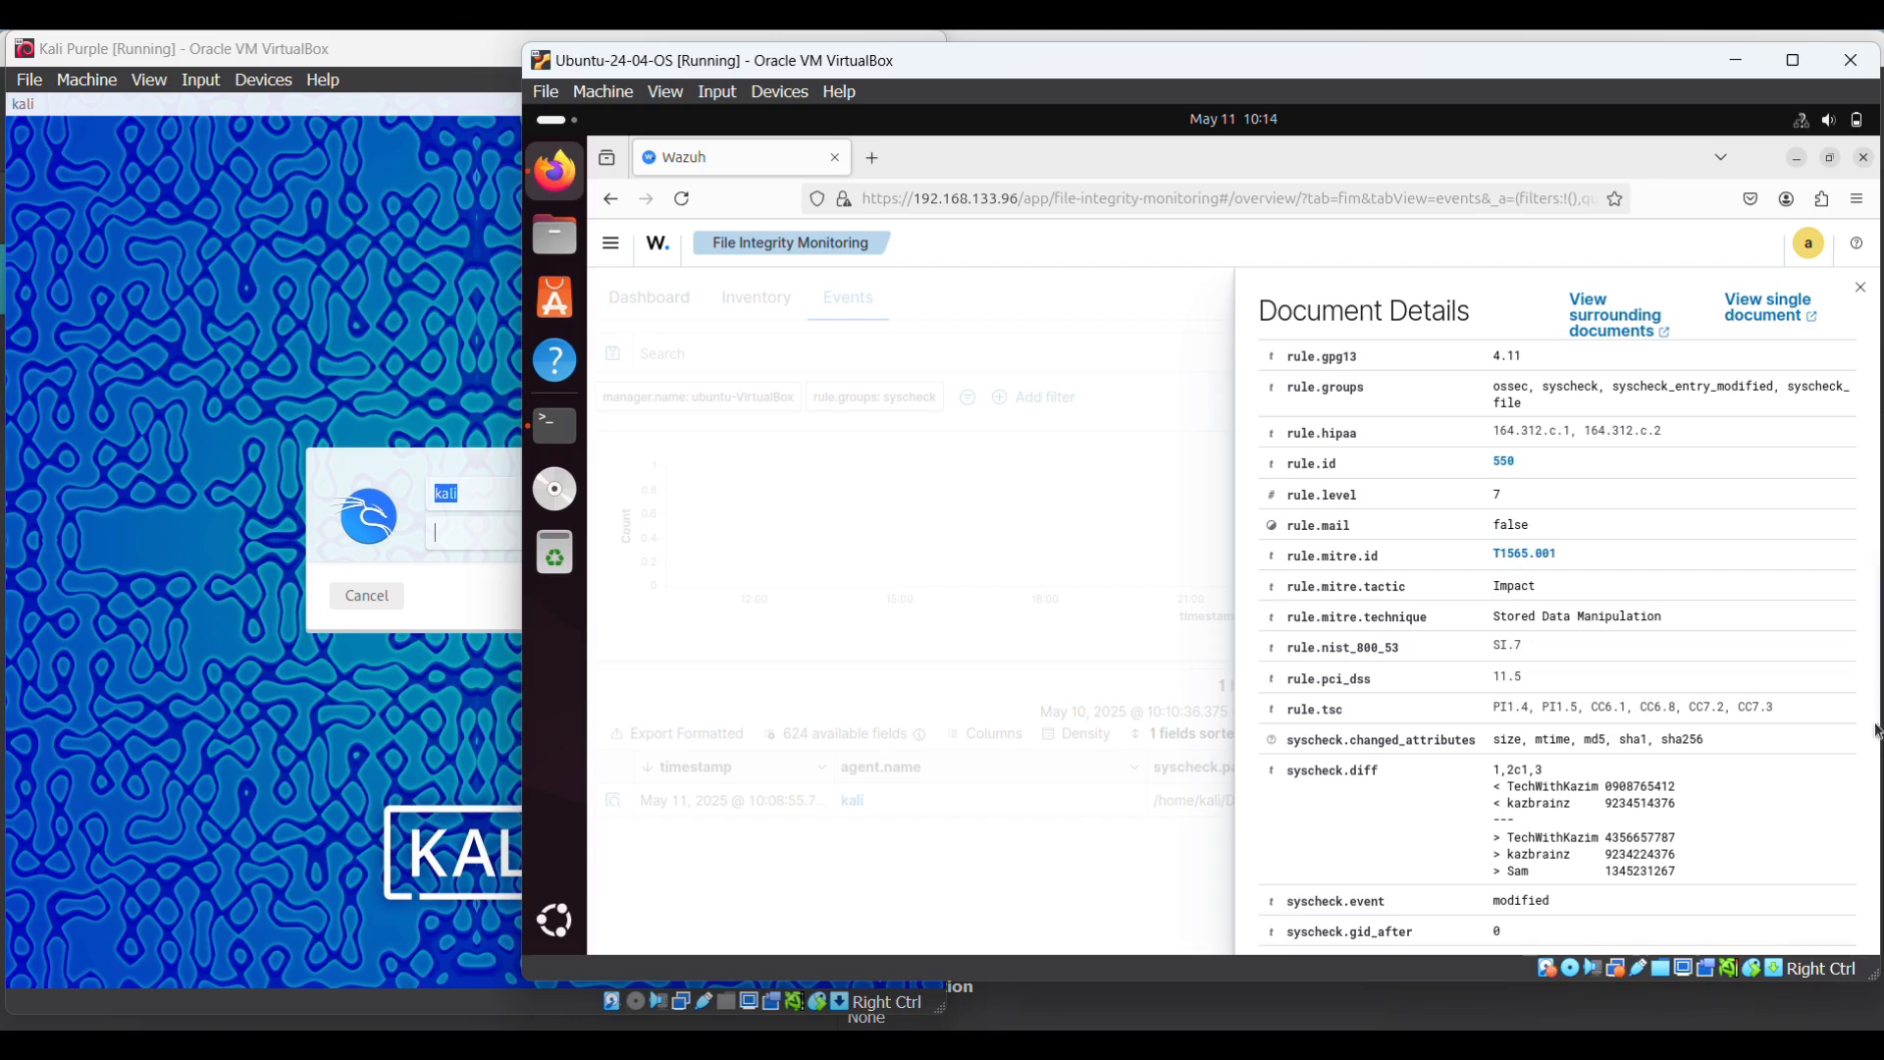
- Scroll the event details to the syscheck fields, highlighting the file path, size 50→75, mtime change
{"action": "scroll", "coordinate": [1879, 687], "scroll_direction": "down", "scroll_amount": 3}
{"action": "scroll", "coordinate": [1878, 664], "scroll_direction": "down", "scroll_amount": 1}
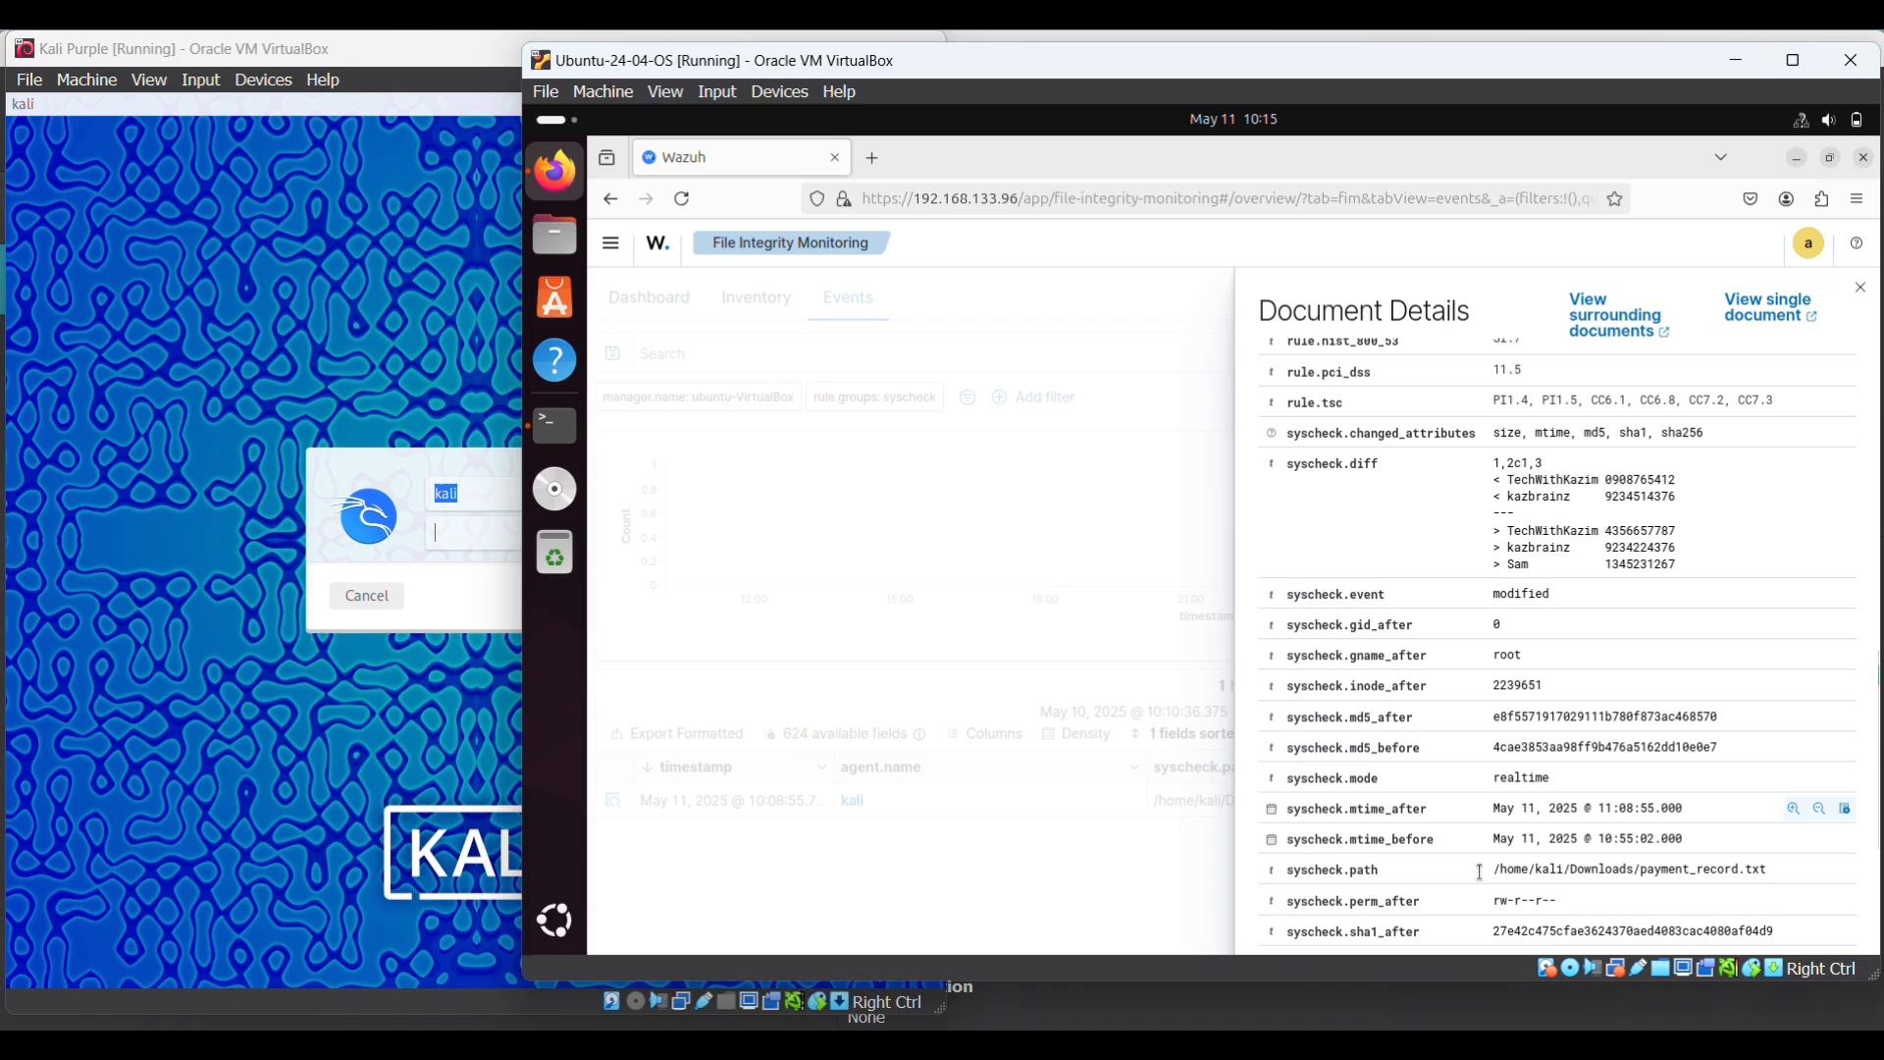
{"action": "left_click_drag", "start_coordinate": [1770, 871], "coordinate": [1549, 906]}
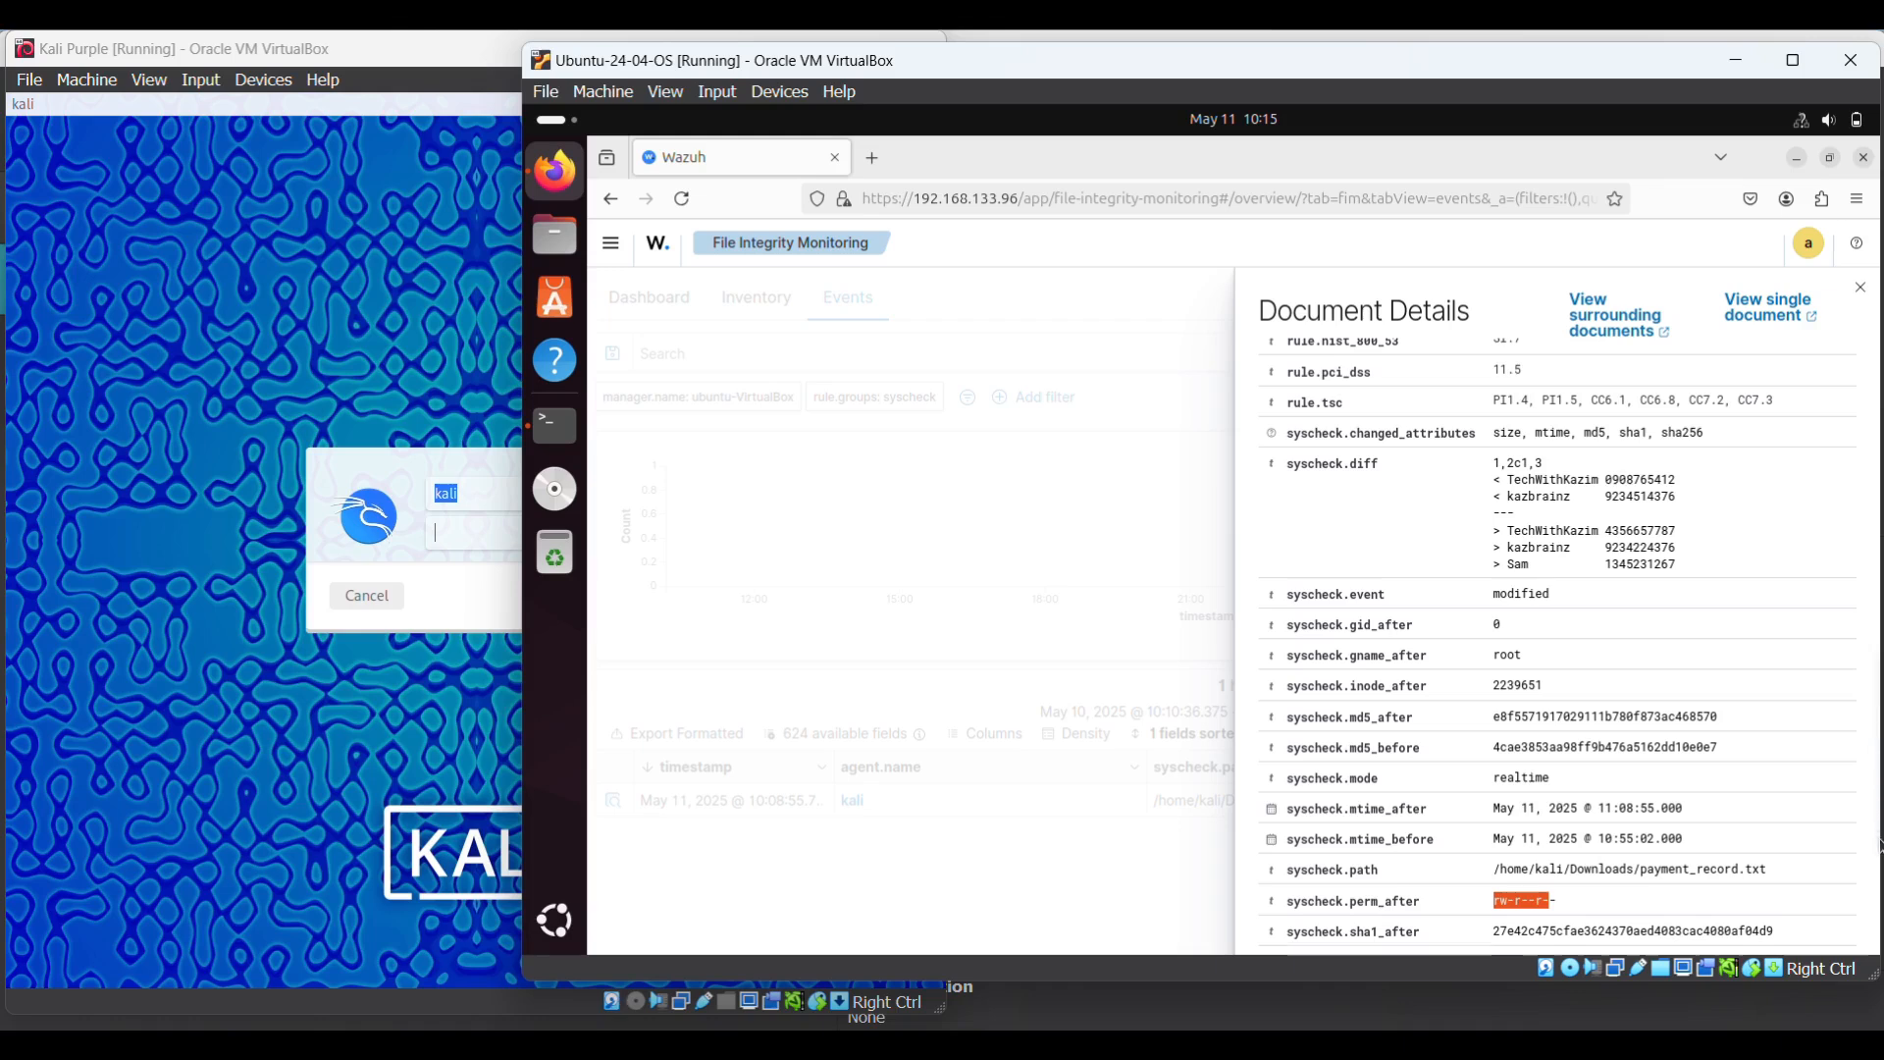
{"action": "scroll", "coordinate": [1878, 834], "scroll_direction": "down", "scroll_amount": 5}
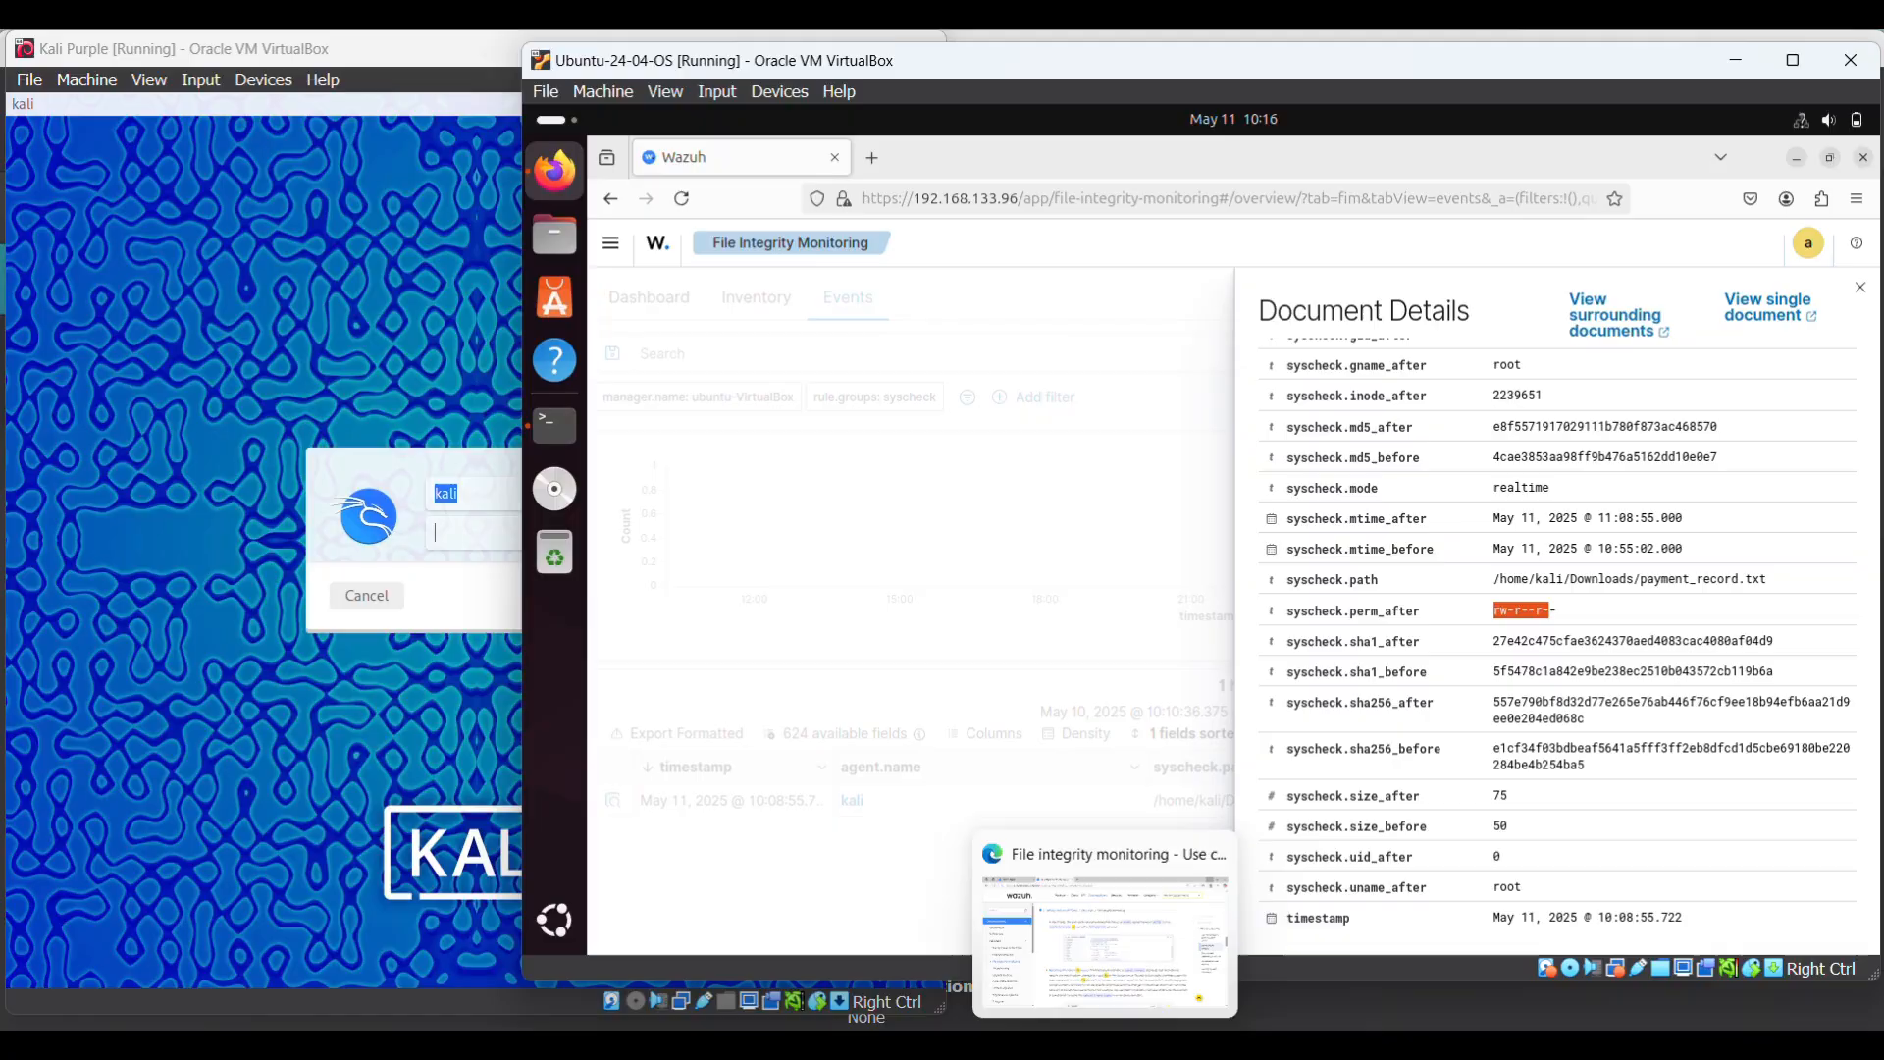
{"action": "left_click", "coordinate": [1101, 1046]}
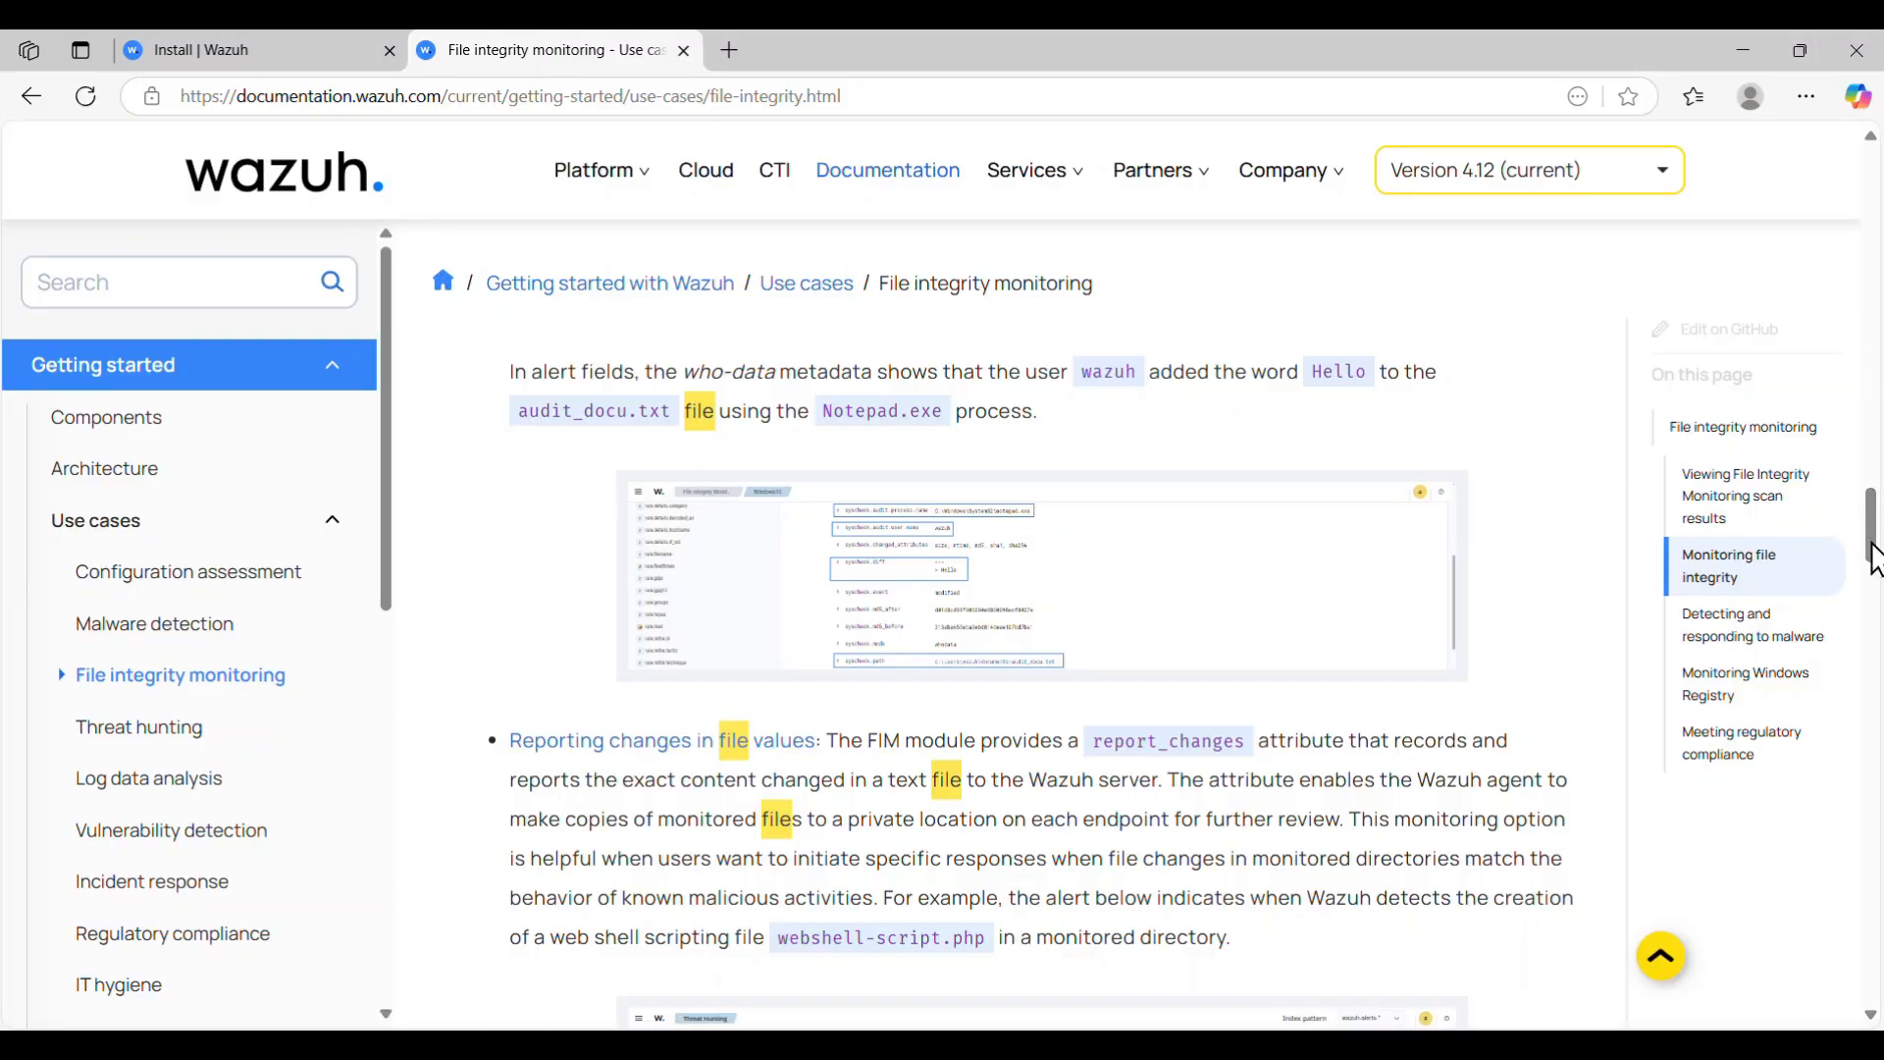
- Scroll the Wazuh FIM documentation down to its Monitoring Windows Registry section
{"action": "left_click_drag", "start_coordinate": [1875, 550], "coordinate": [1875, 781]}
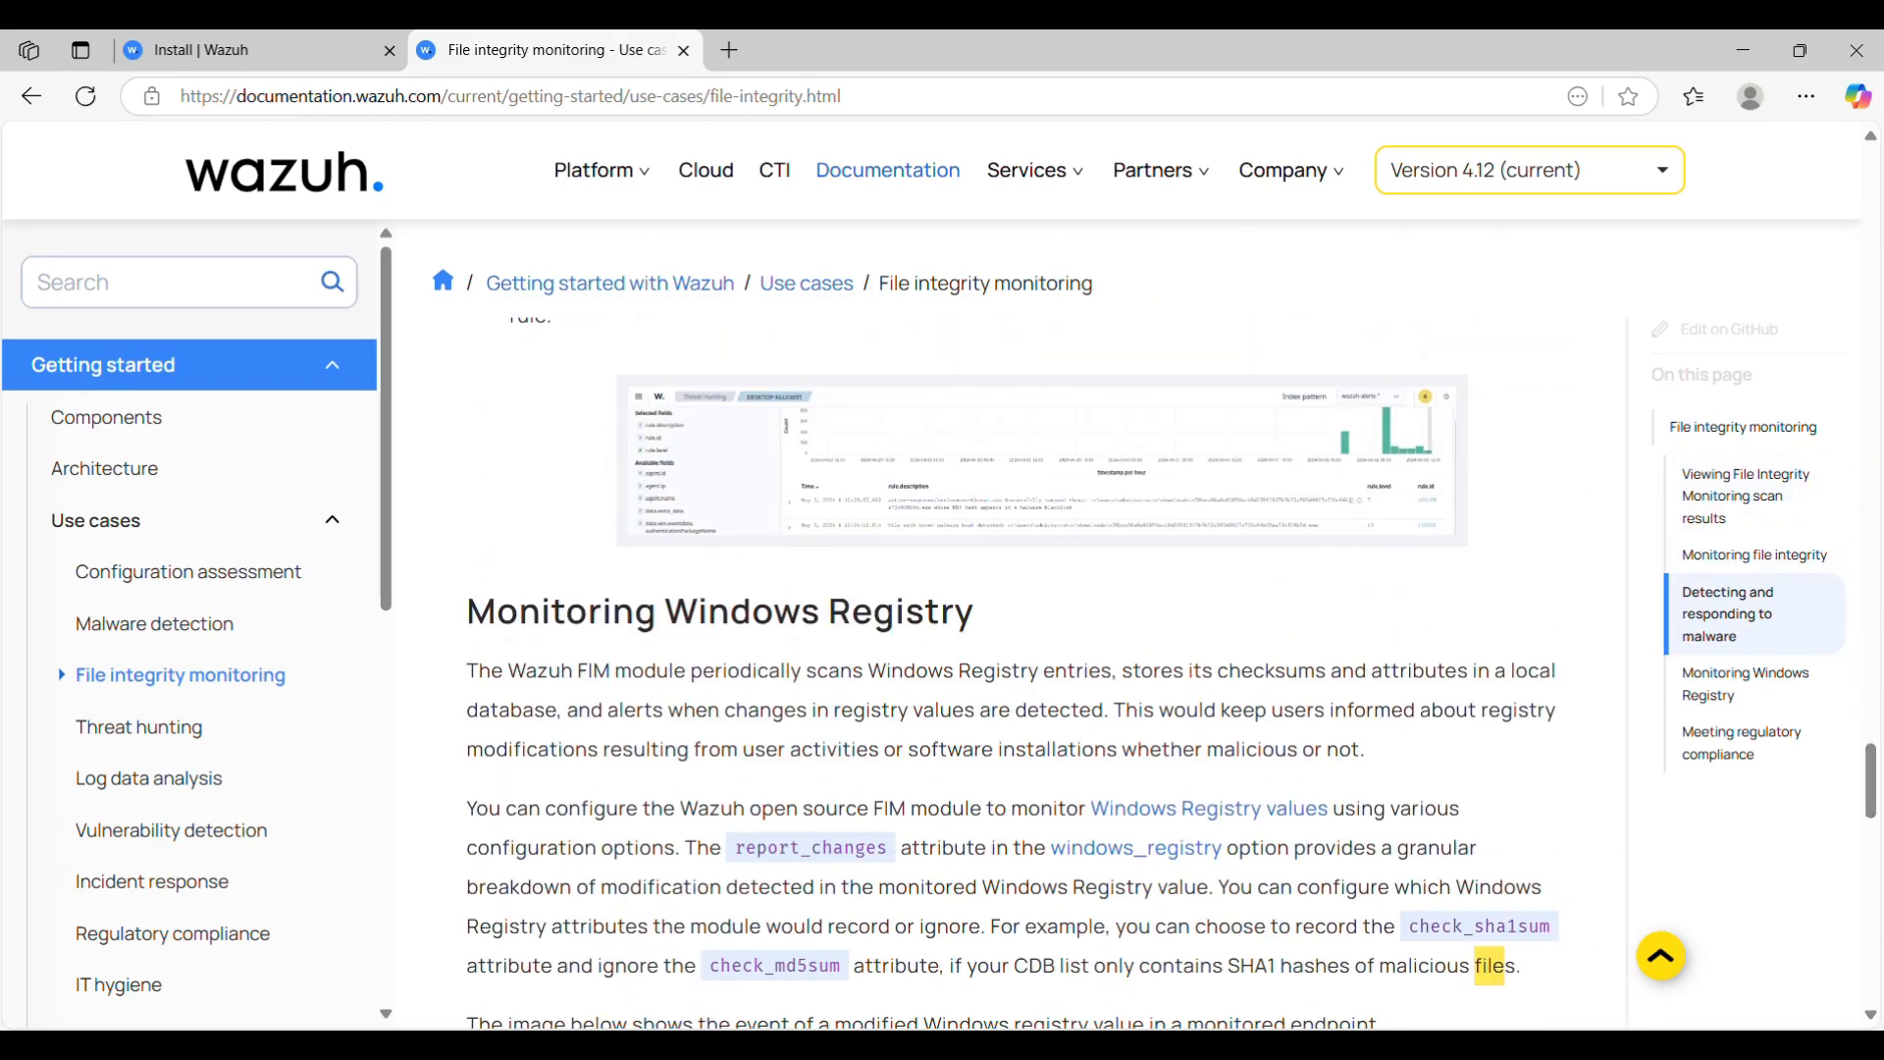